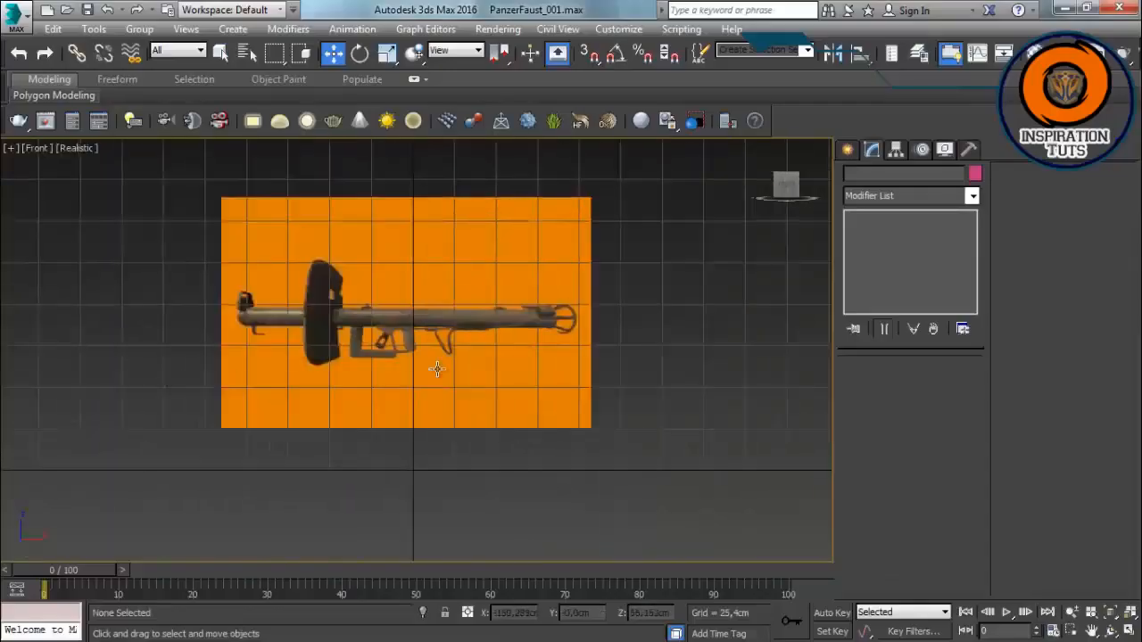
Step: Hide the grid and draw a one-height-segment cylinder over the reference tube, about 5.5 cm in radius and 20.3 cm high
scroll(437, 369, "up", 2)
key("g")
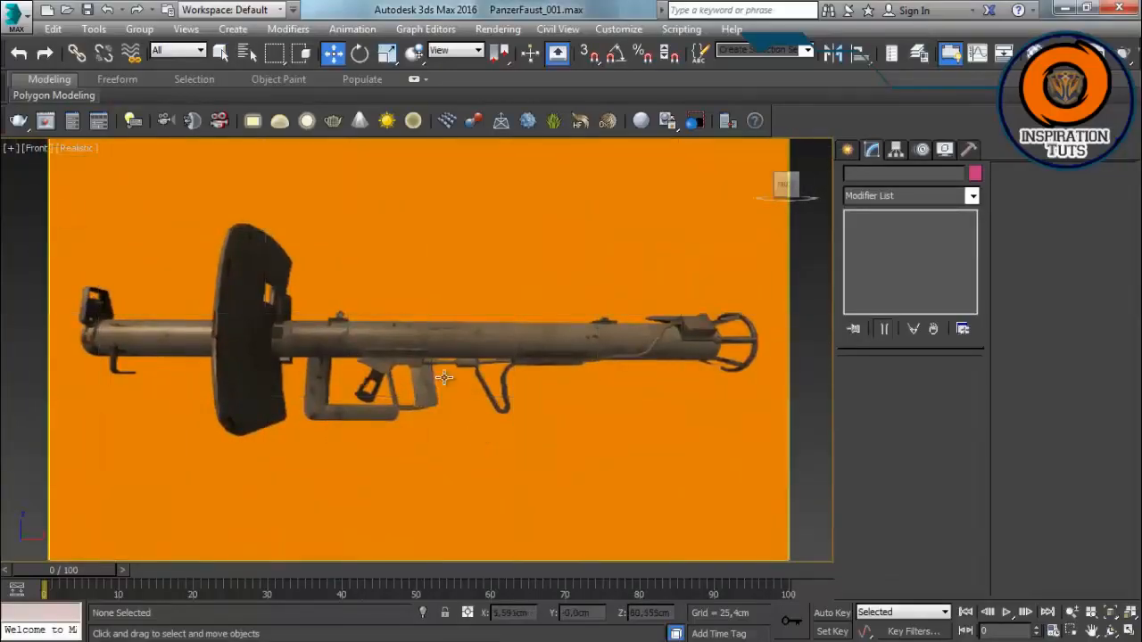
scroll(441, 373, "up", 1)
scroll(442, 372, "down", 1)
left_click(848, 150)
left_click(876, 291)
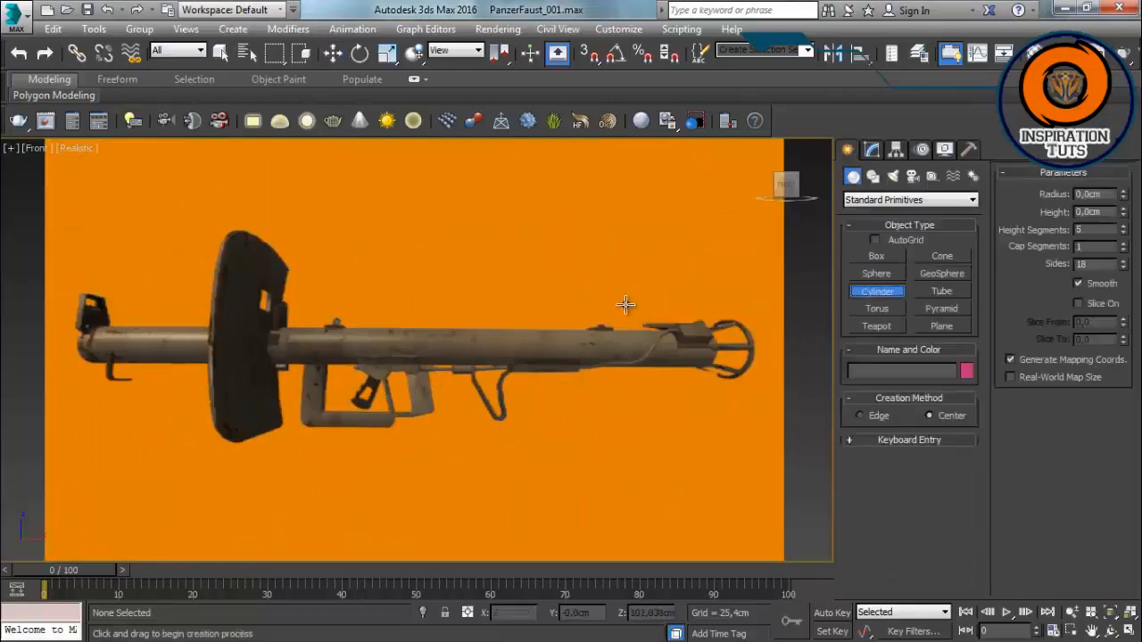
scroll(571, 335, "up", 3)
left_click(333, 53)
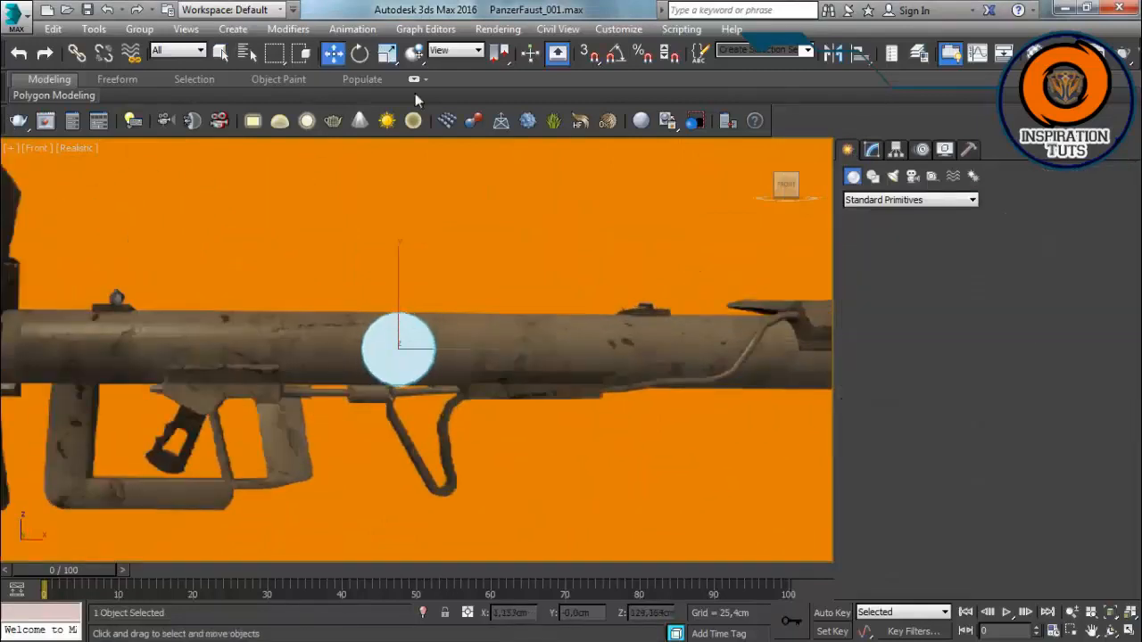
left_click(872, 149)
scroll(523, 285, "up", 2)
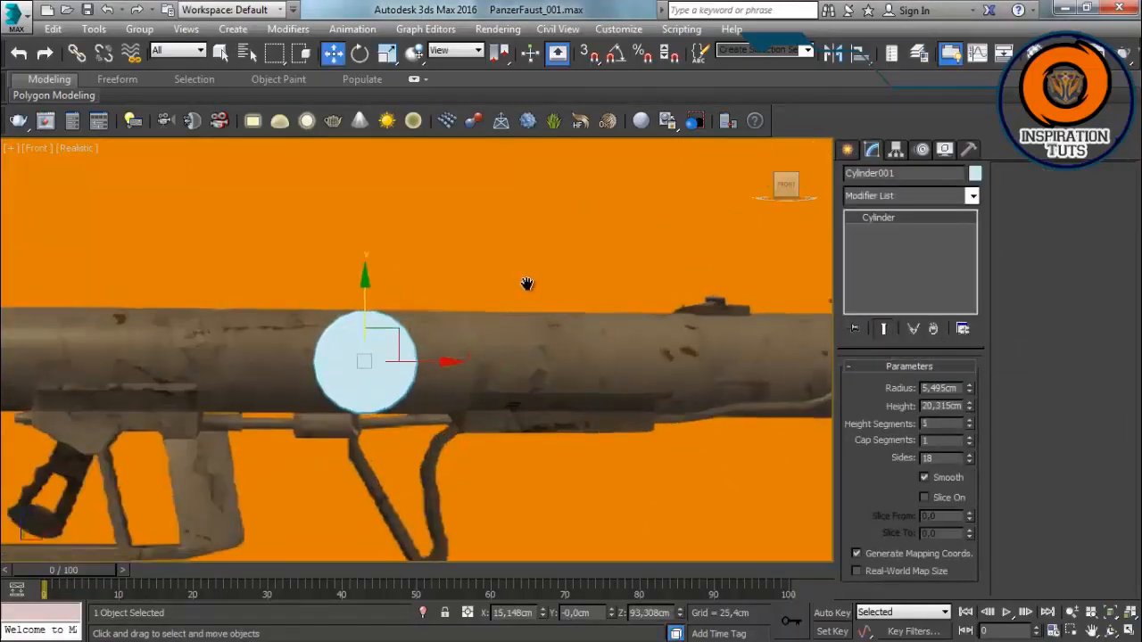
Step: Rotate the cylinder to lie along the barrel and align it with the front end of the reference tube
key("e")
left_click_drag(423, 347, 574, 333)
key("w")
scroll(357, 339, "down", 4)
scroll(574, 334, "up", 4)
left_click_drag(515, 306, 531, 307)
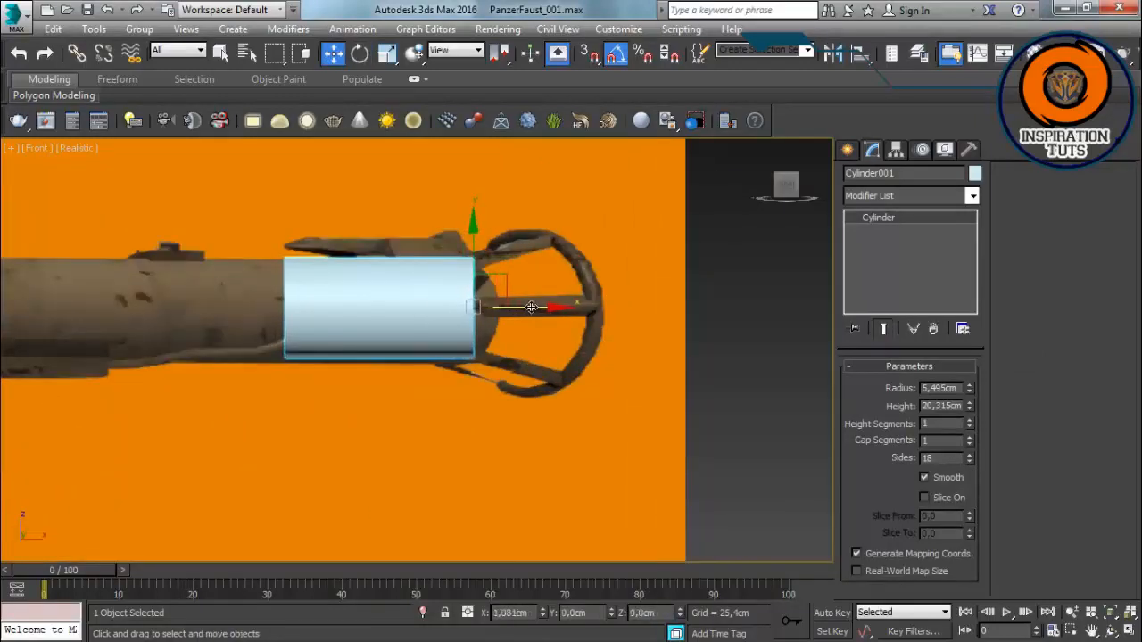
Step: Convert the cylinder to Editable Poly and stretch its rear-end vertices to the back end of the reference tube
right_click(531, 307)
left_click(367, 473)
key("1")
left_click_drag(312, 241, 210, 390)
scroll(620, 271, "down", 3)
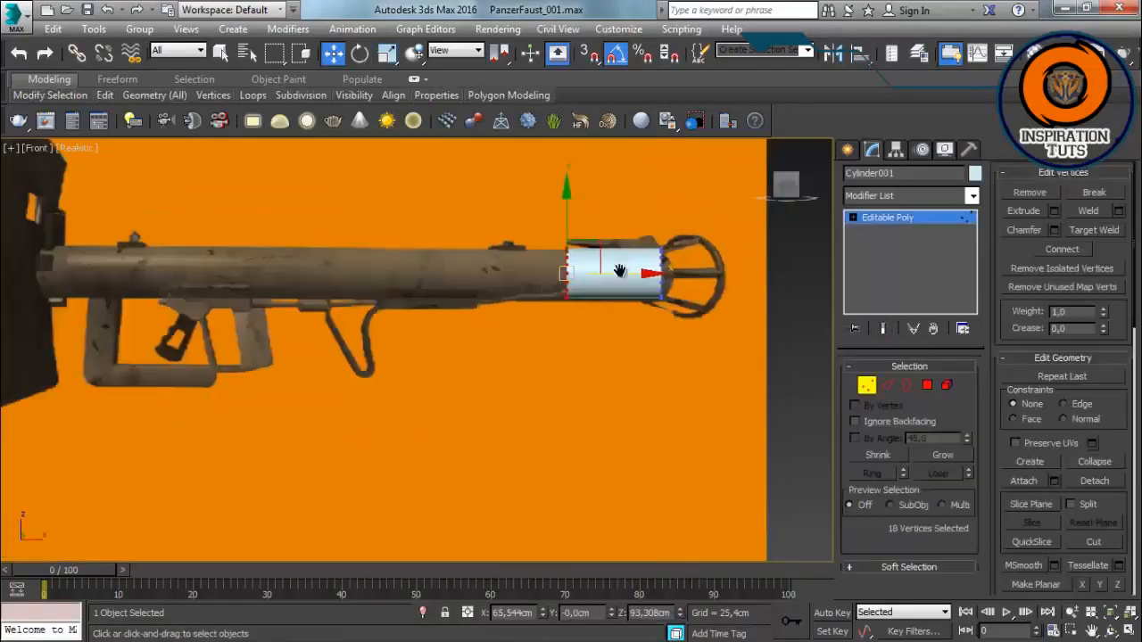
middle_click_drag(620, 270, 739, 261)
scroll(739, 260, "down", 2)
left_click_drag(724, 263, 186, 260)
scroll(186, 260, "up", 5)
middle_click_drag(187, 260, 392, 291)
left_click_drag(398, 290, 355, 288)
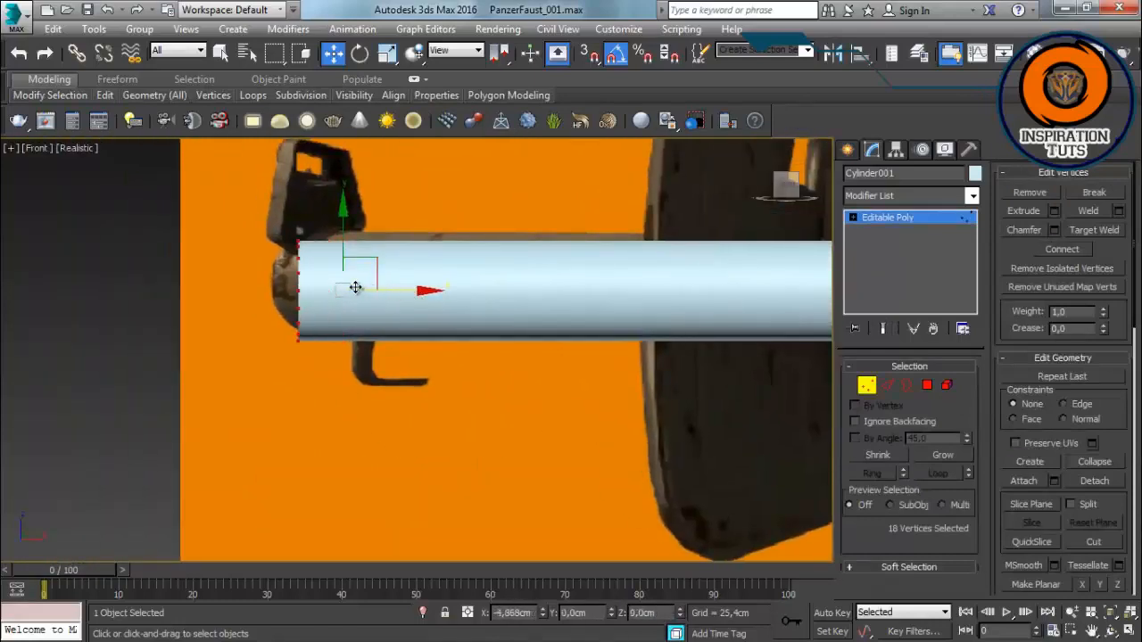
Step: Leave vertex editing of the tube and show edged faces in the viewport
scroll(383, 290, "down", 2)
middle_click_drag(803, 317, 492, 286)
middle_click_drag(701, 283, 935, 308)
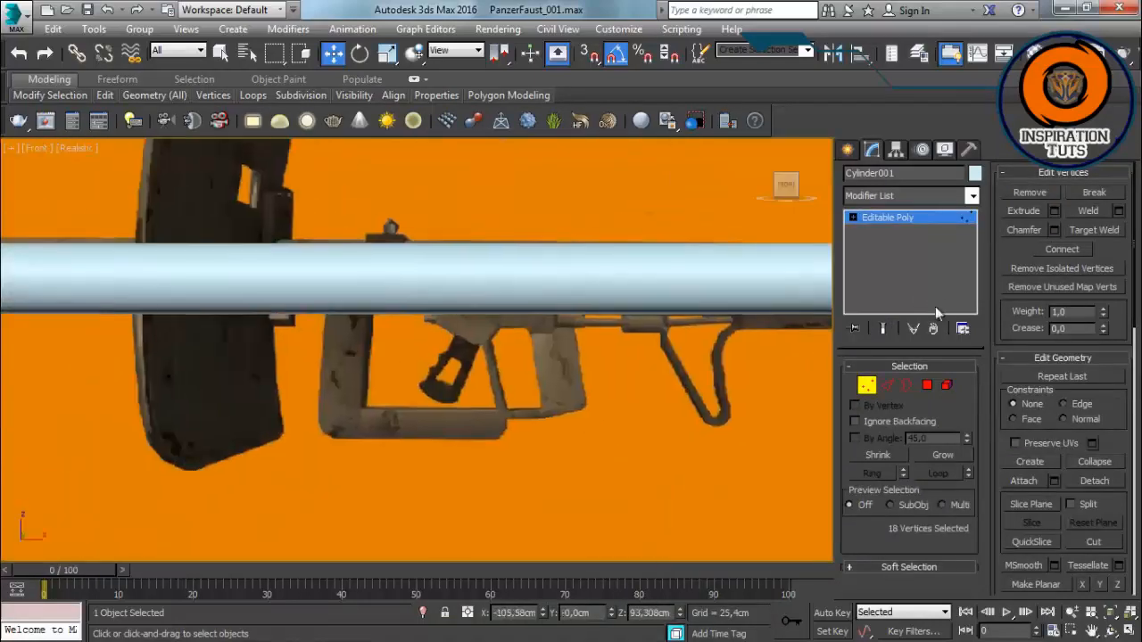
middle_click_drag(464, 308, 518, 315)
key("1")
key("F4")
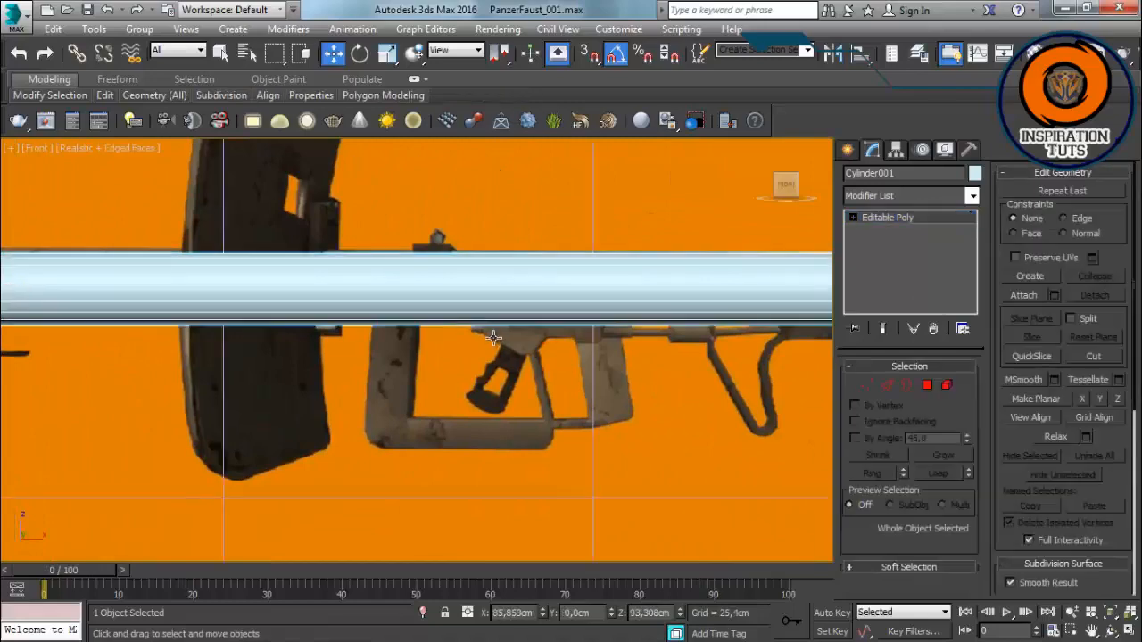
Step: Select the reference image plane and set its length and width segments to 1
scroll(500, 334, "down", 6)
left_click(647, 473)
left_click(647, 420)
right_click(960, 433)
right_click(960, 449)
scroll(685, 395, "up", 6)
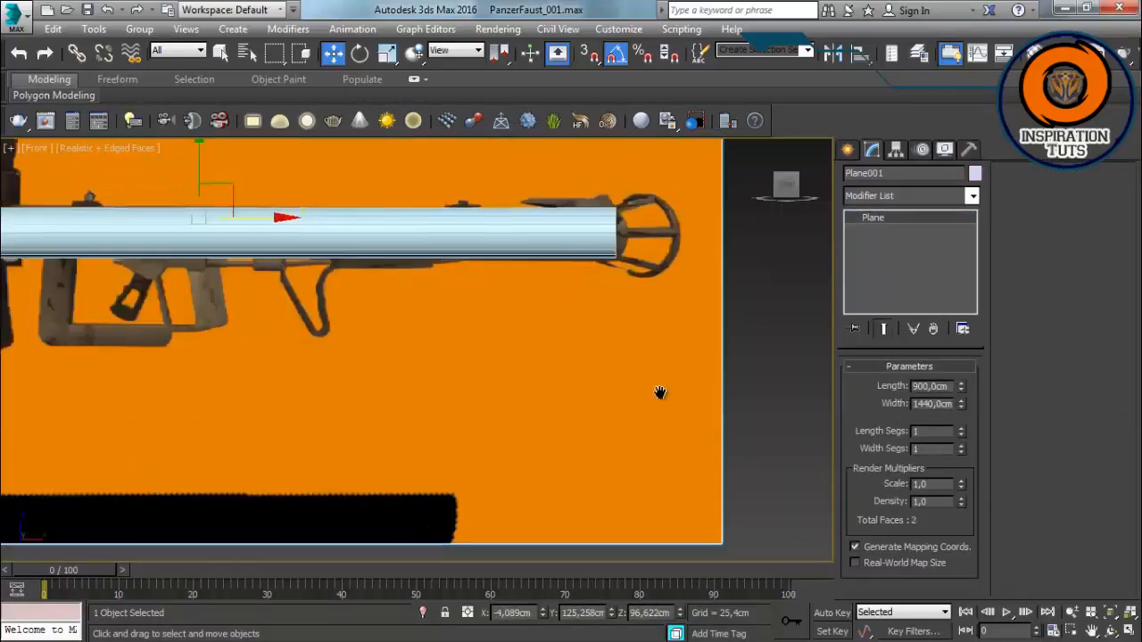
Step: Convert the reference image plane to Editable Poly
right_click(602, 273)
left_click(583, 451)
left_click(865, 384)
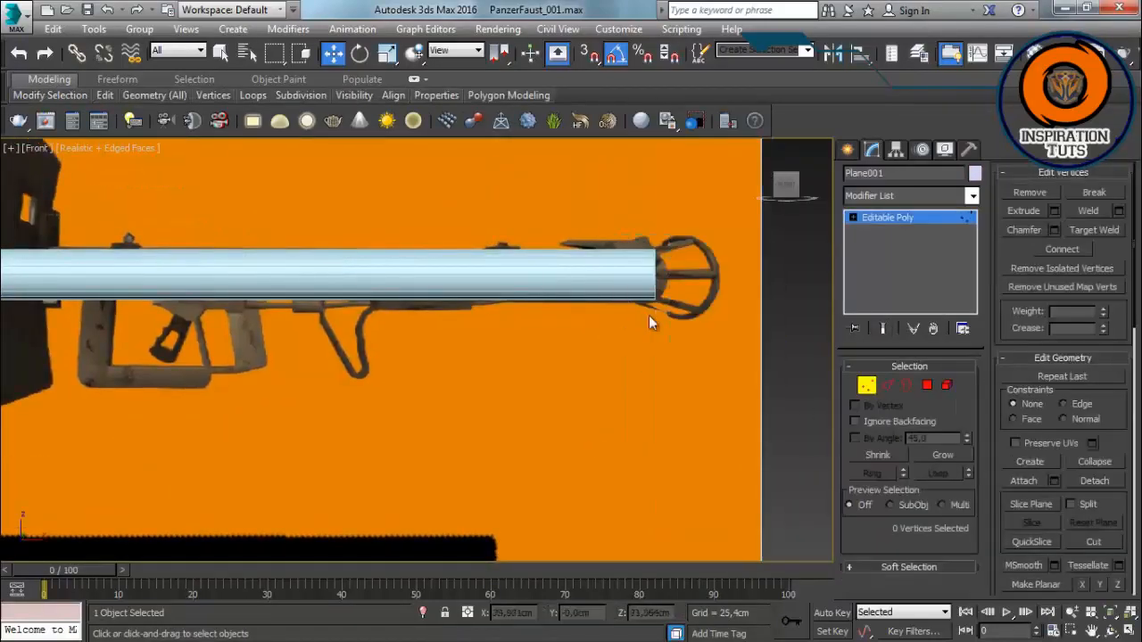
scroll(649, 314, "down", 5)
left_click(869, 386)
Step: Select the tube cylinder and convert it to Editable Poly again
middle_click_drag(437, 297, 585, 310, "alt")
left_click(714, 302)
right_click(712, 300)
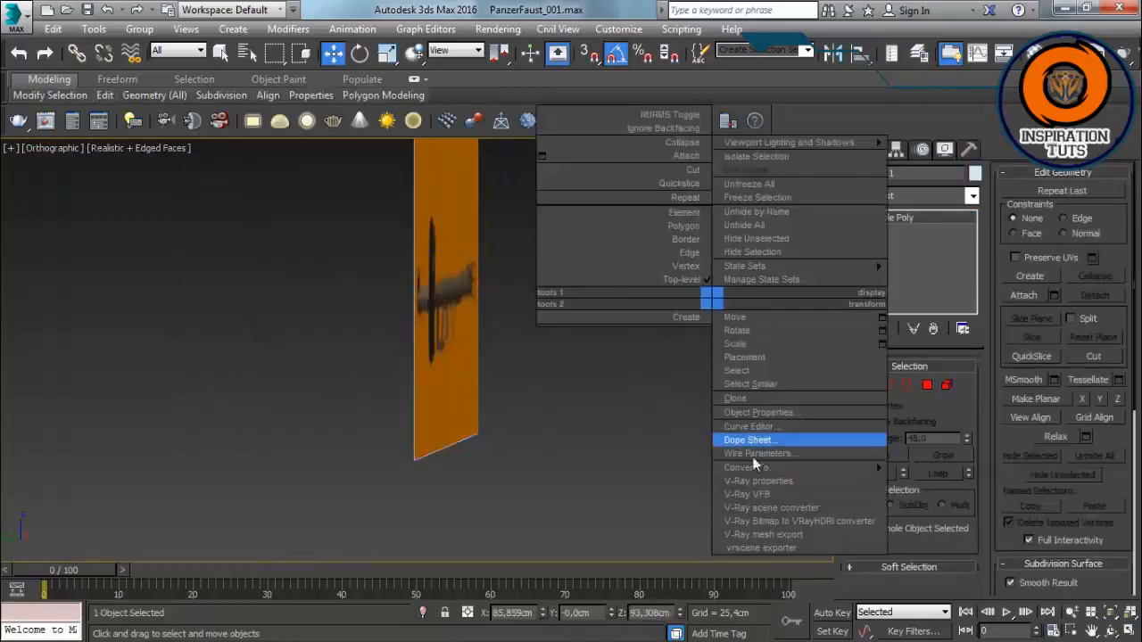
mouse_move(752, 466)
left_click(692, 479)
Step: Extend the tube's front-end vertices slightly toward the muzzle cage in the front view
middle_click_drag(777, 309, 306, 284, "alt")
key("f")
scroll(430, 293, "up", 7)
key("1")
left_click_drag(535, 217, 406, 451)
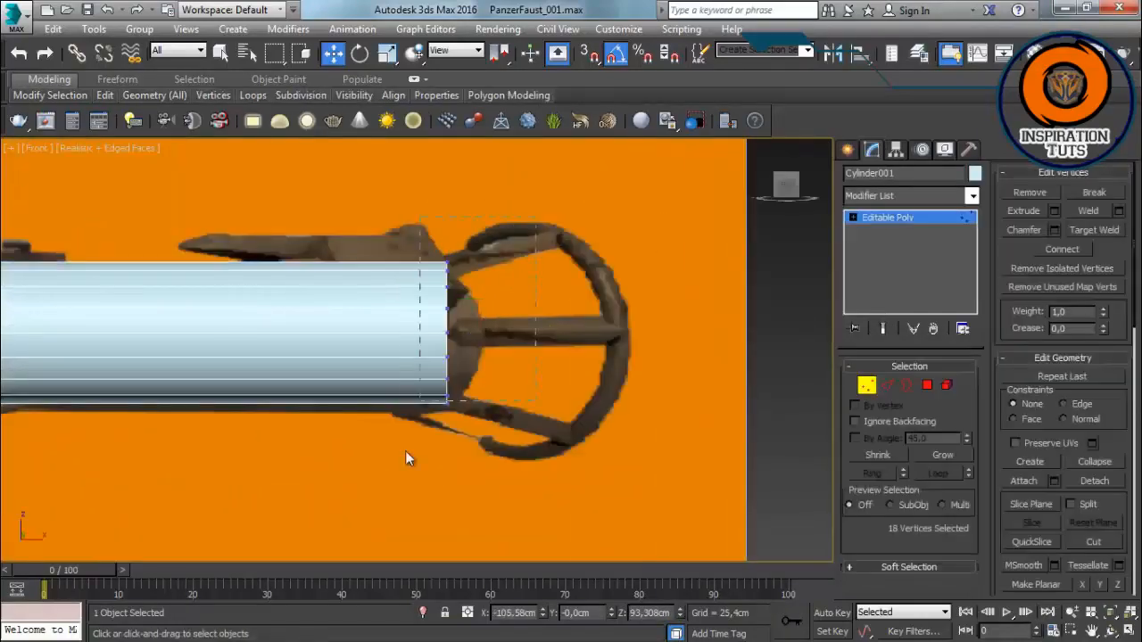
left_click(871, 386)
scroll(89, 269, "down", 6)
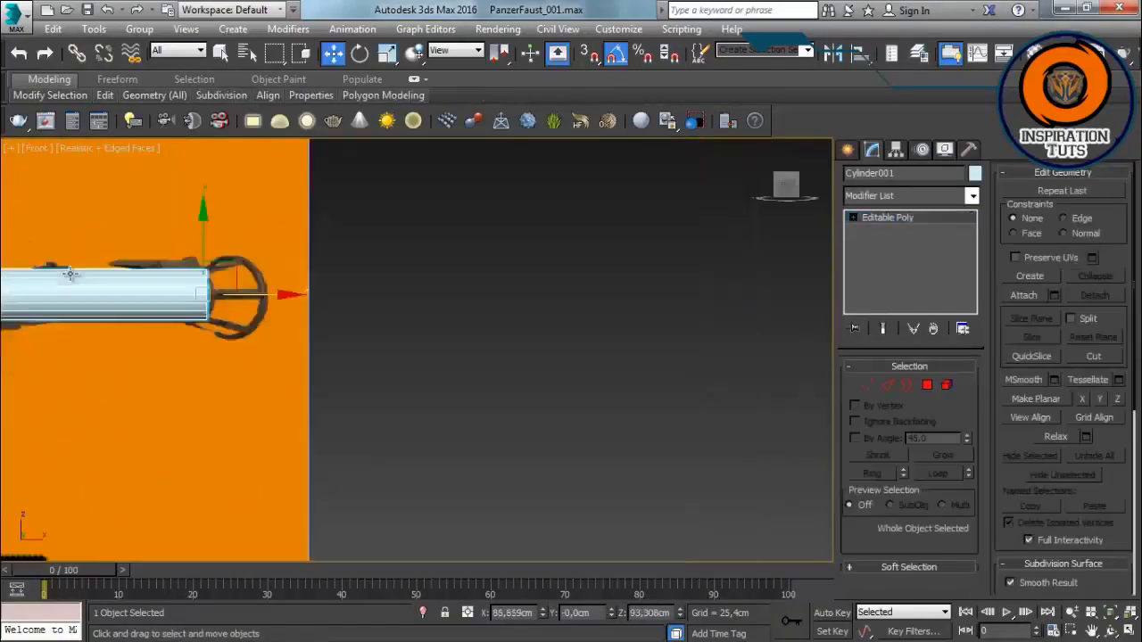
scroll(365, 220, "up", 4)
middle_click_drag(69, 273, 768, 156)
scroll(625, 178, "up", 2)
left_click(847, 150)
left_click(942, 325)
scroll(349, 248, "up", 2)
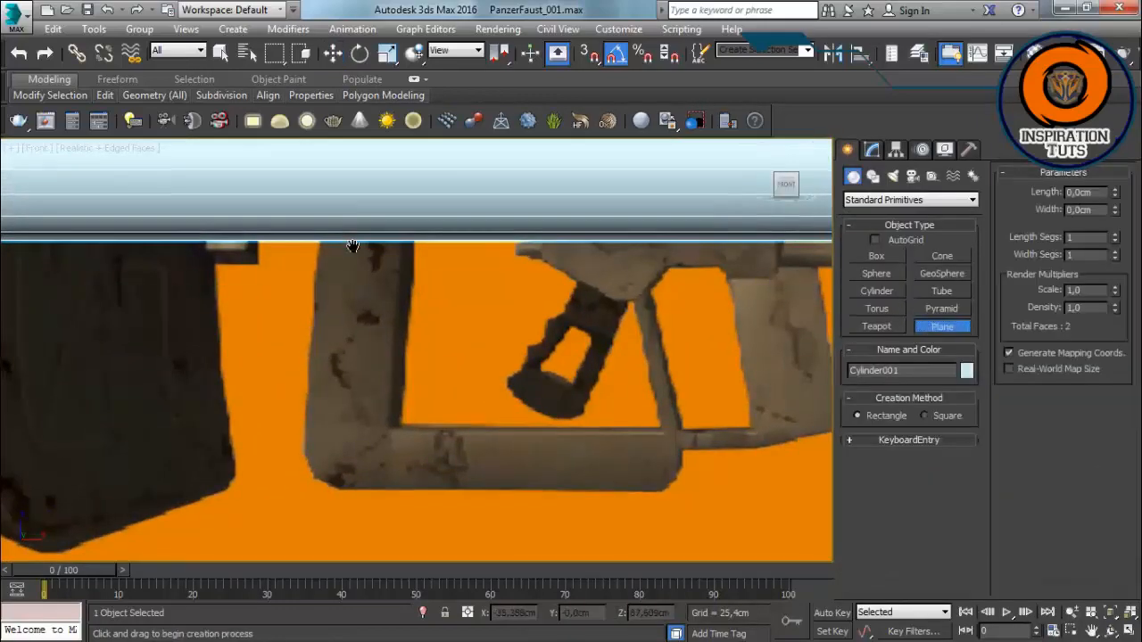
left_click(333, 52)
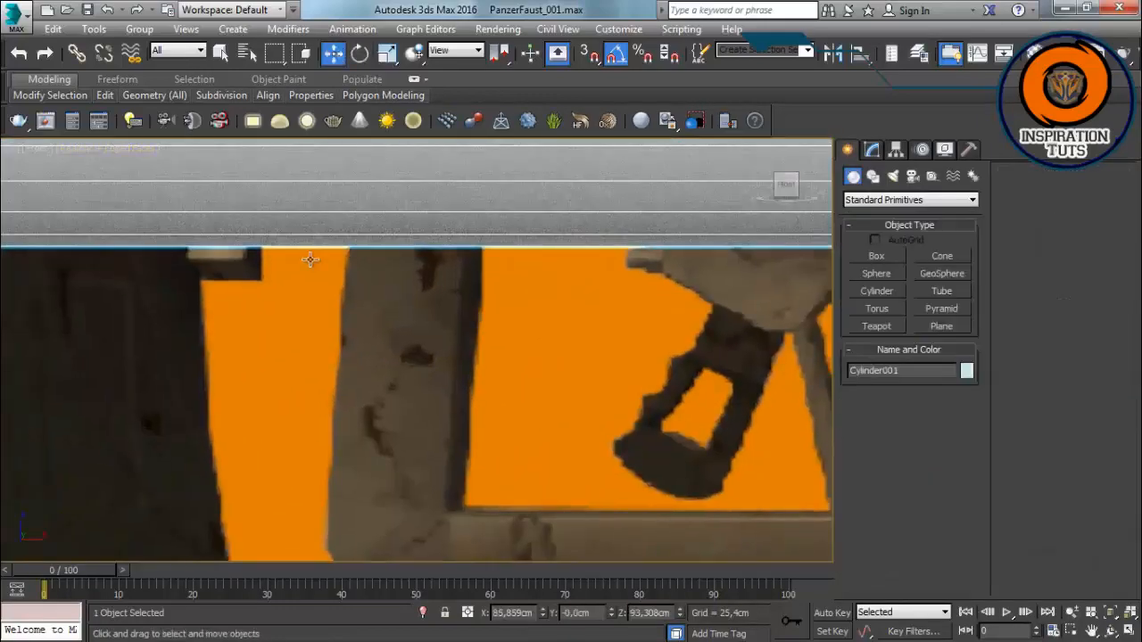
Step: Switch the viewport shading from Realistic to Shaded
scroll(311, 258, "down", 4)
left_click(78, 151)
left_click(107, 184)
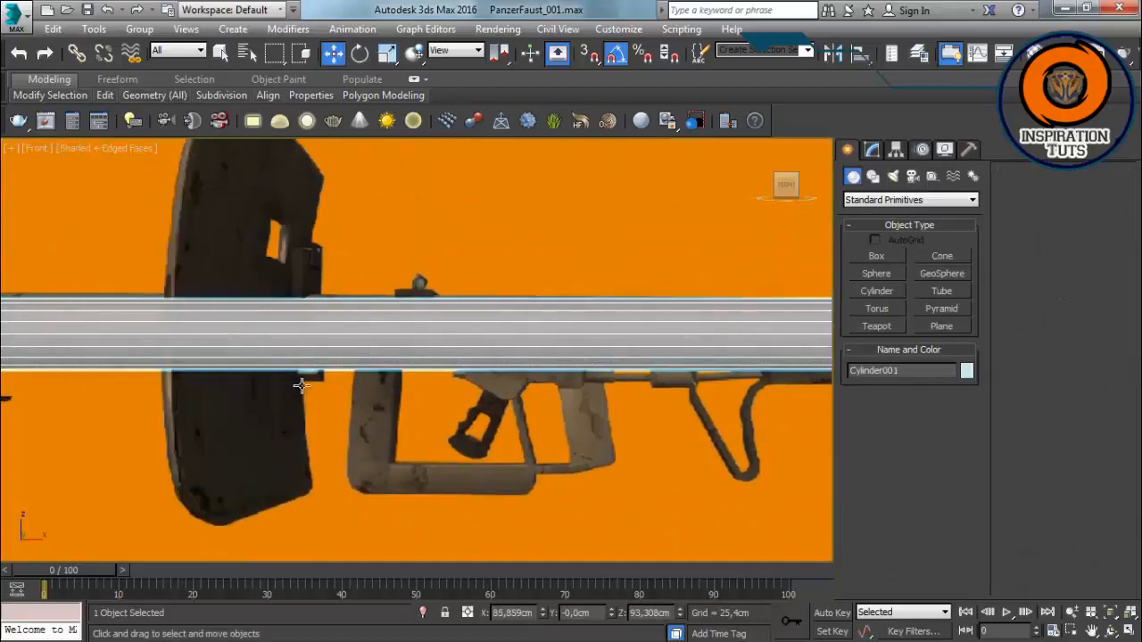
scroll(311, 314, "up", 2)
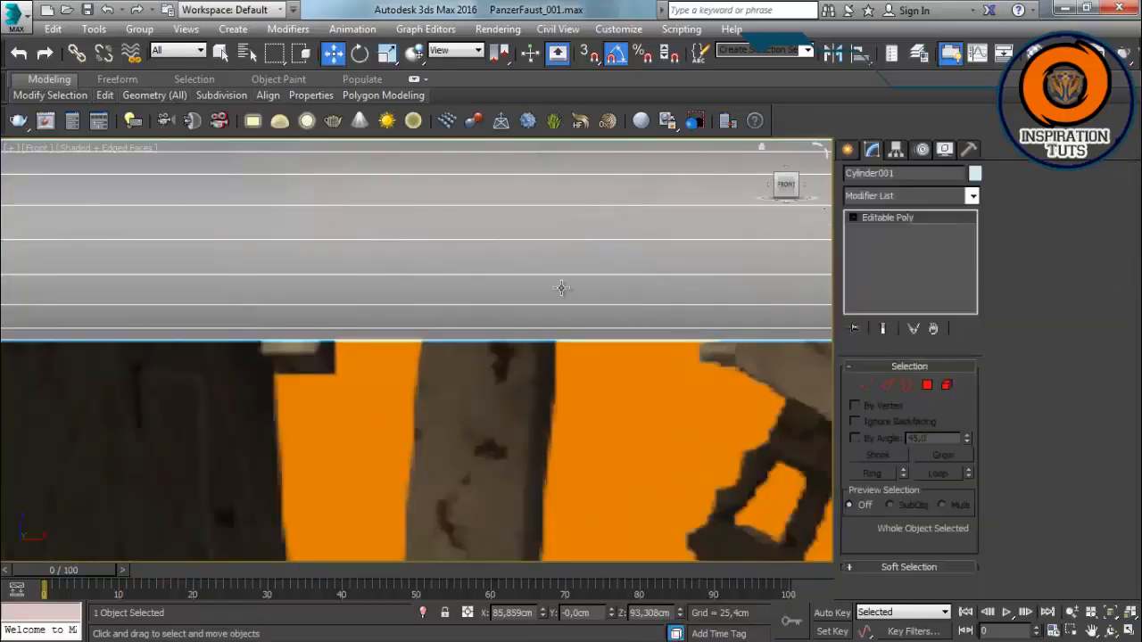
scroll(670, 186, "down", 4)
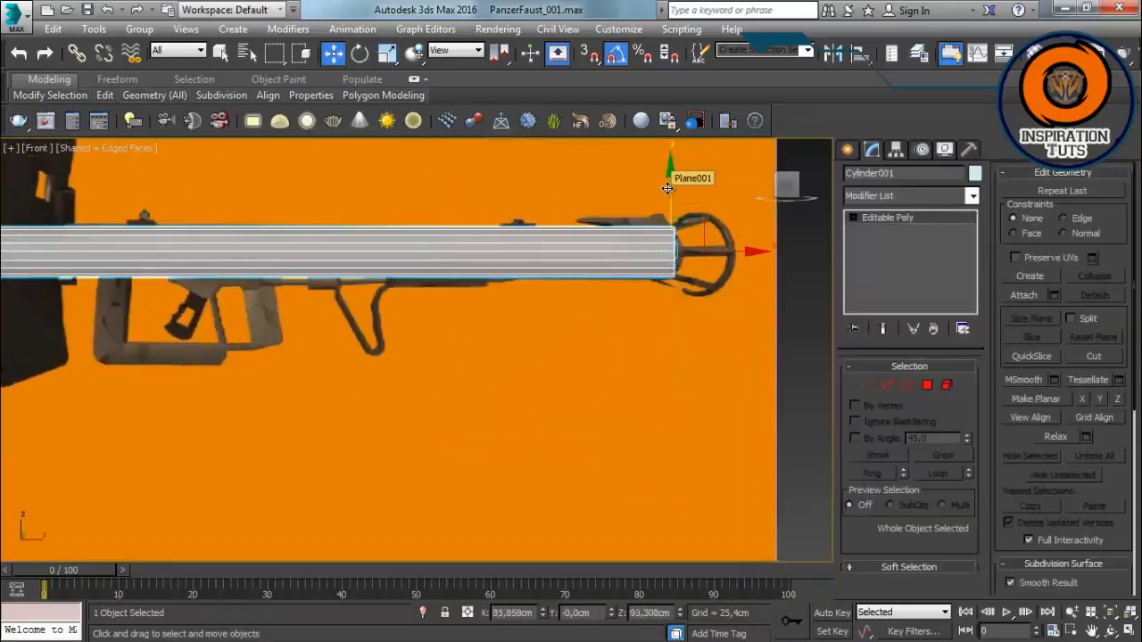
Step: Hide all unselected objects and undo the hiding
middle_click_drag(668, 188, 787, 189)
scroll(273, 216, "up", 2)
right_click(274, 216)
left_click(290, 141)
middle_click_drag(295, 273, 295, 298)
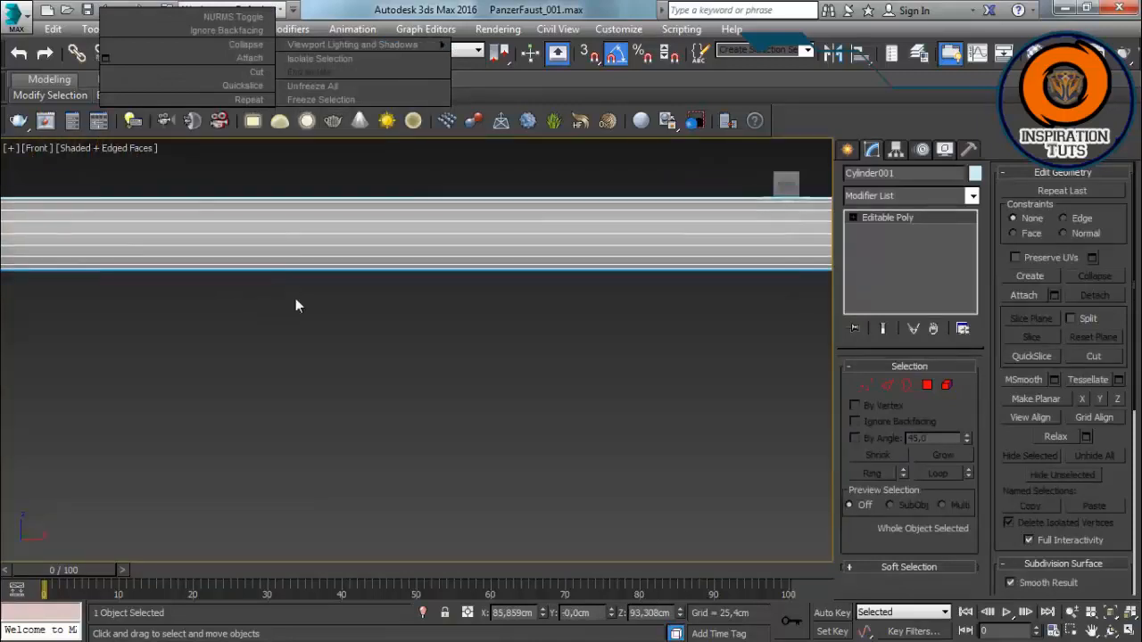
scroll(295, 300, "down", 4)
key("ctrl+z")
Step: Hide the tube cylinder so the reference image behind it can be traced
left_click(289, 325)
left_click(433, 281)
right_click(431, 281)
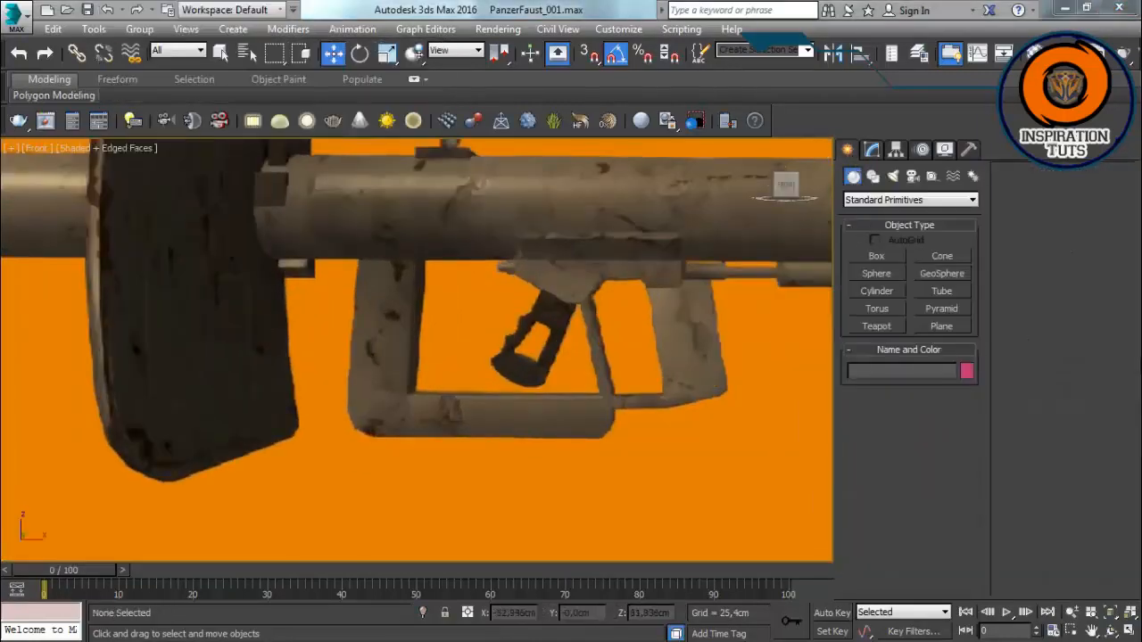
Step: Draw a one-segment plane over the rear post of the grip frame
left_click(941, 326)
scroll(416, 237, "up", 3)
left_click_drag(421, 237, 328, 477)
left_click(332, 52)
Step: Convert the rear-post plane to Editable Poly and make it see-through
right_click(365, 361)
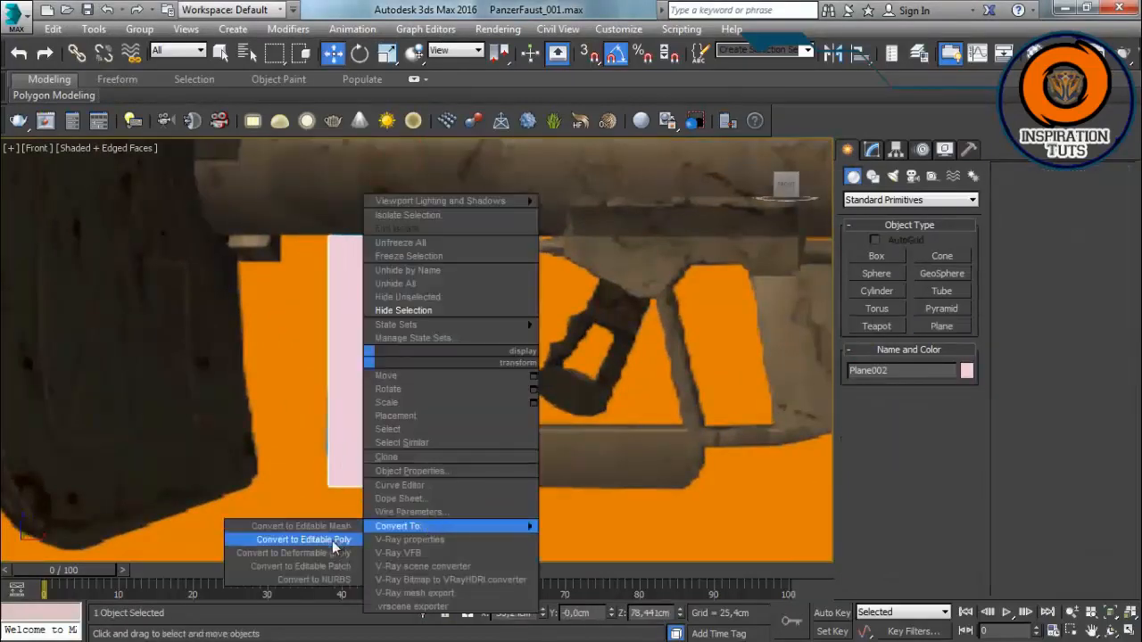
left_click(332, 541)
key("alt+x")
Step: Shift the plane's two top vertices sideways to match the top of the slanted rear post
left_click(866, 385)
scroll(499, 447, "up", 2)
middle_click_drag(499, 447, 569, 357)
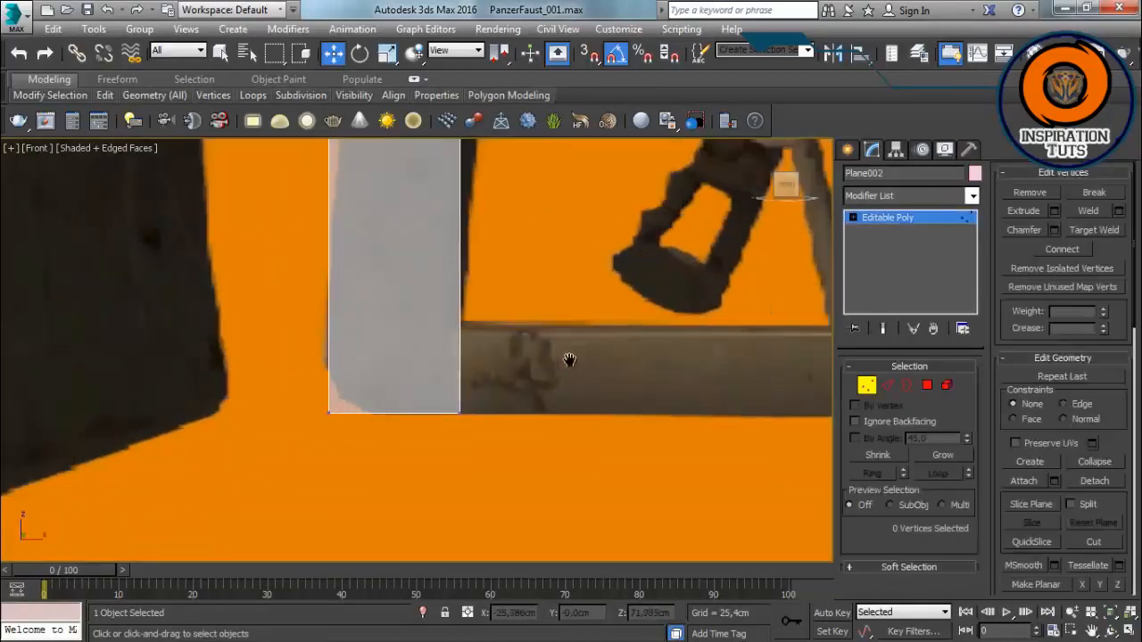
left_click(328, 413)
middle_click_drag(488, 272, 487, 430)
left_click_drag(502, 198, 323, 244)
left_click_drag(465, 215, 458, 216)
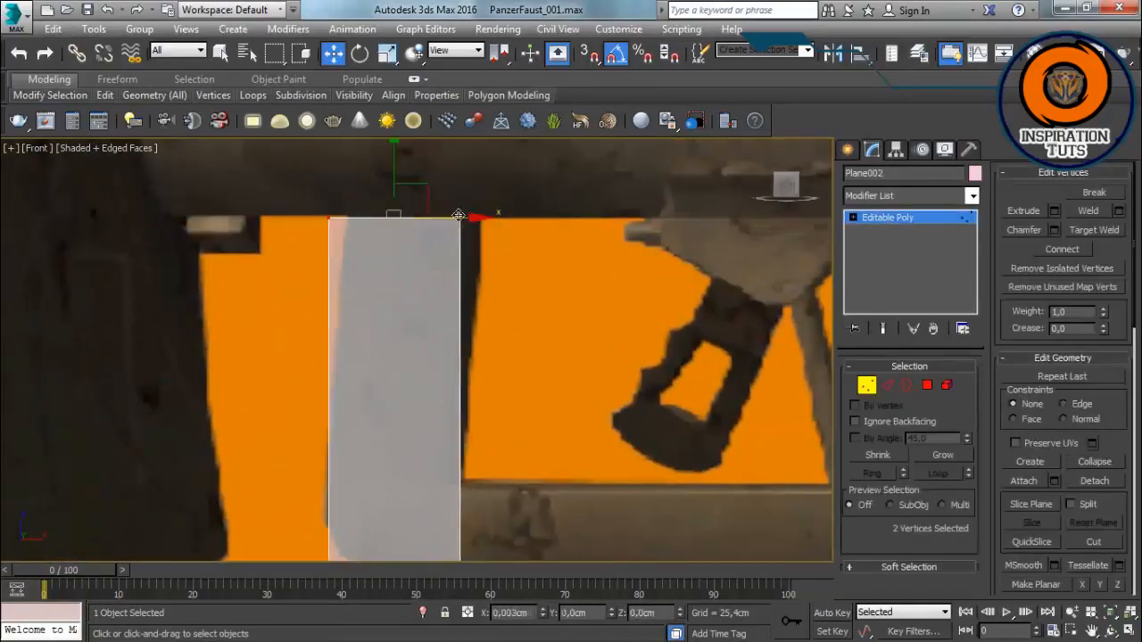
Step: Move the plane's two bottom vertices toward the rear to follow the slant of the grip post
middle_click_drag(379, 464, 387, 299)
scroll(386, 299, "up", 2)
left_click_drag(386, 299, 247, 463)
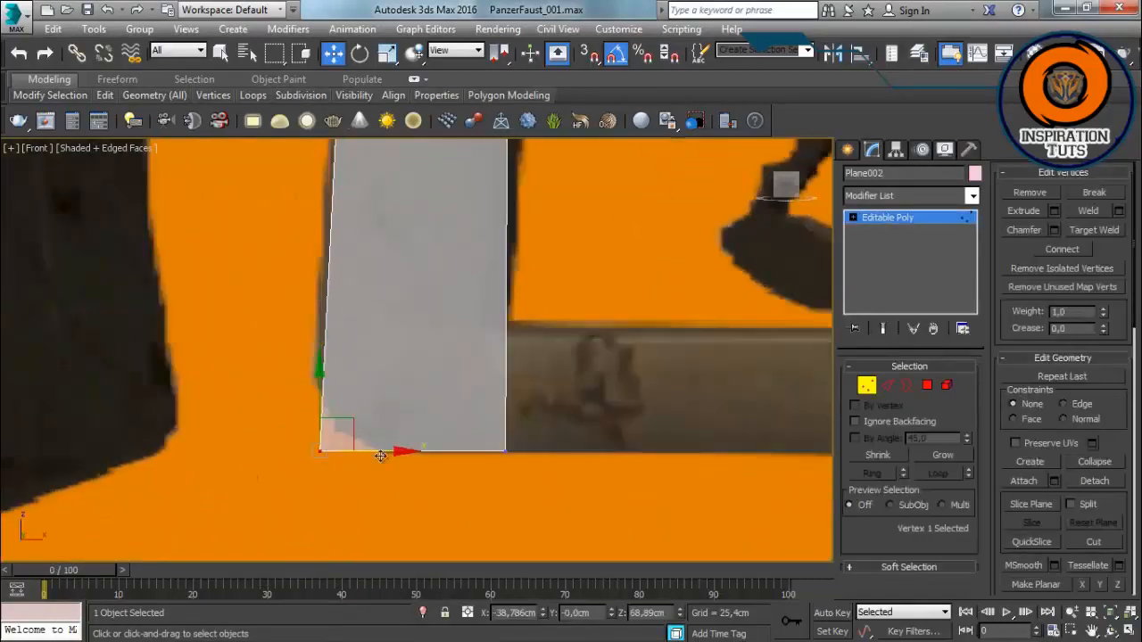
left_click_drag(381, 456, 380, 453)
left_click_drag(564, 400, 473, 486)
left_click_drag(555, 453, 532, 455)
left_click(642, 433)
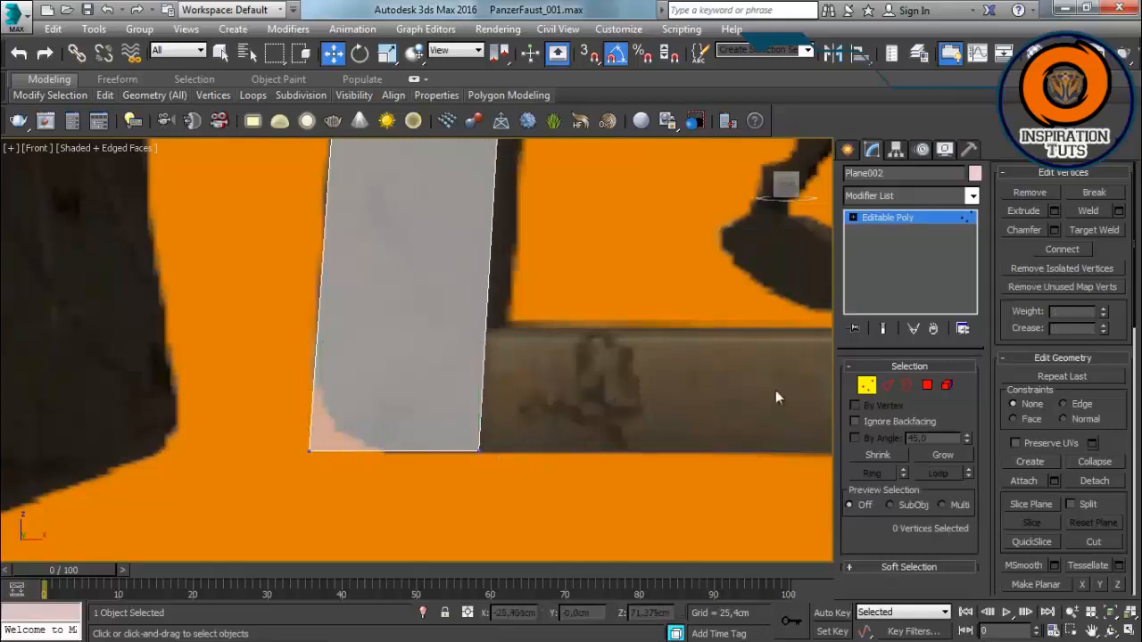
Step: Connect the post's two long side edges with one segment, slide 51, level with the lower bar's upper edge
left_click(887, 385)
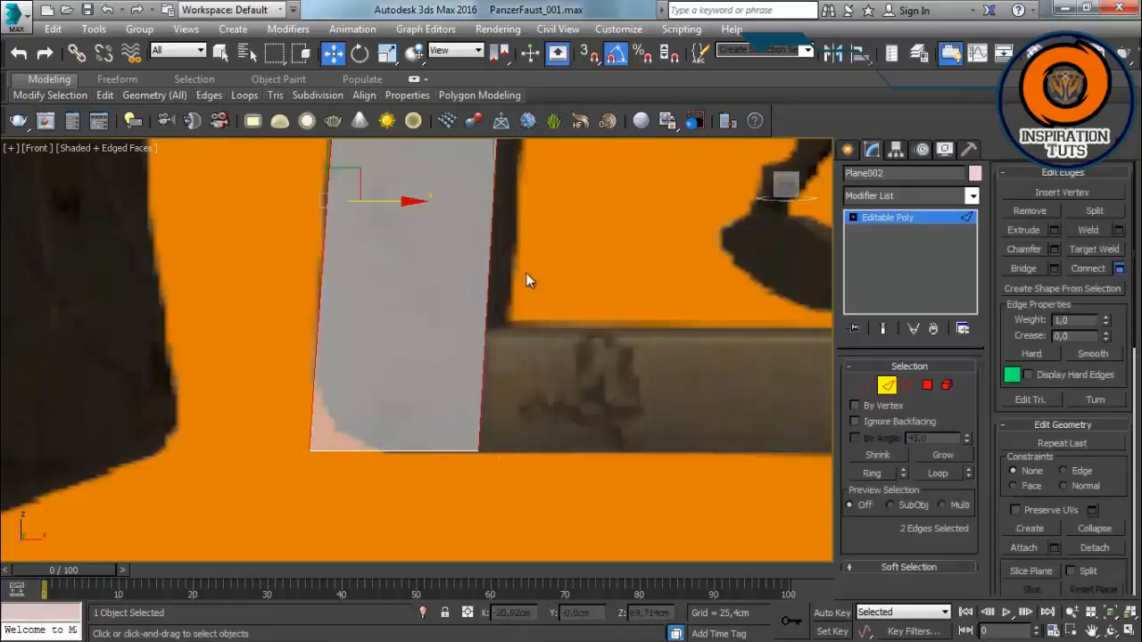
key("ctrl+shift+e")
middle_click_drag(523, 301, 419, 453)
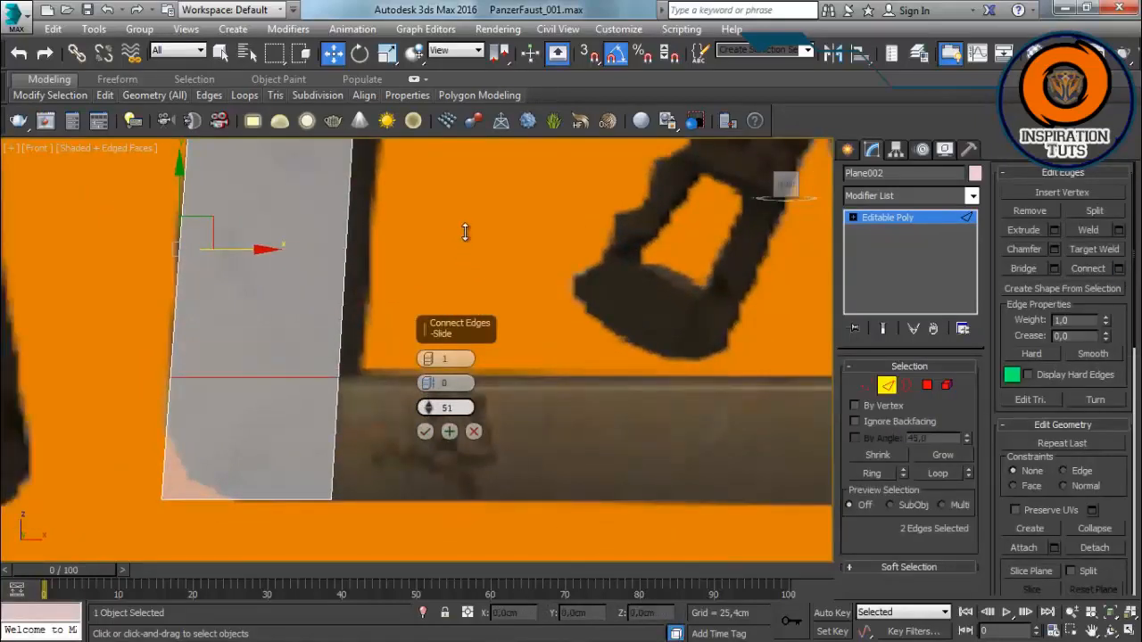
left_click(423, 432)
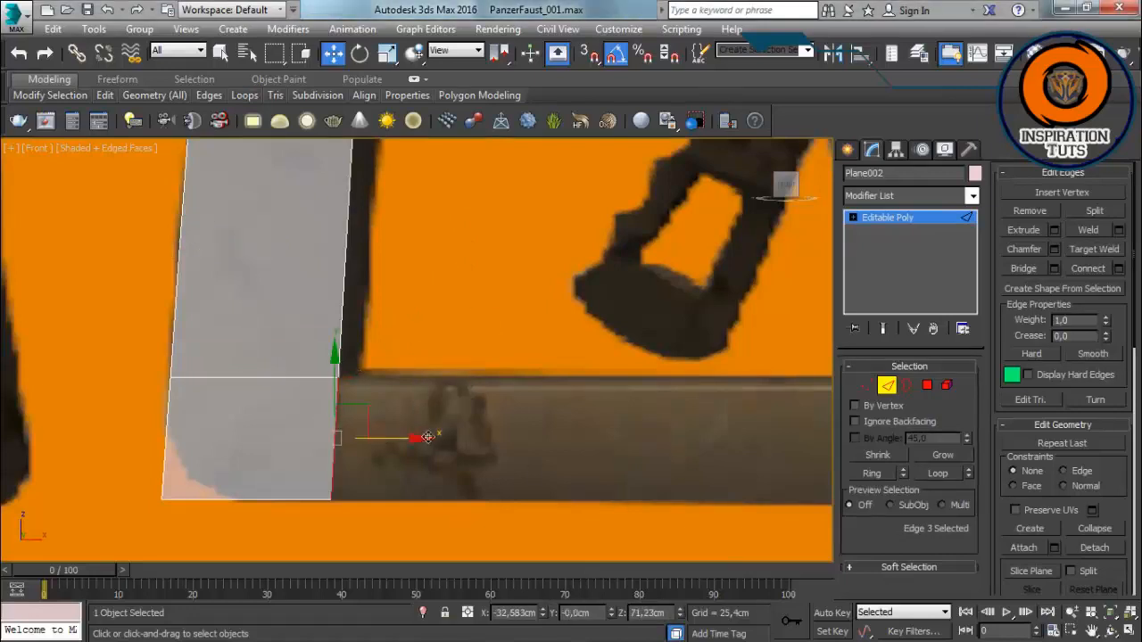
Step: Extrude the post's lower front edge along the bottom bar and straighten the new end edge to vertical
left_click_drag(409, 429, 733, 416, "shift")
middle_click_drag(732, 416, 523, 342)
scroll(523, 342, "down", 1)
key("1")
scroll(508, 399, "up", 2)
middle_click_drag(508, 399, 506, 469)
scroll(502, 431, "down", 1)
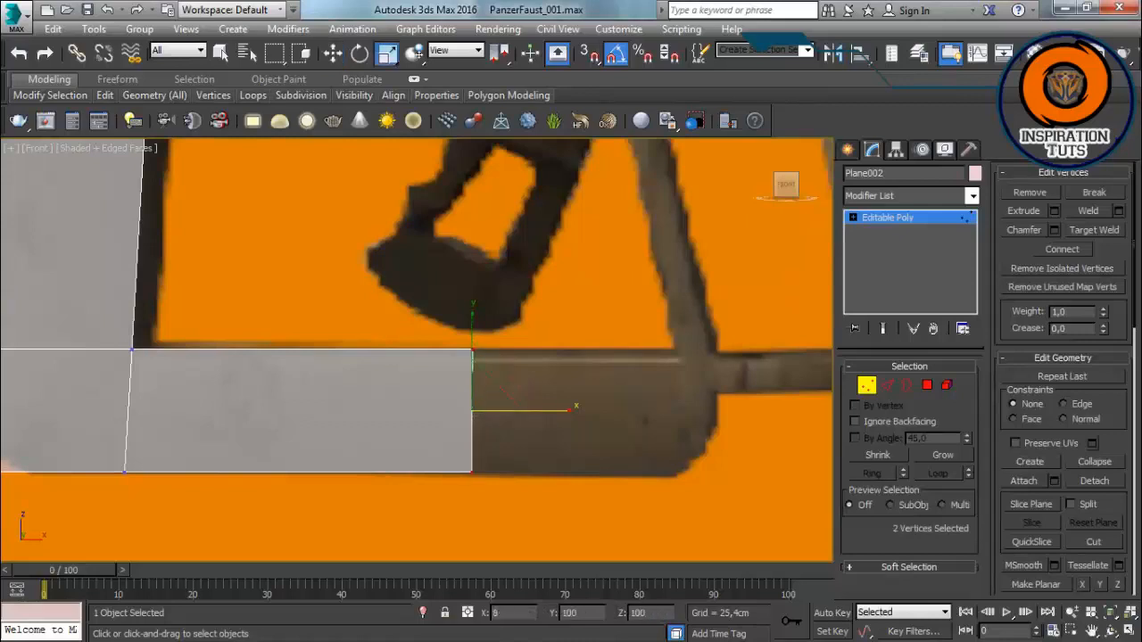
Step: Lower the upper row of vertices along the bottom bar slightly to fit the reference
left_click_drag(488, 333, 116, 364)
middle_click_drag(222, 395, 458, 395)
left_click(196, 349, "ctrl")
left_click_drag(427, 300, 426, 311)
middle_click_drag(757, 398, 443, 393)
left_click(443, 393)
Step: Move the bottom bar's end edge forward to where the reference bar's bevelled corner begins
key("2")
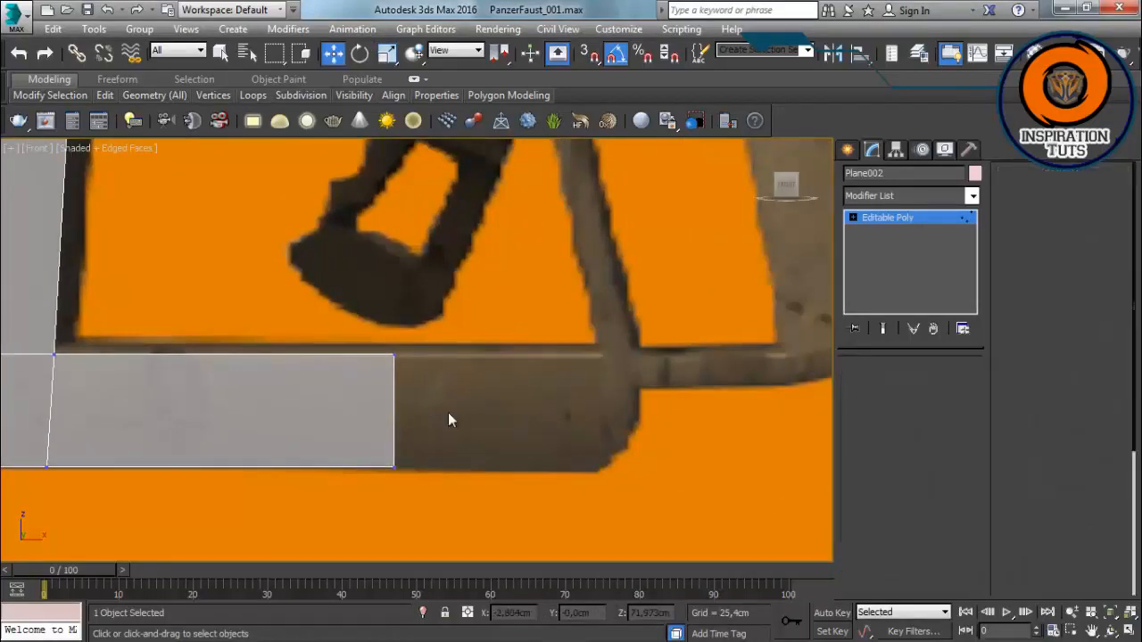
left_click_drag(445, 411, 644, 406)
middle_click_drag(654, 406, 578, 516)
scroll(573, 403, "down", 2)
middle_click_drag(574, 403, 564, 301)
scroll(563, 393, "up", 4)
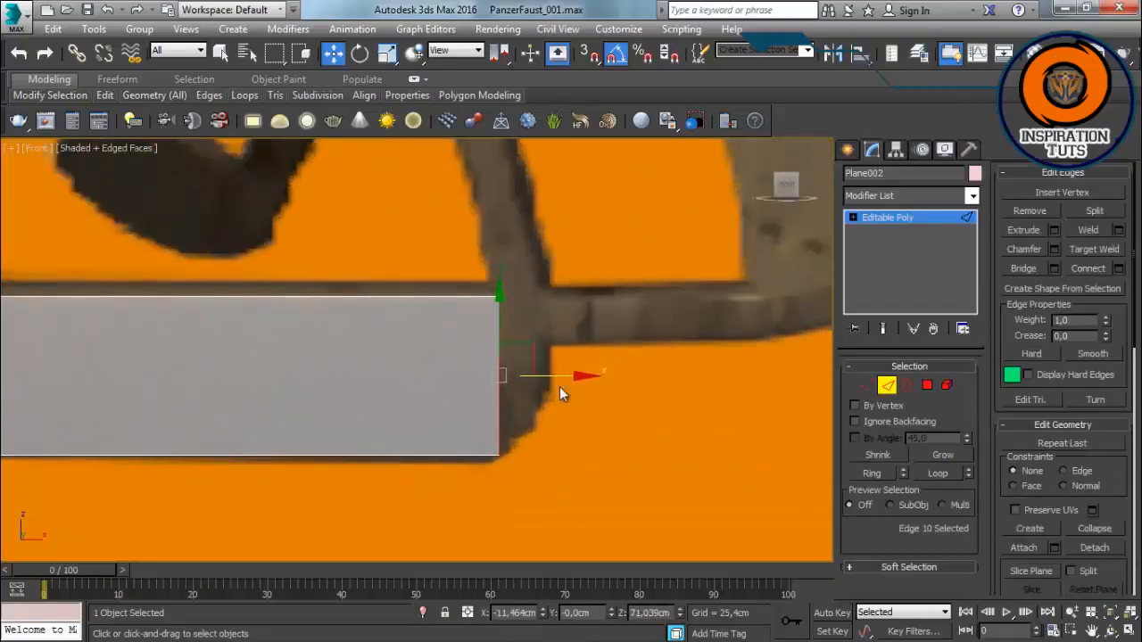
Step: Extrude the end edge to the bar's tip and raise its lower corner vertex about 1.8 cm to form the bevel
left_click_drag(567, 381, 604, 382, "shift")
key("1")
left_click_drag(585, 470, 532, 340)
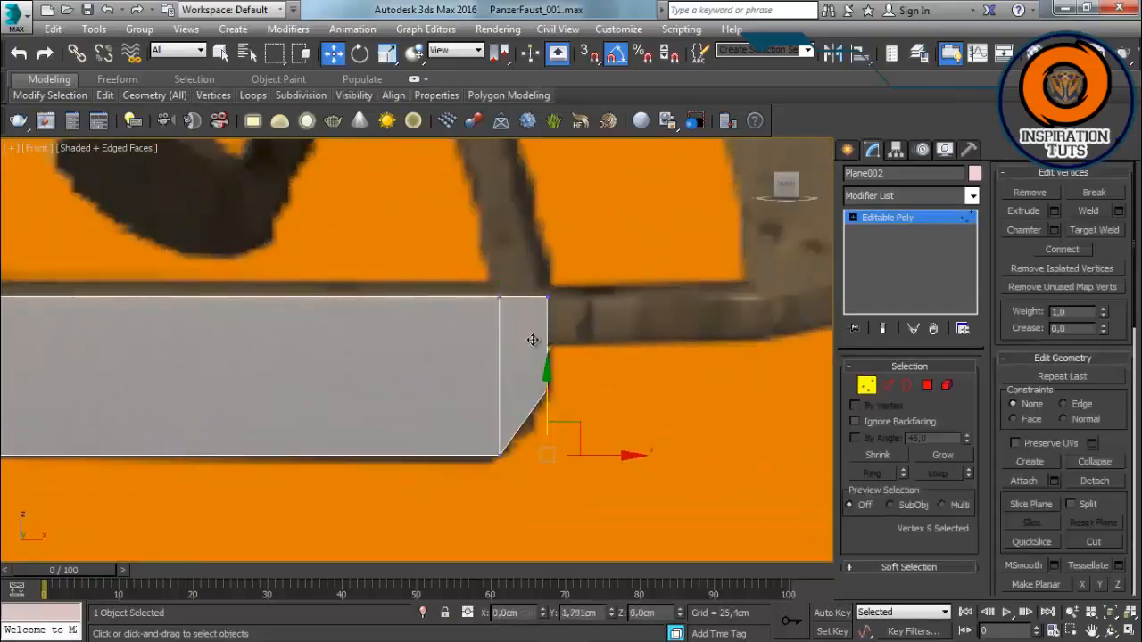
Step: Connect the bottom bar's four upright edges with one lengthwise segment, sliding it to near mid-height
left_click(888, 387)
left_click(1118, 269)
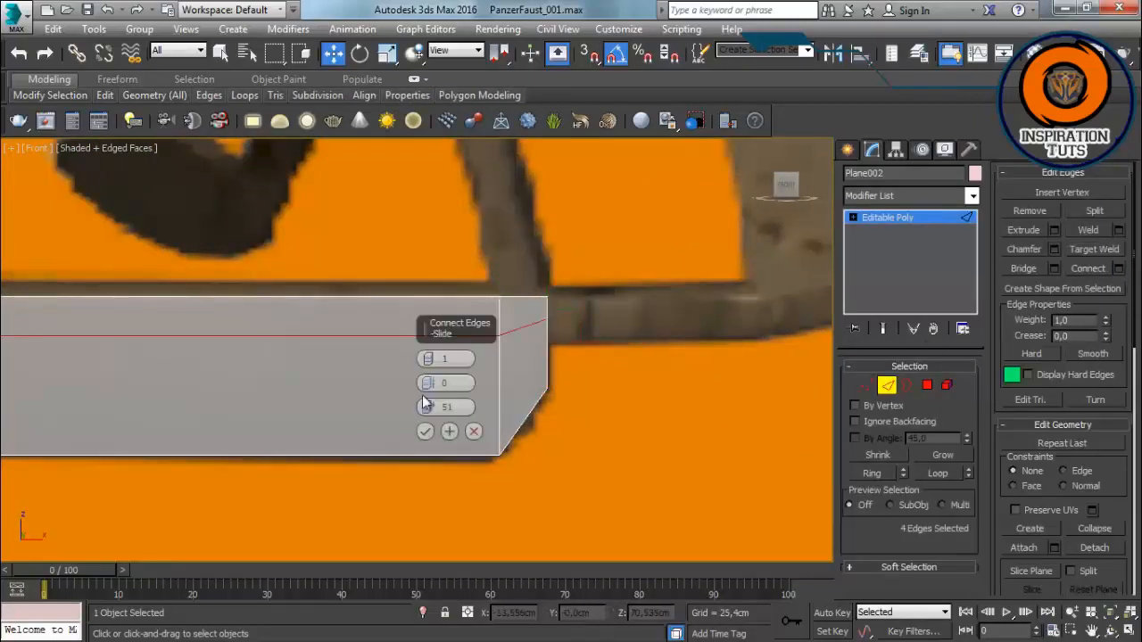
left_click_drag(431, 367, 430, 378)
left_click(425, 432)
Step: Flatten the bottom bar's new middle row of vertices level and raise it about 0.5 cm
left_click(867, 386, "ctrl")
middle_click_drag(434, 385, 477, 381)
key("r")
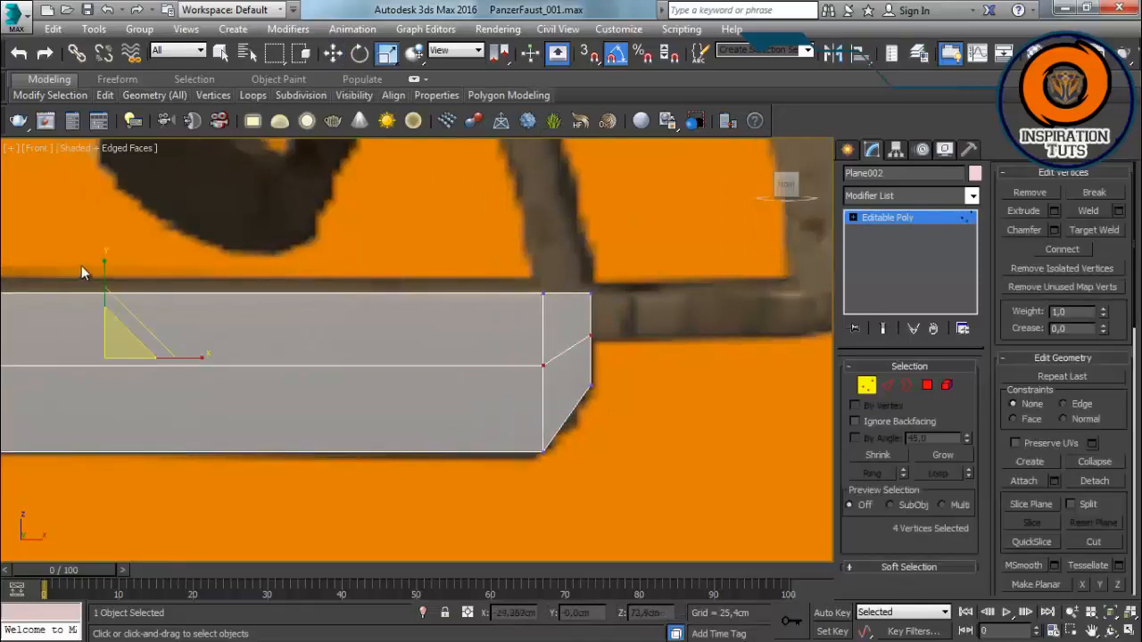
left_click_drag(104, 286, 104, 370)
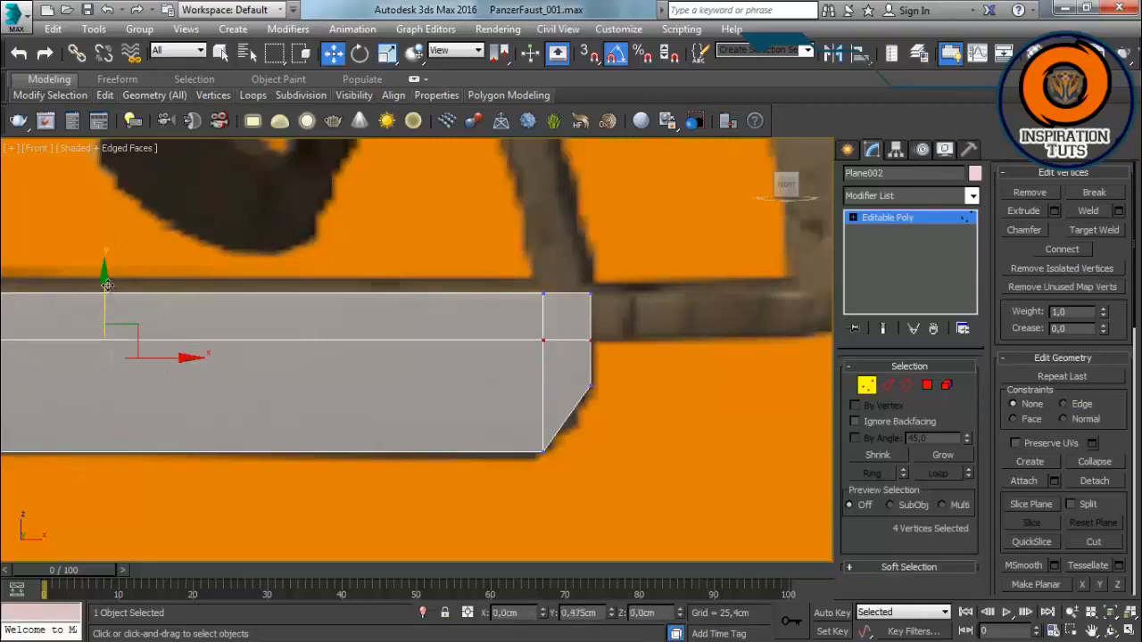
Step: Extrude the upper half of the bottom bar's end edge about 6.2 cm forward to the base of the front grip
scroll(107, 286, "down", 3)
middle_click_drag(107, 290, 566, 238)
scroll(566, 238, "up", 2)
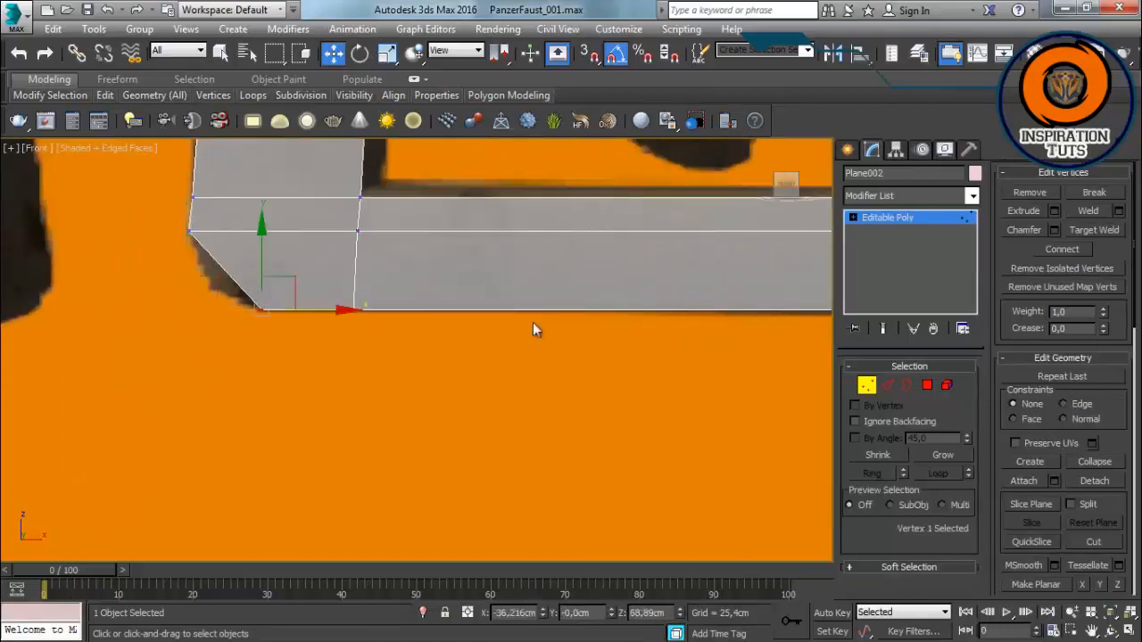
middle_click_drag(785, 272, 107, 322)
scroll(294, 320, "up", 2)
middle_click_drag(295, 321, 352, 409)
key("2")
left_click(305, 331)
left_click_drag(349, 330, 576, 300, "shift")
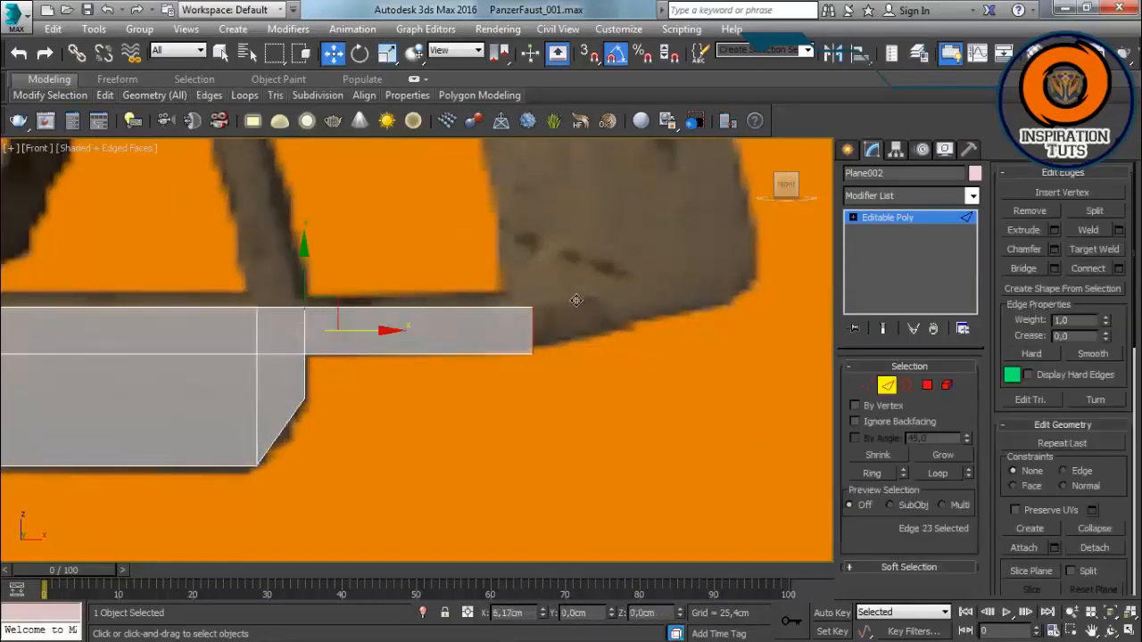
Step: Raise the bottom bar's top row of five vertices slightly to meet the reference bar's upper edge
scroll(577, 301, "down", 4)
middle_click_drag(522, 244, 308, 288)
scroll(309, 288, "up", 1)
scroll(483, 303, "up", 1)
middle_click_drag(476, 241, 494, 285)
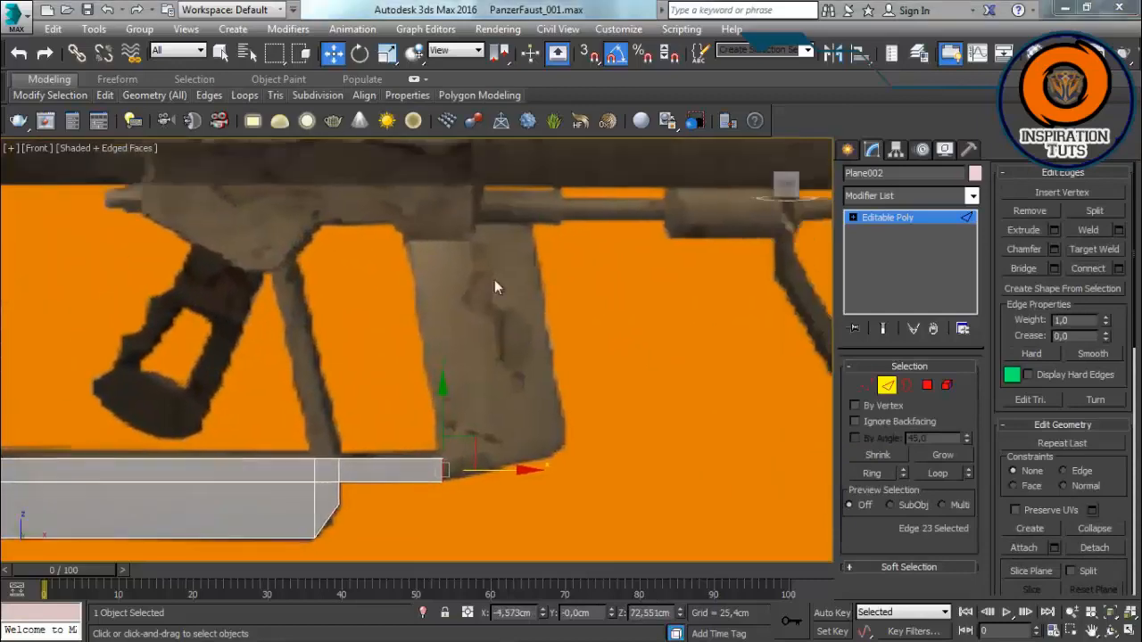
scroll(494, 285, "up", 1)
middle_click_drag(495, 344, 572, 216)
scroll(572, 216, "down", 1)
middle_click_drag(437, 323, 579, 283)
key("1")
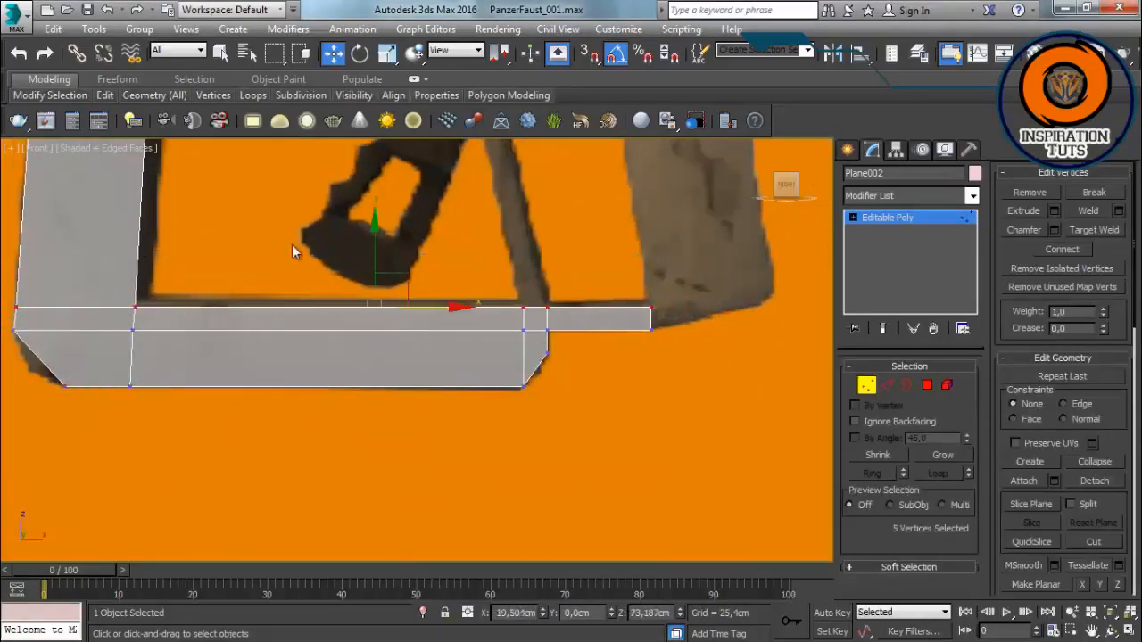
left_click_drag(374, 236, 373, 231)
Step: Extrude the bar's end edge about 6.3 cm forward and 2.6 cm up along the base of the front grip
scroll(705, 310, "up", 1)
middle_click_drag(705, 309, 589, 334)
key("2")
left_click(511, 345)
left_click_drag(540, 317, 705, 249, "shift")
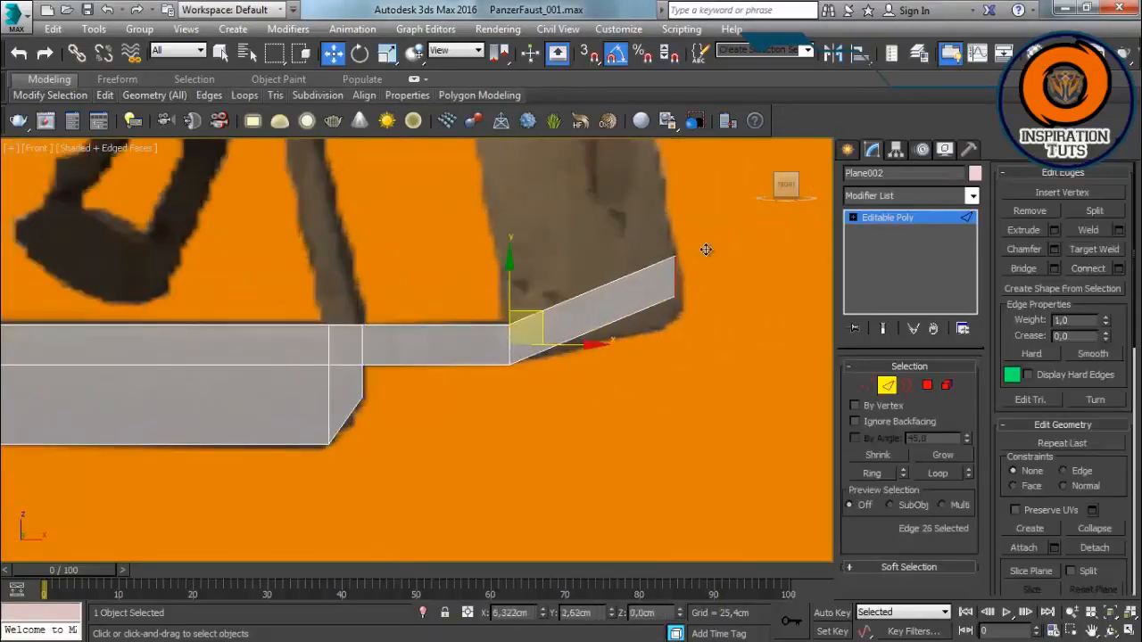
Step: Adjust the extruded end's vertices so the end edge follows the slant of the grip's front side
scroll(712, 263, "up", 1)
middle_click_drag(709, 260, 711, 237)
key("1")
left_click(679, 249)
left_click_drag(712, 215, 710, 222)
left_click(721, 254)
Step: Extrude the upper slanted edge along the front grip, following its tilt up to just below the receiver
middle_click_drag(562, 348, 578, 517)
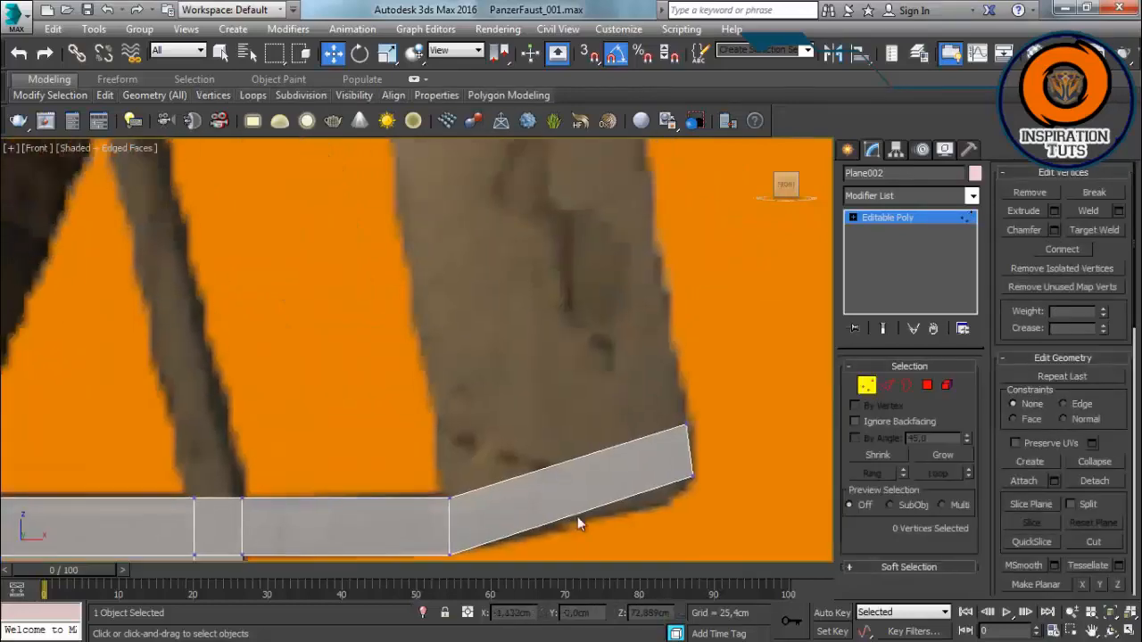
scroll(577, 516, "down", 2)
middle_click_drag(531, 366, 508, 295)
key("2")
left_click(540, 414)
left_click_drag(560, 379, 529, 185, "shift")
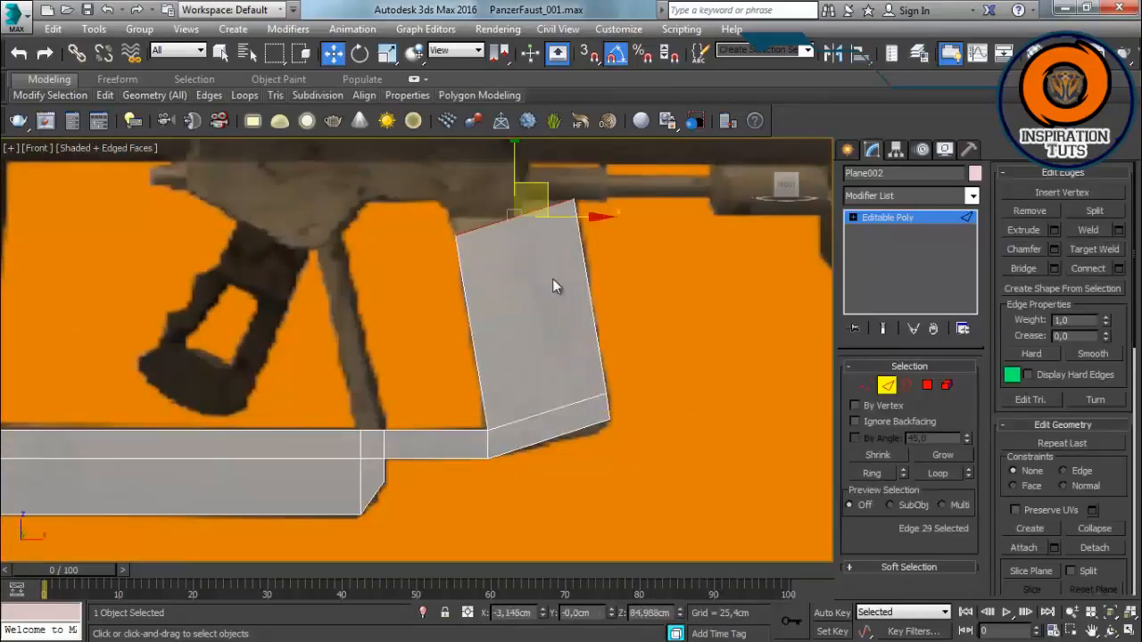
Step: Raise the grip's top edge about 2 cm and lower its front corner vertex onto the reference grip's front corner
scroll(531, 210, "up", 3)
middle_click_drag(531, 210, 506, 301)
left_click_drag(507, 297, 501, 258)
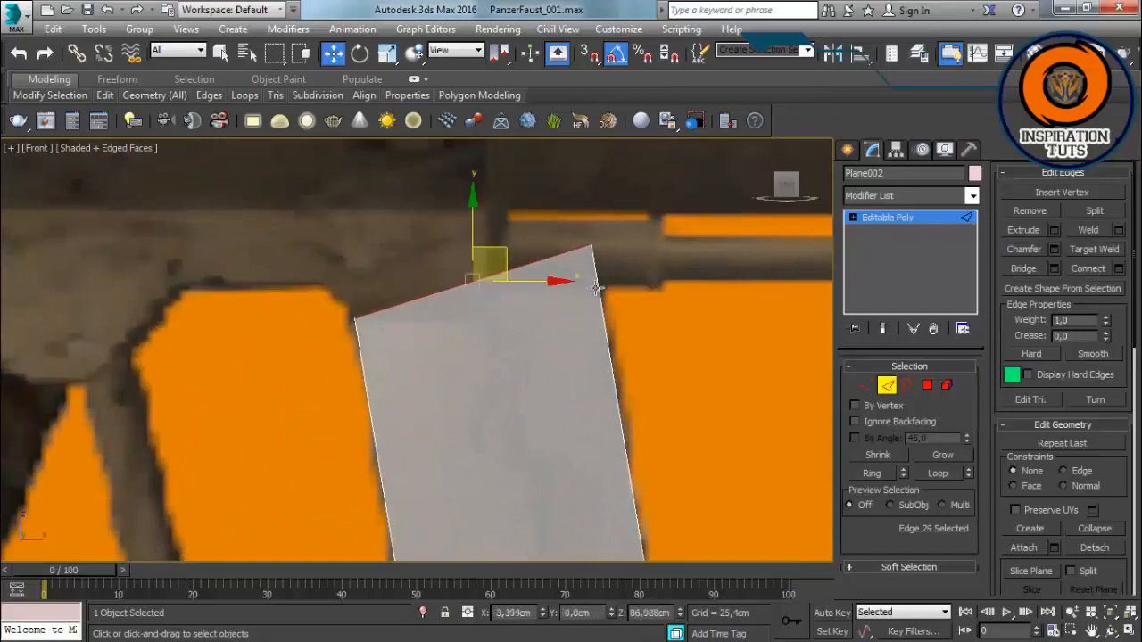
key("1")
left_click(590, 246)
left_click_drag(590, 248, 598, 286)
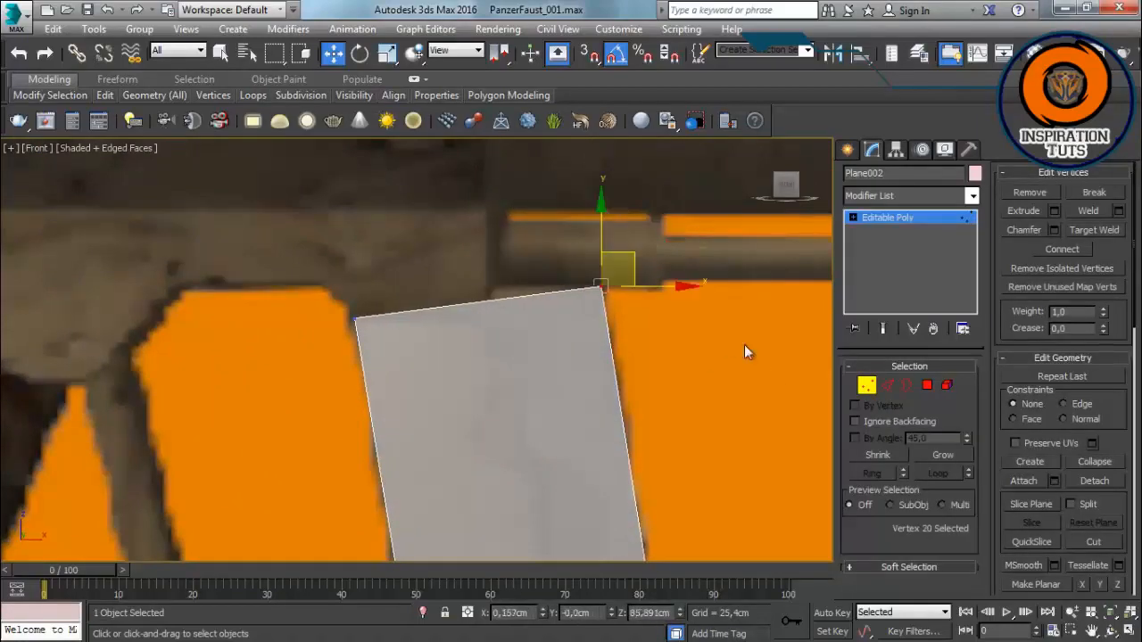
Step: Connect the grip's three crosswise edges with one centred segment running along its length
key("2")
left_click(503, 303)
key("alt+r")
scroll(510, 305, "down", 4)
scroll(544, 365, "up", 2)
left_click(1119, 270)
scroll(641, 462, "up", 2)
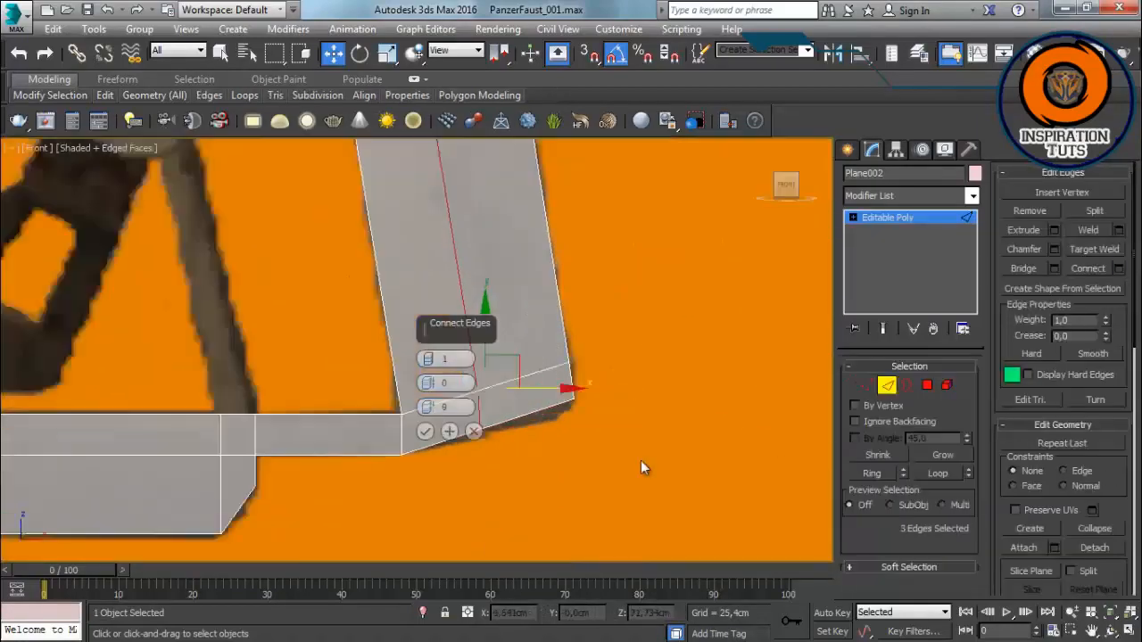
left_click(426, 432)
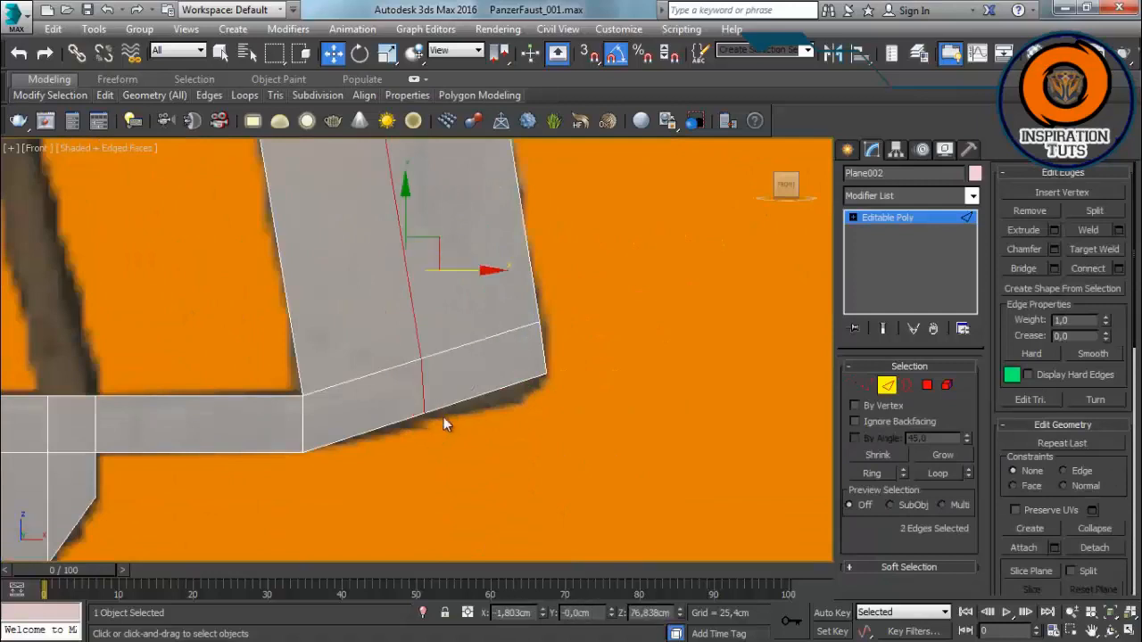
Step: Move the lower vertices of the grip's centre line down to fit the reference's bent lower edge
scroll(439, 417, "up", 2)
key("1")
left_click_drag(444, 304, 351, 466)
left_click_drag(440, 365, 451, 380)
Step: Move the centre line's top vertex to the step in the reference and level it with the rear top corner
middle_click_drag(451, 296, 500, 535)
scroll(464, 366, "up", 2)
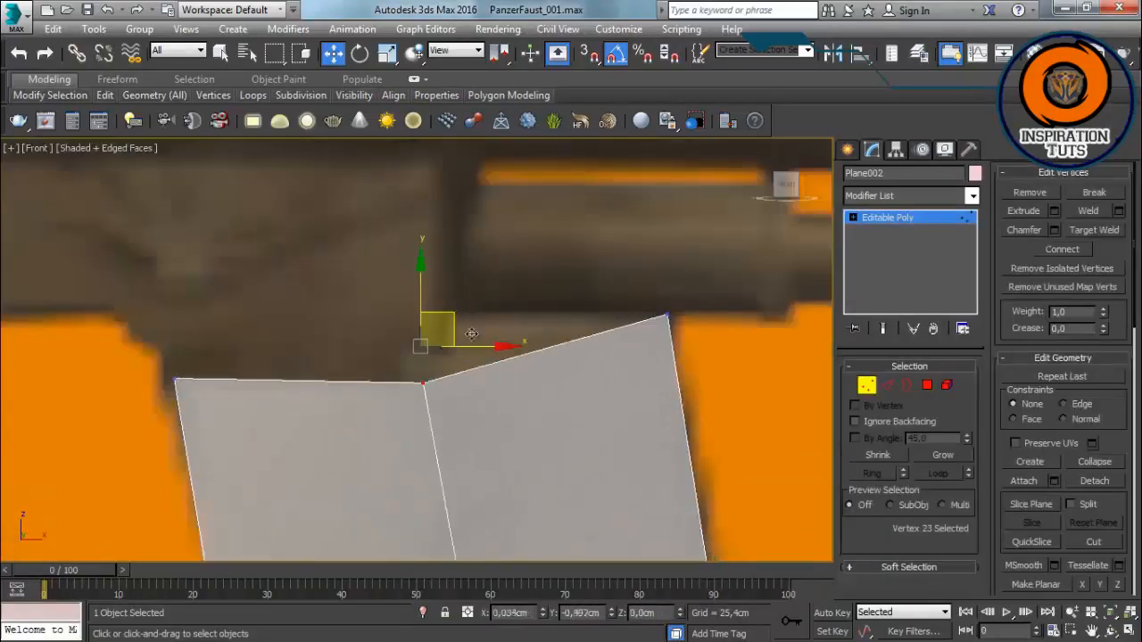
left_click_drag(459, 313, 472, 349)
left_click_drag(437, 439, 439, 442)
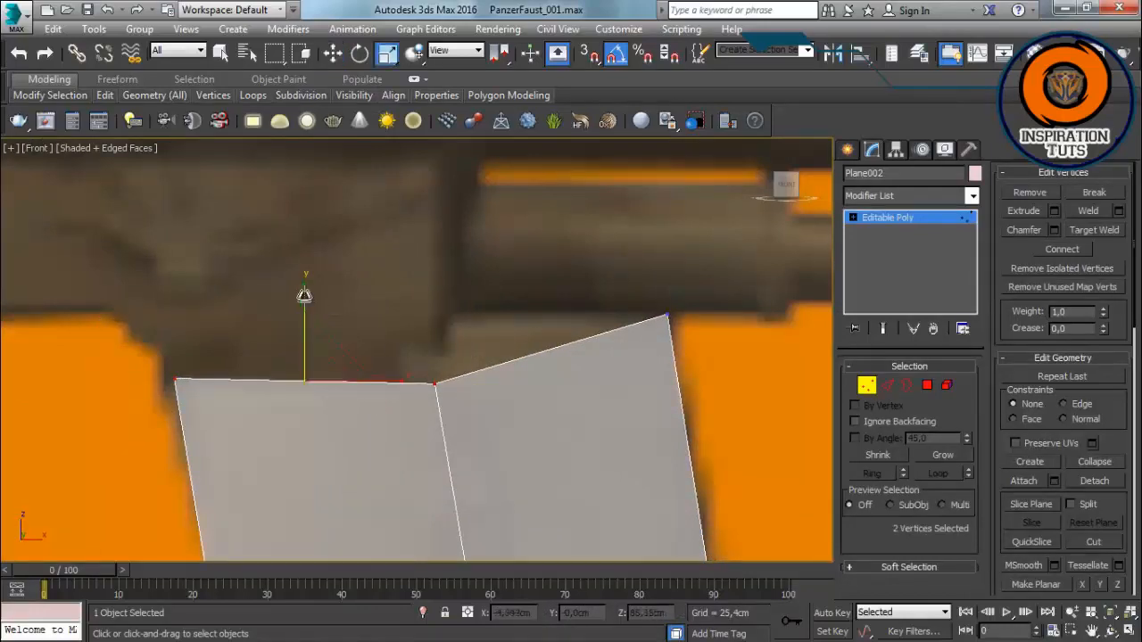
mouse_move(306, 303)
left_mouse_down()
mouse_move(312, 353)
mouse_move(312, 306)
left_mouse_up()
Step: Connect the front half of the grip with one lengthwise segment, sliding it close beside the centre line
scroll(559, 416, "up", 1)
middle_click_drag(559, 416, 533, 377)
scroll(532, 370, "down", 5)
middle_click_drag(553, 536, 503, 364)
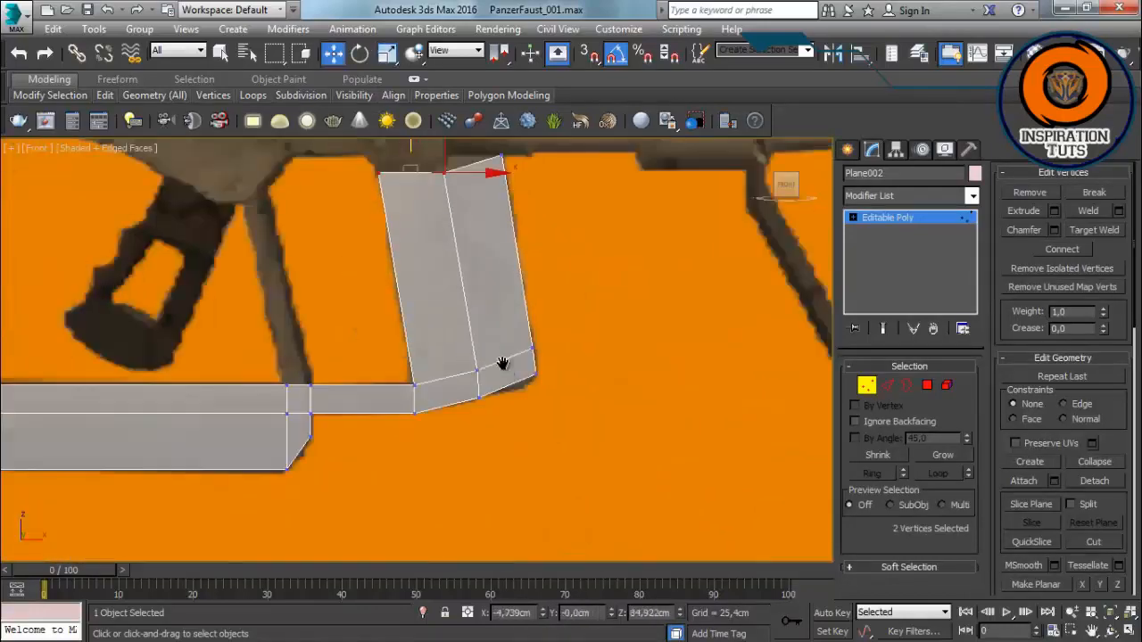
scroll(505, 368, "up", 2)
key("2")
left_click(507, 386)
left_click(1119, 268)
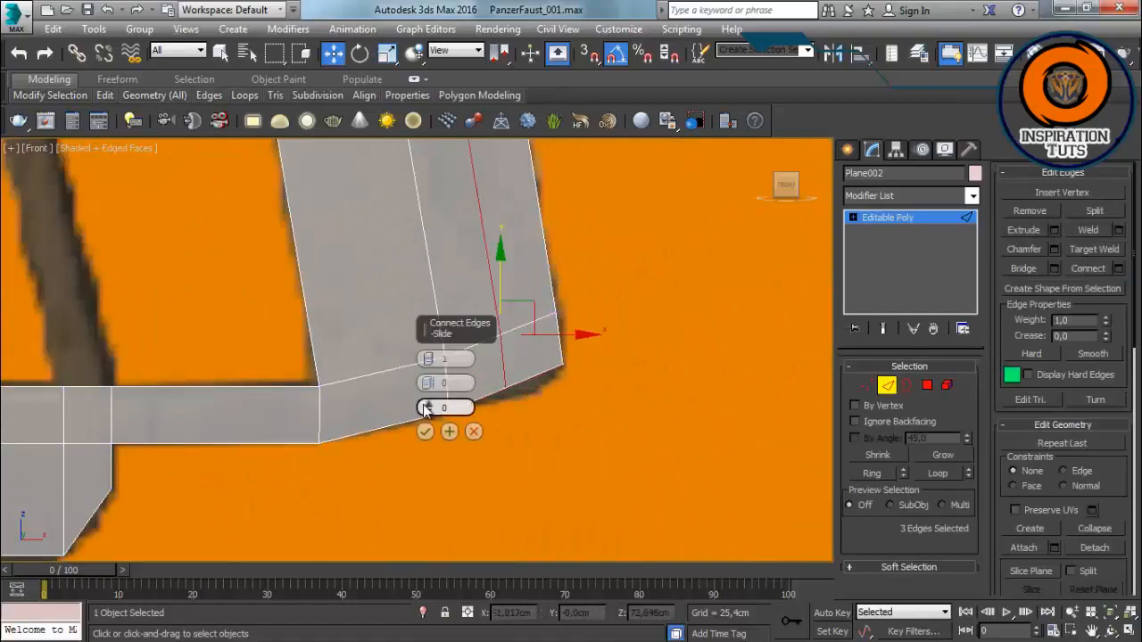
left_click(425, 431)
Step: Try to raise the new line's top vertex level with the grip's front top corner
key("1")
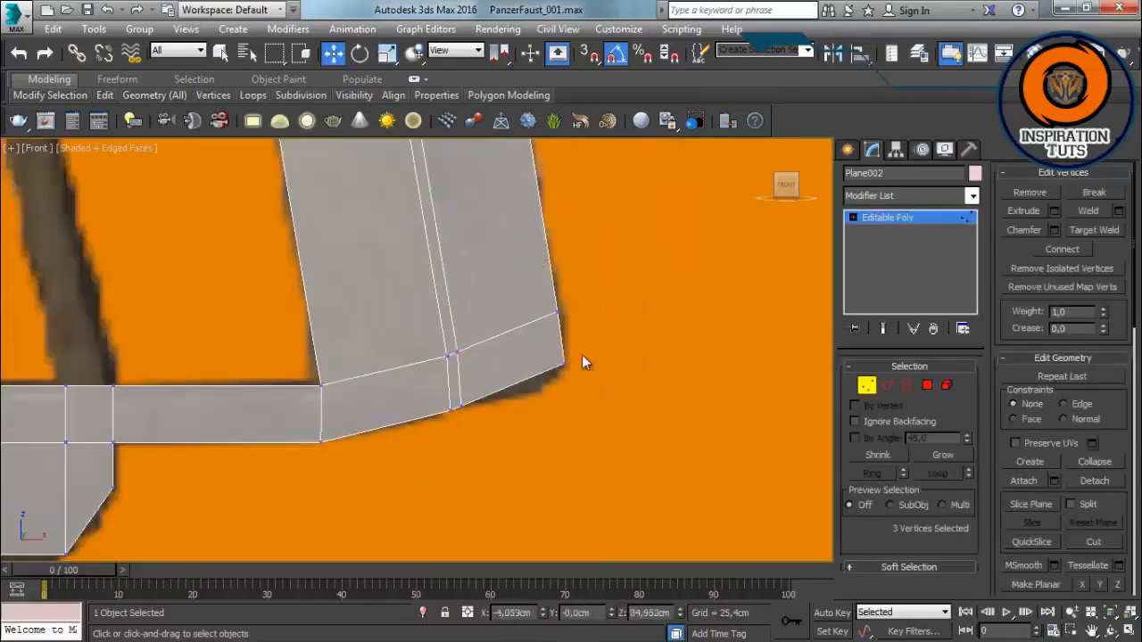
left_click(588, 299)
middle_click_drag(446, 216, 399, 500)
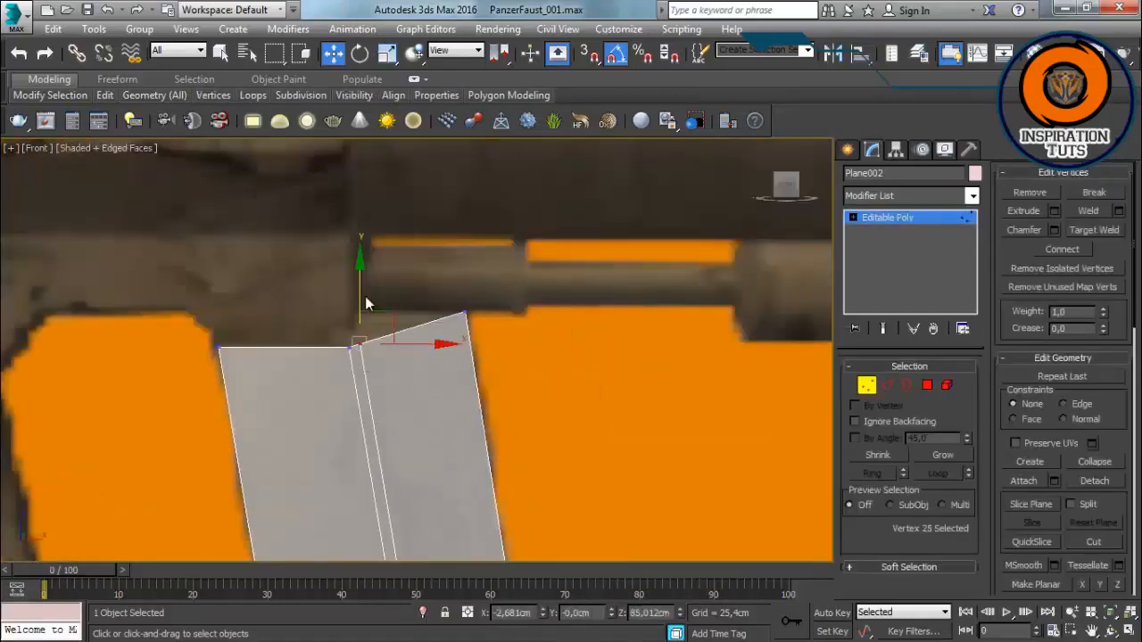
left_click_drag(362, 290, 366, 282)
scroll(383, 341, "up", 4)
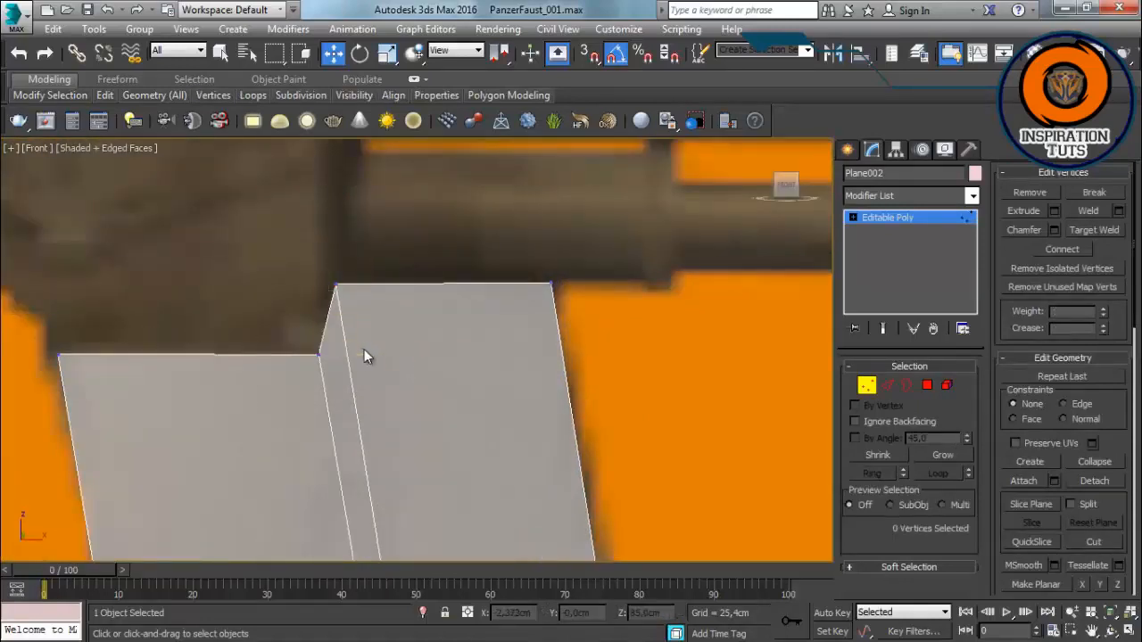
Step: Undo the last vertex moves at the top of the grip
key("ctrl+z")
key("ctrl+z")
key("ctrl+z")
key("ctrl+z")
key("ctrl+z")
Step: Lower the grip's front top corner and adjust the new line's top vertex to make the top edge level
left_click_drag(446, 249, 446, 258)
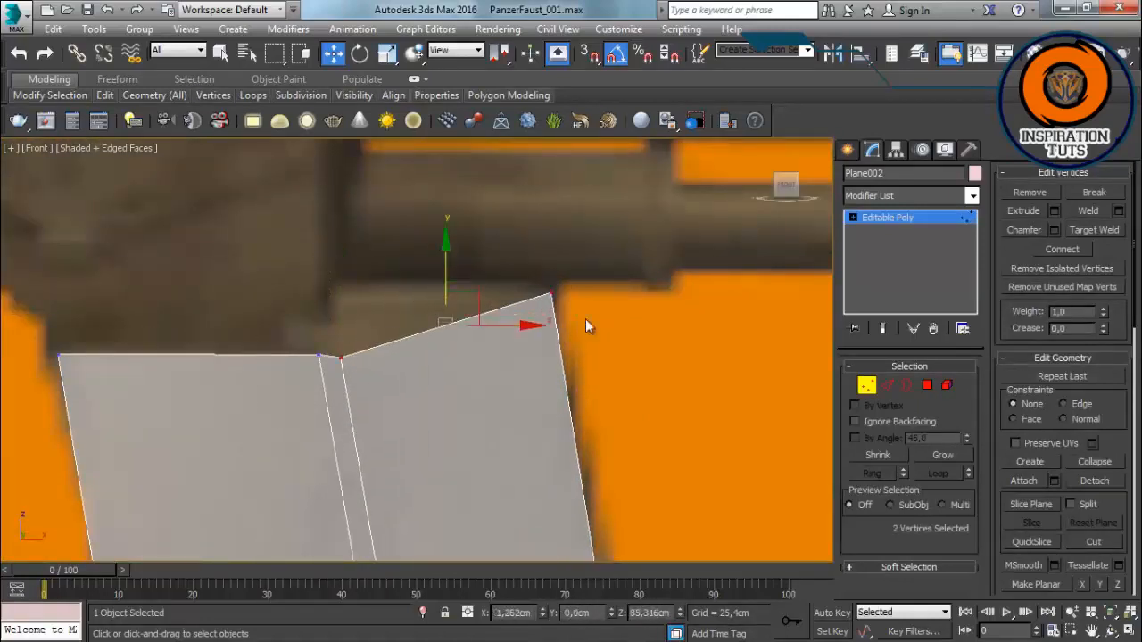
left_click_drag(552, 228, 552, 288)
scroll(546, 413, "up", 2)
left_click_drag(320, 311, 246, 375)
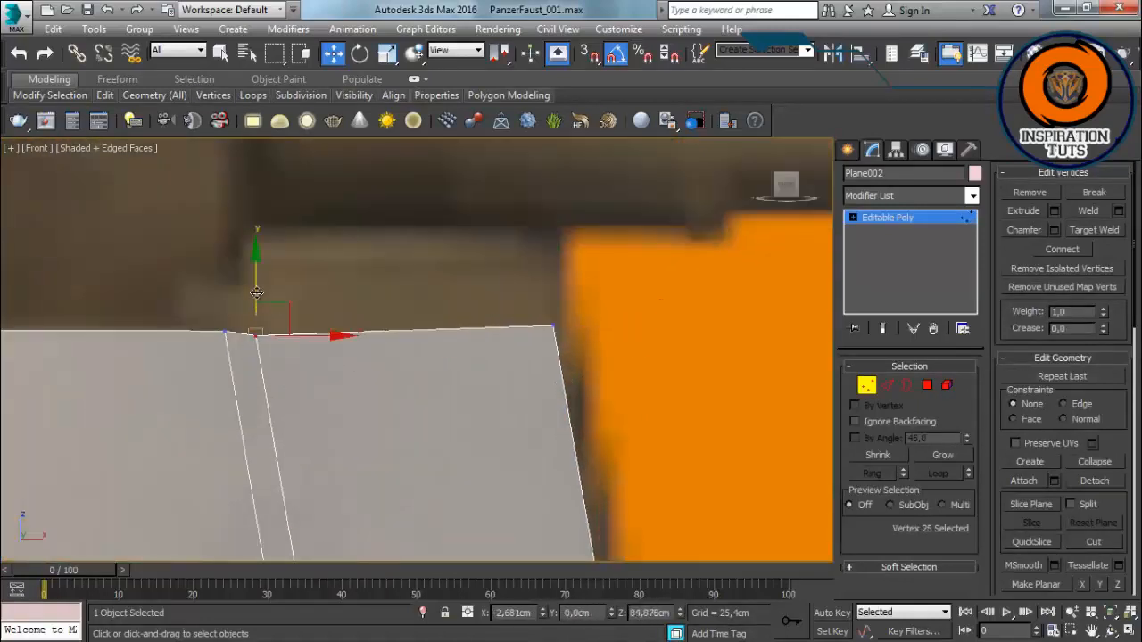
scroll(342, 350, "down", 3)
middle_click_drag(357, 500, 451, 446)
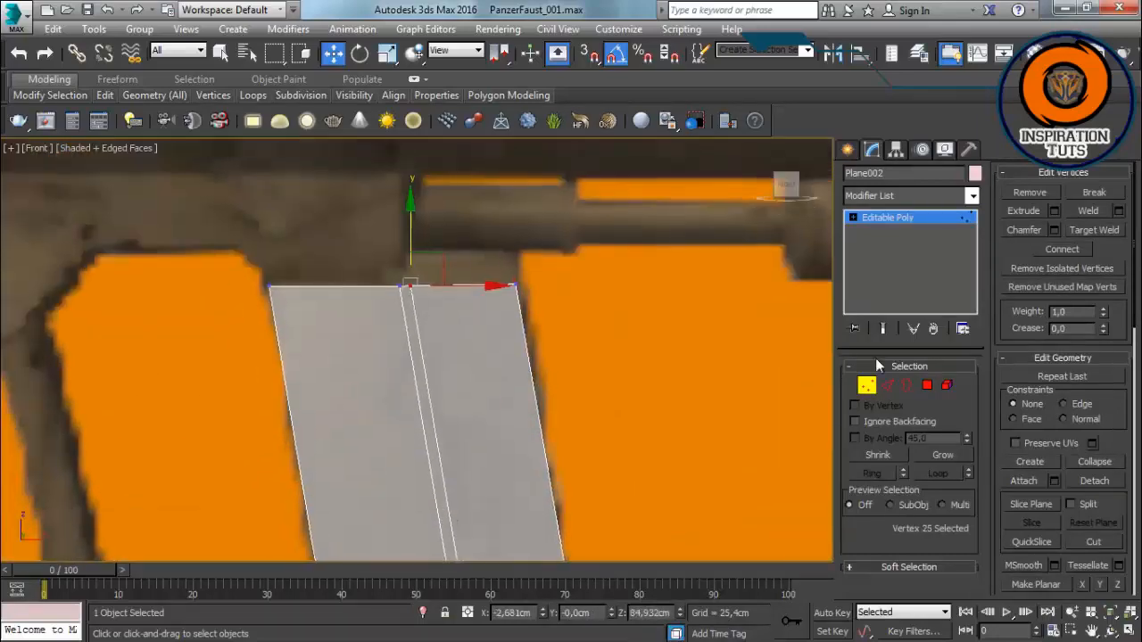
Step: Extrude the front part of the grip's top edge straight up to the underside of the reference's thin barrel
left_click(887, 386)
scroll(453, 311, "up", 1)
middle_click_drag(453, 312, 473, 415)
left_click_drag(481, 329, 481, 282, "shift")
left_click(487, 450)
scroll(487, 457, "down", 3)
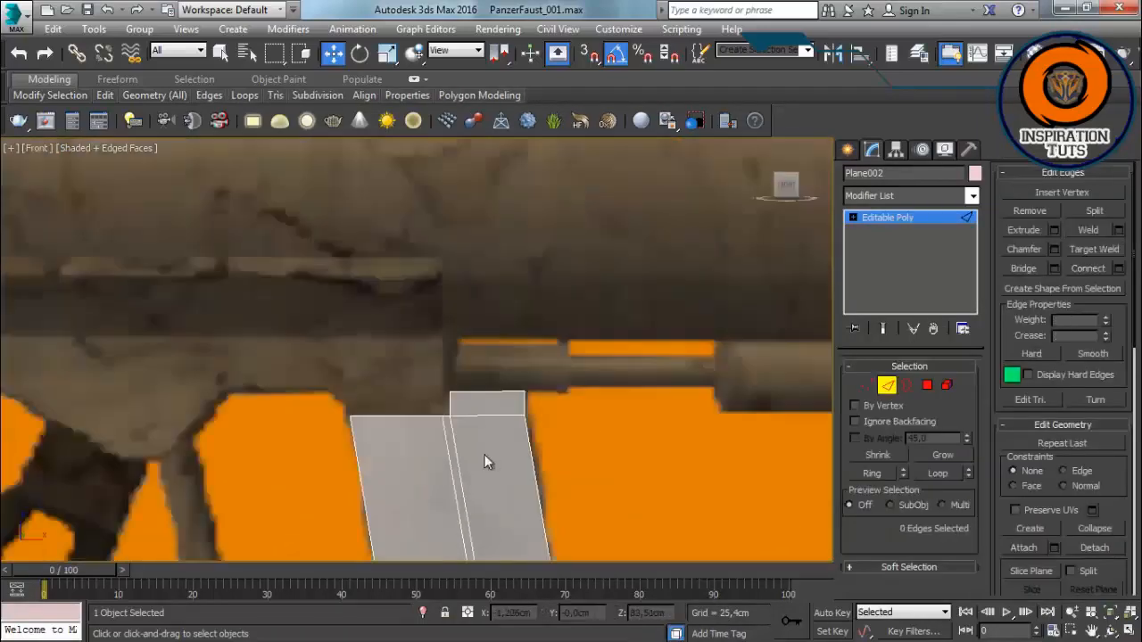
Step: Delete the narrow strip of polygons between the grip's two lengthwise lines
scroll(484, 459, "up", 2)
middle_click_drag(380, 399, 571, 129)
left_click(486, 321)
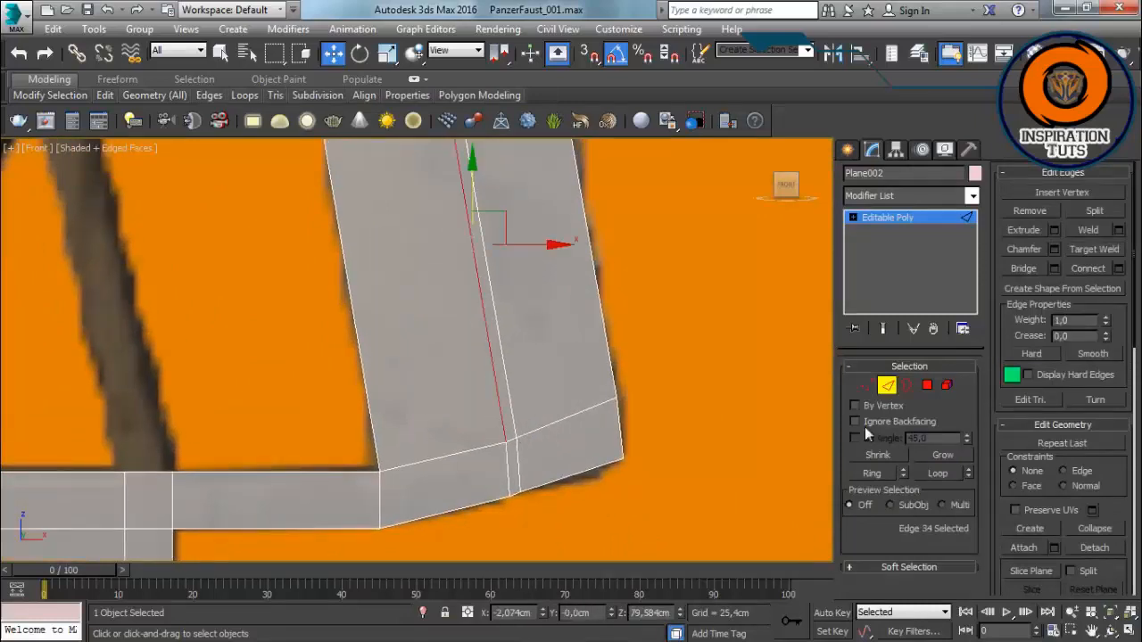
left_click(927, 387)
left_click(504, 393)
left_click(515, 452, "ctrl")
middle_click_drag(475, 314, 487, 407)
scroll(488, 407, "down", 3)
key("Delete")
scroll(506, 267, "up", 2)
left_click(511, 268)
left_click(360, 352)
Step: Extrude the rear part of the grip's top edge straight up to the underside of the launcher tube
middle_click_drag(385, 354, 396, 390)
scroll(404, 368, "up", 2)
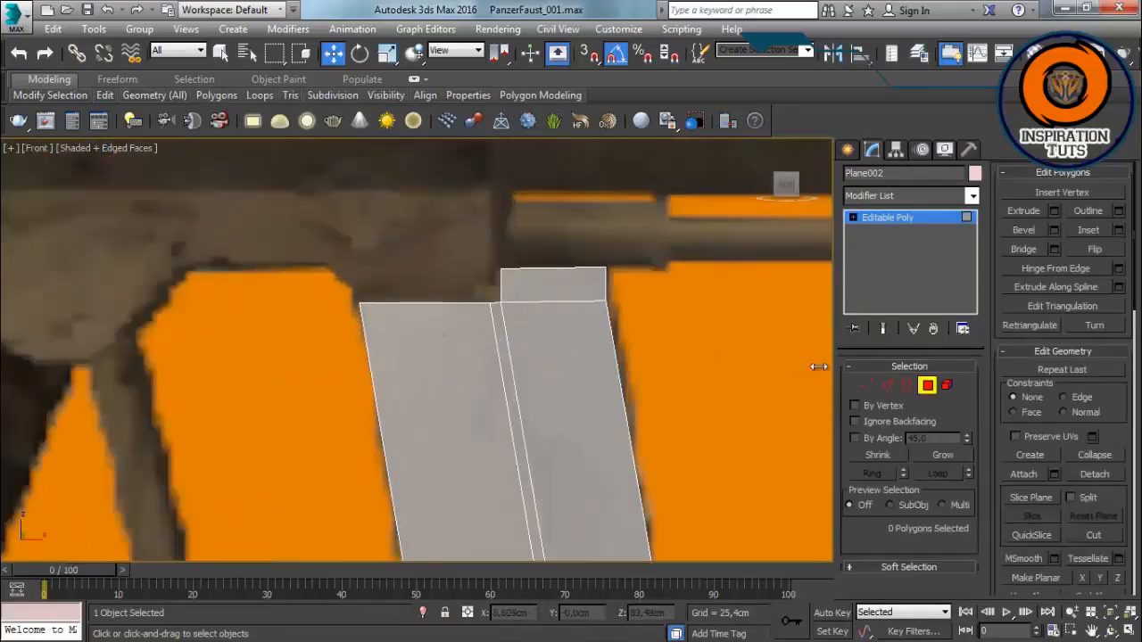
left_click(887, 386)
left_click(416, 303)
left_click_drag(423, 251, 407, 141, "shift")
scroll(341, 247, "down", 3)
middle_click_drag(341, 247, 380, 382)
scroll(401, 370, "up", 1)
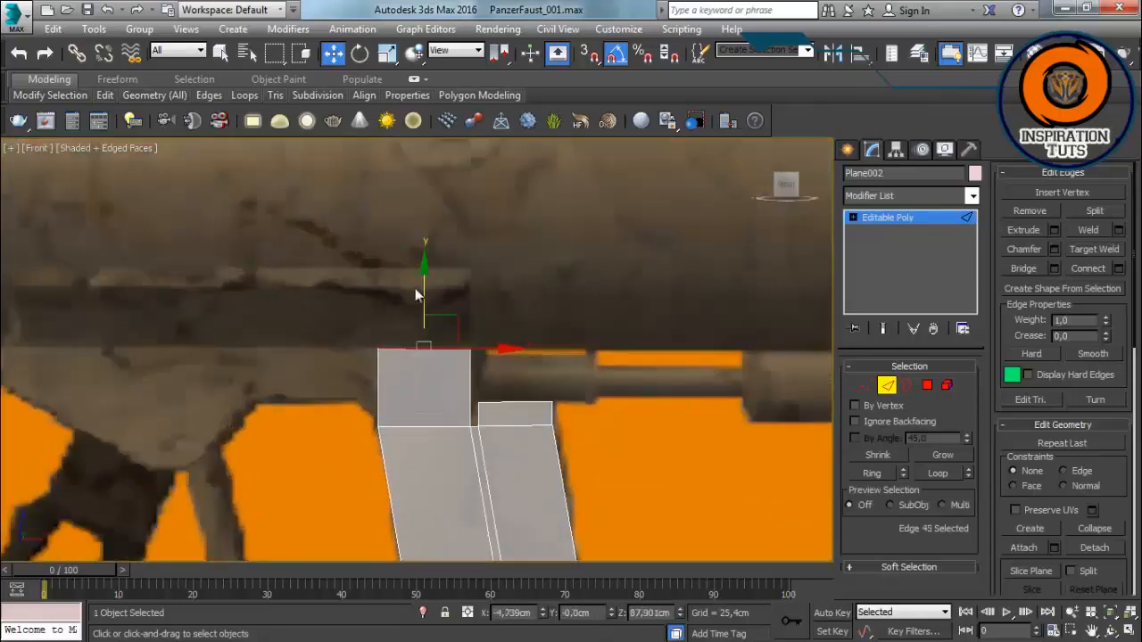
Step: Extrude the new block's rear edge backward along the receiver to its rear end
middle_click_drag(419, 283, 456, 232)
left_click(416, 332)
left_click_drag(492, 330, 106, 343, "shift")
scroll(270, 340, "up", 2)
middle_click_drag(87, 371, 238, 363)
Step: Connect the receiver's long upper and lower edges with one segment, sliding it to the rear end of the cutout
left_click(867, 385)
left_click(887, 385)
middle_click_drag(499, 356, 489, 325)
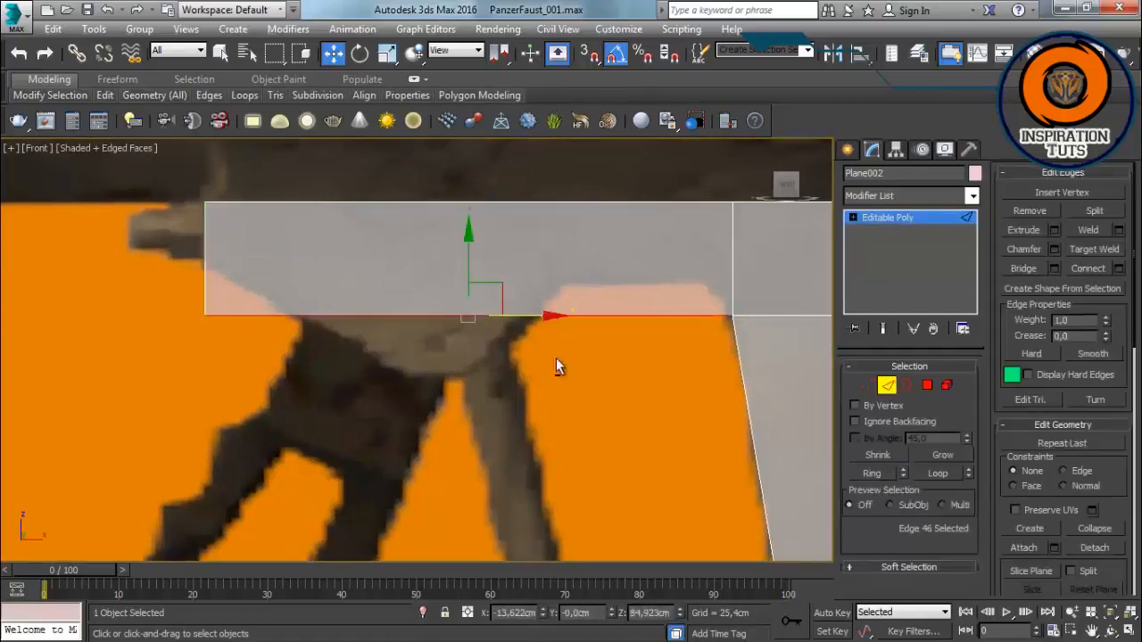
left_click(1119, 268)
middle_click_drag(670, 387, 532, 385)
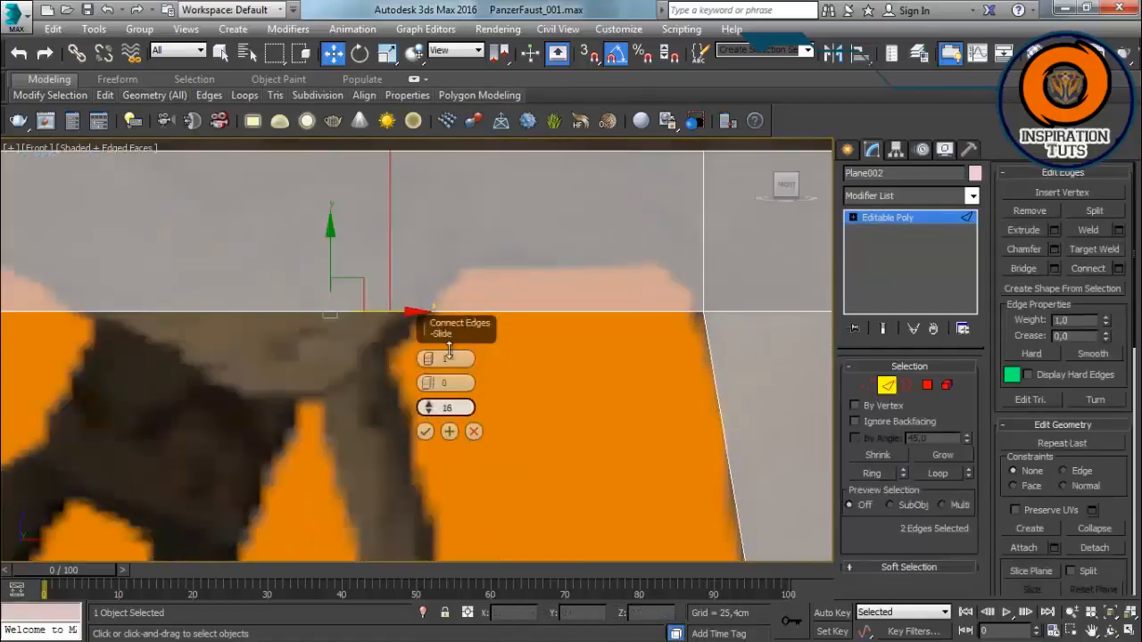
Step: Add two connecting segments with a pinch of 55 above the cutout and raise their lower vertices about 1 cm
left_click(1119, 271)
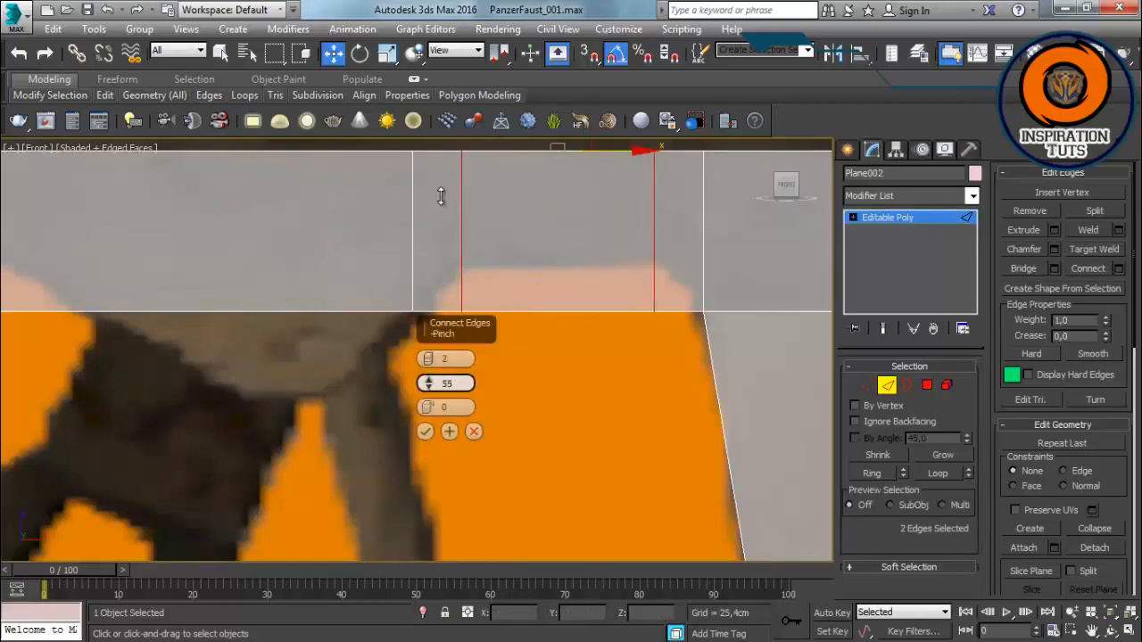
left_click(425, 430)
key("1")
left_click_drag(674, 295, 414, 379)
left_click_drag(558, 260, 557, 209)
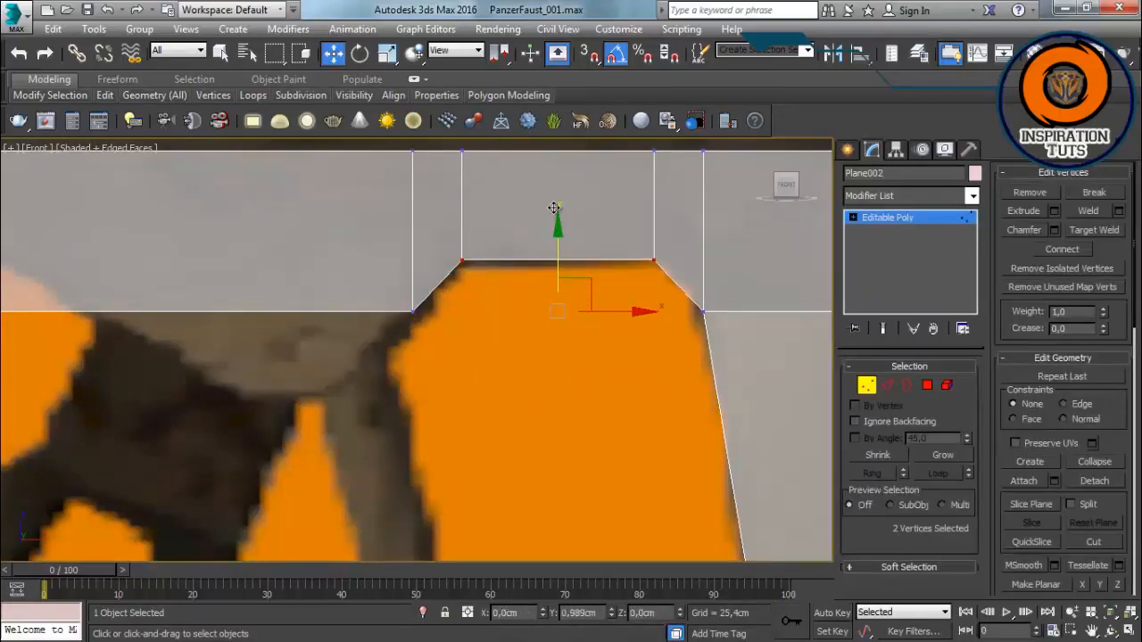
Step: Try to move the receiver's rear lower corner vertex forward
left_click(385, 371)
middle_click_drag(385, 371, 591, 398)
scroll(591, 398, "down", 2)
left_click_drag(406, 345, 371, 342)
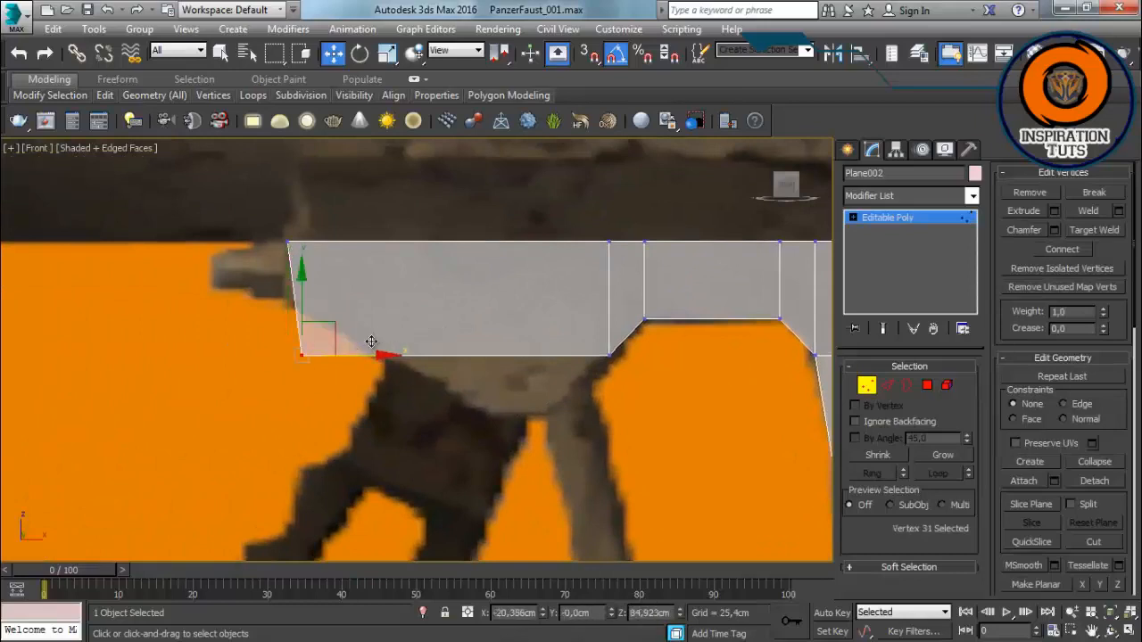
Step: Connect the receiver's six upright edges with one lengthwise segment, sliding it below mid-height
key("2")
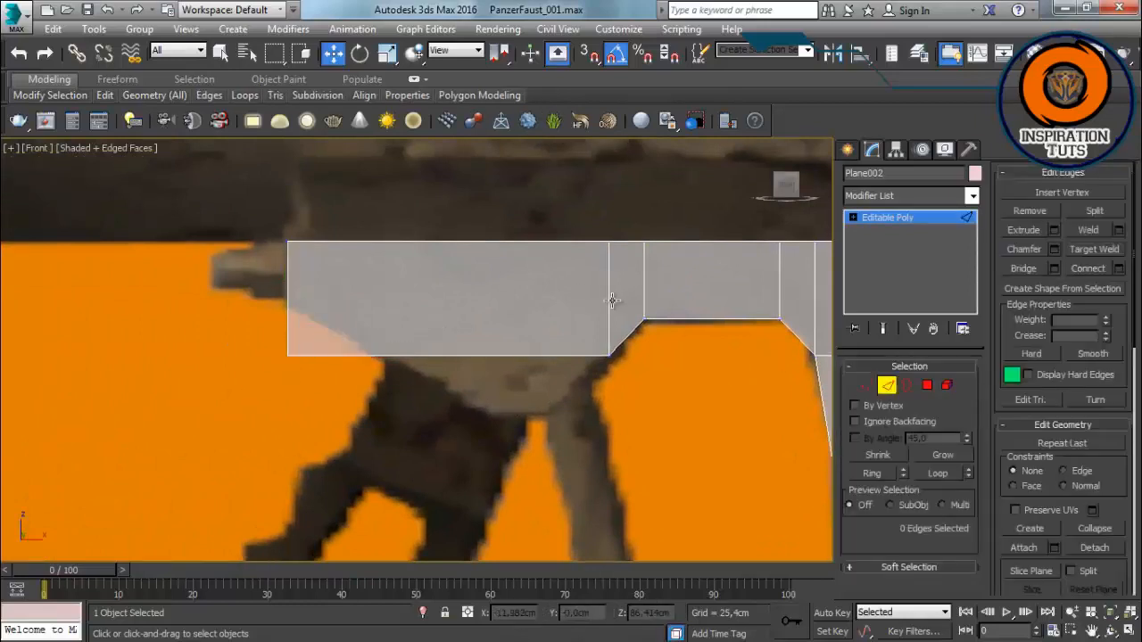
key("alt+r")
scroll(485, 302, "down", 2)
middle_click_drag(485, 302, 300, 337)
left_click(1119, 269)
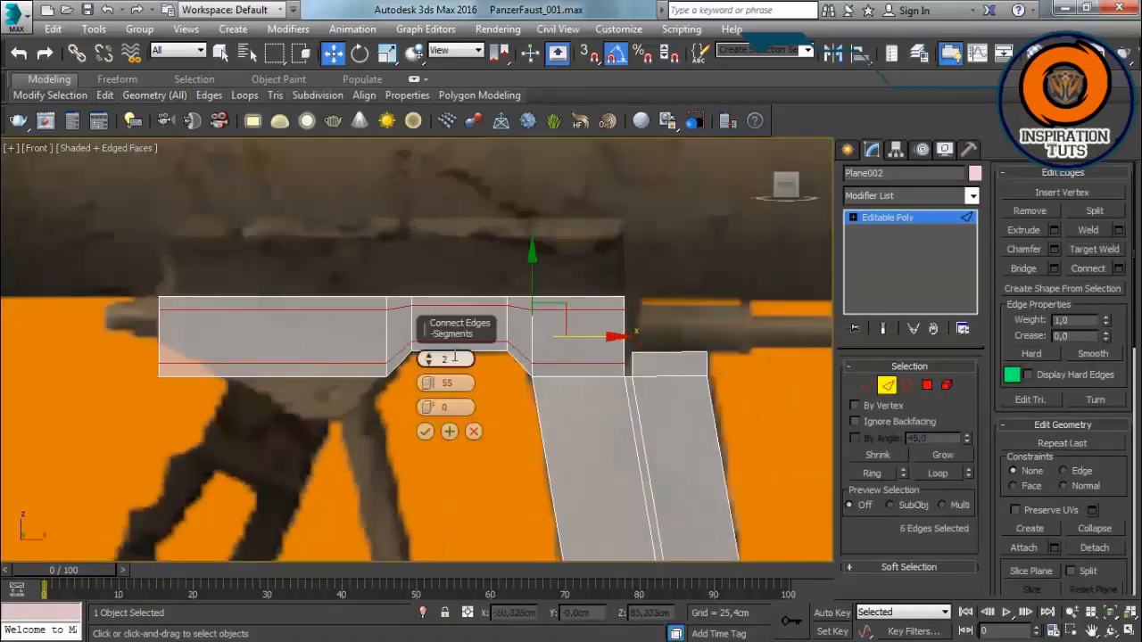
left_click_drag(430, 326, 430, 339)
left_click(425, 432)
scroll(169, 318, "up", 2)
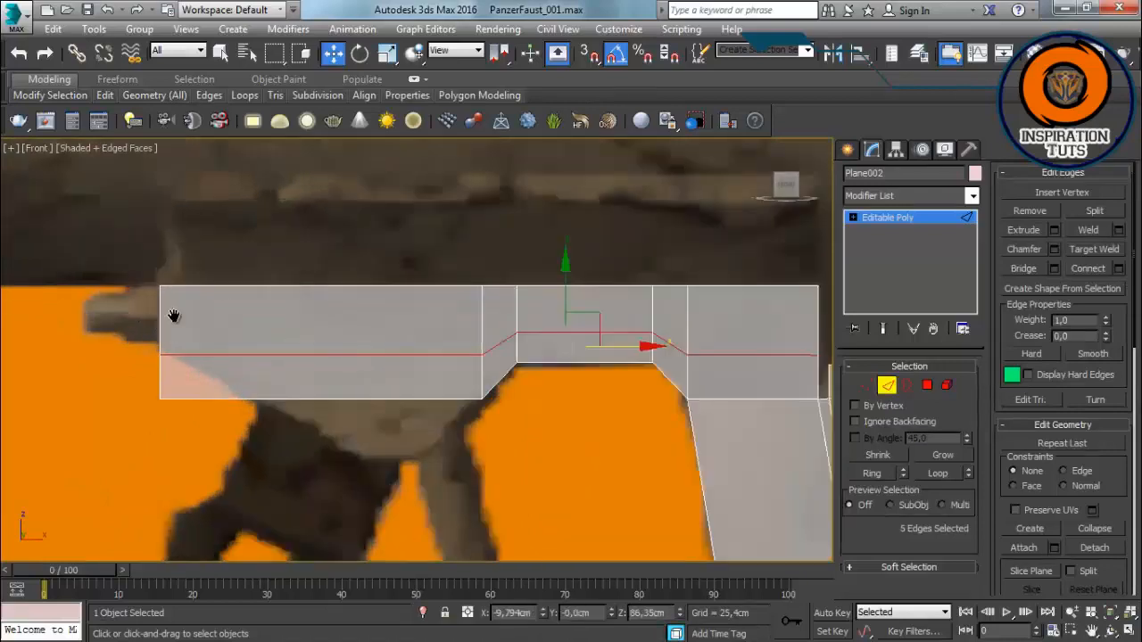
Step: Raise the two rear vertices of the receiver's lengthwise edge about 0.64 cm and move the rear lower corner about 2.6 cm forward
middle_click_drag(173, 316, 222, 291)
scroll(222, 291, "up", 2)
key("1")
left_click_drag(667, 319, 189, 369)
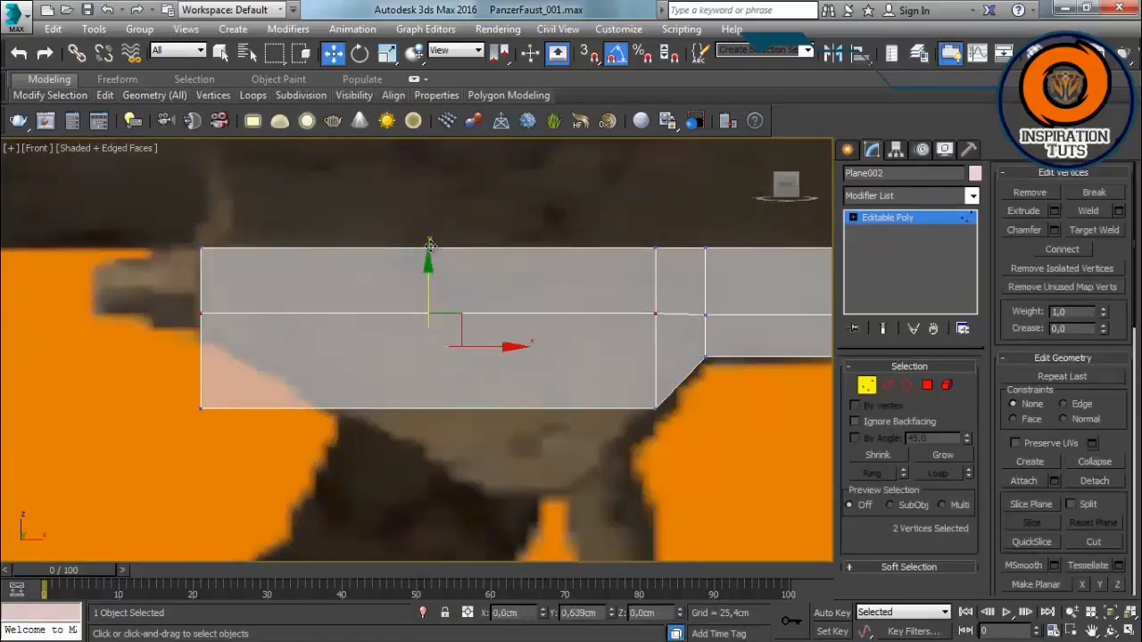
left_click(704, 315)
middle_click_drag(768, 312, 341, 327)
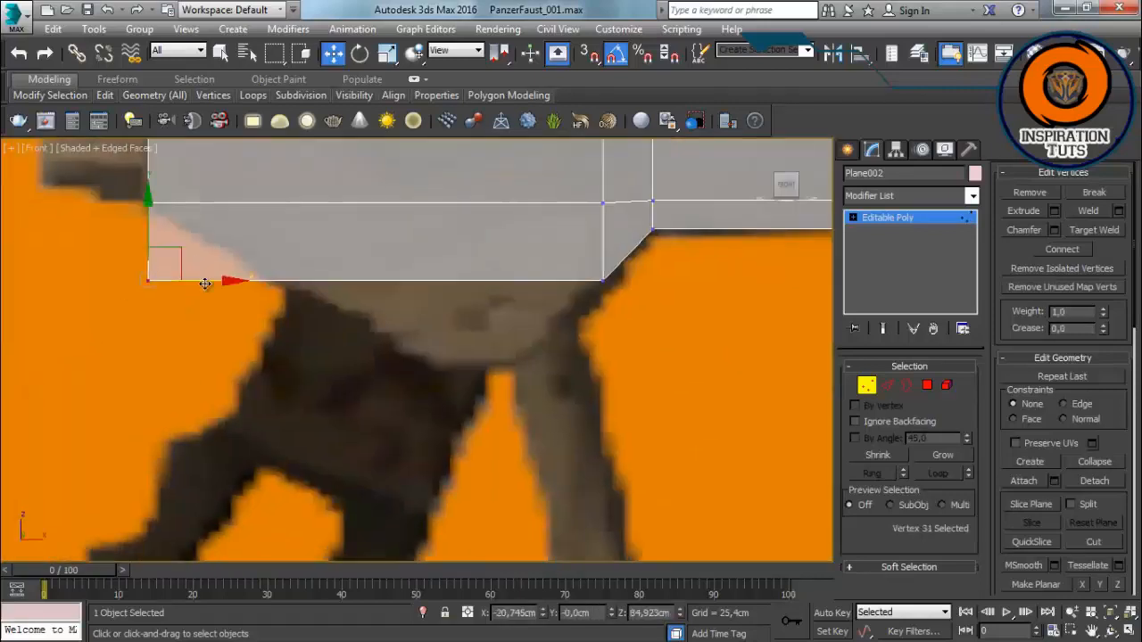
left_click_drag(205, 284, 338, 263)
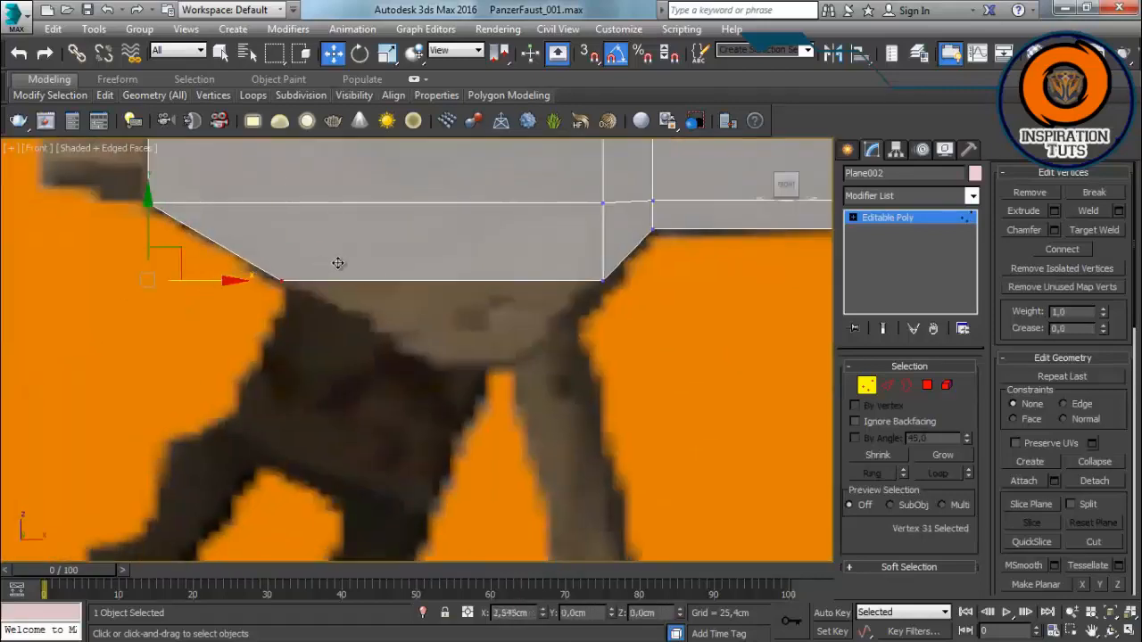
Step: Extend the receiver's lower rear edge downward and move its two new corners inward to form a tapered point matching the reference
left_click(887, 385)
left_click(477, 280)
left_click_drag(443, 266, 457, 304, "shift")
key("1")
left_click(603, 365)
left_click_drag(662, 366, 572, 342)
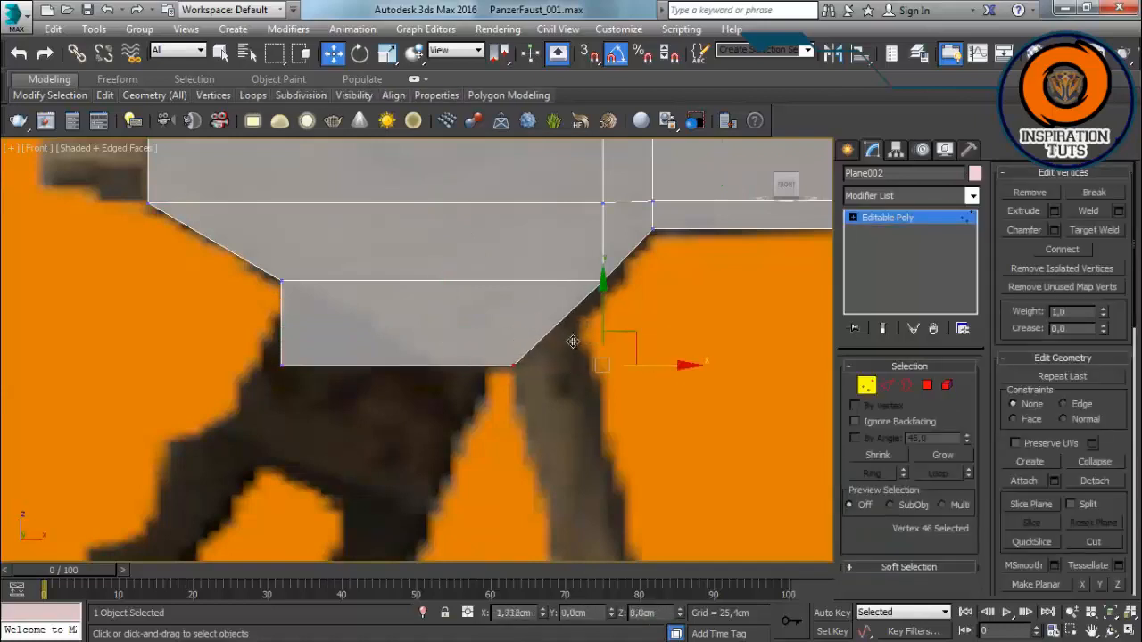
left_click_drag(189, 442, 189, 441)
left_click_drag(340, 365, 539, 297)
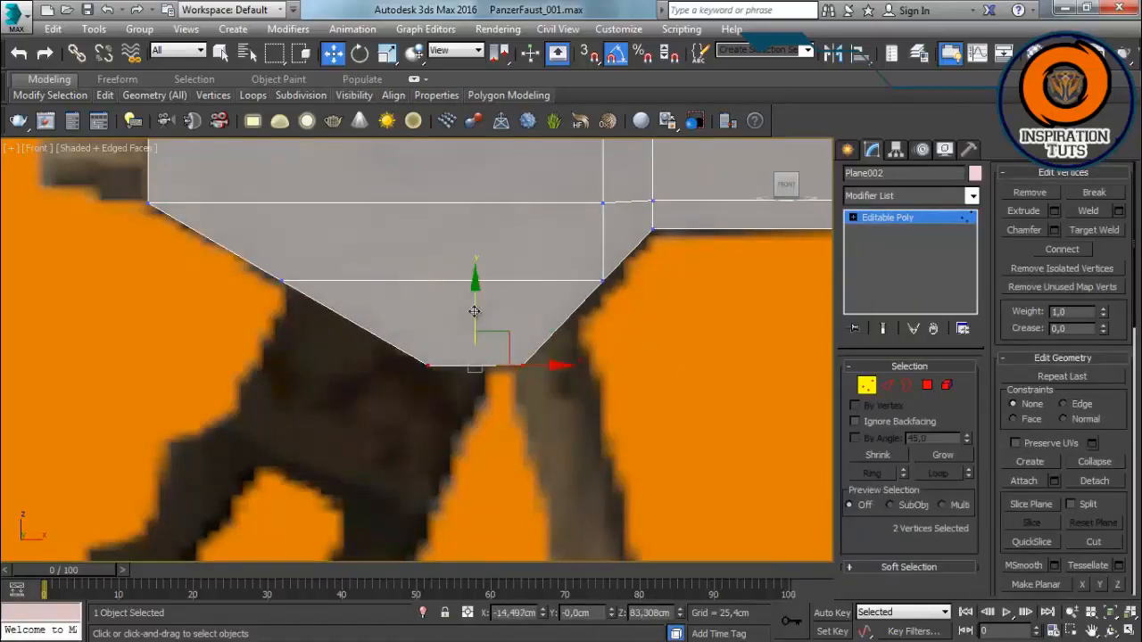
left_click(466, 307)
scroll(476, 309, "down", 4)
middle_click_drag(624, 306, 461, 215)
scroll(629, 357, "up", 4)
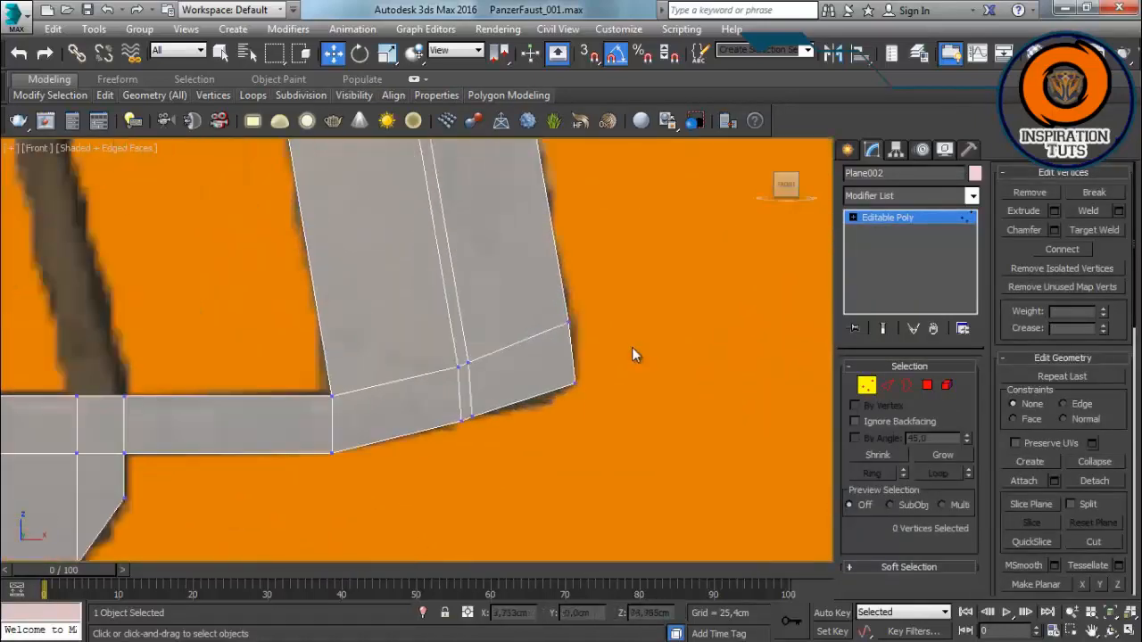
left_click_drag(625, 354, 625, 354)
left_click(521, 423)
scroll(518, 424, "down", 4)
middle_click_drag(392, 374, 489, 360)
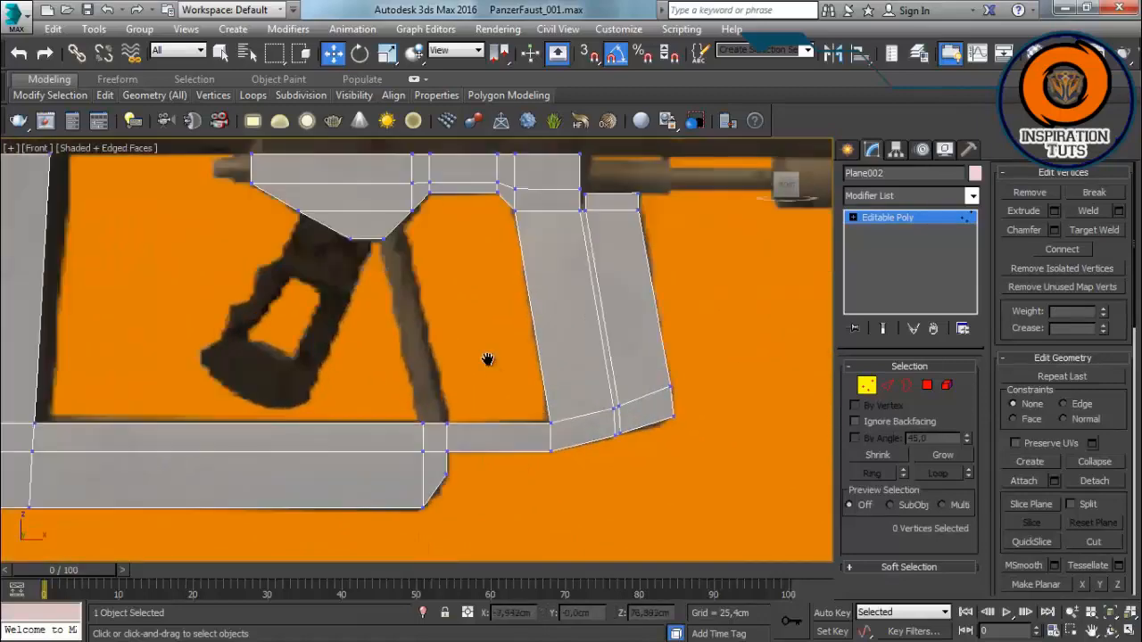
Step: Extend the slanted front edge of the receiver's tapered point downward to start a strut
scroll(464, 294, "up", 4)
middle_click_drag(437, 267, 487, 336)
left_click(889, 386)
scroll(406, 303, "up", 2)
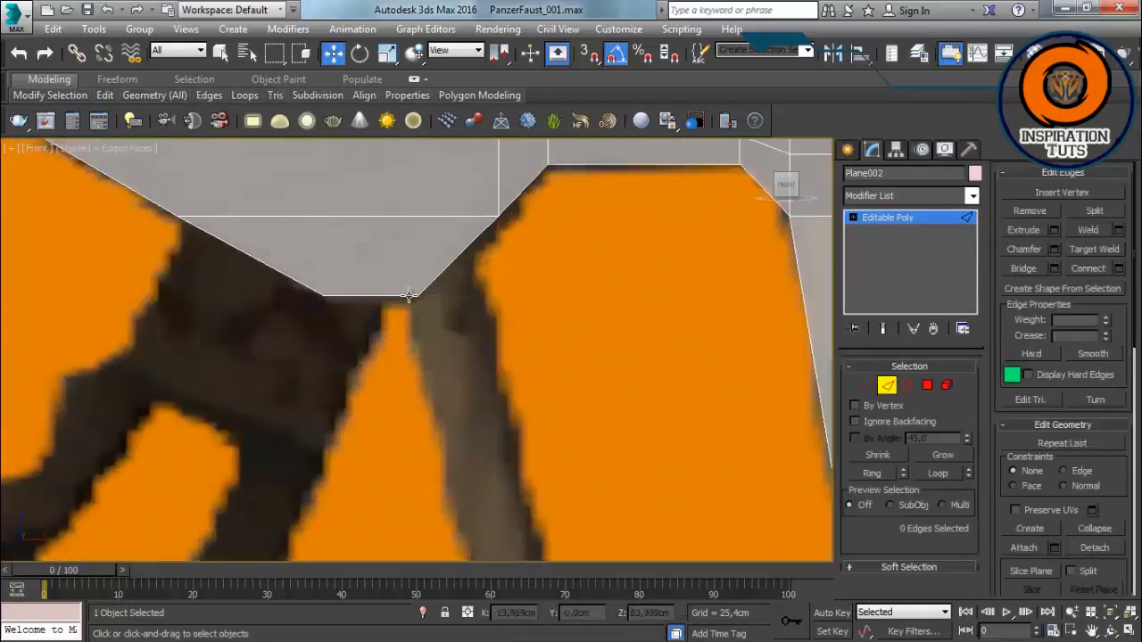
scroll(520, 329, "down", 2)
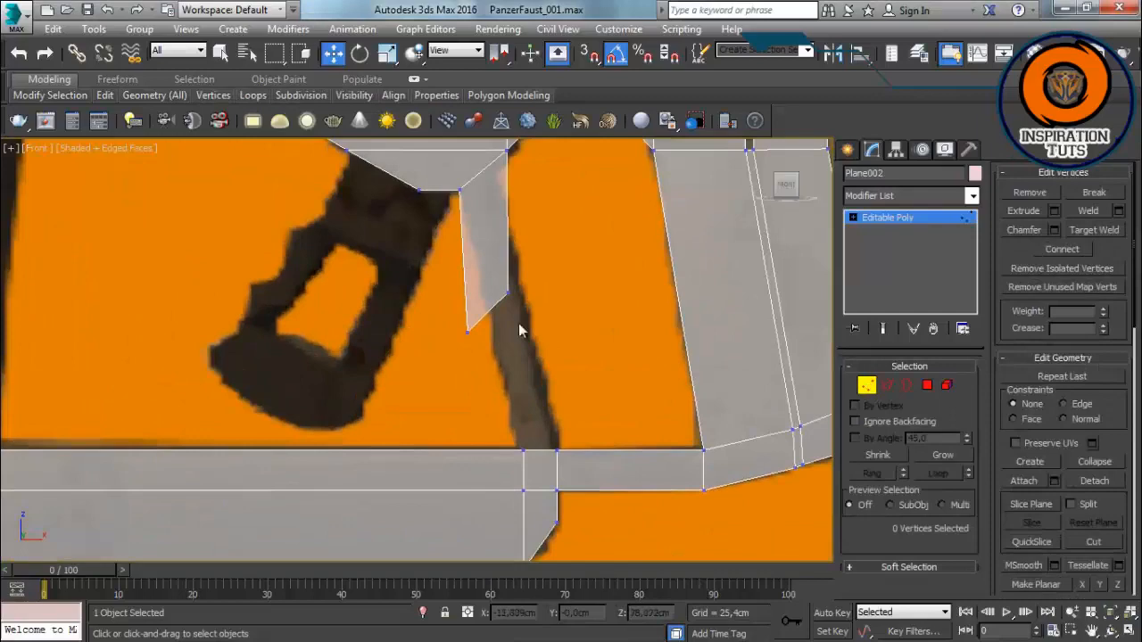
Step: Target weld the strut's two lower vertices onto the bottom bar's two upper vertices beneath it
left_click(508, 293)
middle_click_drag(509, 338, 481, 400)
scroll(481, 398, "up", 2)
middle_click_drag(480, 358, 474, 294)
left_click(471, 257)
left_click(540, 479)
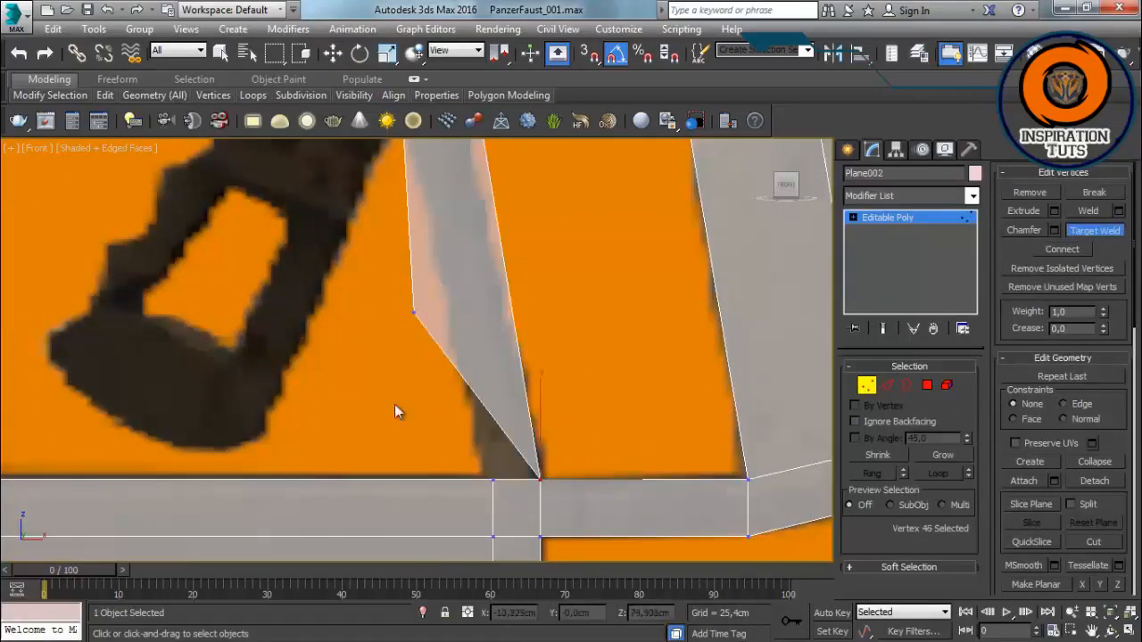
left_click(494, 478)
right_click(494, 481)
Step: Shift the bottom bar's column of three vertices at the strut's rear foot slightly rearward
middle_click_drag(493, 527, 483, 359)
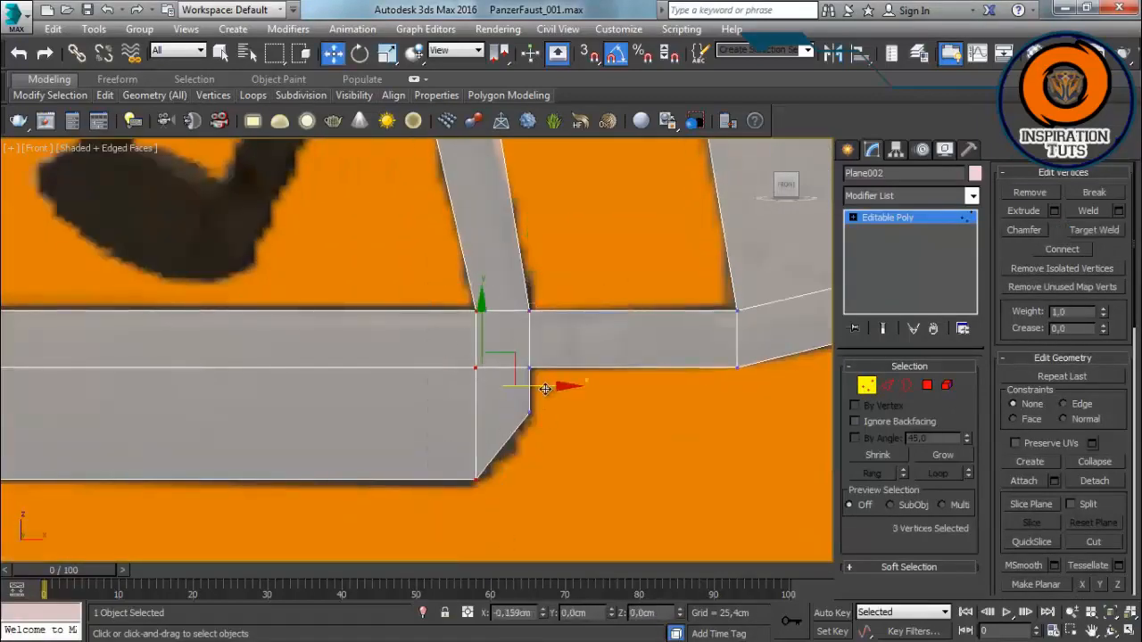
left_click_drag(545, 389, 540, 389)
left_click(553, 428)
Step: Connect the strut's two long edges with one segment slid near the upper end, and move its front vertex rearward onto the reference outline
scroll(546, 405, "down", 4)
middle_click_drag(539, 277, 537, 405)
scroll(526, 371, "up", 4)
key("2")
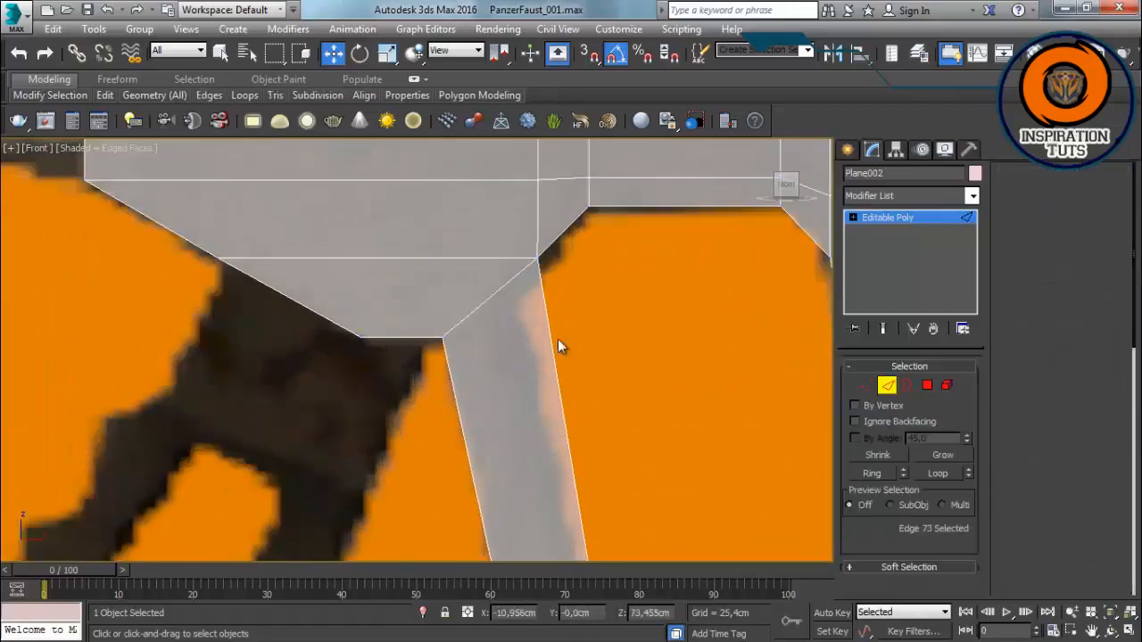
left_click(551, 339)
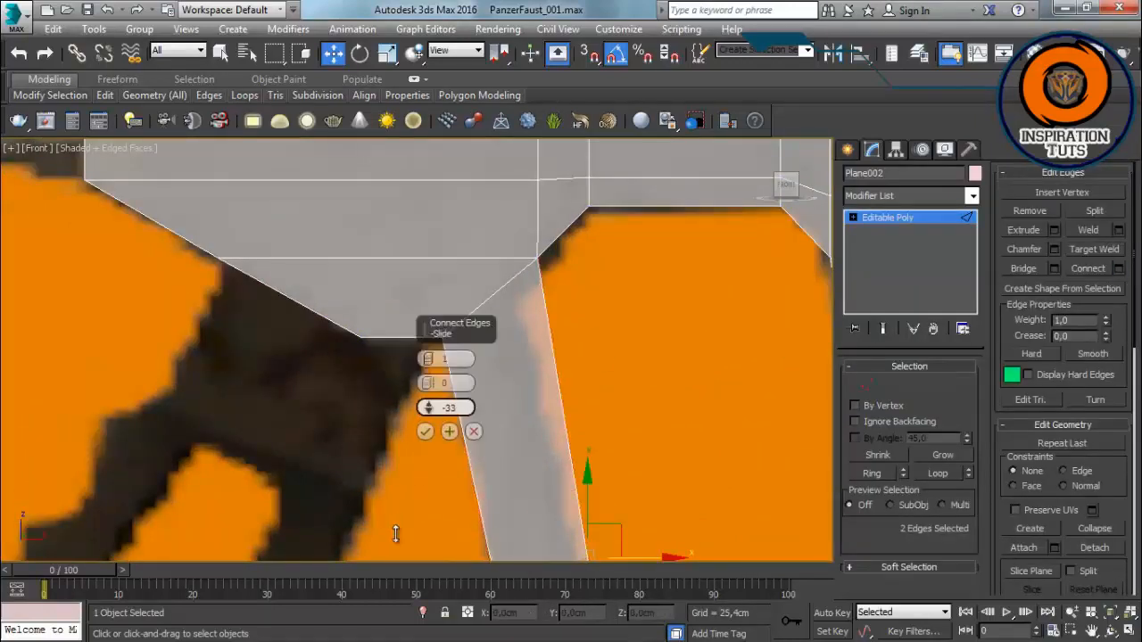
left_click(425, 431)
key("1")
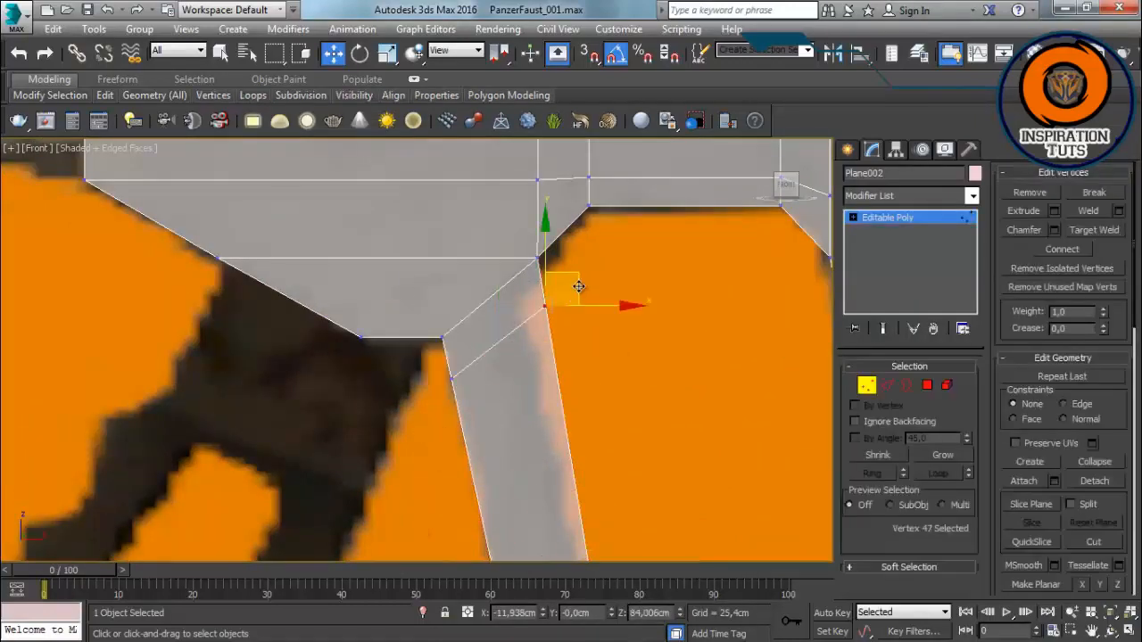
left_click_drag(476, 330, 477, 332)
left_click(551, 321)
Step: Try to move the rear vertex of the receiver's lowest edge up and forward
scroll(551, 321, "down", 3)
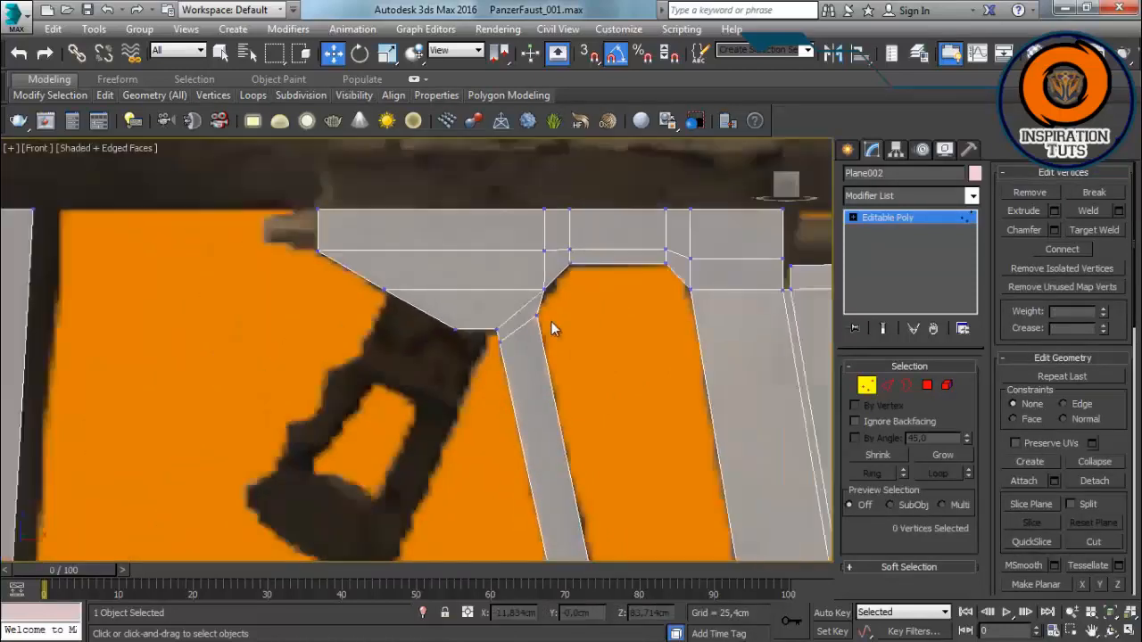
scroll(349, 419, "up", 2)
middle_click_drag(538, 352, 544, 384)
left_click(487, 321)
left_click_drag(515, 286, 534, 218)
key("ctrl+z")
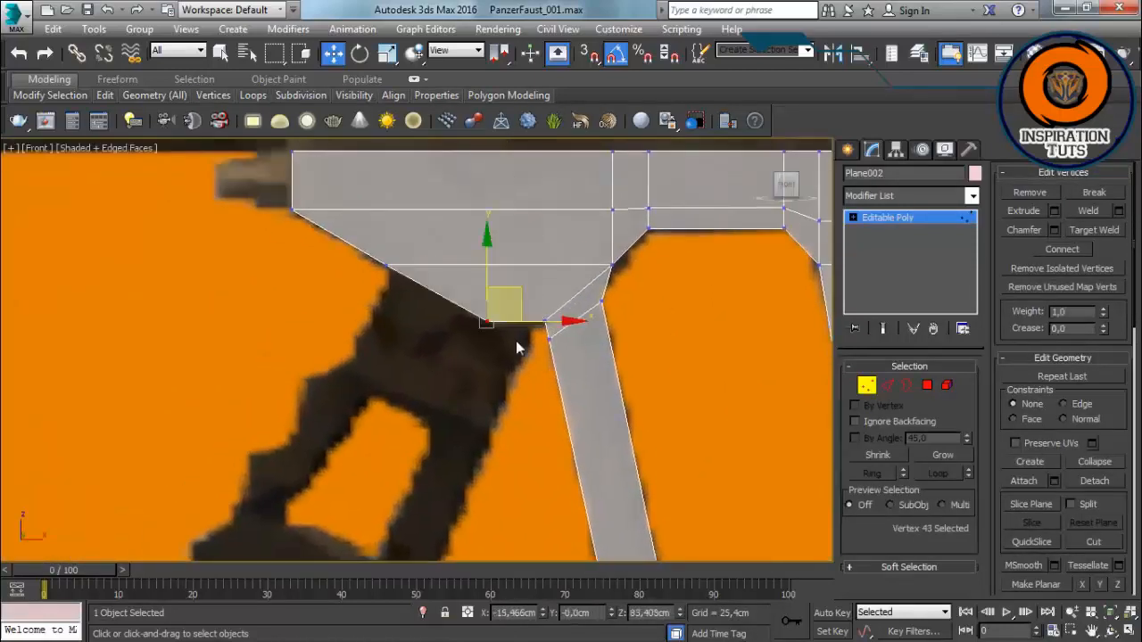
Step: Clone the receiver's lowest tapered polygon as an element, placing it about 2.8 cm rearward and 2.5 cm lower
left_click(515, 341)
key("4")
left_click(508, 298)
middle_click_drag(481, 373, 528, 279)
left_click_drag(582, 166, 477, 259, "shift")
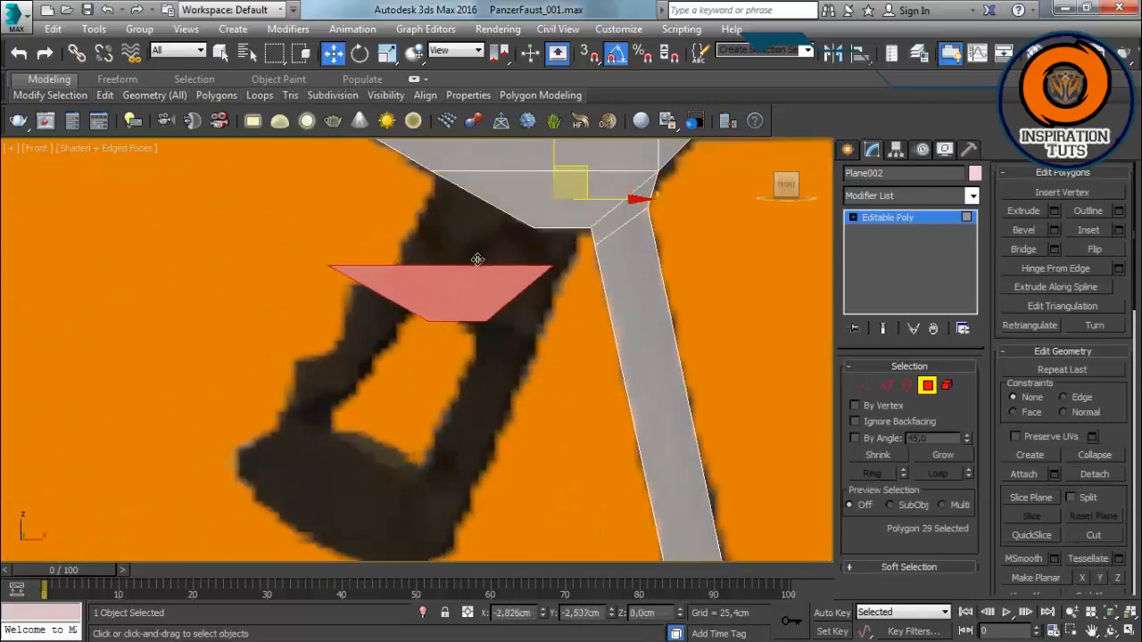
left_click(613, 339)
key("1")
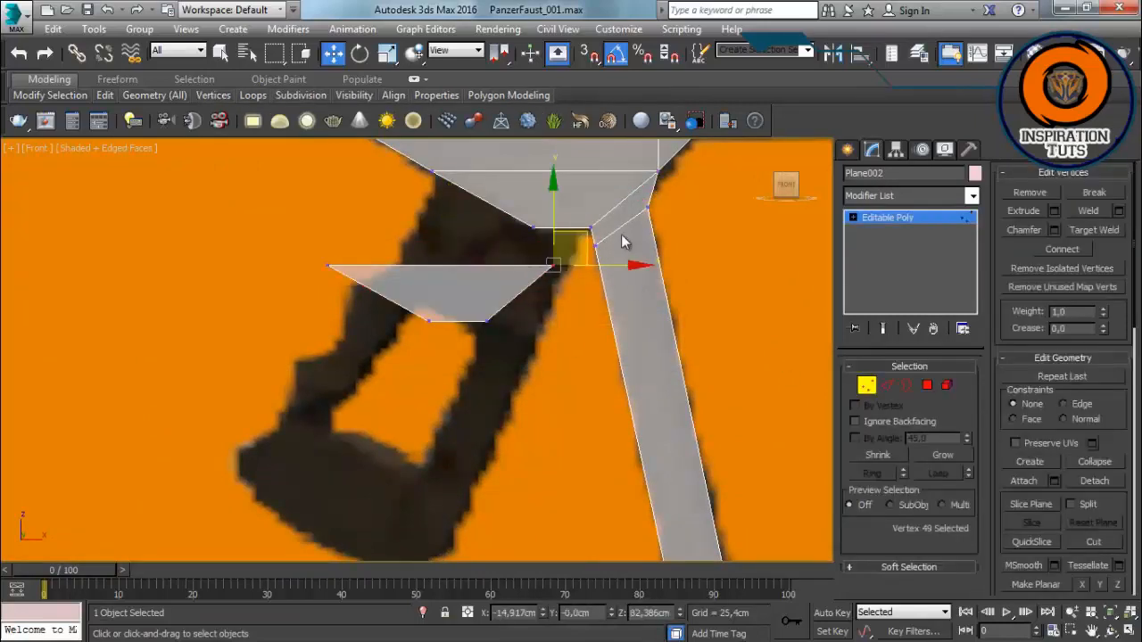
left_click(1094, 481)
left_click(612, 352)
Step: Detach the cloned polygon as a separate object and select it
left_click(927, 384)
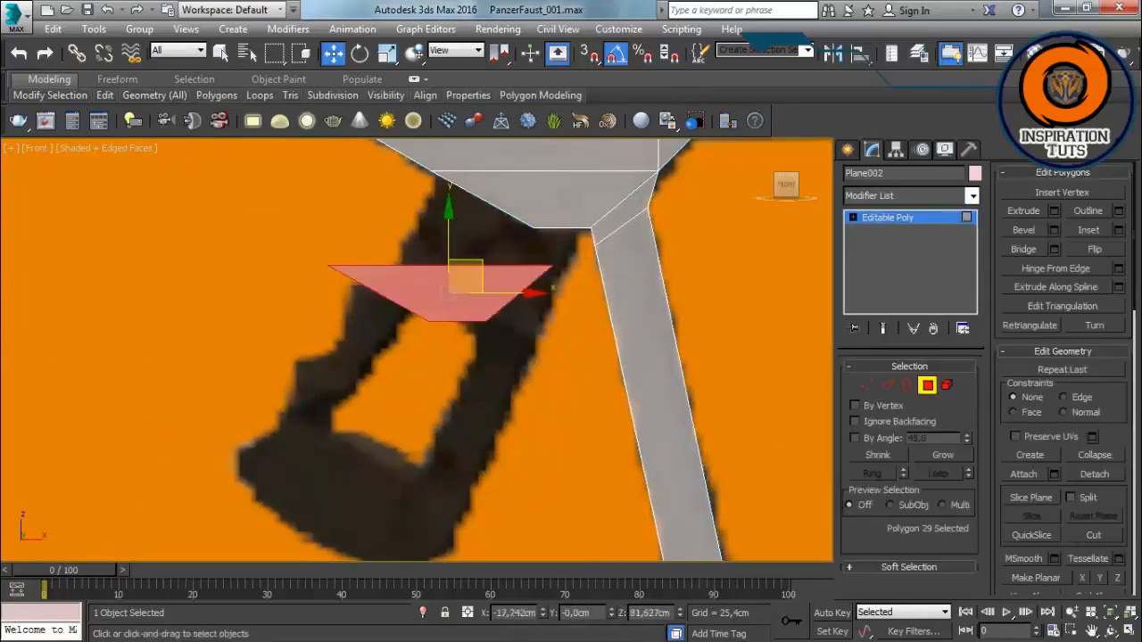
left_click(1094, 474)
left_click(612, 349)
key("4")
left_click(481, 314)
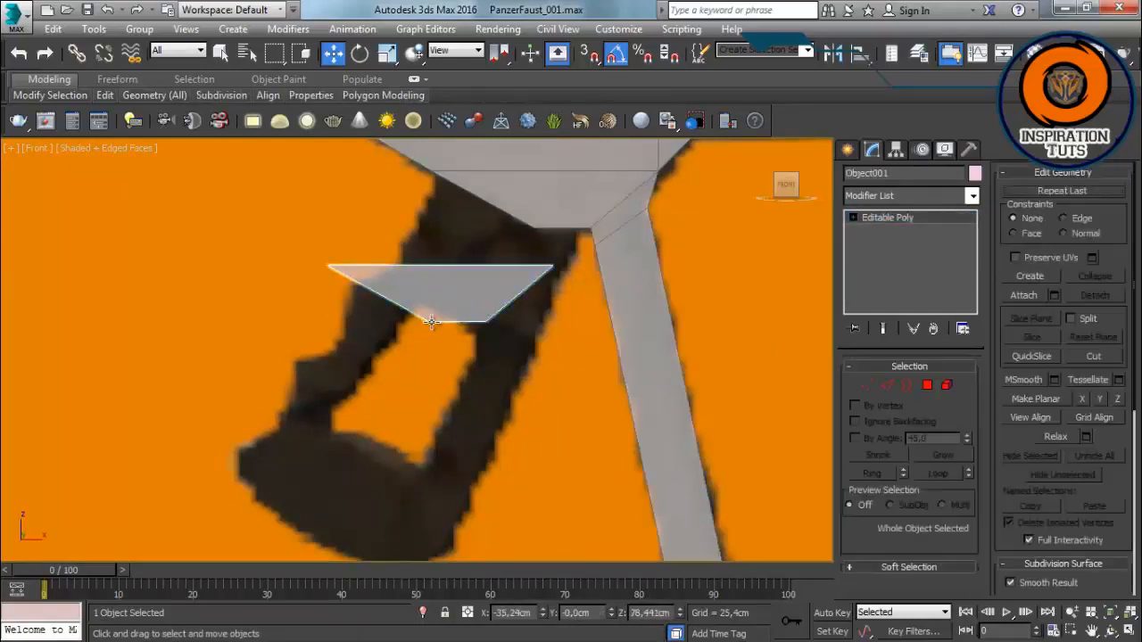
key("F3")
key("F3")
Step: Move the detached polygon's four vertices to cover the upper block of the dark handle, with its upper end overlapping the receiver
left_click(866, 384)
middle_click_drag(543, 362, 472, 454)
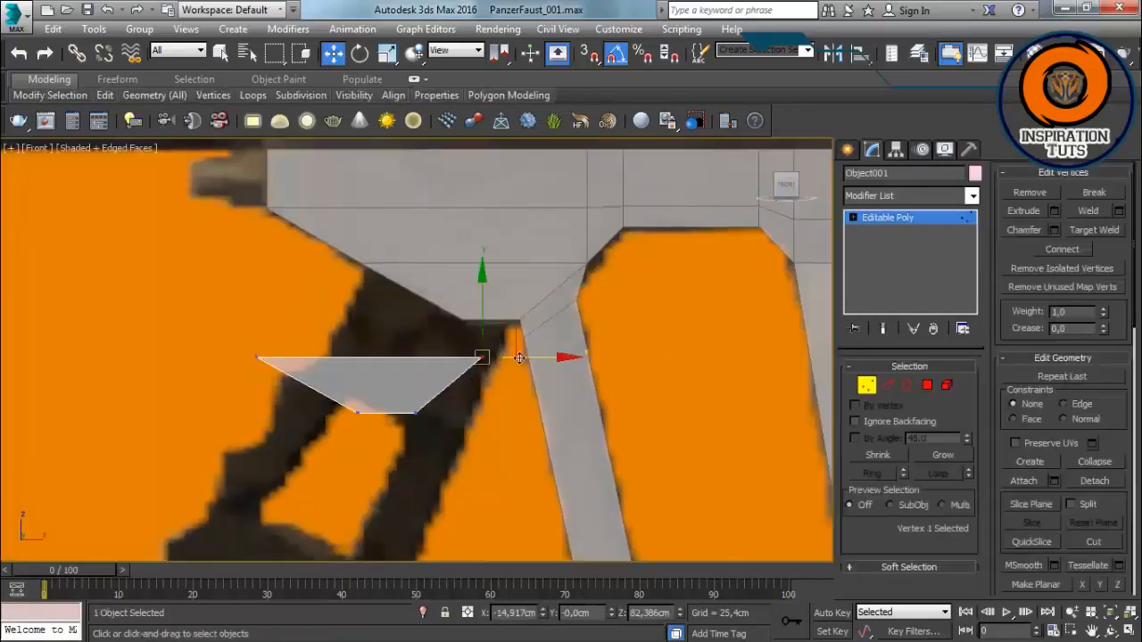
left_click_drag(517, 327, 580, 226)
left_click(257, 357)
left_click_drag(280, 327, 406, 198)
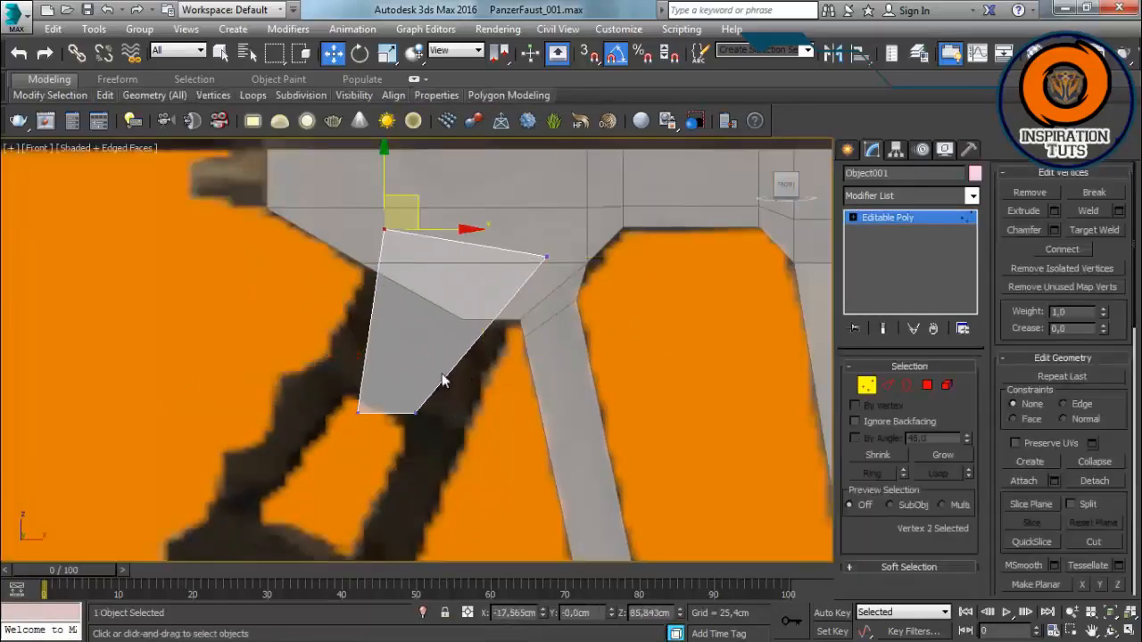
left_click(415, 413)
left_click_drag(445, 385, 484, 407)
left_click(358, 413)
left_click_drag(392, 380, 356, 328)
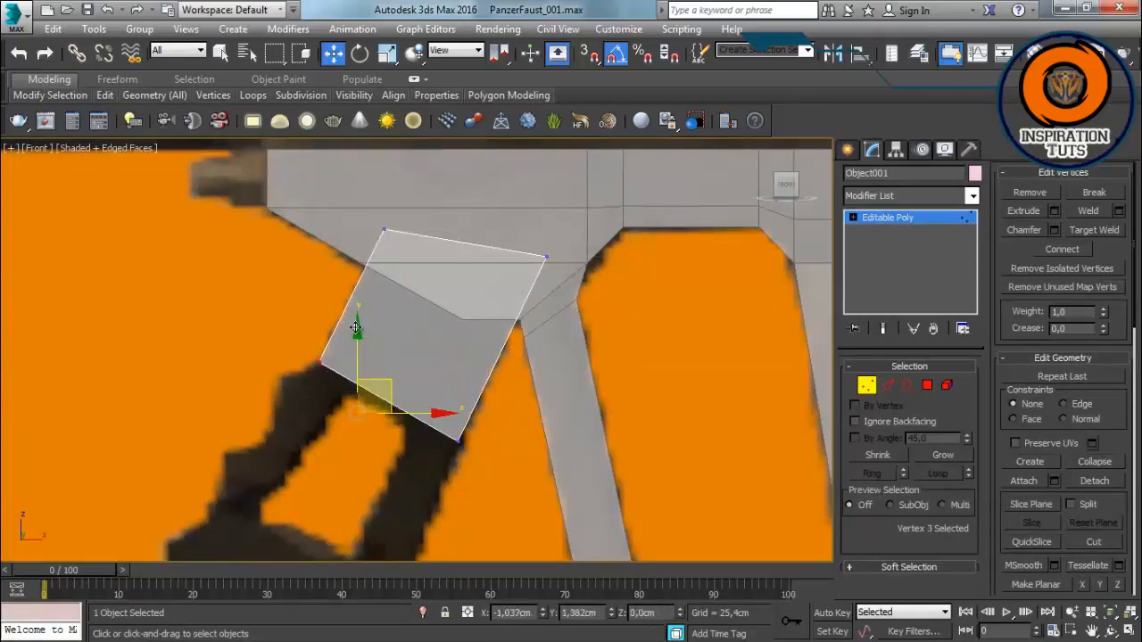
Step: Connect the handle block's upper and lower edges with two segments, pinching them apart toward the sides
middle_click_drag(413, 382, 420, 350)
key("2")
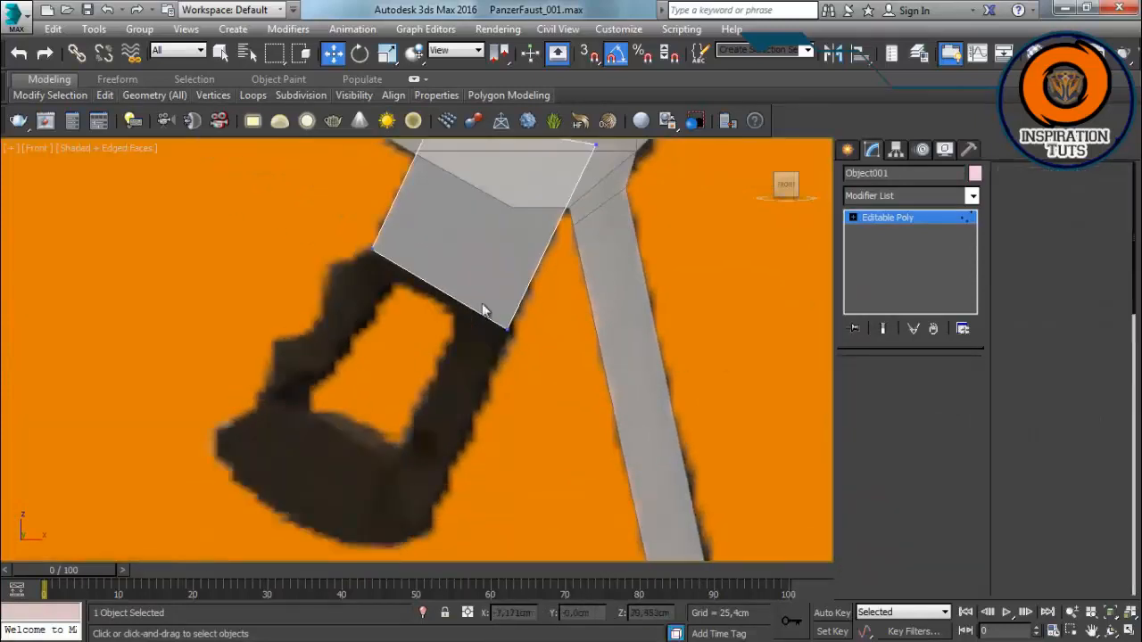
left_click(480, 299)
left_click(1120, 270)
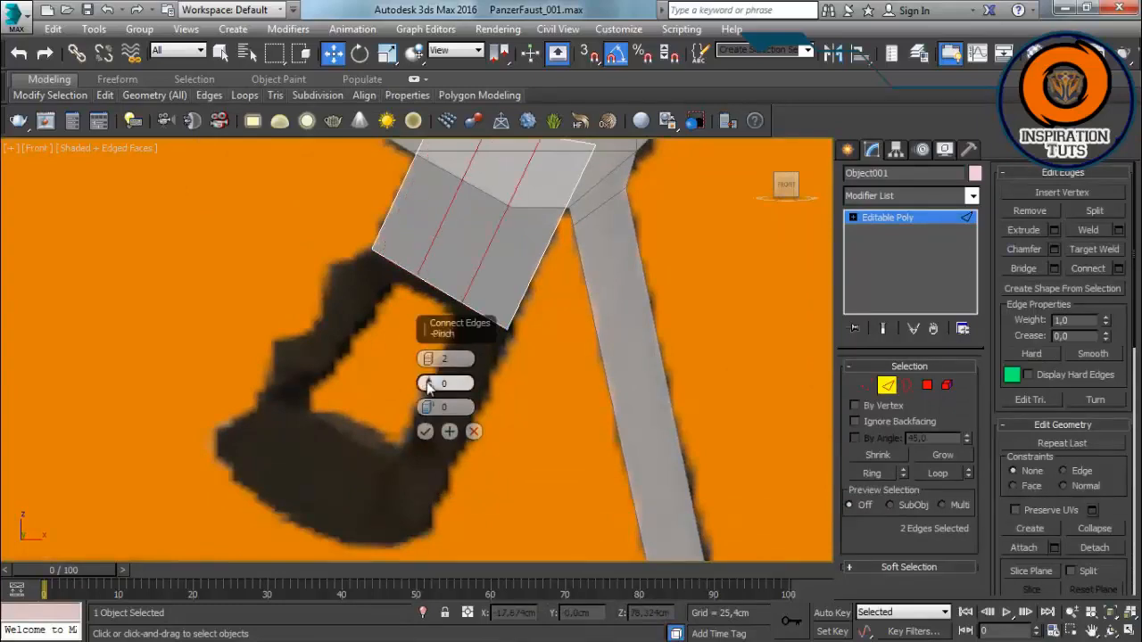
left_click(426, 431)
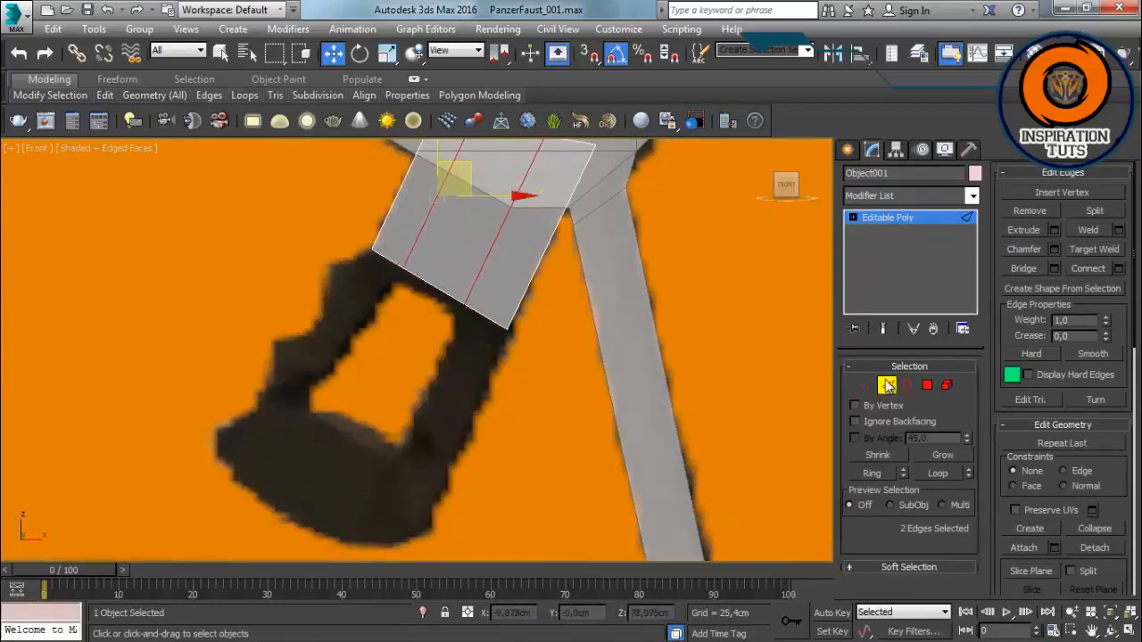
Step: Extend the handle block's two outer lower edges downward into legs and align the leg ends with the reference
left_click(390, 261, "ctrl")
left_click_drag(422, 235, 337, 386, "shift")
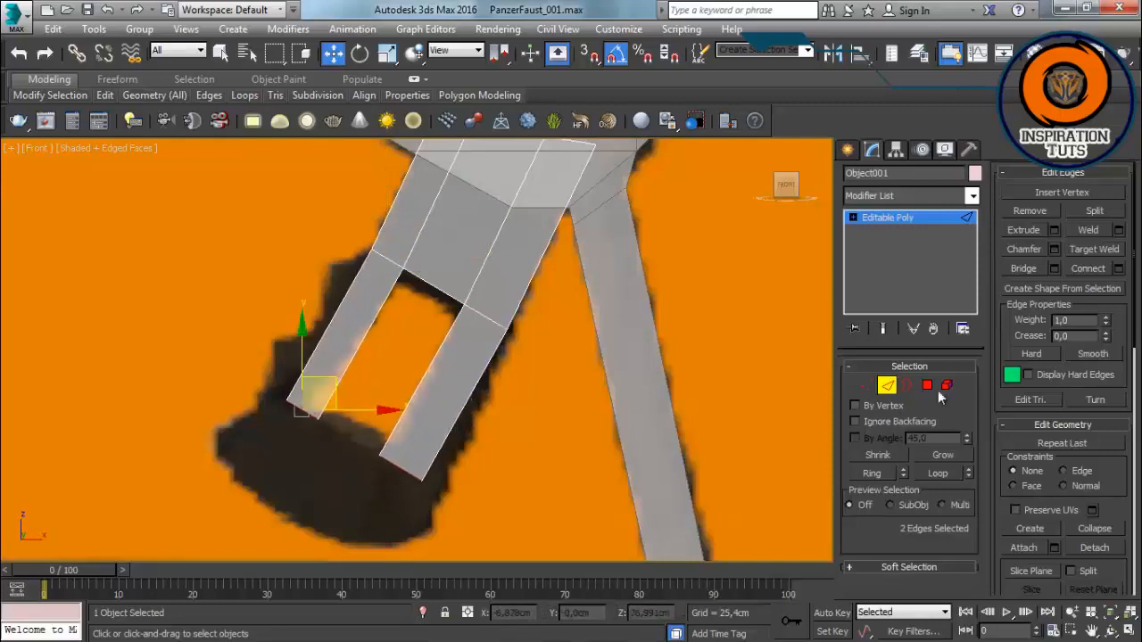
scroll(430, 474, "up", 2)
middle_click_drag(437, 471, 460, 396)
left_click(460, 396)
left_click_drag(434, 361, 466, 383)
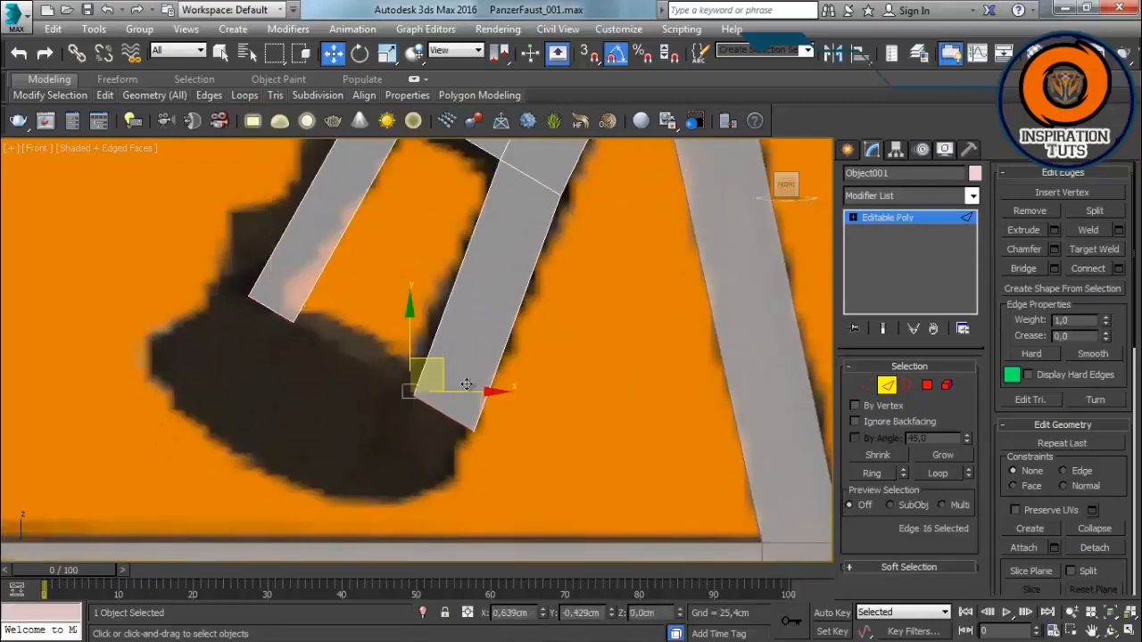
left_click(271, 309)
left_click_drag(283, 278, 258, 257)
left_click(270, 363)
Step: Extend the lower end edges of both handle legs down to the bottom outline of the handle's foot
middle_click_drag(270, 364, 241, 344)
left_click(413, 390)
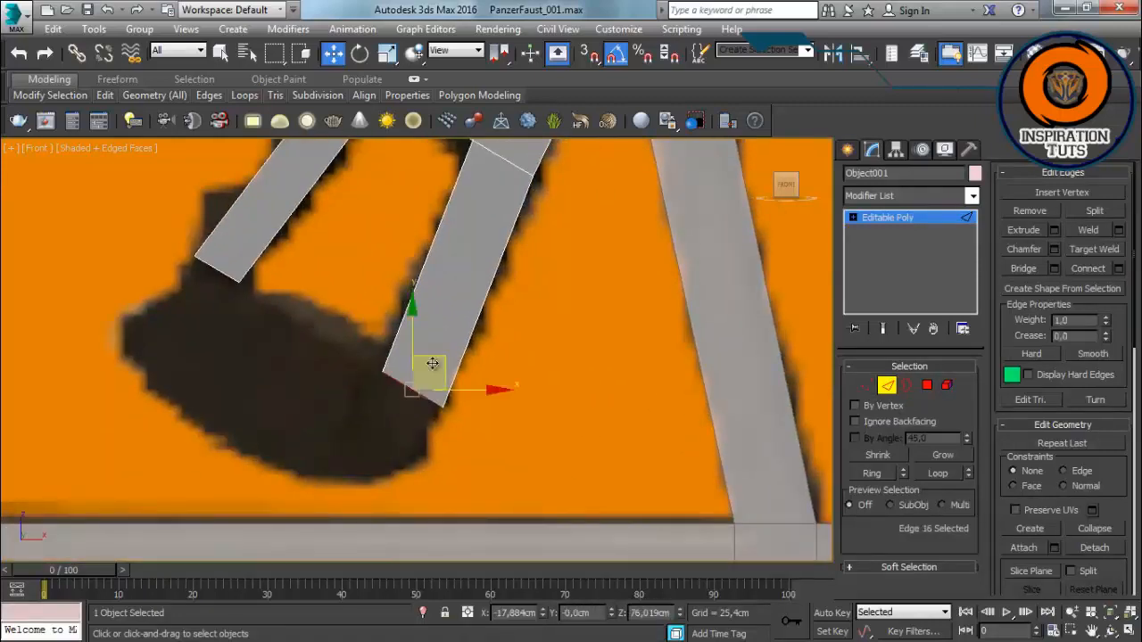
left_click_drag(433, 364, 319, 425, "shift")
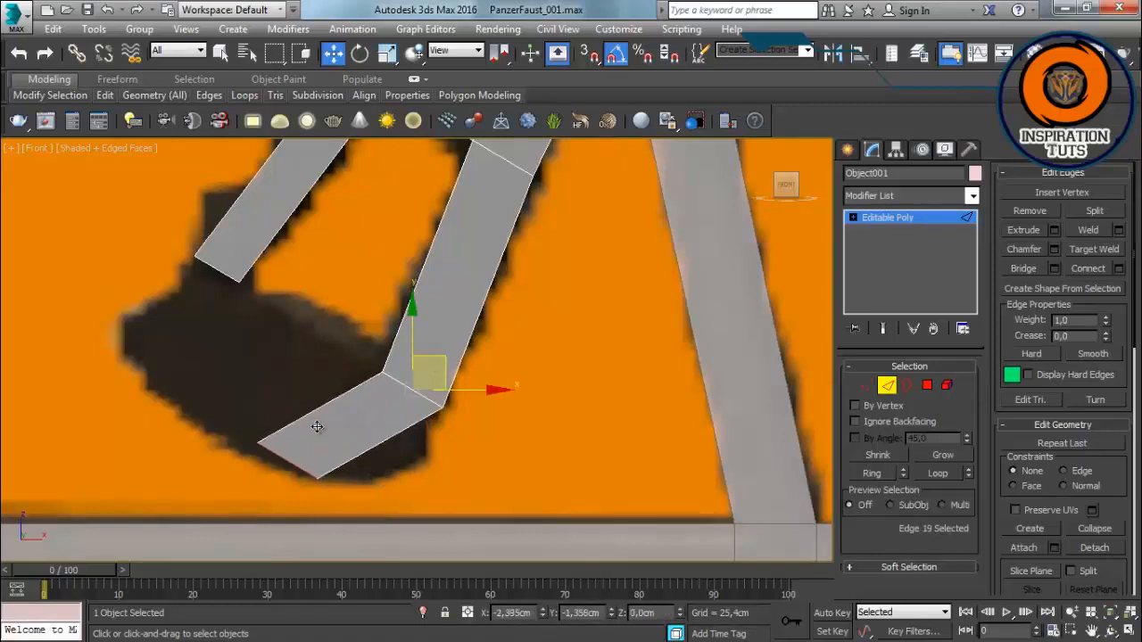
left_click(219, 269)
left_click_drag(234, 252, 207, 371, "shift")
Step: Bridge the facing inner edges of the two leg extensions to close the handle's foot
left_click(222, 347)
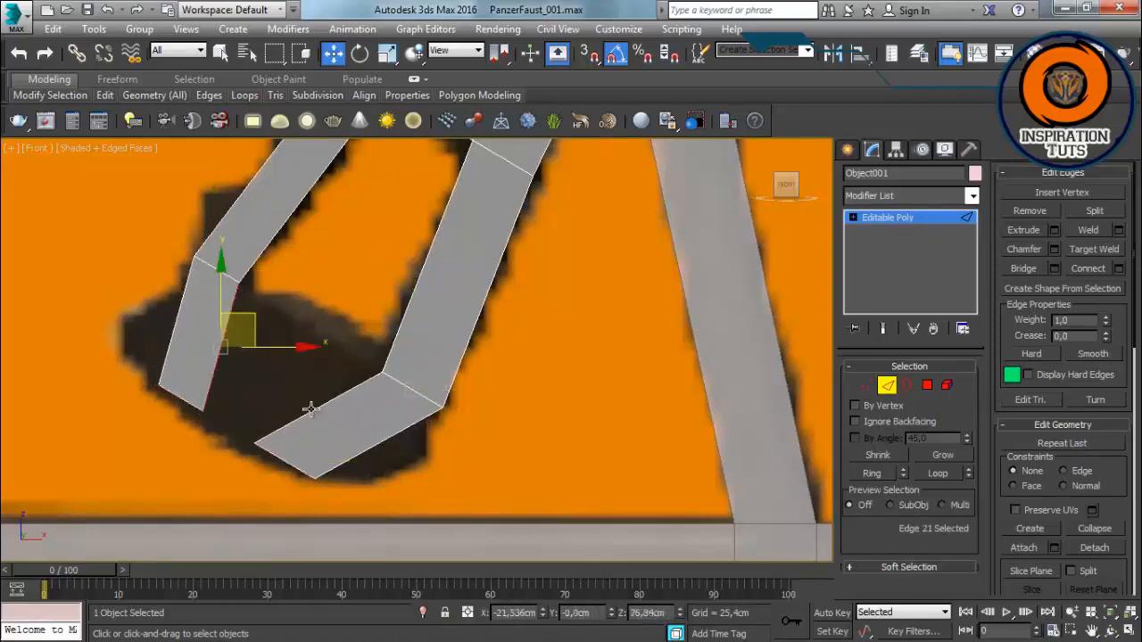
left_click(312, 410, "ctrl")
left_click(1024, 270)
Step: Connect the foot's four crosswise edges with two segments, using a pinch of 22 and a slide of 9
scroll(479, 416, "up", 2)
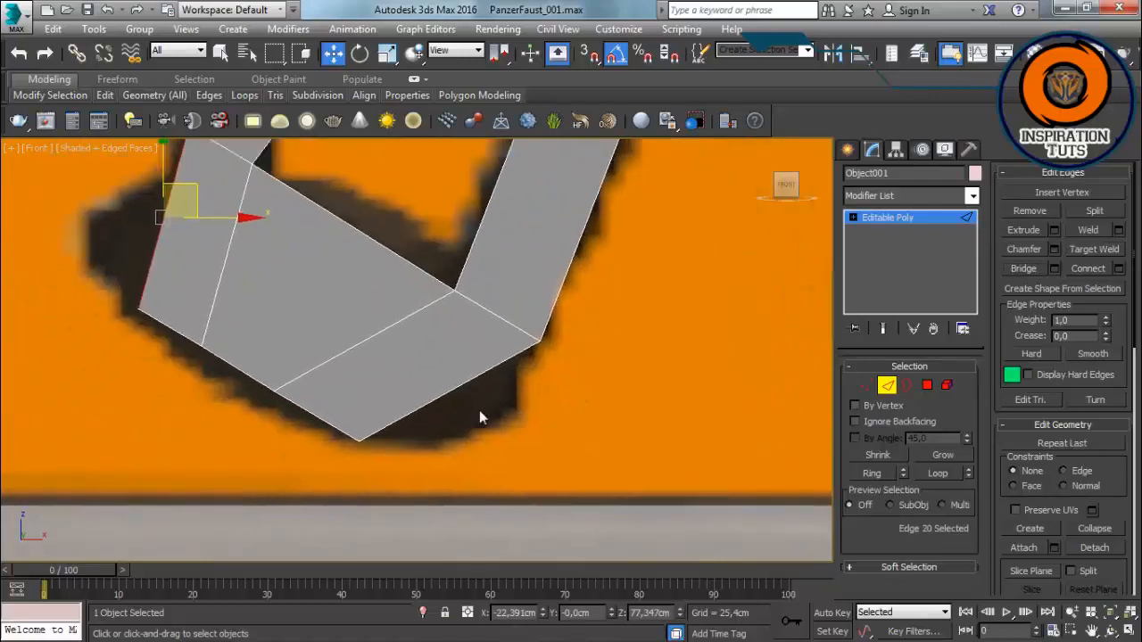
left_click(1120, 268)
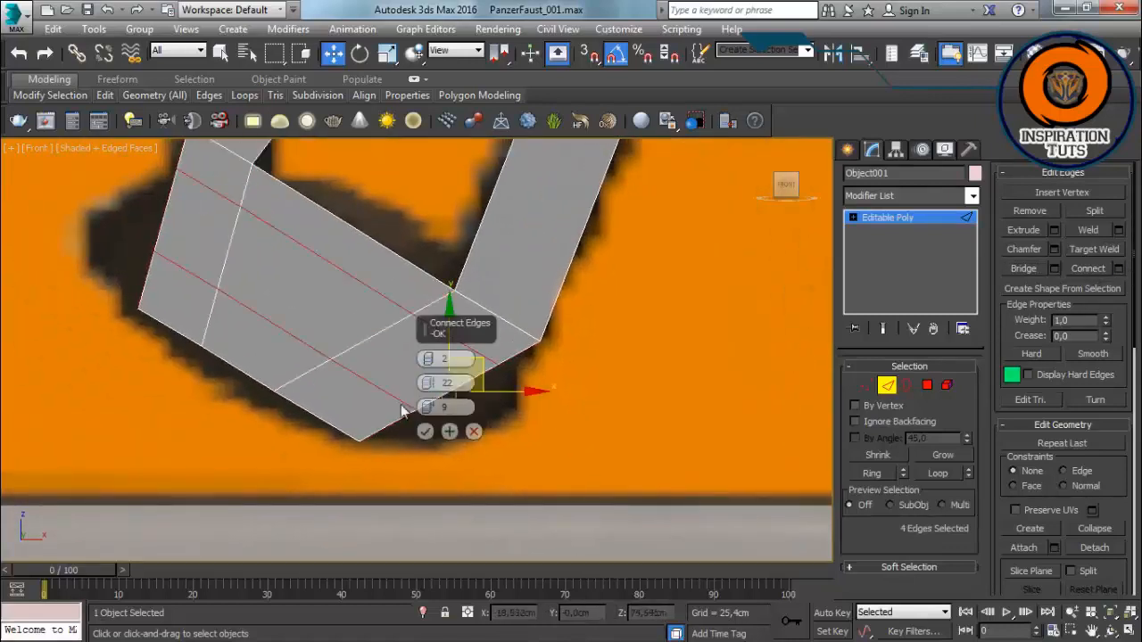
left_click(424, 432)
Step: Move the two new vertices on the foot's front edge outward to round its lower front corner along the reference
scroll(449, 446, "up", 2)
key("1")
left_click(415, 379)
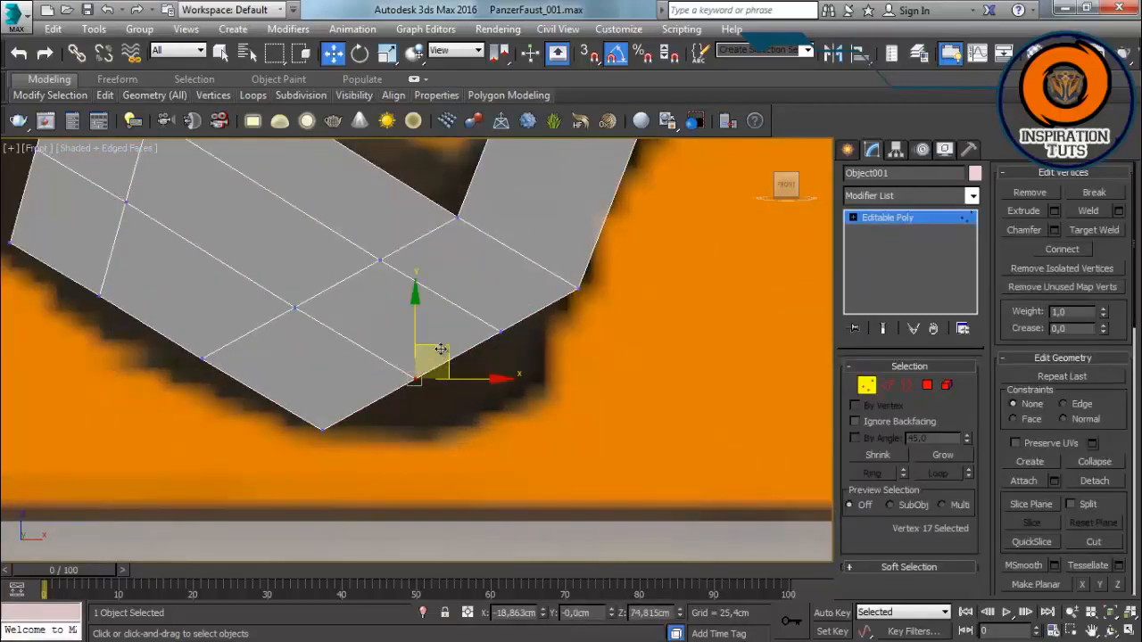
left_click_drag(444, 351, 458, 397)
left_click(500, 331)
left_click_drag(529, 302, 572, 354)
scroll(541, 450, "down", 4)
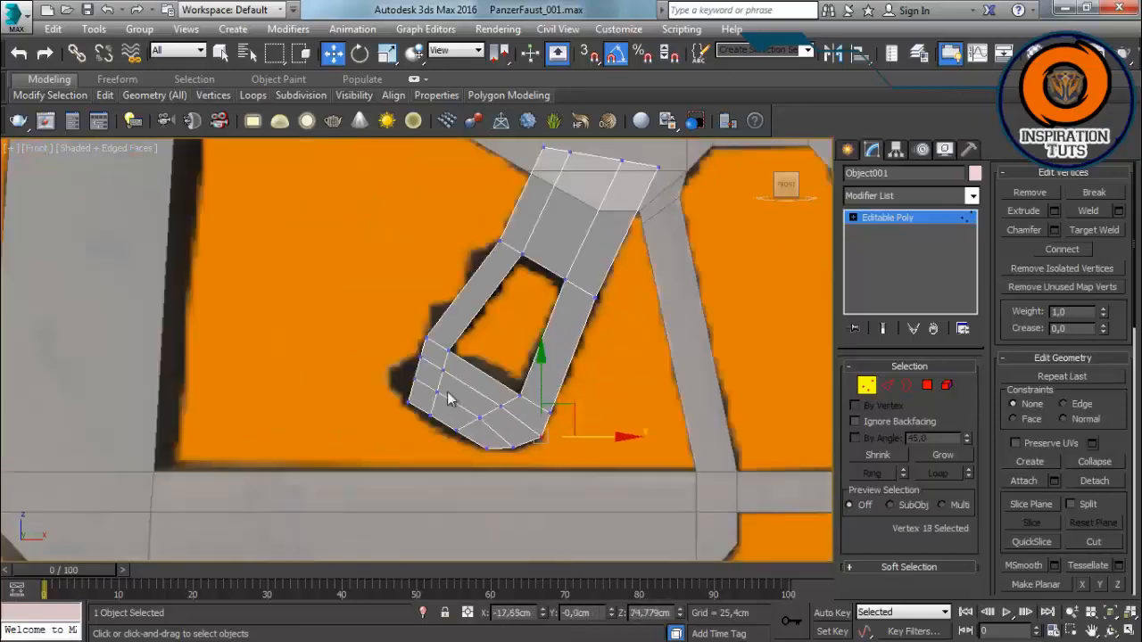
Step: Move the vertices at the left end and underside of the handle's foot outward to match the reference outline
scroll(455, 388, "up", 3)
left_click(462, 374)
left_click_drag(507, 385, 442, 357)
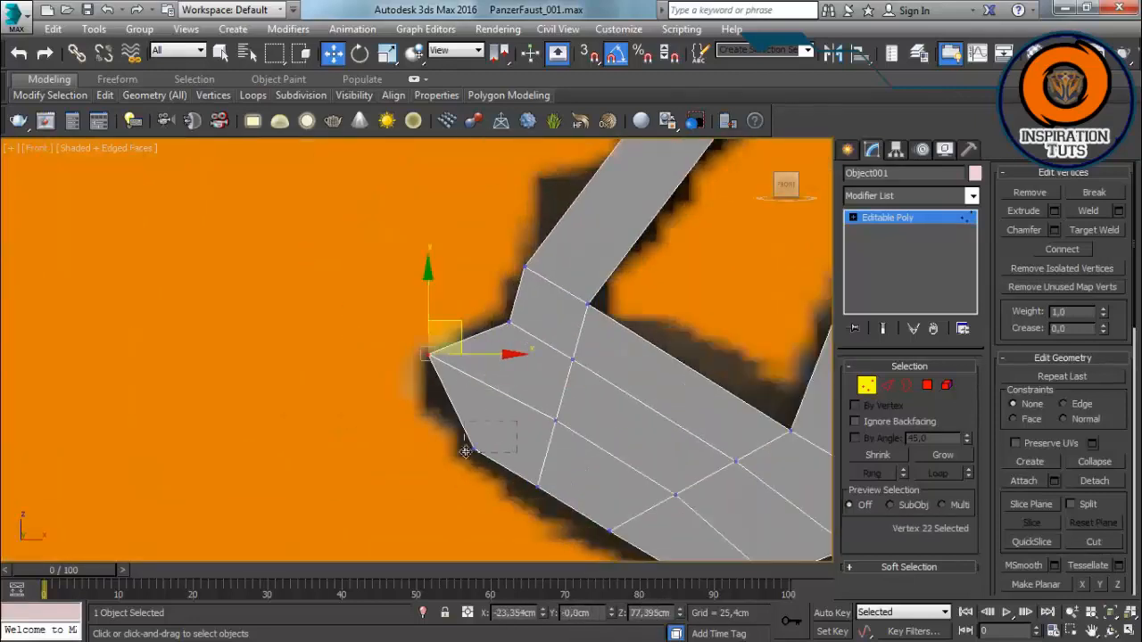
middle_click_drag(474, 379, 348, 301)
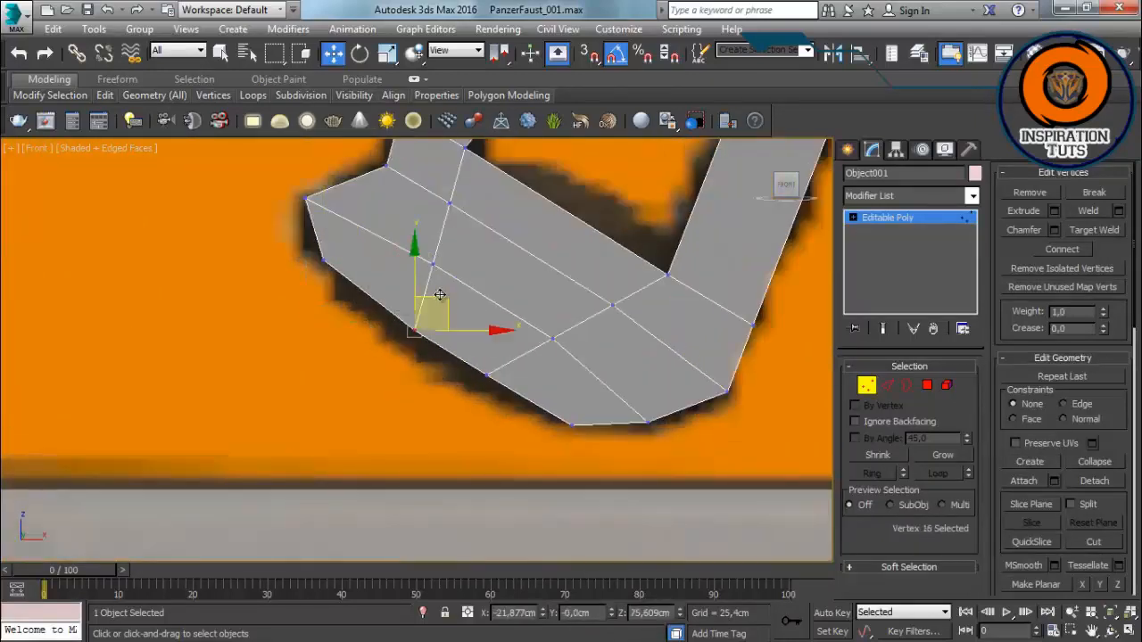
left_click(402, 383)
scroll(403, 383, "down", 3)
middle_click_drag(414, 278, 377, 401)
scroll(377, 400, "up", 2)
Step: Connect the two long edges of the handle's left leg with two segments, pinched apart toward its ends
key("2")
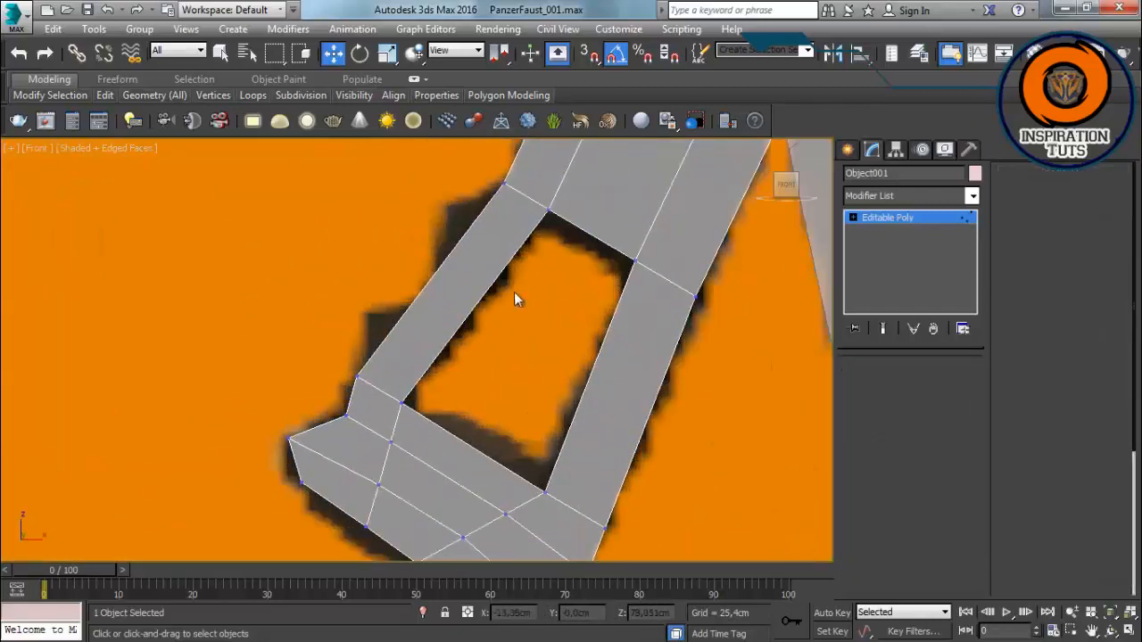
left_click(438, 348)
left_click(402, 319, "ctrl")
left_click(1119, 268)
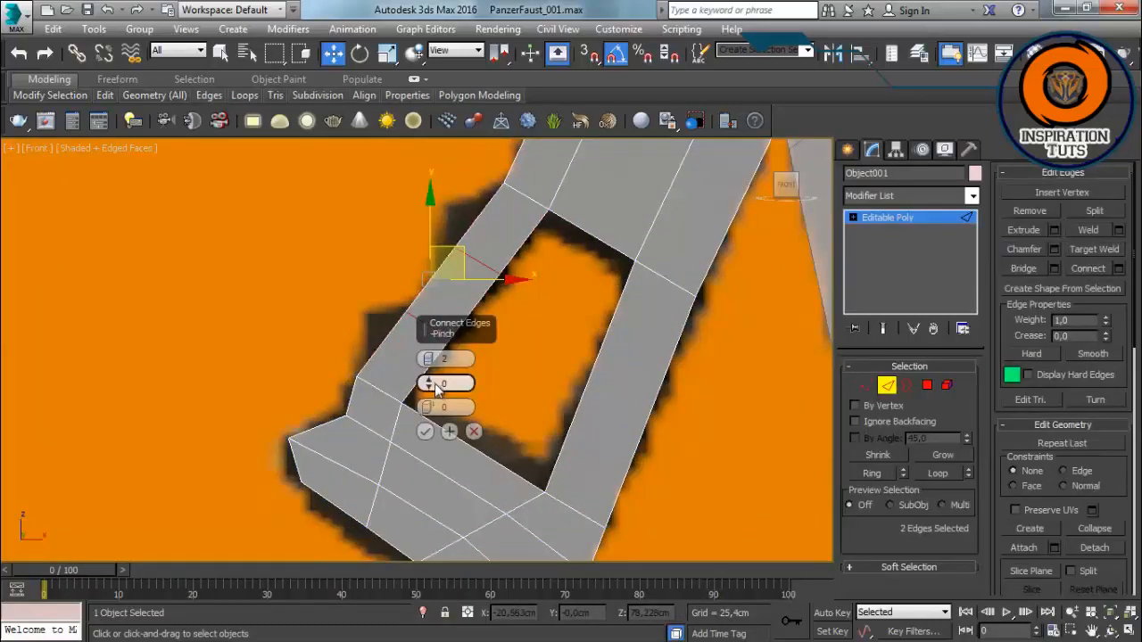
left_click(425, 431)
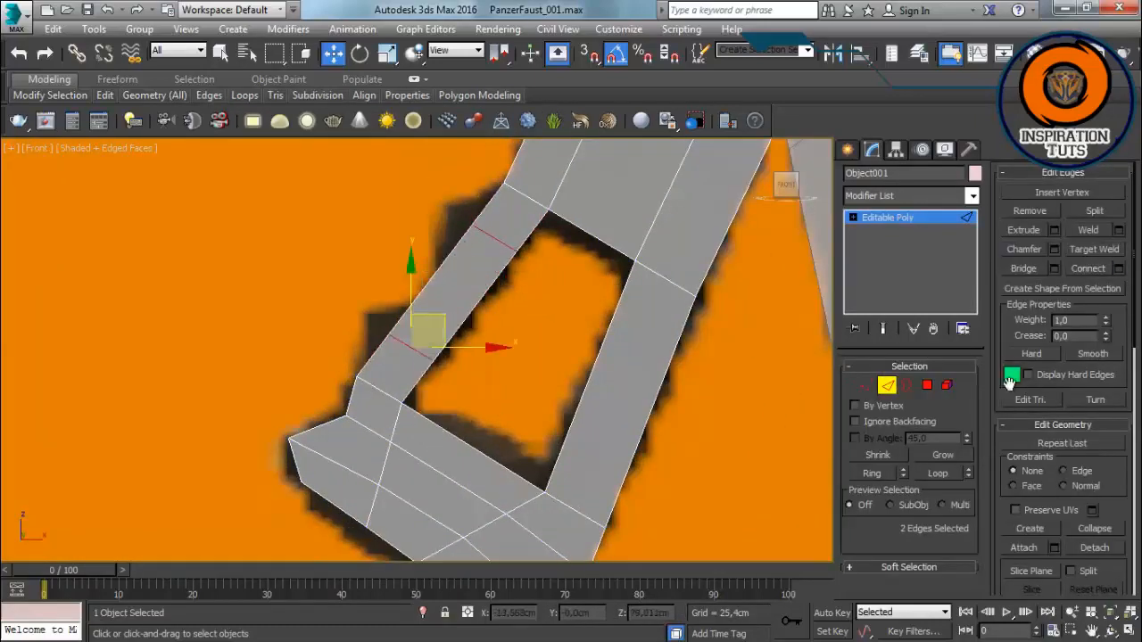
Step: Try to chamfer the two new crosswise edges on the handle's left leg by 0.207 cm
left_click(1055, 250)
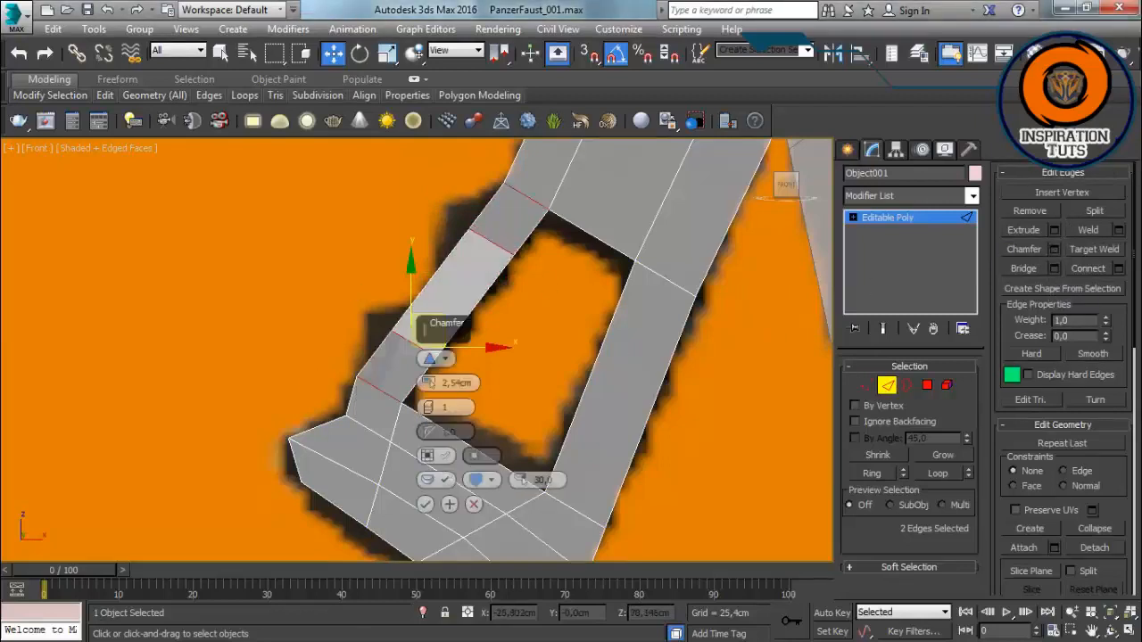
left_click_drag(433, 391, 428, 367)
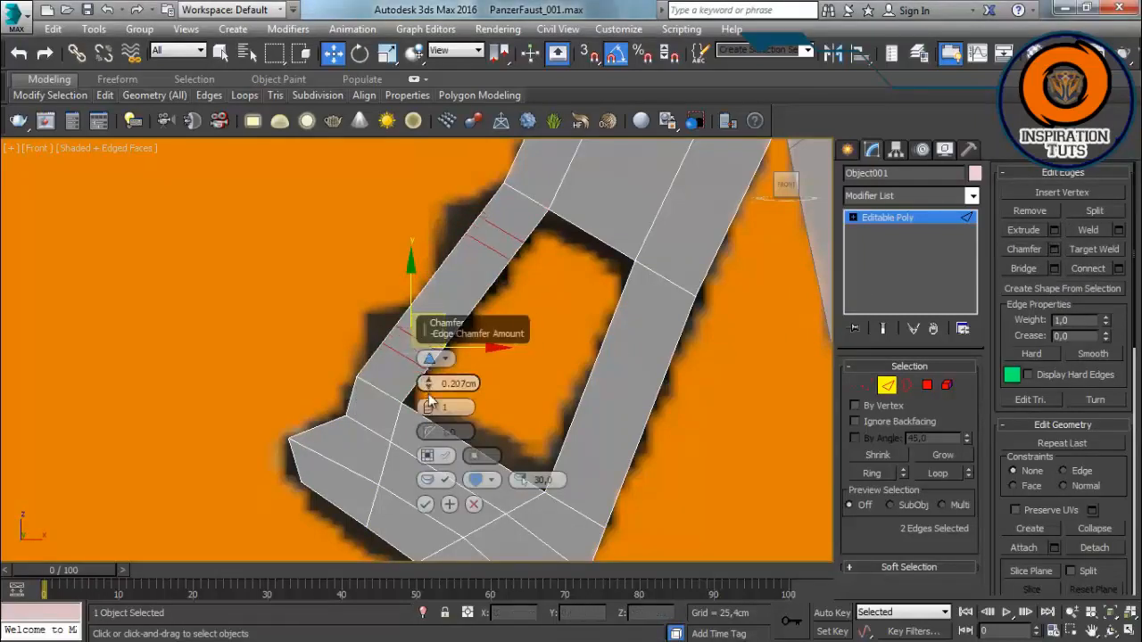
left_click(426, 505)
scroll(416, 295, "up", 2)
key("1")
left_click_drag(469, 172, 521, 224)
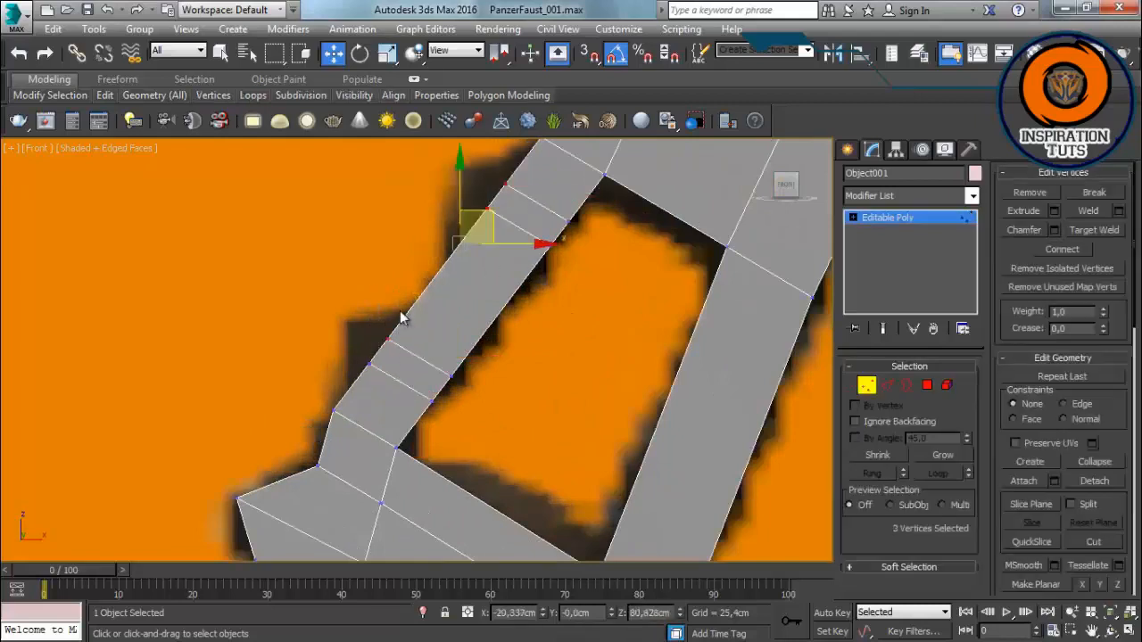
key("2")
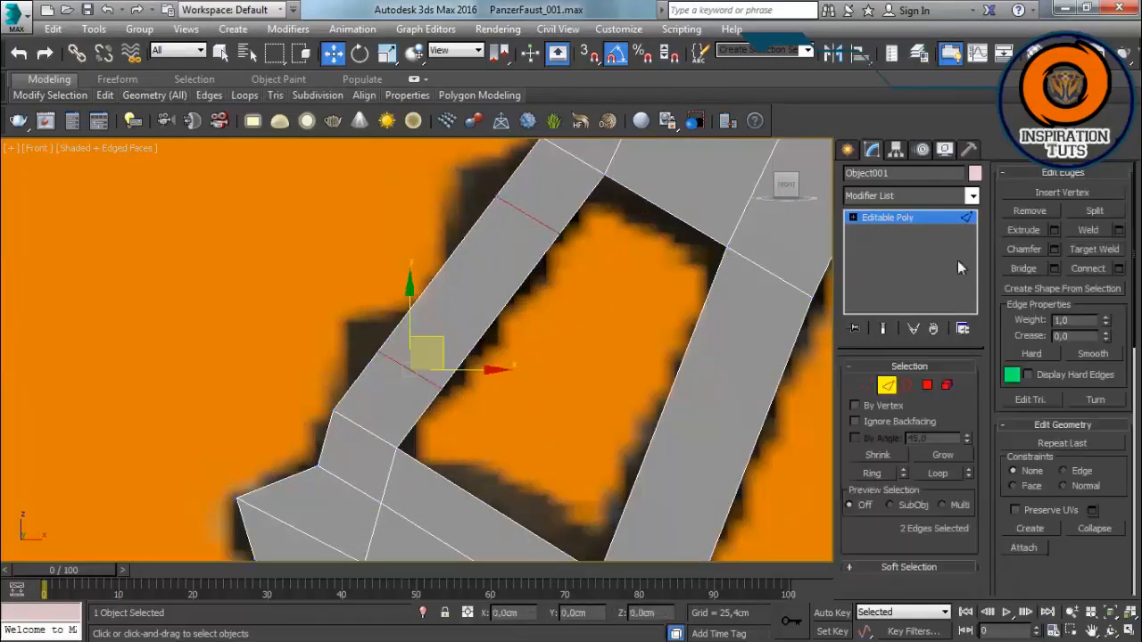
Step: Chamfer the left leg's two crosswise edges into wider bands and extend both bands' outer edges outward as finger bumps
left_click(1054, 253)
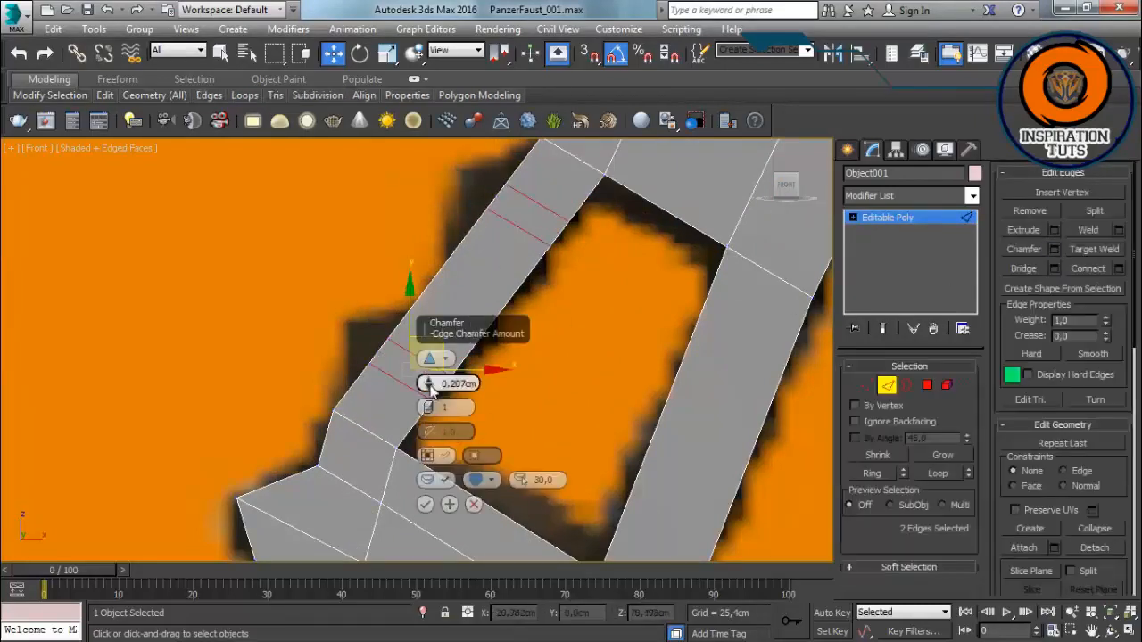
left_click(425, 505)
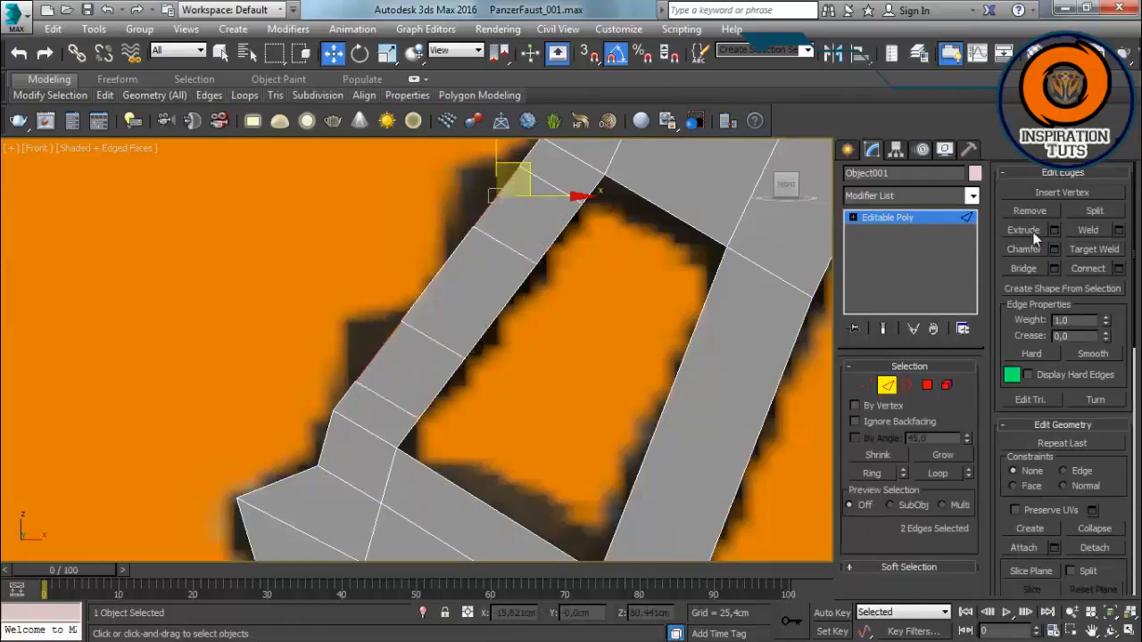
left_click_drag(527, 166, 489, 138, "shift")
scroll(503, 226, "up", 1)
middle_click_drag(504, 226, 533, 306)
scroll(525, 288, "up", 1)
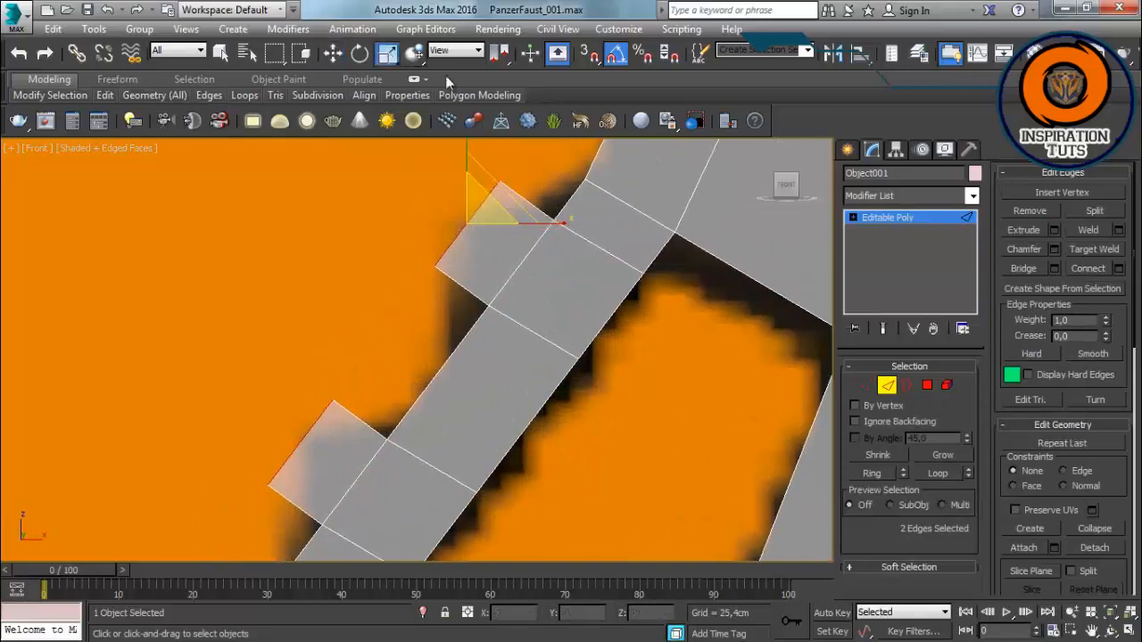
Step: Reshape the upper finger bump by moving its outer corner and base vertices onto the reference outline
left_click(455, 50)
left_click(451, 110)
left_click(866, 384)
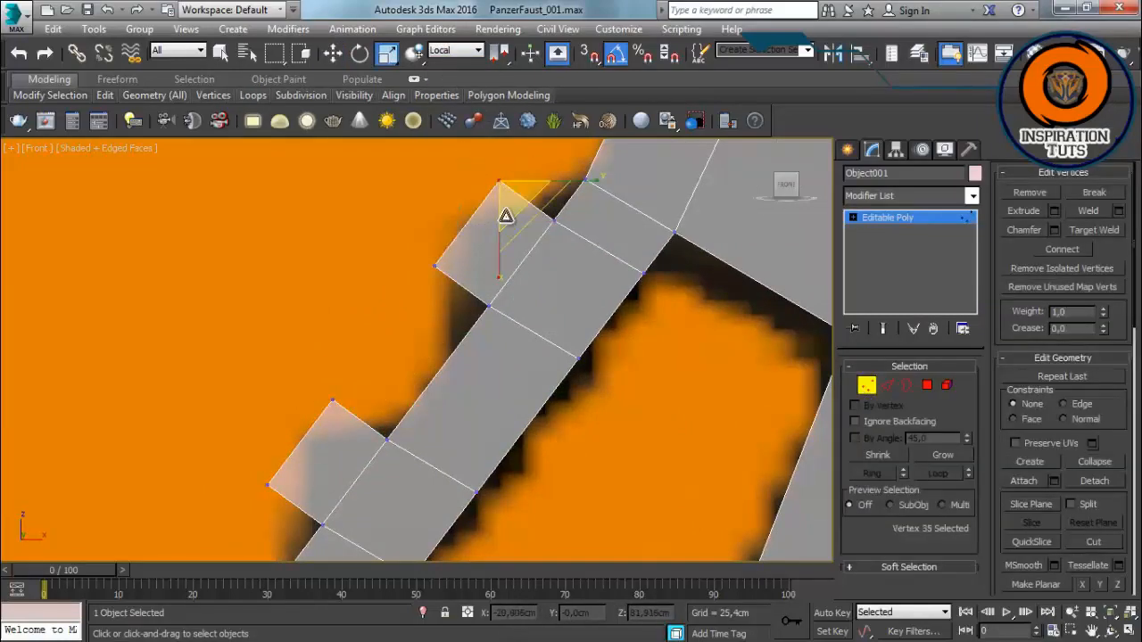
key("w")
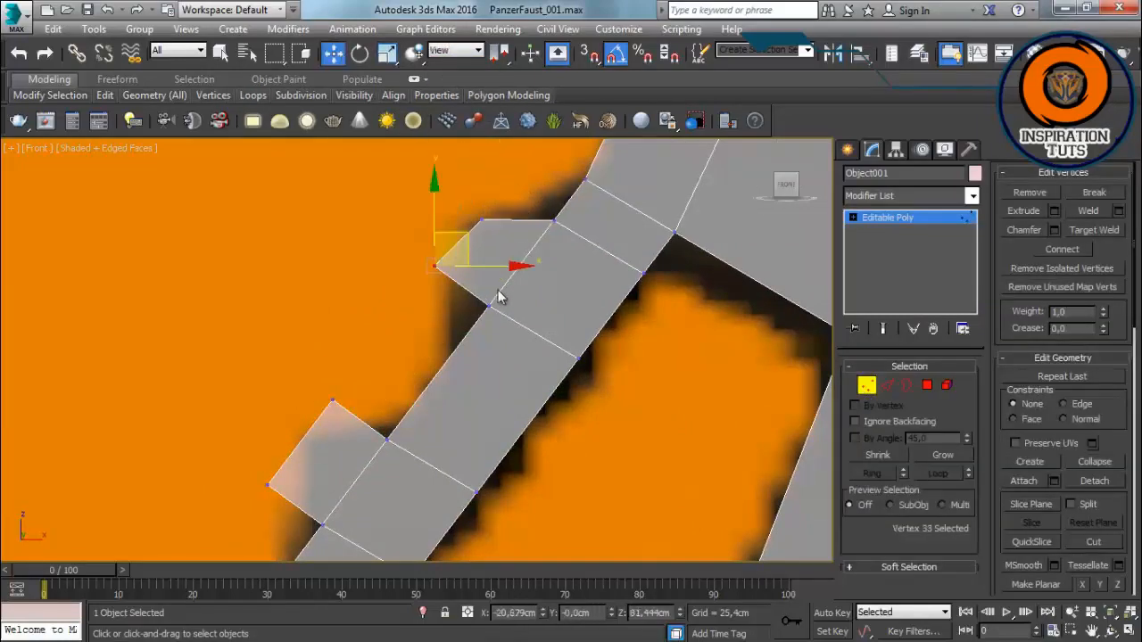
left_click(490, 307)
left_click_drag(490, 307, 453, 350)
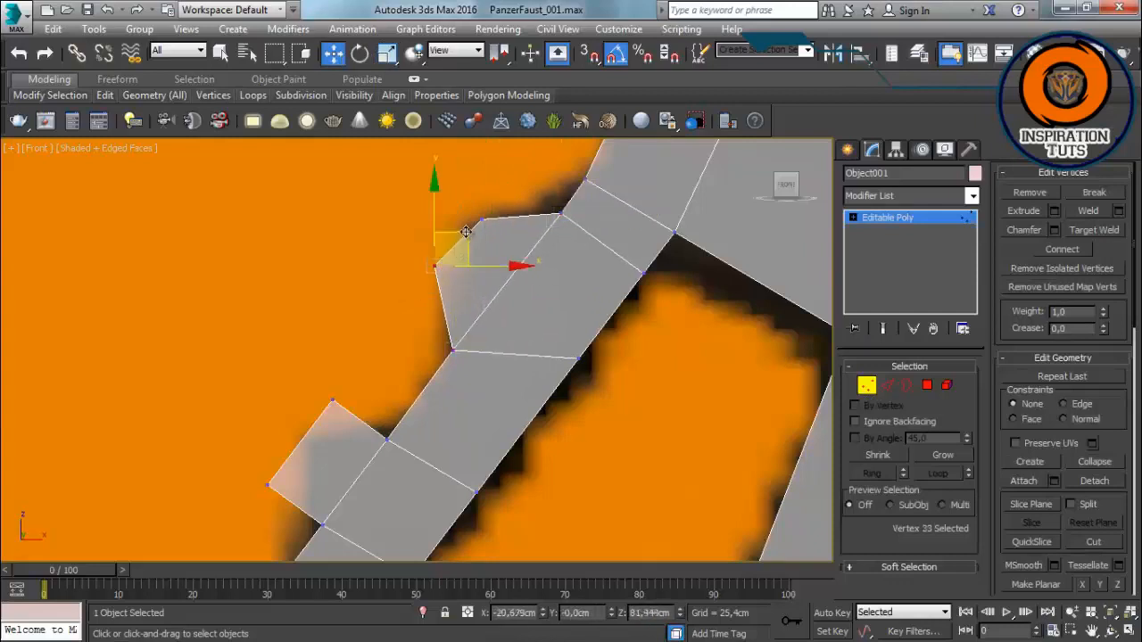
Step: Reshape the lower finger bump by moving its base and outer corner vertices onto the reference outline
middle_click_drag(390, 435, 458, 270)
left_click(455, 273)
left_click(390, 358)
left_click_drag(419, 331, 411, 335)
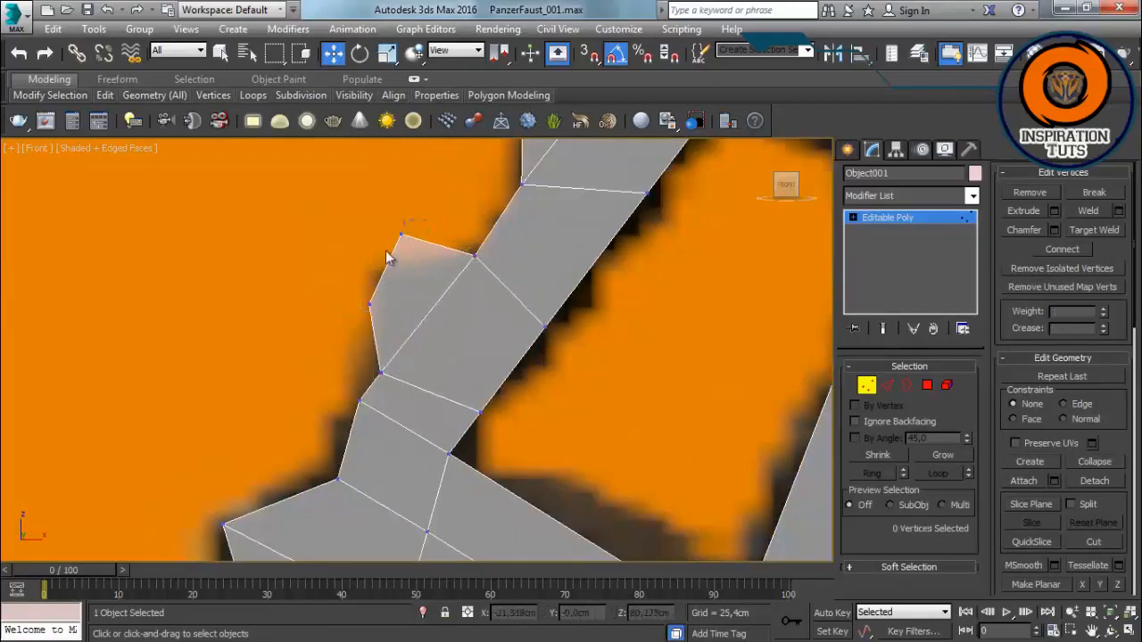
middle_click_drag(517, 240, 522, 228)
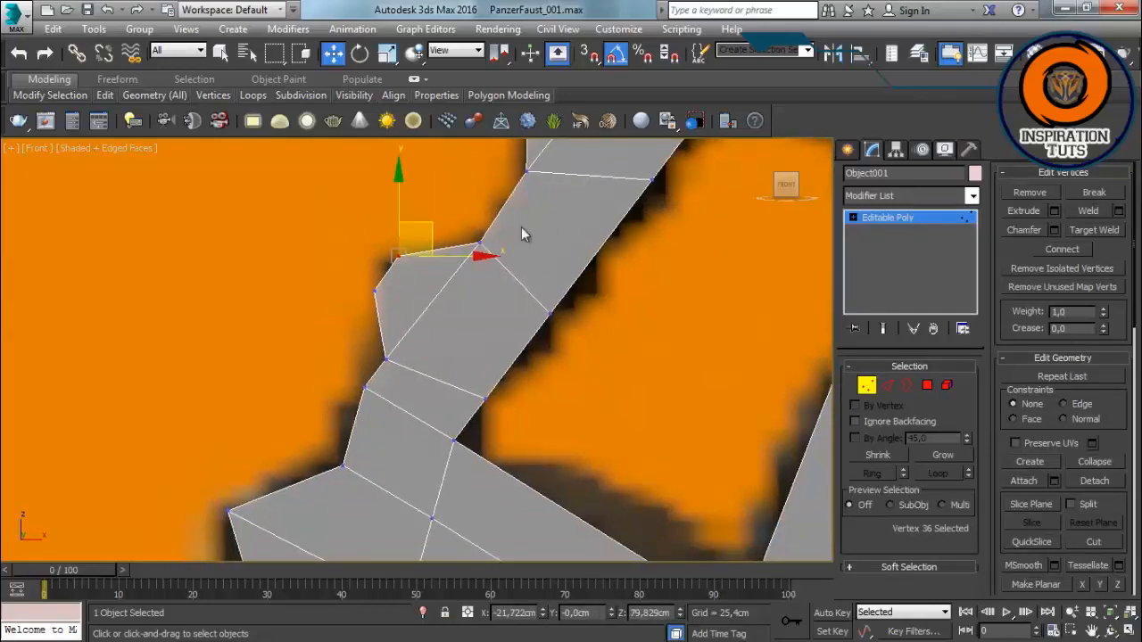
Step: Fine-tune the outer corner vertices of both finger bumps against the reference
left_click(523, 274)
scroll(505, 292, "down", 5)
middle_click_drag(485, 298, 398, 321)
scroll(397, 322, "up", 5)
left_click_drag(337, 237, 244, 317)
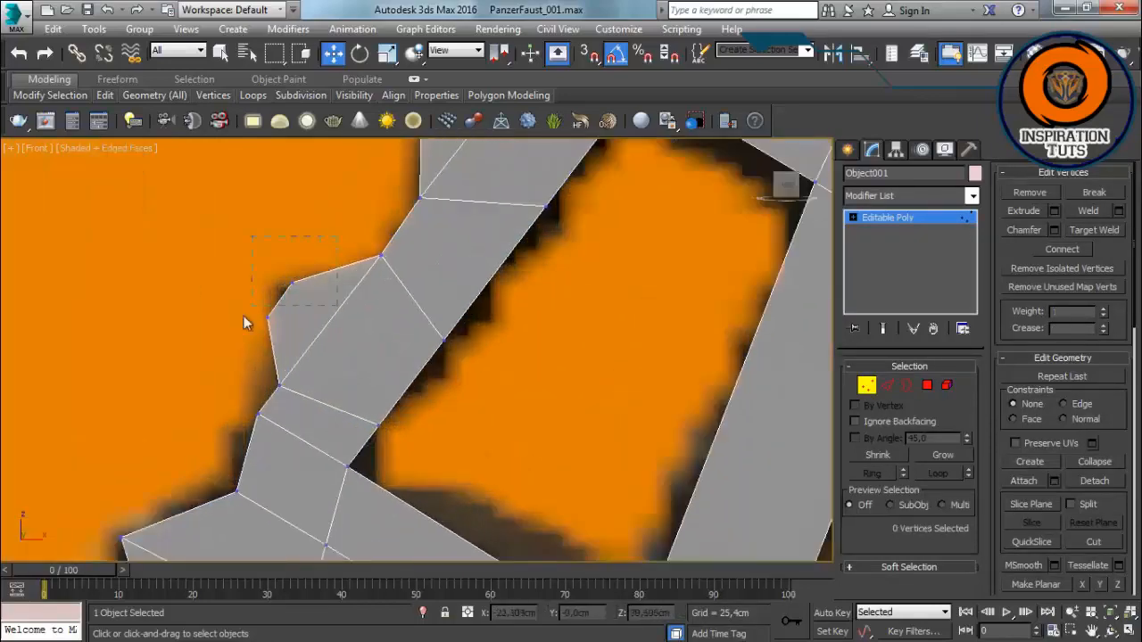
middle_click_drag(312, 267, 427, 234)
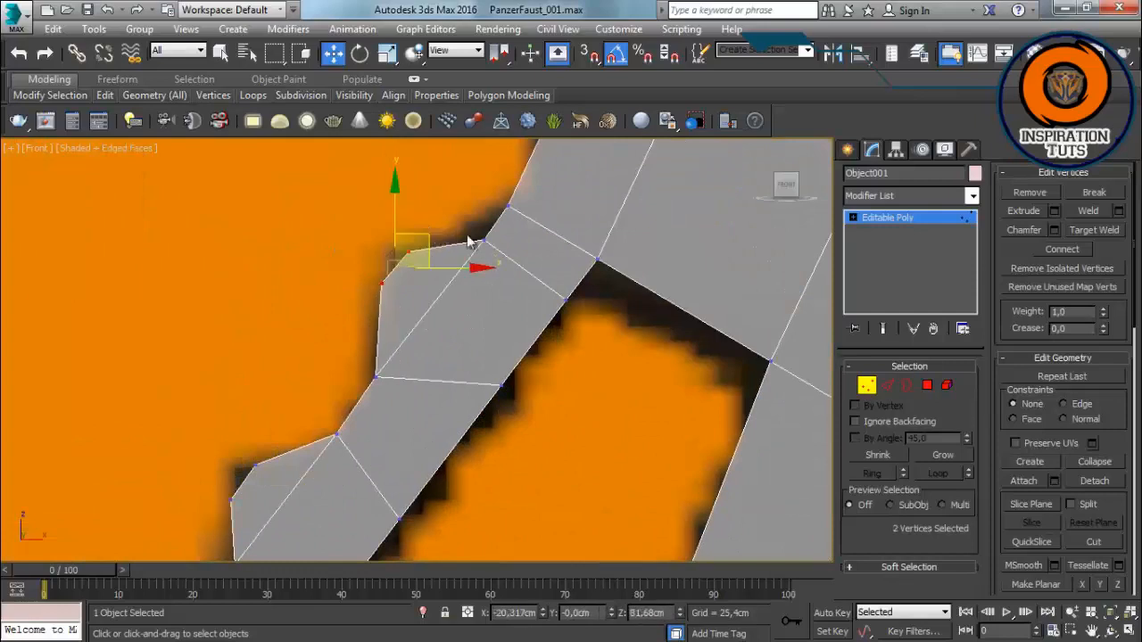
Step: Set the Edge constraint and slide the left leg's inner vertices along their edges to realign the crosswise edges with the bumps
left_click_drag(489, 398, 474, 411)
key("ctrl+z")
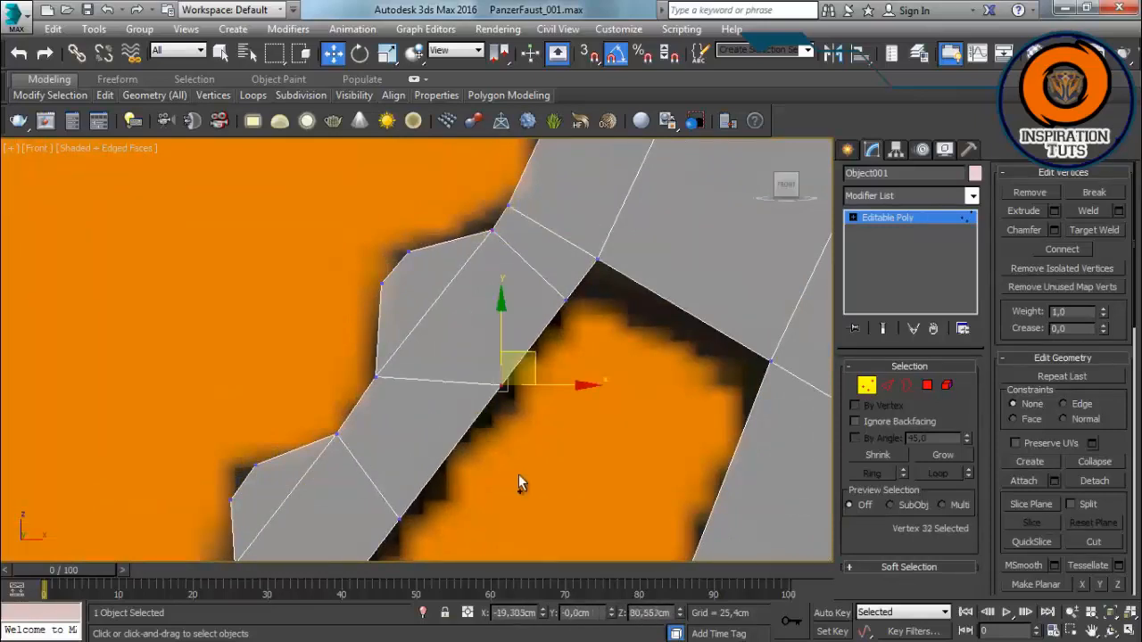
left_click(519, 474)
middle_click_drag(519, 474, 591, 364)
left_click(474, 410)
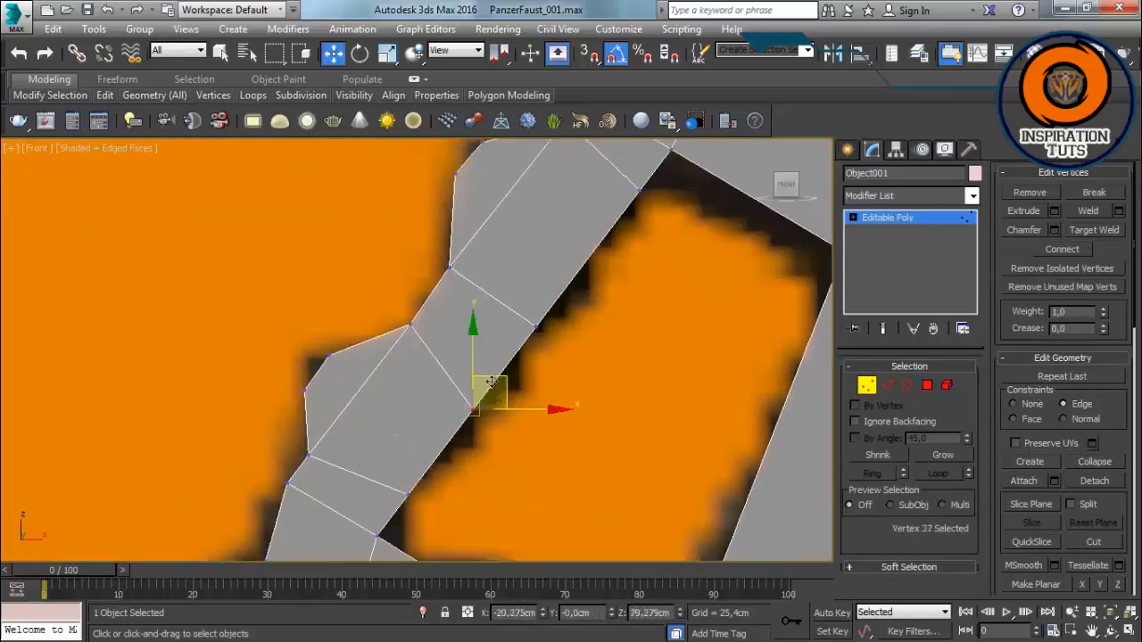
middle_click_drag(513, 363, 560, 251)
left_click(456, 384)
middle_click_drag(513, 325, 348, 521)
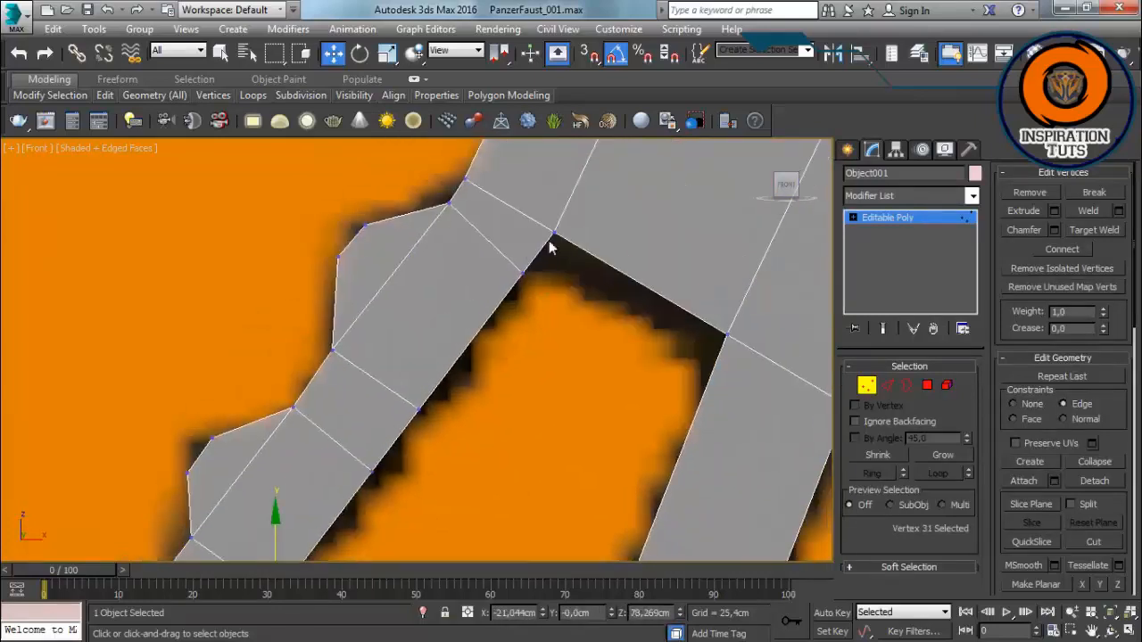
left_click_drag(529, 258, 529, 254)
Step: Slide the two upper corner vertices of the handle's opening down along their edges, adjust the outer vertices beside them, and finish vertex editing
left_click(727, 335, "ctrl")
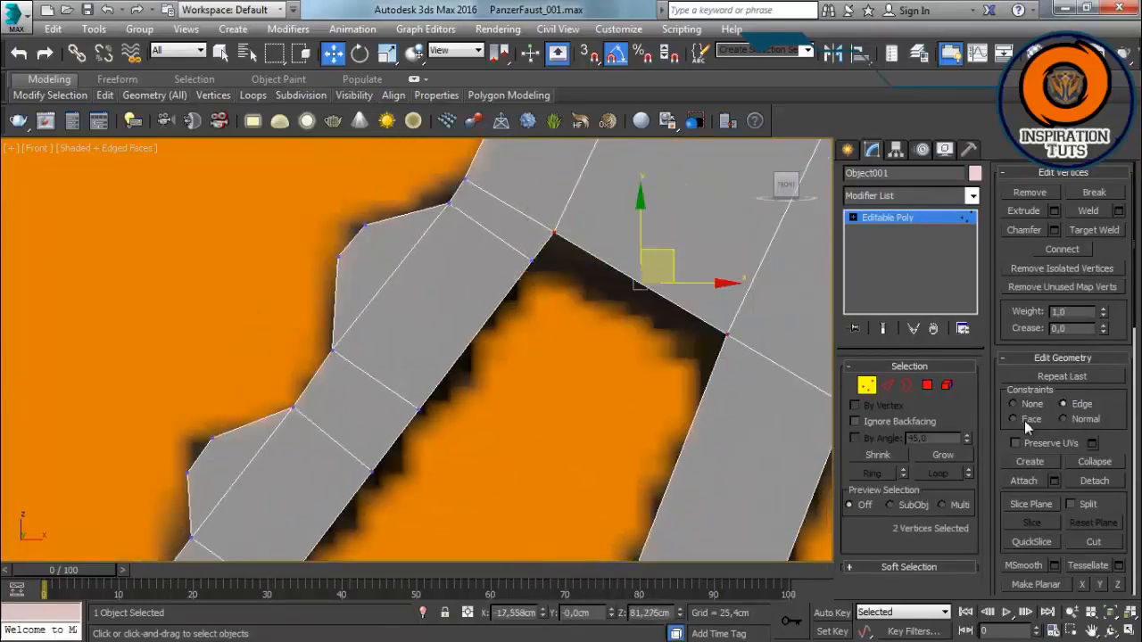
left_click_drag(665, 250, 667, 271)
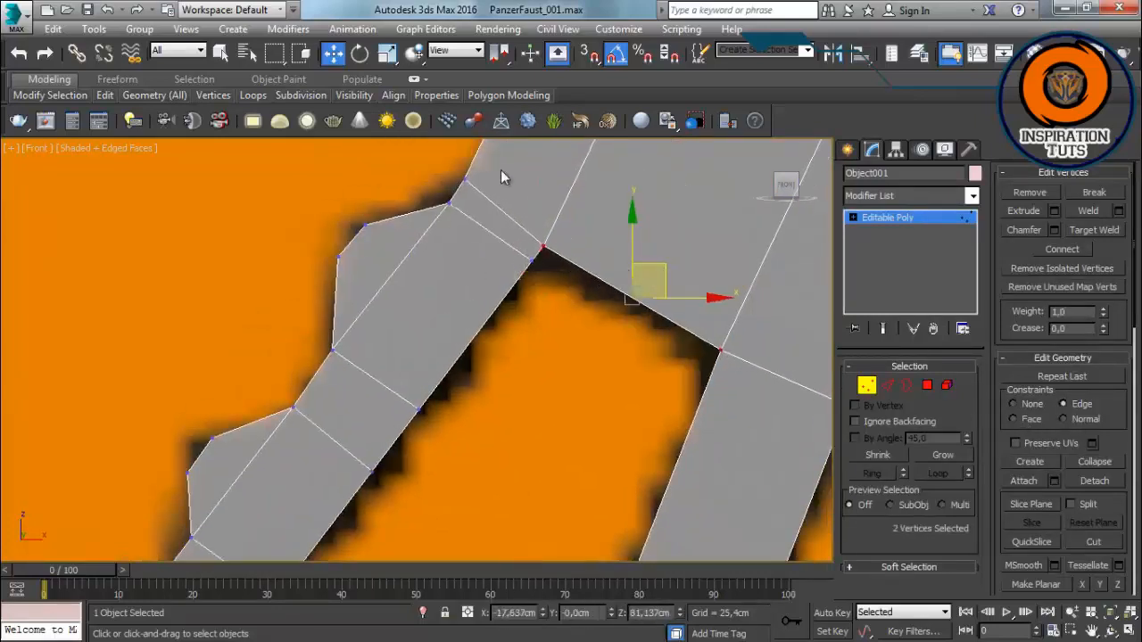
left_click(465, 179)
middle_click_drag(789, 337, 685, 346)
left_click(741, 415, "ctrl")
left_click(495, 337)
scroll(473, 332, "down", 5)
middle_click_drag(469, 332, 446, 295)
scroll(417, 370, "down", 4)
middle_click_drag(417, 369, 342, 327)
left_click(874, 388)
scroll(236, 375, "down", 2)
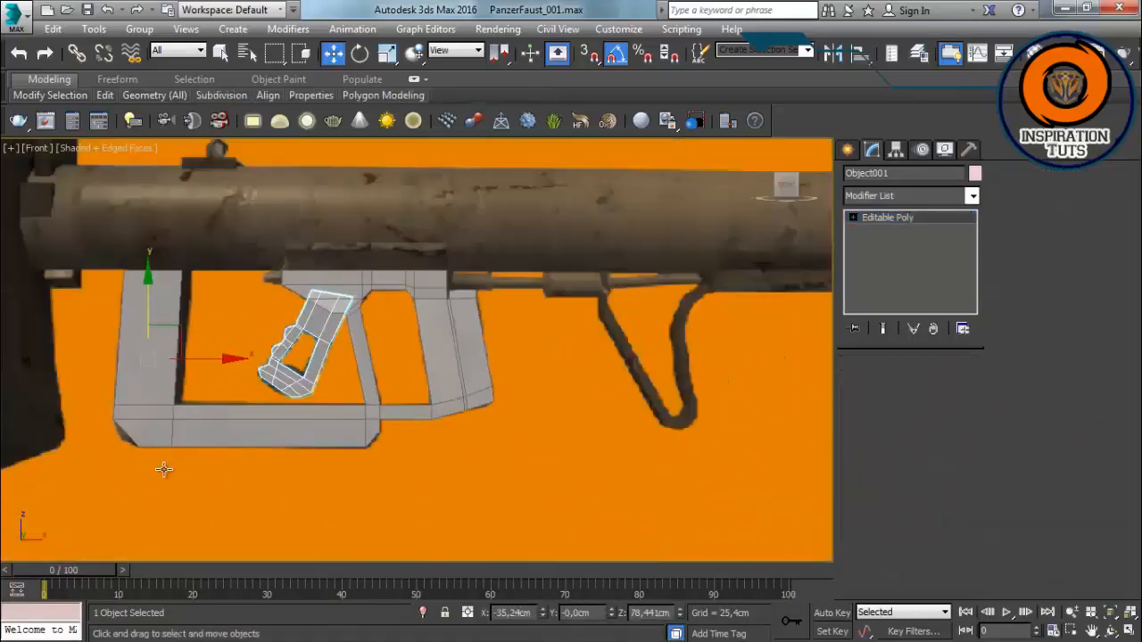
Step: Select the frame object and move its lower-left corner vertex about 0.34 cm outward along the bottom edge
left_click(166, 469)
scroll(266, 451, "up", 4)
middle_click_drag(267, 452, 436, 257)
scroll(442, 316, "up", 2)
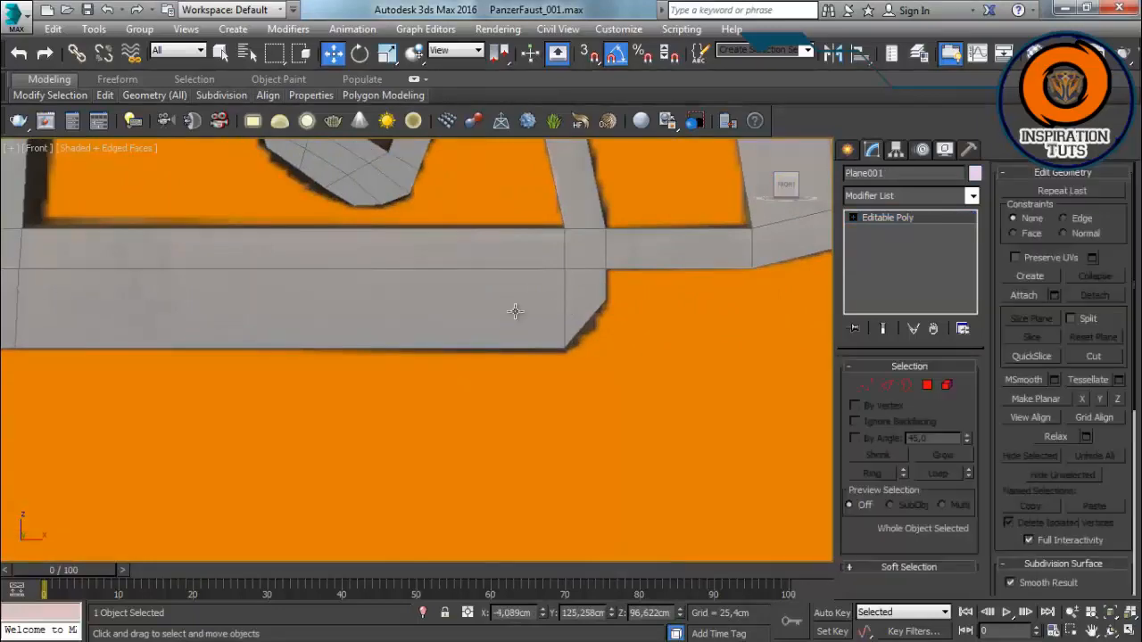
middle_click_drag(514, 312, 789, 314)
key("F3")
left_click(267, 269)
key("F3")
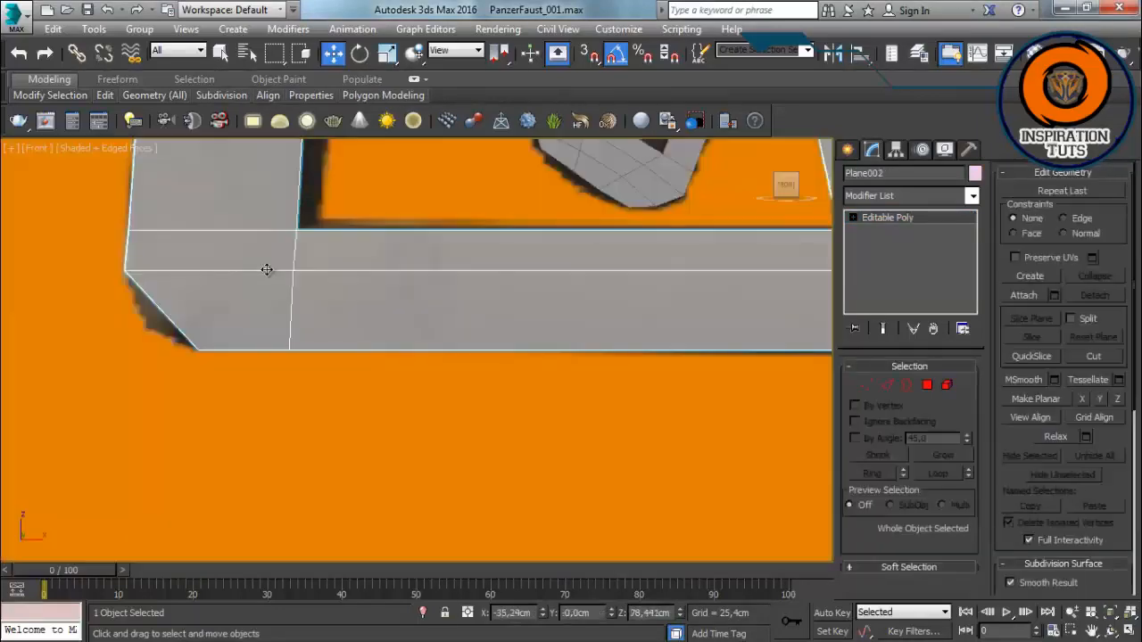
left_click(886, 385)
key("1")
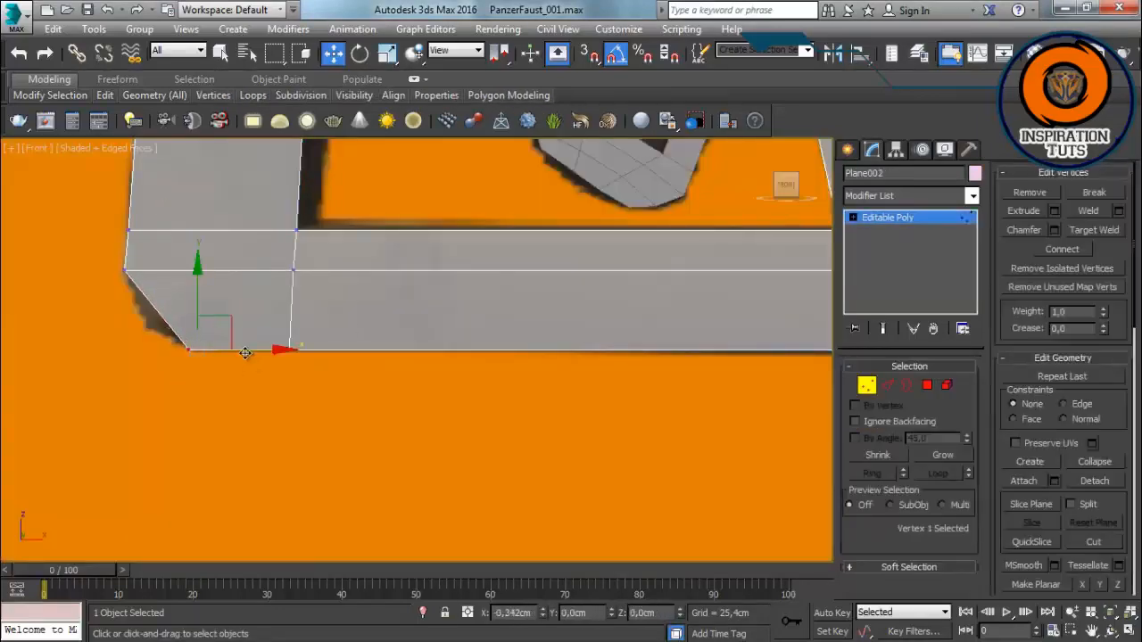
Step: Connect the four upright edges across the frame's lower bar with one segment at pinch 0, slid to about mid-height
left_click(886, 386)
left_click(293, 314)
key("alt+r")
middle_click_drag(347, 270, 53, 264)
middle_click_drag(357, 265, 401, 265)
left_click(1118, 268)
middle_click_drag(586, 312, 659, 316)
left_click_drag(456, 331, 208, 443)
middle_click_drag(267, 401, 406, 399)
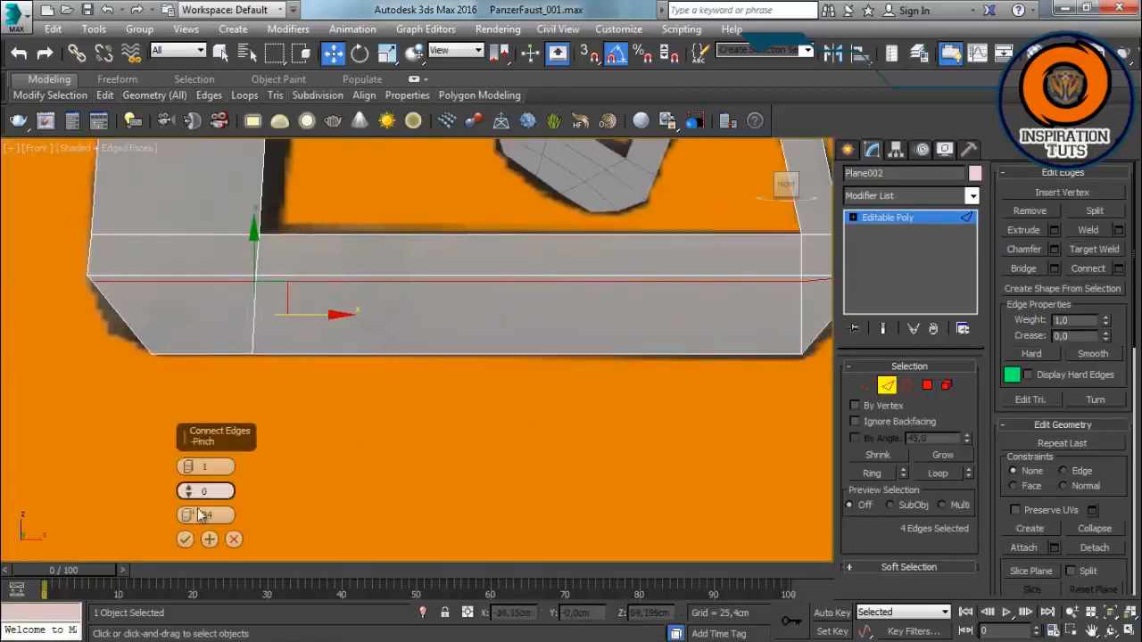
left_click_drag(188, 515, 182, 554)
middle_click_drag(276, 549, 221, 521)
left_click(185, 540)
Step: Move the new outer vertex outward to round the frame's lower-left corner, and adjust the height of it and its inner neighbour
middle_click_drag(137, 401, 213, 396)
key("1")
left_click(149, 287)
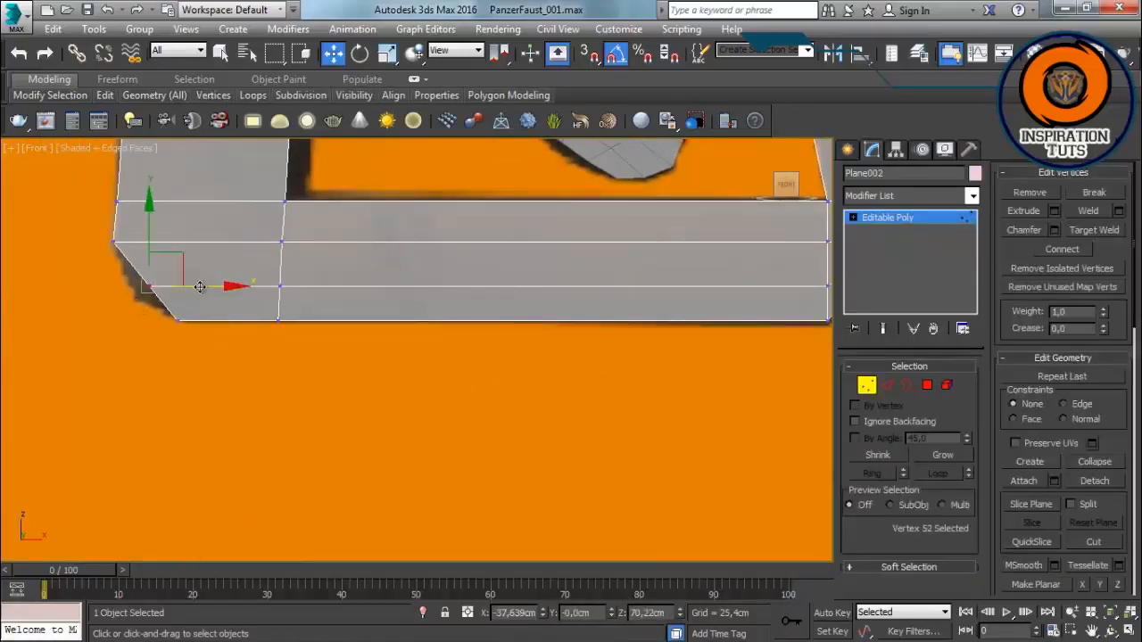
key("ctrl+z")
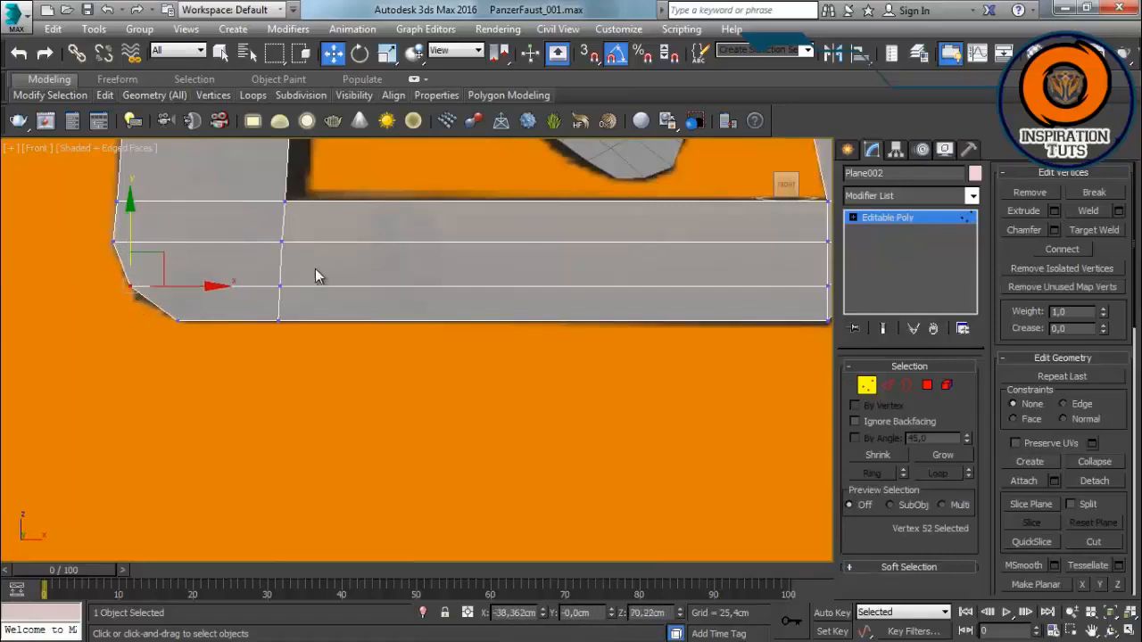
left_click(279, 285, "ctrl")
left_click_drag(206, 235, 207, 241)
left_click(393, 333)
Step: Delete the thin two-polygon strip running between the two panels of the frame's front grip
scroll(394, 333, "down", 4)
mouse_move(522, 200)
middle_mouse_down()
mouse_move(511, 320)
mouse_move(435, 386)
middle_mouse_up()
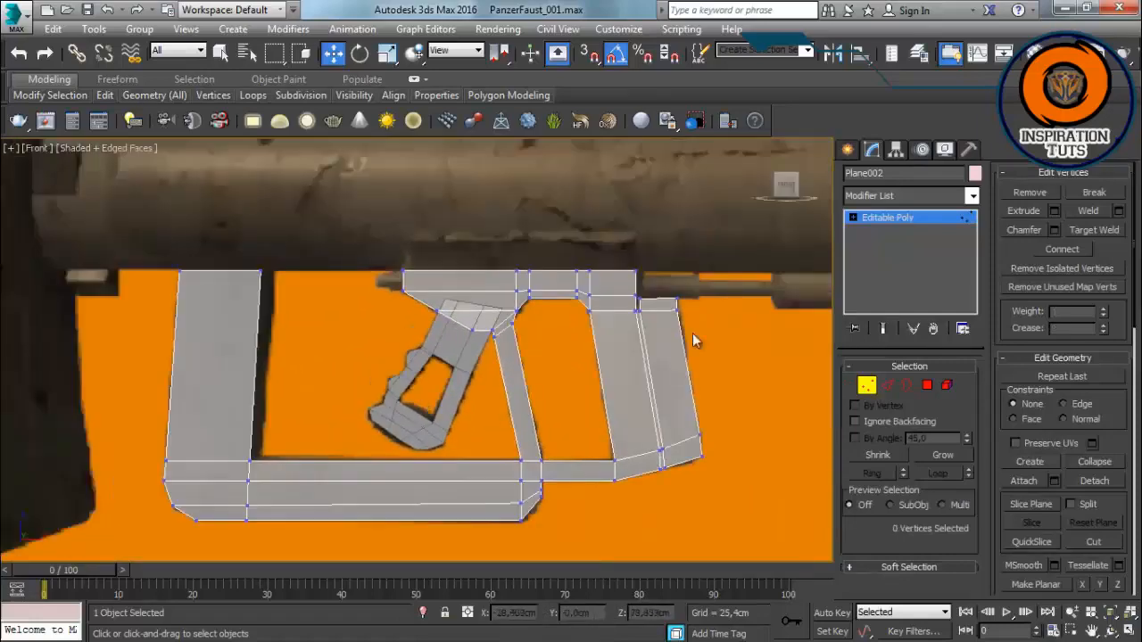
scroll(740, 332, "up", 2)
middle_click_drag(749, 333, 610, 331)
middle_click_drag(642, 437, 724, 317)
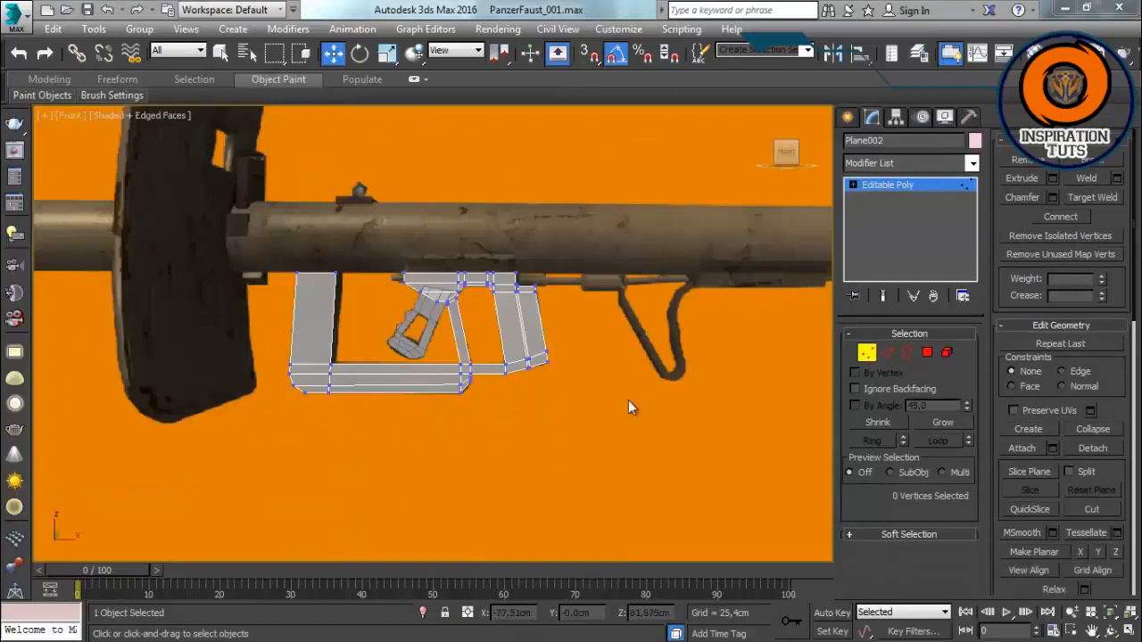
scroll(593, 319, "up", 5)
middle_click_drag(593, 318, 722, 312)
middle_click_drag(317, 330, 340, 285)
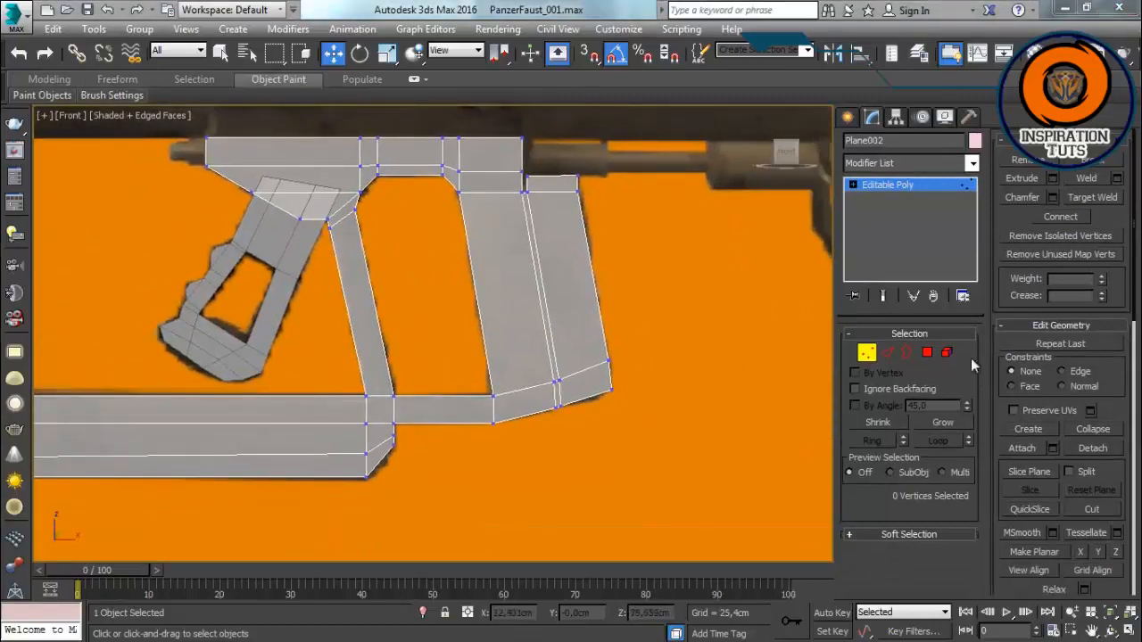
left_click(927, 353)
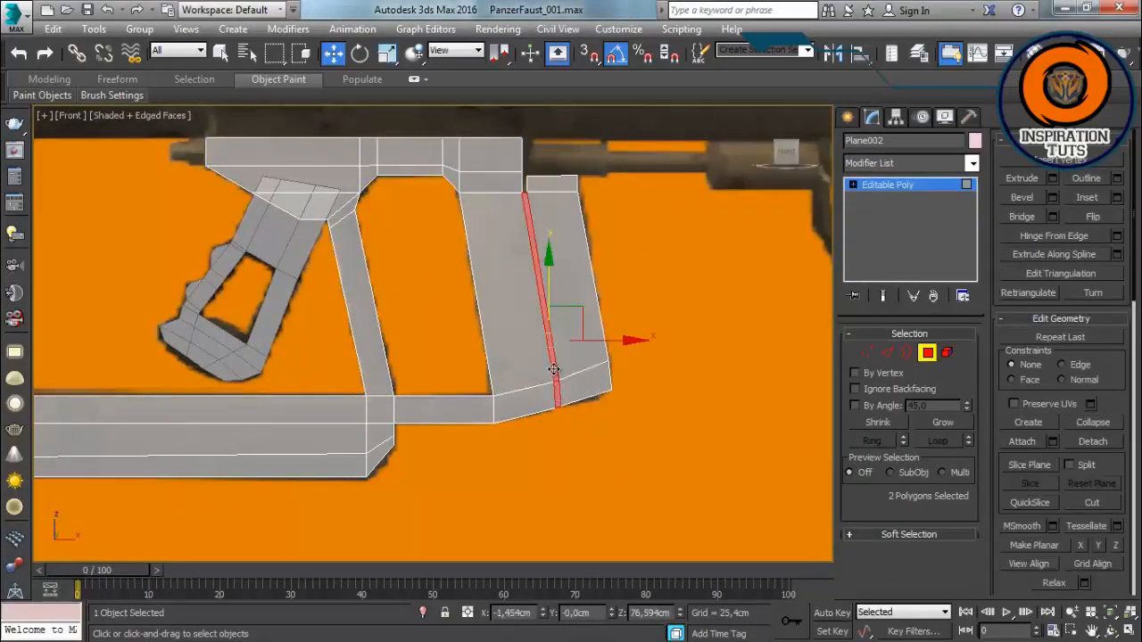
Step: Detach the three polygons of the grip's outer front panel as a separate object
left_click(558, 329)
left_click(1093, 442)
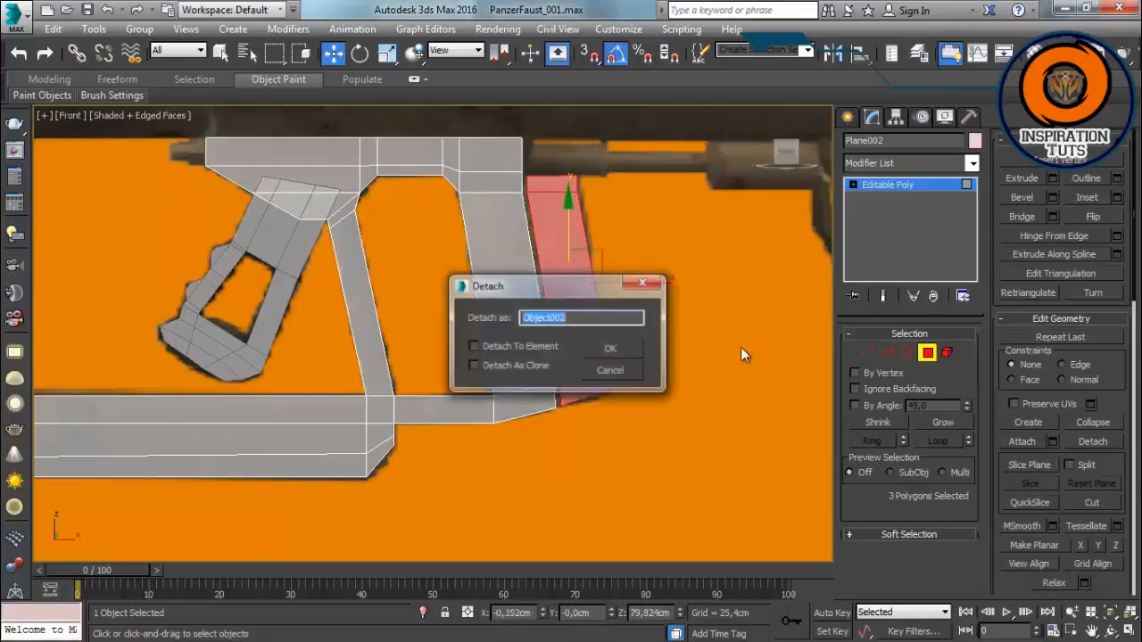
left_click(609, 347)
left_click(927, 352)
Step: Isolate the reference image plane, examine how the grip and frame parts are divided, and bring the other objects back
scroll(520, 318, "down", 8)
scroll(459, 318, "up", 10)
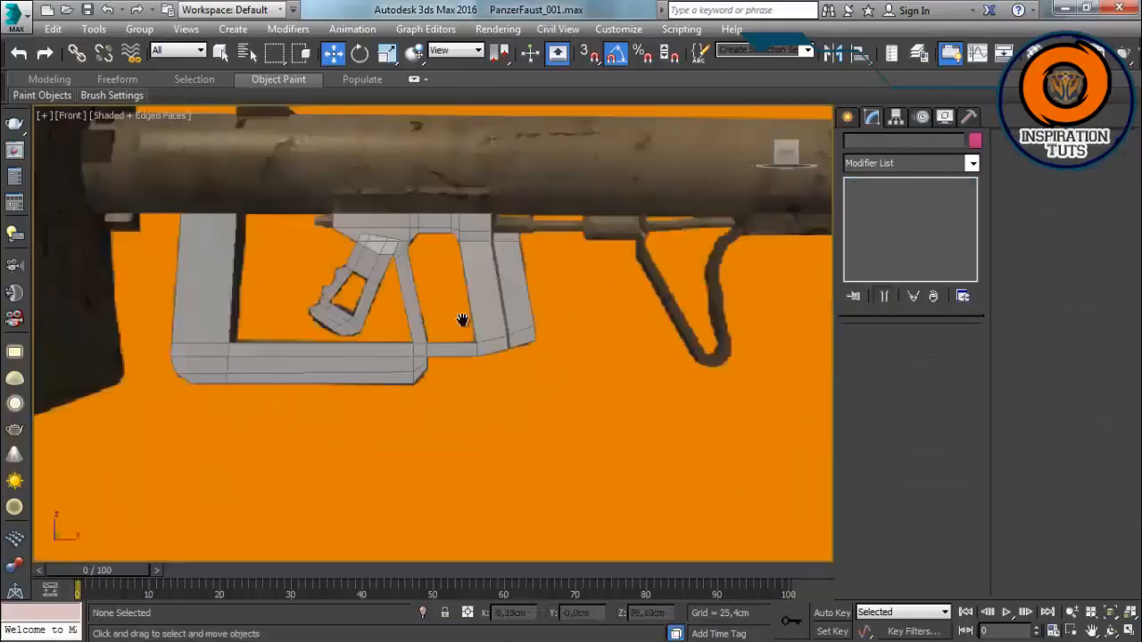
middle_click_drag(600, 368, 586, 324)
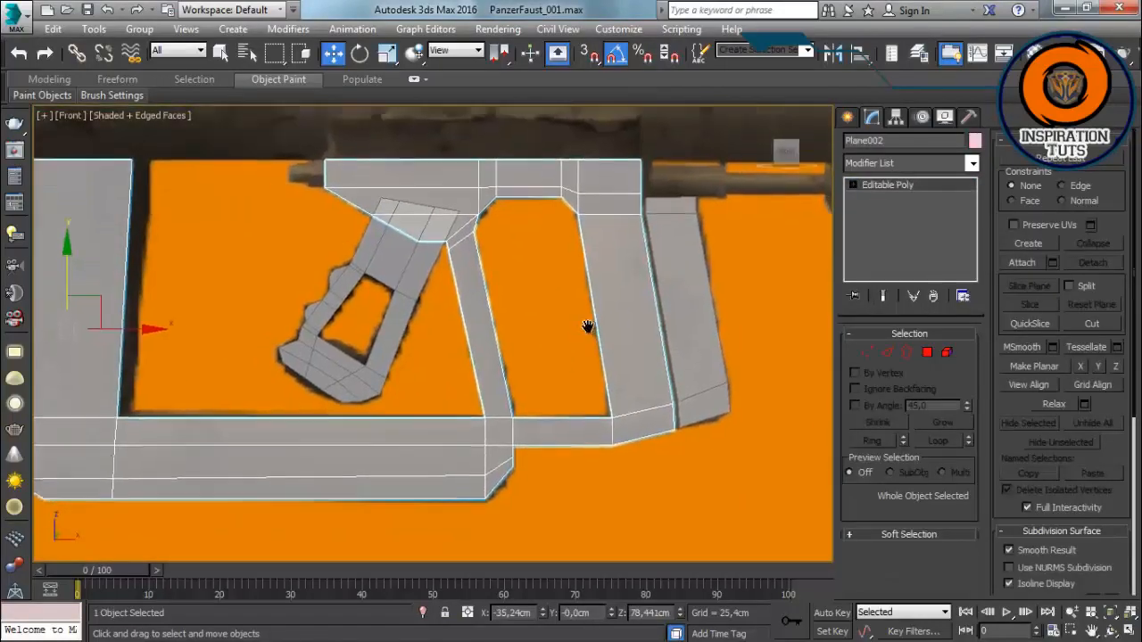
key("4")
left_click(927, 352)
left_click(616, 505)
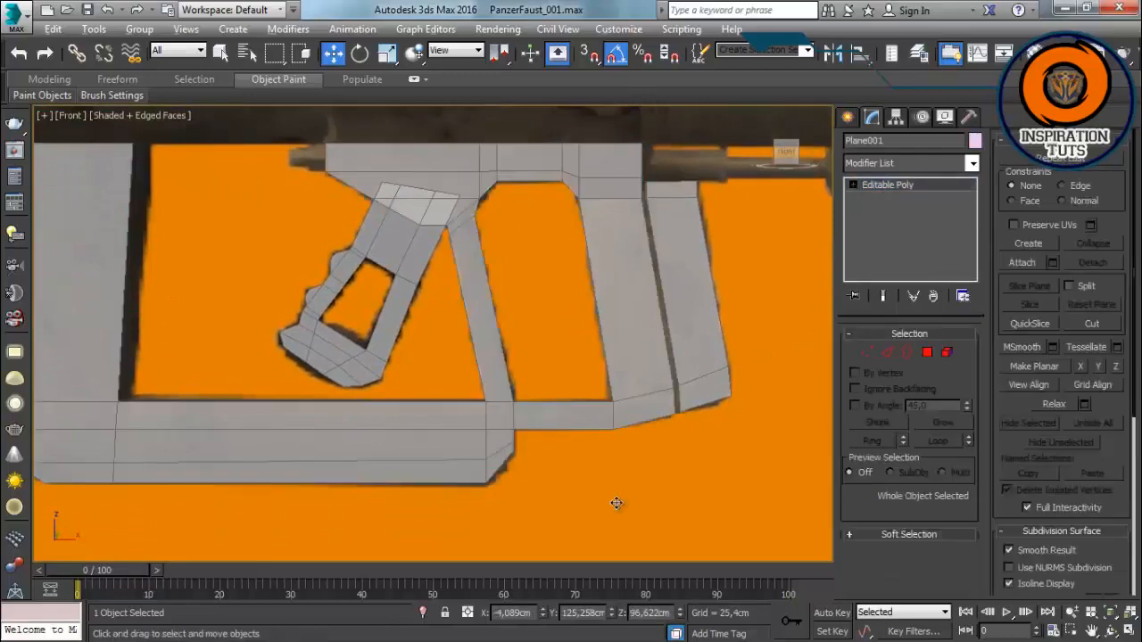
key("alt+q")
scroll(490, 366, "up", 5)
middle_click_drag(408, 321, 576, 285)
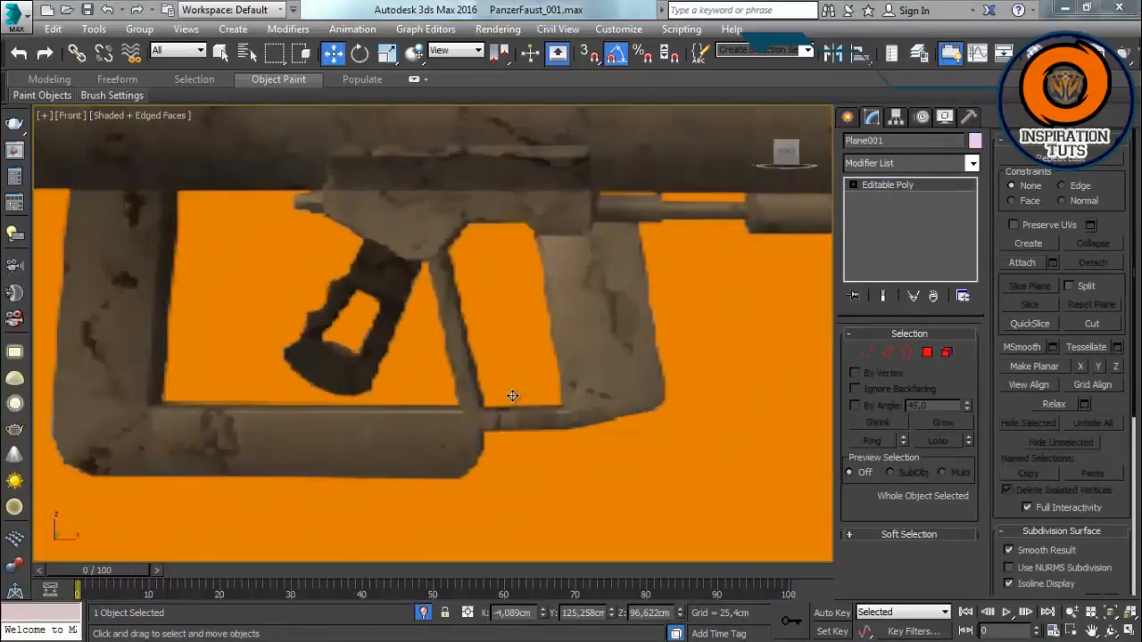
right_click(502, 360)
right_click(652, 285)
left_click(680, 214)
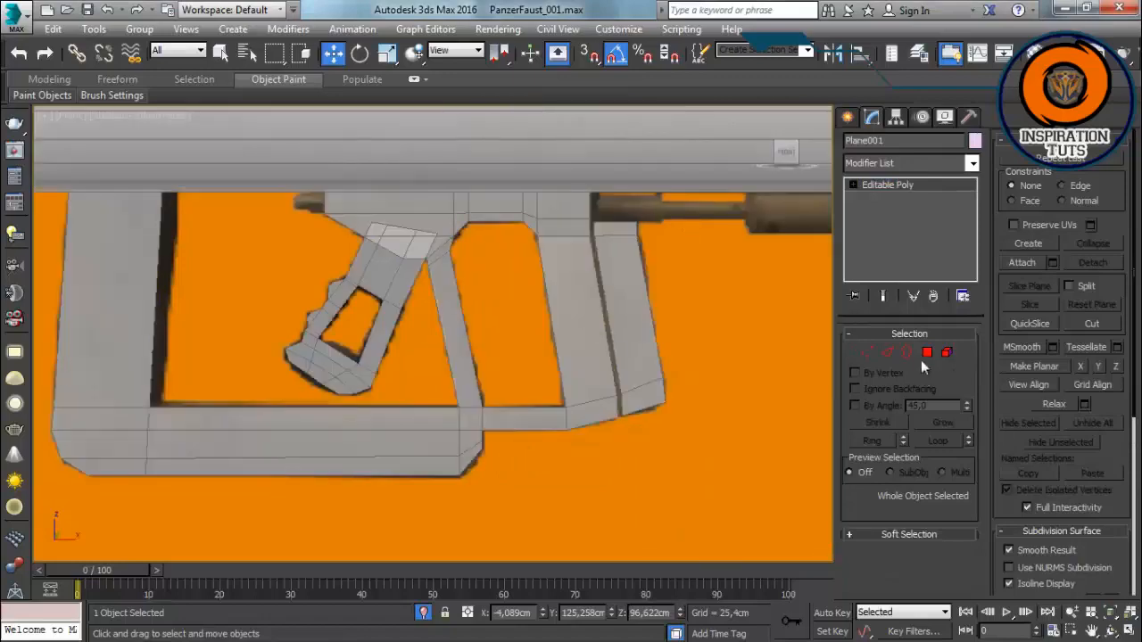
Step: Detach the frame's rear upright, lower bar, slanted strut and front grip polygons from the top mount as a separate object
left_click(927, 352)
left_click(566, 251)
scroll(574, 273, "down", 5)
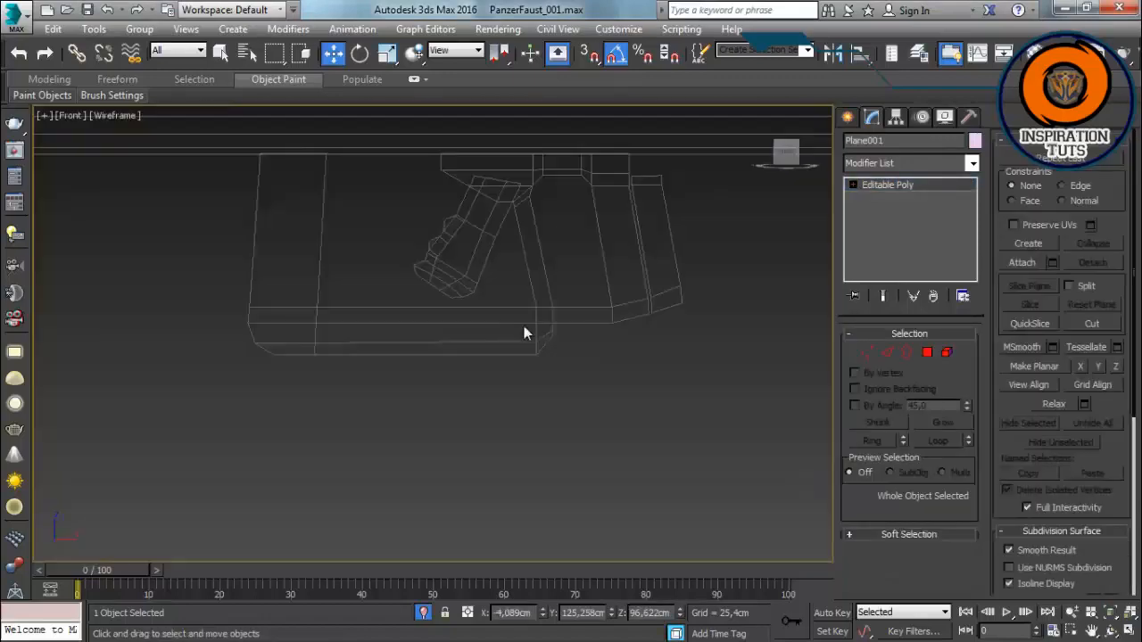
left_click(535, 324)
left_click(927, 353)
left_click(619, 214)
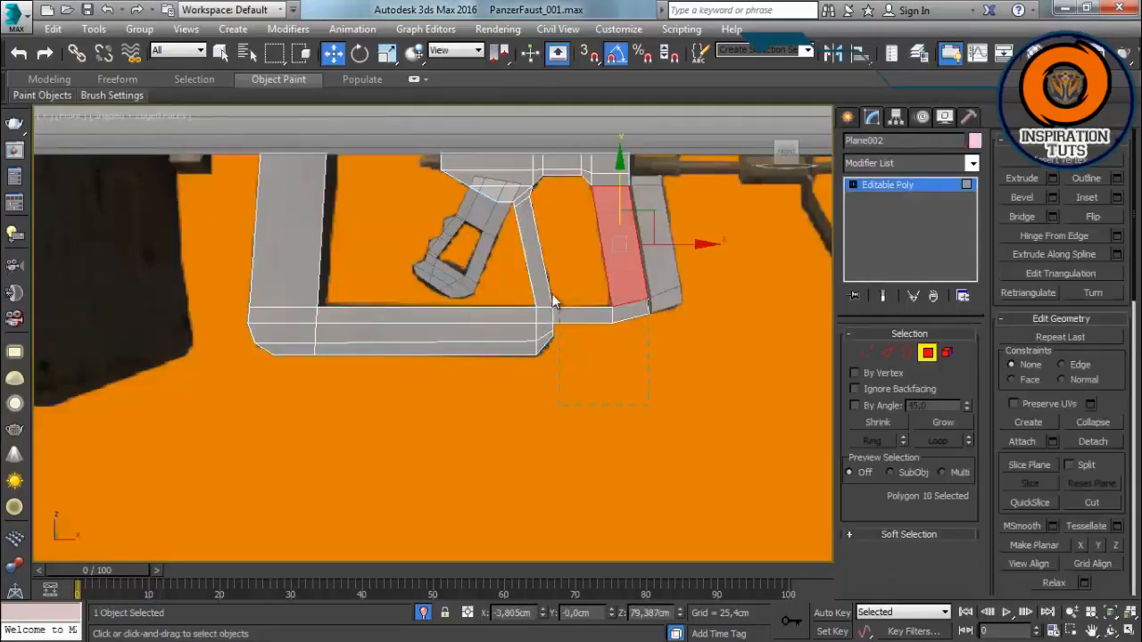
left_click_drag(552, 296, 532, 287, "ctrl")
left_click_drag(336, 350, 233, 290, "ctrl")
scroll(286, 277, "up", 4)
middle_click_drag(214, 347, 40, 402)
scroll(575, 277, "down", 3)
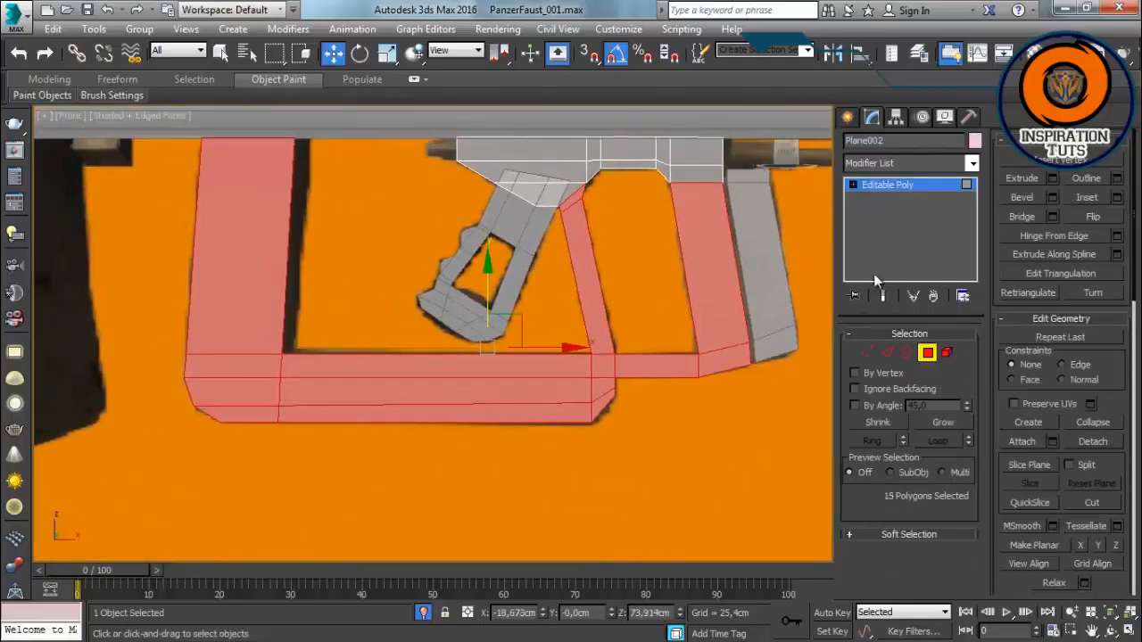
left_click(1092, 441)
left_click(607, 347)
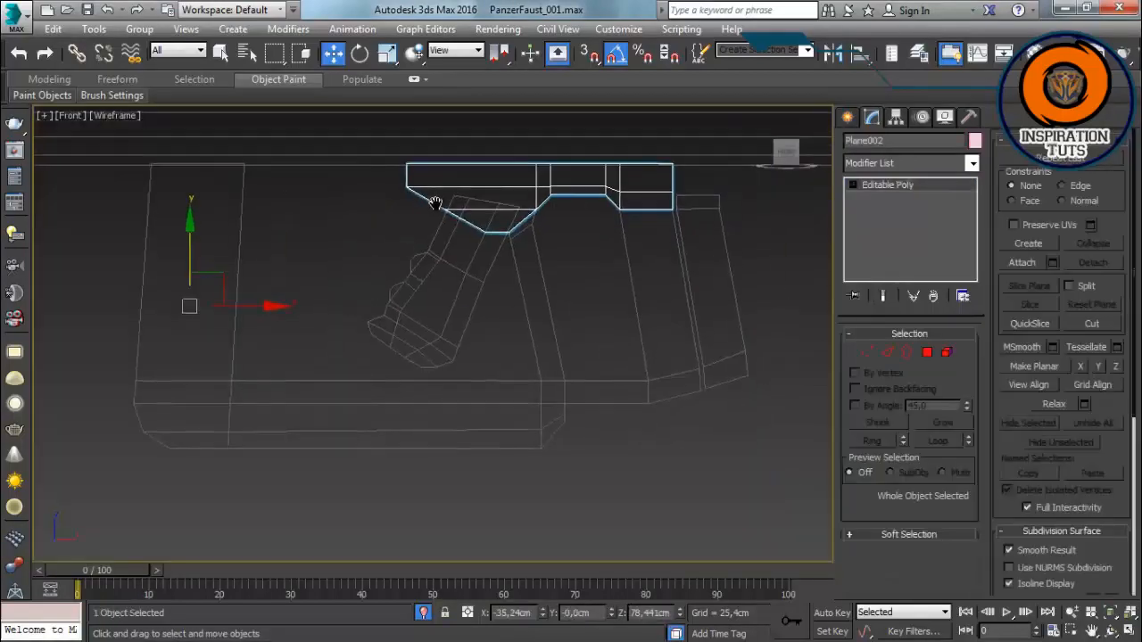
Step: Assign the grey material 19 - Default to all the launcher parts in the perspective view and give them a dark wireframe colour
scroll(486, 278, "down", 2)
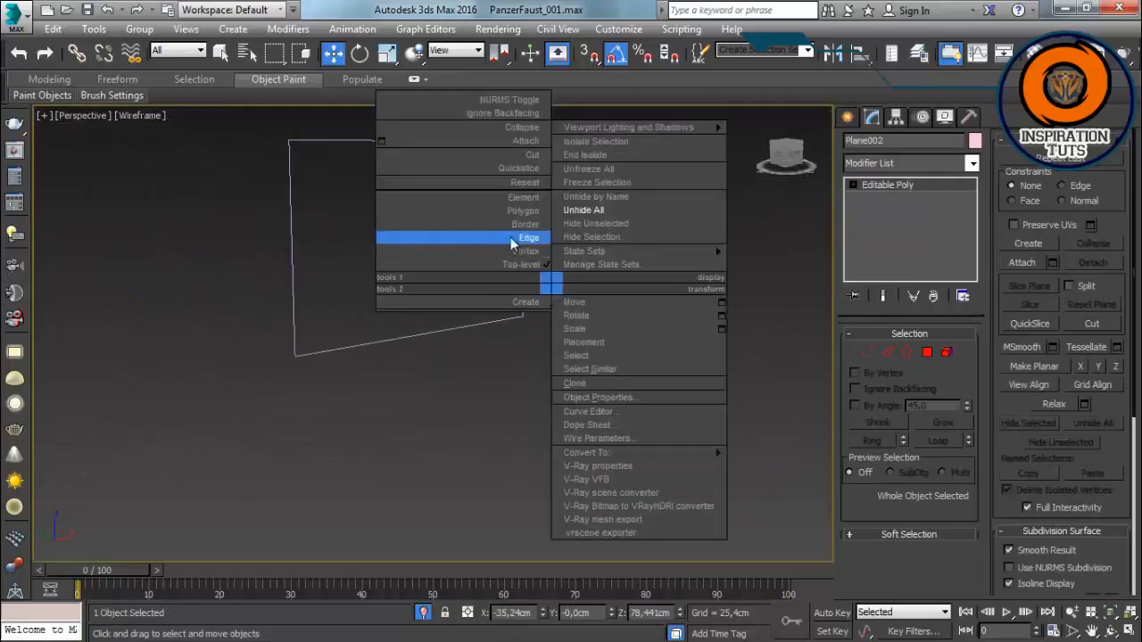
left_click(509, 235)
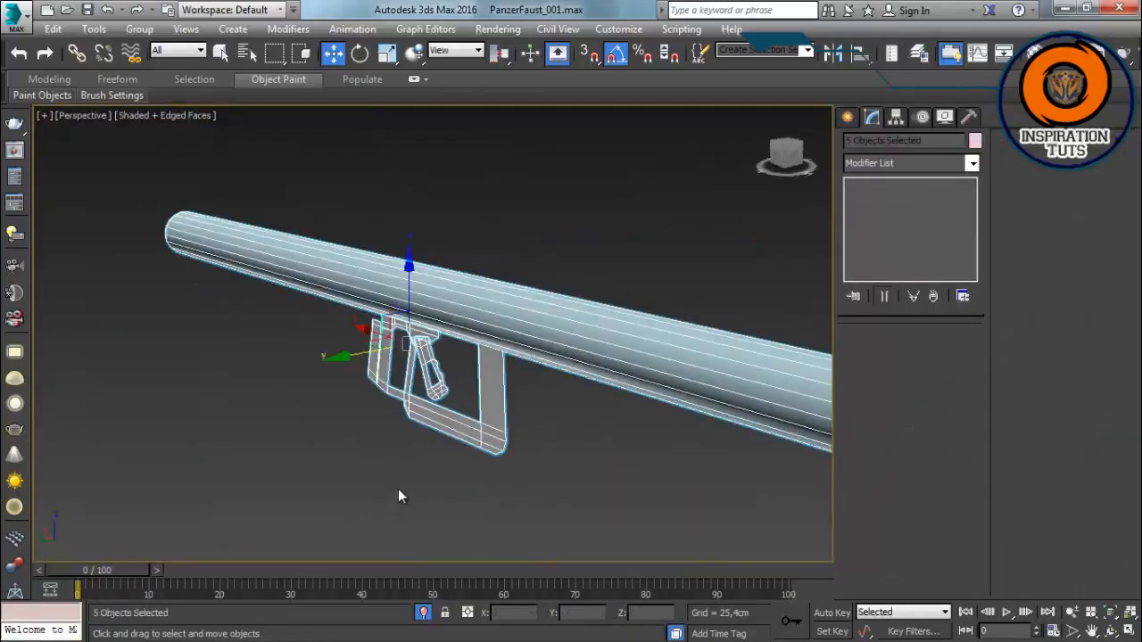
key("m")
left_click_drag(541, 280, 187, 113)
left_click(96, 287)
left_click(129, 342)
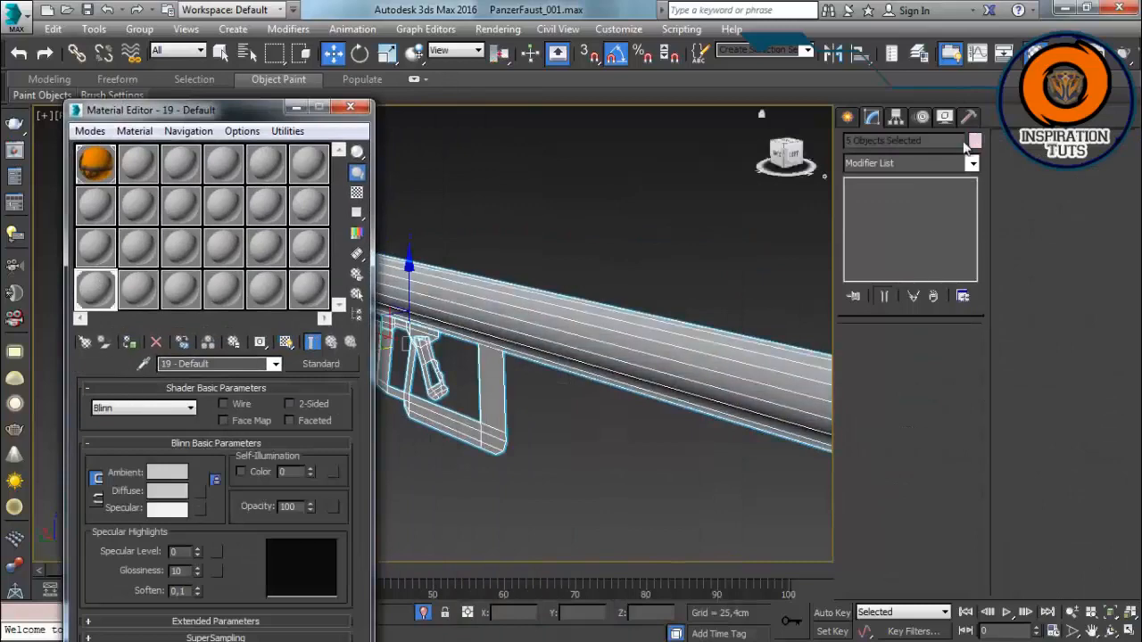
left_click(973, 141)
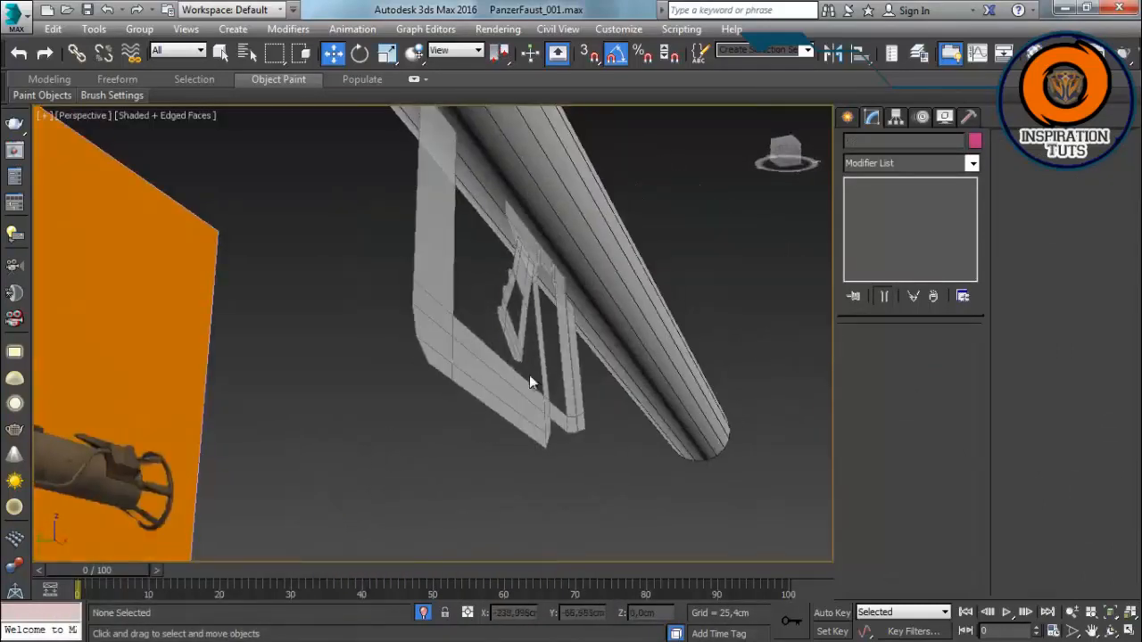
Step: Thicken the detached frame with a Shell modifier using an outer amount of 2.5 cm
left_click(531, 379)
left_click(972, 163)
key("s")
key("s")
key("s")
key("s")
key("s")
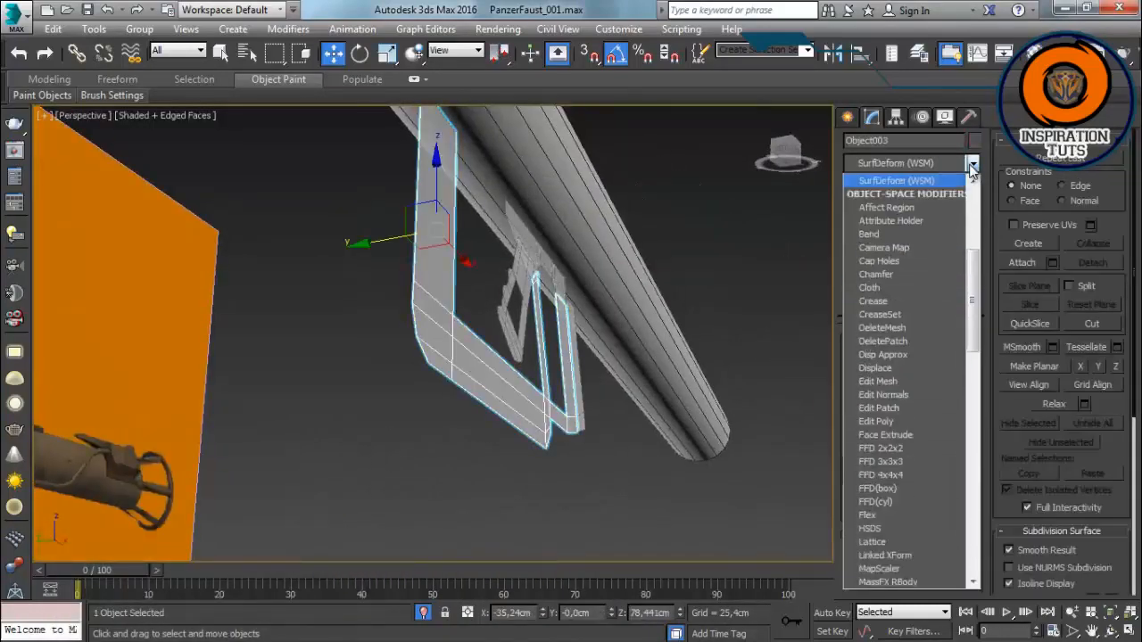
key("Return")
left_click_drag(961, 381, 962, 380)
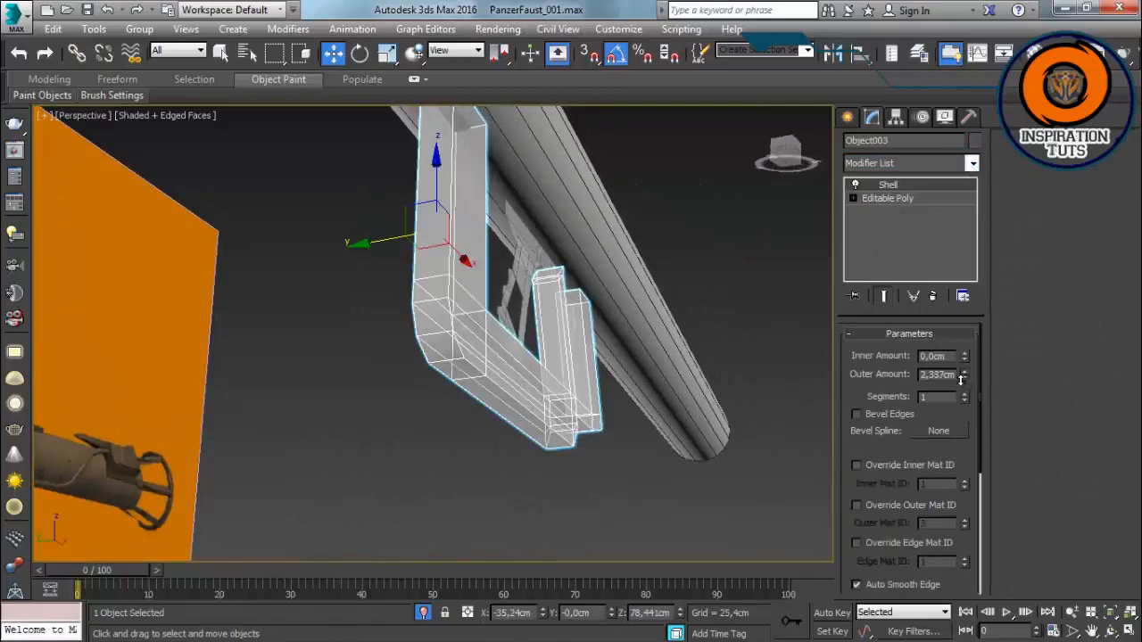
type("2,5")
key("Return")
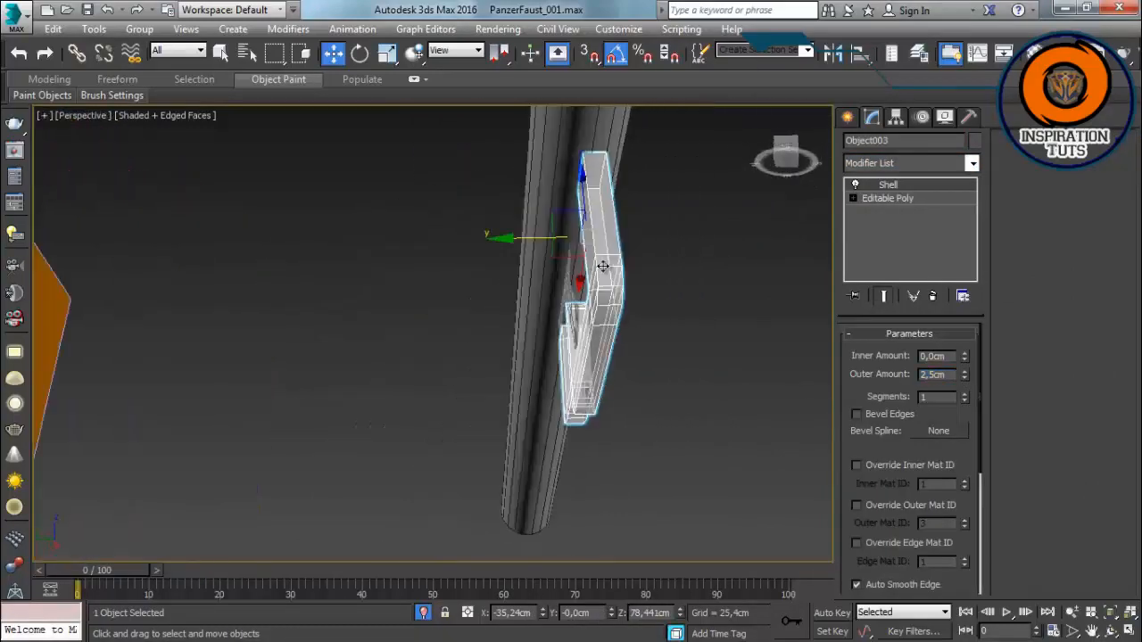
Step: Set the frame's Shell outer amount to 2.4 cm and copy the modifier
scroll(693, 273, "up", 3)
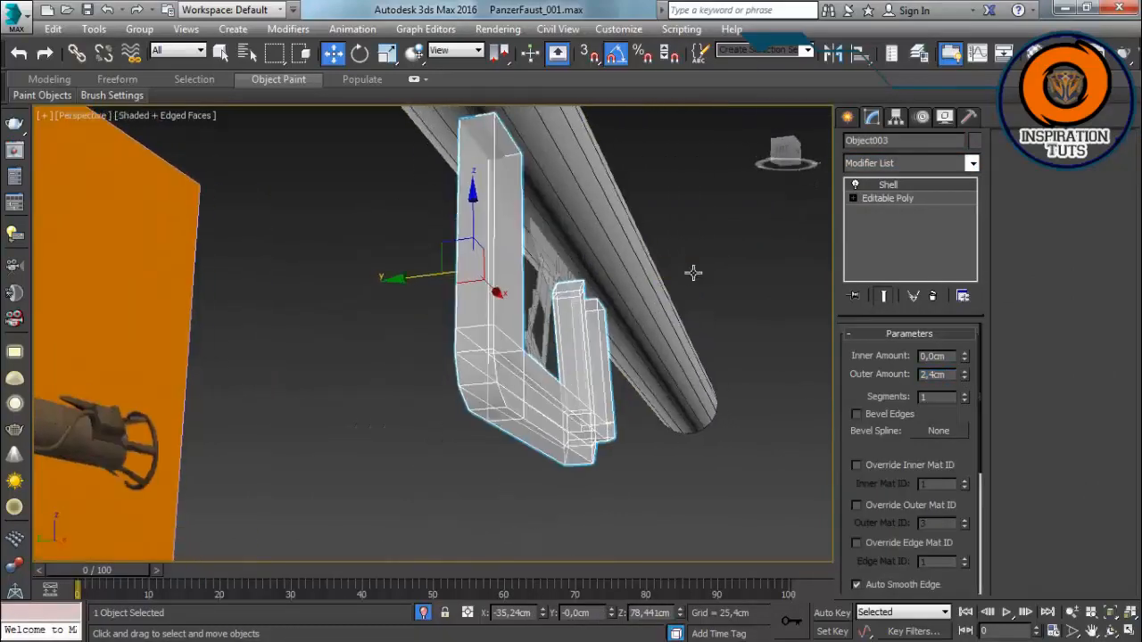
middle_click_drag(694, 273, 774, 300, "alt")
right_click(895, 184)
left_click(937, 257)
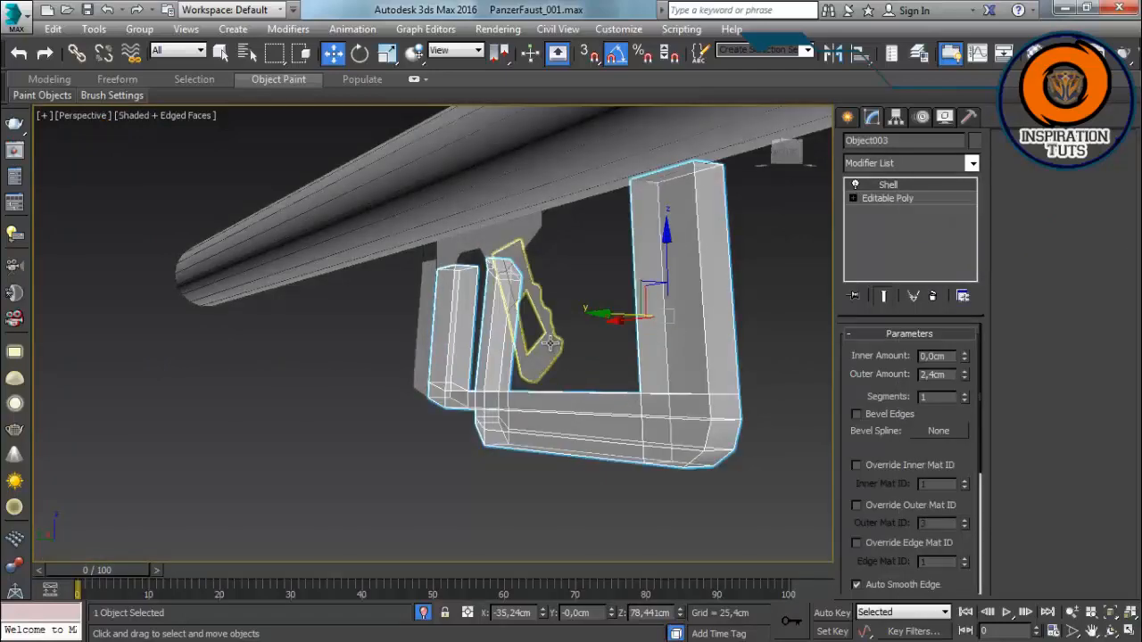
Step: Paste the Shell modifier onto the handle with the finger bumps and set its outer amount to about 1.5 cm
left_click(550, 344)
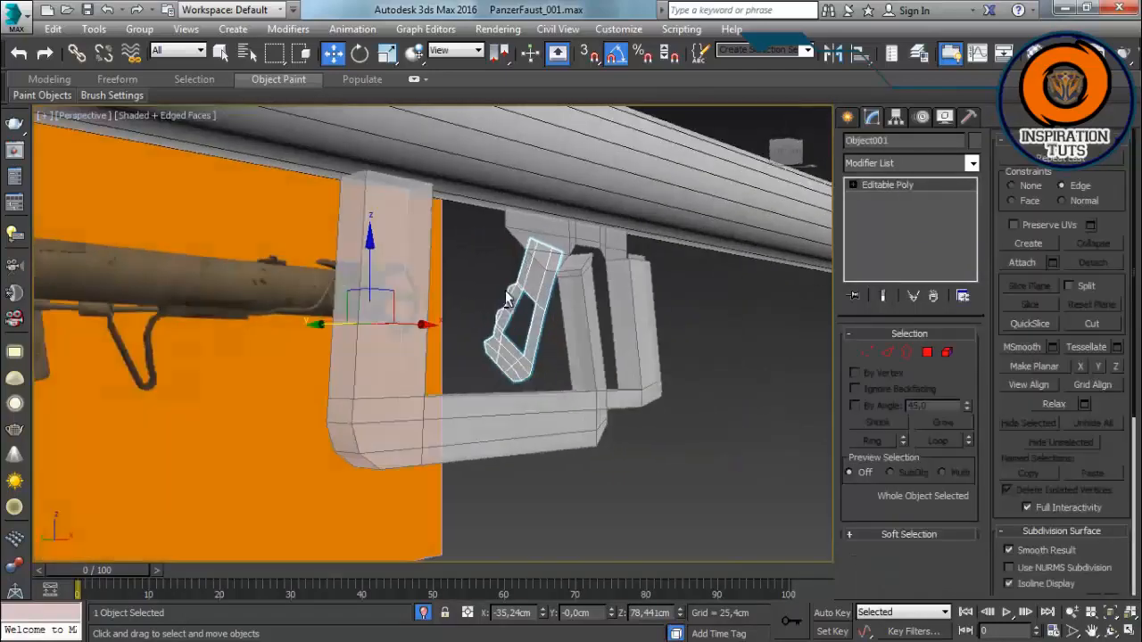
right_click(896, 214)
left_click(937, 300)
middle_click_drag(747, 291, 752, 330, "alt")
left_click_drag(964, 374, 962, 406)
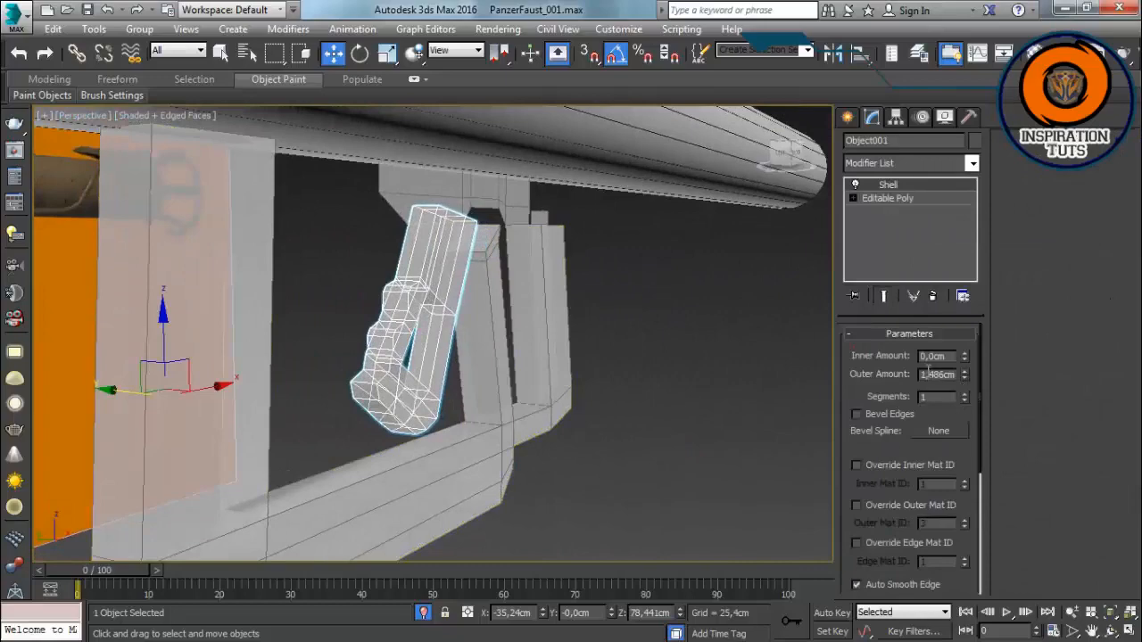
Step: Paste the copied Shell modifier onto the top mount under the tube
left_click(332, 316)
middle_click_drag(536, 273, 580, 284, "alt")
left_click(536, 240)
middle_click_drag(536, 240, 581, 239, "alt")
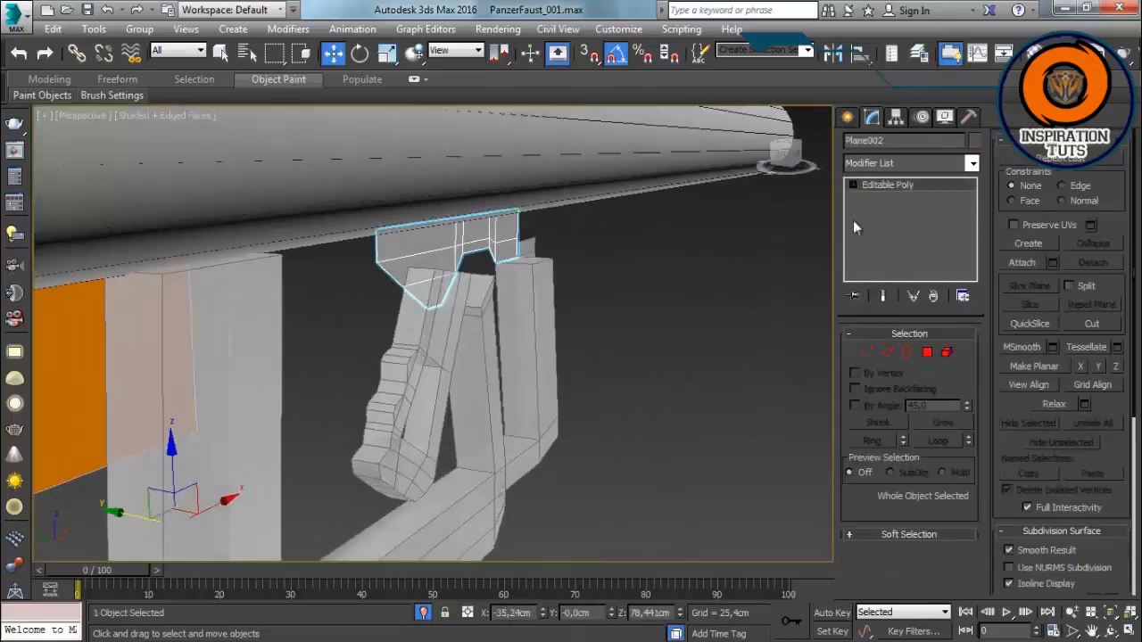
right_click(871, 218)
left_click(912, 305)
Step: Select the four frame and grip parts below the tube and turn off their see-through display
middle_click_drag(571, 285, 654, 335, "alt")
middle_click_drag(594, 285, 635, 303, "alt")
left_click(584, 364)
left_click_drag(636, 269, 371, 534)
scroll(527, 346, "down", 3)
key("alt+x")
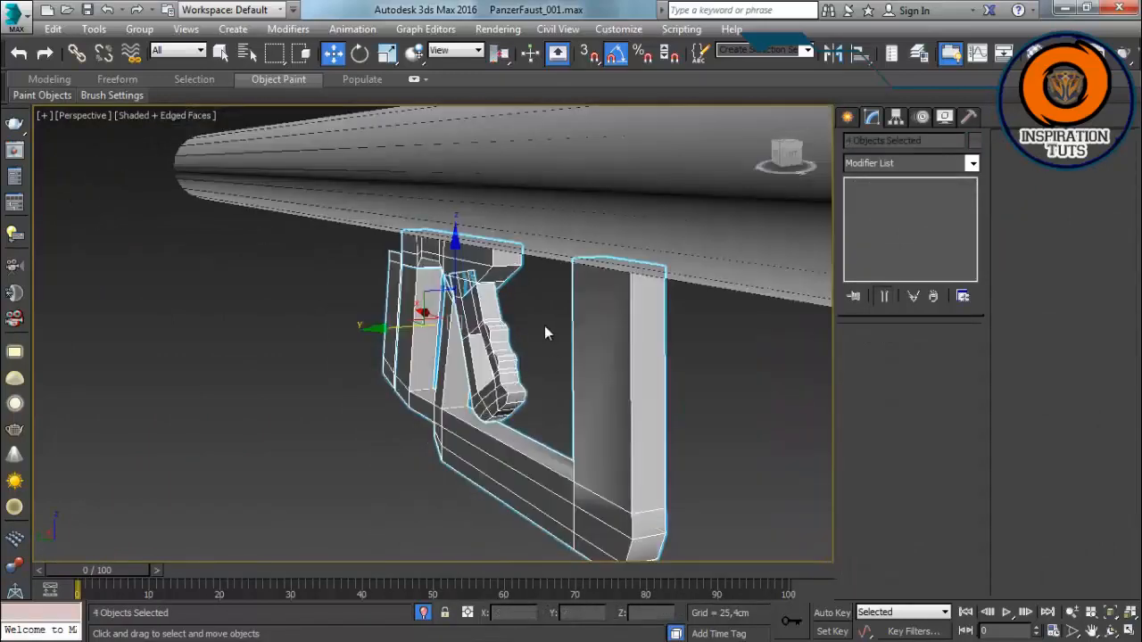
Step: Centre the pivot of the finger-bump handle on the object
left_click(544, 326)
scroll(545, 326, "up", 4)
middle_click_drag(540, 328, 464, 312, "alt")
left_click(443, 326)
left_click(896, 117)
left_click(910, 223)
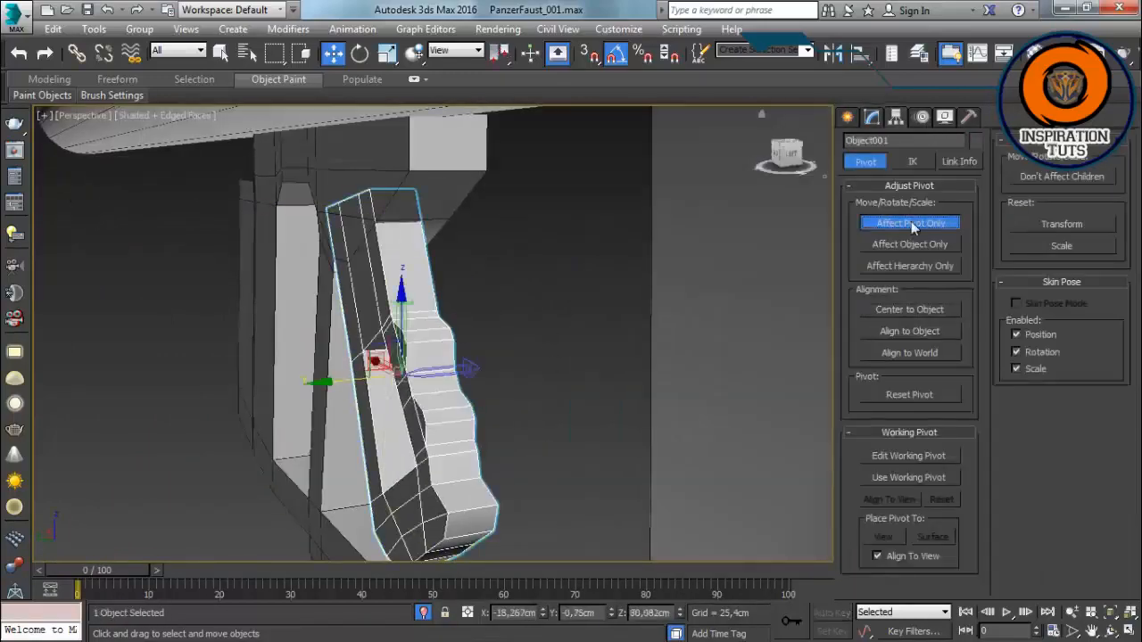
left_click(911, 225)
Step: Move the handle about 0.6 cm along Y to centre it within the frame's thickness
left_click_drag(350, 379, 372, 380)
middle_click_drag(500, 357, 424, 192, "alt")
scroll(424, 192, "up", 3)
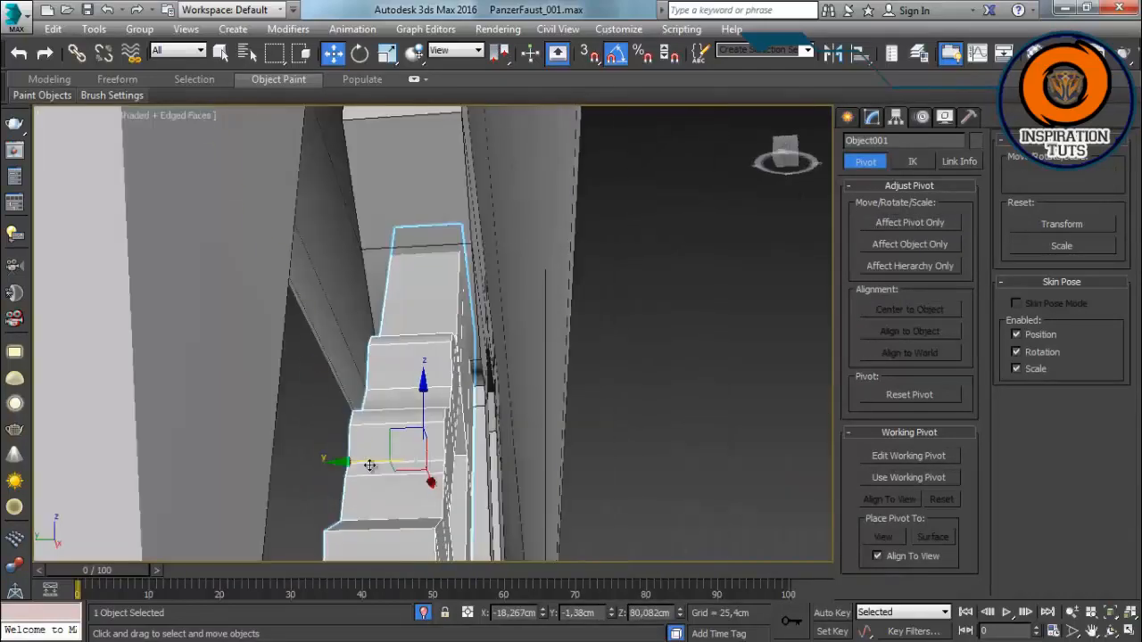
left_click_drag(369, 465, 367, 465)
left_click(704, 310)
Step: Delete the cap polygons at both ends of the launcher tube
scroll(701, 310, "down", 3)
mouse_move(700, 310)
middle_mouse_down("alt")
mouse_move(614, 329)
mouse_move(643, 258)
mouse_move(702, 312)
middle_mouse_up("alt")
scroll(615, 327, "down", 3)
scroll(642, 259, "down", 4)
middle_click_drag(615, 357, 546, 368, "alt")
left_click(580, 290)
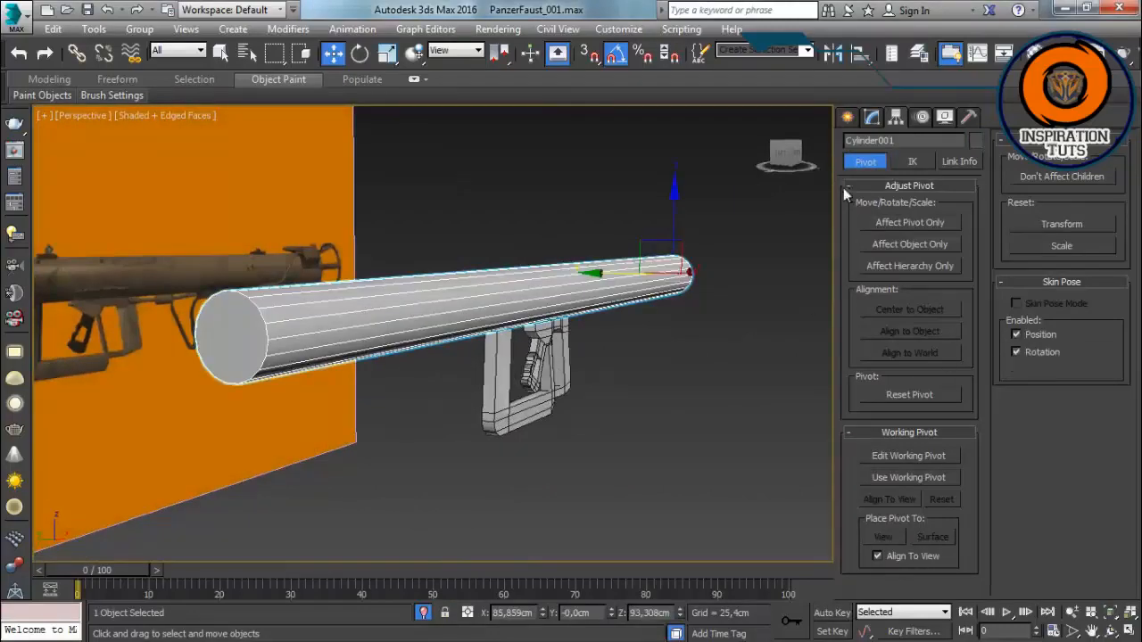
left_click(872, 118)
left_click(928, 353)
left_click(233, 339)
middle_click_drag(240, 340, 584, 350, "alt")
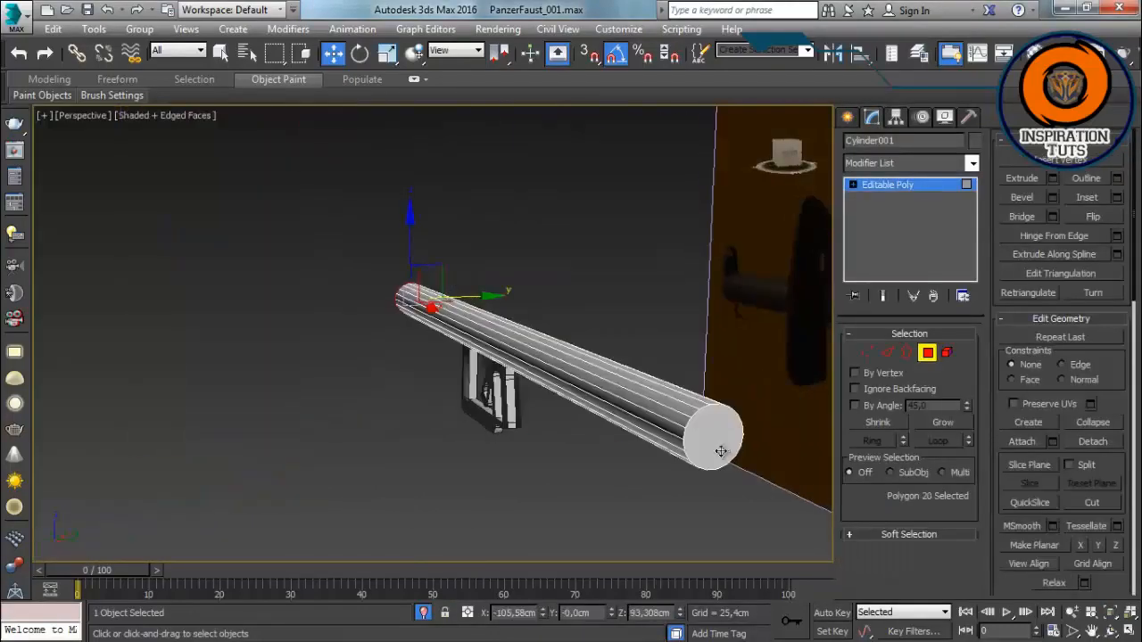
left_click(721, 451, "ctrl")
key("Delete")
Step: Examine the thickened frame and handle from several angles, then inspect the rod ahead of the grip in the front view
middle_click_drag(660, 419, 508, 406, "alt")
scroll(670, 377, "up", 4)
key("4")
left_click(596, 456)
left_click(435, 402)
middle_click_drag(435, 429, 247, 546, "alt")
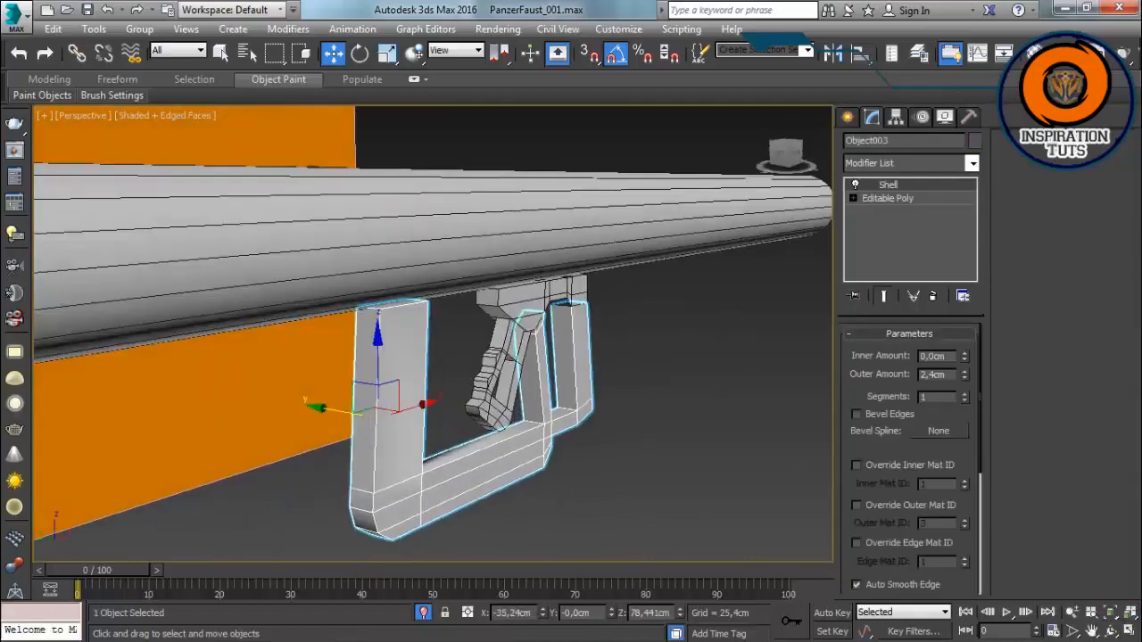
scroll(589, 401, "down", 4)
left_click(627, 392)
middle_click_drag(571, 402, 507, 380, "alt")
key("f")
scroll(482, 303, "up", 5)
scroll(429, 313, "down", 2)
left_click(849, 119)
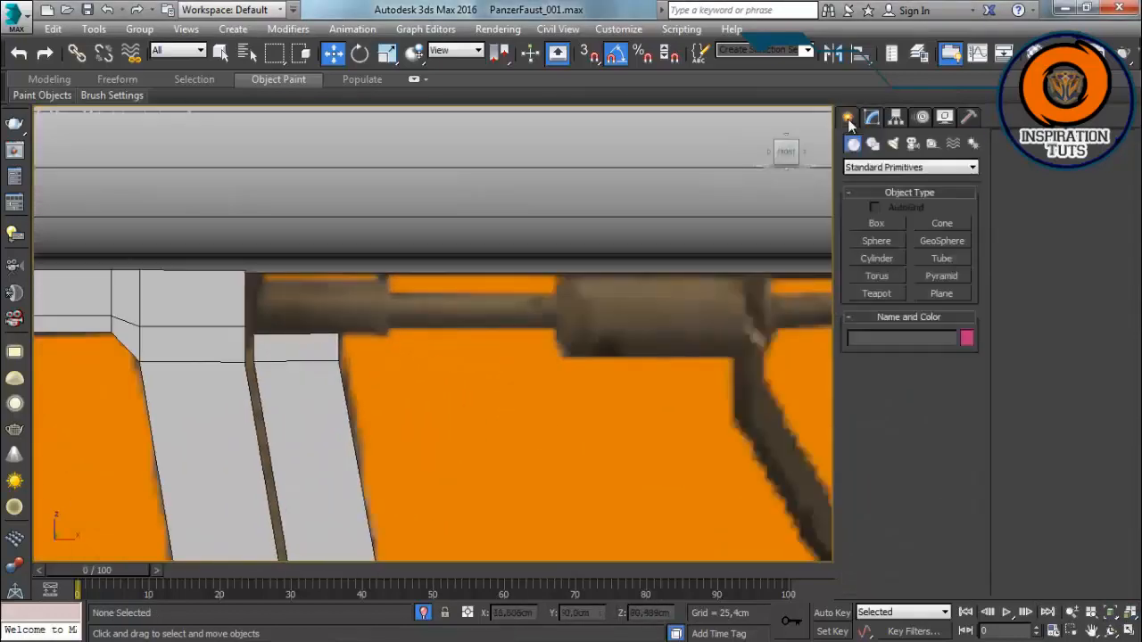
left_click(877, 259)
left_click(342, 291)
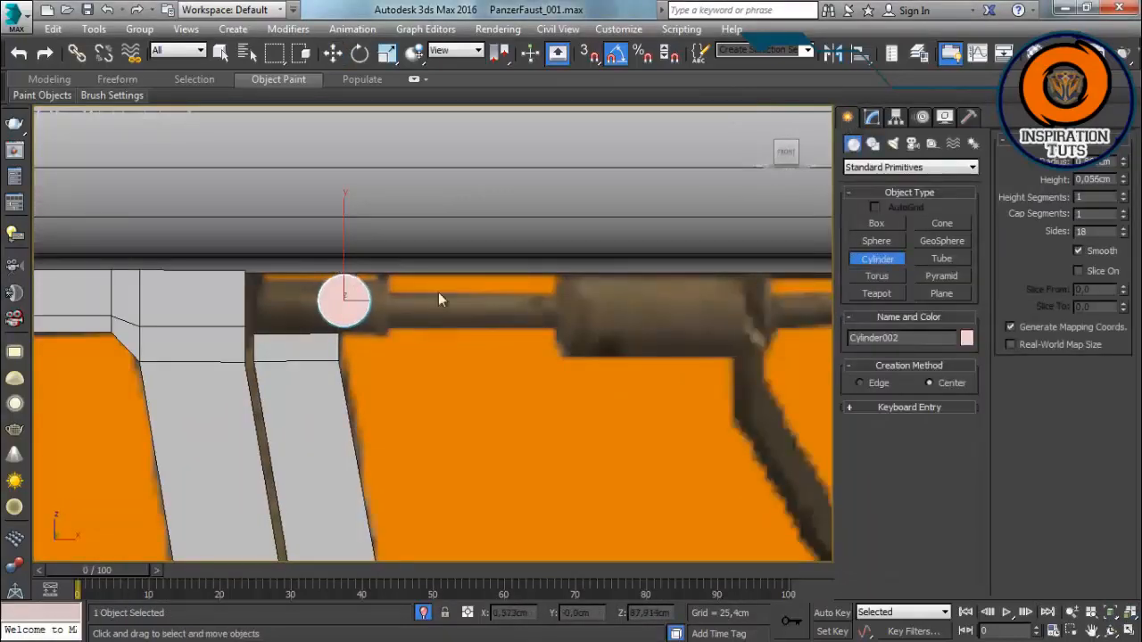
key("ctrl+z")
left_click_drag(339, 306, 342, 283)
scroll(378, 257, "down", 5)
key("ctrl+z")
scroll(378, 257, "up", 3)
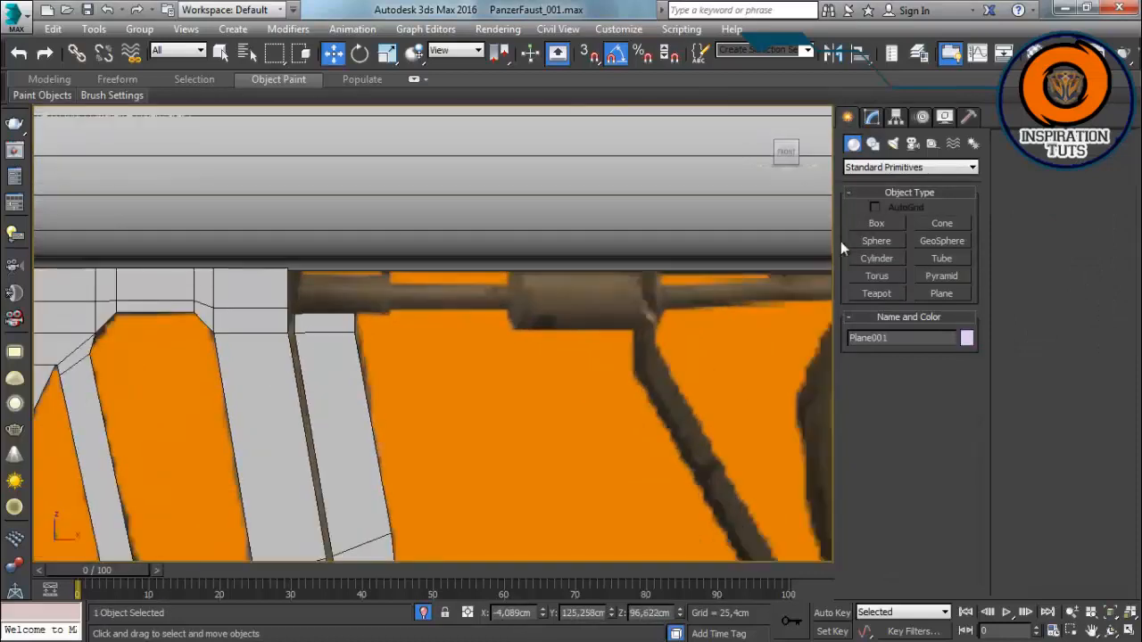
Step: Create a cylinder at the rod ahead of the grip, orient it along the rod, and convert it to an editable poly
left_click(878, 259)
left_click_drag(451, 279, 456, 242)
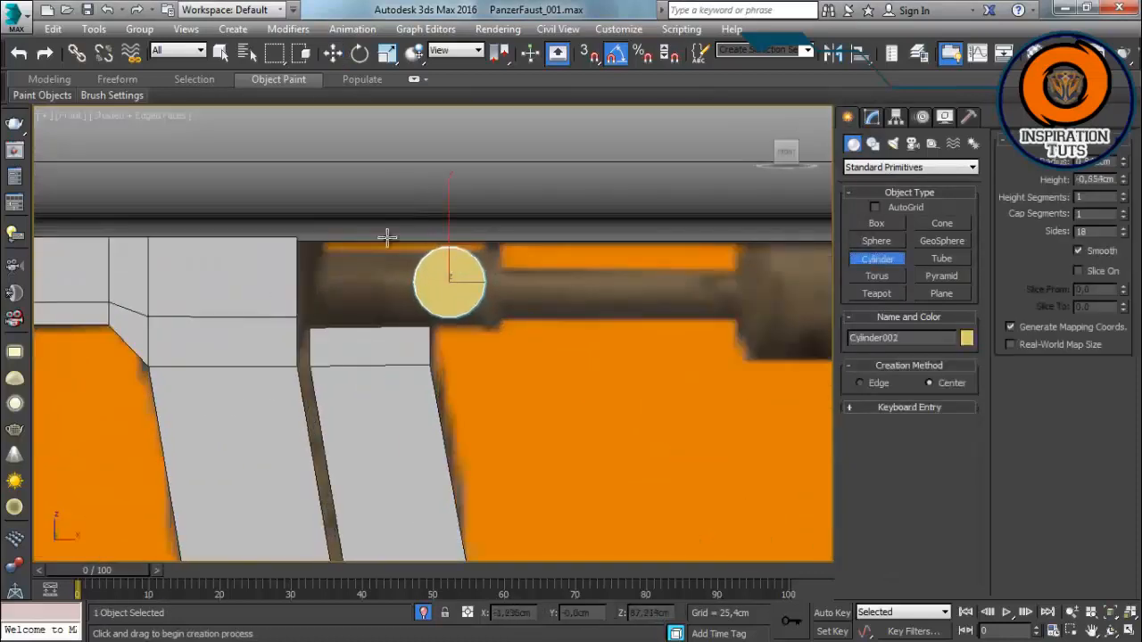
key("w")
middle_click_drag(472, 232, 467, 252)
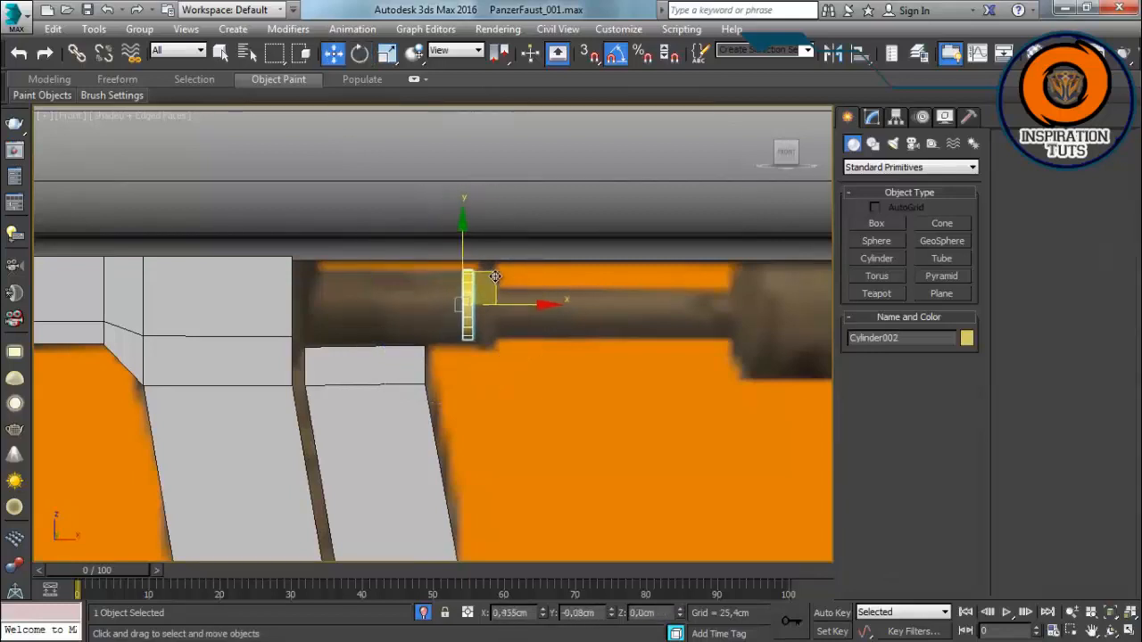
left_click(872, 117)
right_click(469, 312)
mouse_move(481, 478)
left_click(448, 487)
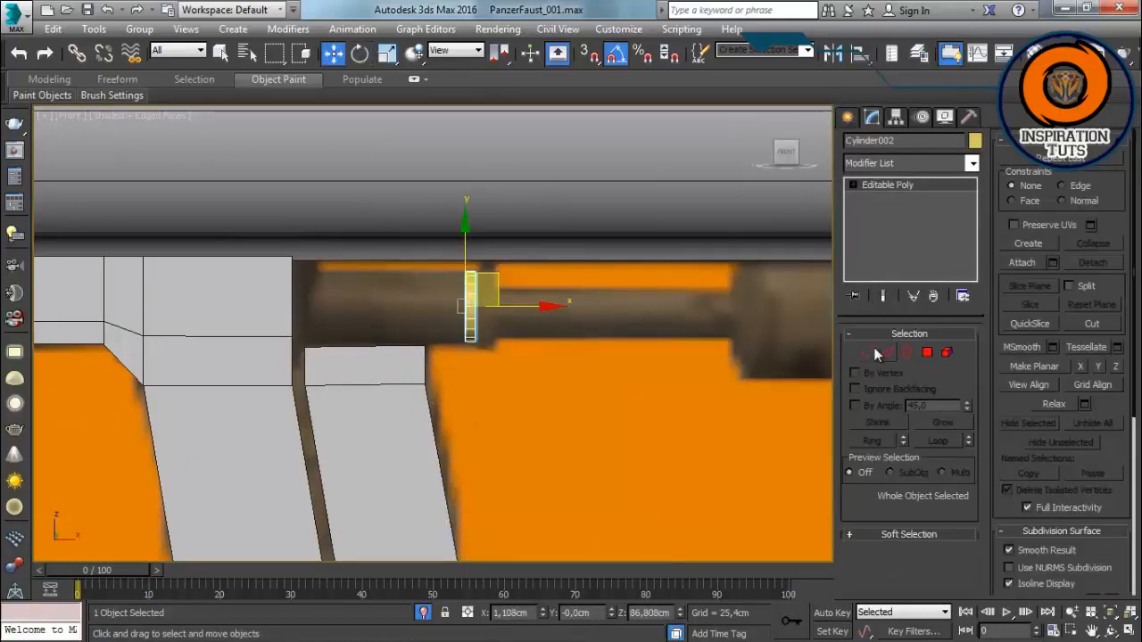
Step: Move the cylinder's end vertices along X so it spans the first thick rod segment beside the frame
left_click(869, 350)
left_click_drag(447, 259, 469, 349)
middle_click_drag(476, 373, 479, 391)
scroll(479, 391, "up", 3)
left_click_drag(551, 317, 250, 336)
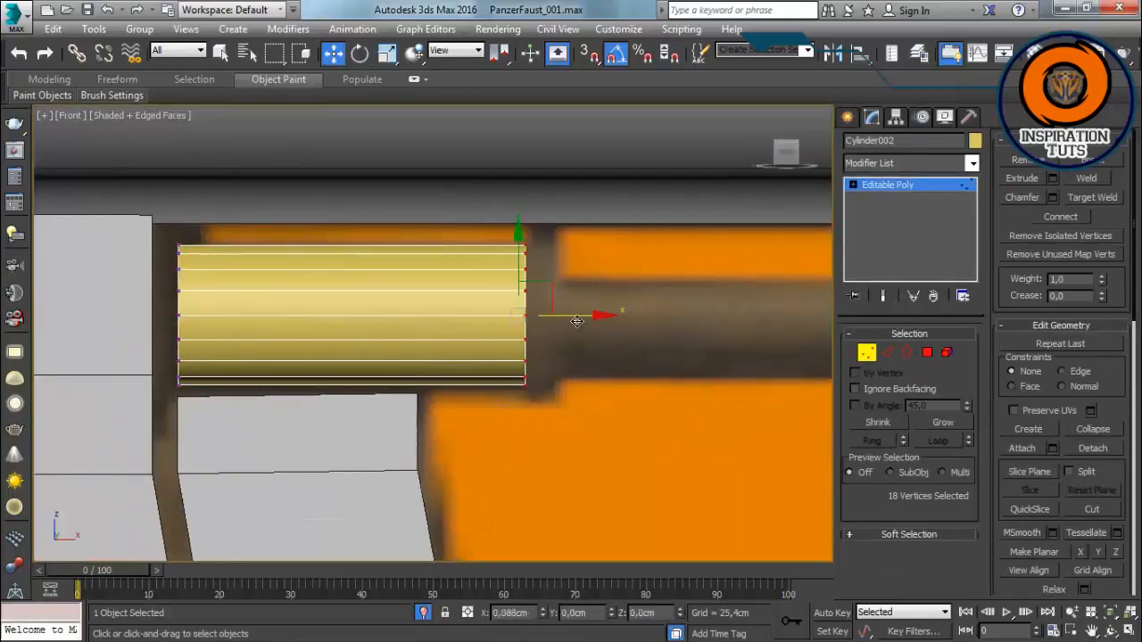
left_click(870, 353)
scroll(472, 264, "down", 4)
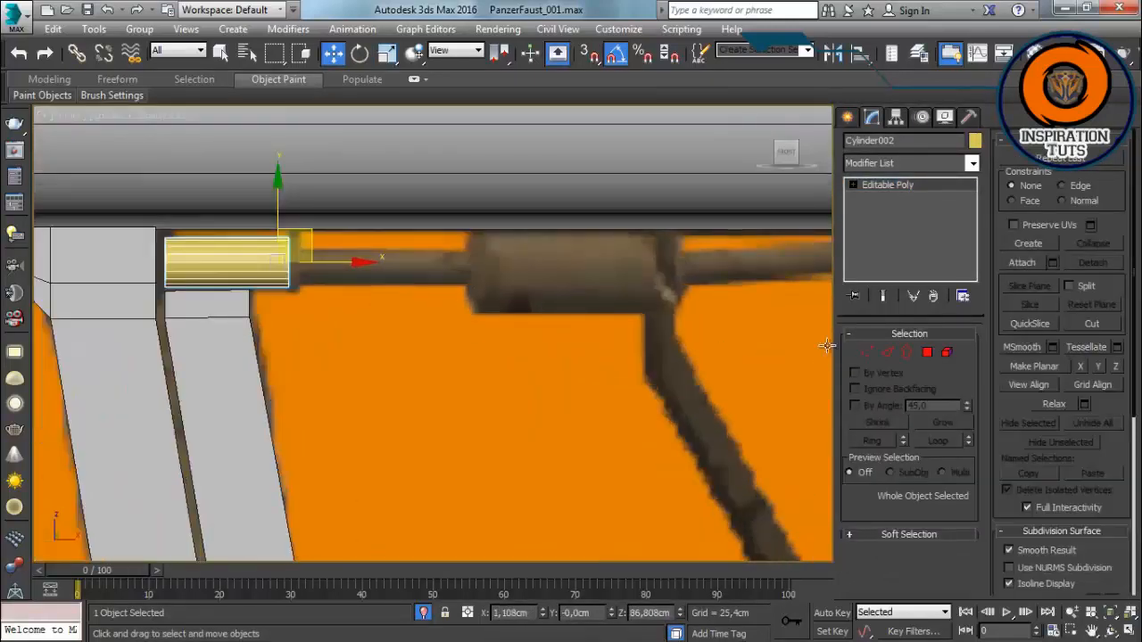
Step: Copy the cylinder about 10.6 cm along X onto the second thick rod segment and extend one end about 1.5 cm
left_click_drag(353, 261, 668, 273, "shift")
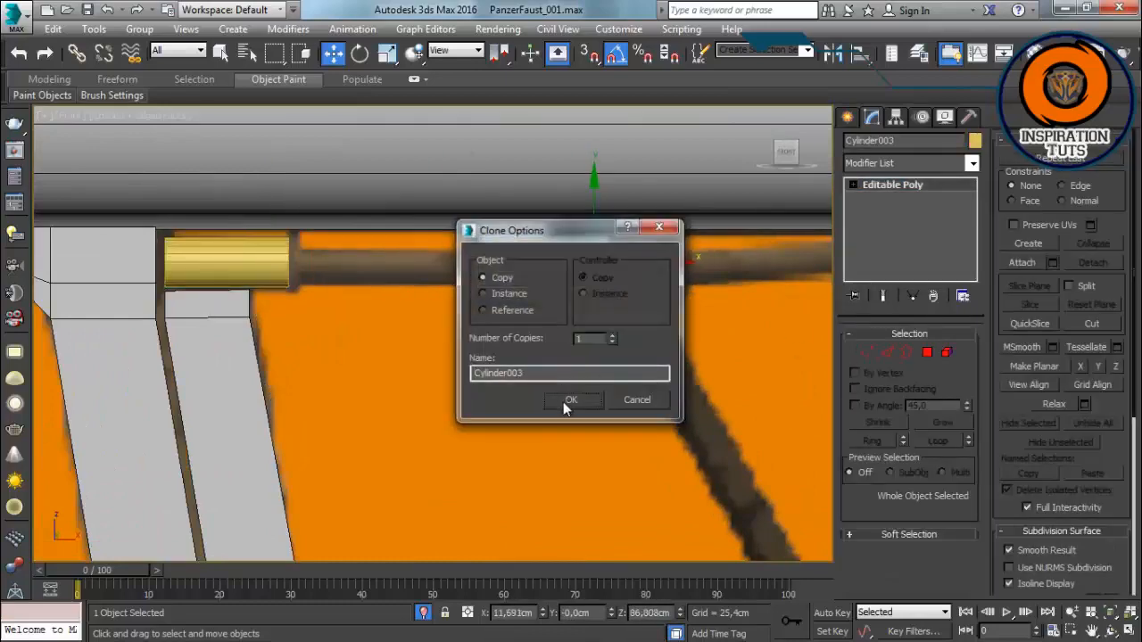
left_click(563, 402)
key("1")
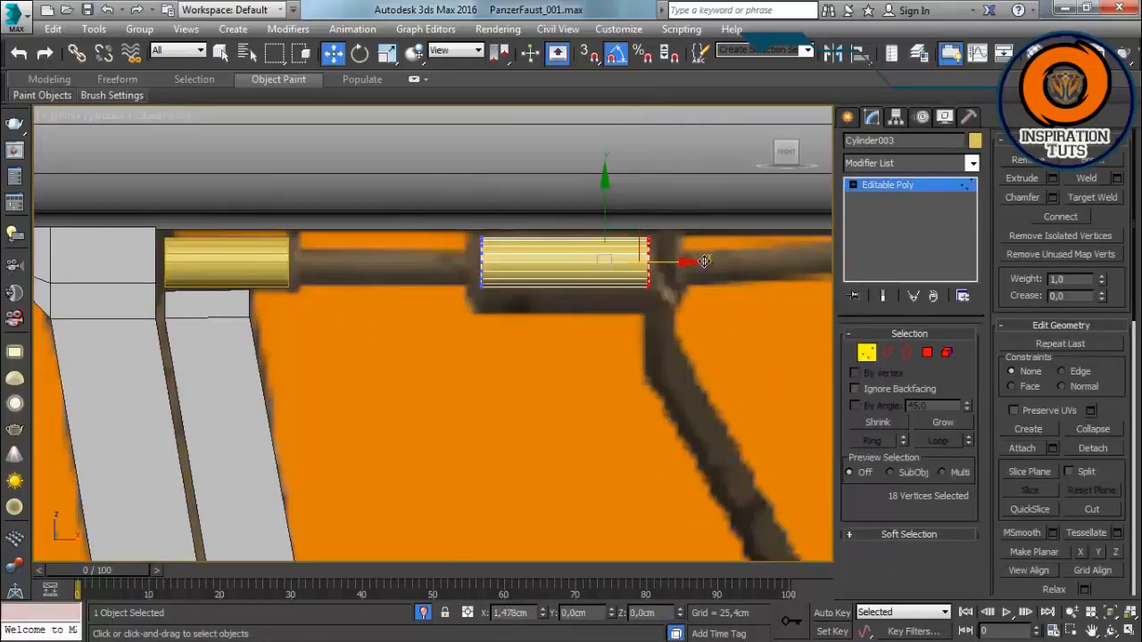
scroll(325, 300, "down", 3)
Step: Delete the cap polygons at both ends of the cylinder beside the frame
key("p")
key("4")
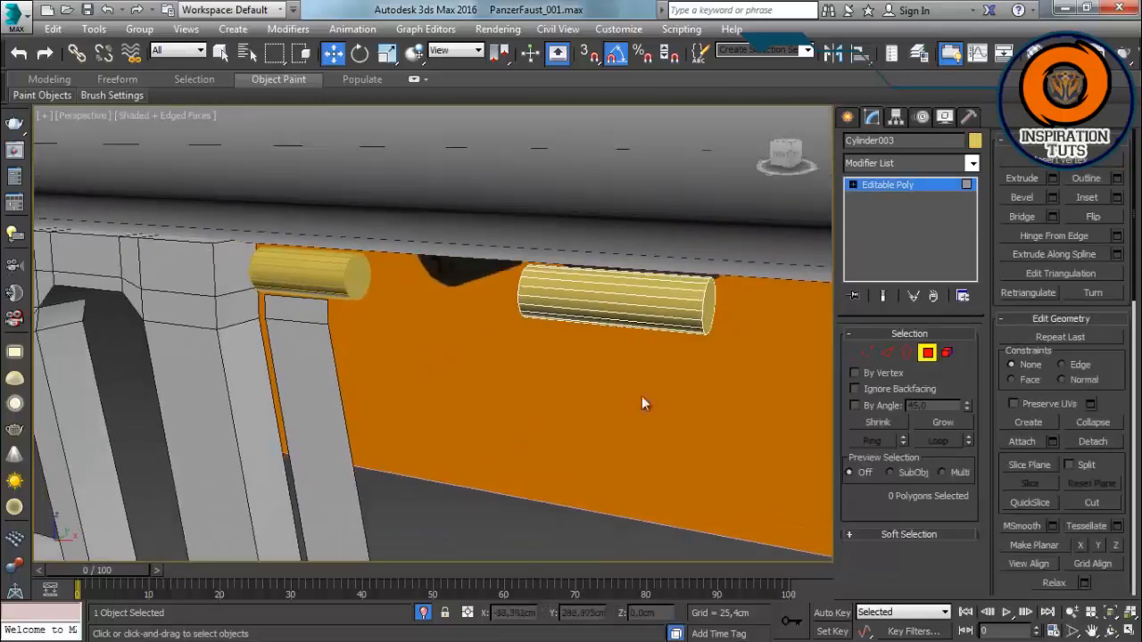
left_click(924, 358)
left_click(499, 375)
left_click(349, 276)
left_click(929, 356)
left_click(358, 274)
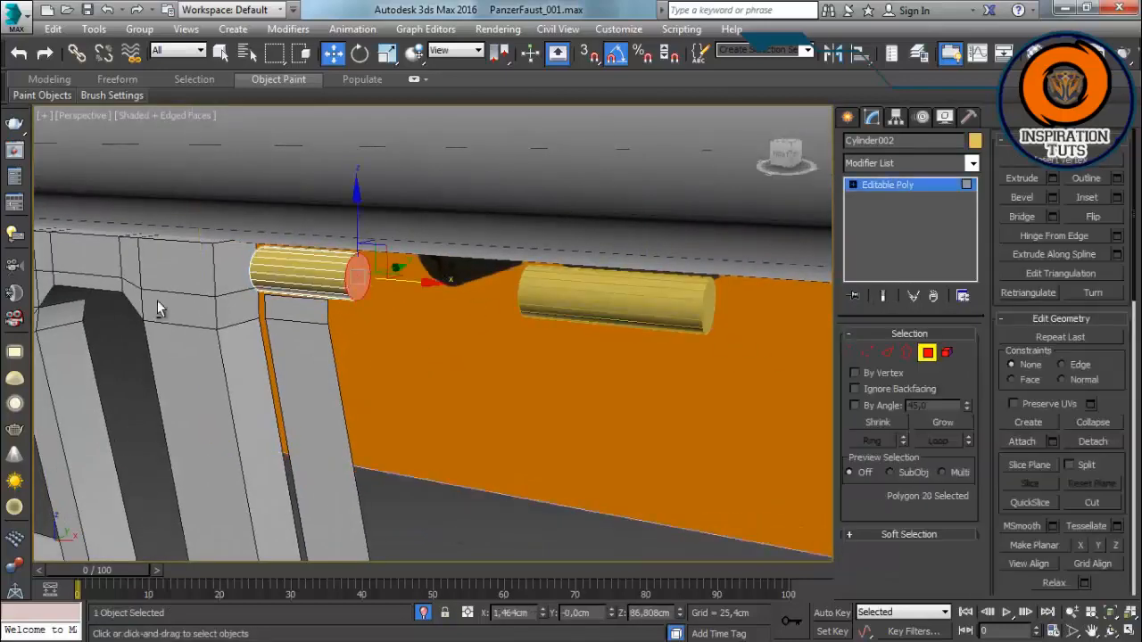
middle_click_drag(158, 303, 281, 298, "alt")
key("F3")
left_click(273, 280, "ctrl")
key("Delete")
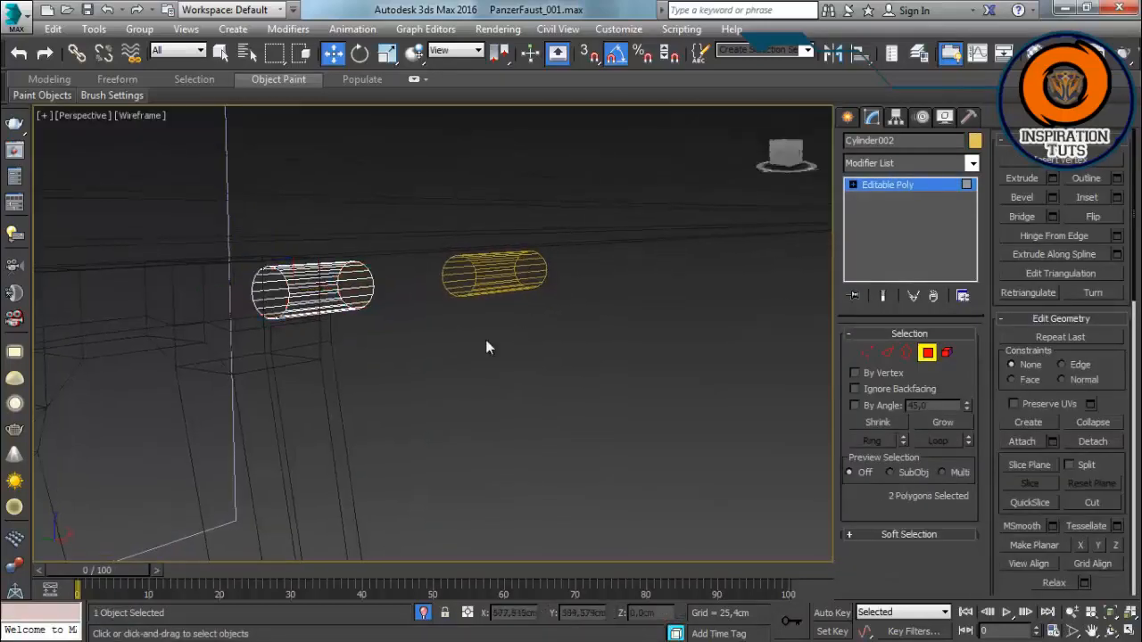
mouse_move(487, 346)
middle_mouse_down("alt")
mouse_move(419, 329)
mouse_move(359, 365)
mouse_move(396, 348)
middle_mouse_up("alt")
key("F3")
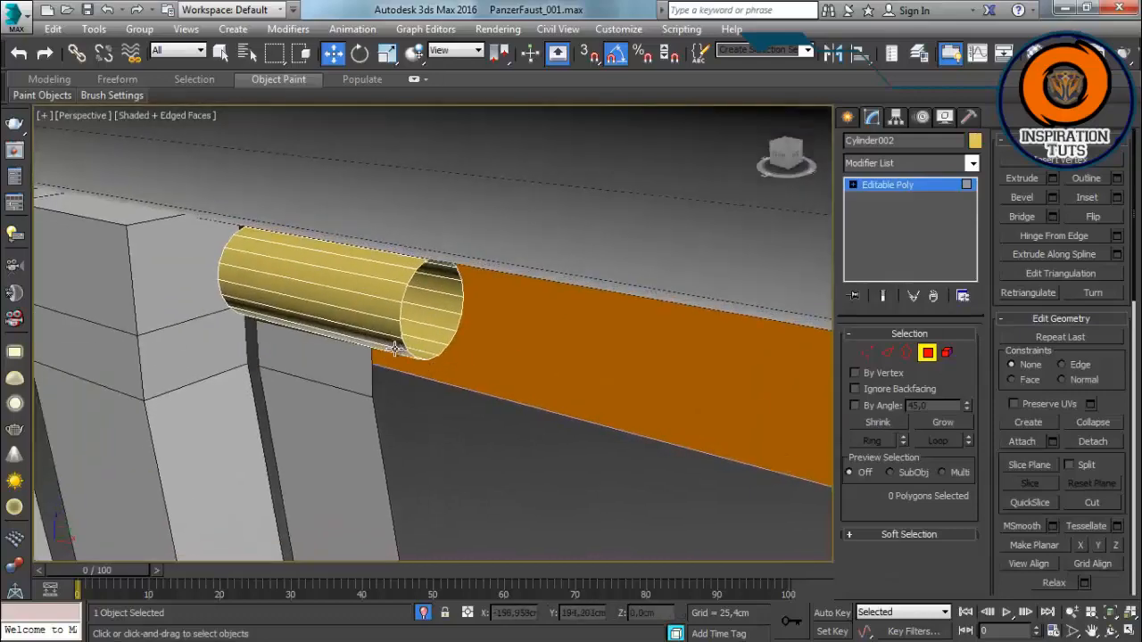
Step: Try extending the first cylinder's far border into a wider collar about 0.3 cm long
key("f")
scroll(309, 275, "down", 2)
scroll(309, 275, "up", 2)
key("3")
left_click(572, 284)
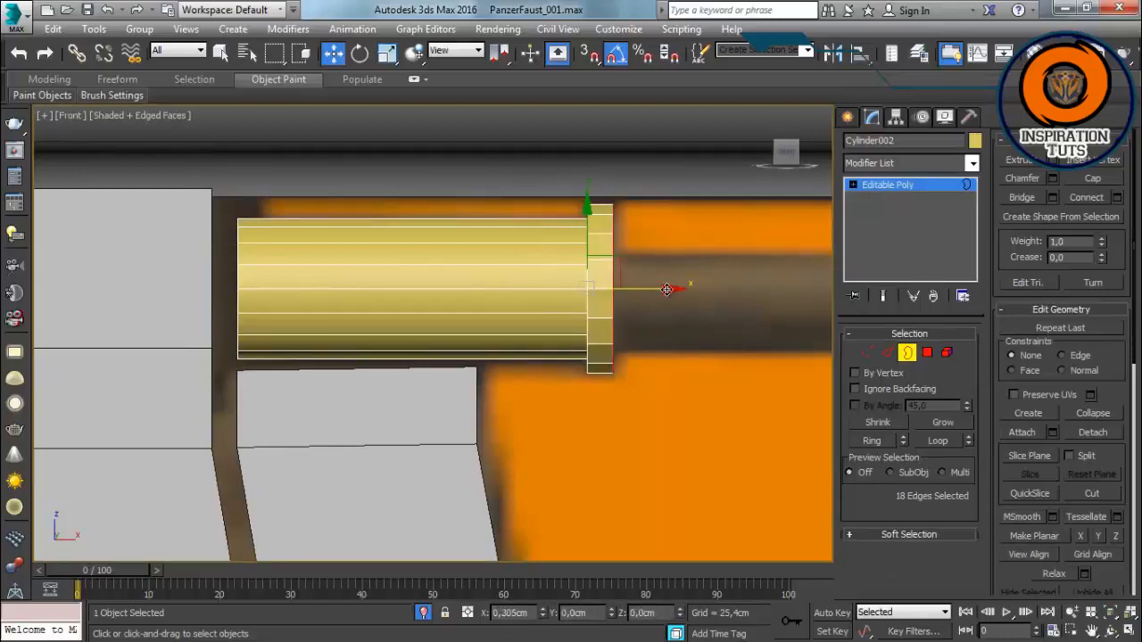
key("p")
mouse_move(624, 337)
middle_mouse_down("alt")
mouse_move(578, 309)
mouse_move(565, 380)
mouse_move(637, 357)
mouse_move(608, 352)
middle_mouse_up("alt")
key("f")
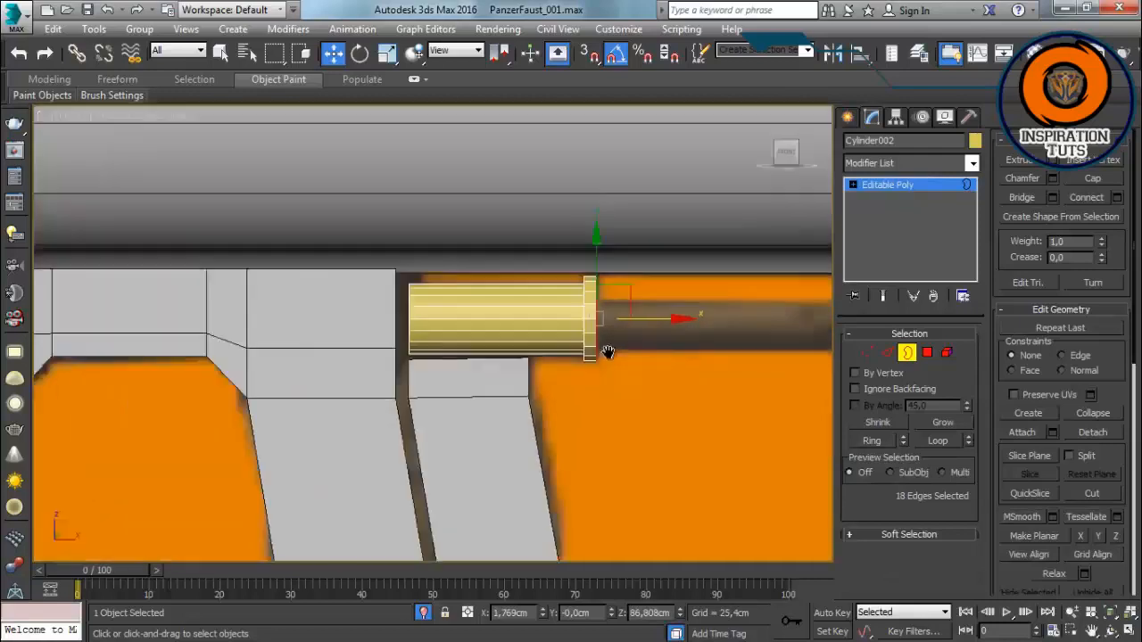
scroll(606, 350, "up", 2)
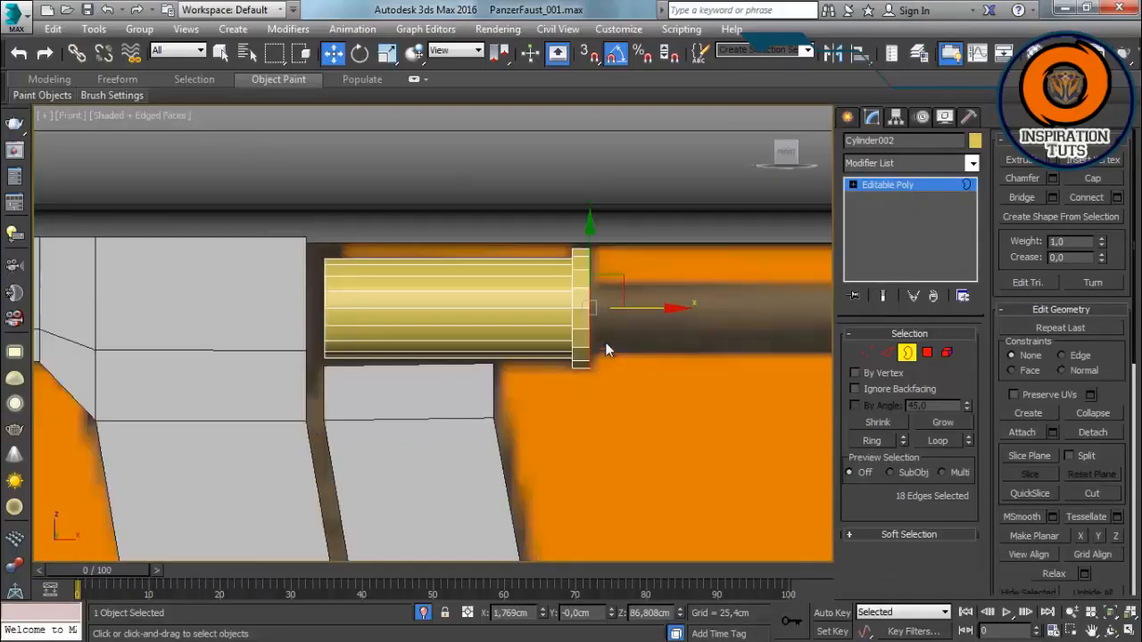
Step: Try scaling the first cylinder's body polygons behind the collar, and undo back to the plain open cylinder
left_click(928, 352, "ctrl")
key("r")
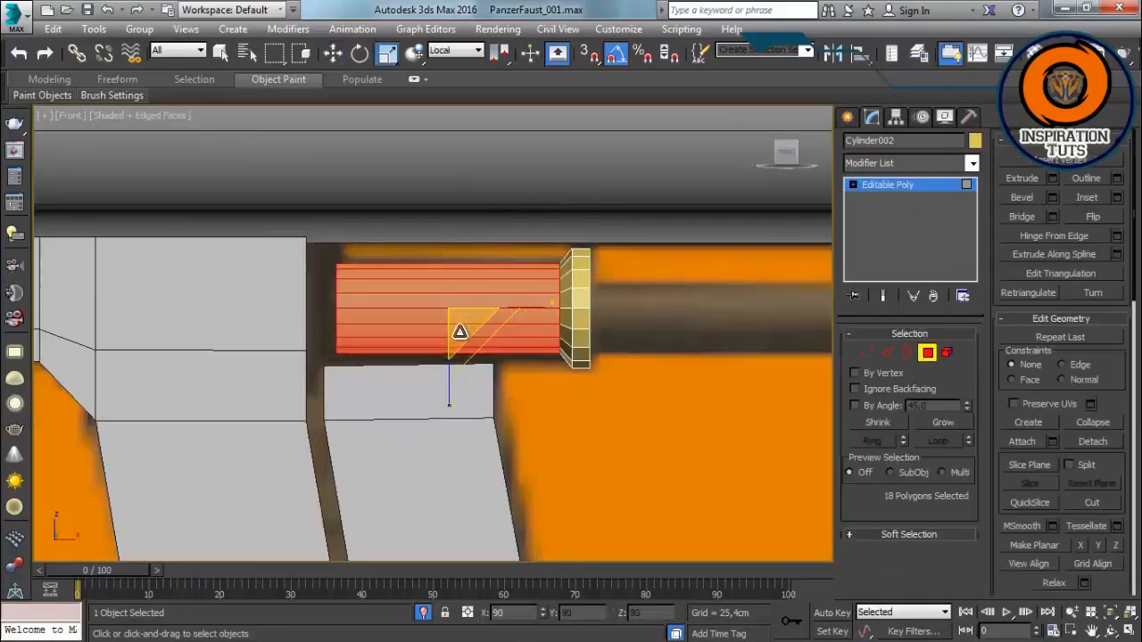
left_click_drag(460, 332, 476, 331)
middle_click_drag(535, 321, 595, 305, "alt")
key("f")
scroll(604, 315, "down", 5)
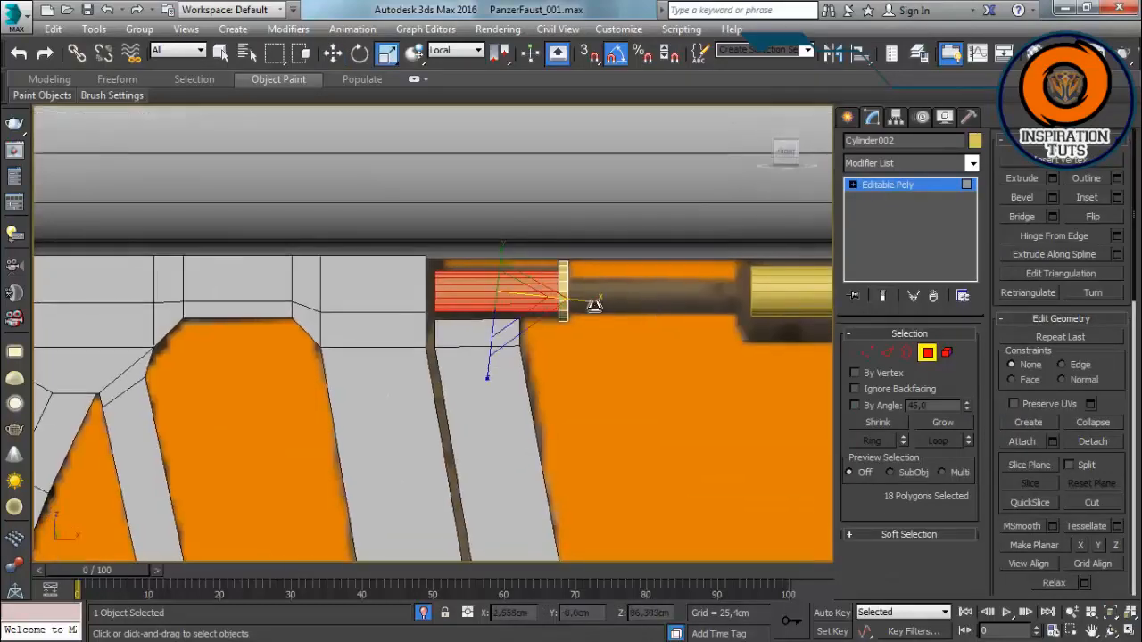
scroll(569, 305, "down", 4)
middle_click_drag(731, 309, 609, 288)
scroll(610, 289, "up", 2)
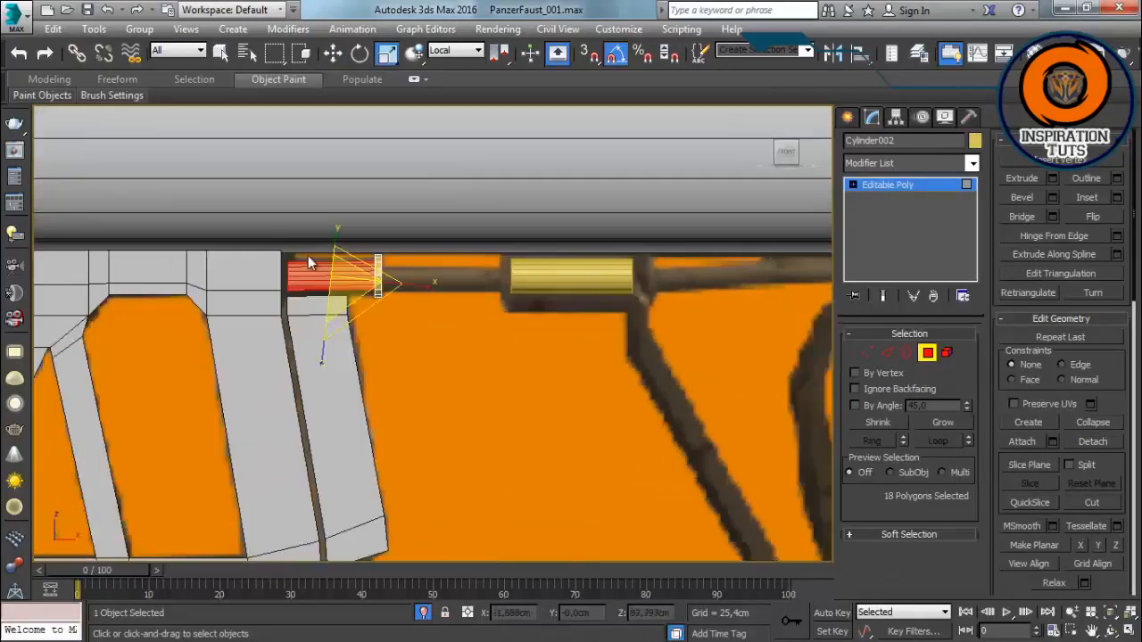
key("ctrl+z")
key("ctrl+z")
key("ctrl+z")
Step: Extend the first cylinder's far border outward and about 0.3 cm along X to form a raised collar
scroll(365, 284, "up", 4)
left_click(907, 352)
left_click(387, 291)
key("w")
scroll(457, 332, "up", 2)
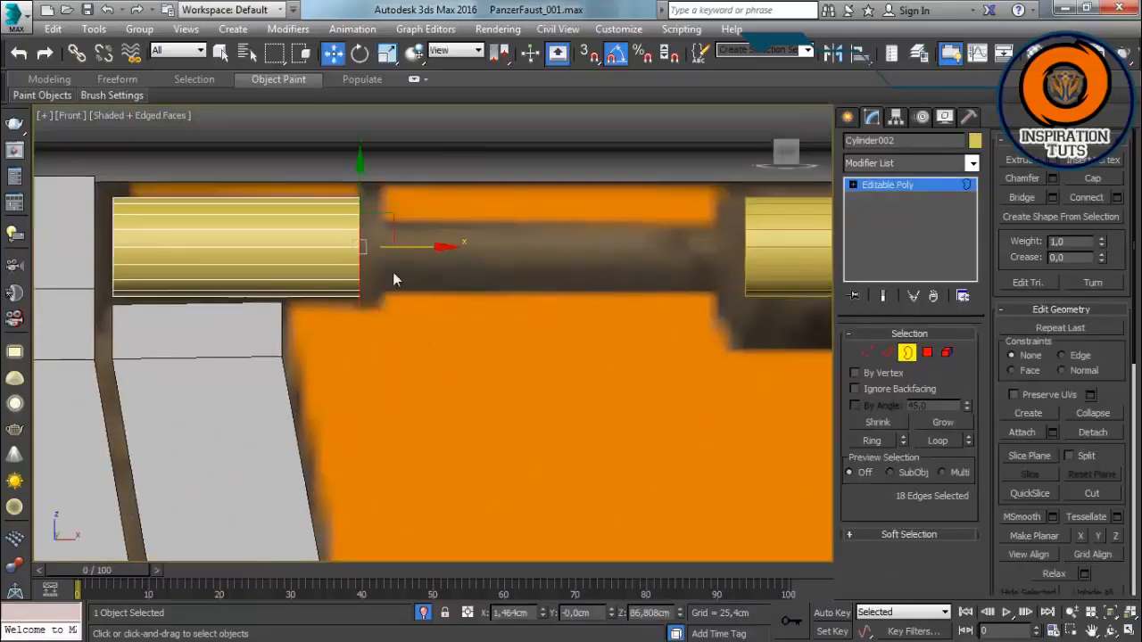
left_click_drag(432, 247, 432, 247, "shift")
key("p")
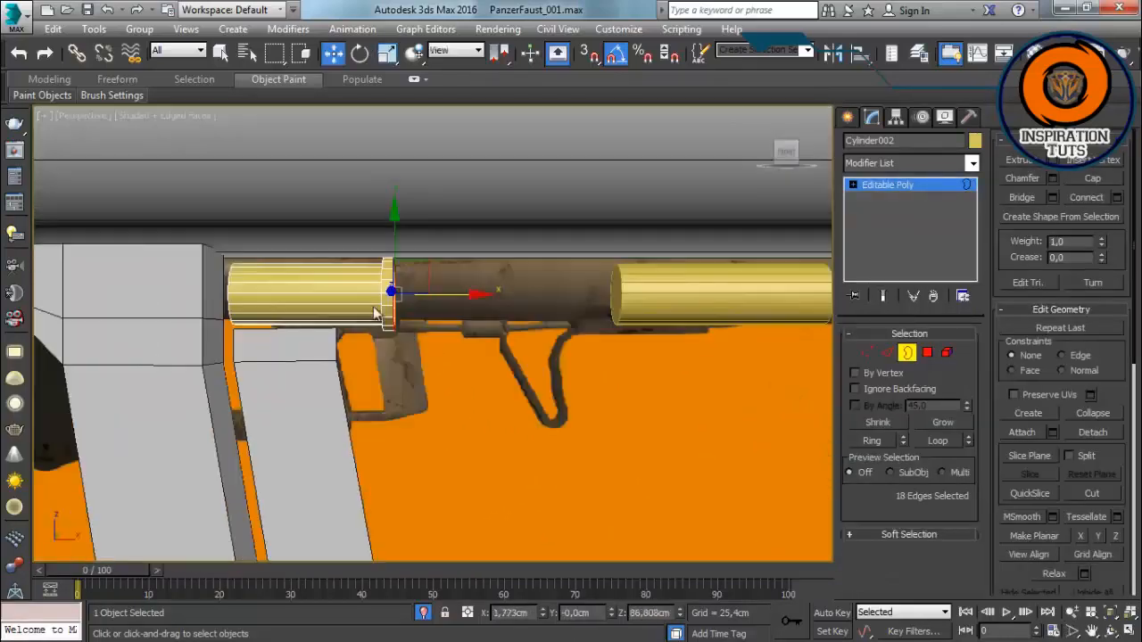
middle_click_drag(378, 312, 604, 361, "alt")
left_click(533, 393)
scroll(376, 334, "up", 3)
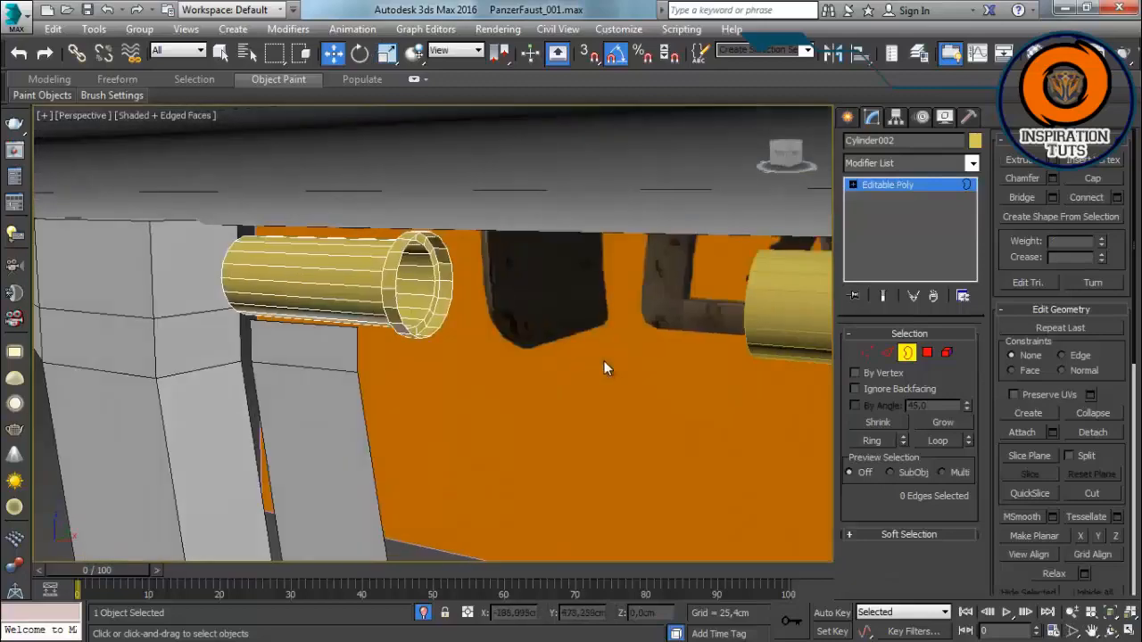
Step: Move the second cylinder down about 0.27 cm to align it with the reference's thick rod segment
key("f")
left_click(911, 353)
left_click(739, 306)
middle_click_drag(739, 306, 612, 366)
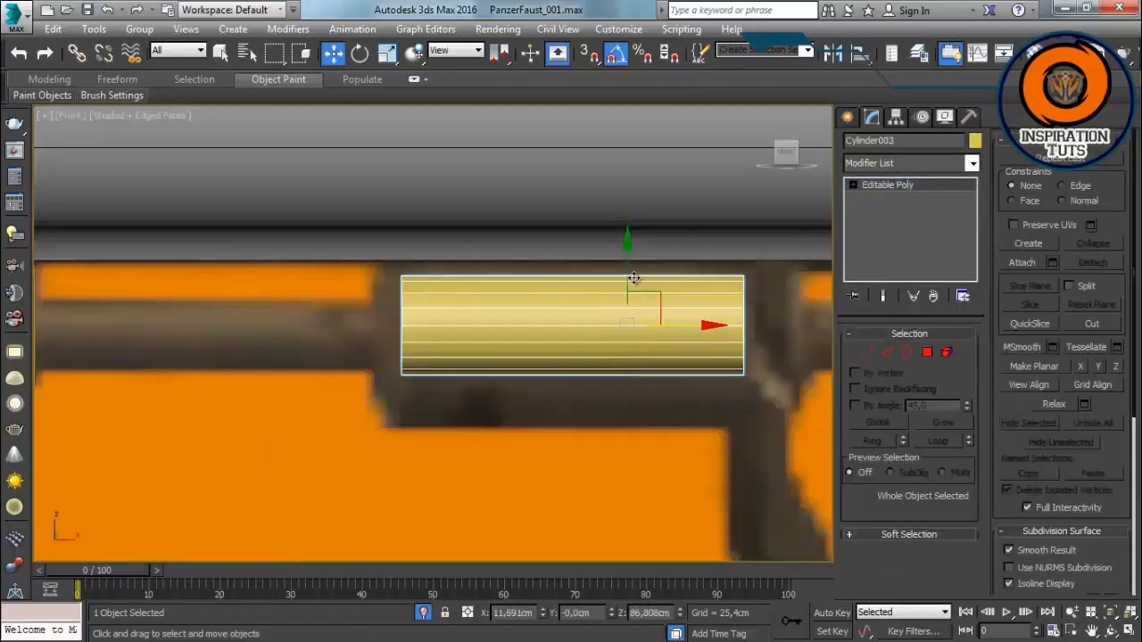
scroll(634, 323, "down", 3)
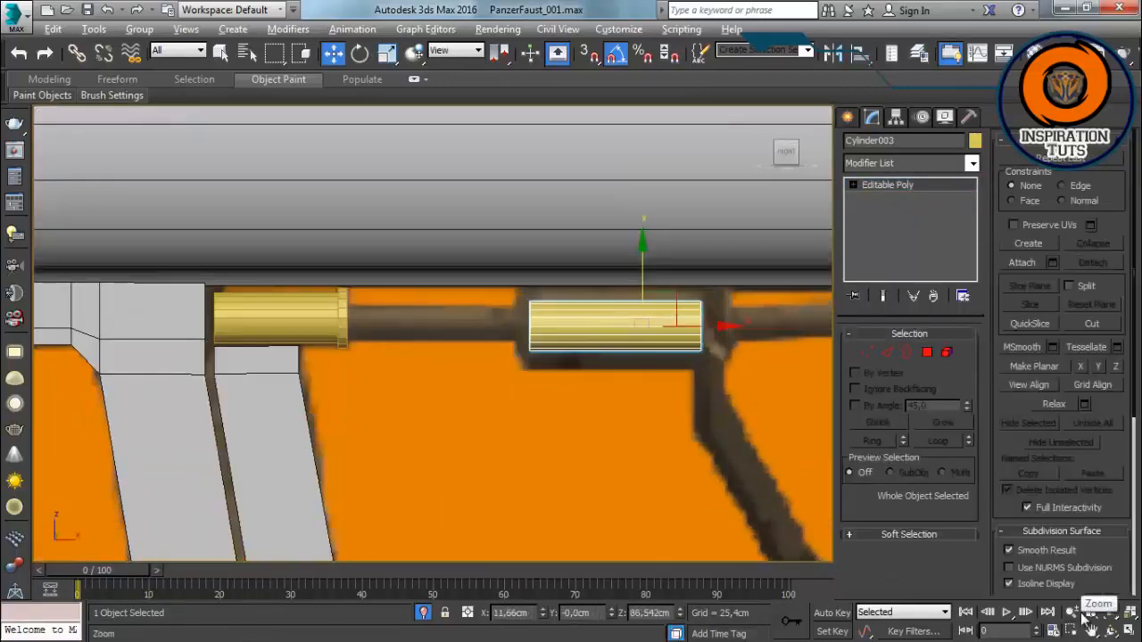
Step: Scale the second cylinder's cross-section to about 163% to match the thickness of the reference's rod segment
left_click(1130, 631)
scroll(752, 267, "up", 3)
middle_click_drag(752, 268, 726, 268)
scroll(724, 357, "up", 3)
mouse_move(725, 356)
middle_mouse_down()
mouse_move(617, 380)
mouse_move(671, 418)
middle_mouse_up()
key("p")
scroll(633, 193, "up", 3)
middle_click_drag(633, 192, 619, 288)
scroll(591, 199, "up", 6)
mouse_move(591, 198)
middle_mouse_down()
mouse_move(628, 212)
mouse_move(625, 314)
middle_mouse_up()
key("F3")
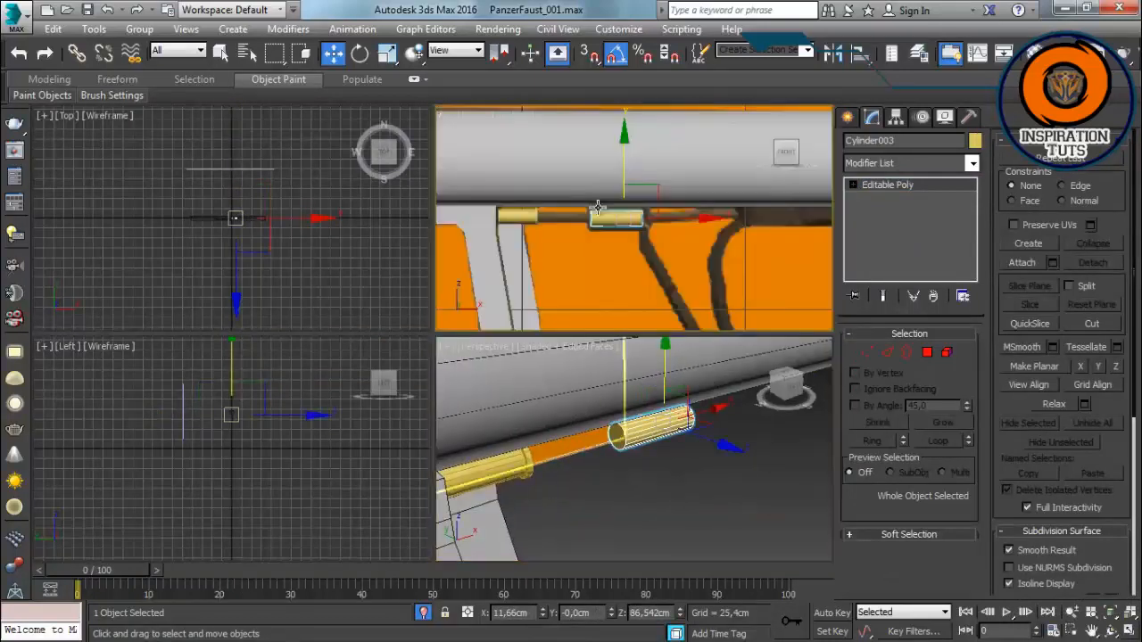
scroll(599, 208, "up", 4)
left_click(387, 54)
scroll(541, 425, "up", 5)
left_click_drag(778, 381, 780, 339)
scroll(670, 438, "down", 5)
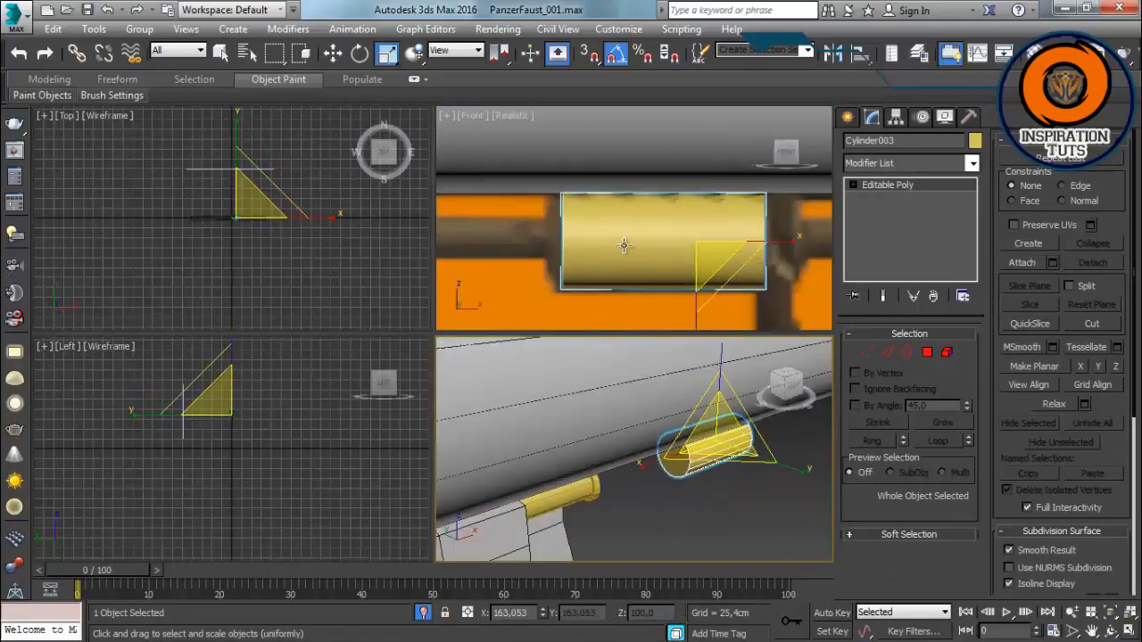
key("f")
key("alt+w")
scroll(482, 409, "down", 5)
key("w")
scroll(497, 411, "up", 2)
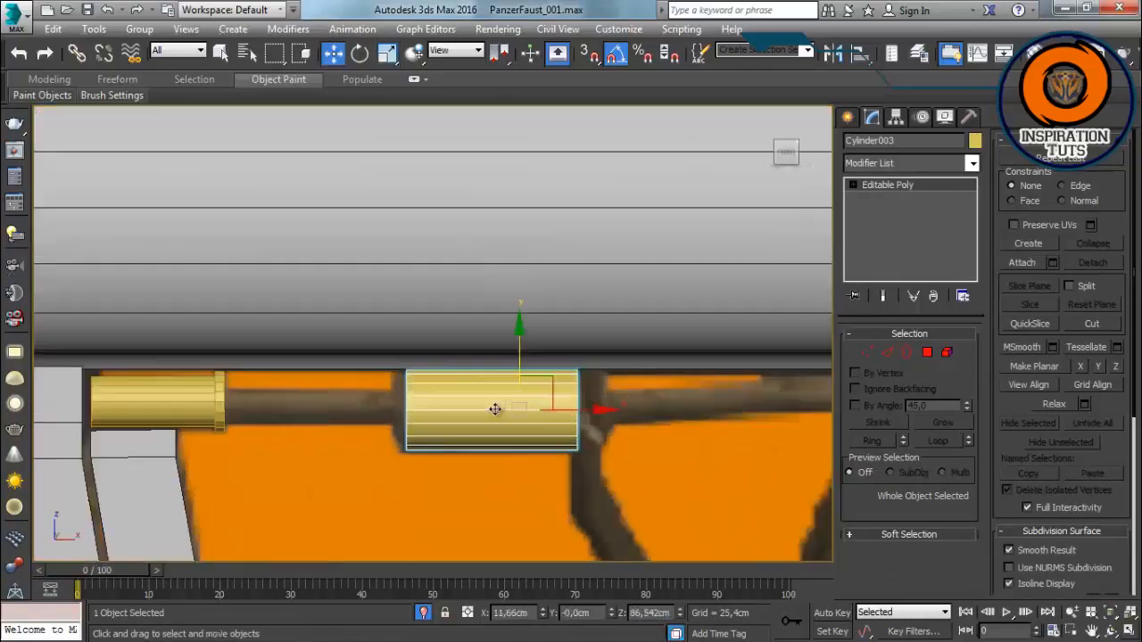
key("1")
left_click_drag(380, 344, 450, 476)
scroll(501, 465, "up", 2)
middle_click_drag(601, 375, 490, 400)
Step: Inset the second cylinder's far cap by 0.3 cm and delete the inner polygon
key("p")
scroll(491, 400, "up", 3)
left_click(930, 354)
left_click(579, 412)
left_click(1117, 197)
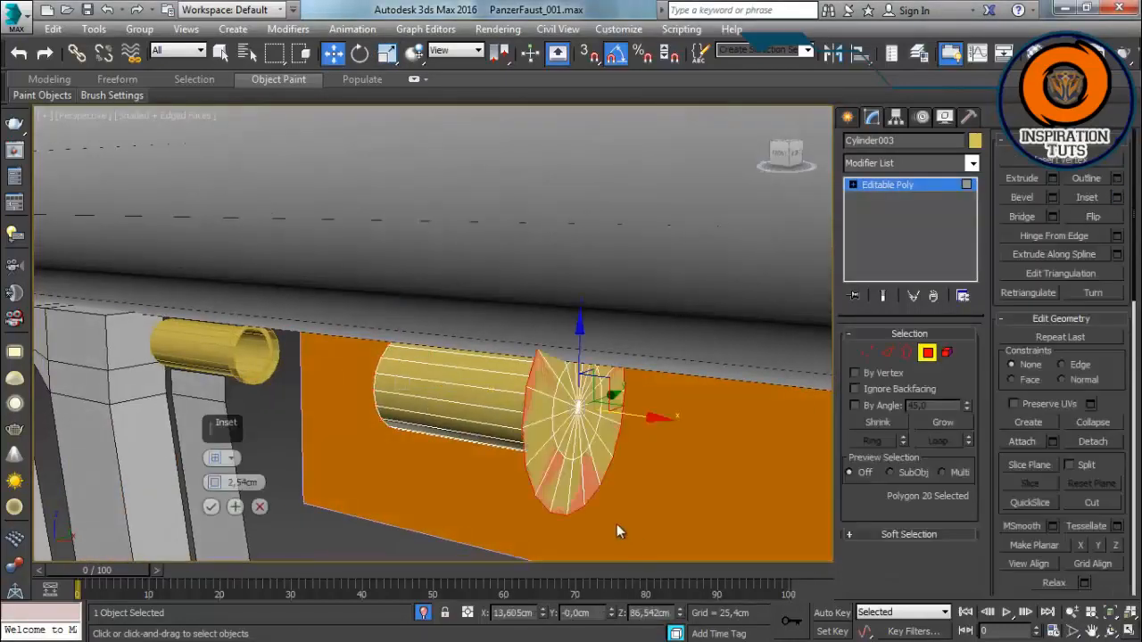
middle_click_drag(617, 524, 571, 522, "alt")
right_click(214, 483)
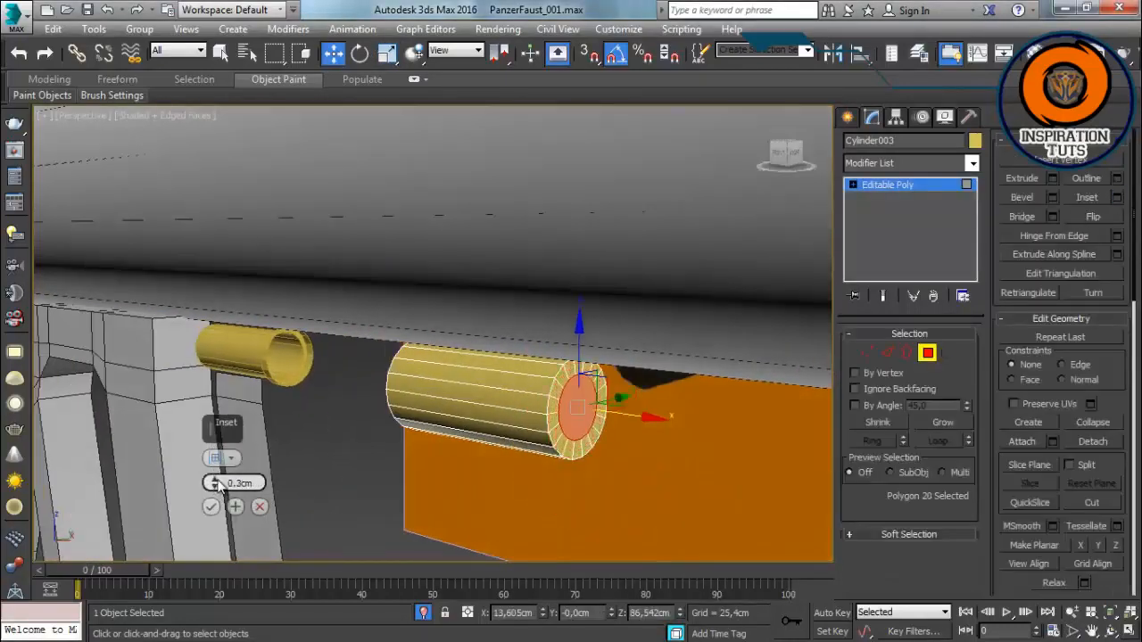
left_click(211, 506)
middle_click_drag(457, 427, 445, 431, "alt")
left_click(670, 426)
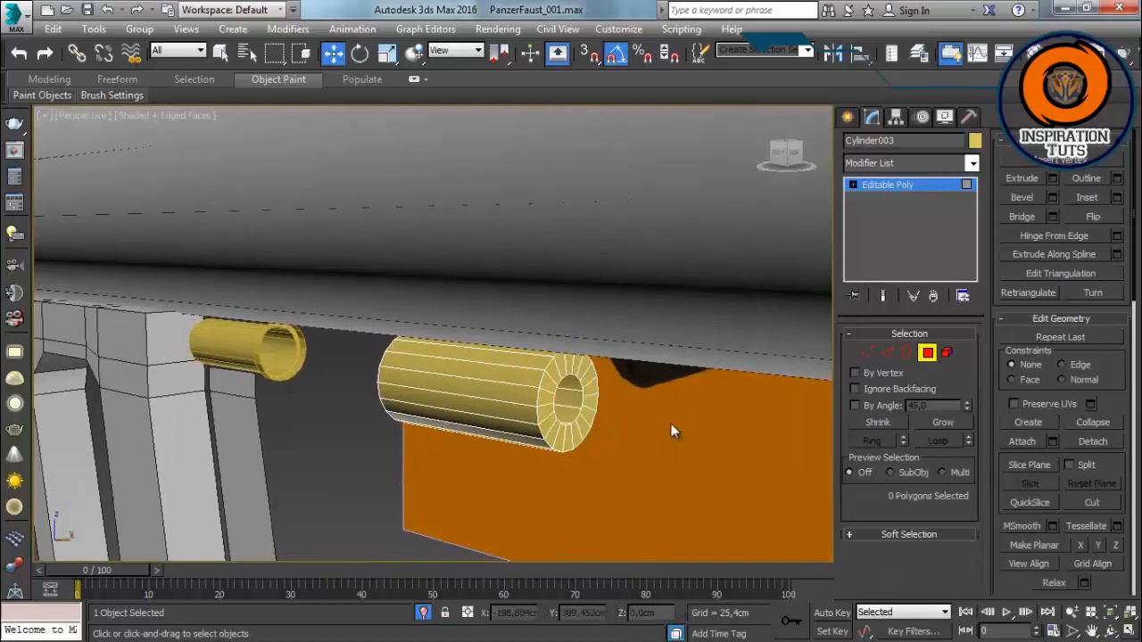
Step: Extend the second cylinder's inner border about 2 cm along X to form a thinner rod section
left_click(907, 354)
key("f")
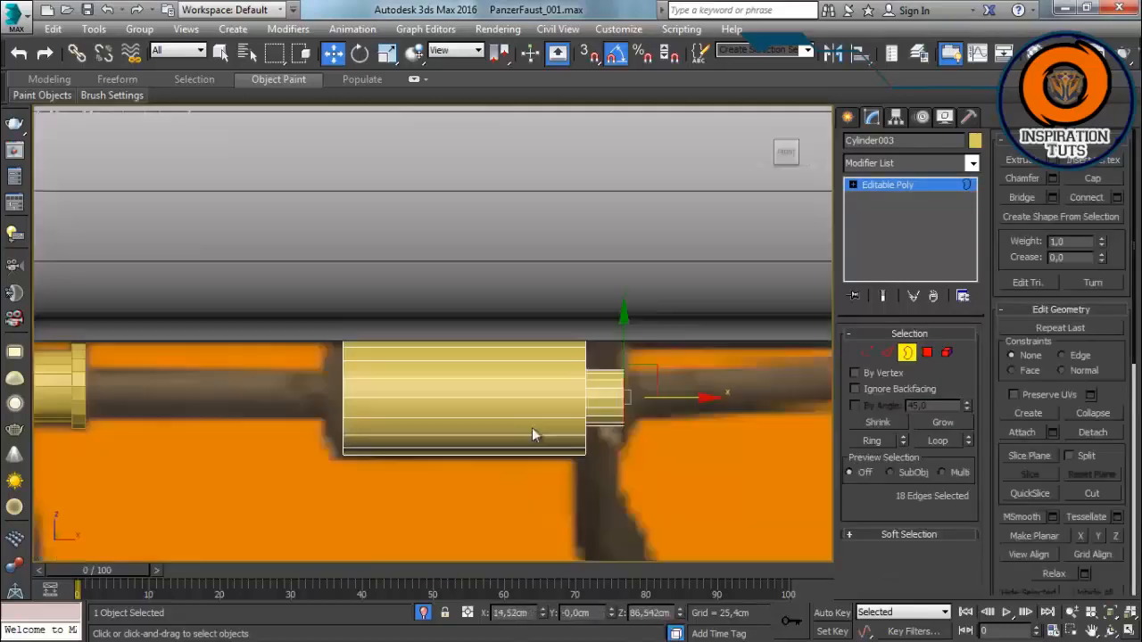
scroll(531, 427, "up", 2)
middle_click_drag(562, 406, 351, 378)
left_click_drag(510, 358, 681, 331)
scroll(681, 331, "down", 3)
middle_click_drag(683, 359, 430, 389)
scroll(407, 380, "up", 2)
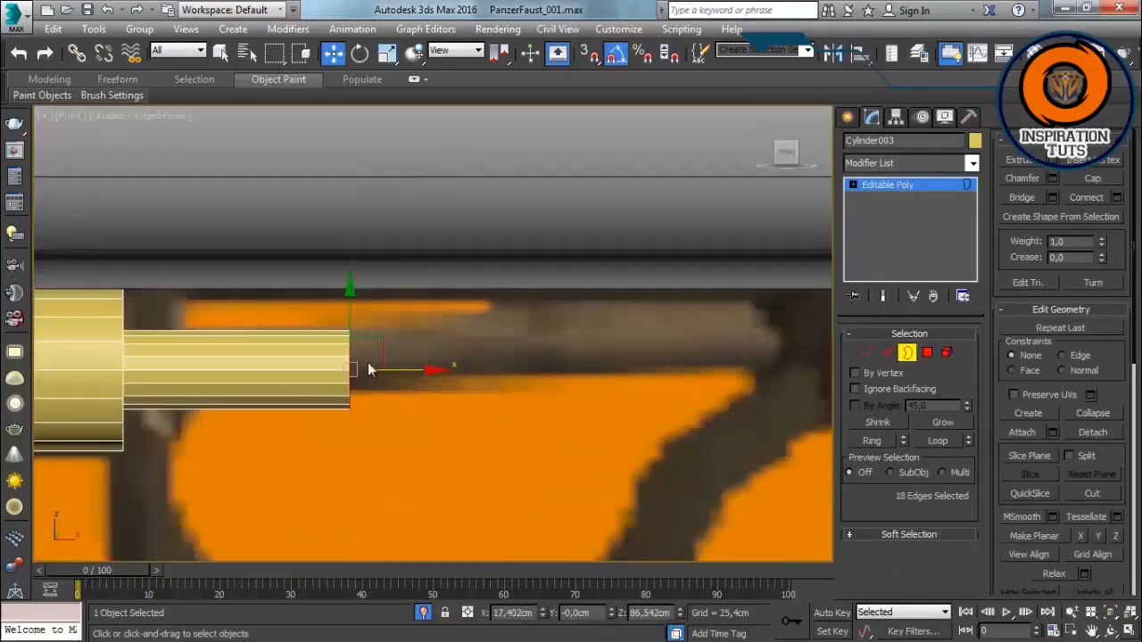
left_click_drag(208, 364, 205, 366)
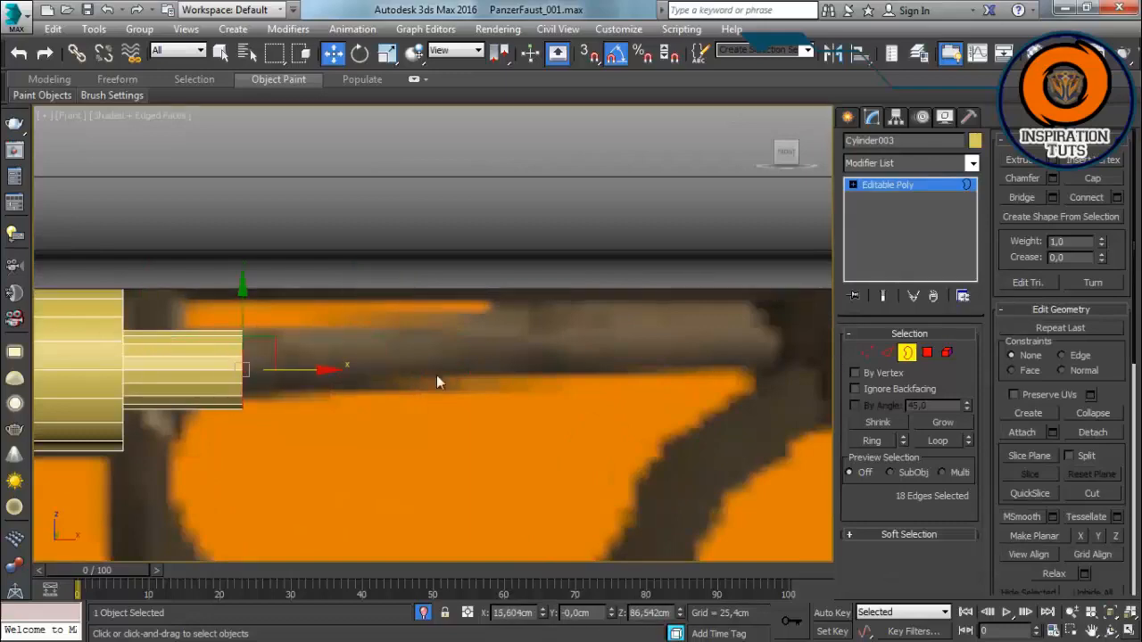
scroll(424, 379, "down", 2)
Step: Scale the thin rod section's side polygons slightly narrower using the View coordinate system, and select its open end border
key("p")
left_click(946, 353)
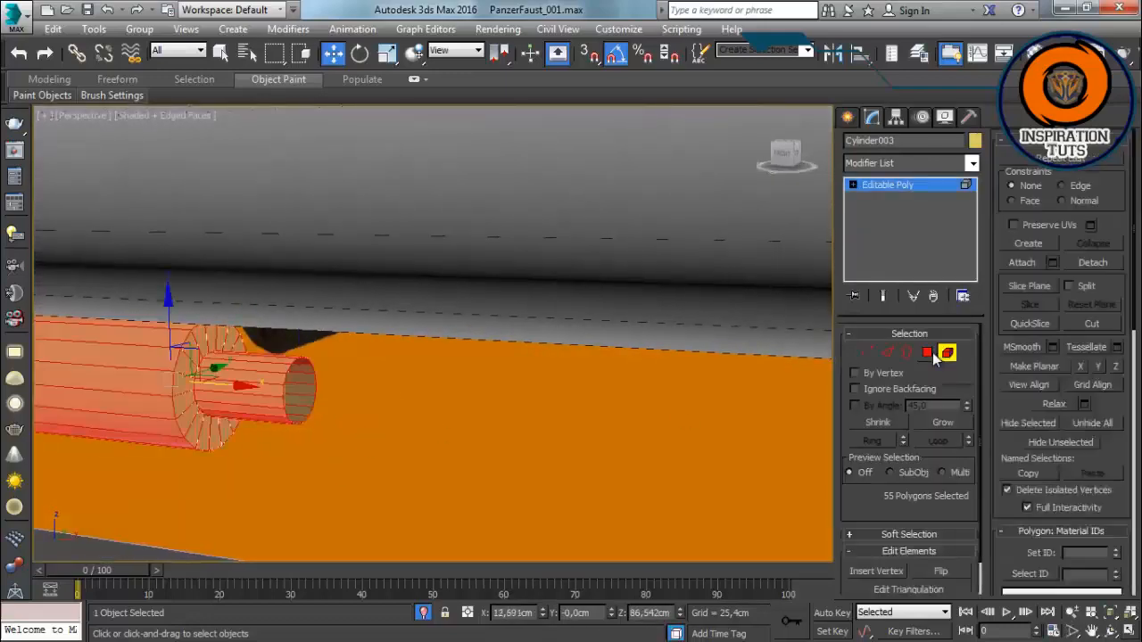
left_click(930, 353)
middle_click_drag(263, 469, 257, 364, "alt")
key("r")
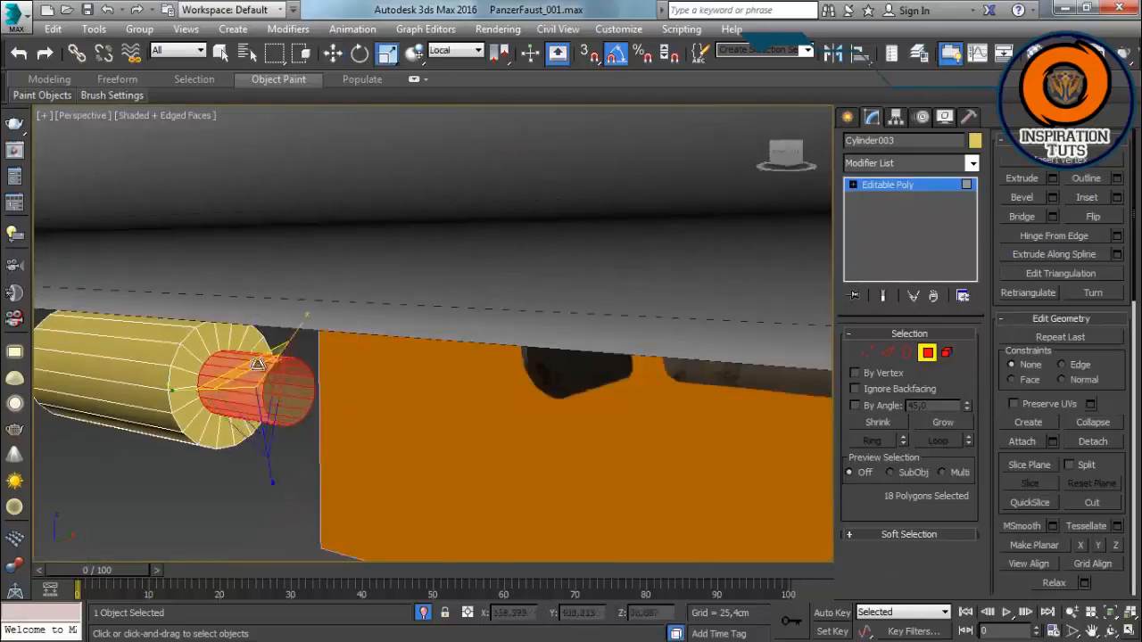
left_click(449, 65)
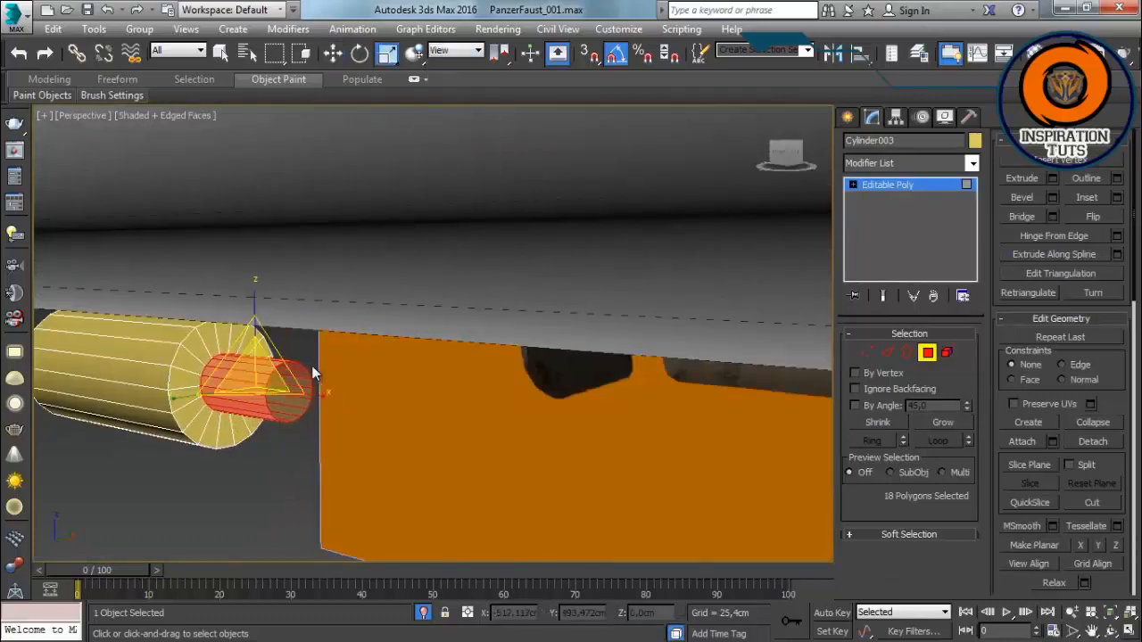
key("f")
key("3")
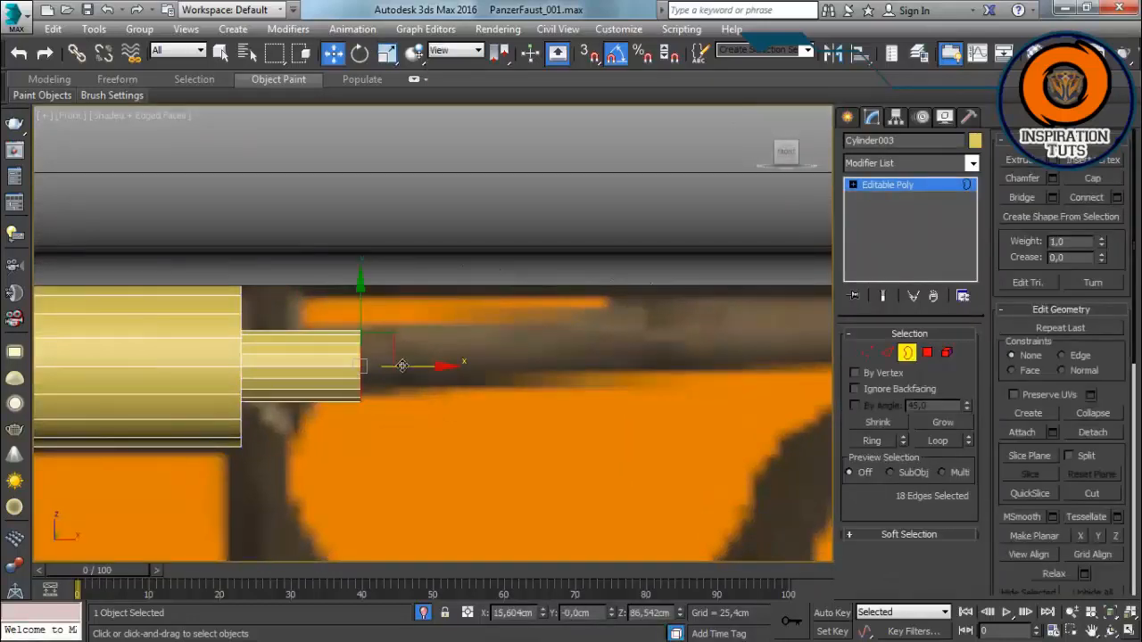
Step: Extend the thin rod's open end border about 4.3 cm along X and raise it to form an upward-sloping section
left_click_drag(405, 366, 708, 366, "shift")
middle_click_drag(676, 390, 477, 392)
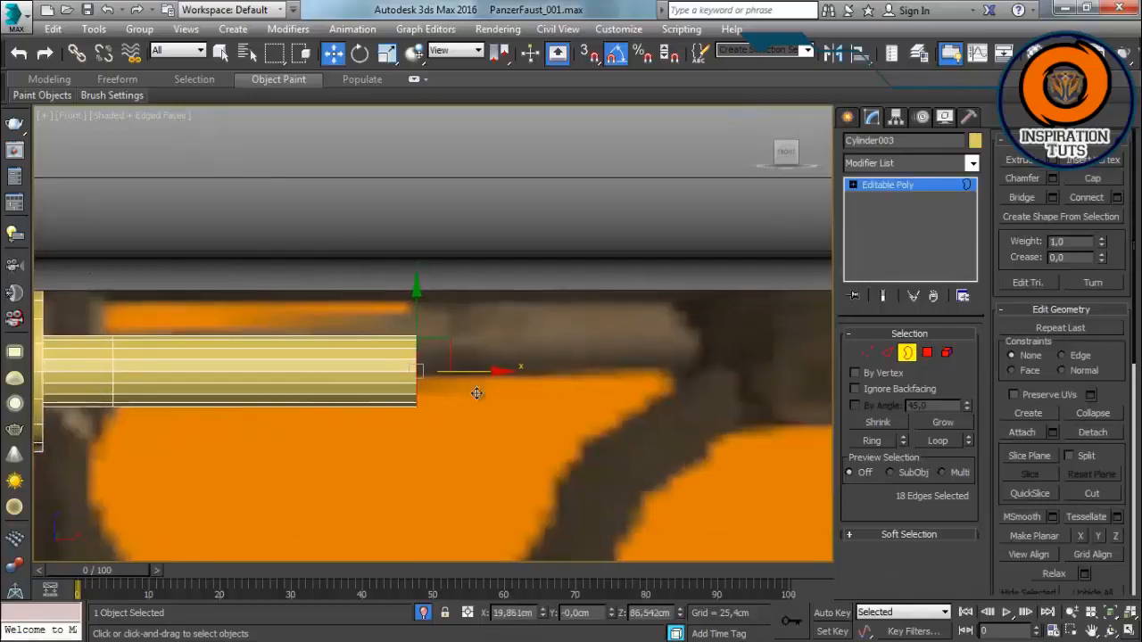
left_click_drag(415, 316, 416, 288)
scroll(433, 393, "up", 2)
middle_click_drag(434, 397, 530, 399)
left_click(692, 367)
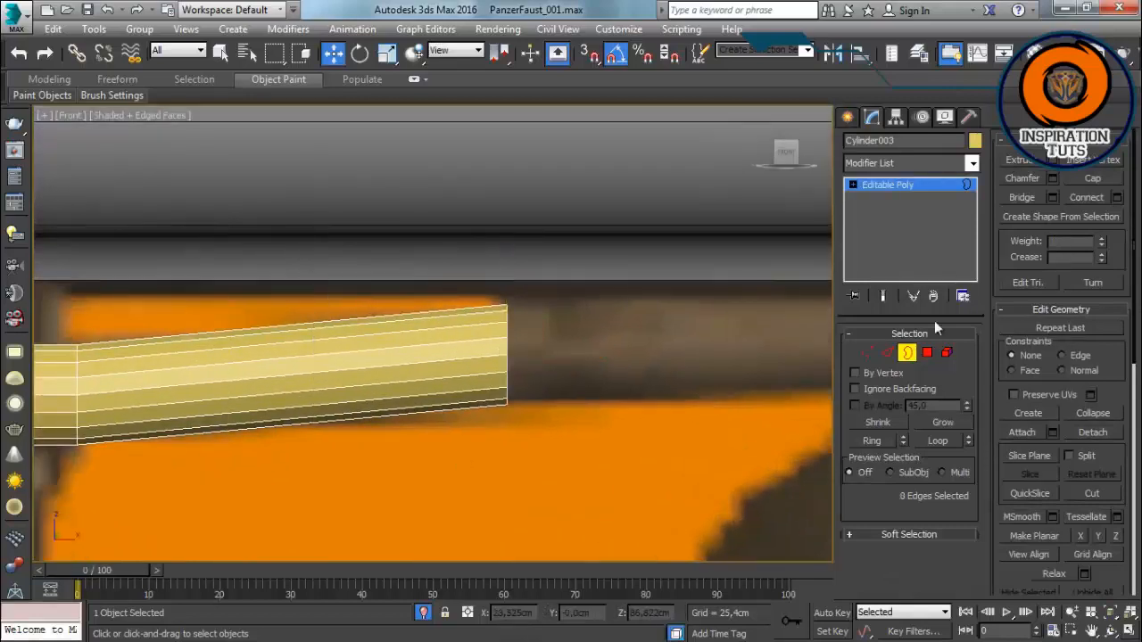
Step: Add two edge loops across the sloping rod section and raise the vertices of the loop nearer the open end slightly to curve the bend
left_click(884, 354)
left_click_drag(375, 277, 334, 469)
left_click(1117, 237)
left_click(211, 531)
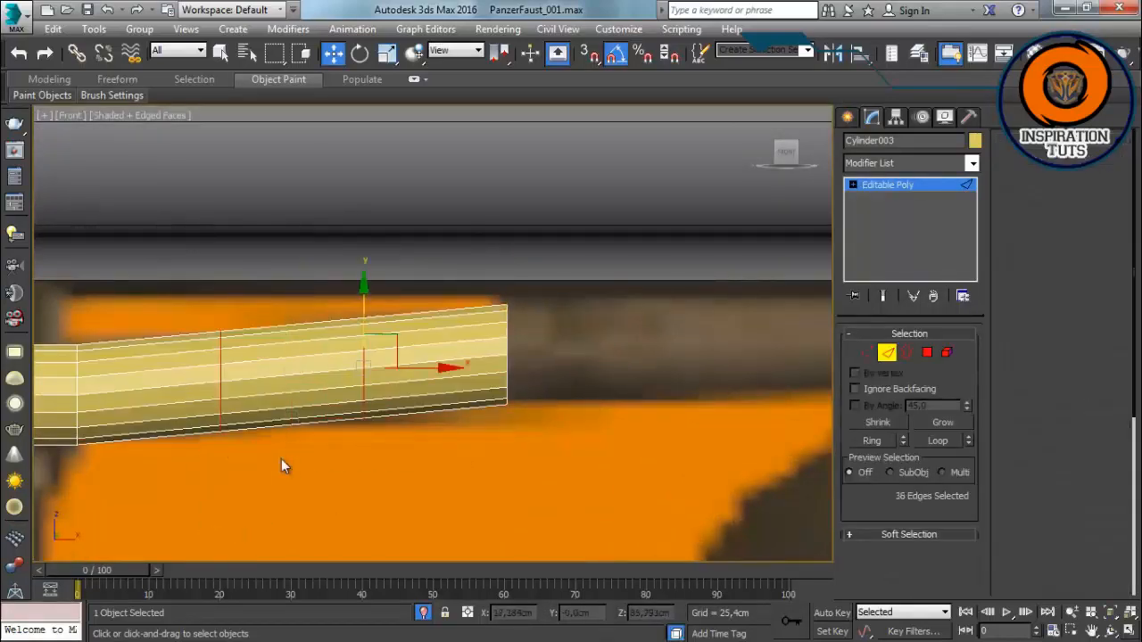
key("1")
left_click_drag(363, 296, 362, 290)
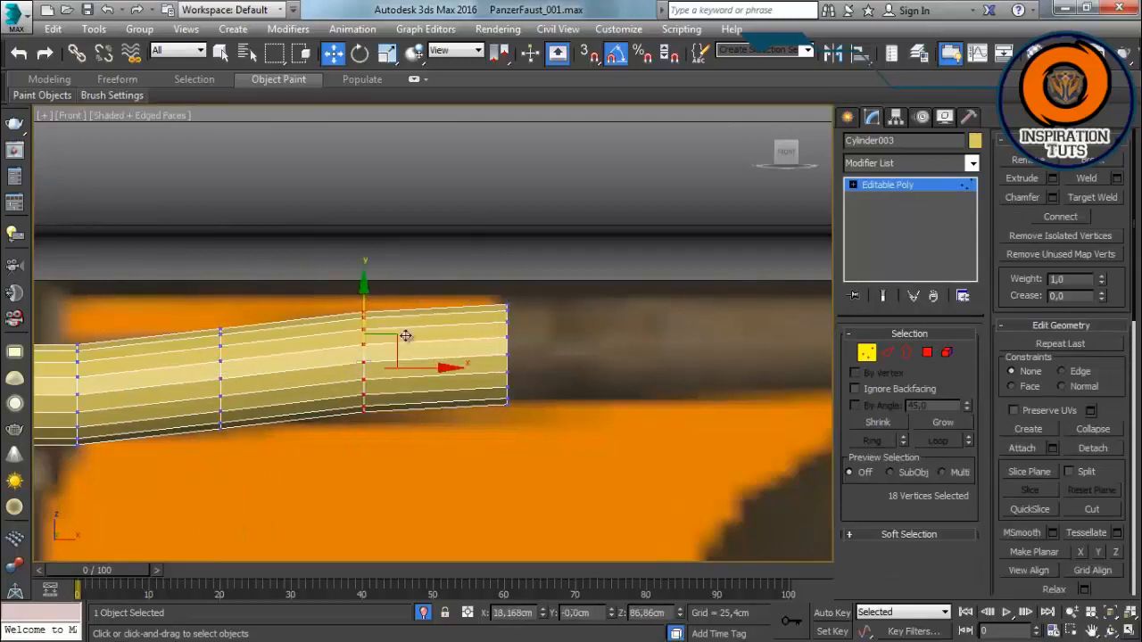
left_click(535, 393)
Step: Extend the rod's open end border straight along X to the reference's loop-shaped bracket, forming a level section after the slope
scroll(504, 361, "down", 3)
middle_click_drag(380, 331, 258, 300)
scroll(259, 299, "down", 1)
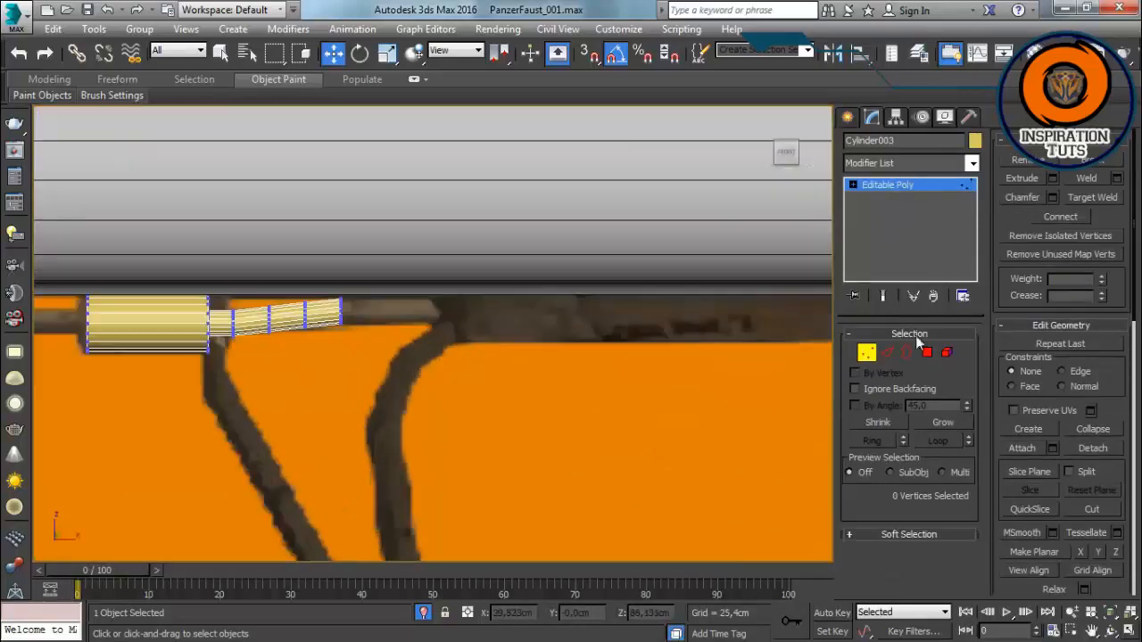
left_click(907, 352)
left_click(345, 321)
scroll(397, 361, "up", 2)
middle_click_drag(338, 320, 349, 335)
left_click_drag(375, 290, 656, 291, "shift")
left_click(501, 406)
scroll(498, 406, "down", 3)
middle_click_drag(494, 402, 554, 317)
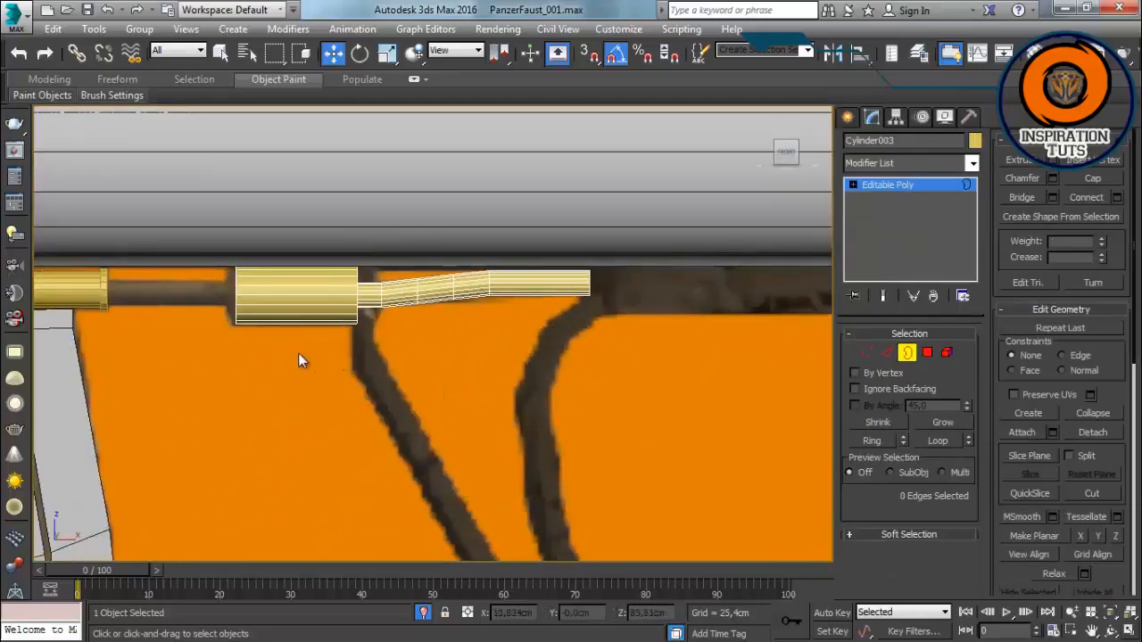
Step: Detach the sloping and level rod polygons from the thick cylinder as a separate object, leaving the short stub attached
scroll(385, 303, "up", 4)
scroll(571, 297, "down", 4)
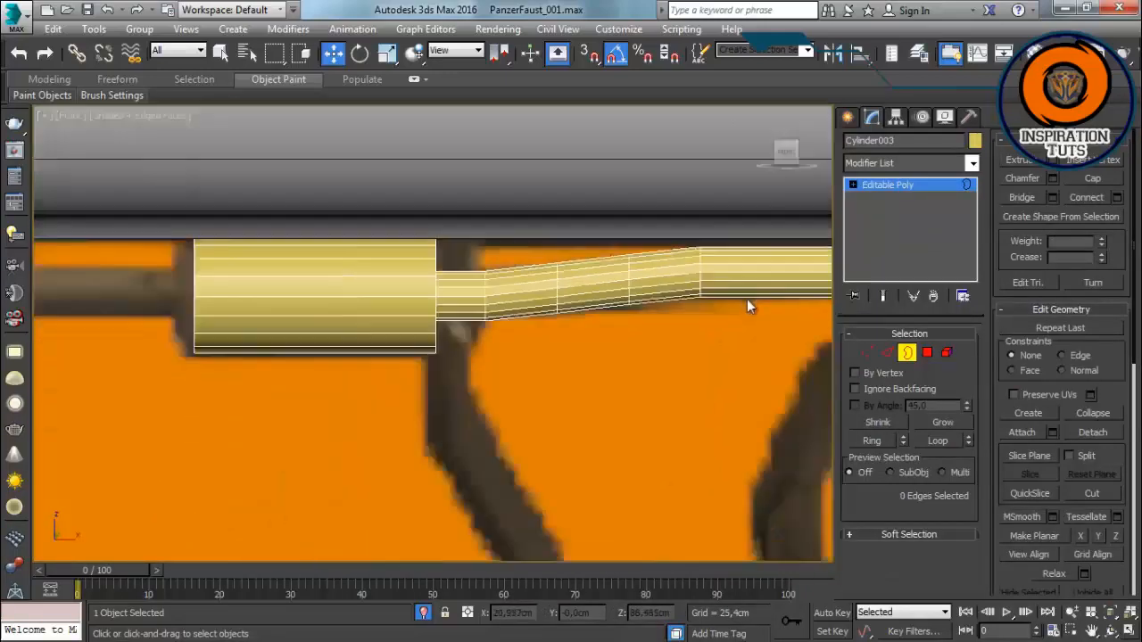
scroll(746, 299, "down", 2)
middle_click_drag(747, 299, 535, 314)
left_click(930, 356)
left_click_drag(716, 255, 386, 420)
scroll(427, 412, "up", 2)
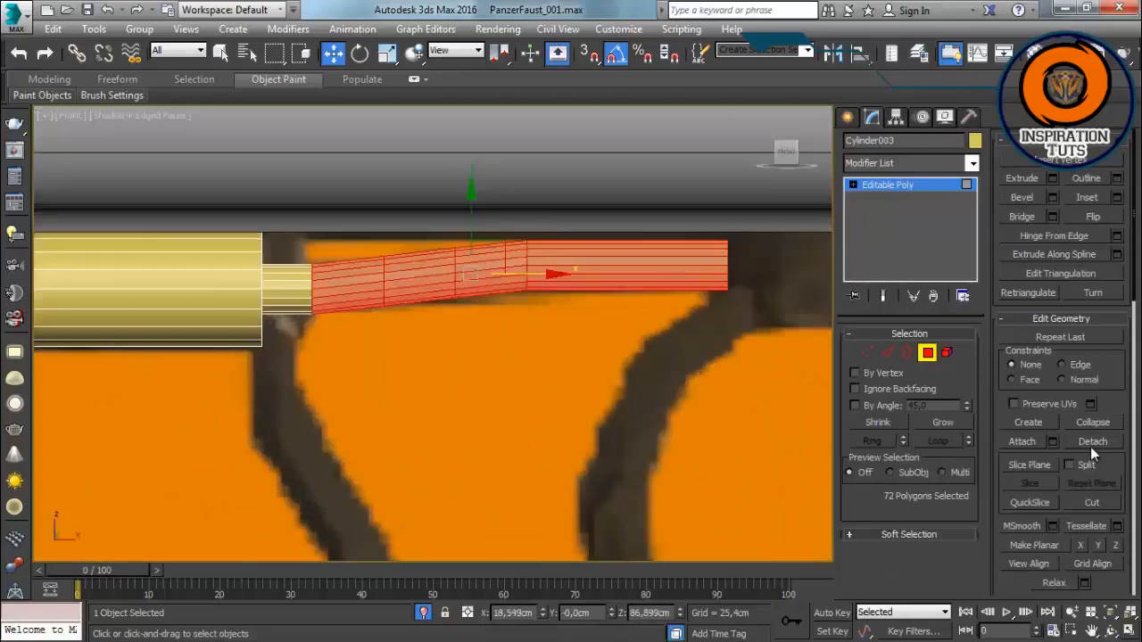
left_click(928, 353)
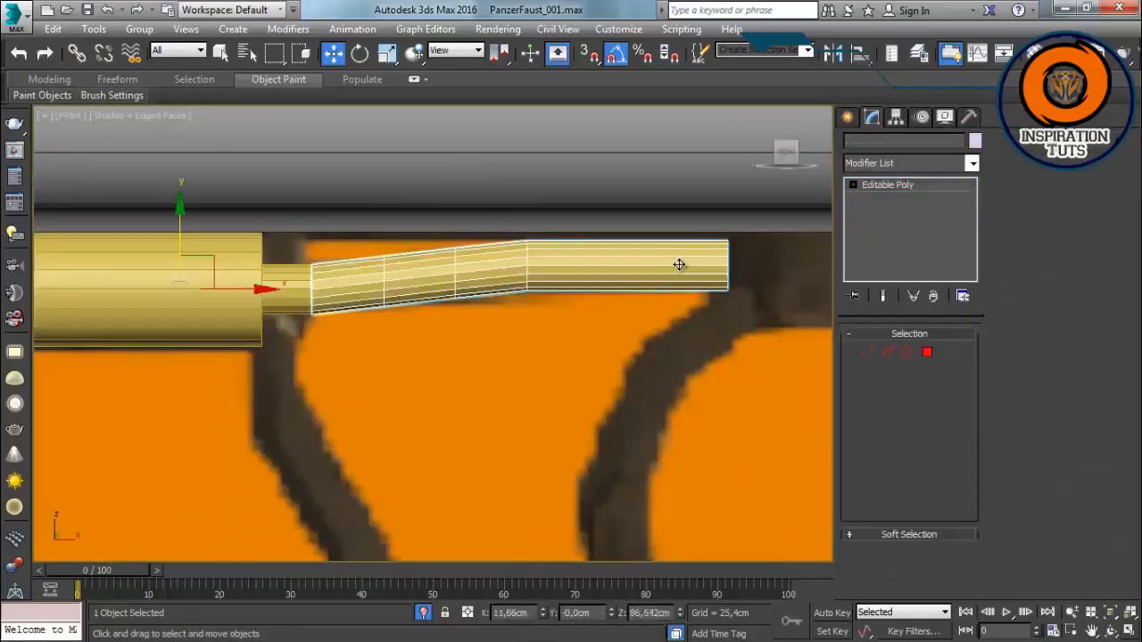
Step: Scale the detached bent rod's cross-section down to about 141%
key("p")
middle_click_drag(679, 264, 467, 386, "alt")
scroll(536, 343, "up", 2)
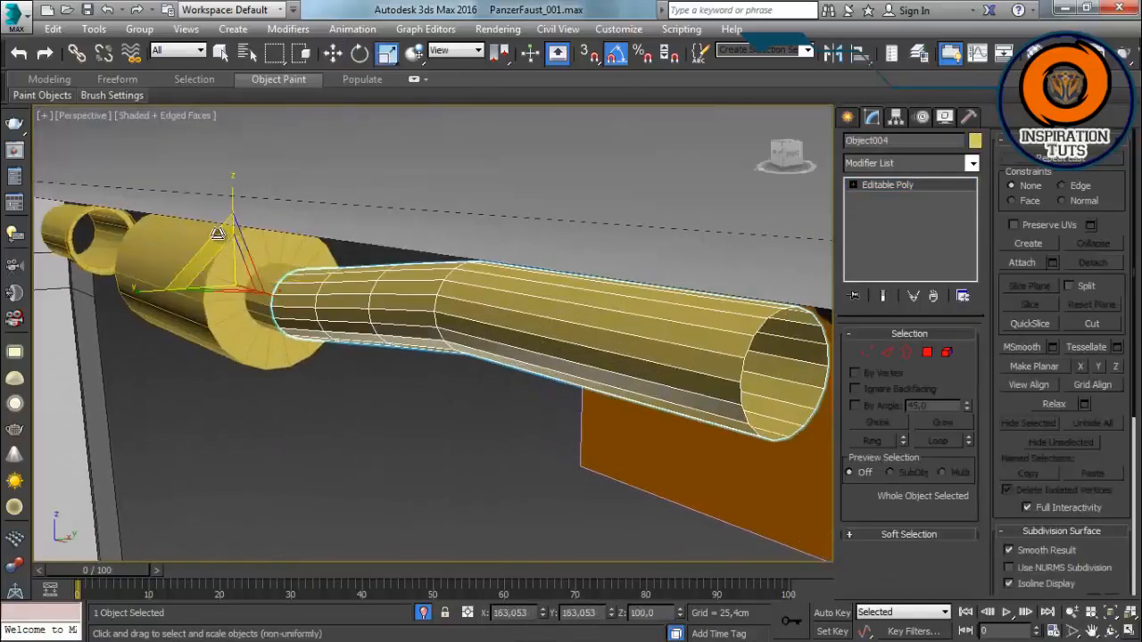
key("f")
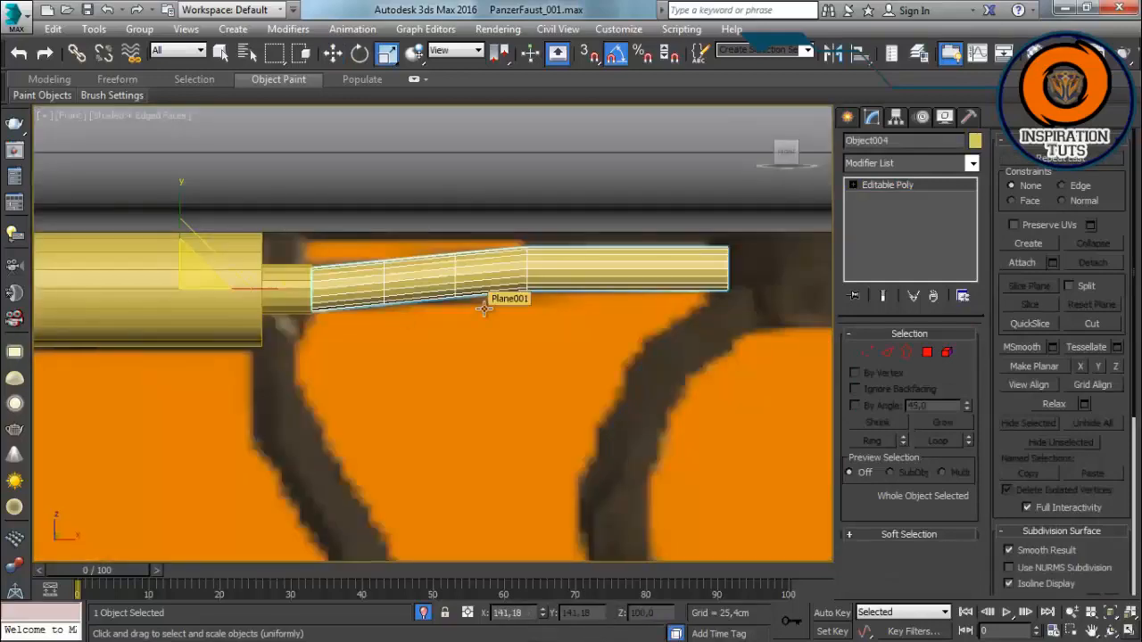
scroll(477, 308, "down", 3)
scroll(425, 258, "up", 1)
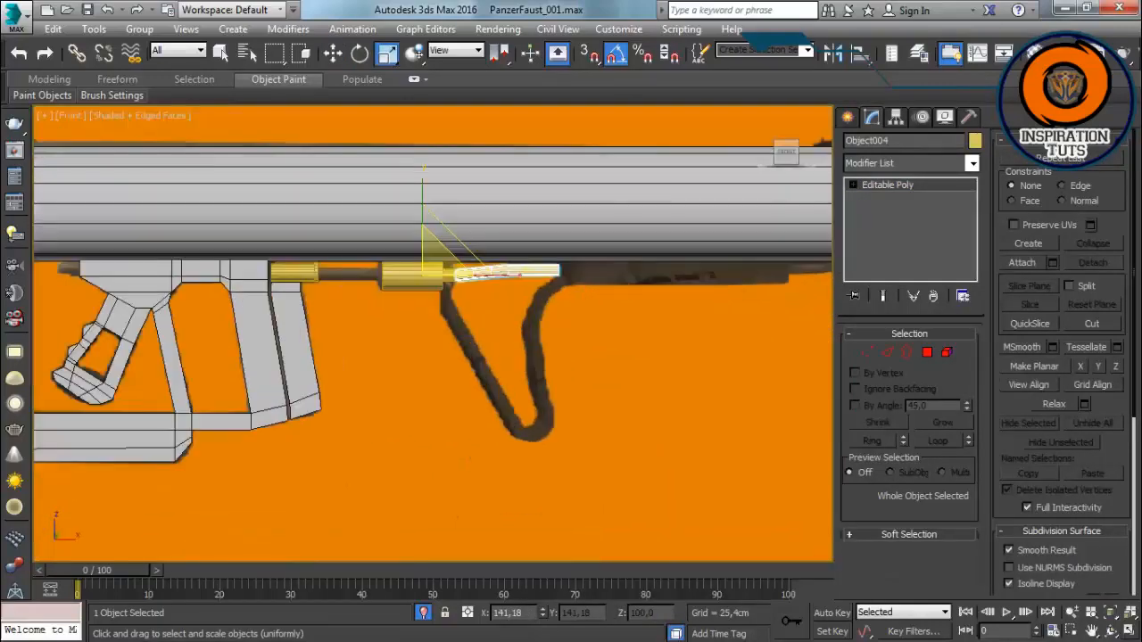
Step: Delete the thick cylinder's end cap on the side facing the grip
scroll(393, 289, "up", 2)
left_click(395, 289)
key("p")
middle_click_drag(395, 286, 468, 304, "alt")
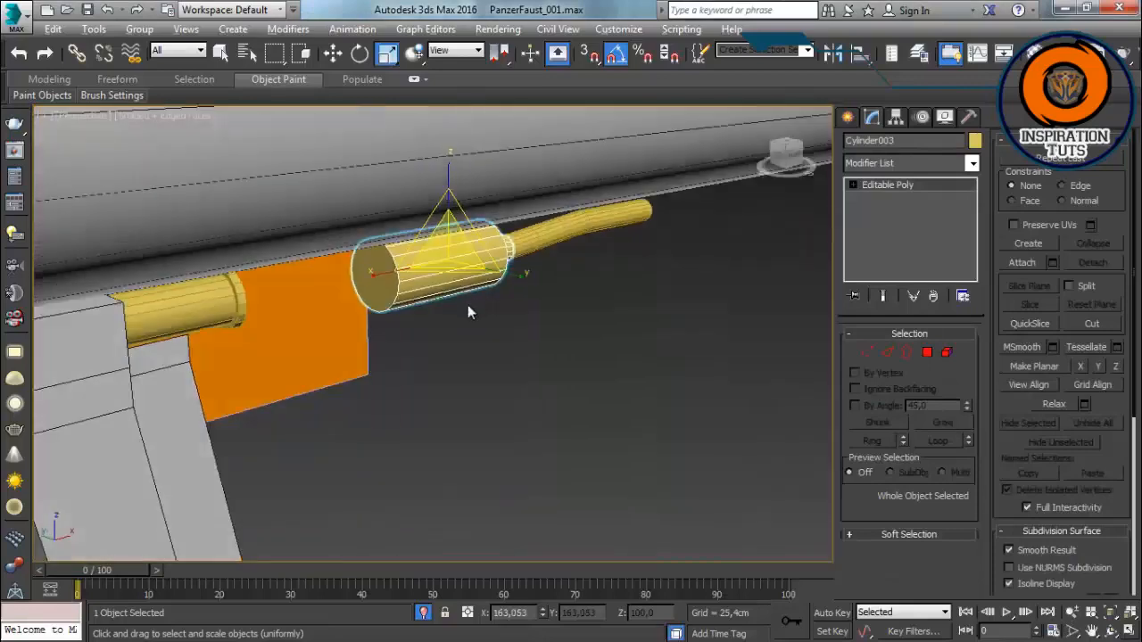
scroll(446, 305, "up", 2)
key("4")
left_click(359, 301)
key("Delete")
scroll(433, 335, "up", 2)
scroll(455, 277, "up", 2)
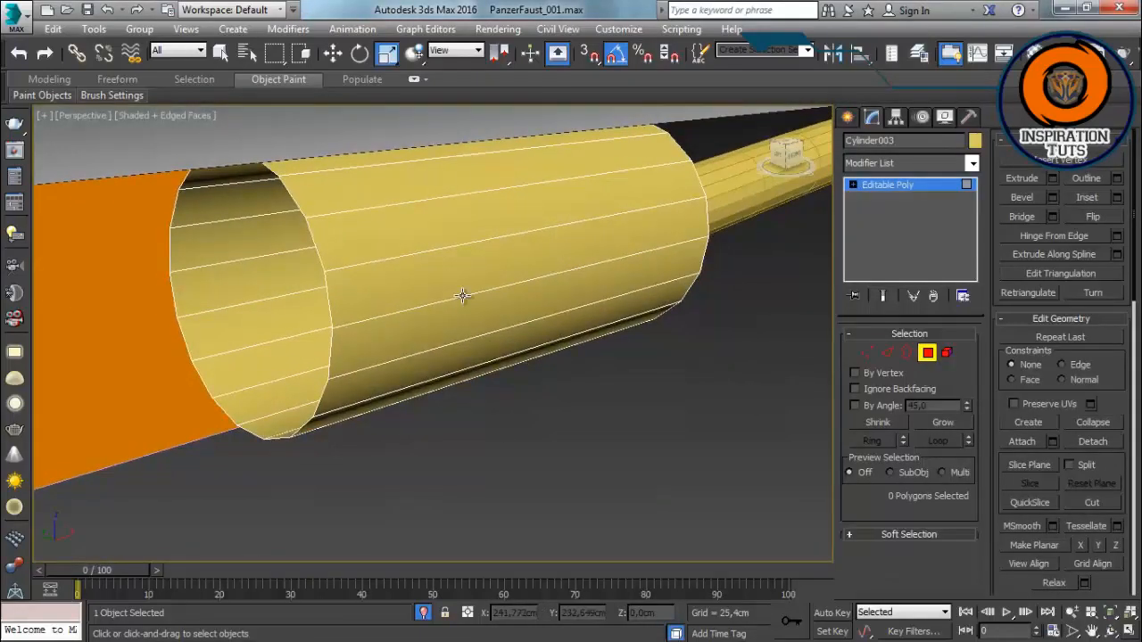
Step: Connect the thick cylinder's lengthwise edges with one loop near its open end, using a slide of -83
left_click(887, 354)
left_click(351, 267)
left_click(872, 441)
left_click(1117, 236)
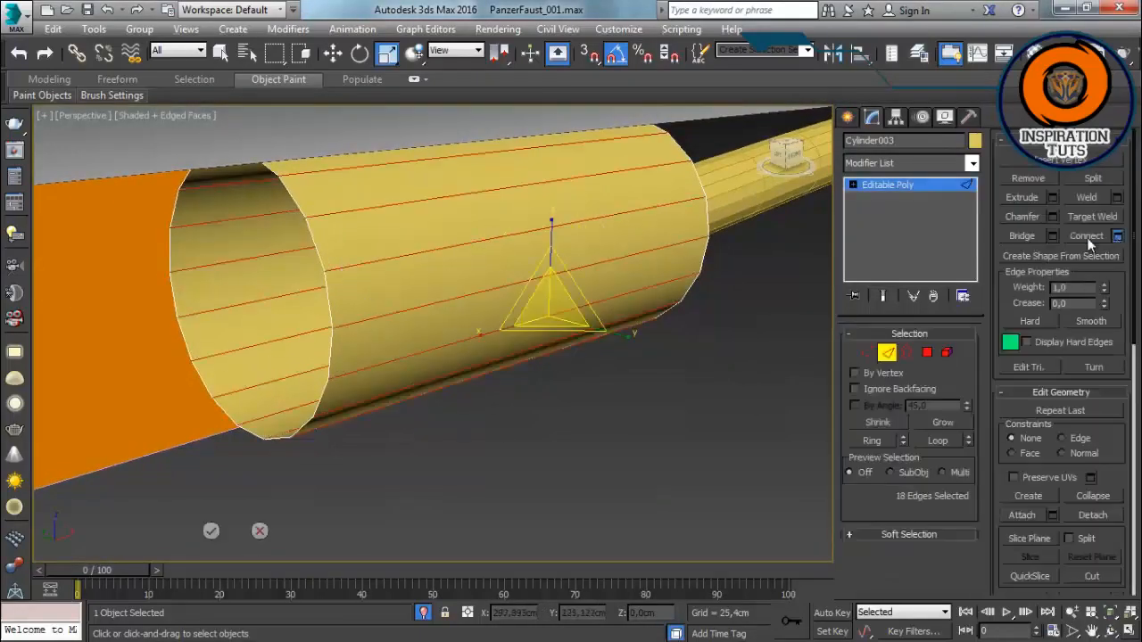
middle_click_drag(192, 137, 306, 289, "alt")
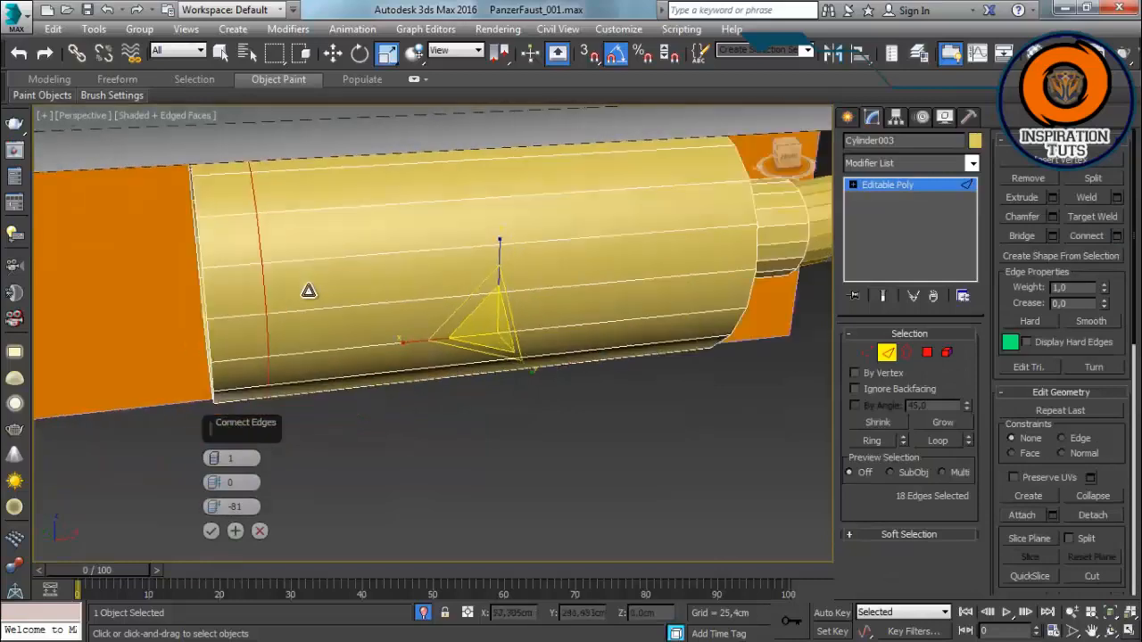
left_click(215, 505)
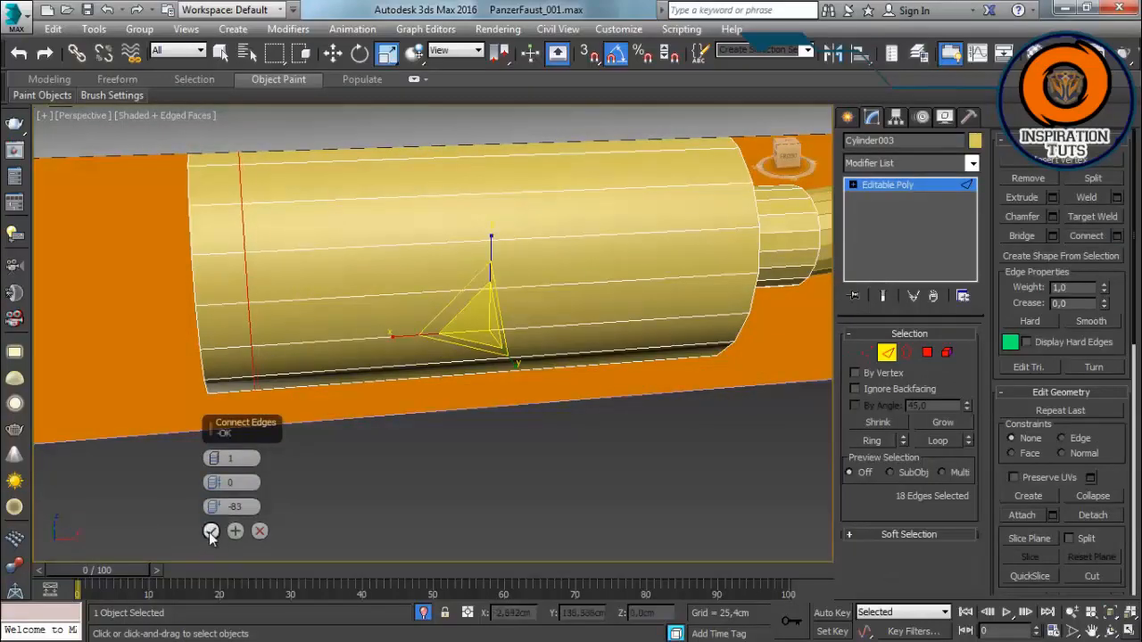
left_click(210, 532)
Step: Rotate the thick cylinder 10° about its long axis
middle_click_drag(206, 406, 800, 384, "alt")
key("2")
key("e")
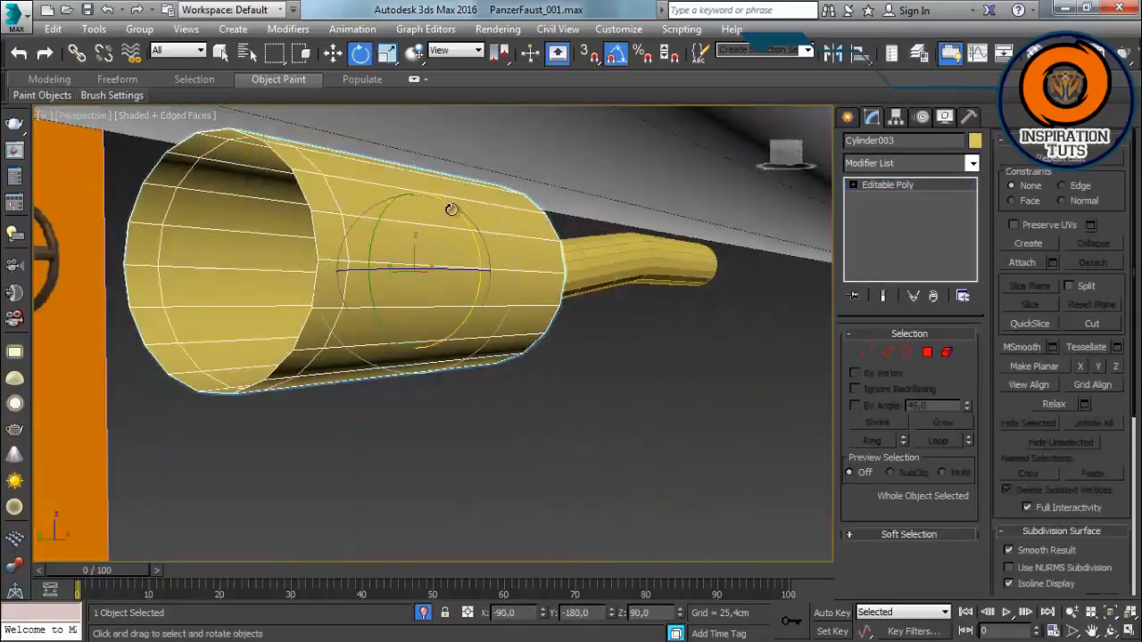
left_click_drag(452, 210, 470, 265)
middle_click_drag(469, 265, 500, 325, "alt")
Step: Delete one polygon on each opposite side of the thick cylinder's narrow end band to cut two notches in its open end
left_click(927, 352)
left_click(339, 310)
middle_click_drag(296, 321, 190, 315, "alt")
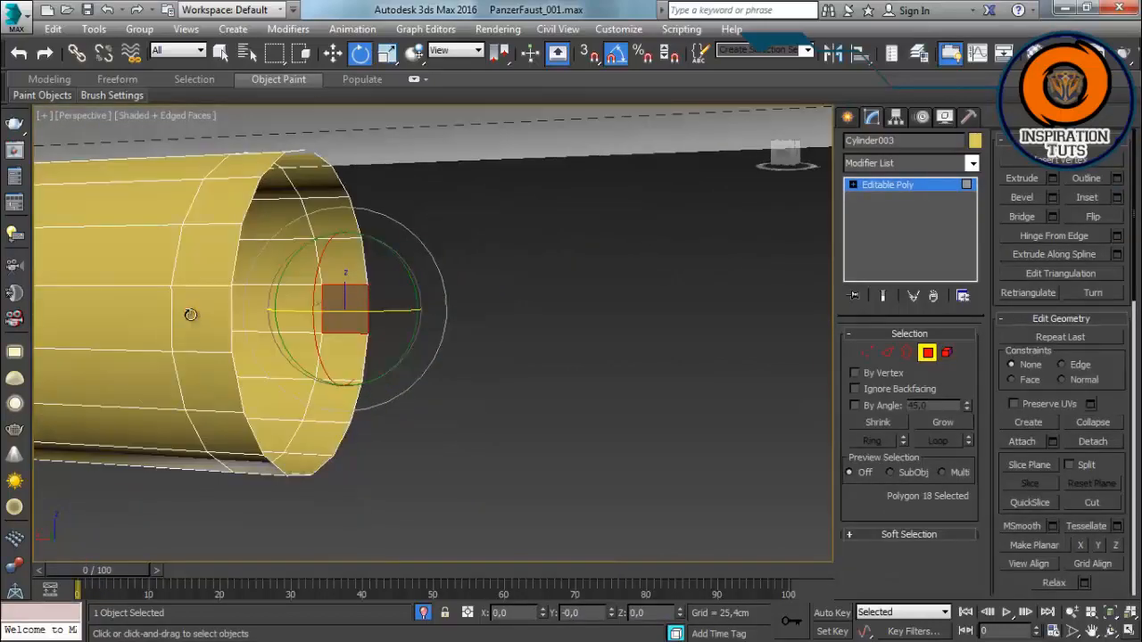
left_click(190, 315, "ctrl")
key("Delete")
middle_click_drag(406, 266, 322, 322, "alt")
scroll(214, 297, "down", 3)
scroll(322, 322, "up", 2)
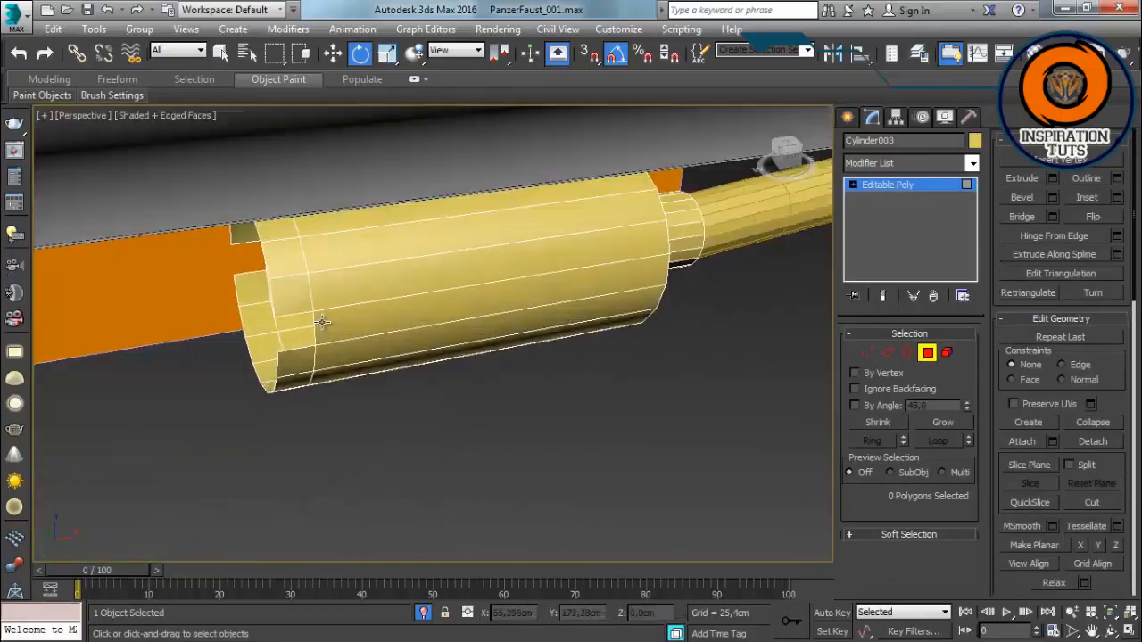
left_click(924, 351)
left_click(516, 437)
Step: Apply a Shell modifier to the notched cylinder to give its walls thickness
middle_click_drag(516, 437, 415, 347, "alt")
left_click(437, 294)
left_click(971, 165)
type("sh")
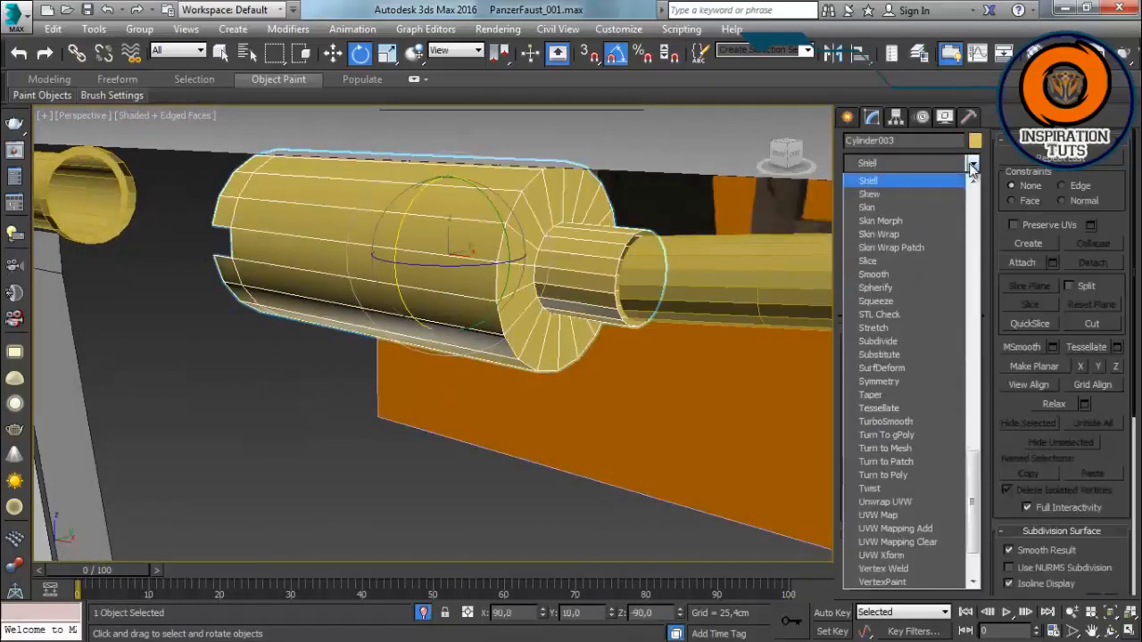
key("Return")
right_click(965, 375)
middle_click_drag(500, 348, 464, 379, "alt")
left_click(553, 379)
Step: Scale the bent rod's cross-section to about 127% so it fits inside the cylinder's stub
left_click(598, 298)
key("r")
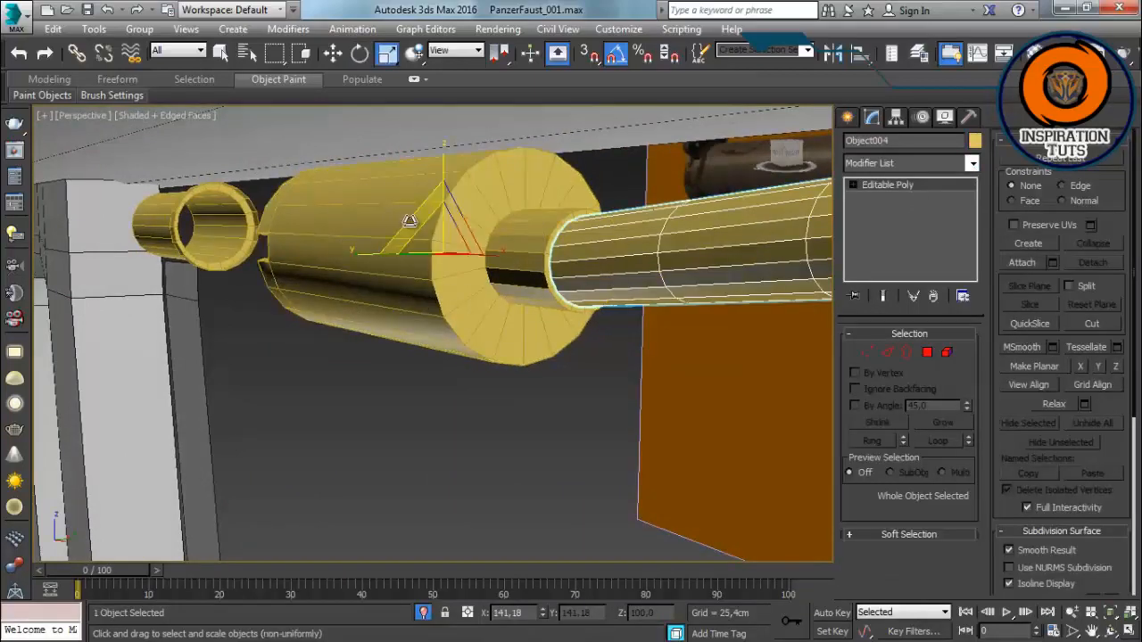
left_click_drag(408, 222, 412, 223)
left_click(420, 379)
scroll(419, 379, "down", 2)
middle_click_drag(420, 380, 419, 355, "alt")
Step: Extend the bent rod's border inside the stub back along X through the thick cylinder and into the first cylinder's collar
left_click(498, 286)
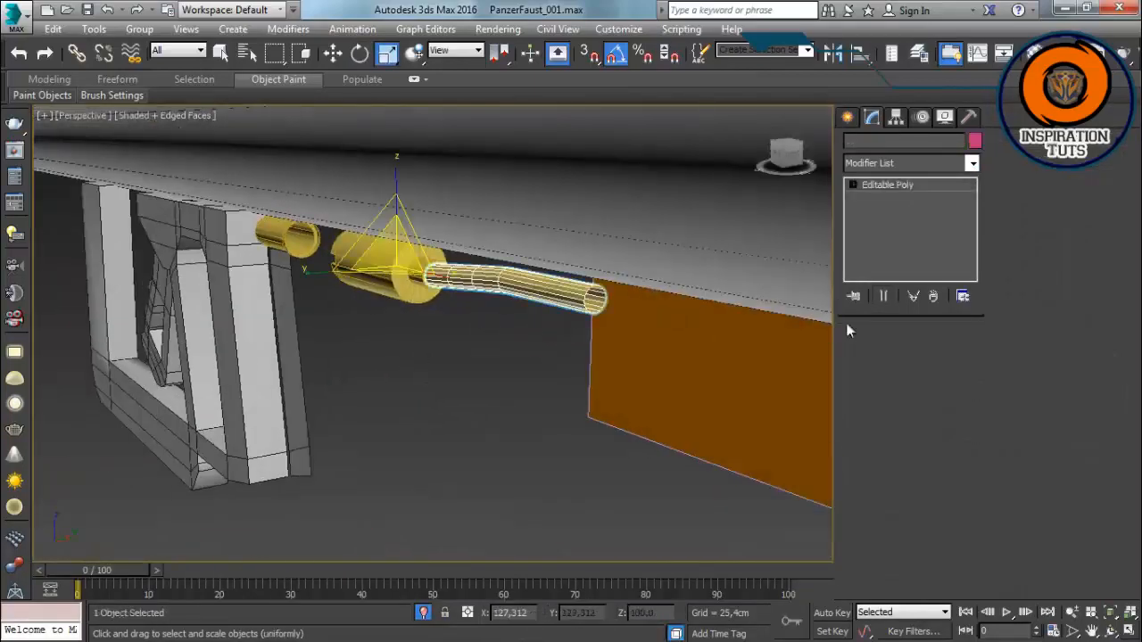
left_click(878, 353)
middle_click_drag(313, 303, 366, 296, "alt")
key("2")
key("3")
middle_click_drag(444, 323, 404, 348, "alt")
scroll(404, 349, "up", 3)
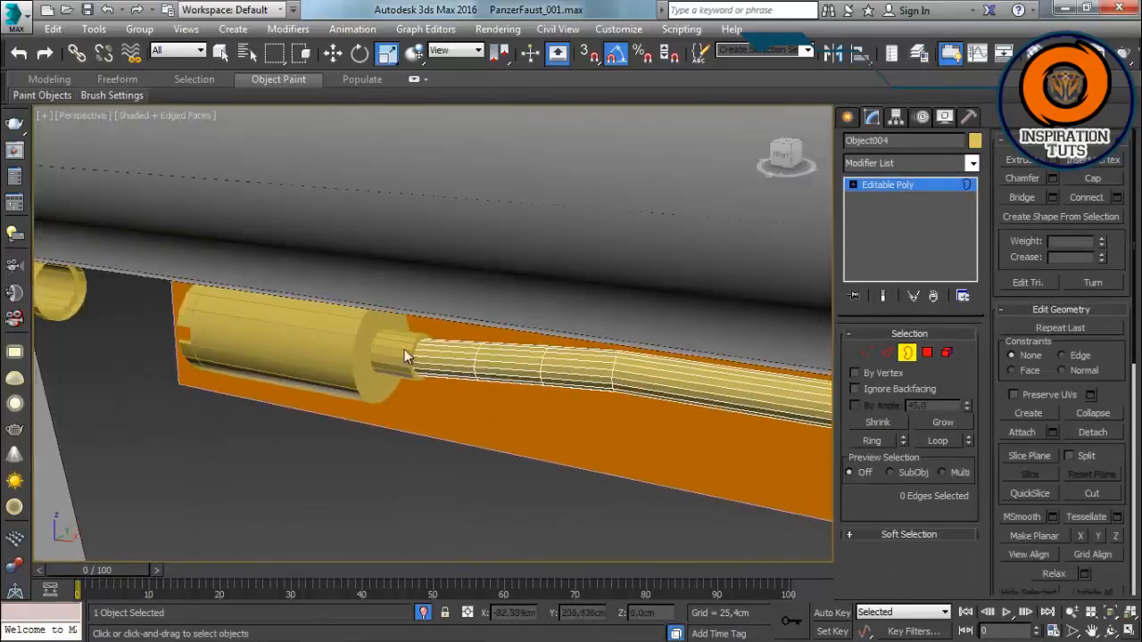
left_click(407, 353)
key("w")
middle_click_drag(309, 400, 548, 351, "alt")
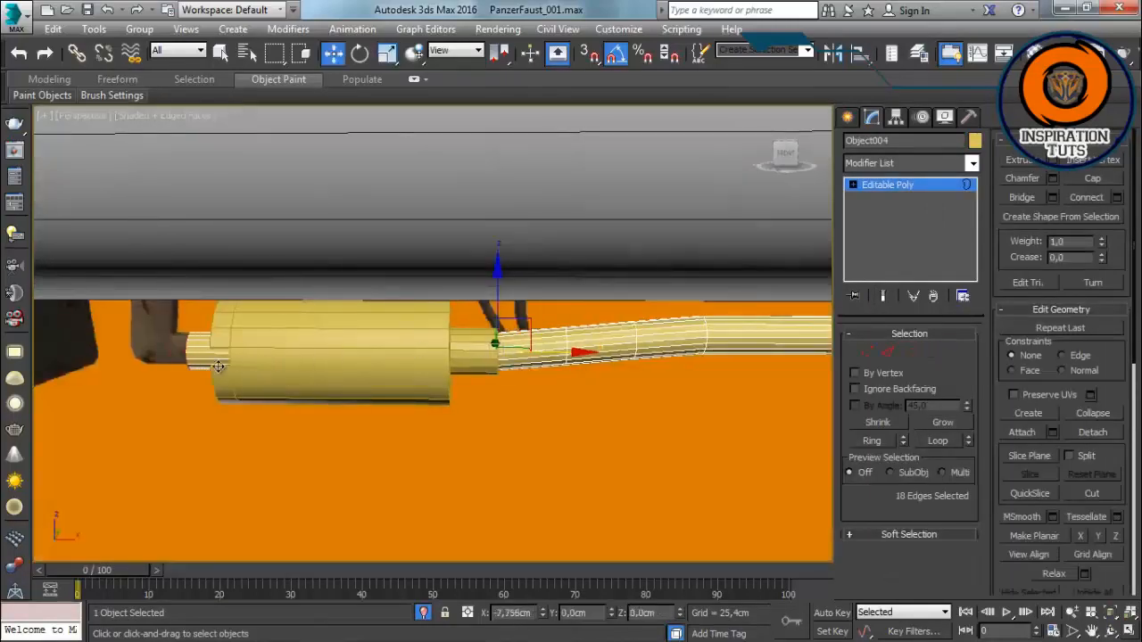
middle_click_drag(217, 366, 576, 315, "alt")
middle_click_drag(449, 323, 387, 323, "alt")
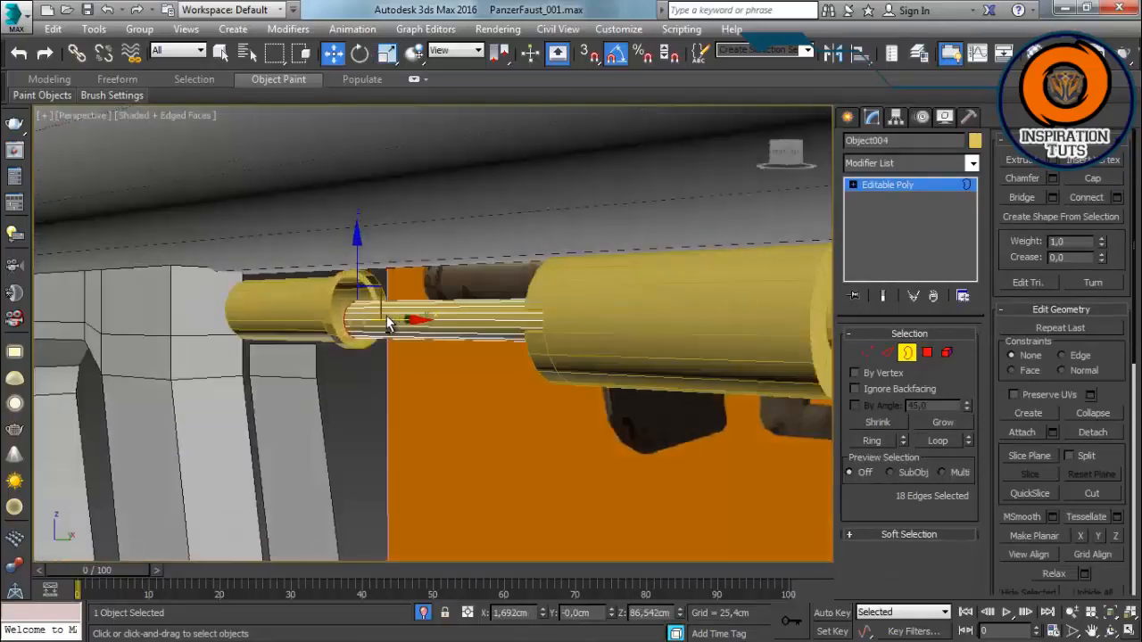
Step: Connect the edges of the new straight rod section with two segments and show the model in wireframe
middle_click_drag(696, 344, 474, 308)
scroll(393, 382, "down", 3)
scroll(206, 294, "up", 2)
middle_click_drag(206, 294, 312, 359, "alt")
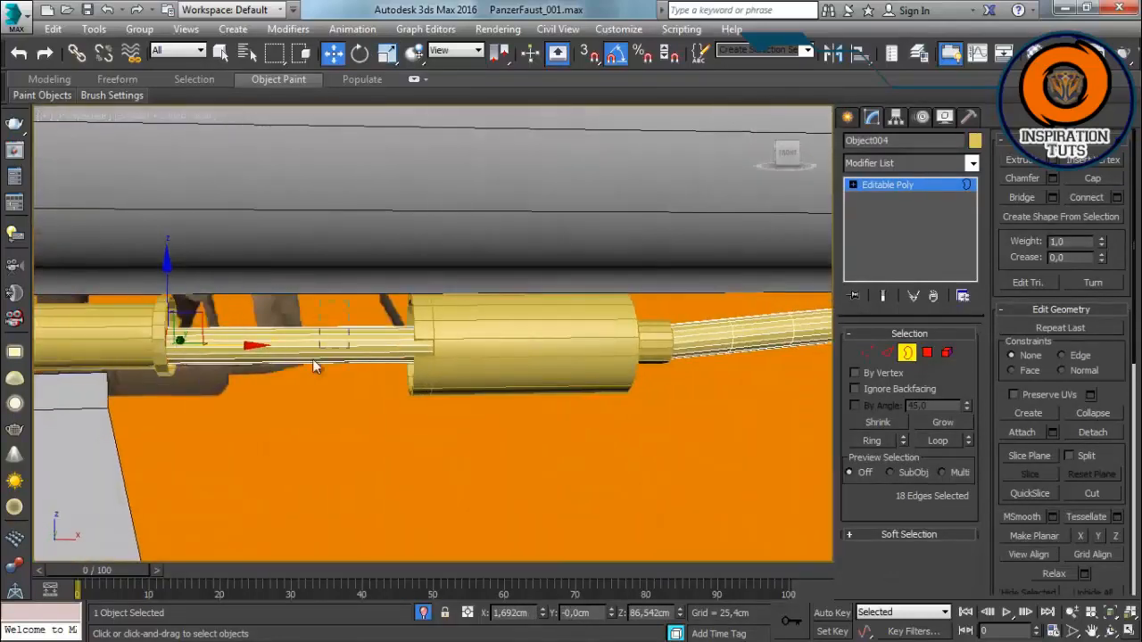
left_click(888, 353)
left_click(375, 344)
left_click(872, 441)
left_click(1117, 237)
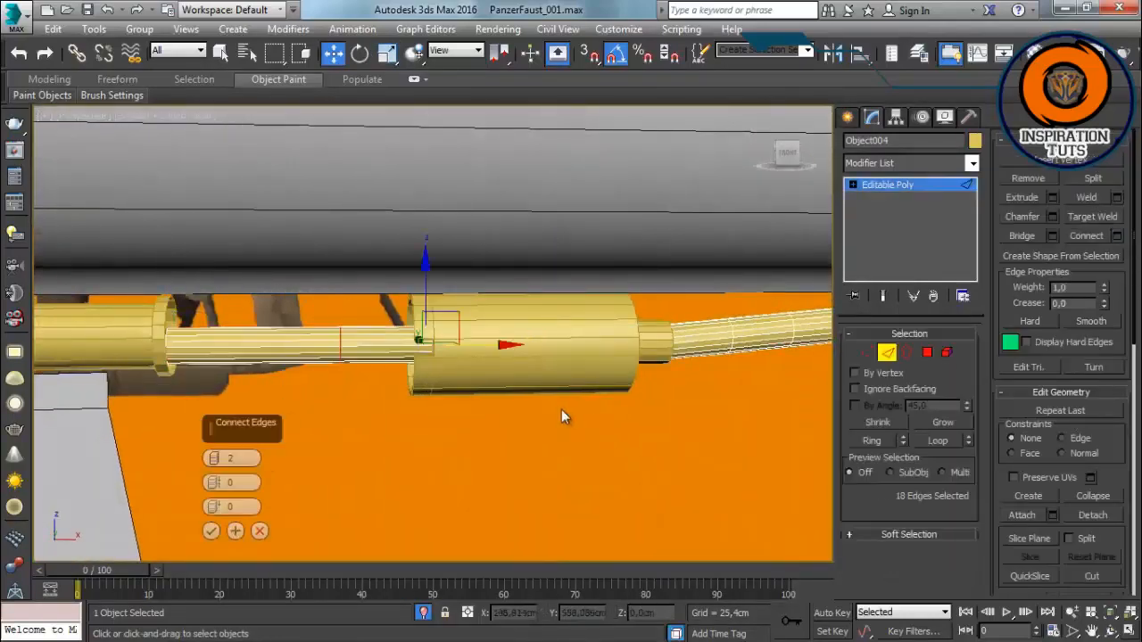
key("F3")
key("Return")
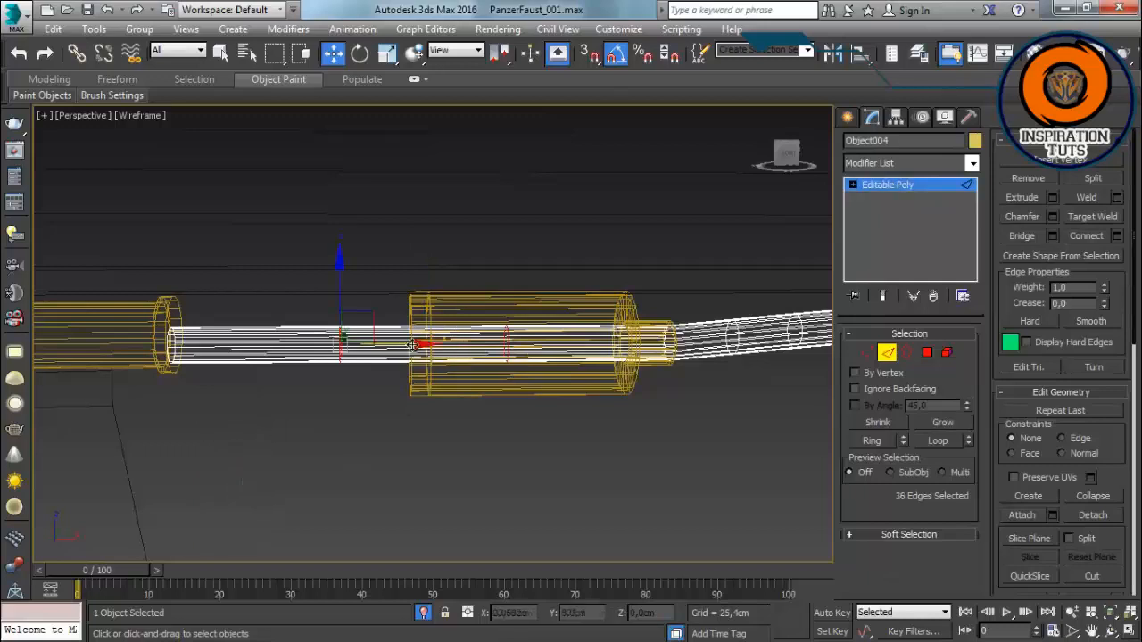
Step: Move the two new loops close together inside the thick cylinder and raise the rod section toward the first cylinder about 0.32 cm
key("1")
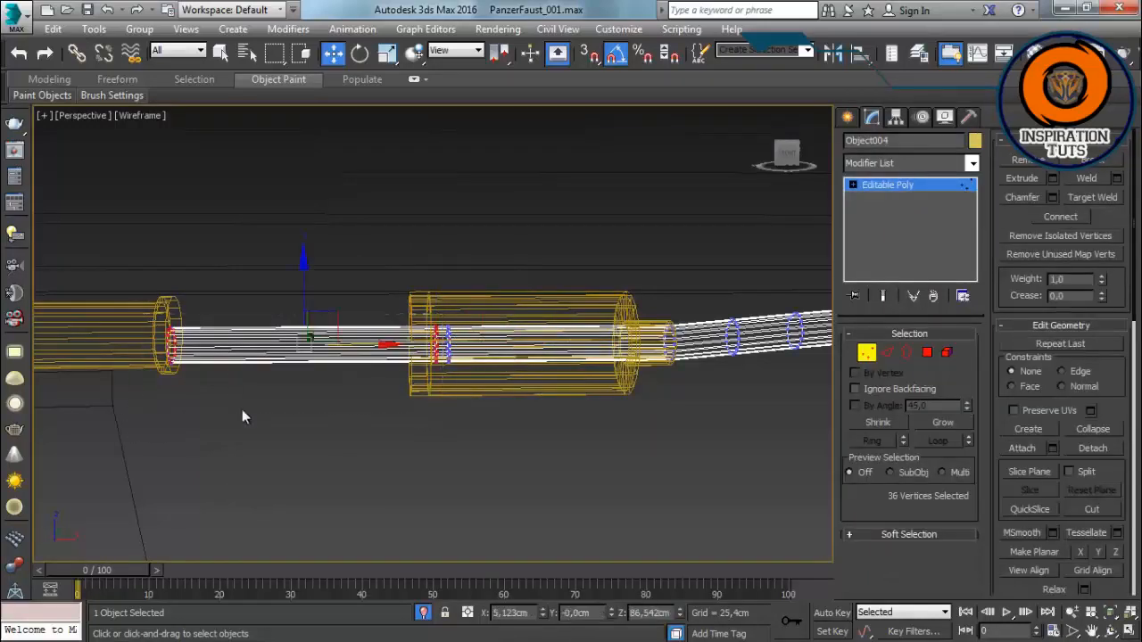
key("f")
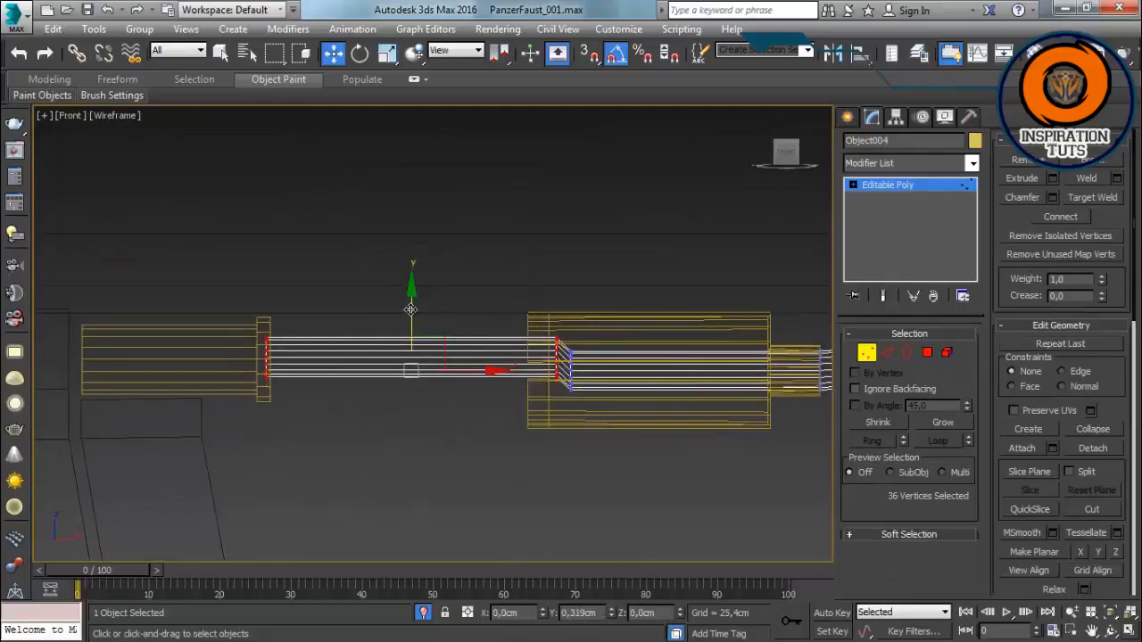
left_click(866, 354)
left_click(616, 467)
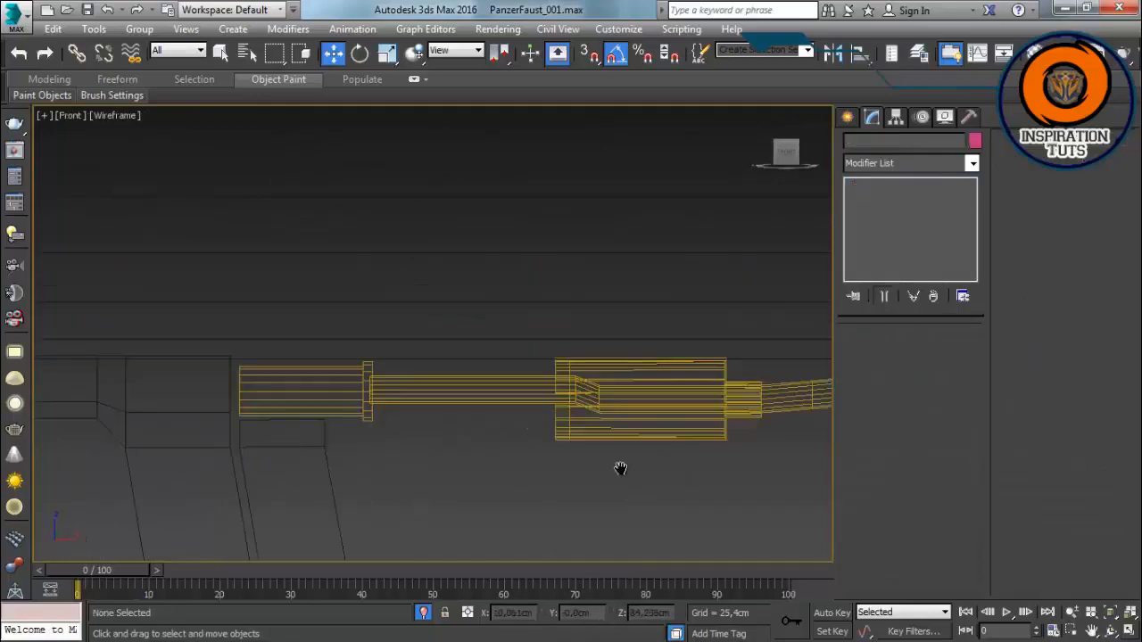
Step: Restore the shaded display and create a plane about 0.84 by 0.45 cm over the top of the reference's diagonal bracket arm
key("p")
key("F3")
middle_click_drag(540, 428, 294, 187, "alt")
key("f")
scroll(273, 309, "up", 3)
left_click(847, 116)
left_click(934, 296)
scroll(379, 187, "up", 2)
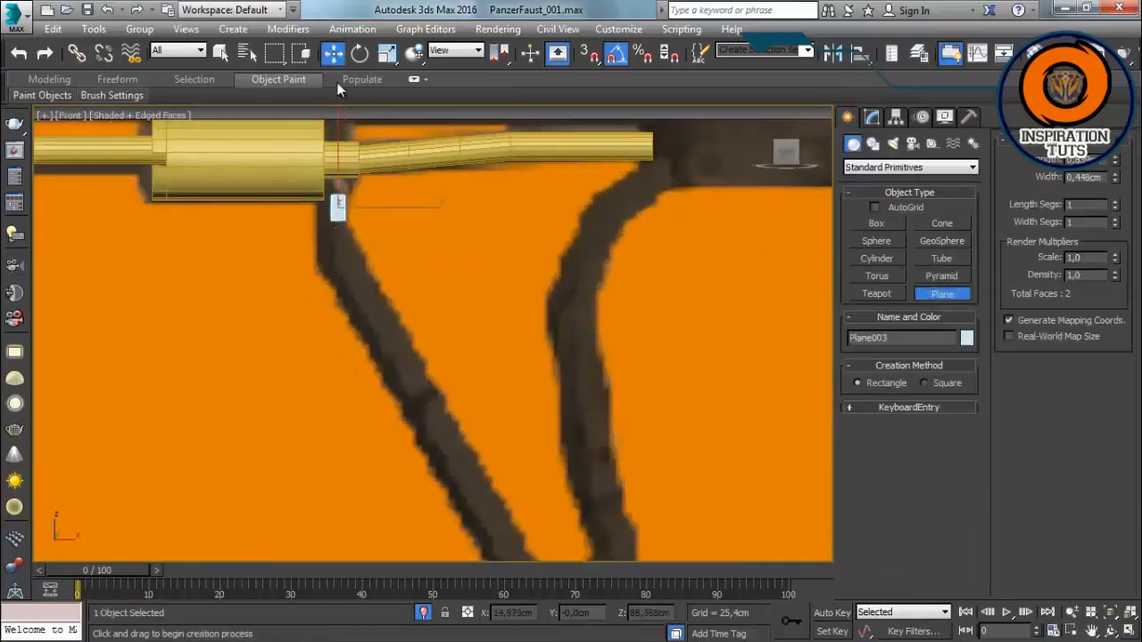
scroll(371, 241, "up", 3)
Step: Convert the small plane to an Editable Poly and select its lower edge
left_click(872, 116)
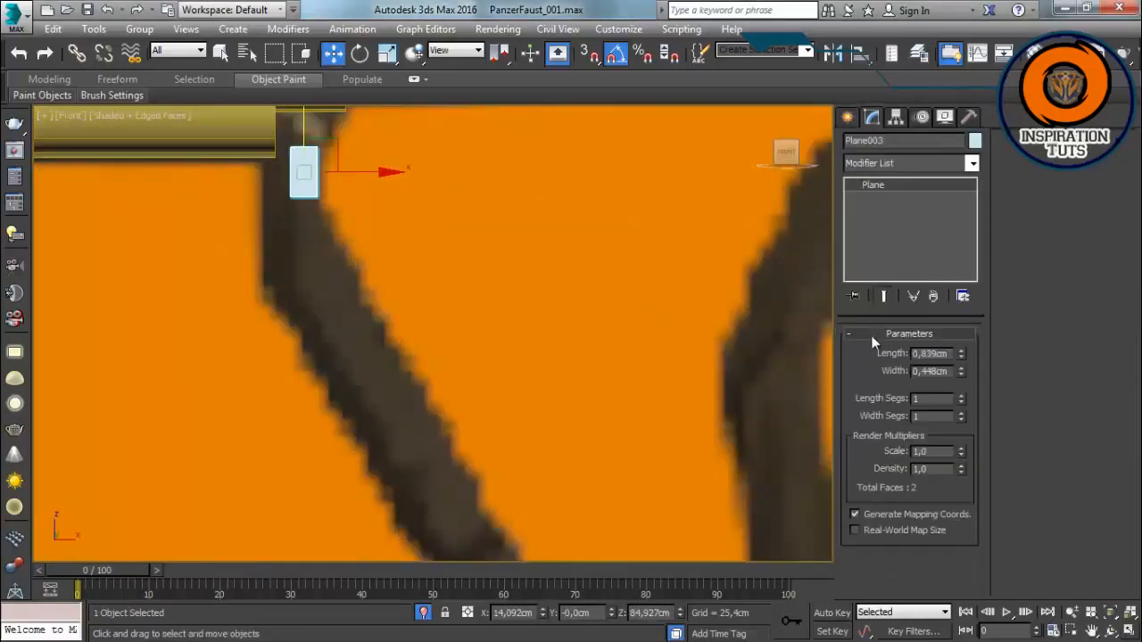
right_click(314, 176)
left_click(242, 346)
left_click(887, 352)
scroll(429, 324, "down", 2)
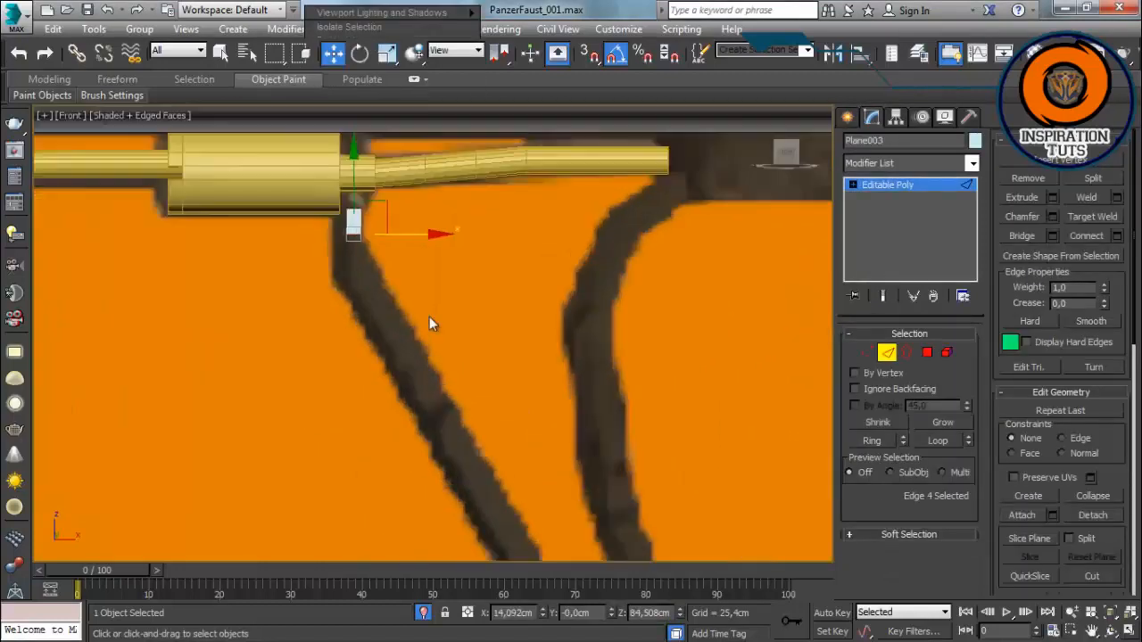
Step: Select all the launcher parts and give them the grey 19 - Default material and a dark grey object color
scroll(429, 324, "up", 2)
scroll(396, 246, "down", 5)
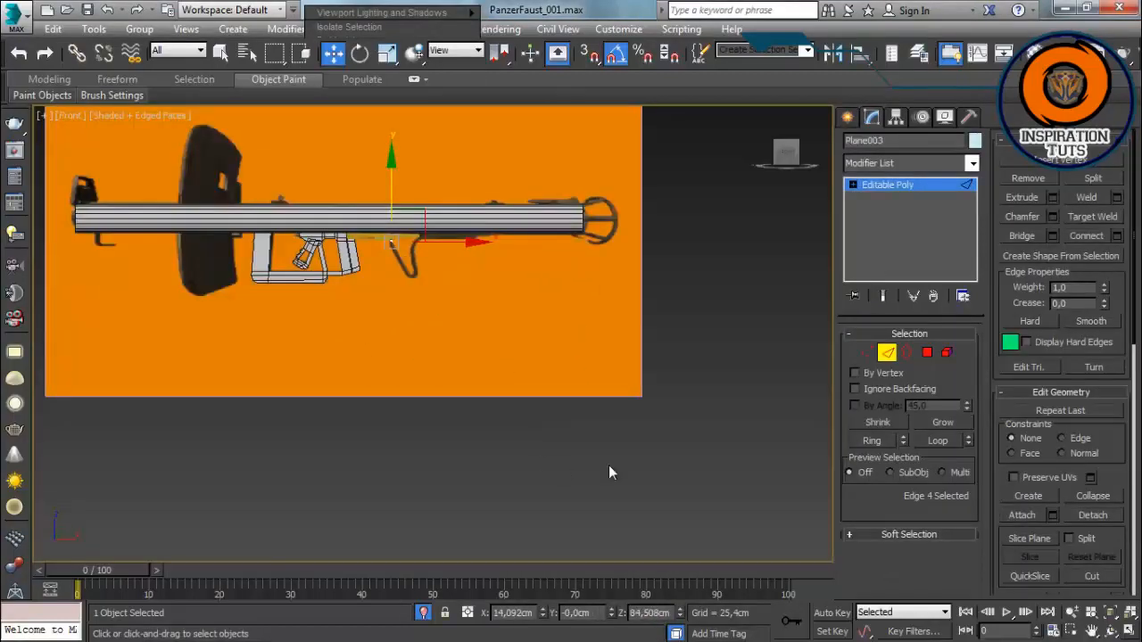
left_click_drag(654, 411, 563, 546)
left_click(432, 253)
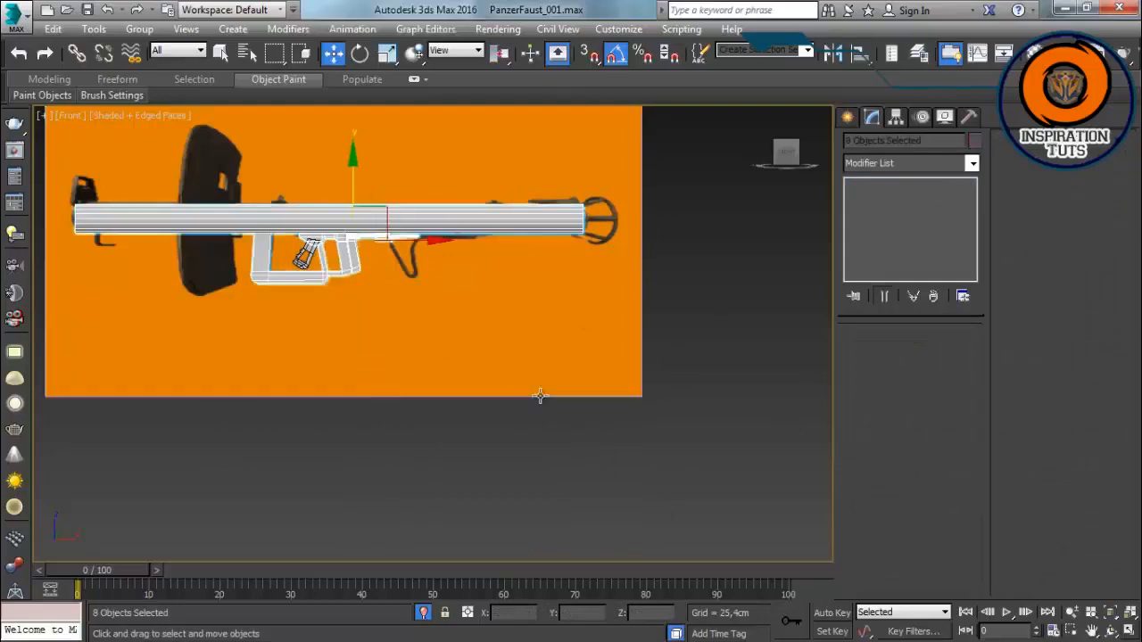
scroll(517, 389, "up", 3)
key("m")
left_click(976, 141)
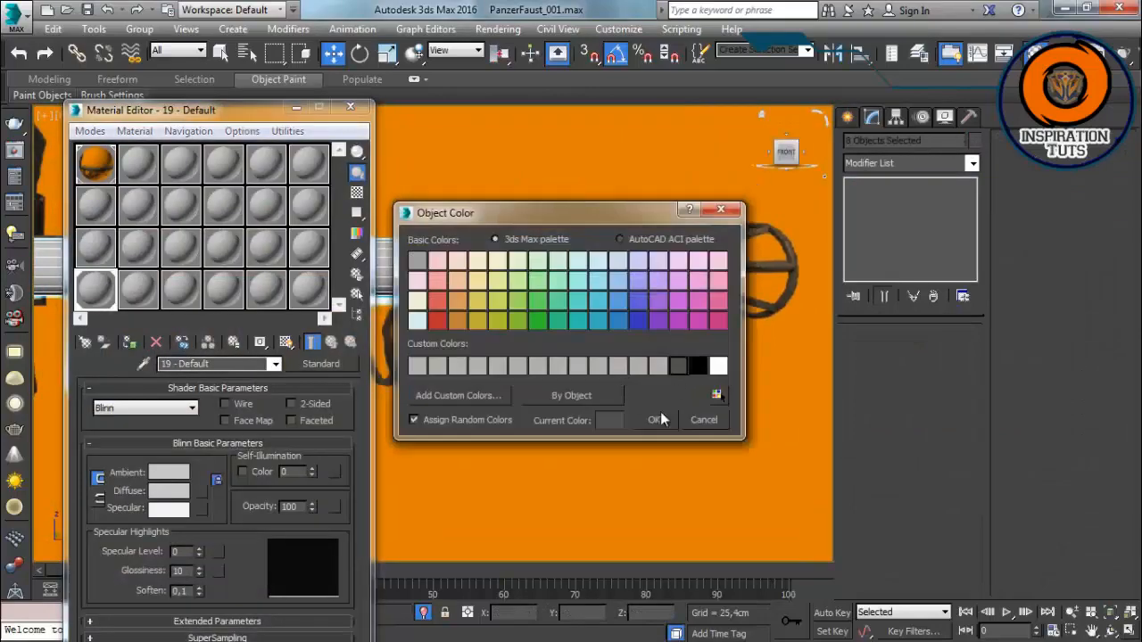
left_click(664, 421)
left_click(350, 107)
Step: Reselect the small bracket plane, lower its bottom edge toward the bend of the diagonal arm, and tilt that edge slightly
scroll(317, 306, "up", 3)
left_click(385, 278)
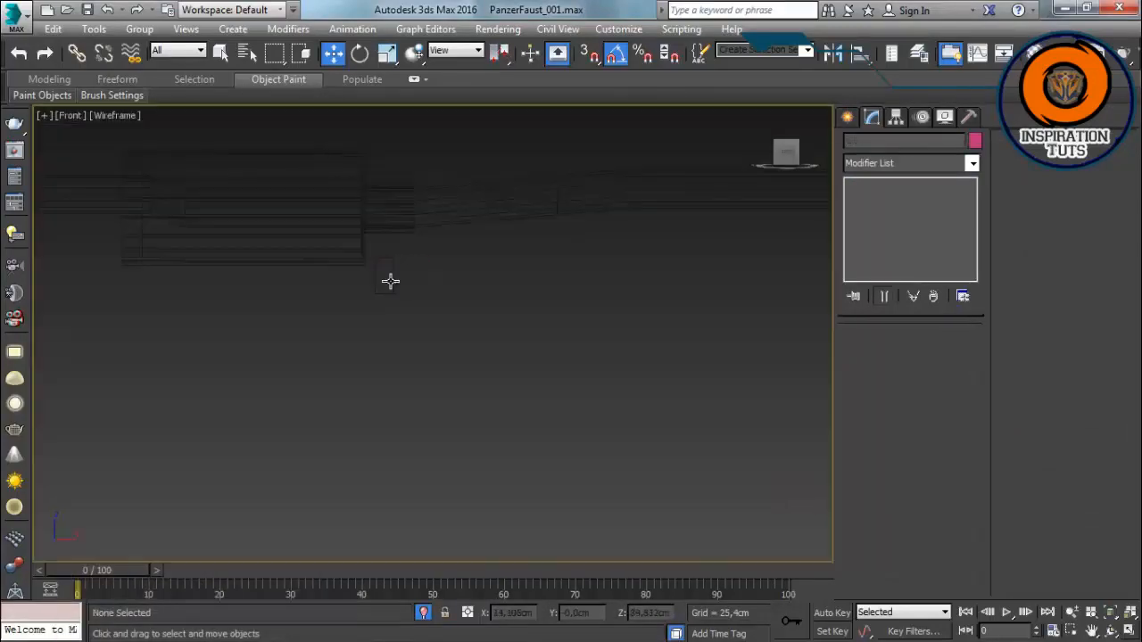
key("2")
mouse_move(377, 286)
middle_mouse_down()
mouse_move(352, 209)
mouse_move(371, 305)
middle_mouse_up()
scroll(303, 204, "up", 2)
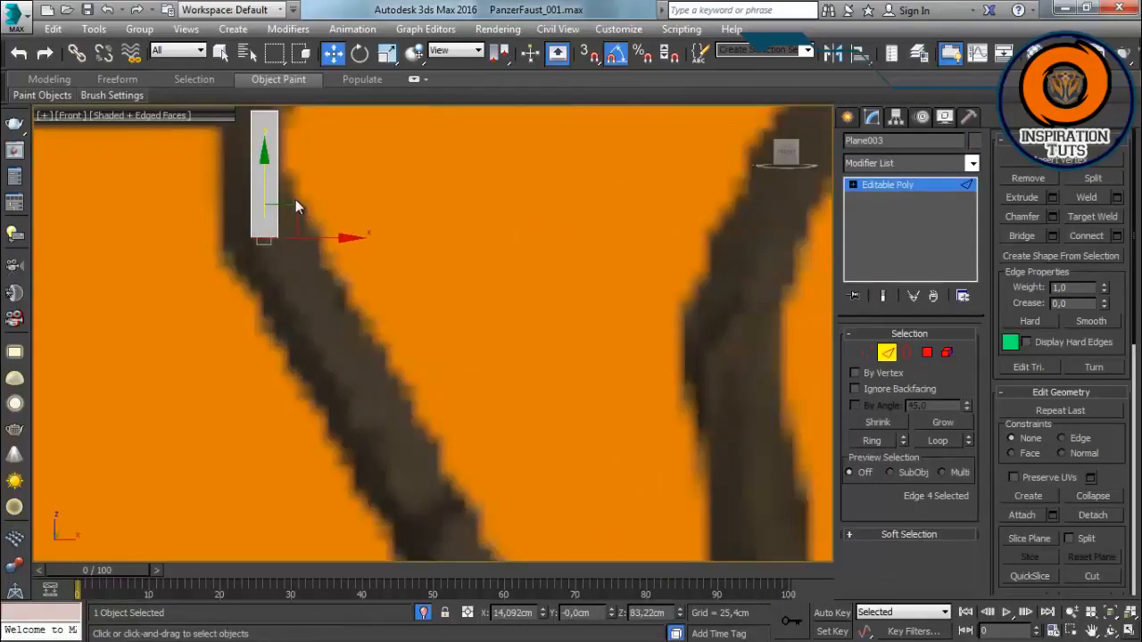
scroll(300, 230, "down", 2)
scroll(293, 255, "up", 1)
middle_click_drag(293, 255, 367, 319)
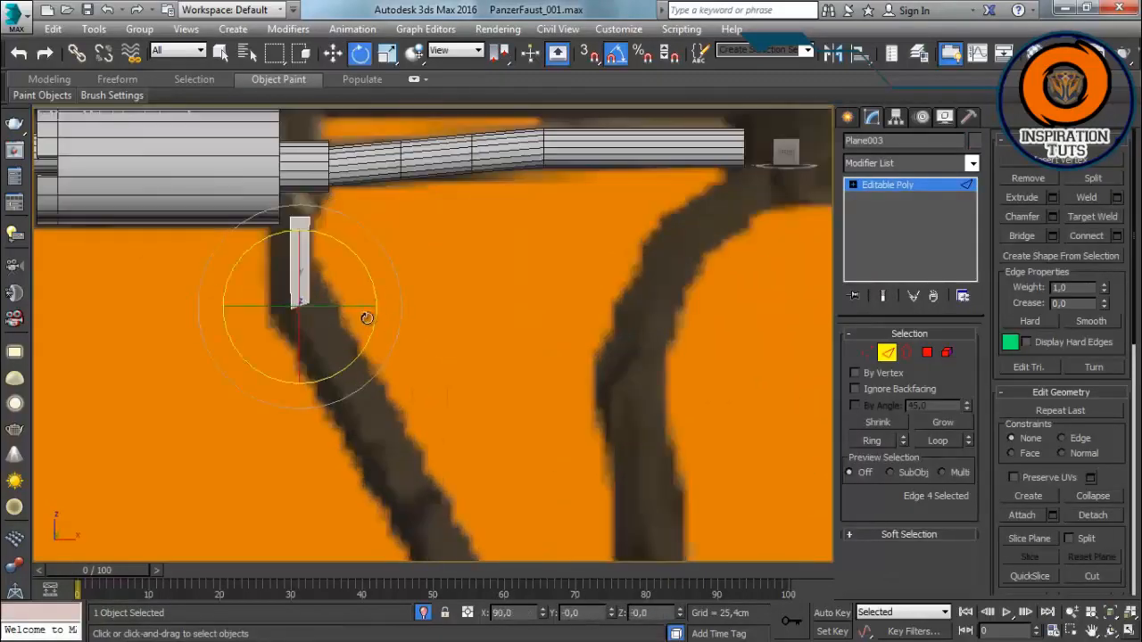
Step: Lower the plane's bottom-left vertex so the lower edge slants across the bend of the reference arm
key("2")
key("w")
left_click(318, 261)
key("2")
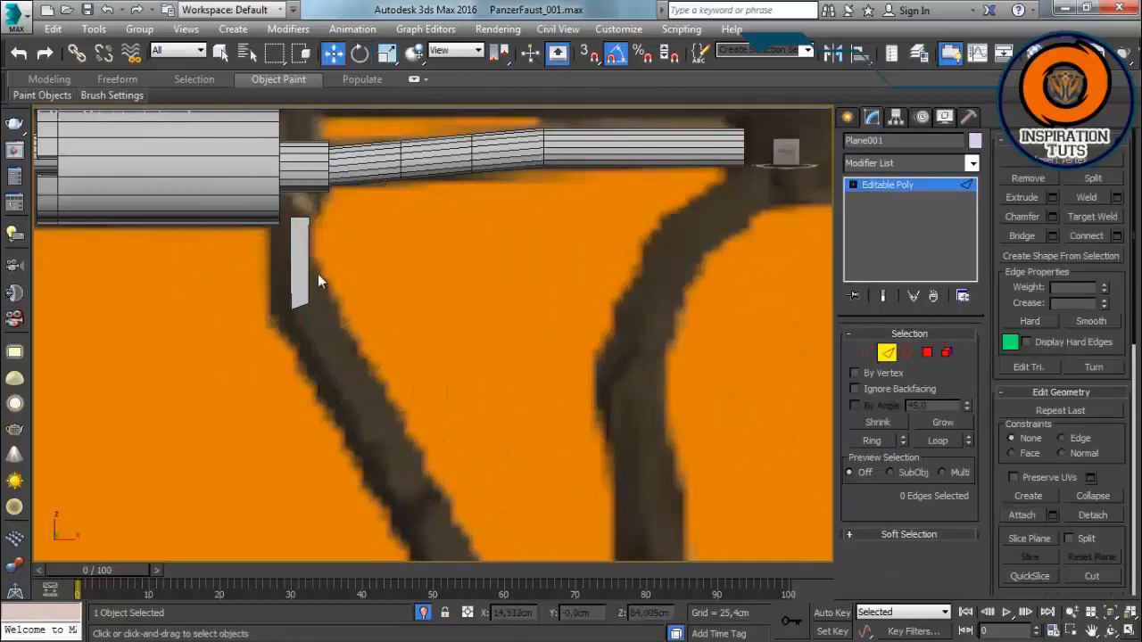
key("2")
left_click(295, 258)
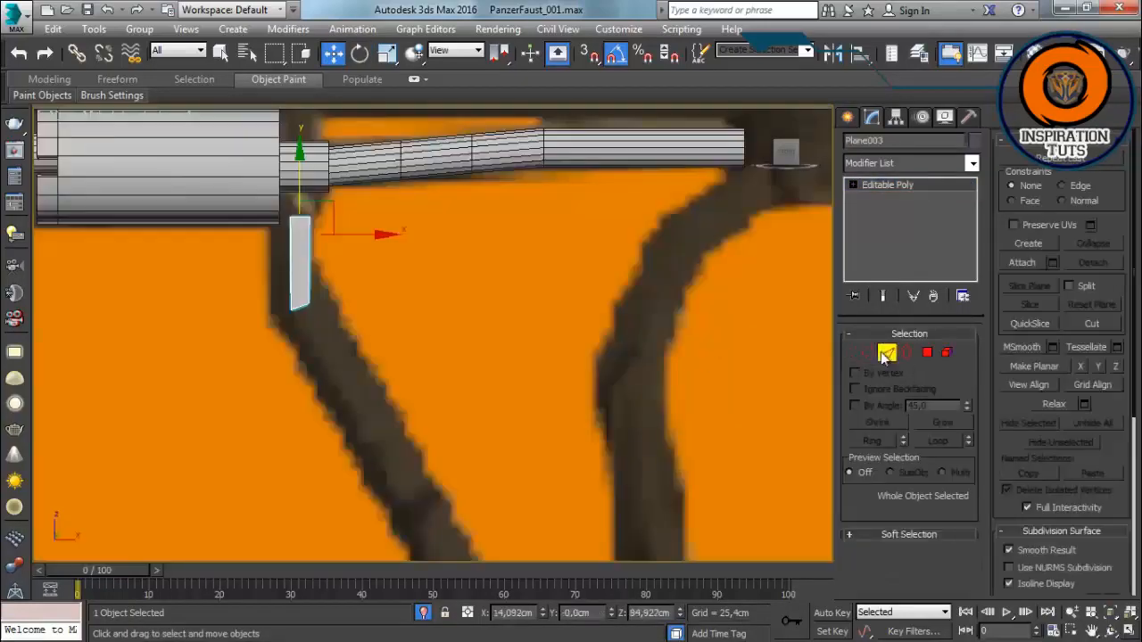
left_click(886, 353)
scroll(326, 351, "up", 4)
key("1")
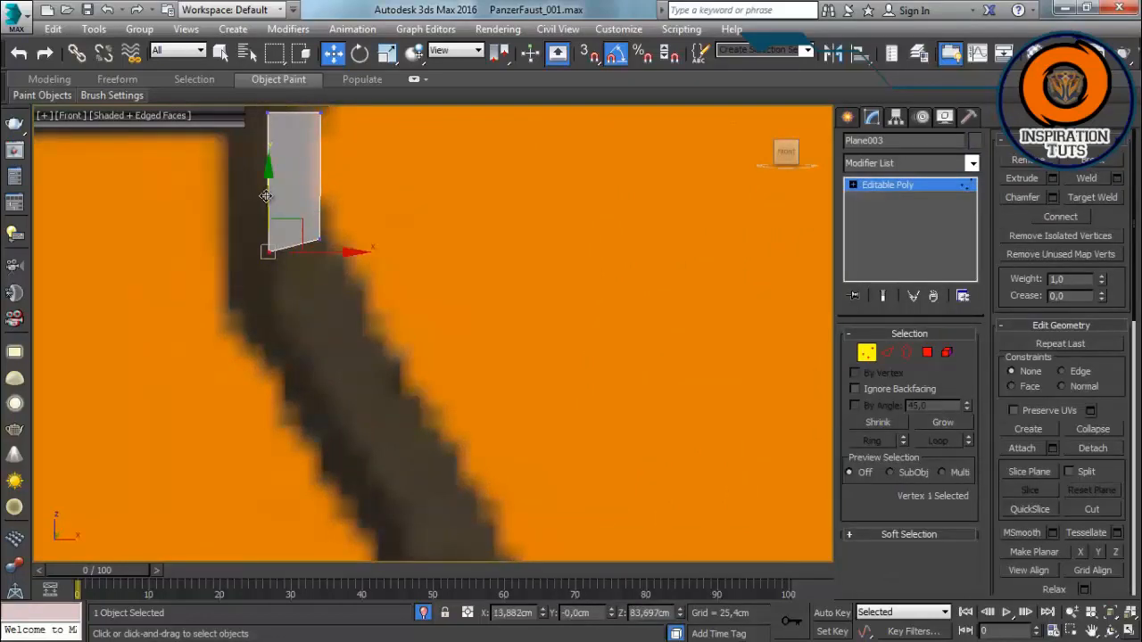
Step: Extend the slanted lower edge as a new strip down the full diagonal arm to the start of the bottom curve
key("2")
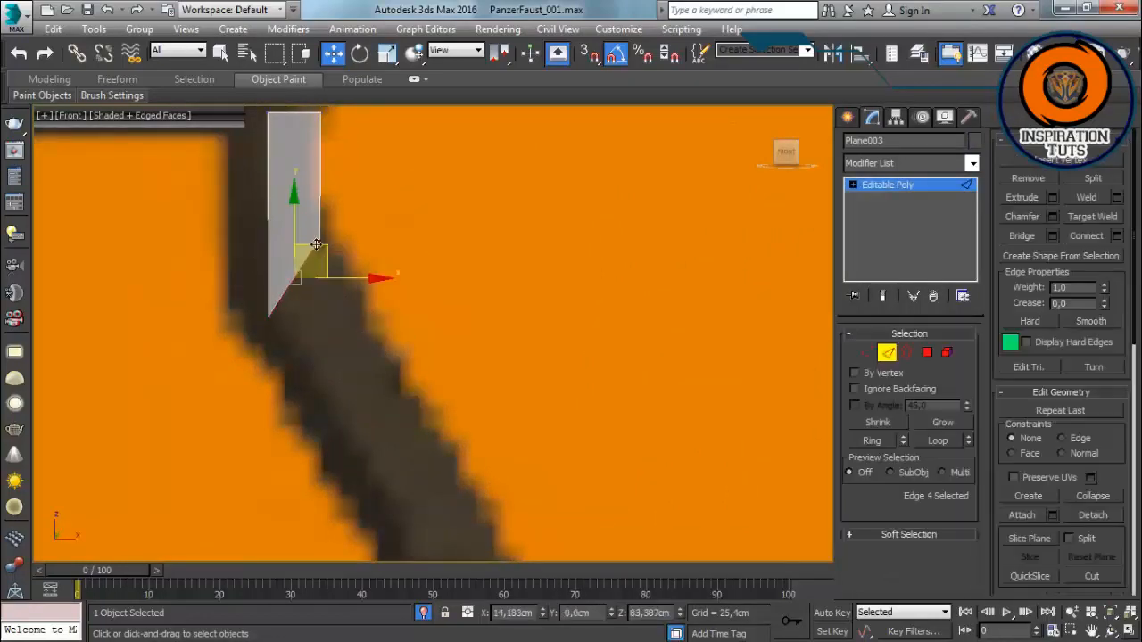
left_click_drag(309, 265, 399, 446, "shift")
scroll(399, 447, "down", 2)
middle_click_drag(487, 426, 272, 206)
scroll(382, 317, "down", 3)
left_click_drag(256, 188, 409, 471)
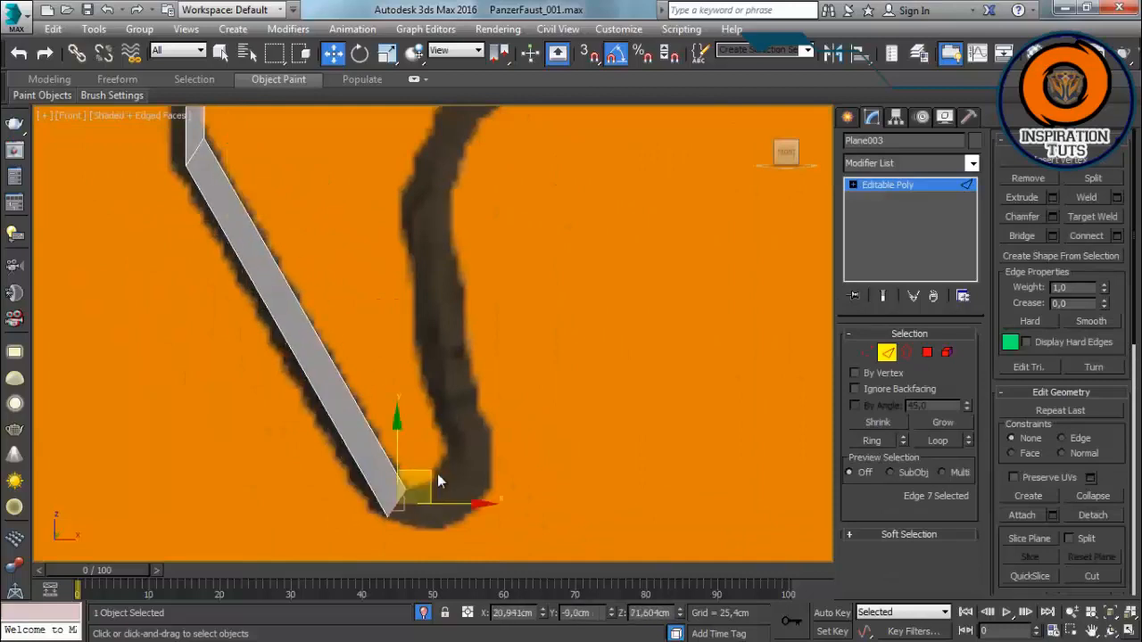
Step: Fit the strip's end vertices to the reference and extend a first short section into the bottom curve, straightening its end edge
scroll(437, 476, "up", 2)
middle_click_drag(437, 476, 434, 300)
scroll(433, 299, "up", 1)
key("1")
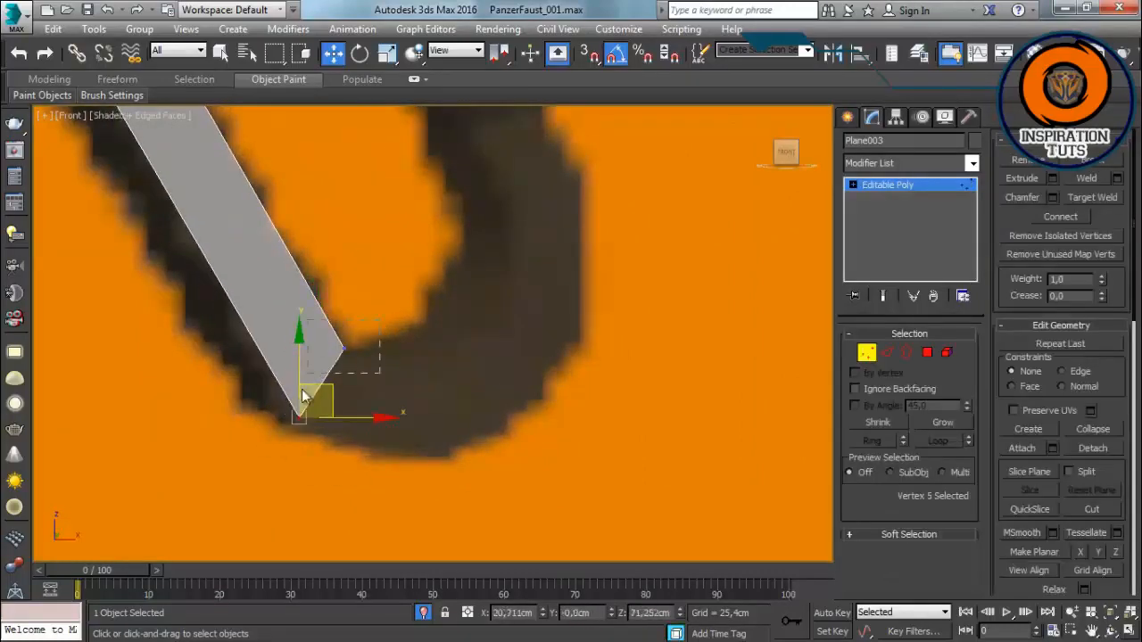
key("2")
left_click(321, 382)
left_click_drag(365, 384, 438, 386, "shift")
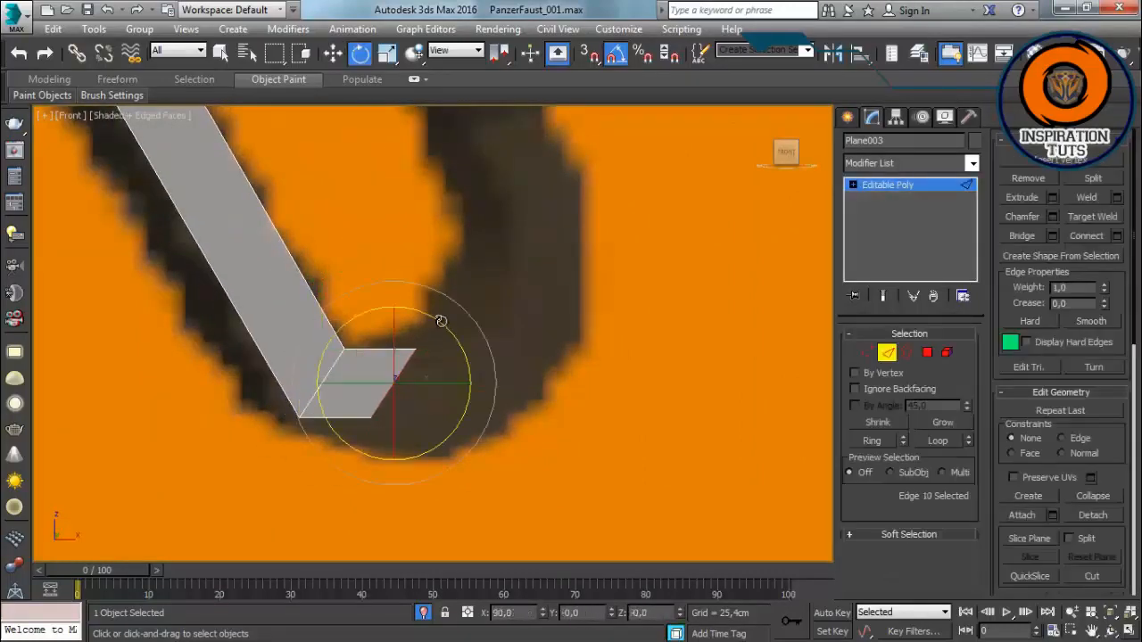
key("w")
key("1")
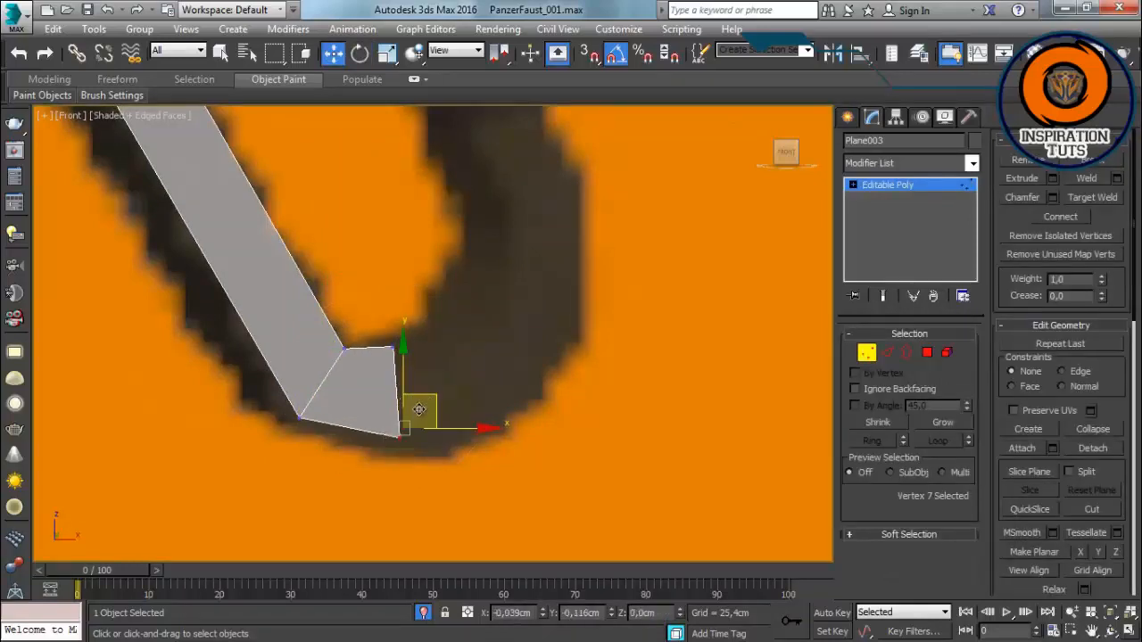
Step: Extend three more sections around the bottom curve, rotating each end edge and fitting the last inner vertex to the reference
key("2")
left_click(397, 406)
left_click_drag(399, 406, 479, 406, "shift")
key("e")
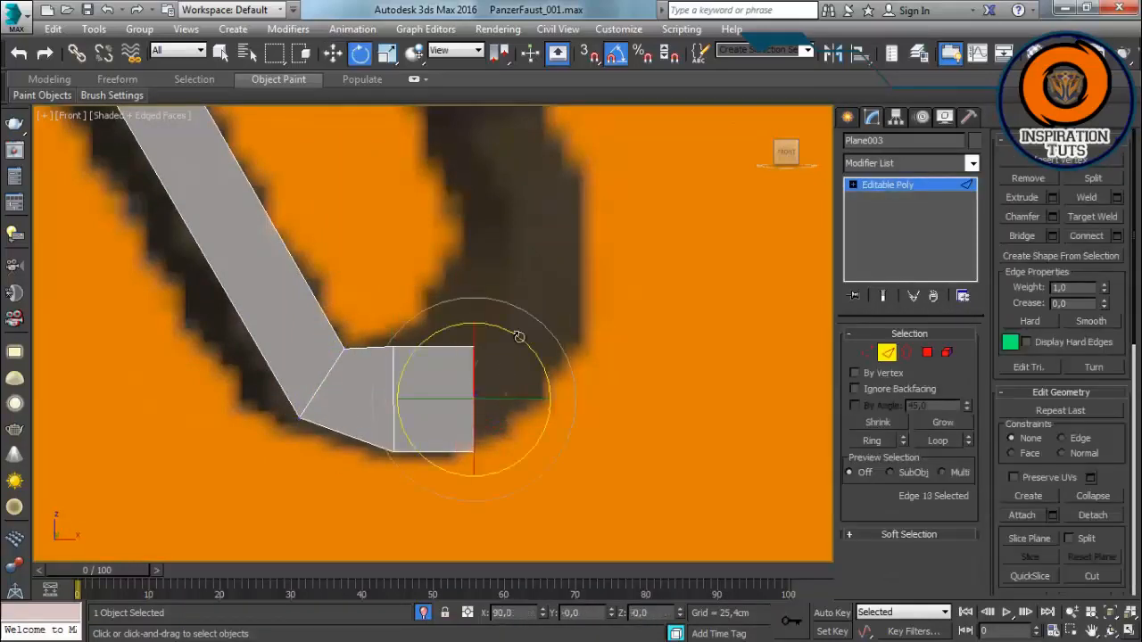
key("w")
left_click_drag(496, 358, 567, 230)
key("e")
key("w")
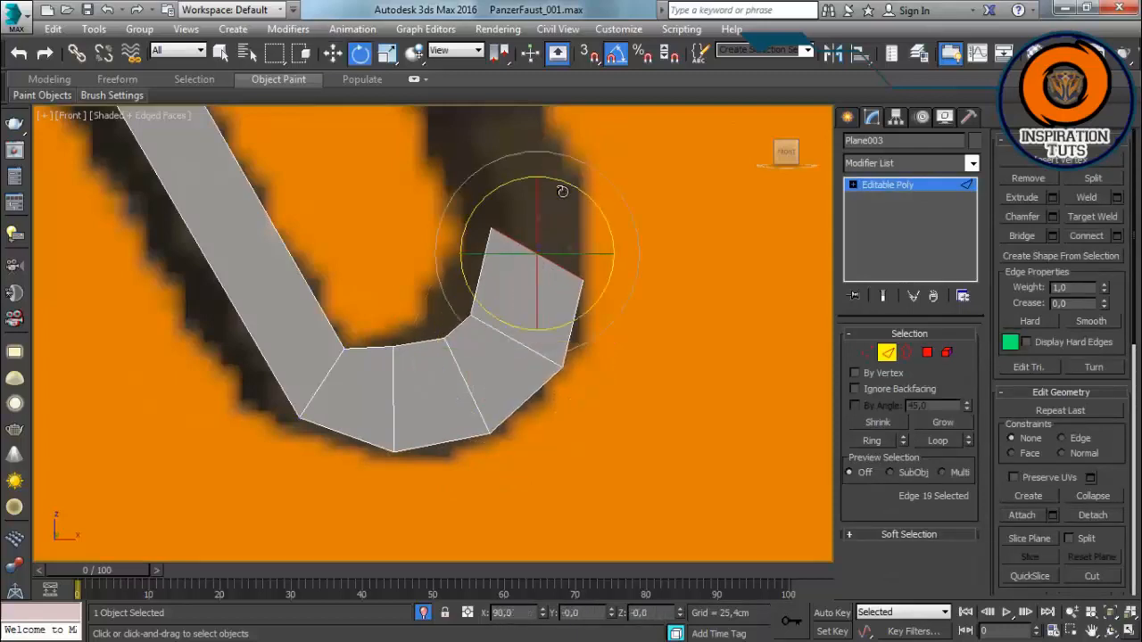
key("w")
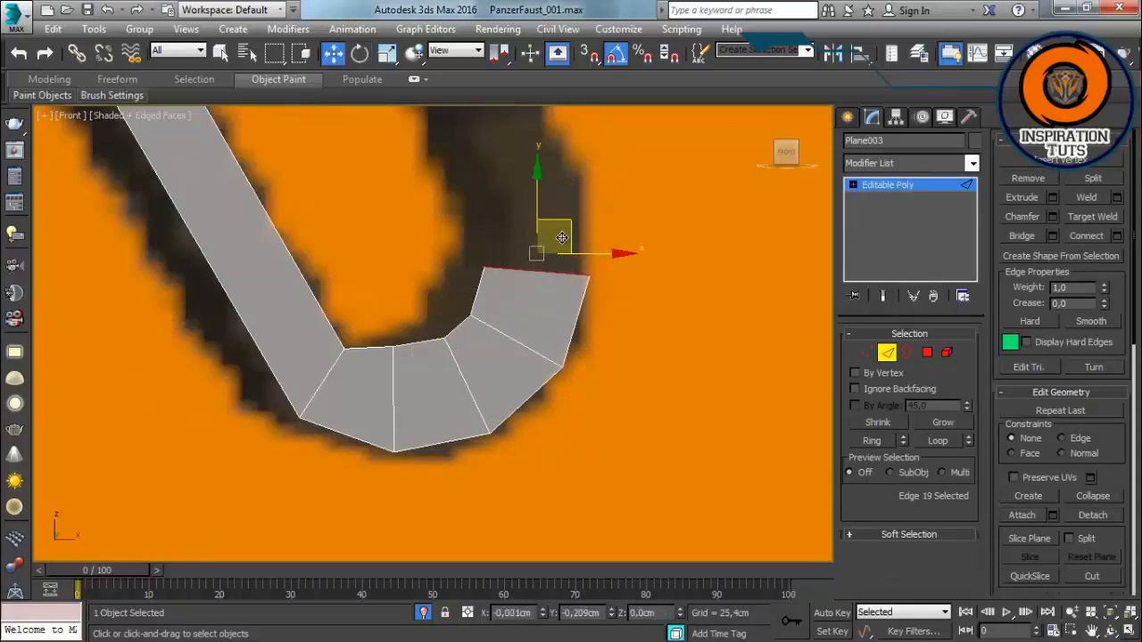
key("1")
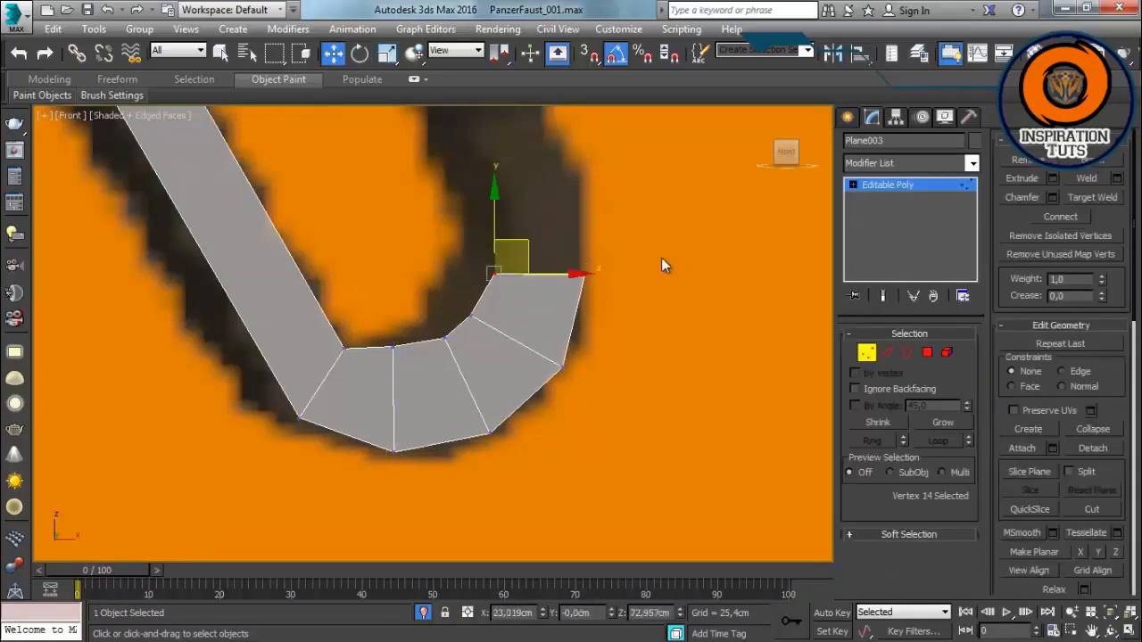
Step: Extend another section upward from the bottom curve, tilt its end edge, and adjust the end vertex to the outline
key("2")
left_click_drag(534, 239, 537, 177, "shift")
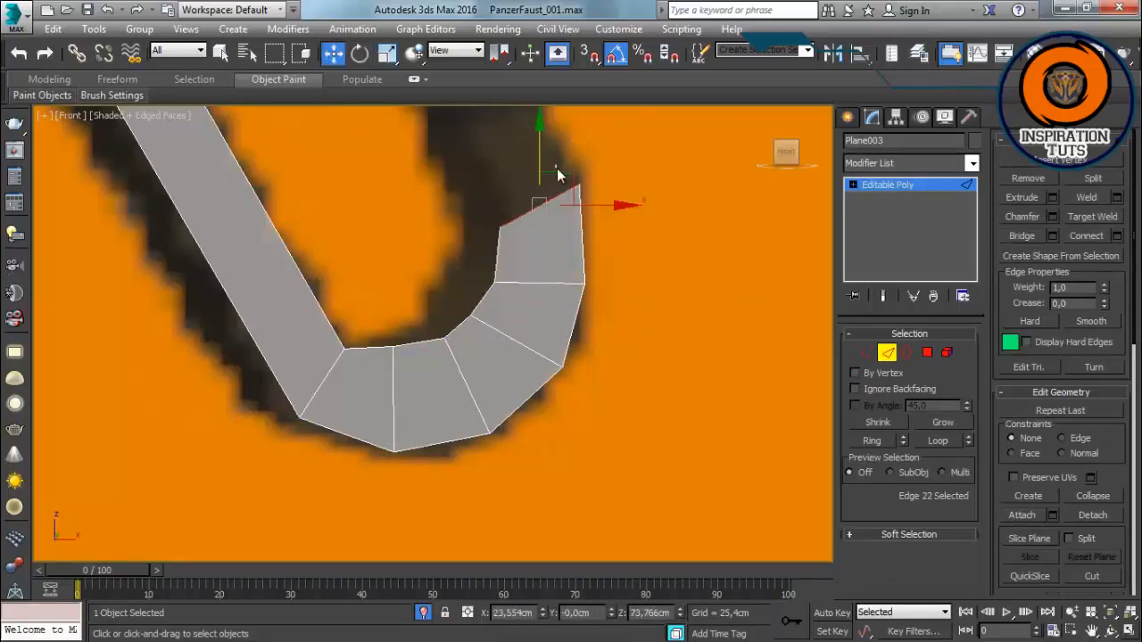
scroll(563, 224, "down", 5)
scroll(566, 213, "up", 6)
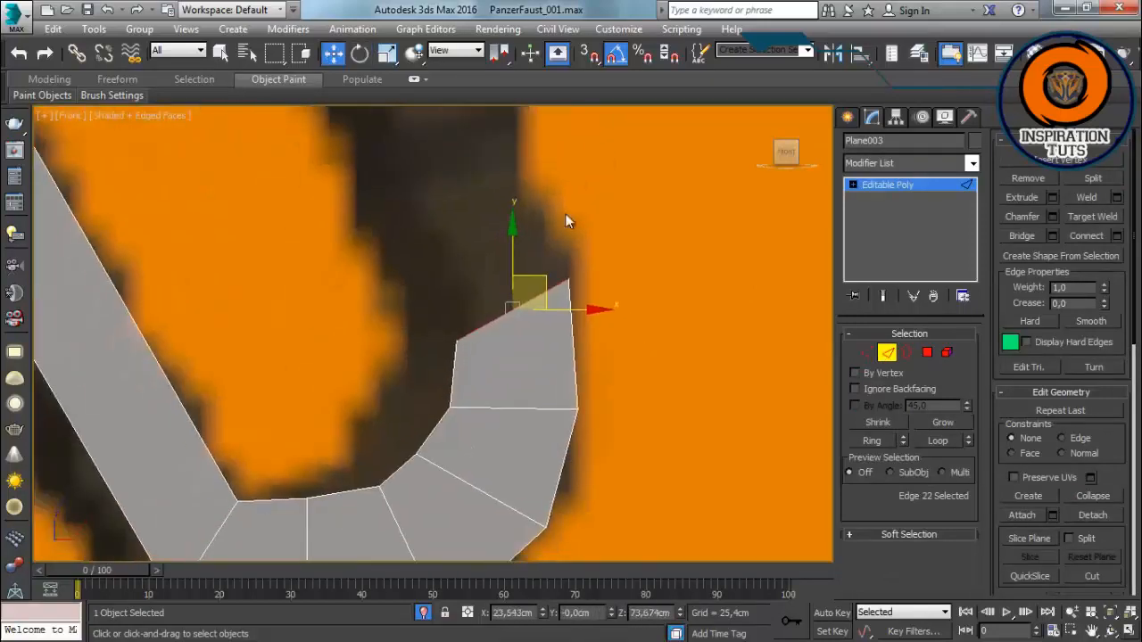
key("1")
left_click_drag(510, 341, 511, 342)
Step: Extend the tilted end edge into a section leaning toward the second bracket arm and rotate its new edge
key("2")
left_click_drag(529, 292, 534, 182, "shift")
key("e")
Step: Extend a long section up the nearly vertical second arm to its upper bend
middle_click_drag(453, 237, 465, 389)
scroll(465, 389, "down", 2)
key("w")
left_click_drag(470, 323, 444, 183, "shift")
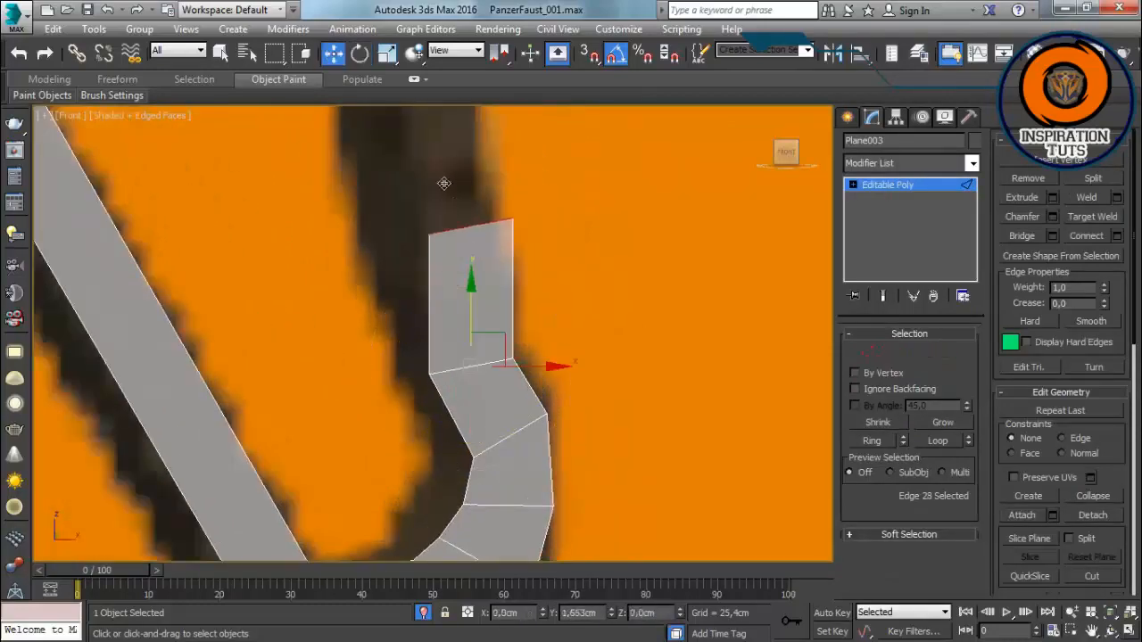
middle_click_drag(444, 184, 388, 347)
scroll(388, 347, "down", 3)
left_click_drag(421, 336, 381, 115)
middle_click_drag(381, 115, 365, 450)
scroll(336, 394, "up", 3)
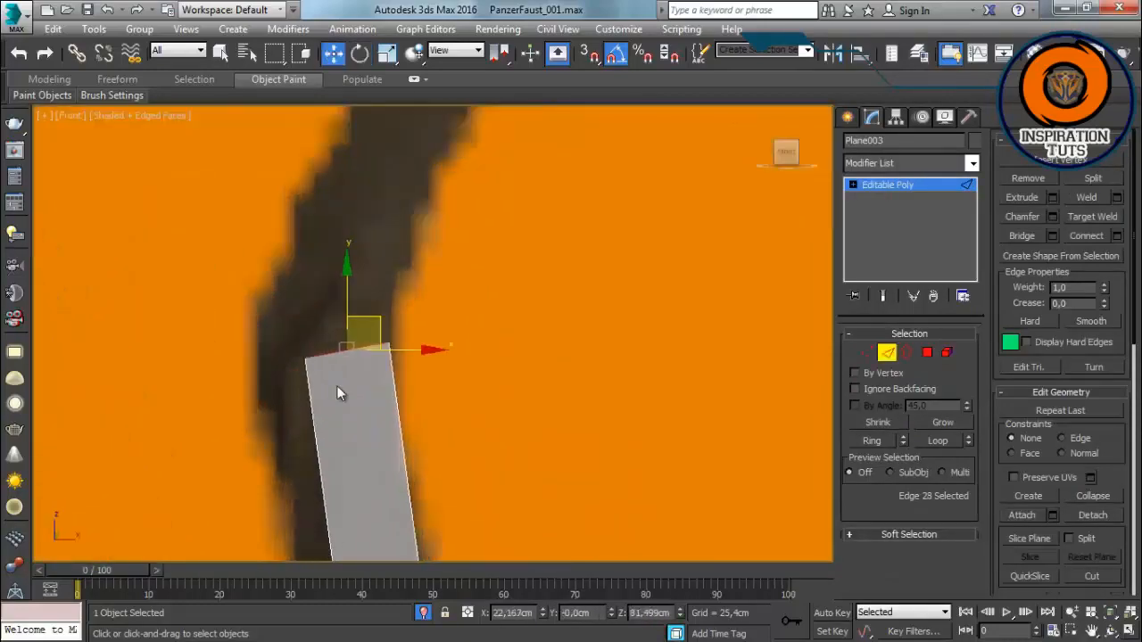
Step: Add a short section with a leveled end edge at the upper bend and move its two left vertices inward about 0.12 cm
key("e")
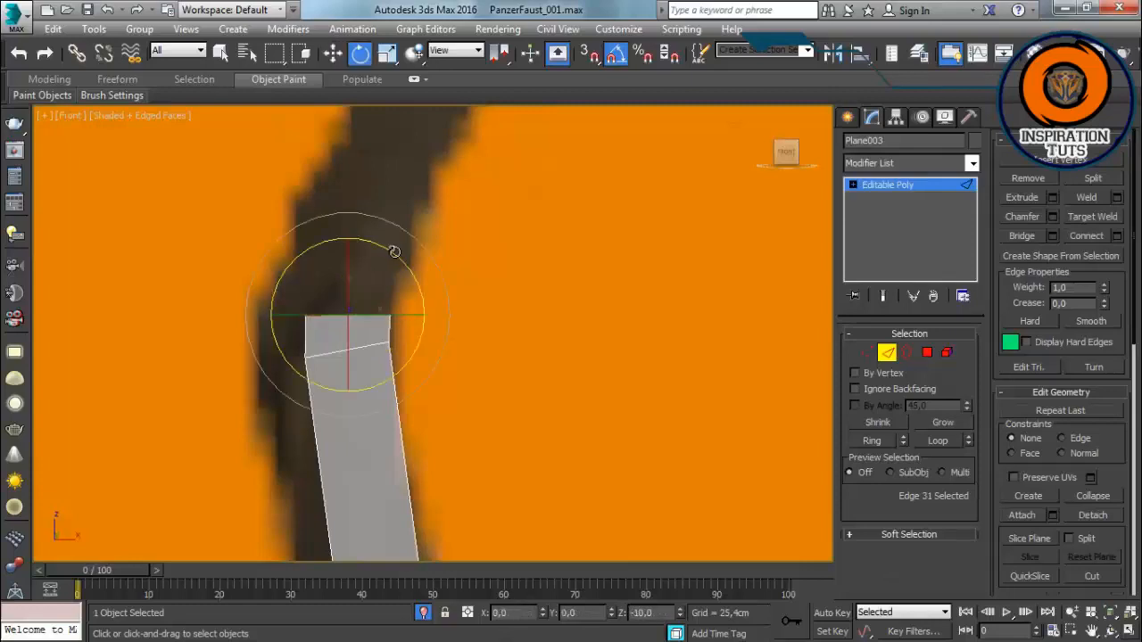
key("w")
key("1")
left_click_drag(272, 297, 321, 421)
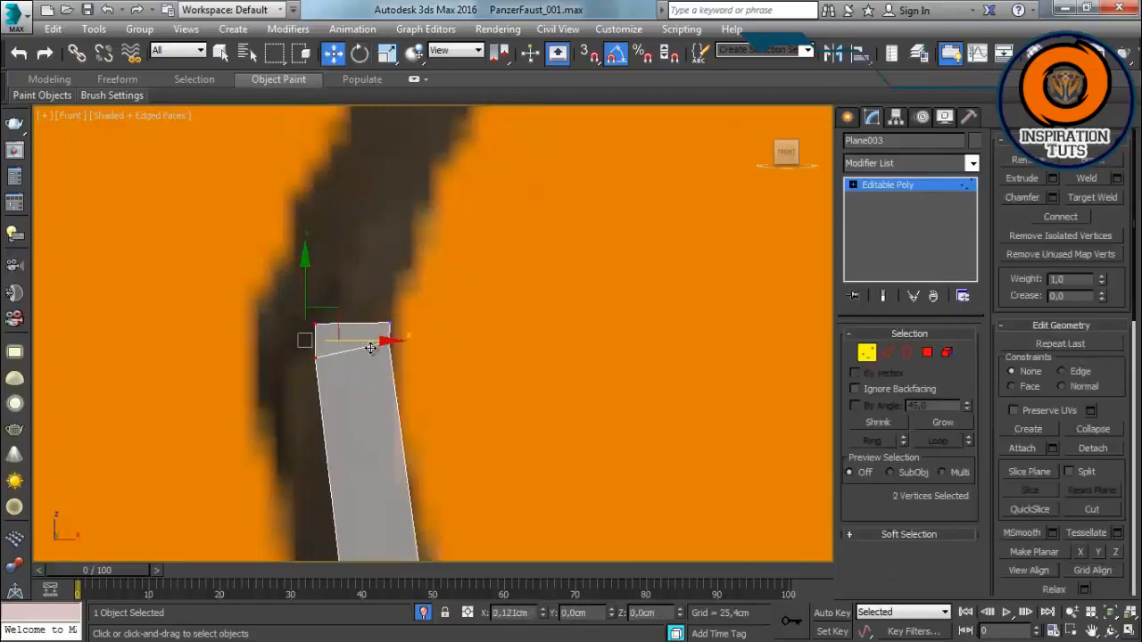
scroll(370, 348, "down", 4)
scroll(293, 334, "up", 4)
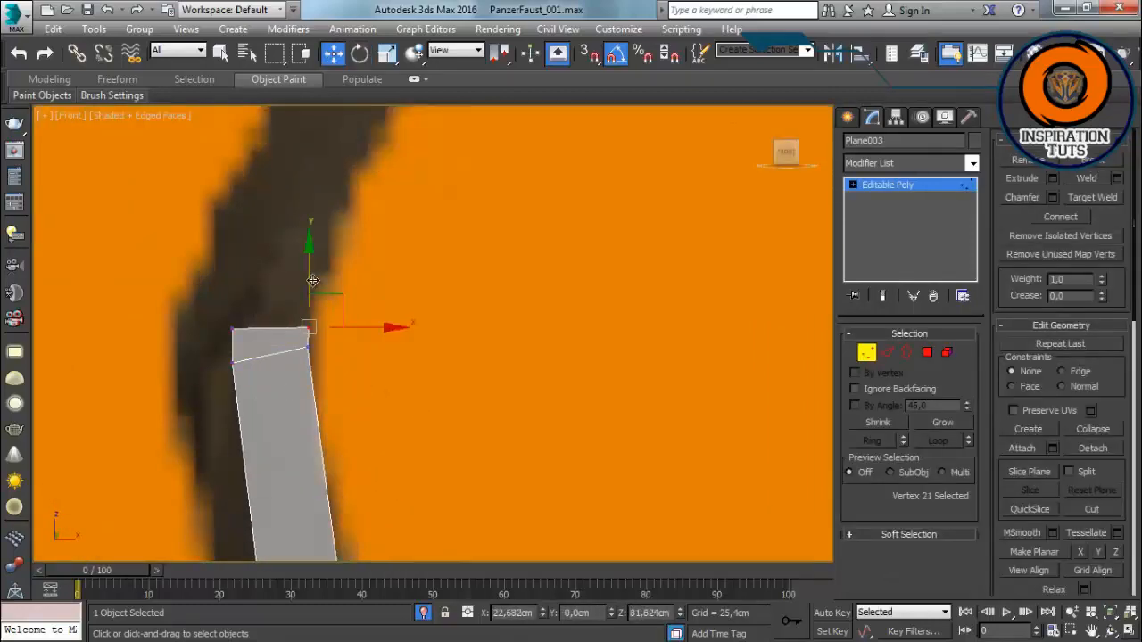
Step: Extend a section from the upper bend along the leaning part of the second arm and reposition its end vertices
key("2")
left_click(270, 332)
left_click_drag(286, 301, 330, 169, "shift")
scroll(346, 386, "down", 4)
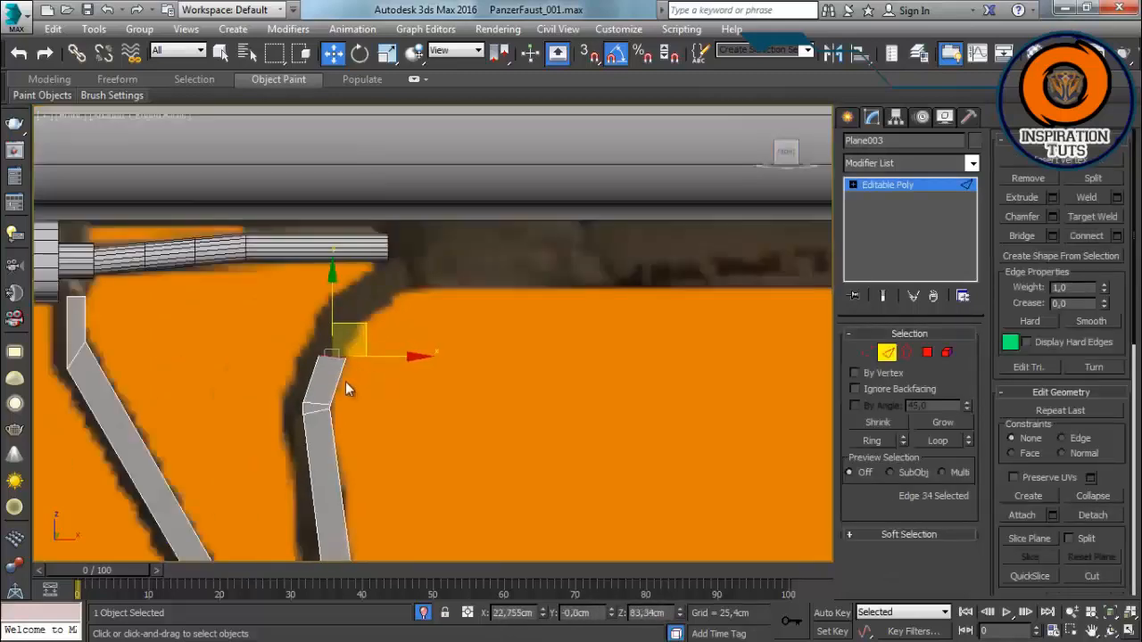
scroll(347, 384, "up", 4)
key("1")
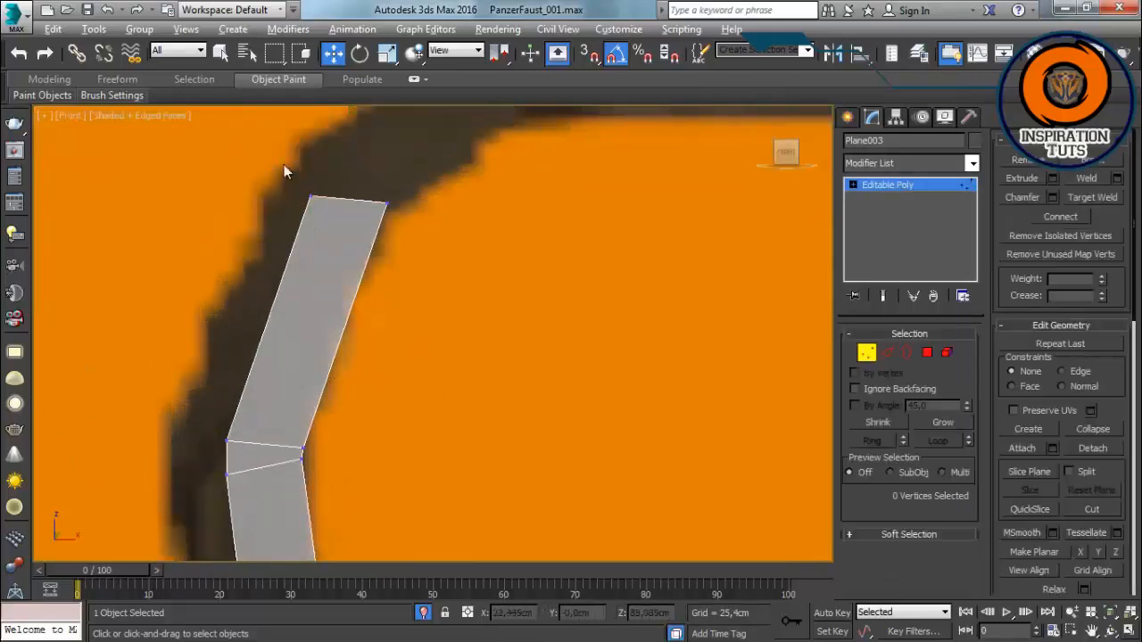
left_click(393, 198)
left_click_drag(412, 184, 411, 186)
left_click(429, 321)
scroll(429, 321, "down", 4)
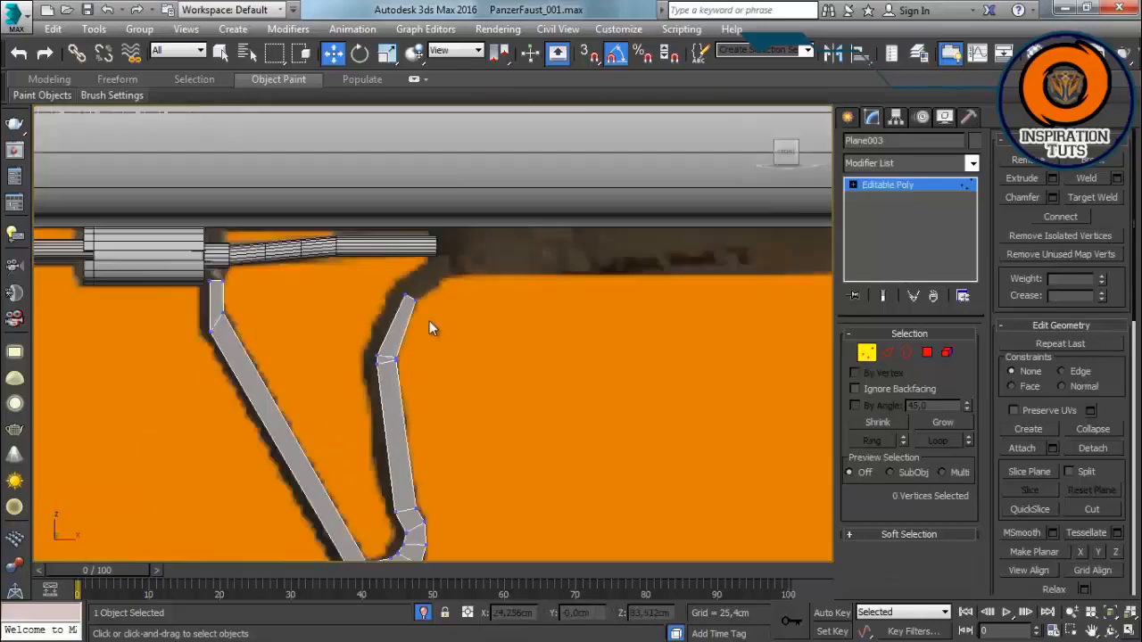
Step: Extend the end edge of the second arm diagonally up to the dark bar under the main tube
scroll(408, 296, "up", 4)
key("2")
left_click(393, 284)
left_click_drag(415, 261, 568, 125, "shift")
scroll(547, 284, "down", 4)
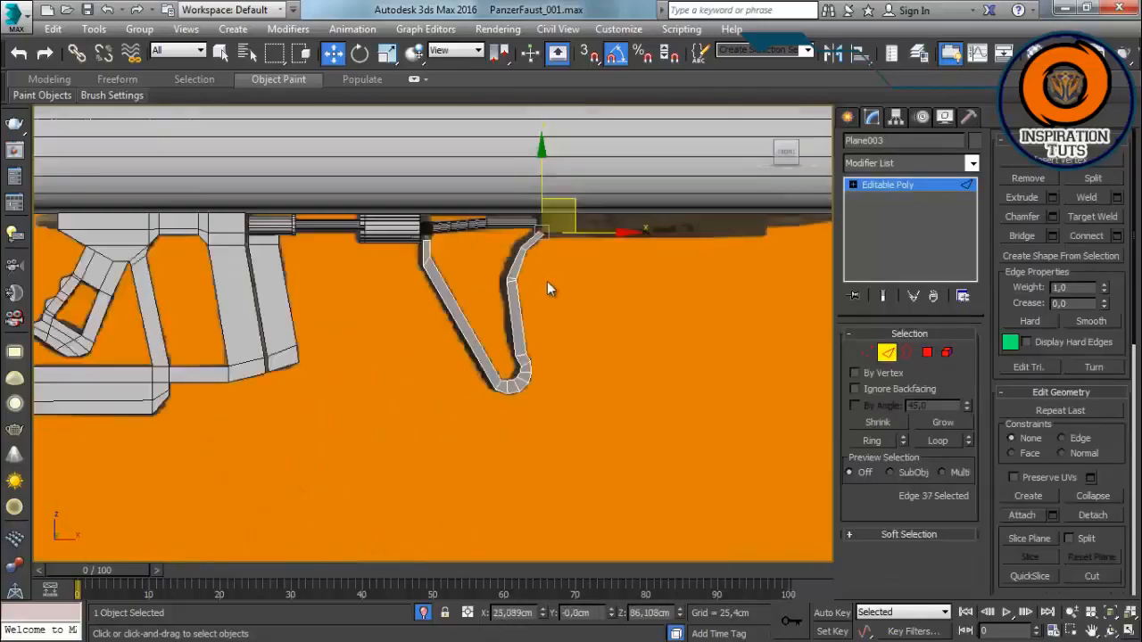
Step: Rotate the second arm's end edge to vertical, scale it in height, and shift it further toward the dark bar
scroll(488, 309, "up", 5)
key("e")
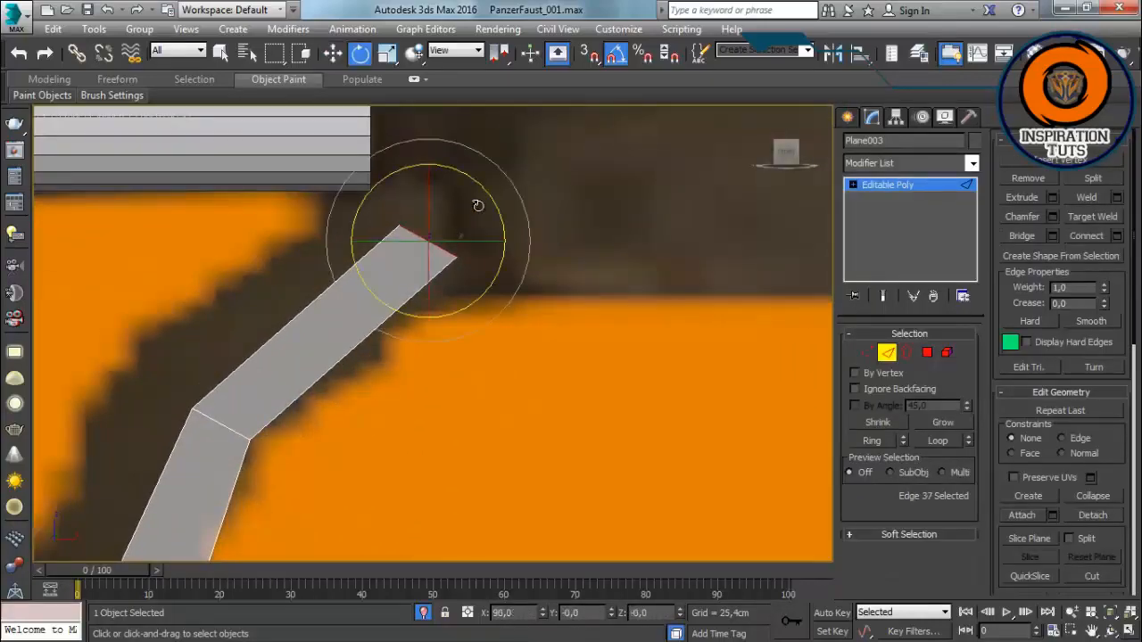
left_click_drag(476, 205, 498, 263)
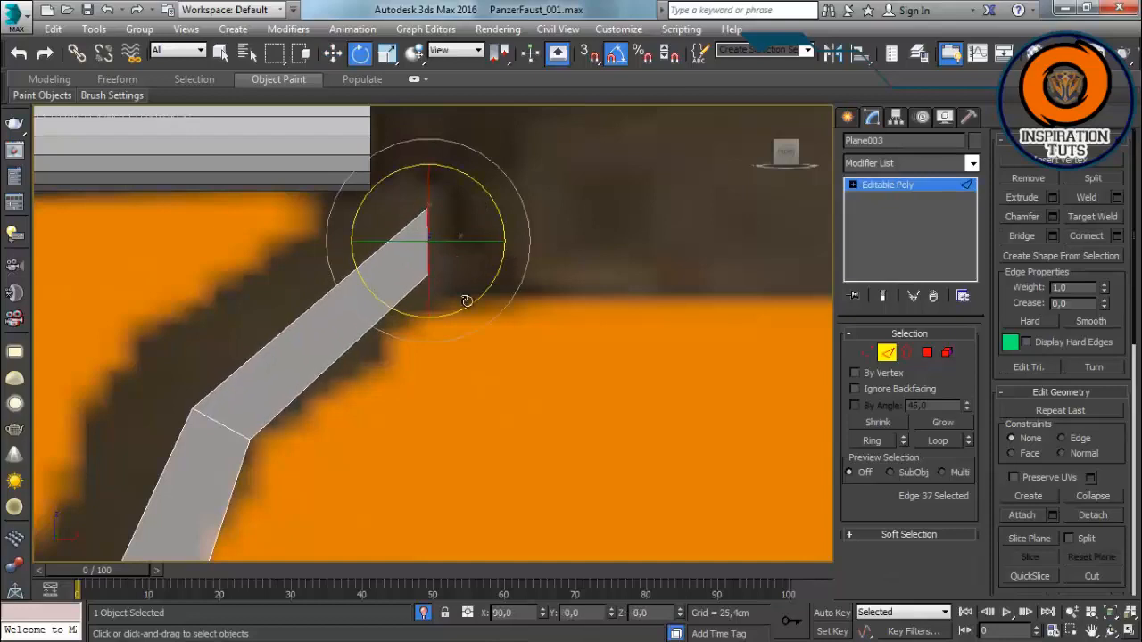
key("r")
left_click_drag(429, 160, 431, 195)
left_click_drag(490, 239, 514, 235)
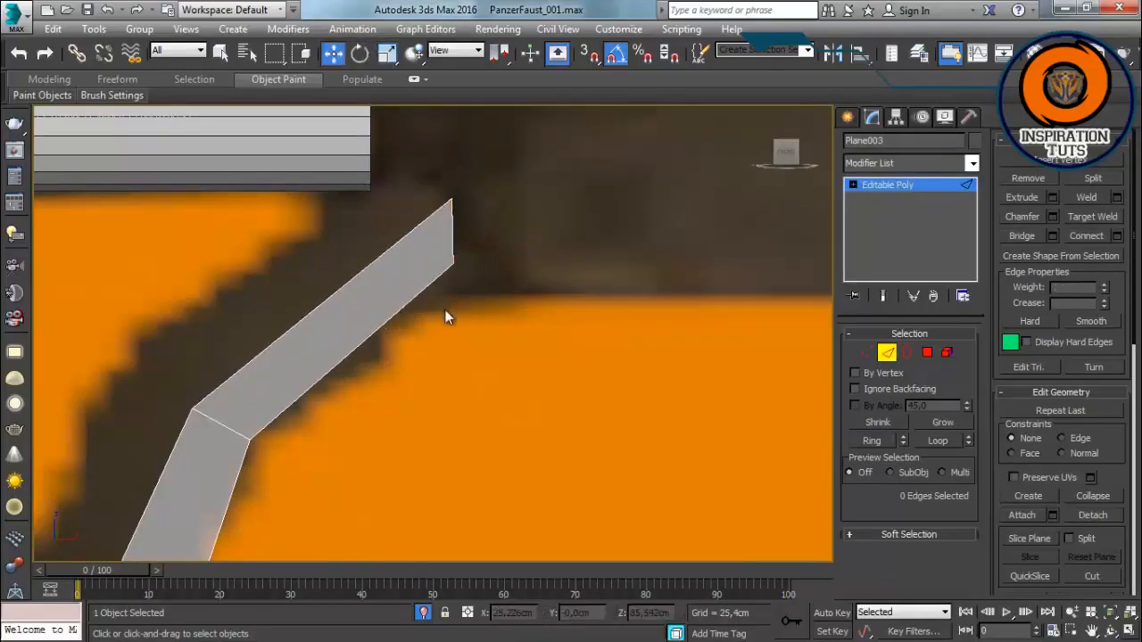
Step: Raise the top edge of the first bracket arm past the rod to the underside of the main tube
scroll(438, 238, "down", 5)
scroll(420, 344, "up", 3)
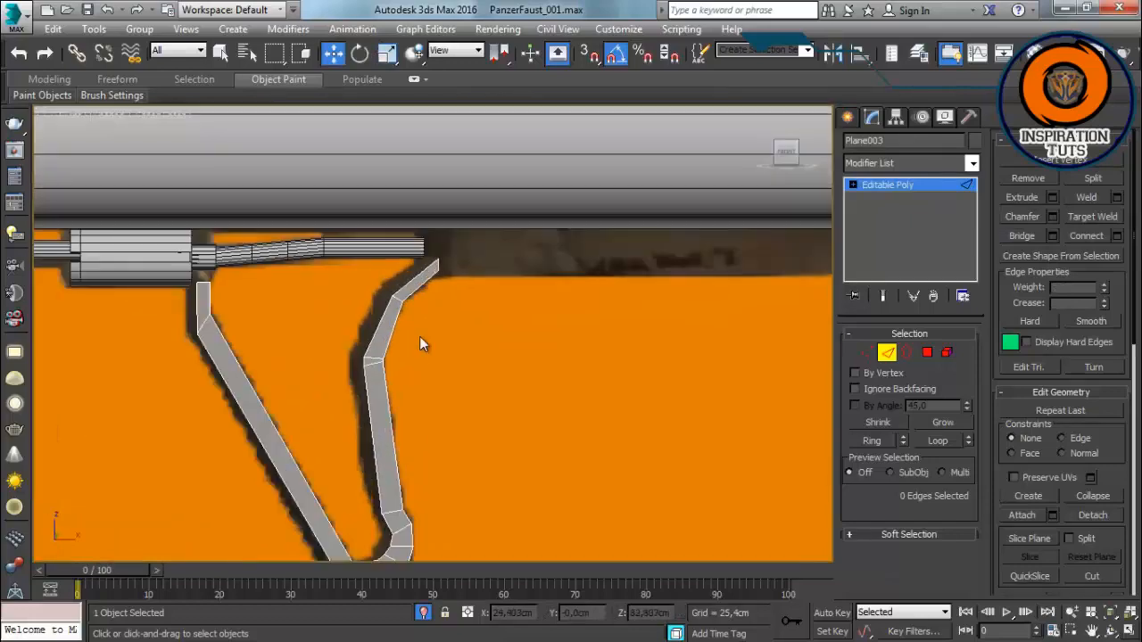
scroll(230, 311, "down", 4)
scroll(150, 270, "up", 3)
scroll(307, 276, "up", 2)
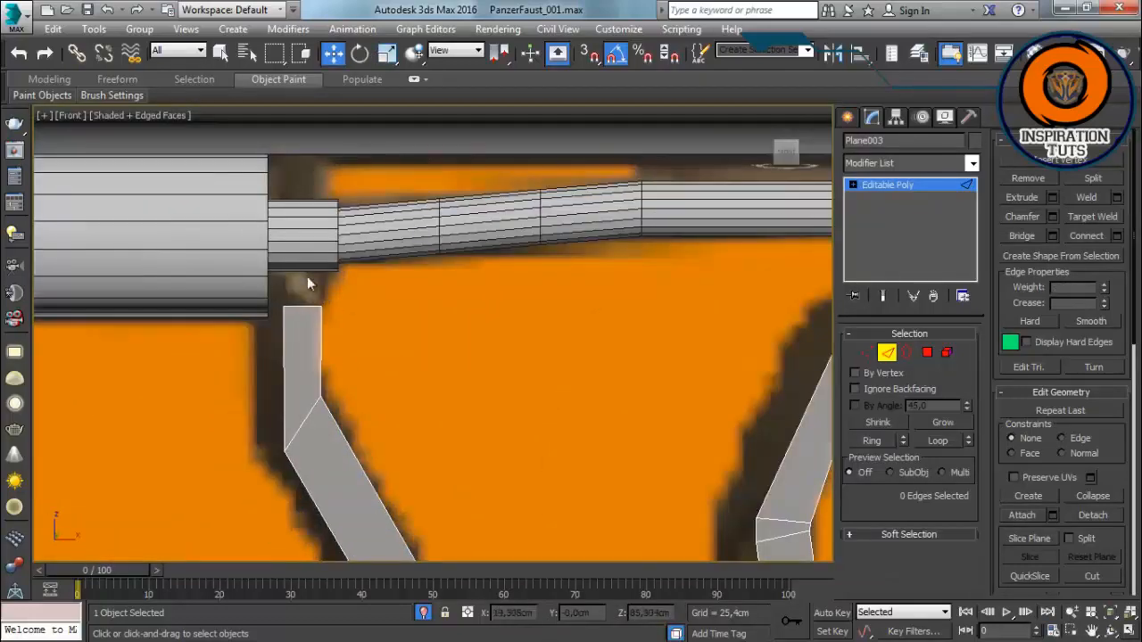
scroll(447, 340, "down", 2)
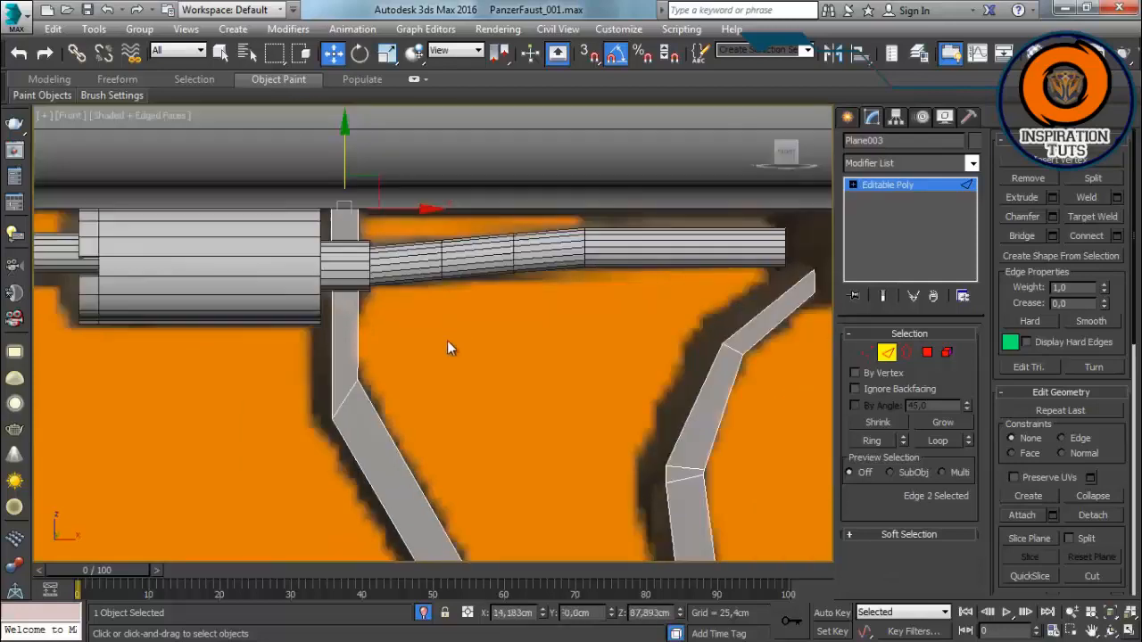
Step: Extend the vertical end edge of the second bracket arm a short distance horizontally into the dark bar
scroll(459, 341, "down", 3)
scroll(436, 332, "up", 2)
scroll(577, 298, "up", 6)
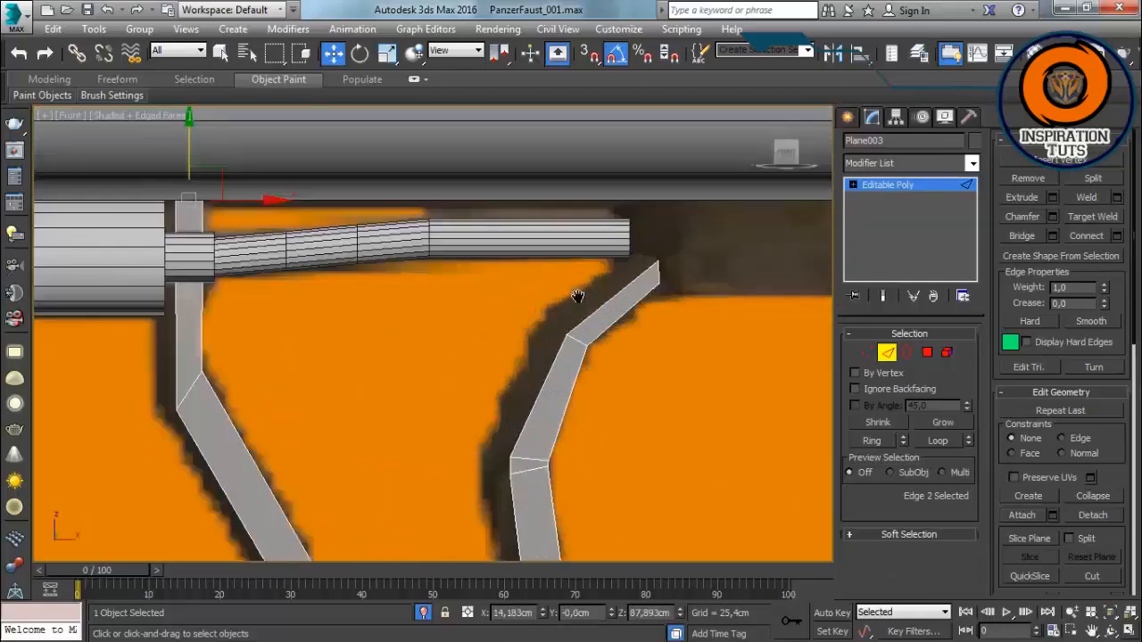
left_click(507, 266)
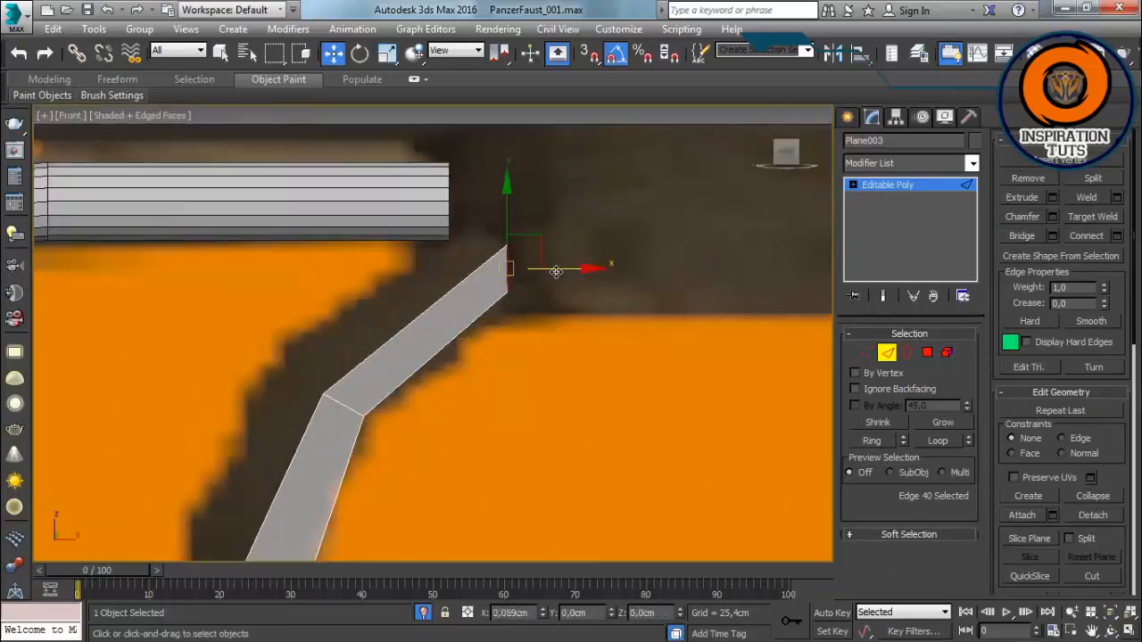
left_click(890, 355)
Step: Stretch the rod by moving its end vertices along X to the second arm's short end section
left_click(449, 216)
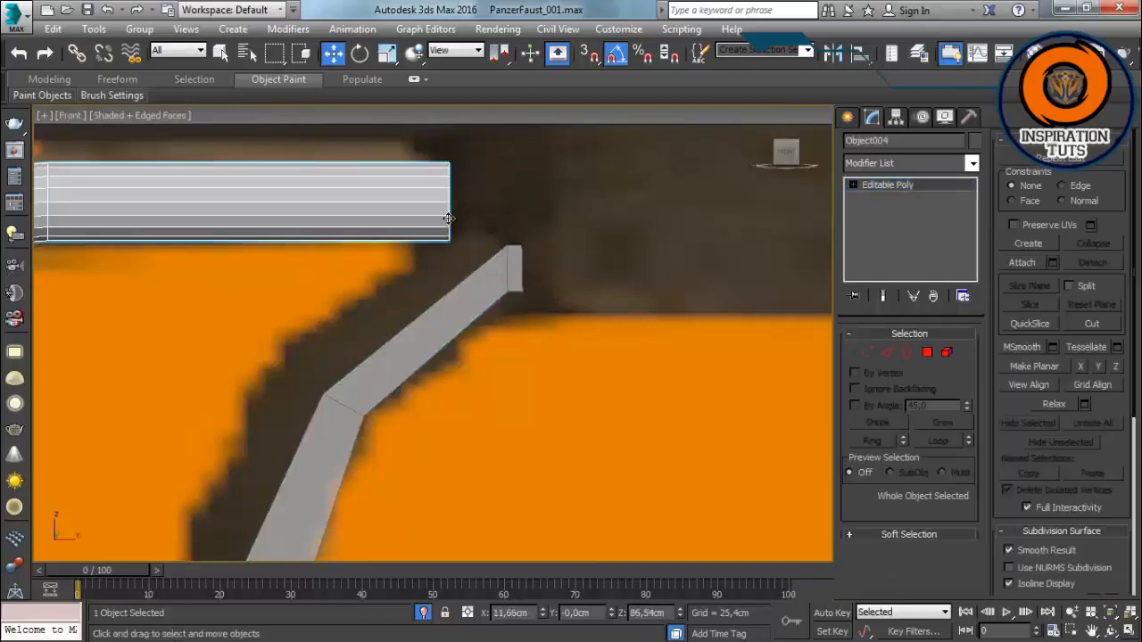
key("1")
left_click_drag(500, 200, 568, 199)
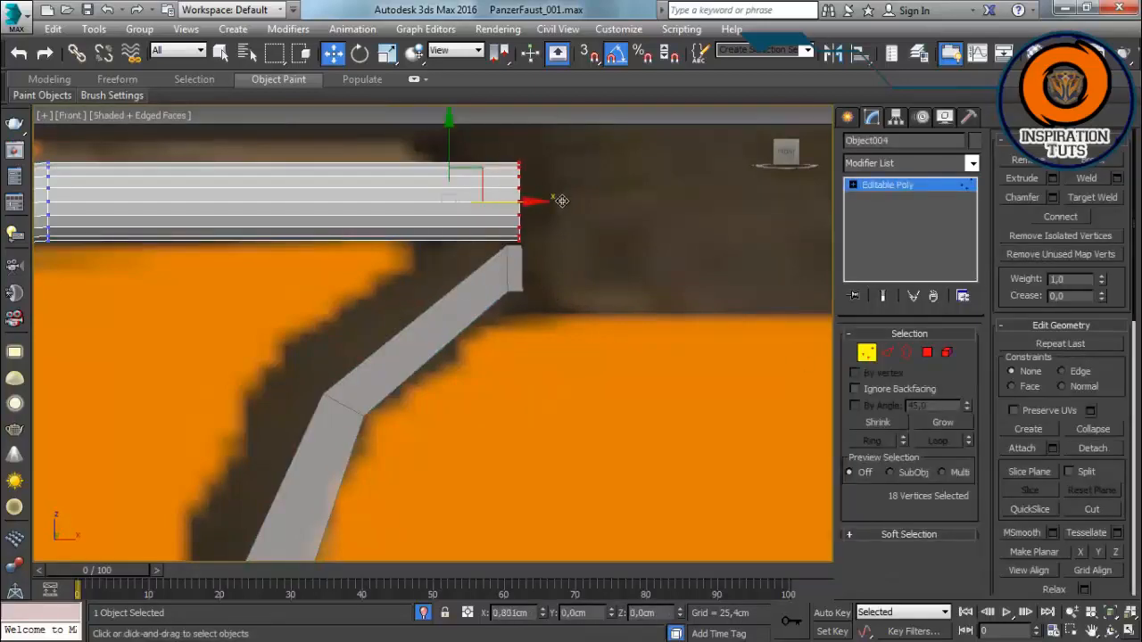
left_click(888, 353)
left_click(886, 353)
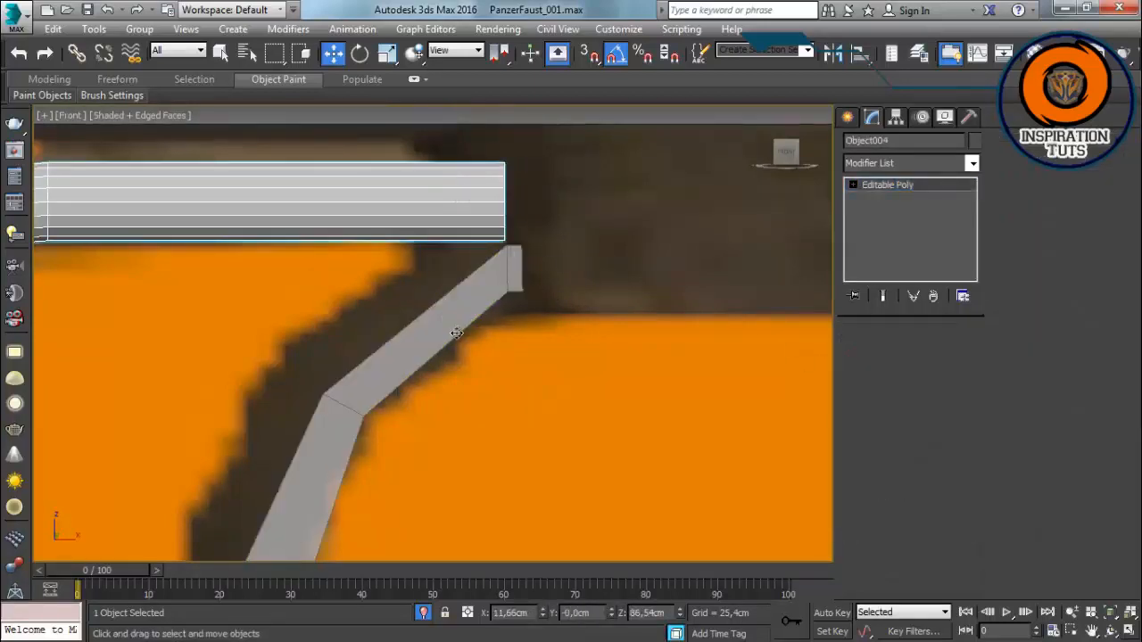
Step: Extend the top edge of the second arm's short end section upward past the end of the rod
left_click(459, 319)
key("F3")
left_click(888, 354)
scroll(530, 276, "up", 6)
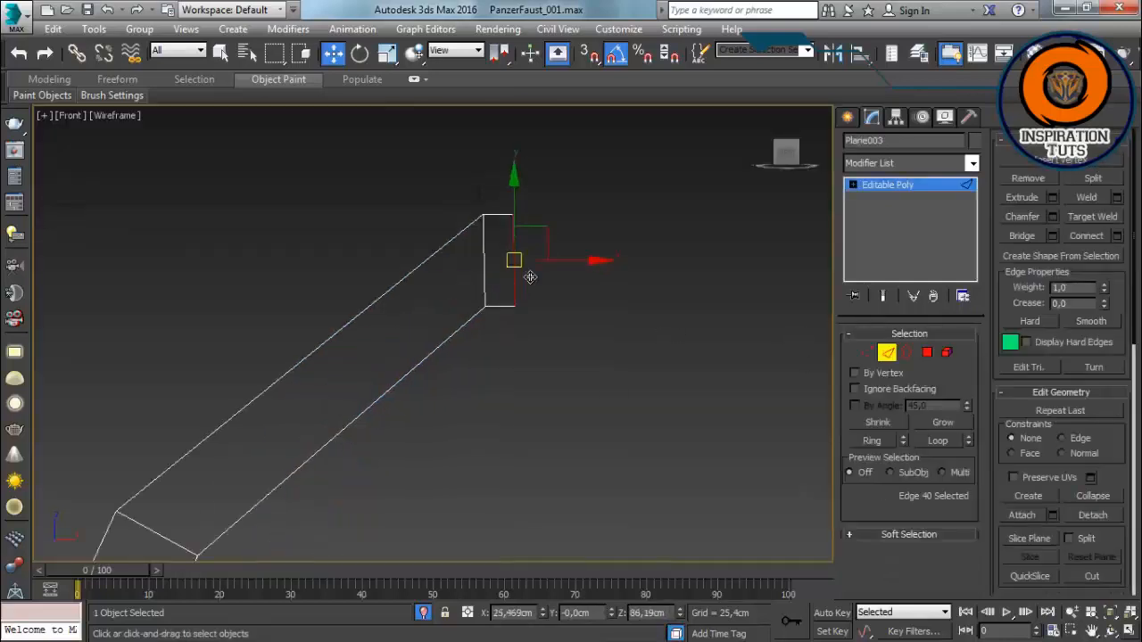
middle_click_drag(529, 275, 529, 361)
left_click(492, 269)
middle_click_drag(462, 206, 431, 331)
left_click_drag(453, 209, 451, 157)
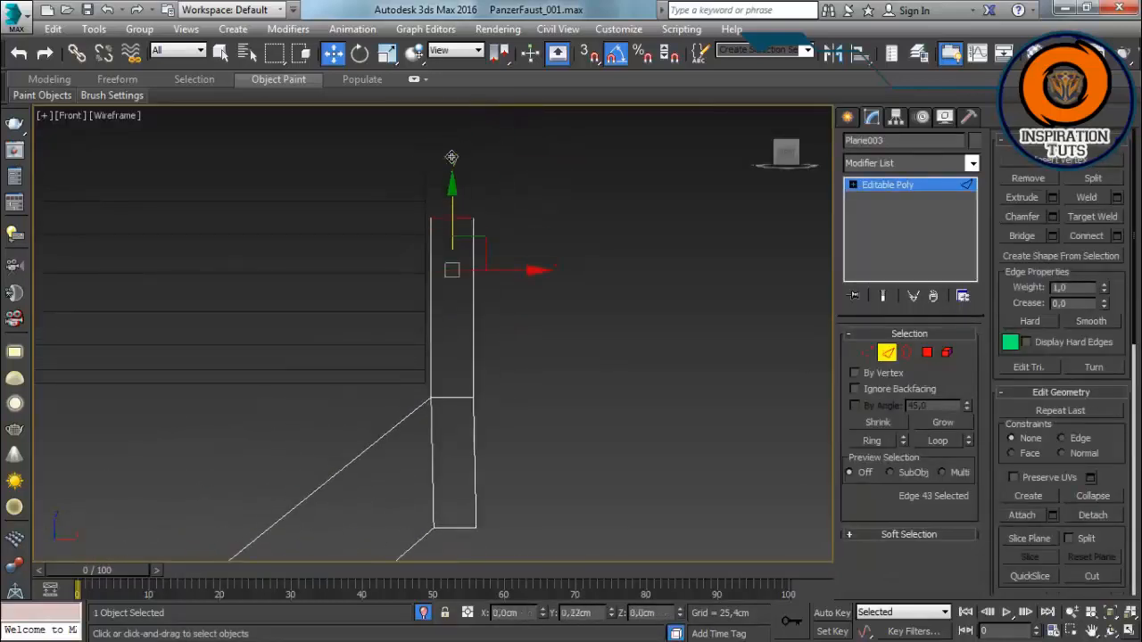
left_click_drag(452, 107, 452, 106)
Step: Check the bracket in perspective and adjust the second arm's top edge to meet the underside of the main tube
scroll(369, 284, "down", 7)
middle_click_drag(337, 367, 343, 339)
key("p")
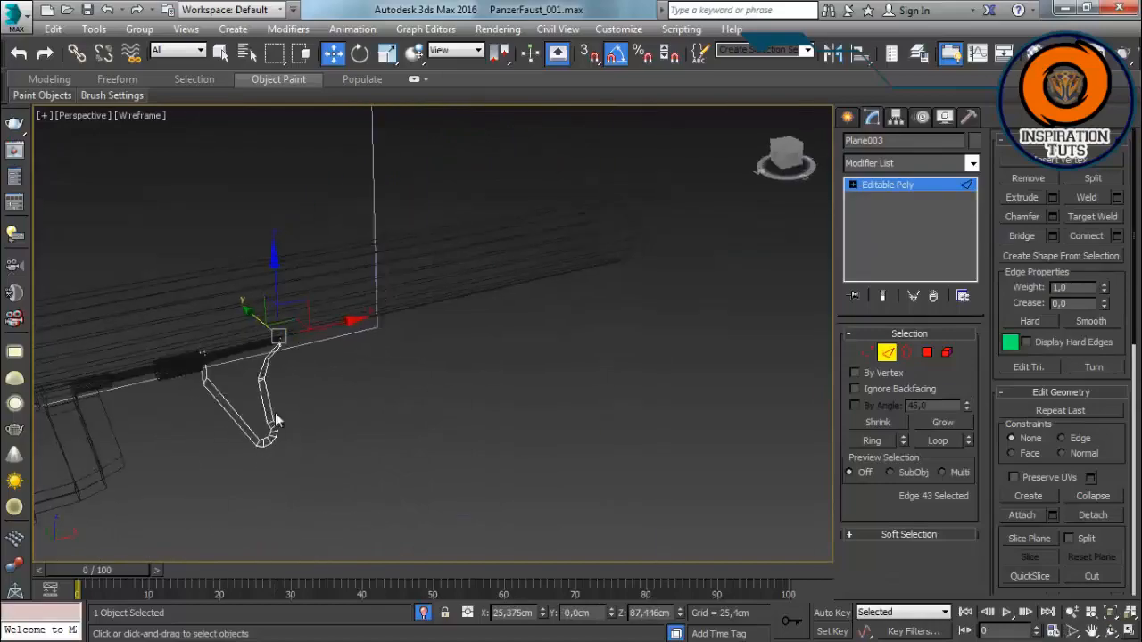
scroll(276, 420, "up", 4)
mouse_move(276, 421)
middle_mouse_down()
mouse_move(380, 411)
mouse_move(444, 311)
mouse_move(474, 366)
mouse_move(355, 355)
middle_mouse_up()
key("F3")
scroll(355, 356, "down", 4)
scroll(441, 341, "up", 6)
middle_click_drag(445, 336, 484, 291, "alt")
scroll(485, 290, "up", 4)
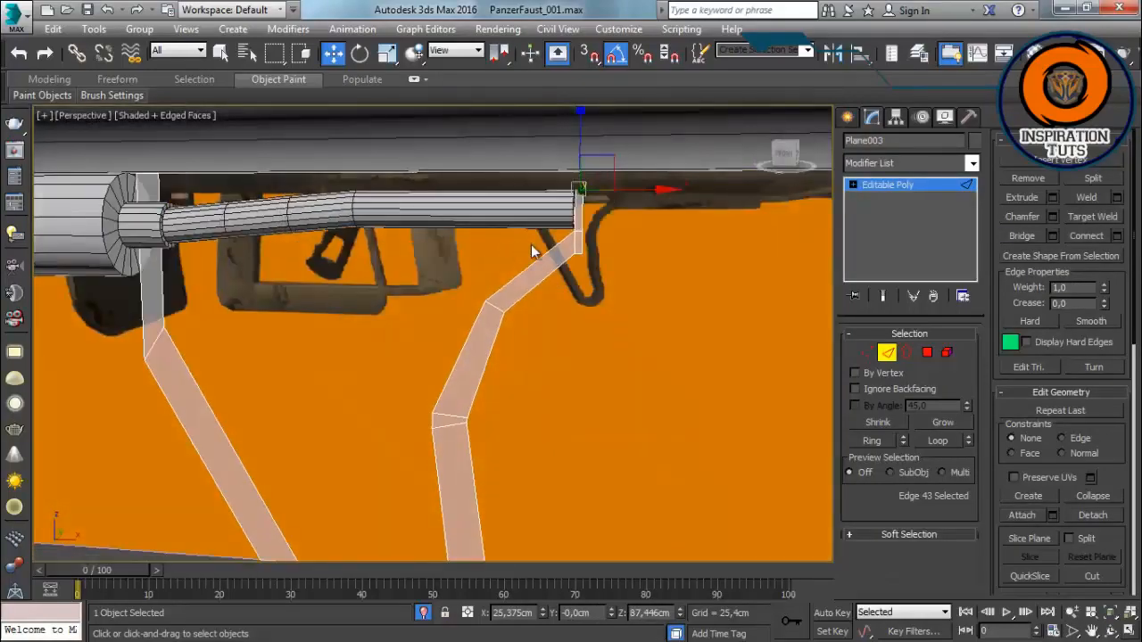
key("f")
scroll(673, 299, "up", 2)
scroll(377, 246, "up", 3)
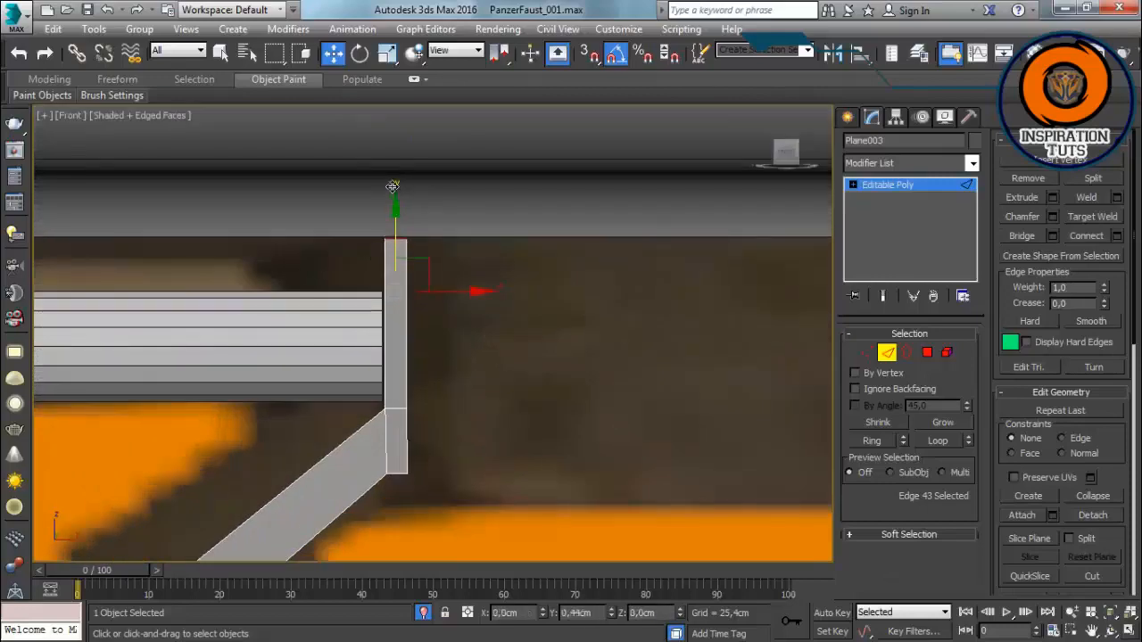
left_click_drag(392, 186, 392, 186)
Step: Leave edge editing and apply a Shell modifier to the bracket
scroll(393, 186, "down", 5)
middle_click_drag(392, 187, 635, 472)
scroll(472, 368, "down", 5)
key("p")
scroll(497, 353, "up", 4)
key("2")
left_click(971, 165)
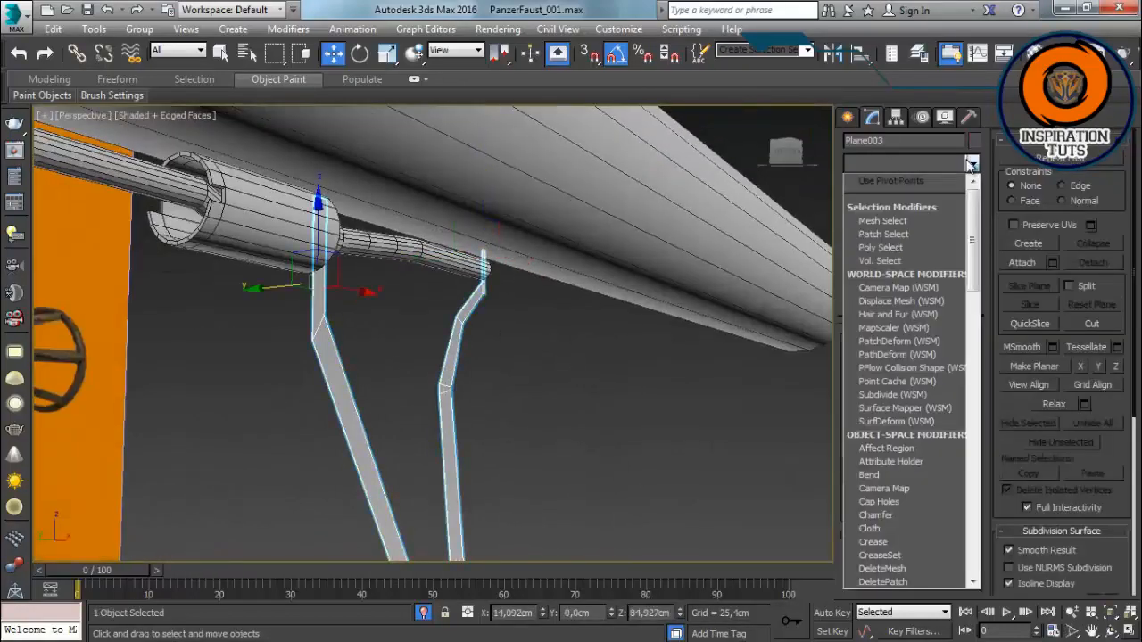
left_click(971, 165)
scroll(499, 323, "up", 3)
middle_click_drag(474, 323, 705, 323, "alt")
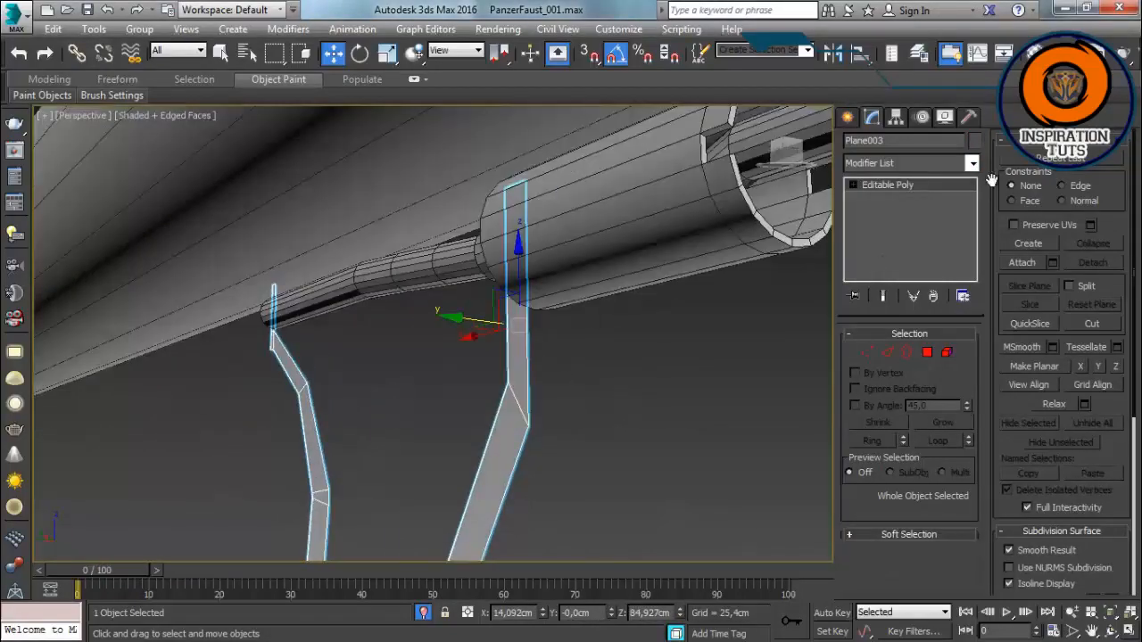
left_click(972, 166)
key("s")
key("s")
key("s")
key("s")
key("s")
key("Return")
Step: Set the Shell's inner amount to 1.524 cm and shift the bracket along Y toward the rod's centre
middle_click_drag(749, 288, 344, 319, "alt")
scroll(335, 319, "up", 2)
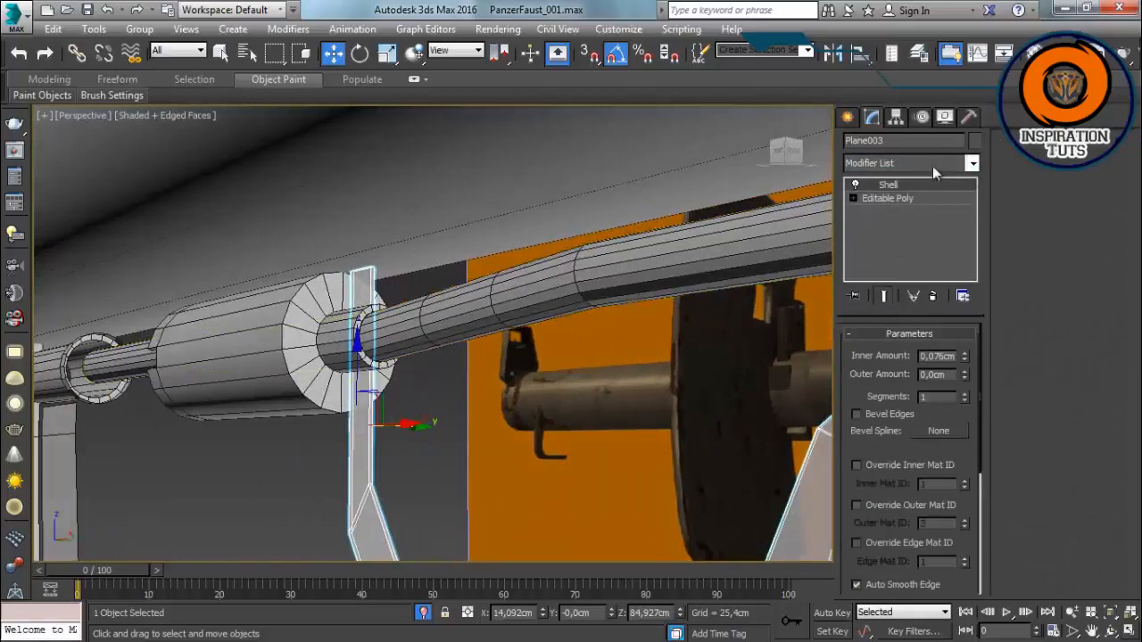
left_click_drag(964, 358, 964, 321)
middle_click_drag(437, 414, 527, 446, "alt")
left_click_drag(569, 467, 543, 468)
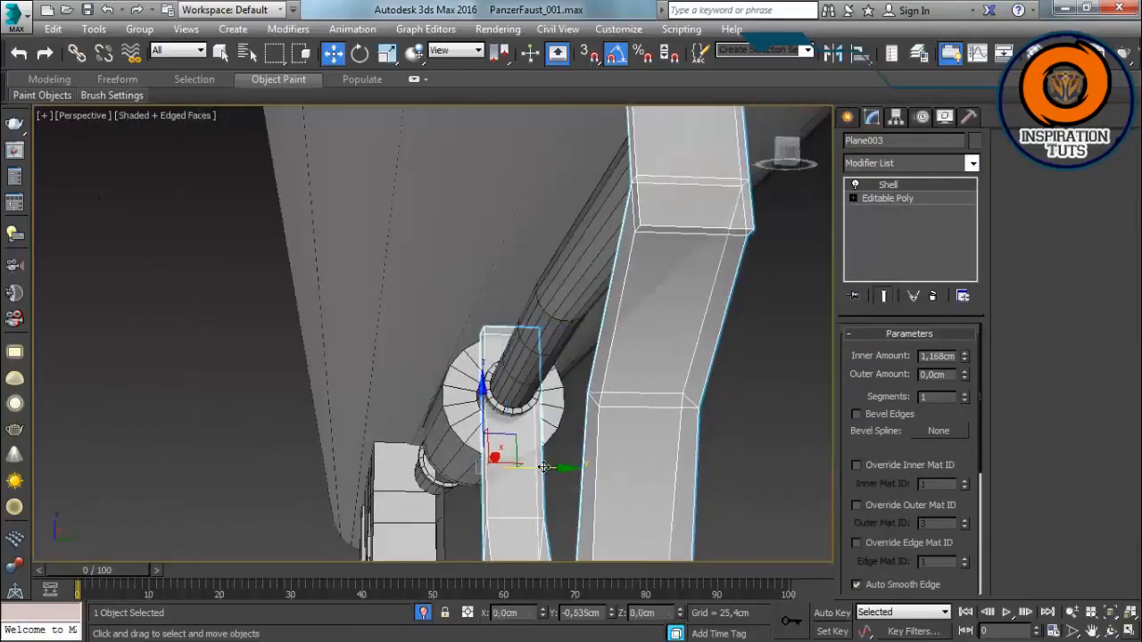
left_click_drag(965, 359, 965, 346)
left_click_drag(564, 467, 549, 468)
Step: Increase the Shell's inner amount to 1.905 cm and recentre the bracket on the rod at Y -0.881 cm
middle_click_drag(759, 397, 406, 375, "alt")
scroll(684, 407, "up", 3)
scroll(683, 408, "down", 4)
scroll(255, 322, "down", 4)
scroll(392, 373, "up", 4)
scroll(360, 298, "down", 4)
scroll(361, 297, "up", 3)
middle_click_drag(360, 296, 834, 356, "alt")
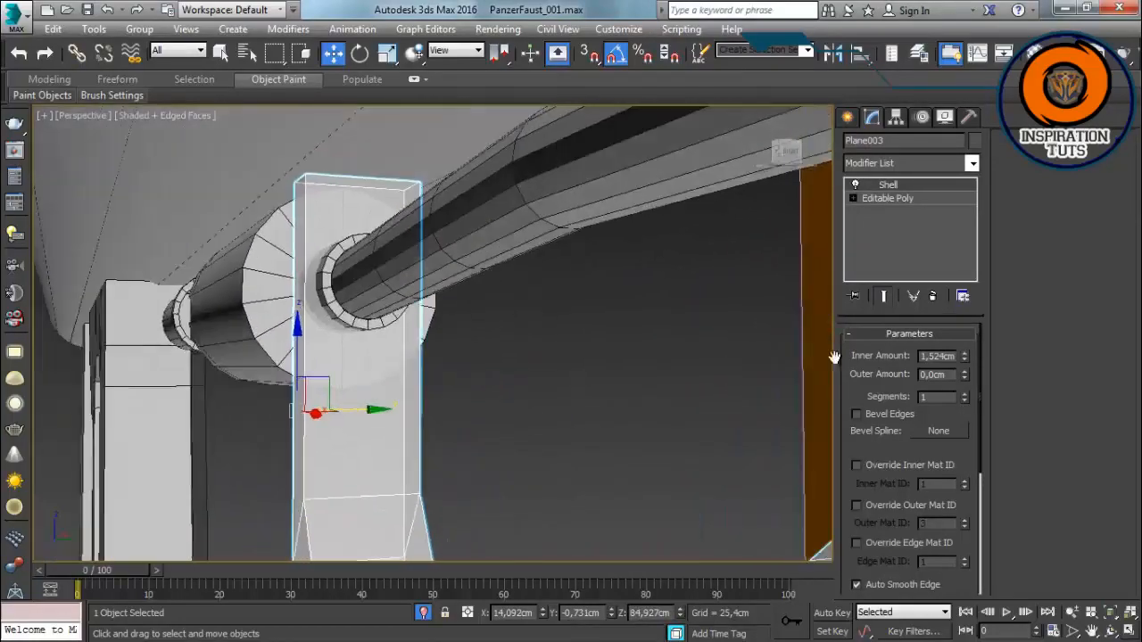
left_click_drag(964, 356, 964, 345)
left_click_drag(367, 411, 357, 411)
middle_click_drag(357, 411, 454, 446, "alt")
left_click_drag(454, 446, 451, 446)
mouse_move(470, 373)
middle_mouse_down("alt")
mouse_move(489, 374)
mouse_move(491, 392)
mouse_move(609, 435)
mouse_move(461, 375)
middle_mouse_up("alt")
Step: Clone the upper polygon of the second arm's end section beside it as an element and detach it as a separate object
scroll(490, 376, "down", 4)
scroll(493, 393, "down", 4)
key("f")
scroll(545, 322, "up", 5)
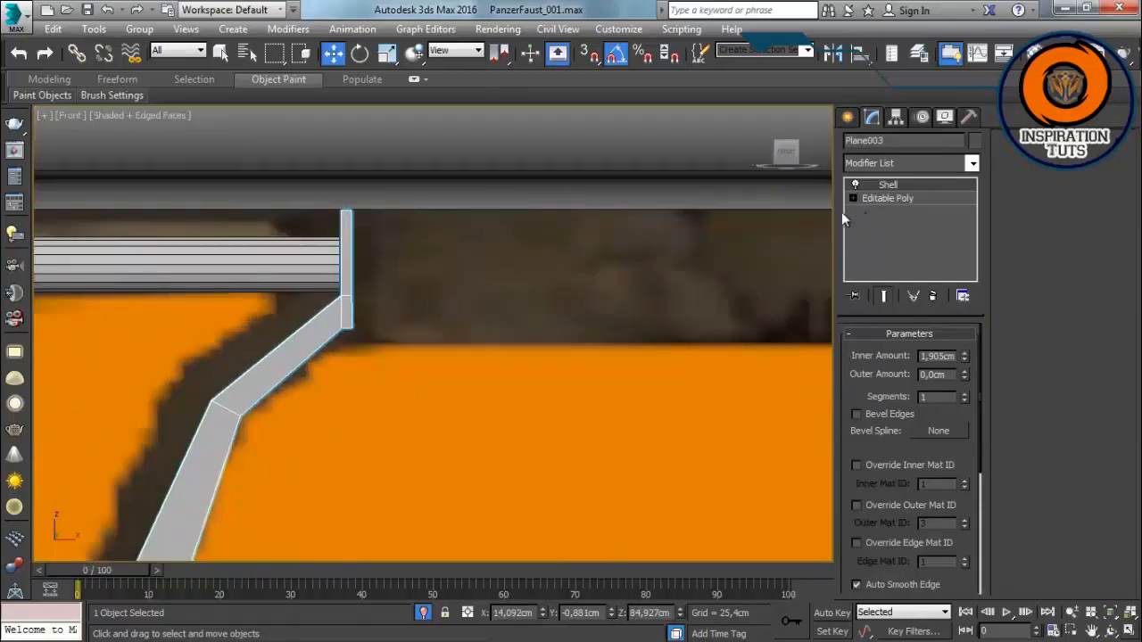
left_click(879, 198)
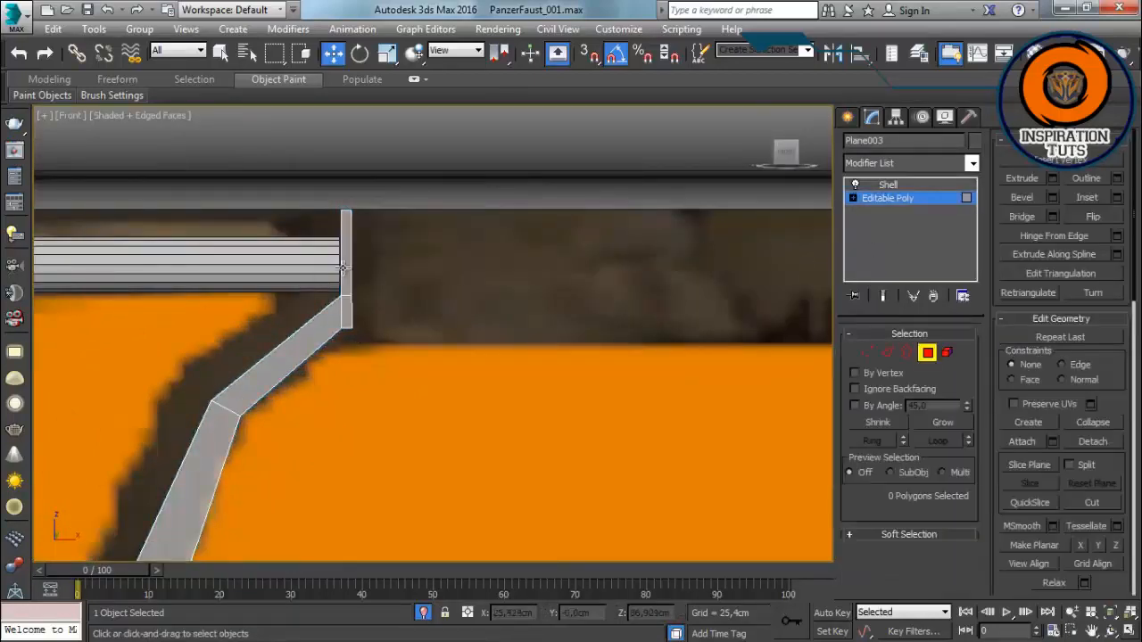
mouse_move(373, 274)
left_mouse_down("shift")
mouse_move(407, 273)
mouse_move(419, 253)
mouse_move(444, 253)
left_mouse_up("shift")
key("Return")
left_click(926, 354)
left_click(634, 343)
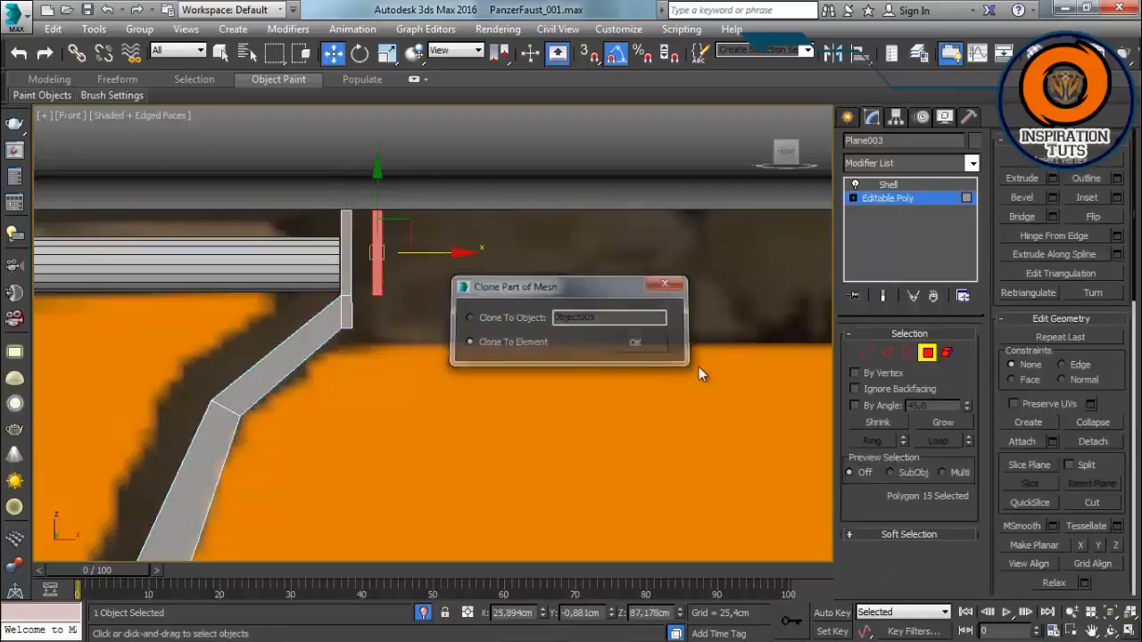
left_click(1091, 445)
left_click(628, 354)
Step: Widen the detached piece to touch the bracket's end section and lower its bottom vertices to the section's bottom
key("F3")
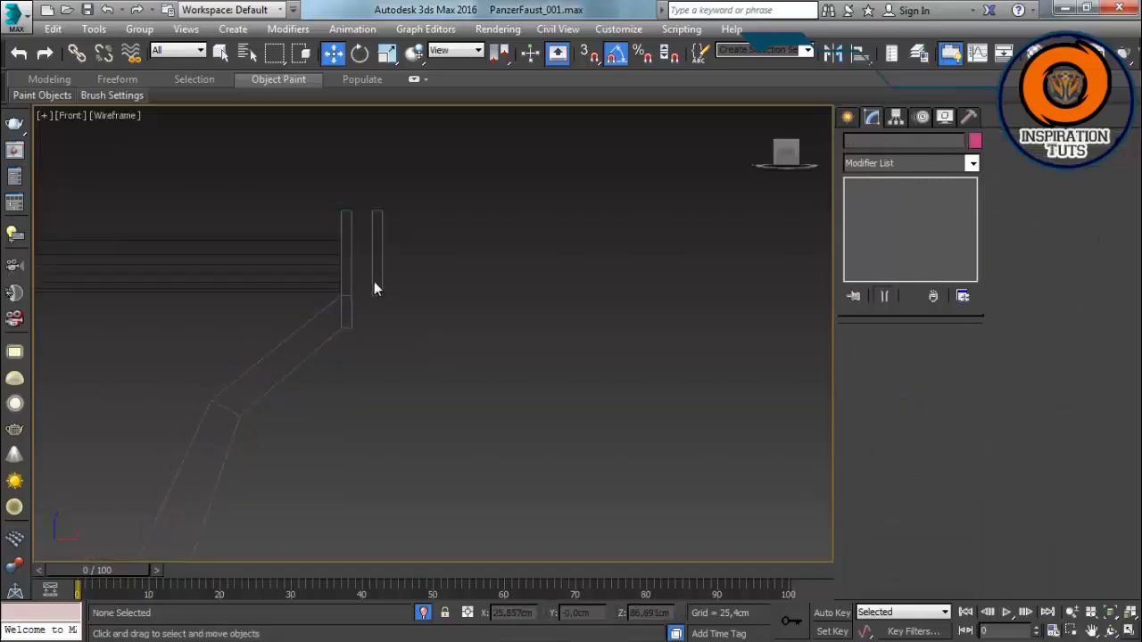
left_click(376, 284)
key("1")
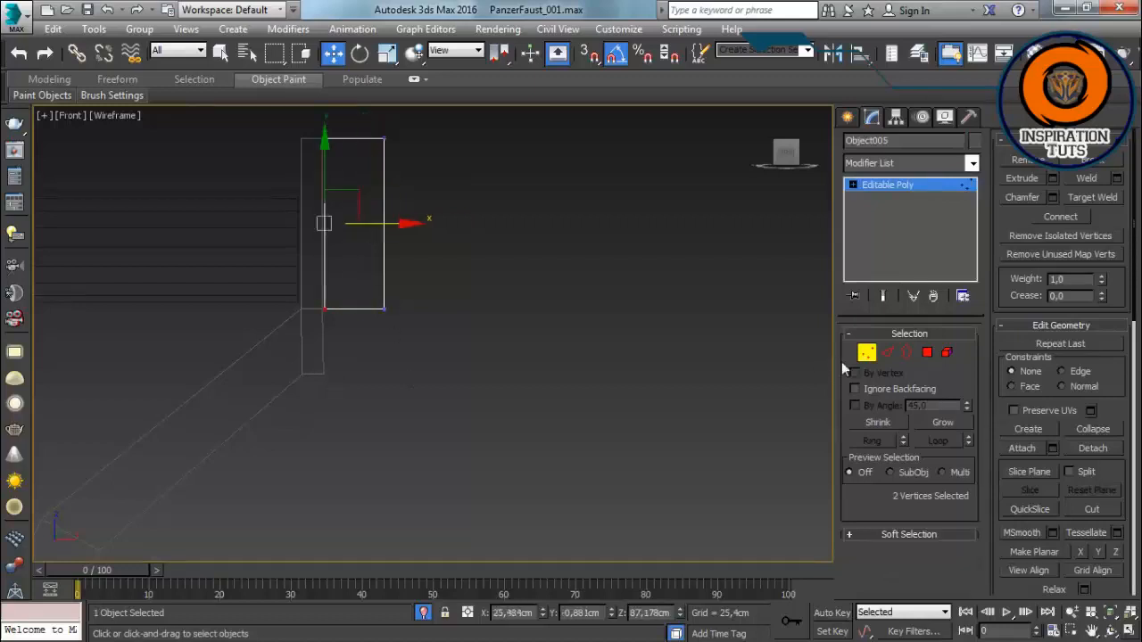
left_click_drag(348, 308, 348, 309)
middle_click_drag(495, 303, 498, 313)
Step: Straighten the detached piece's edge beside the bracket by scaling its two vertices flat along X
left_click_drag(472, 112, 362, 461)
key("e")
key("r")
left_click_drag(473, 265, 121, 287)
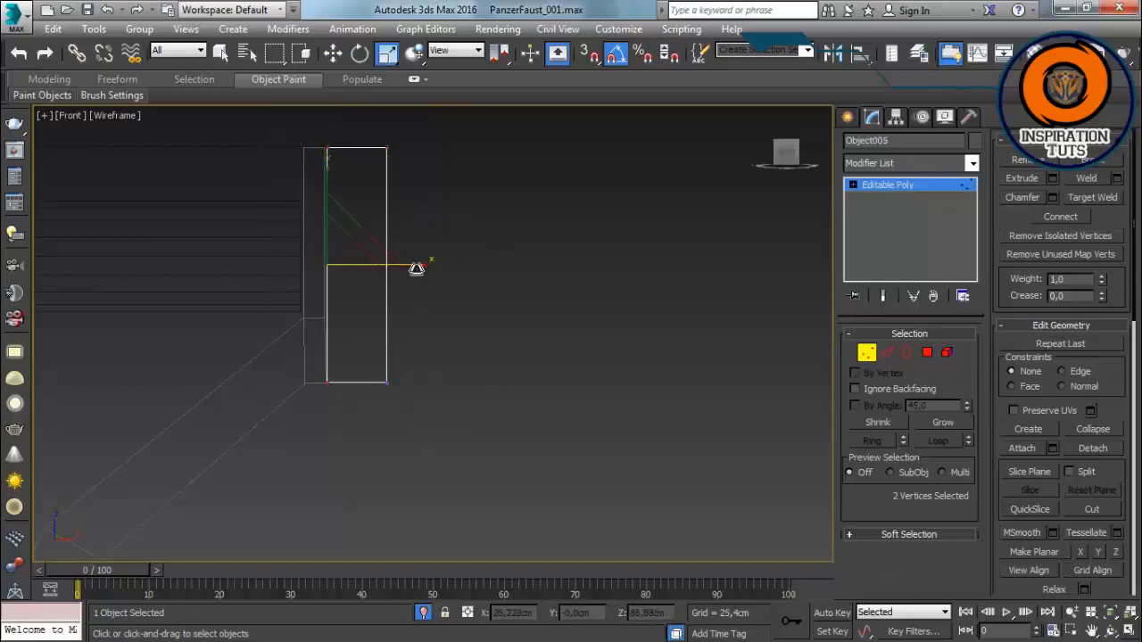
Step: Align the outer vertices of the bracket's end section vertically by scaling them along X in the base mesh
scroll(413, 251, "up", 2)
middle_click_drag(423, 293, 486, 308)
key("1")
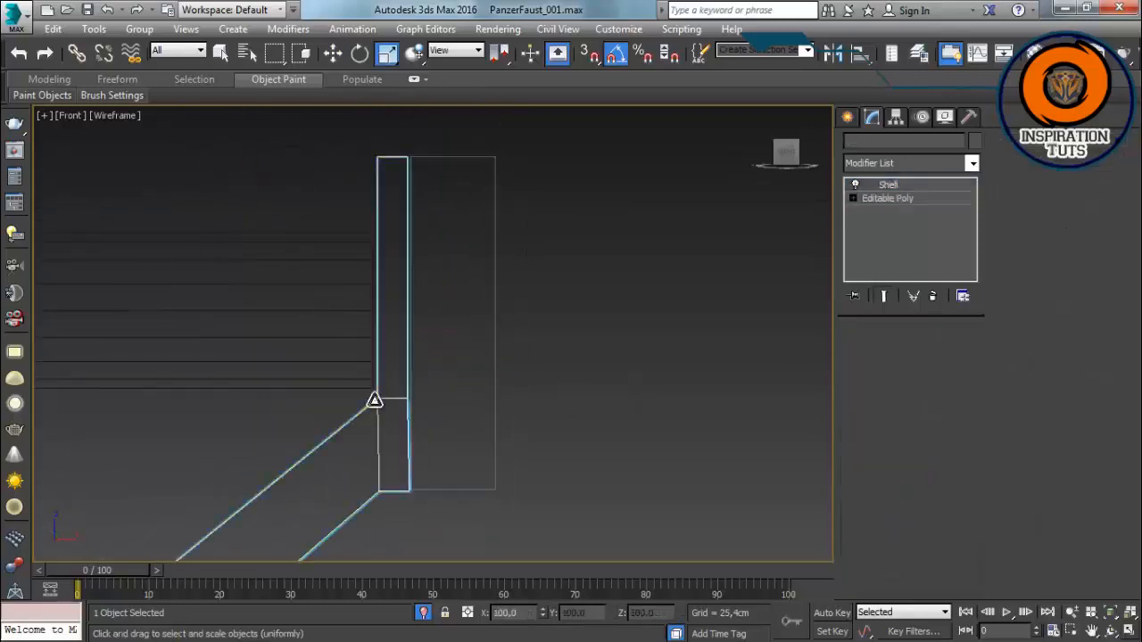
left_click(867, 198)
key("1")
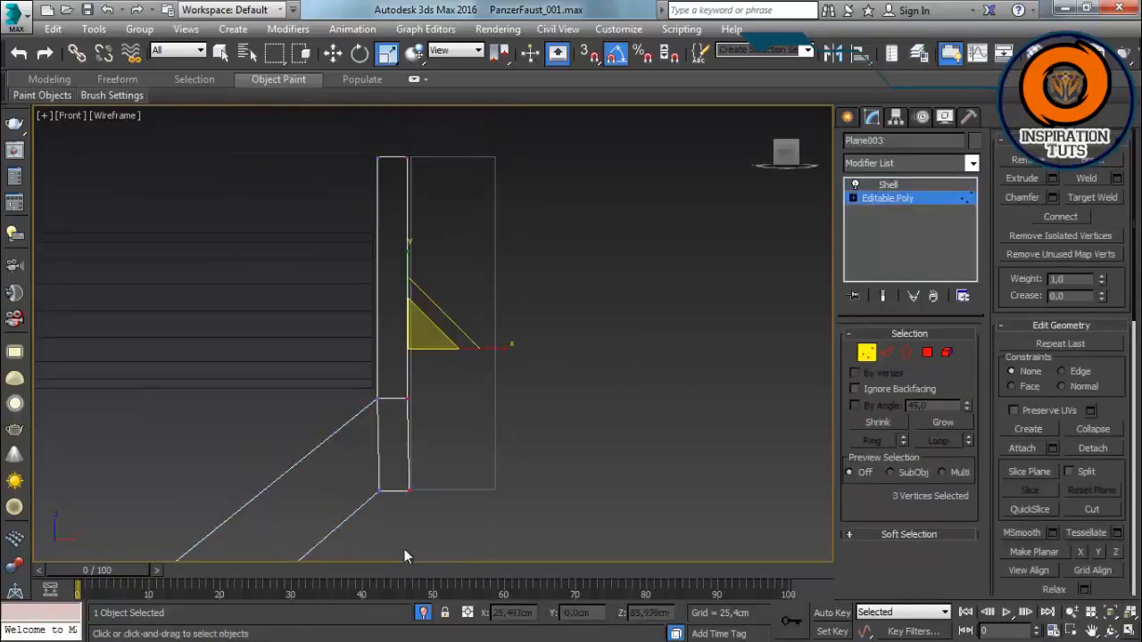
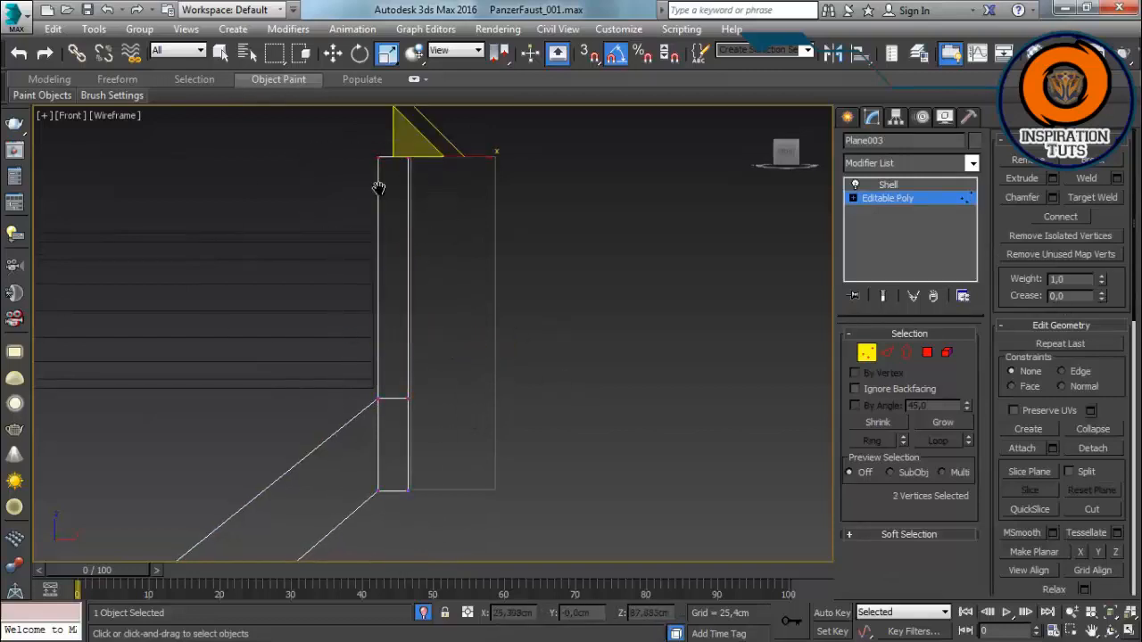
Step: Stretch the detached piece along the main tube's underside to the far end of the deep part of the dark bar
middle_click_drag(379, 187, 324, 441)
scroll(324, 440, "up", 3)
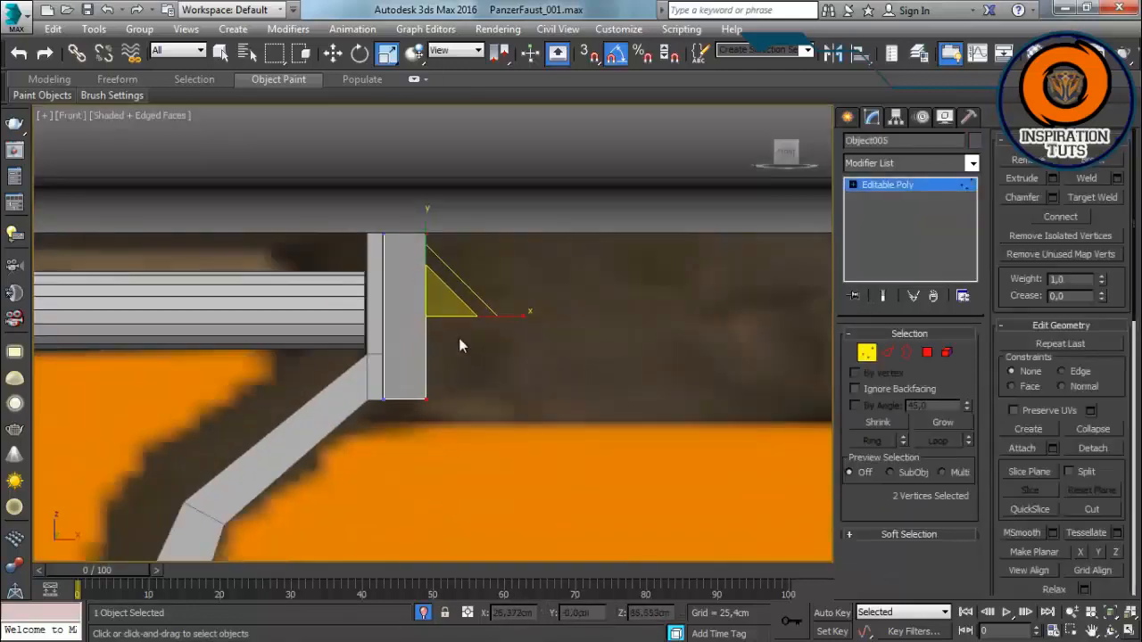
mouse_move(462, 345)
middle_mouse_down()
mouse_move(438, 313)
mouse_move(446, 255)
mouse_move(600, 244)
mouse_move(232, 255)
middle_mouse_up()
scroll(233, 255, "down", 4)
scroll(402, 273, "up", 2)
left_click_drag(243, 257, 764, 276)
middle_click_drag(415, 303, 433, 286)
left_click_drag(119, 336, 66, 336)
scroll(119, 330, "up", 2)
middle_click_drag(120, 330, 231, 364)
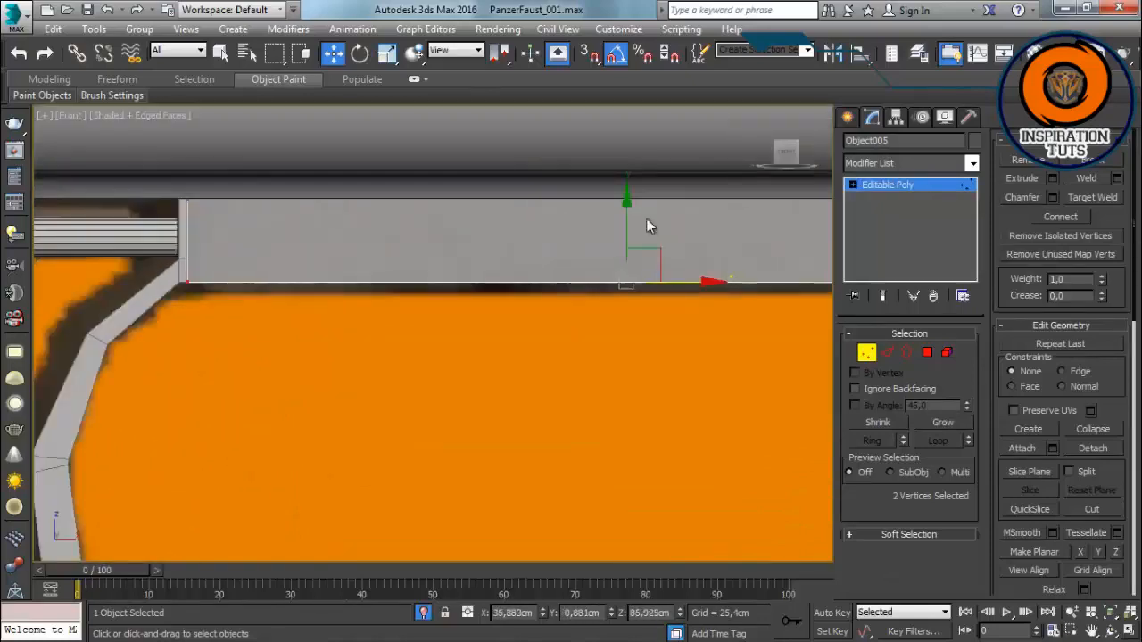
Step: Lower the bottom vertices of the long plate slightly to match the dark bar's lower outline
left_click_drag(628, 207, 624, 219)
scroll(624, 218, "down", 2)
middle_click_drag(625, 218, 132, 251)
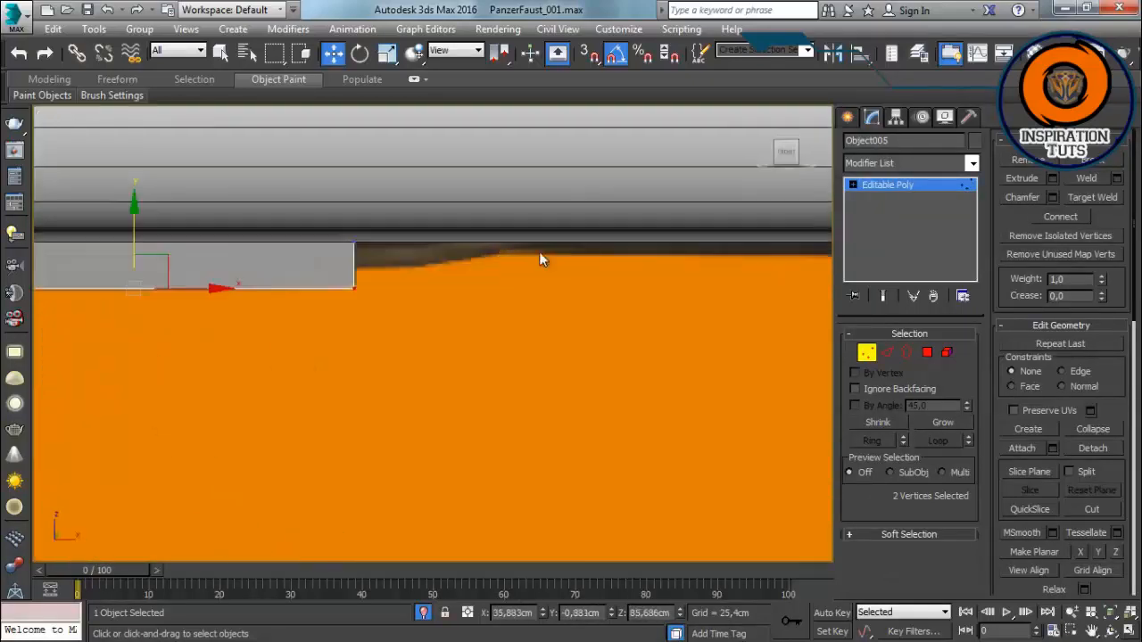
Step: Select the rod's open end border and move it along X just past the far end of the long plate
scroll(369, 256, "up", 2)
scroll(269, 243, "down", 3)
middle_click_drag(508, 245, 829, 231)
scroll(562, 247, "up", 1)
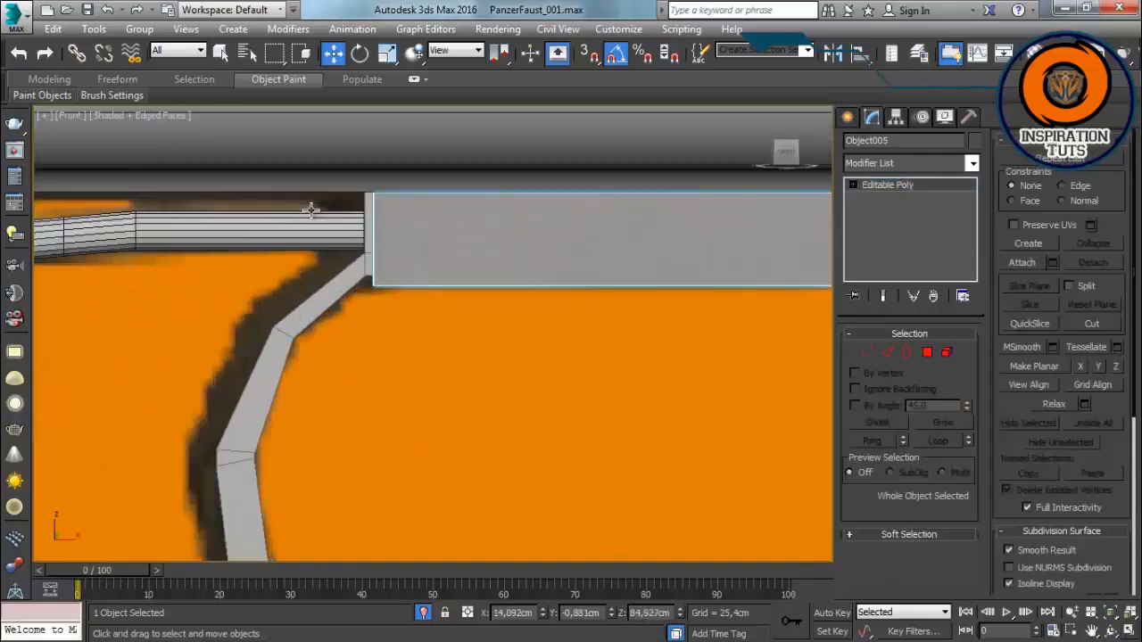
key("F3")
left_click(298, 238)
key("F3")
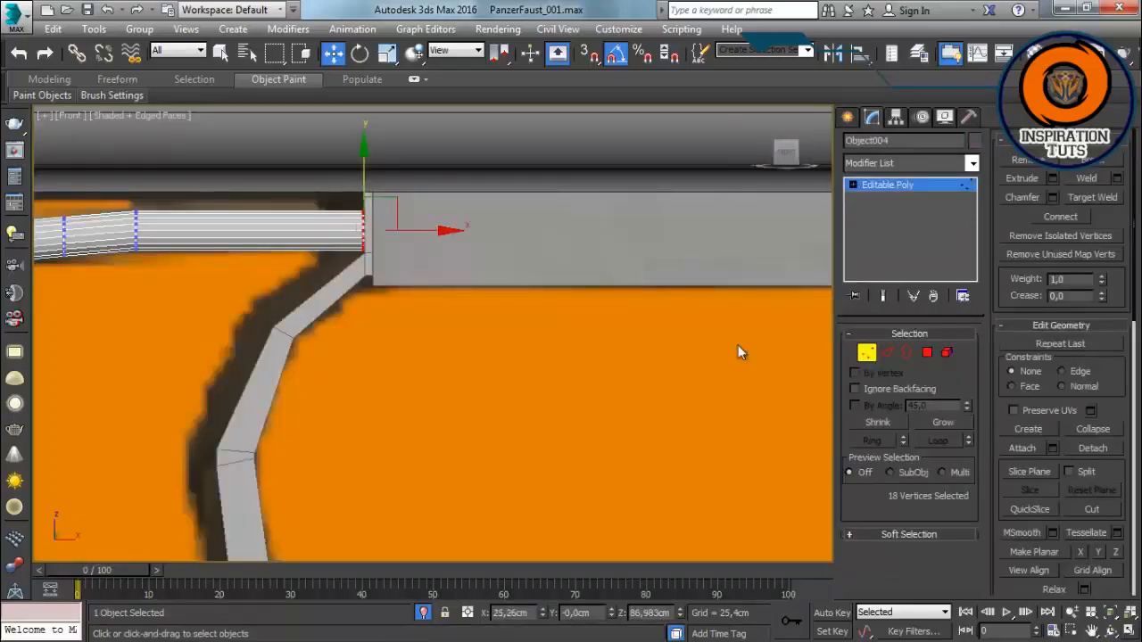
key("3")
middle_click_drag(519, 247, 143, 265)
scroll(613, 274, "down", 3)
left_click_drag(206, 255, 483, 225)
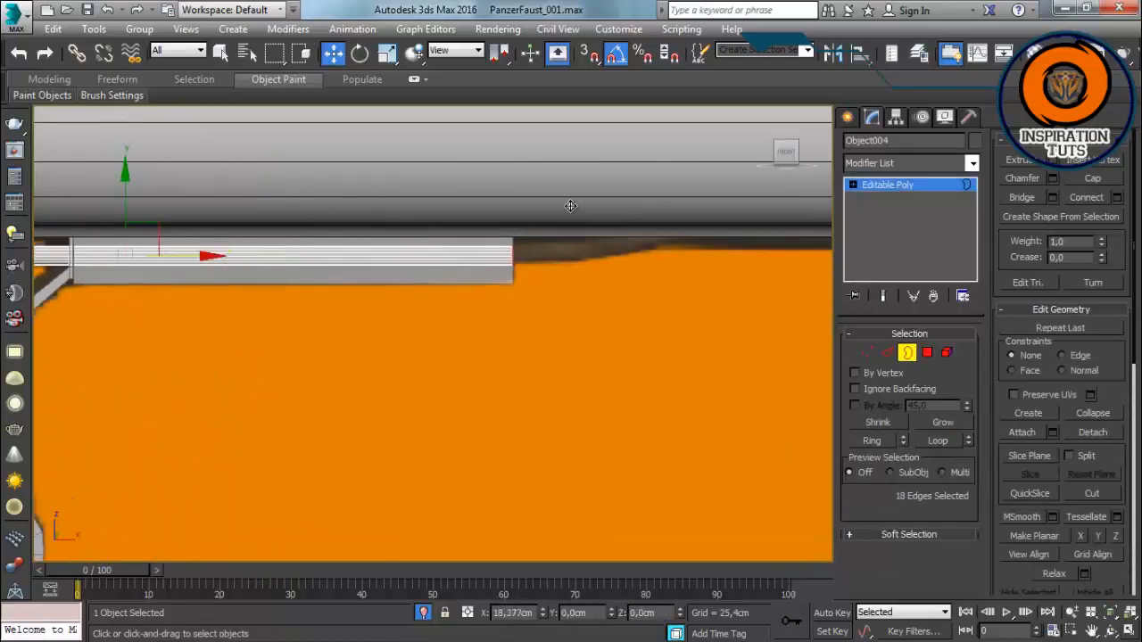
left_click_drag(571, 206, 573, 206)
Step: Raise the rod's end border slightly to match the dark bar beyond the plate
scroll(530, 288, "up", 3)
middle_click_drag(530, 288, 486, 391)
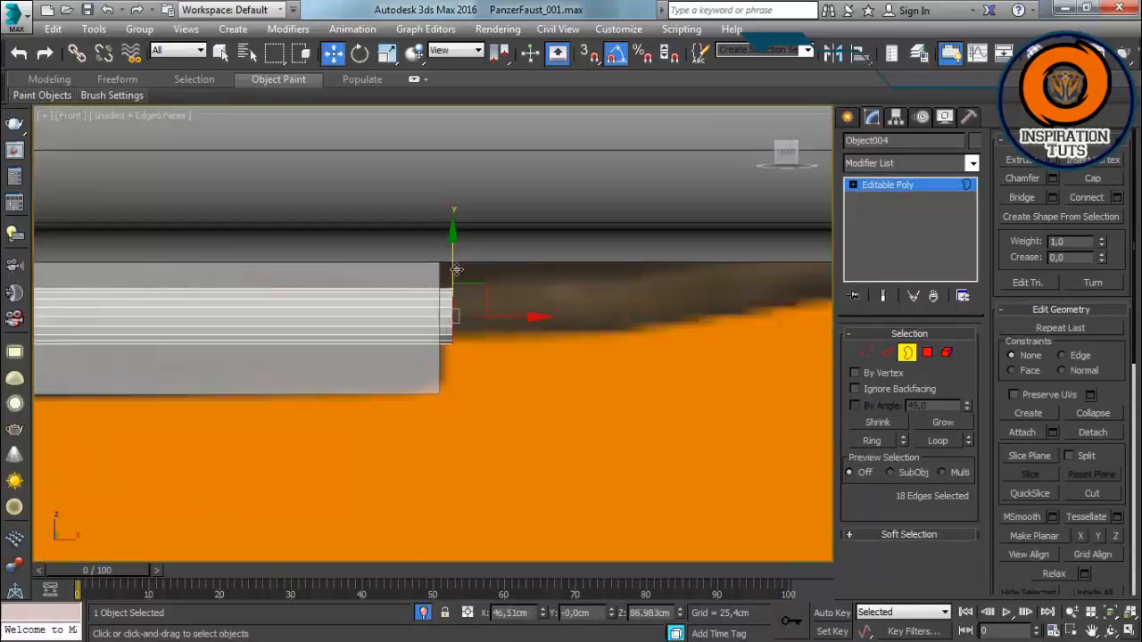
left_click_drag(456, 269, 455, 252)
left_click(474, 330)
Step: Extend the rod's end border with a straight section along the dark bar beyond the plate
scroll(474, 331, "up", 3)
scroll(525, 304, "down", 10)
middle_click_drag(525, 304, 419, 282)
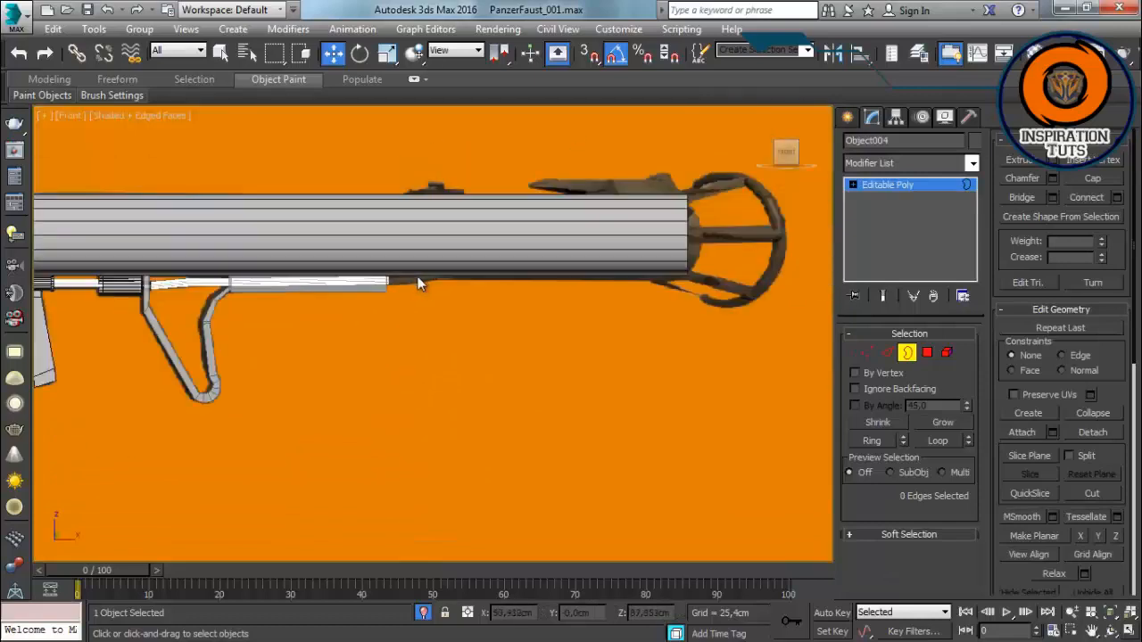
scroll(396, 287, "up", 5)
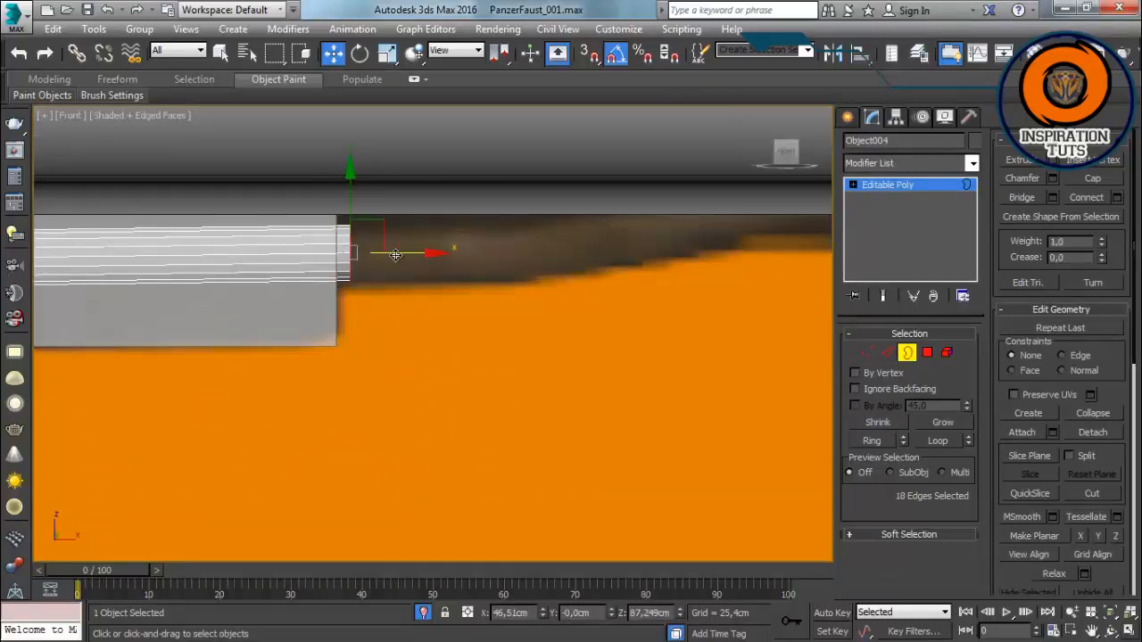
left_click_drag(395, 255, 557, 252, "shift")
Step: Extend the rod's end border with an upward-slanting section along X and align its end with the dark bar
middle_click_drag(620, 255, 512, 256)
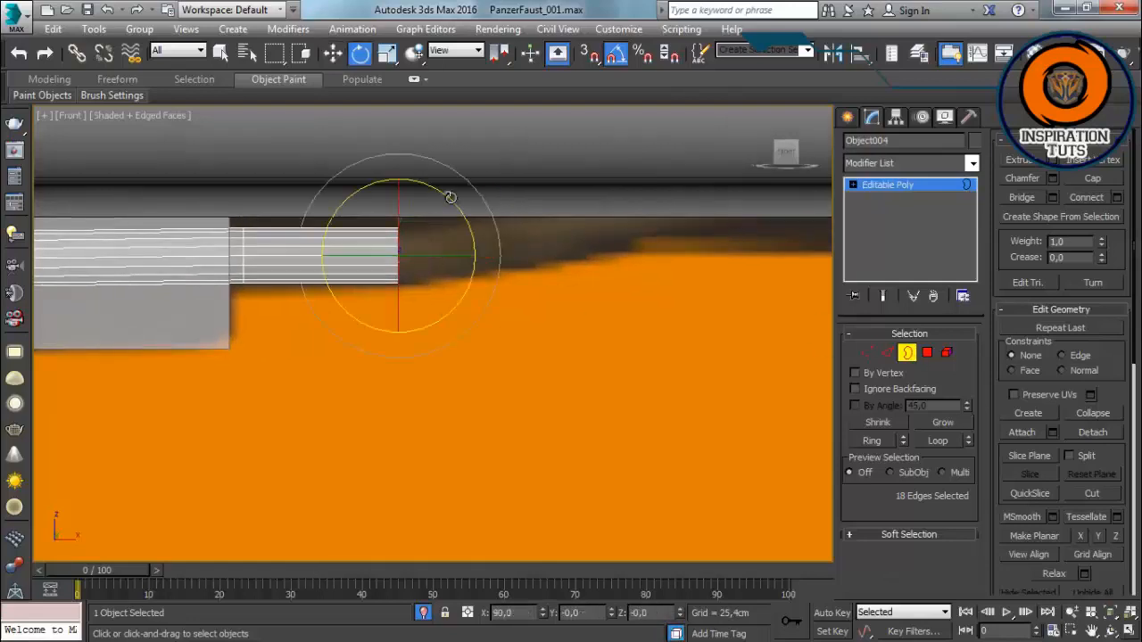
key("w")
left_click_drag(423, 224, 645, 218)
middle_click_drag(696, 196, 353, 194)
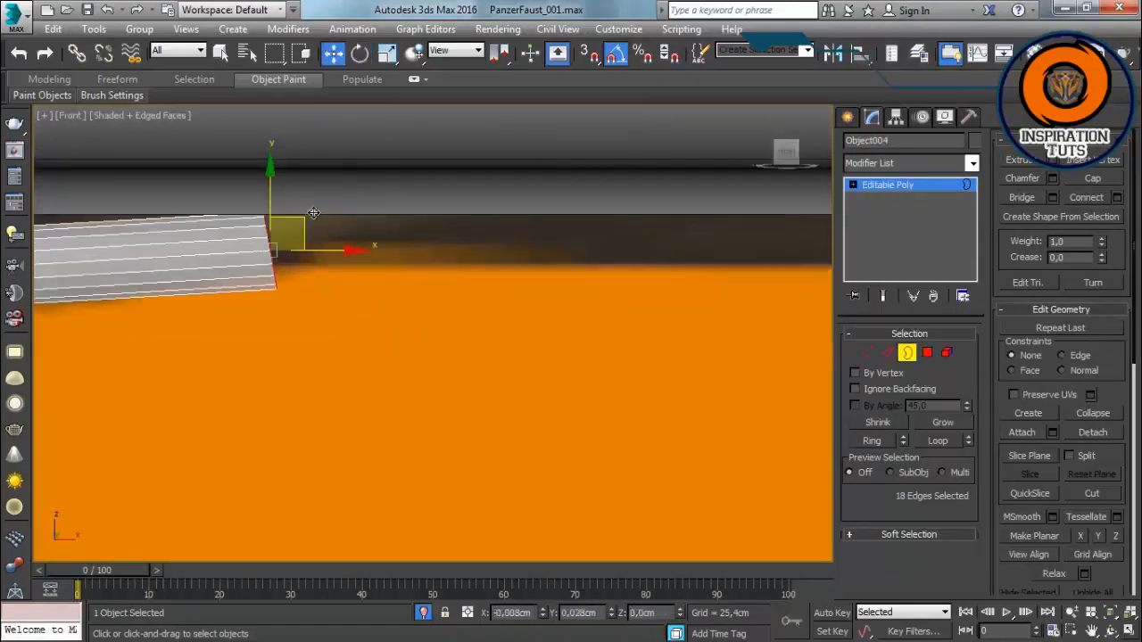
left_click_drag(297, 233, 279, 221)
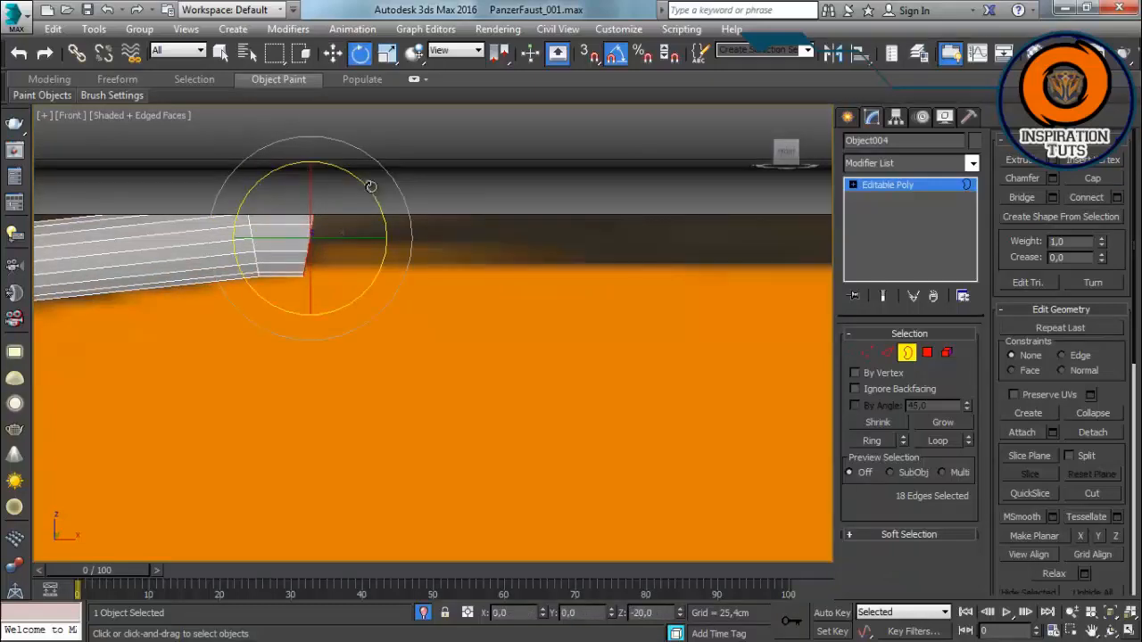
Step: Flatten the vertex ring at the end of the rod's new short section so that it stands vertical
left_click(867, 352)
key("F3")
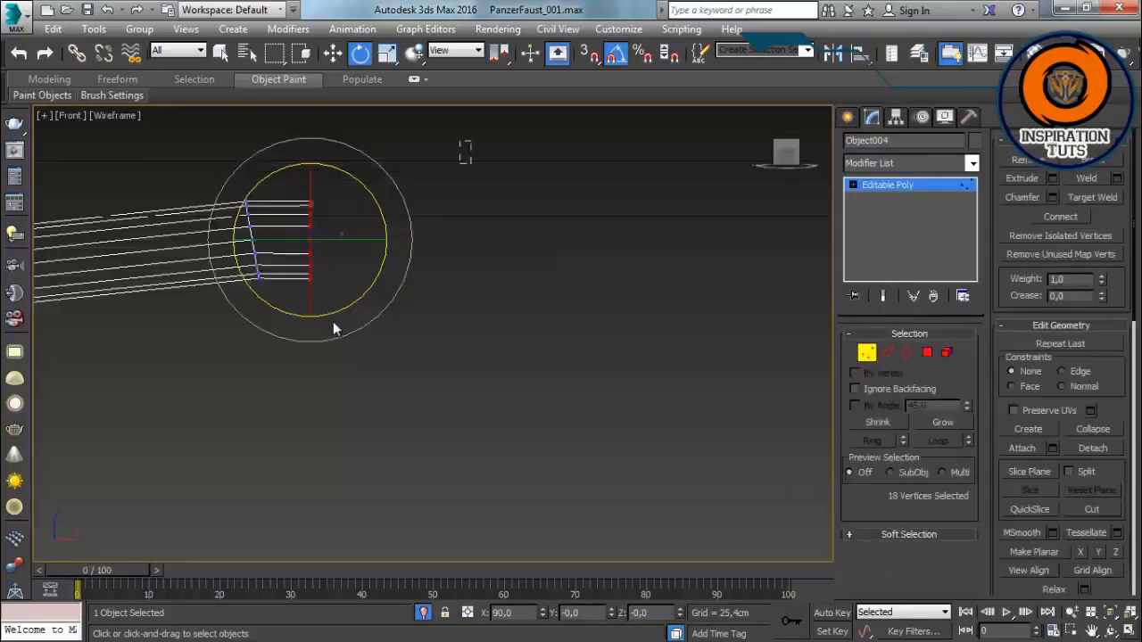
key("w")
key("r")
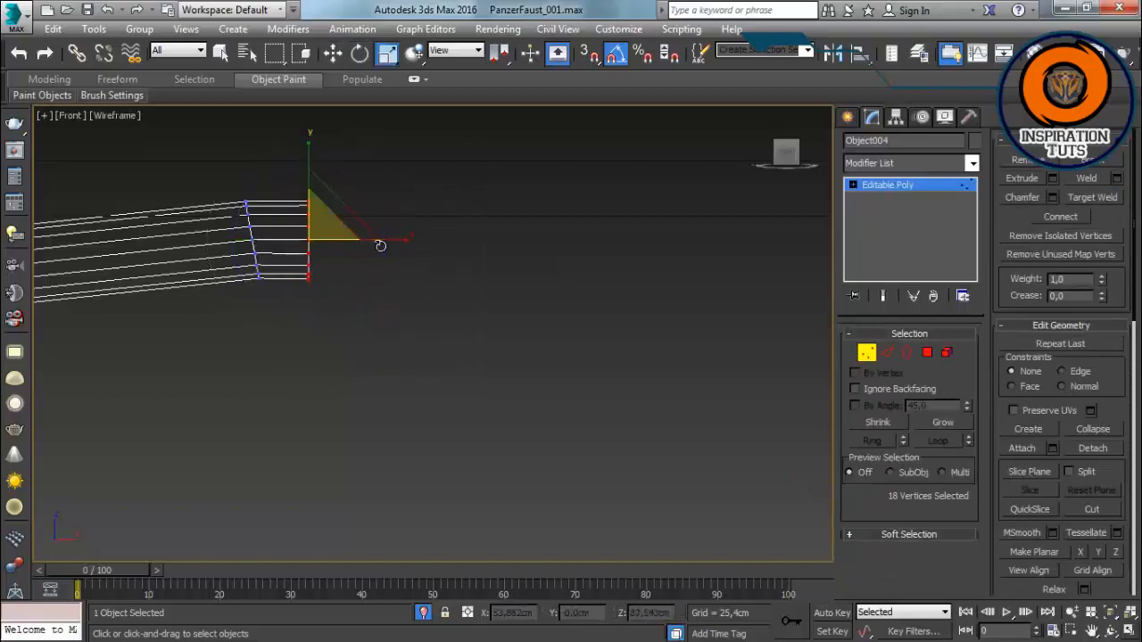
key("F3")
middle_click_drag(375, 302, 396, 338)
scroll(396, 336, "up", 2)
scroll(396, 337, "down", 2)
Step: Select the rod's last two vertex rings and raise them slightly to match the dark bar
left_click_drag(308, 230, 346, 271)
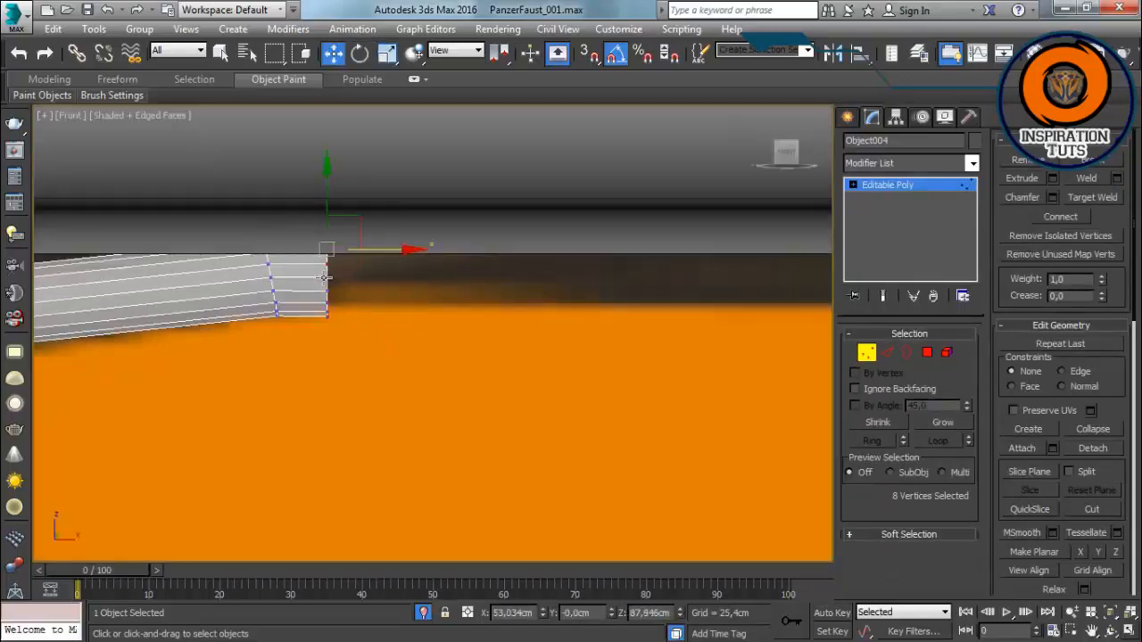
key("F3")
left_click_drag(243, 220, 345, 372)
key("F3")
left_click_drag(301, 227, 301, 222)
scroll(437, 344, "down", 2)
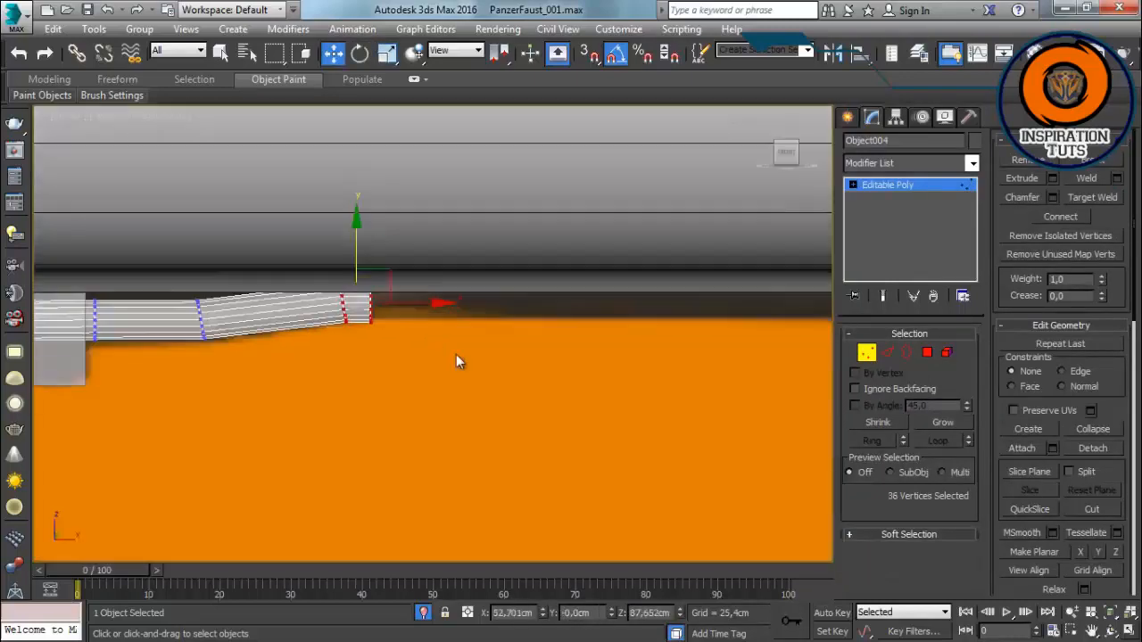
Step: Select the rod's end border and move it far along X beneath the main tube, to about X 67.3 cm
scroll(456, 354, "up", 1)
left_click(907, 352)
left_click(336, 285)
left_click_drag(385, 280, 616, 281)
scroll(544, 313, "down", 3)
middle_click_drag(656, 312, 227, 315)
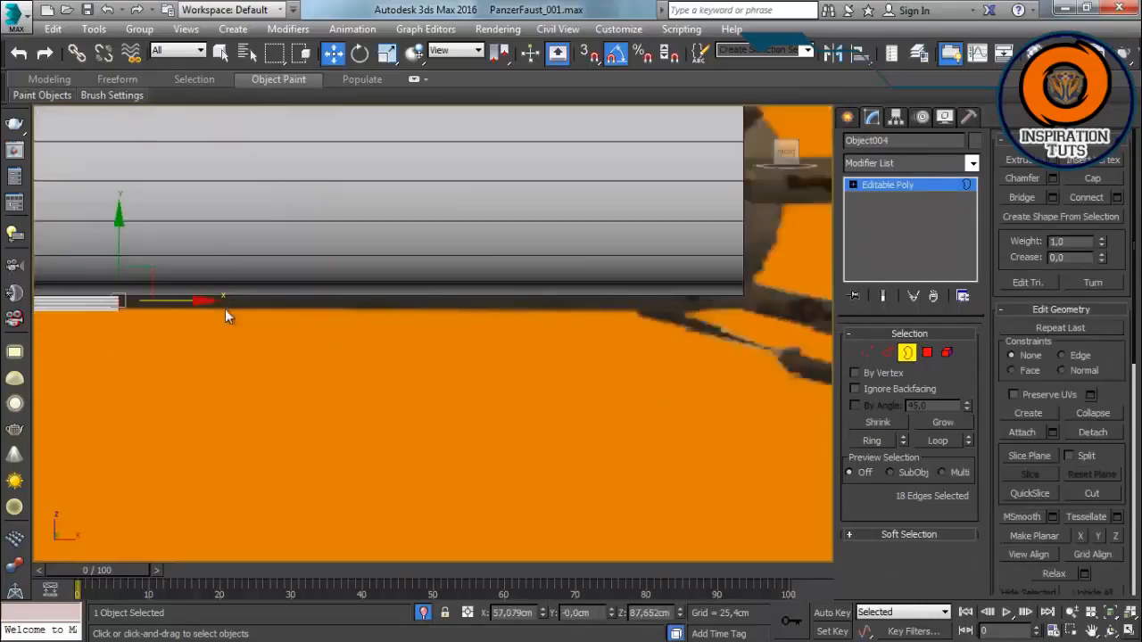
scroll(224, 312, "down", 2)
left_click_drag(219, 306, 327, 306)
Step: Examine the lengthened rod under the main tube in perspective and compare it with the reference image
scroll(375, 312, "up", 2)
middle_click_drag(526, 402, 343, 366)
key("p")
scroll(348, 366, "up", 3)
middle_click_drag(348, 365, 299, 400)
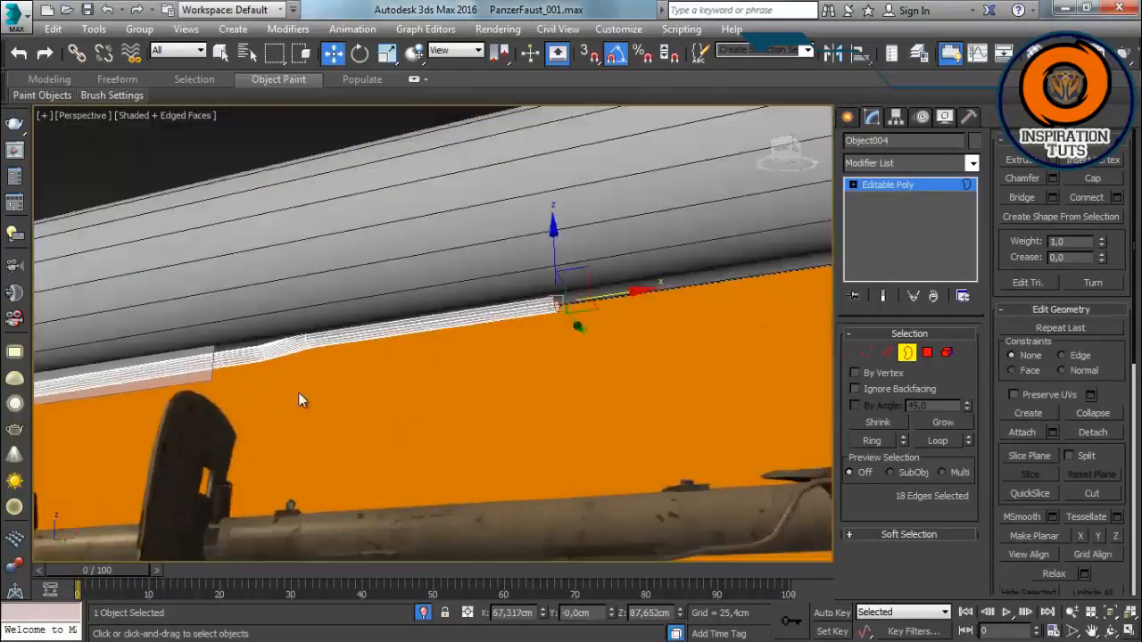
left_click(868, 355)
middle_click_drag(209, 497, 522, 333, "alt")
key("f")
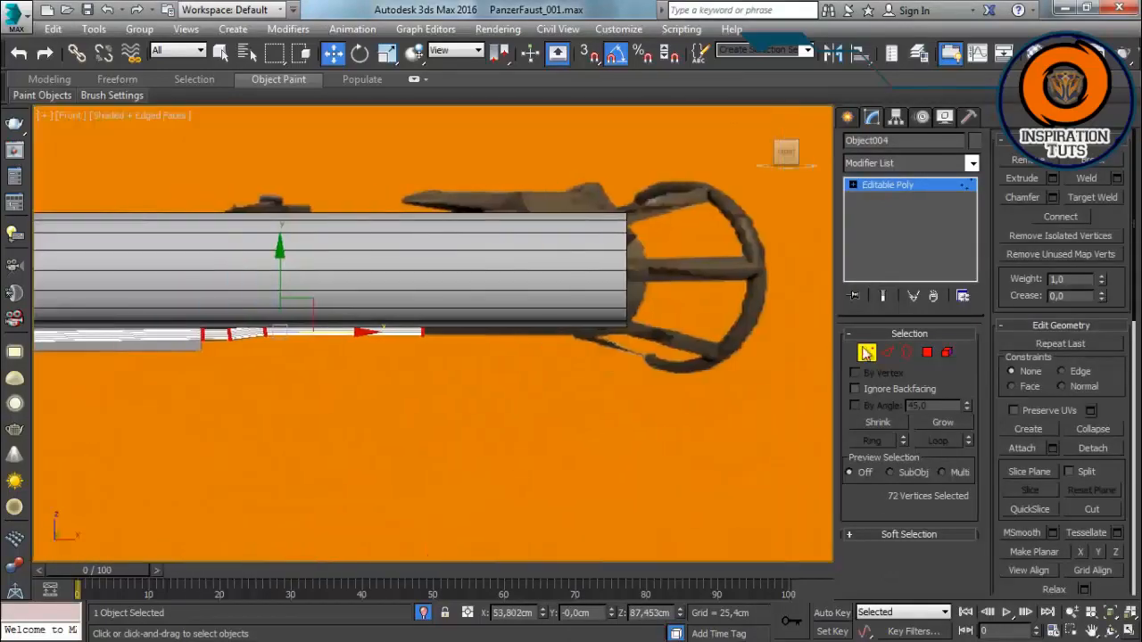
Step: Leave vertex editing and hide the main tube to uncover the cable in the reference image
left_click(866, 353)
left_click(614, 280)
right_click(614, 280)
left_click(633, 236)
scroll(326, 336, "up", 3)
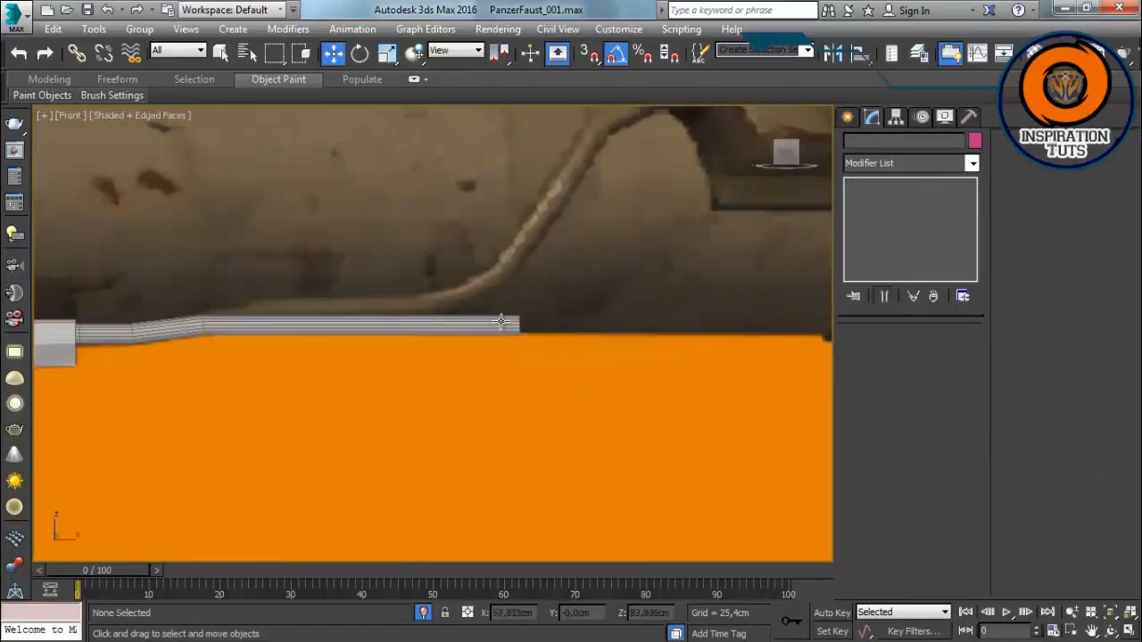
Step: Pull the rod's end vertex ring back along X, raise it to the start of the cable's curve, and tilt it to match
left_click(501, 322)
key("1")
left_click_drag(557, 308, 505, 349)
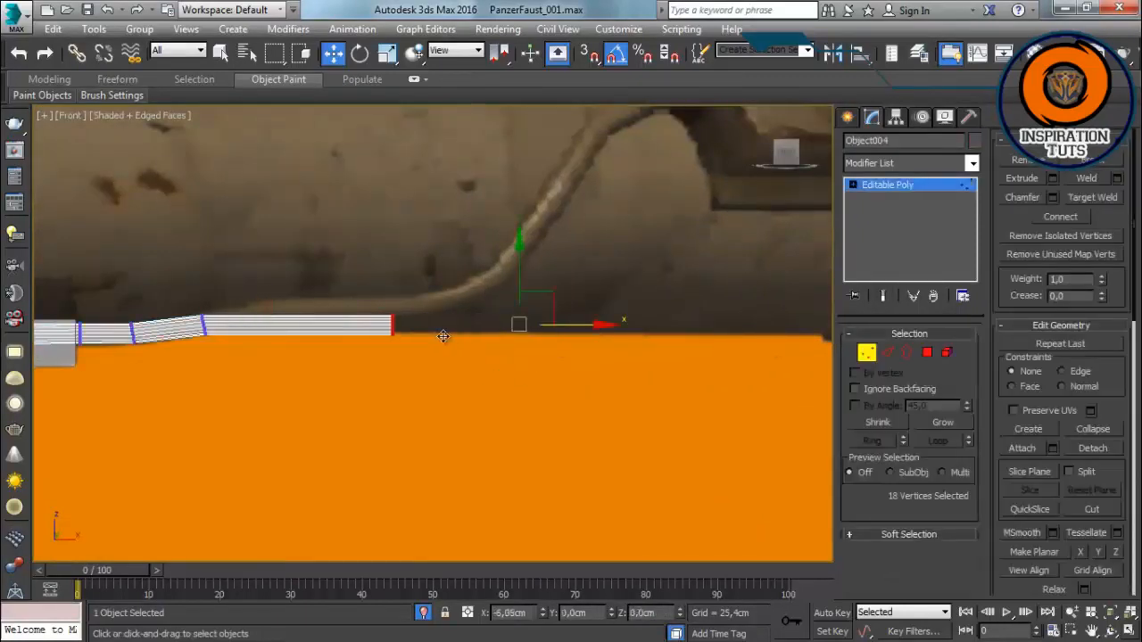
left_click_drag(435, 269, 435, 247)
scroll(433, 294, "up", 6)
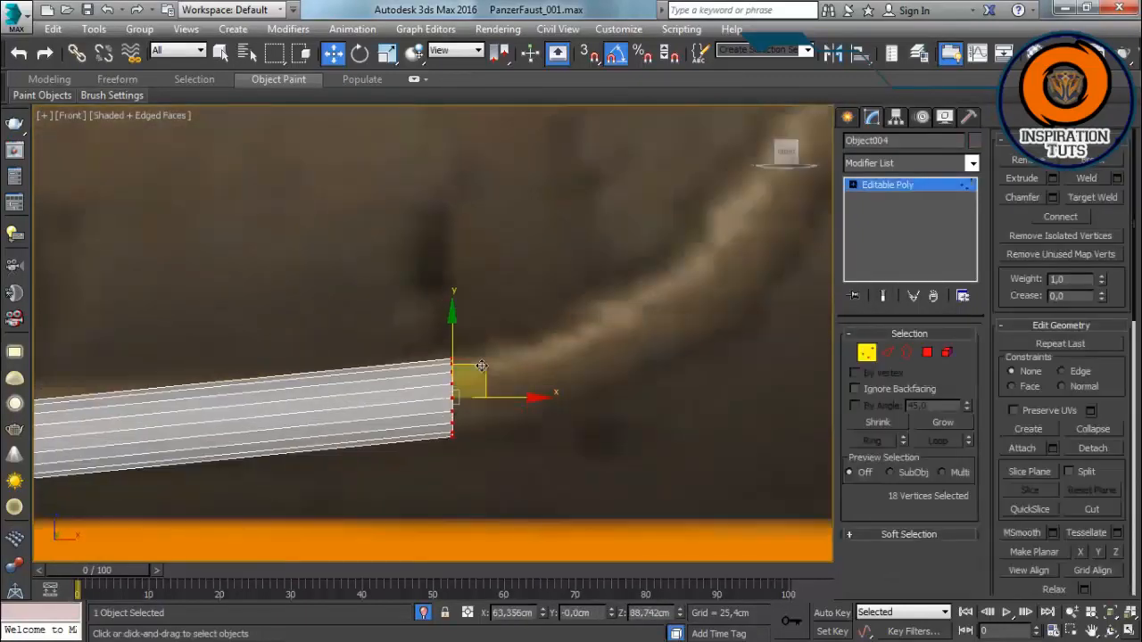
key("e")
left_click_drag(477, 329, 480, 332)
Step: Select the vertex ring before the rod's long end section and raise it slightly to follow the reference cable
scroll(473, 332, "down", 5)
middle_click_drag(392, 360, 535, 318)
left_click_drag(308, 307, 266, 370)
key("w")
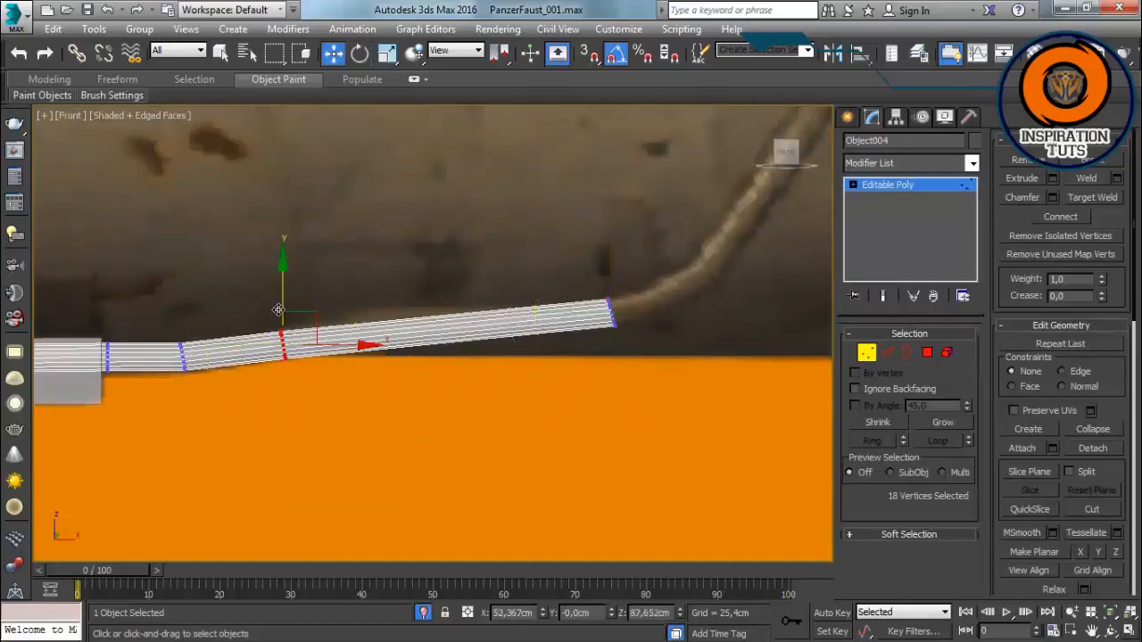
left_click_drag(278, 289, 277, 280)
Step: Connect the lengthwise edges of the rod's long end section with 2 segments
left_click(887, 352)
left_click_drag(492, 279, 450, 379)
left_click(1117, 236)
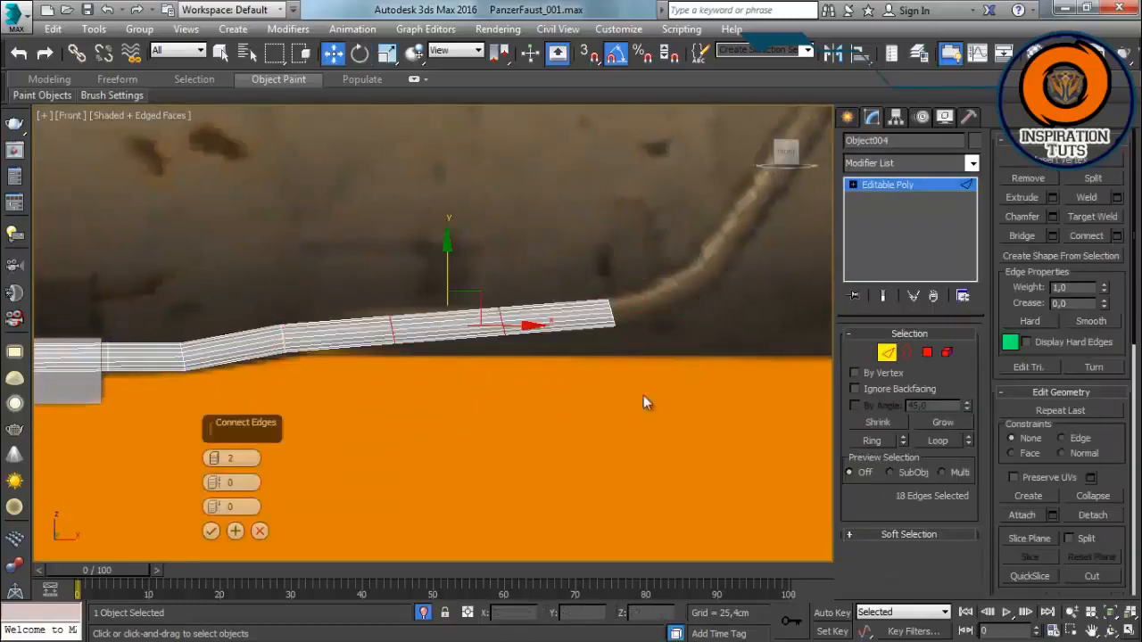
scroll(438, 391, "up", 2)
left_click(209, 532)
Step: Reposition the two new vertex rings of the rod's end section to follow the reference cable
middle_click_drag(445, 387, 480, 396)
key("1")
left_click_drag(437, 275, 408, 276)
mouse_move(587, 265)
left_mouse_down()
mouse_move(538, 350)
mouse_move(585, 267)
left_mouse_up()
Step: Select the rod's vertex rings beyond the plate and examine the section's shape in perspective
scroll(552, 368, "down", 5)
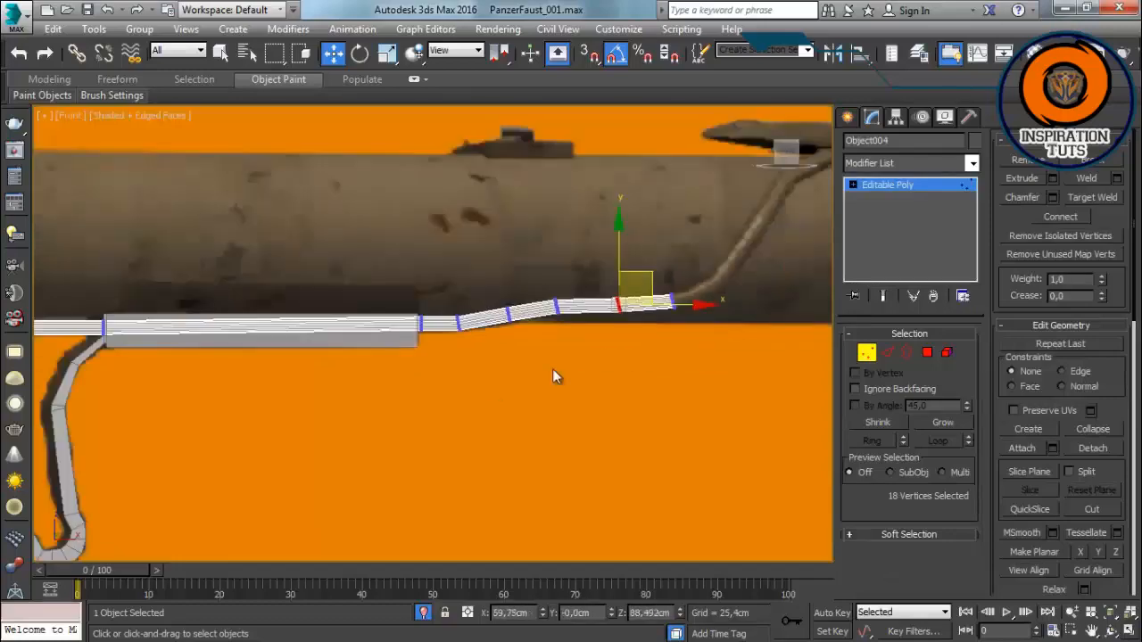
left_click_drag(378, 411, 378, 411)
scroll(434, 376, "up", 2)
key("p")
middle_click_drag(570, 308, 357, 357, "alt")
scroll(544, 301, "up", 3)
key("r")
key("f")
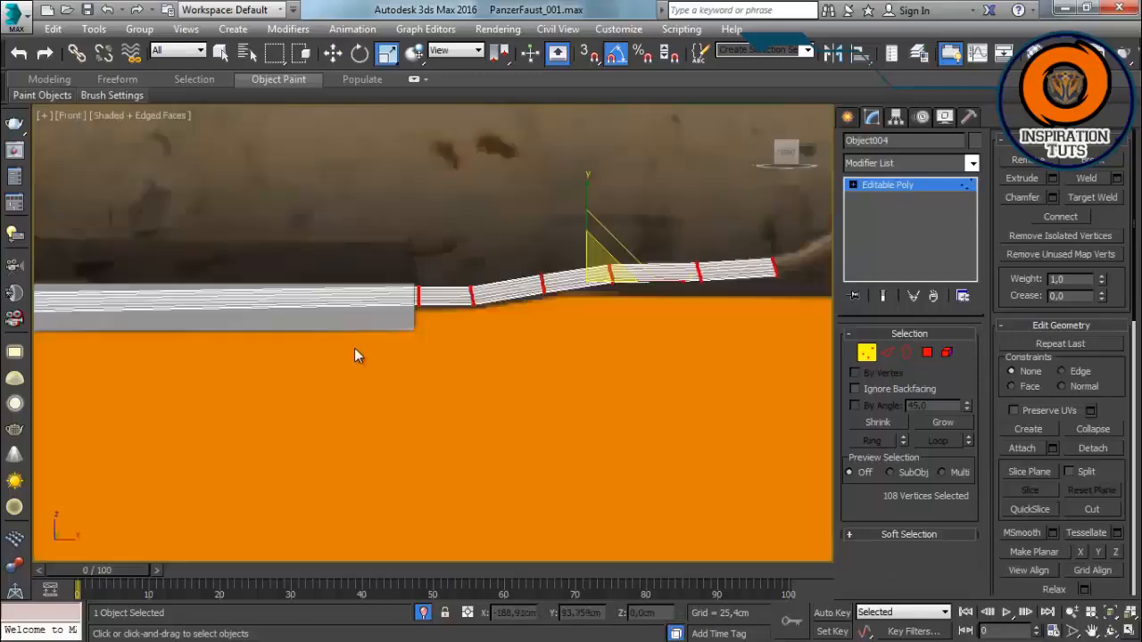
Step: Try to extend the rod's end border up into the cable's lower curve and rotate it
scroll(759, 255, "up", 2)
middle_click_drag(759, 255, 398, 276)
scroll(398, 276, "up", 5)
left_click(906, 352)
left_click(437, 314)
key("w")
middle_click_drag(576, 260, 384, 357)
scroll(383, 357, "down", 4)
scroll(452, 303, "up", 4)
key("e")
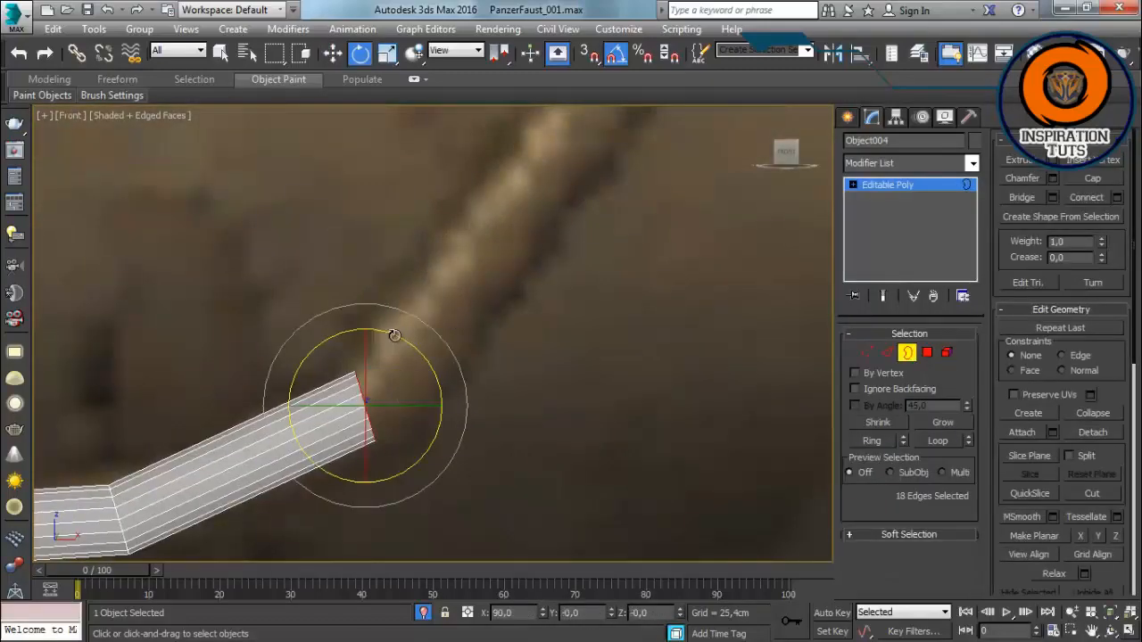
key("w")
left_click_drag(392, 379, 400, 381)
scroll(401, 381, "down", 6)
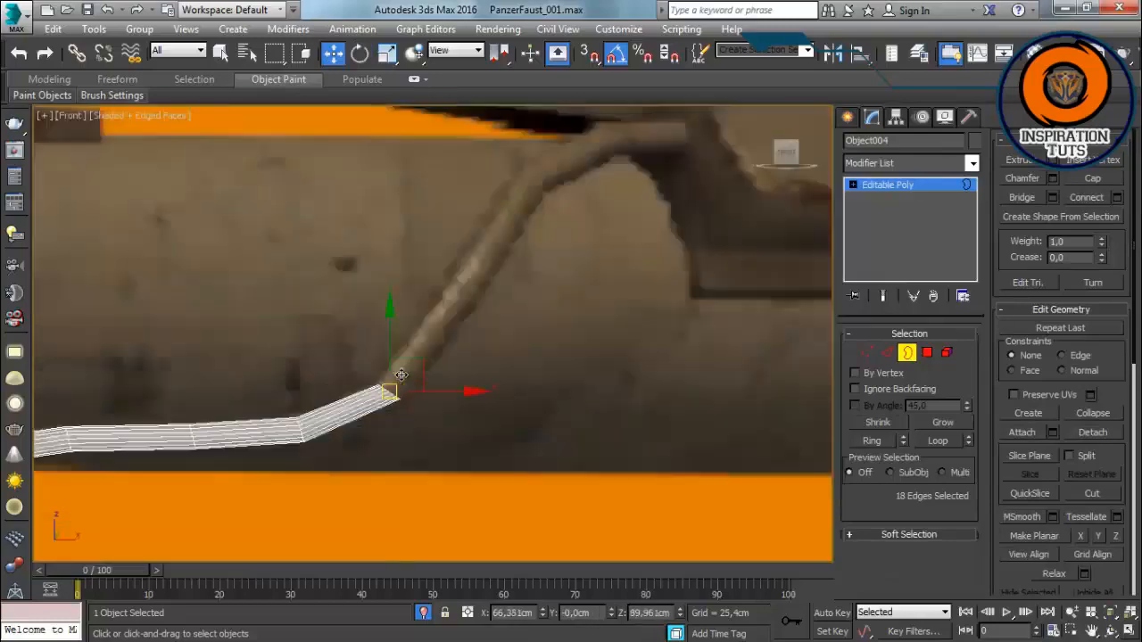
scroll(401, 379, "up", 4)
Step: Undo the last extension and rotation of the rod's end border
key("ctrl+z")
key("ctrl+z")
key("ctrl+z")
key("ctrl+z")
key("ctrl+z")
key("ctrl+z")
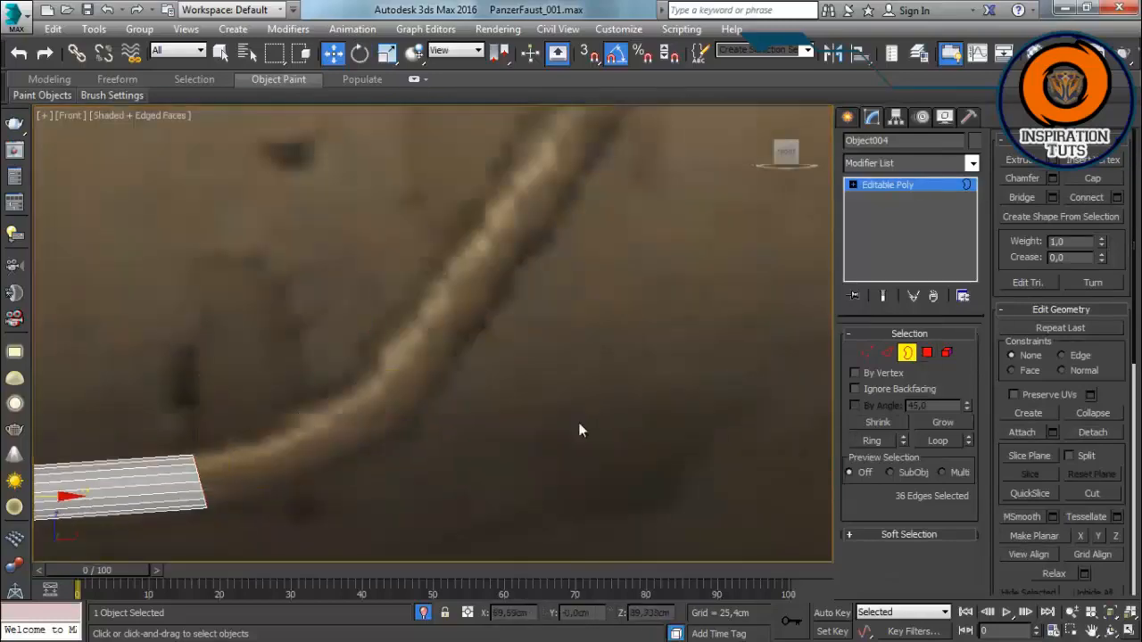
Step: Extend the rod's end border up into the cable's lower curve and rotate it toward the cable's steep direction
middle_click_drag(218, 484, 410, 389)
left_click_drag(404, 339, 666, 236, "shift")
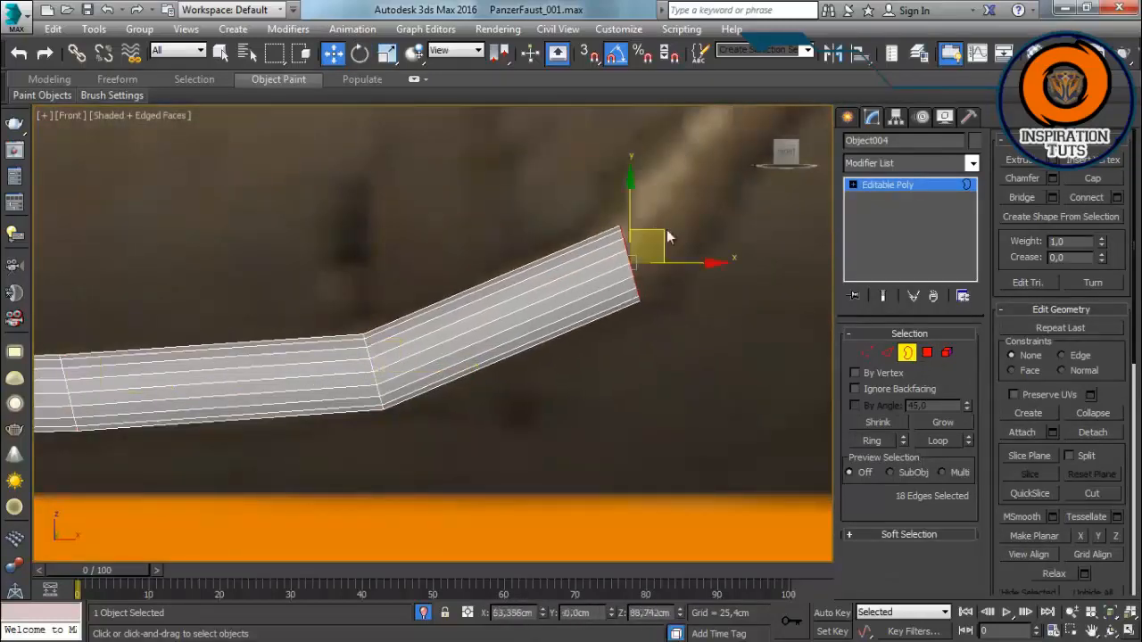
middle_click_drag(666, 235, 470, 353)
key("e")
left_click_drag(477, 326, 446, 320)
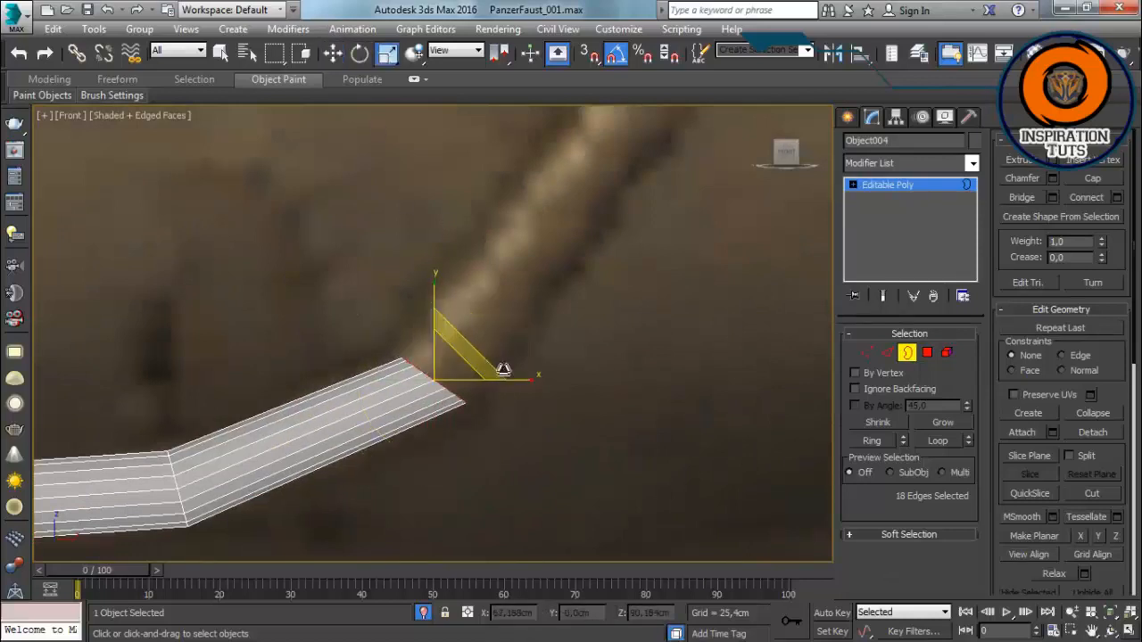
Step: Extend the rod's end border diagonally up along the reference cable to its upper bend
left_click_drag(466, 349, 613, 140, "shift")
middle_click_drag(612, 209, 446, 446)
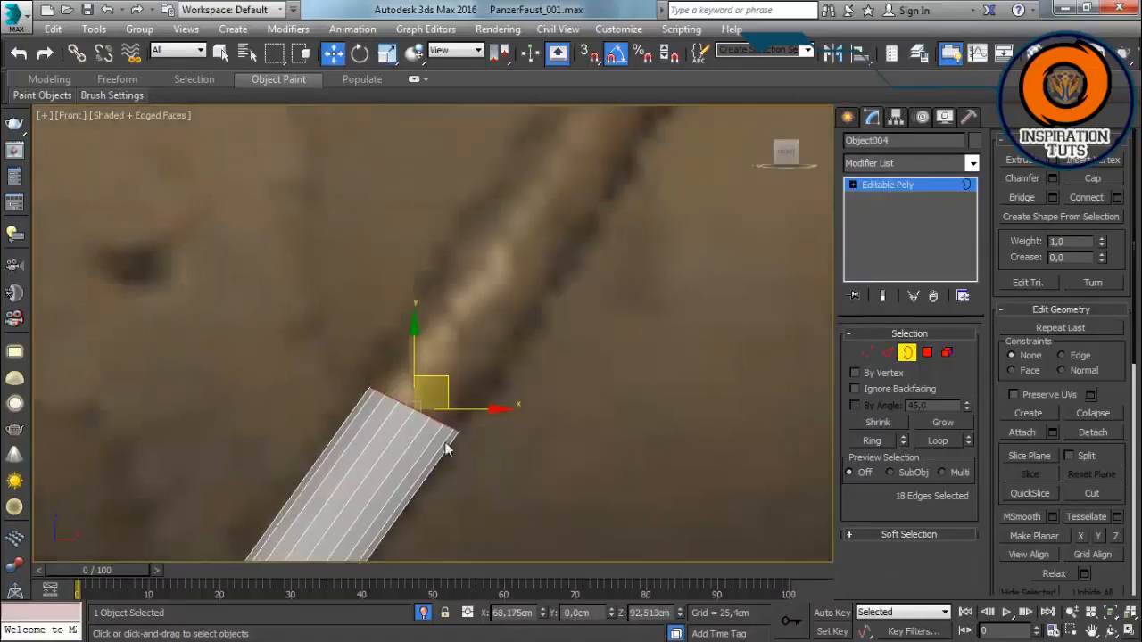
left_click_drag(444, 376, 590, 157, "shift")
scroll(660, 281, "down", 4)
middle_click_drag(669, 284, 504, 455)
left_click_drag(485, 374, 531, 304)
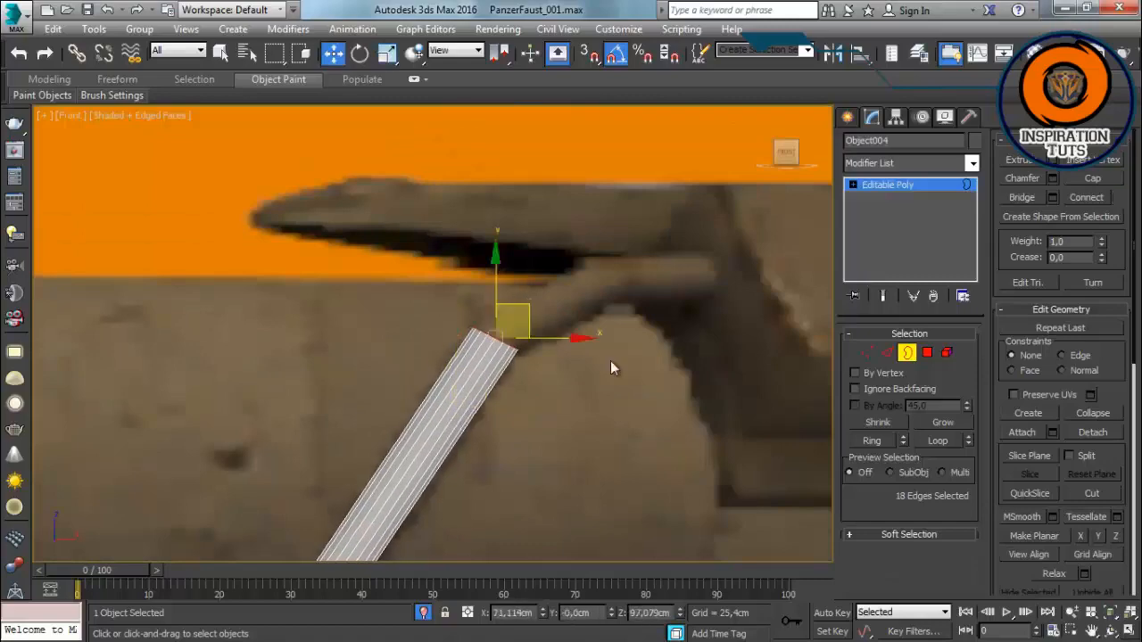
Step: Extend the rod's end border past the upper bend with a section at the cable's shallower angle
scroll(612, 362, "down", 5)
middle_click_drag(691, 441, 389, 339)
scroll(423, 371, "down", 5)
scroll(730, 307, "up", 4)
scroll(617, 329, "up", 5)
scroll(381, 446, "up", 3)
left_click_drag(458, 253, 580, 174, "shift")
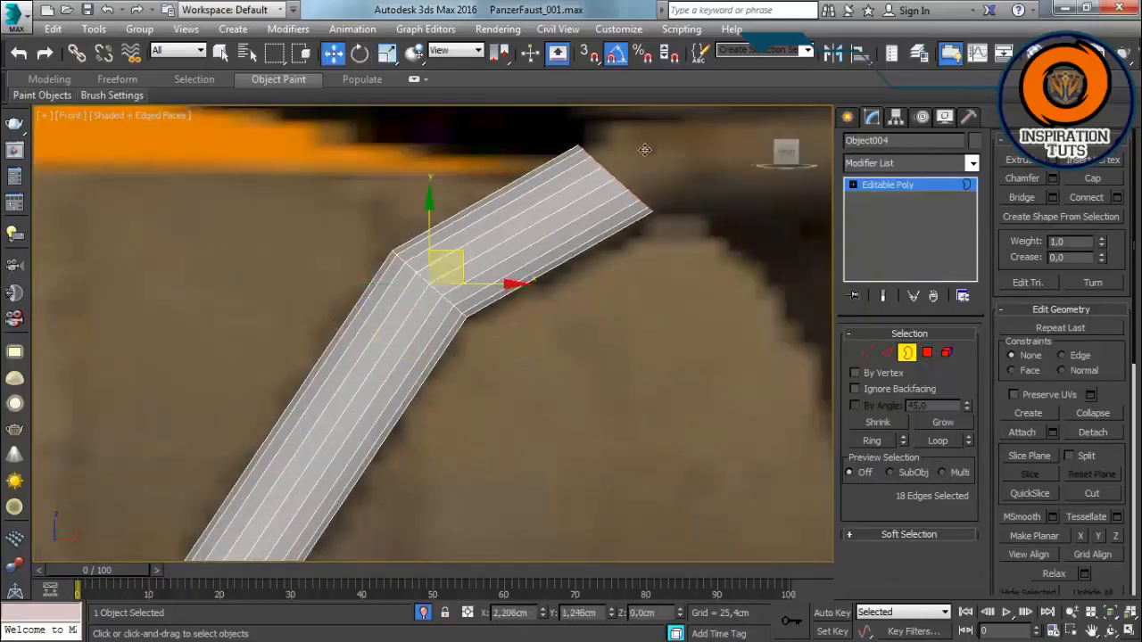
Step: Bring the rod's end border upright and extend it with a straight horizontal section along X to the cable's end
scroll(497, 319, "down", 4)
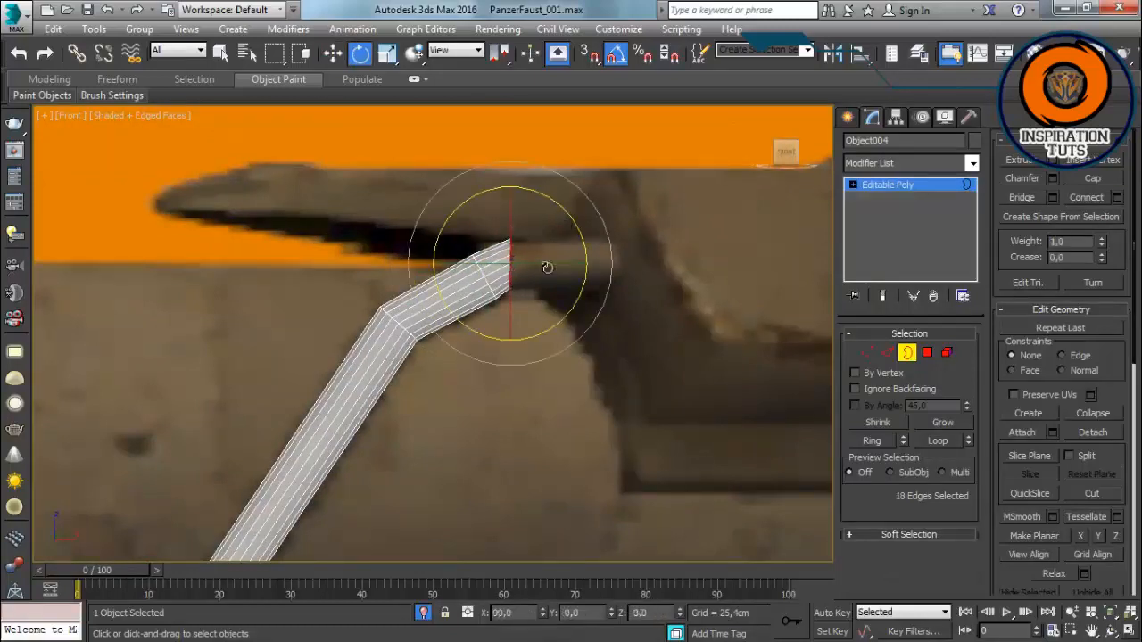
scroll(547, 268, "up", 4)
key("w")
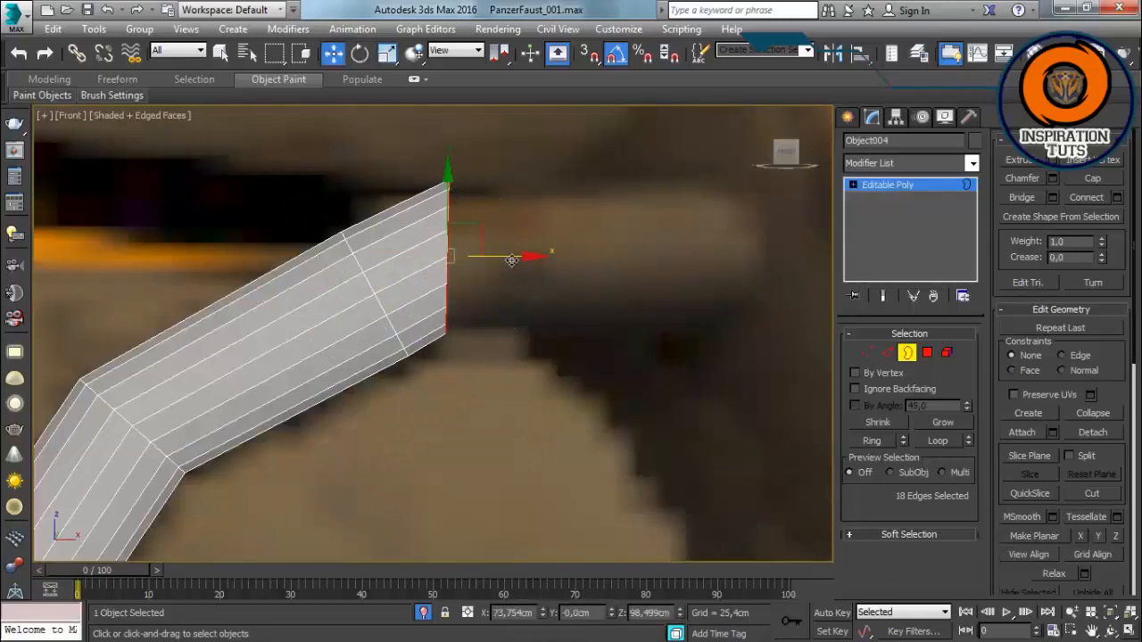
left_click_drag(511, 259, 807, 256, "shift")
scroll(376, 286, "down", 6)
scroll(352, 284, "up", 2)
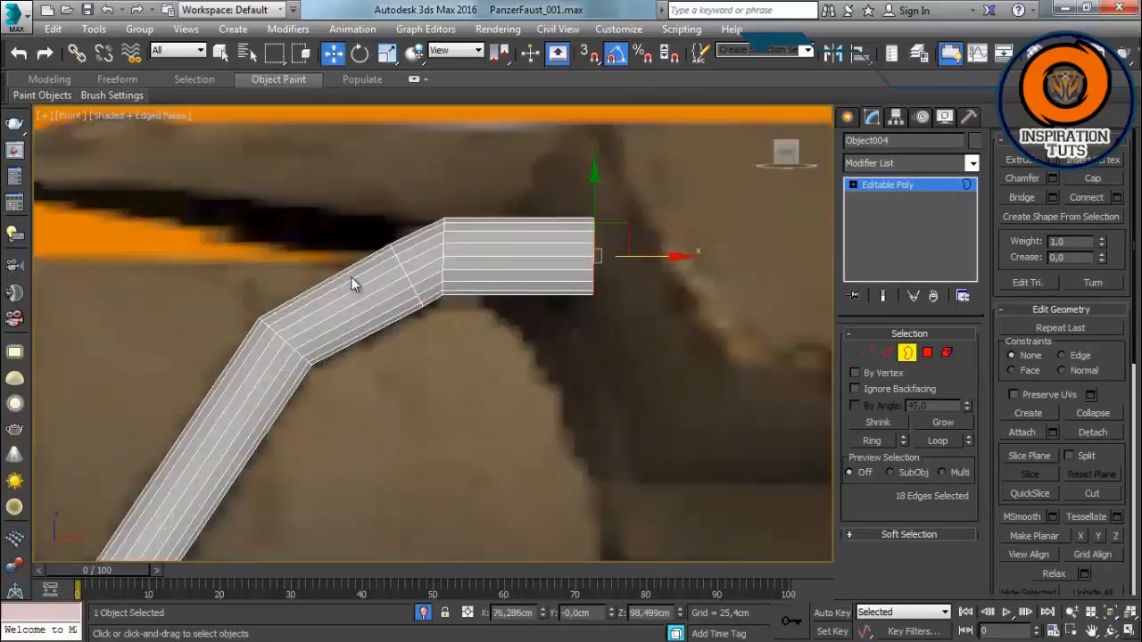
Step: Shift the vertex ring inside the rod's upper bend slightly up and along X to smooth the curve
scroll(353, 283, "up", 2)
key("1")
left_click_drag(385, 215, 462, 335)
left_click_drag(464, 242, 469, 239)
left_click(670, 328)
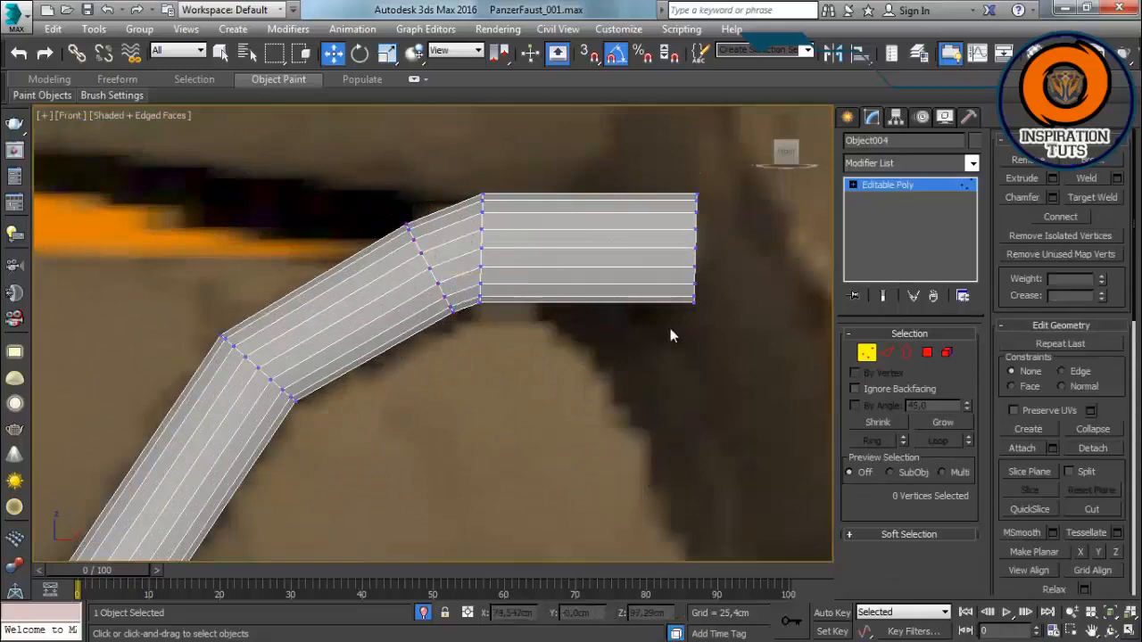
Step: Leave vertex editing, end the isolation mode and unhide all objects
scroll(687, 392, "down", 5)
key("1")
scroll(698, 418, "down", 5)
key("p")
middle_click_drag(418, 420, 369, 411, "alt")
left_click(426, 513)
left_click(423, 613)
right_click(368, 406)
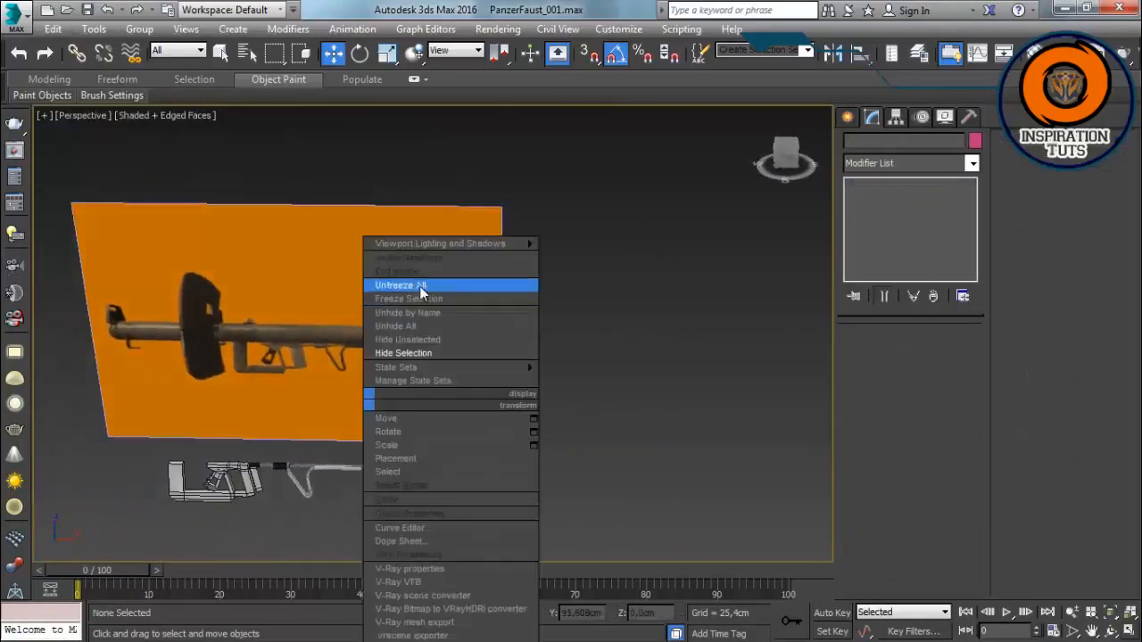
left_click(419, 326)
Step: Select the rod running along the main tube and open its vertices for editing
middle_click_drag(348, 540, 339, 505)
scroll(339, 499, "up", 4)
middle_click_drag(374, 357, 254, 329, "alt")
left_click(583, 250)
middle_click_drag(582, 250, 616, 299, "alt")
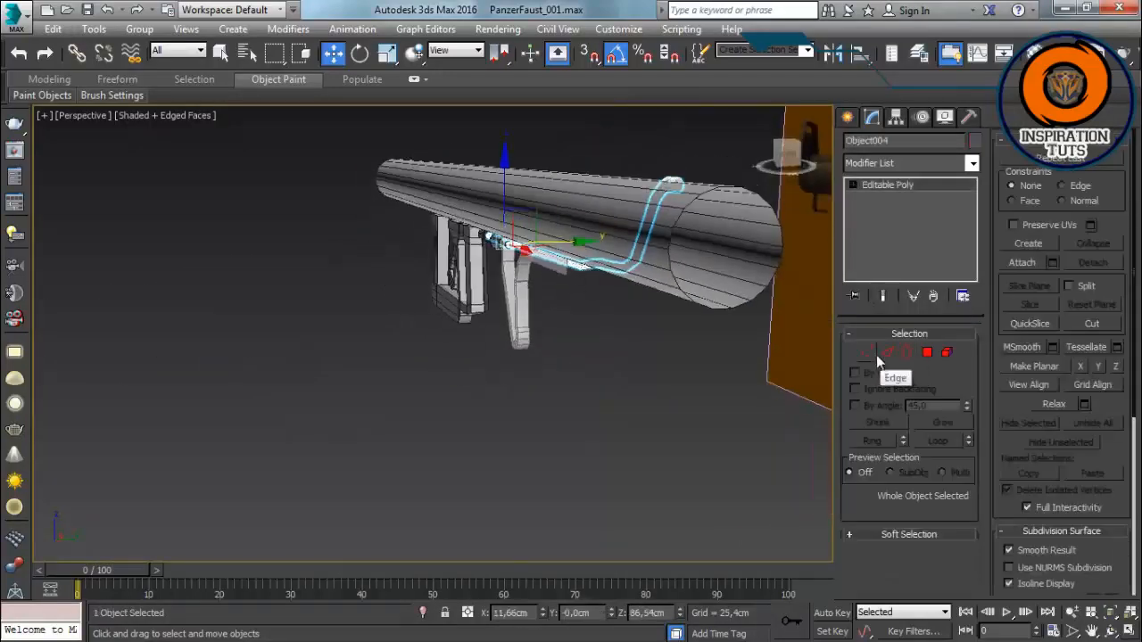
left_click(867, 353)
Step: Select the rod's vertex rings beyond the plate and move them along Y, out of the main tube
middle_click_drag(713, 299, 728, 318, "alt")
key("F3")
left_click_drag(744, 200, 593, 343)
middle_click_drag(593, 344, 616, 368, "alt")
left_click_drag(612, 367, 527, 244, "ctrl")
middle_click_drag(571, 236, 529, 352, "alt")
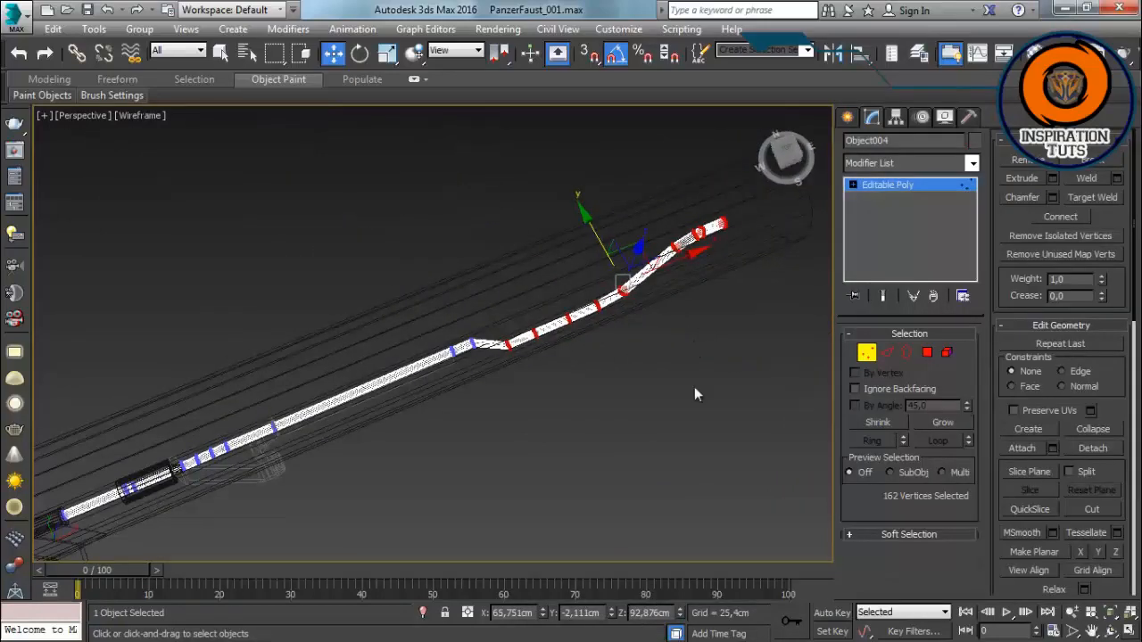
left_click_drag(581, 244, 583, 248)
scroll(577, 354, "up", 3)
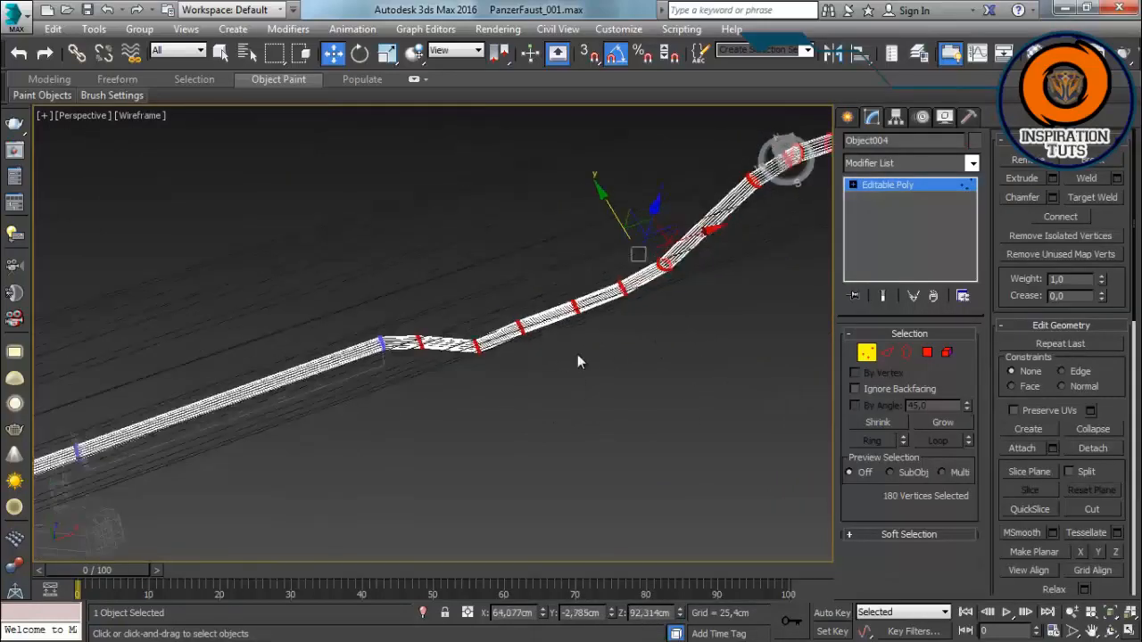
Step: Deselect the first bend rings near the plate and move the remaining rod vertices farther along Y
key("F3")
mouse_move(577, 355)
middle_mouse_down("alt")
mouse_move(583, 296)
mouse_move(670, 270)
mouse_move(367, 274)
middle_mouse_up("alt")
left_click_drag(392, 290, 484, 354, "alt")
middle_click_drag(485, 353, 664, 332, "alt")
left_click_drag(628, 247, 647, 248)
Step: Deselect the next rings along the lower section and move the remaining rod vertices outward along Y again
middle_click_drag(751, 267, 486, 301, "alt")
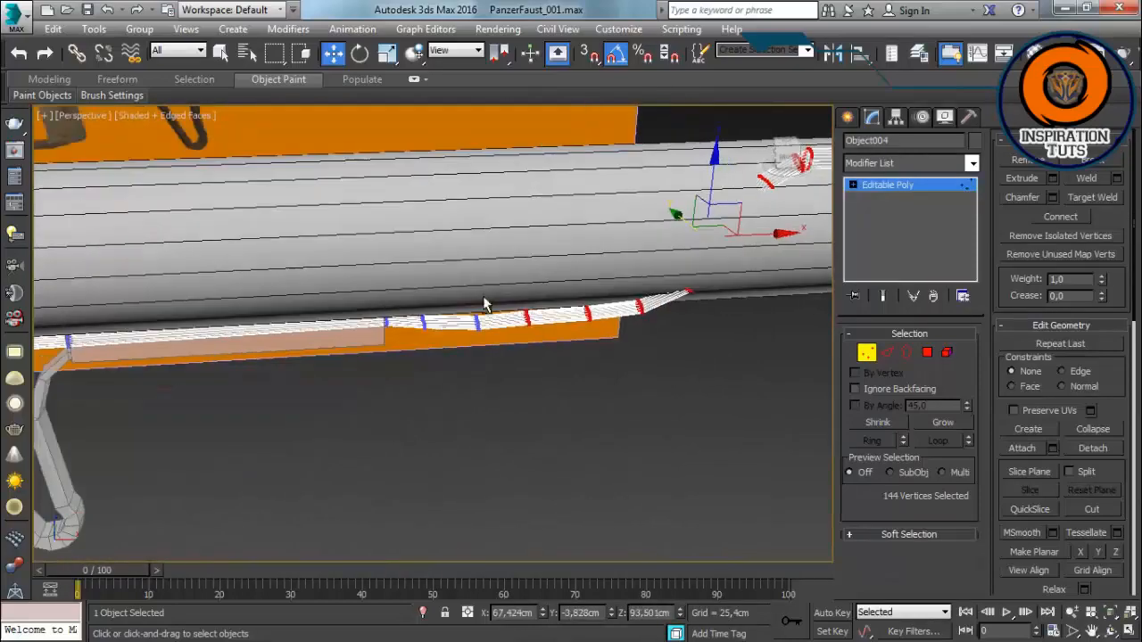
left_click_drag(487, 304, 560, 363, "alt")
middle_click_drag(560, 362, 705, 337, "alt")
left_click_drag(667, 231, 678, 232)
middle_click_drag(678, 234, 644, 344, "alt")
left_click_drag(700, 203, 710, 207)
Step: Deselect the next rings along the lower section and move the remaining 90 rod vertices farther outward along Y
middle_click_drag(638, 299, 617, 280, "alt")
left_click_drag(614, 309, 692, 368, "alt")
middle_click_drag(738, 347, 685, 248, "alt")
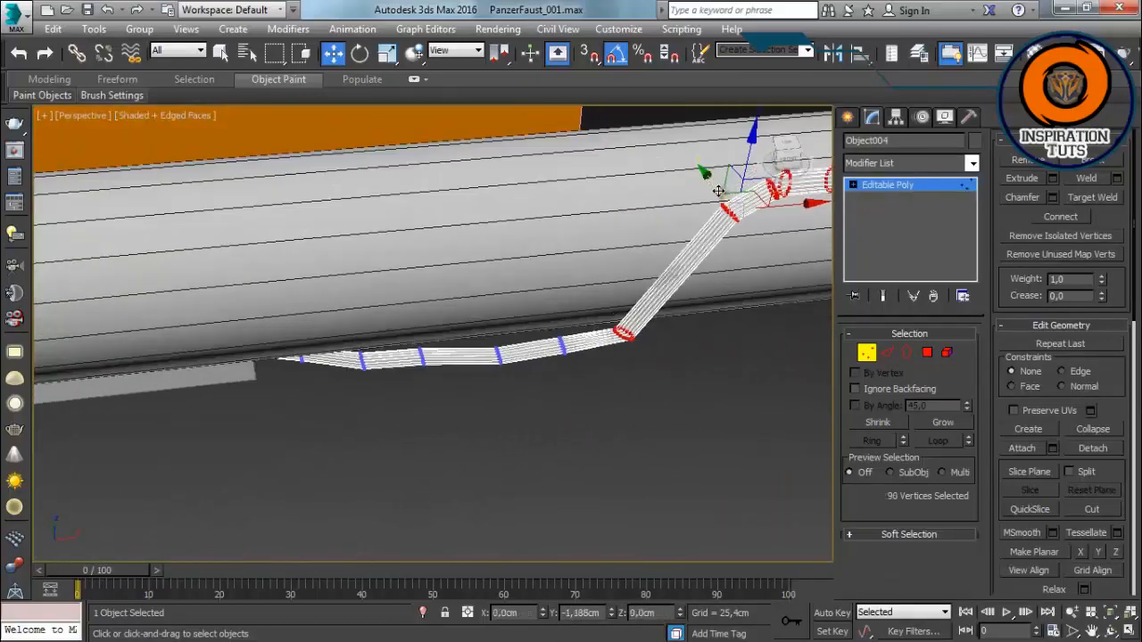
Step: Connect the edges of the rod's long slanted section with two new edge loops and move them outward along Y
middle_click_drag(730, 192, 593, 383, "alt")
key("2")
key("alt+r")
scroll(691, 267, "up", 4)
left_click(1117, 237)
middle_click_drag(665, 379, 785, 392, "alt")
left_click_drag(505, 332, 532, 336)
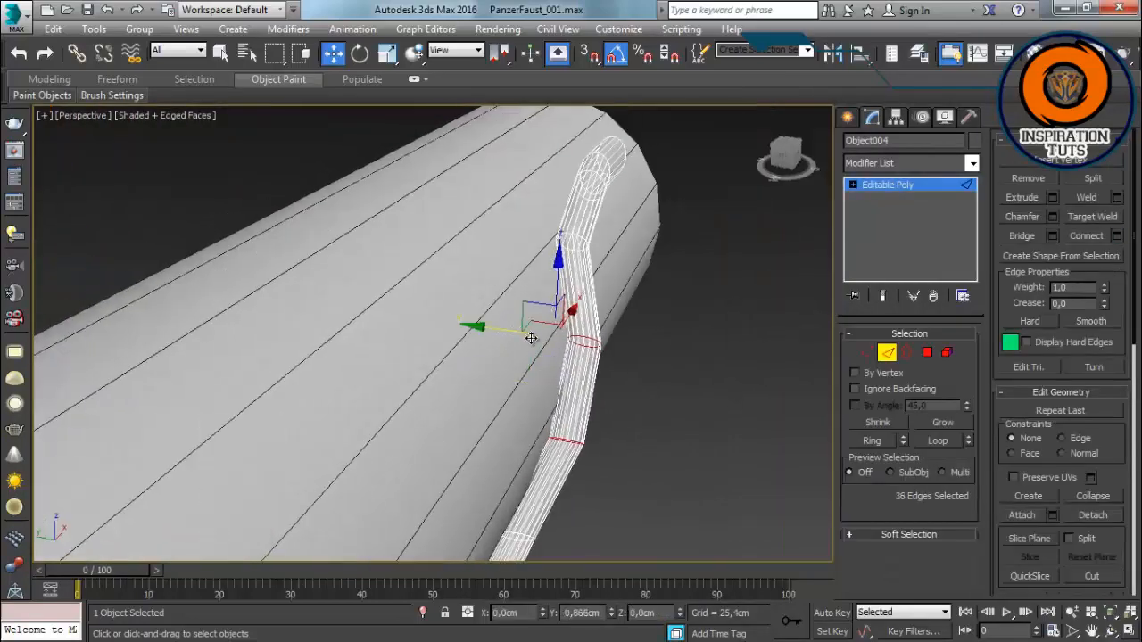
Step: Select the vertices of the upper new ring on the slanted section and move them slightly along Y
middle_click_drag(531, 338, 808, 349, "alt")
key("1")
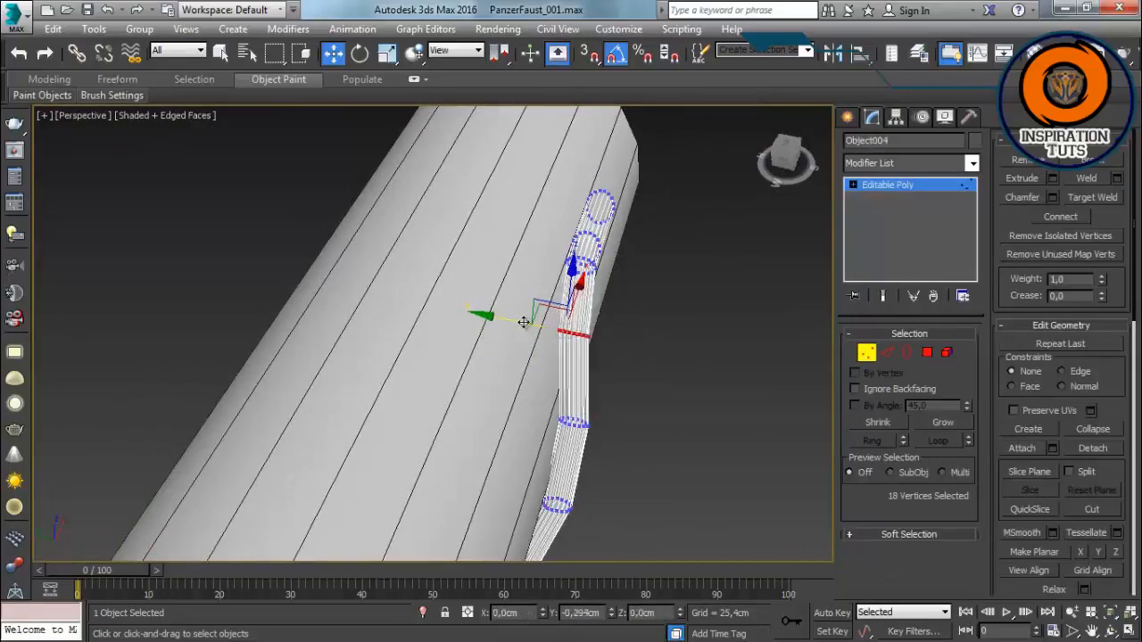
Step: Nudge the selected ring of cable vertices along Y toward the tube, check the cable's fit, and leave vertex editing
left_click_drag(523, 323, 527, 323)
left_click(731, 385)
scroll(734, 386, "down", 4)
middle_click_drag(734, 385, 530, 183, "alt")
scroll(471, 331, "up", 5)
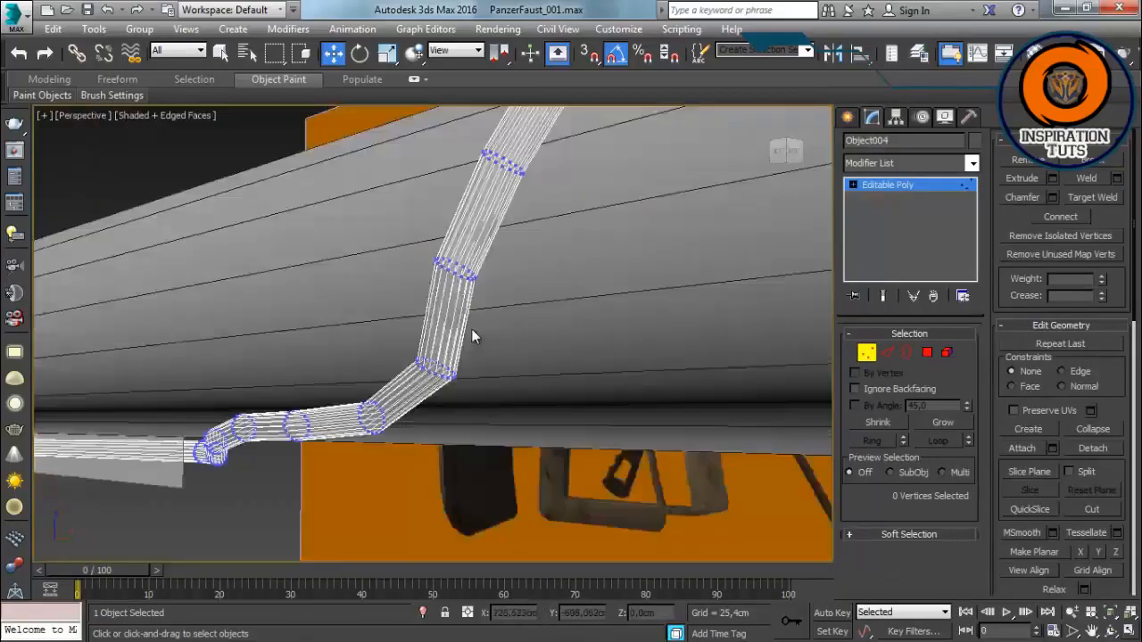
scroll(467, 328, "down", 3)
middle_click_drag(466, 328, 491, 356, "alt")
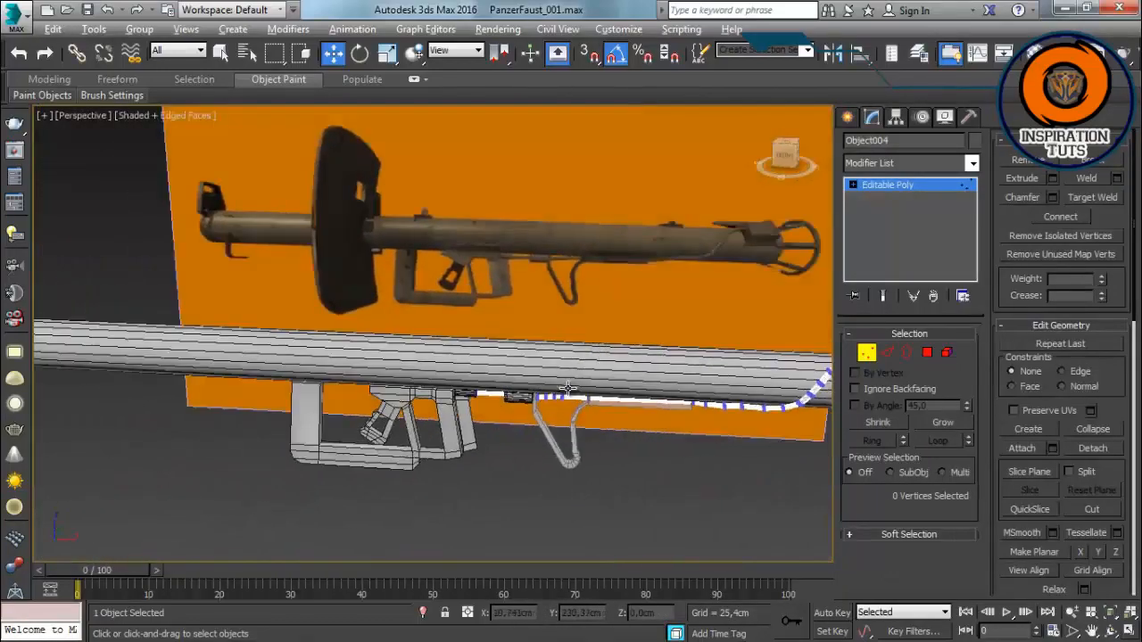
left_click(866, 355)
Step: Apply a Shell modifier to the flat plate beneath the tube, behind the cable
middle_click_drag(500, 464, 584, 365, "alt")
left_click(429, 377)
left_click(973, 166)
key("s")
key("s")
key("s")
key("s")
key("s")
key("s")
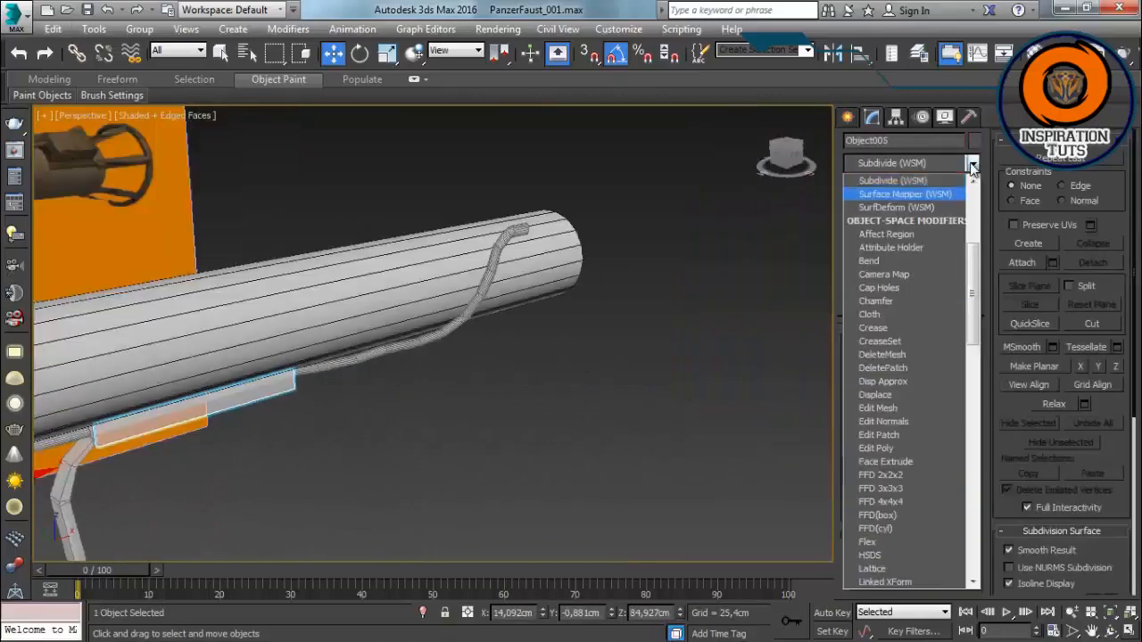
key("Return")
Step: Set the Shell's inner amount on the underside plate to 2,5 cm
middle_click_drag(198, 379, 311, 342, "alt")
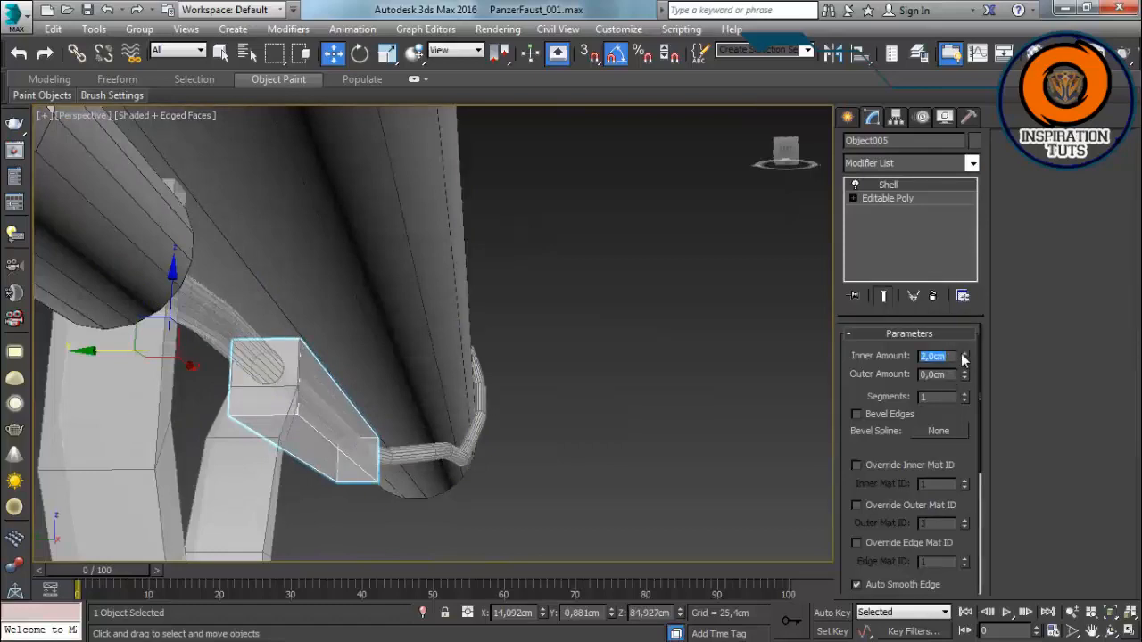
type("2,5")
key("Return")
left_click(553, 443)
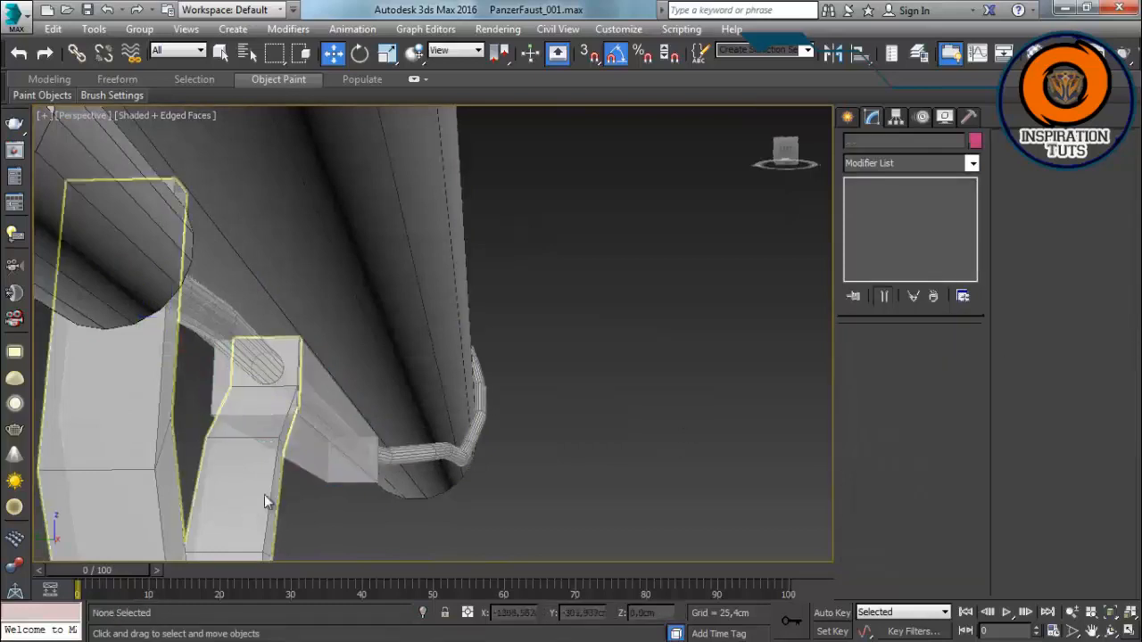
Step: Center the shelled plate's pivot to the object and shift the plate about -0,27 cm along Y
left_click(337, 451)
left_click(897, 120)
left_click(906, 223)
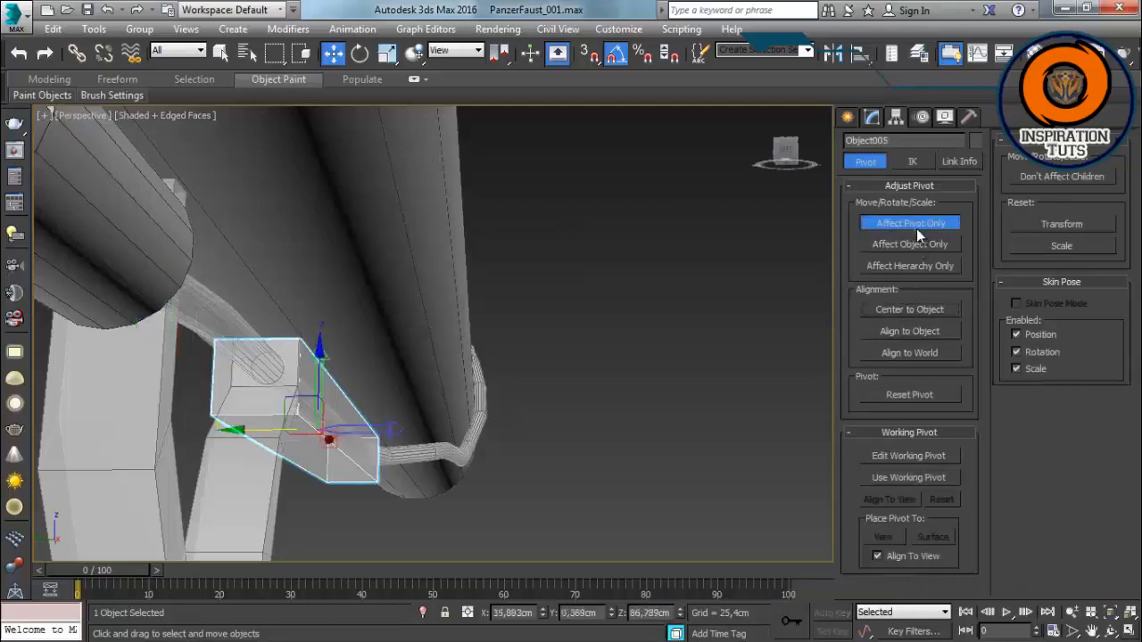
left_click(918, 228)
middle_click_drag(335, 371, 291, 389, "alt")
left_click_drag(241, 420, 248, 420)
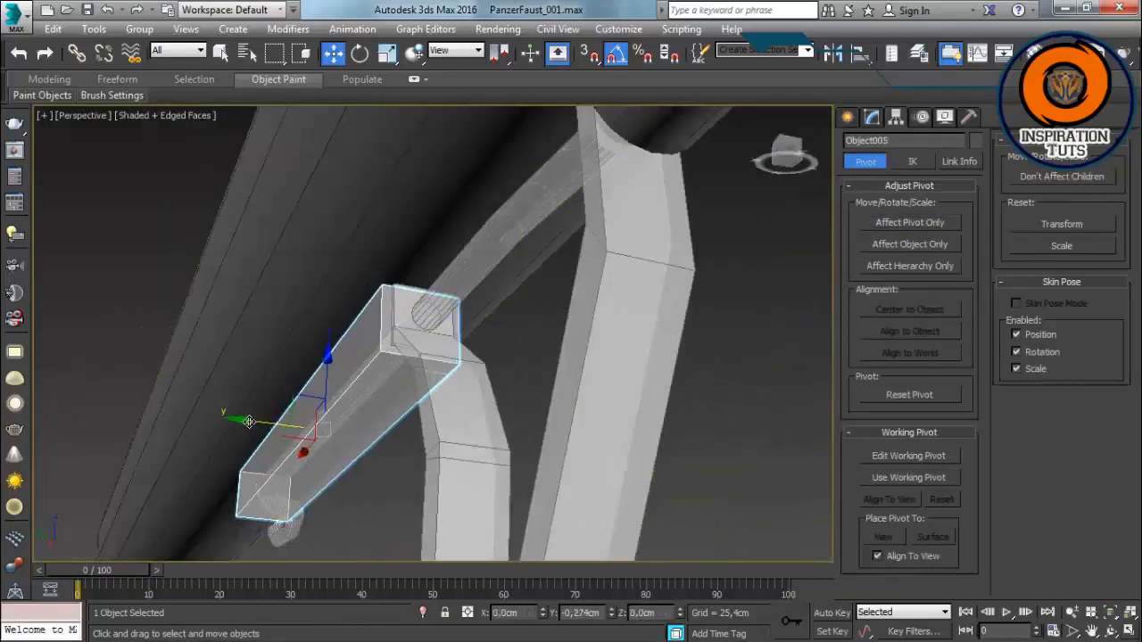
Step: Examine how the underside plate, the folding grip and the cable meet beneath the tube
middle_click_drag(254, 415, 563, 352, "alt")
left_click(349, 479)
left_click(408, 493)
scroll(536, 361, "up", 2)
left_click(436, 383)
left_click(477, 399)
middle_click_drag(500, 374, 486, 401, "alt")
left_click(513, 360)
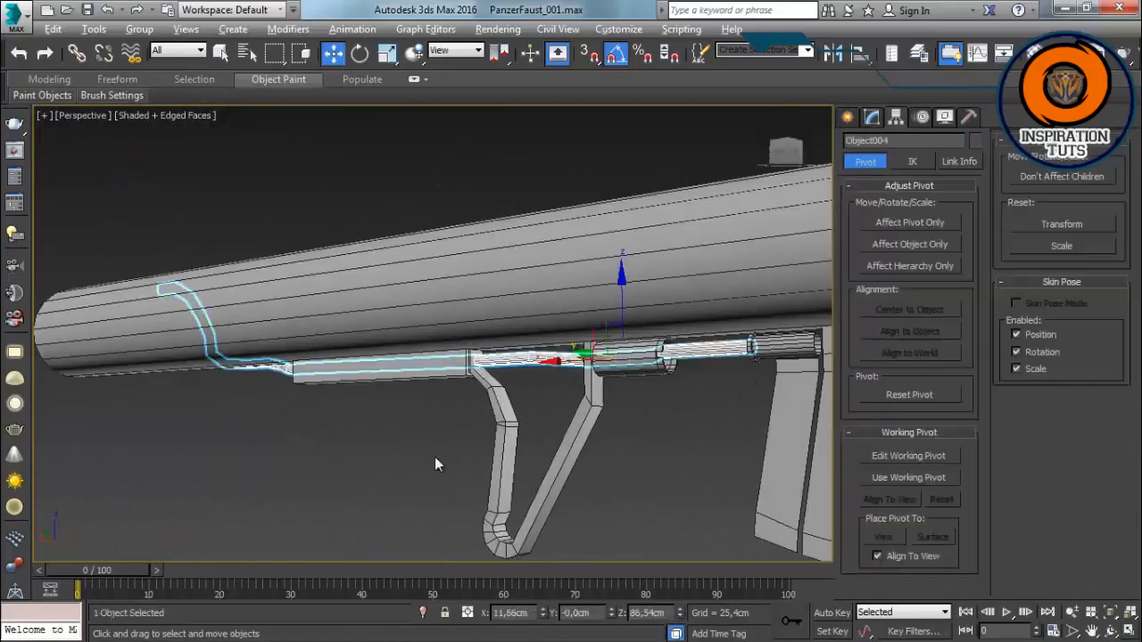
left_click(435, 462)
middle_click_drag(436, 462, 383, 398, "alt")
scroll(324, 394, "down", 4)
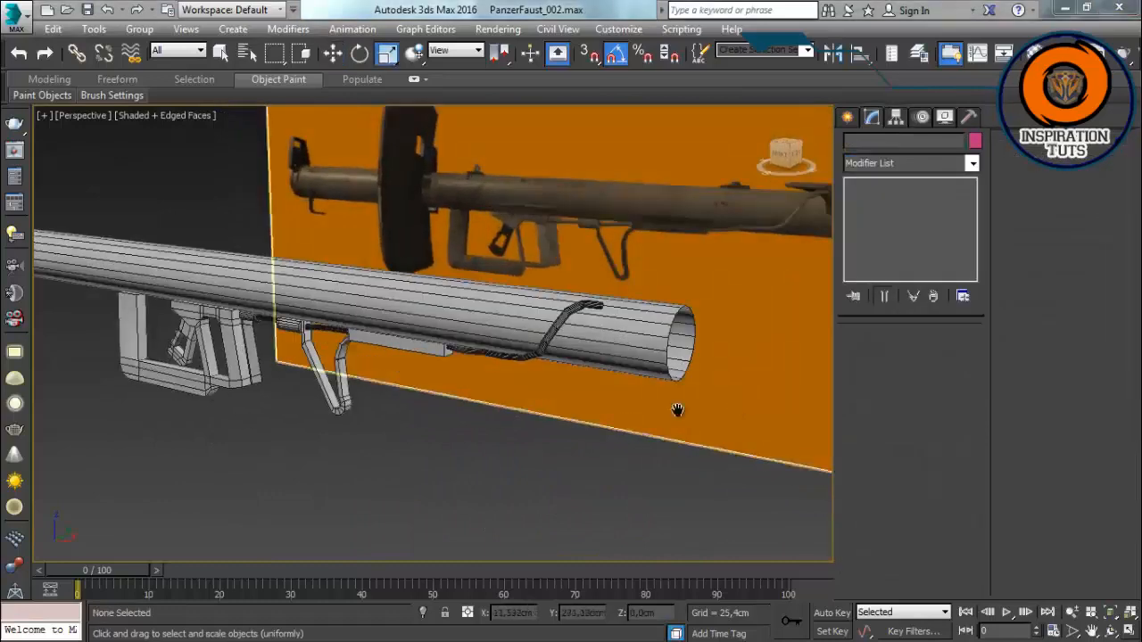
Step: Move the reference image plane vertically in the front view to line up its launcher with the modelled tube
middle_click_drag(675, 407, 497, 428, "alt")
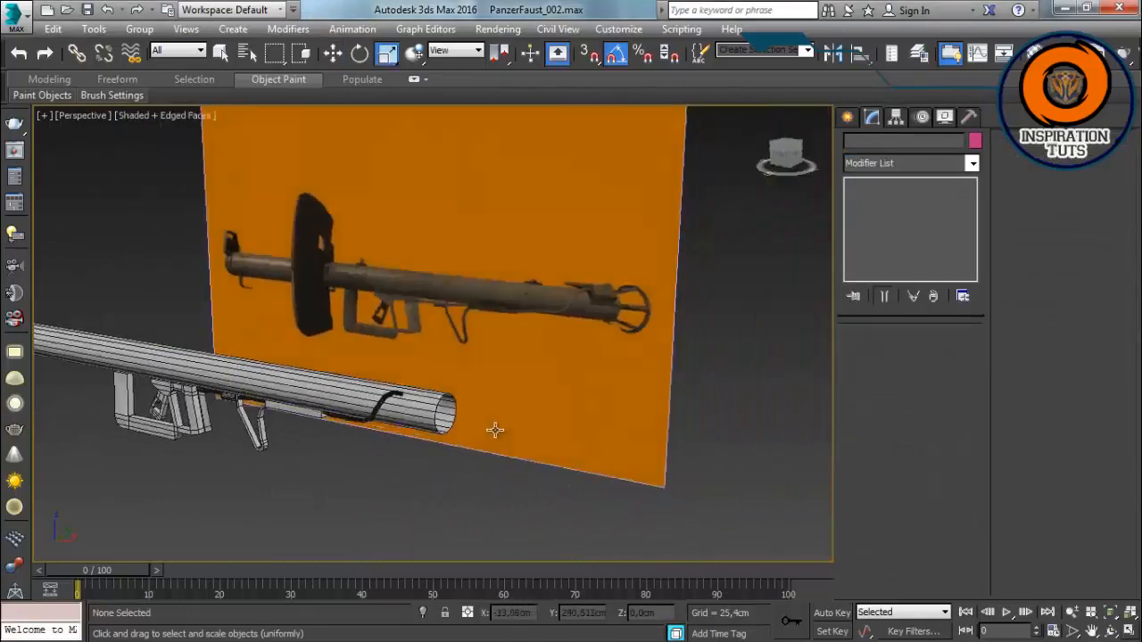
key("f")
middle_click_drag(558, 377, 556, 324)
scroll(473, 384, "down", 3)
left_click(555, 324)
key("w")
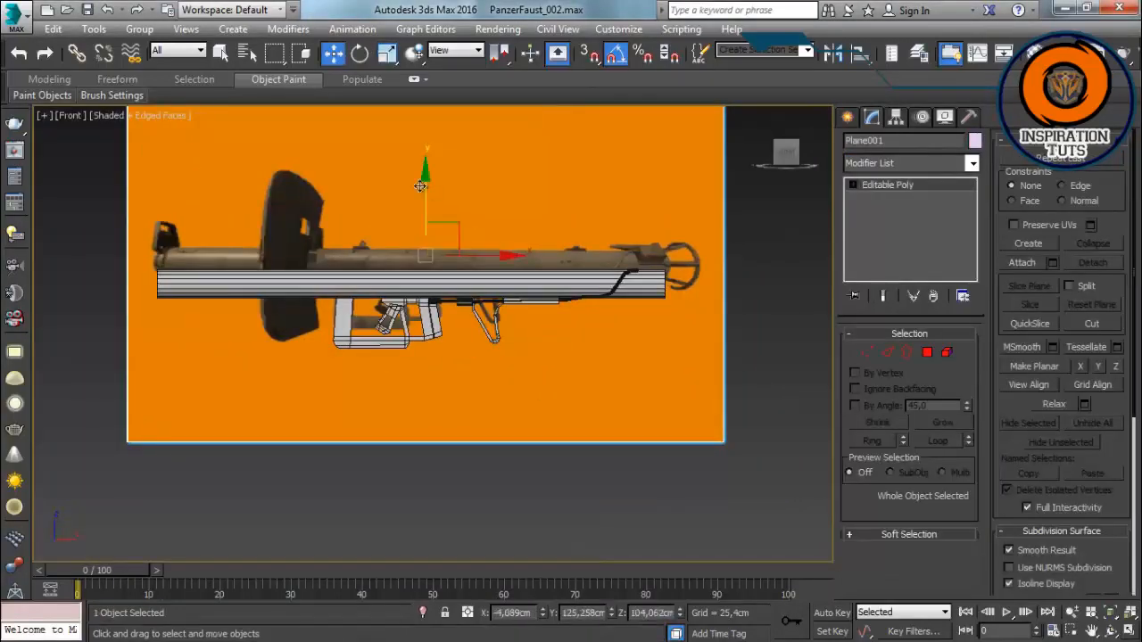
left_click_drag(423, 183, 420, 204)
scroll(420, 205, "up", 5)
middle_click_drag(420, 204, 435, 85)
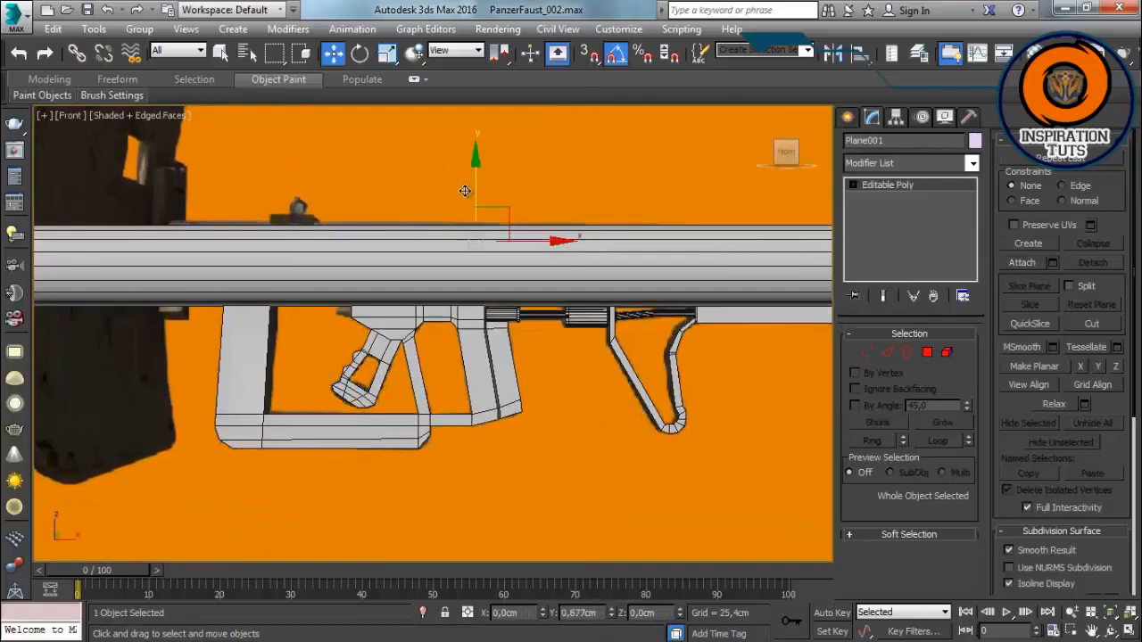
Step: Connect the tube's lengthwise edges to add an edge loop near the muzzle end
middle_click_drag(465, 191, 87, 161)
scroll(776, 238, "up", 3)
middle_click_drag(775, 239, 527, 316)
left_click(531, 262)
scroll(531, 262, "up", 3)
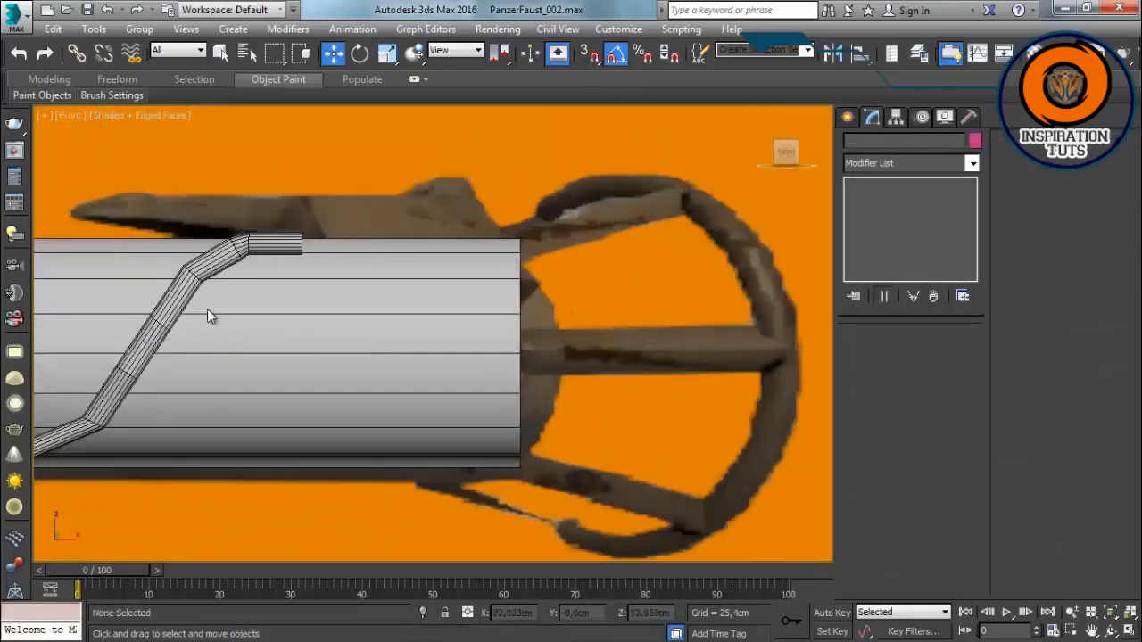
left_click(512, 348)
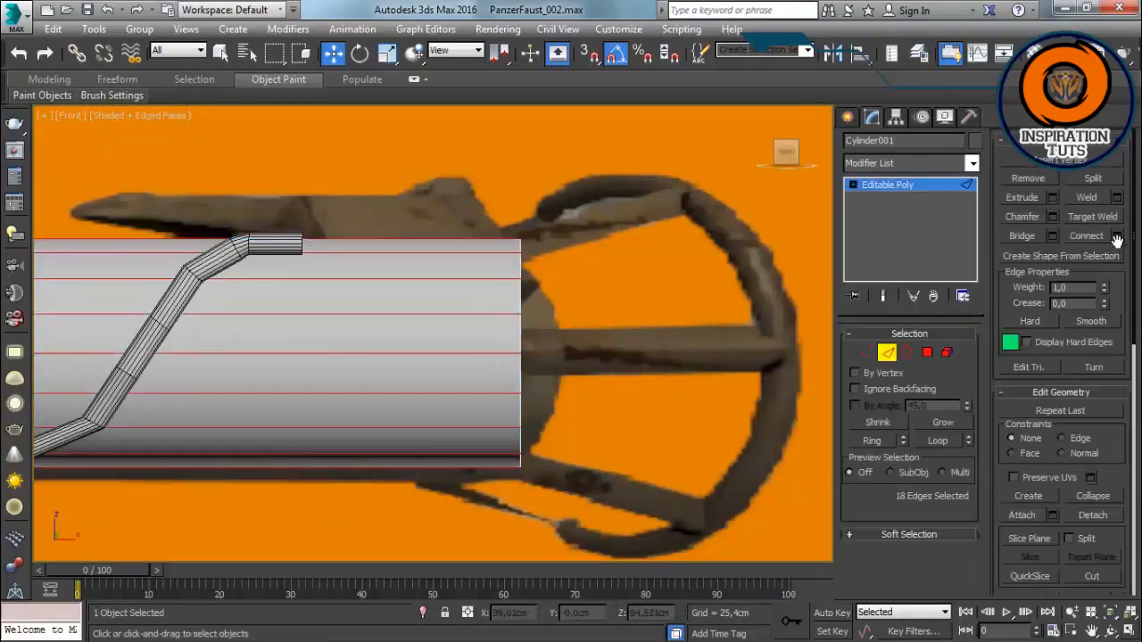
left_click(1116, 236)
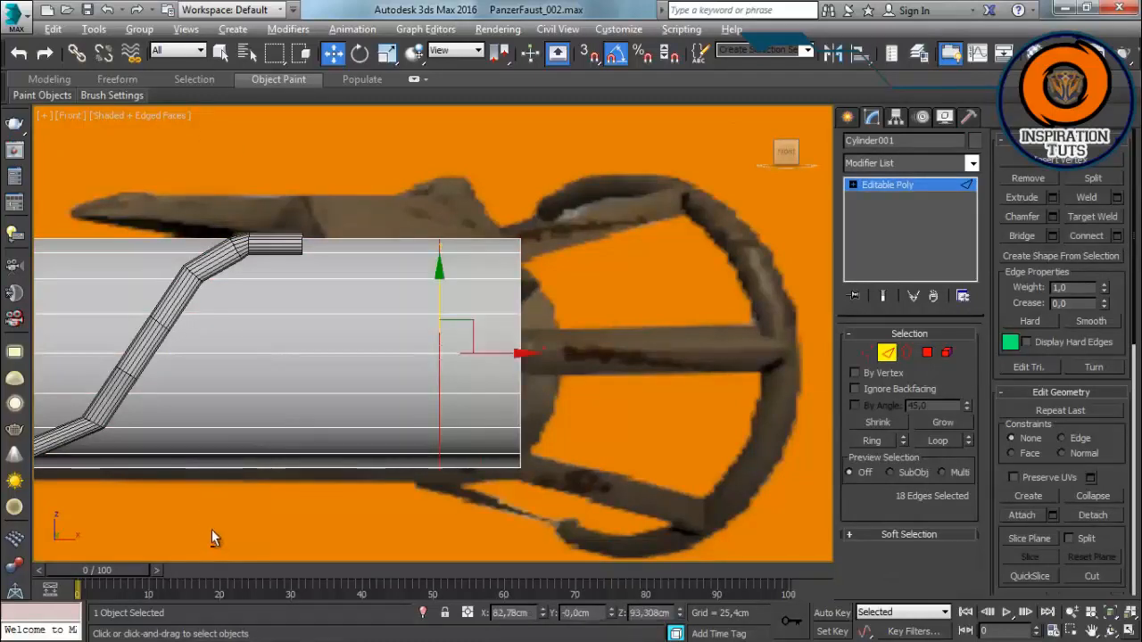
Step: Select the band of polygons between the new edge loop and the muzzle end and extrude it outward by 0,1 cm
left_click(927, 352)
left_click(886, 352)
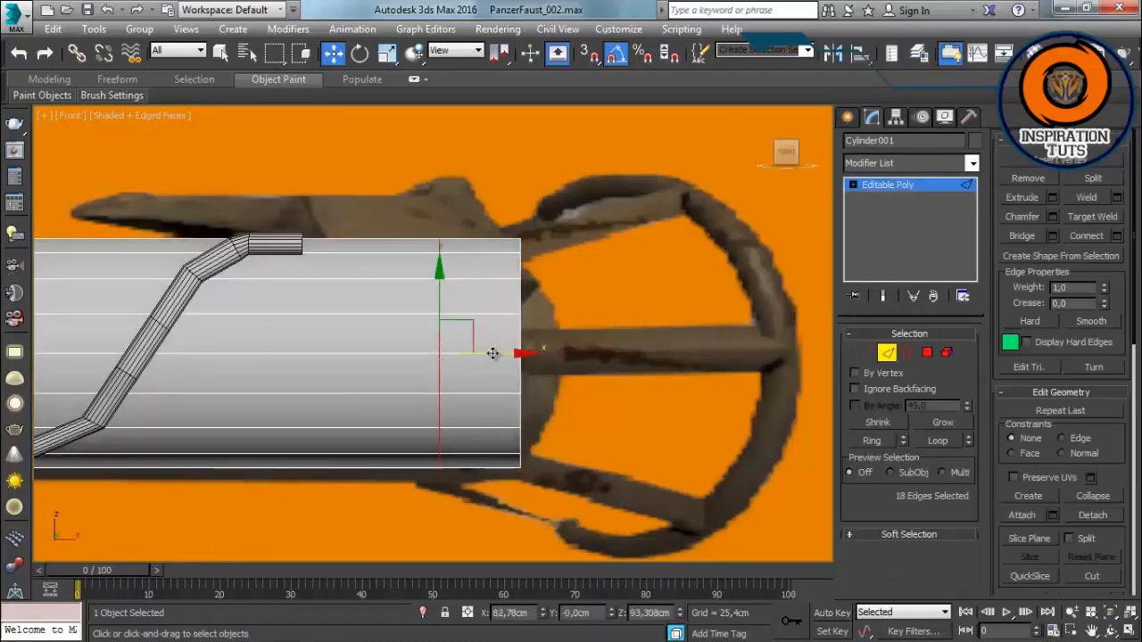
left_click(518, 394, "shift")
left_click(928, 354, "ctrl")
scroll(405, 327, "down", 3)
key("p")
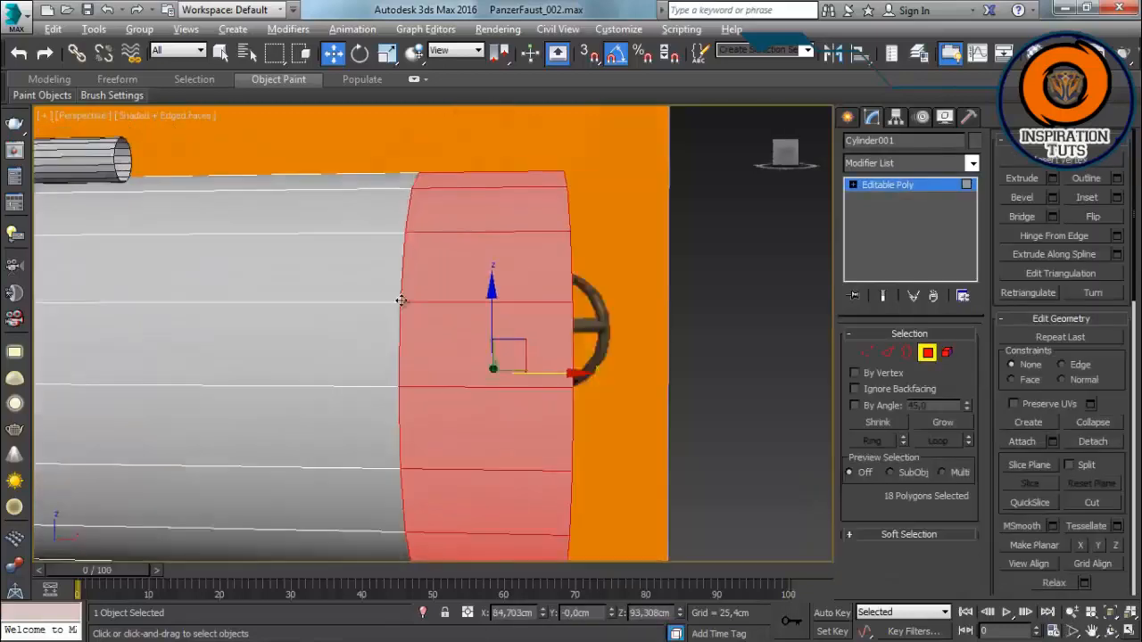
middle_click_drag(401, 298, 334, 290, "alt")
left_click(1053, 178)
scroll(420, 357, "down", 3)
middle_click_drag(420, 357, 520, 362, "alt")
left_click(242, 490)
right_click(214, 484)
scroll(520, 360, "up", 3)
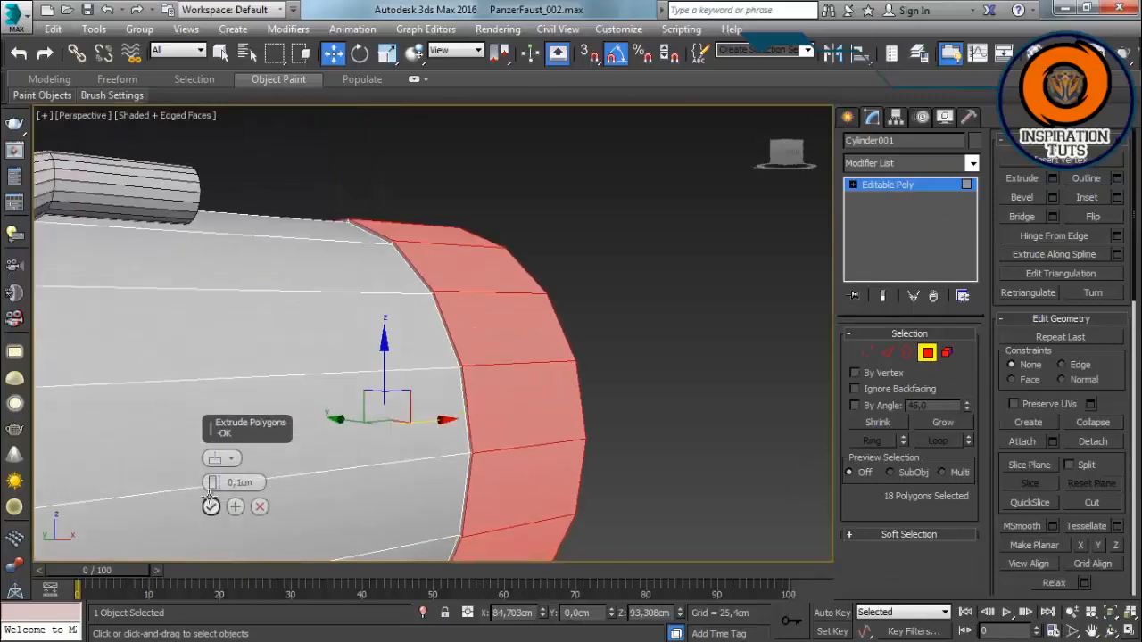
left_click(760, 383)
Step: Leave polygon editing and hide the tube in the front view to expose the reference's muzzle bracket
key("f")
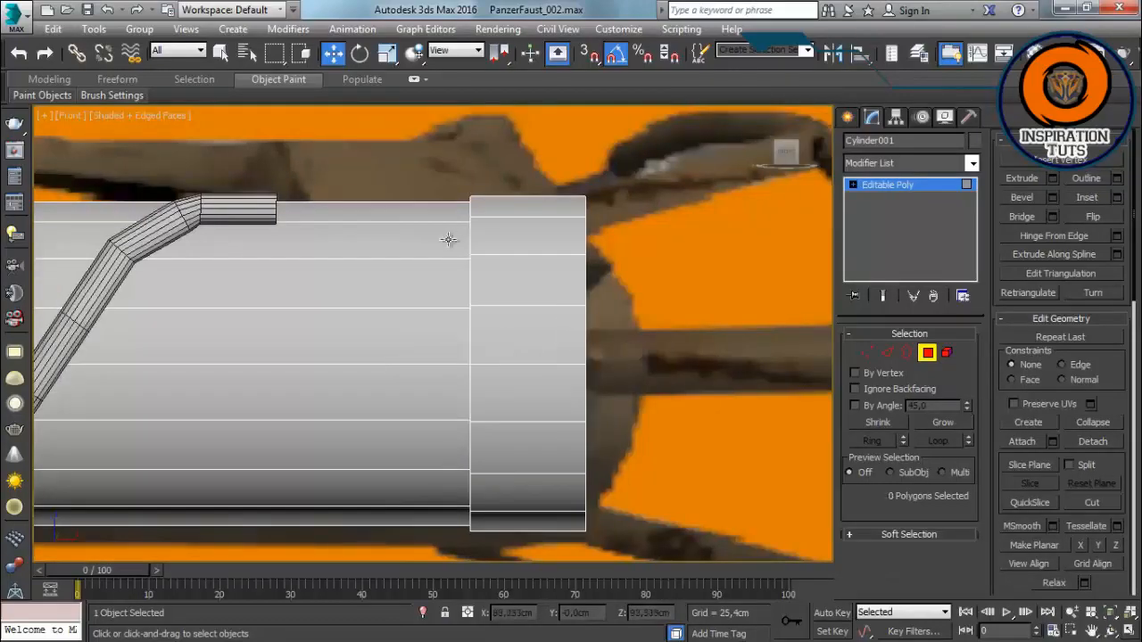
scroll(453, 245, "down", 3)
left_click(908, 354)
key("Delete")
scroll(428, 280, "up", 2)
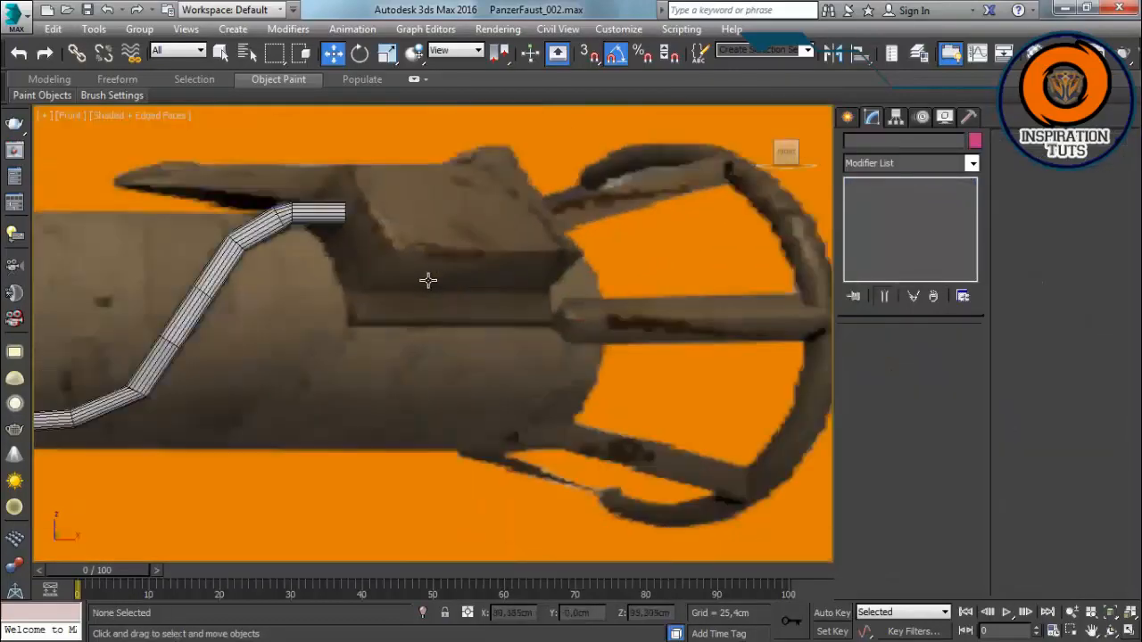
Step: Copy the underside plate's front polygon onto the reference's muzzle bracket and detach the copy as a separate object
left_click(849, 117)
scroll(830, 125, "down", 4)
left_click(872, 118)
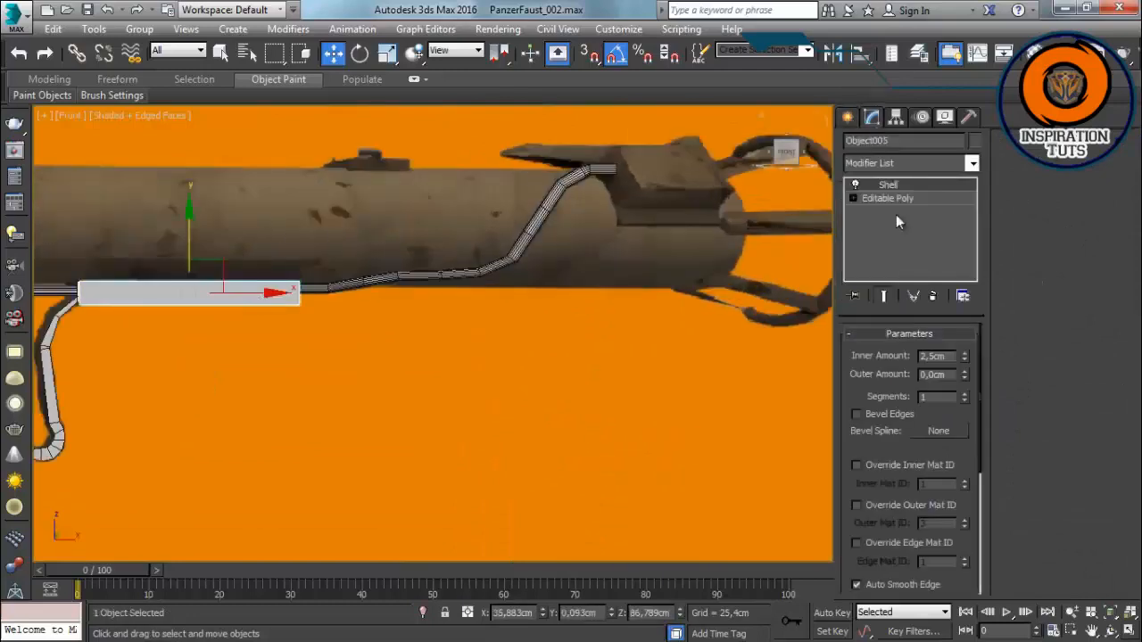
left_click(895, 199)
left_click(928, 352)
left_click(206, 294)
left_click_drag(206, 275, 630, 166, "shift")
left_click(623, 343)
left_click(1093, 442)
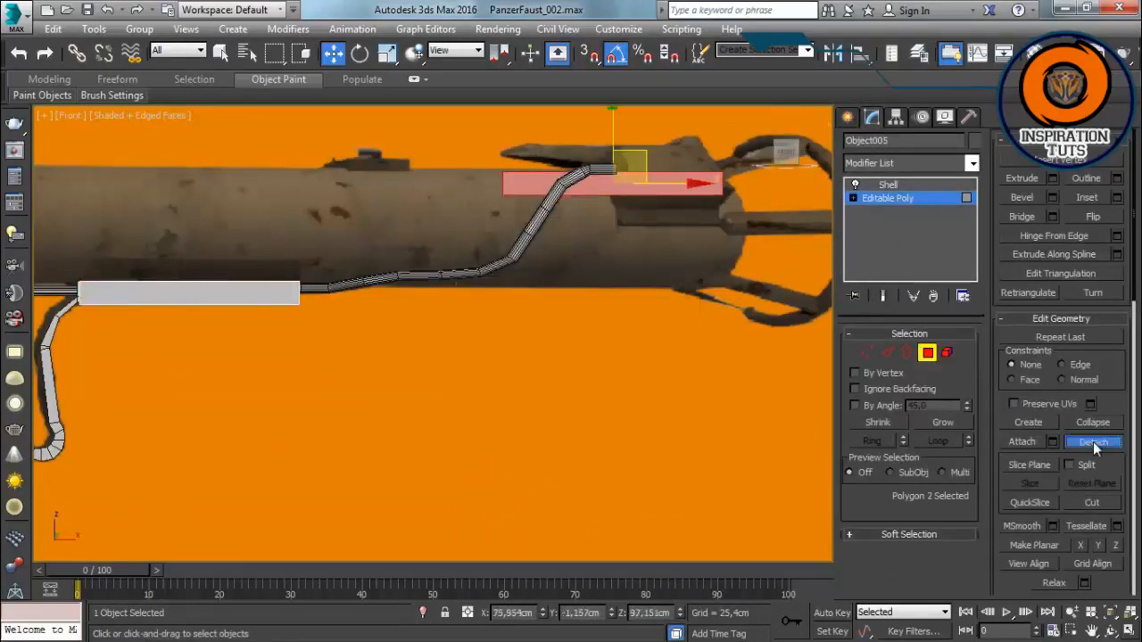
left_click(632, 343)
Step: Select the detached plate copy and center its pivot to the object
left_click(928, 354)
key("F3")
left_click(679, 202)
left_click(673, 173)
key("F3")
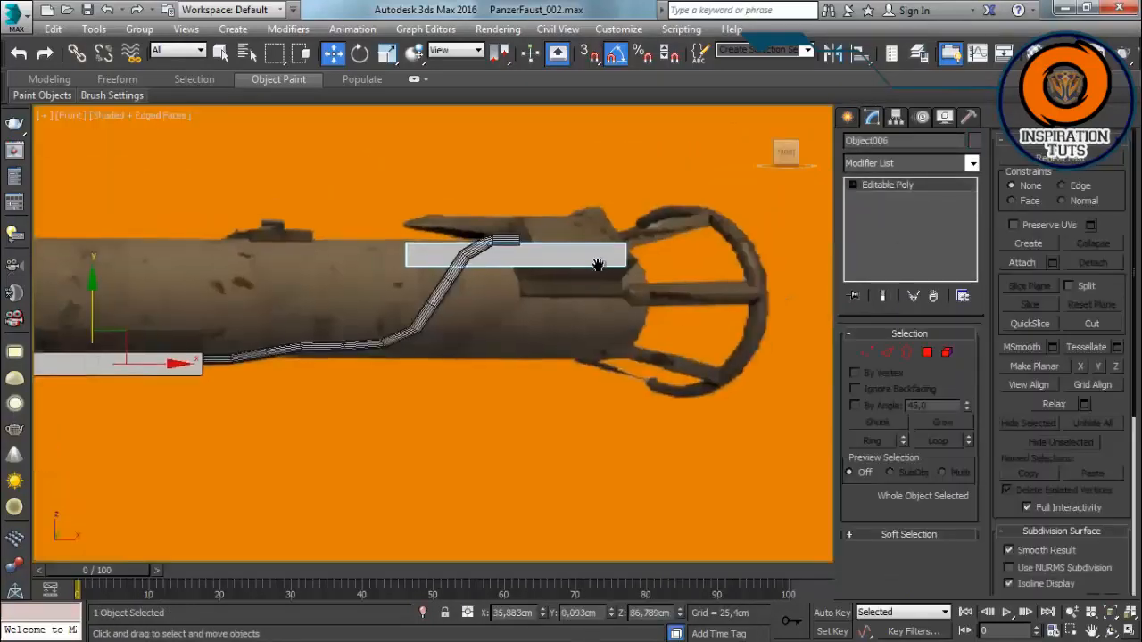
scroll(594, 250, "up", 1)
left_click(894, 116)
left_click(910, 222)
scroll(587, 260, "up", 1)
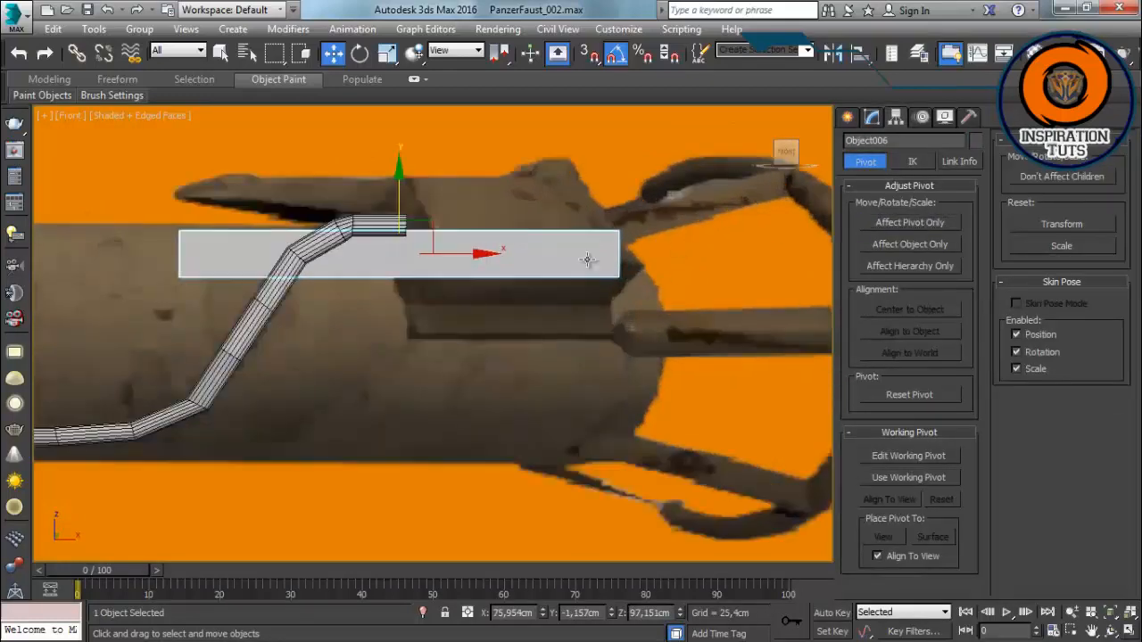
right_click(571, 252)
Step: Shorten the plate copy from its rear end and raise its upper edge to the top of the reference bracket
left_click(873, 118)
left_click(866, 352)
left_click_drag(149, 202, 223, 305)
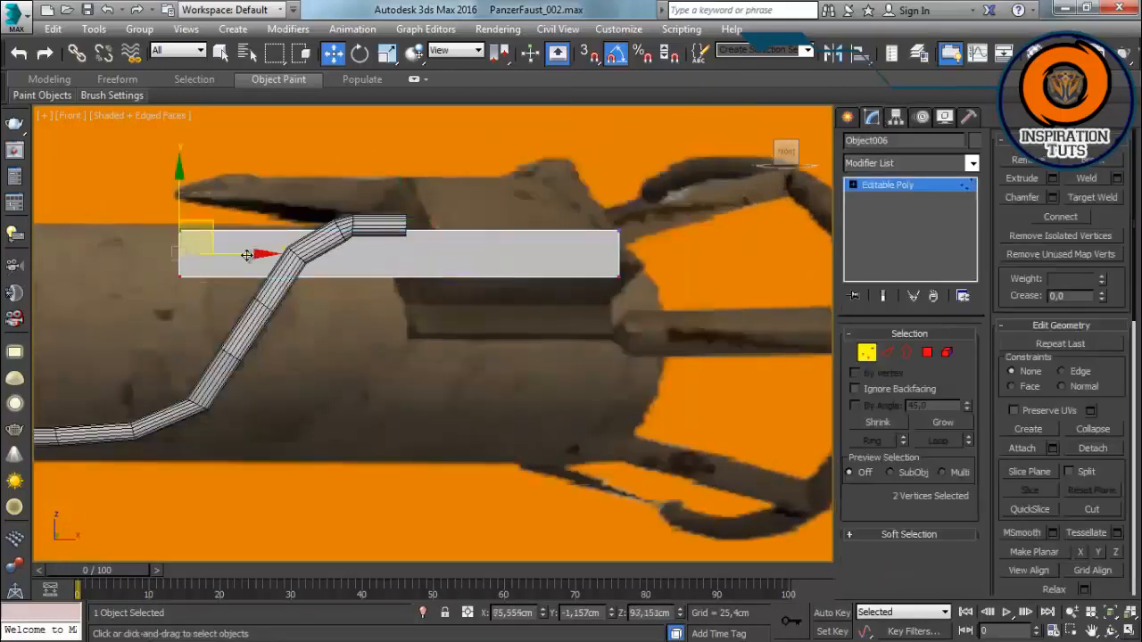
left_click_drag(250, 254, 523, 203)
scroll(427, 255, "up", 2)
middle_click_drag(427, 256, 405, 276)
left_click(675, 242)
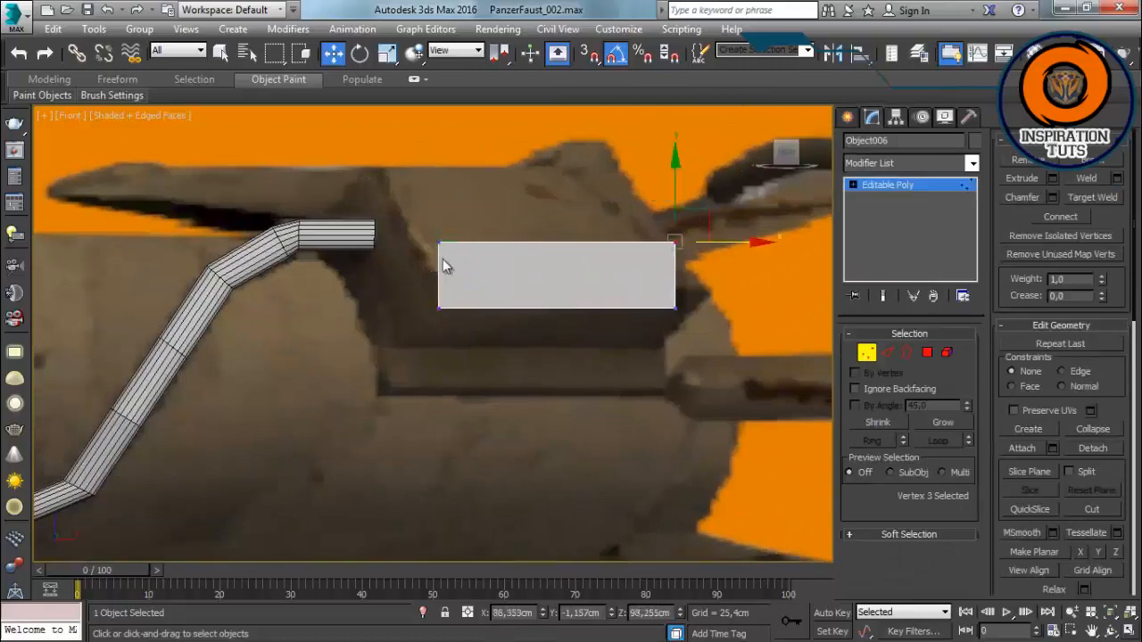
left_click_drag(556, 184, 565, 104)
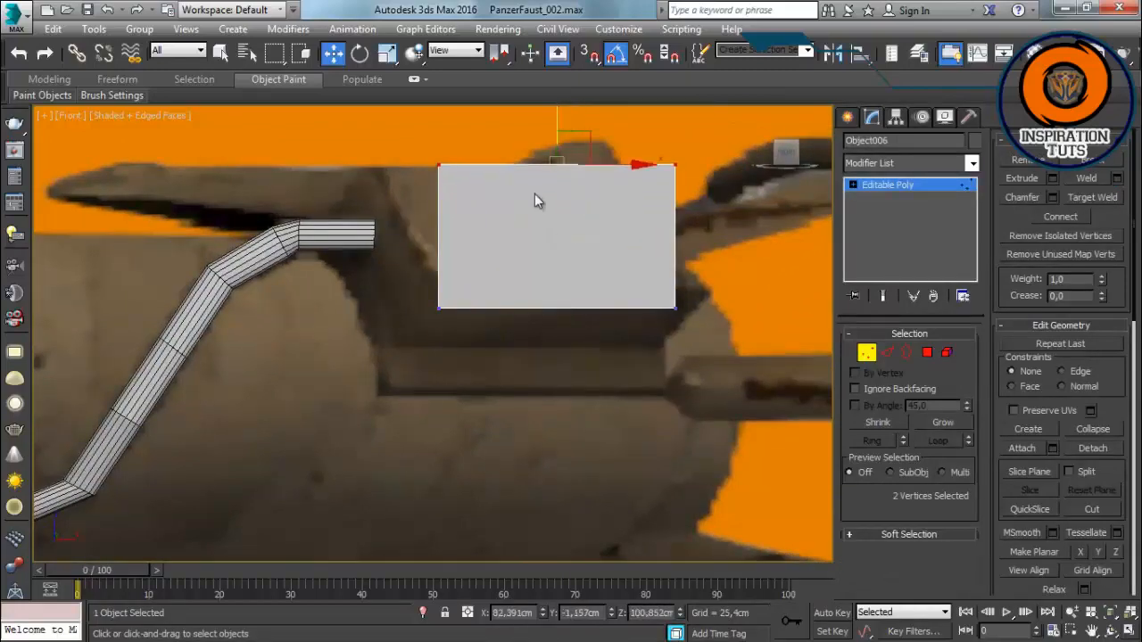
scroll(560, 242, "down", 2)
Step: Slide the resized plate along X to align its rear end with the start of the reference bracket
left_click(866, 352)
left_click_drag(536, 257, 700, 251)
scroll(696, 250, "up", 2)
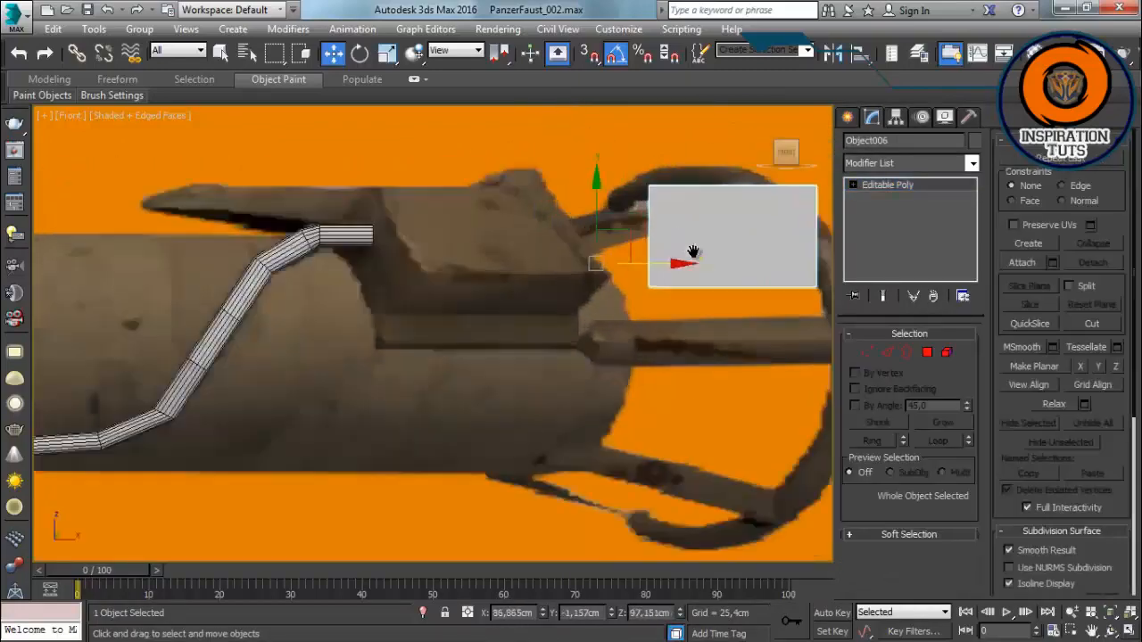
middle_click_drag(693, 250, 618, 250)
left_click_drag(547, 267, 160, 284)
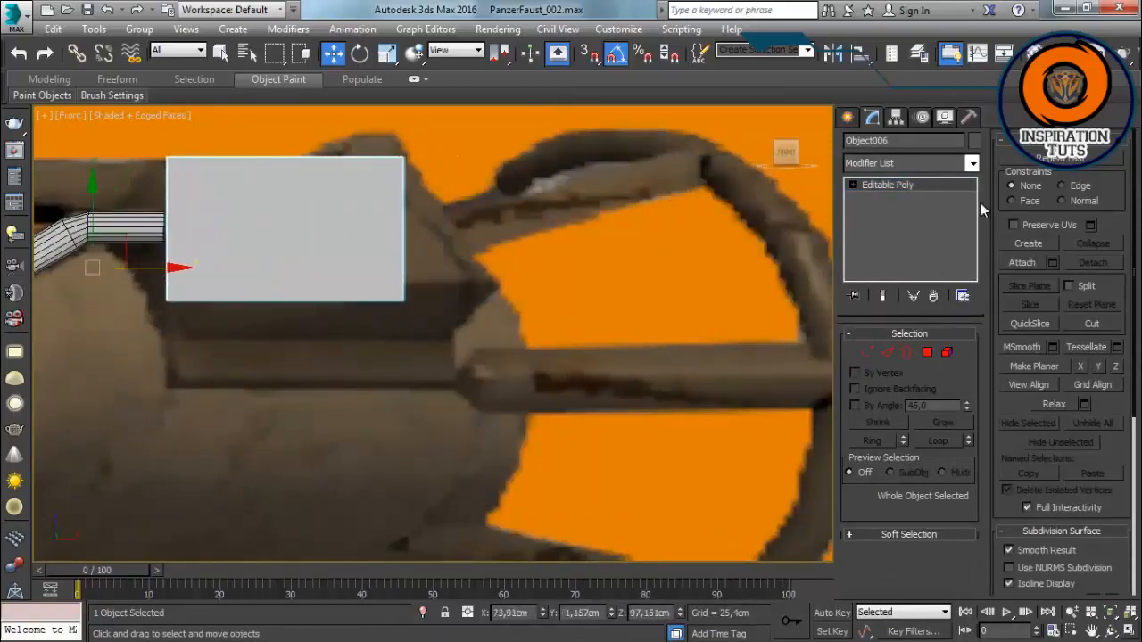
Step: Unhide the tube and move the bracket plate out along Y to about -5,38 cm
left_click(905, 353)
key("ctrl+a")
scroll(353, 348, "down", 4)
key("p")
middle_click_drag(350, 333, 299, 338, "alt")
right_click(421, 294)
left_click(460, 219)
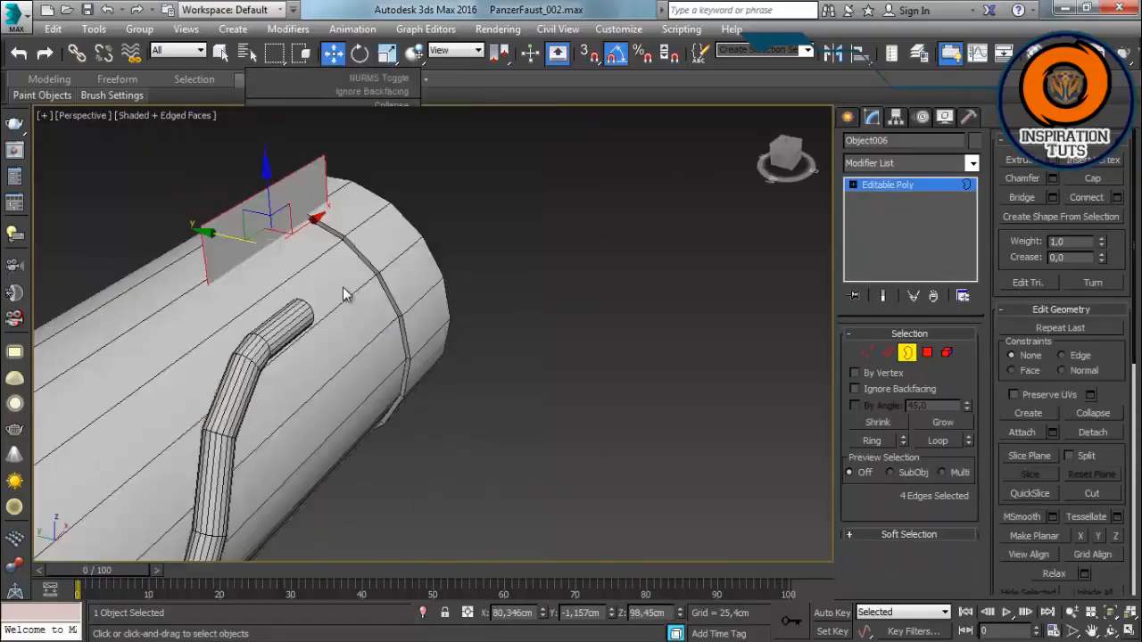
middle_click_drag(346, 294, 403, 296, "alt")
left_click(906, 354)
left_click_drag(176, 358, 301, 361)
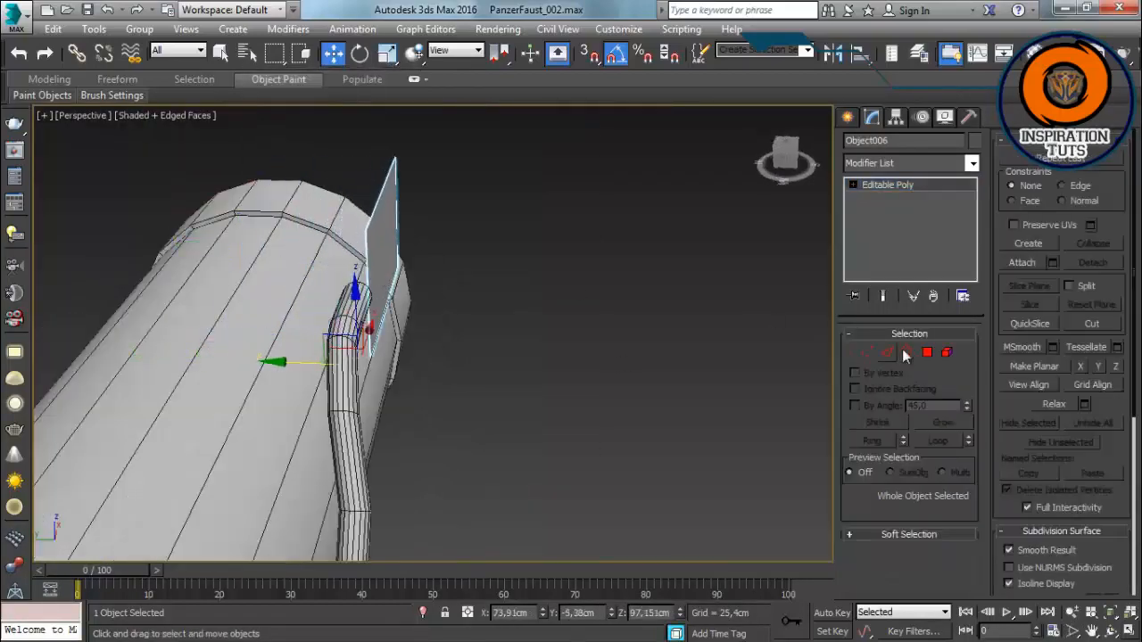
Step: Extrude the bracket plate's open border toward the tube to form a box and flare its back edge to 110% scale
left_click(905, 353)
middle_click_drag(357, 259, 385, 232, "alt")
middle_click_drag(315, 234, 343, 202, "alt")
key("r")
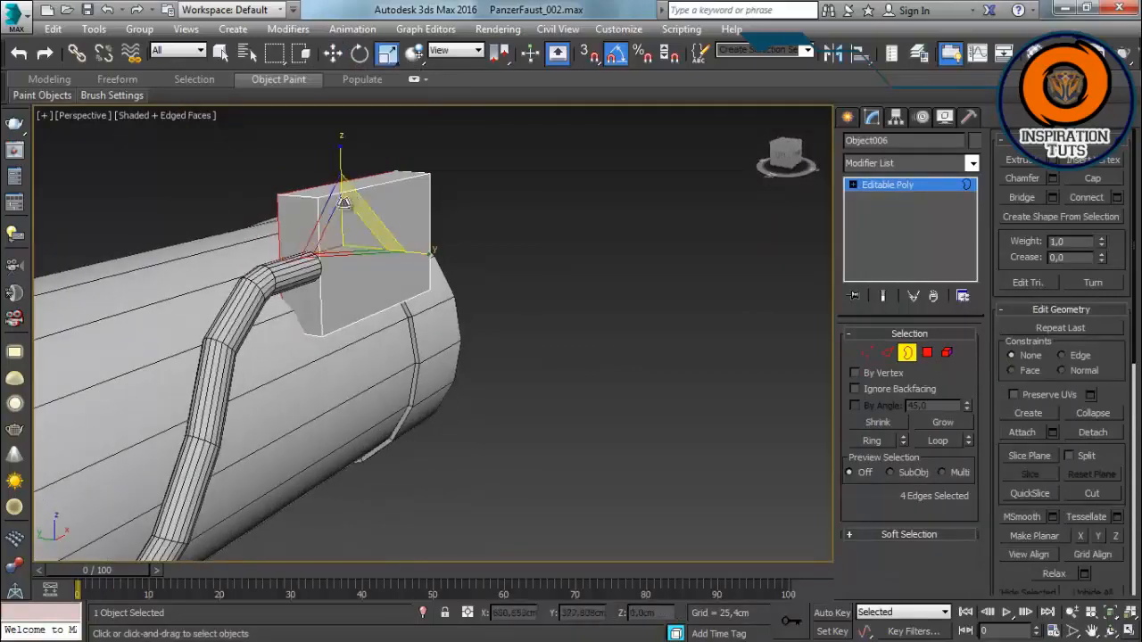
scroll(355, 199, "down", 3)
middle_click_drag(330, 241, 446, 453, "alt")
scroll(283, 264, "up", 3)
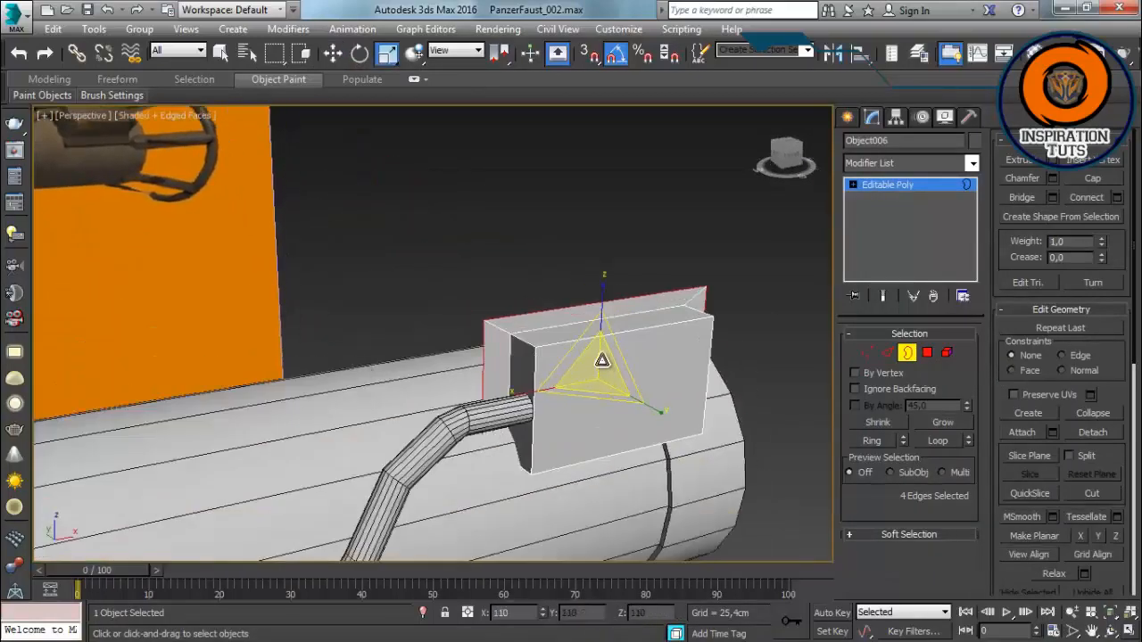
Step: Center the bracket box's pivot to the object and rotate the box to follow the slope of the tube's side
middle_click_drag(597, 294, 477, 332, "alt")
left_click(907, 357)
middle_click_drag(655, 299, 463, 329, "alt")
left_click(895, 118)
left_click(906, 225)
key("e")
left_click_drag(451, 322, 478, 288)
Step: Move the rotated bracket box onto the tube's surface, at about Y -4,25 cm and Z 98,11 cm, and check it against the reference
middle_click_drag(540, 325, 493, 317, "alt")
key("w")
left_click_drag(515, 333, 529, 349)
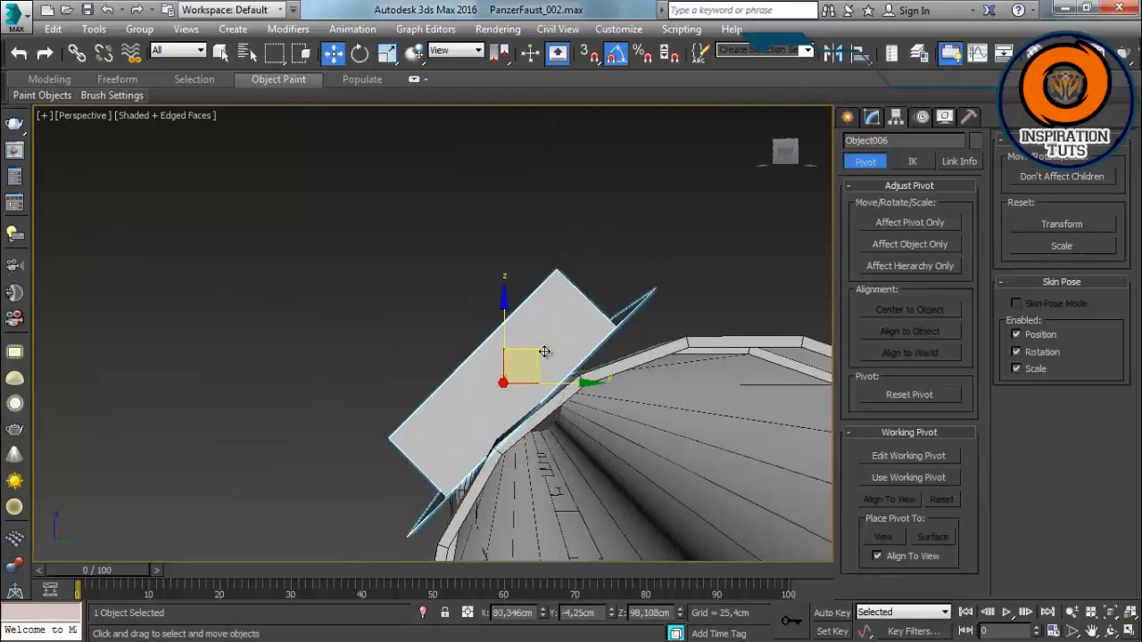
key("f")
scroll(351, 312, "up", 2)
scroll(352, 312, "down", 2)
scroll(323, 312, "up", 2)
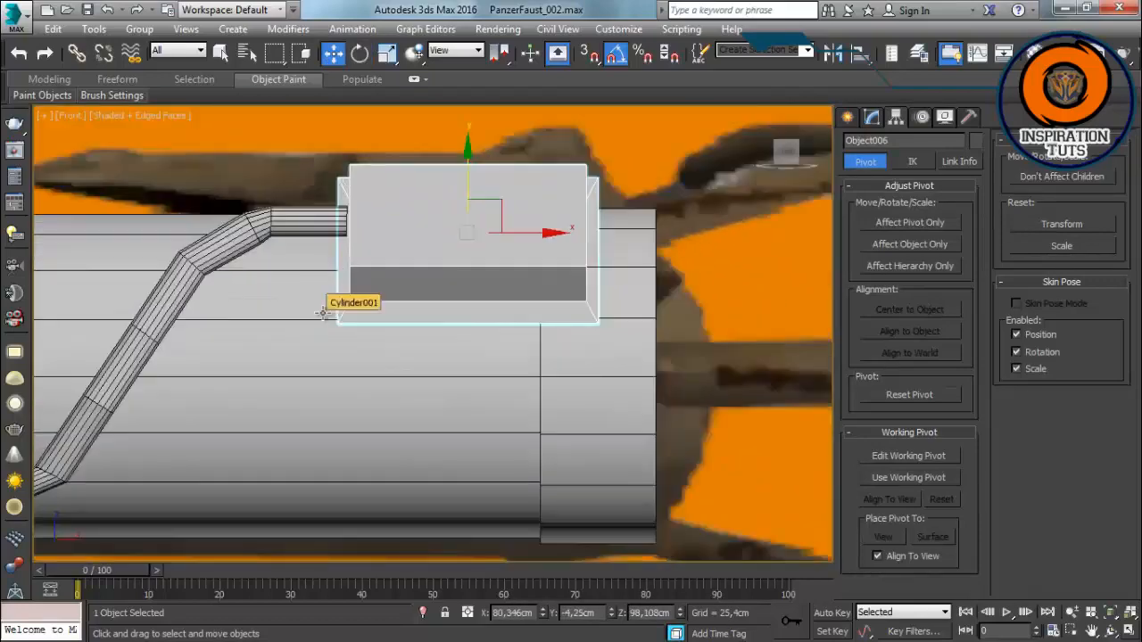
Step: Isolate the bracket box with the reference plane and shift the box along X to about 80,44 cm
key("p")
middle_click_drag(443, 323, 357, 348, "alt")
scroll(357, 349, "up", 3)
key("f")
scroll(428, 331, "down", 3)
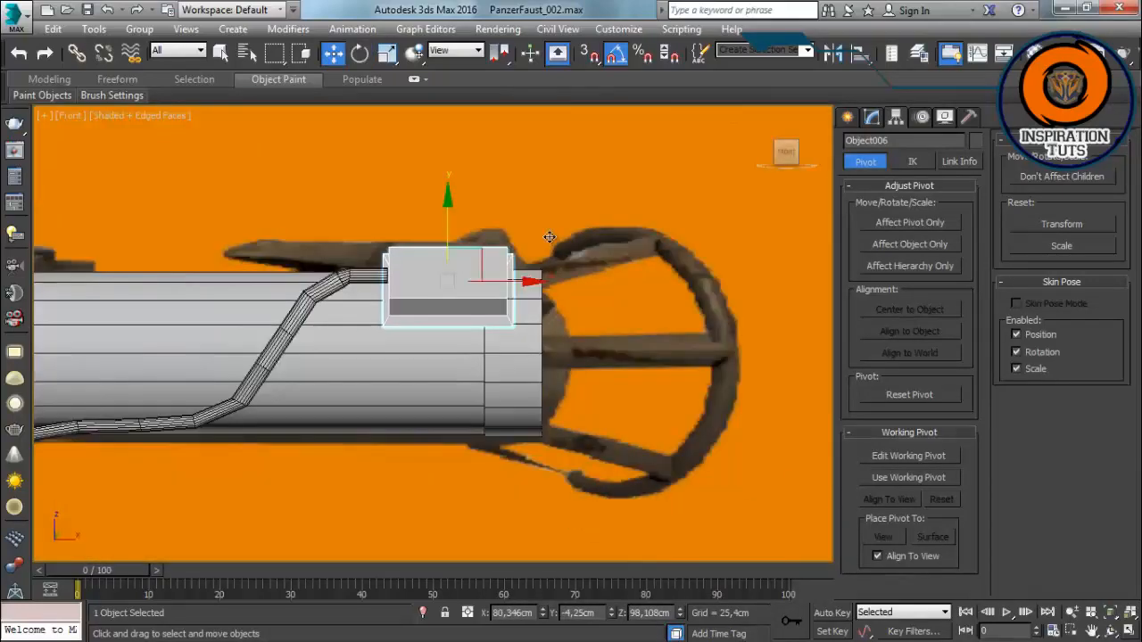
left_click(596, 321, "ctrl")
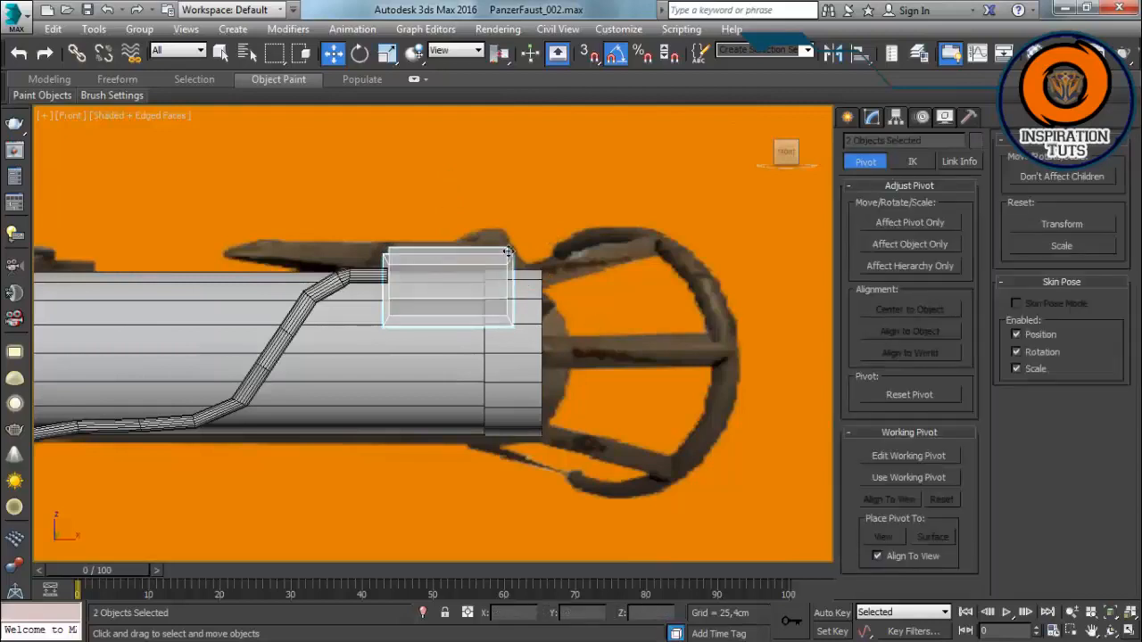
key("alt+q")
left_click(796, 329)
scroll(737, 323, "up", 4)
middle_click_drag(735, 323, 732, 259)
scroll(731, 258, "up", 1)
scroll(334, 290, "up", 2)
left_click(247, 330)
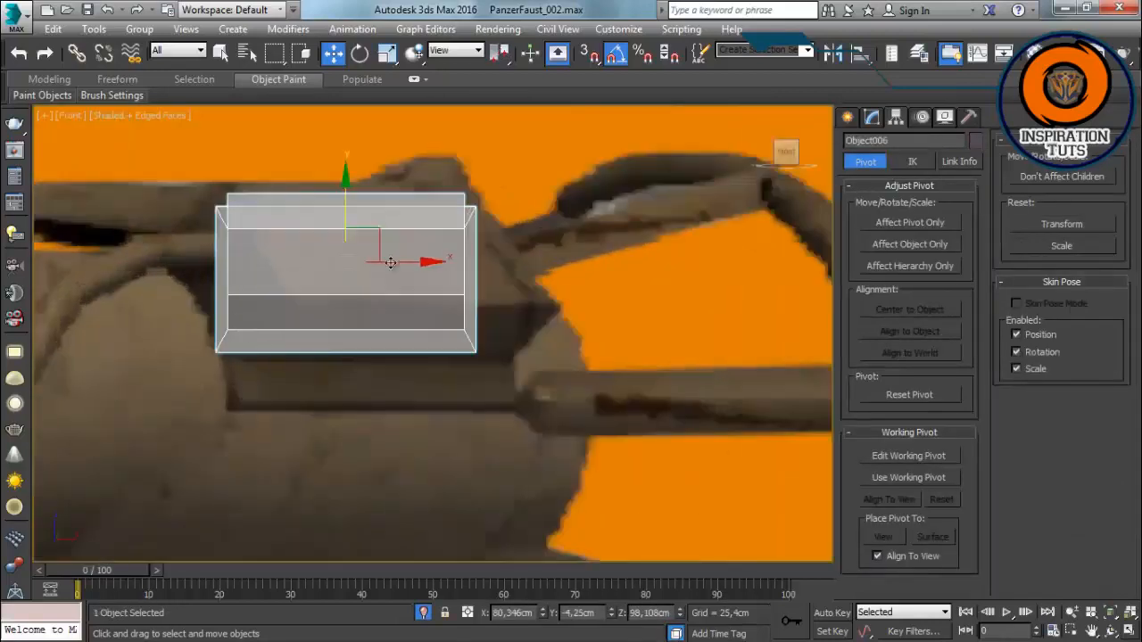
mouse_move(390, 263)
left_mouse_down()
mouse_move(470, 256)
mouse_move(396, 262)
left_mouse_up()
key("p")
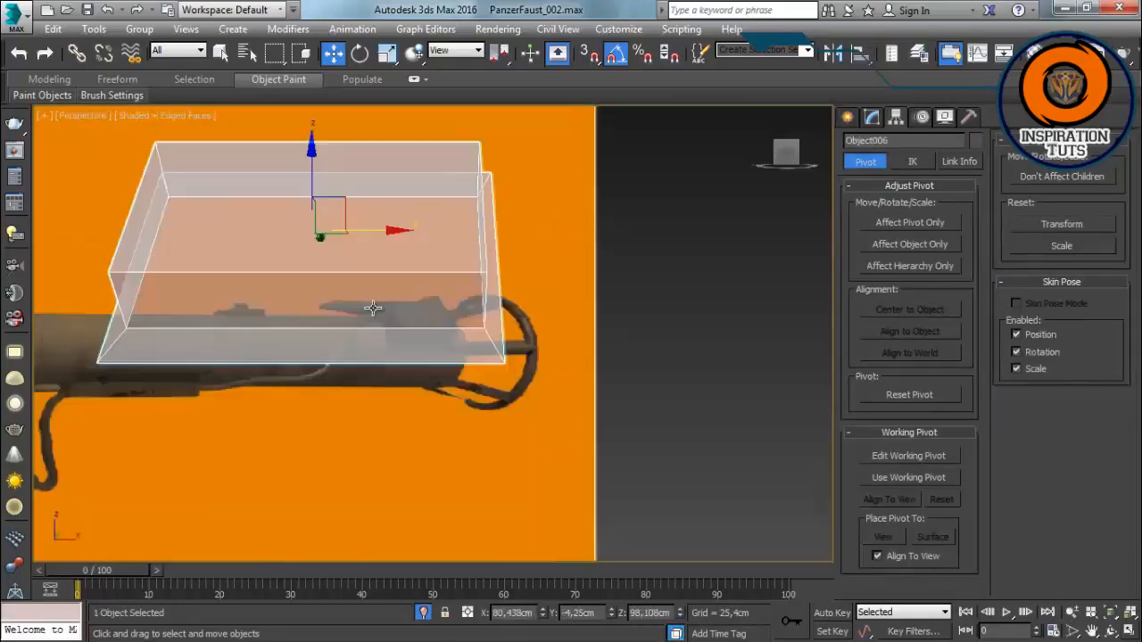
Step: End the isolation to show the whole launcher and nudge the bracket box against the tube's surface
scroll(372, 309, "down", 3)
middle_click_drag(372, 308, 446, 383, "alt")
left_click(423, 613)
middle_click_drag(360, 436, 533, 383, "alt")
left_click(548, 357)
scroll(500, 330, "up", 3)
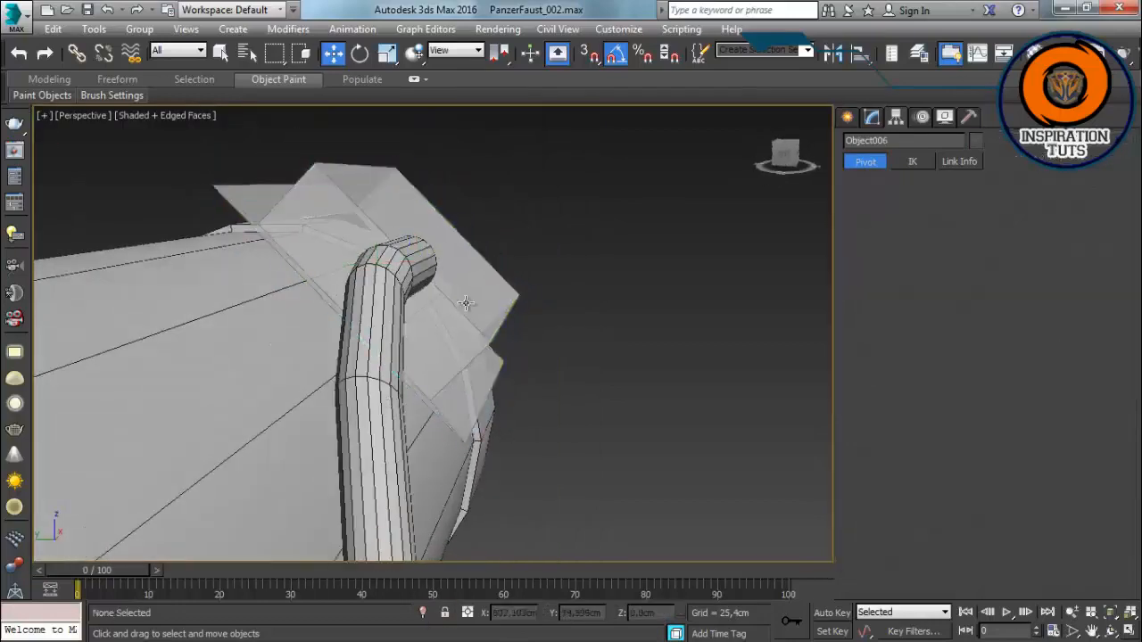
left_click(466, 306)
middle_click_drag(459, 312, 312, 358, "alt")
left_click_drag(383, 239, 377, 238)
middle_click_drag(377, 238, 249, 115, "alt")
Step: Select the flared rim polygons around the bracket box's open side and delete them
left_click(871, 117)
key("2")
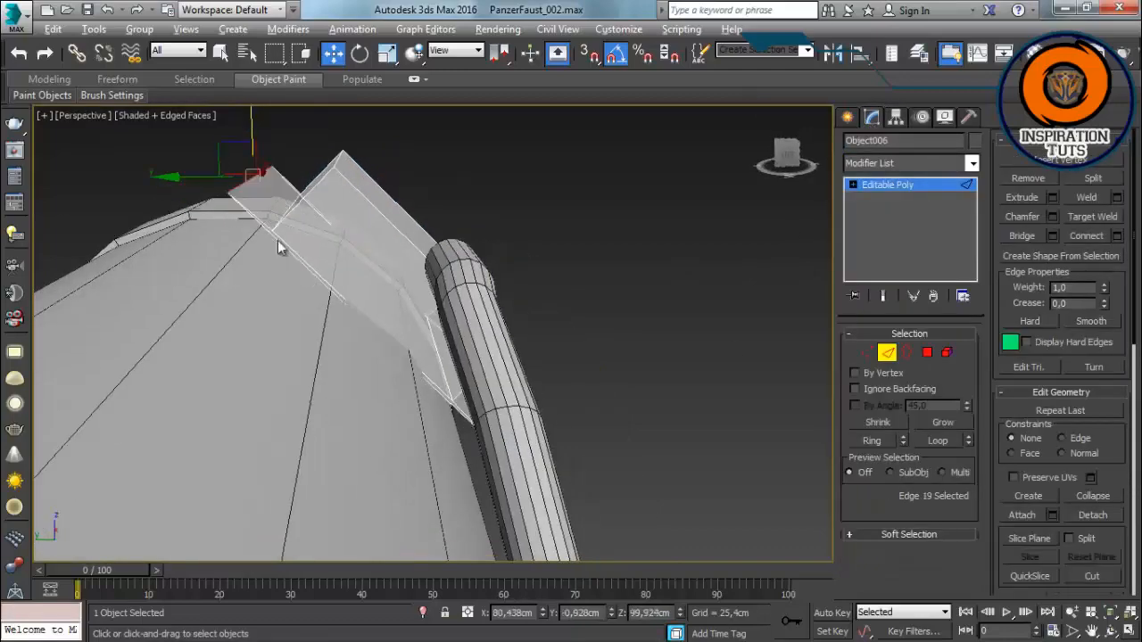
middle_click_drag(278, 240, 824, 339, "alt")
left_click(286, 272)
middle_click_drag(287, 273, 224, 277, "alt")
scroll(232, 224, "up", 3)
left_click(926, 355)
left_click(305, 247, "ctrl")
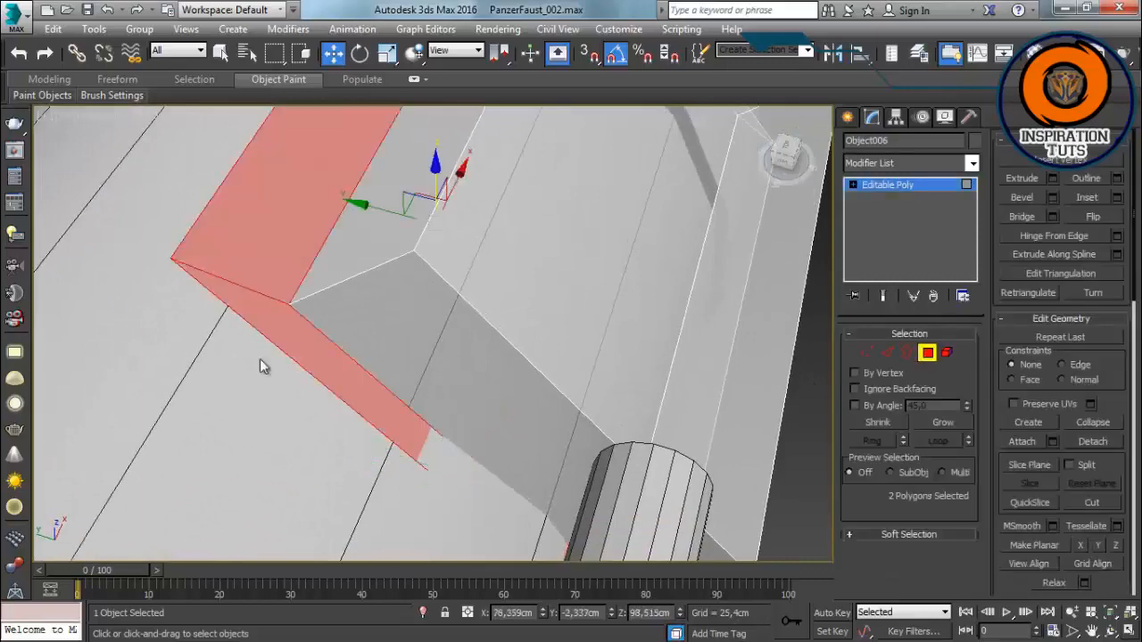
left_click(263, 367)
left_click(281, 327)
left_click(305, 235, "ctrl")
middle_click_drag(305, 234, 402, 279, "alt")
scroll(318, 249, "down", 5)
key("Delete")
key("2")
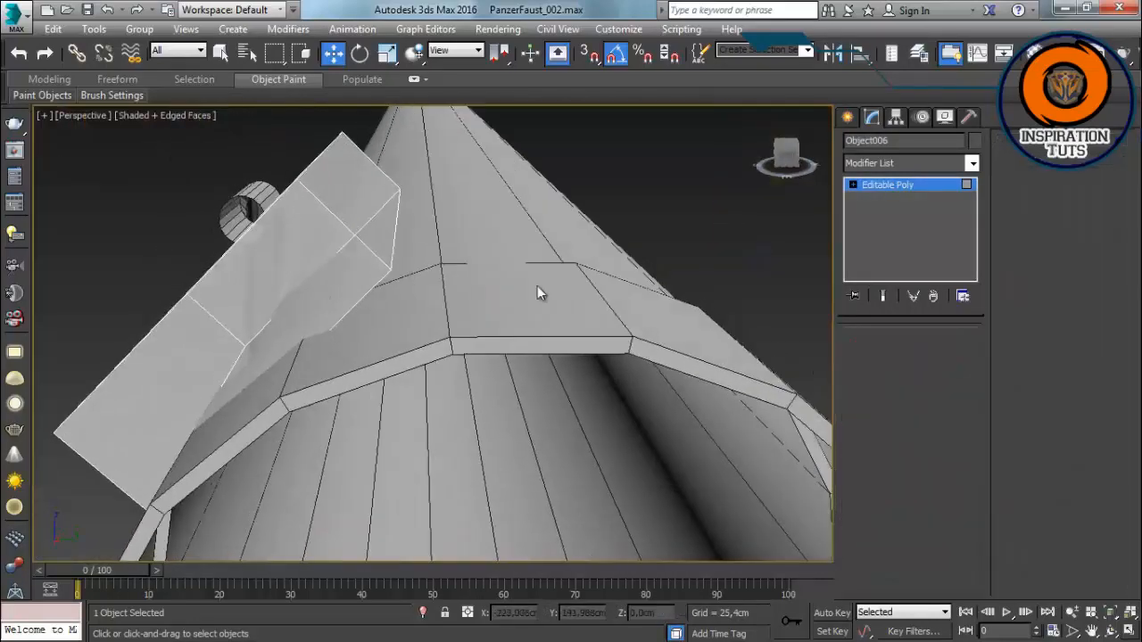
Step: Extrude the bracket box's upper and lower border edges outward to form new flanges that follow the tube
left_click(395, 230)
middle_click_drag(518, 203, 282, 411, "alt")
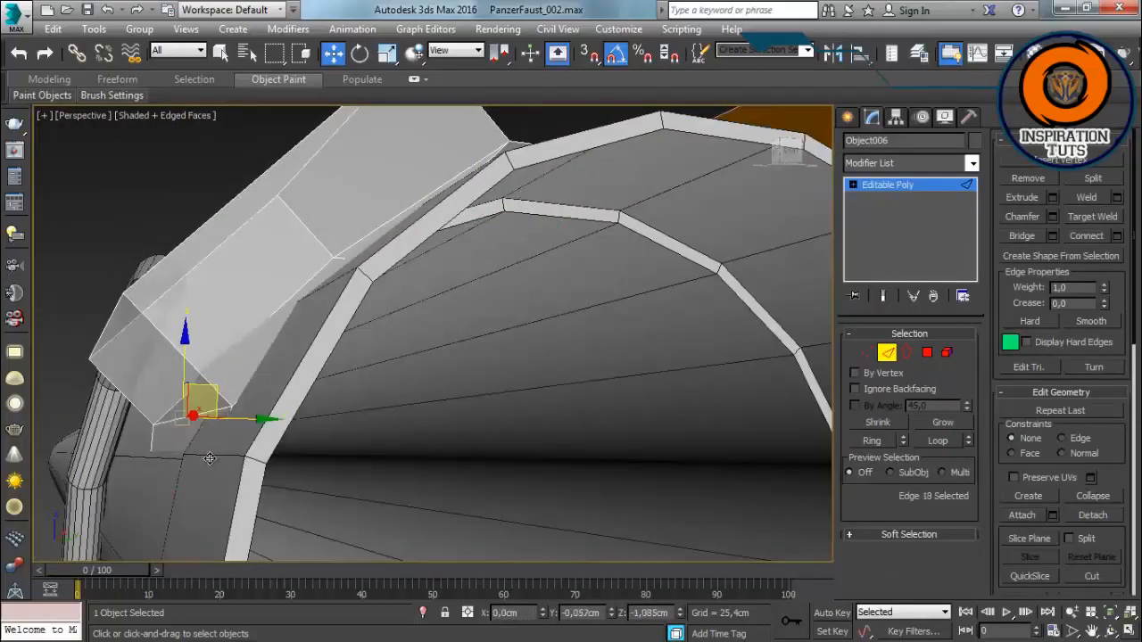
middle_click_drag(209, 459, 401, 309, "alt")
left_click(401, 310)
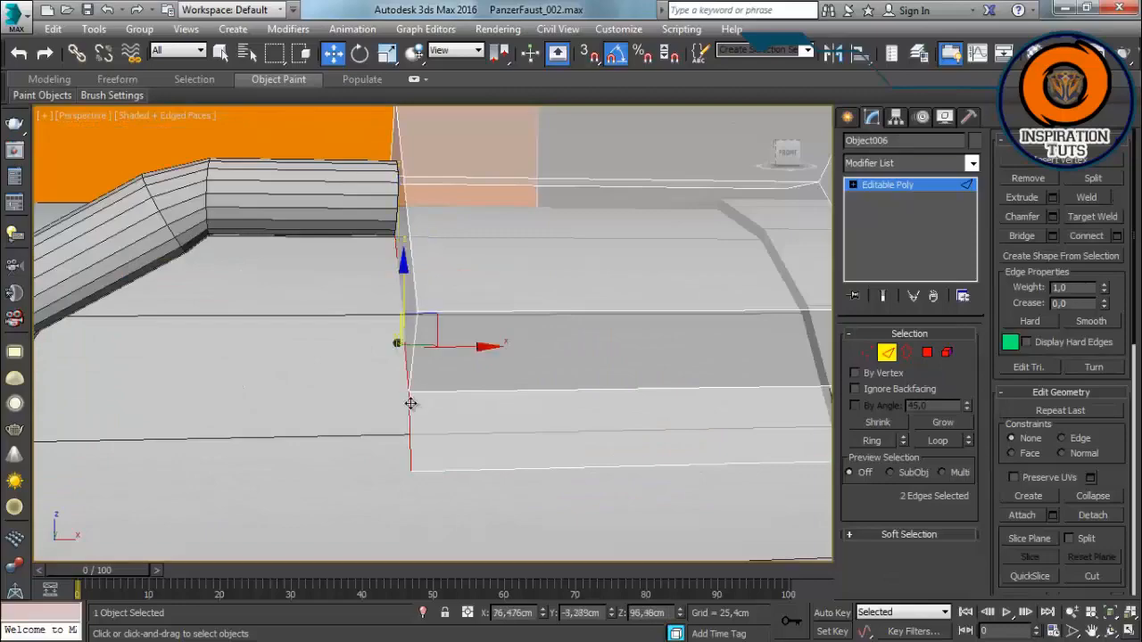
Step: Extrude the border edges at both ends of the bracket box outward along X to complete the flange
middle_click_drag(410, 404, 427, 311, "alt")
left_click(305, 284, "ctrl")
left_click(444, 272, "ctrl")
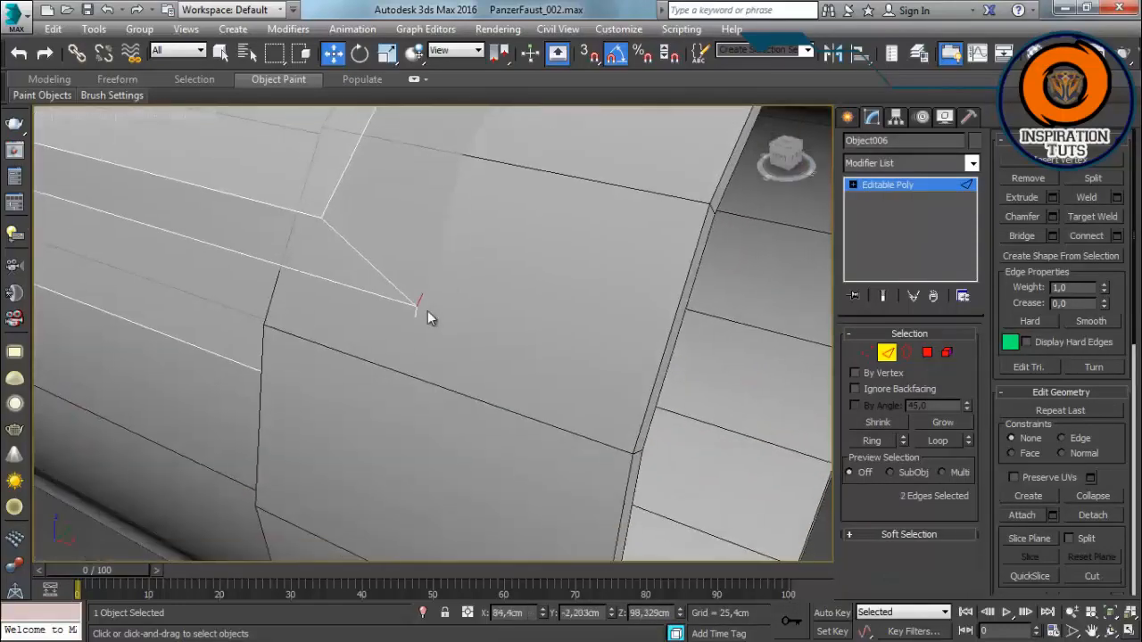
key("z")
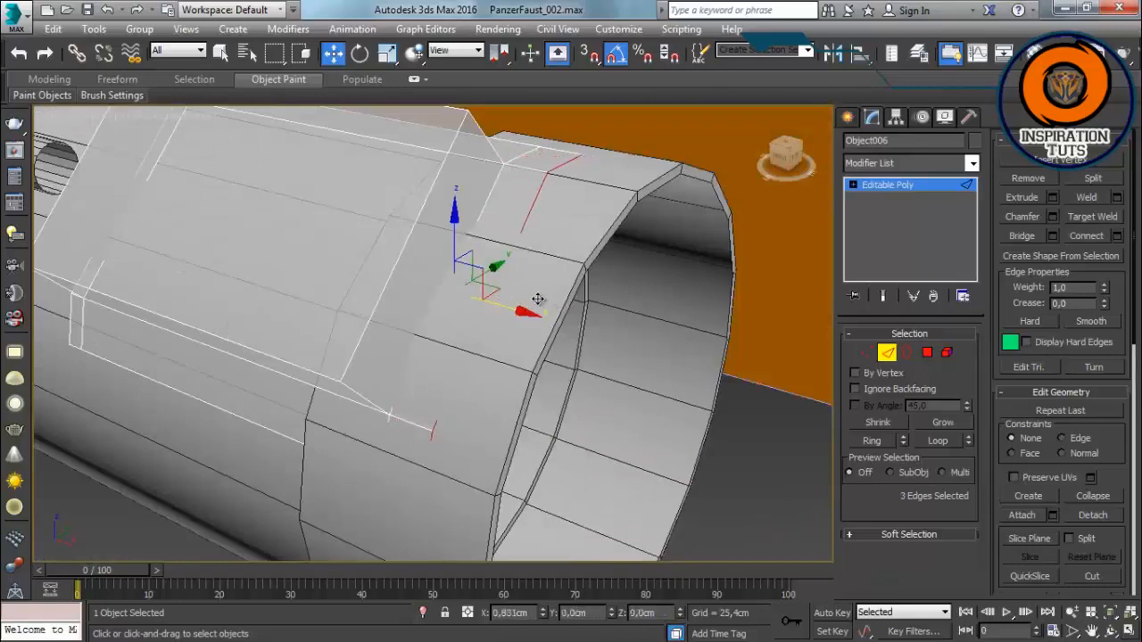
scroll(467, 295, "down", 4)
scroll(507, 246, "up", 3)
middle_click_drag(444, 281, 555, 233, "alt")
Step: Turn off angle snap, fine-tune the bracket box's tilt, and move it to about Y -3,94 cm and Z 98,13 cm
key("2")
key("e")
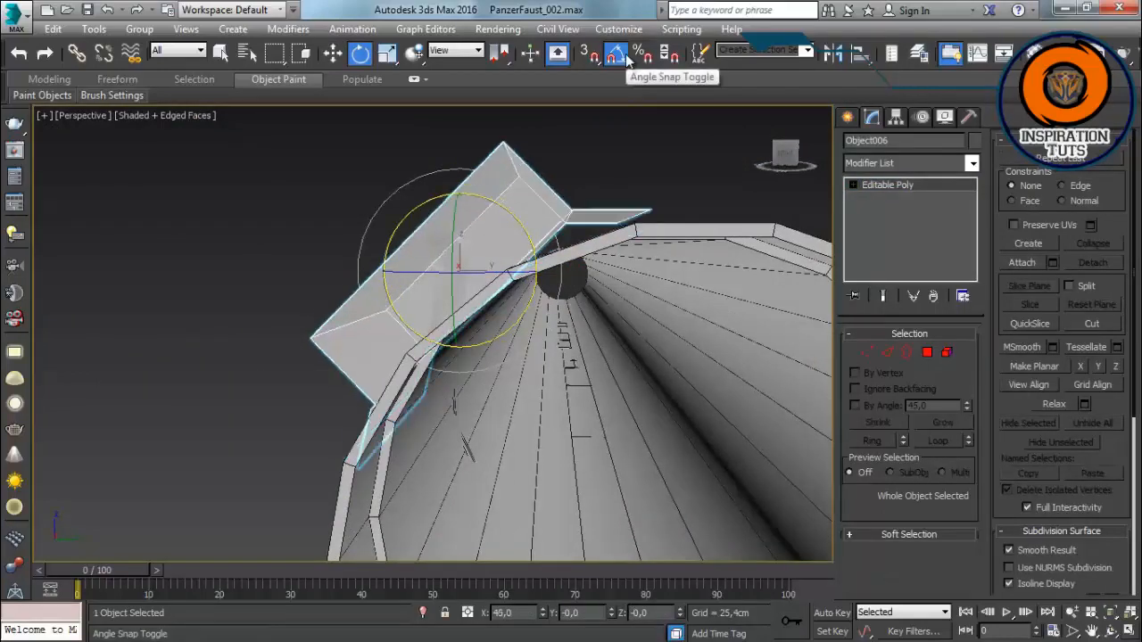
middle_click_drag(510, 212, 626, 256, "alt")
key("w")
left_click(867, 354)
scroll(714, 319, "down", 3)
left_click(870, 354)
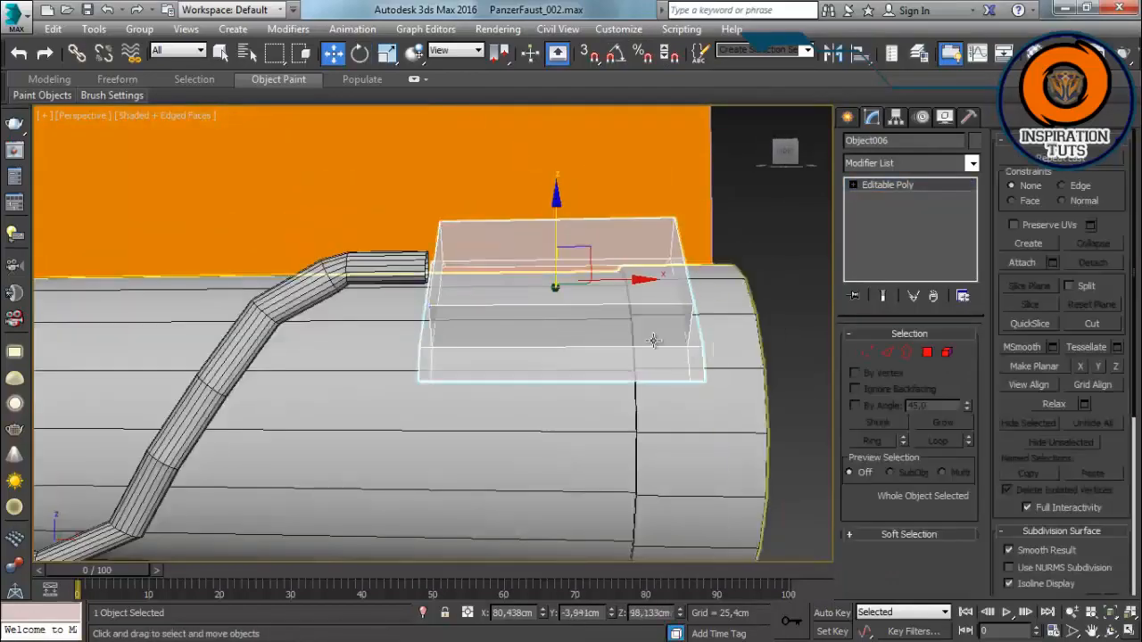
Step: Isolate the bracket box with the reference plane and compare its position with the bracket in the image
key("f")
middle_click_drag(523, 224, 641, 288)
scroll(641, 288, "down", 2)
left_click(704, 334, "ctrl")
key("alt+q")
middle_click_drag(653, 326, 480, 354)
scroll(479, 354, "up", 10)
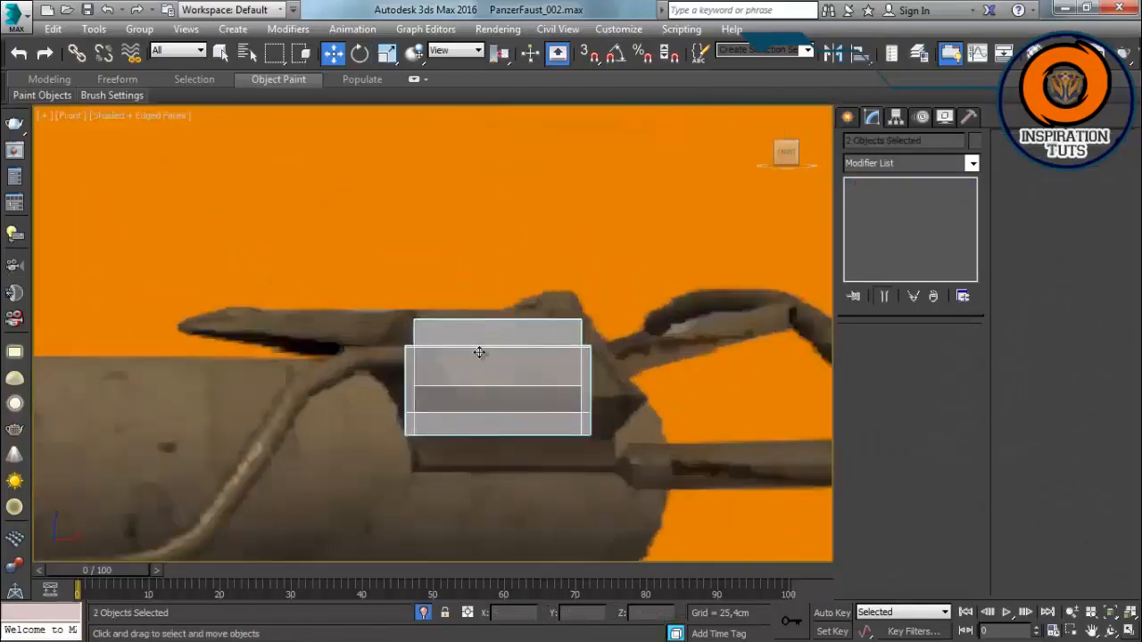
middle_click_drag(574, 390, 499, 260)
scroll(495, 277, "down", 4)
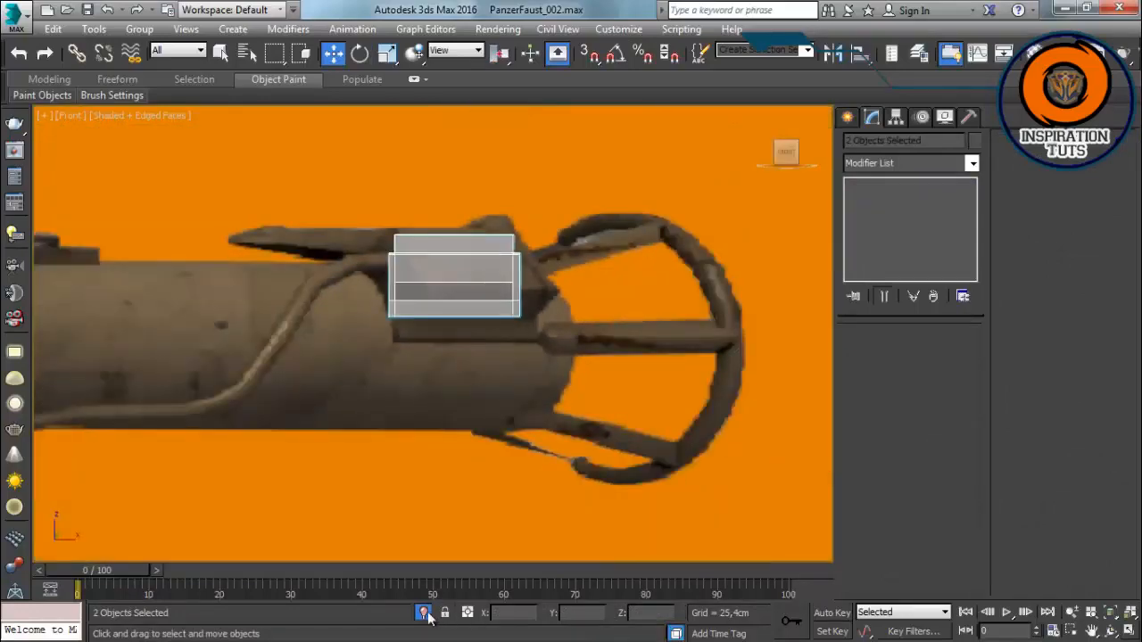
left_click(423, 613)
Step: Narrow the tube's muzzle band by moving its rear vertices toward the muzzle, just past the bracket box
left_click(582, 353)
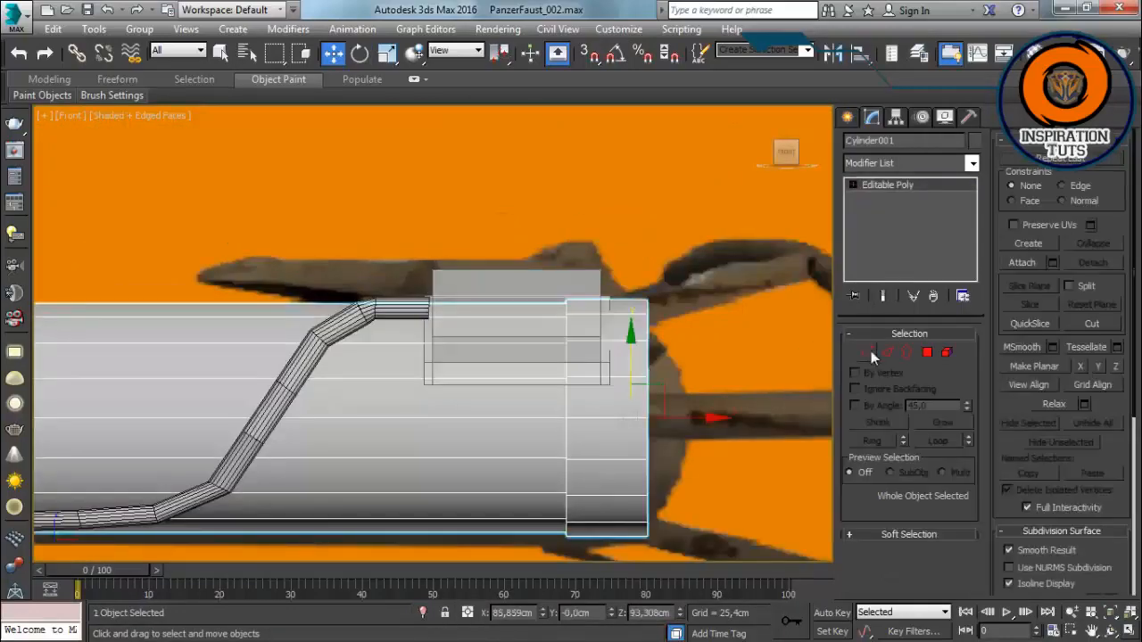
left_click(625, 442)
scroll(616, 449, "up", 3)
key("p")
middle_click_drag(617, 448, 615, 349, "alt")
scroll(553, 408, "down", 3)
key("1")
middle_click_drag(284, 257, 464, 330, "alt")
scroll(464, 330, "down", 3)
left_click(504, 304)
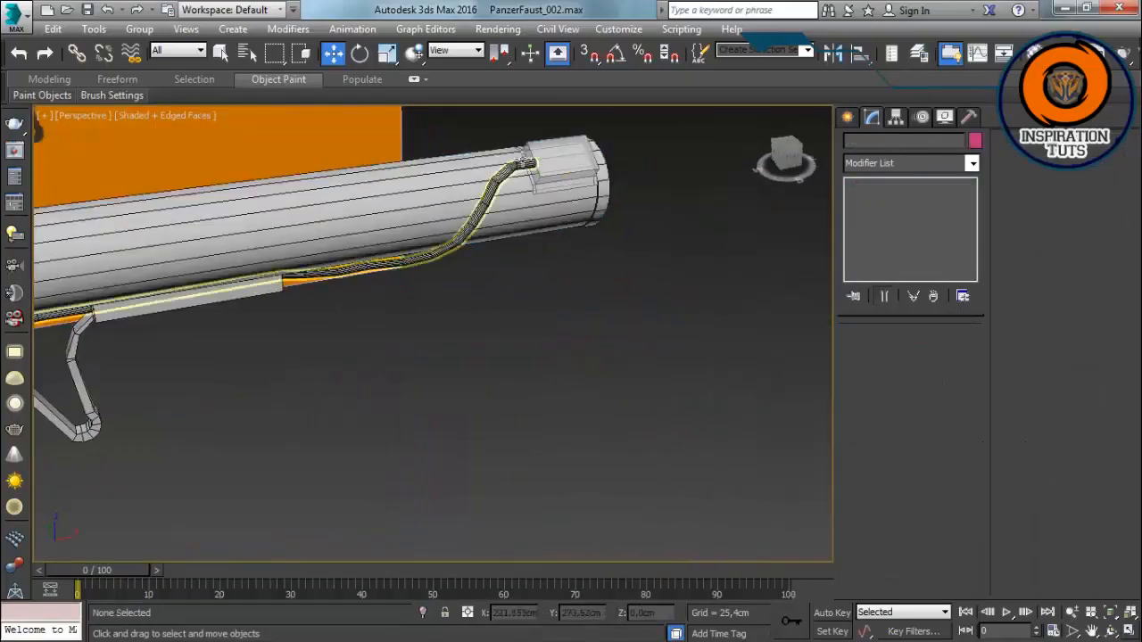
Step: Move the last three vertex rings of the cable's upper end to about Y -4,11 cm and Z 97,66 cm, meeting the bracket
left_click(497, 217)
scroll(497, 253, "up", 3)
scroll(497, 253, "up", 3)
left_click(493, 202)
key("F3")
left_click(550, 351)
key("F3")
key("1")
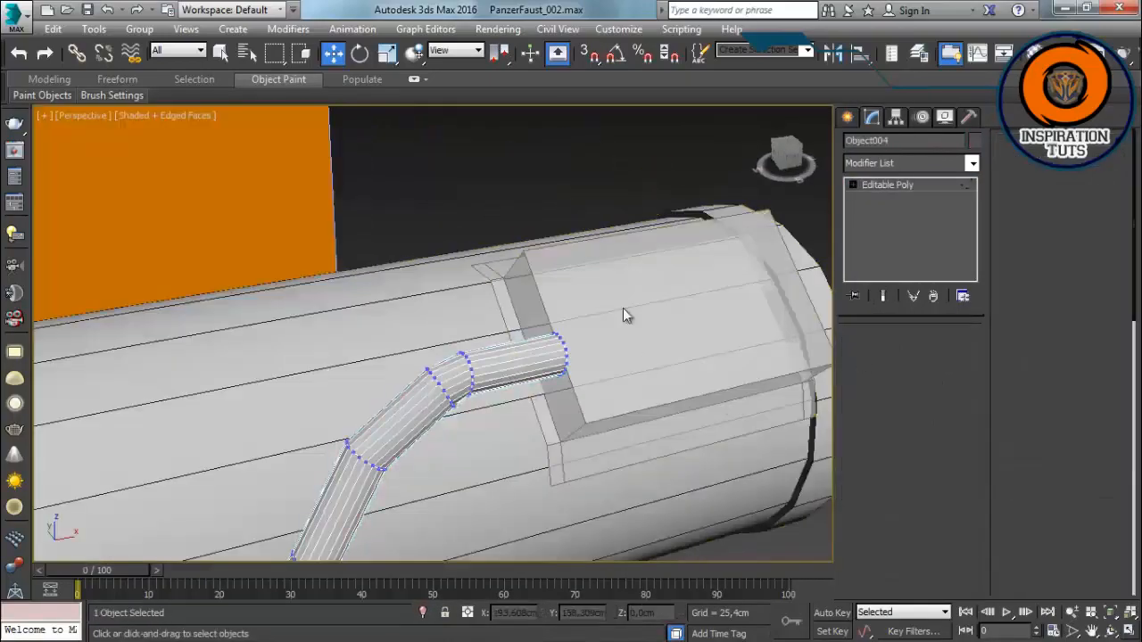
left_click_drag(622, 308, 541, 372)
middle_click_drag(541, 366, 568, 284, "alt")
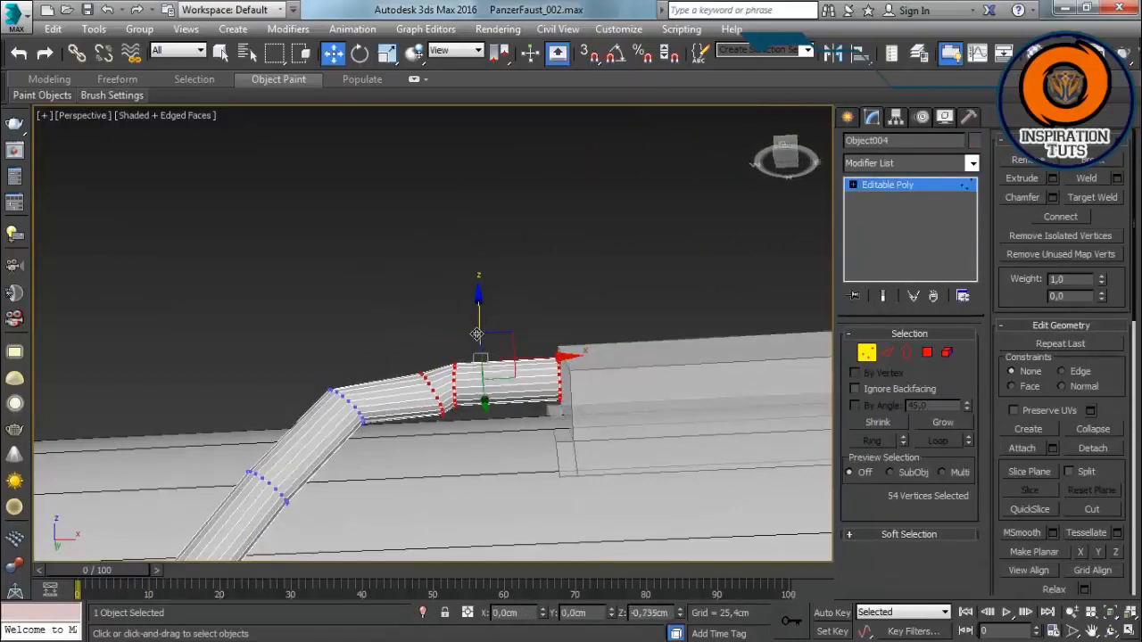
middle_click_drag(477, 334, 448, 404, "alt")
left_click_drag(404, 380, 407, 382)
middle_click_drag(407, 383, 454, 469, "alt")
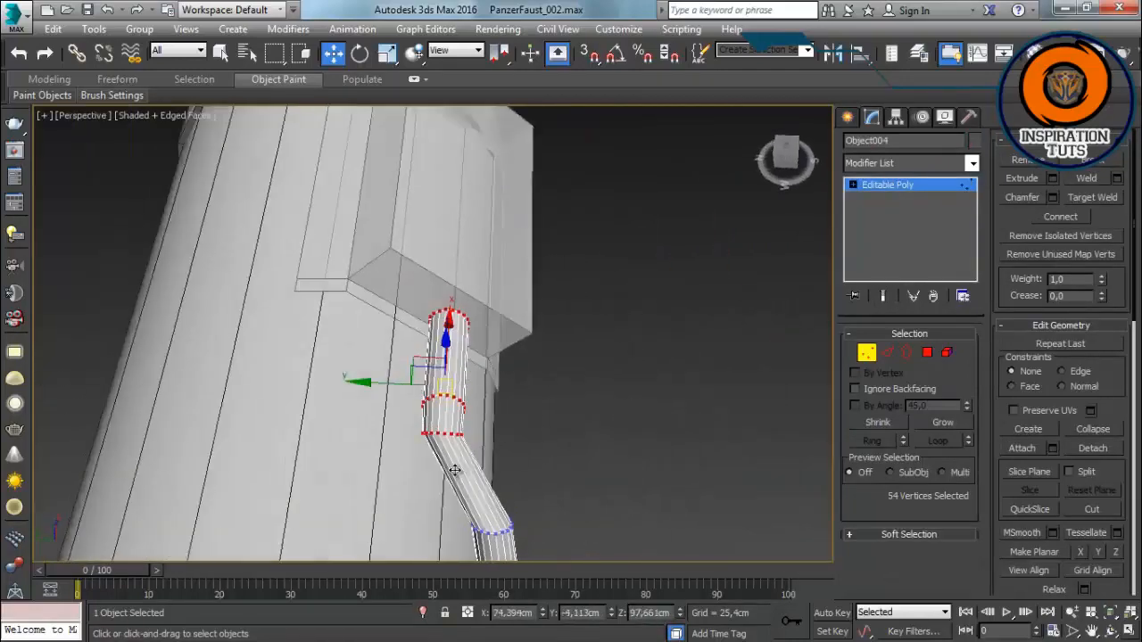
Step: Reposition and rotate the single vertex rings along the cable's upper bend so it hugs the tube
left_click_drag(481, 424, 435, 457)
middle_click_drag(430, 425, 442, 527, "alt")
middle_click_drag(506, 493, 508, 426)
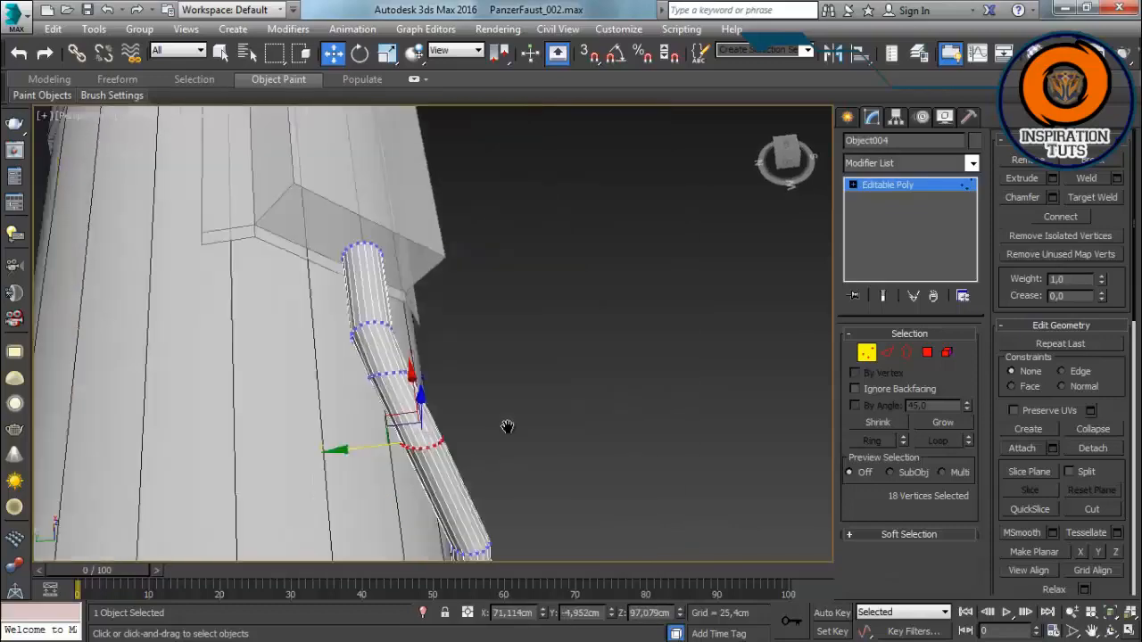
scroll(634, 472, "up", 6)
scroll(634, 472, "down", 3)
key("e")
left_click_drag(502, 447, 610, 423)
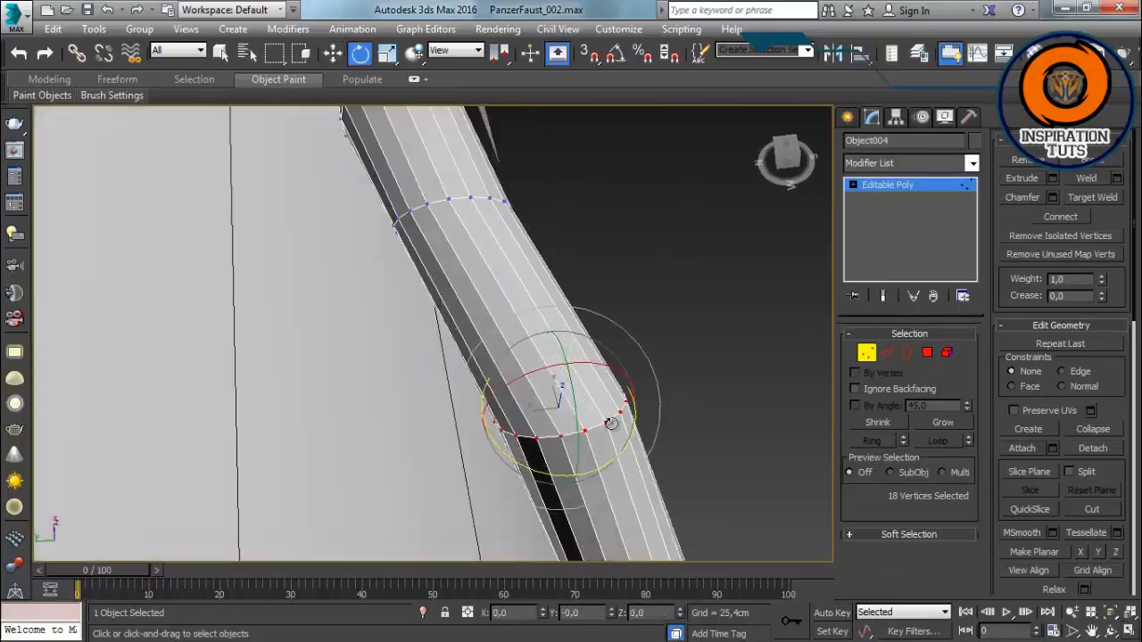
left_click_drag(517, 385, 514, 384)
scroll(517, 384, "down", 5)
middle_click_drag(526, 357, 479, 428, "alt")
scroll(605, 489, "up", 5)
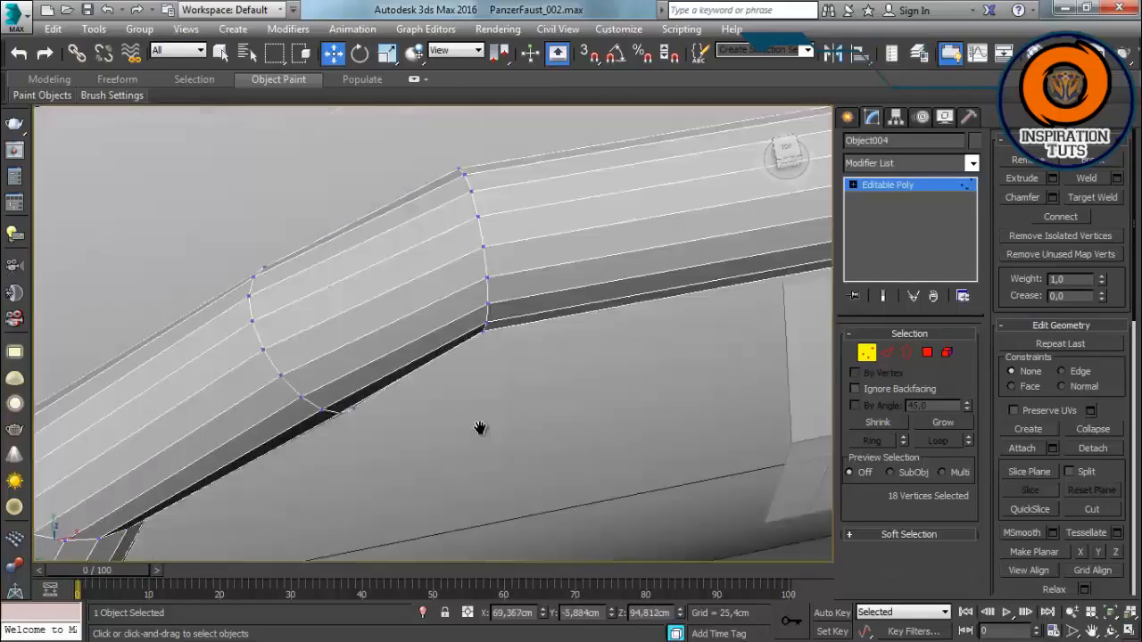
Step: Select the vertex ring just before the cable's end and shift it to straighten the section entering the bracket
left_click_drag(542, 178, 398, 387)
key("F3")
scroll(515, 334, "down", 6)
middle_click_drag(515, 335, 518, 268, "alt")
left_click_drag(517, 261, 518, 260)
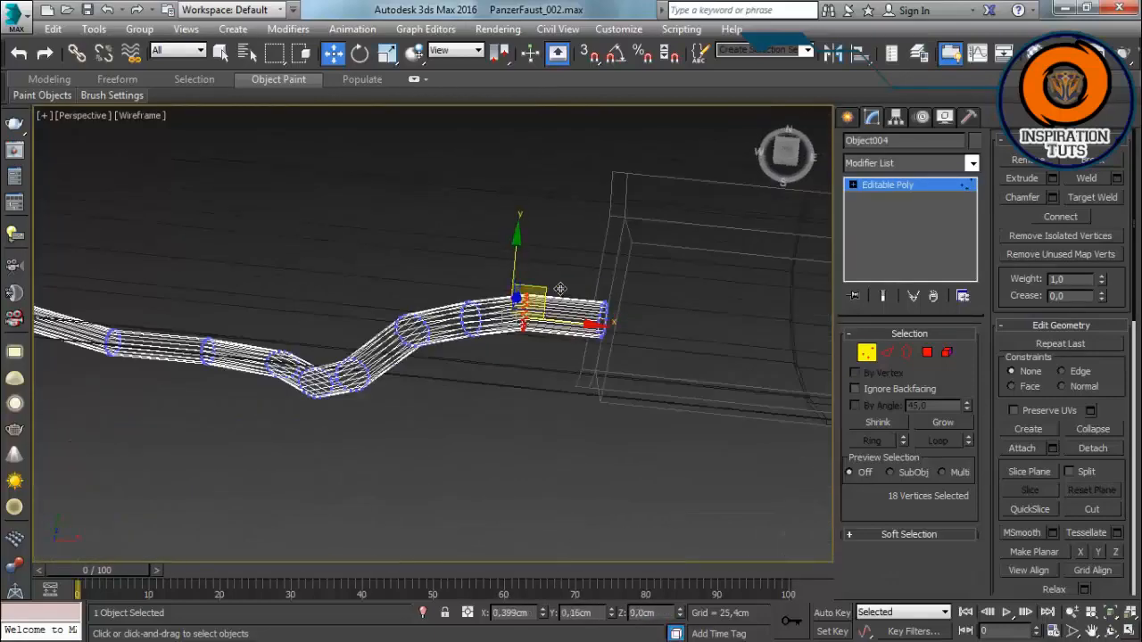
mouse_move(491, 336)
middle_mouse_down("alt")
mouse_move(551, 262)
mouse_move(479, 386)
middle_mouse_up("alt")
key("F3")
left_click(1127, 615)
middle_click_drag(446, 294, 405, 206, "alt")
left_click_drag(509, 334, 546, 334)
scroll(546, 334, "down", 5)
middle_click_drag(546, 334, 388, 369, "alt")
middle_click_drag(388, 369, 428, 313, "alt")
Step: Leave vertex editing on the cable and turn off see-through display for the bracket box
left_click(864, 354)
left_click(654, 365)
key("alt+x")
left_click(656, 294)
Step: Create a torus in the front view over the reference's muzzle guard, beyond the tube's end
scroll(579, 357, "down", 4)
scroll(518, 422, "down", 4)
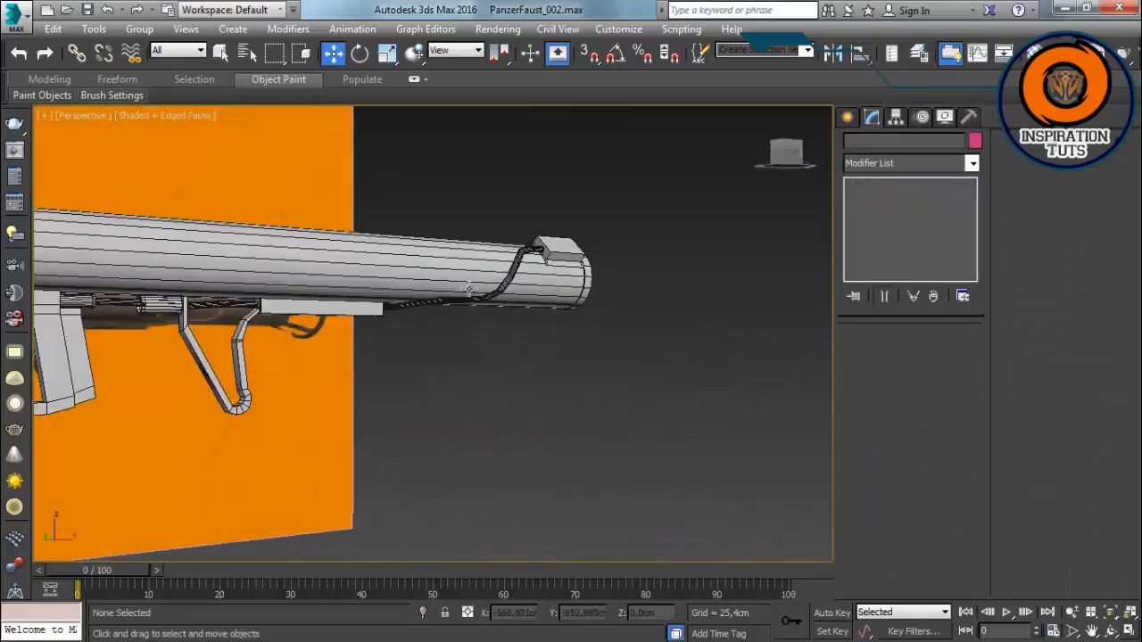
scroll(402, 330, "down", 2)
key("f")
scroll(284, 384, "up", 3)
scroll(357, 359, "up", 4)
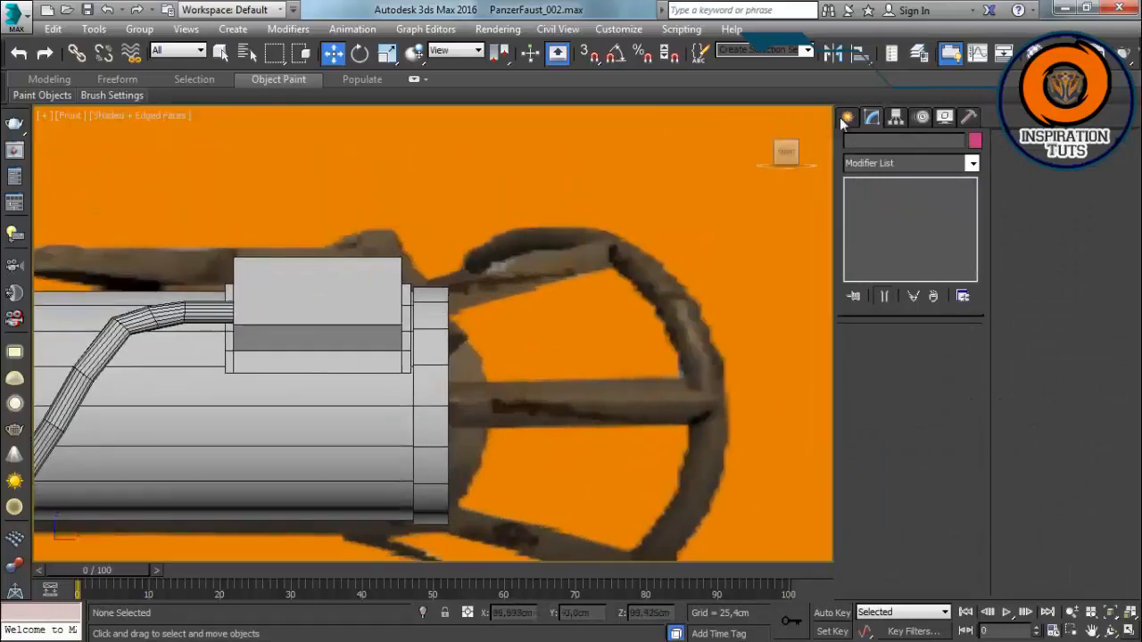
key("ctrl+t")
scroll(279, 306, "down", 3)
scroll(566, 319, "up", 3)
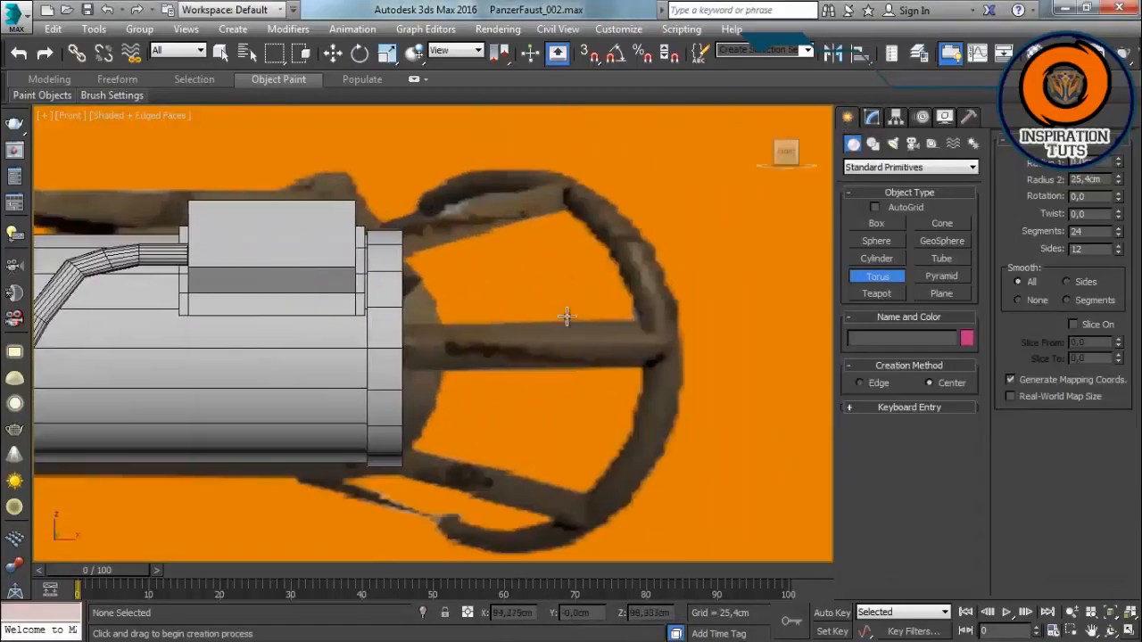
left_click_drag(567, 317, 547, 323)
Step: Adjust the torus's size parameters so its diameter and thickness match the guard ring in the reference
left_click(874, 117)
left_click_drag(964, 356, 964, 132)
left_click_drag(591, 288, 543, 315)
left_click_drag(965, 357, 965, 326)
left_click_drag(533, 310, 506, 310)
left_click_drag(964, 357, 964, 343)
left_click_drag(574, 366, 546, 368)
left_click_drag(965, 374, 964, 389)
Step: Rotate the torus so the ring stands edge-on in the front view, facing the tube's muzzle
key("e")
left_click_drag(514, 360, 562, 357)
key("w")
scroll(384, 357, "up", 3)
Step: Copy the muzzle band's side polygon level with the guard's middle bar and scale the copy along Y
left_click(338, 333)
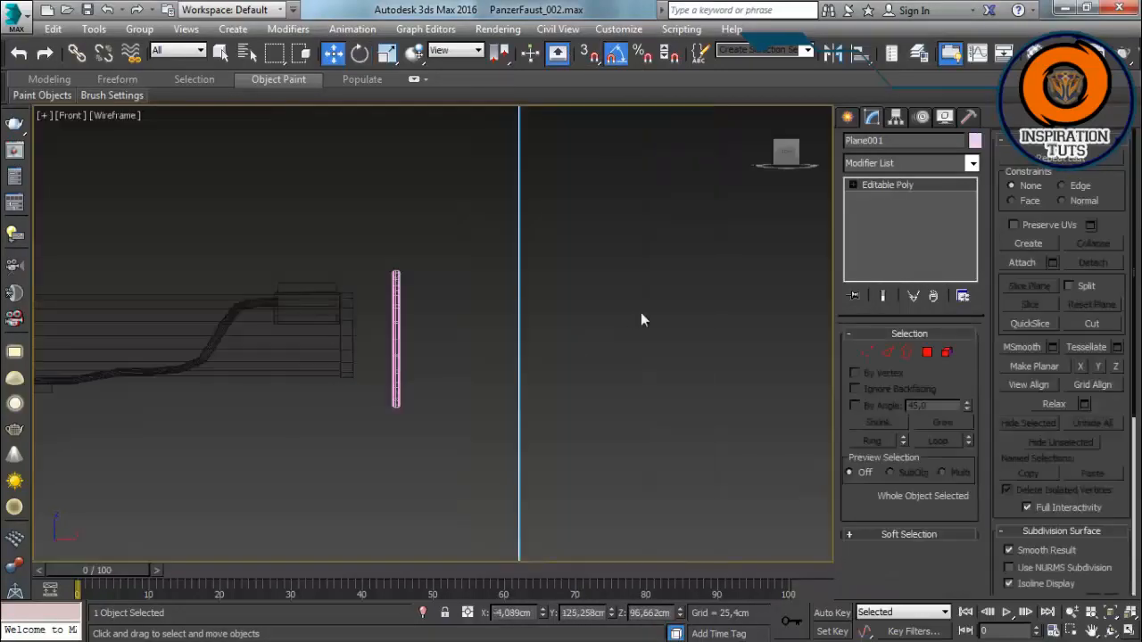
left_click(395, 331)
key("F3")
scroll(352, 275, "up", 3)
key("4")
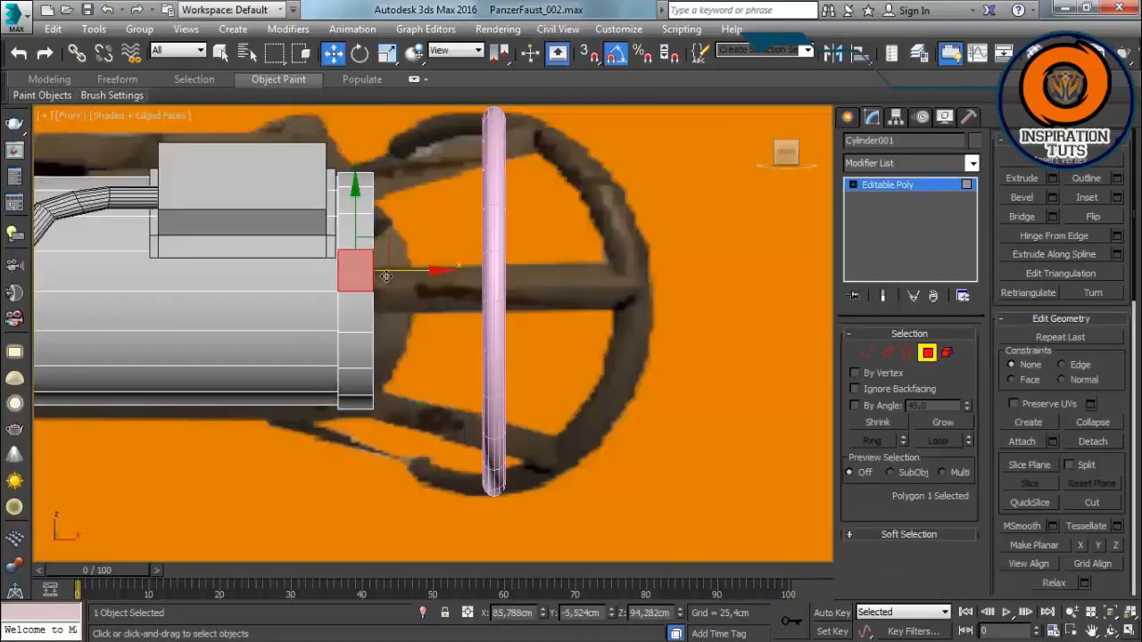
left_click(634, 351)
mouse_move(522, 234)
middle_mouse_down("alt")
mouse_move(438, 191)
mouse_move(334, 255)
mouse_move(295, 301)
middle_mouse_up("alt")
key("p")
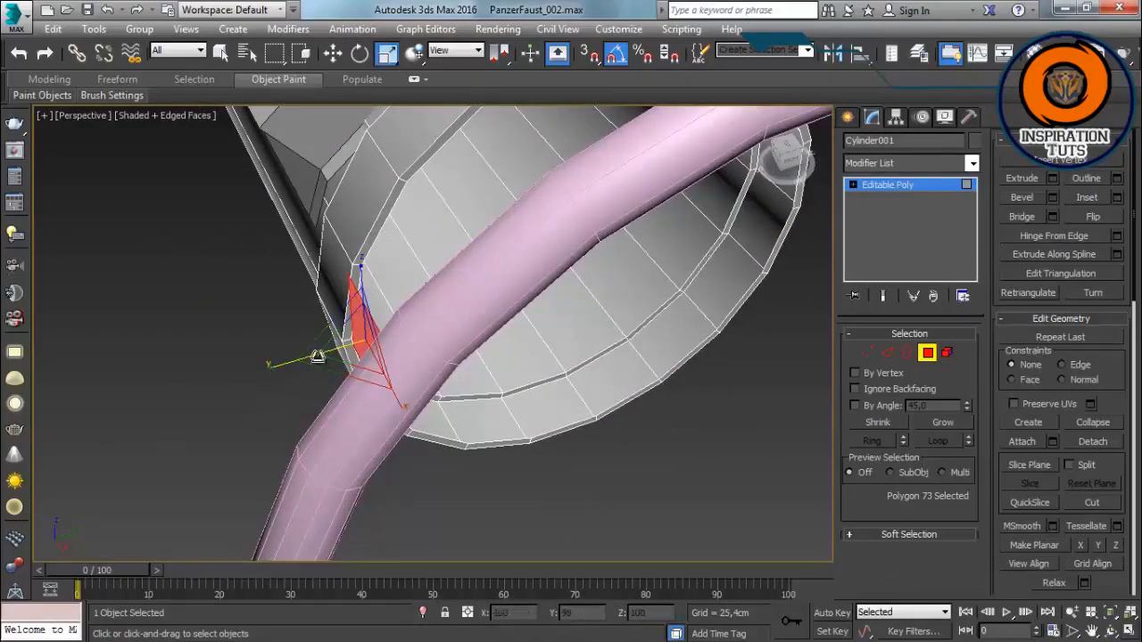
Step: Move the copied polygon along X back over the muzzle band, in line with the reference's middle bar
key("f")
key("w")
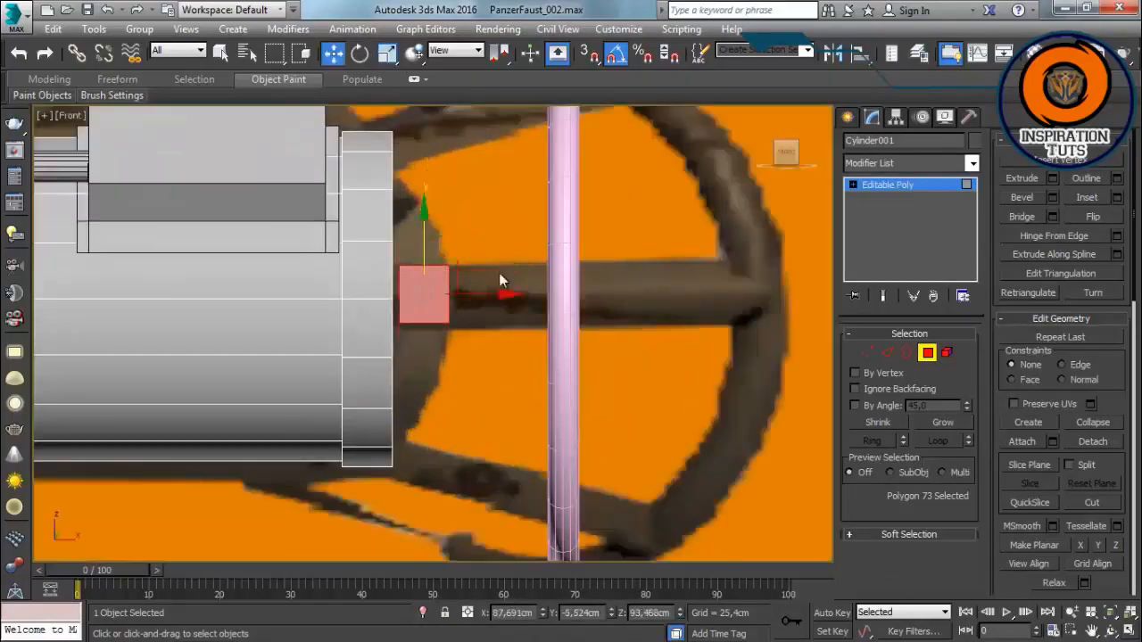
scroll(500, 281, "up", 2)
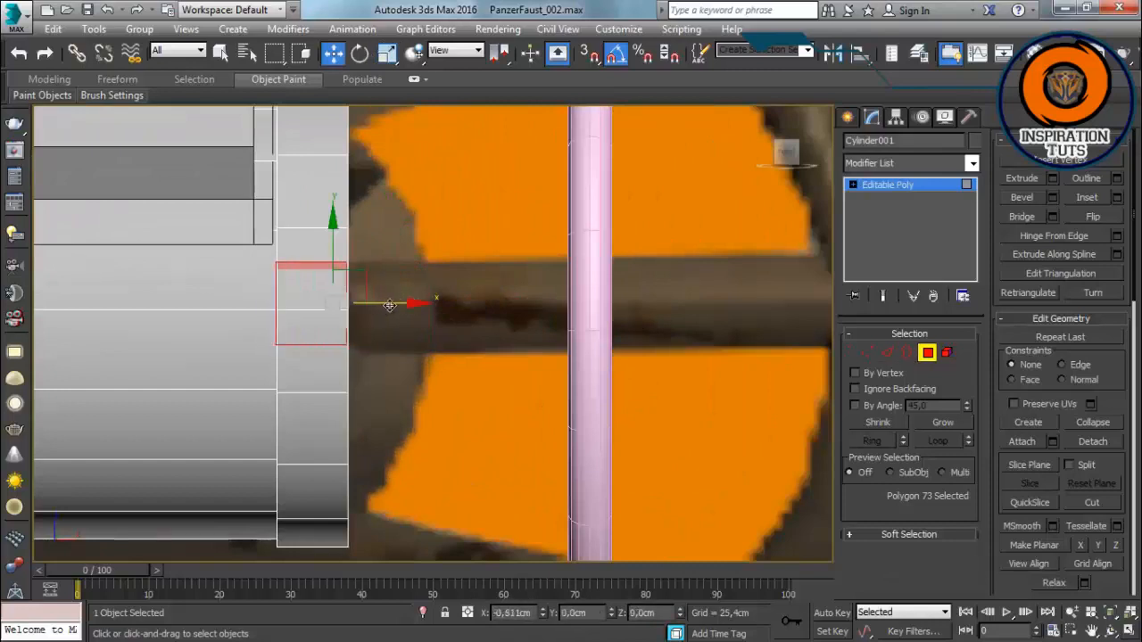
Step: Select the copied polygon as an element in wireframe display and detach it from the tube as a separate object
left_click(887, 354)
key("F3")
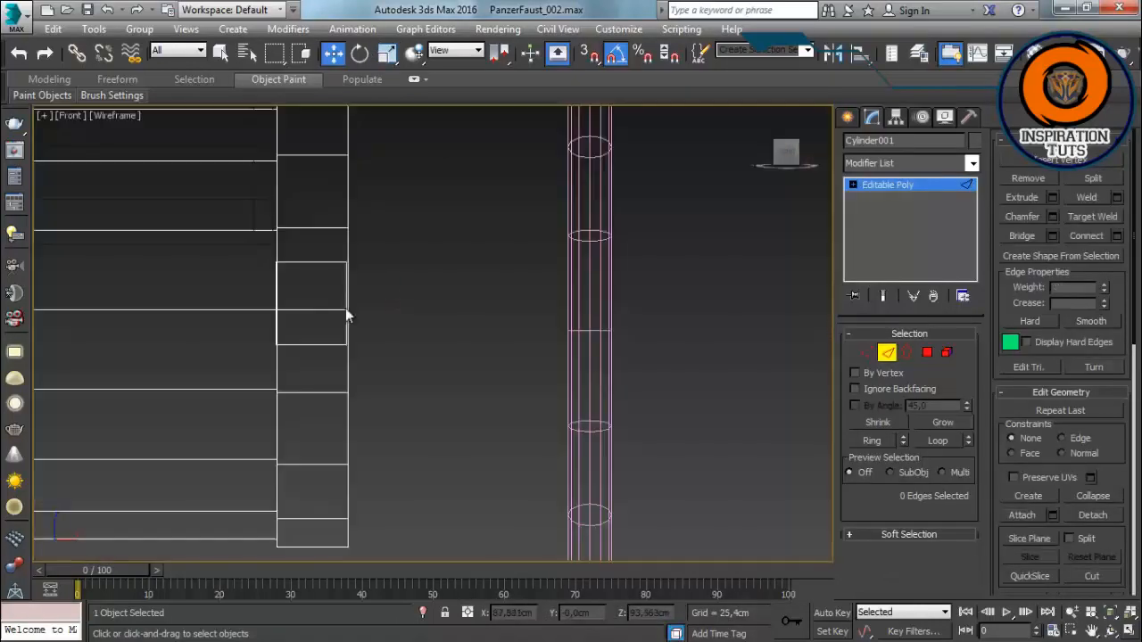
left_click(948, 353)
left_click(1093, 322)
left_click(607, 347)
left_click(305, 271)
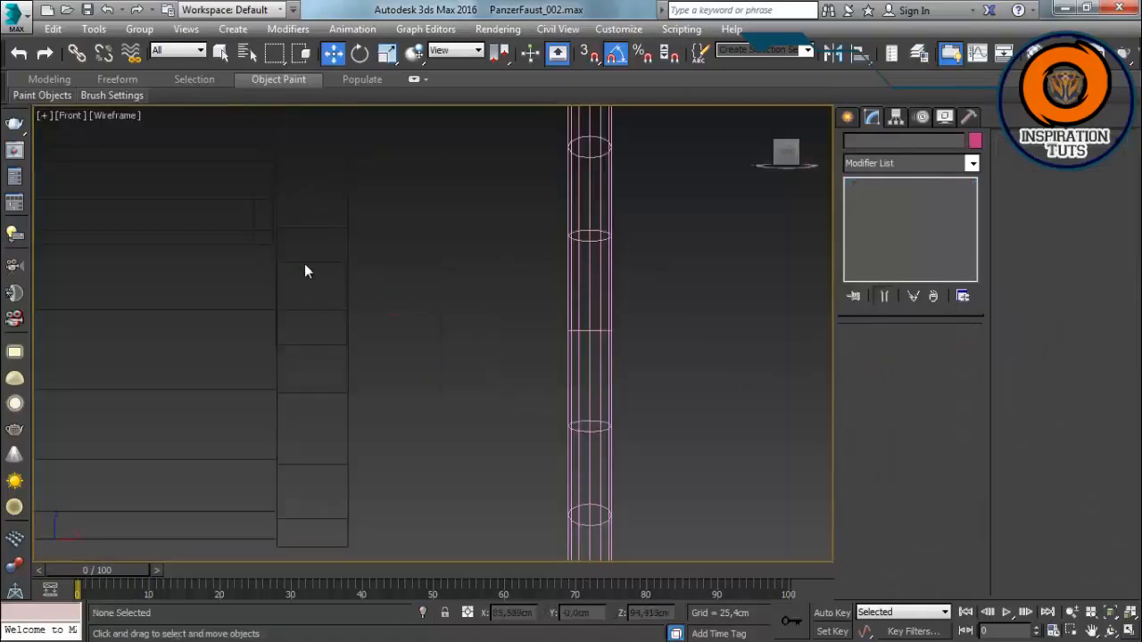
Step: Extend the detached polygon's front edge along X to the guard ring, forming a flat side bar
left_click(324, 271)
key("F3")
key("2")
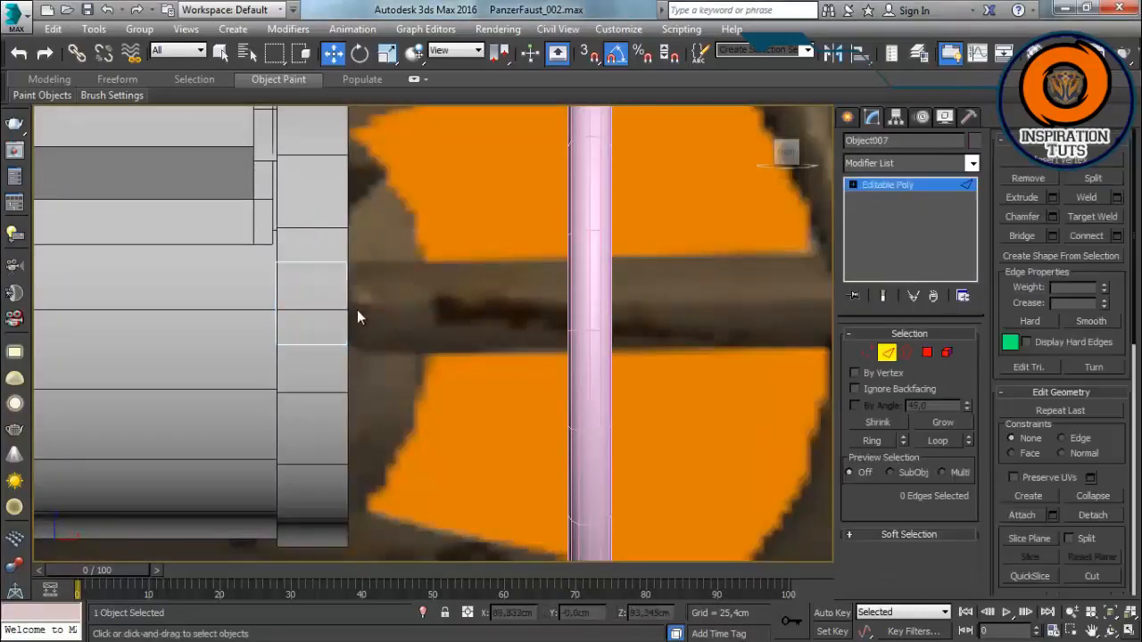
key("F3")
key("F3")
scroll(625, 304, "down", 2)
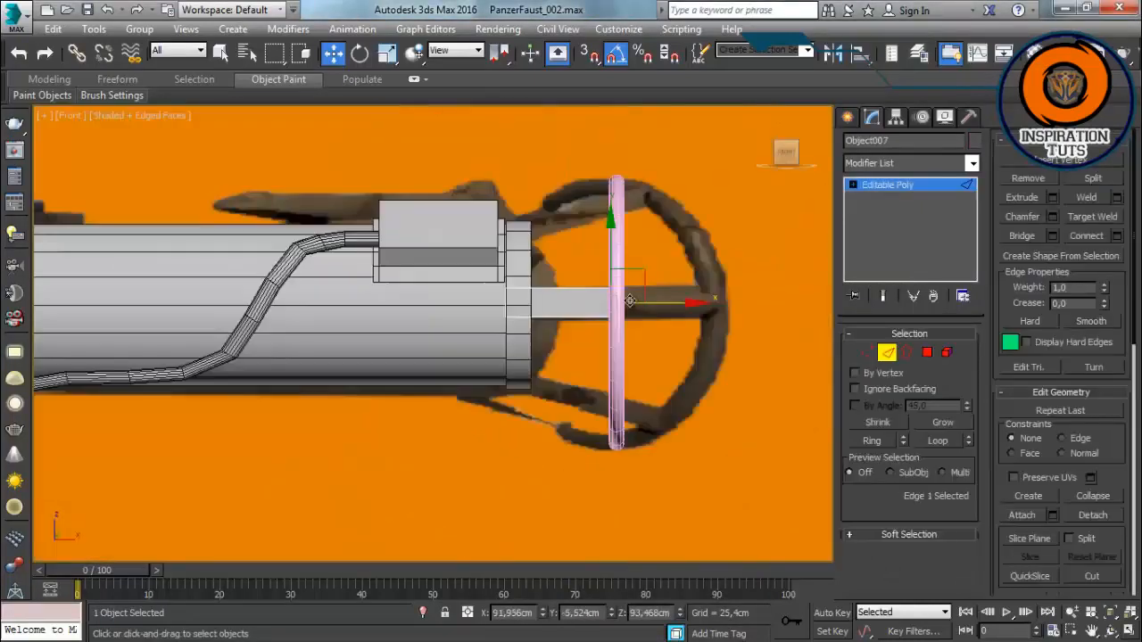
scroll(660, 303, "up", 2)
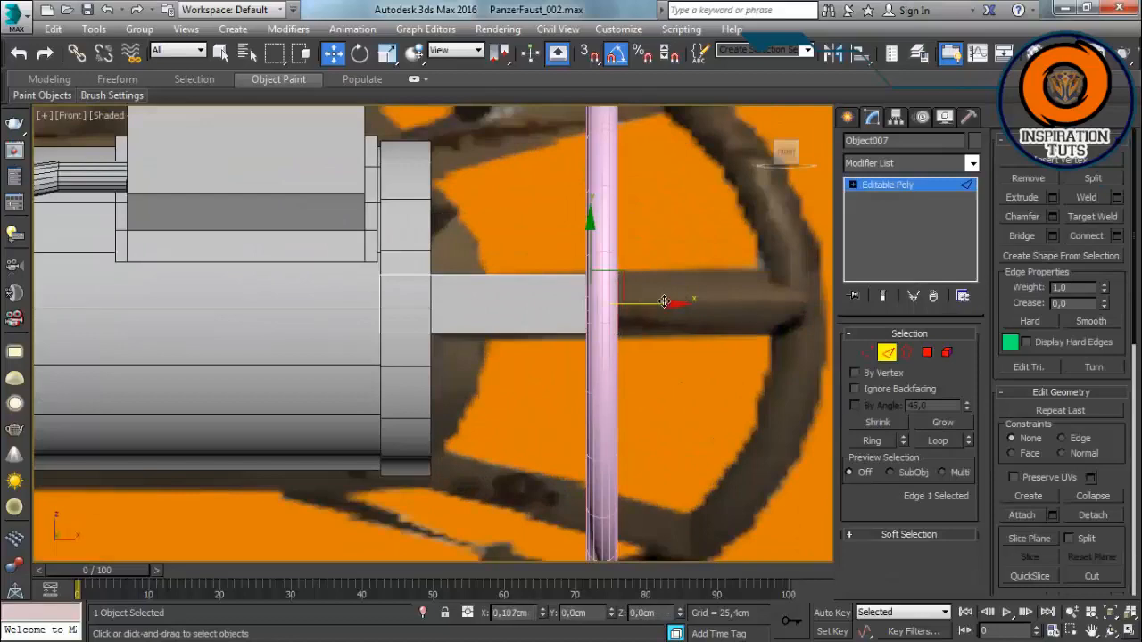
Step: Shift the guard ring and the bar's end farther out along X and add a cross edge on the bar at the band's front rim
left_click(607, 382)
left_click_drag(652, 327, 720, 326)
left_click(554, 307)
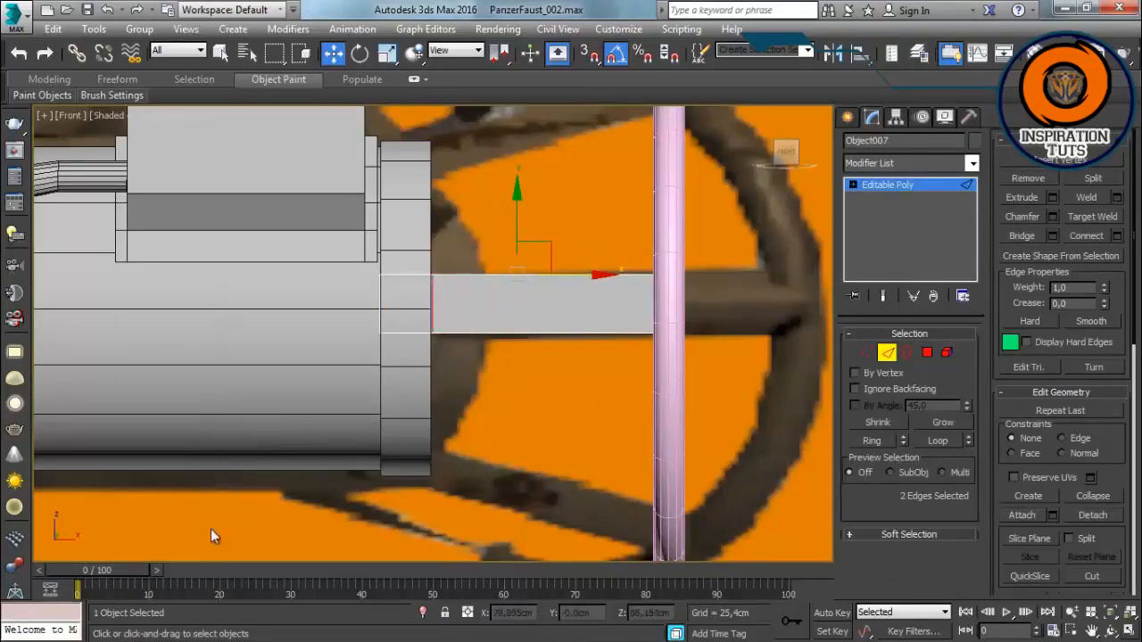
Step: Move the flat bar's two end vertices about 3.8 cm outward along Y to meet the guard ring
key("p")
scroll(393, 347, "down", 4)
middle_click_drag(393, 347, 502, 314, "alt")
key("1")
scroll(474, 374, "up", 5)
middle_click_drag(474, 374, 537, 337, "alt")
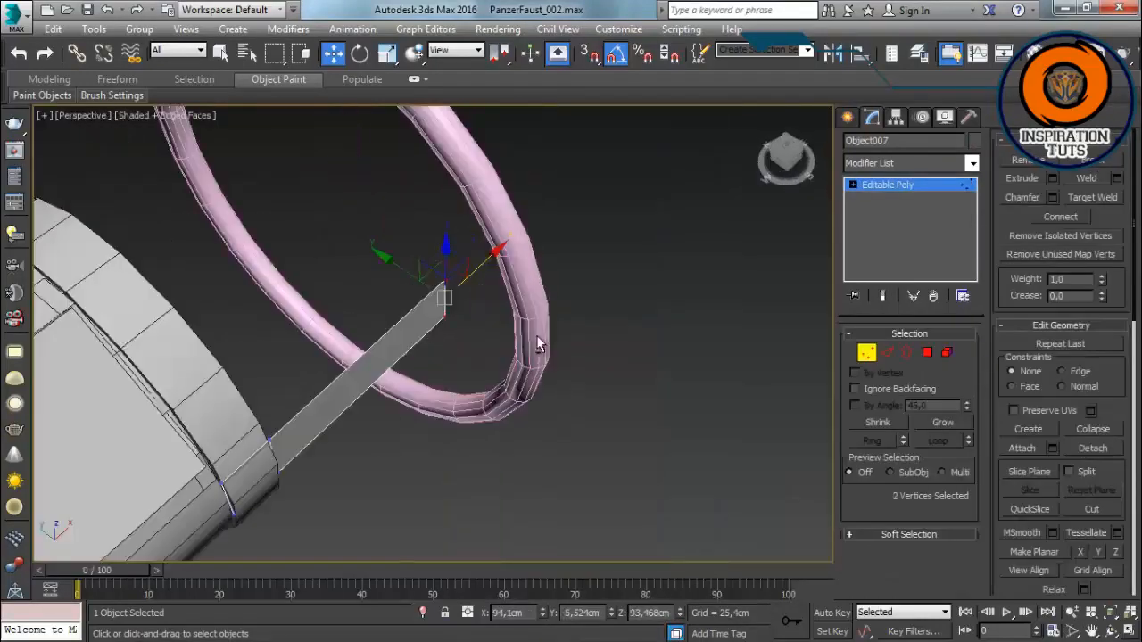
left_click_drag(405, 268, 500, 327)
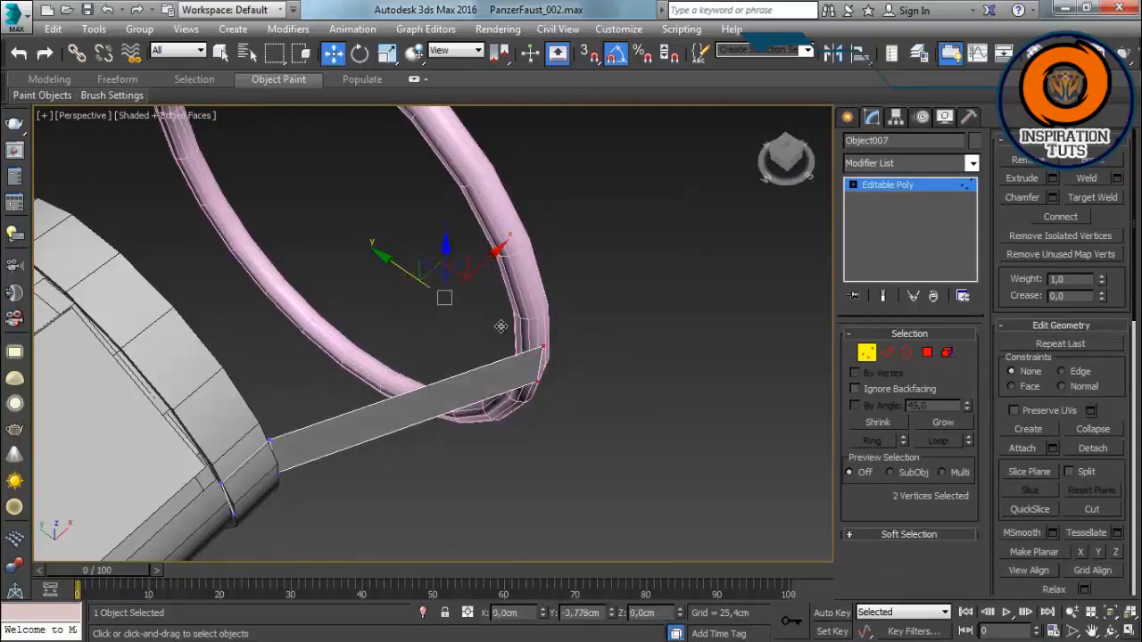
middle_click_drag(511, 251, 541, 435, "alt")
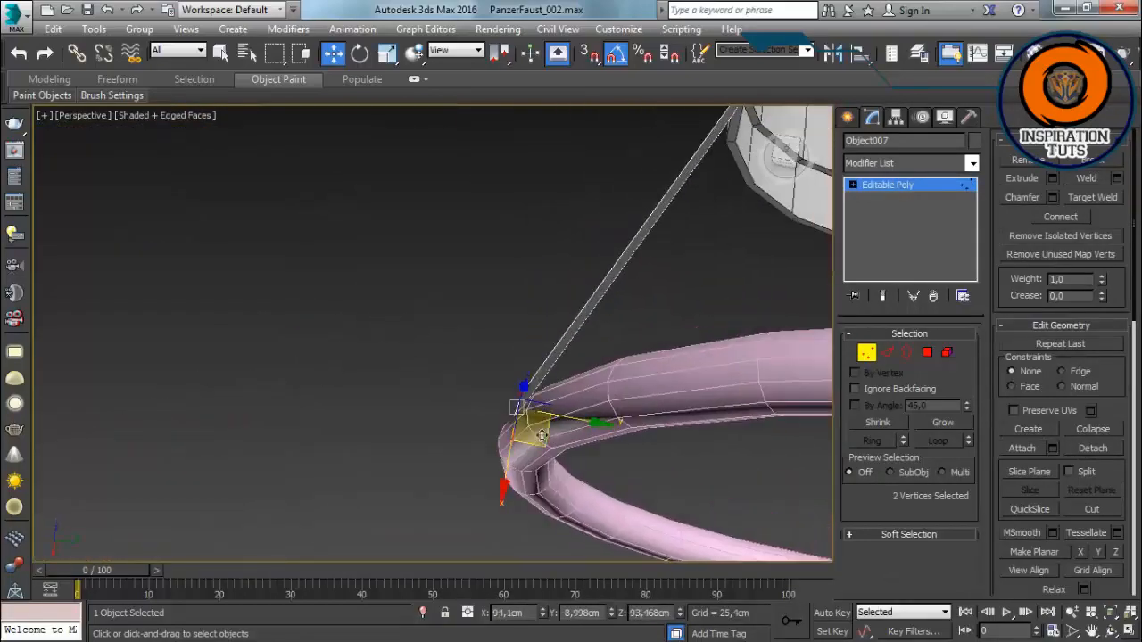
Step: Fine-tune the flat bar's end vertices so they rest against the guard ring's surface
scroll(639, 326, "down", 5)
middle_click_drag(639, 326, 810, 197, "alt")
scroll(403, 346, "up", 4)
middle_click_drag(403, 346, 585, 192, "alt")
left_click_drag(572, 204, 351, 368)
left_click_drag(447, 264, 445, 271)
middle_click_drag(486, 281, 428, 225, "alt")
left_click_drag(497, 303, 496, 306)
middle_click_drag(495, 306, 778, 264, "alt")
key("ctrl+a")
left_click(866, 353)
scroll(568, 357, "down", 5)
Step: Rotate the flat side bar about 10 degrees around the tube's axis
middle_click_drag(531, 326, 527, 393, "alt")
left_click(568, 369)
left_click(658, 304)
middle_click_drag(658, 305, 590, 341, "alt")
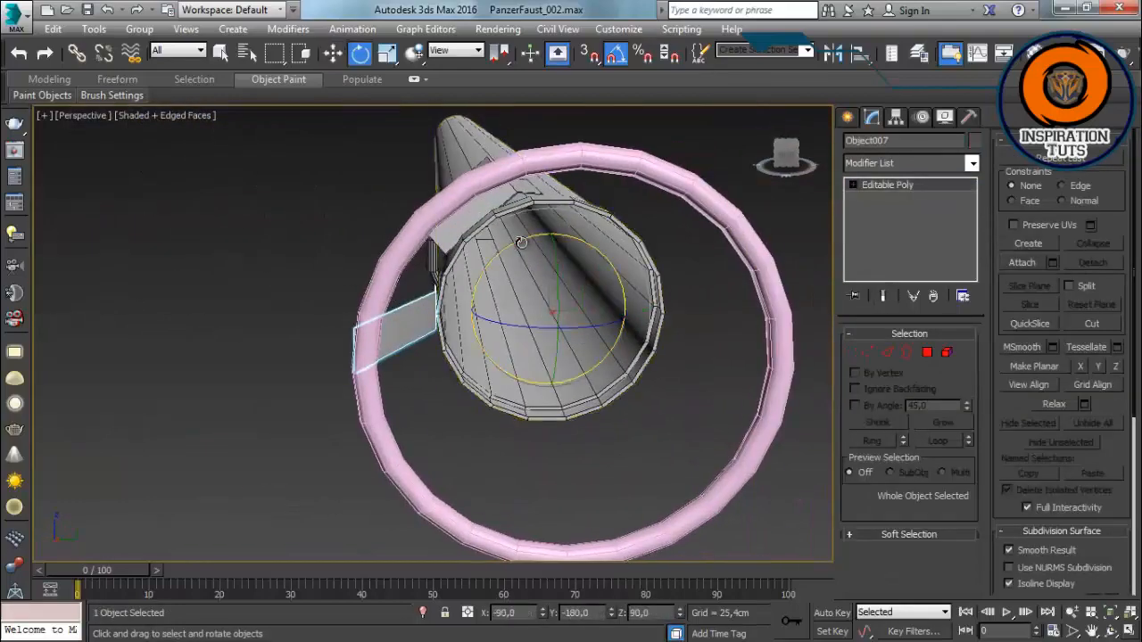
left_click_drag(529, 243, 535, 247)
middle_click_drag(534, 247, 379, 325, "alt")
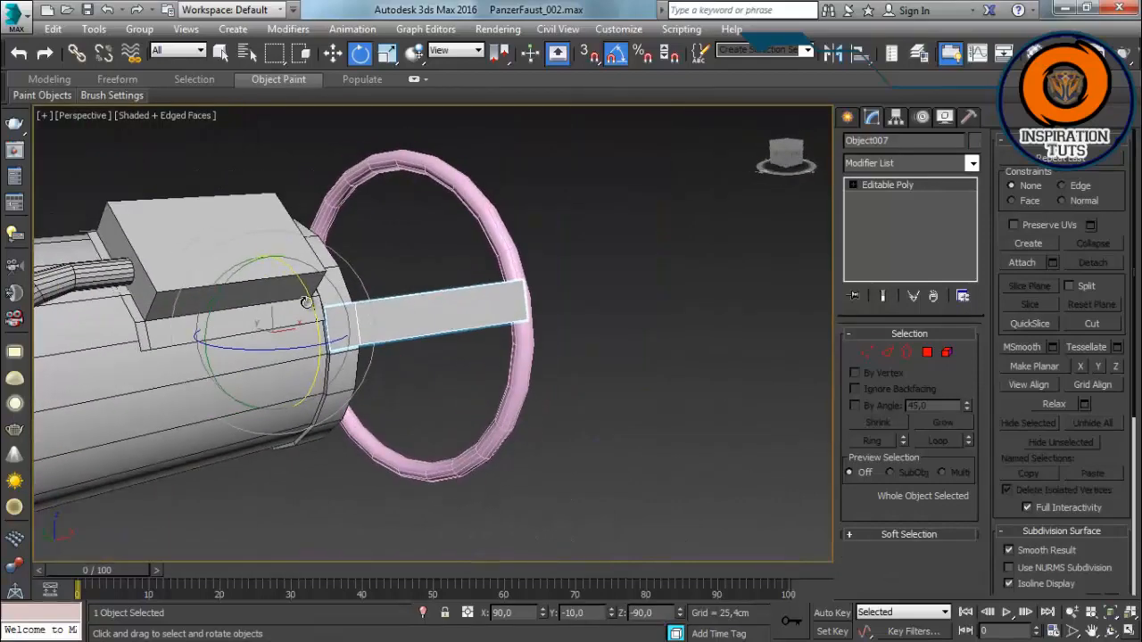
middle_click_drag(361, 375, 389, 427)
Step: Convert the torus to an Editable Poly and delete its uppermost polygons to open a gap in the ring
left_click(489, 233)
middle_click_drag(488, 234, 544, 280, "alt")
right_click(478, 240)
mouse_move(500, 406)
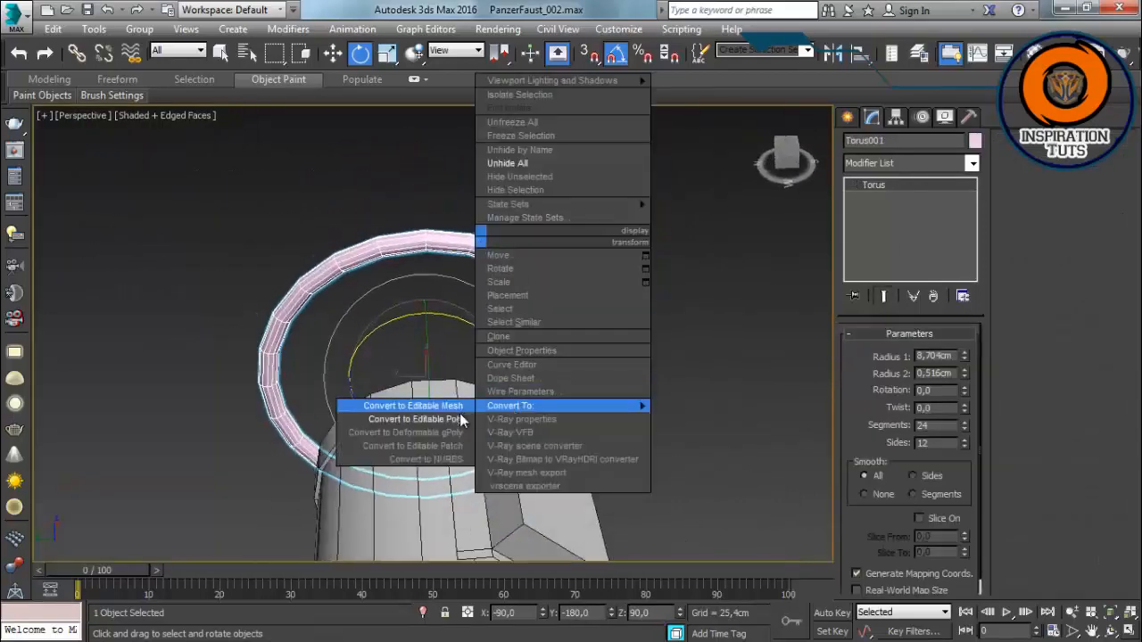
left_click(457, 419)
left_click(928, 353)
left_click_drag(441, 214, 431, 297)
key("Delete")
scroll(469, 232, "up", 10)
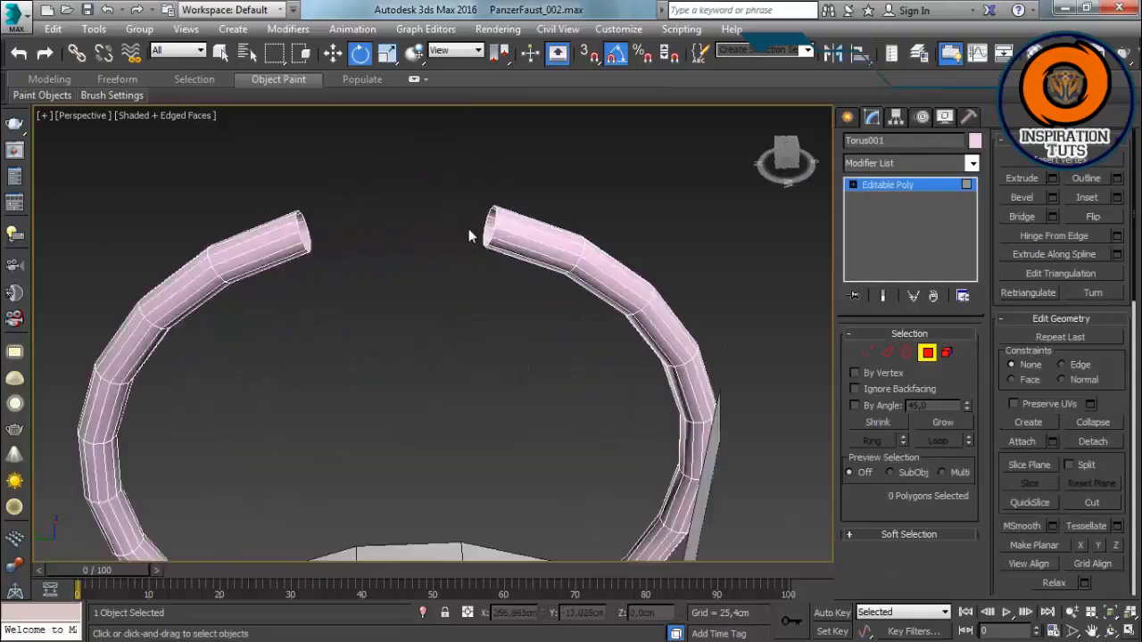
middle_click_drag(535, 268, 552, 218)
scroll(552, 219, "down", 3)
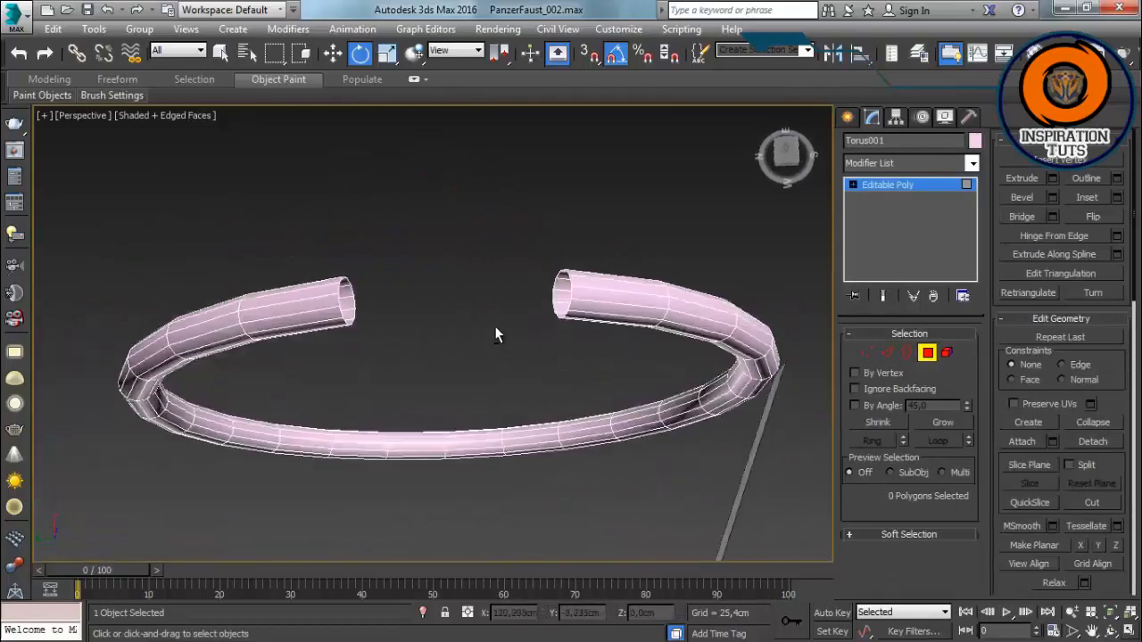
Step: Extrude the open border at one cut end of the ring and tilt it to begin an elbow
middle_click_drag(495, 328, 507, 419, "alt")
left_click(908, 352)
left_click(522, 186)
scroll(522, 205, "up", 3)
middle_click_drag(523, 232, 509, 192, "alt")
left_click(1130, 614)
scroll(471, 390, "down", 3)
middle_click_drag(471, 391, 473, 407, "alt")
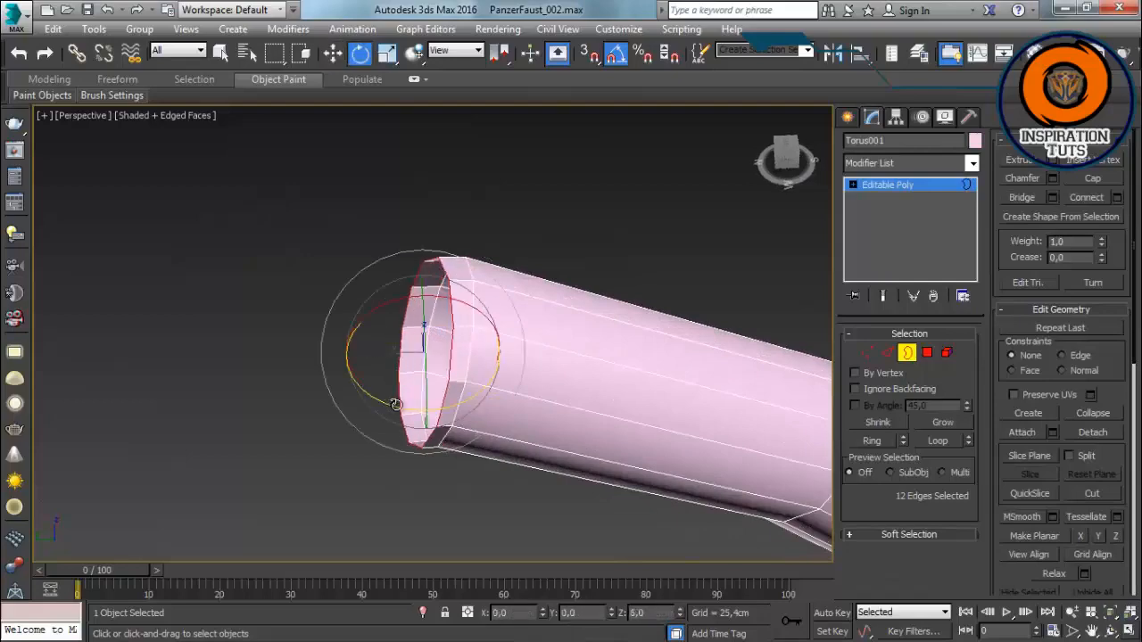
middle_click_drag(400, 371, 386, 319, "alt")
middle_click_drag(504, 375, 670, 377, "alt")
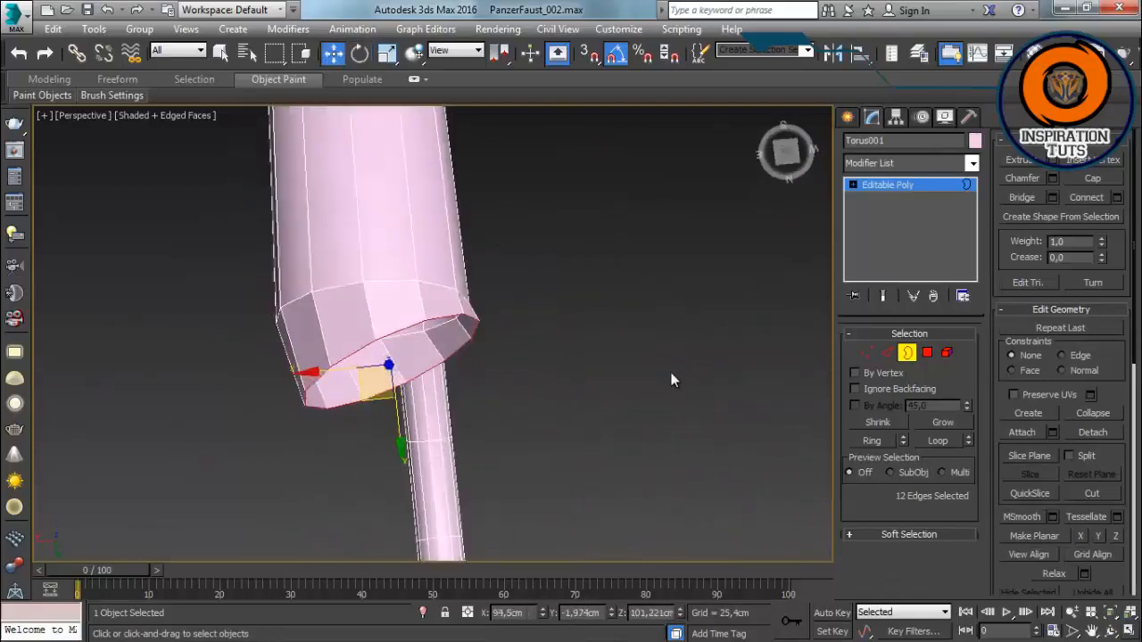
Step: Rotate and extrude the elbow's open border further so the wire bends back toward the tube
key("e")
left_click_drag(386, 417, 404, 438)
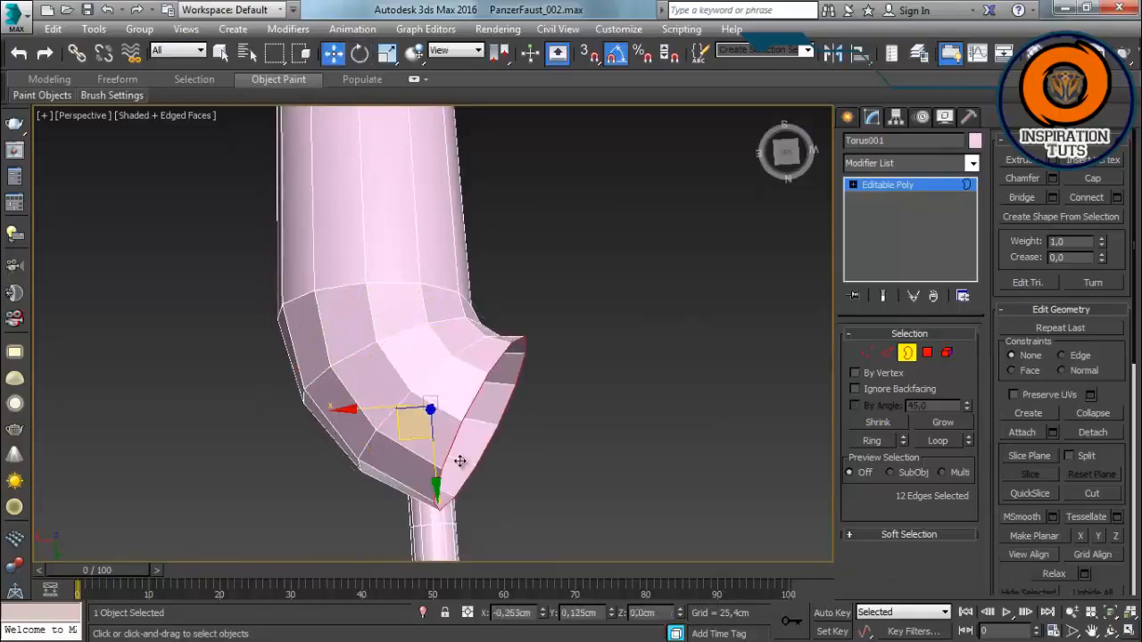
middle_click_drag(574, 411, 413, 379, "alt")
scroll(412, 379, "up", 4)
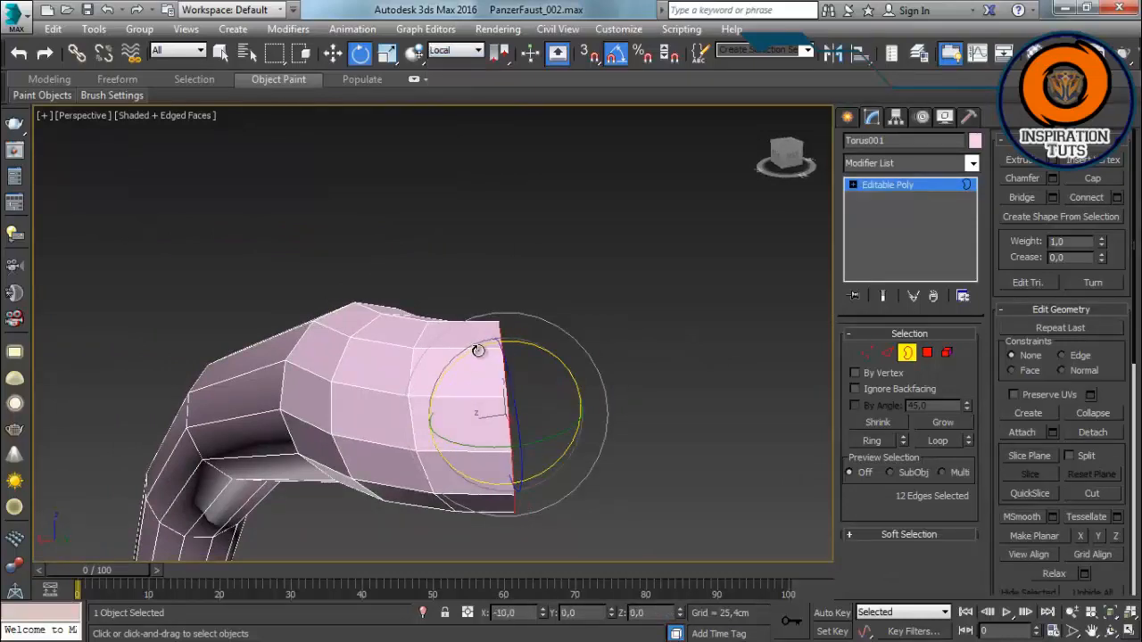
Step: Rotate, scale and reposition the elbow's open border so it faces the tube's muzzle
left_click_drag(479, 350, 506, 307)
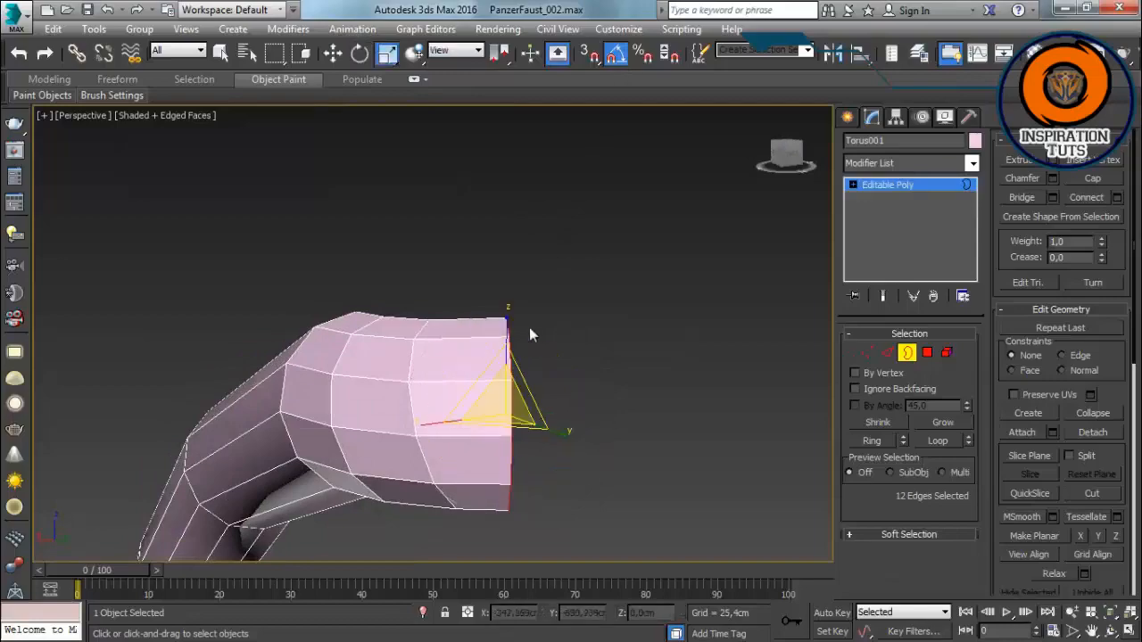
middle_click_drag(530, 334, 532, 401, "alt")
key("w")
left_click_drag(532, 402, 540, 409)
scroll(568, 426, "down", 3)
middle_click_drag(569, 425, 521, 443, "alt")
scroll(505, 398, "up", 4)
left_click_drag(468, 394, 492, 306)
middle_click_drag(571, 308, 480, 375)
Step: Flatten the elbow's end border in Local coordinates and extrude it along X into an arm reaching back to the muzzle
key("e")
left_click(468, 52)
left_click(467, 68)
key("w")
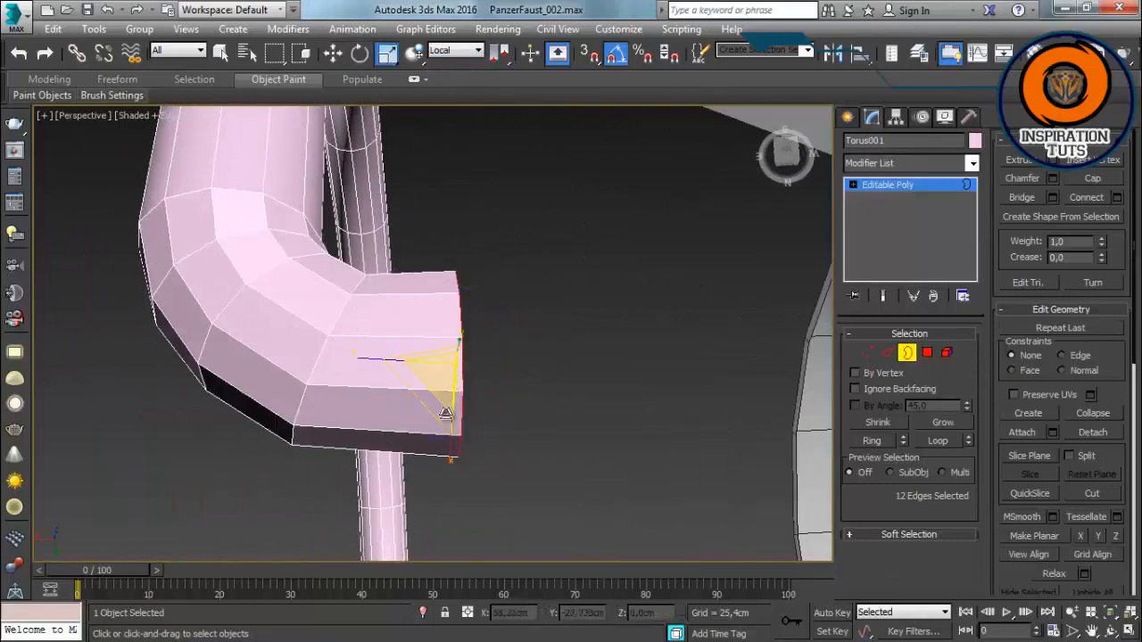
left_click_drag(444, 444, 447, 438)
middle_click_drag(485, 420, 178, 371, "alt")
key("w")
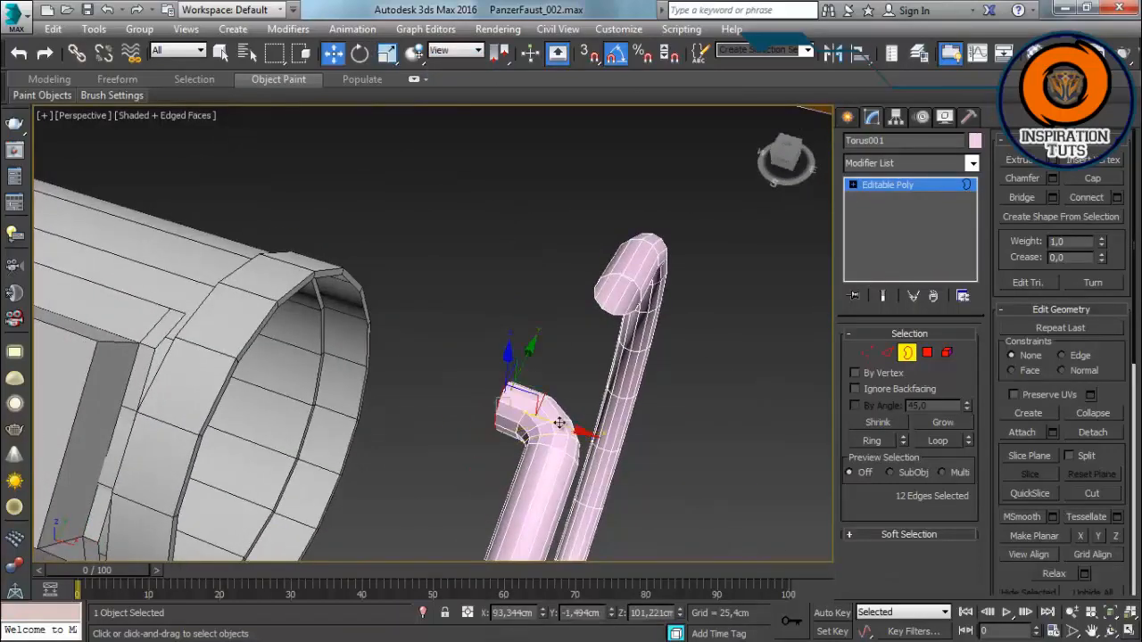
middle_click_drag(286, 381, 443, 441, "alt")
Step: Align the muzzle bracket's pivot to the flat side bar's pivot in Y and Z position only
left_click(905, 355)
left_click(553, 349)
left_click(361, 379)
key("e")
middle_click_drag(366, 388, 553, 441, "alt")
left_click(896, 118)
left_click(910, 223)
key("alt+a")
left_click(554, 439)
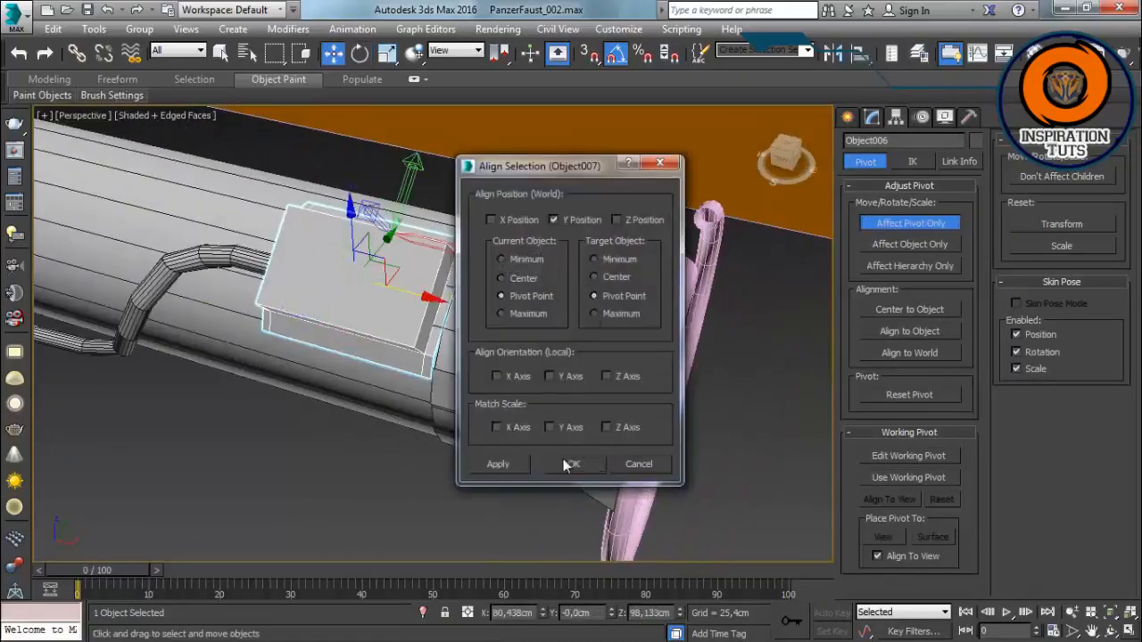
left_click_drag(535, 166, 821, 157)
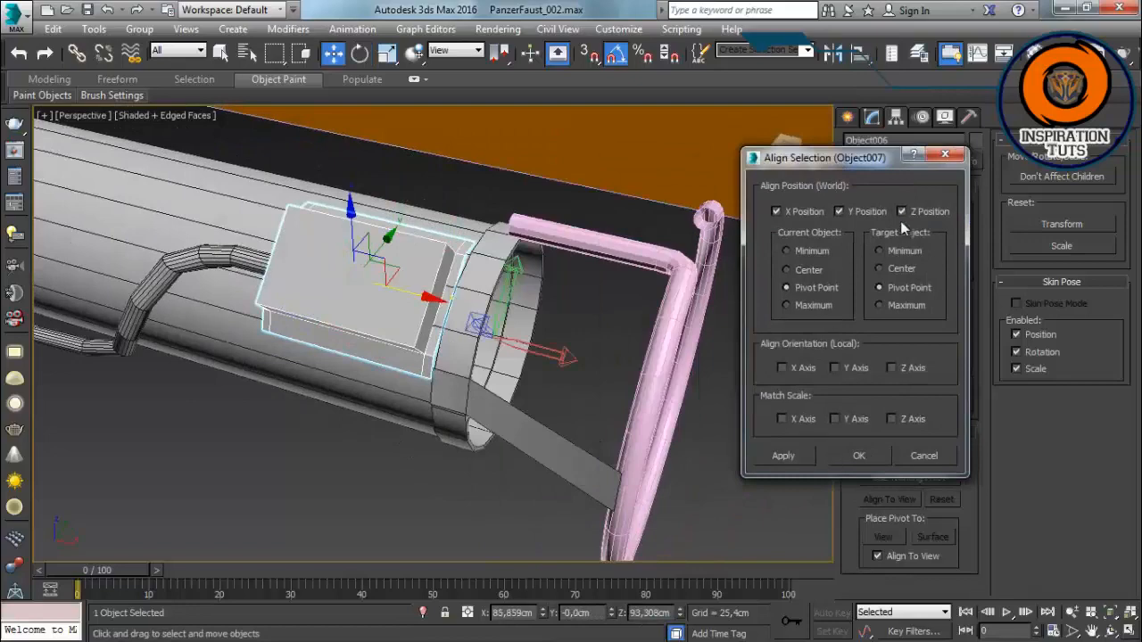
left_click(792, 213)
left_click(851, 457)
Step: Finish the pivot adjustment and rotate the muzzle bracket -30 degrees about X around the tube's axis
middle_click_drag(767, 393, 535, 362, "alt")
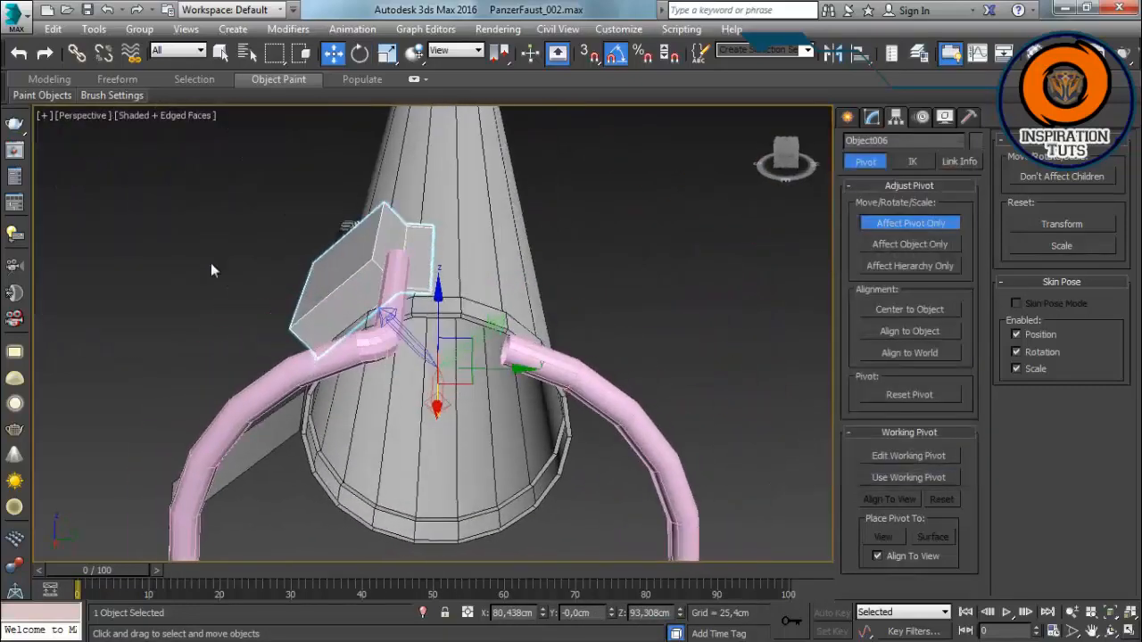
middle_click_drag(214, 270, 272, 154, "alt")
left_click(922, 223)
key("e")
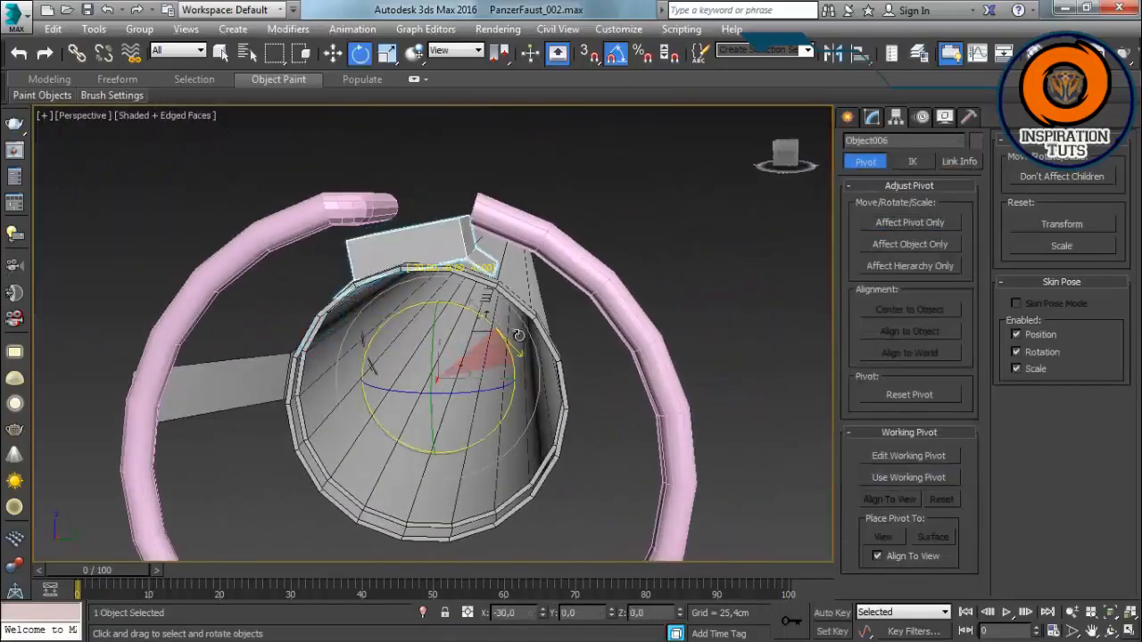
middle_click_drag(517, 335, 529, 230, "alt")
Step: Move the end vertices of the guard ring's arm along X back to the muzzle bracket
left_click(629, 253)
left_click(848, 117)
left_click(871, 117)
key("1")
left_click_drag(529, 243, 407, 360)
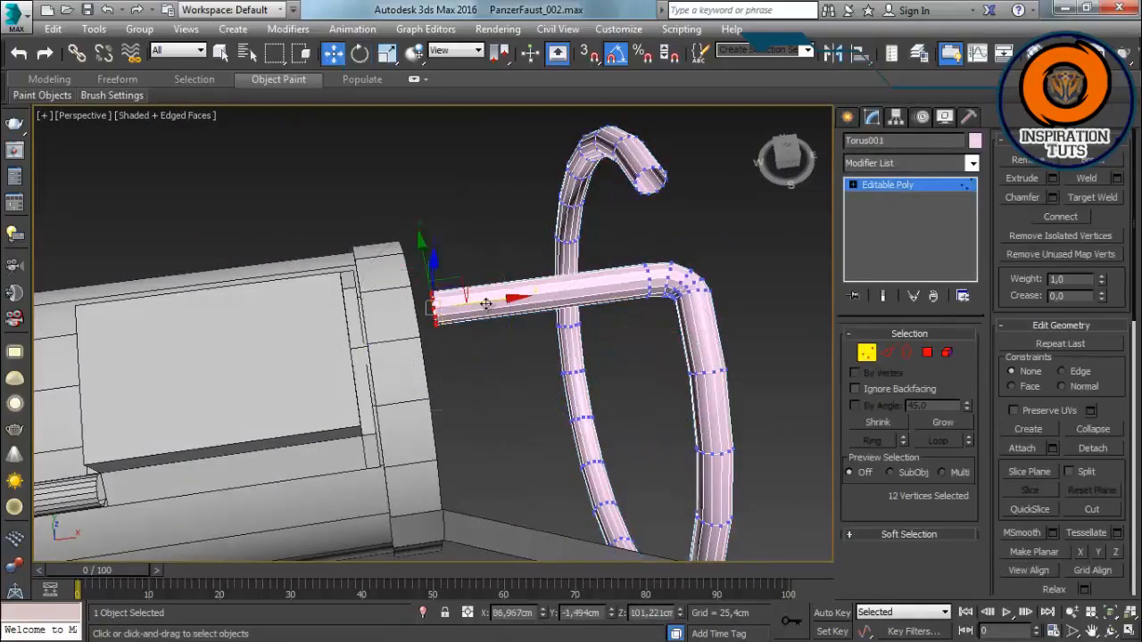
middle_click_drag(395, 331, 361, 263, "alt")
scroll(361, 263, "down", 5)
middle_click_drag(393, 299, 435, 330, "alt")
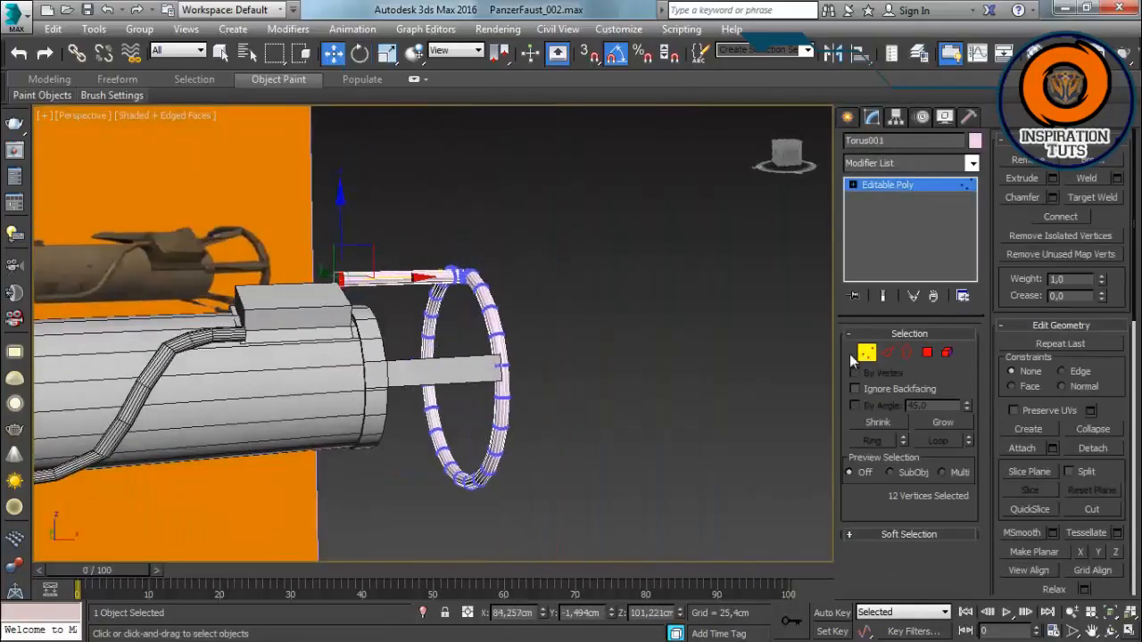
left_click(866, 352)
Step: Scale the guard ring uniformly to match the reference and lower its arm's end vertices about 1.35 cm in the front view
middle_click_drag(278, 183, 257, 178, "alt")
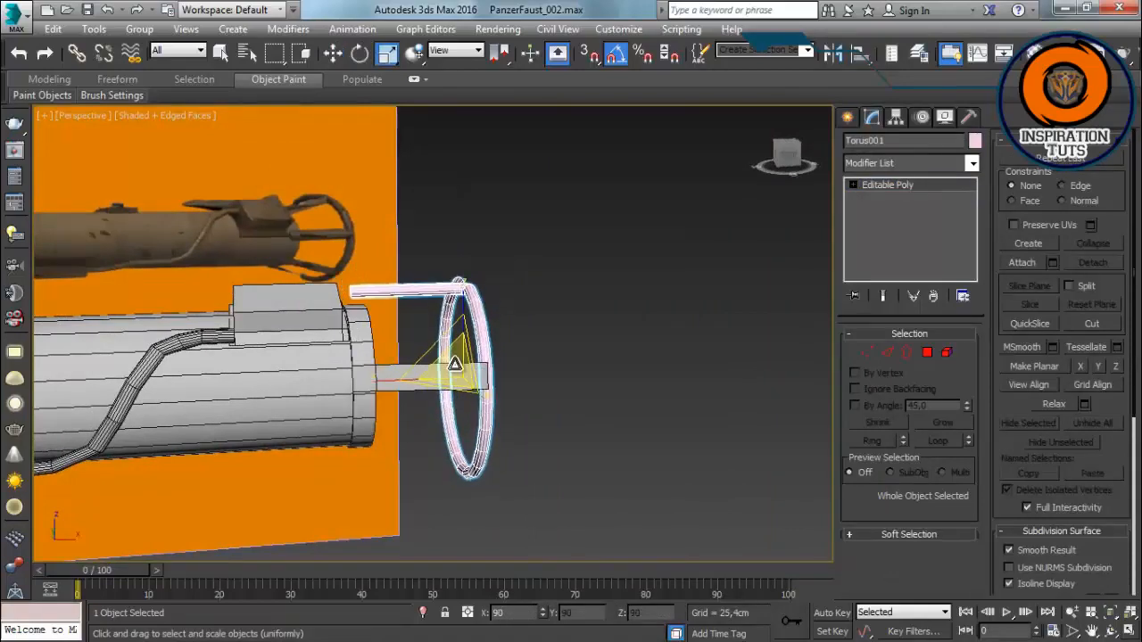
key("f")
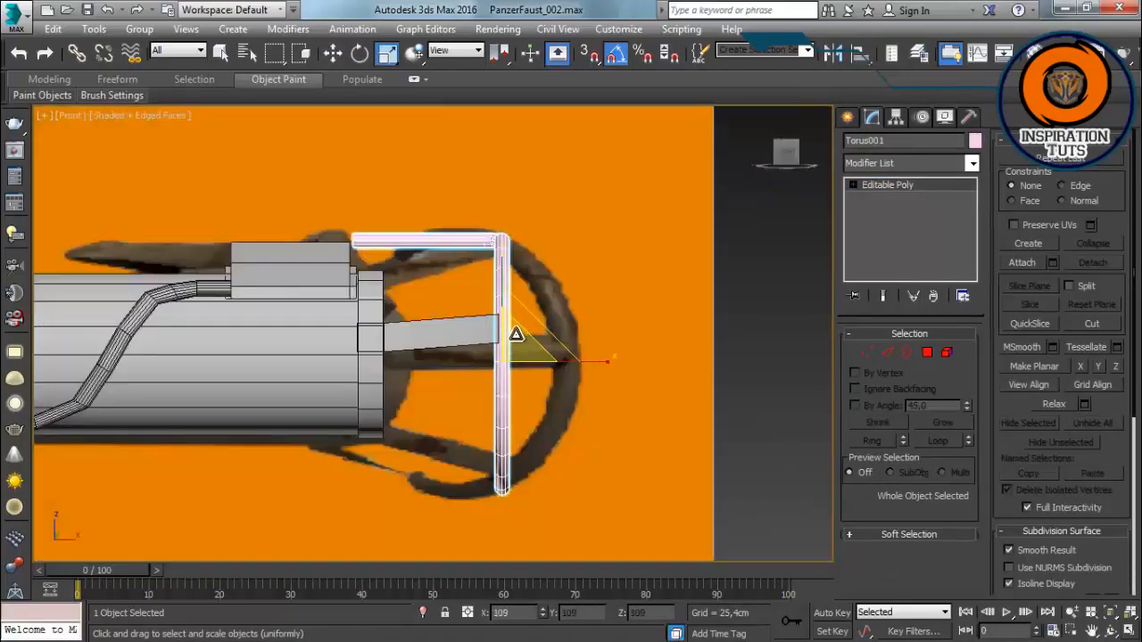
key("1")
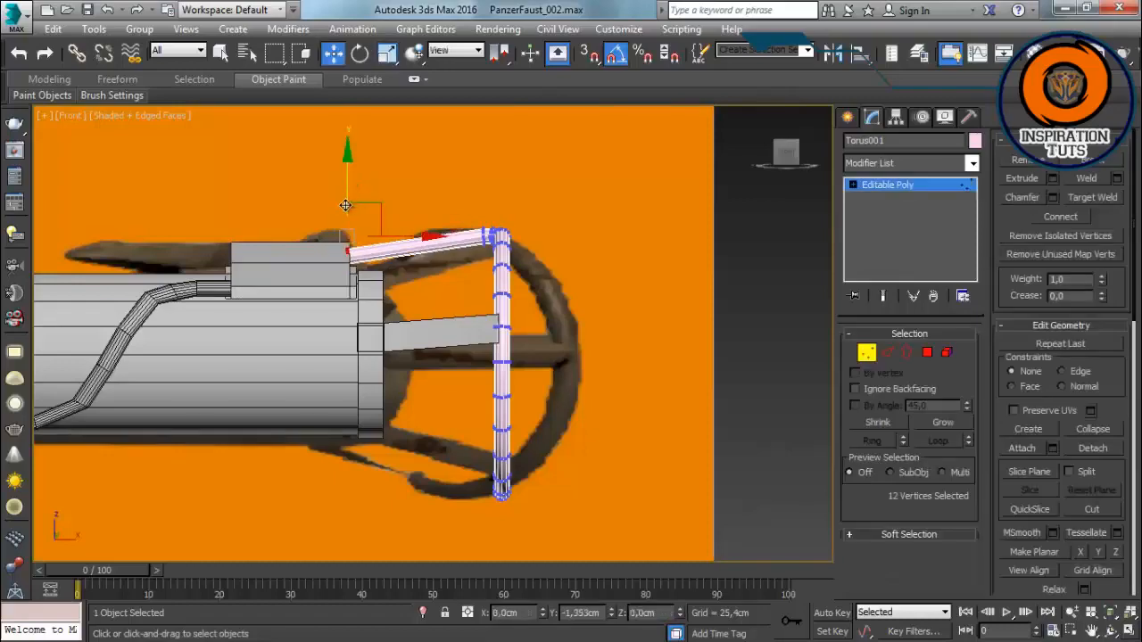
scroll(375, 274, "down", 5)
key("p")
middle_click_drag(344, 273, 341, 404, "alt")
left_click(866, 351)
Step: Try rotating the whole guard ring around the tube's axis
scroll(437, 318, "up", 2)
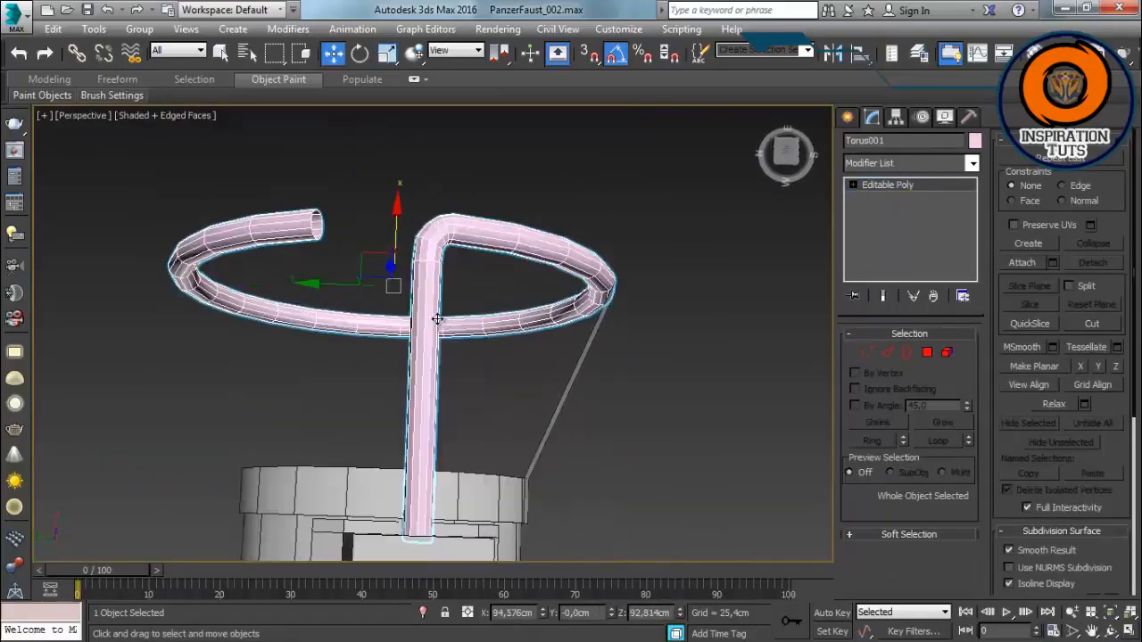
middle_click_drag(436, 305, 443, 368)
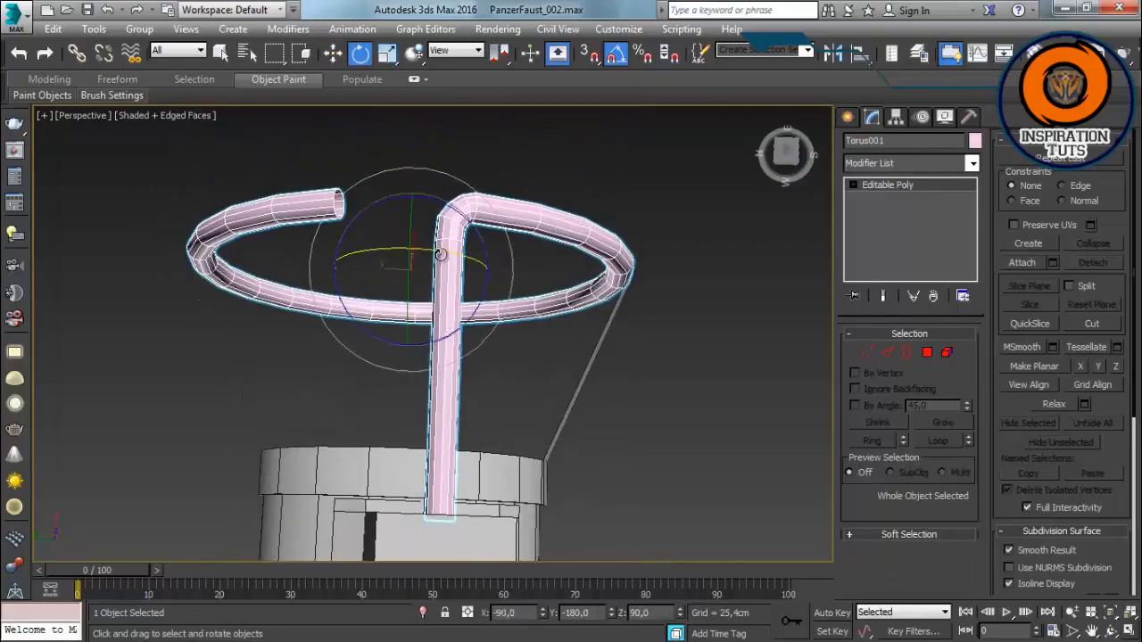
left_click_drag(440, 256, 449, 257)
left_click(268, 379)
middle_click_drag(268, 380, 410, 329, "alt")
left_click(540, 302)
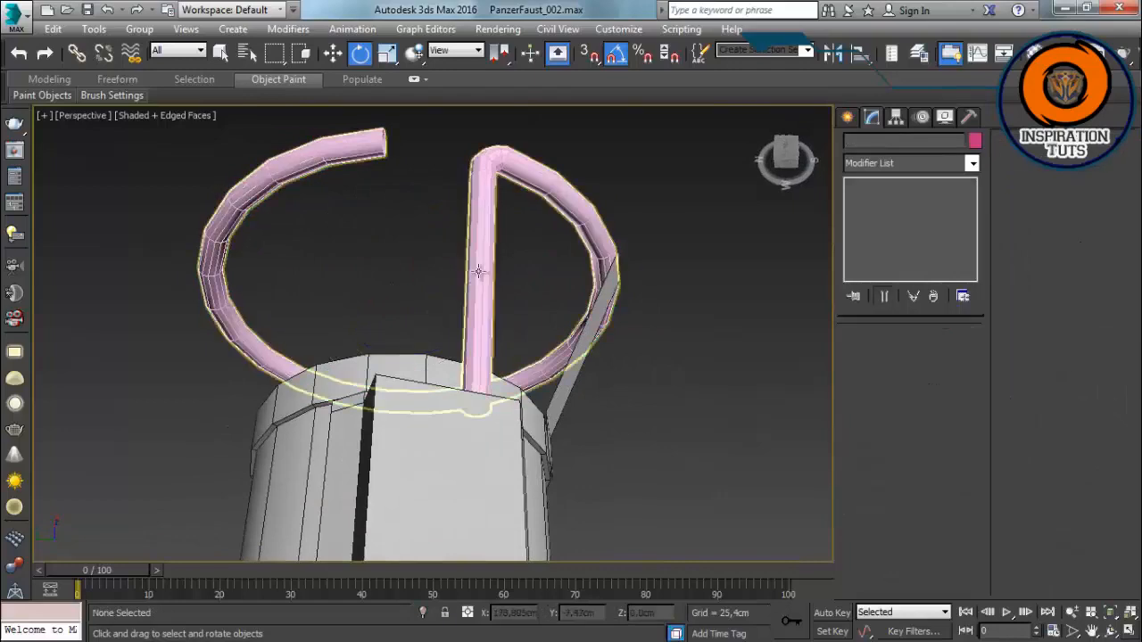
Step: Delete the half of the guard ring's polygons opposite the side with the arm
left_click(479, 270)
middle_click_drag(434, 312, 455, 415, "alt")
left_click(928, 353)
left_click_drag(438, 237, 354, 335)
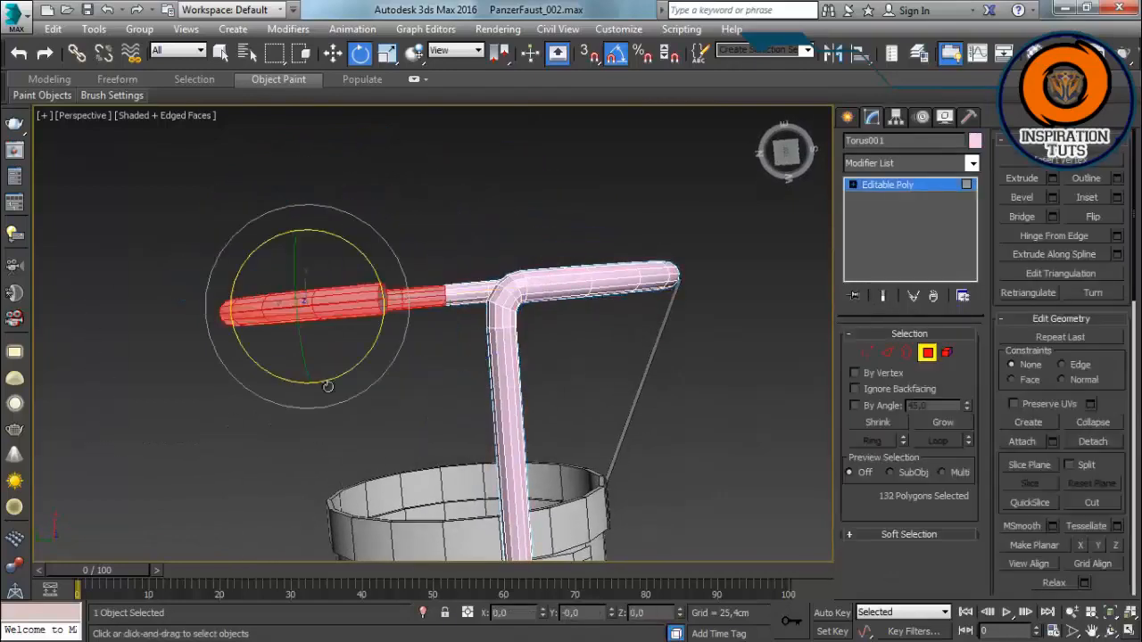
key("Delete")
Step: Apply a Symmetry modifier to the remaining half of the guard ring
scroll(416, 334, "down", 3)
middle_click_drag(416, 334, 759, 268, "alt")
left_click(928, 353)
middle_click_drag(562, 326, 554, 295, "alt")
left_click(972, 163)
type("sm")
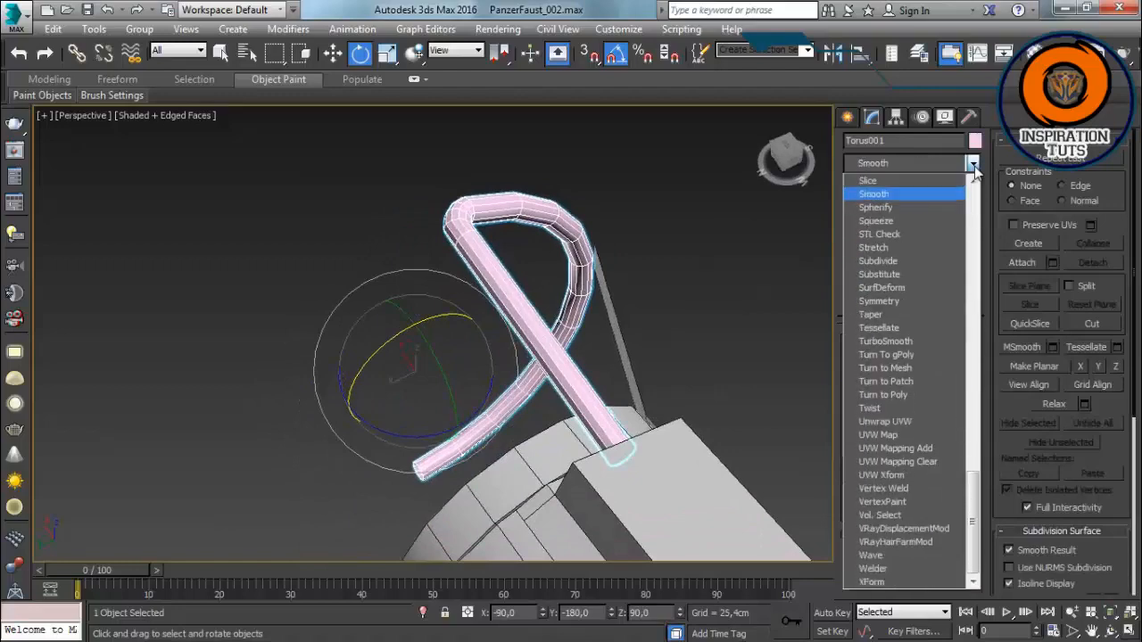
type("s")
key("Return")
Step: Try shifting the mirrored guard ring and undo the move
middle_click_drag(625, 312, 689, 371, "alt")
key("w")
middle_click_drag(607, 499, 564, 373, "alt")
left_click_drag(498, 480, 523, 473)
key("ctrl+z")
Step: Show the end result above the Editable Poly level, rotate the mirrored guard 10 degrees around the tube's axis and deselect it
left_click(888, 198)
left_click(882, 296)
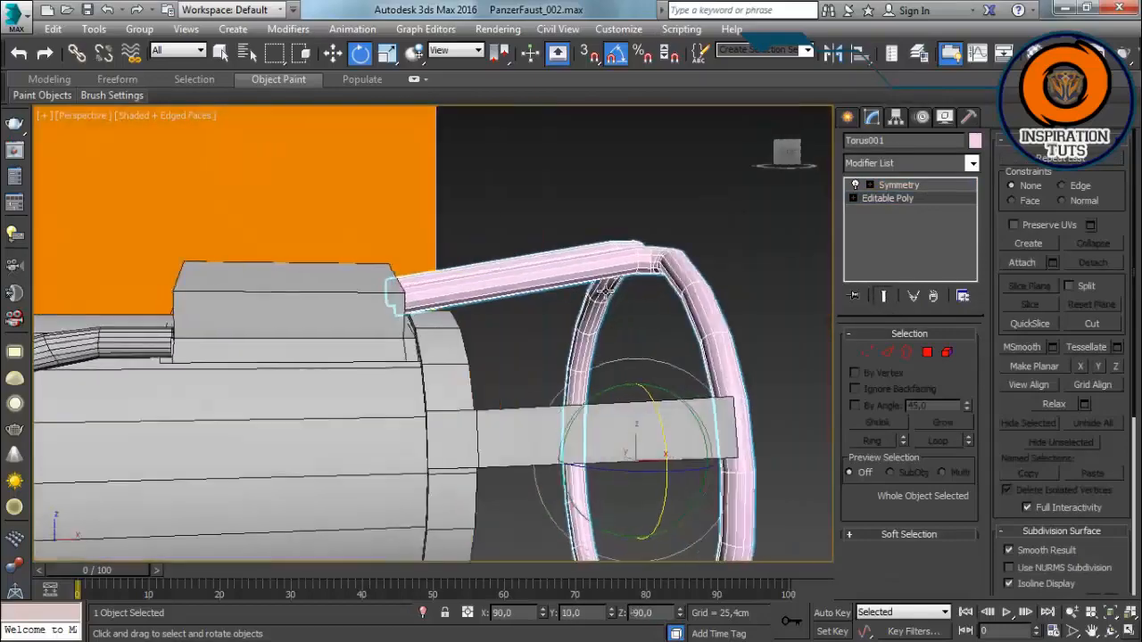
middle_click_drag(605, 292, 661, 348, "alt")
left_click(706, 242)
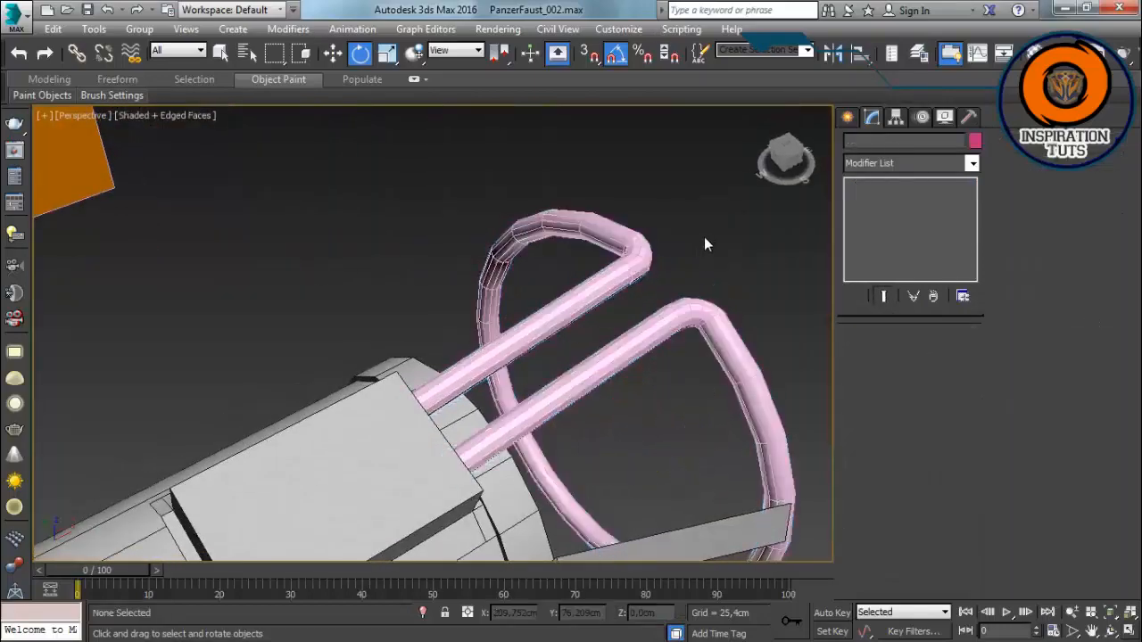
Step: Add one connecting edge loop across the guard ring's straight arm and shift it beside the bracket to bend the arm
middle_click_drag(705, 242, 723, 298, "alt")
left_click(765, 308)
left_click(888, 198)
left_click(887, 352)
left_click(687, 308)
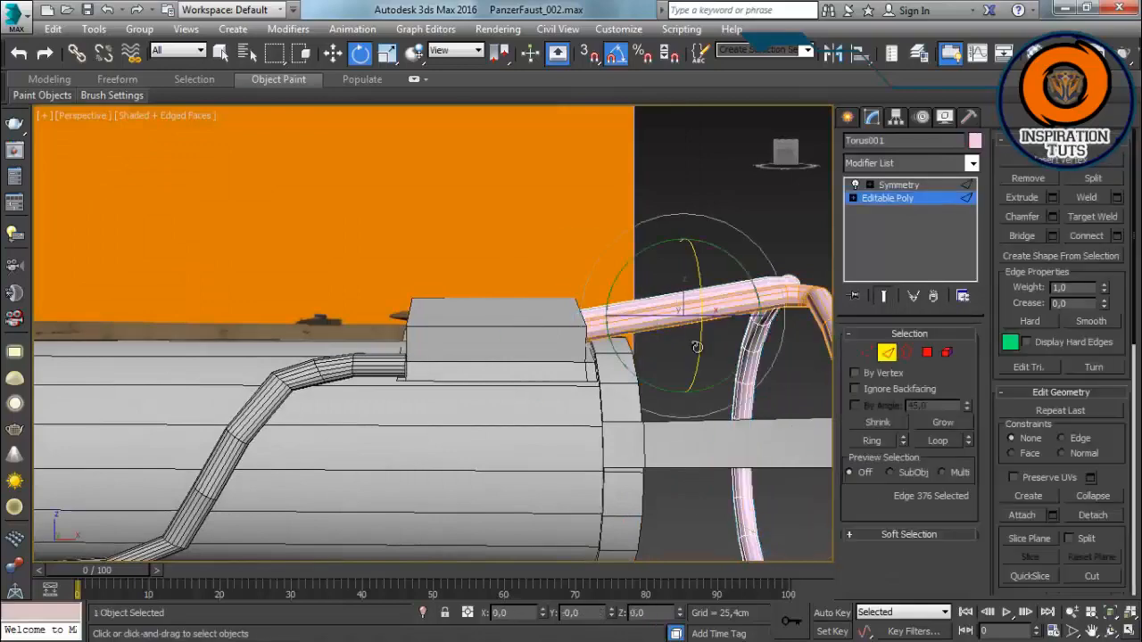
key("alt+r")
left_click(882, 296)
middle_click_drag(741, 356, 669, 375, "alt")
left_click(1117, 236)
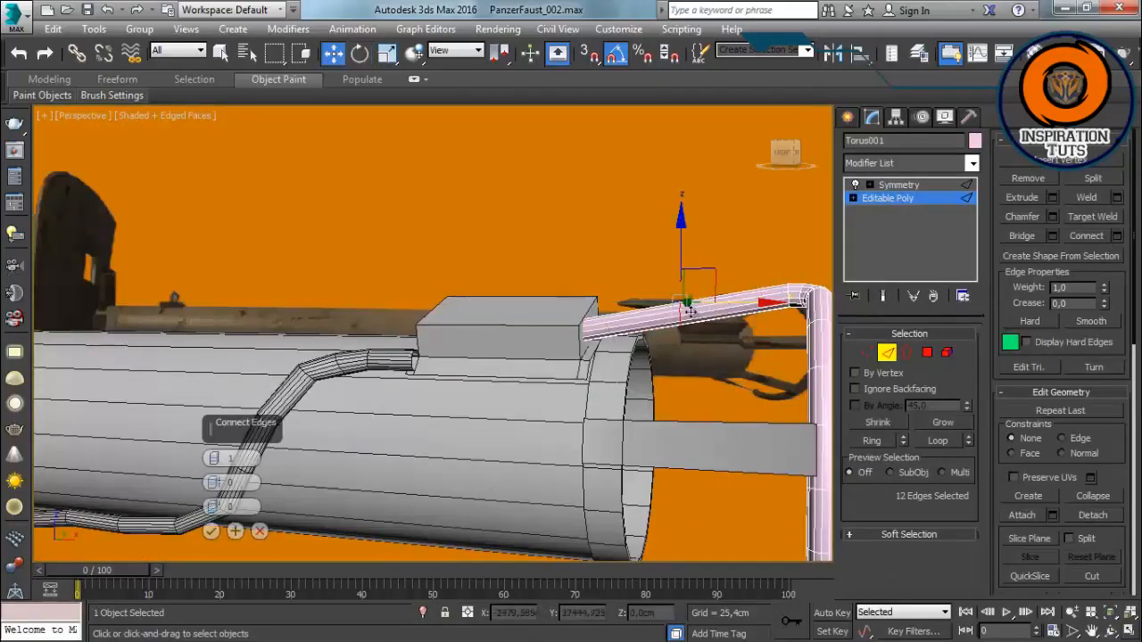
left_click_drag(215, 361, 214, 357)
middle_click_drag(616, 357, 657, 312, "alt")
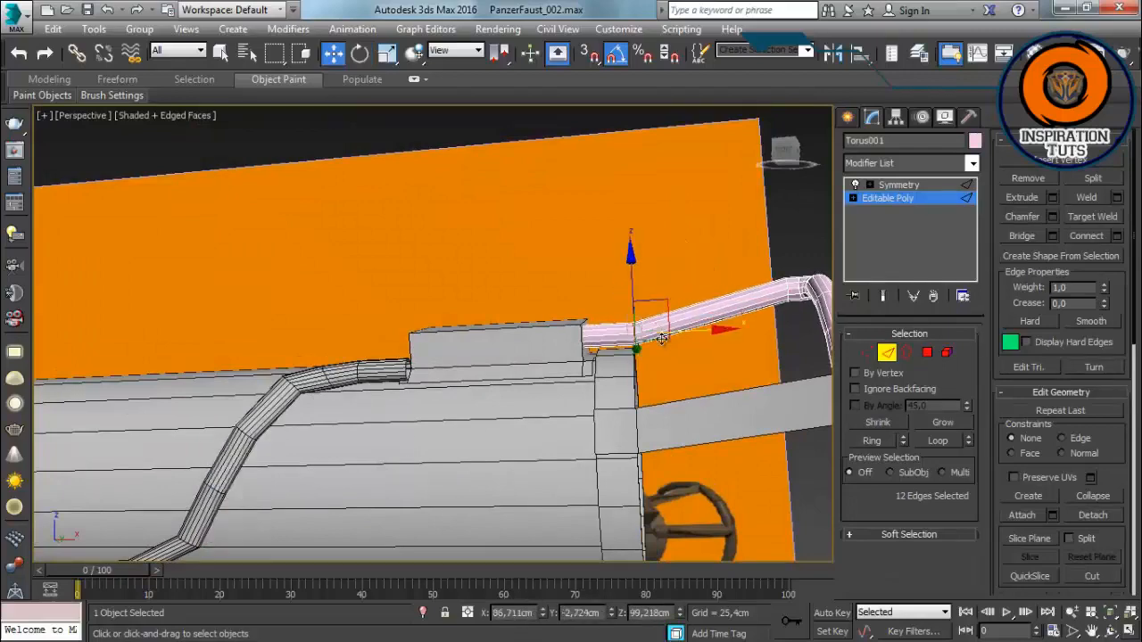
Step: Check the bent arm against the reference in the front view, return the guard to its Symmetry level and deselect it
key("f")
middle_click_drag(187, 253, 455, 326)
scroll(505, 260, "up", 4)
scroll(538, 247, "down", 4)
key("p")
scroll(554, 326, "up", 3)
middle_click_drag(554, 325, 482, 335, "alt")
left_click(884, 357)
left_click(898, 185)
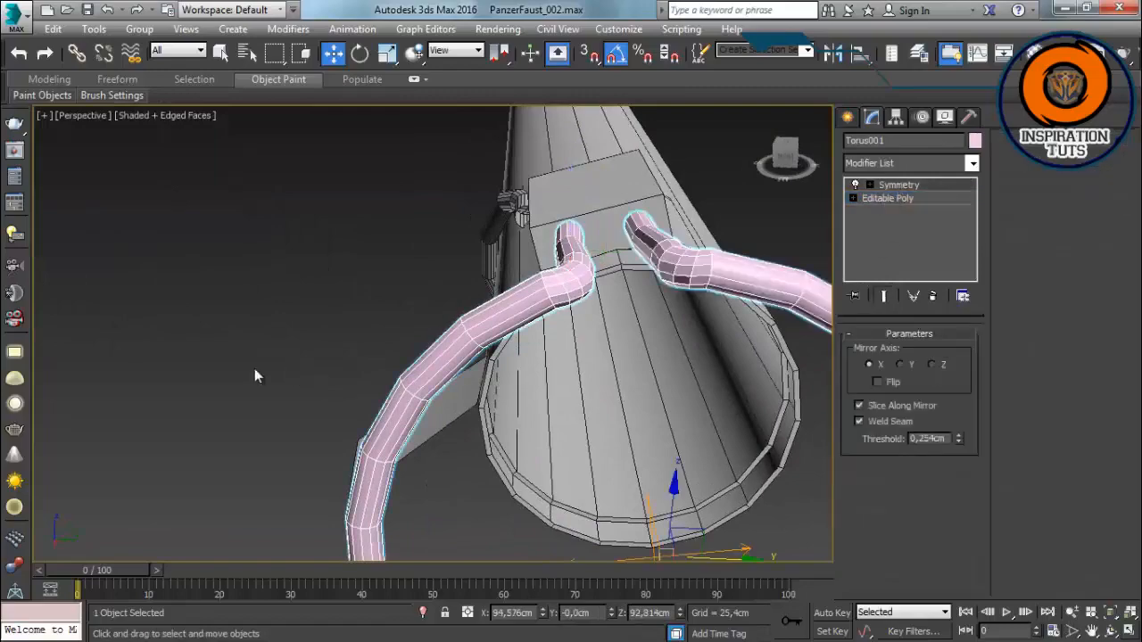
left_click(255, 368)
middle_click_drag(255, 369, 475, 422, "alt")
Step: Clone the flat side bar of the muzzle as an instance, rotated around the tube's axis
scroll(533, 368, "down", 4)
scroll(476, 422, "up", 3)
scroll(474, 416, "up", 3)
left_click(537, 334)
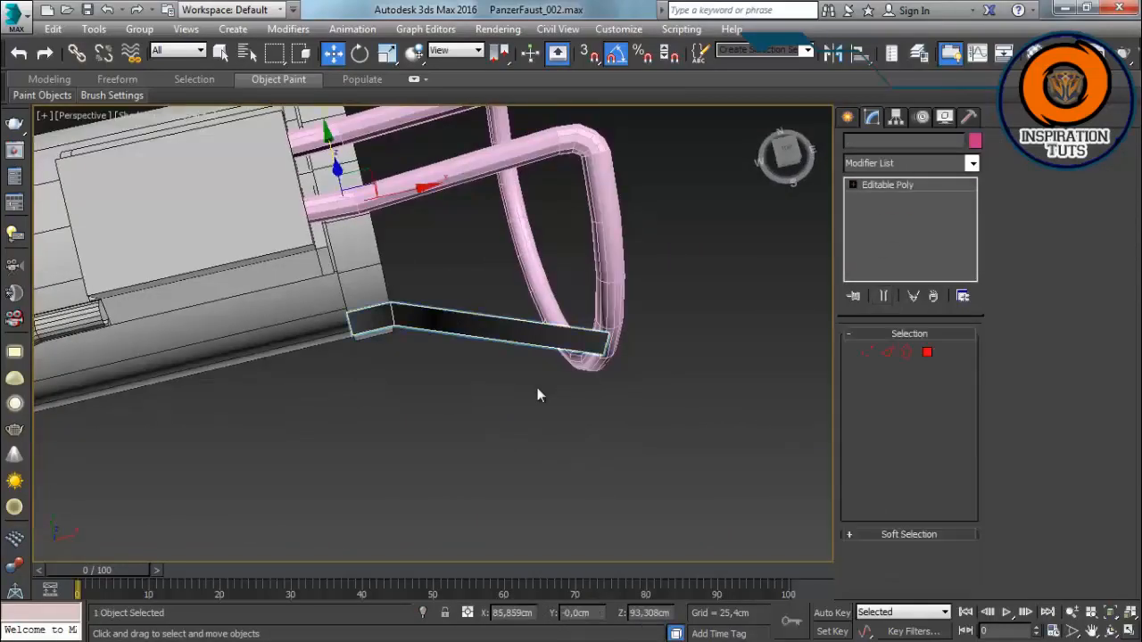
middle_click_drag(537, 387, 360, 302, "alt")
key("e")
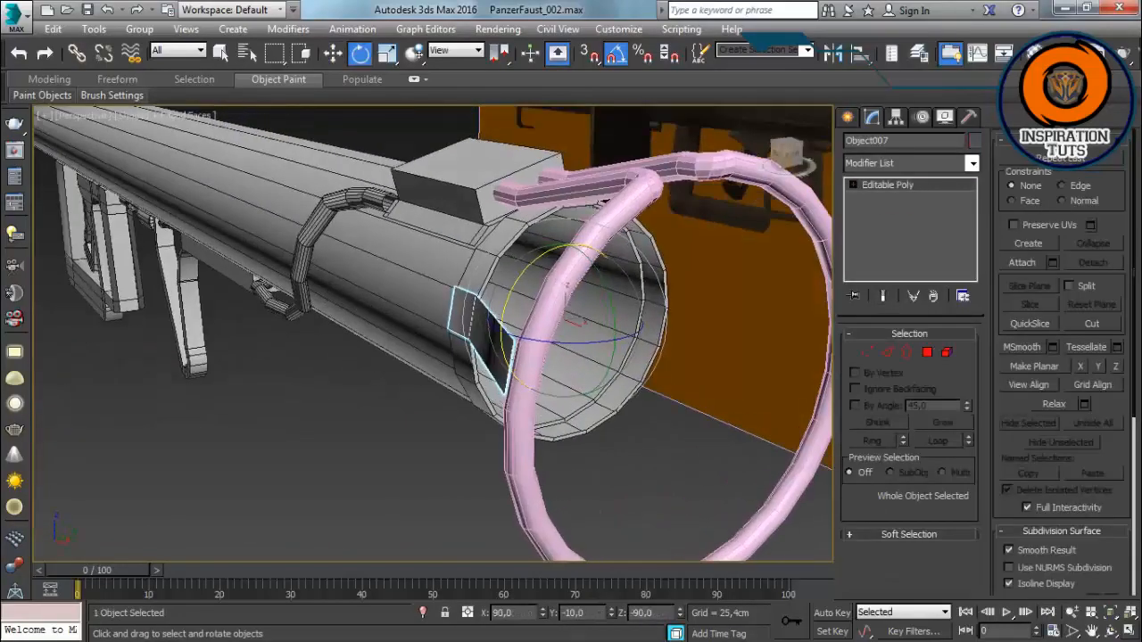
left_click_drag(520, 279, 550, 246, "shift")
left_click(571, 398)
mouse_move(544, 392)
middle_mouse_down("alt")
mouse_move(477, 454)
mouse_move(293, 416)
mouse_move(326, 428)
mouse_move(524, 328)
mouse_move(726, 285)
mouse_move(419, 316)
mouse_move(494, 348)
mouse_move(601, 222)
mouse_move(658, 212)
mouse_move(526, 278)
mouse_move(447, 289)
mouse_move(571, 178)
mouse_move(556, 122)
mouse_move(550, 139)
middle_mouse_up("alt")
left_click_drag(550, 138, 551, 137, "shift")
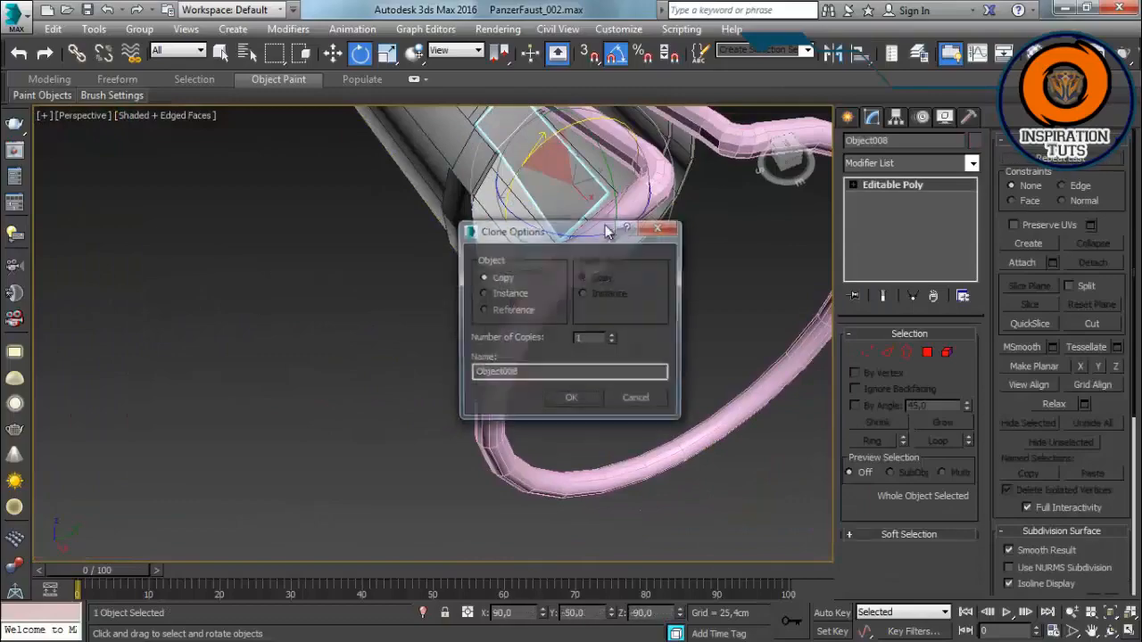
left_click(502, 292)
left_click(555, 404)
Step: Add two more instanced flat bars between the muzzle rim and guard ring by rotating copies around the tube's axis
mouse_move(437, 205)
middle_mouse_down("alt")
mouse_move(425, 281)
mouse_move(455, 307)
middle_mouse_up("alt")
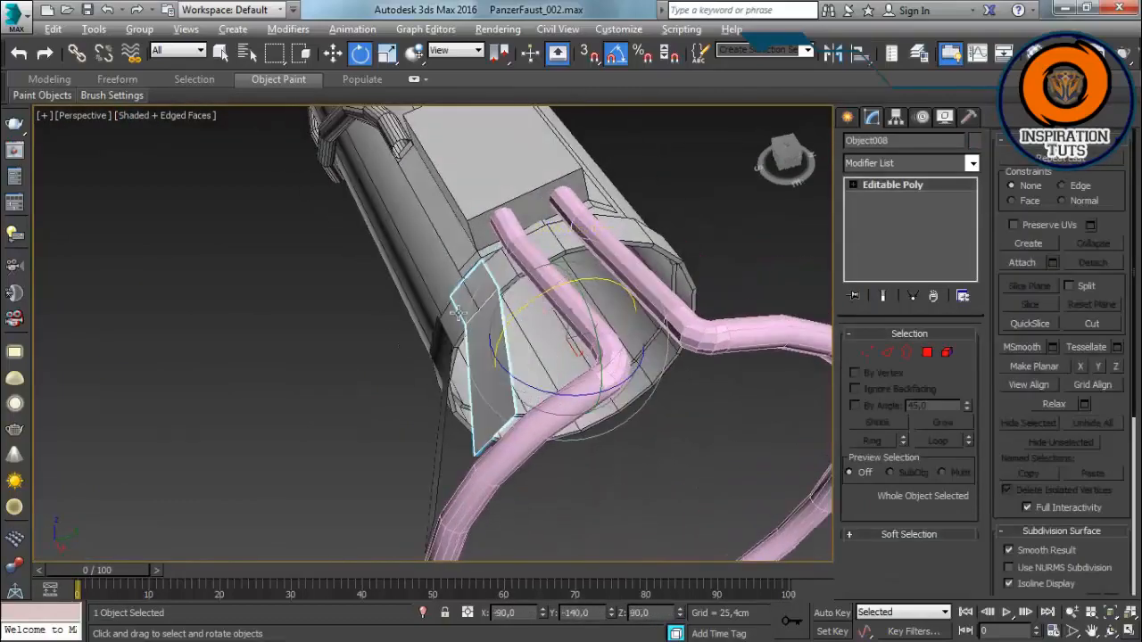
mouse_move(537, 294)
middle_mouse_down("alt")
mouse_move(510, 323)
mouse_move(488, 416)
mouse_move(494, 355)
middle_mouse_up("alt")
left_click(488, 417)
left_click_drag(495, 355, 553, 396, "shift")
left_click(571, 399)
mouse_move(571, 399)
middle_mouse_down("alt")
mouse_move(485, 375)
mouse_move(577, 306)
mouse_move(453, 264)
mouse_move(561, 283)
mouse_move(414, 249)
middle_mouse_up("alt")
mouse_move(414, 250)
left_mouse_down("shift")
mouse_move(392, 267)
mouse_move(419, 327)
left_mouse_up("shift")
left_click(571, 399)
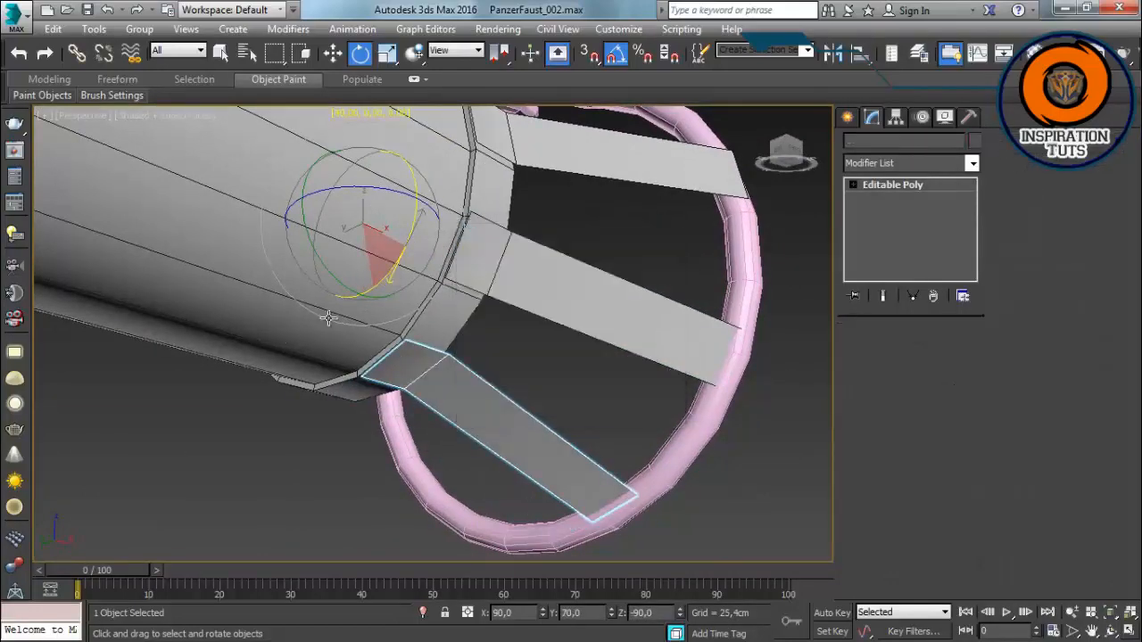
Step: Place two further instanced bars beneath the muzzle by rotating copies freely without angle snapping
middle_click_drag(571, 399, 435, 248, "alt")
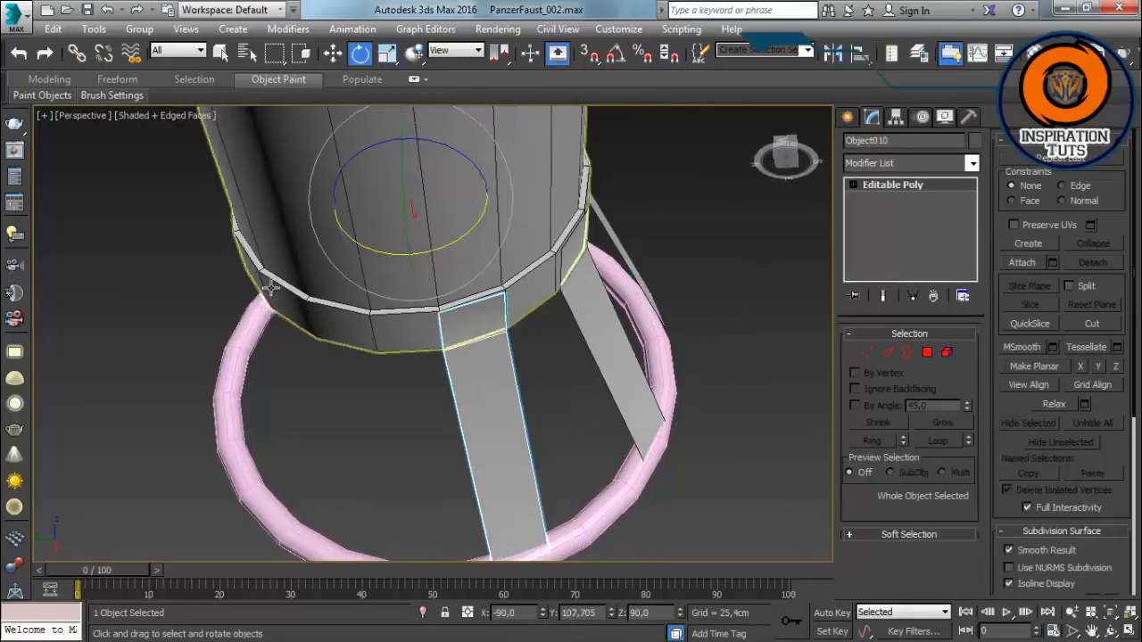
middle_click_drag(271, 288, 412, 247, "alt")
mouse_move(412, 247)
left_mouse_down("shift")
mouse_move(395, 258)
mouse_move(450, 296)
left_mouse_up("shift")
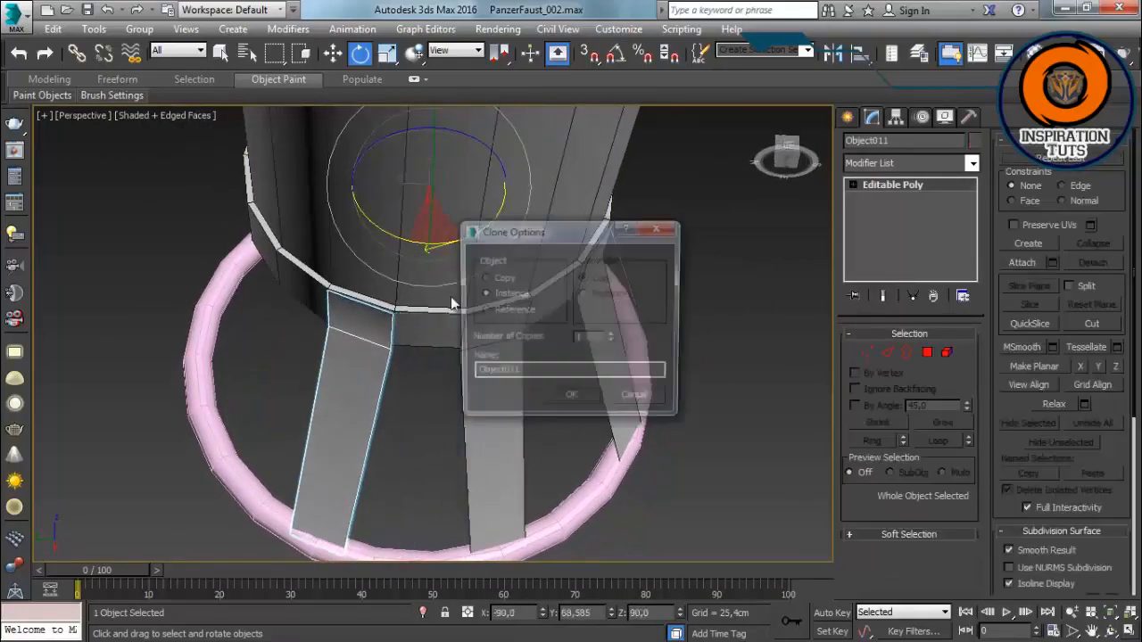
left_click(571, 394)
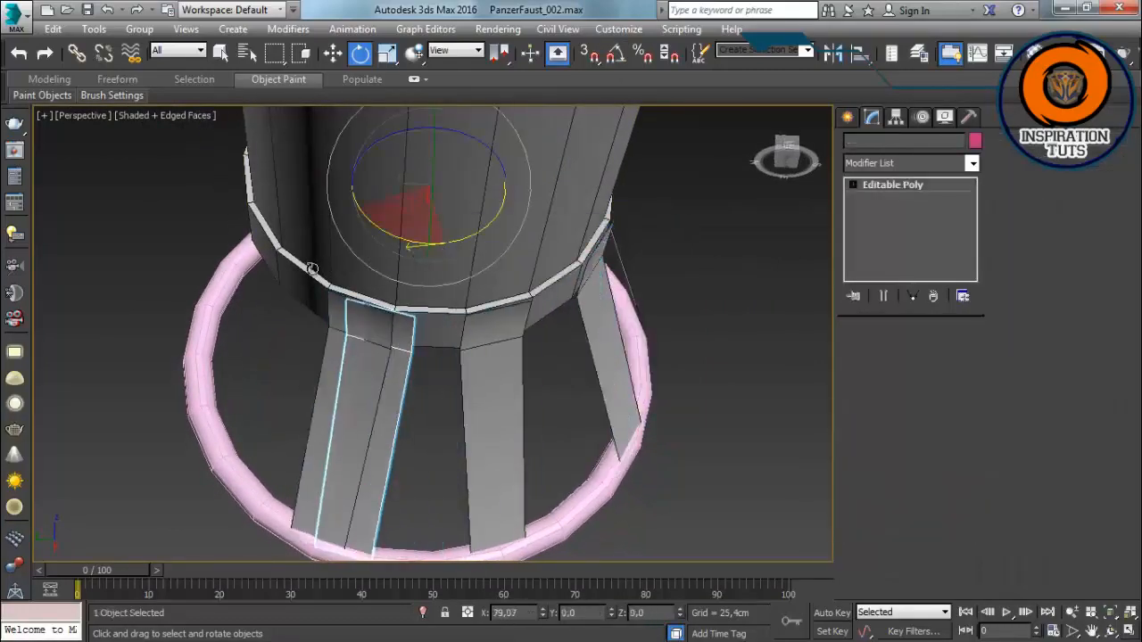
left_click_drag(312, 268, 465, 277, "shift")
left_click(571, 398)
Step: Clone another instanced bar around the muzzle and fine-tune its rotation against the rim by about 2 degrees
mouse_move(360, 319)
middle_mouse_down("alt")
mouse_move(378, 364)
mouse_move(324, 316)
mouse_move(420, 349)
mouse_move(351, 191)
mouse_move(406, 327)
mouse_move(273, 205)
mouse_move(346, 290)
middle_mouse_up("alt")
left_click(421, 349)
left_click_drag(346, 296, 245, 292, "shift")
left_click(571, 399)
scroll(170, 221, "up", 3)
mouse_move(171, 222)
middle_mouse_down("alt")
mouse_move(449, 357)
mouse_move(530, 452)
middle_mouse_up("alt")
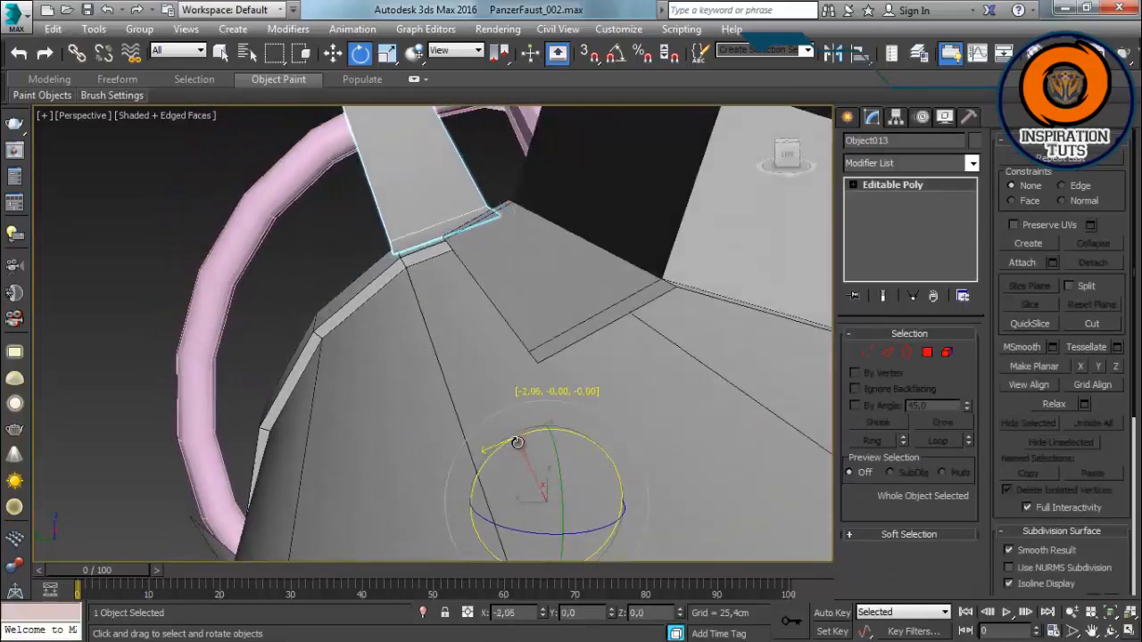
left_click_drag(517, 443, 512, 445)
scroll(464, 410, "down", 4)
middle_click_drag(446, 406, 483, 372, "alt")
scroll(482, 373, "up", 3)
mouse_move(498, 424)
left_mouse_down("shift")
mouse_move(492, 454)
mouse_move(539, 455)
left_mouse_up("shift")
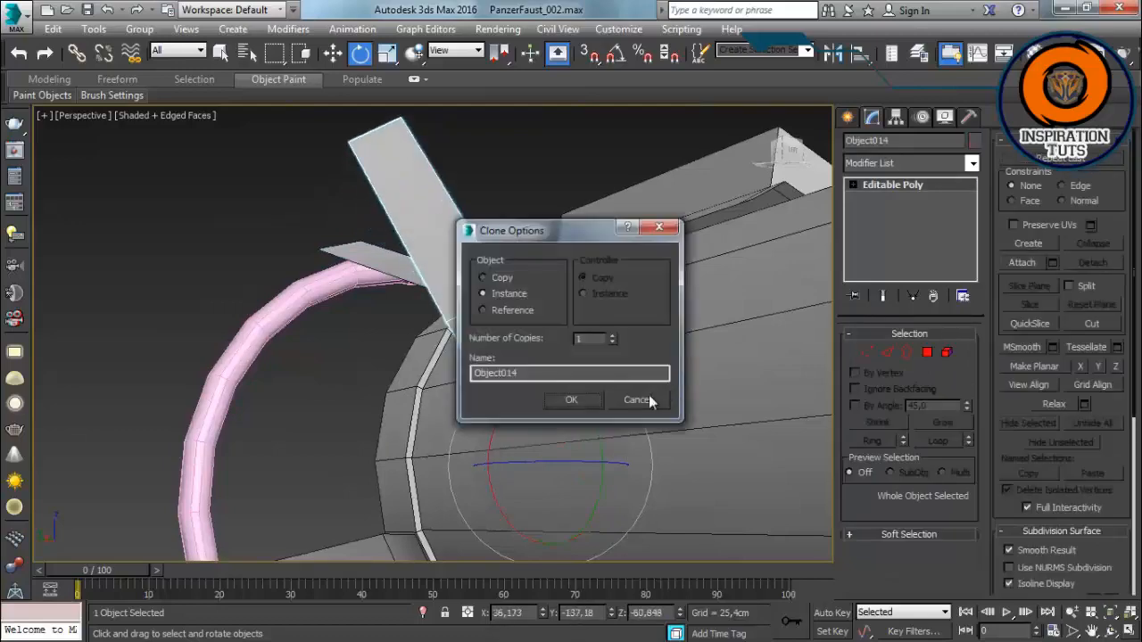
left_click(636, 399)
Step: Rotate one more instanced copy of the flat bar around the muzzle to fill the remaining gap
mouse_move(365, 300)
middle_mouse_down("alt")
mouse_move(393, 333)
mouse_move(518, 408)
middle_mouse_up("alt")
left_click_drag(517, 408, 482, 472, "shift")
left_click(575, 402)
left_click(386, 401)
Step: Select the pair of flat bars beside the guard's arm, adjust their rotation around the muzzle and inspect the bar spacing
mouse_move(387, 400)
middle_mouse_down("alt")
mouse_move(340, 408)
mouse_move(637, 359)
mouse_move(587, 276)
mouse_move(497, 273)
mouse_move(484, 287)
middle_mouse_up("alt")
left_click(487, 207)
left_click(550, 265, "ctrl")
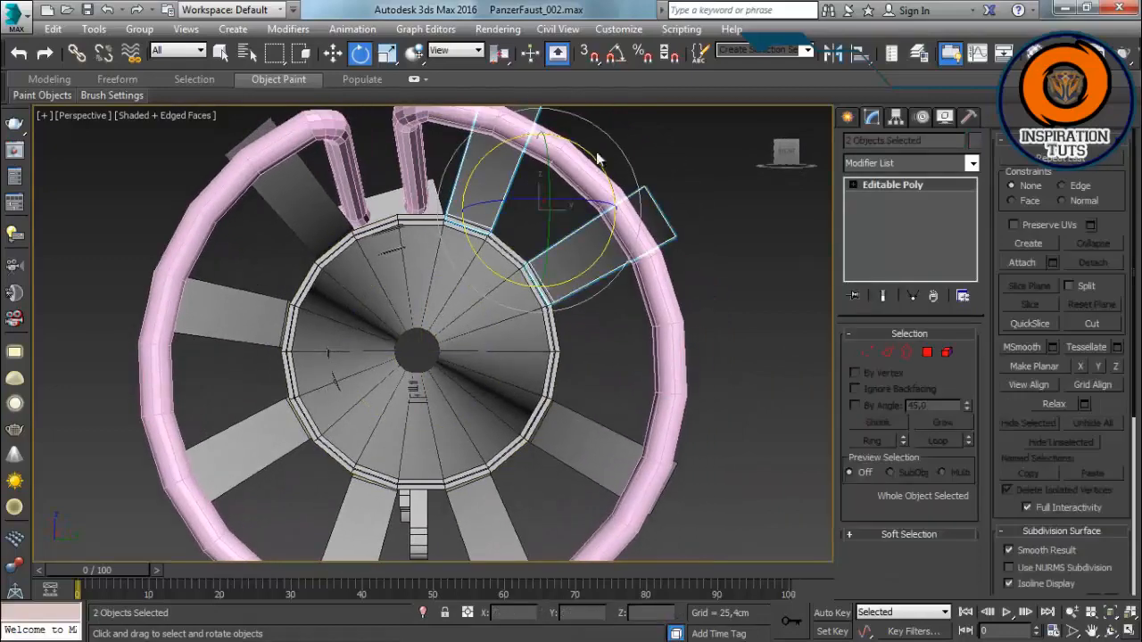
left_click(586, 275)
left_click_drag(474, 298, 502, 326)
left_click(505, 191)
left_click(675, 199)
middle_click_drag(675, 199, 527, 340, "alt")
left_click(526, 467)
middle_click_drag(526, 467, 521, 402, "alt")
middle_click_drag(536, 443, 508, 348, "alt")
Step: Select the finished guard ring and open its material and object colour settings
left_click(437, 111)
middle_click_drag(483, 279, 464, 525, "alt")
key("1")
left_click(450, 110)
key("1")
left_click(692, 414)
left_click(445, 475)
key("m")
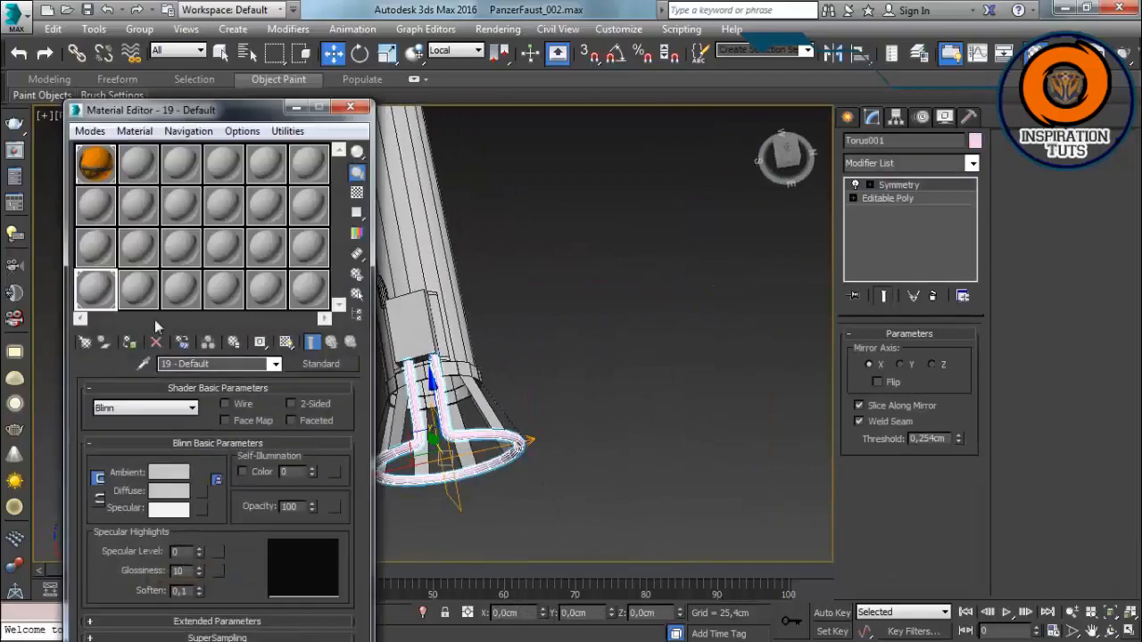
left_click(975, 140)
left_click(657, 420)
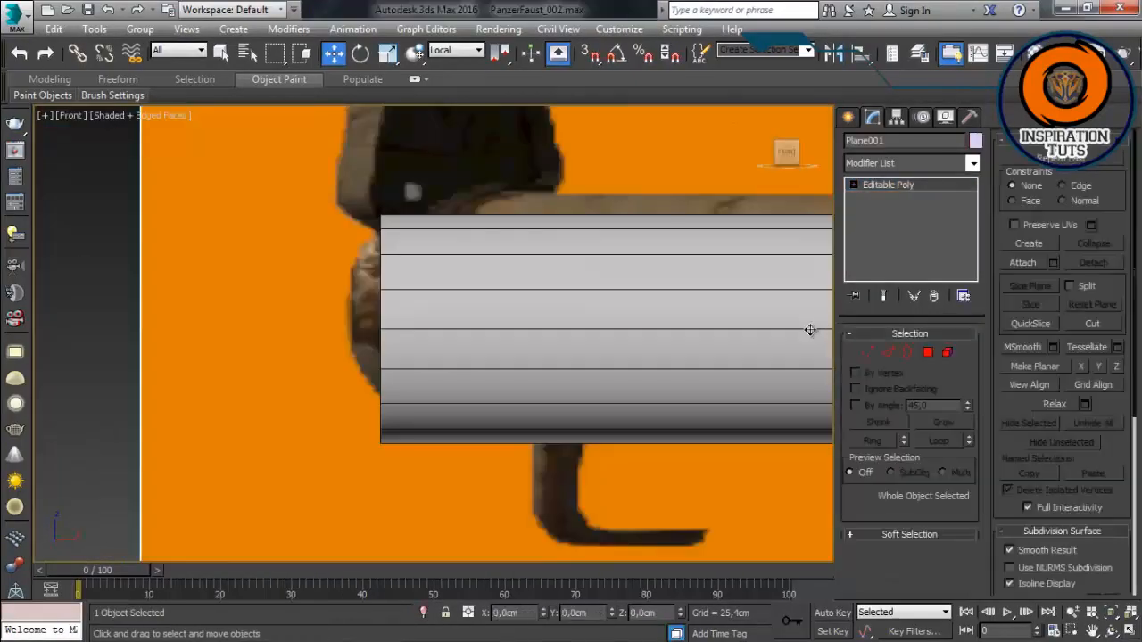
Step: Connect all lengthwise edges of the main tube with one loop and move it close to the tube's rear end
scroll(808, 327, "up", 2)
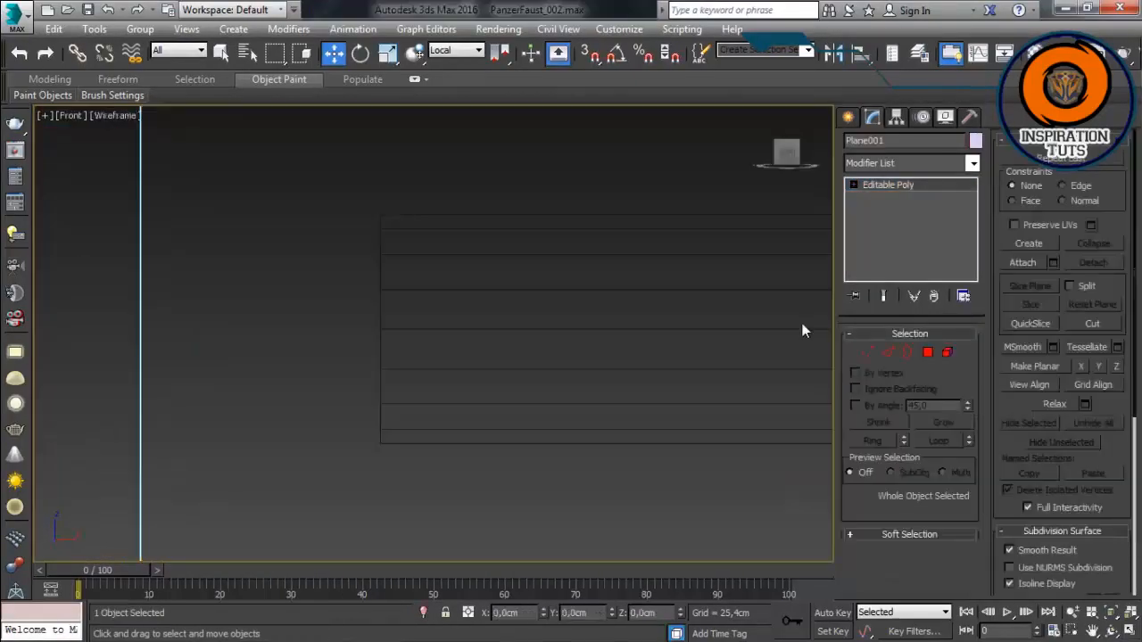
left_click(887, 353)
left_click(491, 404)
key("alt+r")
scroll(535, 394, "down", 8)
middle_click_drag(599, 372, 280, 324)
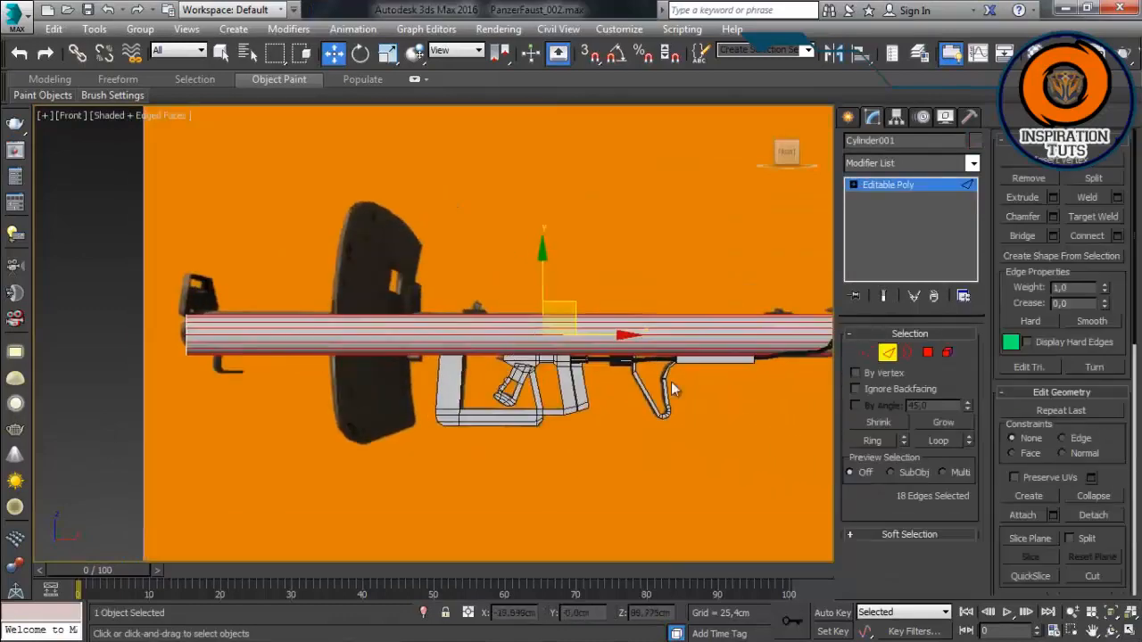
left_click(1117, 236)
left_click(212, 531)
scroll(434, 288, "up", 8)
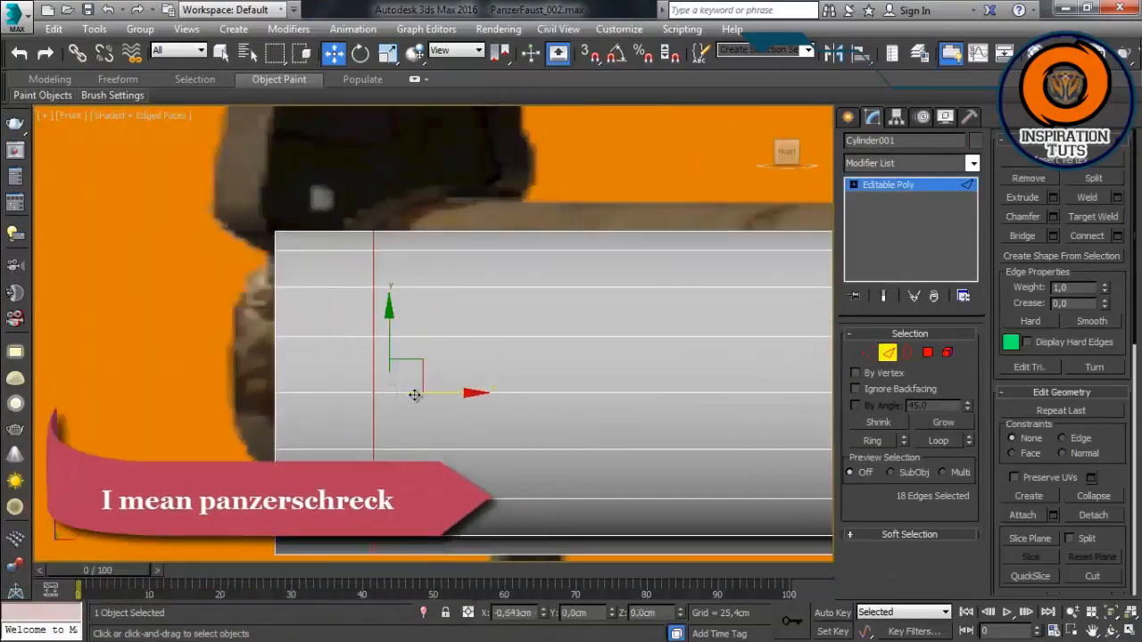
Step: Select the five upper polygons of the narrow band at the tube's rear end and clone them slightly upward
key("4")
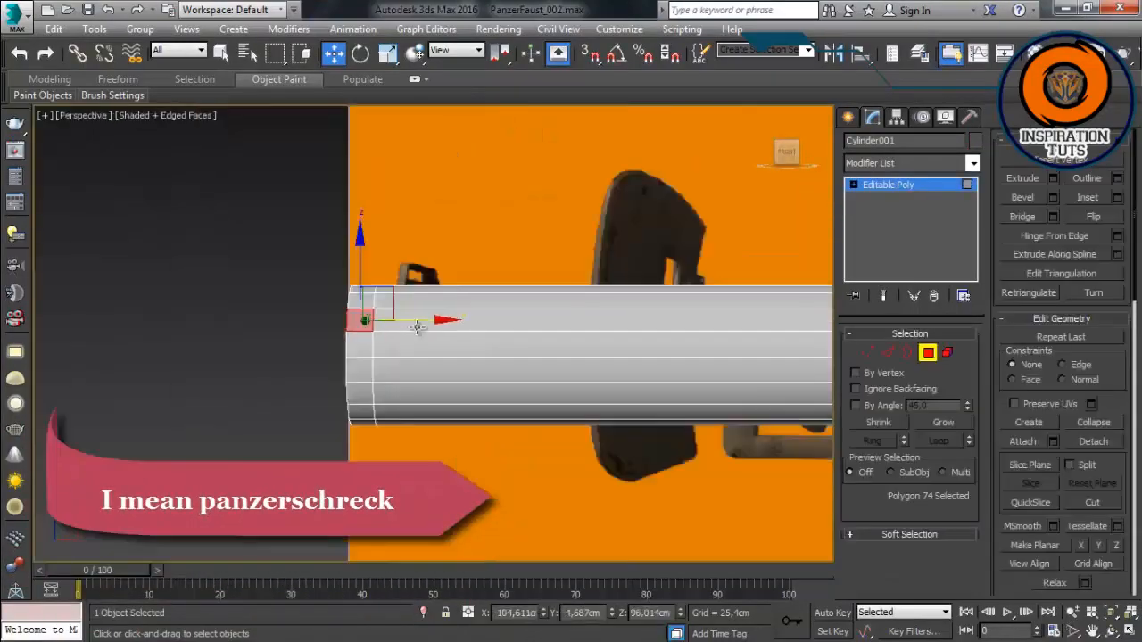
left_click(384, 307, "ctrl")
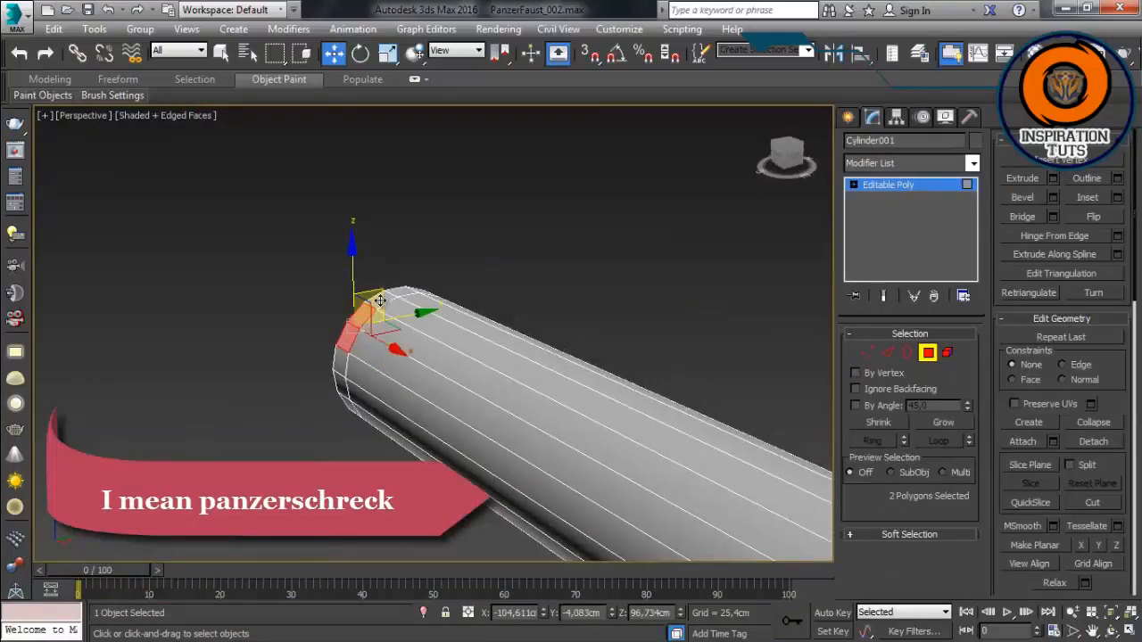
left_click(380, 300, "ctrl")
middle_click_drag(380, 301, 407, 281, "alt")
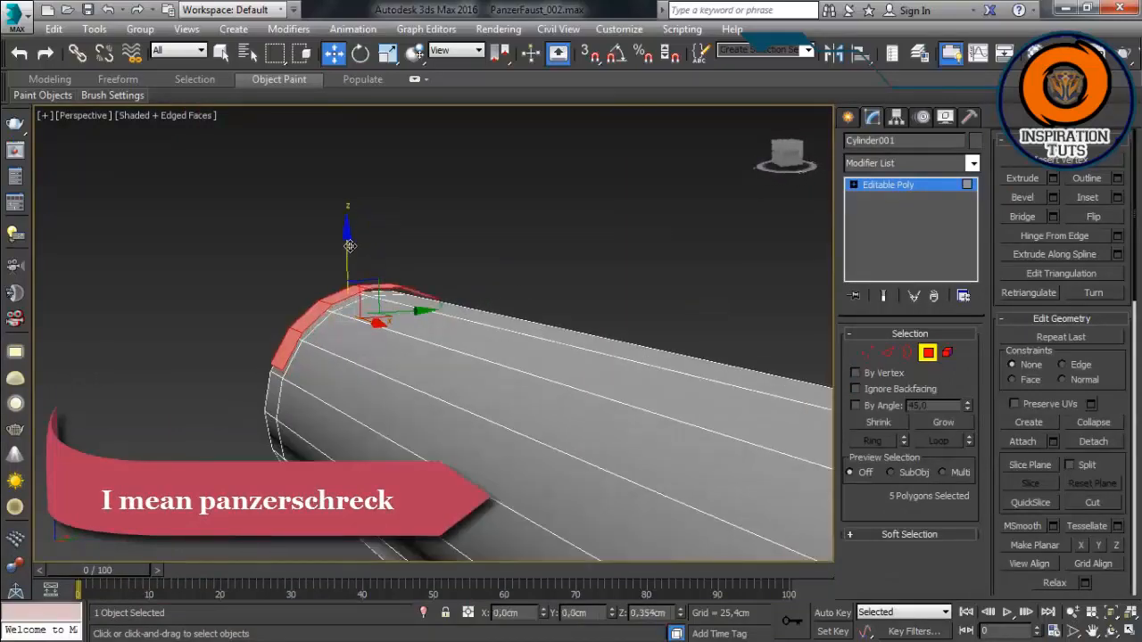
left_click_drag(349, 245, 349, 240, "shift")
left_click(619, 341)
Step: Detach the cloned five-polygon strip from the tube as a separate object
scroll(616, 342, "up", 2)
middle_click_drag(616, 342, 600, 337, "alt")
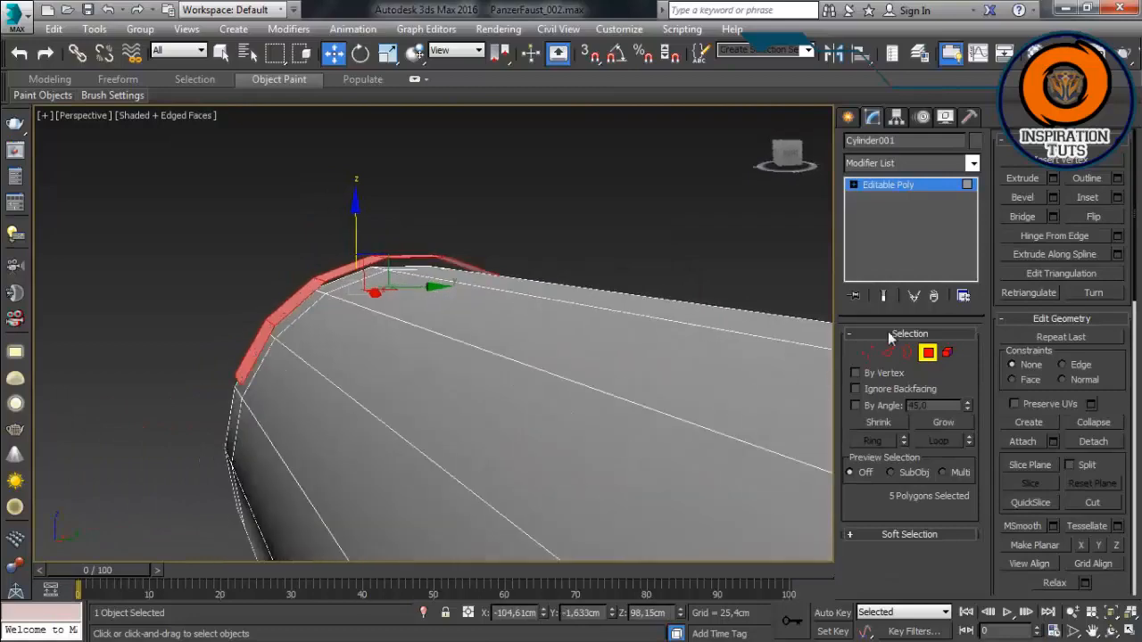
left_click(888, 353)
middle_click_drag(746, 243, 713, 222, "alt")
left_click(941, 354)
left_click(509, 162)
left_click(1090, 262)
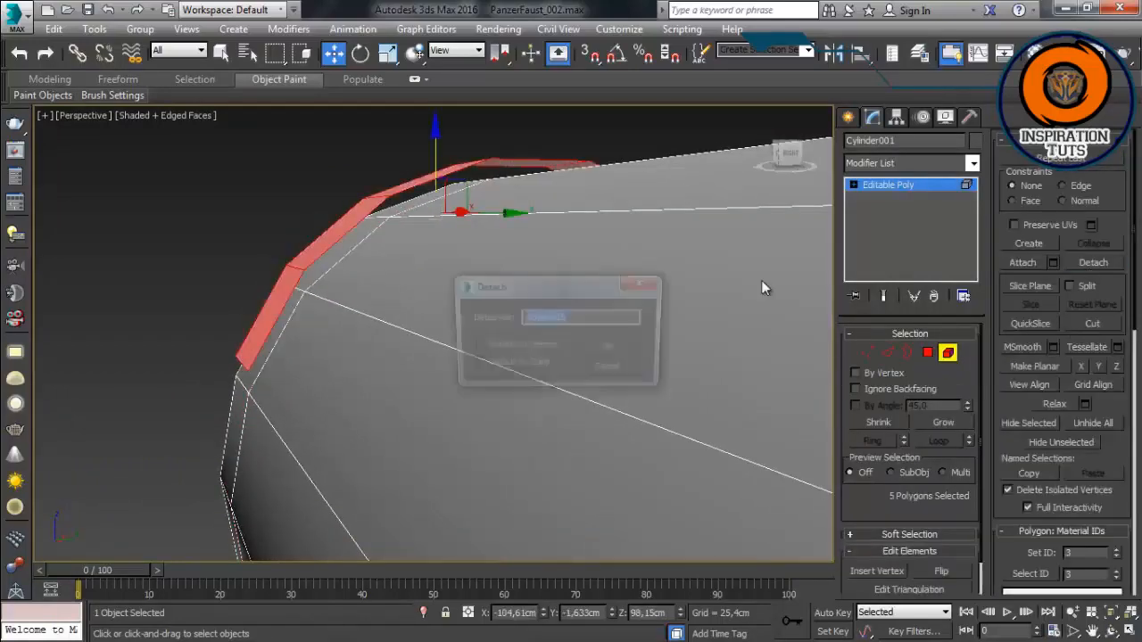
left_click(606, 351)
left_click(942, 357)
Step: Constrain movement to edges and slide the end vertices of the detached strip along it to shorten that end
left_click(512, 158)
key("2")
left_click(246, 365)
middle_click_drag(245, 365, 286, 364, "alt")
left_click(867, 353)
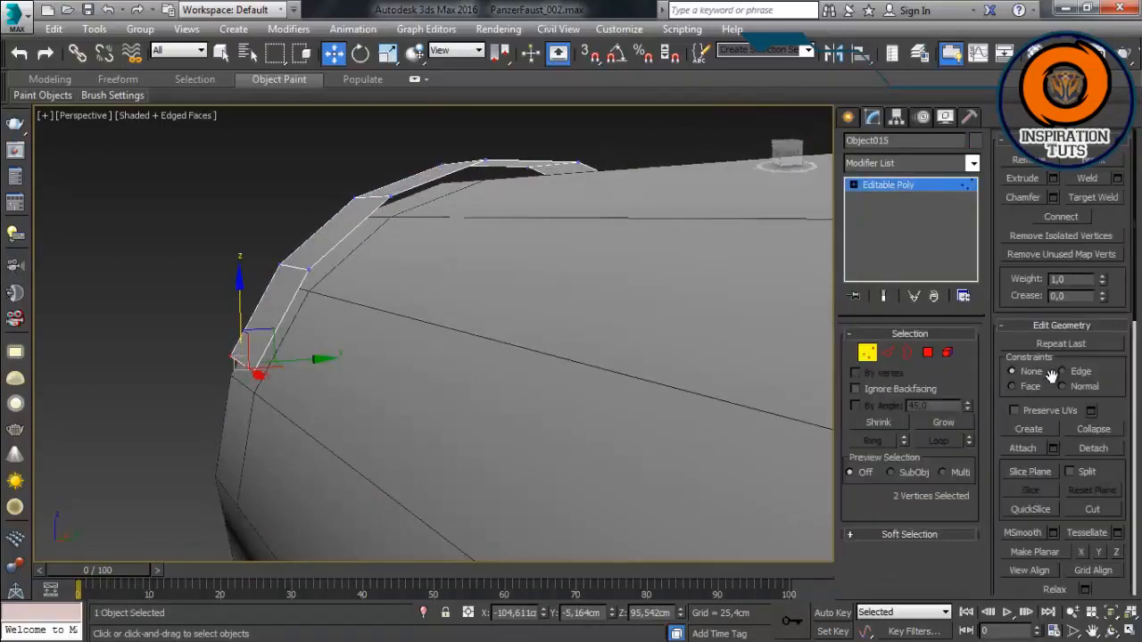
left_click_drag(214, 409, 233, 379)
middle_click_drag(234, 379, 408, 323, "alt")
left_click_drag(241, 294, 244, 250)
middle_click_drag(401, 290, 250, 281, "alt")
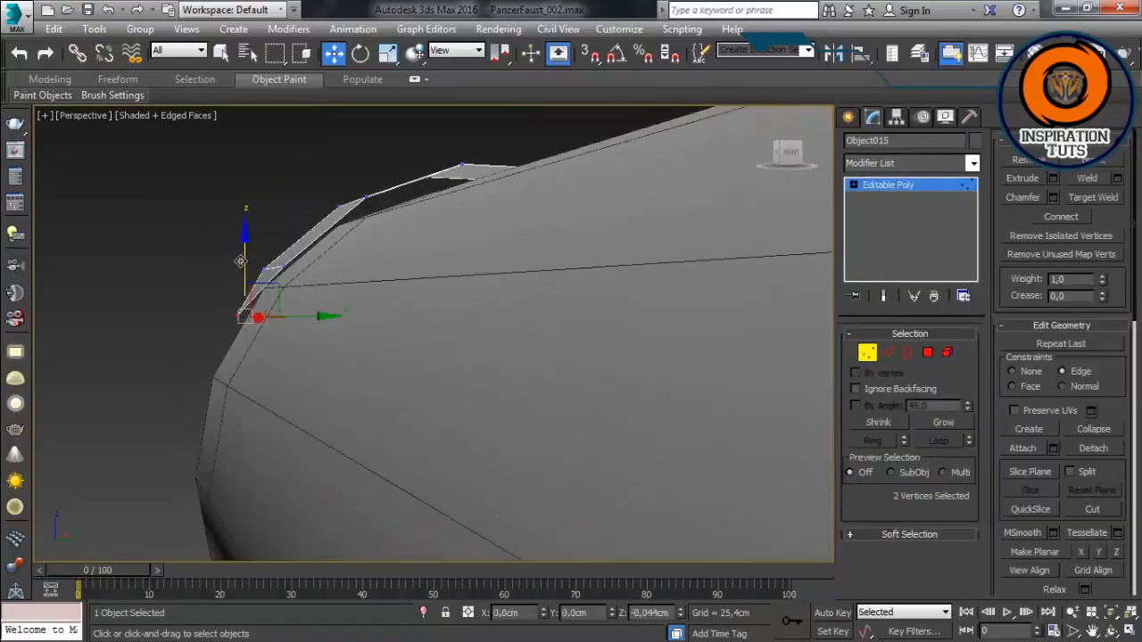
Step: Select the strip's five rear border edges and extrude them upward into a raised wall
left_click(891, 354)
scroll(280, 319, "down", 4)
left_click(280, 319)
middle_click_drag(280, 319, 497, 344, "alt")
left_click(497, 345)
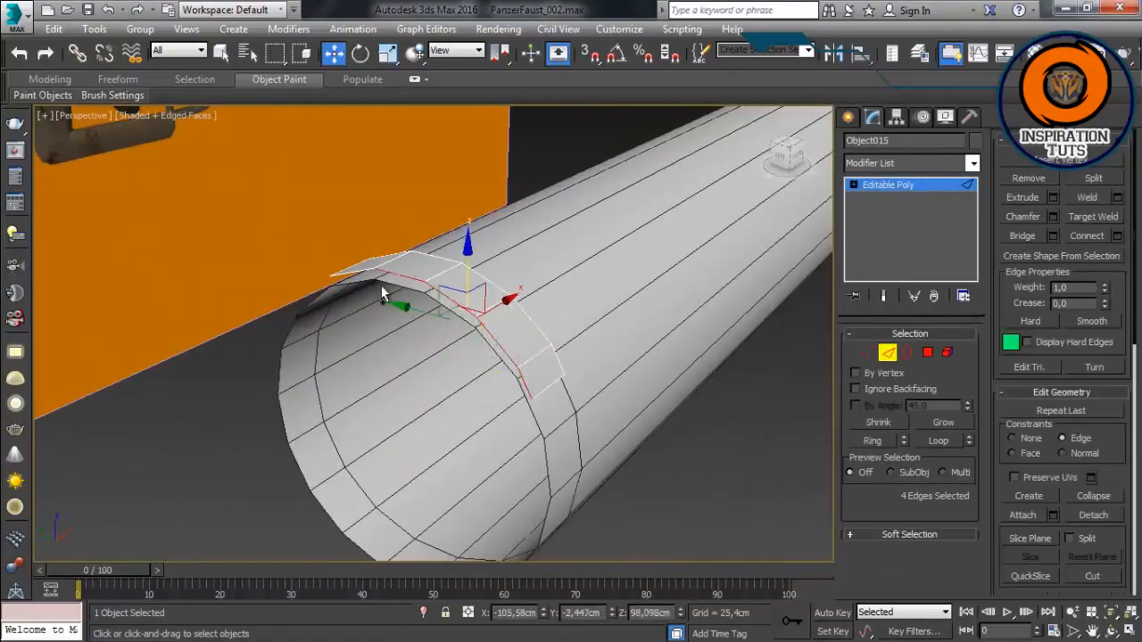
mouse_move(381, 285)
middle_mouse_down("alt")
mouse_move(316, 321)
mouse_move(298, 241)
mouse_move(360, 296)
mouse_move(383, 293)
middle_mouse_up("alt")
left_click(316, 321, "ctrl")
left_click_drag(432, 236, 433, 204)
middle_click_drag(492, 273, 487, 280, "alt")
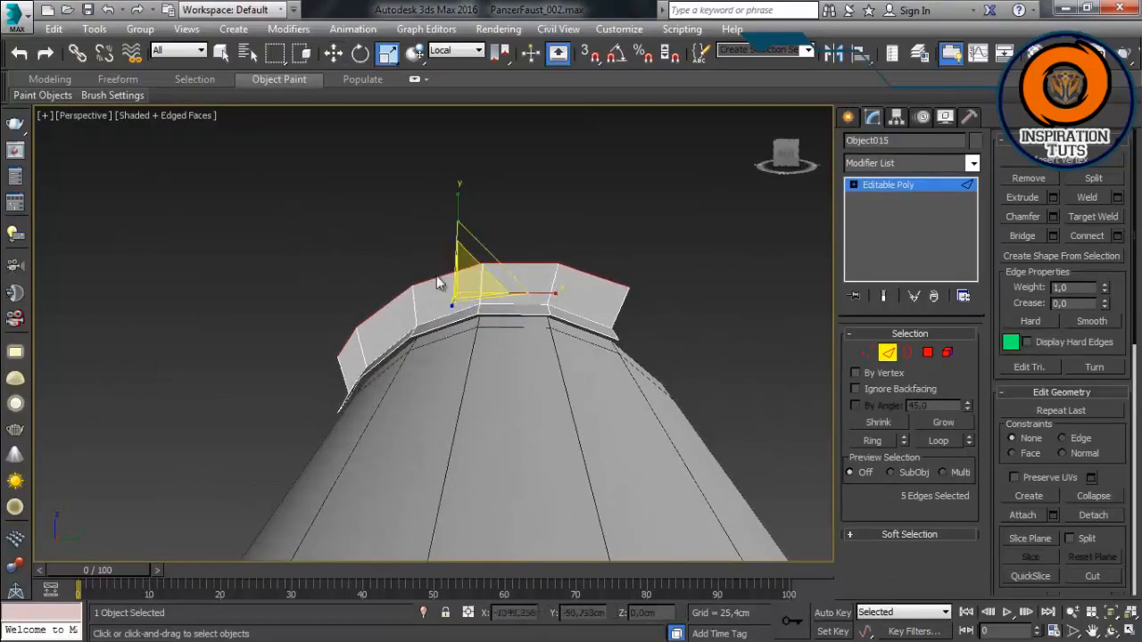
Step: Remove the movement constraint and reposition the wall's upper vertices to even out its curved top
middle_click_drag(379, 268, 365, 278, "alt")
key("1")
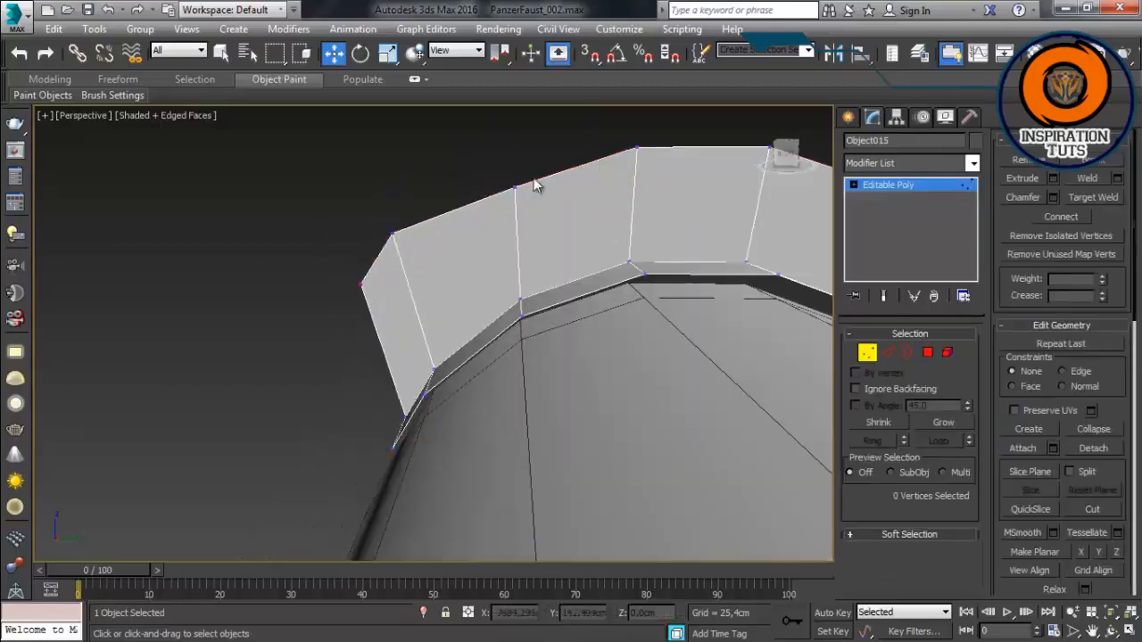
left_click_drag(410, 216, 409, 216)
middle_click_drag(410, 216, 346, 197, "alt")
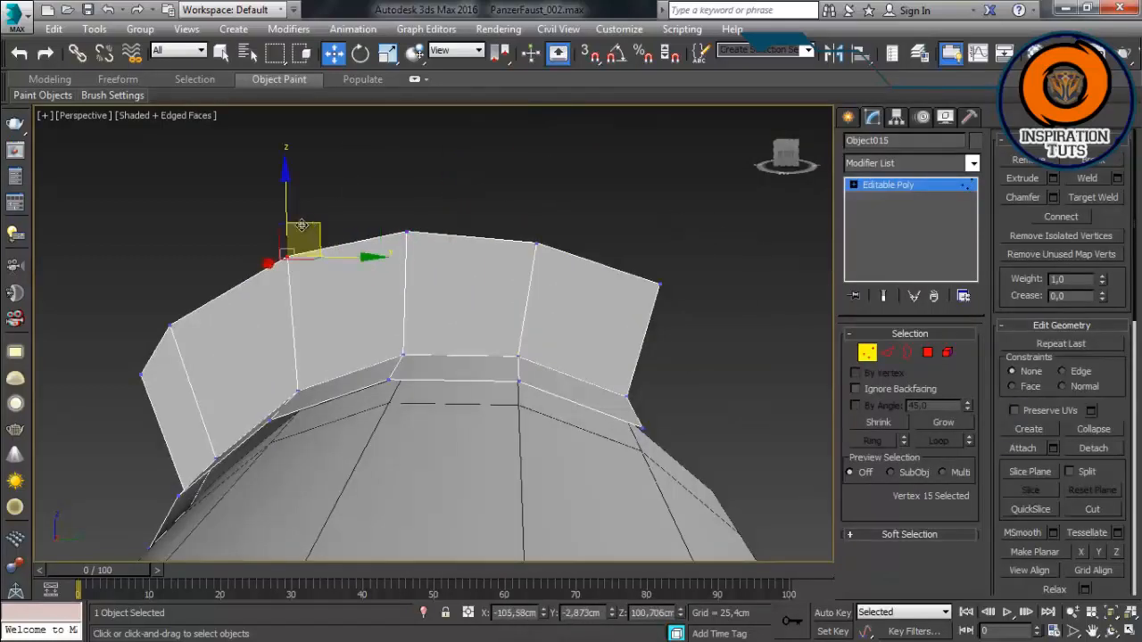
left_click(339, 292)
middle_click_drag(339, 292, 493, 255)
Step: Extrude the wall's five top edges further upward and scale them vertically into a flat, level line
key("2")
double_click(527, 201)
middle_click_drag(579, 273, 561, 359)
left_click_drag(490, 249, 486, 19, "shift")
scroll(568, 343, "down", 4)
key("r")
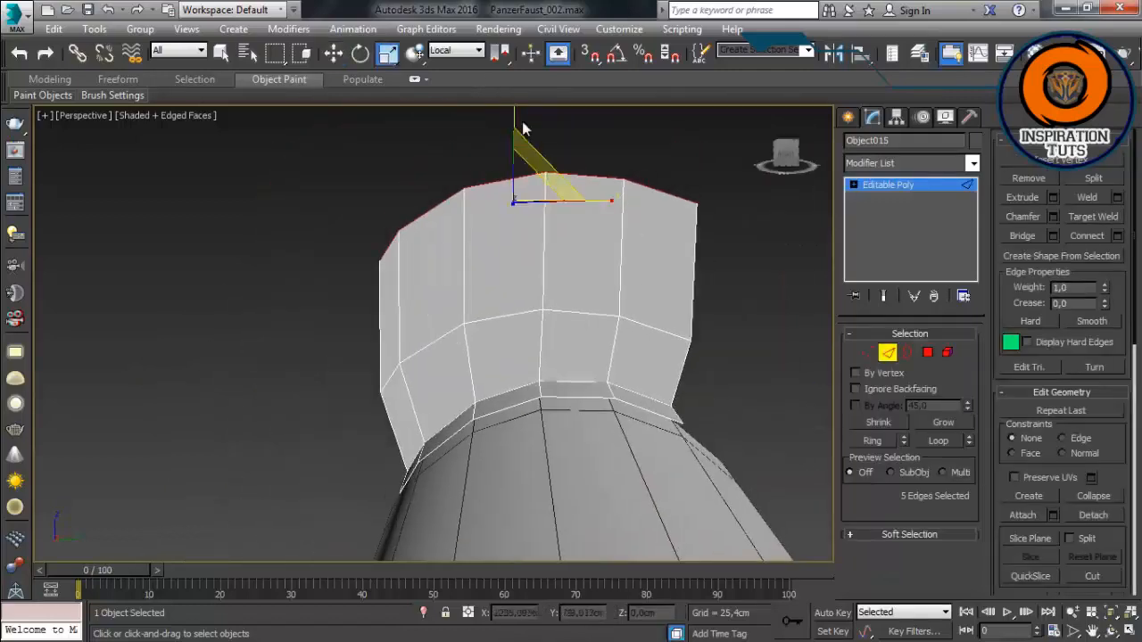
left_click_drag(515, 120, 475, 420)
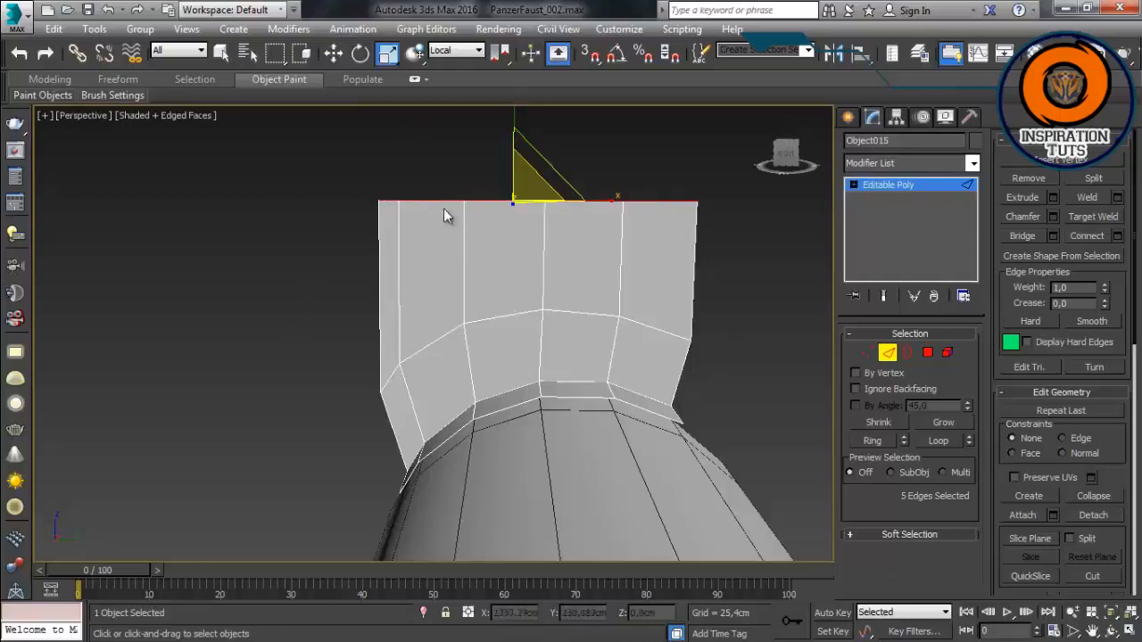
Step: Scale the flattened top edges narrower across the tube so the plate tapers upward
scroll(482, 259, "down", 3)
scroll(526, 285, "up", 3)
key("w")
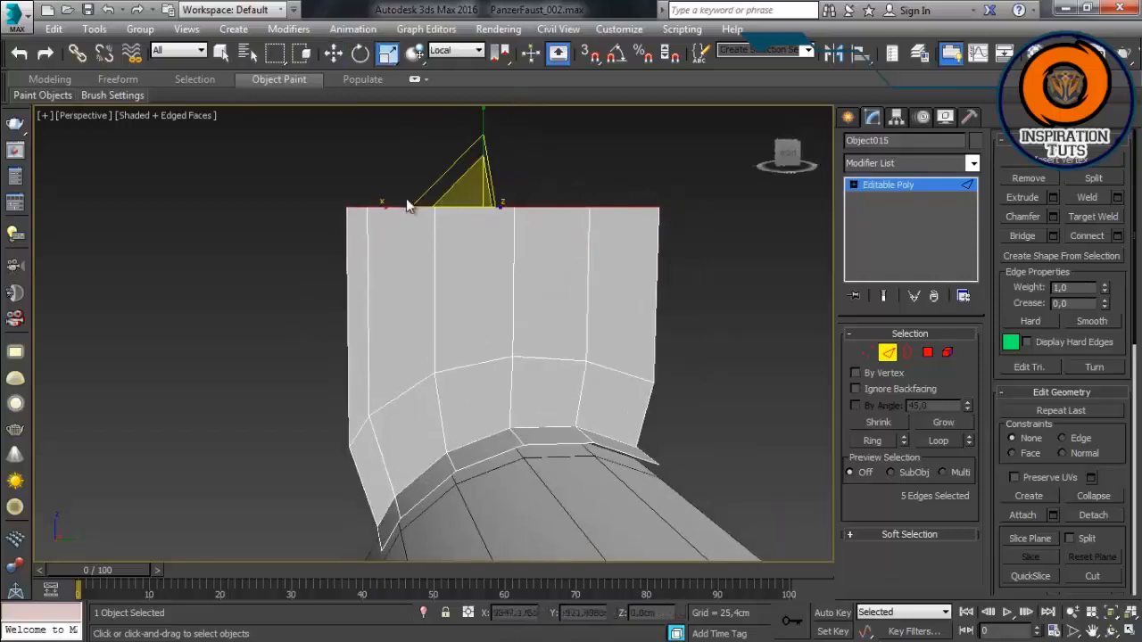
left_click_drag(407, 205, 425, 205)
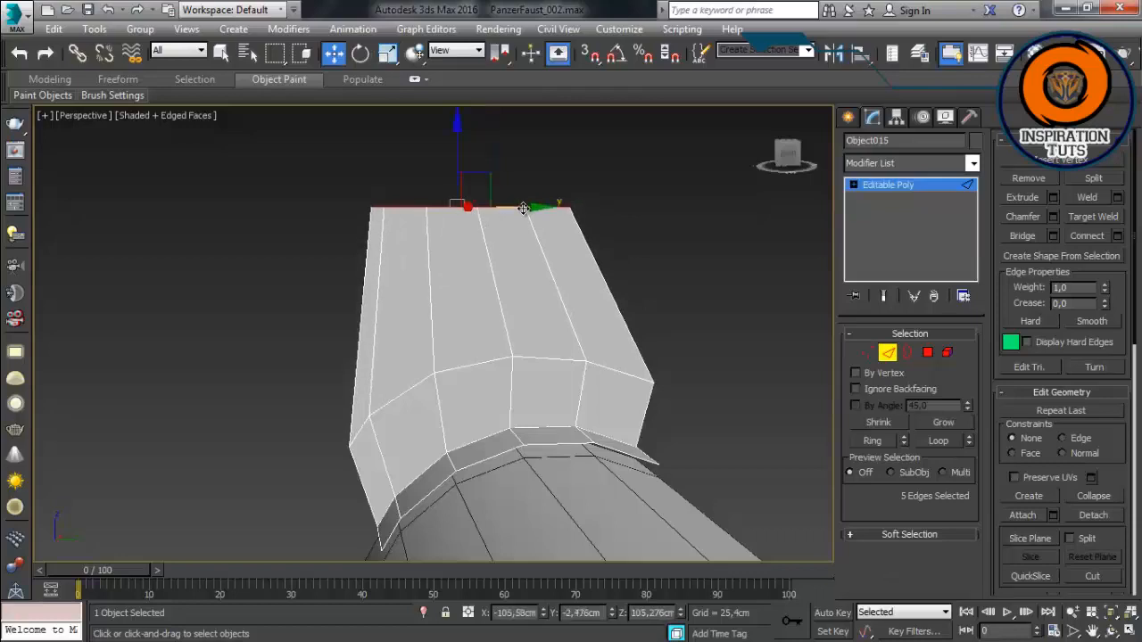
Step: Reposition individual vertices along the plate's curved bend line to even out its arc
scroll(631, 314, "up", 4)
key("1")
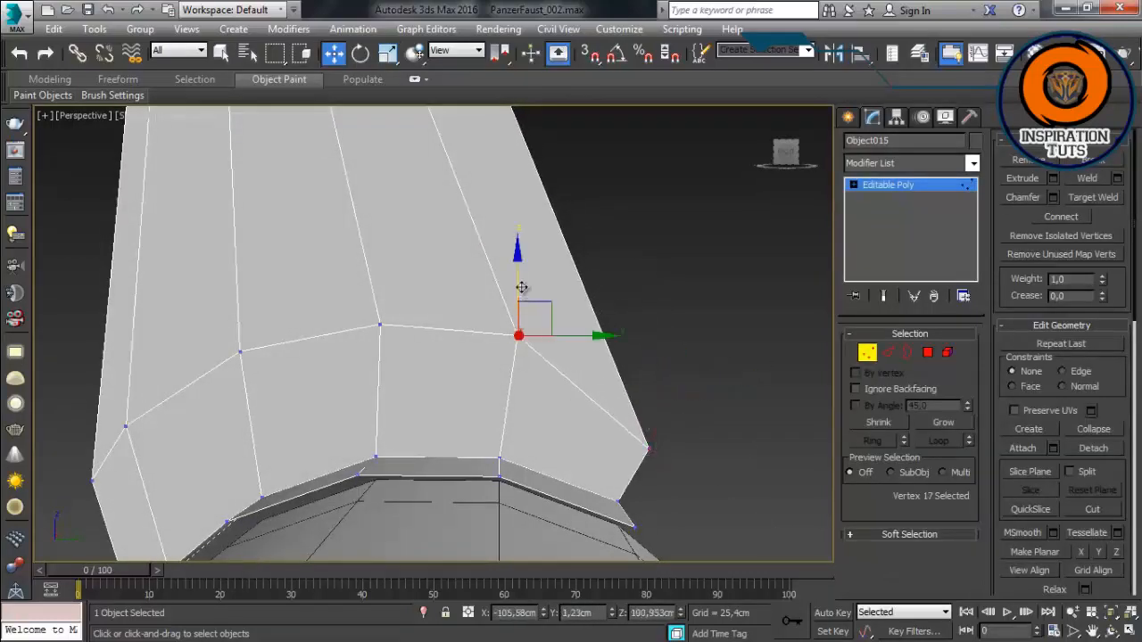
scroll(408, 408, "down", 2)
middle_click_drag(408, 408, 318, 360, "alt")
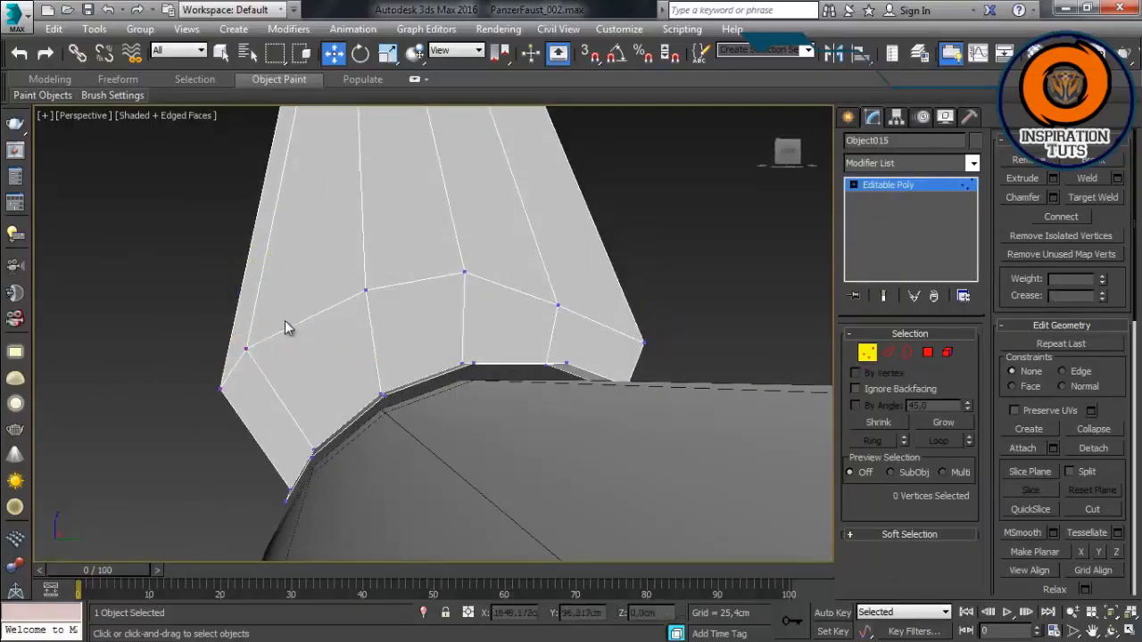
left_click(294, 332)
Step: Connect the upright edges of the plate's tall section with a crosswise edge loop, then level it and slide it up near the top
scroll(504, 357, "down", 10)
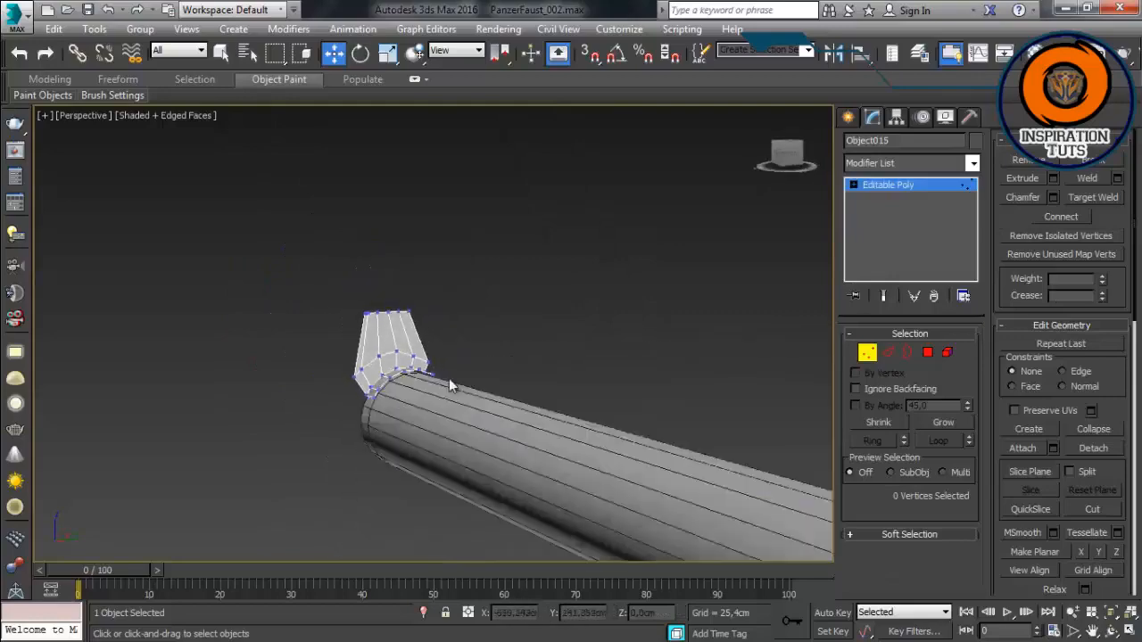
scroll(519, 390, "up", 10)
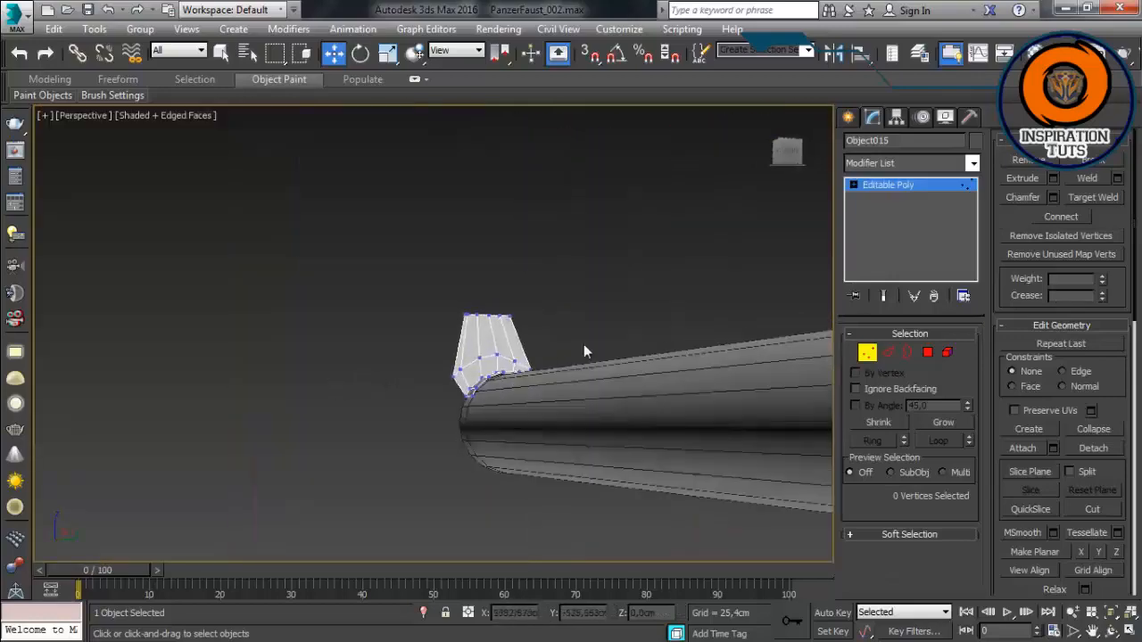
middle_click_drag(616, 319, 541, 276, "alt")
scroll(571, 310, "down", 6)
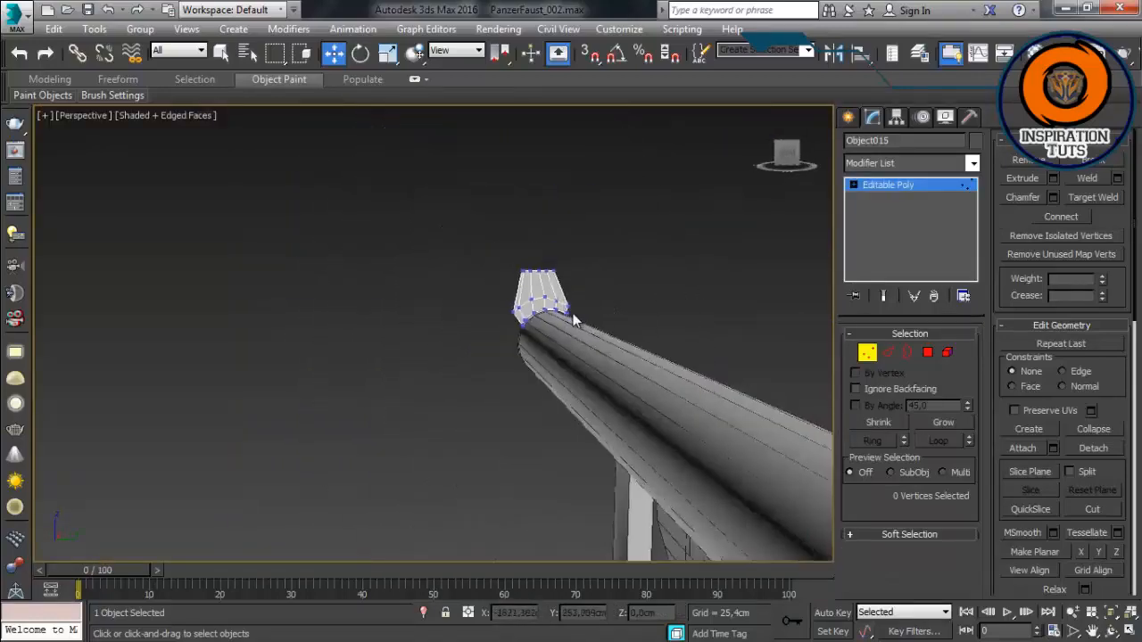
scroll(573, 313, "up", 4)
middle_click_drag(575, 316, 688, 372, "alt")
scroll(688, 372, "up", 2)
left_click(888, 353)
left_click(398, 269)
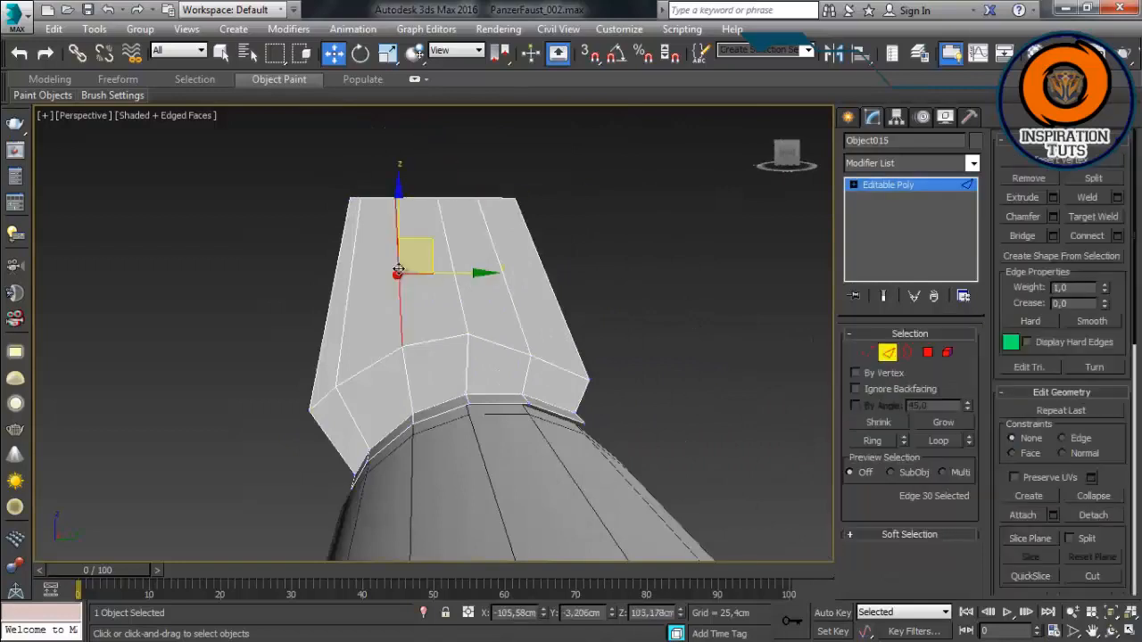
left_click(1118, 237)
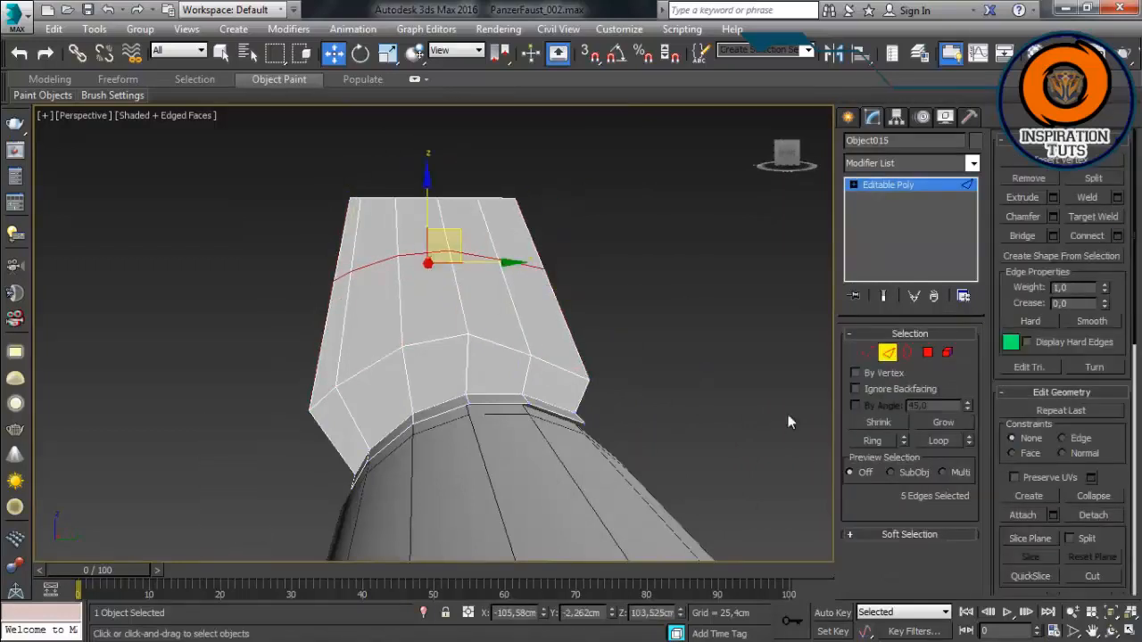
key("1")
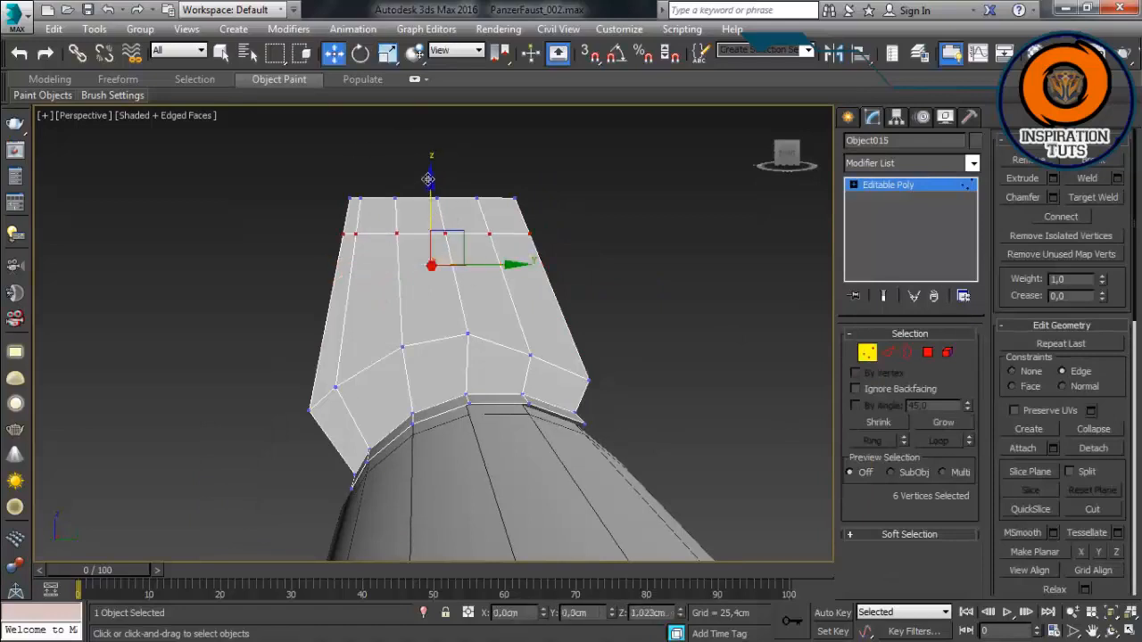
Step: Add a second crosswise loop below the first with 1 segment and slide 23, then align the vertex columns to frame a rectangular opening
key("2")
left_click_drag(588, 257, 145, 274)
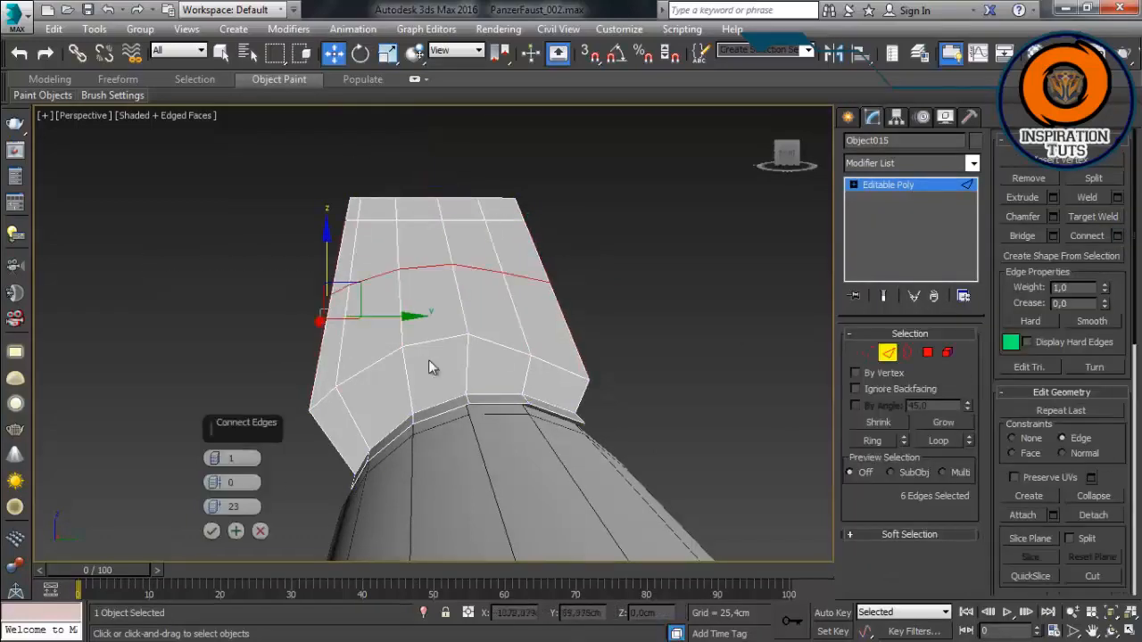
key("1")
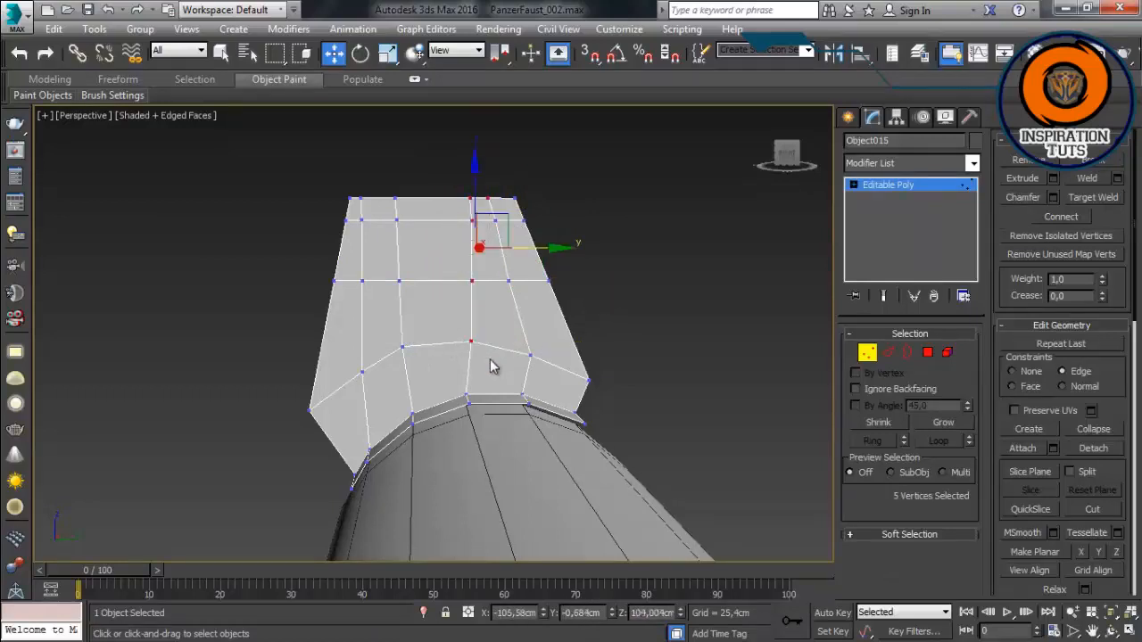
key("r")
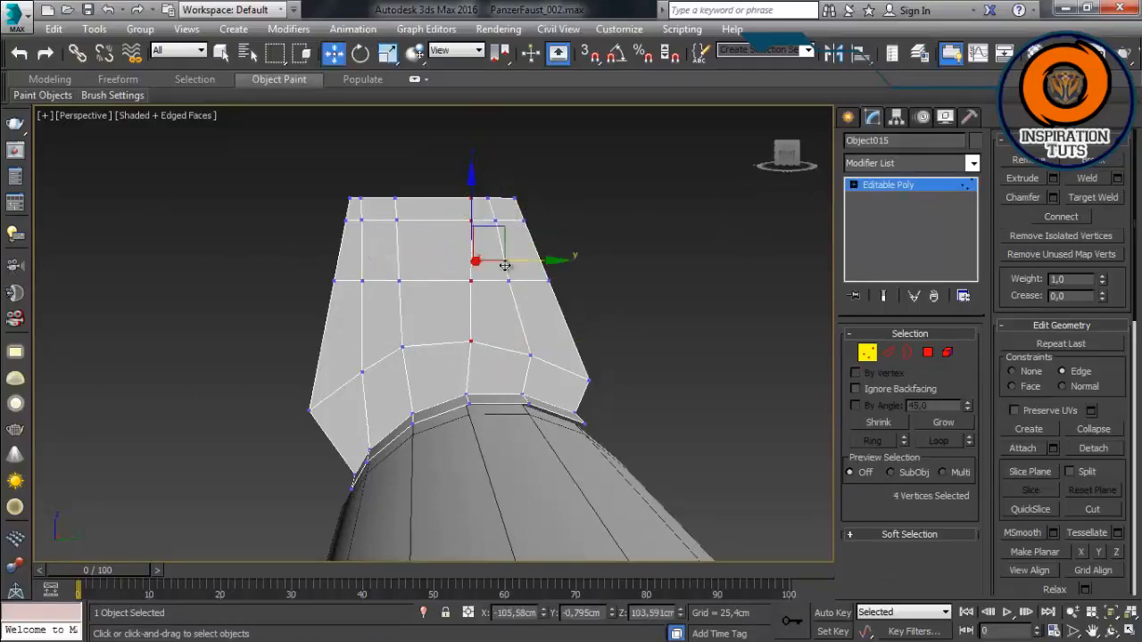
Step: Delete the two polygons between the crosswise loops to open a rectangular window in the plate
left_click(928, 353)
left_click(433, 247)
key("Delete")
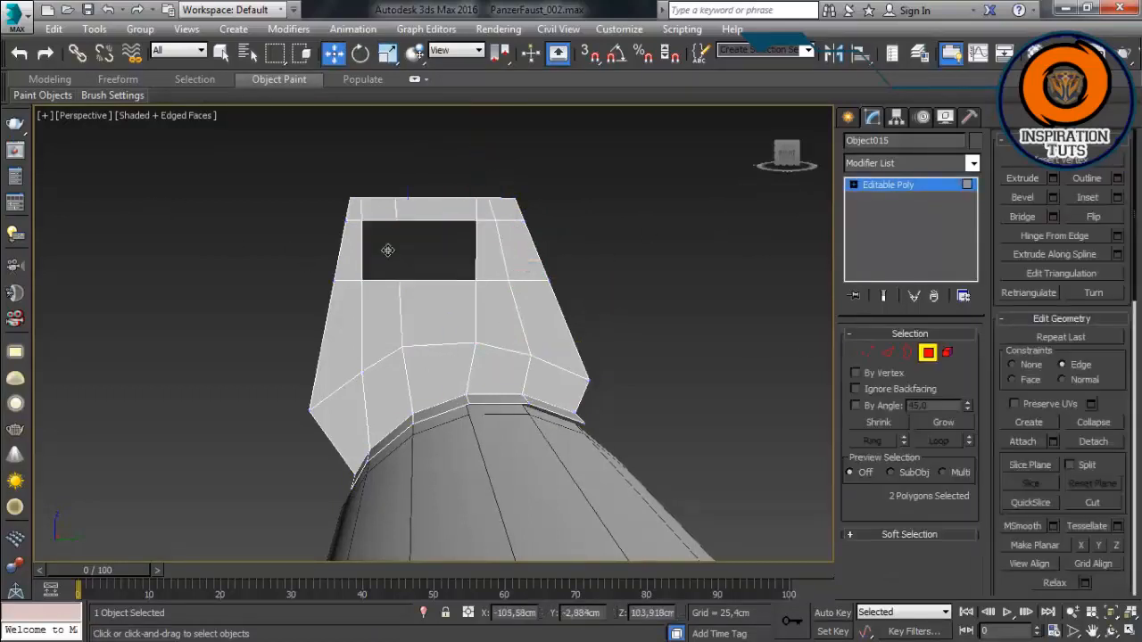
Step: Select the ring of short edges in the plate's lower curved band and connect them with a loop along its middle
middle_click_drag(441, 326, 442, 319)
scroll(450, 307, "up", 3)
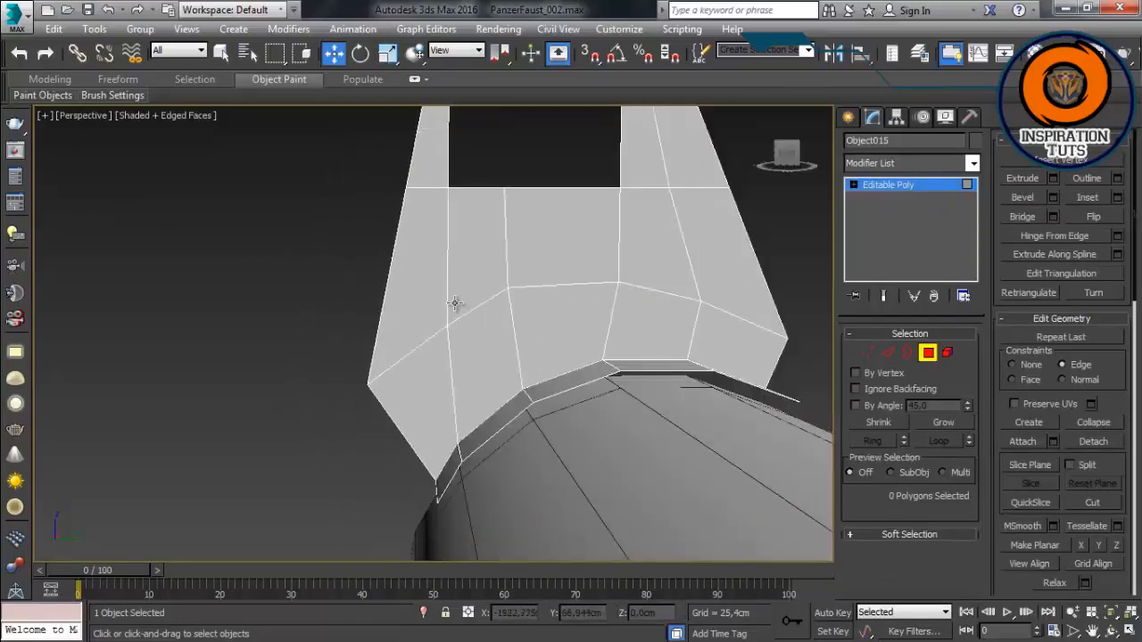
left_click(889, 349)
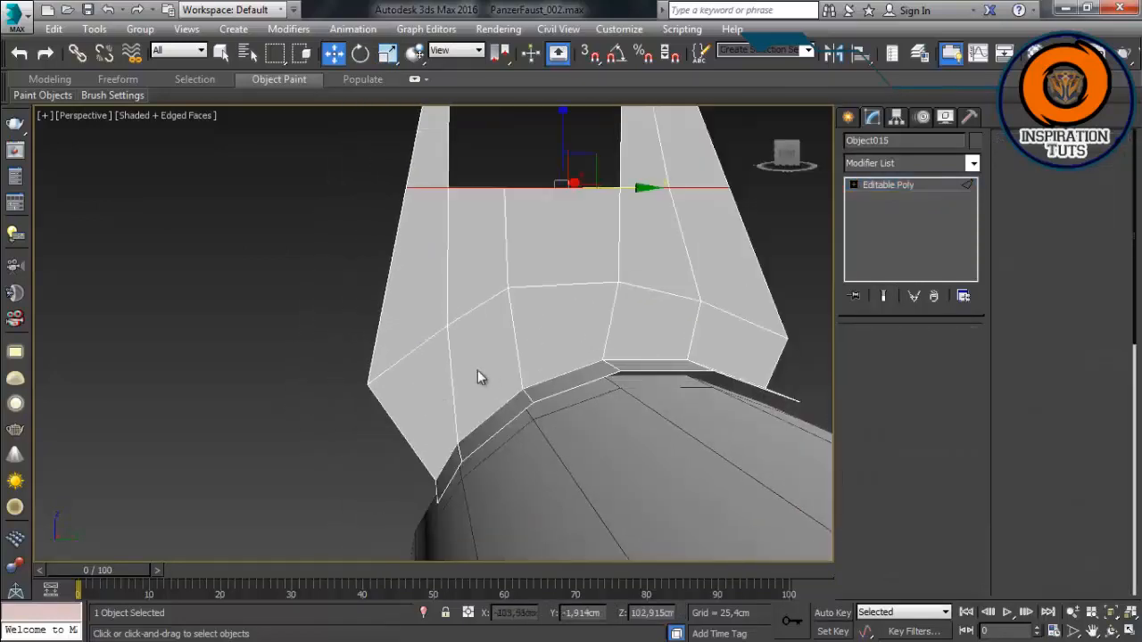
left_click(454, 373)
left_click(874, 441)
left_click(1120, 238)
right_click(211, 507)
left_click(212, 531)
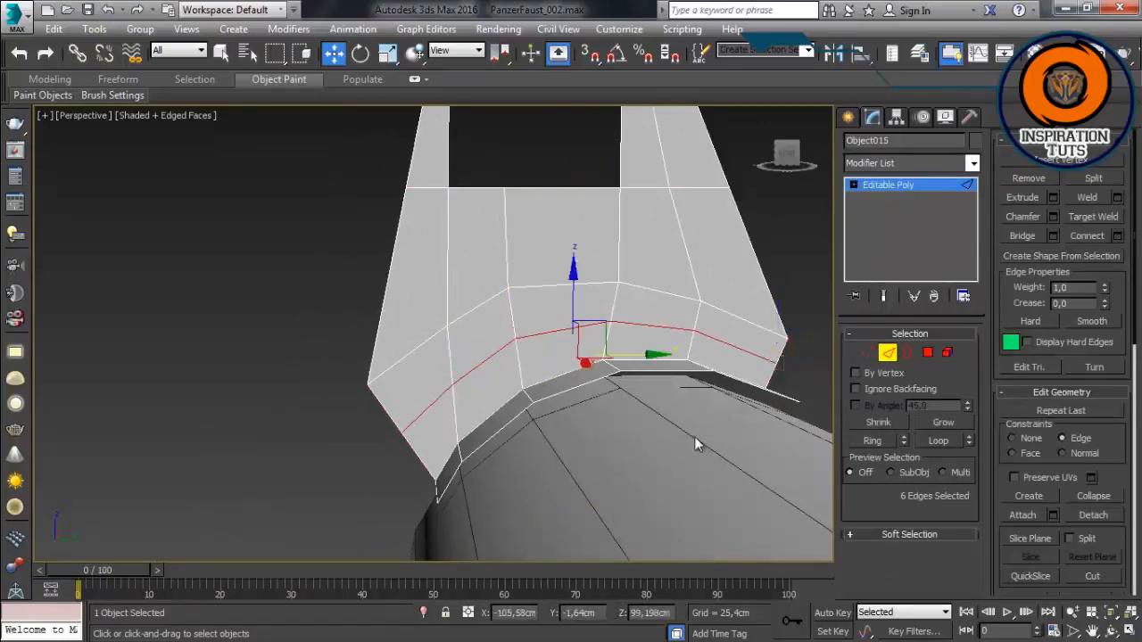
Step: Select the four polygons at the outer end of the plate's lower curved band
left_click(928, 353)
left_click(487, 342)
left_click(421, 375, "ctrl")
left_click(431, 433, "ctrl")
left_click(479, 403, "ctrl")
scroll(530, 396, "up", 2)
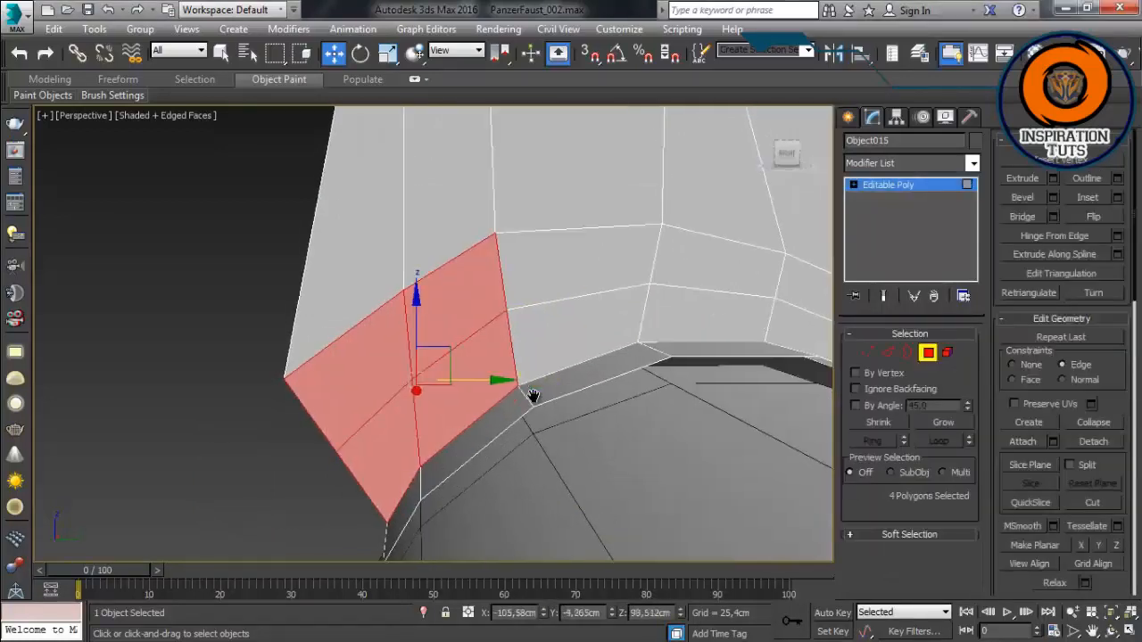
left_click(1117, 197)
right_click(216, 482)
left_click_drag(217, 483, 217, 464)
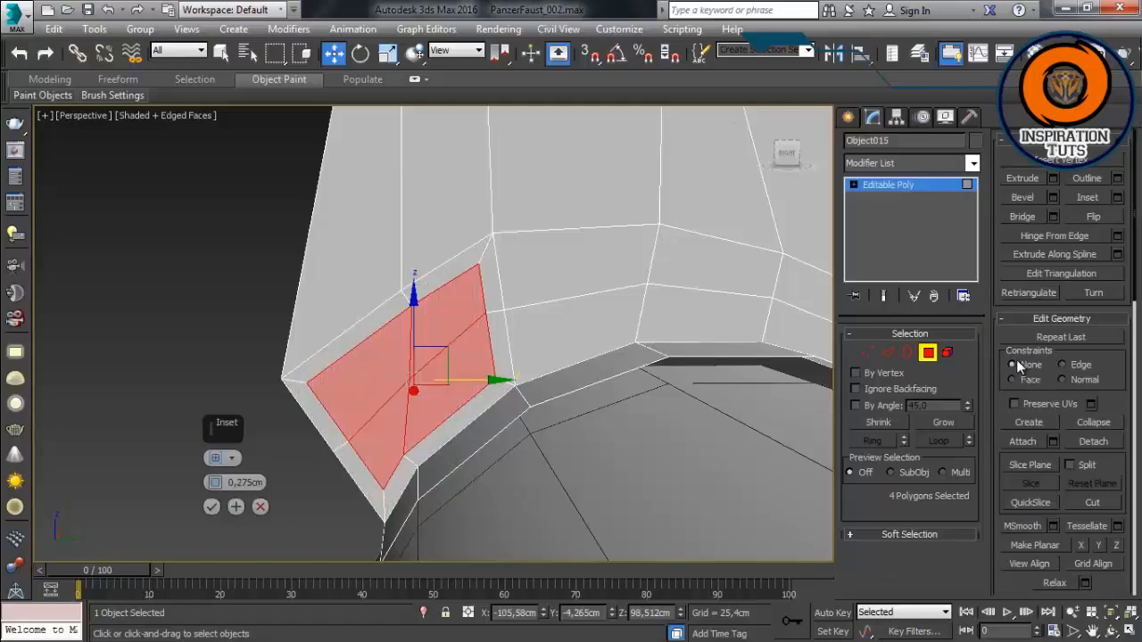
left_click(1061, 364)
key("Escape")
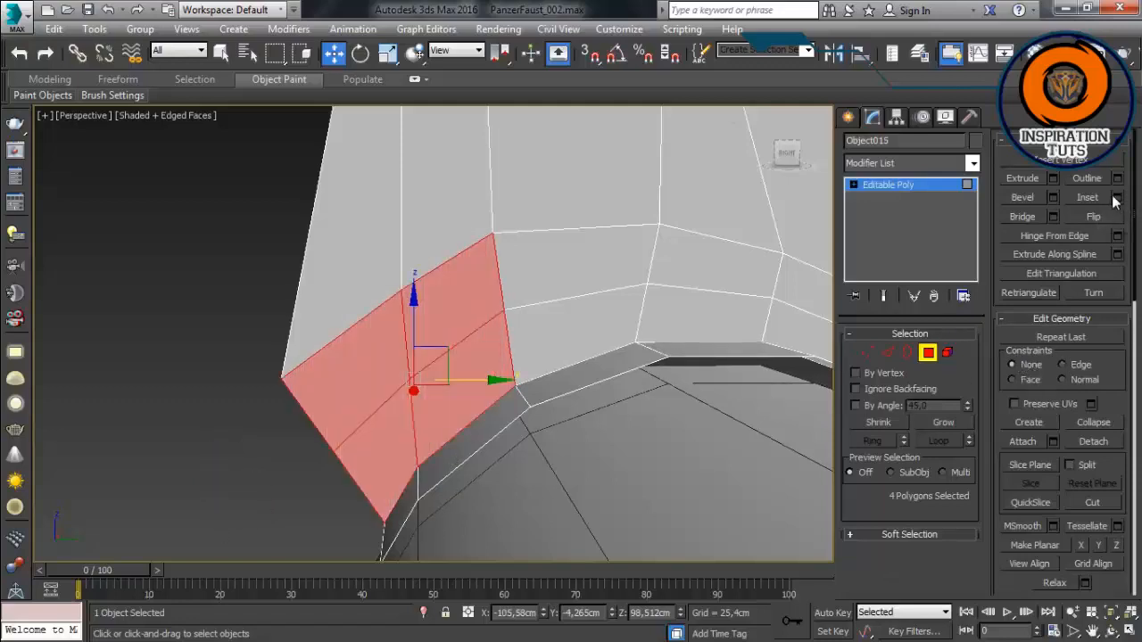
Step: Inset the four selected polygons at the end of the lower band as one group
left_click(1115, 199)
left_click_drag(216, 482, 216, 473)
left_click(214, 507)
Step: Isolate the plate and show its inset polygons close up in the left view
scroll(350, 403, "down", 2)
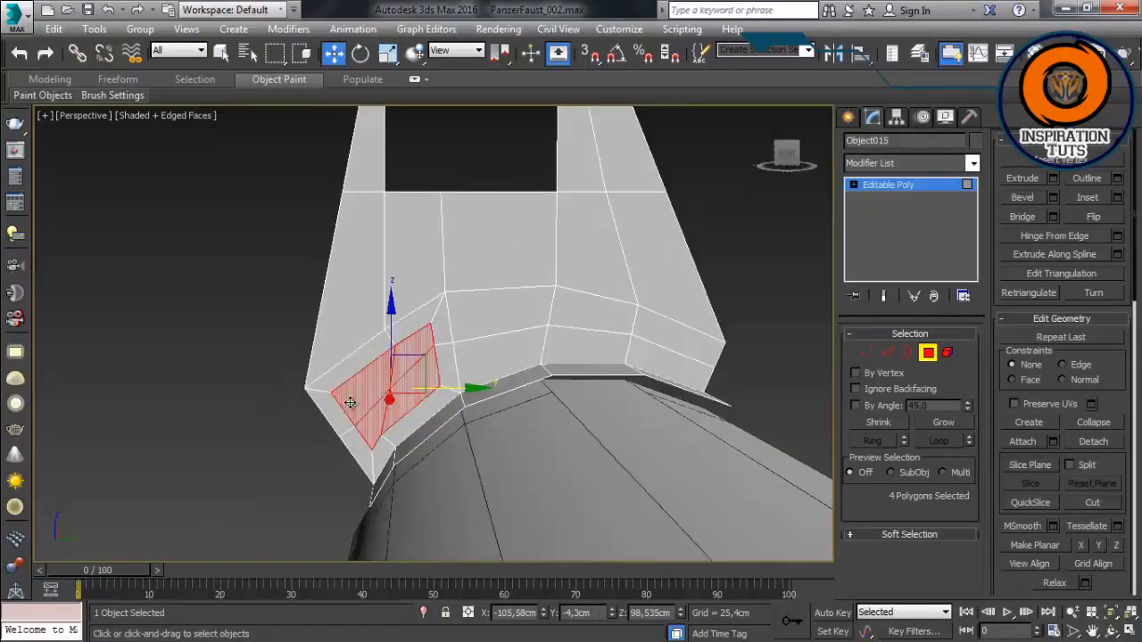
key("l")
key("z")
scroll(507, 327, "down", 7)
key("alt+q")
scroll(574, 349, "down", 2)
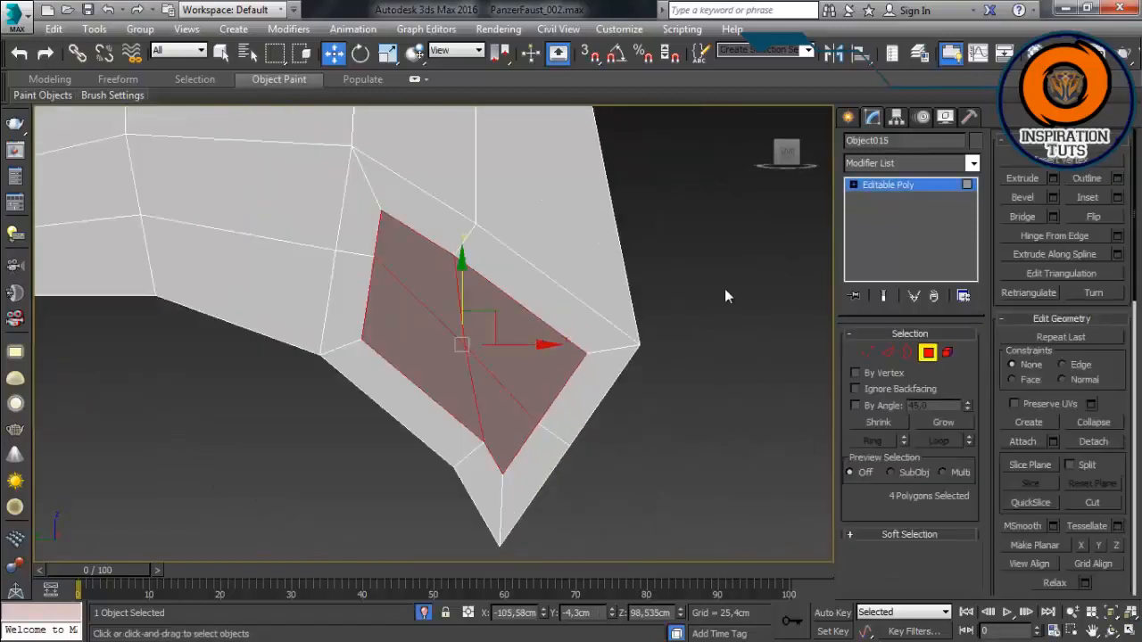
left_click(848, 117)
scroll(675, 261, "up", 2)
left_click(873, 143)
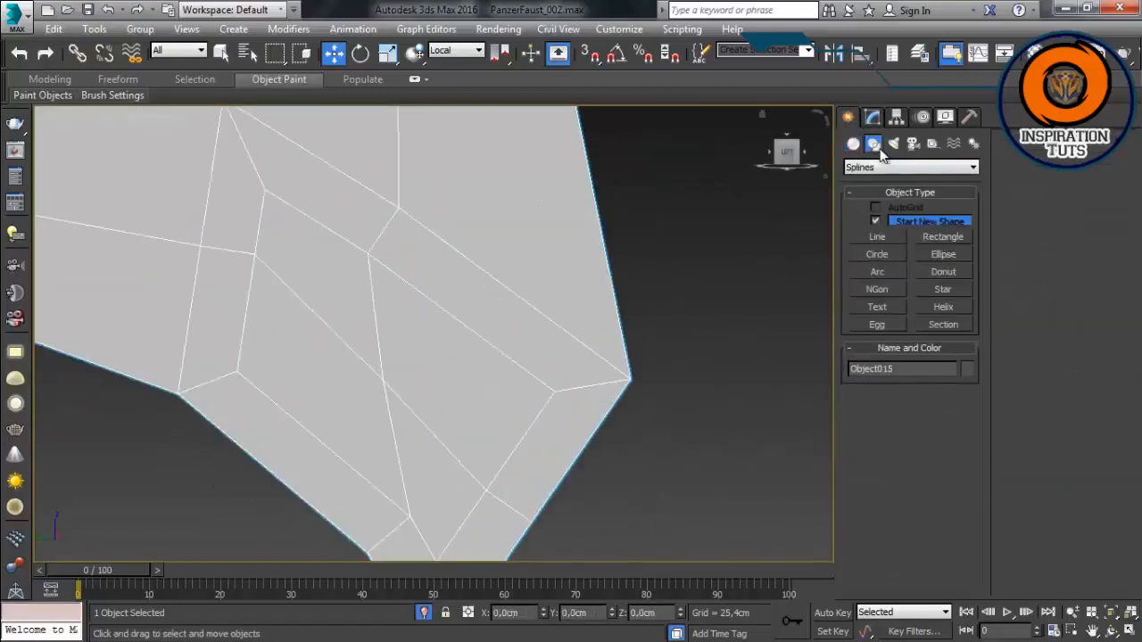
left_click(877, 255)
left_click_drag(378, 375, 423, 312)
key("F3")
right_click(427, 205)
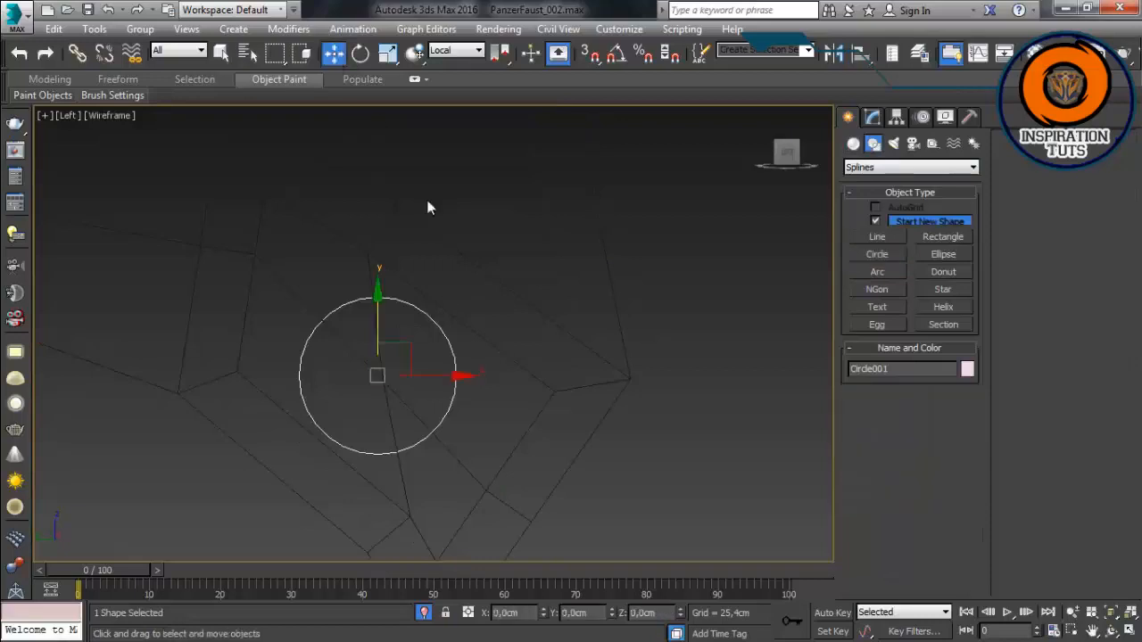
left_click(439, 354)
right_click(472, 337)
left_click(451, 311)
Step: Draw a cylinder of about 0.76 cm radius in the left view, centred on the middle vertex of the inset polygons
scroll(381, 306, "down", 5)
mouse_move(468, 318)
middle_mouse_down("alt")
mouse_move(382, 306)
mouse_move(525, 318)
mouse_move(457, 316)
middle_mouse_up("alt")
key("f")
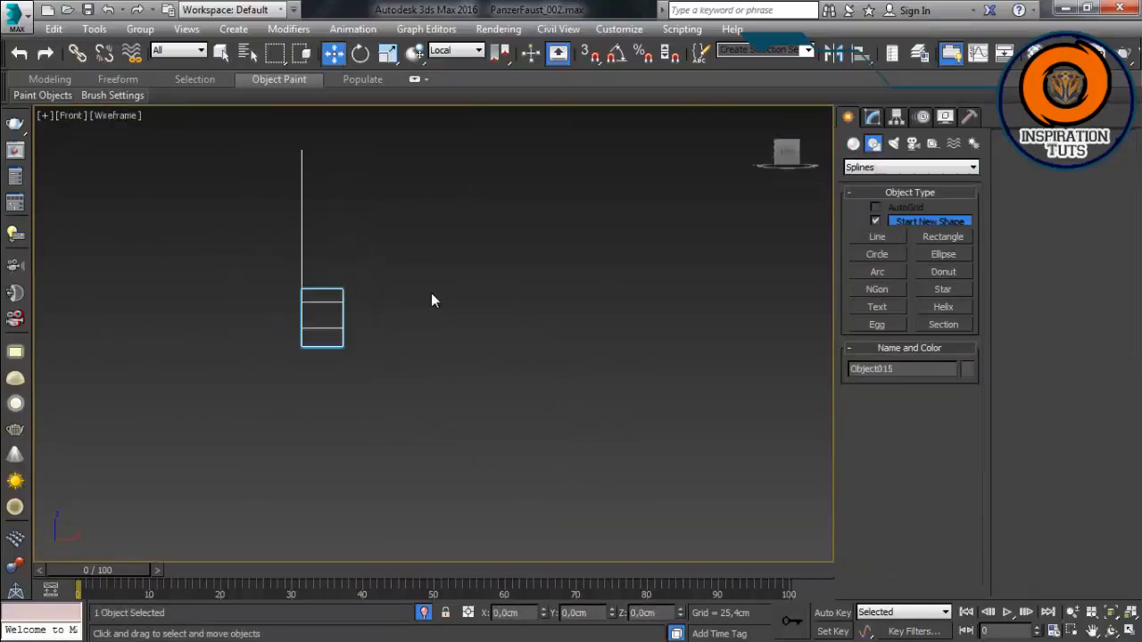
key("l")
left_click(1114, 612)
scroll(546, 341, "up", 2)
middle_click_drag(546, 341, 517, 196)
scroll(517, 196, "up", 4)
left_click(854, 144)
left_click(878, 259)
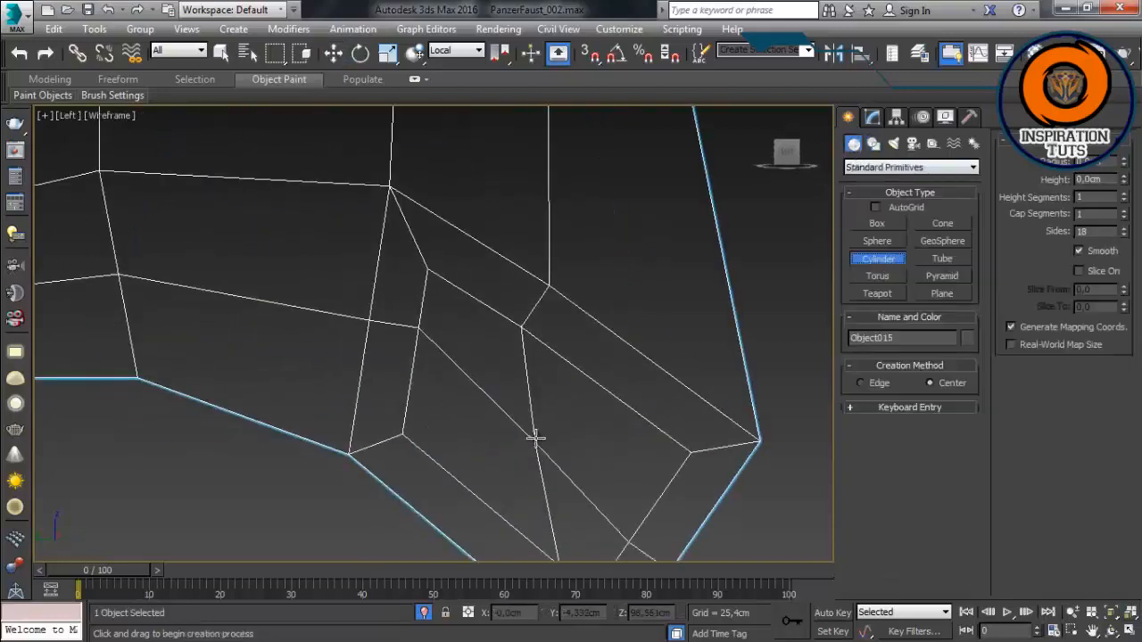
left_click_drag(531, 439, 550, 353)
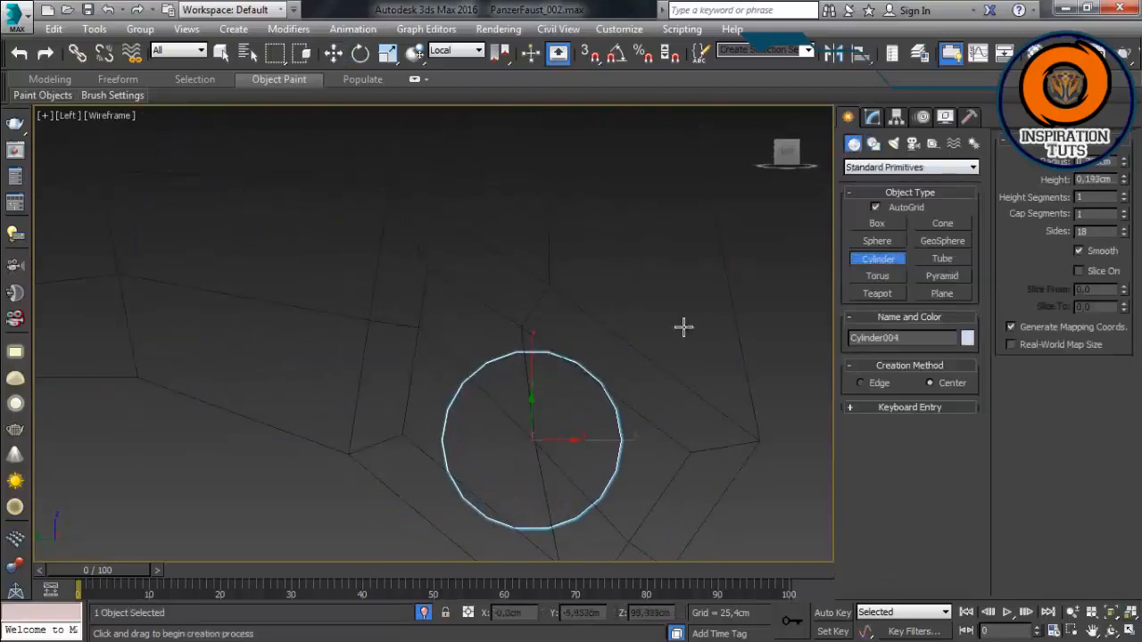
Step: Give the cylinder 8 sides, a height of 0 cm and a radius of 0.507 cm
left_click(872, 117)
type("8")
key("Return")
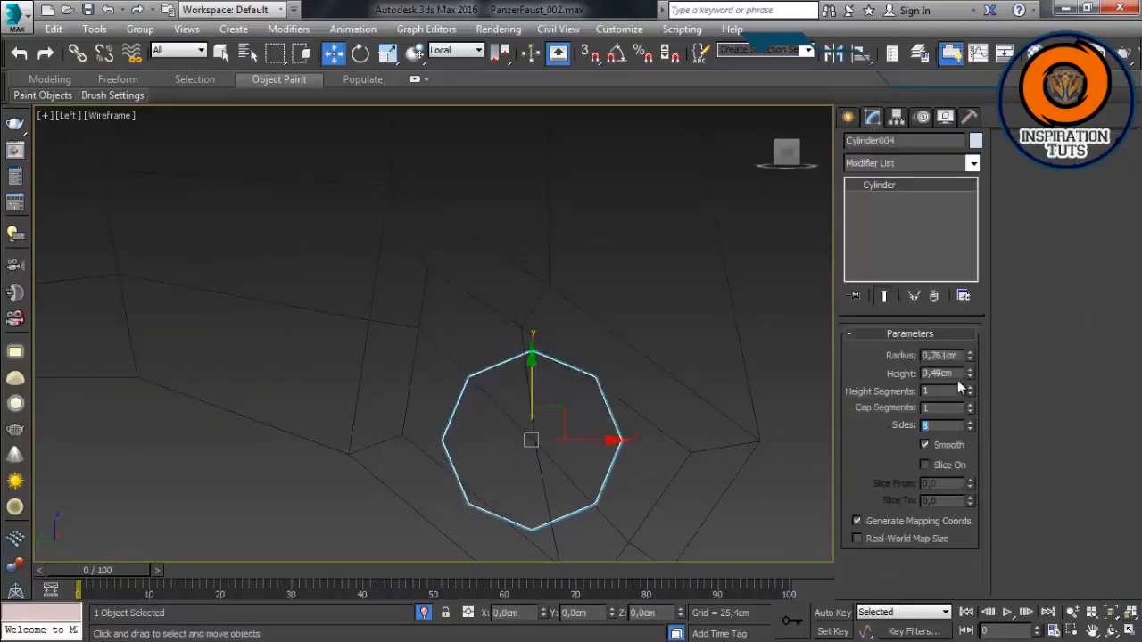
right_click(971, 375)
scroll(658, 376, "down", 2)
middle_click_drag(628, 345, 630, 281)
scroll(630, 282, "up", 1)
left_click_drag(971, 358, 971, 361)
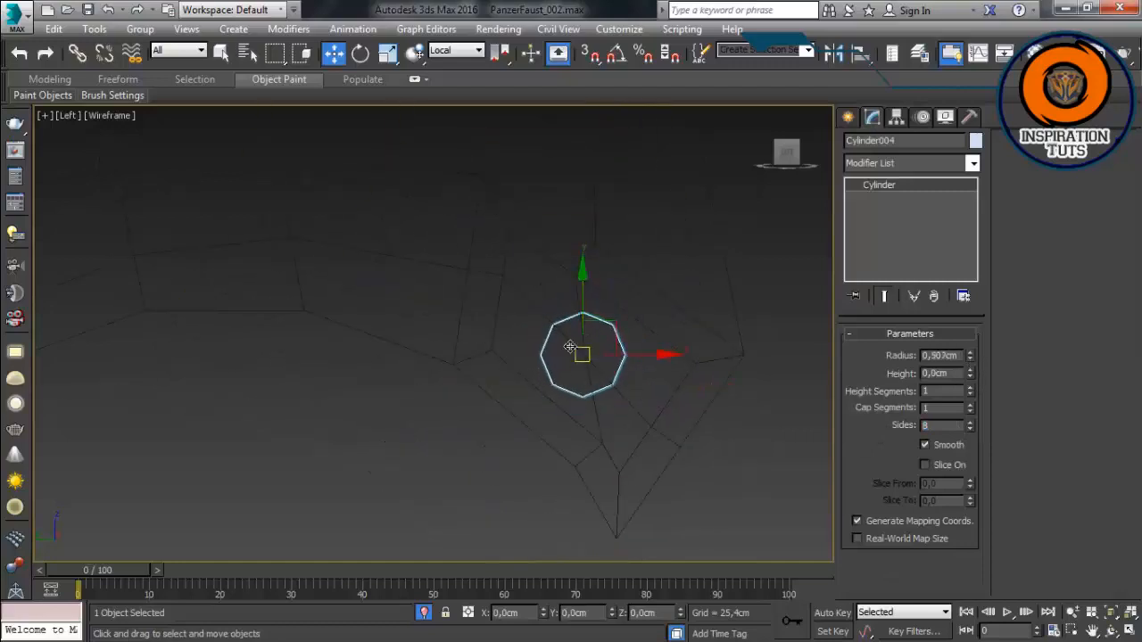
scroll(471, 349, "up", 3)
middle_click_drag(471, 349, 195, 304)
scroll(194, 303, "up", 1)
left_click(595, 392)
scroll(595, 384, "up", 1)
left_click(865, 353)
scroll(562, 317, "down", 4)
middle_click_drag(562, 314, 555, 351, "alt")
scroll(521, 316, "down", 3)
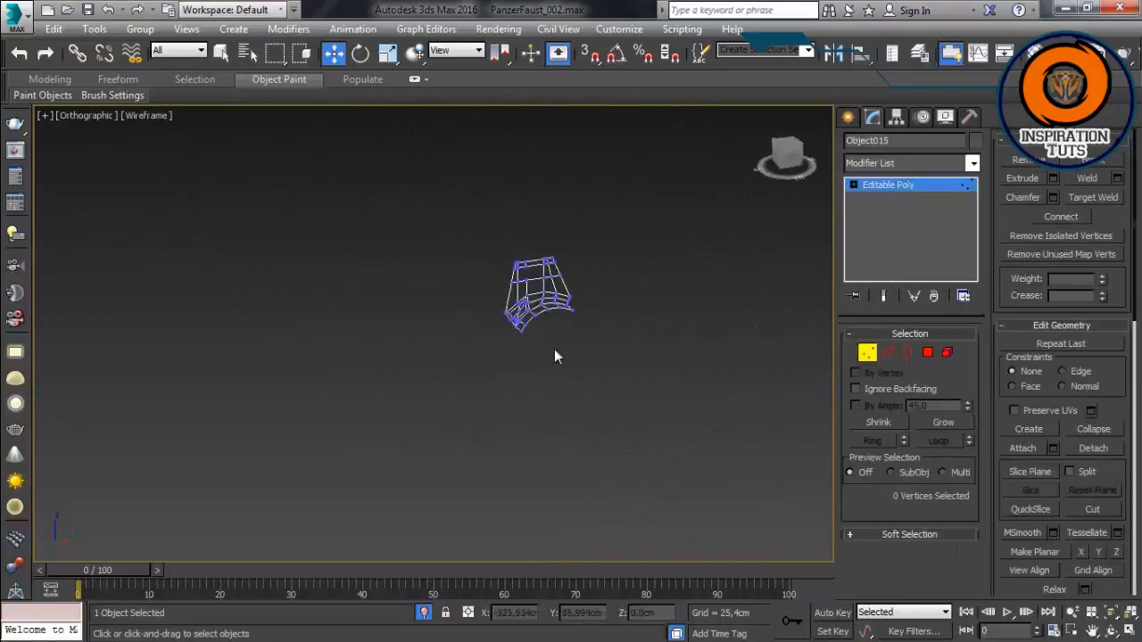
left_click(863, 355)
Step: Select the flat cylinder and align its position with the plate along the tube's length
left_click(617, 213)
left_click_drag(561, 229, 460, 258)
key("alt+a")
left_click(292, 237)
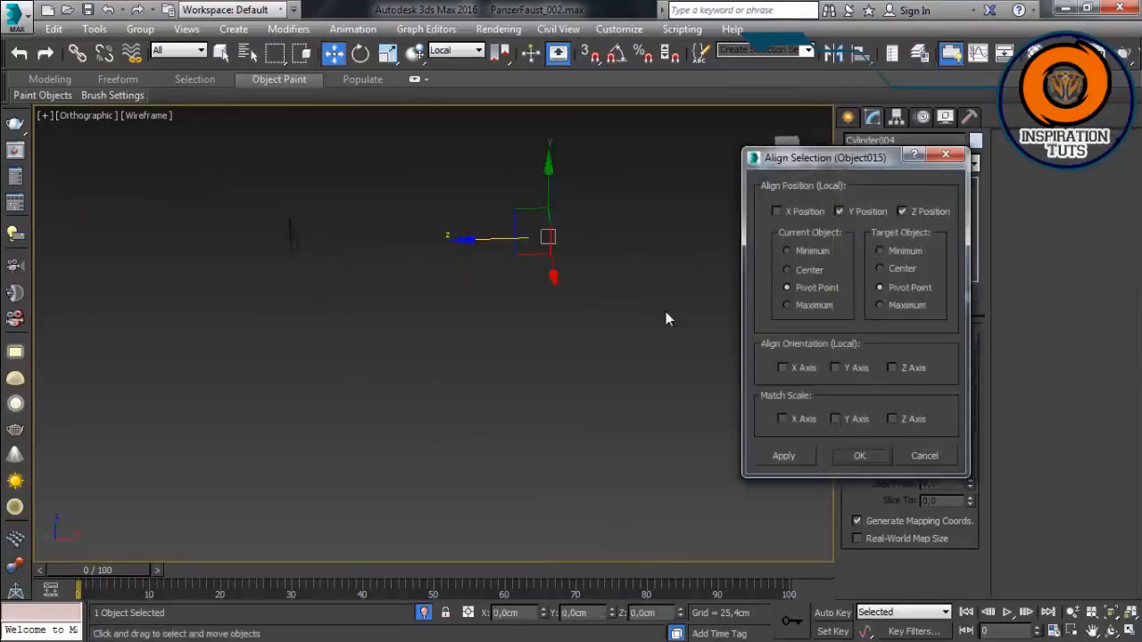
left_click(832, 463)
Step: Move the octagonal cylinder along its own axis to sit just off the plate's face
middle_click_drag(333, 240, 602, 160)
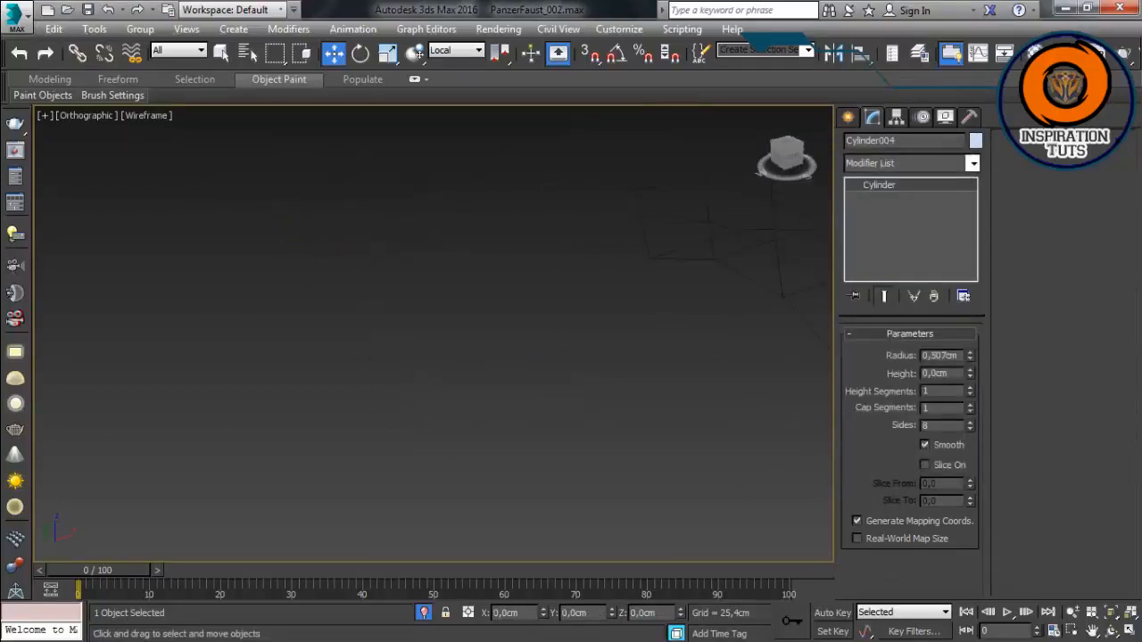
scroll(372, 342, "down", 5)
scroll(372, 342, "up", 8)
middle_click_drag(387, 433, 367, 376, "alt")
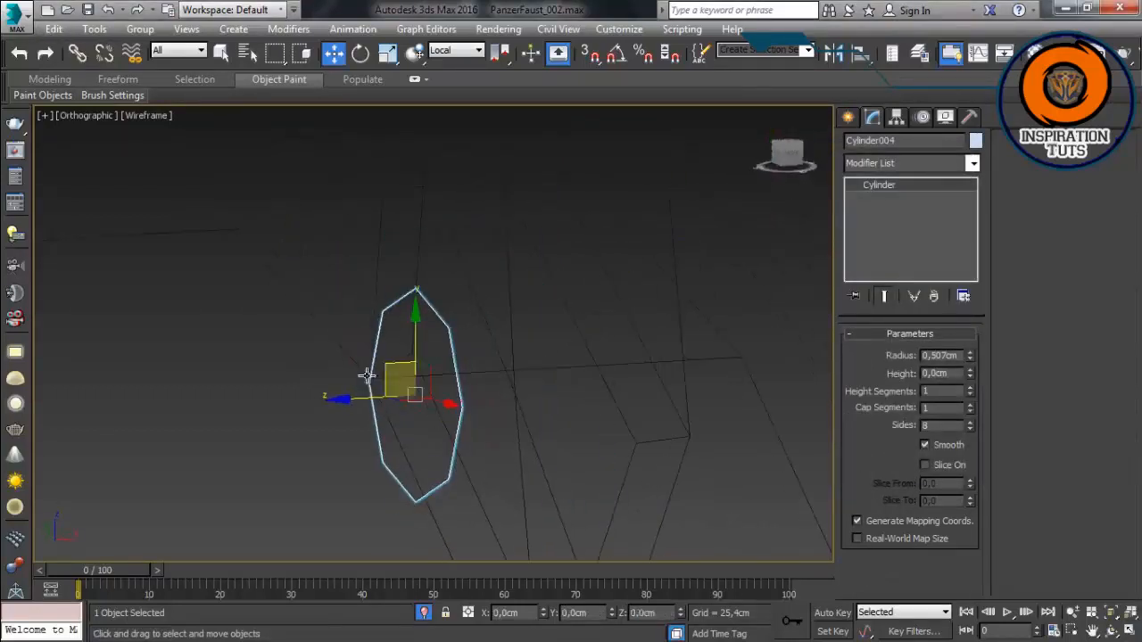
key("F3")
left_click_drag(367, 377, 458, 396)
middle_click_drag(458, 396, 616, 372, "alt")
key("f")
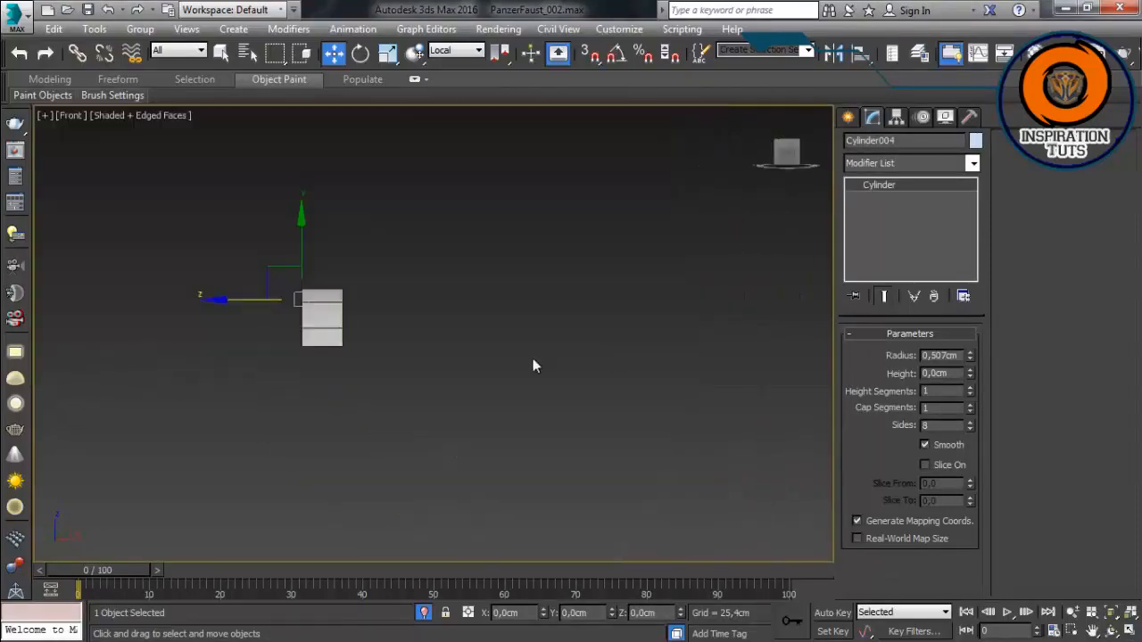
Step: Select the plate in the left view and snap the inset's outer side vertex onto the octagon's nearest side corner
key("l")
scroll(527, 439, "down", 4)
left_click(589, 426)
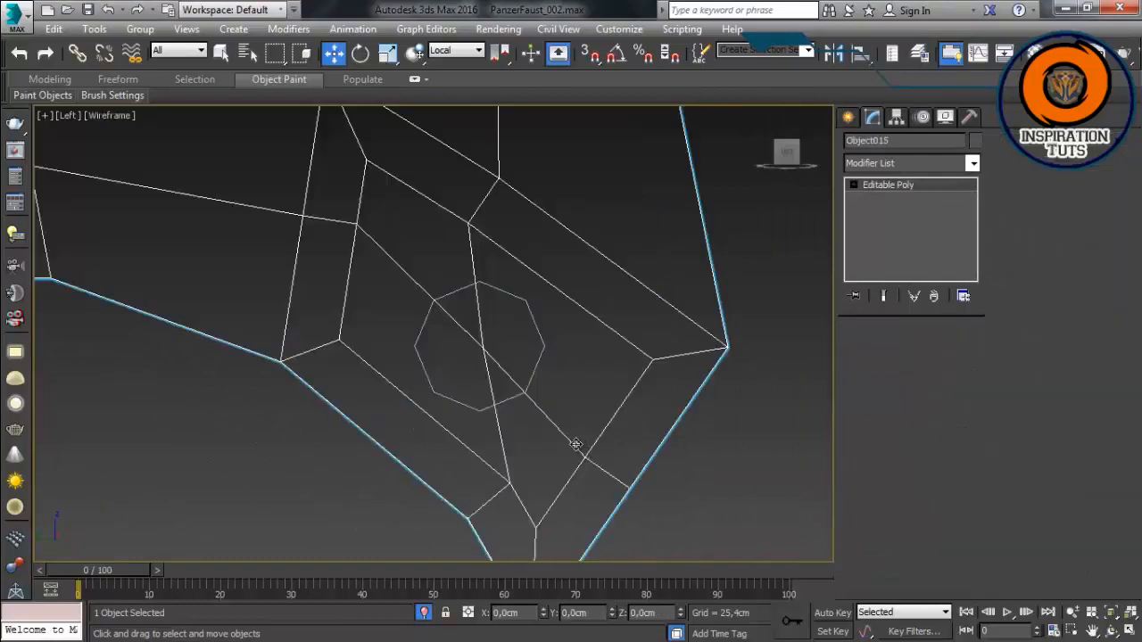
scroll(927, 359, "down", 5)
key("4")
left_click(867, 352)
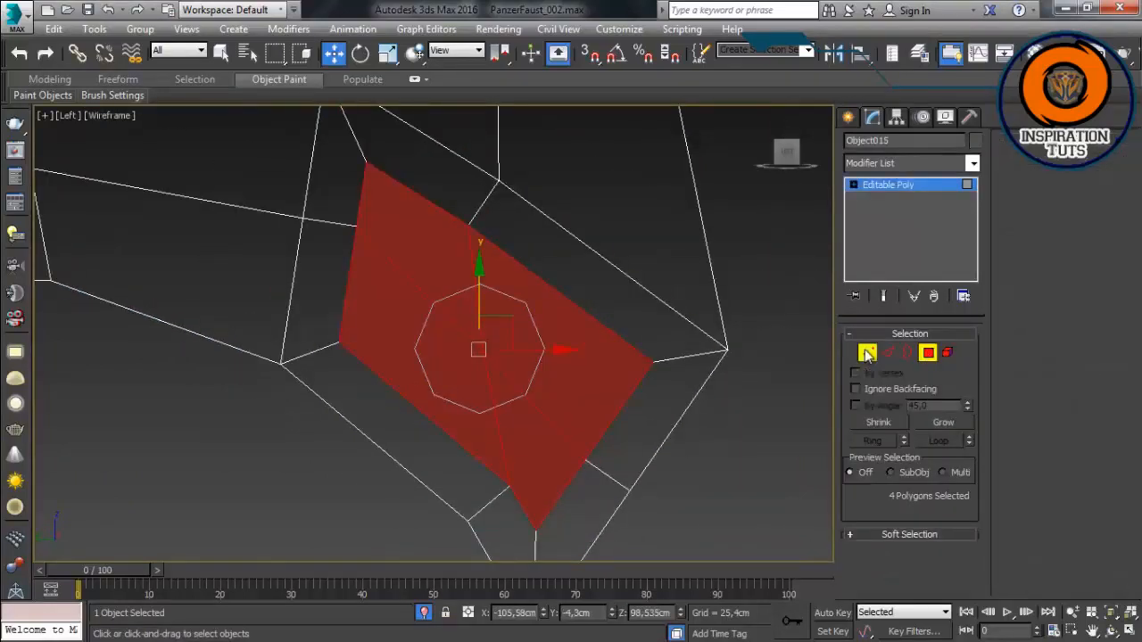
scroll(548, 345, "up", 5)
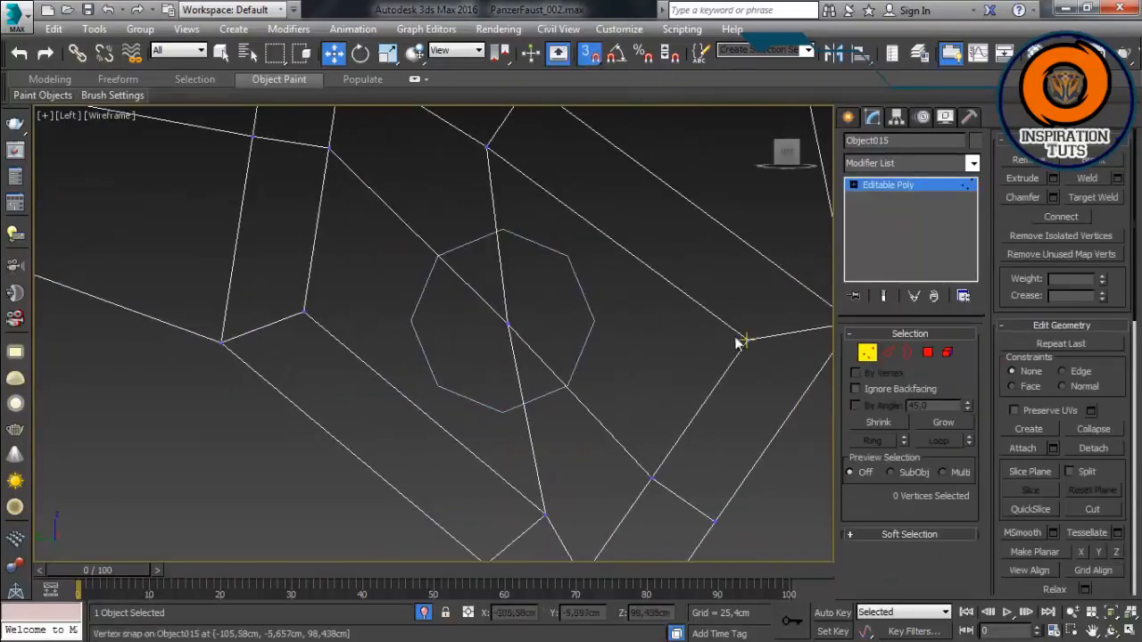
left_click_drag(752, 339, 595, 321)
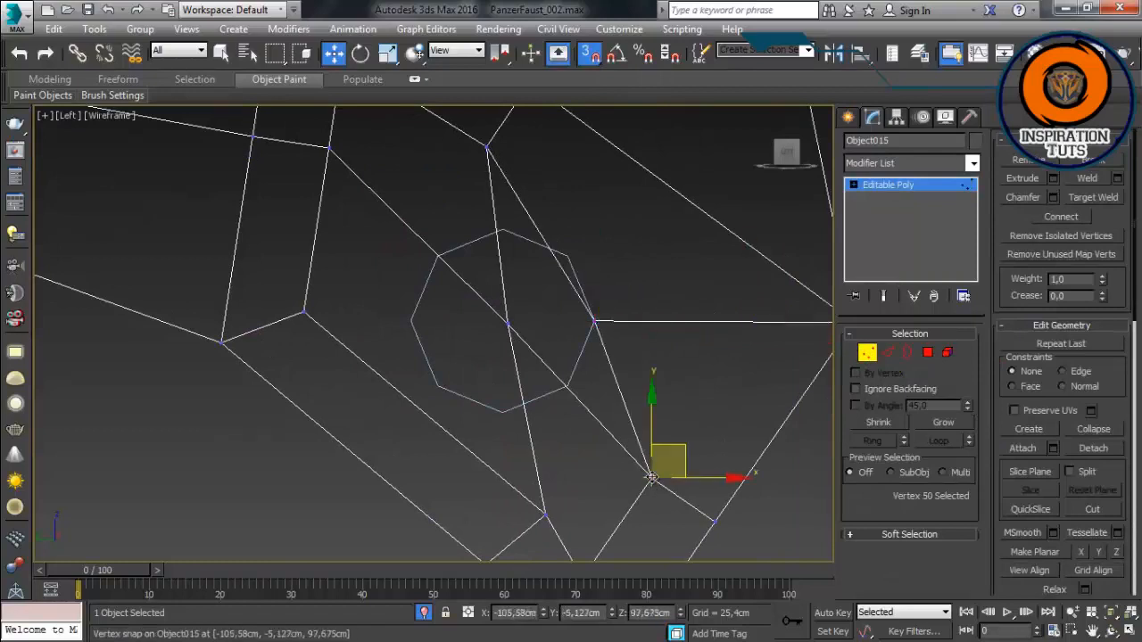
Step: Snap the remaining inset vertices around the middle onto the corners of the octagon
left_click_drag(651, 478, 357, 242)
left_click_drag(329, 147, 408, 321)
middle_click_drag(421, 209, 487, 306)
left_click_drag(406, 159, 551, 242)
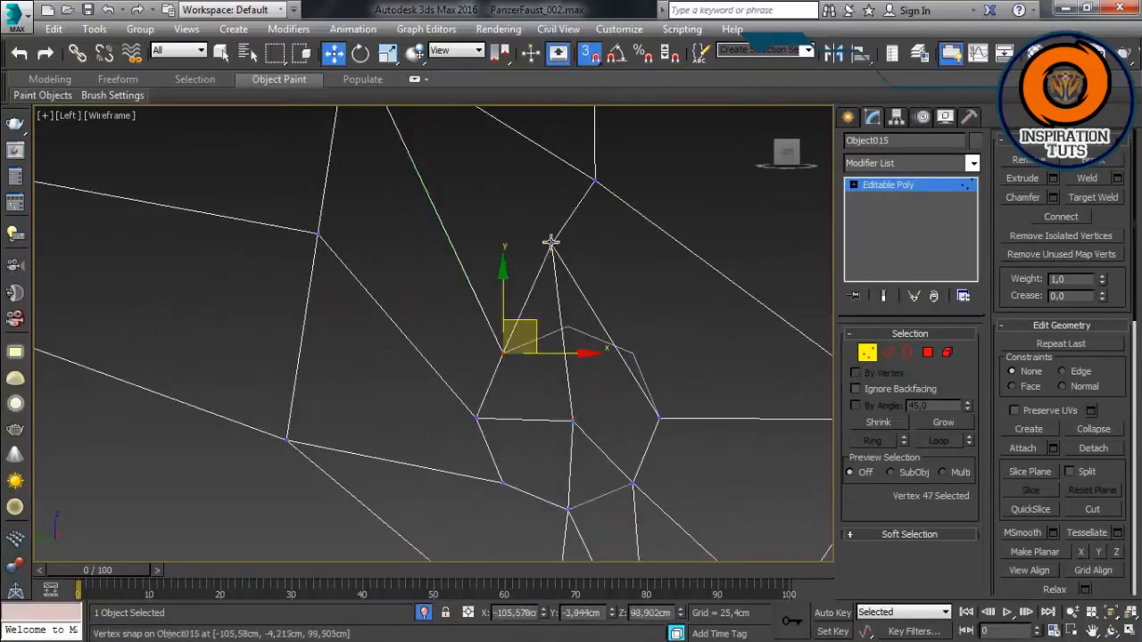
scroll(618, 282, "down", 3)
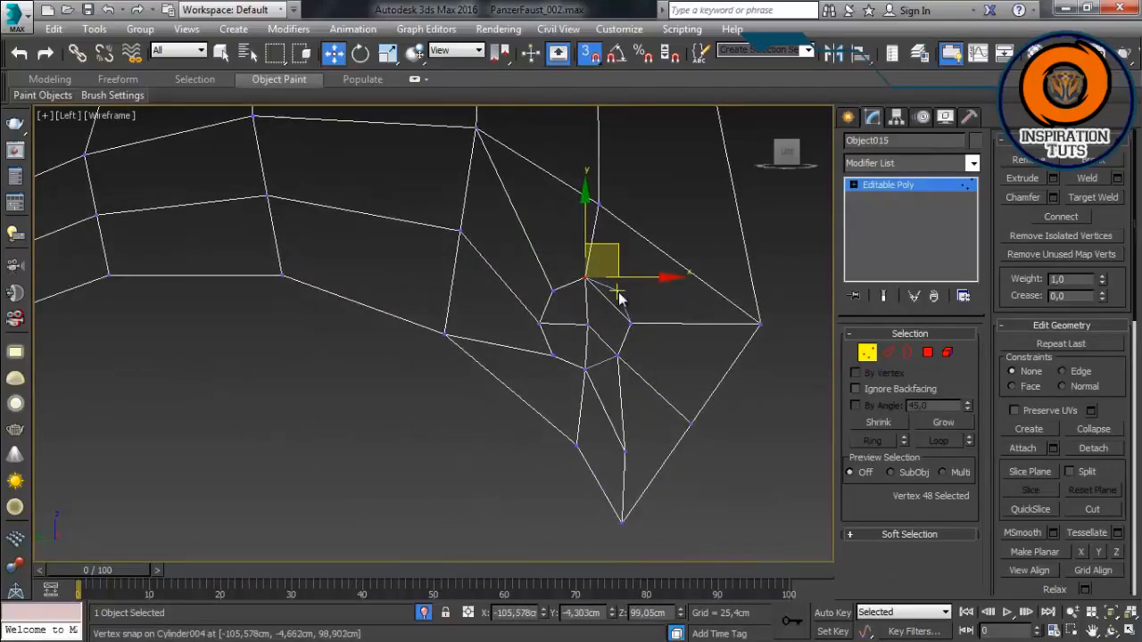
scroll(618, 292, "up", 2)
left_click(862, 354)
right_click(613, 290)
left_click(601, 345)
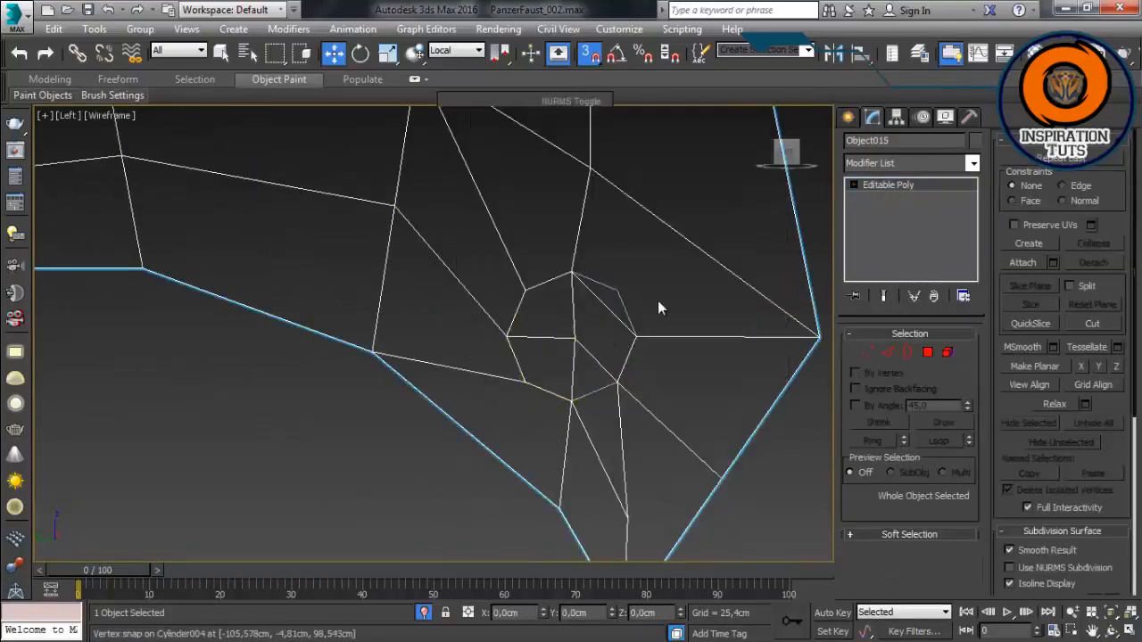
key("s")
left_click(616, 291)
scroll(613, 298, "up", 2)
left_click(688, 388)
left_click(570, 361)
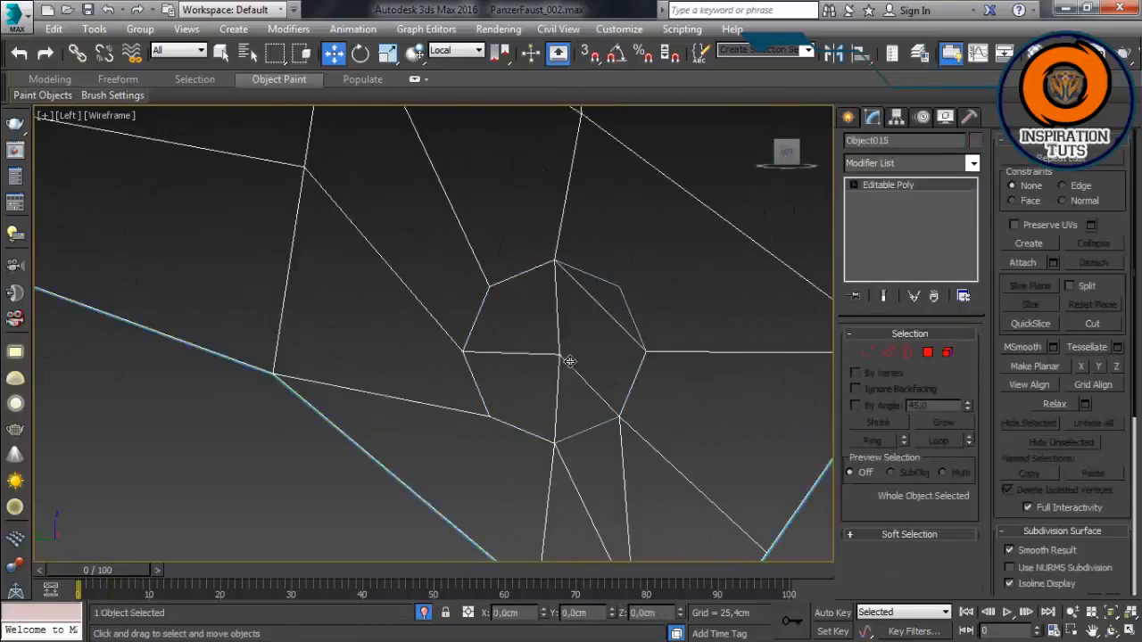
scroll(536, 368, "down", 2)
left_click(926, 353)
scroll(569, 427, "up", 2)
scroll(566, 389, "down", 1)
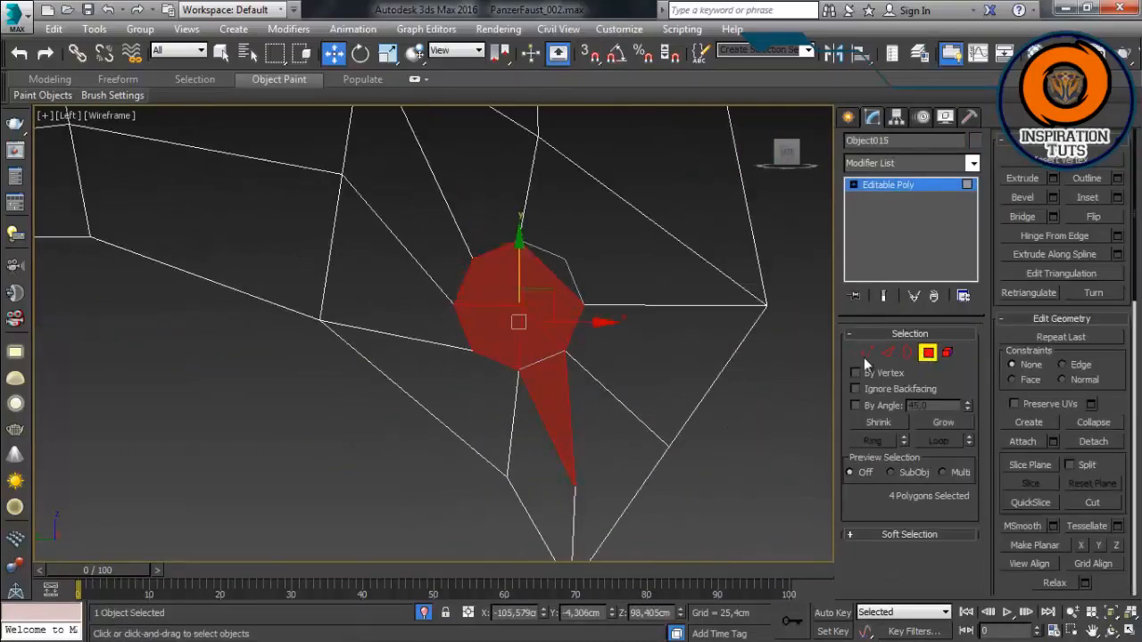
left_click(926, 353)
Step: Shift the misplaced vertices one corner around the octagon with vertex snapping, so that every corner holds one plate vertex
key("1")
left_click(582, 306)
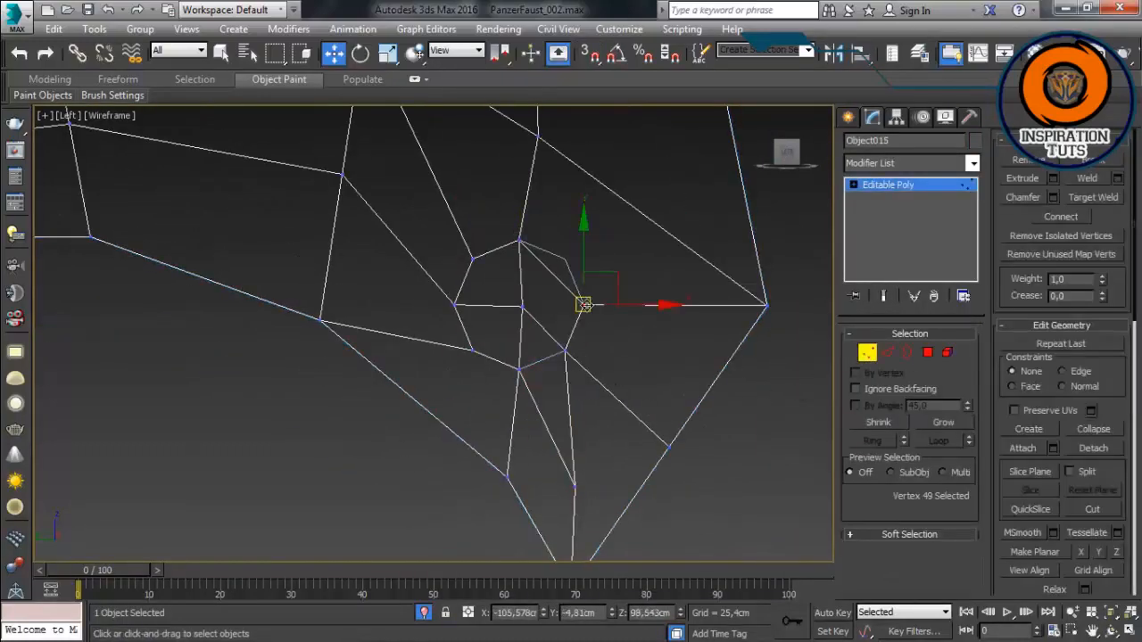
key("s")
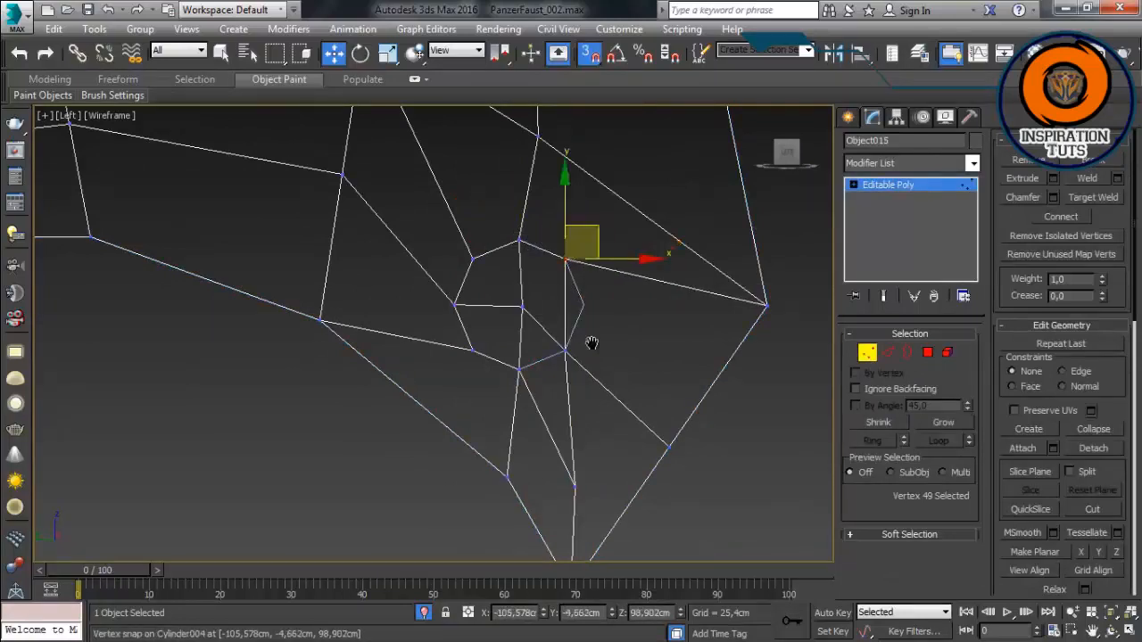
scroll(592, 344, "up", 2)
left_click(565, 350)
left_click_drag(574, 288, 578, 289)
left_click_drag(566, 546, 553, 354)
left_click(502, 412)
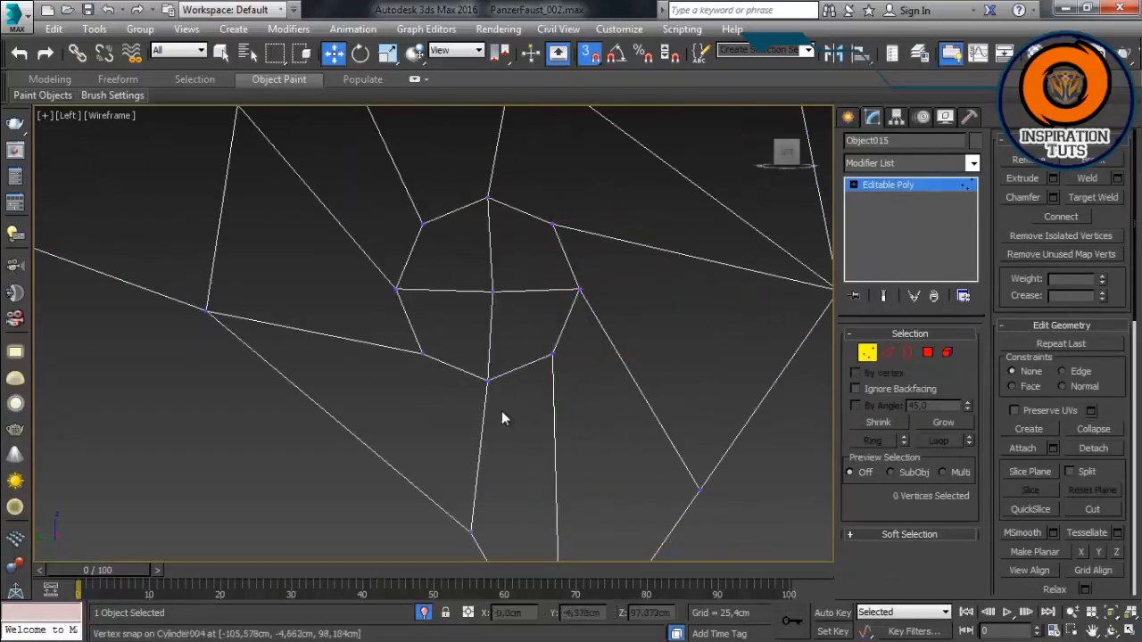
Step: Try rotating the octagon's nine vertices by about 45 degrees and undo the rotation
scroll(501, 414, "down", 2)
key("e")
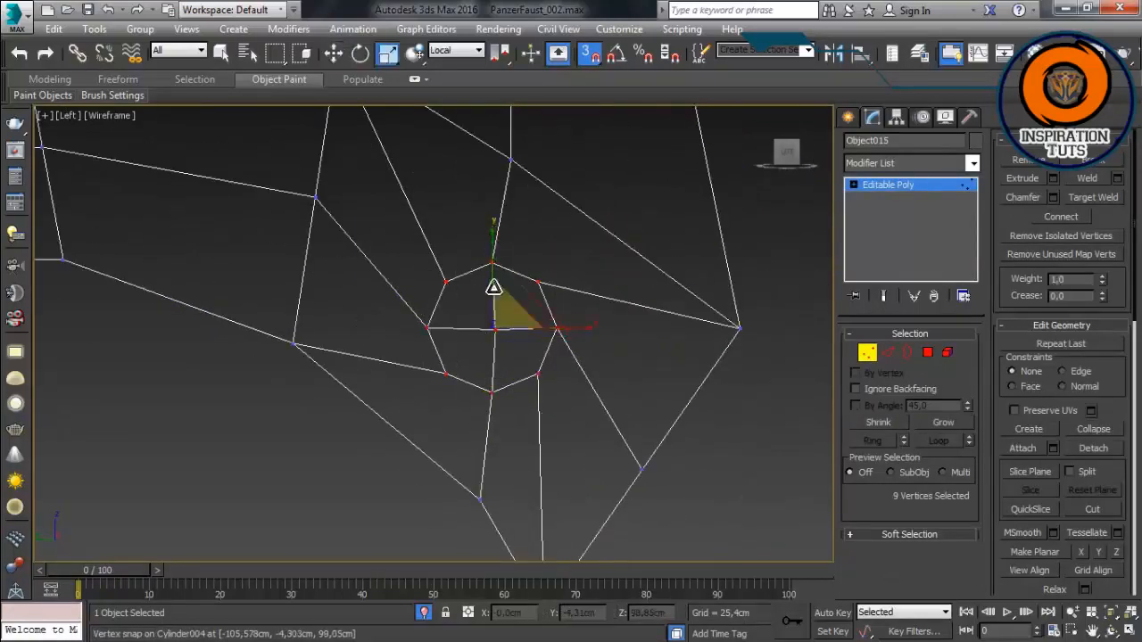
left_click_drag(523, 256, 562, 438)
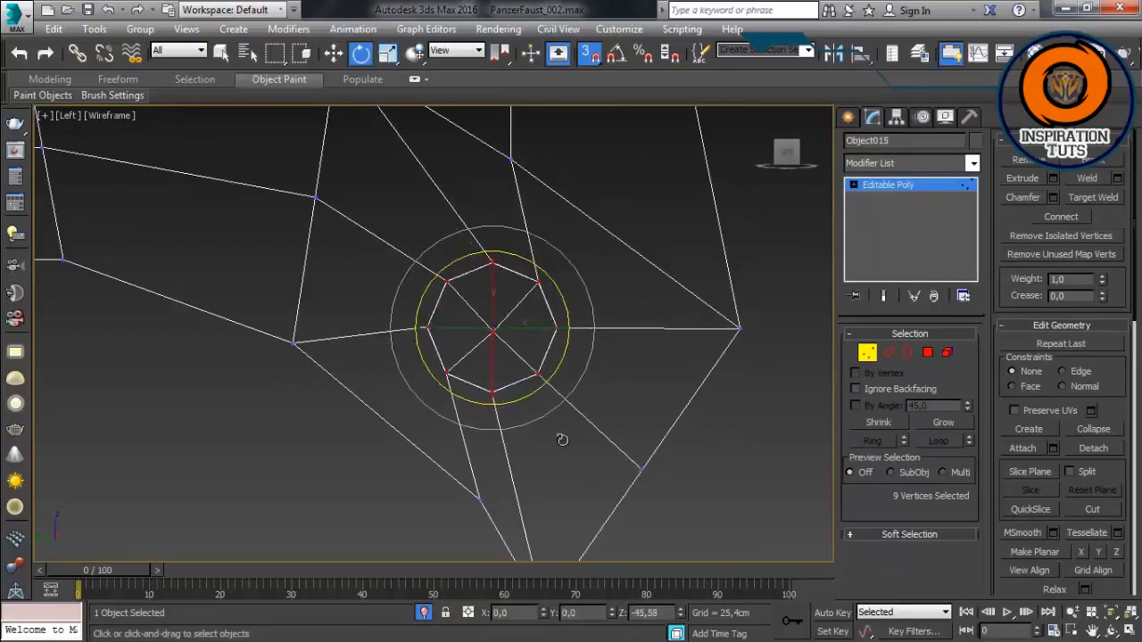
left_click(576, 430)
scroll(576, 431, "down", 3)
key("ctrl+z")
key("ctrl+z")
key("ctrl+z")
Step: Inset the four polygons inside the plate's octagonal outline slightly, working in a shaded perspective view
key("p")
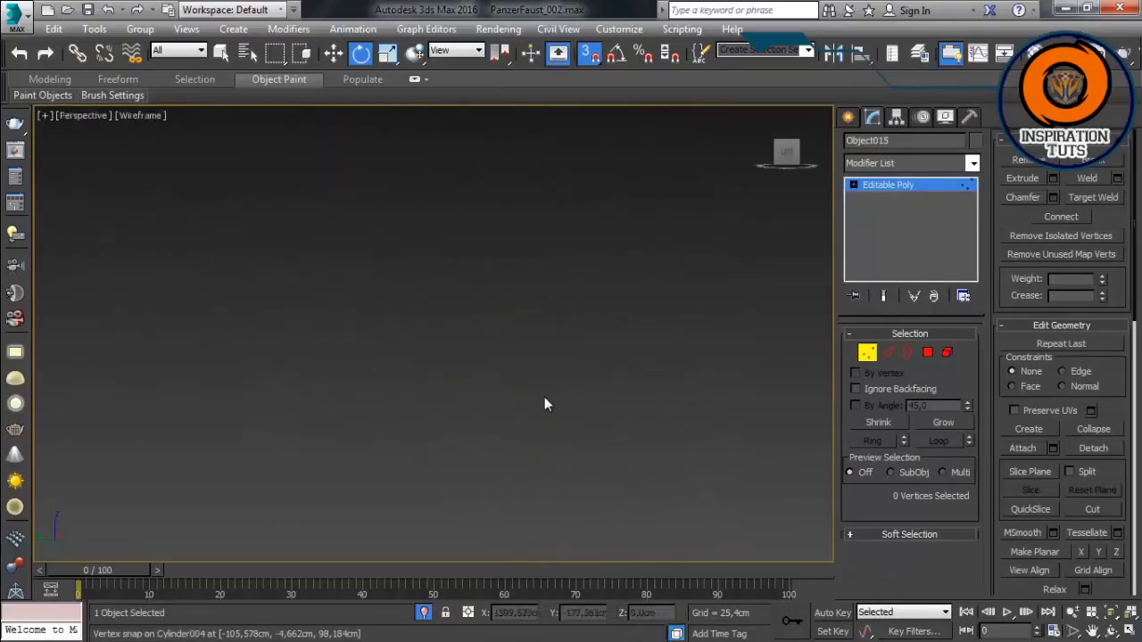
left_click(1111, 613)
scroll(571, 455, "down", 3)
middle_click_drag(544, 446, 319, 393, "alt")
left_click(424, 613)
key("F3")
scroll(381, 415, "up", 5)
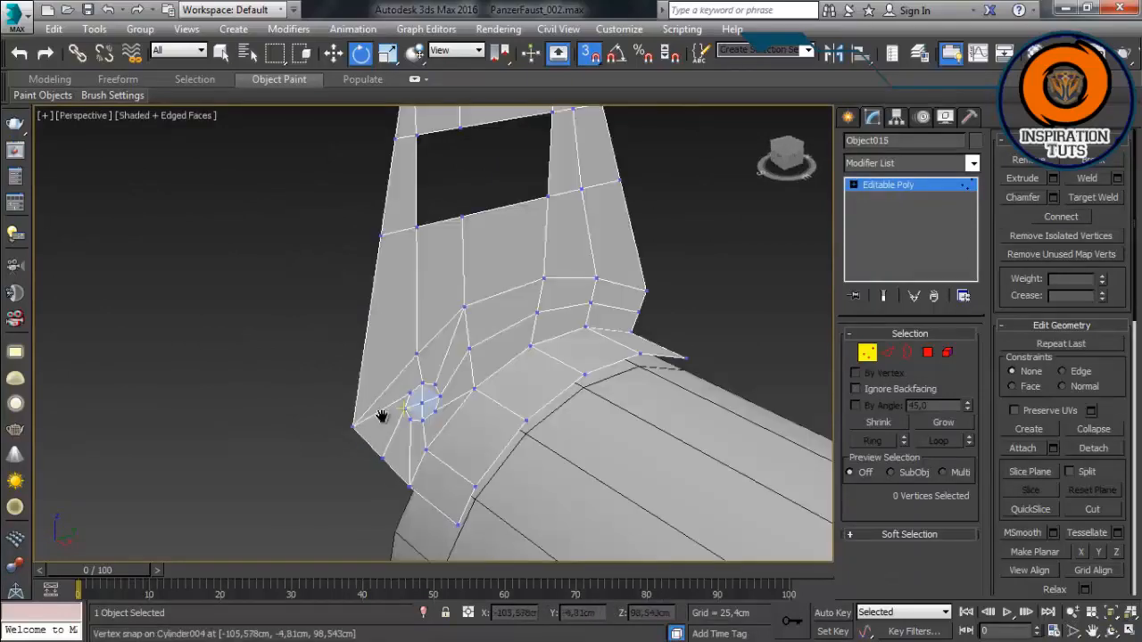
key("1")
key("F3")
left_click(449, 410)
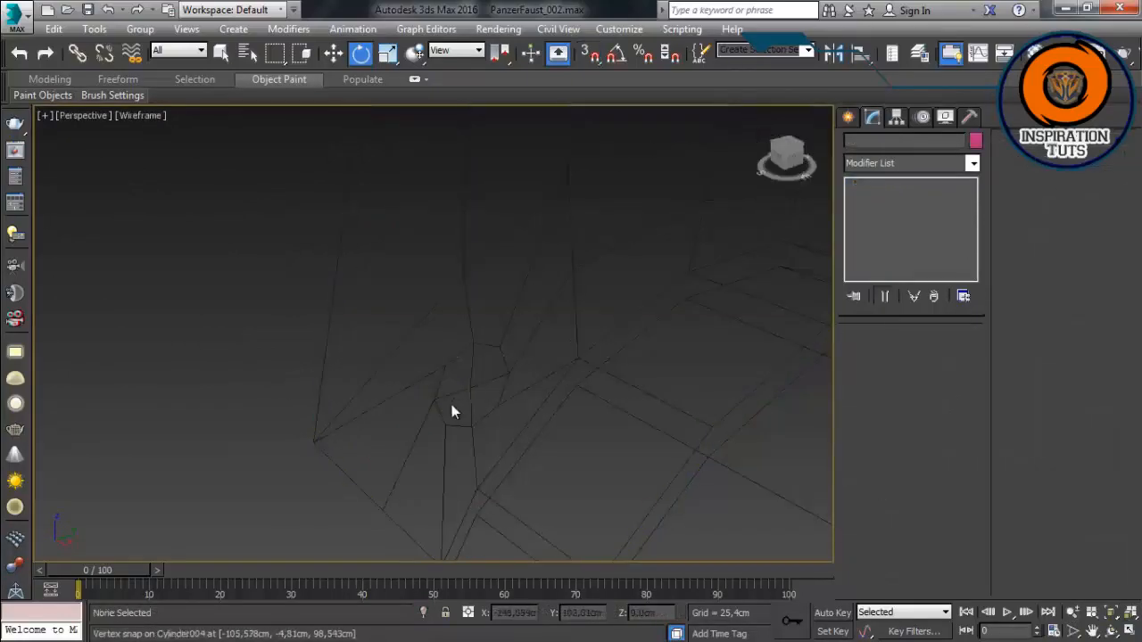
left_click(452, 406)
key("F3")
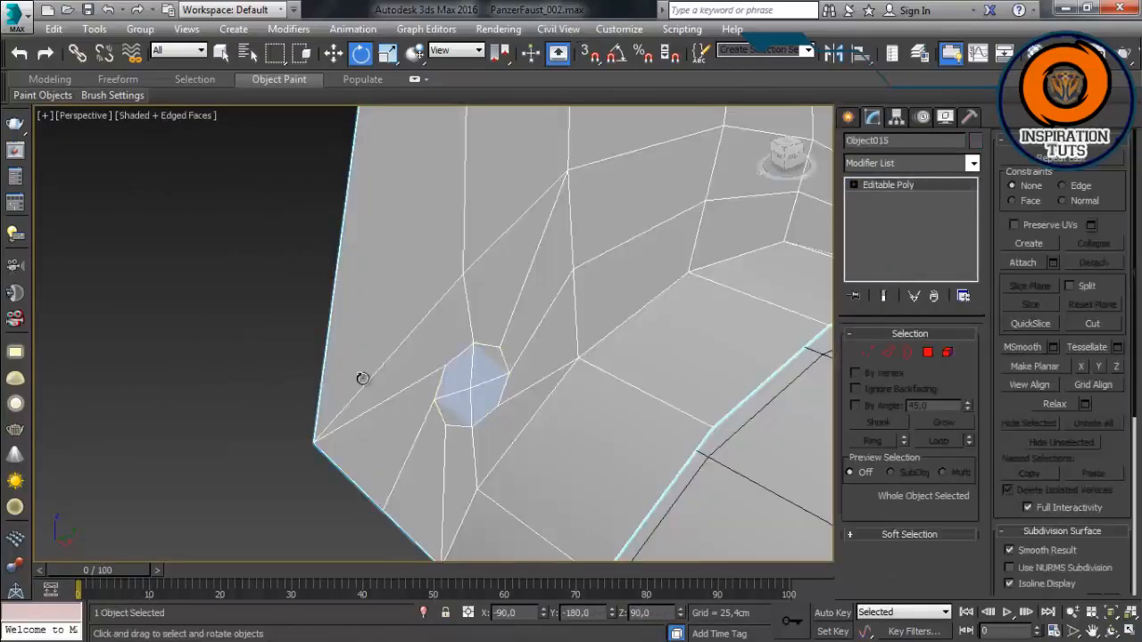
key("4")
left_click(1117, 197)
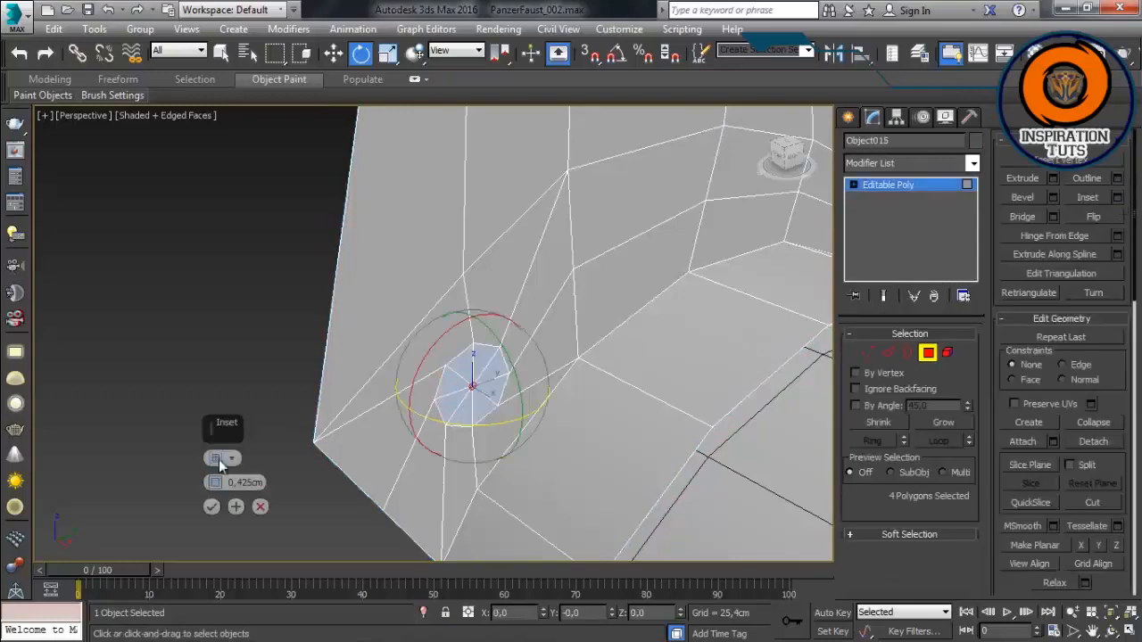
left_click(212, 507)
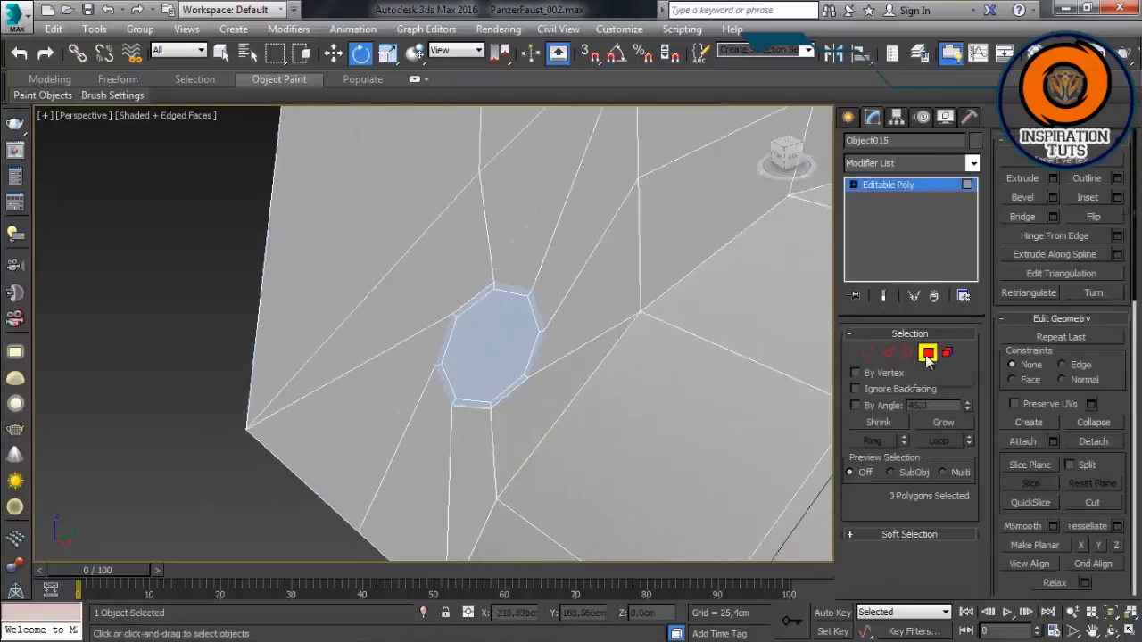
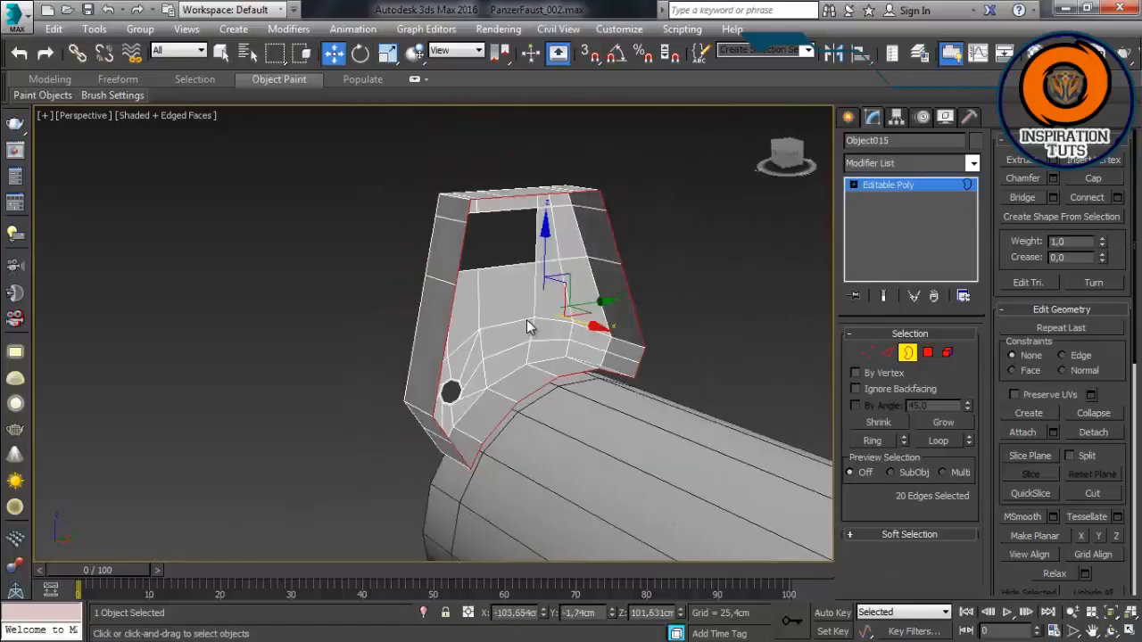
Step: Detach the polygon on the window's lower inner rim as a separate object named Object016
scroll(456, 279, "up", 4)
middle_click_drag(500, 280, 459, 368, "alt")
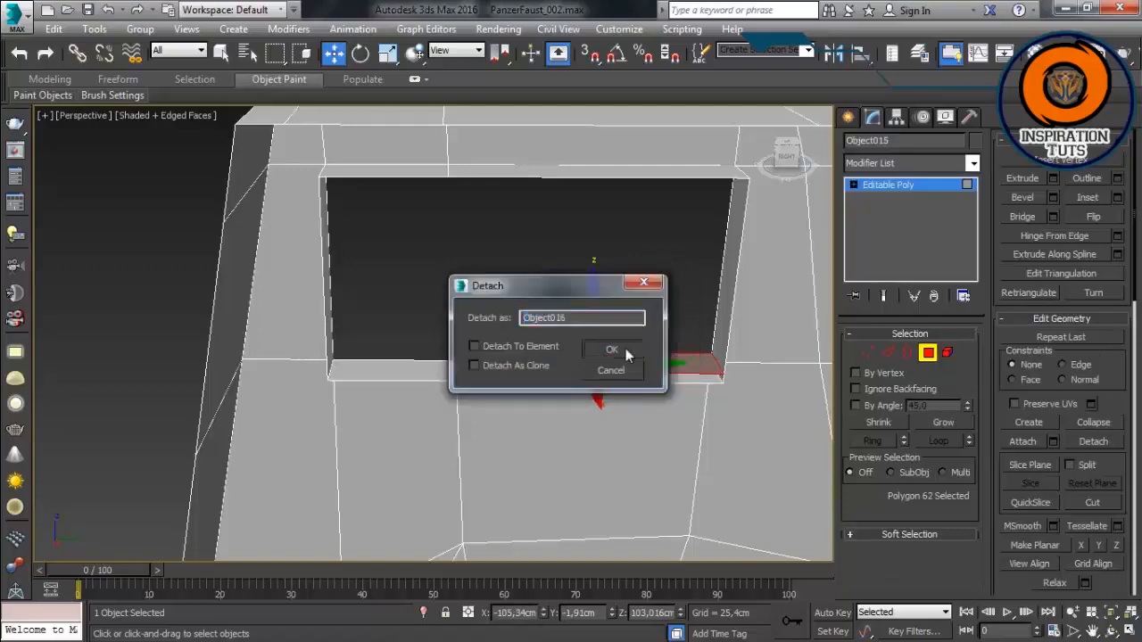
left_click(612, 349)
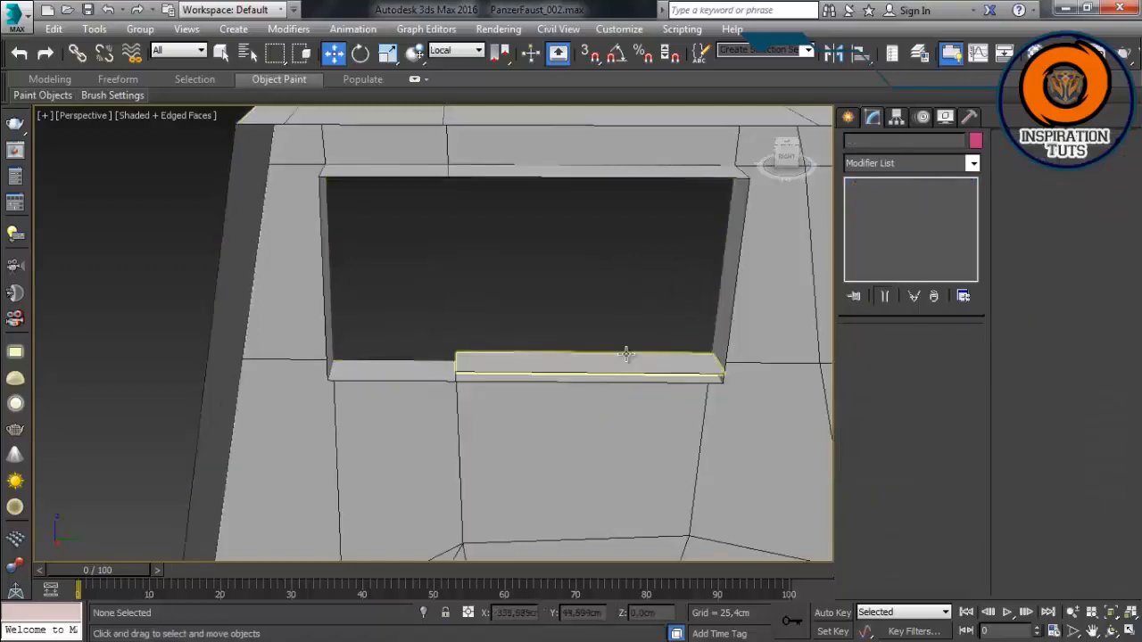
Step: Move the end vertices of the detached strip inward to leave a short piece near the middle of the window's lower rim
left_click(862, 356)
left_click_drag(675, 432, 606, 364)
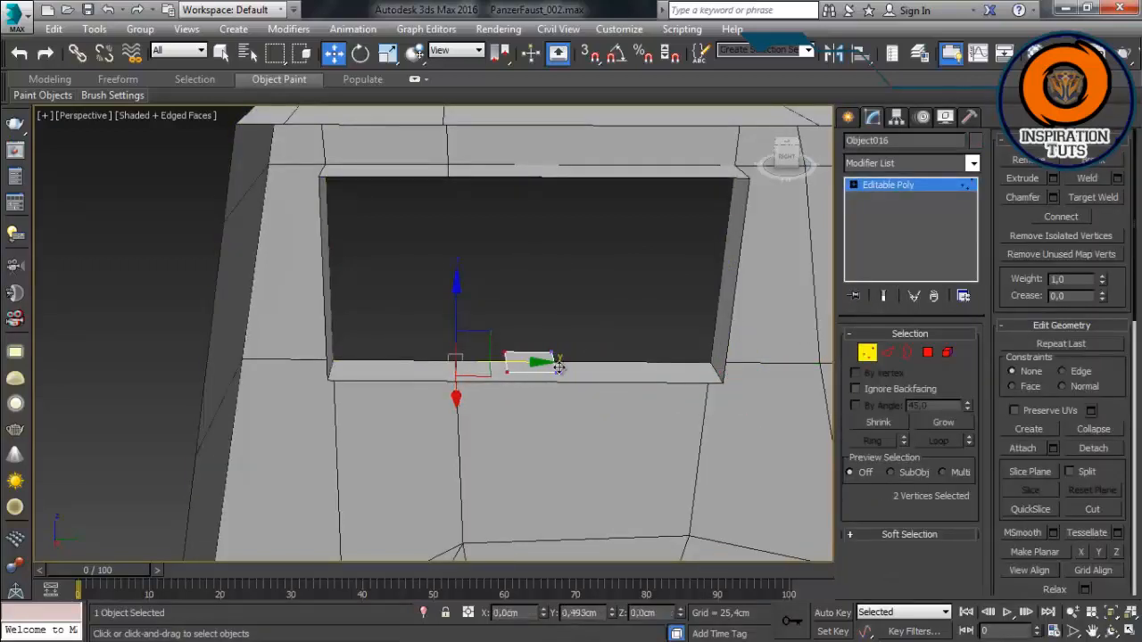
left_click(938, 233)
left_click(898, 118)
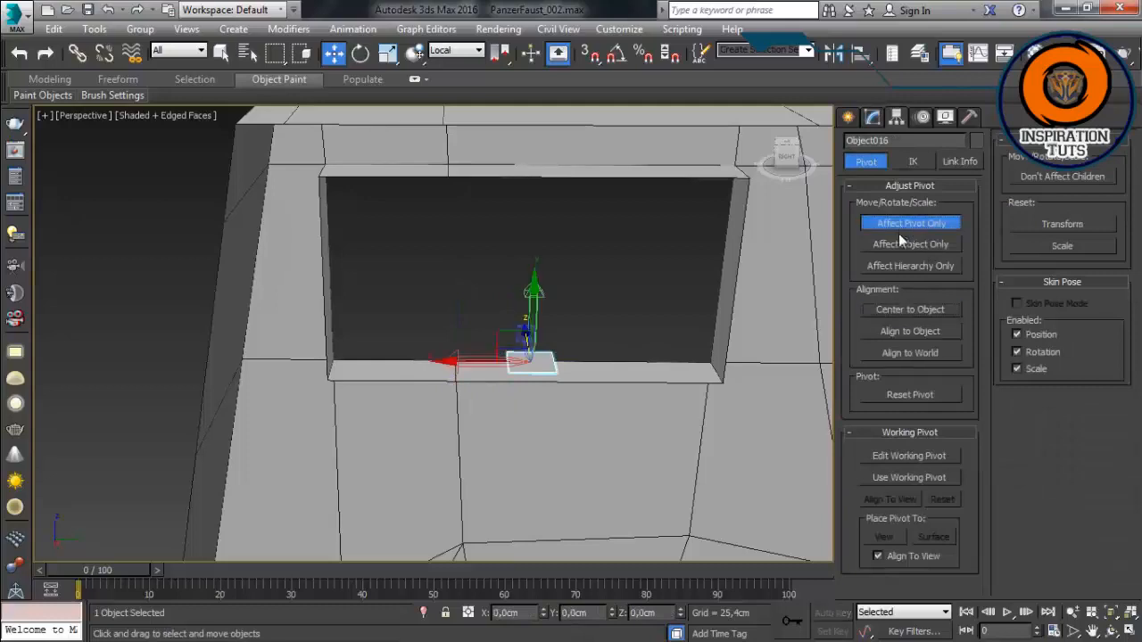
left_click(871, 118)
Step: Give the detached piece thickness upward with a Shell modifier and convert it to an editable poly
left_click(972, 164)
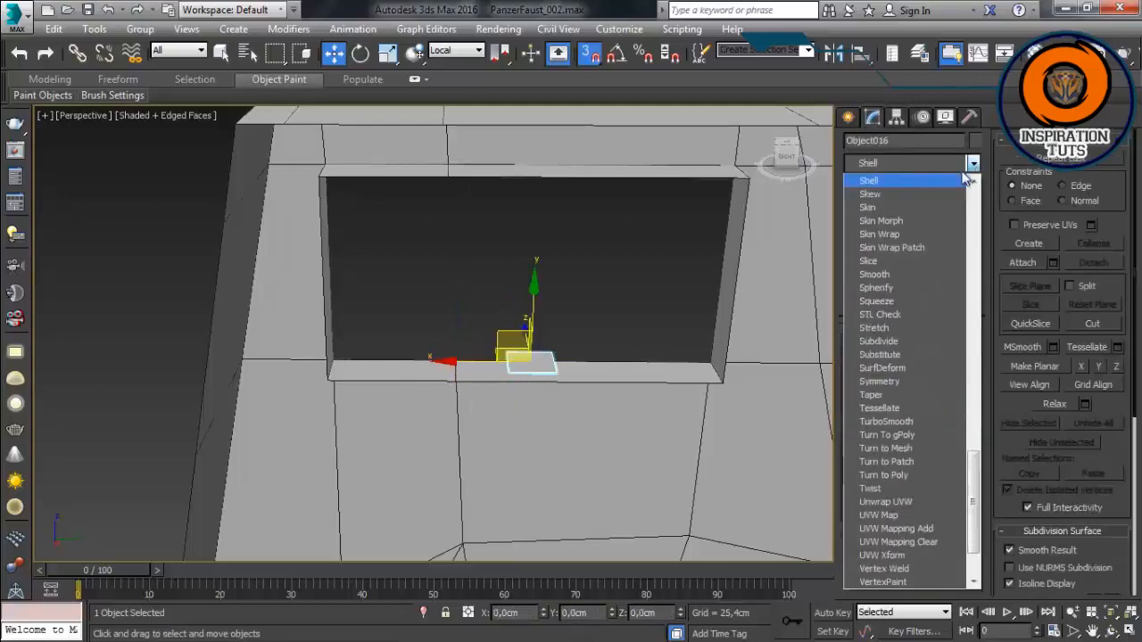
left_click(964, 181)
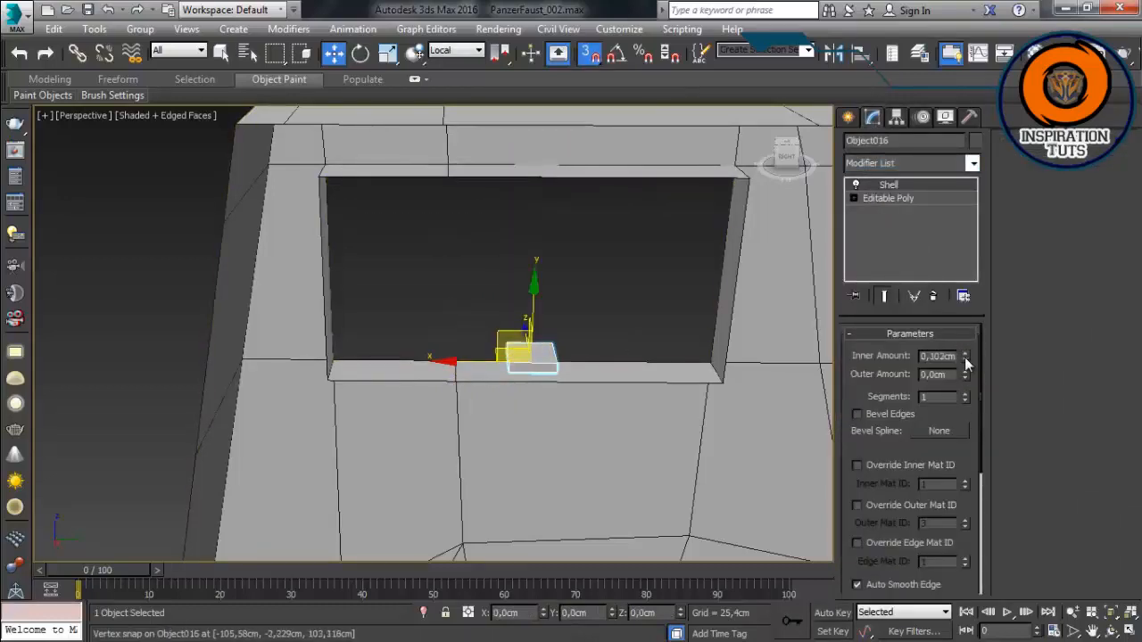
right_click(564, 336)
left_click(471, 508)
Step: Adjust the small block's width along the window's rim by moving the vertices of its two sides
key("1")
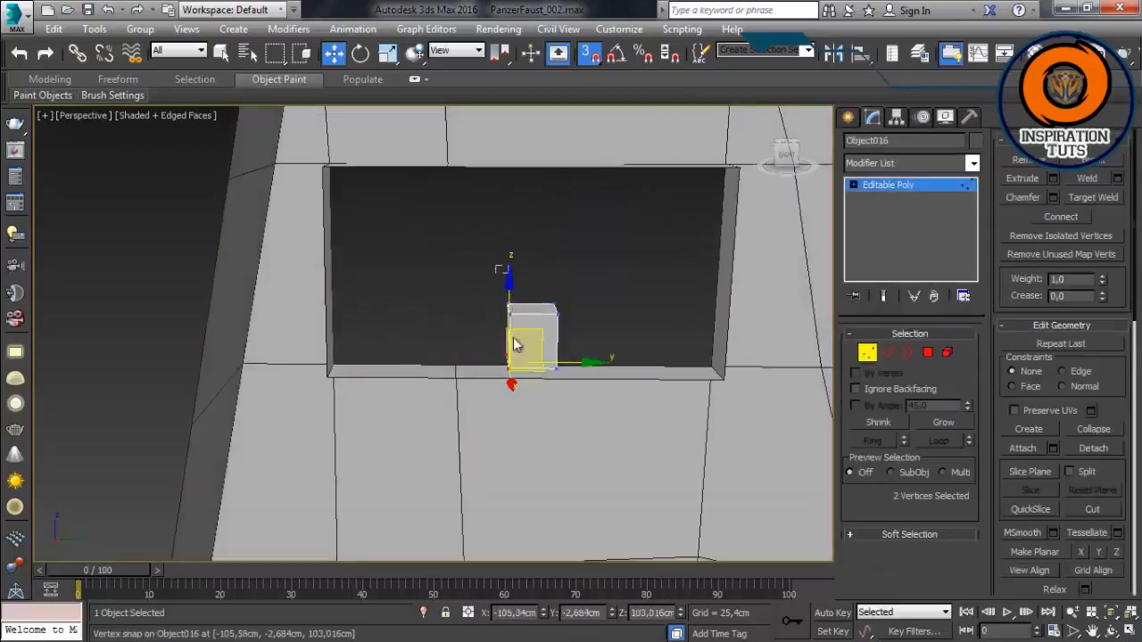
left_click(584, 51)
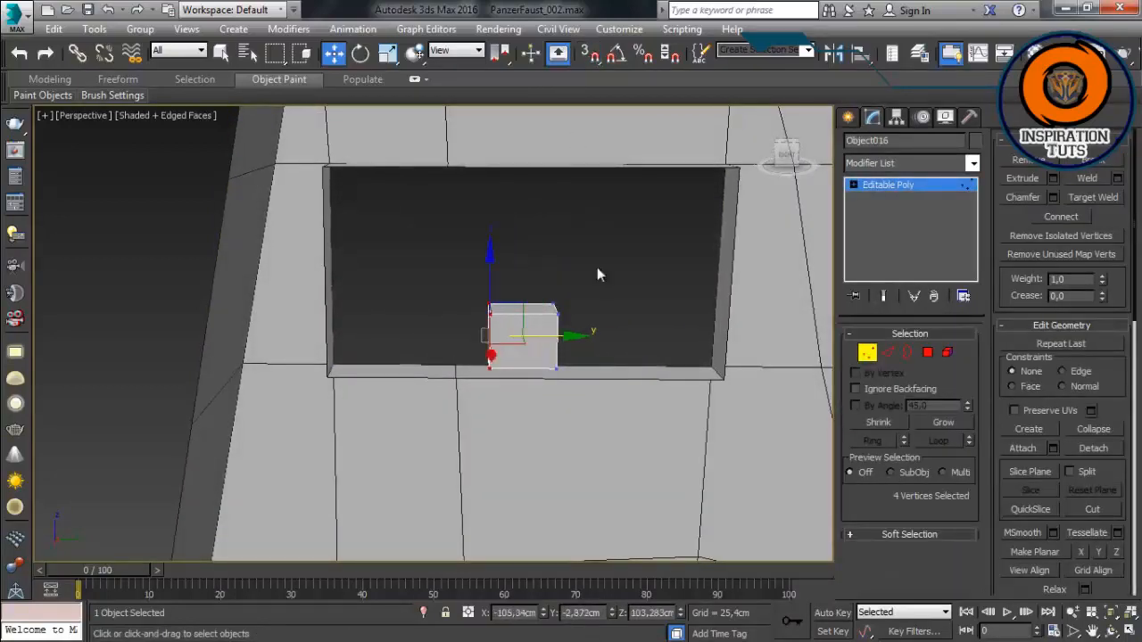
left_click_drag(596, 341, 587, 342)
scroll(555, 344, "up", 5)
middle_click_drag(466, 350, 535, 351, "alt")
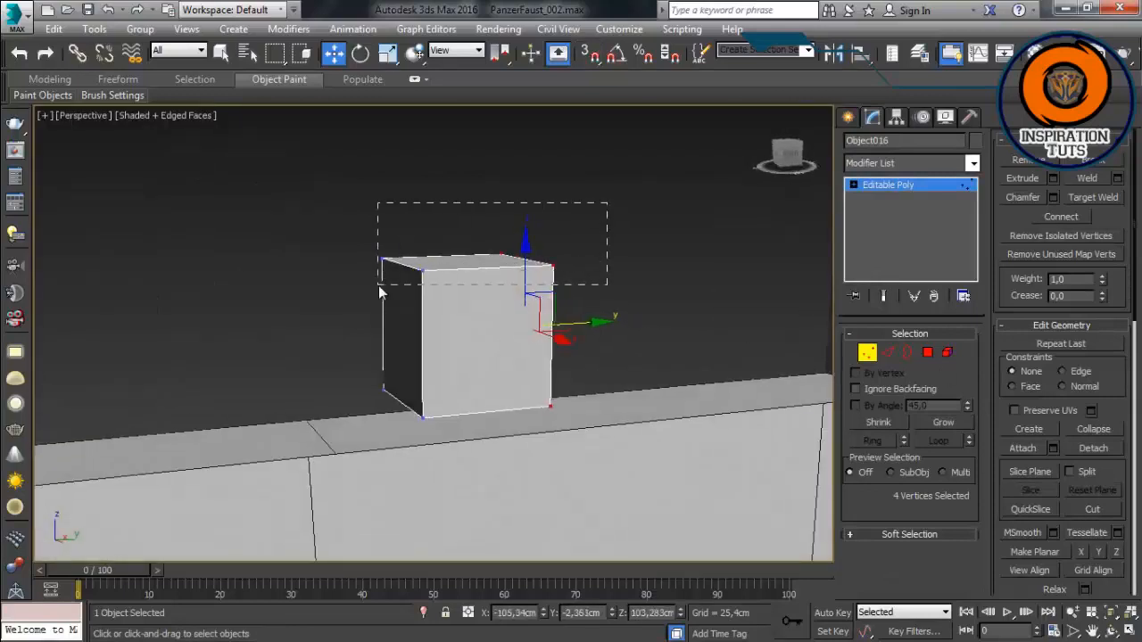
Step: Extrude the block's top polygon upward by a fraction of the block's height
key("4")
left_click(443, 265)
left_click(1053, 178)
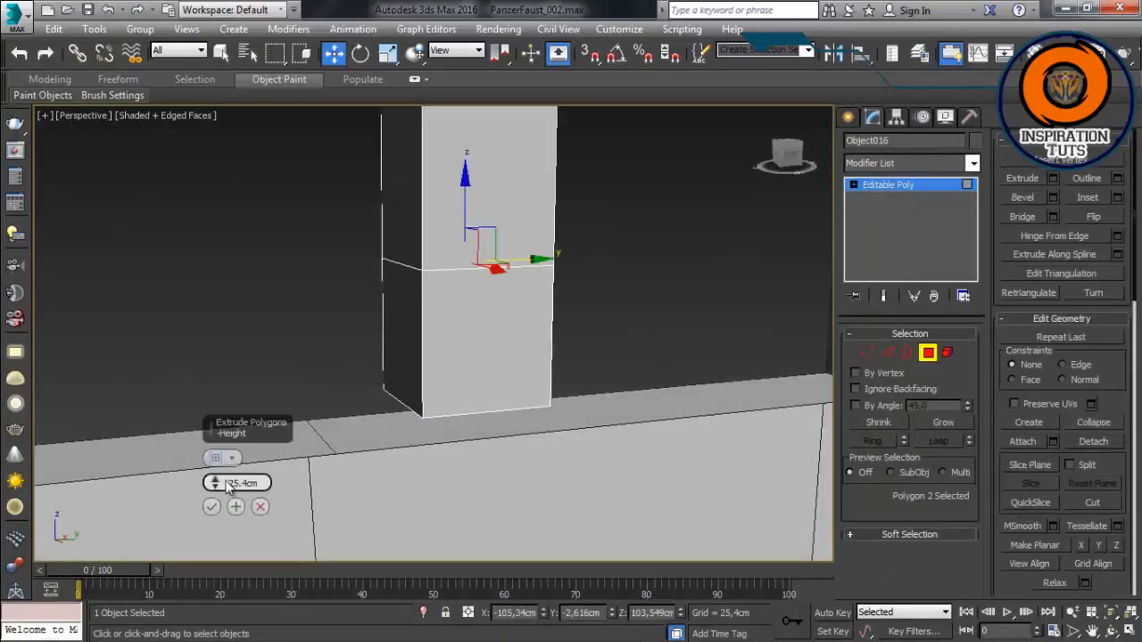
left_click_drag(214, 482, 217, 486)
left_click(212, 505)
Step: Scale the top polygon down to taper the upper section and raise it to make the tip taller
key("r")
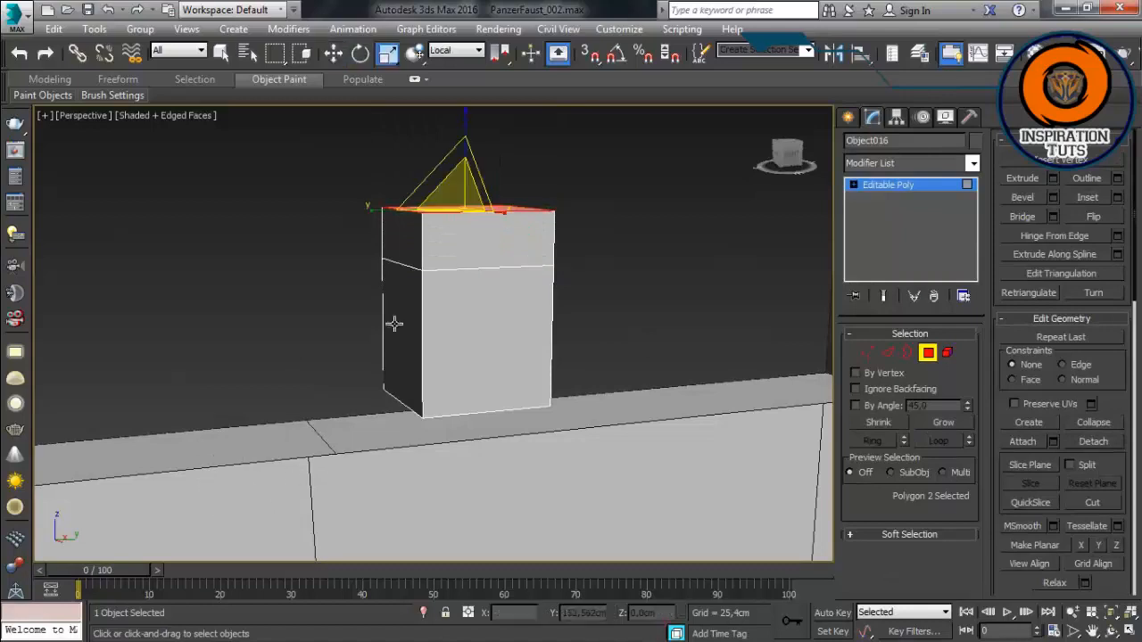
middle_click_drag(392, 324, 373, 355, "alt")
left_click_drag(401, 209, 453, 288)
middle_click_drag(453, 289, 472, 257, "alt")
key("w")
left_click_drag(466, 139, 466, 91)
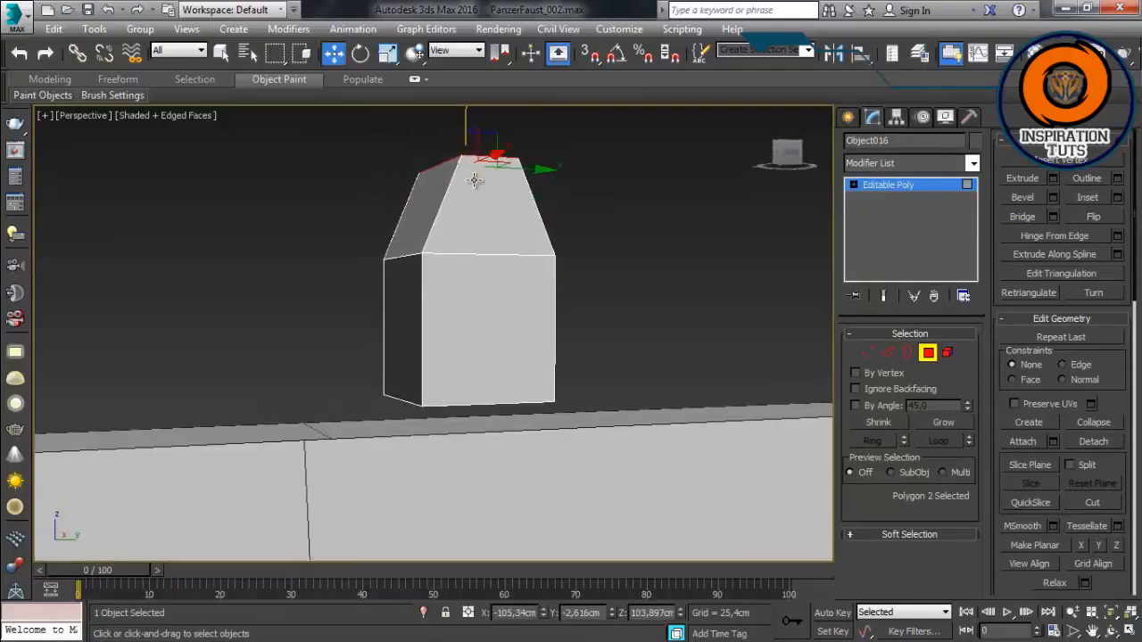
Step: Scale all the block's polygons narrower along the window's rim and lower the whole block onto the rim
middle_click_drag(474, 181, 458, 189, "alt")
left_click_drag(619, 133, 361, 414)
key("r")
left_click(449, 52)
left_click(440, 90)
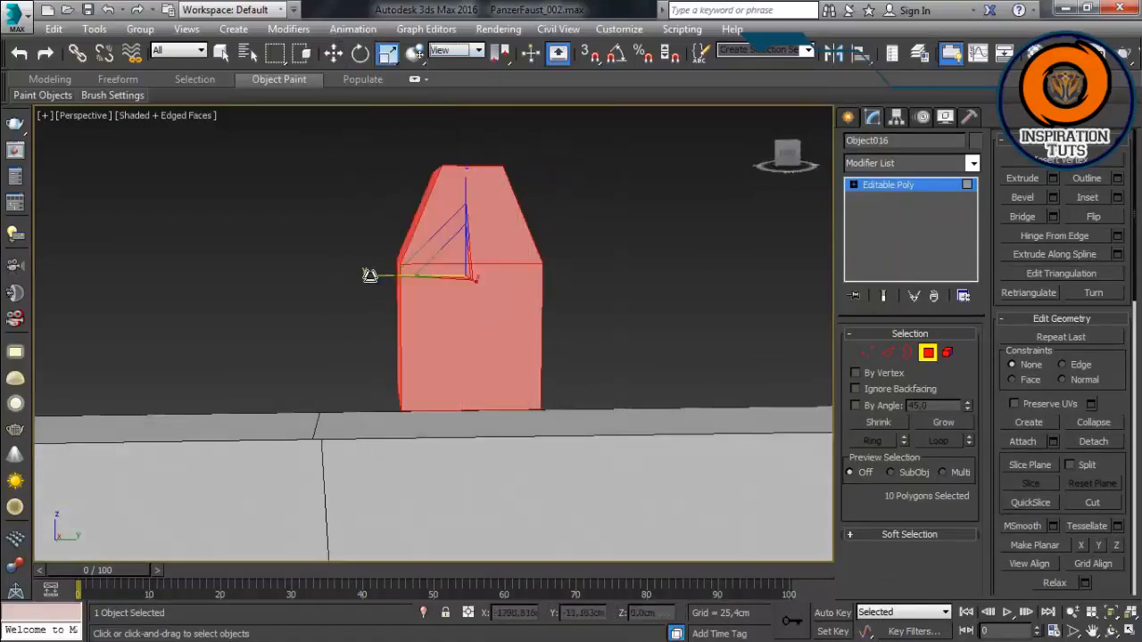
key("4")
key("w")
left_click_drag(506, 357, 506, 346)
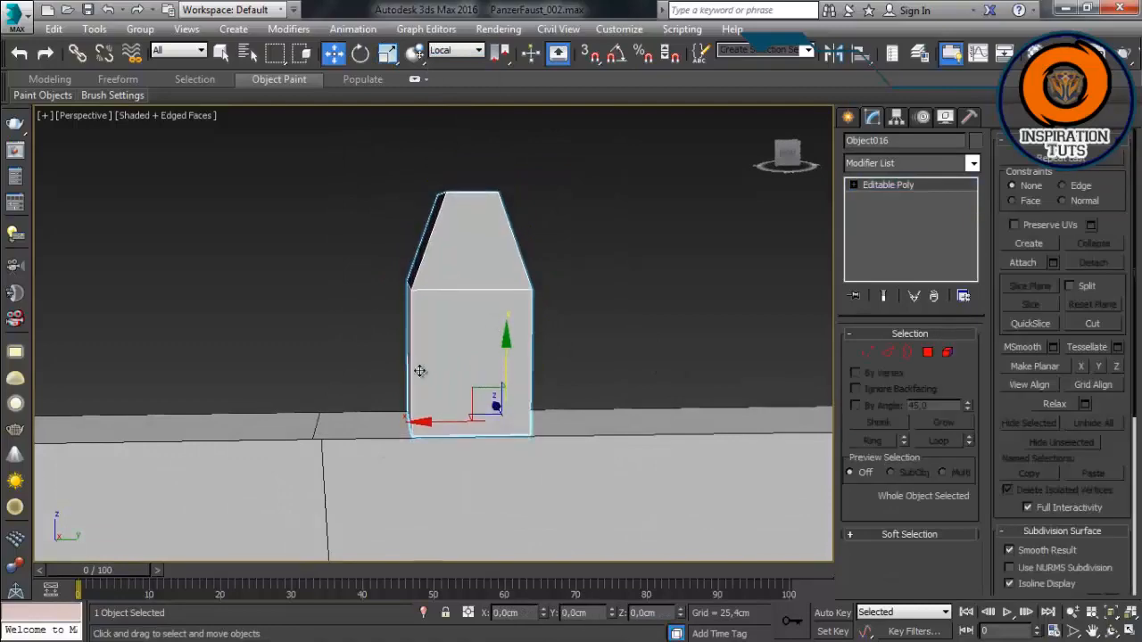
Step: Connect the tube's lengthwise edges with one segment at slide 94, placing a loop above the rear hook in the reference
scroll(421, 372, "down", 5)
middle_click_drag(420, 372, 446, 362, "alt")
scroll(499, 354, "down", 3)
left_click(650, 371)
middle_click_drag(650, 371, 499, 393, "alt")
scroll(555, 380, "down", 5)
middle_click_drag(500, 392, 306, 396)
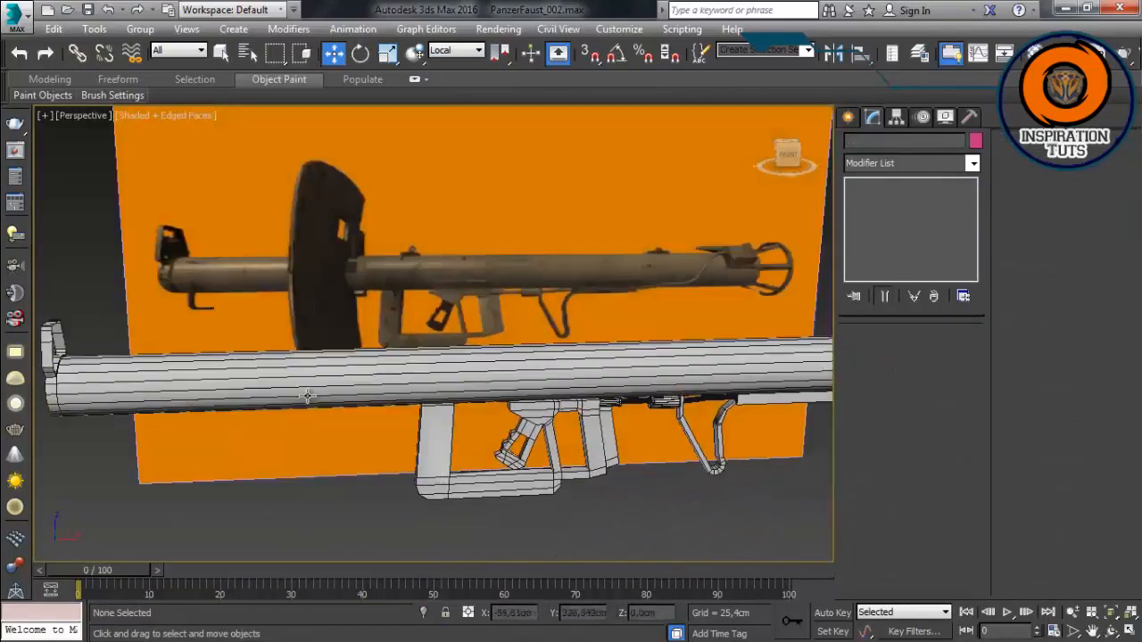
left_click(306, 395)
key("f")
scroll(339, 370, "down", 5)
scroll(448, 378, "up", 2)
scroll(448, 377, "up", 2)
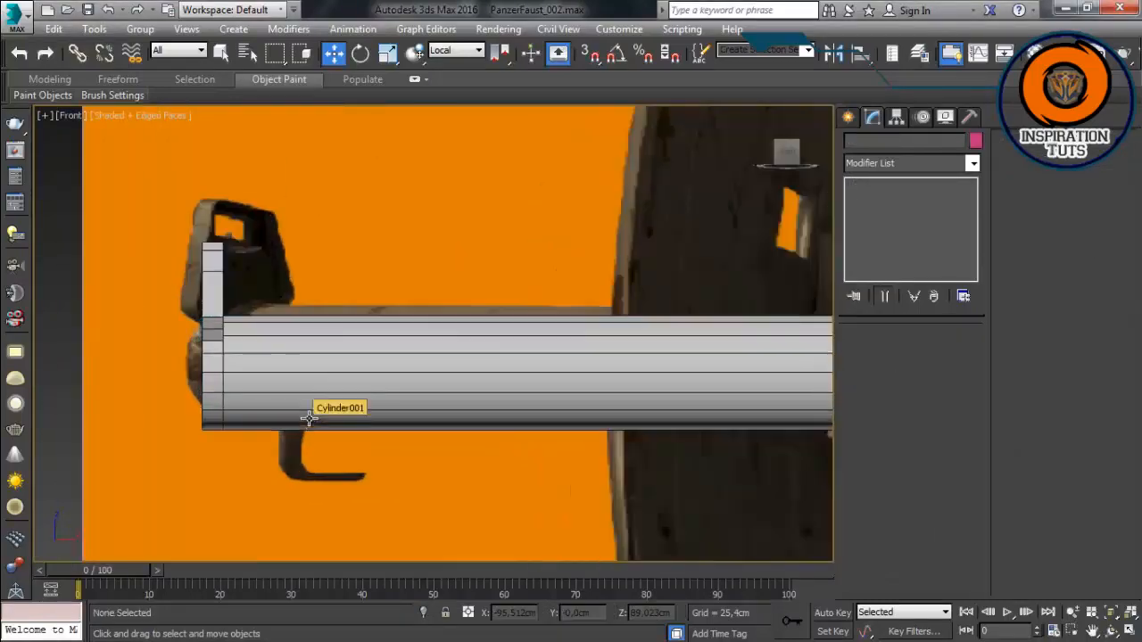
scroll(331, 393, "up", 2)
left_click(887, 352)
left_click(254, 436)
key("alt+r")
scroll(444, 357, "down", 4)
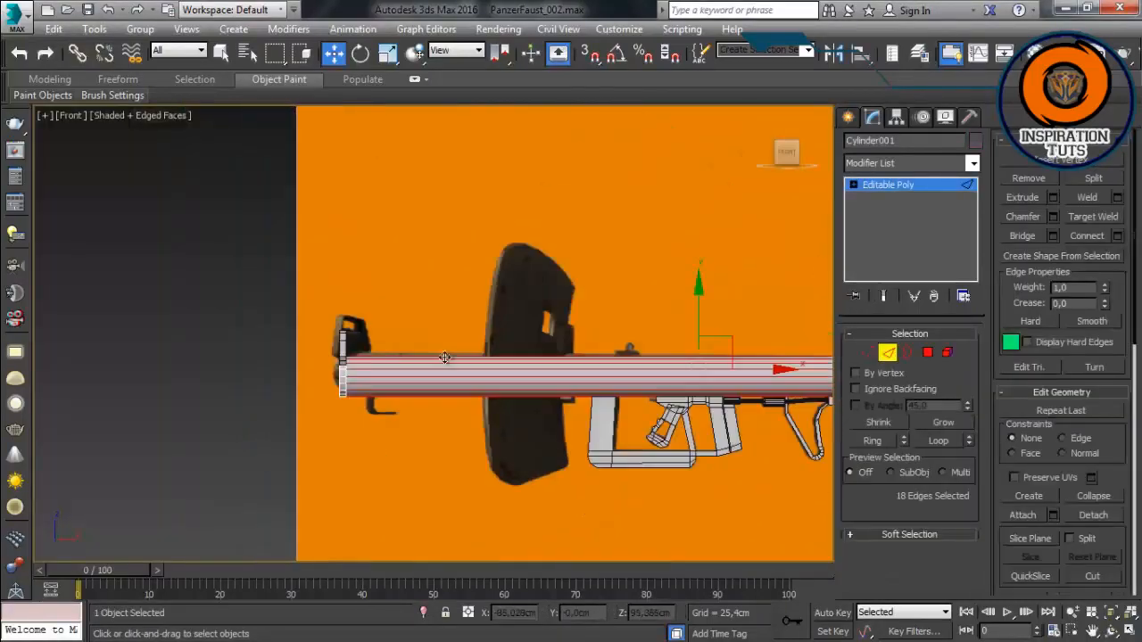
left_click(1118, 236)
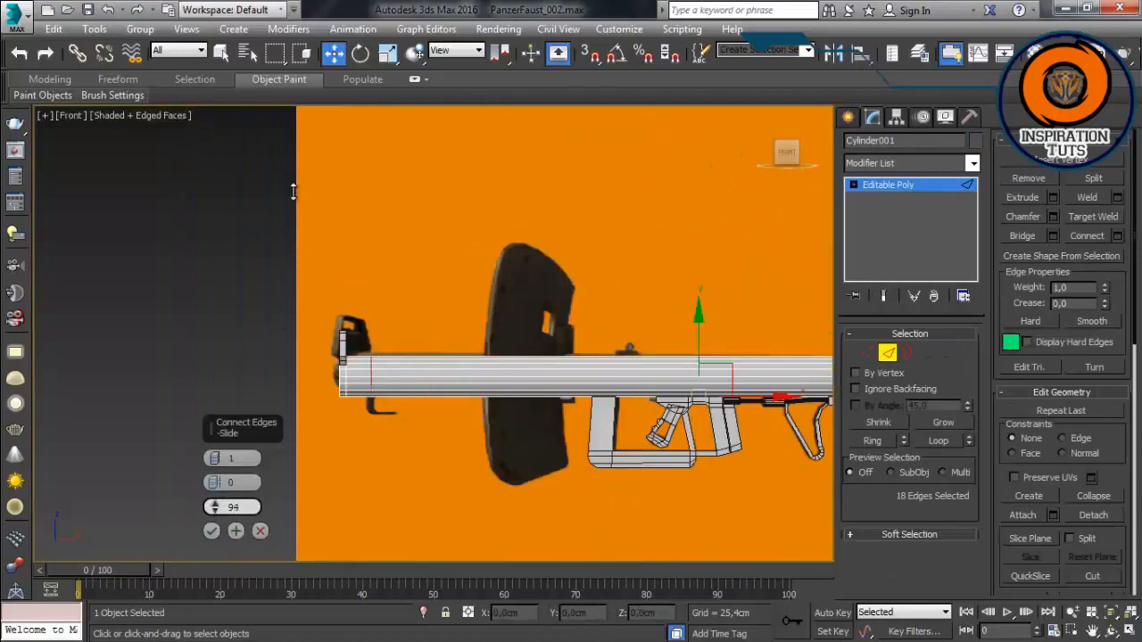
left_click(212, 532)
Step: Chamfer the new edge loop by about 1,049 cm to make a band as wide as the reference hook
scroll(362, 382, "up", 5)
left_click(1053, 216)
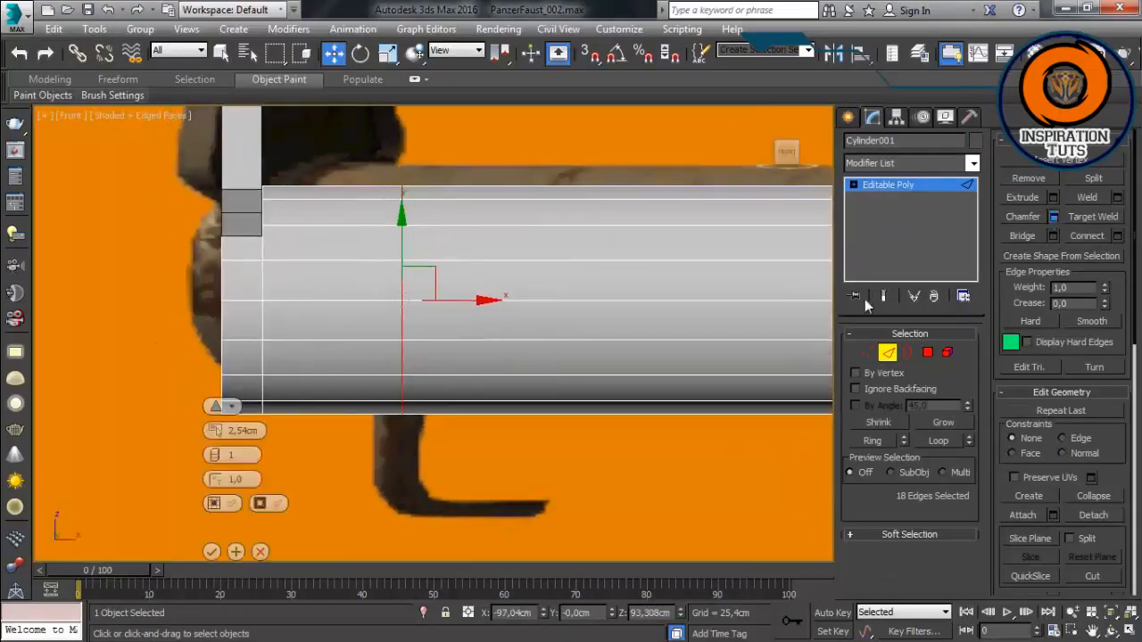
left_click_drag(230, 407, 212, 473)
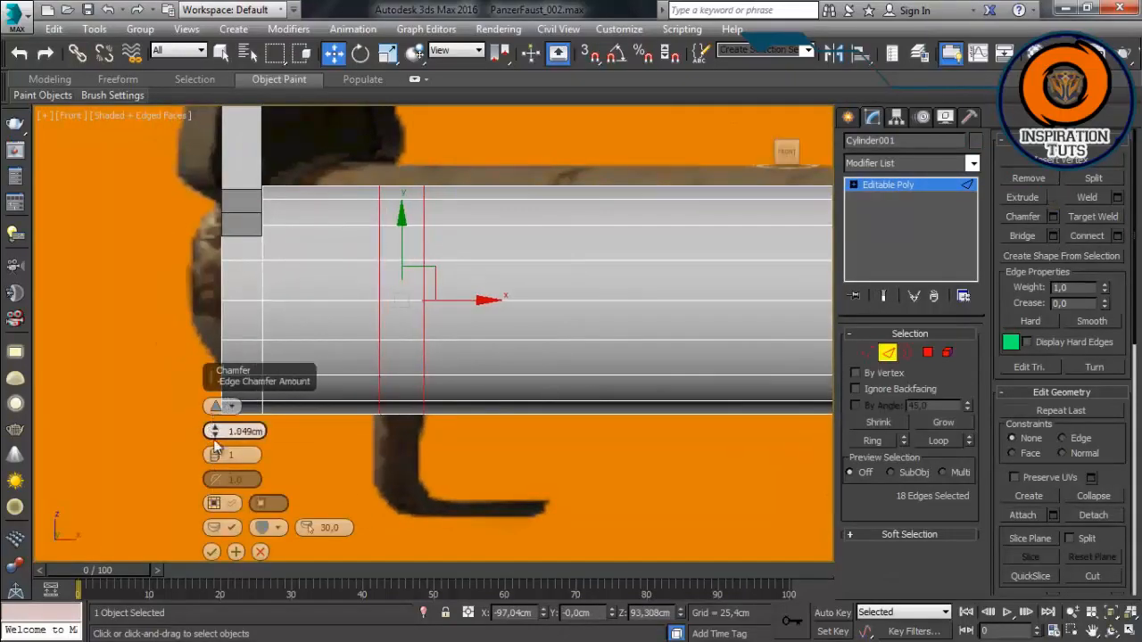
left_click(212, 551)
mouse_move(426, 394)
middle_mouse_down()
mouse_move(435, 385)
mouse_move(432, 394)
middle_mouse_up()
Step: Select the full ring of 18 polygons between the two chamfered loops on the tube
left_click(928, 354)
left_click(888, 352)
left_click(400, 302)
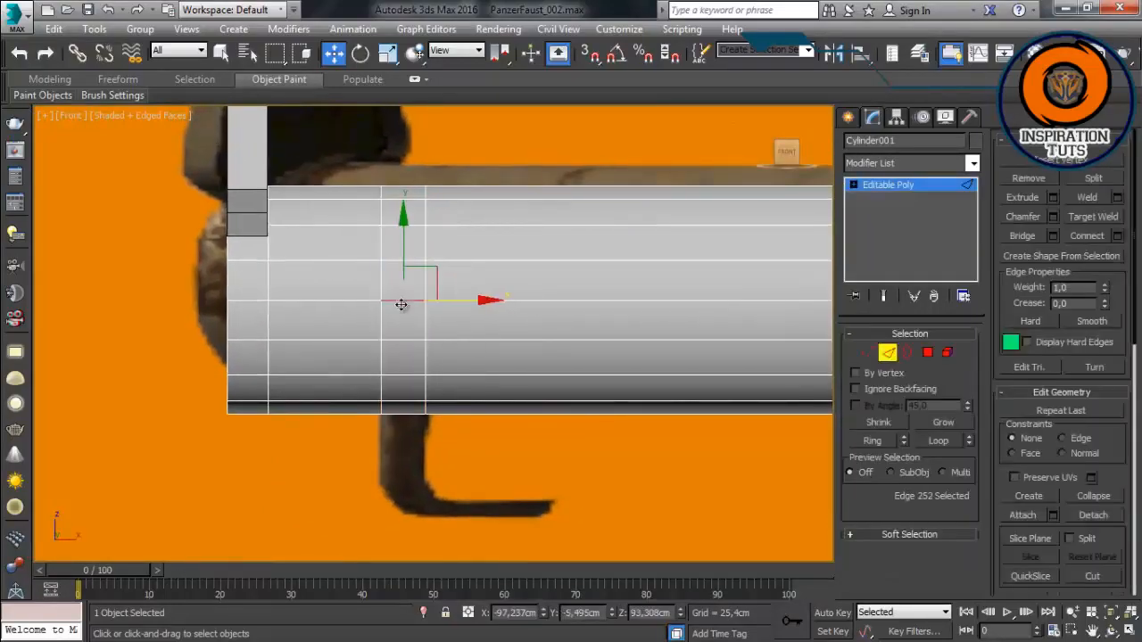
left_click(928, 353, "ctrl")
key("p")
middle_click_drag(515, 350, 474, 365, "alt")
scroll(464, 361, "up", 5)
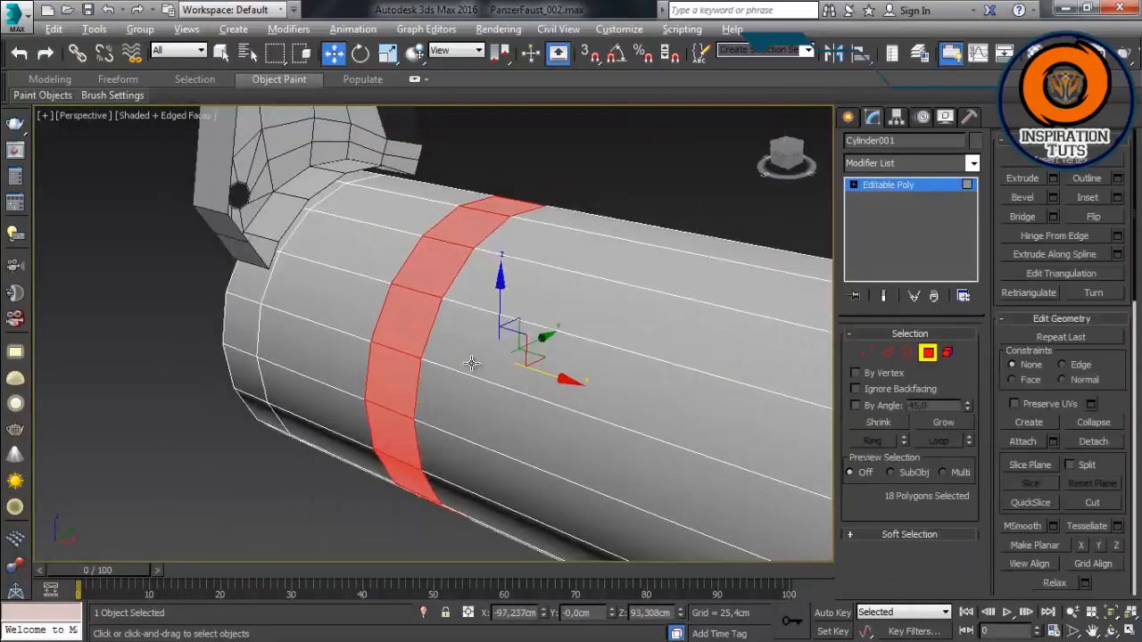
Step: Try to scale the selected band of polygons around the tube
key("r")
left_click_drag(510, 343, 502, 319)
left_click(683, 278)
key("ctrl+z")
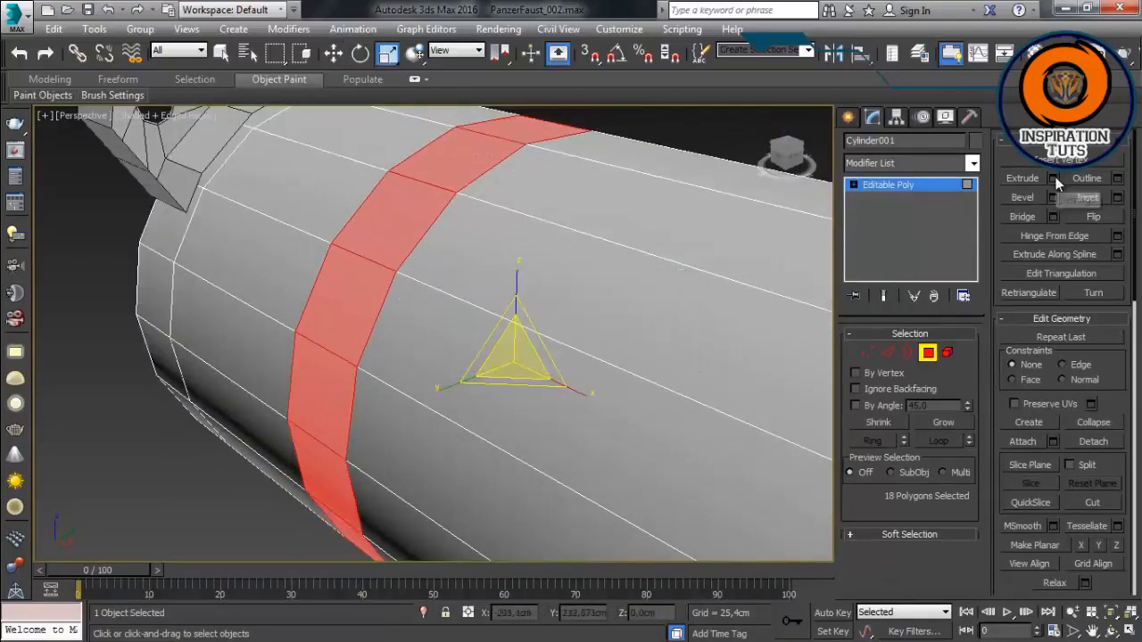
Step: Extrude the selected band of polygons slightly to form a collar around the tube
left_click(1055, 178)
left_click_drag(213, 489, 214, 482)
left_click(211, 506)
left_click(190, 475)
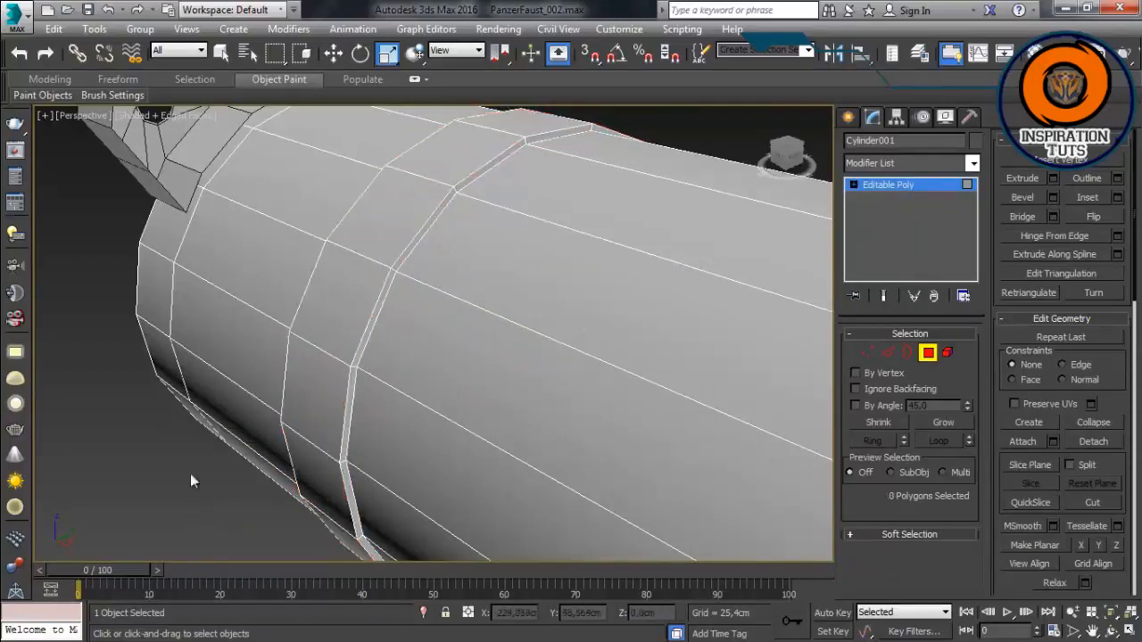
middle_click_drag(294, 419, 428, 368, "alt")
scroll(428, 367, "up", 5)
scroll(428, 368, "down", 6)
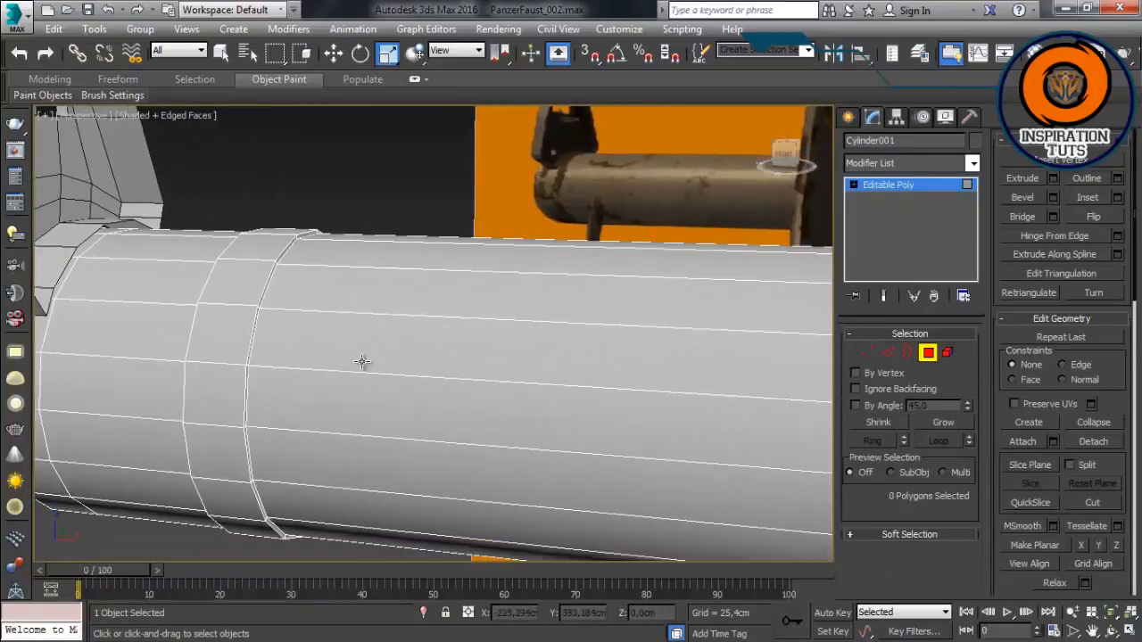
Step: Set the opacity of the 19 - Default material to 0 to reveal the reference behind the tube
left_click(206, 454)
middle_click_drag(214, 452, 489, 381, "alt")
key("f")
scroll(547, 370, "up", 2)
scroll(547, 370, "down", 7)
key("m")
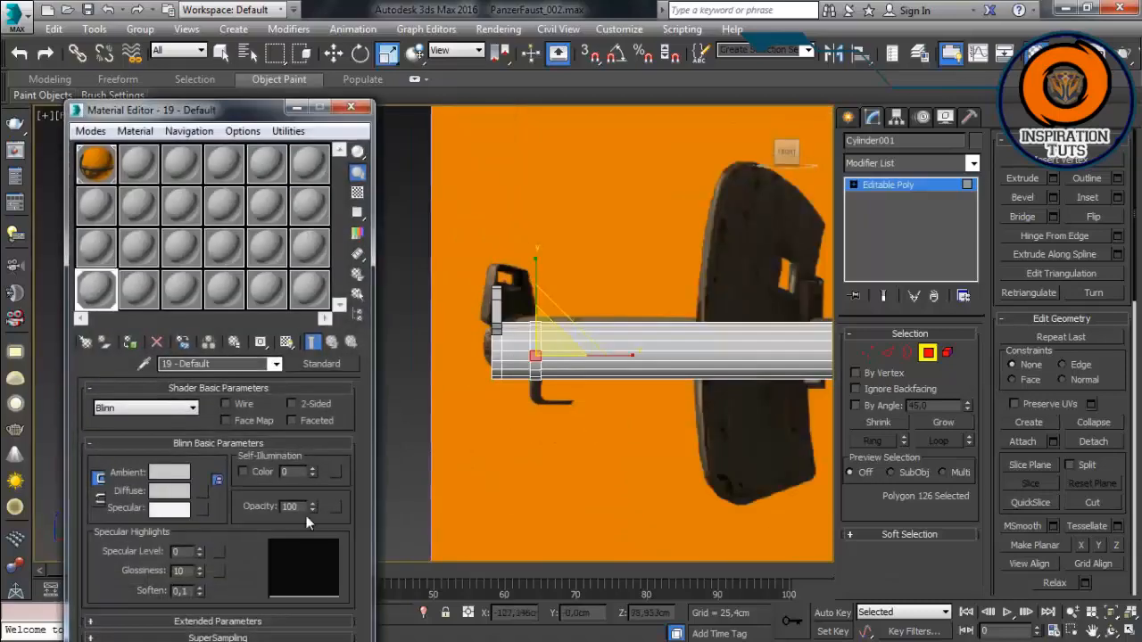
right_click(313, 509)
scroll(536, 325, "up", 6)
scroll(620, 372, "up", 2)
Step: Select the single collar polygon at the upper end of the reference hook and close the material settings
middle_click_drag(619, 372, 614, 232)
left_click(593, 330)
left_click(530, 337)
middle_click_drag(560, 345, 559, 299)
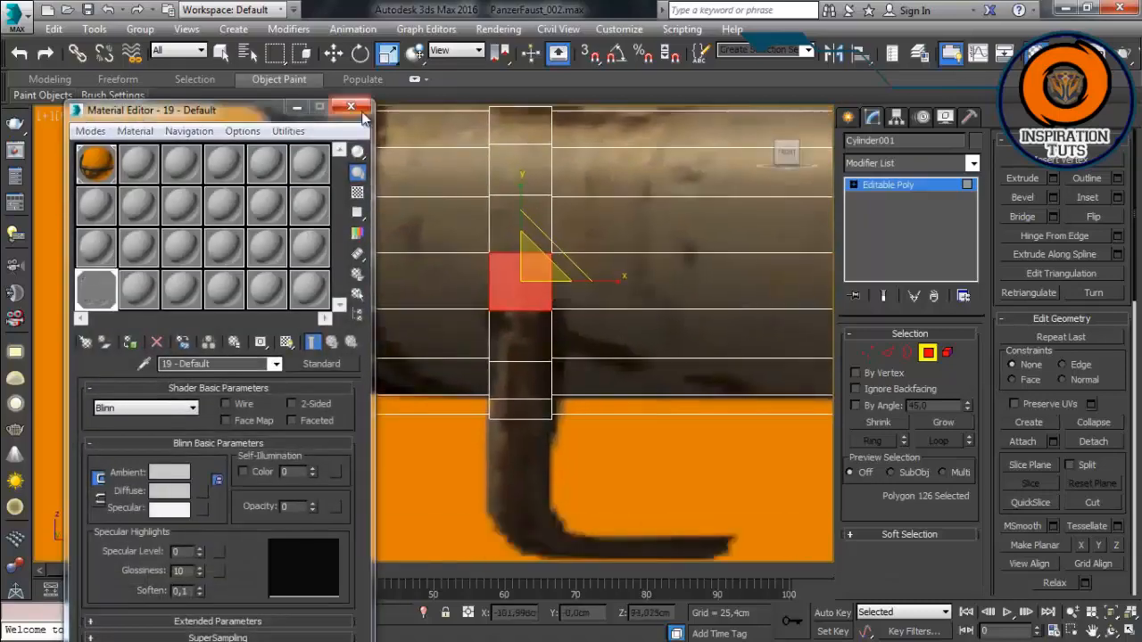
left_click(351, 108)
Step: Clone the selected collar polygon slightly outward and detach the copy as Object017
key("p")
key("w")
middle_click_drag(543, 245, 393, 327, "alt")
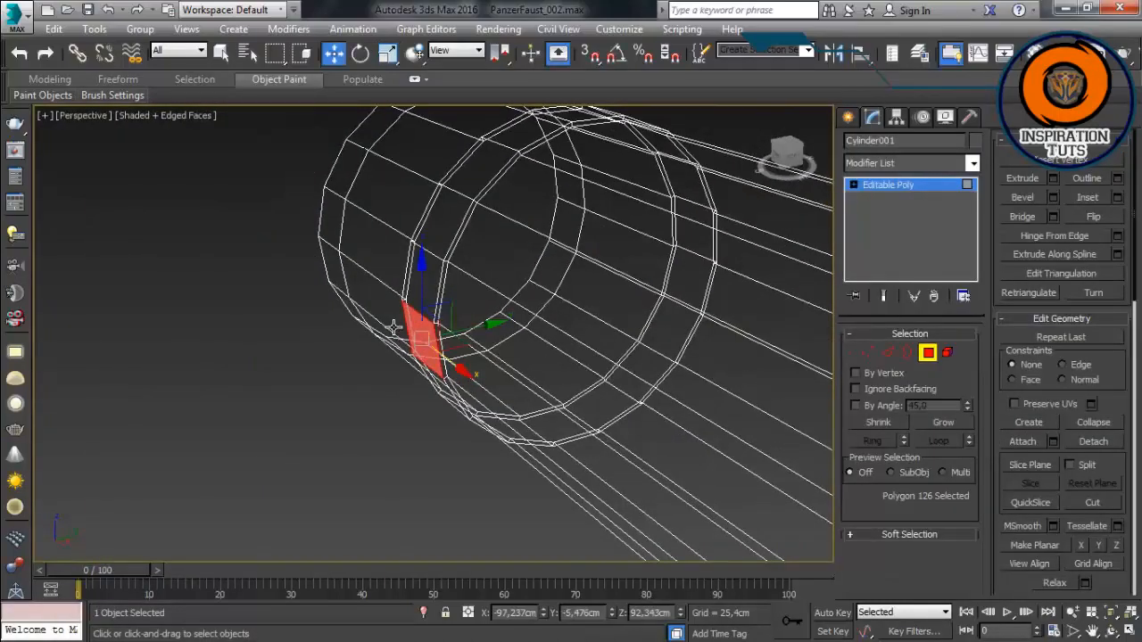
scroll(394, 327, "up", 5)
left_click_drag(483, 356, 472, 364, "shift")
left_click(654, 359)
left_click(1090, 443)
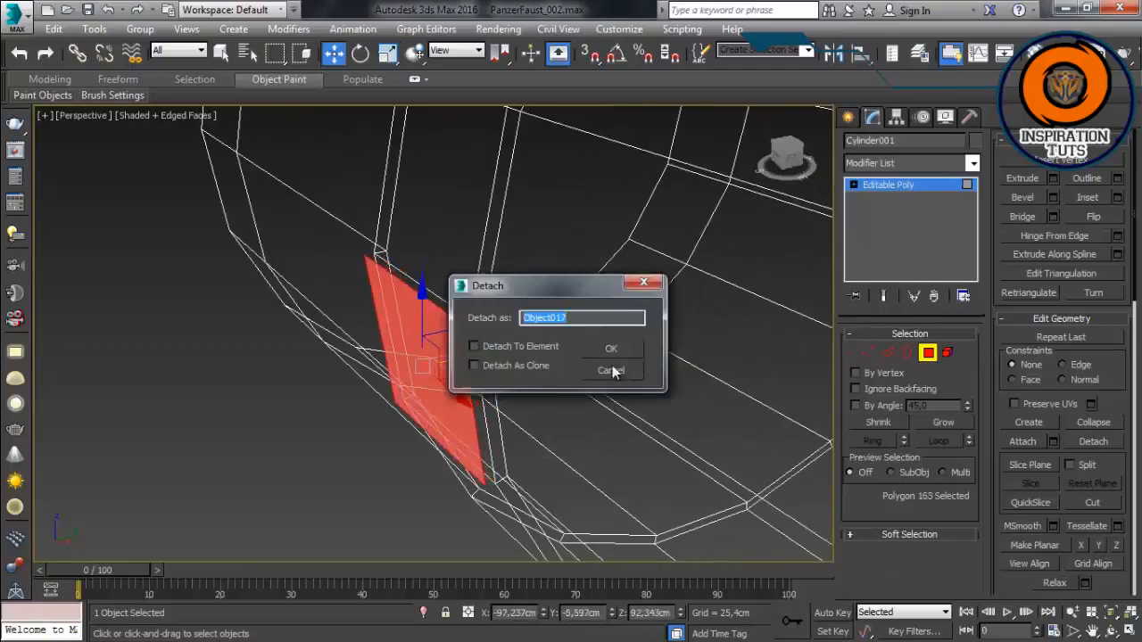
left_click(612, 349)
Step: Select the detached polygon object and extend its lower edge straight down as a new strip segment
key("4")
left_click(298, 489)
middle_click_drag(298, 489, 521, 357, "alt")
left_click(298, 383)
scroll(522, 390, "down", 5)
scroll(521, 358, "up", 3)
key("2")
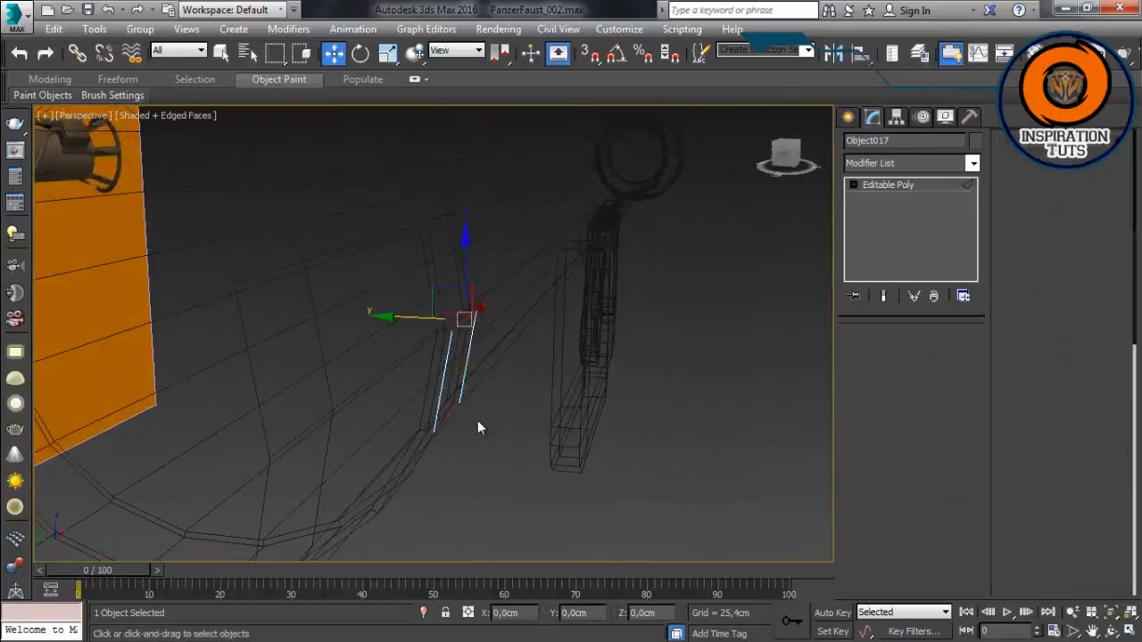
left_click(450, 411)
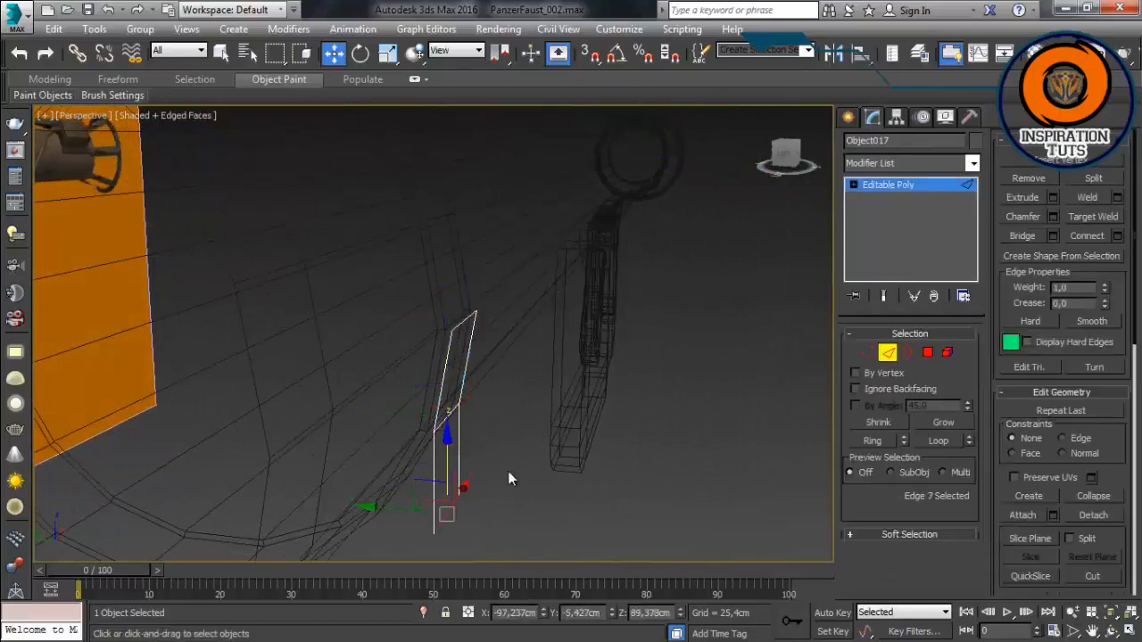
Step: Extend the strip along the reference hook, shaping the angled bend and the foot that runs forward under the tube
key("f")
scroll(591, 303, "up", 3)
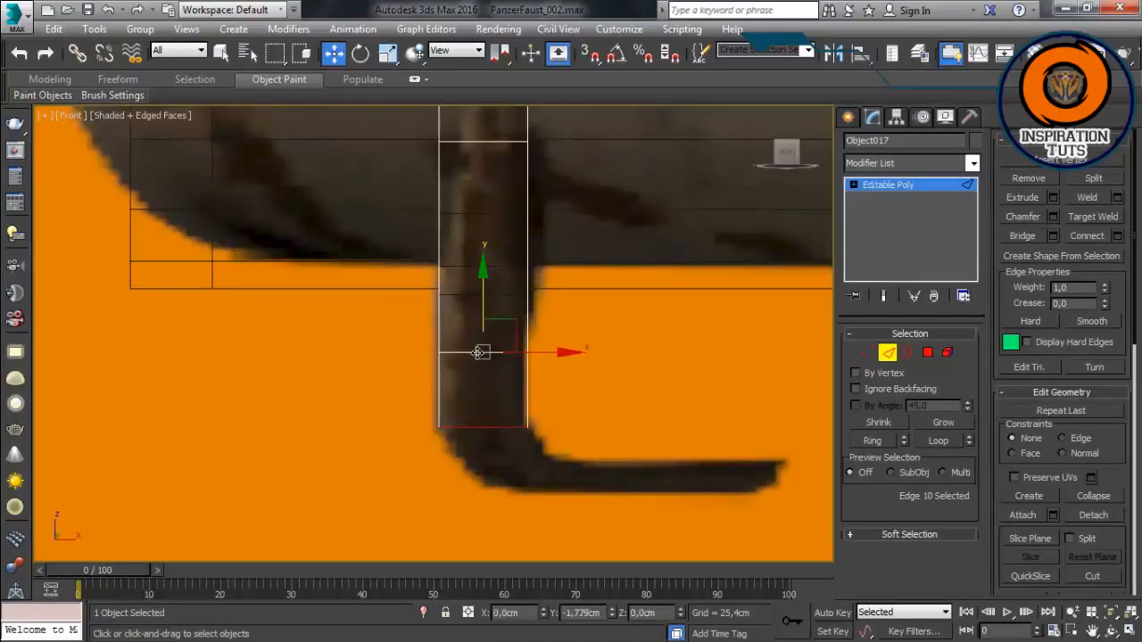
key("p")
middle_click_drag(535, 395, 474, 427, "alt")
key("f")
scroll(479, 338, "up", 3)
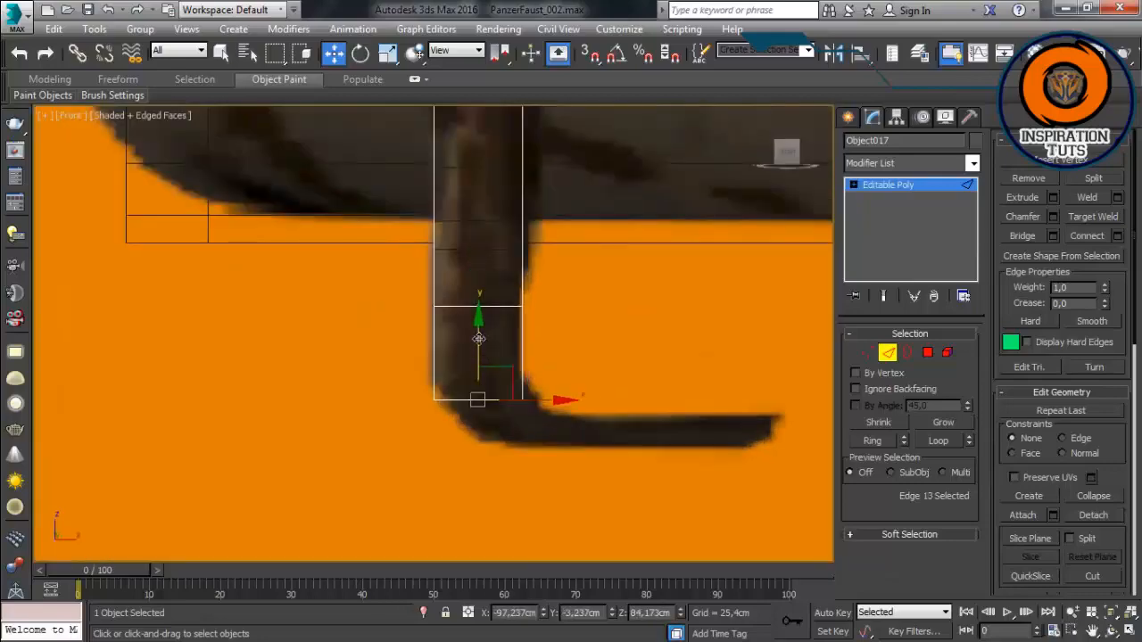
key("p")
mouse_move(592, 390)
middle_mouse_down("alt")
mouse_move(602, 408)
mouse_move(571, 365)
mouse_move(553, 375)
mouse_move(464, 270)
mouse_move(676, 281)
mouse_move(586, 309)
mouse_move(599, 375)
mouse_move(628, 382)
middle_mouse_up("alt")
key("F3")
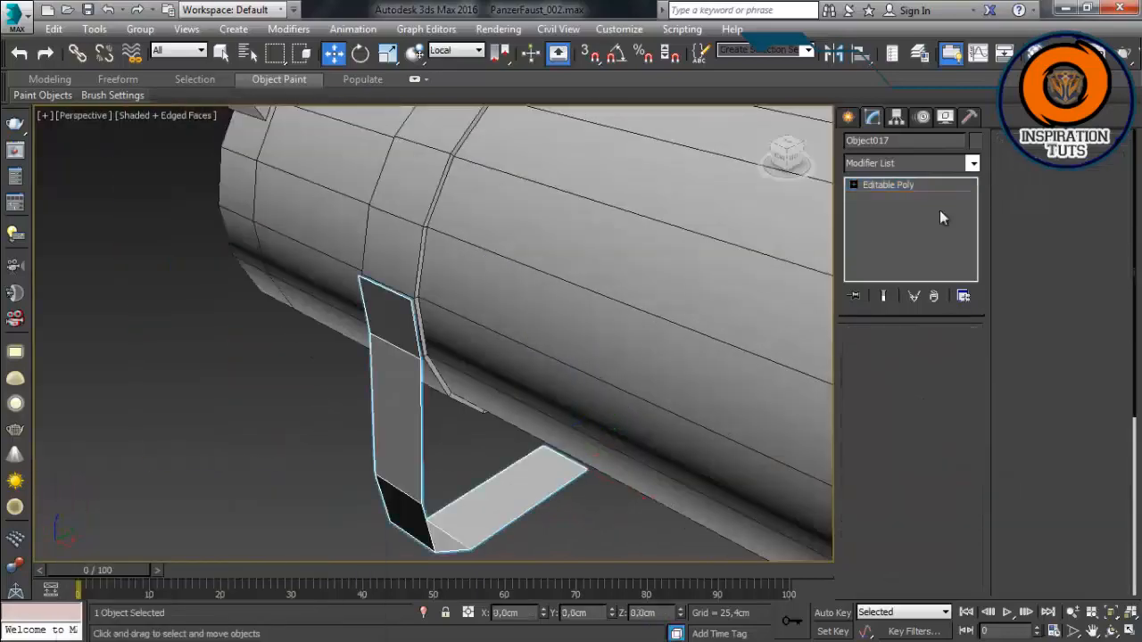
Step: Add a Shell modifier to the hook strip and set its inner amount to about 0,152 cm
left_click(972, 163)
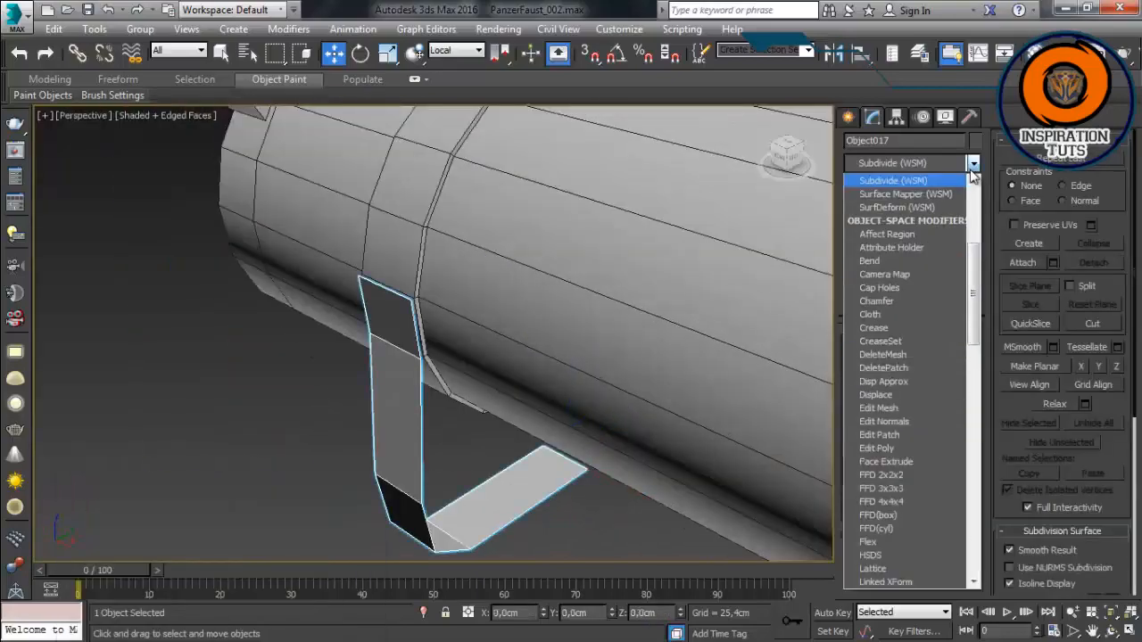
scroll(901, 357, "down", 10)
left_click(879, 183)
scroll(398, 285, "up", 4)
middle_click_drag(398, 286, 308, 301, "alt")
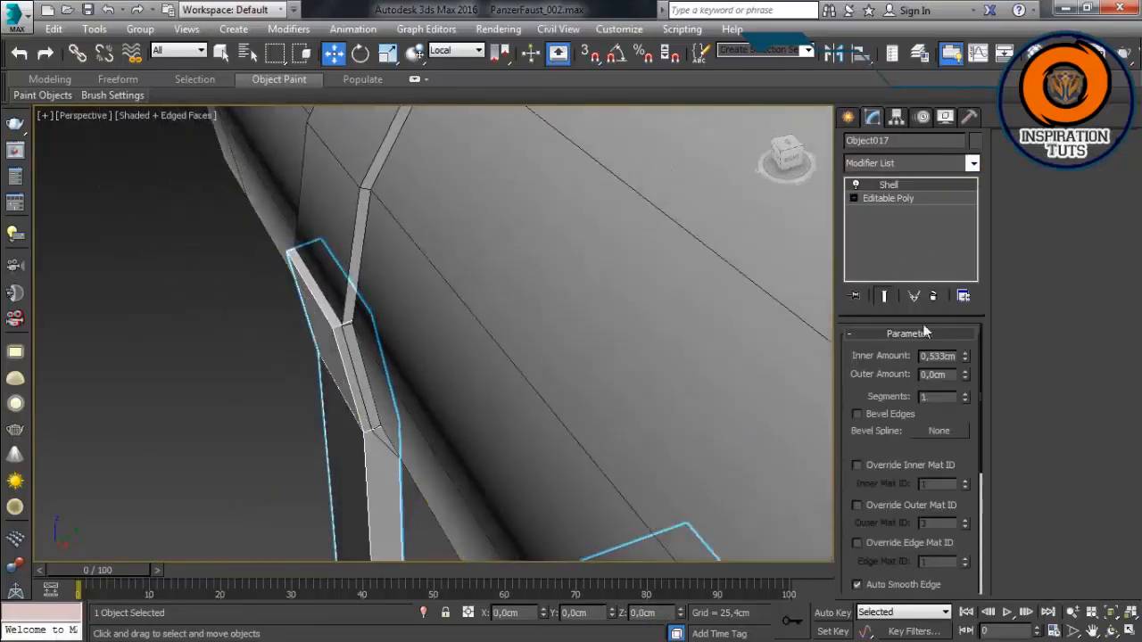
left_click_drag(963, 357, 963, 371)
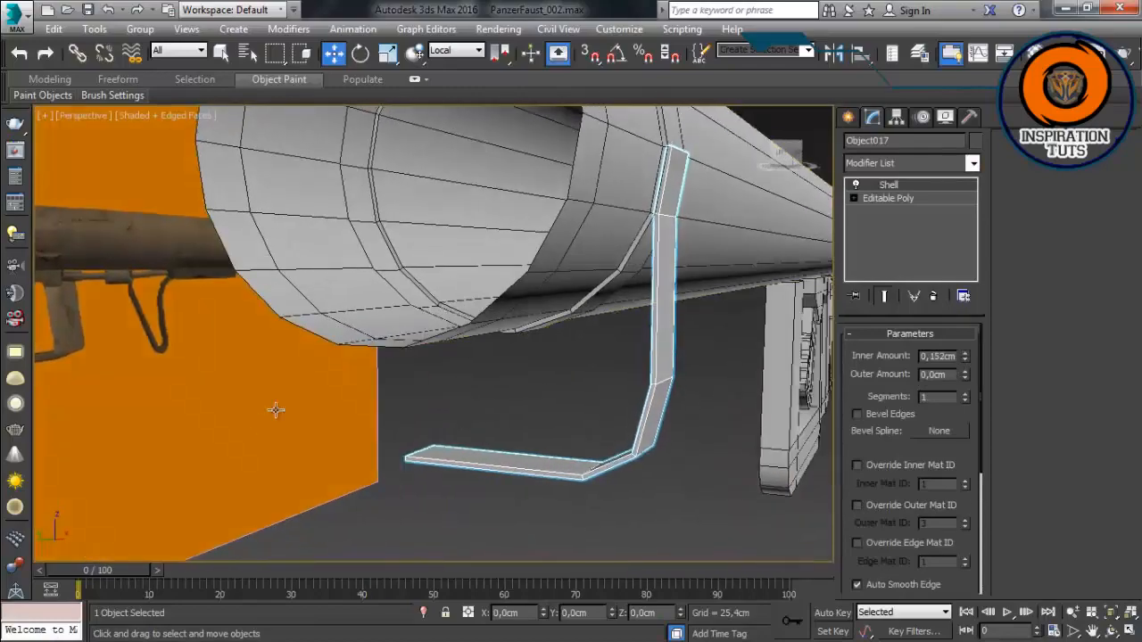
Step: Draw a plane about 64,56 cm long over the reference shield in the front view and widen it to about 36,638 cm
scroll(186, 372, "up", 6)
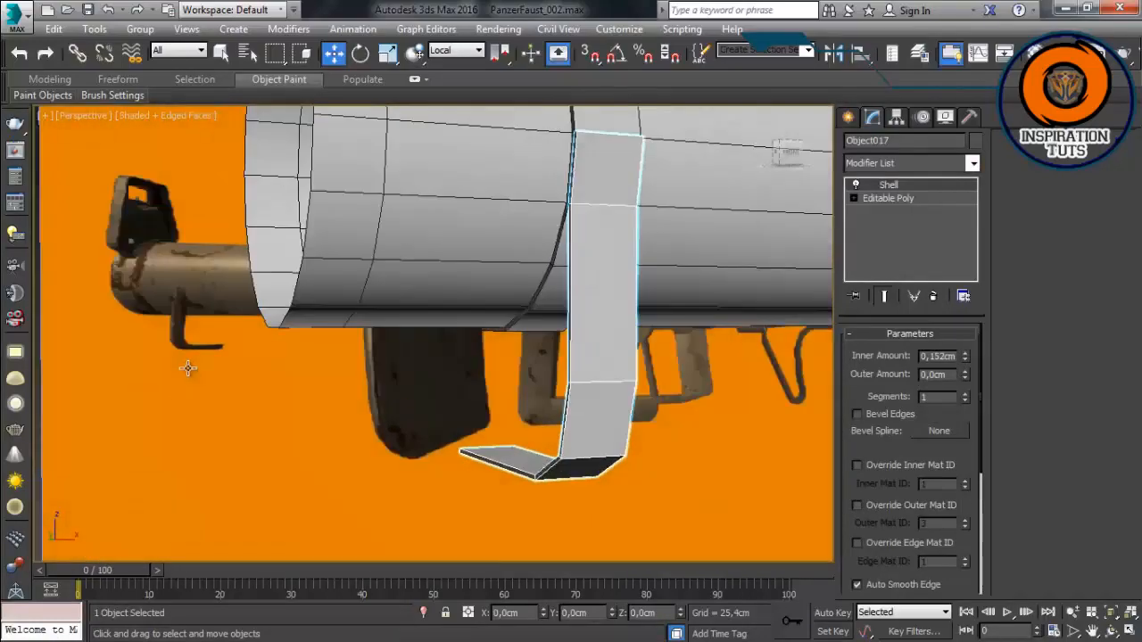
middle_click_drag(186, 372, 248, 333)
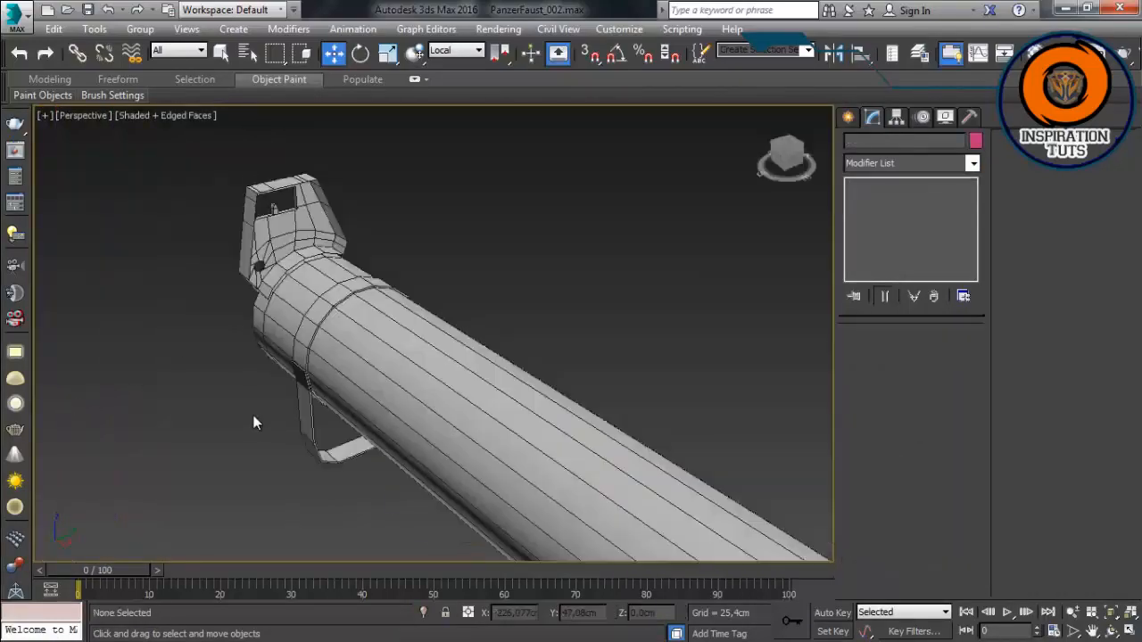
middle_click_drag(255, 420, 479, 208, "alt")
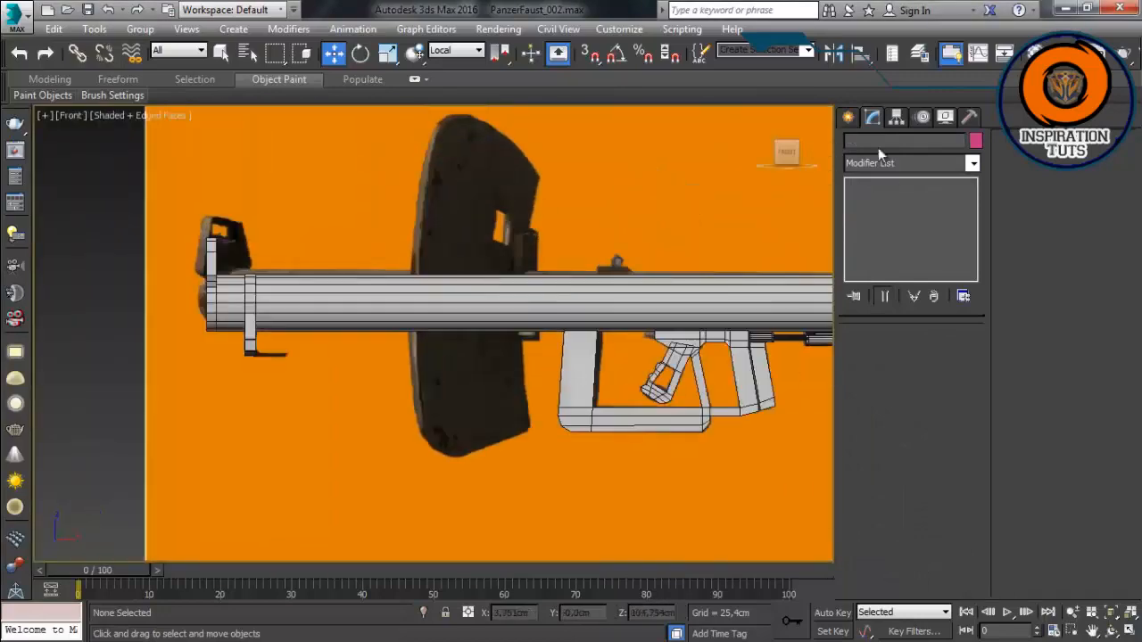
left_click(848, 117)
left_click(941, 293)
left_click_drag(436, 112, 524, 455)
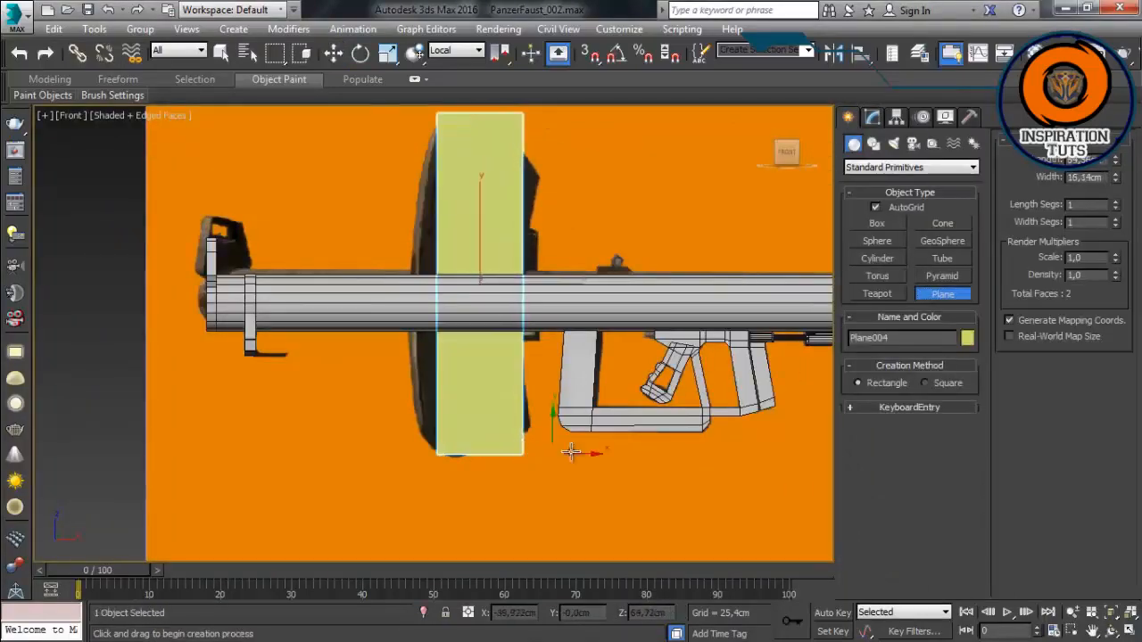
right_click(527, 257)
left_click(872, 117)
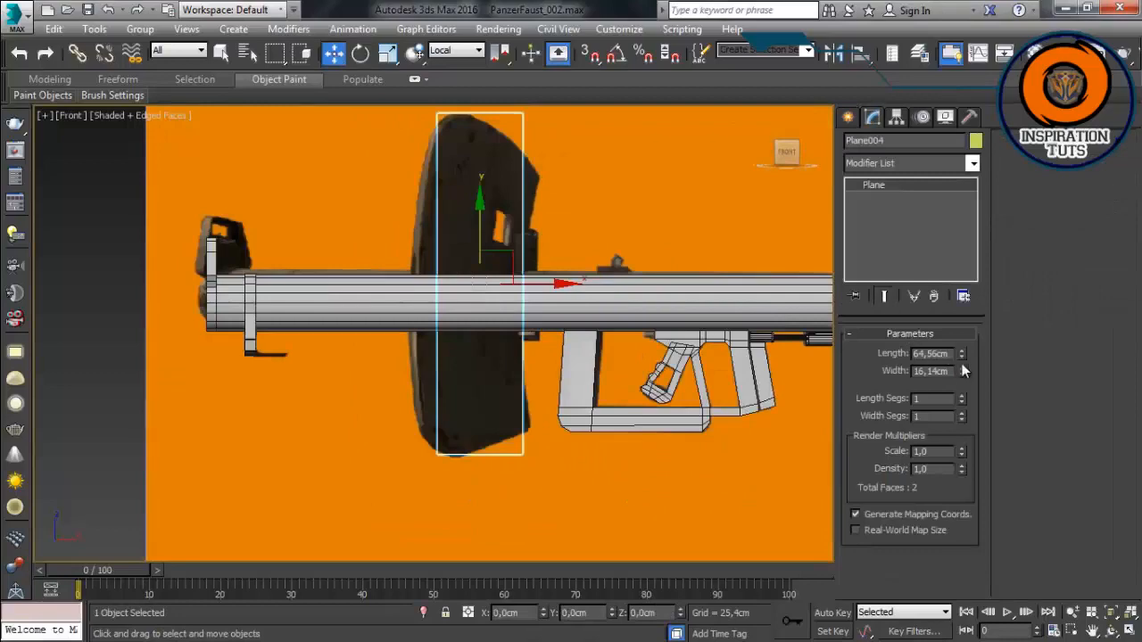
left_click_drag(963, 370, 963, 344)
Step: Make the shield plane see-through so the reference shield shows behind it
left_click(1035, 52)
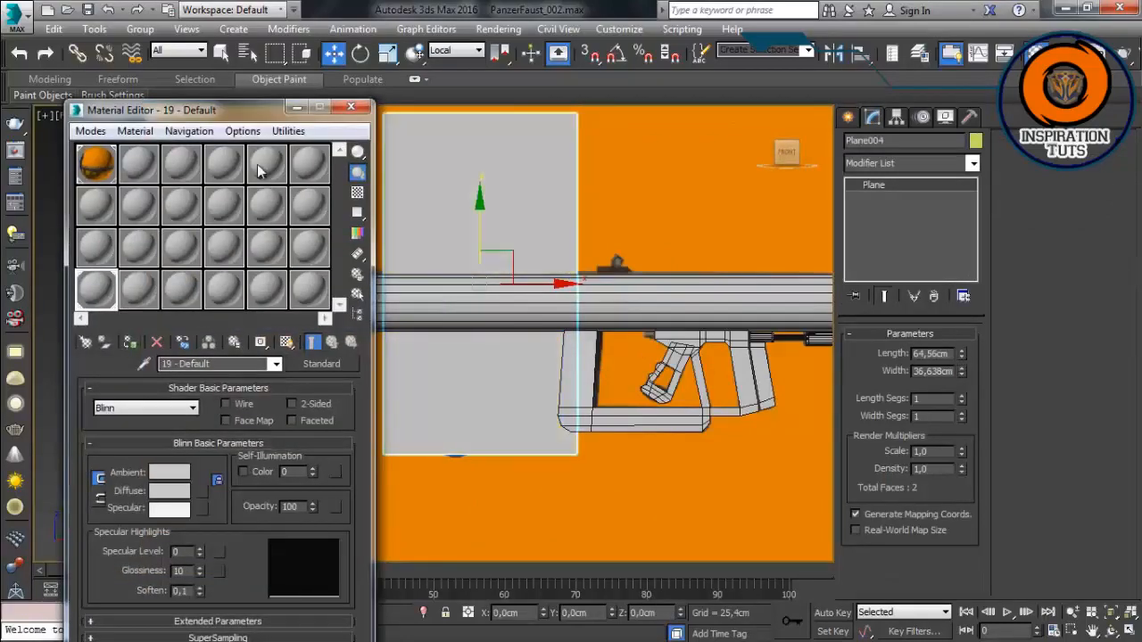
left_click(351, 107)
key("alt+x")
left_click(543, 291)
left_click(510, 361)
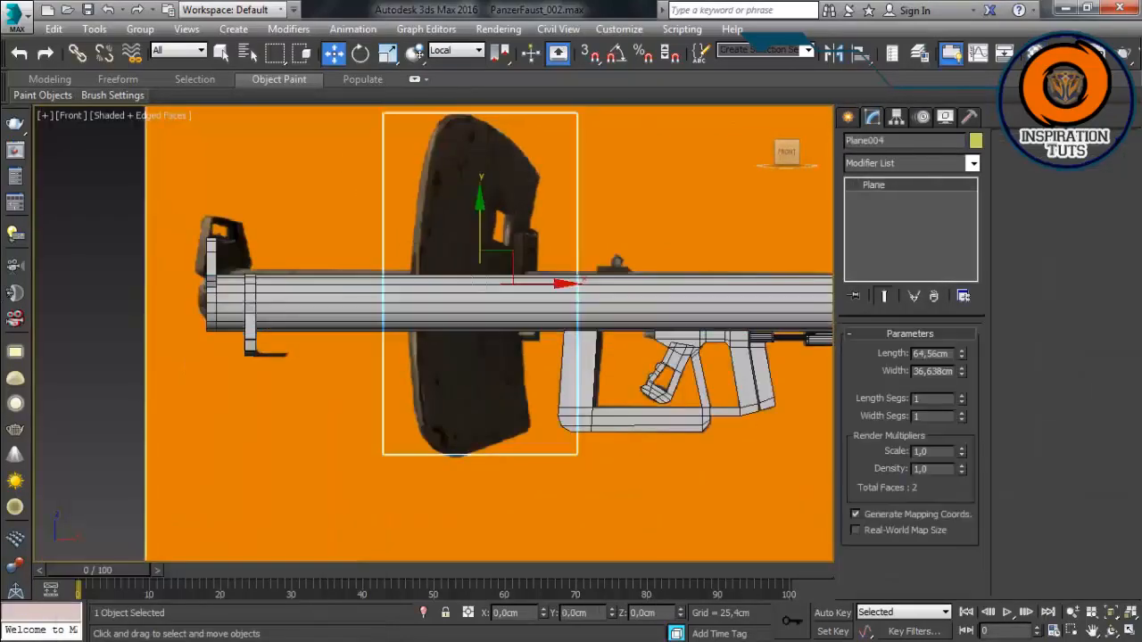
Step: Move the plane forward to the reference shield's front edge and across from the reference image onto the launcher tube
left_click_drag(547, 285, 596, 287)
scroll(556, 326, "down", 2)
key("p")
middle_click_drag(556, 326, 470, 323, "alt")
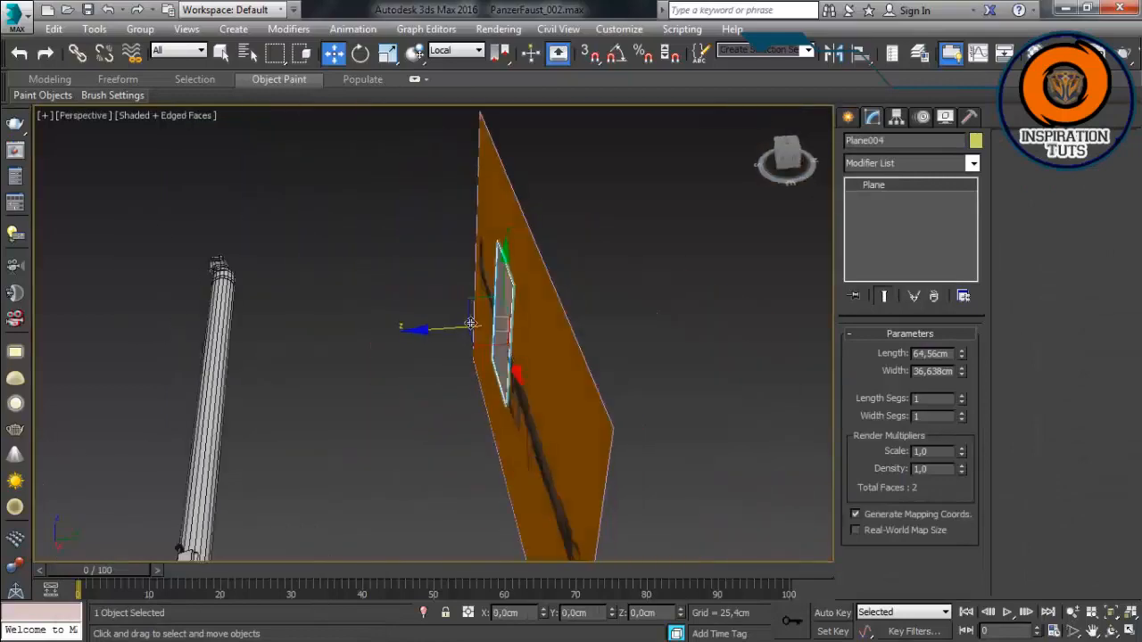
left_click_drag(471, 323, 207, 346)
key("z")
Step: Rotate the shield plane 90 degrees about the vertical axis with angle snapping, standing it crosswise to the tube
left_click(361, 54)
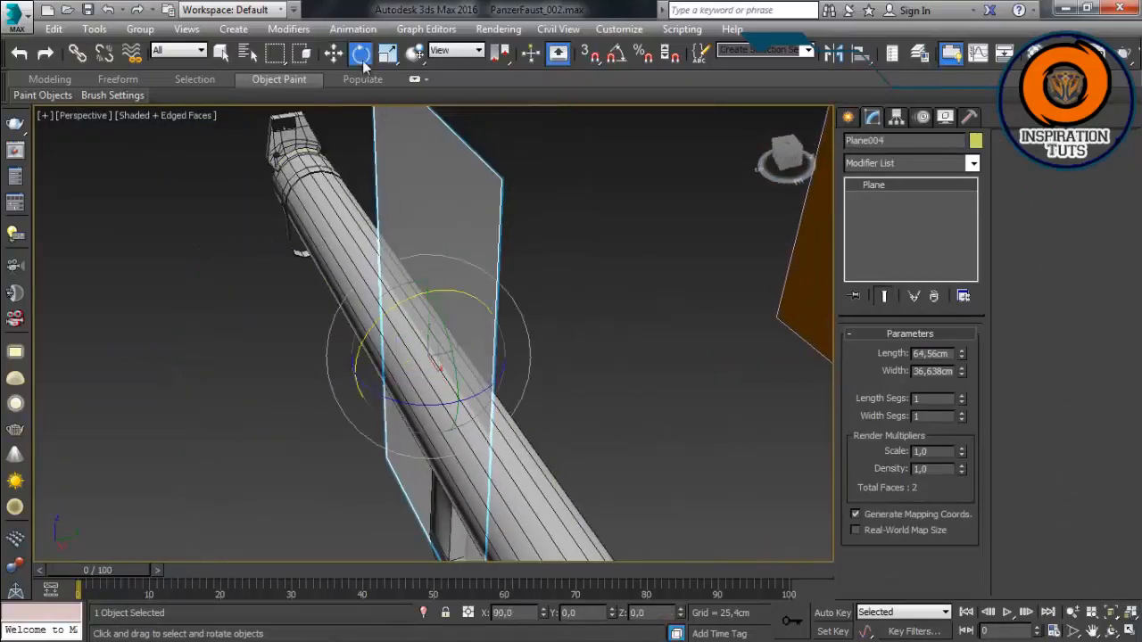
left_click_drag(407, 410, 460, 373)
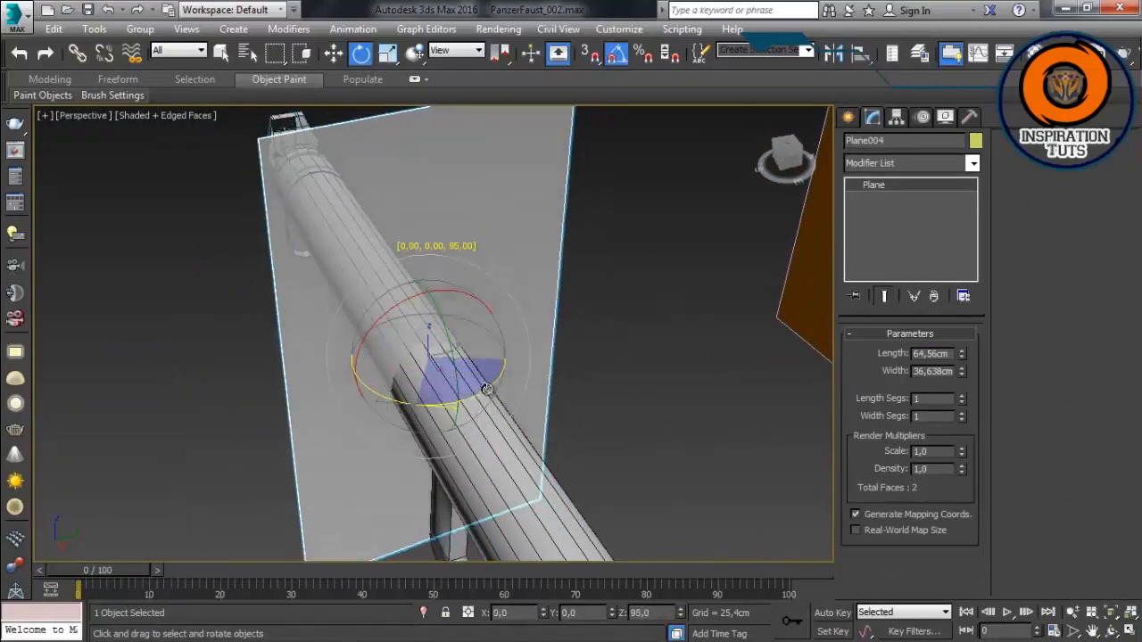
middle_click_drag(459, 373, 511, 365, "alt")
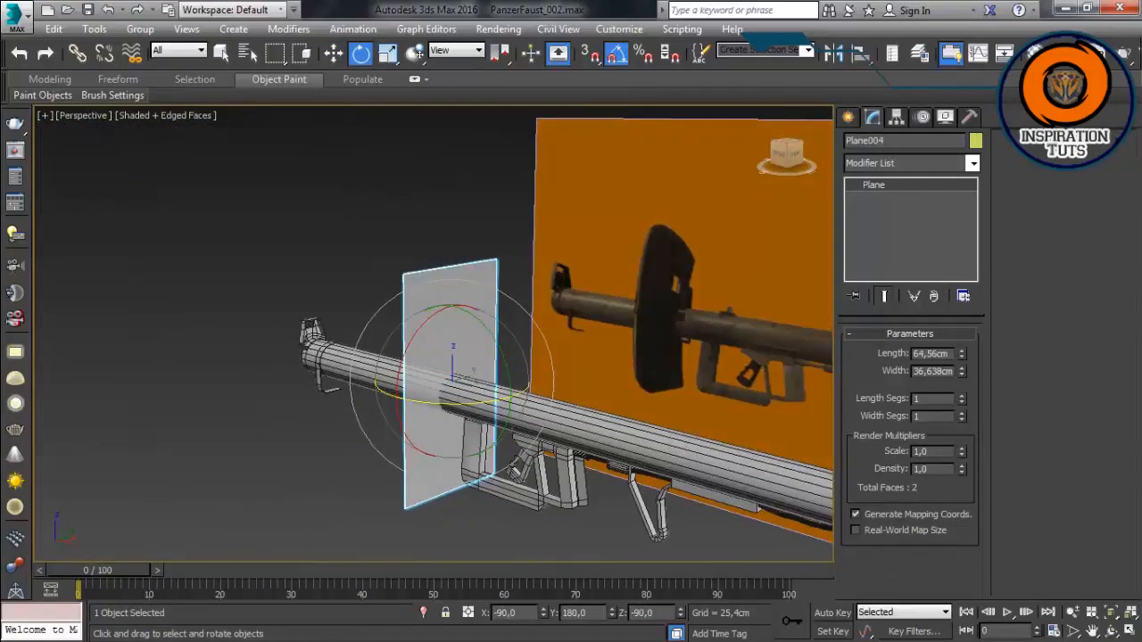
key("f")
scroll(506, 283, "up", 4)
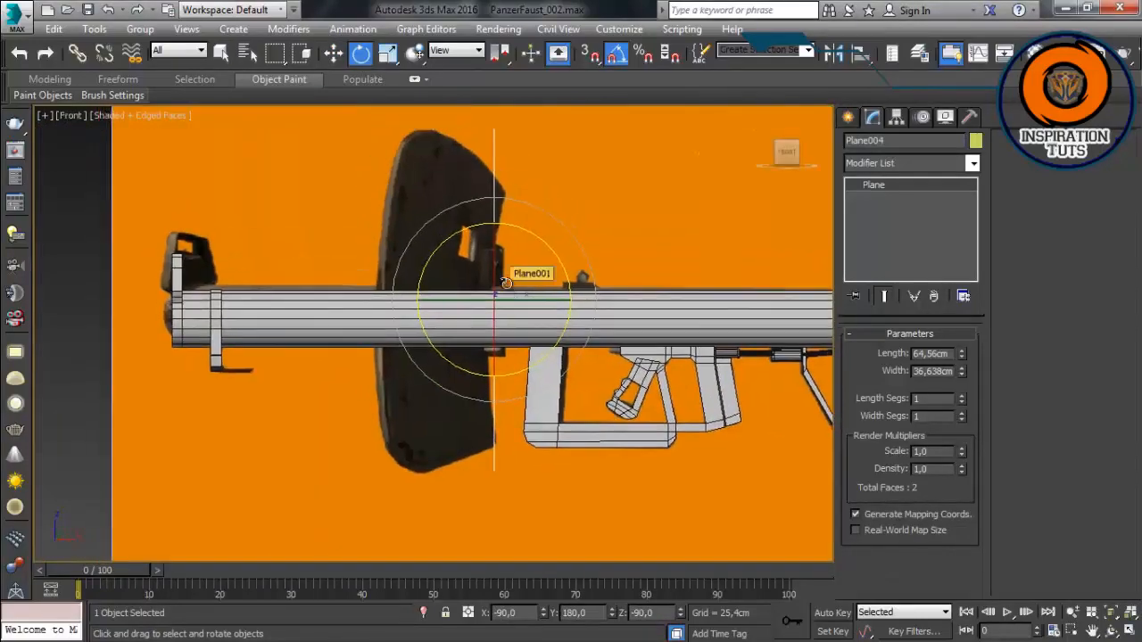
Step: Convert the shield plane to an editable poly and lower its upper vertices by about 7.33 cm
right_click(506, 283)
left_click(714, 397)
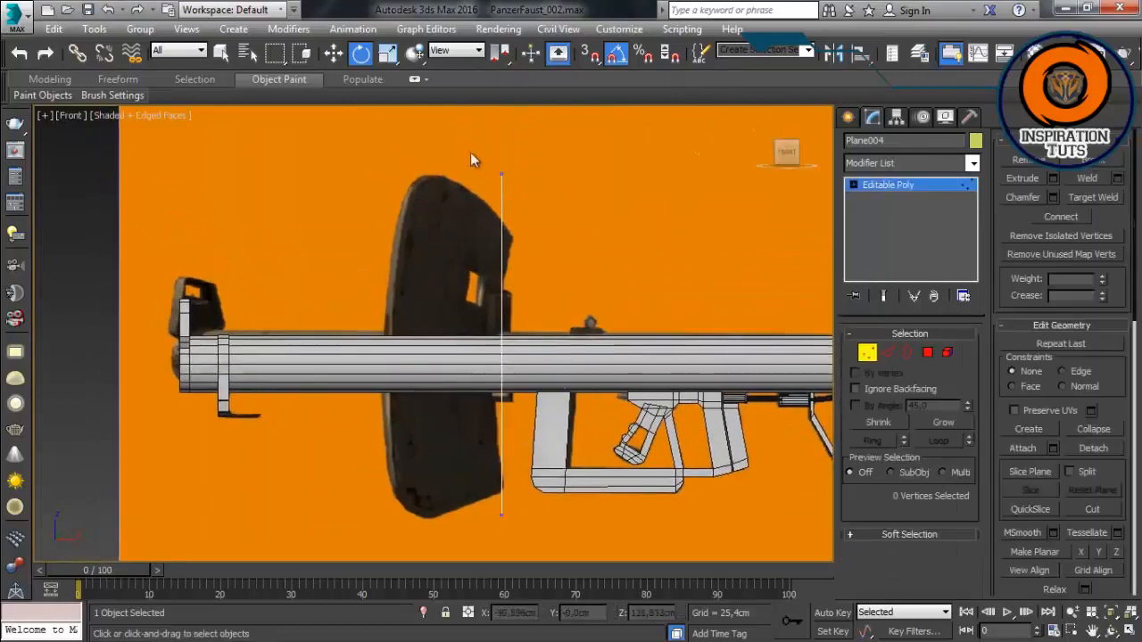
left_click_drag(473, 159, 518, 190)
key("w")
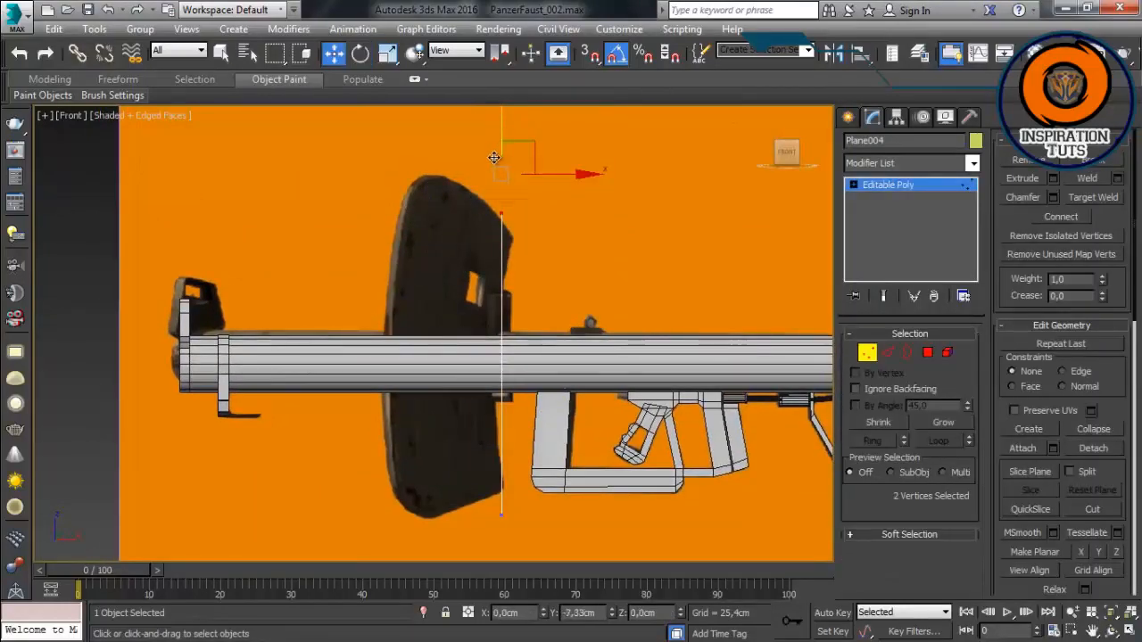
Step: Widen the shield plane by moving one side's vertices outward in perspective, and slide the whole plane sideways across the tube
key("p")
middle_click_drag(581, 250, 628, 192, "alt")
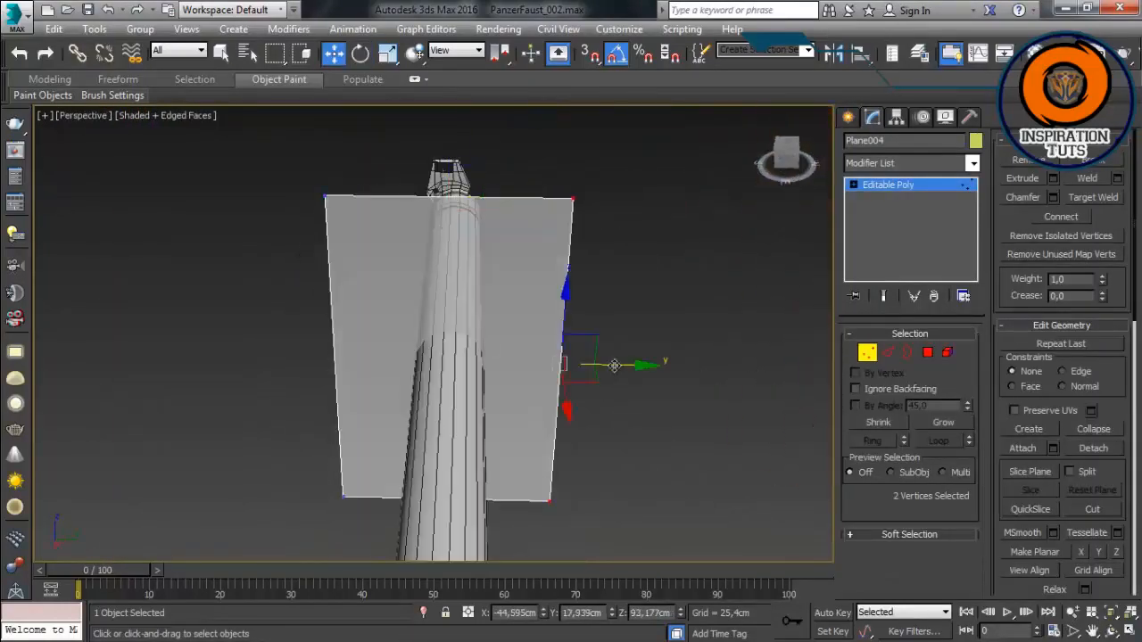
left_click_drag(614, 366, 699, 361)
left_click(870, 354)
left_click_drag(509, 346, 372, 354)
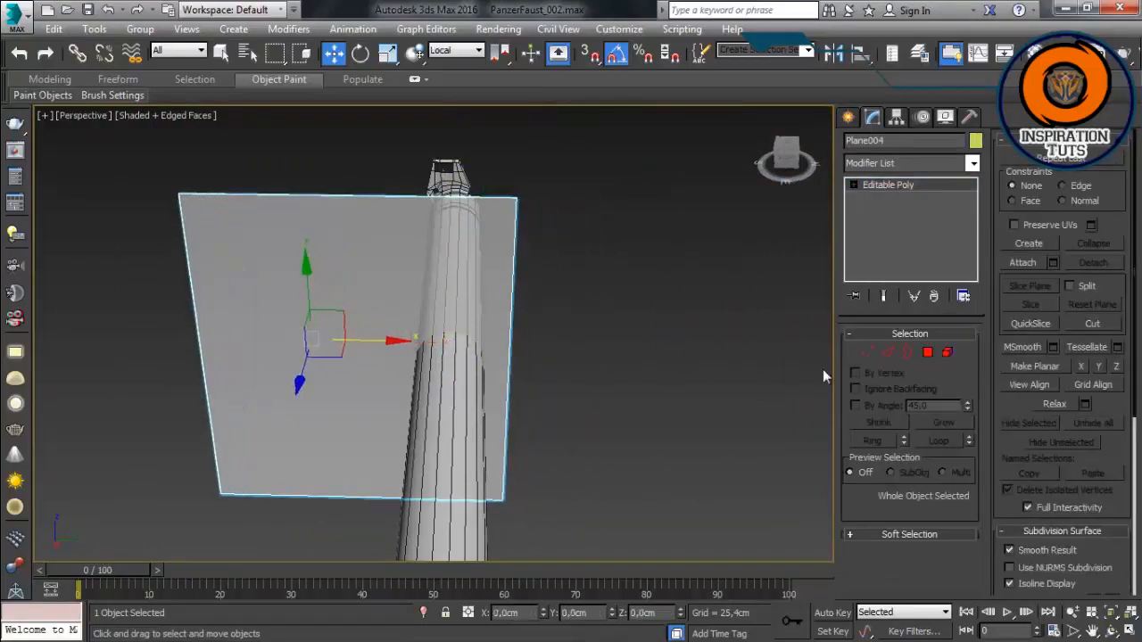
Step: Move the two vertices on the plane's far side slightly inward to narrow it
left_click(867, 353)
middle_click_drag(146, 250, 200, 244)
mouse_move(323, 368)
left_mouse_down()
mouse_move(356, 359)
mouse_move(336, 361)
left_mouse_up()
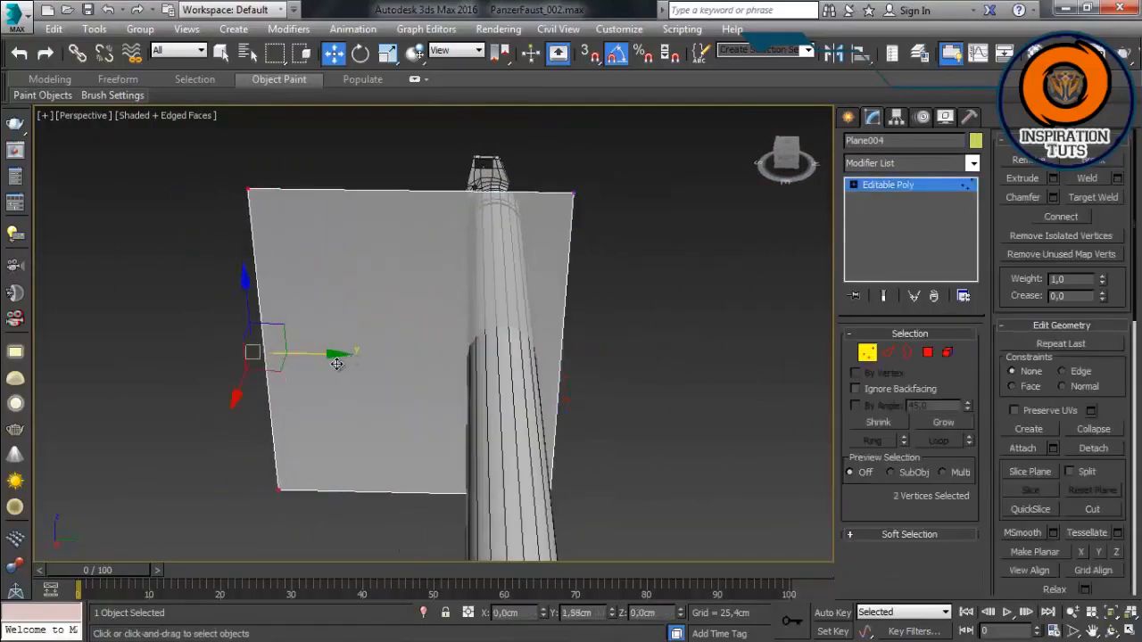
Step: Connect the shield plane's two vertical side edges with a single centred horizontal edge
scroll(336, 361, "up", 2)
left_click(887, 353)
left_click(665, 308)
key("alt+r")
middle_click_drag(546, 350, 666, 360, "alt")
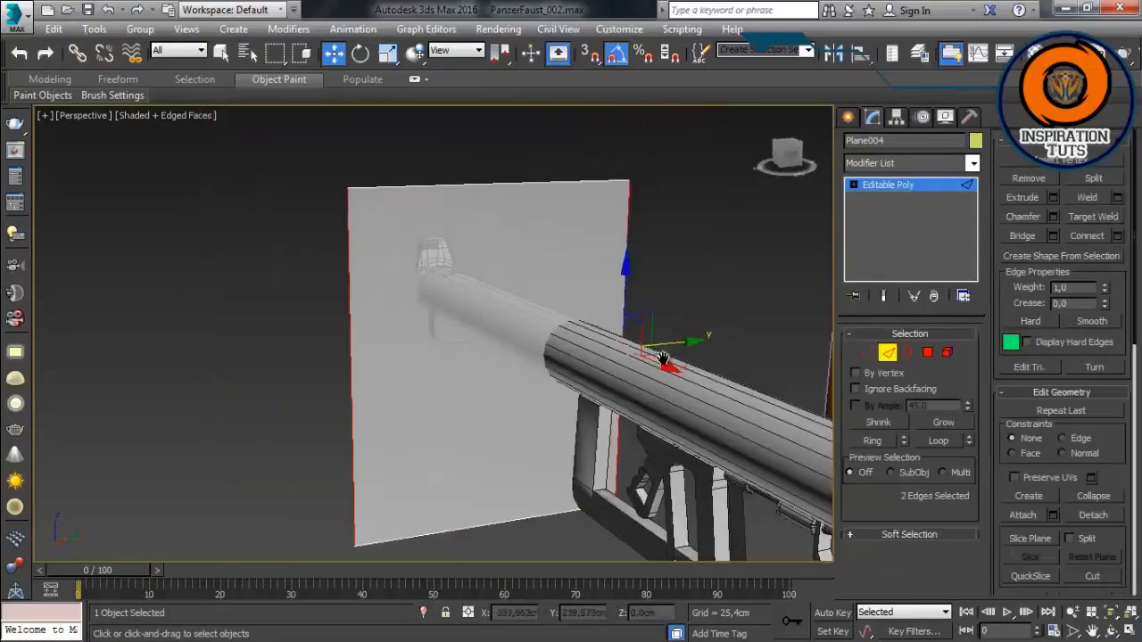
key("ctrl+shift+e")
right_click(216, 509)
left_click(211, 531)
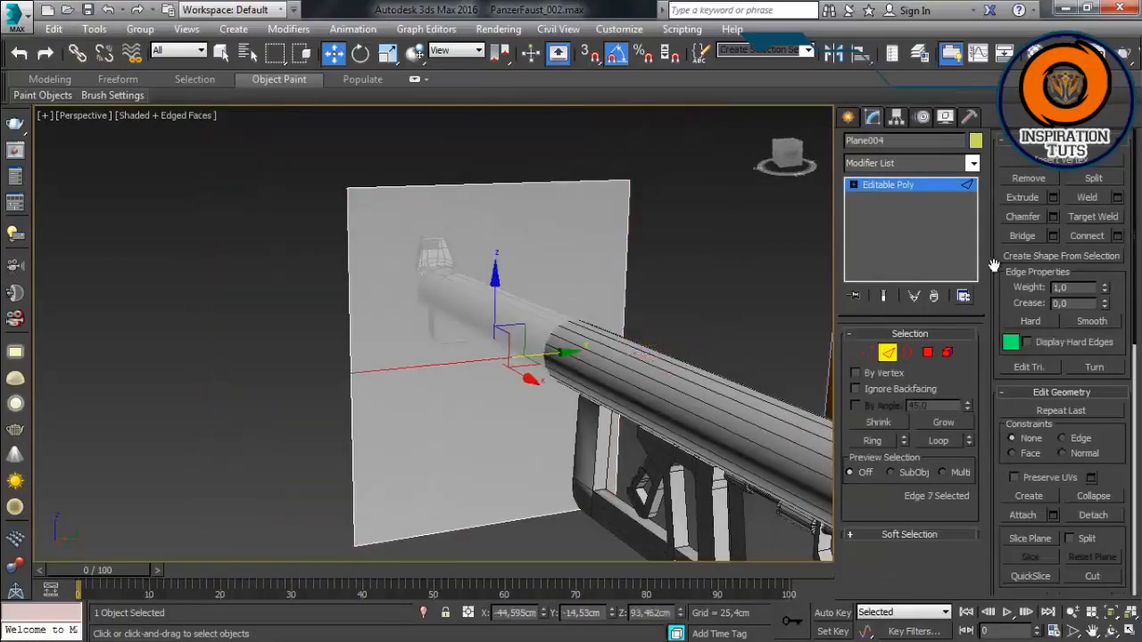
Step: Chamfer the central horizontal edge into two parallel edges spanning the launcher tube's height
left_click(1054, 218)
left_click_drag(213, 431, 208, 425)
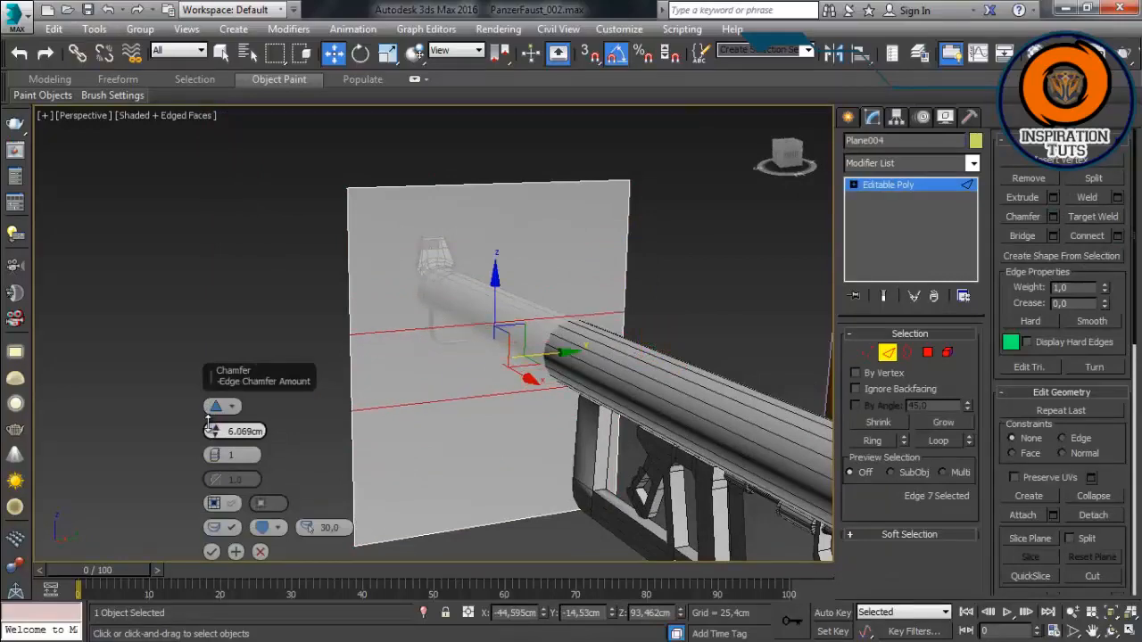
middle_click_drag(207, 421, 192, 392, "alt")
left_click(212, 551)
Step: Connect the shield's horizontal edges with one vertical edge, using a slide of about -37 to place it beside the tube
left_click(461, 405)
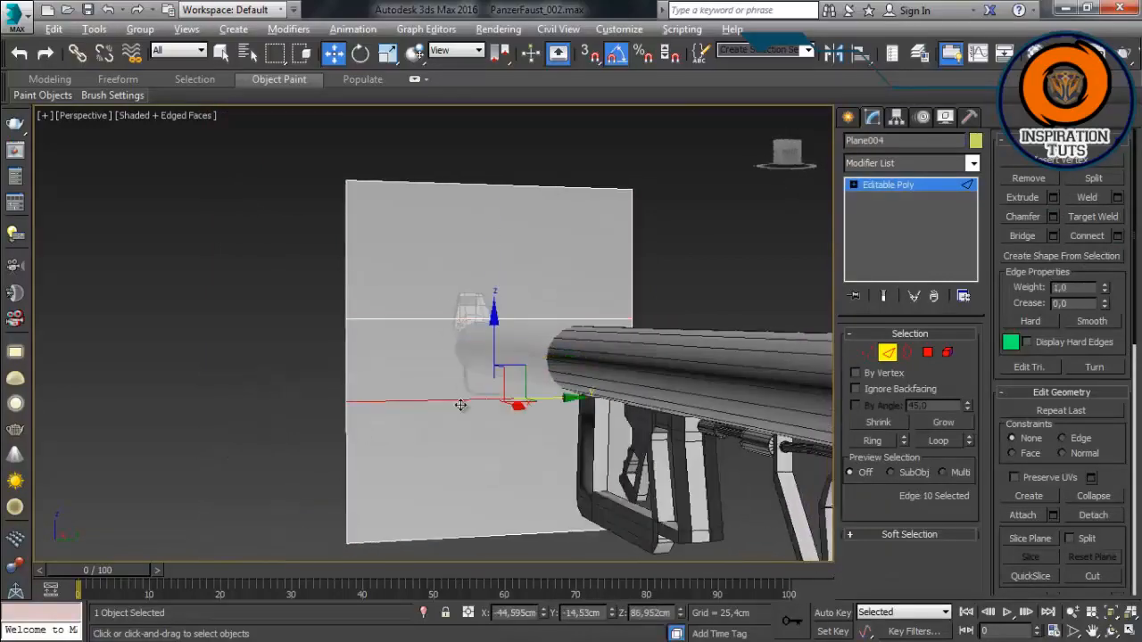
key("alt+r")
left_click(1117, 237)
left_click_drag(215, 507, 202, 598)
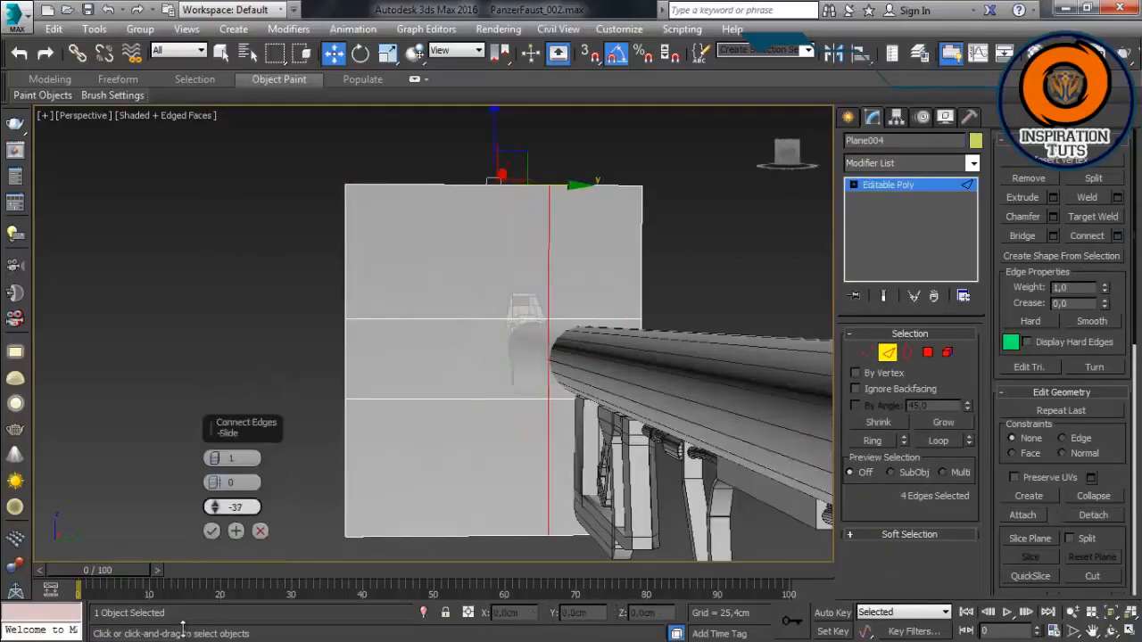
middle_click_drag(267, 544, 451, 390, "alt")
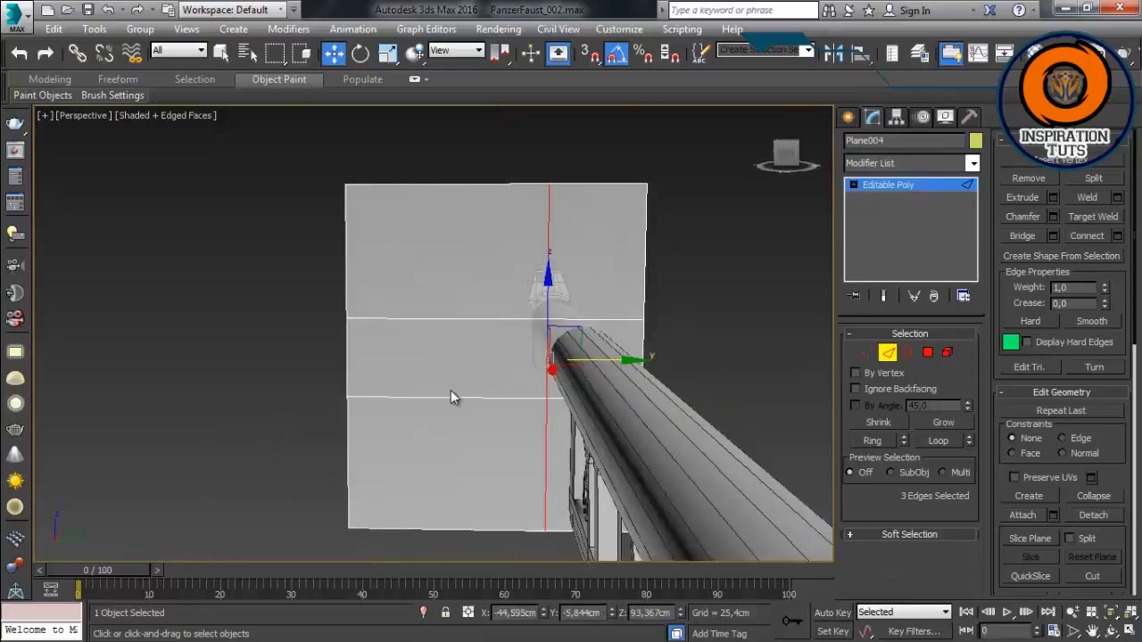
Step: Delete the small middle polygon where the launcher tube passes through the shield
key("4")
left_click(637, 335)
key("Delete")
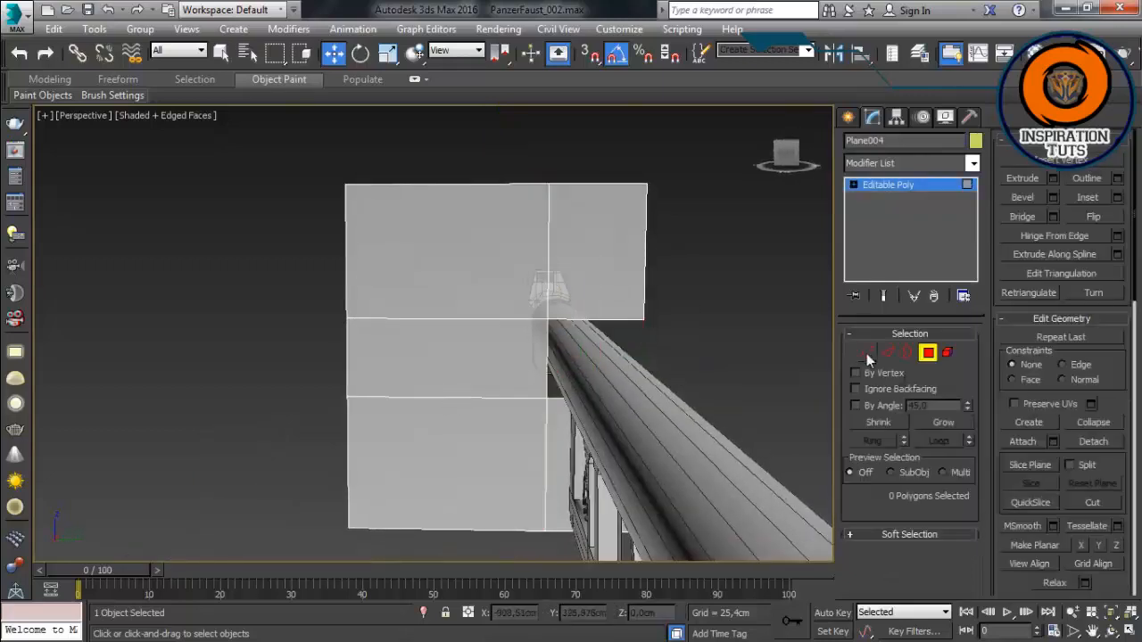
Step: Move the four outer vertices on the notched side of the shield inward by about 1.6 cm
left_click(866, 353)
middle_click_drag(721, 297, 615, 284, "alt")
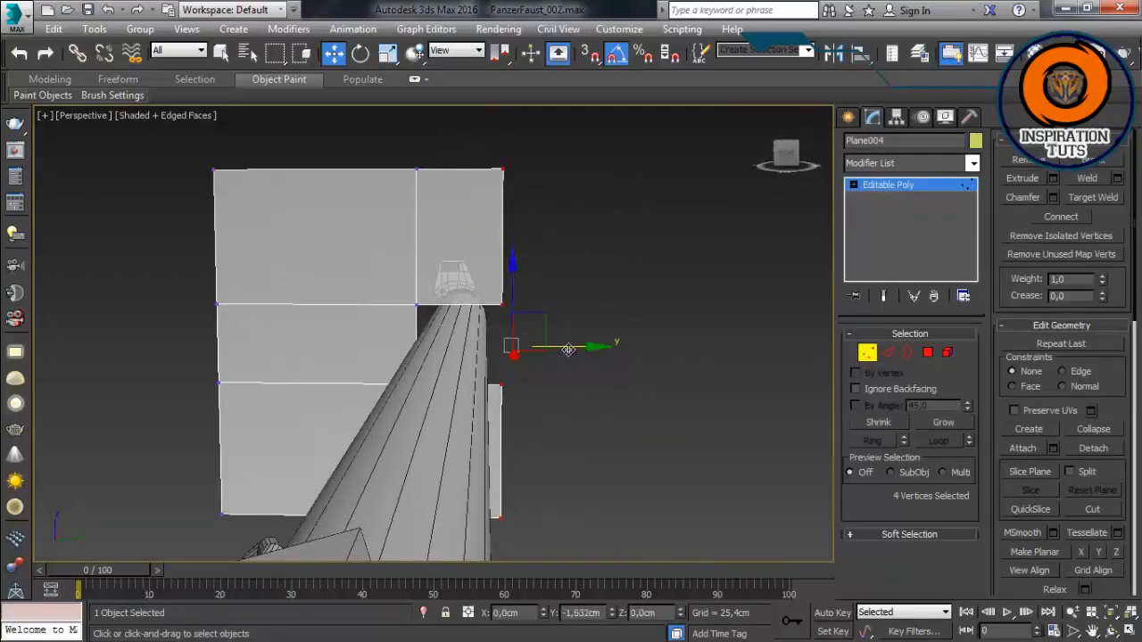
left_click_drag(569, 350, 565, 350)
left_click(563, 384)
Step: Connect the vertical edges of the shield's upper row with one horizontal edge near the upper border, using slide -53
middle_click_drag(518, 384, 373, 356, "alt")
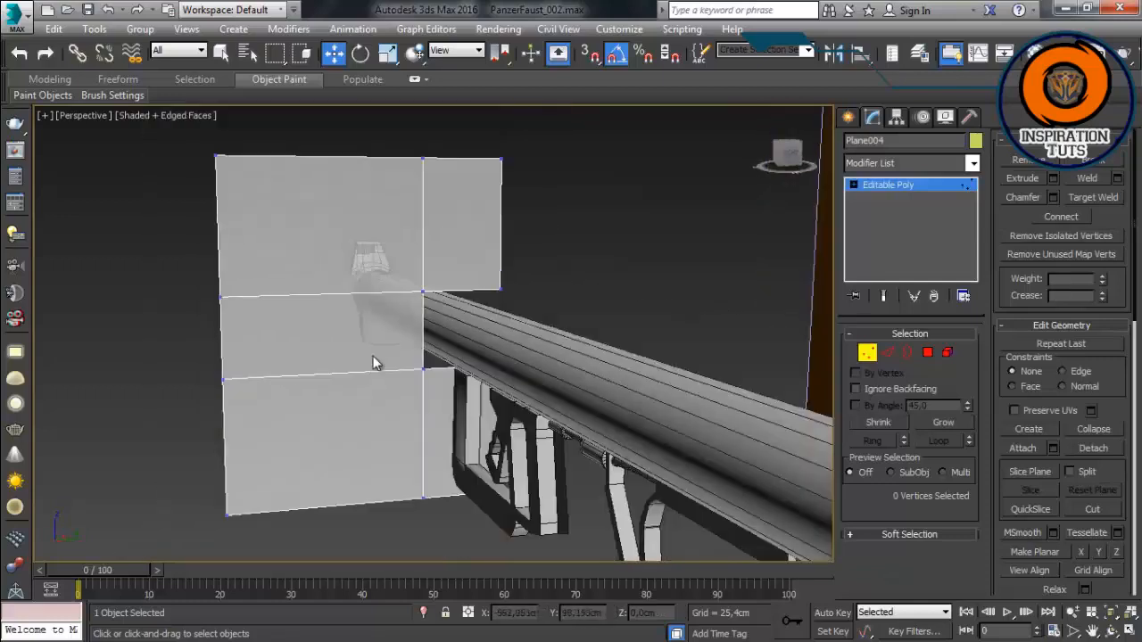
key("2")
key("ctrl+shift+e")
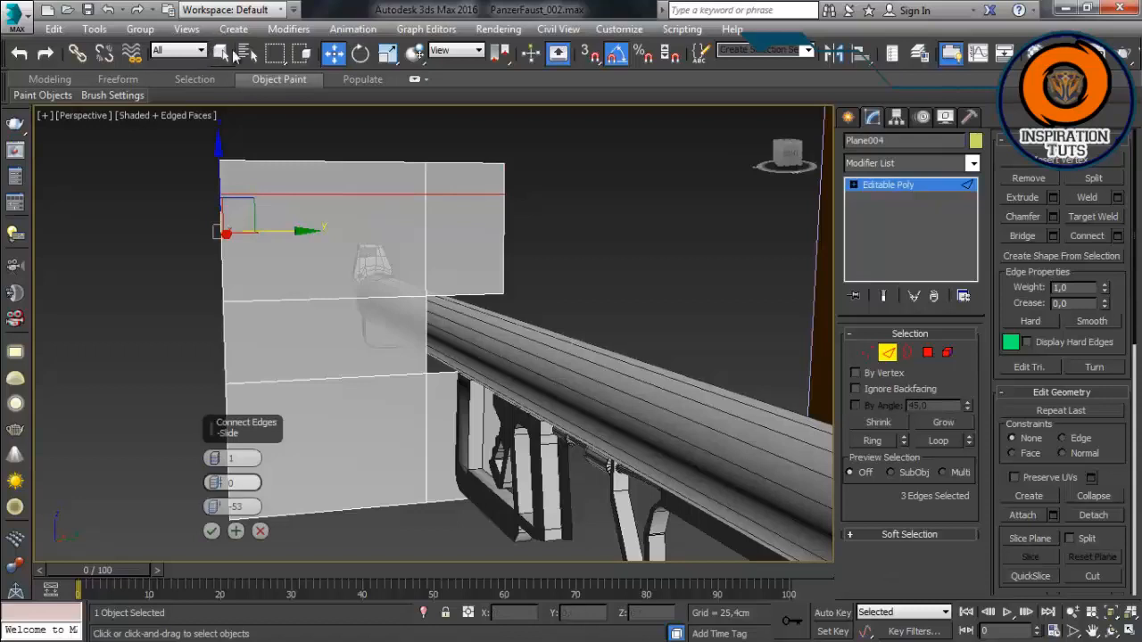
left_click(211, 531)
Step: Scale the shield's three uppermost vertices inward along the width to bevel the upper corners
key("1")
left_click_drag(284, 188, 198, 186)
scroll(338, 196, "up", 3)
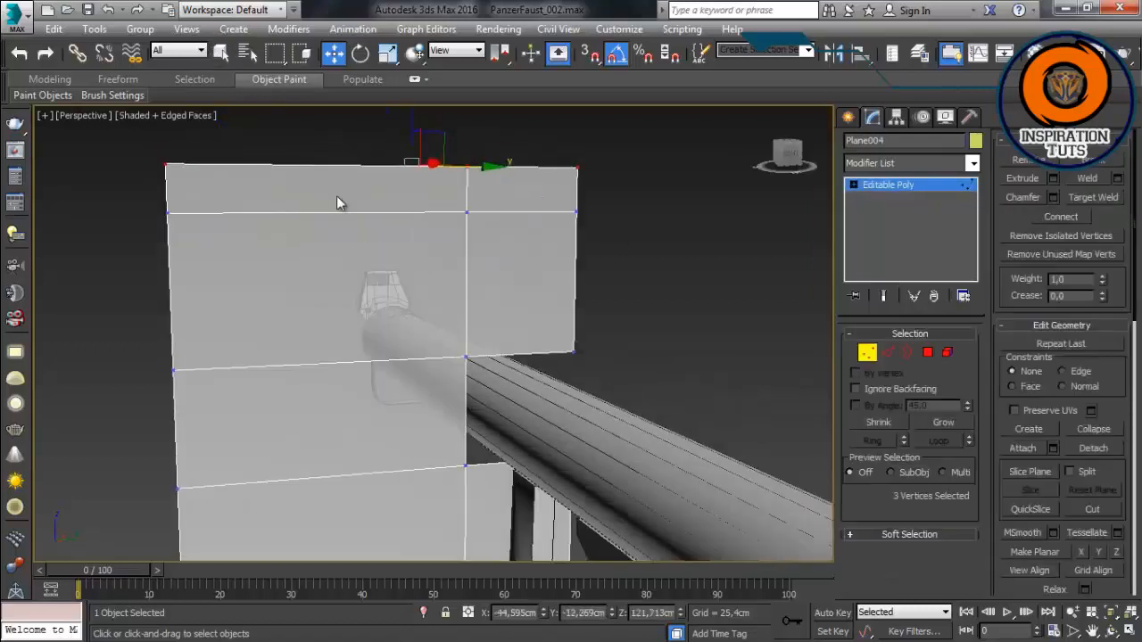
key("r")
left_click_drag(331, 166, 335, 167)
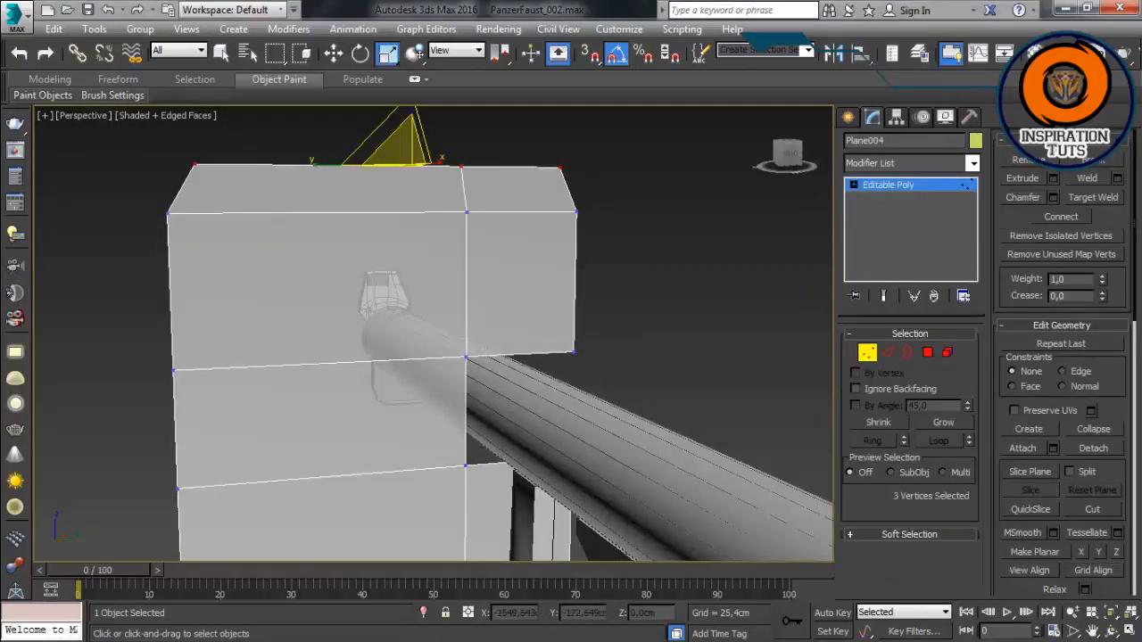
key("w")
scroll(384, 152, "down", 3)
left_click(390, 424)
Step: Connect the vertical edges of the shield's lowest row with one horizontal edge near the lower border
middle_click_drag(390, 424, 383, 357, "alt")
key("2")
left_click(273, 464)
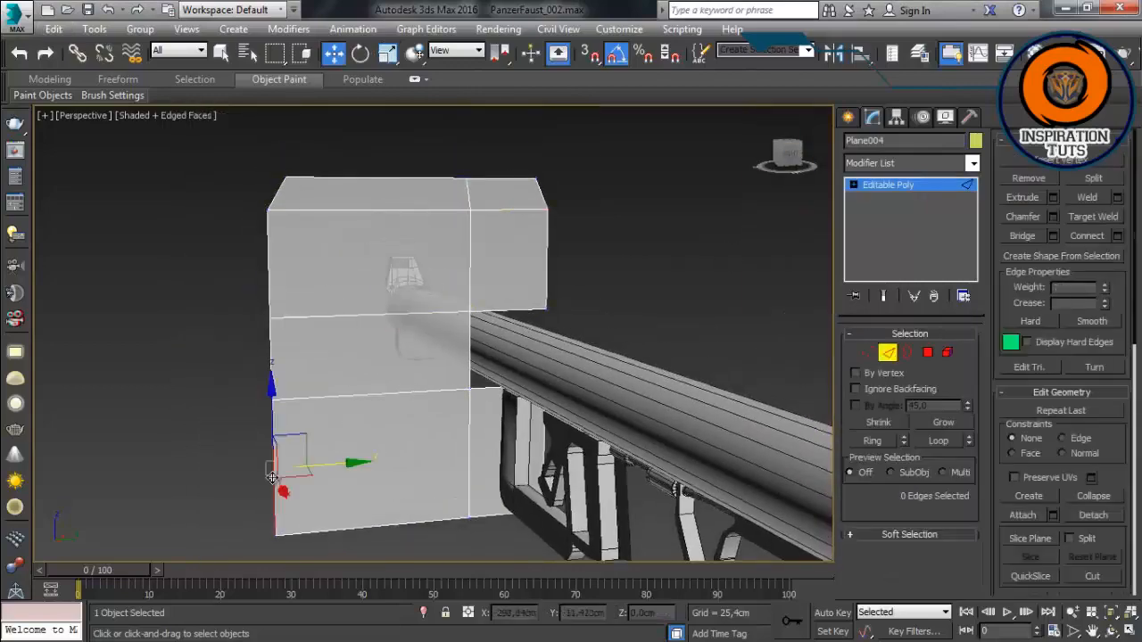
left_click(872, 441)
left_click(1117, 237)
left_click(214, 533)
Step: Scale the shield's lowest row of vertices inward along the width to bevel the lower corners
middle_click_drag(428, 429, 433, 393, "alt")
scroll(433, 393, "up", 3)
left_click(862, 353)
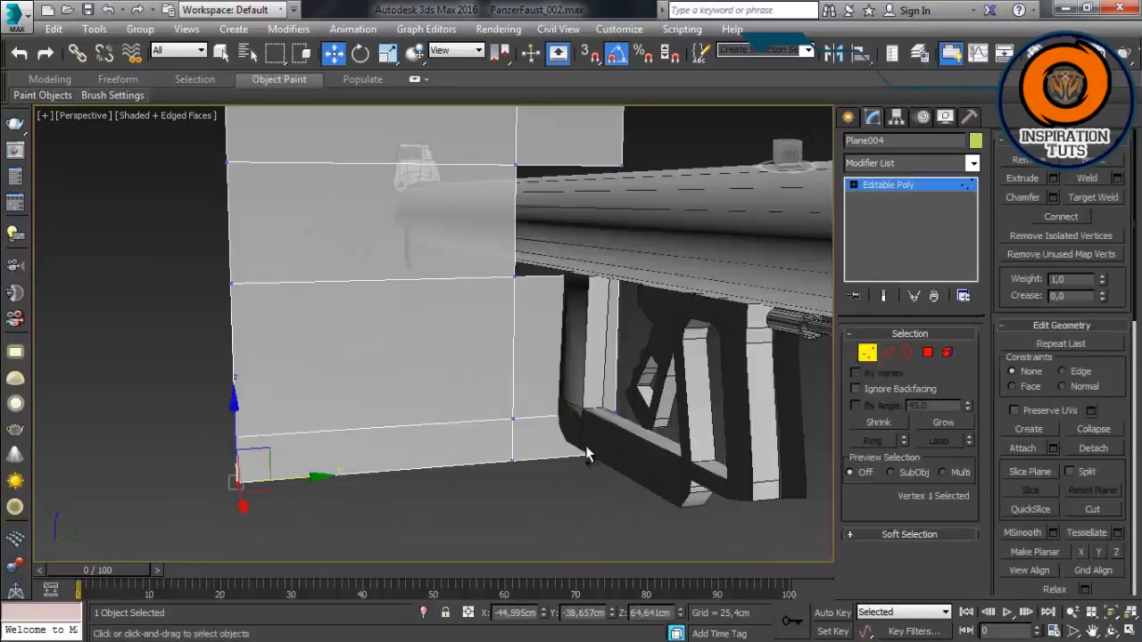
middle_click_drag(629, 477, 550, 462, "alt")
key("r")
left_click_drag(346, 473, 353, 474)
scroll(354, 474, "down", 3)
middle_click_drag(353, 474, 385, 537, "alt")
Step: Nudge the whole shield plane sideways relative to the launcher tube
middle_click_drag(515, 316, 539, 331)
scroll(497, 342, "up", 3)
scroll(494, 331, "down", 3)
key("2")
key("2")
key("w")
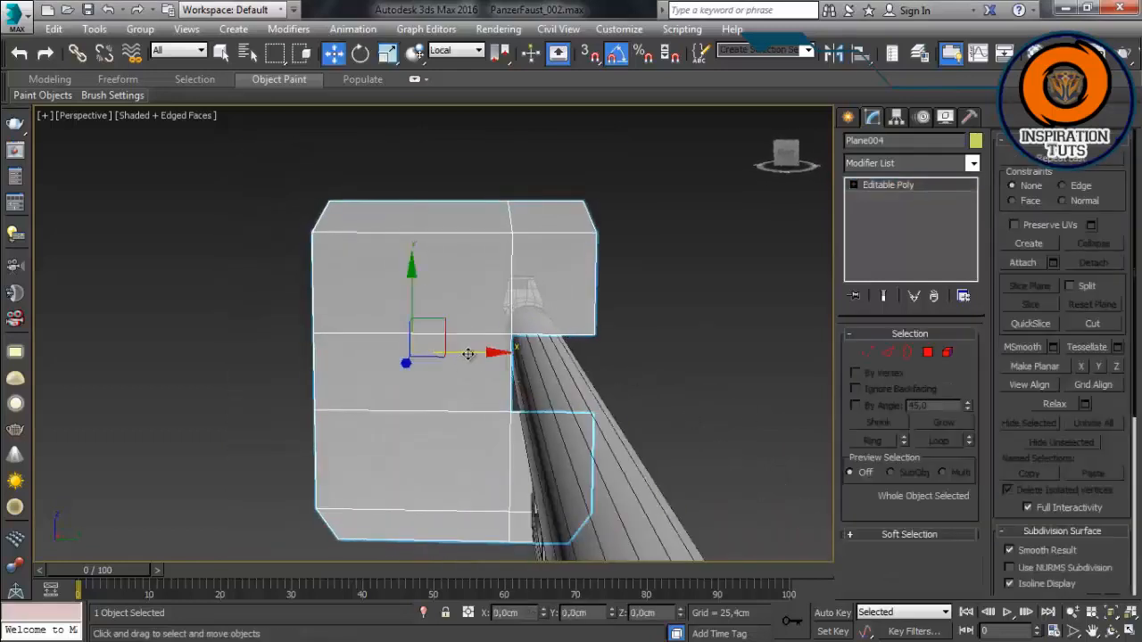
left_click_drag(468, 354, 468, 354)
Step: Connect the shield's wide column with one vertical edge at slide 27, and straighten and shift that loop using the Edge constraint
mouse_move(473, 356)
middle_mouse_down("alt")
mouse_move(524, 373)
mouse_move(469, 348)
middle_mouse_up("alt")
left_click(892, 352)
left_click(1118, 236)
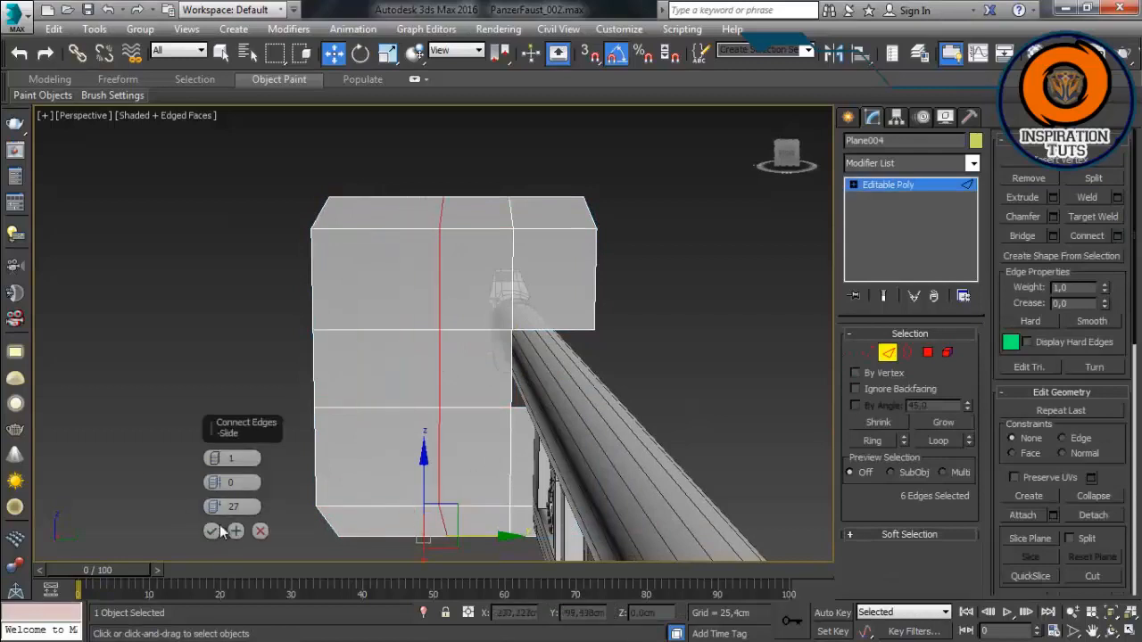
left_click(212, 531)
left_click(867, 353)
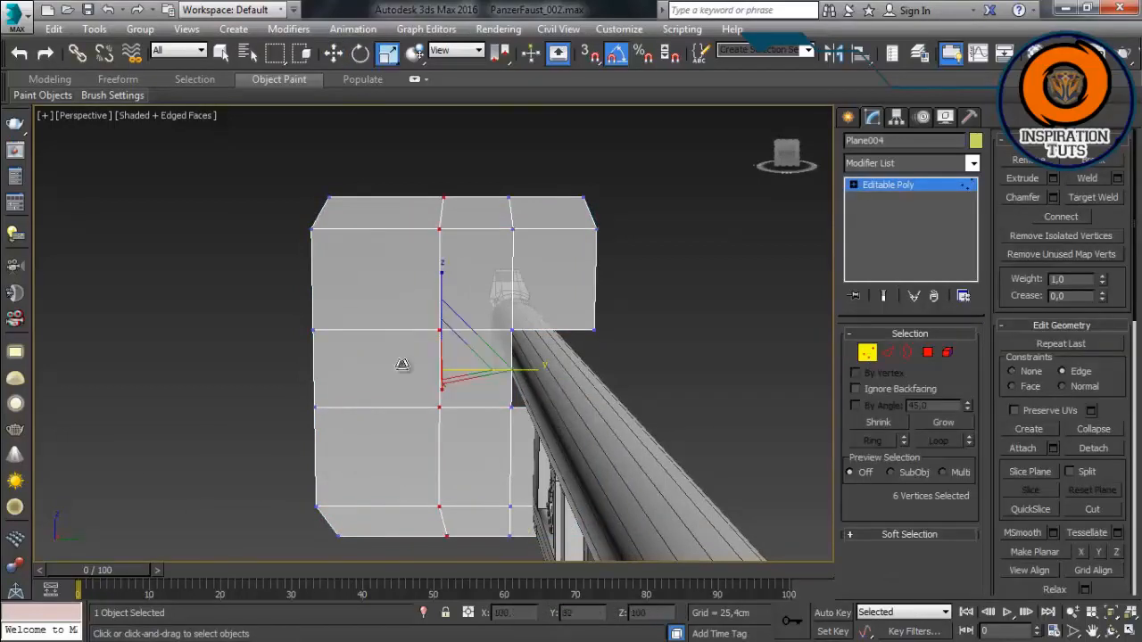
left_click_drag(526, 368, 495, 372)
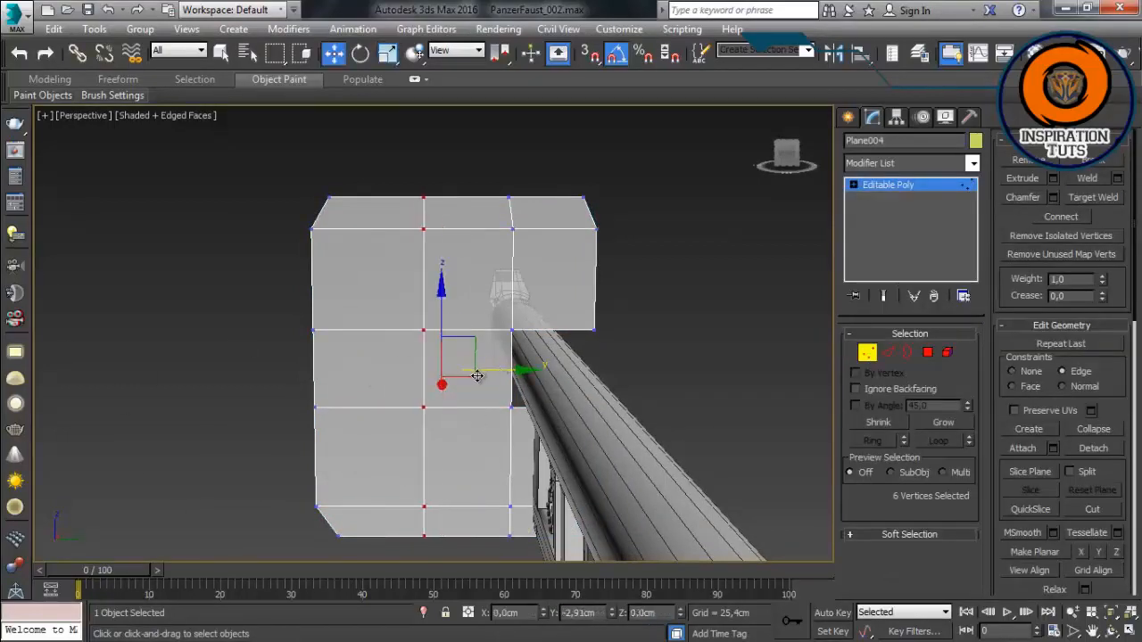
Step: Connect the six horizontal edges of the shield's middle column with one vertical edge at slide -70, near the tube notch
left_click(887, 352)
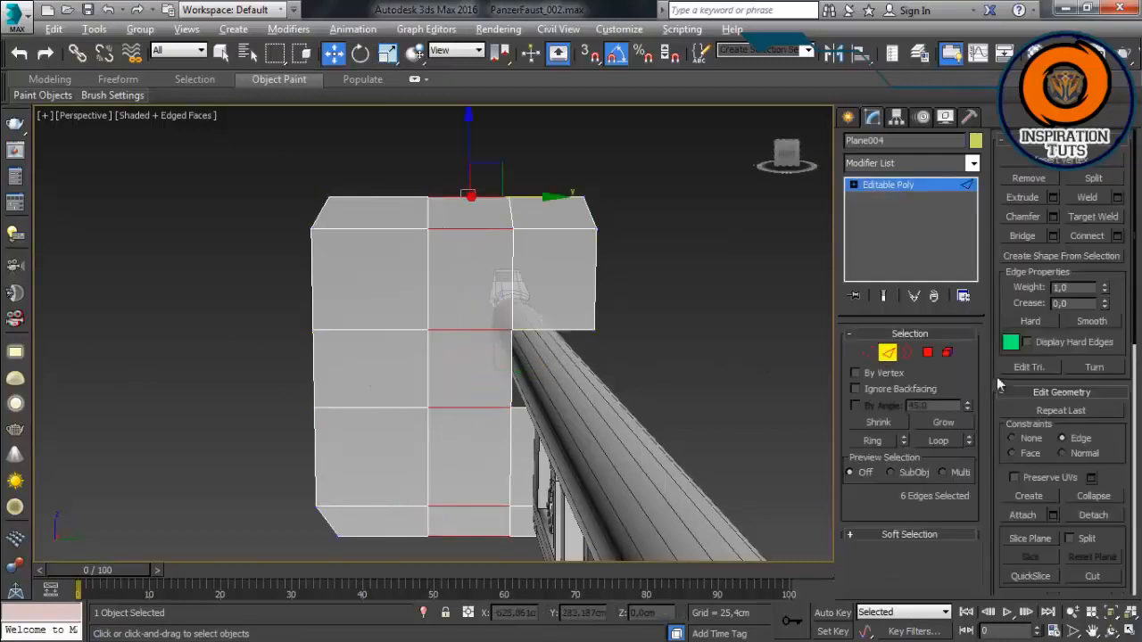
left_click(1118, 237)
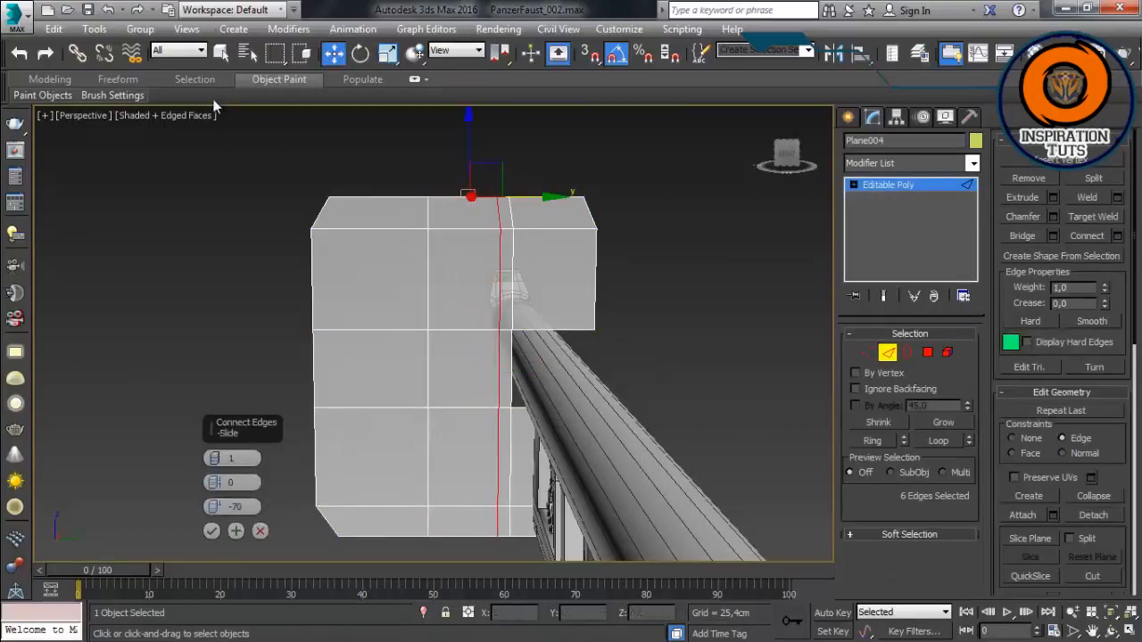
left_click(214, 532)
Step: Connect the vertical edges of the row above the tube with two horizontal edges, using pinch 47 and slide 0
left_click(427, 314)
key("alt+r")
left_click(1117, 236)
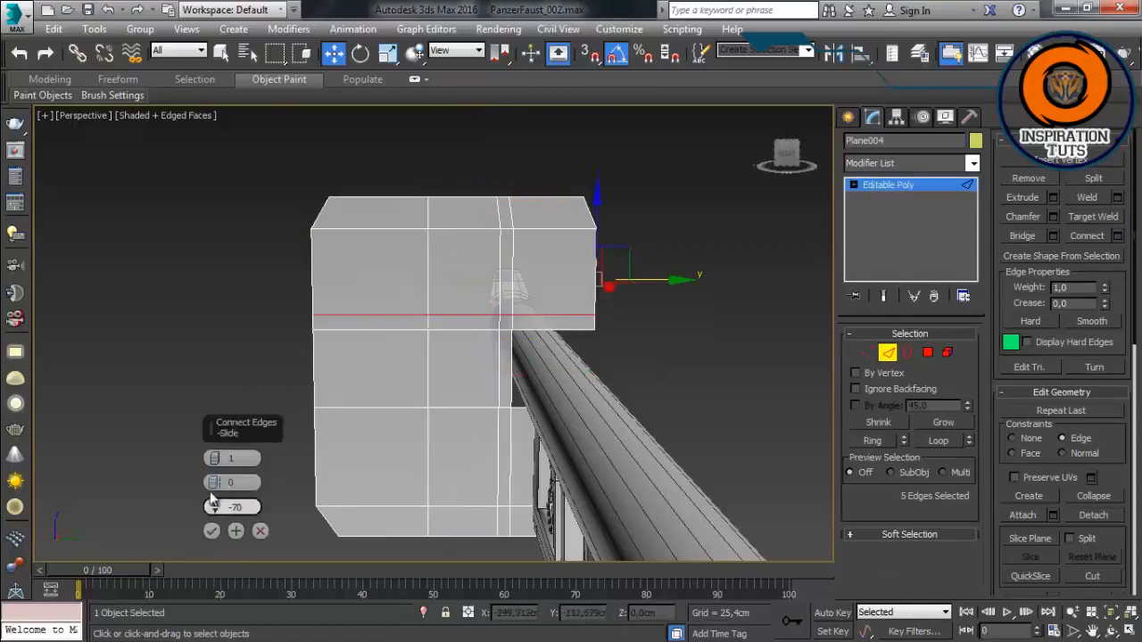
left_click(214, 455)
right_click(215, 506)
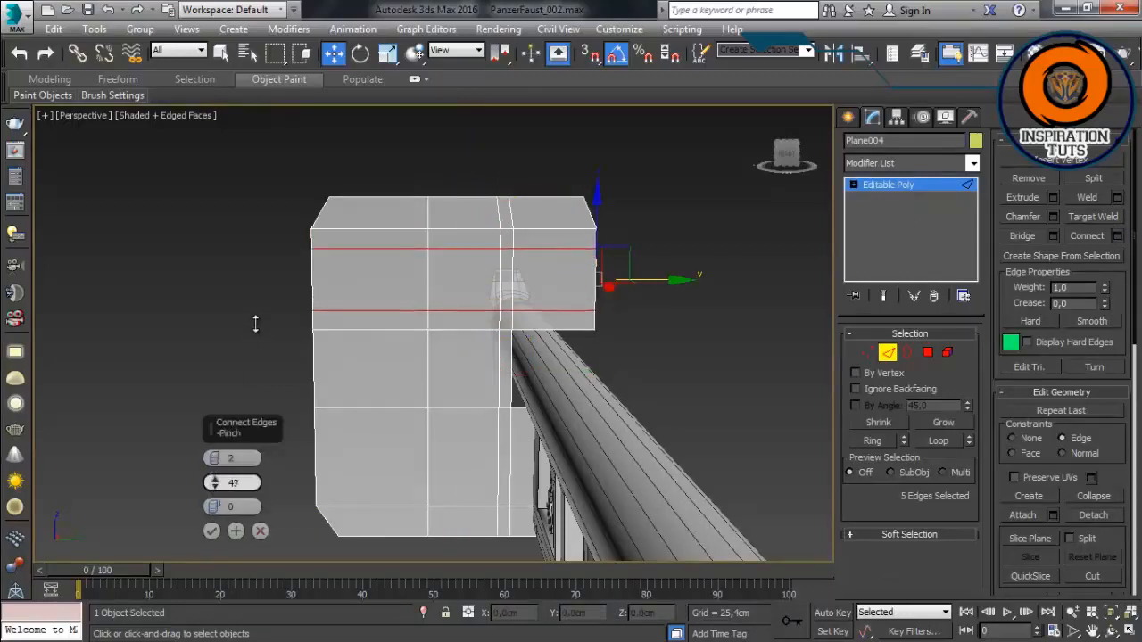
left_click_drag(255, 324, 256, 327)
left_click(212, 531)
Step: Delete the polygon enclosed by the new edges above the tube to open the shield's sight window
key("4")
left_click(468, 277)
key("Delete")
middle_click_drag(451, 287, 450, 290)
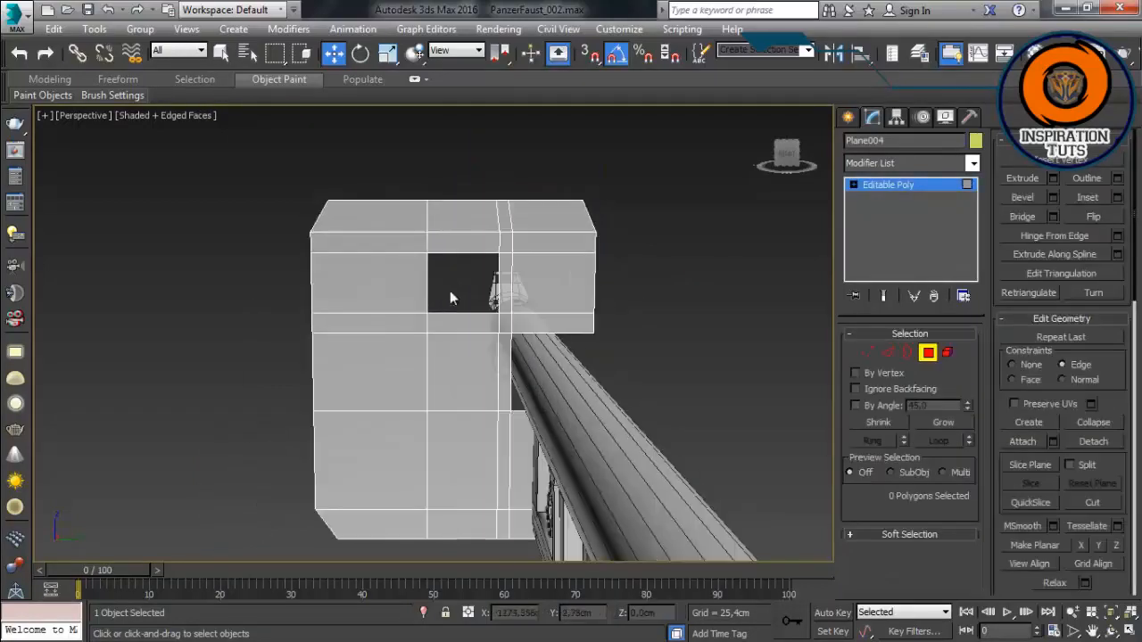
scroll(449, 290, "up", 3)
Step: Move the vertical edge loop bordering the sight window slightly outward to widen the opening
left_click(887, 352)
middle_click_drag(454, 361, 453, 402)
scroll(385, 350, "down", 2)
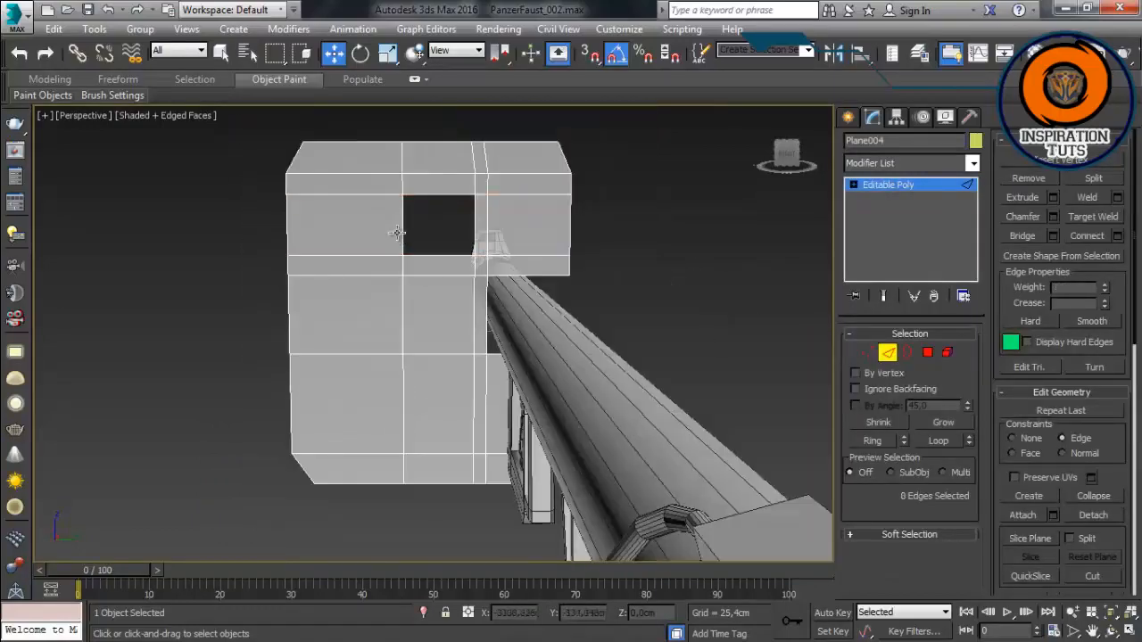
left_click_drag(446, 290, 440, 290)
left_click(415, 520)
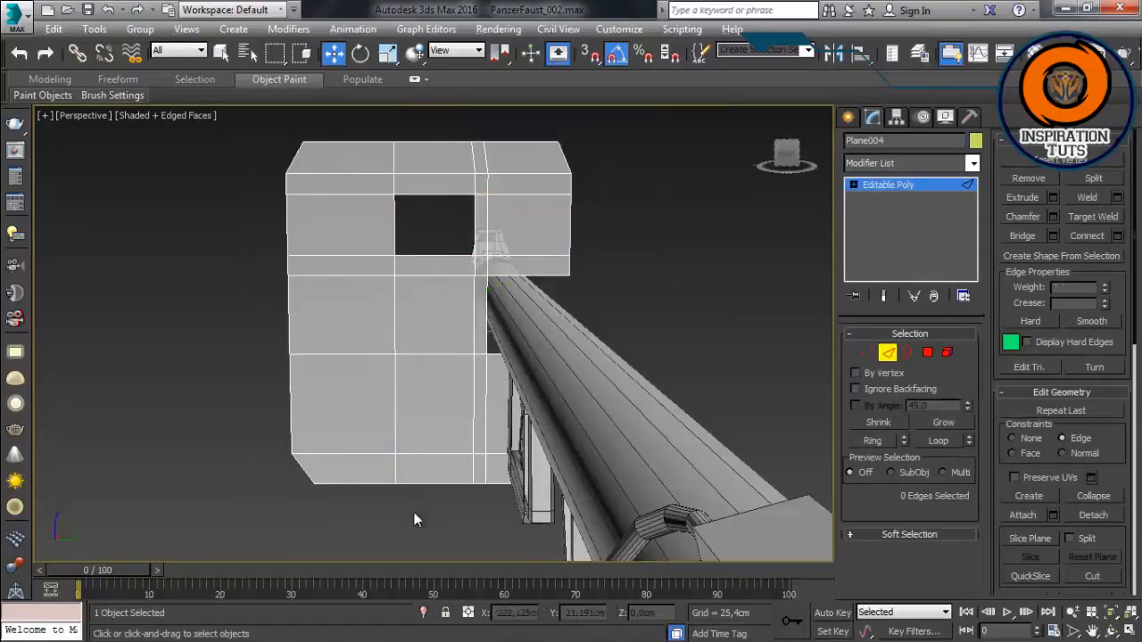
Step: Connect the shield's outer wide column with one vertical edge and move that loop about 5 cm toward the sight window
left_click(372, 352)
key("alt+r")
left_click(1117, 237)
left_click(212, 462)
left_click(210, 530)
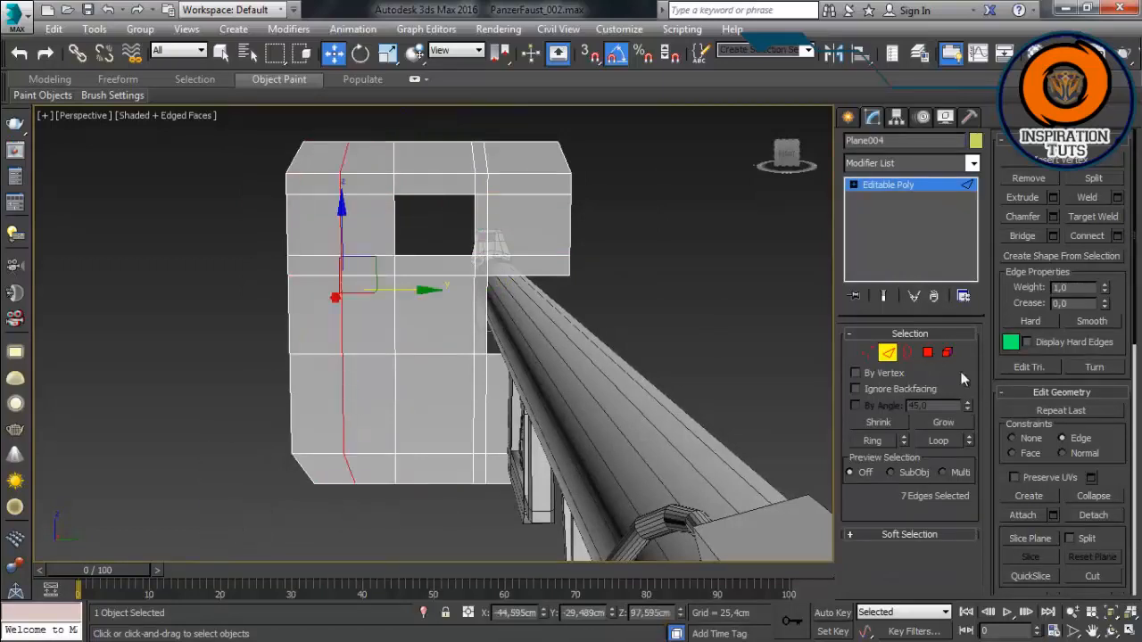
left_click(867, 352, "ctrl")
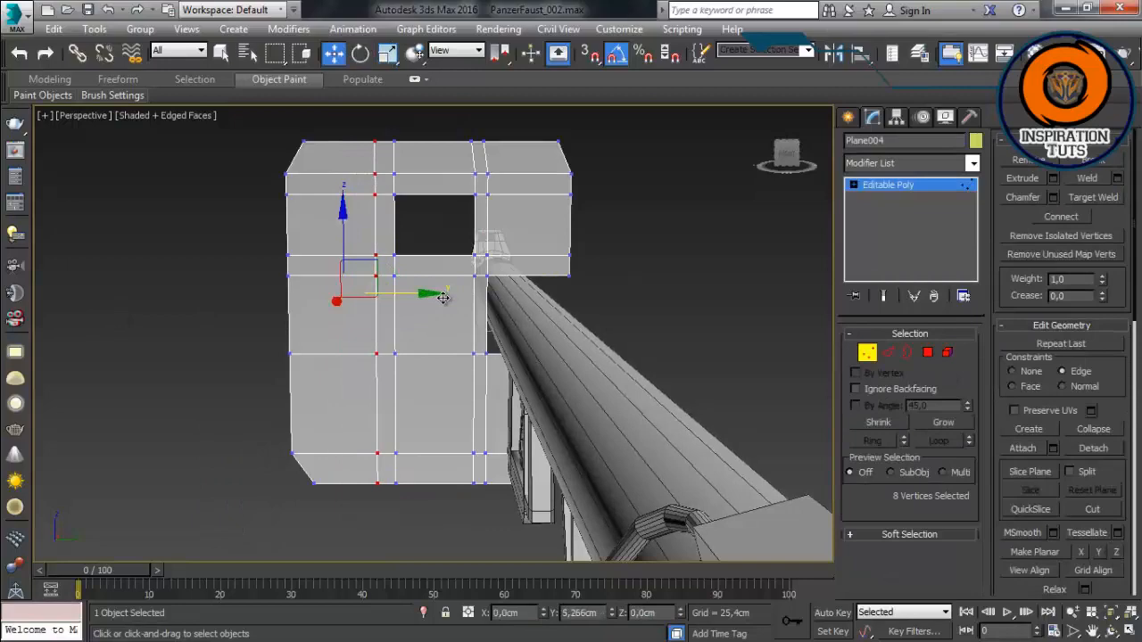
scroll(437, 405, "up", 3)
key("4")
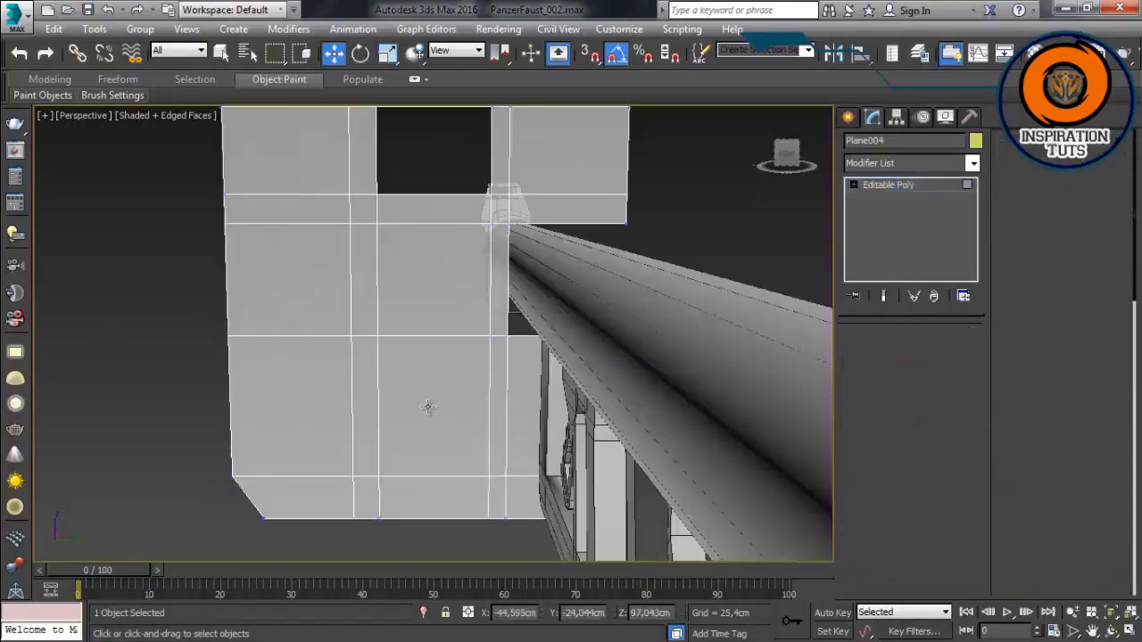
left_click(429, 408)
left_click(365, 402, "ctrl")
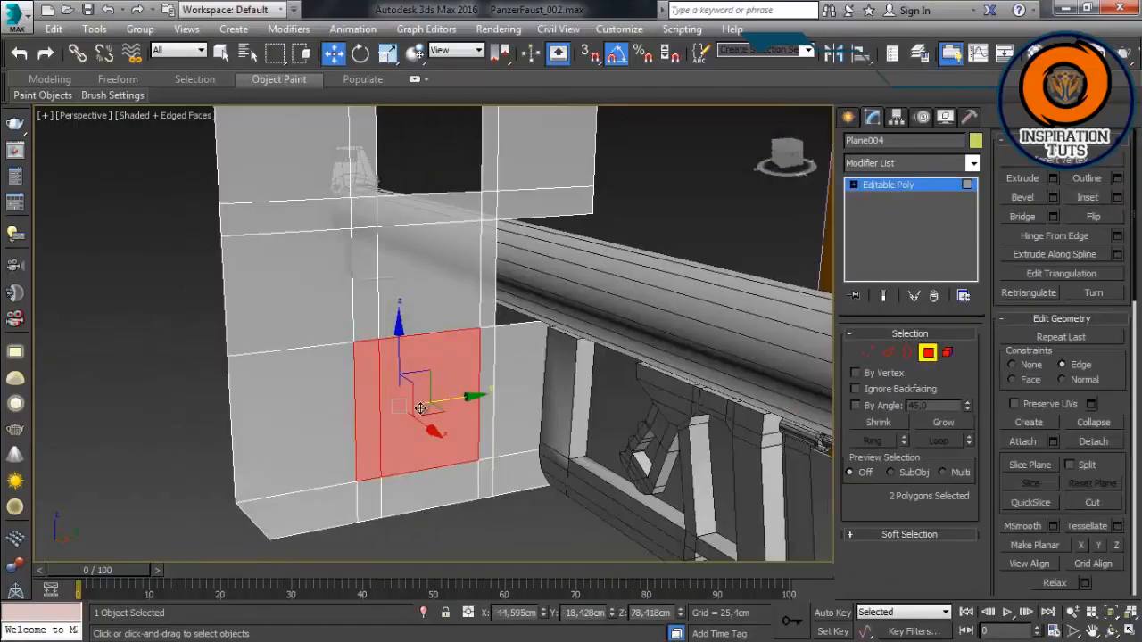
middle_click_drag(134, 446, 90, 472, "alt")
key("4")
left_click(90, 474)
scroll(174, 433, "down", 3)
middle_click_drag(174, 433, 179, 408, "alt")
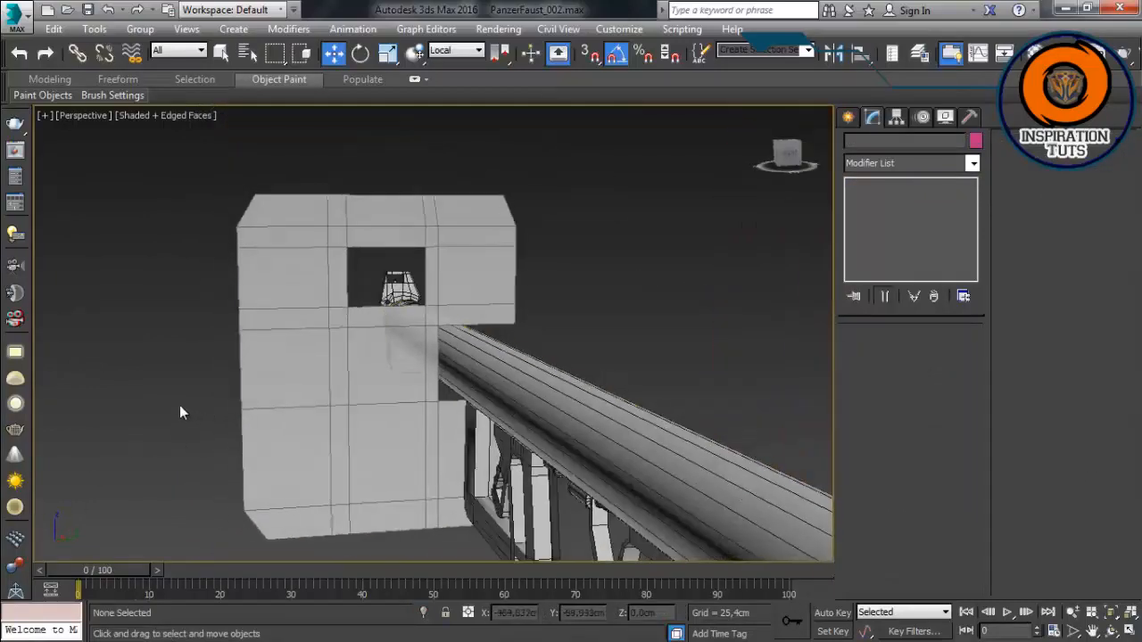
Step: Scale a copy of the shield's outer border edges slightly outward to add a narrow rim around the shield
left_click(474, 304)
scroll(462, 321, "up", 2)
scroll(463, 321, "down", 2)
left_click(973, 164)
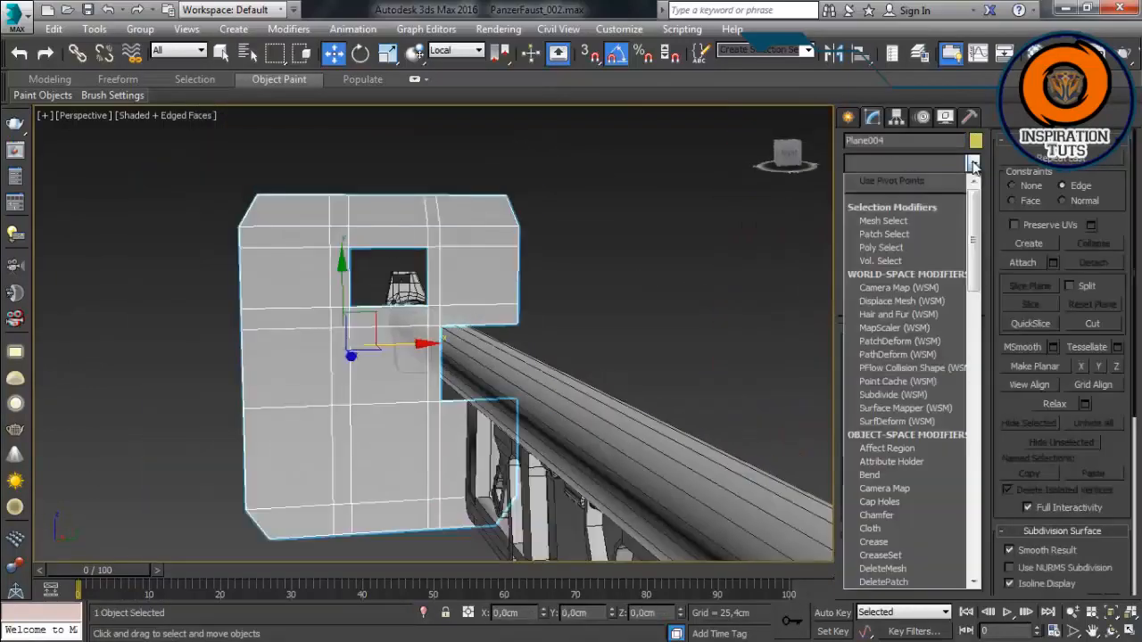
left_click(972, 163)
middle_click_drag(490, 295, 566, 352)
key("2")
left_click(500, 391)
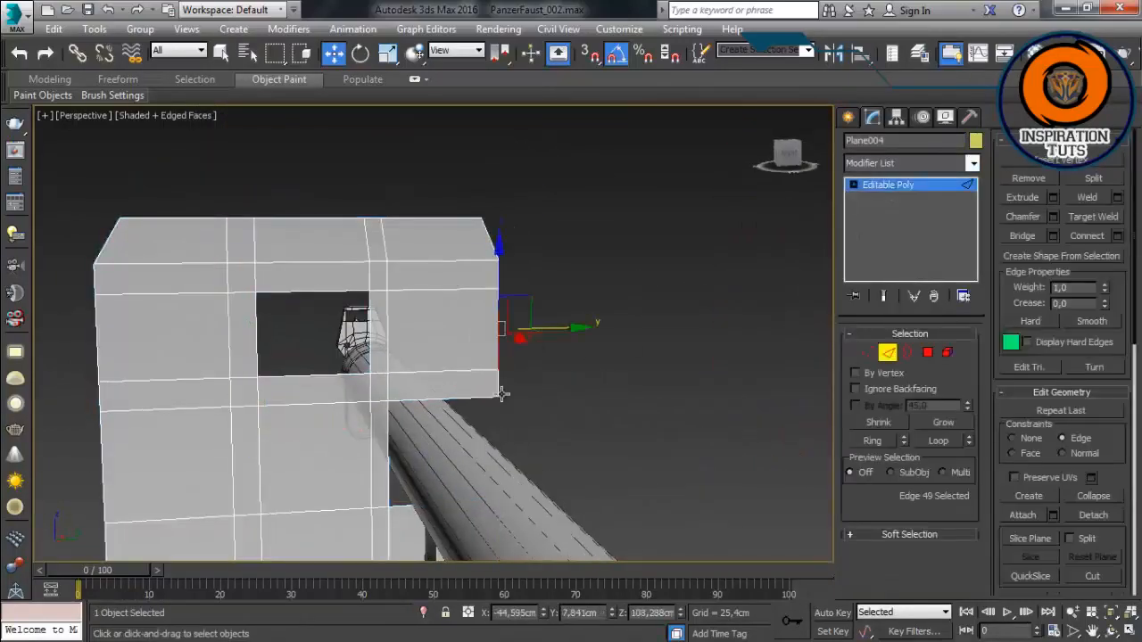
key("3")
left_click(498, 394)
key("r")
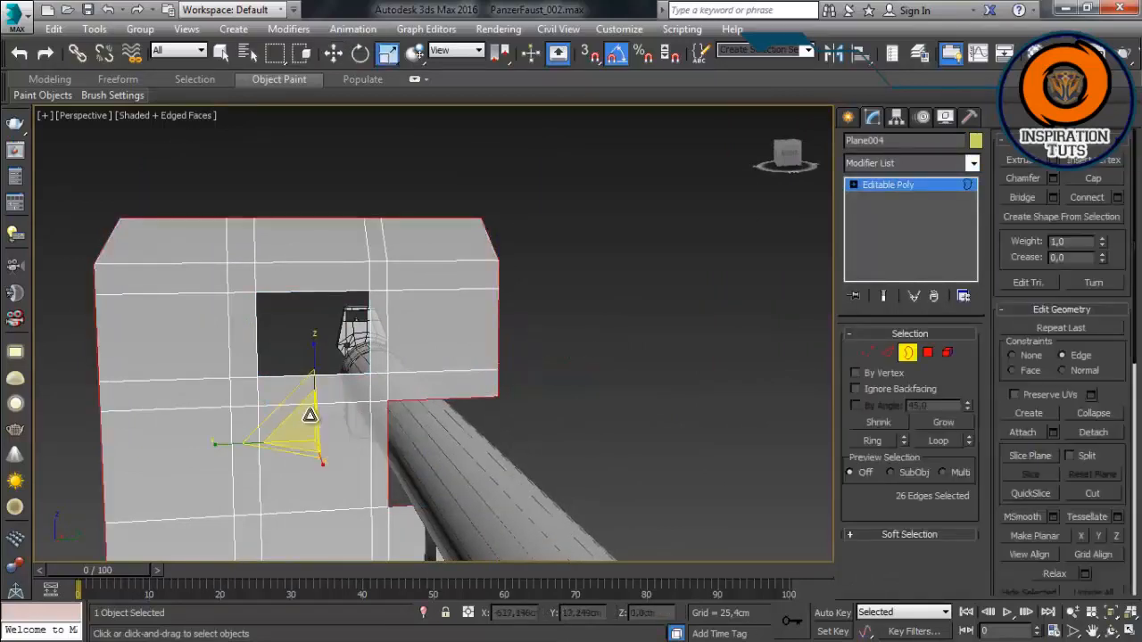
left_click_drag(302, 424, 299, 421)
middle_click_drag(299, 422, 276, 224, "alt")
key("ctrl+s")
scroll(490, 257, "up", 4)
left_click(277, 223)
Step: Move the tube notch's upper edge down and its lower edge up to form even rim strips along the notch
left_click(888, 353)
left_click(744, 406)
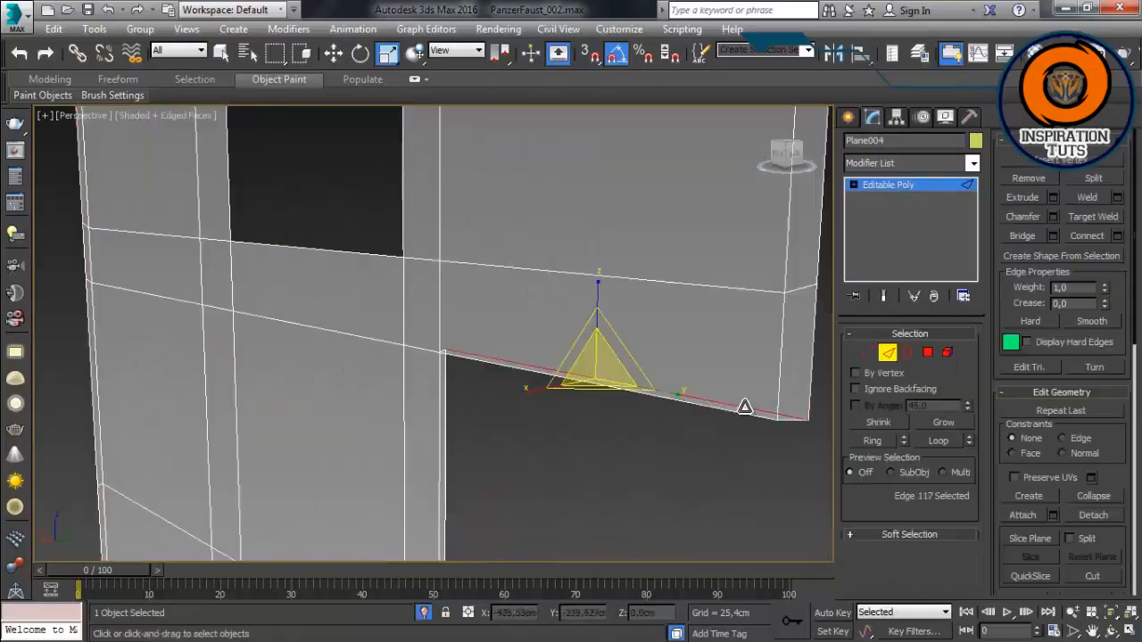
scroll(745, 406, "up", 4)
middle_click_drag(744, 406, 614, 371, "alt")
scroll(535, 287, "down", 4)
key("w")
left_click_drag(646, 279, 649, 295)
middle_click_drag(664, 384, 607, 263)
scroll(606, 263, "up", 3)
left_click(553, 493)
left_click_drag(507, 433, 507, 399)
scroll(526, 406, "down", 4)
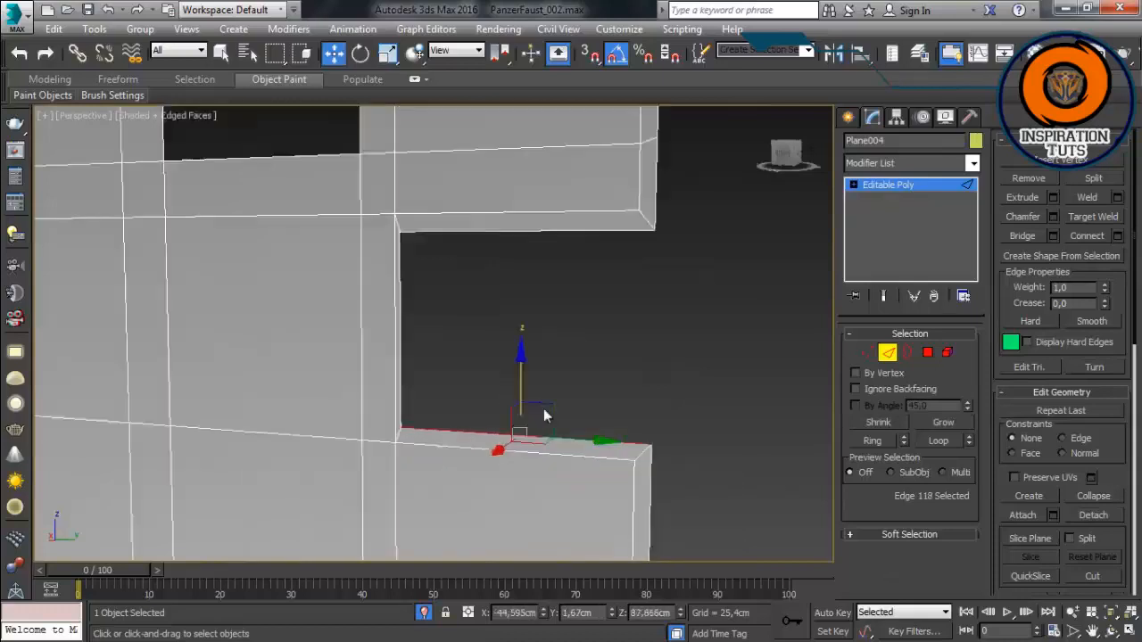
Step: Move the tube notch's vertical edge slightly into the opening to complete the rim strip there
middle_click_drag(544, 416, 561, 447)
left_click(416, 328)
left_click_drag(458, 364, 471, 364)
middle_click_drag(473, 366, 521, 381, "alt")
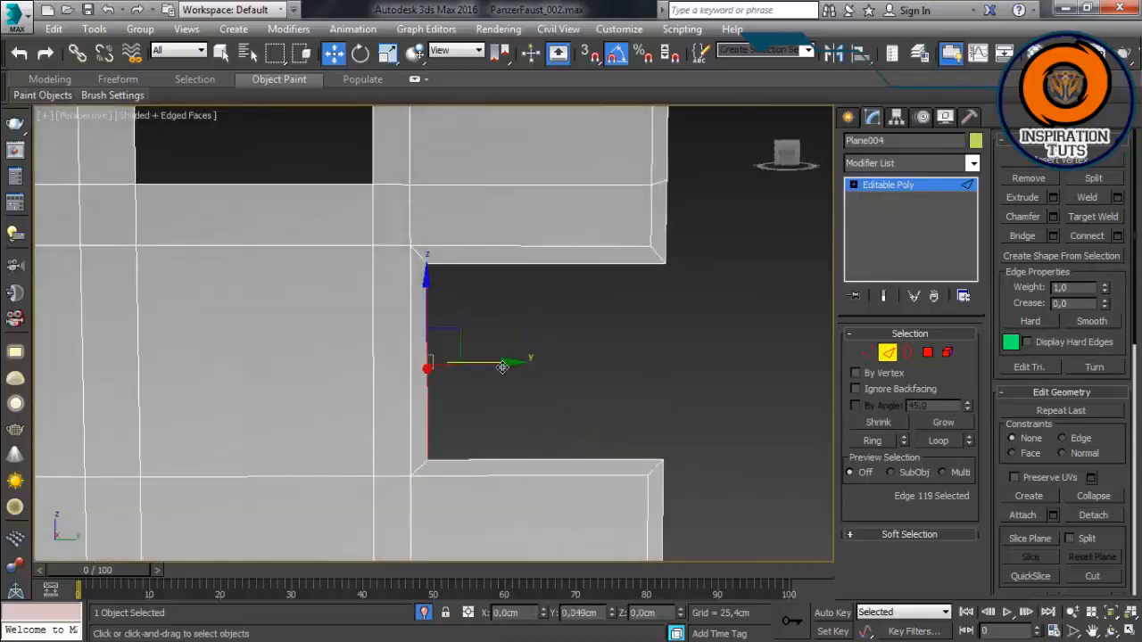
Step: End the shield's isolation and move the whole shield slightly sideways, away from the tube
key("2")
left_click(424, 613)
middle_click_drag(451, 405, 449, 342, "alt")
key("2")
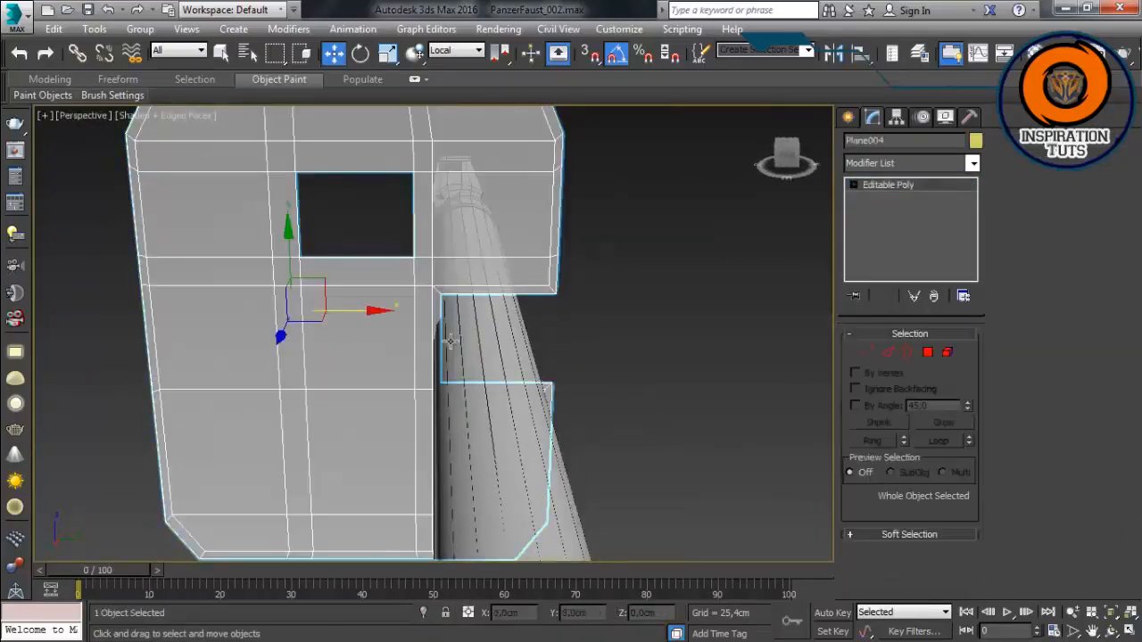
left_click_drag(362, 310, 352, 314)
left_click(574, 304)
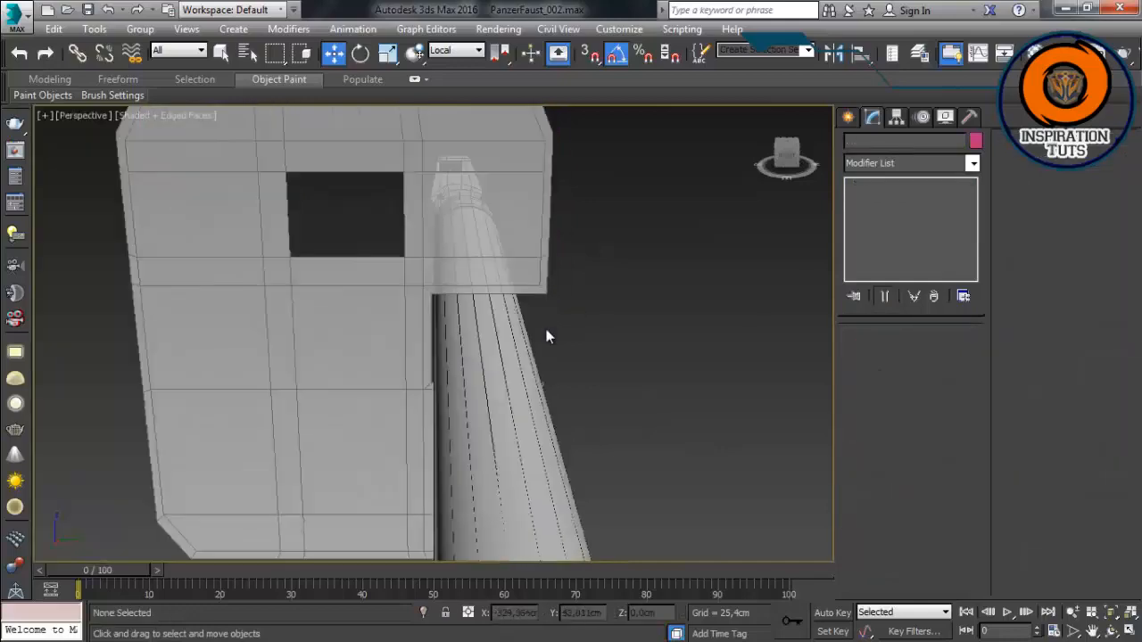
Step: Connect the horizontal edges of the shield column above the tube notch with one vertical edge loop
left_click(324, 351)
middle_click_drag(432, 234, 491, 318)
left_click(887, 355)
left_click(556, 372)
key("alt+r")
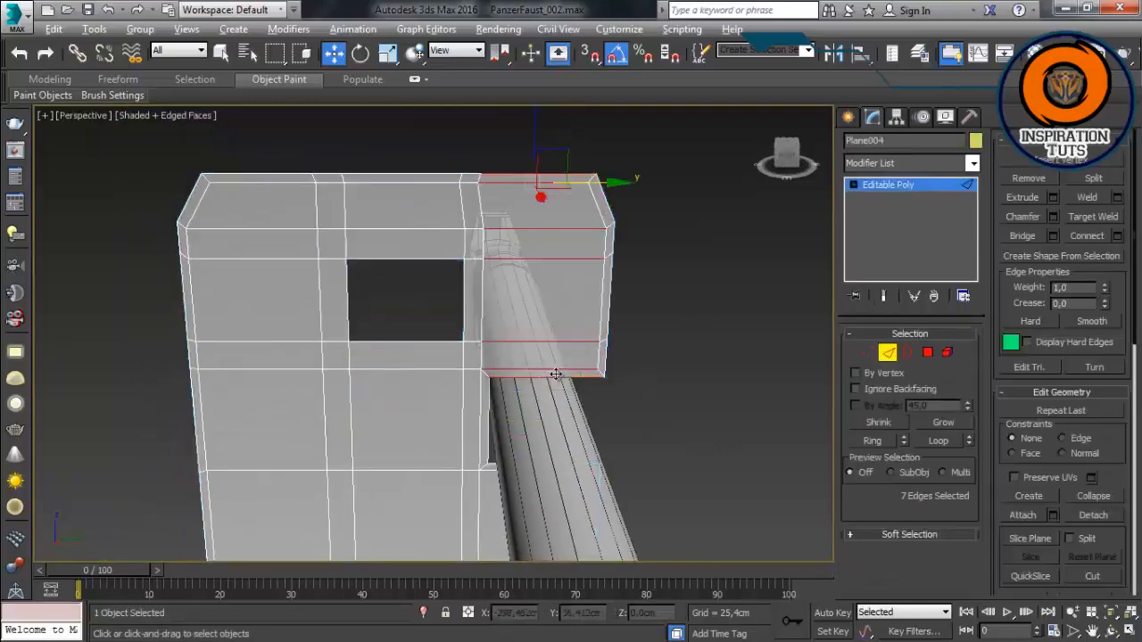
left_click(1117, 236)
middle_click_drag(525, 453, 487, 427, "alt")
left_click(211, 532)
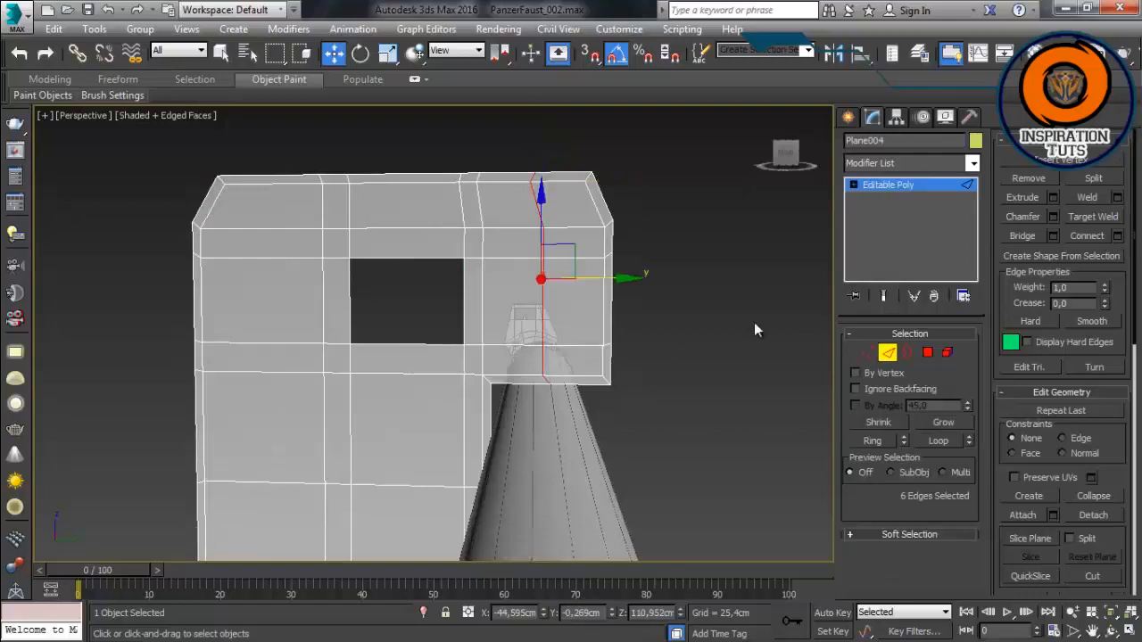
Step: Straighten the new loop's vertices into one vertical line and shift them slightly toward the sight window
left_click(867, 352, "ctrl")
key("r")
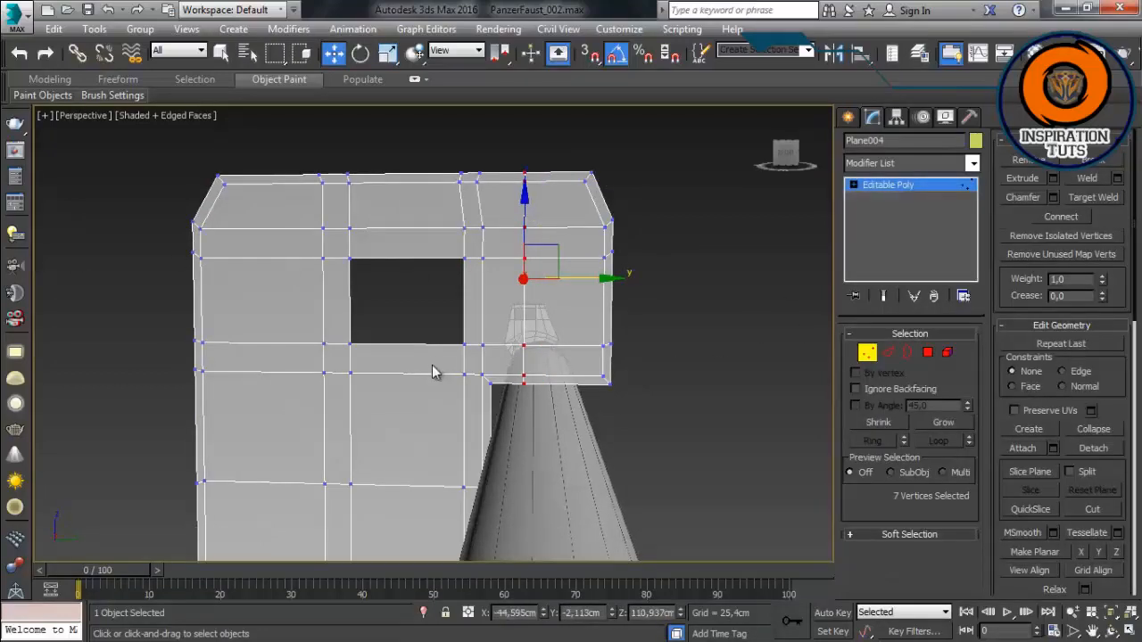
key("r")
key("w")
Step: Flatten the horizontal vertex row above the sight window and move it slightly up
left_click_drag(359, 130, 606, 234)
key("r")
mouse_move(414, 146)
left_mouse_down()
mouse_move(369, 308)
mouse_move(352, 562)
mouse_move(413, 152)
left_mouse_up()
key("w")
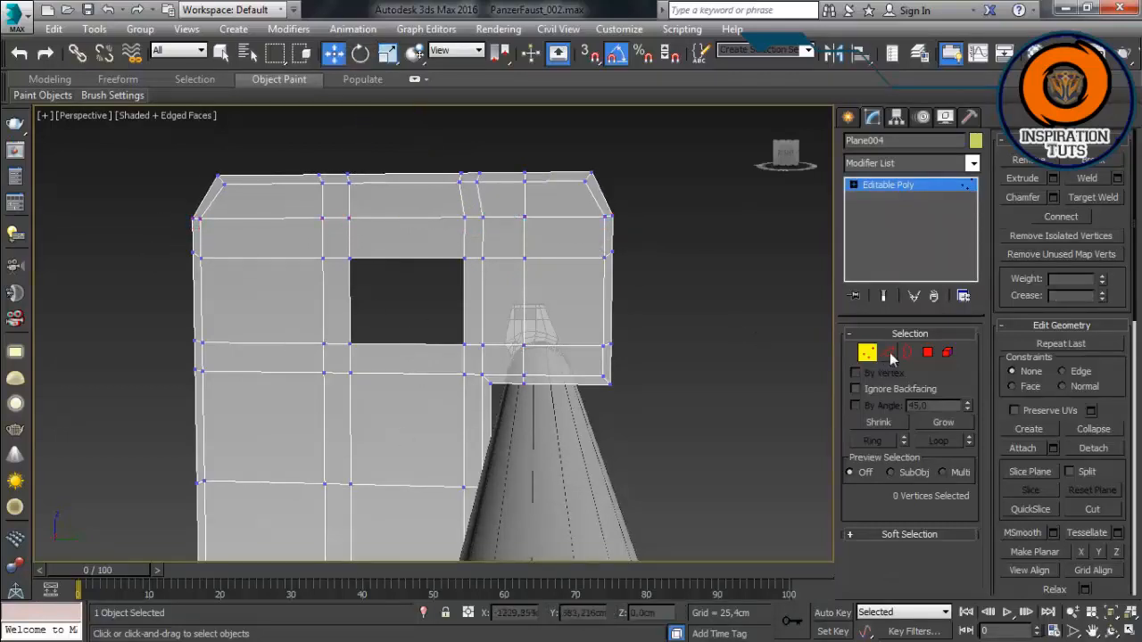
Step: Connect the shield's outer wide column with one vertical edge, using pinch 0 and slide -37
left_click(889, 355)
left_click(255, 257)
middle_click_drag(239, 344, 331, 290)
left_click(283, 324, "shift")
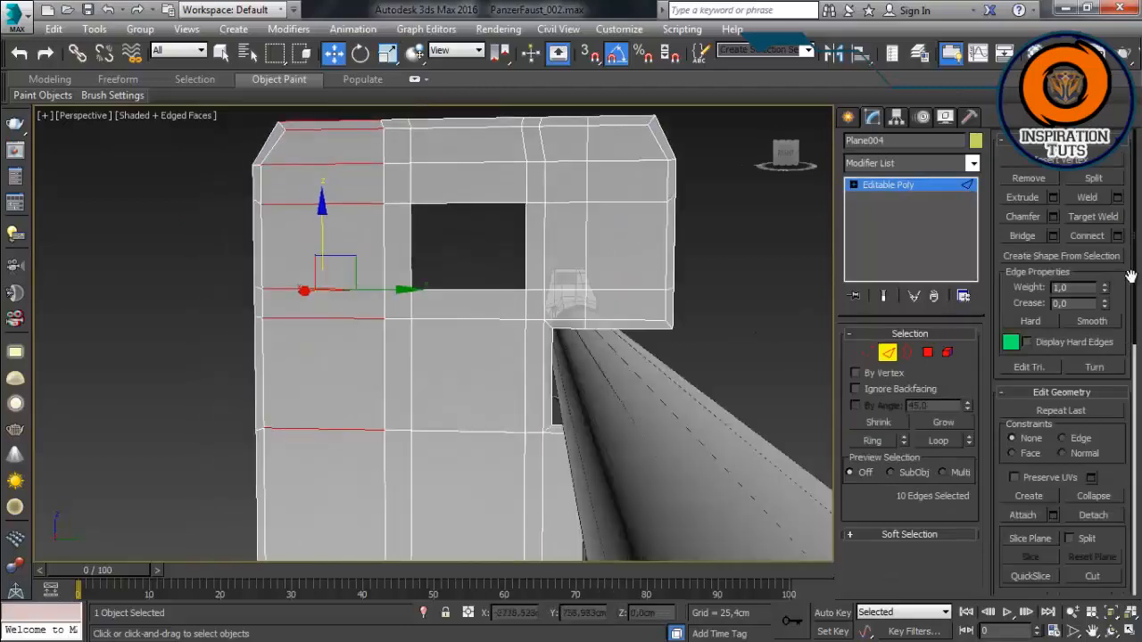
left_click(1117, 235)
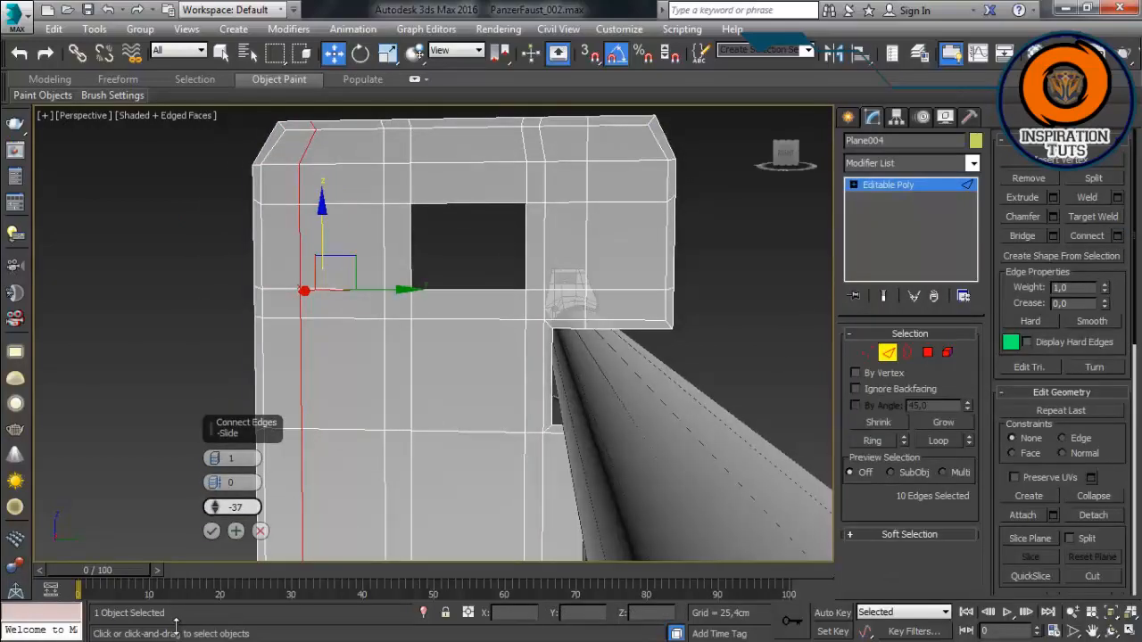
middle_click_drag(304, 438, 345, 326)
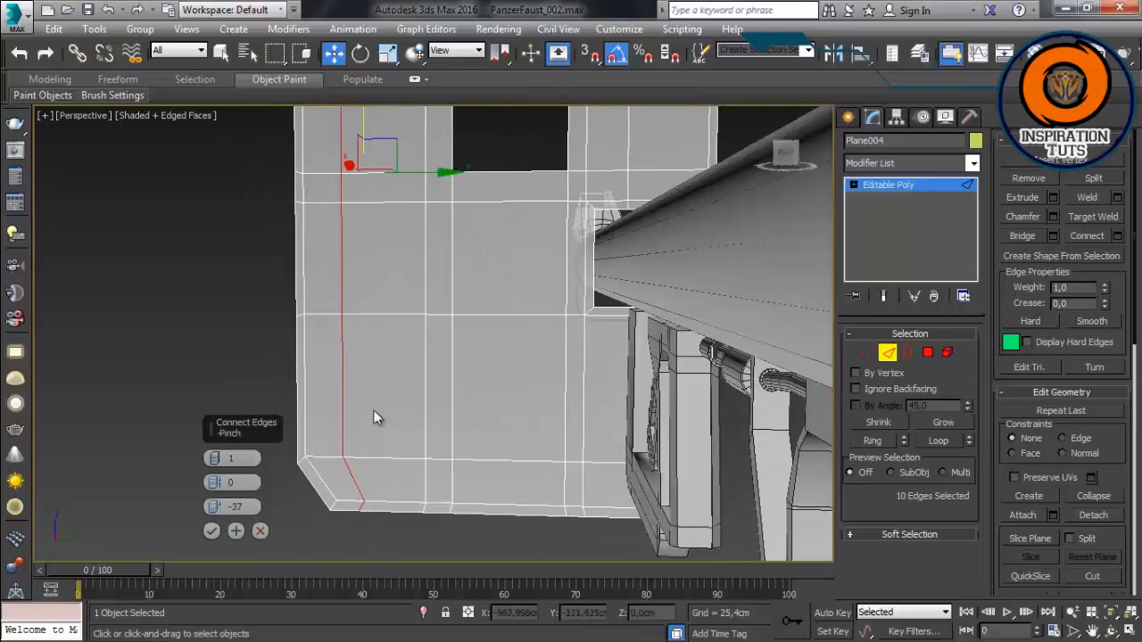
left_click(212, 531)
middle_click_drag(382, 157, 339, 321)
left_click(339, 322)
left_click(648, 208)
scroll(679, 215, "up", 3)
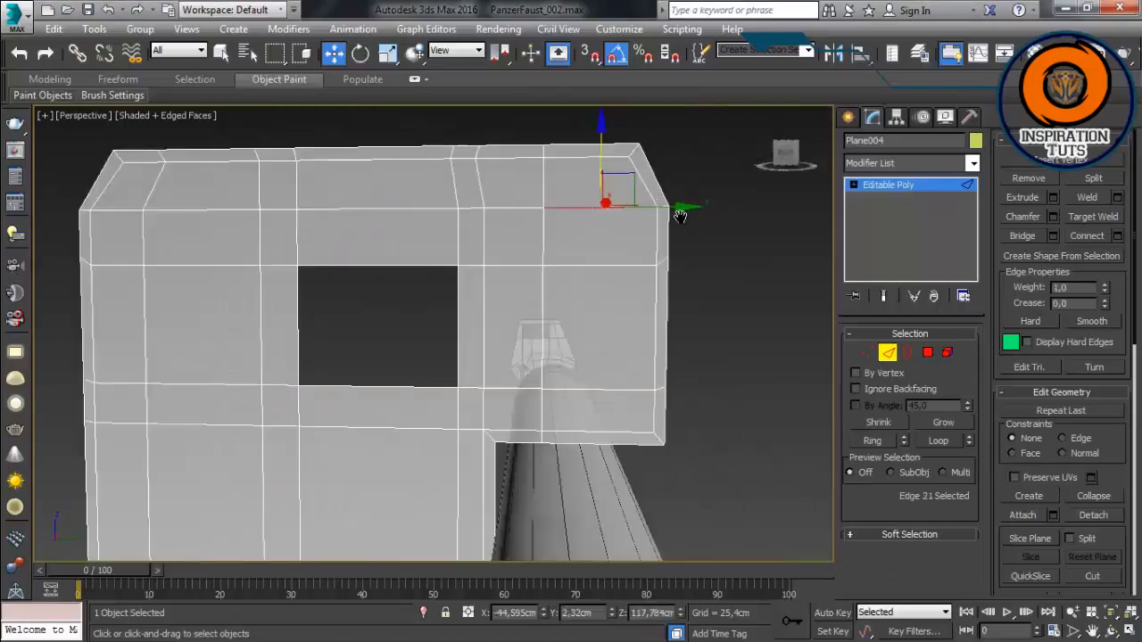
scroll(678, 218, "down", 2)
middle_click_drag(572, 249, 582, 238)
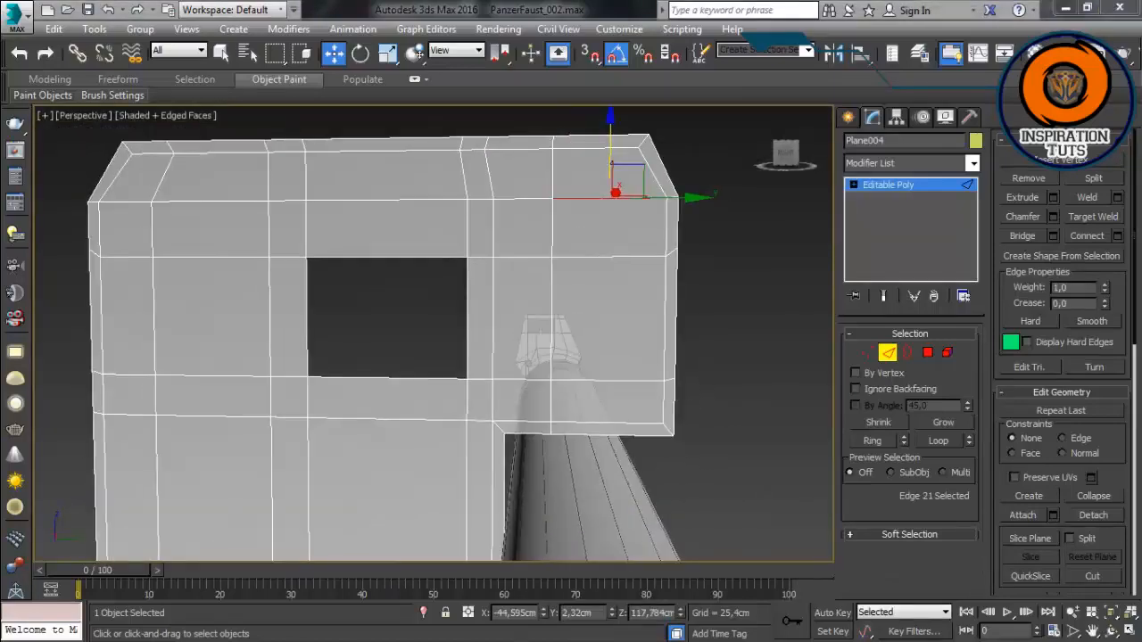
left_click(550, 426)
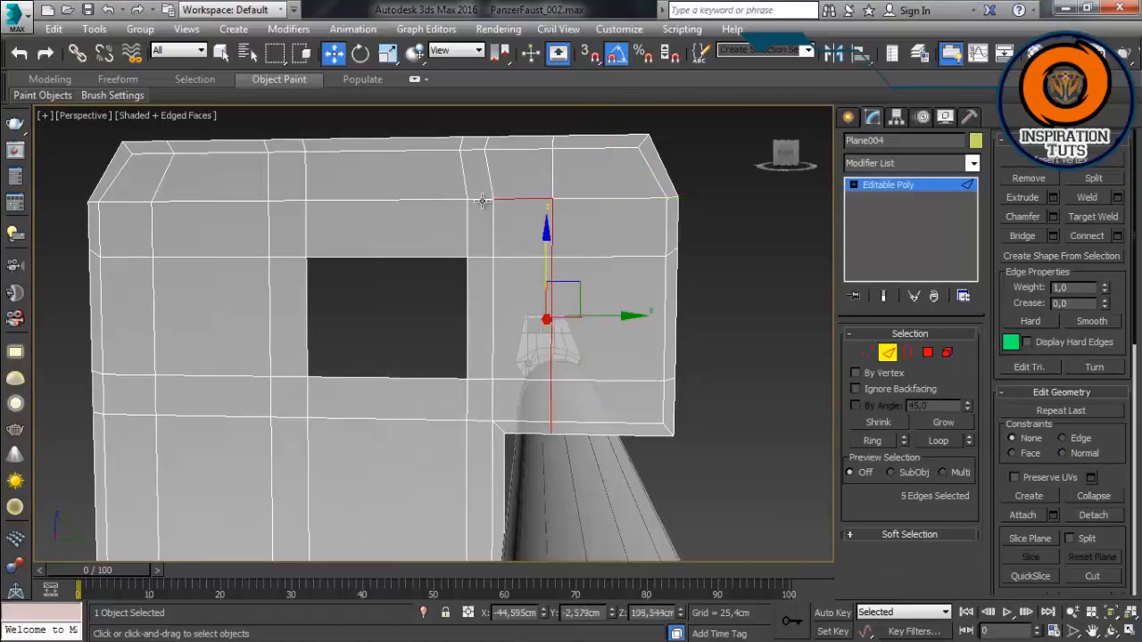
left_click(152, 314, "ctrl")
scroll(179, 248, "up", 2)
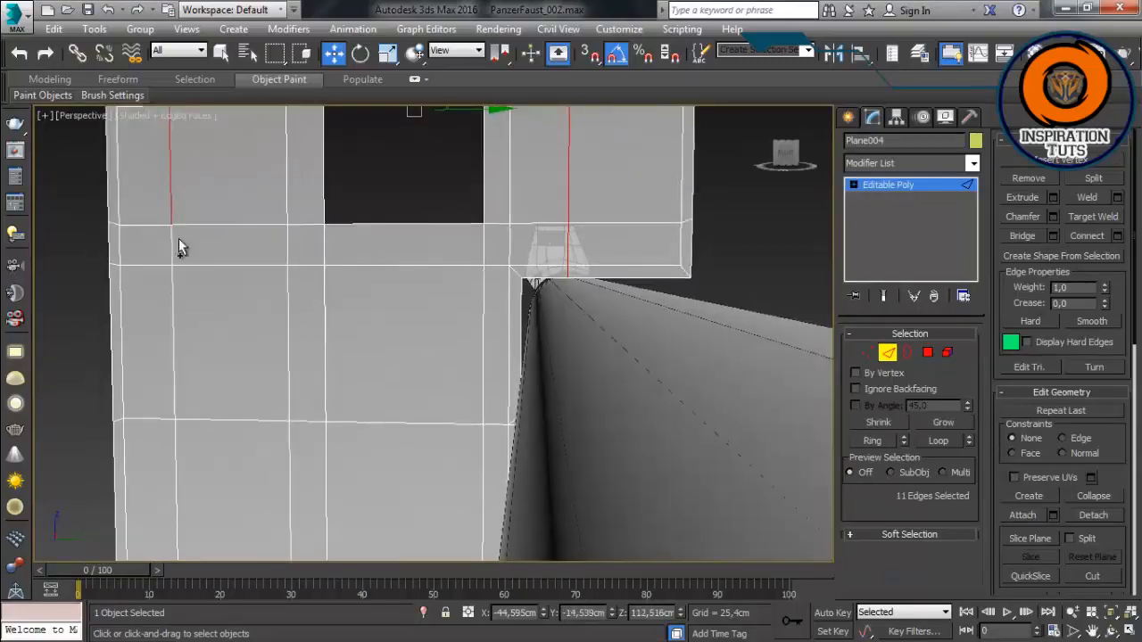
left_click(174, 301, "ctrl")
middle_click_drag(205, 388, 215, 232)
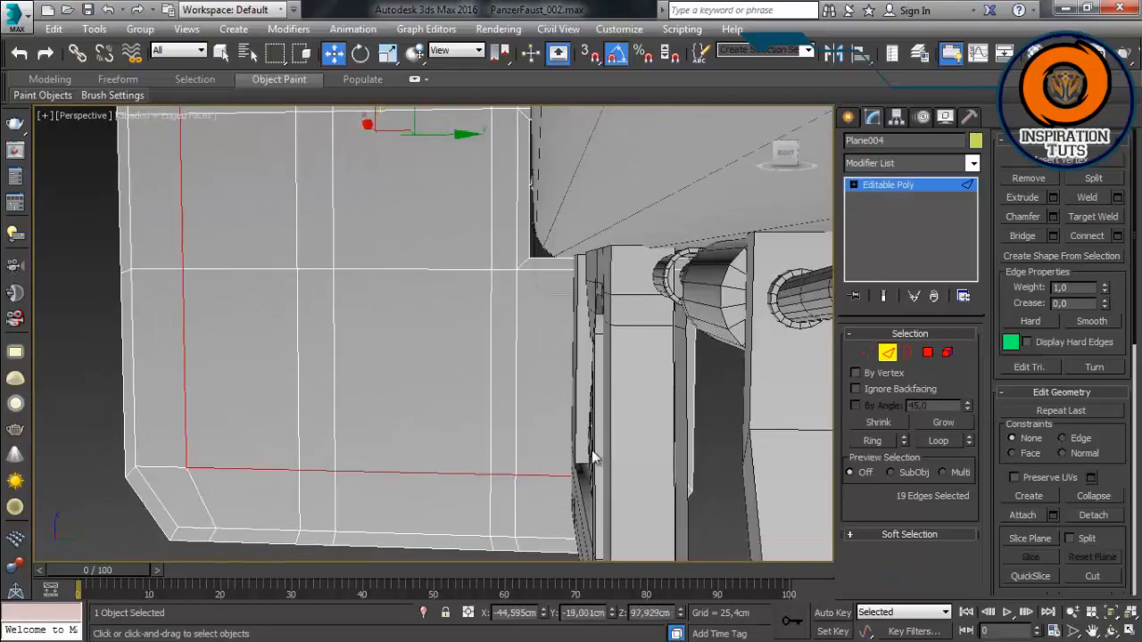
Step: Isolate the shield and connect the column below the tube notch with one vertical edge
key("alt+q")
scroll(447, 409, "up", 3)
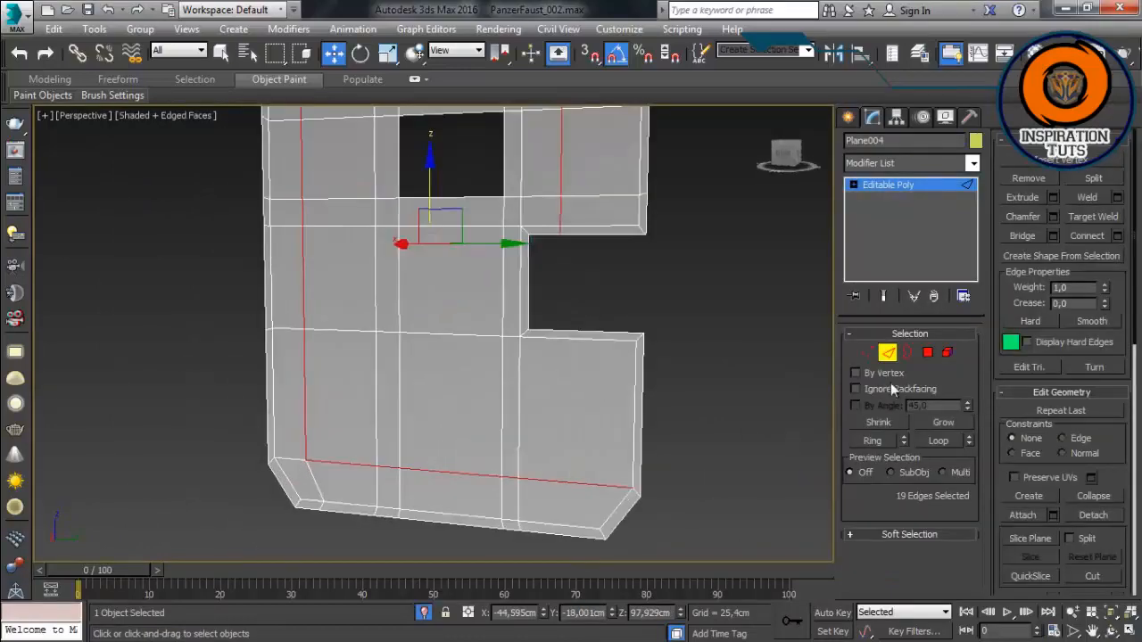
left_click(555, 480)
left_click(873, 441)
left_click(1118, 236)
middle_click_drag(388, 486, 440, 489, "alt")
left_click(211, 531)
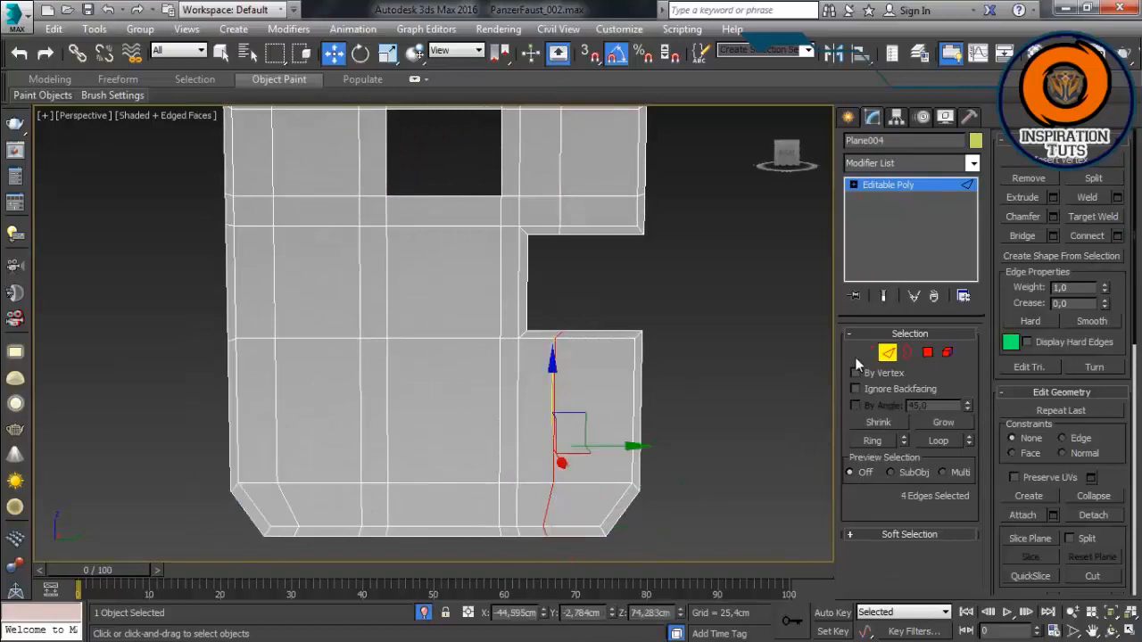
Step: Straighten the new vertices below the notch into a vertical line and align them with the loop above the notch
left_click(868, 352, "ctrl")
middle_click_drag(574, 454, 523, 443)
key("r")
key("w")
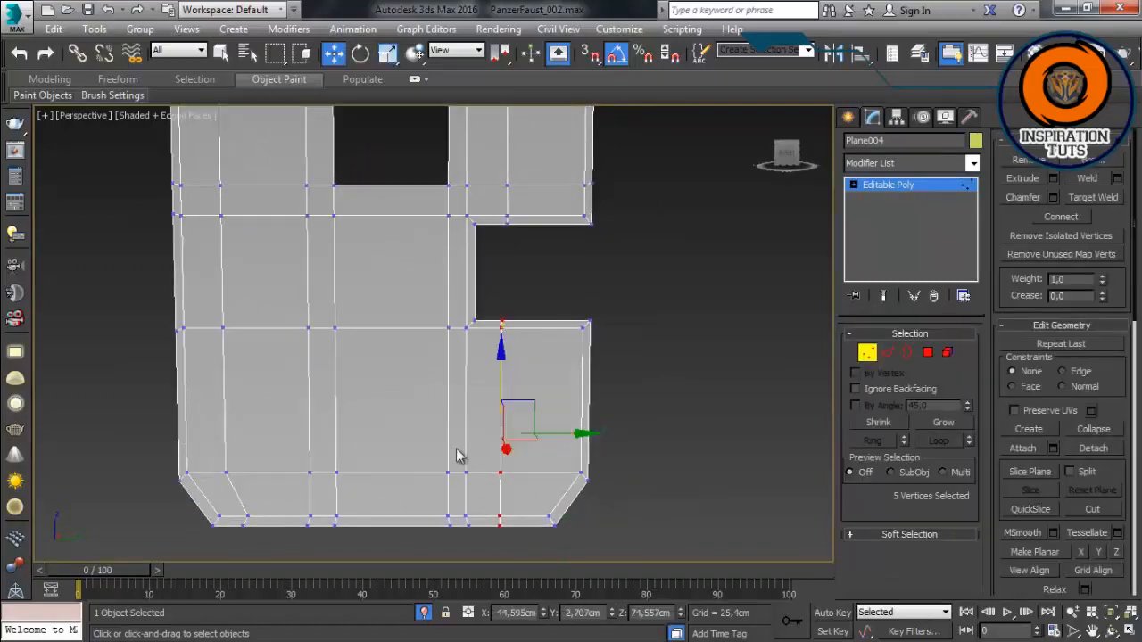
Step: Chamfer the rectangular frame of inner edges running around the shield and broken by the tube notch by 0.882 cm with one segment
key("2")
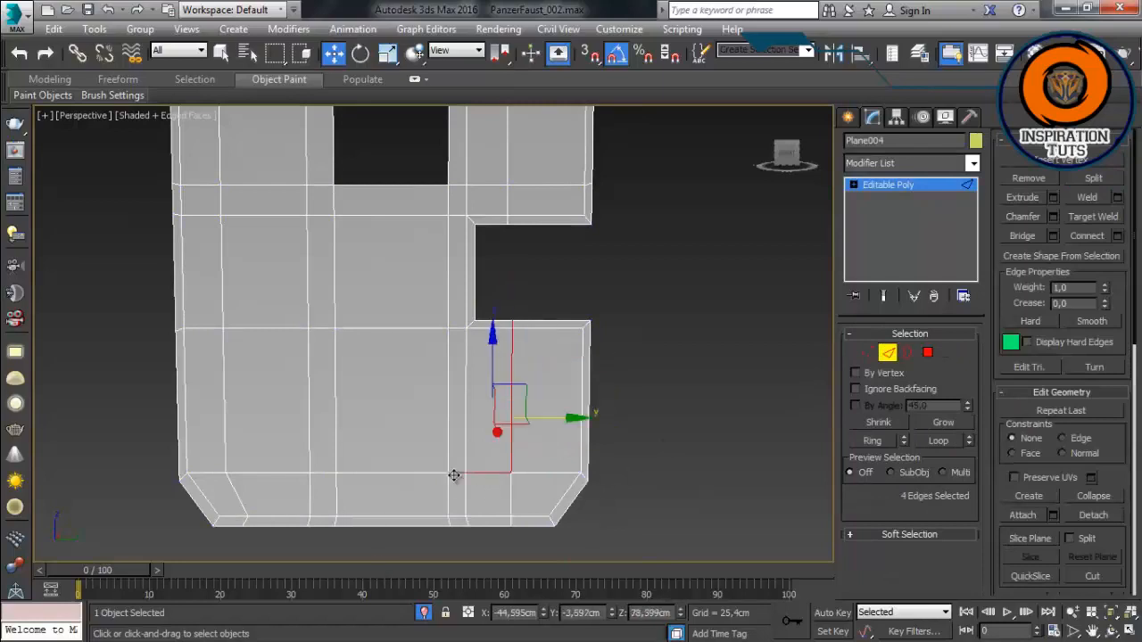
middle_click_drag(247, 265, 342, 408)
left_click(316, 345, "ctrl")
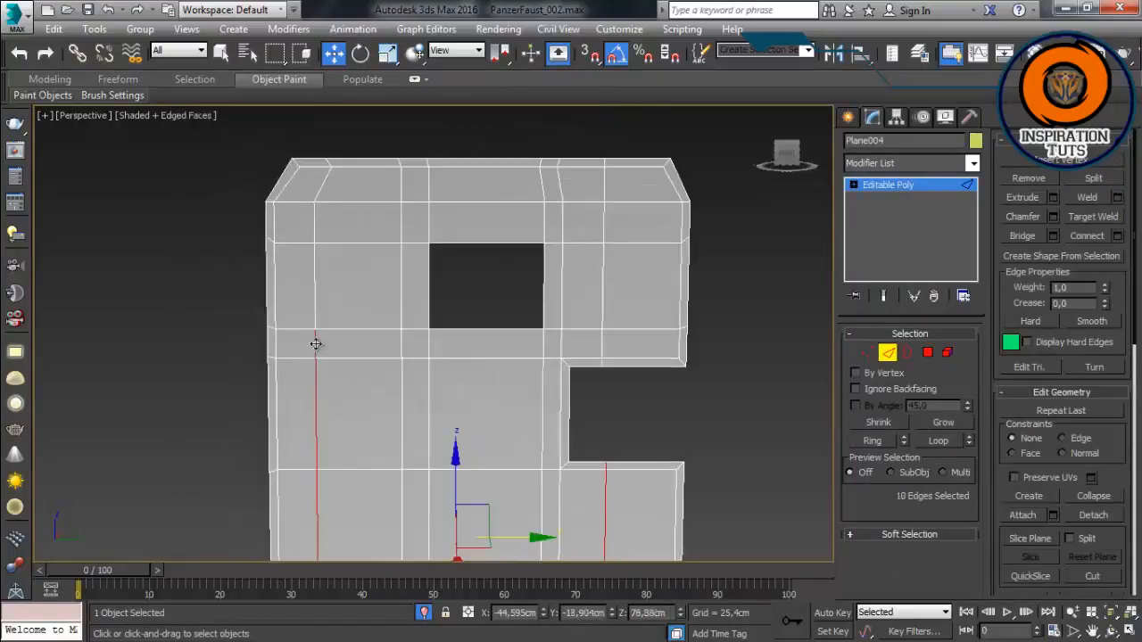
left_click(316, 286, "ctrl")
left_click(414, 203, "ctrl")
left_click(500, 204, "ctrl")
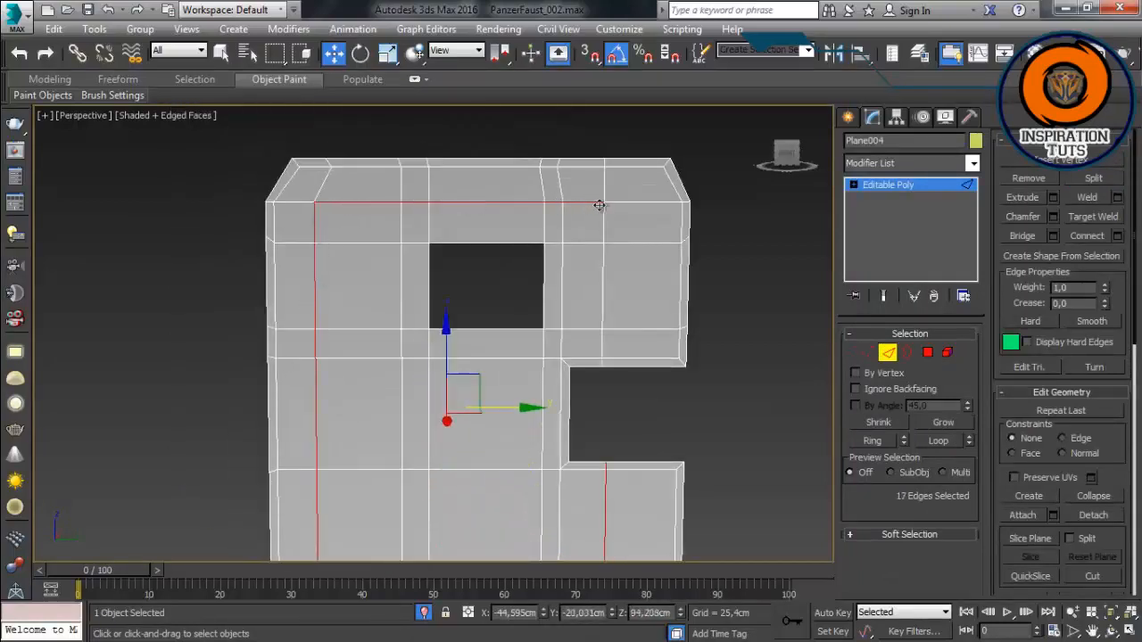
left_click(605, 285, "ctrl")
left_click(605, 346, "ctrl")
scroll(574, 323, "up", 4)
scroll(592, 349, "down", 6)
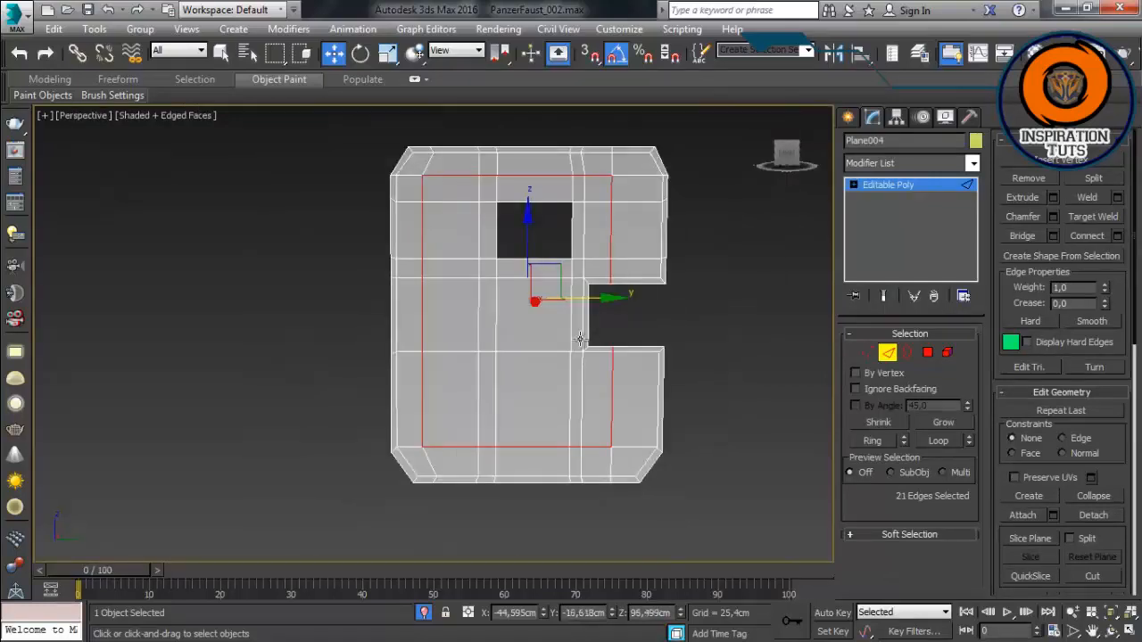
scroll(580, 339, "up", 5)
left_click(1053, 216)
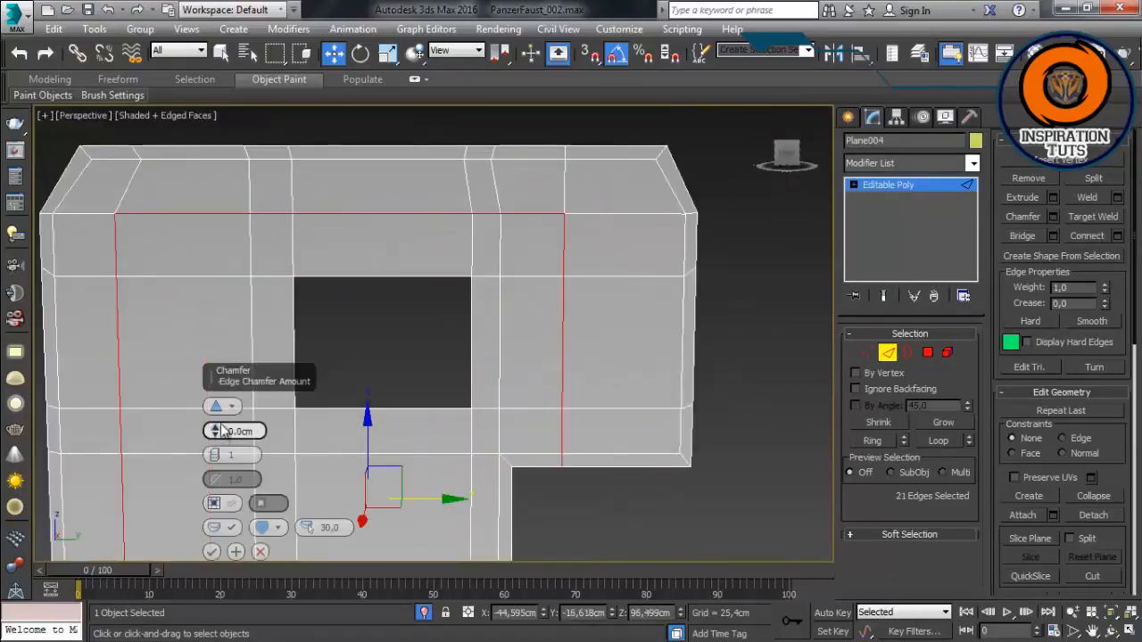
left_click_drag(221, 431, 219, 445)
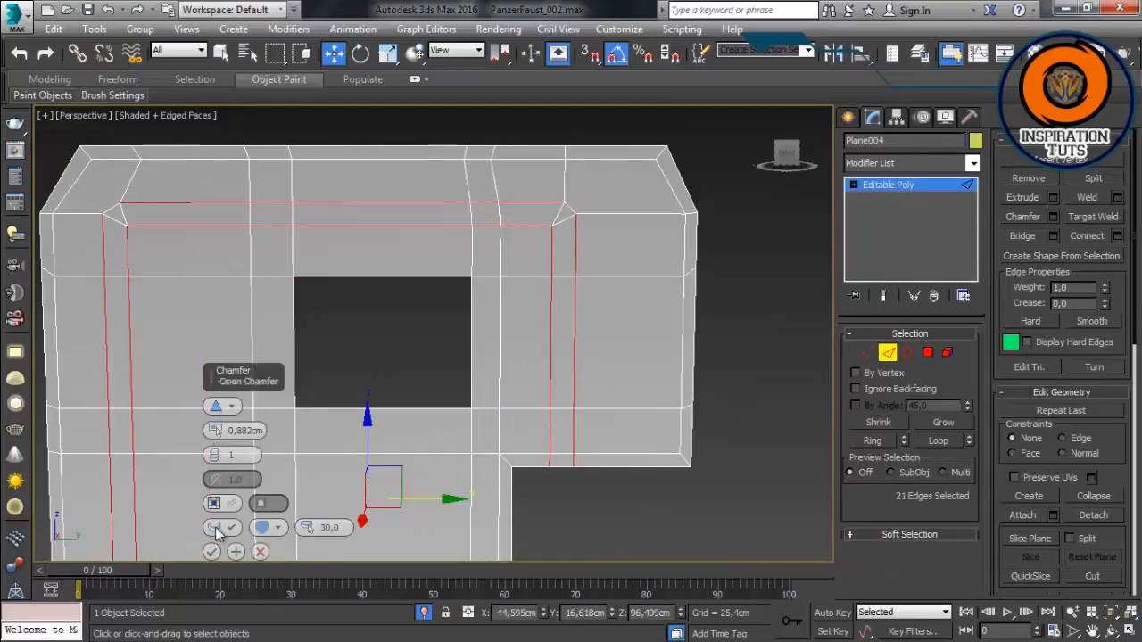
left_click(211, 551)
Step: Target-weld the outer chamfer vertices at the frame's upper corner above the tube notch and nudge the merged vertex outward
scroll(639, 214, "up", 5)
middle_click_drag(639, 215, 381, 473)
key("1")
left_click(1093, 198)
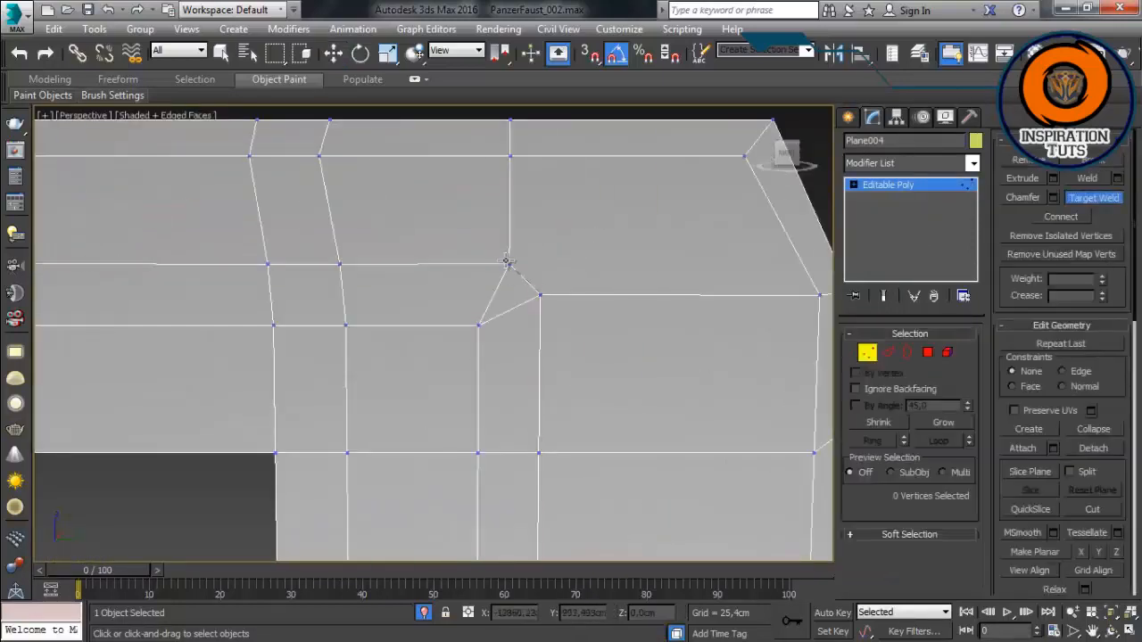
left_click_drag(524, 259, 565, 238)
scroll(558, 322, "down", 6)
left_click(491, 401)
Step: Target-weld the outer chamfer vertices at the frame's upper corner opposite the notch and move the merged vertex slightly up
scroll(482, 428, "up", 2)
middle_click_drag(459, 495, 297, 278)
scroll(446, 304, "up", 4)
left_click(424, 296)
right_click(434, 292)
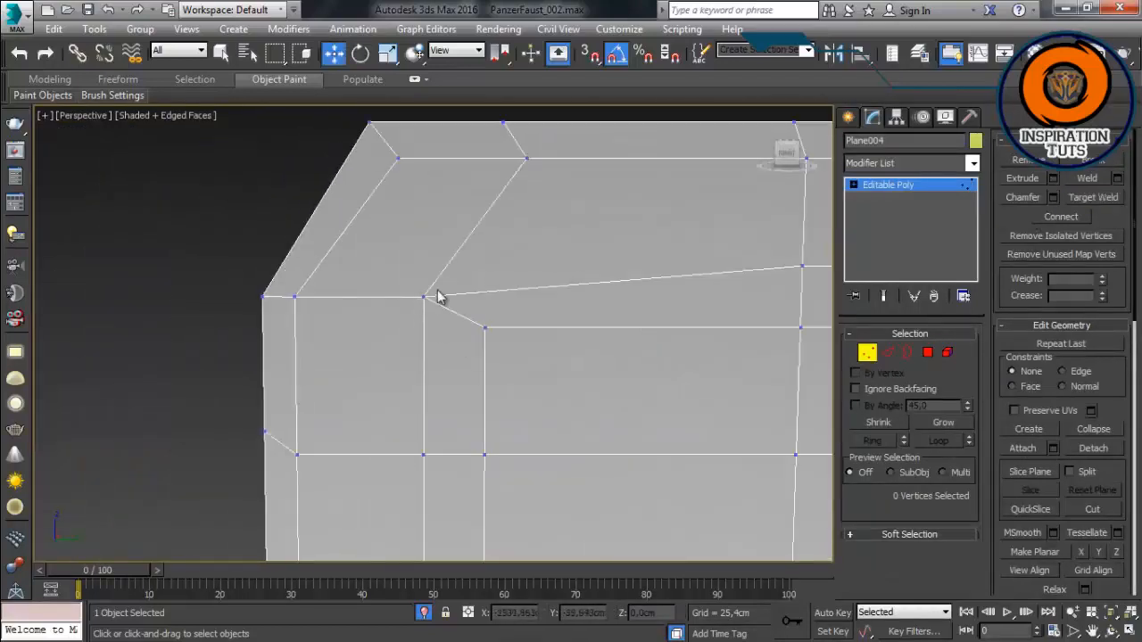
left_click(425, 297)
left_click_drag(424, 243, 425, 213)
left_click(438, 428)
Step: Target-weld the outer chamfer vertices at the frame's lower corner opposite the notch and move the merged vertex slightly down
scroll(439, 428, "down", 5)
middle_click_drag(439, 427, 404, 286)
scroll(404, 291, "up", 4)
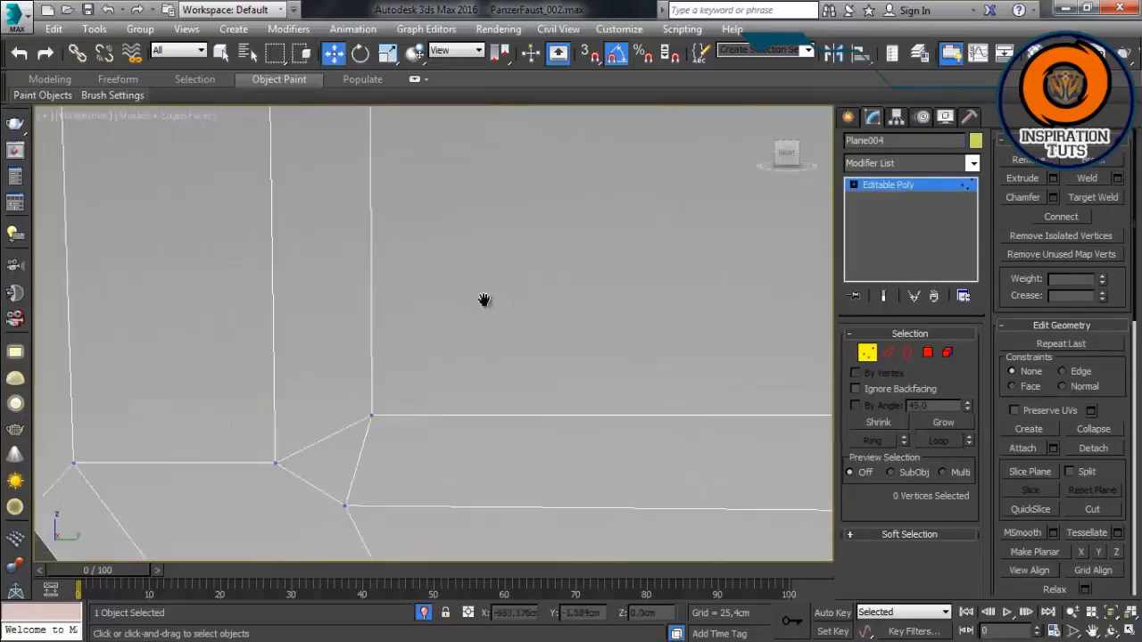
left_click(1098, 199)
left_click_drag(379, 373, 308, 331)
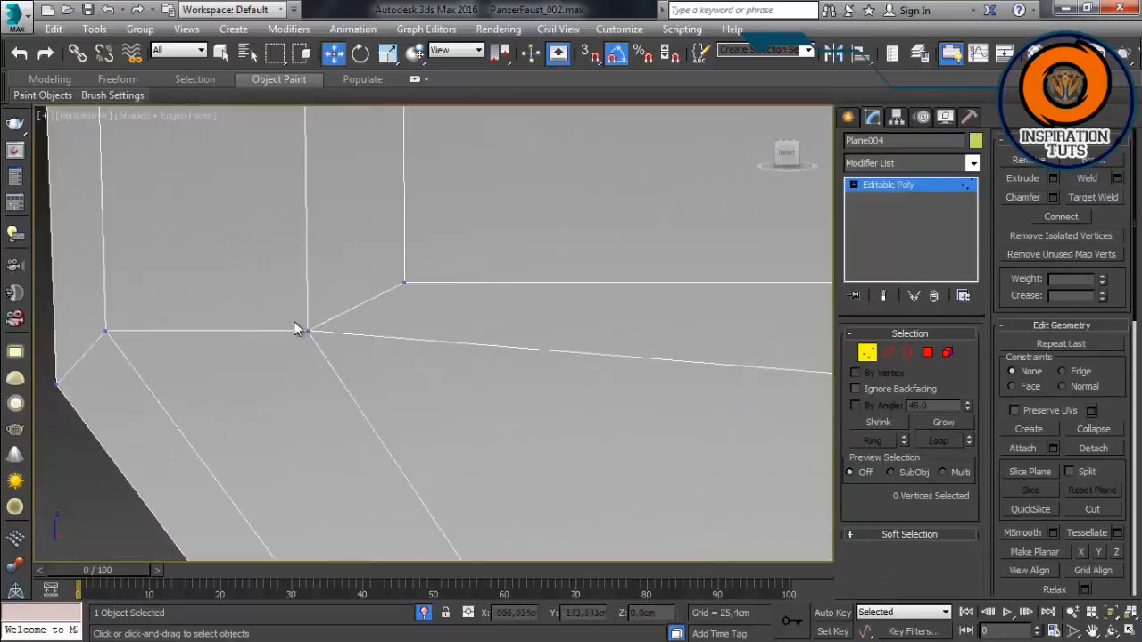
left_click(307, 331)
left_click_drag(307, 289, 307, 338)
scroll(436, 384, "down", 4)
left_click(452, 399)
Step: Target-weld the outer chamfer vertices at the frame's lower corner below the notch and line the merged vertex up with the outer row
middle_click_drag(453, 401, 232, 307)
scroll(232, 307, "up", 2)
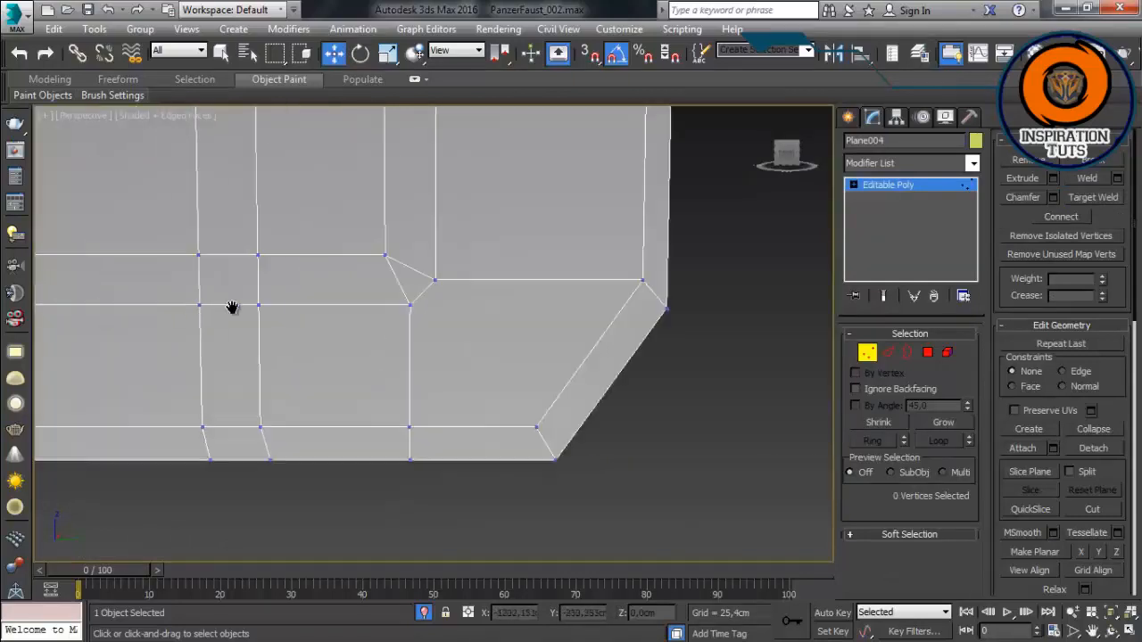
scroll(232, 307, "up", 4)
left_click(1094, 195)
key("w")
left_click_drag(574, 305, 622, 253)
left_click(624, 256)
scroll(548, 340, "down", 5)
left_click(548, 342)
middle_click_drag(547, 342, 507, 401)
scroll(506, 401, "down", 2)
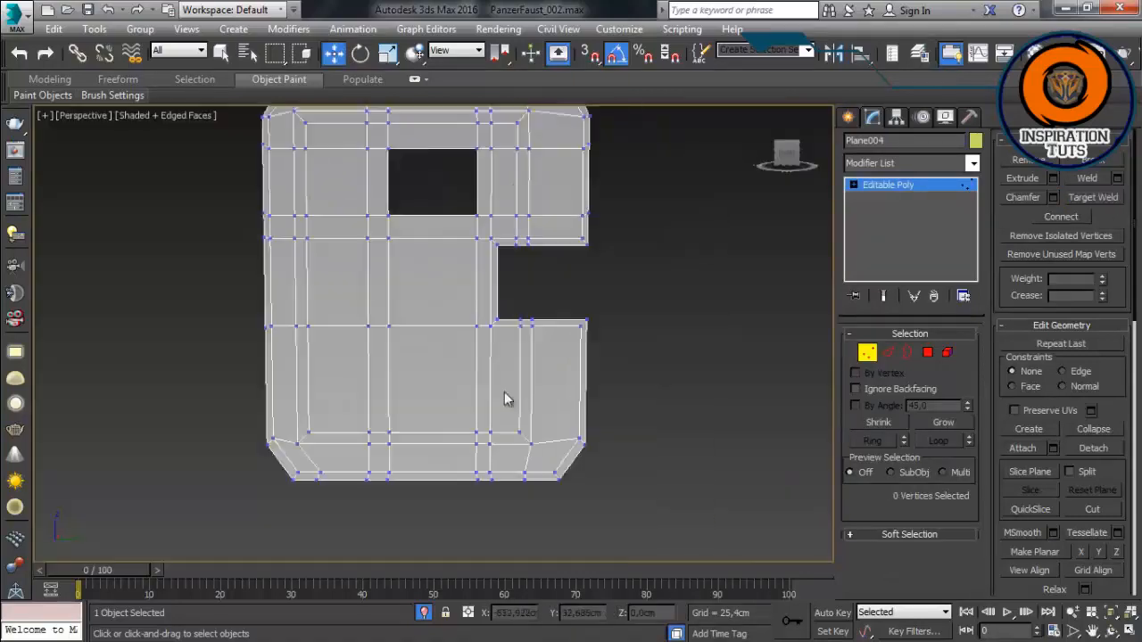
Step: Examine the isolated shield's edge layout around the frame corners, the sight window and the tube notch
middle_click_drag(476, 272, 472, 341)
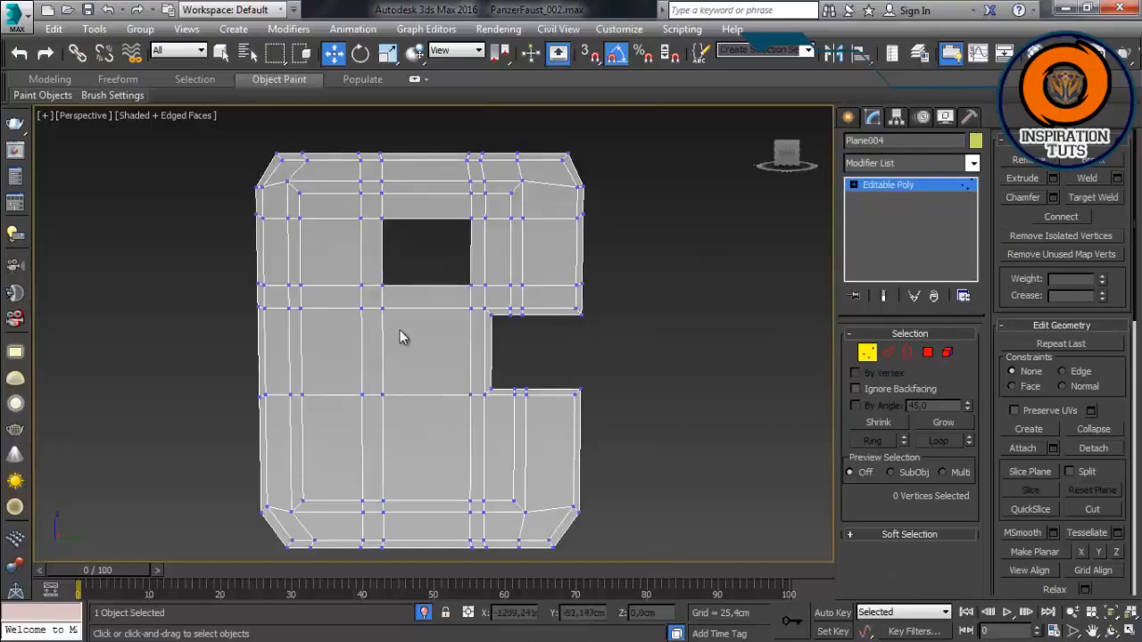
scroll(399, 330, "up", 3)
middle_click_drag(400, 331, 443, 233)
middle_click_drag(356, 378, 387, 571)
middle_click_drag(465, 313, 446, 310)
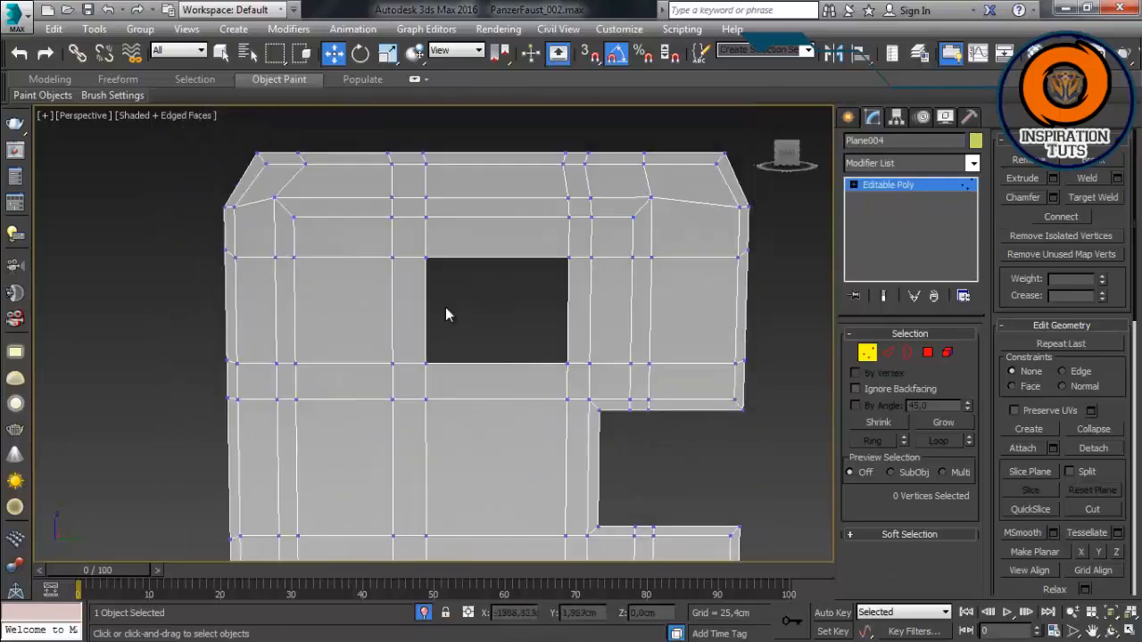
middle_click_drag(541, 348, 711, 178)
scroll(711, 170, "down", 3)
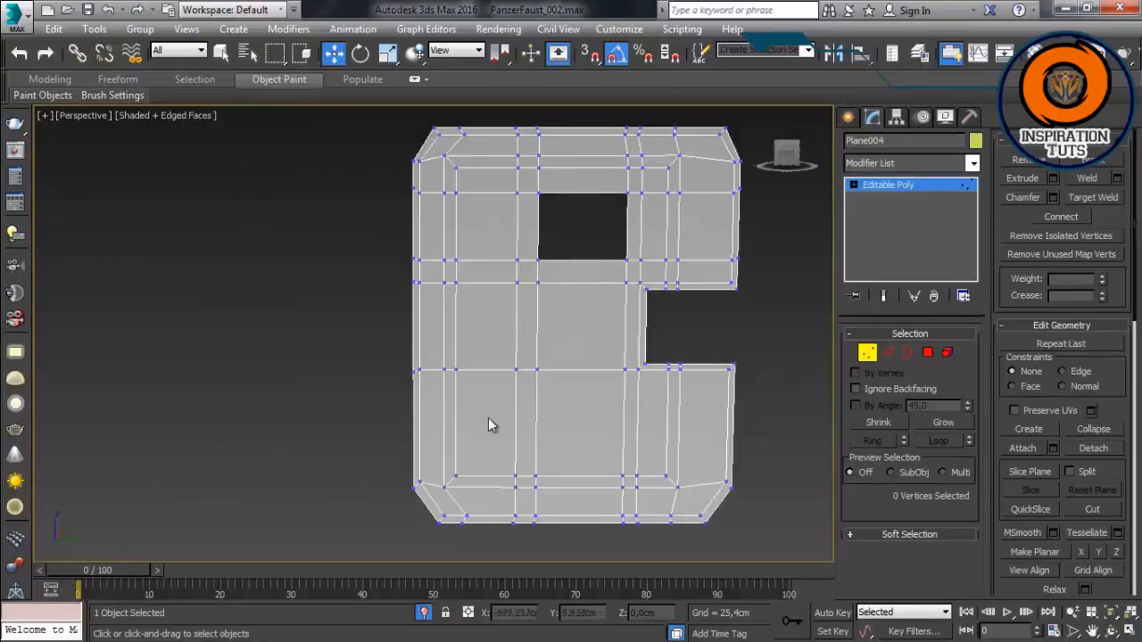
scroll(500, 406, "up", 3)
scroll(523, 365, "down", 3)
middle_click_drag(578, 327, 591, 360)
Step: Bring back the rest of the launcher and add a Shell modifier to the shield
left_click(424, 613)
scroll(453, 330, "down", 3)
middle_click_drag(453, 330, 508, 346, "alt")
scroll(508, 352, "up", 3)
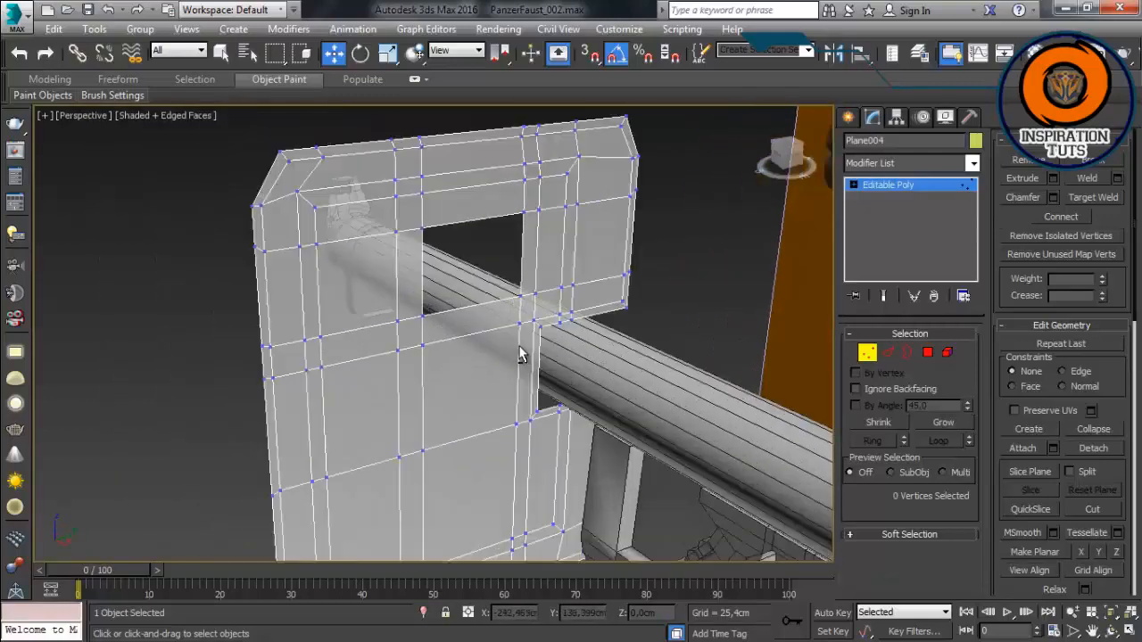
left_click(969, 185)
left_click(972, 164)
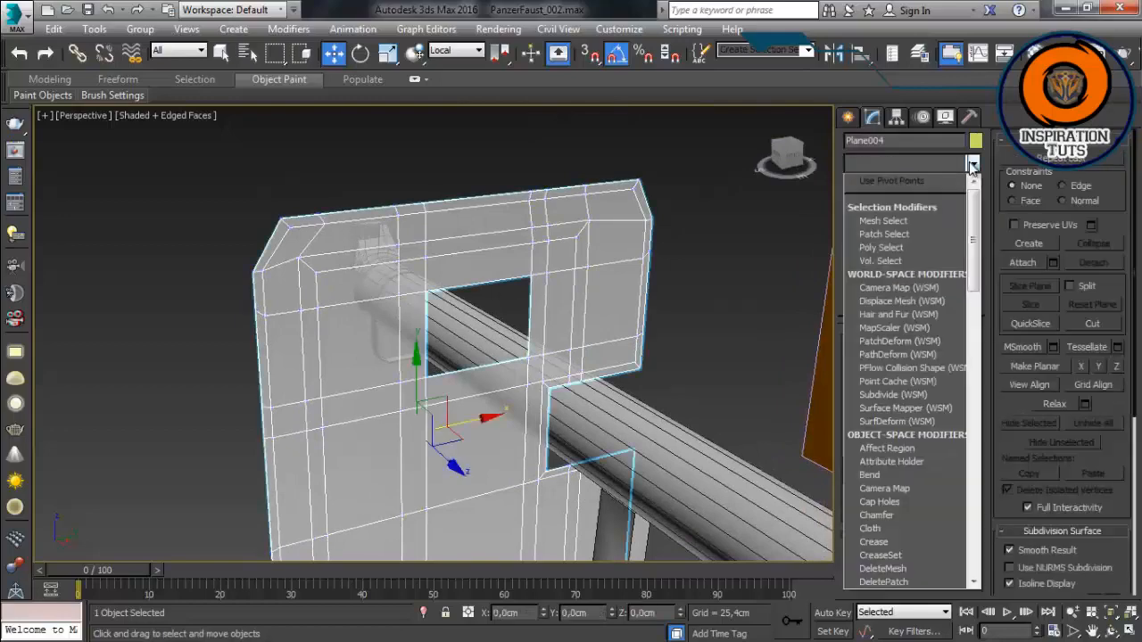
key("s")
key("s")
key("s")
key("s")
key("s")
key("Return")
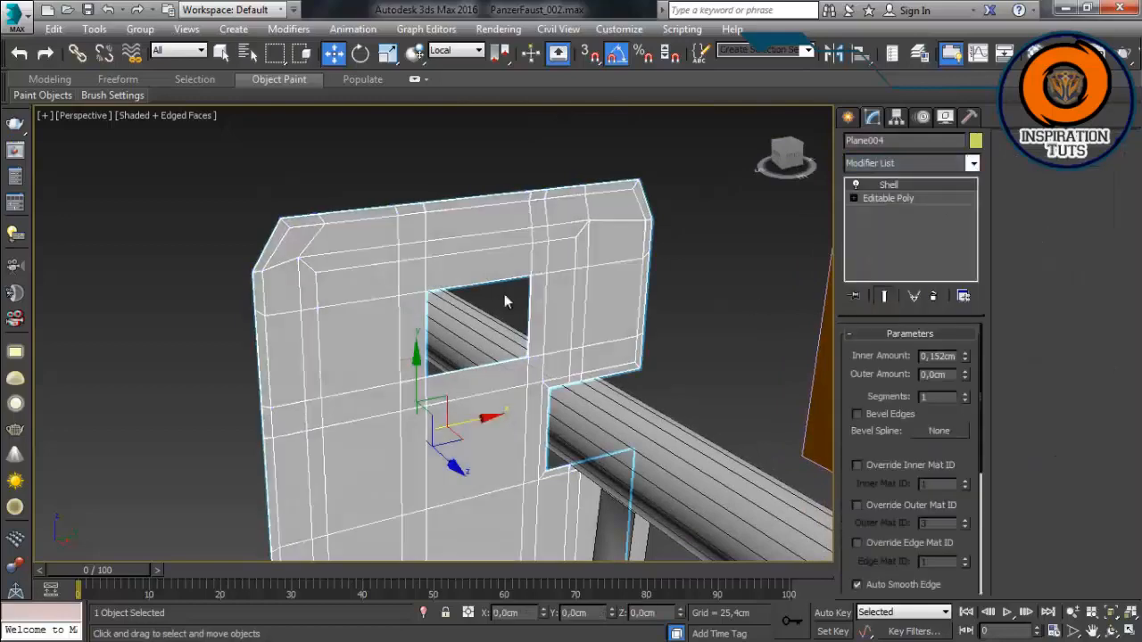
Step: Set the Shell's inner amount to 0.4 cm and convert the shield to an Editable Poly
middle_click_drag(505, 301, 541, 333, "alt")
left_click_drag(967, 356, 965, 347)
key("BackSpace")
key("Return")
middle_click_drag(526, 335, 435, 332, "alt")
scroll(434, 330, "down", 3)
right_click(591, 224)
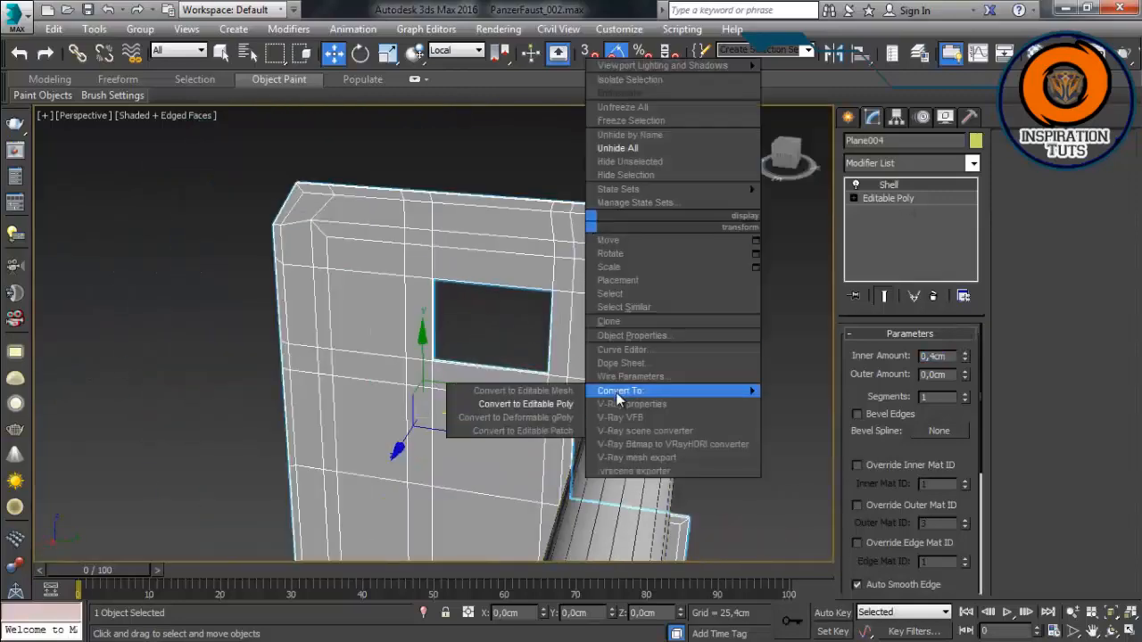
left_click(518, 405)
Step: Connect the ring of edges across the shield's narrow outer rim with two segments
key("4")
scroll(650, 387, "up", 2)
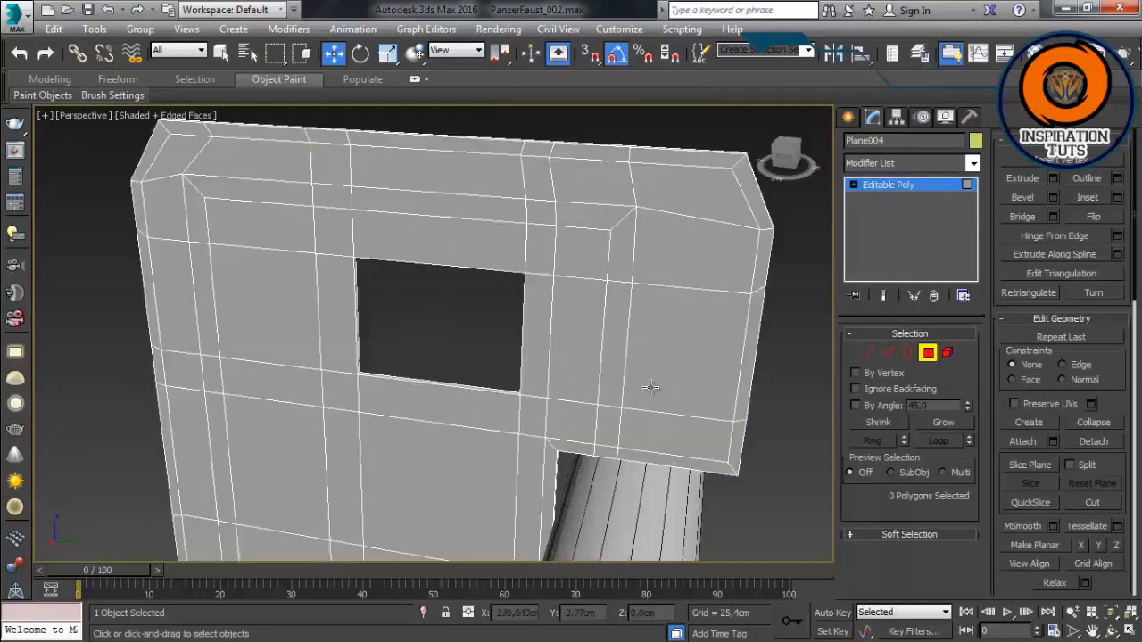
left_click(604, 455)
left_click(613, 437, "ctrl")
left_click(886, 353)
middle_click_drag(701, 449, 676, 365)
left_click(729, 452)
scroll(725, 437, "up", 4)
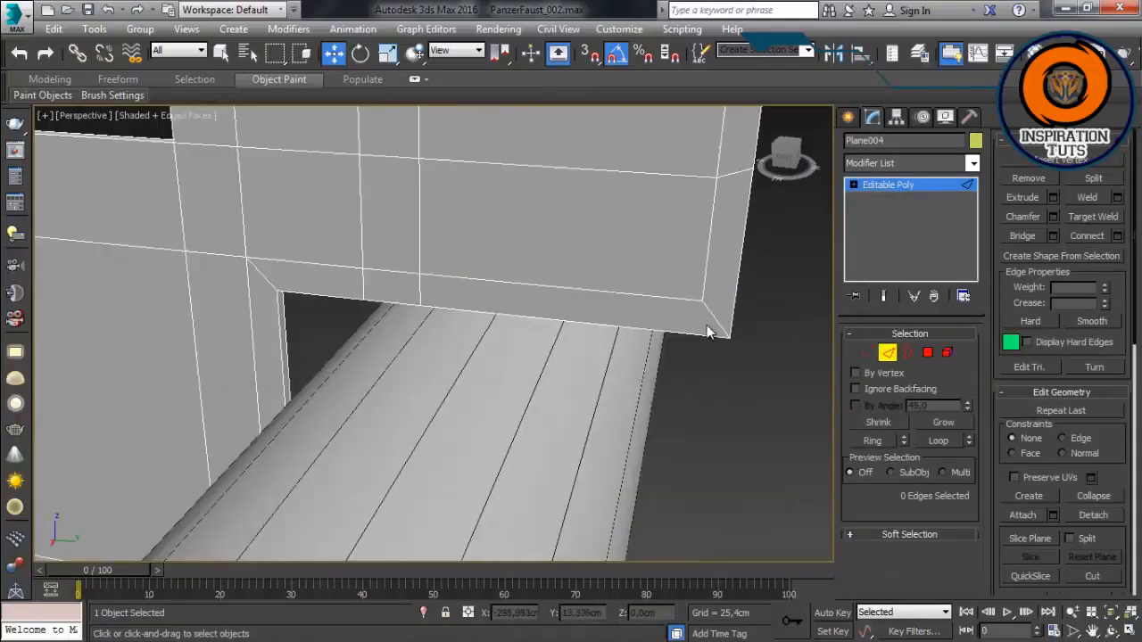
left_click(710, 318)
left_click(1119, 239)
left_click(257, 457)
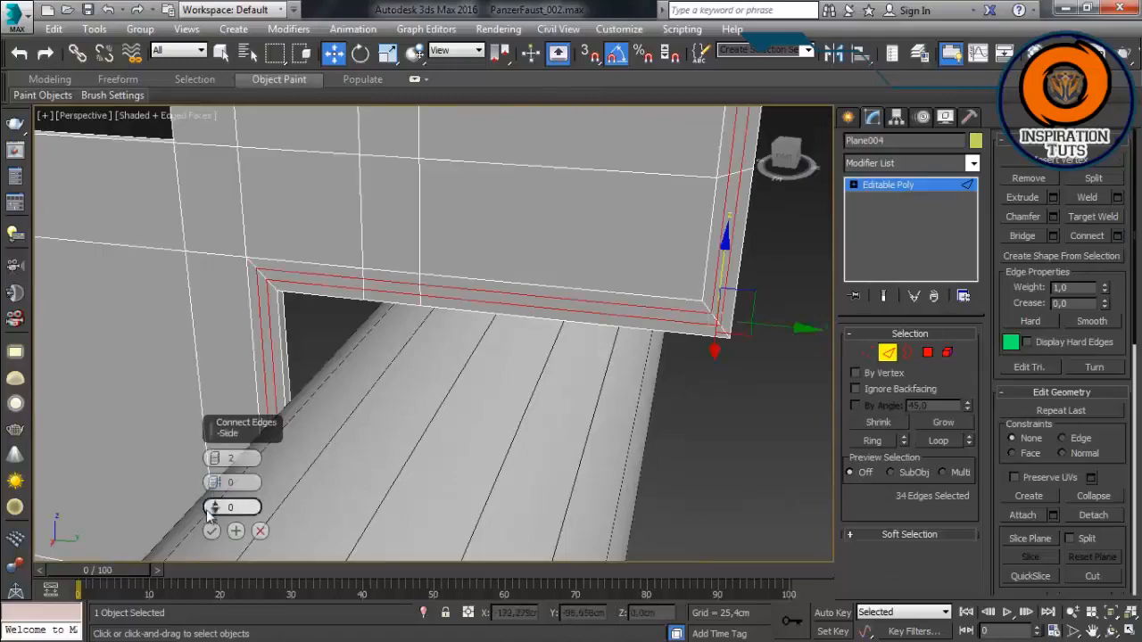
left_click(214, 535)
Step: Move the two new rim edge loops about 0.15 cm along X, perpendicular to the shield
scroll(239, 361, "up", 5)
middle_click_drag(239, 362, 362, 322, "alt")
left_click_drag(361, 315, 365, 314)
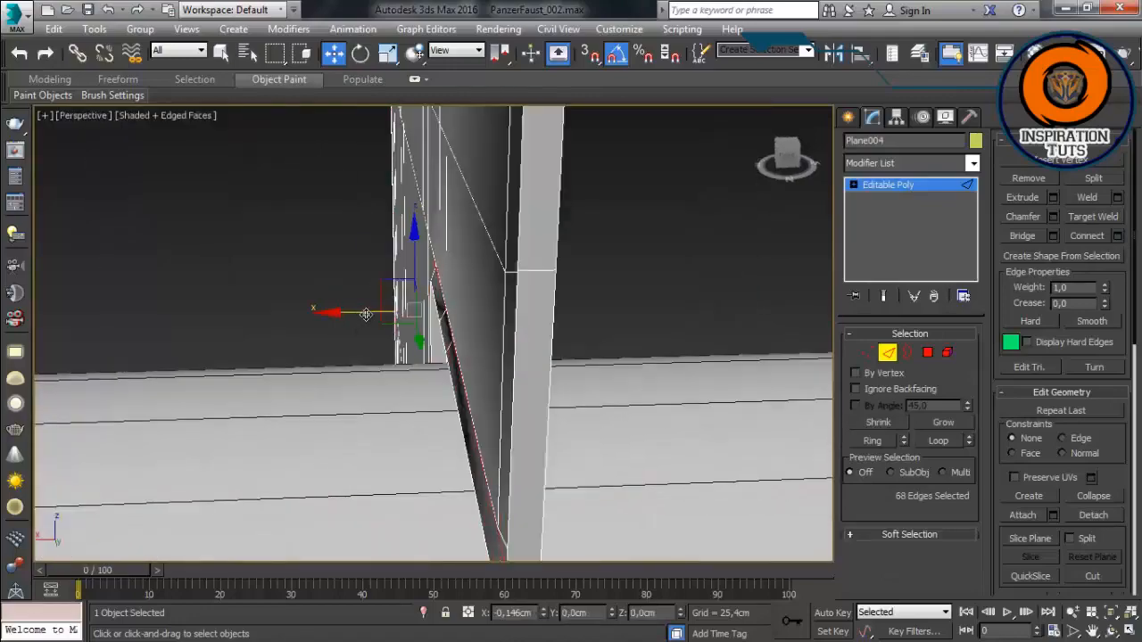
middle_click_drag(365, 314, 434, 388, "alt")
scroll(399, 342, "down", 3)
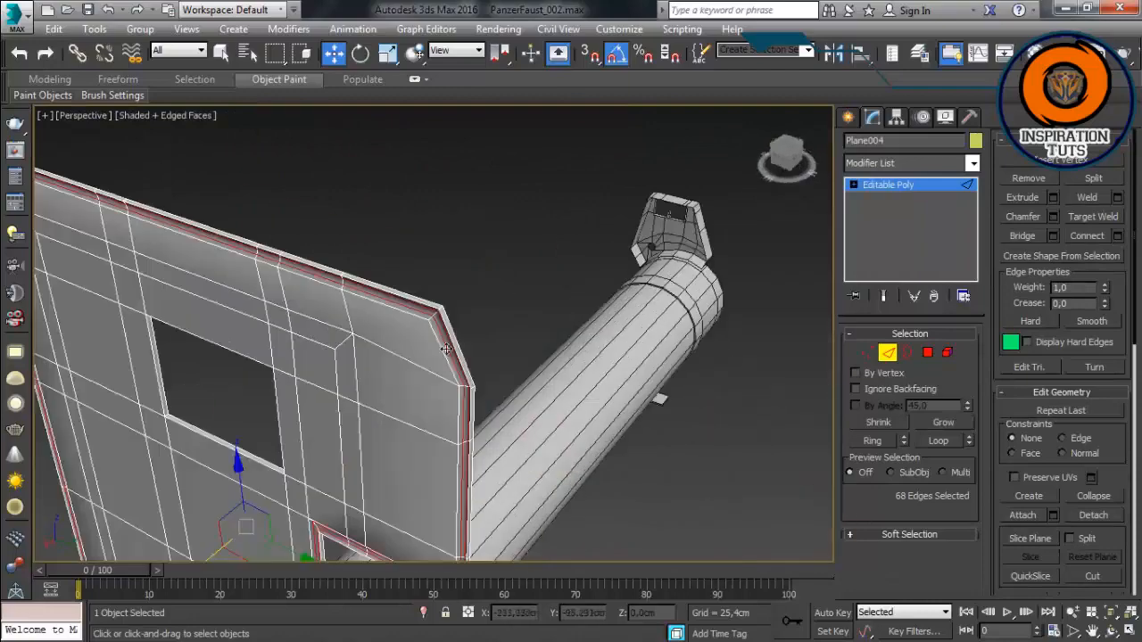
Step: Select the inner frame strip's polygons along the upper edge, above the notch and down the side opposite it
scroll(435, 388, "up", 3)
key("4")
left_click(436, 379, "ctrl")
left_click(419, 242, "ctrl")
left_click(356, 239, "ctrl")
middle_click_drag(334, 280, 611, 280)
left_click(375, 235, "ctrl")
left_click(295, 264, "ctrl")
left_click(302, 392, "ctrl")
left_click(304, 425, "ctrl")
left_click(306, 490, "ctrl")
middle_click_drag(355, 505, 354, 250)
left_click(309, 464, "ctrl")
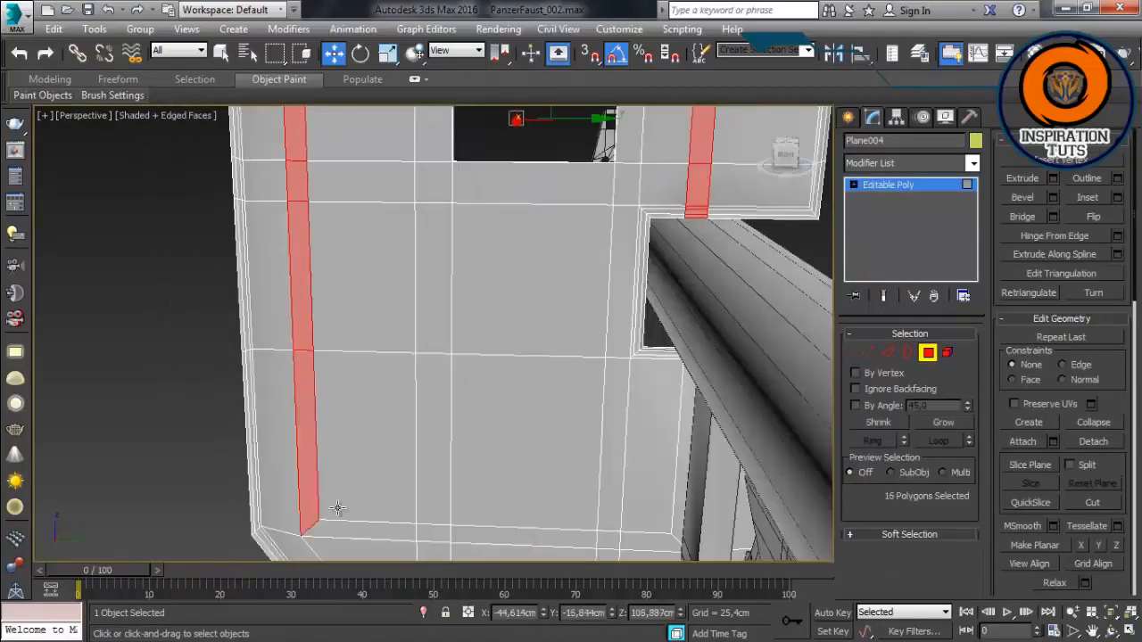
Step: Add the strip's lower polygons and those below the notch, and try to extrude the whole strip by 0.15 cm
left_click(370, 534, "ctrl")
left_click(437, 537, "ctrl")
left_click(517, 539, "ctrl")
middle_click_drag(554, 437, 446, 371)
left_click(481, 474, "ctrl")
middle_click_drag(482, 474, 548, 435, "alt")
left_click(549, 437, "ctrl")
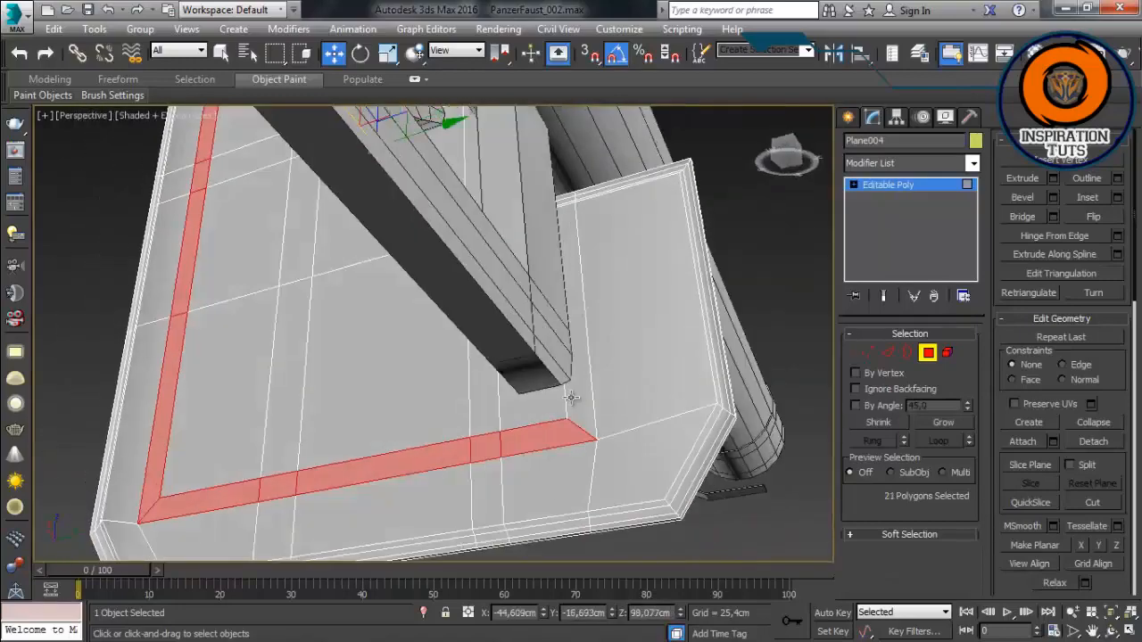
left_click(580, 379, "ctrl")
middle_click_drag(580, 379, 554, 300, "alt")
scroll(558, 277, "up", 3)
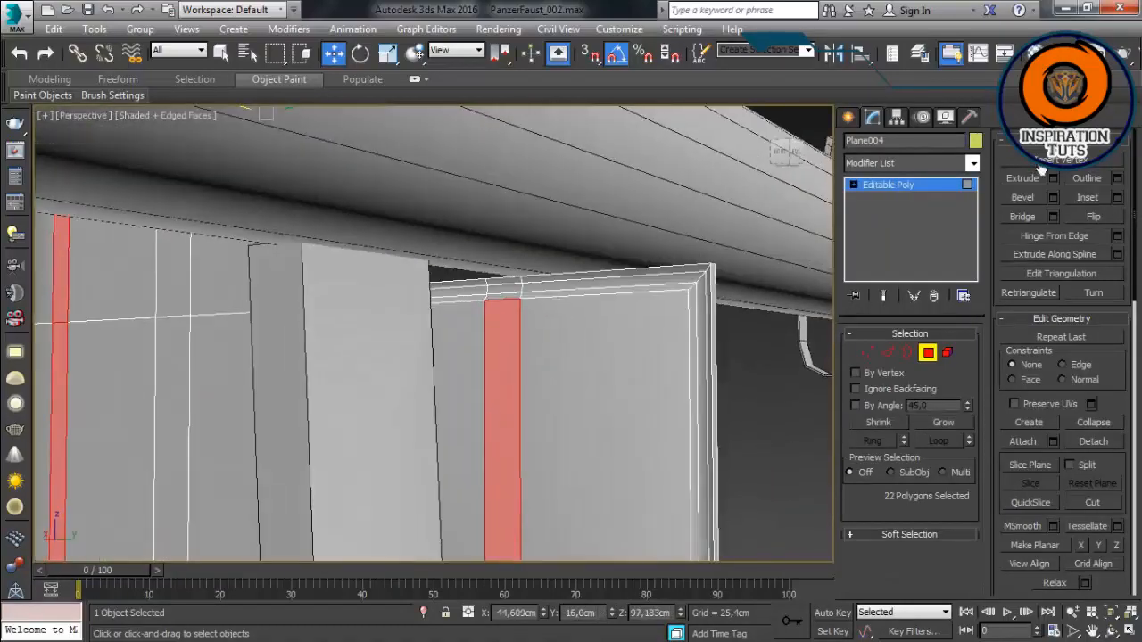
left_click(1053, 178)
right_click(217, 483)
left_click_drag(217, 483, 219, 482)
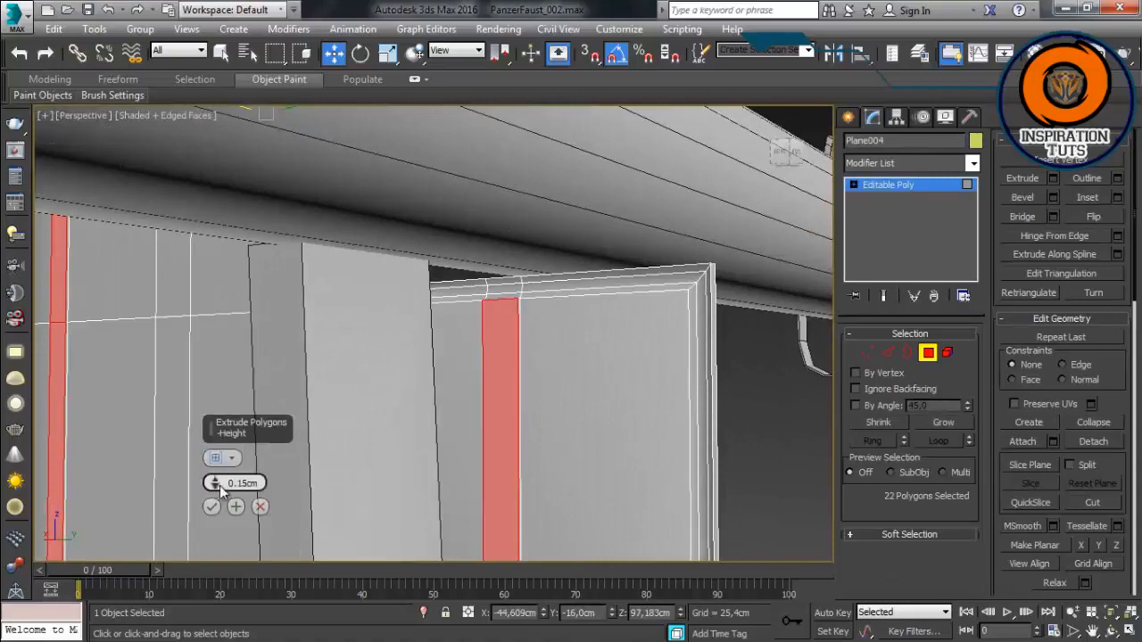
left_click(211, 507)
Step: Isolate the shield and connect the edges across its inner frame strip with two segments
key("2")
scroll(495, 348, "down", 5)
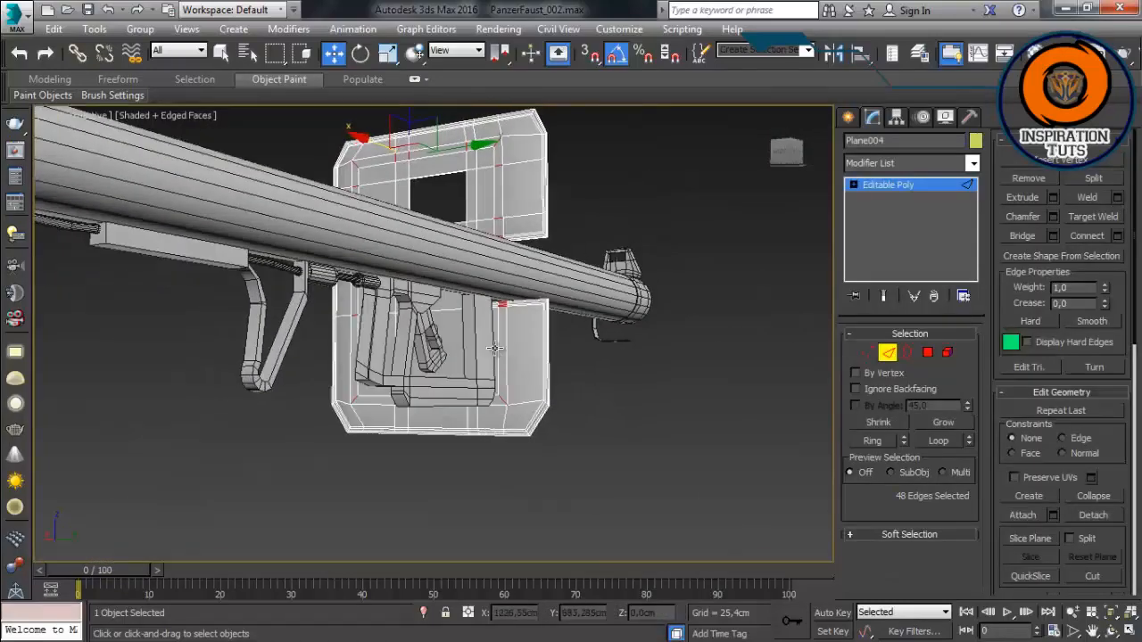
key("alt+q")
middle_click_drag(530, 339, 465, 424, "alt")
scroll(465, 424, "up", 5)
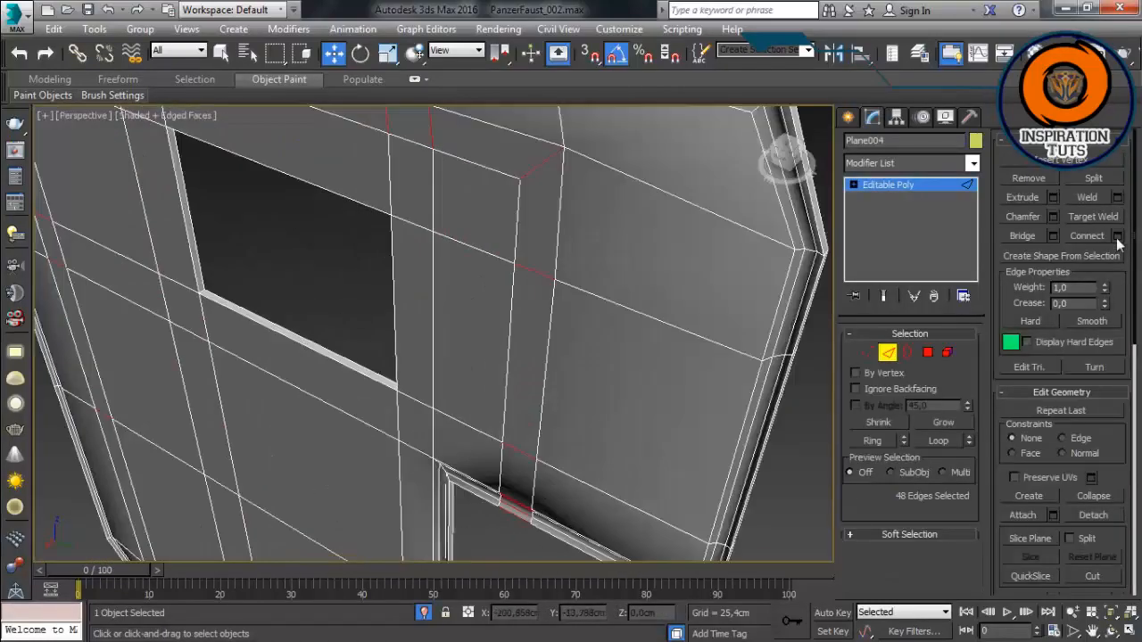
left_click(1117, 238)
left_click(212, 531)
Step: Deselect the new edges inside the notch rim and offset the remaining frame loops slightly from the shield's surface to give the strip relief
scroll(635, 344, "up", 3)
middle_click_drag(634, 345, 525, 339, "alt")
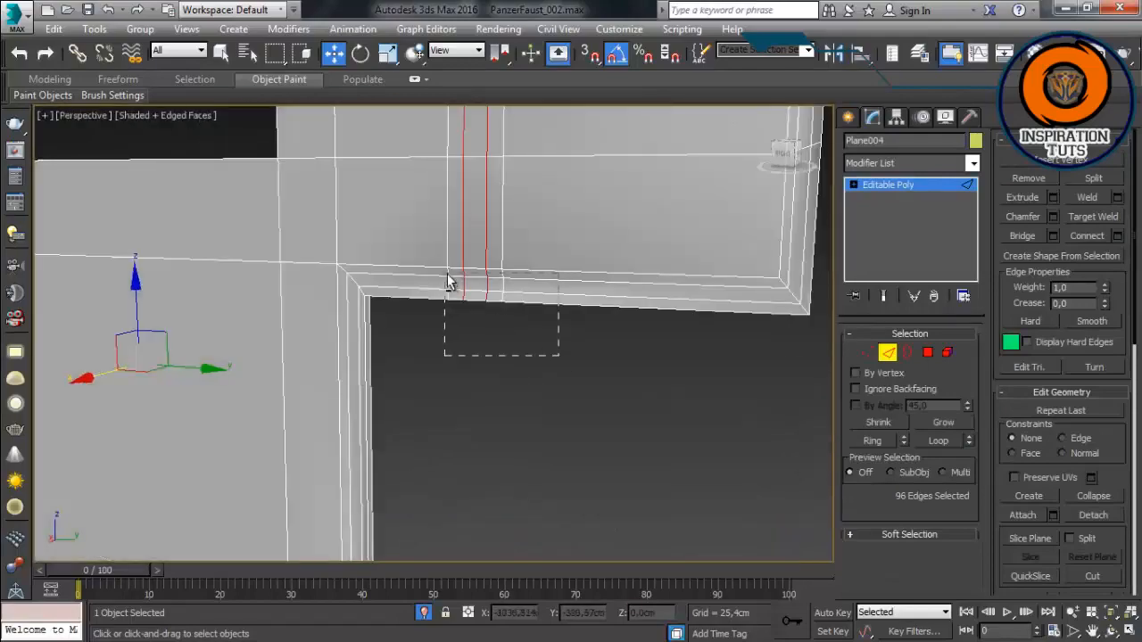
left_click_drag(447, 283, 448, 282, "alt")
middle_click_drag(448, 283, 526, 288, "alt")
scroll(445, 376, "down", 5)
middle_click_drag(445, 375, 385, 466, "alt")
scroll(589, 523, "up", 4)
scroll(589, 523, "down", 3)
mouse_move(356, 475)
left_mouse_down()
mouse_move(345, 477)
mouse_move(355, 478)
left_mouse_up()
middle_click_drag(355, 478, 263, 352, "alt")
middle_click_drag(483, 603, 291, 479, "alt")
left_click_drag(288, 478, 288, 482)
middle_click_drag(288, 482, 356, 205, "alt")
middle_click_drag(357, 206, 200, 379)
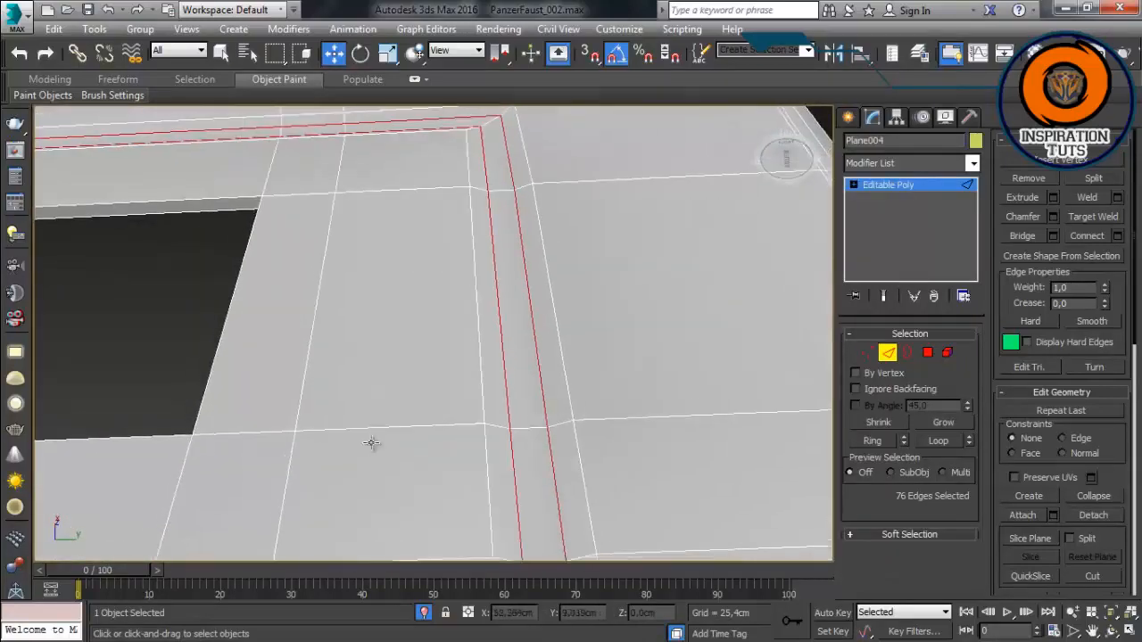
middle_click_drag(372, 443, 285, 401, "alt")
left_click_drag(49, 450, 47, 449)
left_click(664, 479)
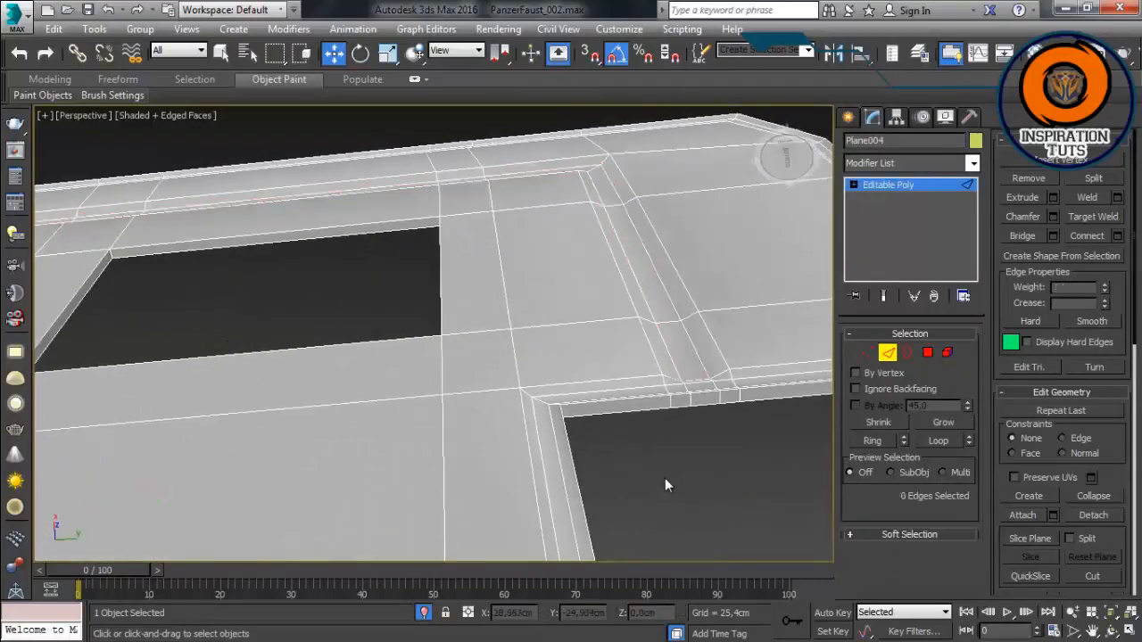
Step: End the isolation and examine the shield's frame strip from several angles together with the launcher
scroll(664, 480, "down", 6)
middle_click_drag(665, 479, 284, 410, "alt")
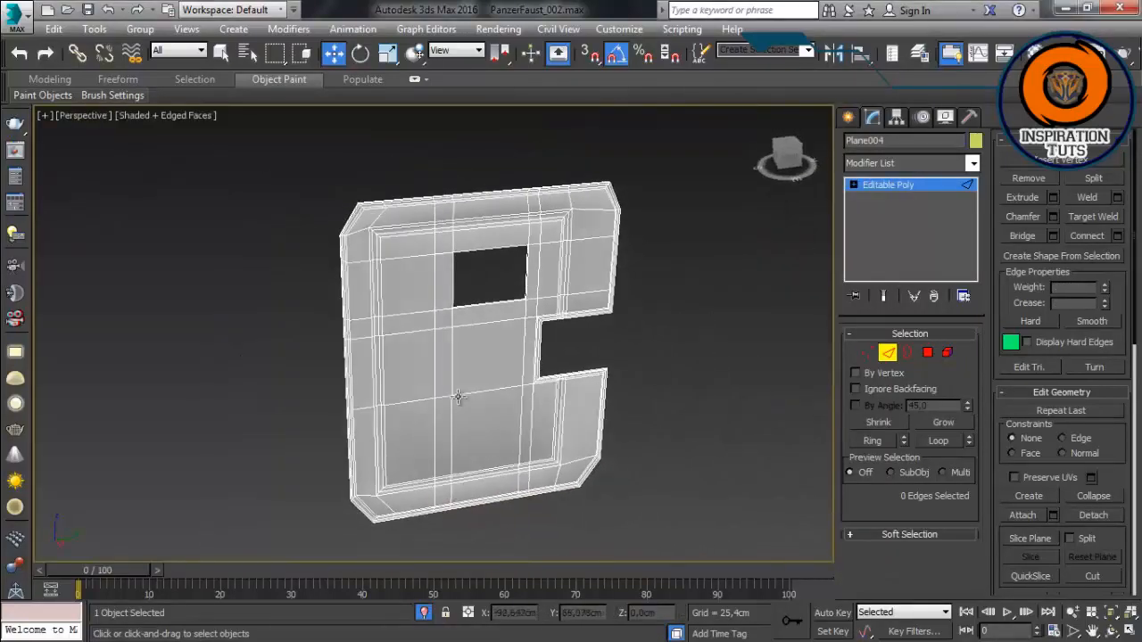
key("alt+q")
scroll(576, 491, "up", 3)
middle_click_drag(578, 492, 503, 433, "alt")
scroll(480, 473, "up", 3)
scroll(500, 477, "down", 5)
middle_click_drag(500, 478, 571, 446, "alt")
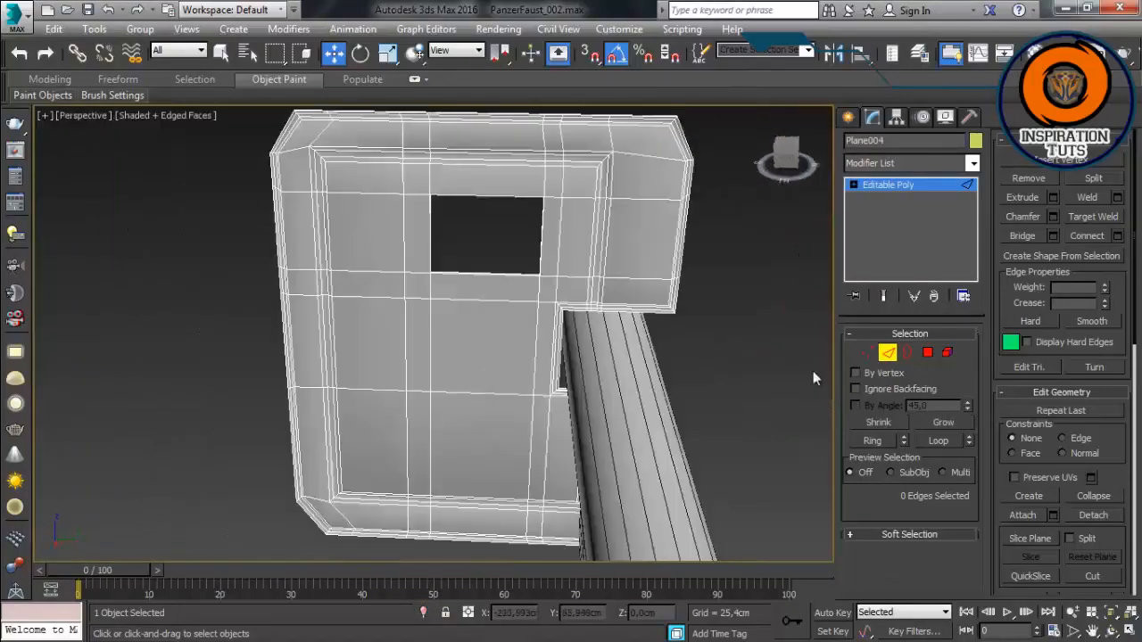
Step: Leave edge editing and give the shield a dark custom object colour
left_click(888, 353)
middle_click_drag(803, 361, 669, 401, "alt")
left_click(665, 308)
left_click(515, 311)
left_click(976, 141)
left_click(696, 367)
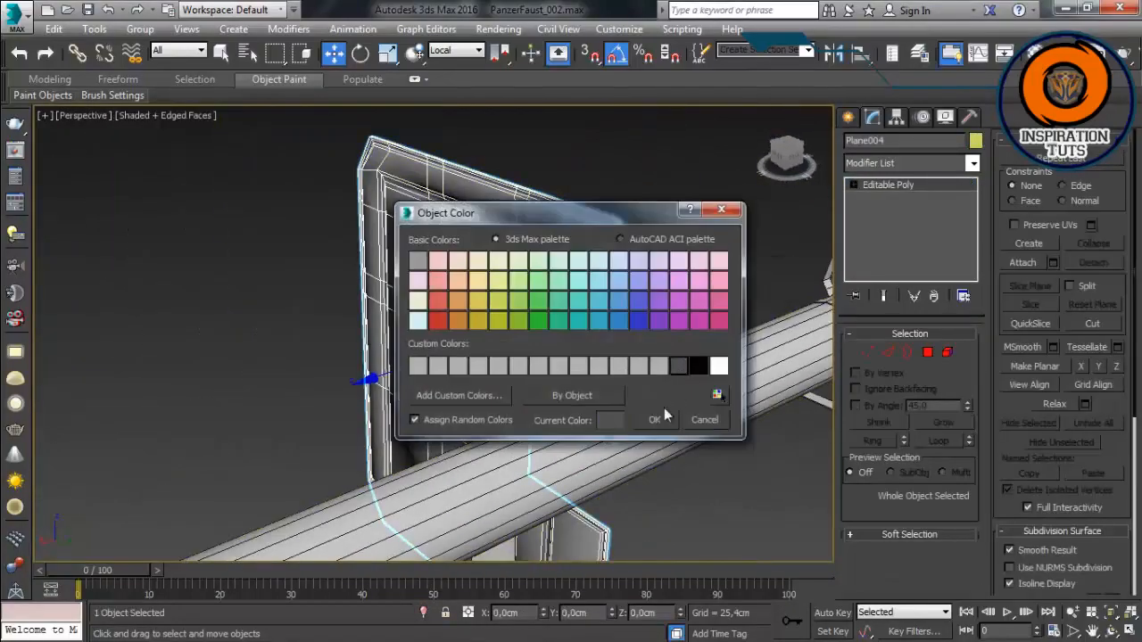
left_click(663, 414)
left_click(664, 328)
middle_click_drag(664, 329, 526, 346, "alt")
scroll(500, 352, "down", 4)
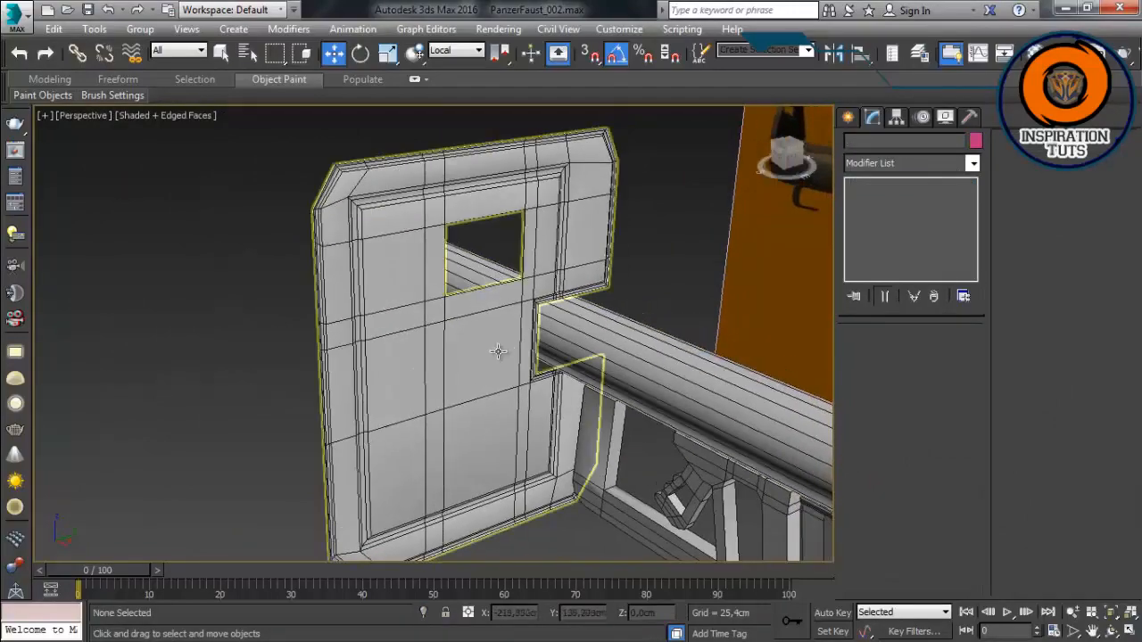
middle_click_drag(339, 378, 437, 343, "alt")
scroll(384, 335, "up", 4)
middle_click_drag(357, 331, 295, 325, "alt")
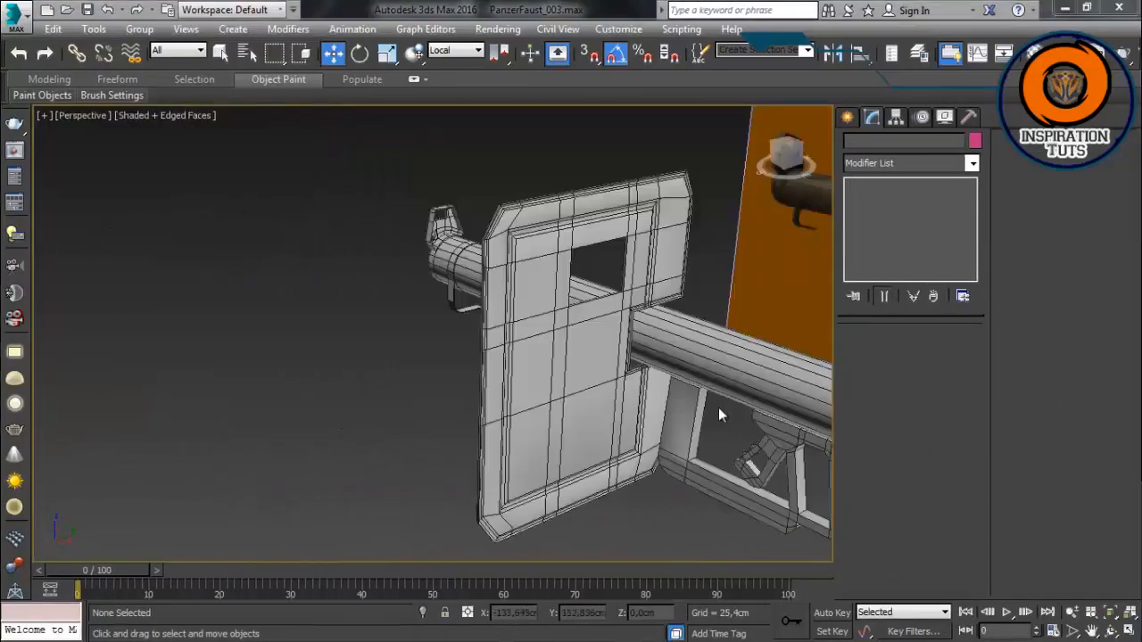
Step: Select the shield and start editing its vertices
middle_click_drag(718, 407, 510, 300, "alt")
scroll(500, 303, "up", 3)
left_click(364, 326)
middle_click_drag(363, 327, 377, 339, "alt")
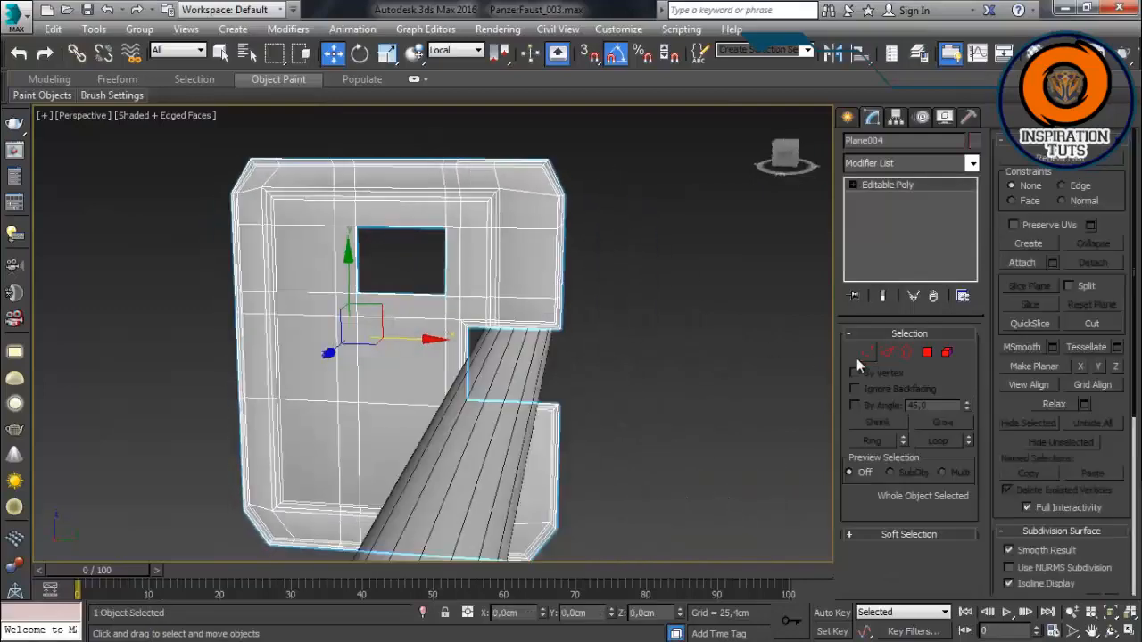
left_click(865, 354)
middle_click_drag(471, 283, 454, 294, "alt")
scroll(451, 292, "up", 3)
middle_click_drag(436, 210, 439, 286)
Step: Select the full-height vertex column along the sight window's notch-side edge in wireframe and move it inward to narrow the window
key("F3")
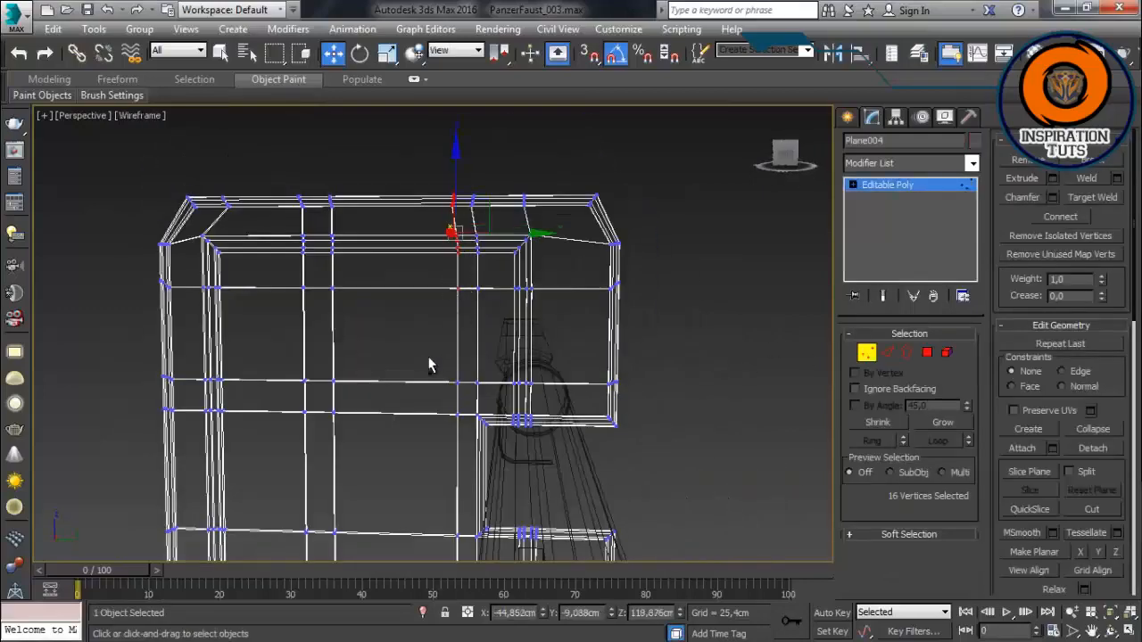
left_click_drag(429, 359, 466, 423, "ctrl")
middle_click_drag(450, 411, 438, 239)
left_click_drag(411, 327, 468, 409, "ctrl")
middle_click_drag(468, 410, 455, 415, "alt")
left_click_drag(433, 486, 456, 564, "ctrl")
middle_click_drag(456, 567, 451, 397)
left_click_drag(434, 384, 458, 428, "ctrl")
middle_click_drag(457, 420, 401, 275, "alt")
key("F3")
left_click_drag(513, 248, 455, 247)
middle_click_drag(455, 247, 416, 225, "alt")
scroll(433, 243, "down", 3)
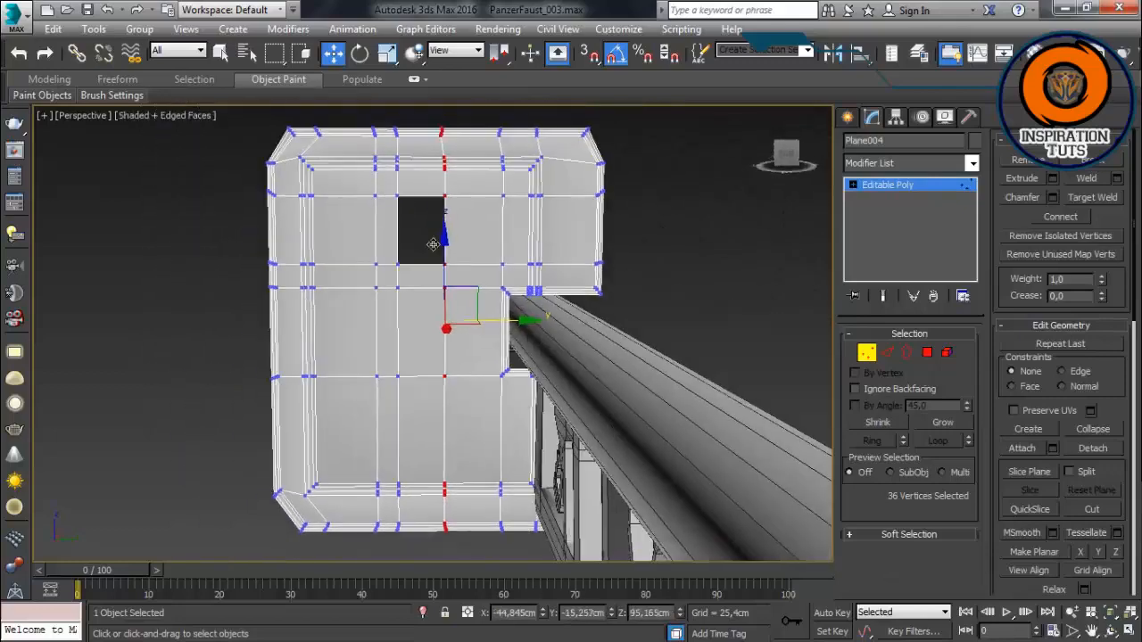
left_click(520, 182)
Step: Isolate the shield and cut a diagonal edge from the frame's inner lower corner below the notch to the adjacent vertical edge
scroll(466, 214, "up", 2)
middle_click_drag(482, 404, 495, 352)
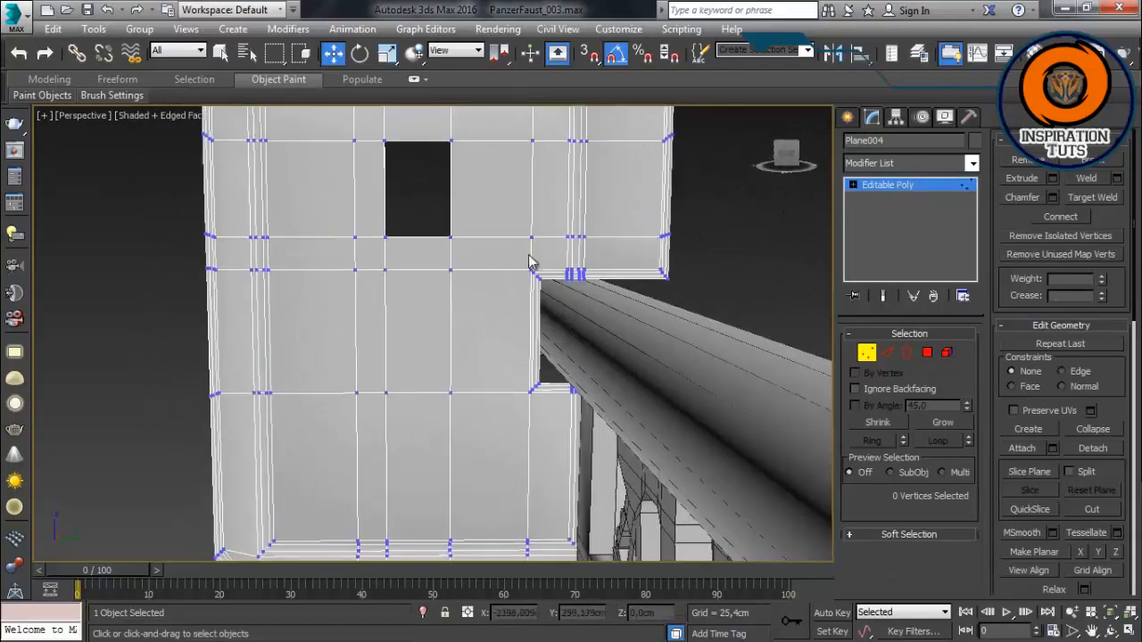
middle_click_drag(530, 259, 513, 251, "alt")
middle_click_drag(399, 320, 428, 279)
mouse_move(405, 317)
middle_mouse_down()
mouse_move(413, 285)
mouse_move(430, 285)
mouse_move(413, 248)
mouse_move(393, 303)
middle_mouse_up()
key("alt+q")
scroll(390, 312, "up", 3)
scroll(399, 297, "up", 5)
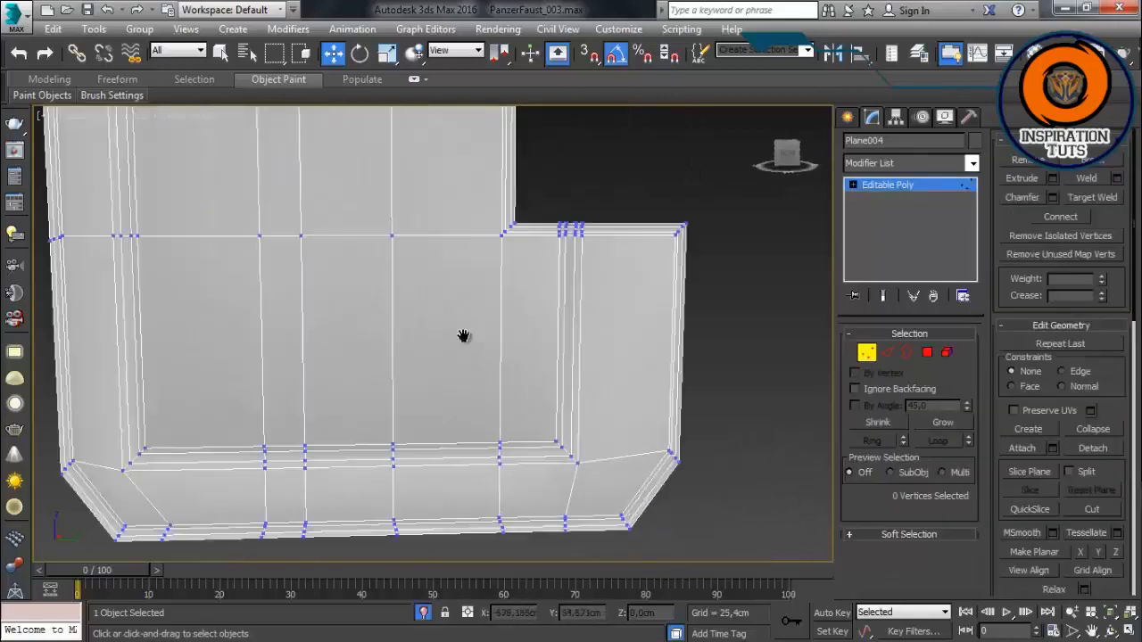
right_click(509, 334)
left_click(469, 197)
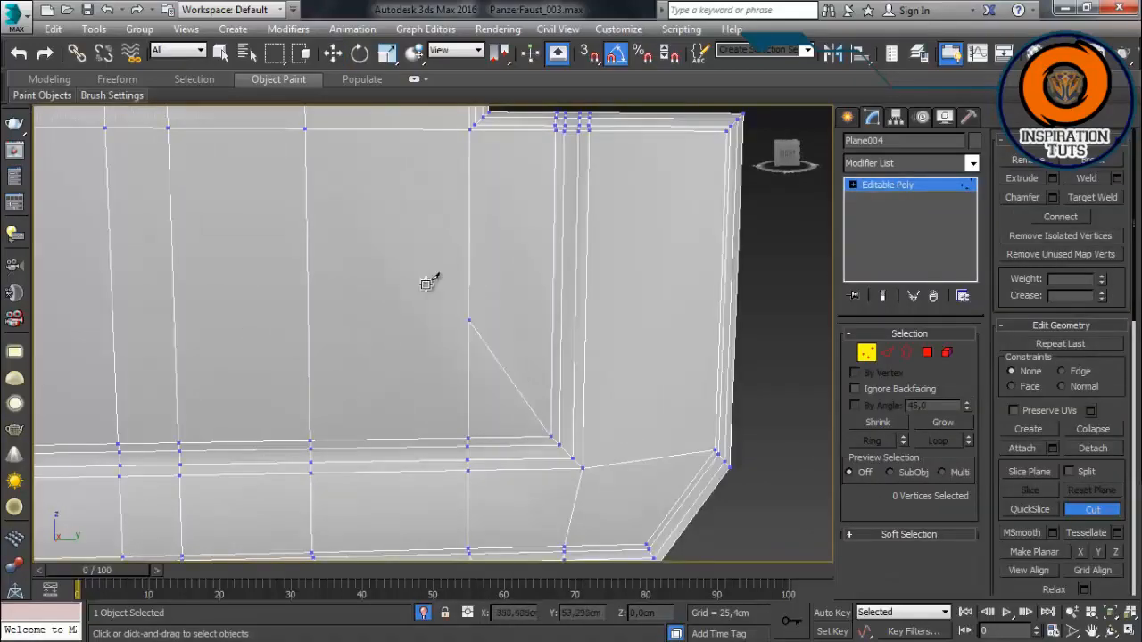
scroll(427, 284, "down", 6)
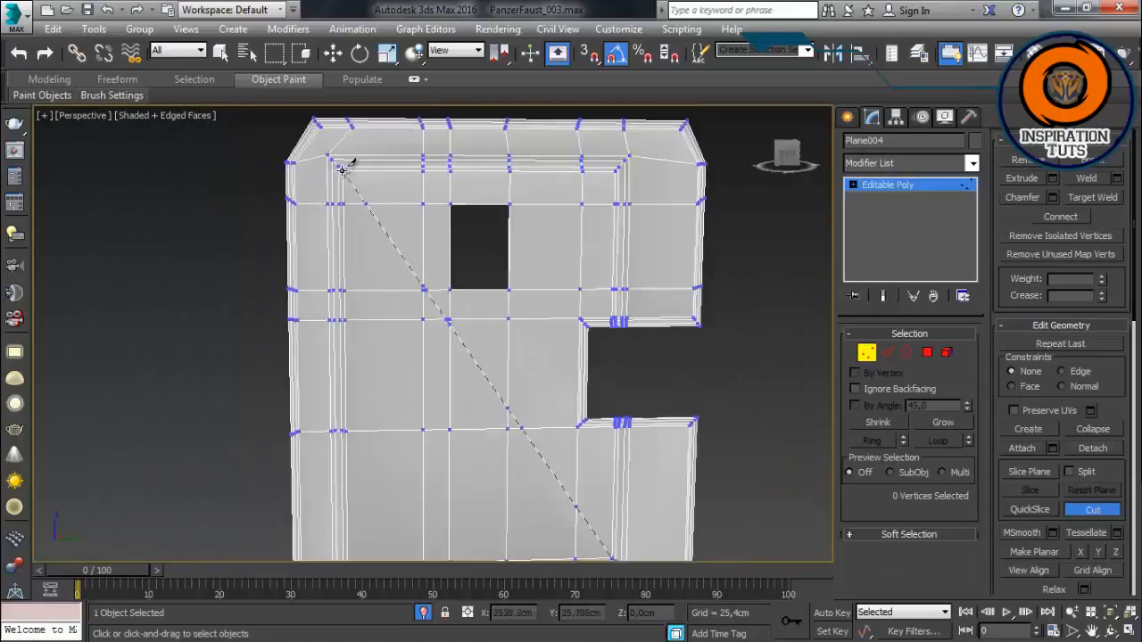
Step: Cut a diagonal edge across the panel face from its lower-right inner corner to its upper-left inner corner
left_click(342, 170)
scroll(388, 257, "up", 5)
scroll(629, 384, "down", 5)
Step: Target Weld the stray vertices beside and below the window's lower-left corner onto the diagonal cut
scroll(556, 327, "up", 5)
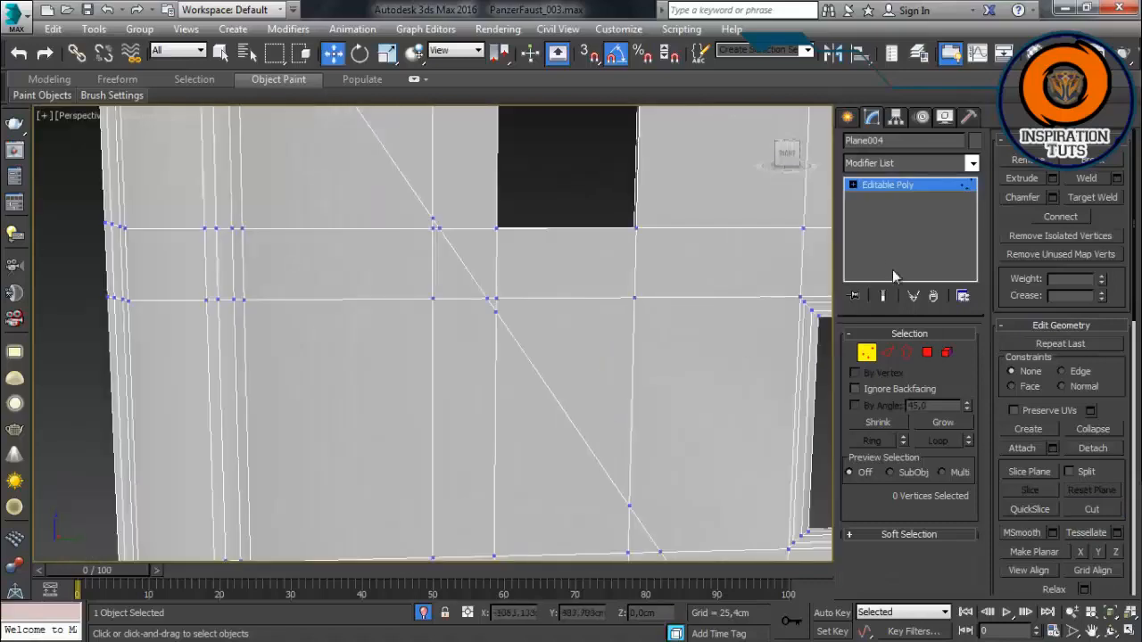
left_click(1090, 197)
scroll(437, 271, "up", 3)
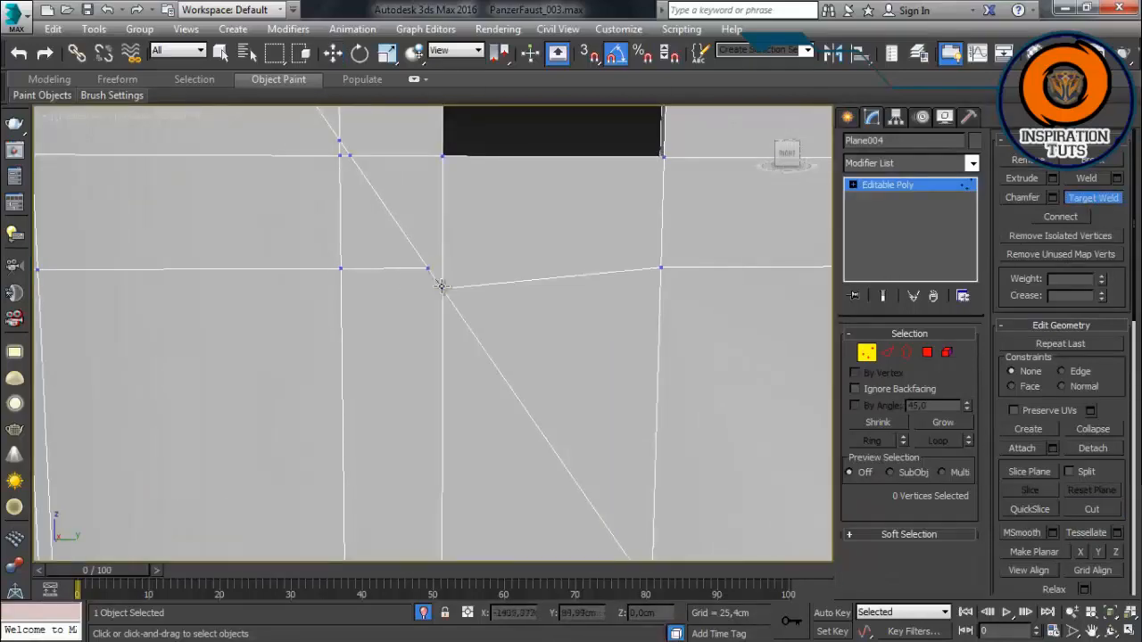
left_click(442, 287)
middle_click_drag(334, 144, 441, 222)
left_click(425, 304)
scroll(423, 303, "down", 5)
middle_click_drag(362, 431, 339, 500)
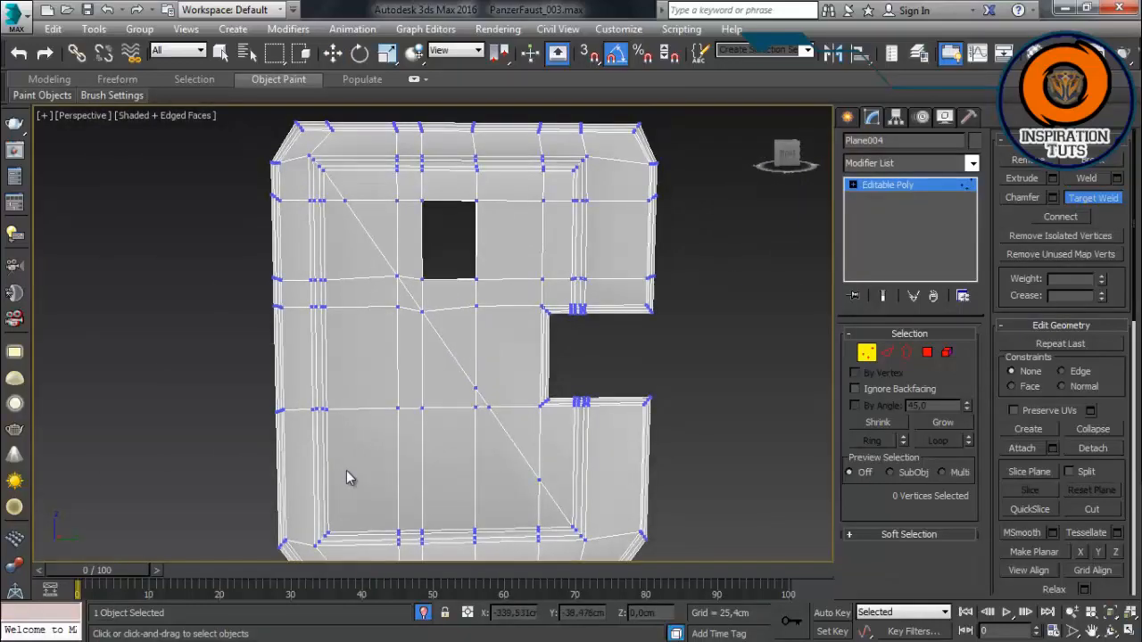
Step: Cut a second diagonal edge between the panel's upper-right and lower-left inner corners, crossing the first one
scroll(353, 475, "up", 2)
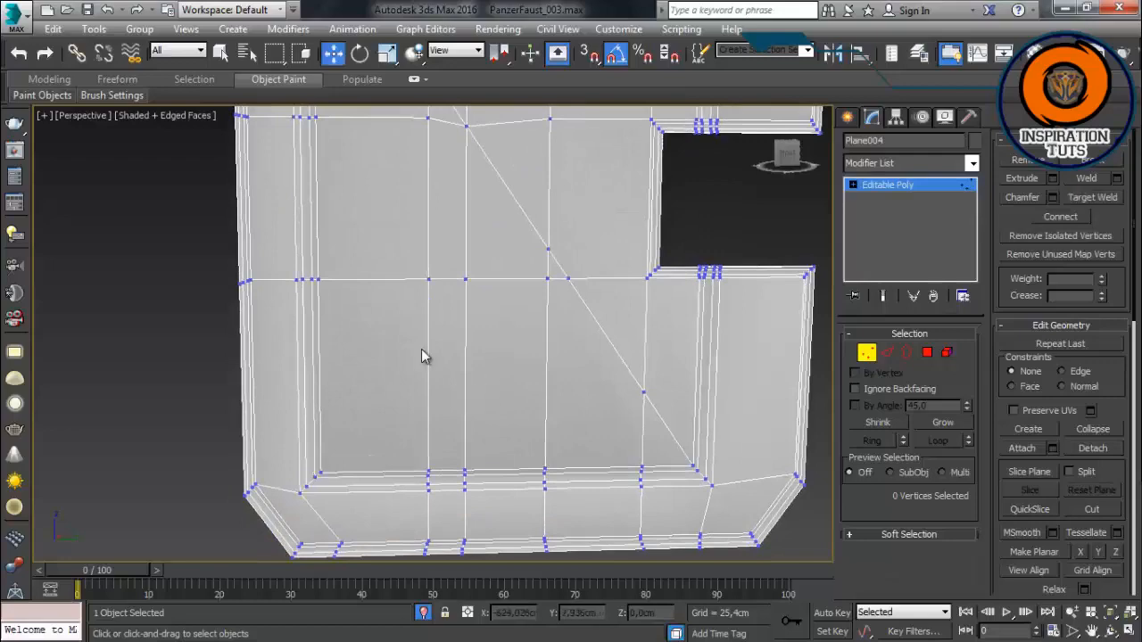
right_click(422, 350)
left_click(393, 266)
scroll(445, 261, "down", 2)
middle_click_drag(445, 261, 357, 391)
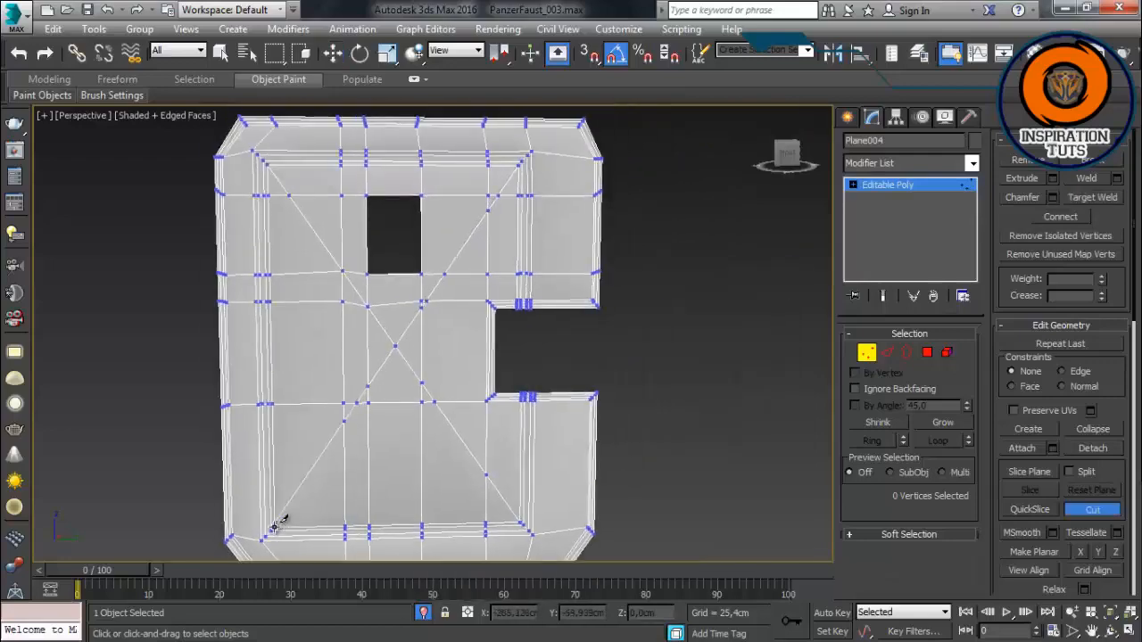
Step: Raise the vertices along the window's lower edge and the row to its left to level them with the first diagonal's welded vertex
scroll(312, 229, "up", 2)
left_click(867, 356)
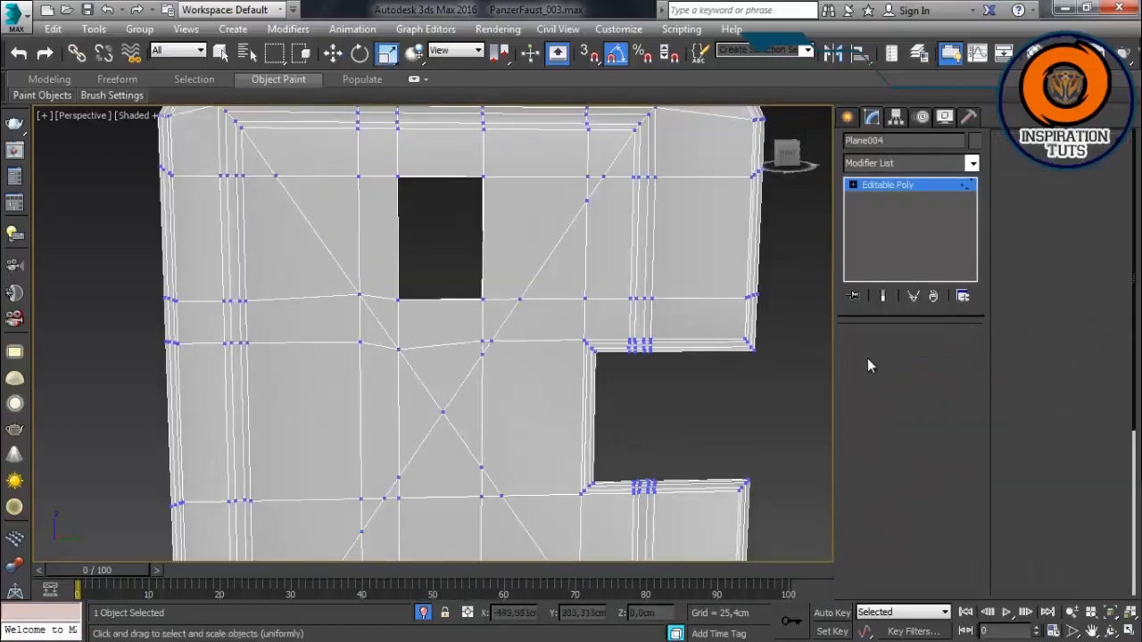
left_click(868, 356)
left_click_drag(380, 292, 498, 306)
left_click_drag(503, 288, 773, 307, "ctrl")
key("w")
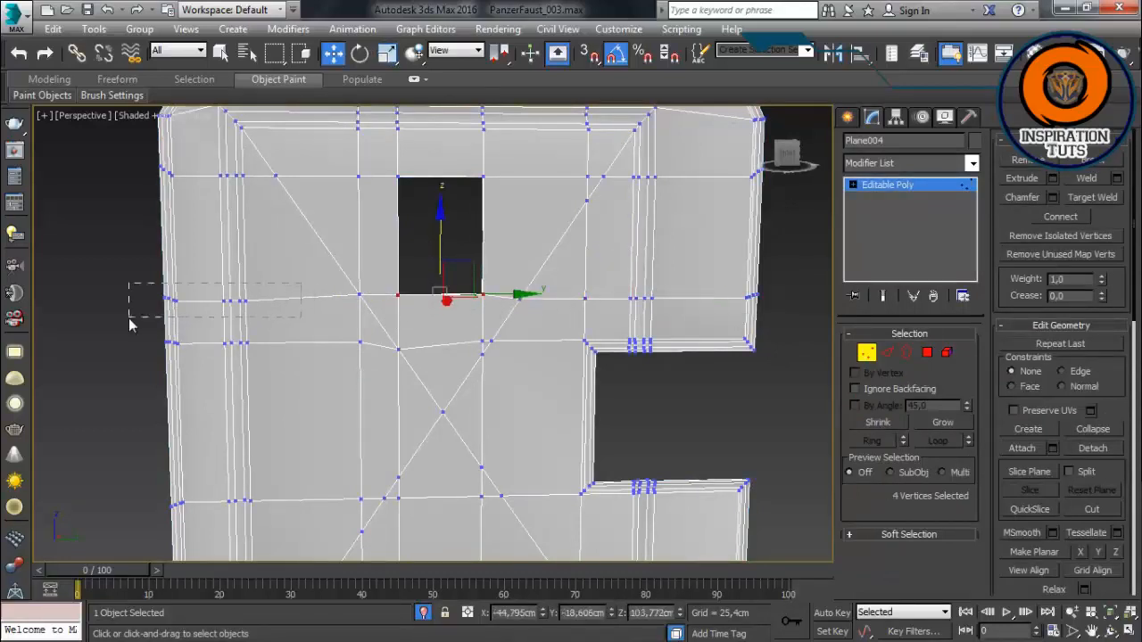
left_click_drag(204, 249, 205, 245)
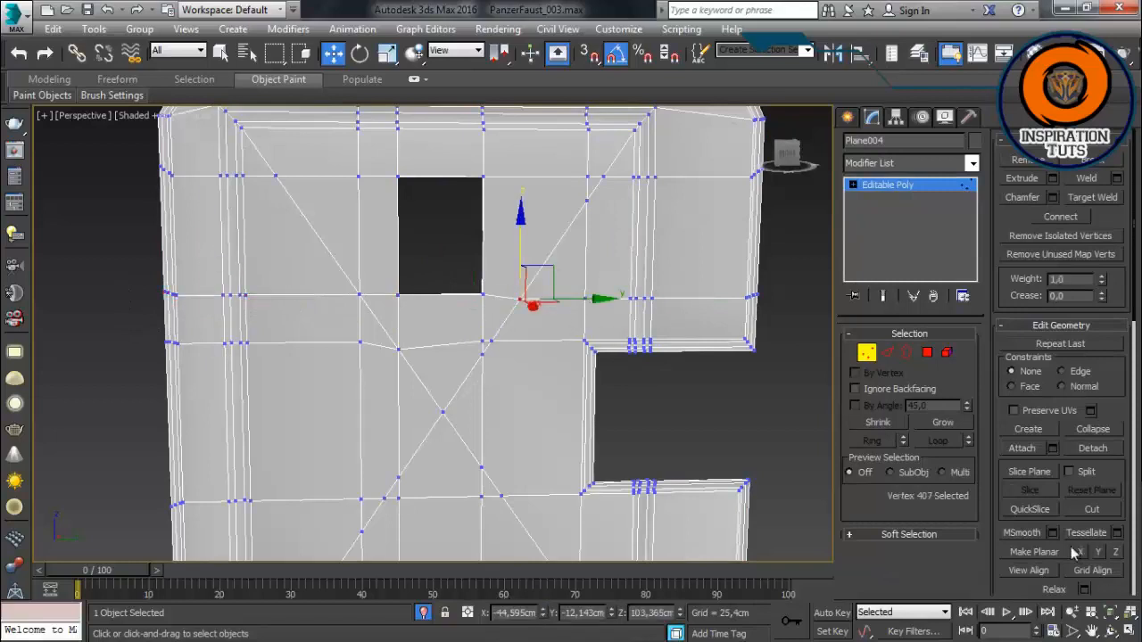
Step: Set the movement constraint to Edge and raise the row of vertices on the right of the window's lower edge
left_click_drag(548, 261, 545, 265)
key("ctrl+z")
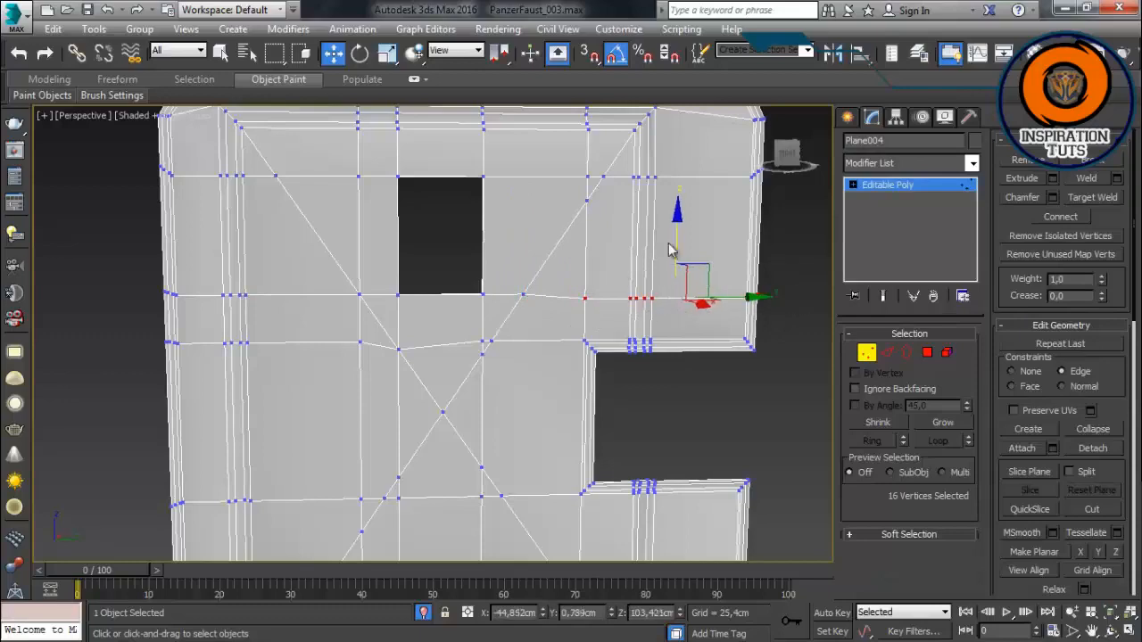
left_click(673, 239)
Step: Target Weld the stray vertices below the window's lower-right corner onto the second diagonal
scroll(506, 344, "up", 4)
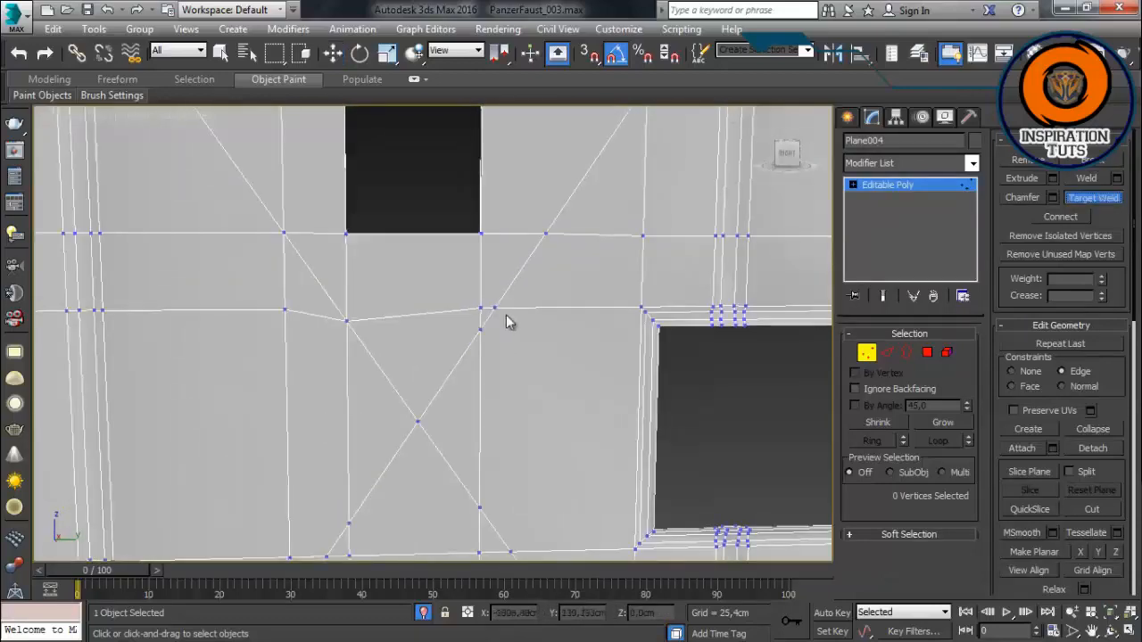
scroll(520, 371, "down", 6)
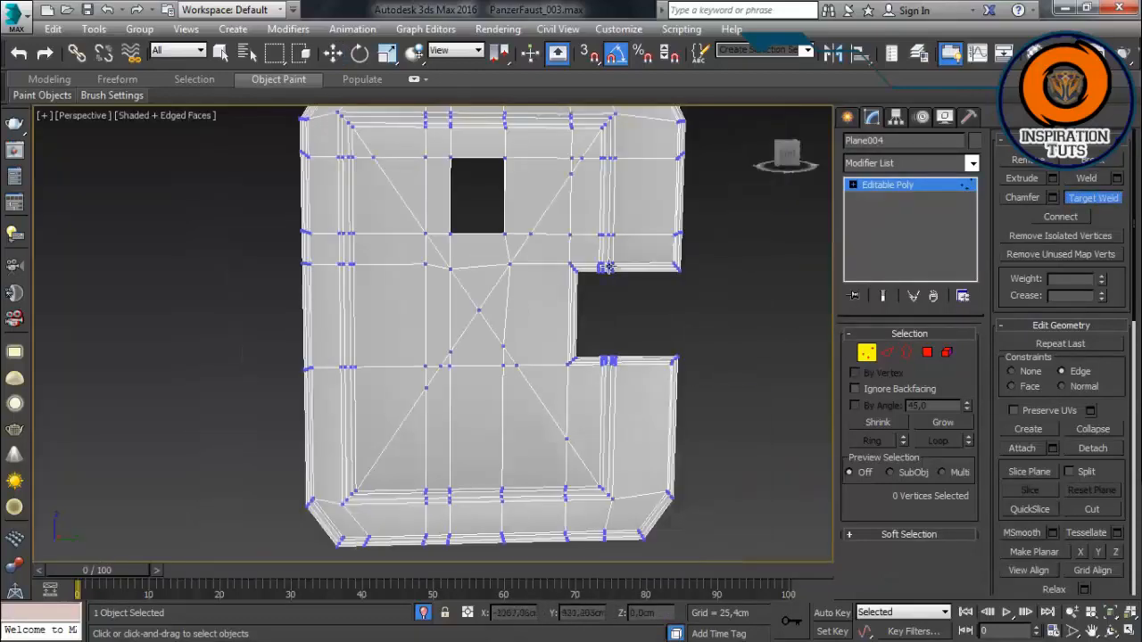
scroll(526, 292, "up", 4)
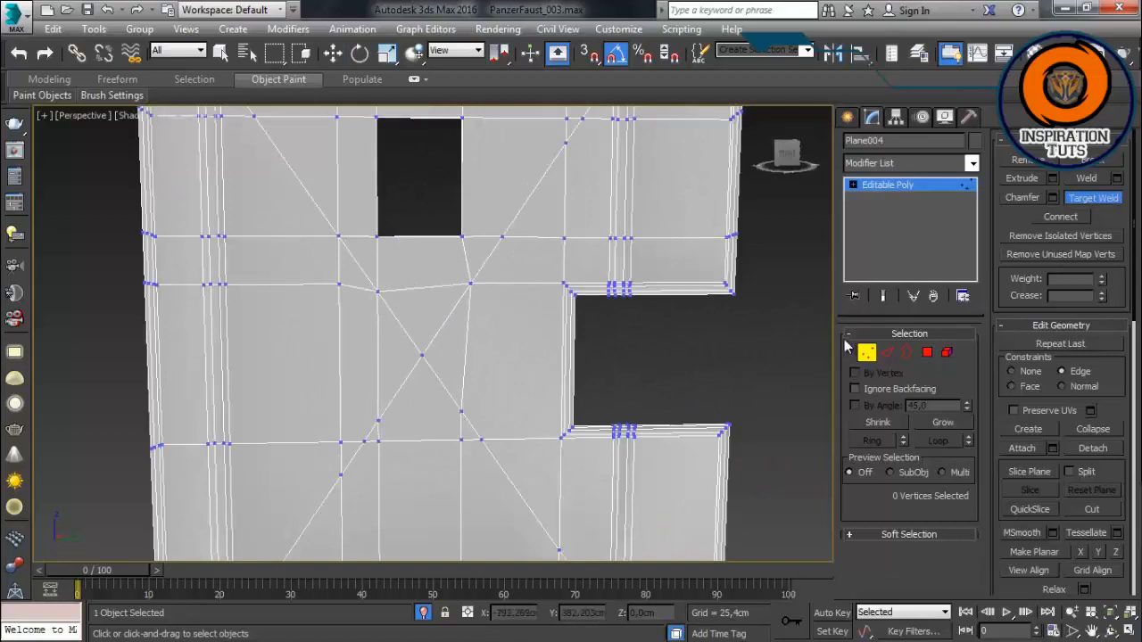
Step: Lower the left part of the vertex row below the window to level it with the welded vertex on the first diagonal
left_click(869, 355)
left_click(868, 354)
key("w")
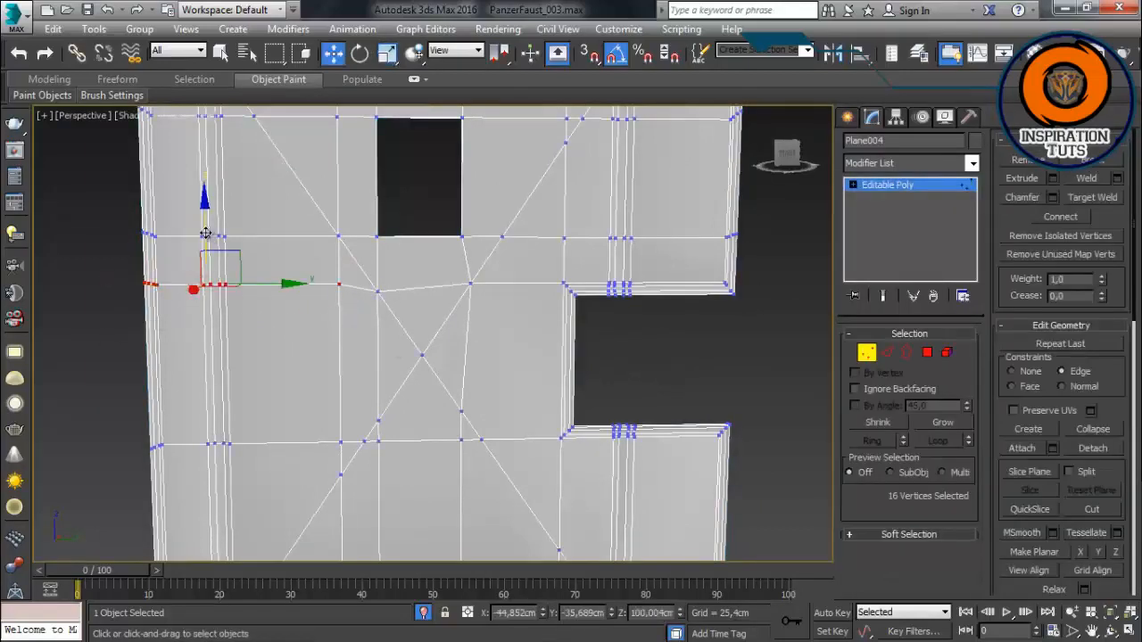
middle_click_drag(463, 242, 443, 275)
left_click_drag(428, 139, 463, 277)
scroll(439, 223, "down", 3)
middle_click_drag(437, 186, 426, 234)
left_click_drag(417, 179, 445, 280, "ctrl")
middle_click_drag(446, 278, 449, 186)
left_click(438, 407)
Step: Target Weld the stray vertices near the notch's lower edge onto the first diagonal
scroll(438, 408, "up", 4)
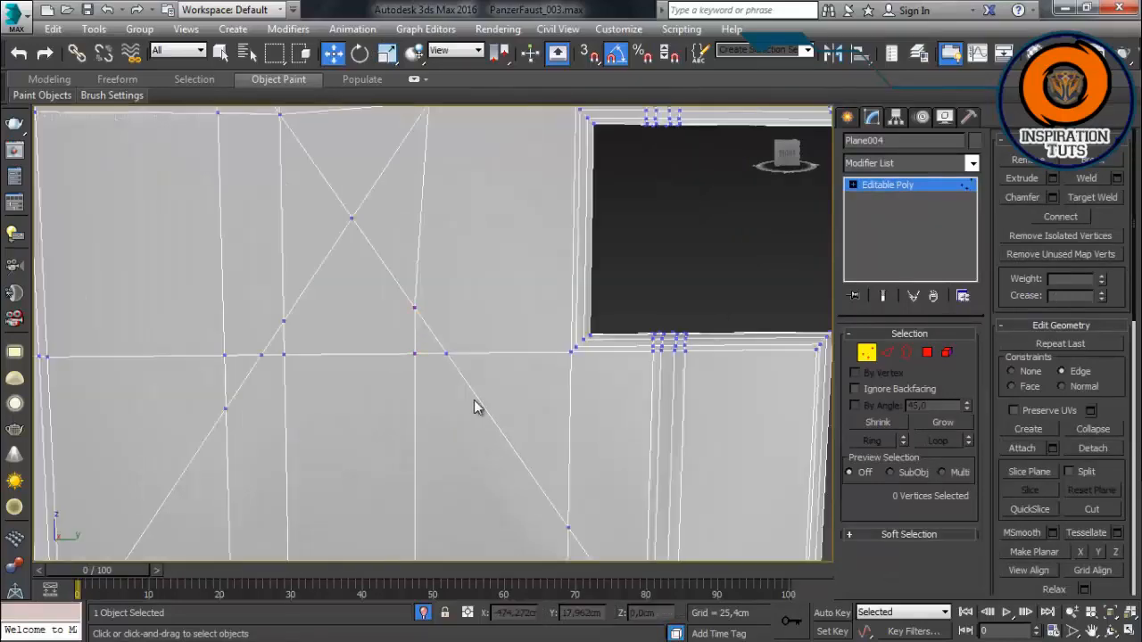
scroll(483, 323, "down", 2)
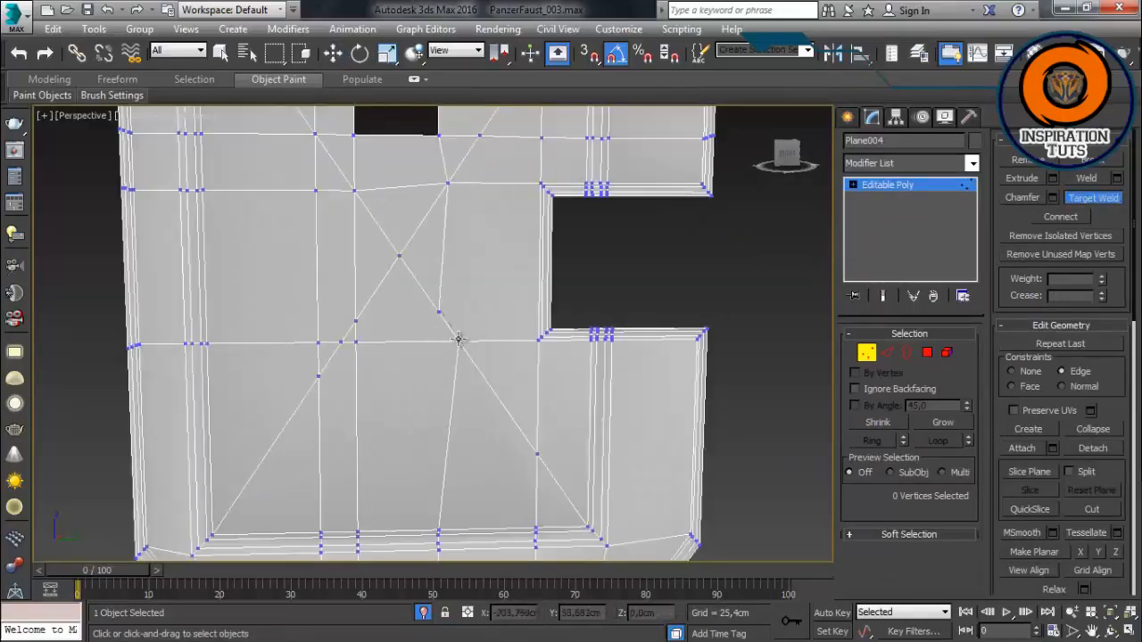
scroll(458, 339, "down", 2)
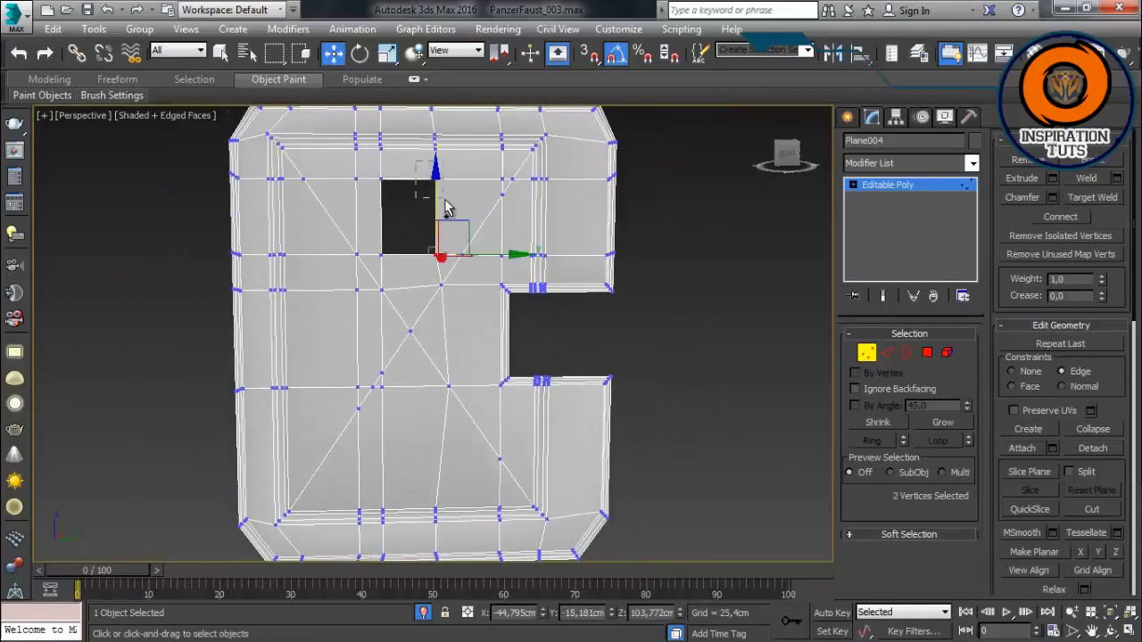
Step: Shift the upper vertex column along the window's right edge outward, widening the window toward the notch
left_click_drag(448, 207, 449, 210, "ctrl")
middle_click_drag(450, 210, 449, 298)
left_click_drag(419, 178, 496, 239, "ctrl")
middle_click_drag(453, 303, 462, 128)
left_click_drag(441, 292, 482, 301)
left_click(466, 357)
Step: Shift the same vertex column's lower end at the panel's bottom border sideways to line up with the welded vertex
scroll(467, 350, "up", 3)
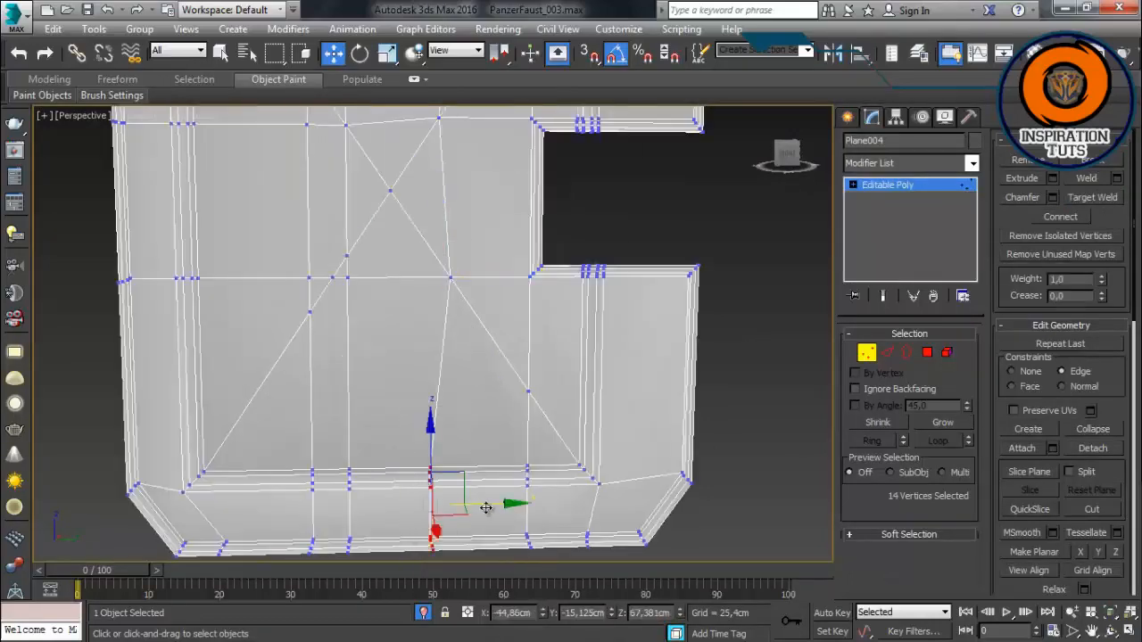
left_click_drag(509, 501, 510, 502)
left_click(366, 320)
Step: Target Weld the stray vertices at the lower-left crossing onto the second diagonal
middle_click_drag(364, 316, 382, 375)
scroll(383, 375, "up", 3)
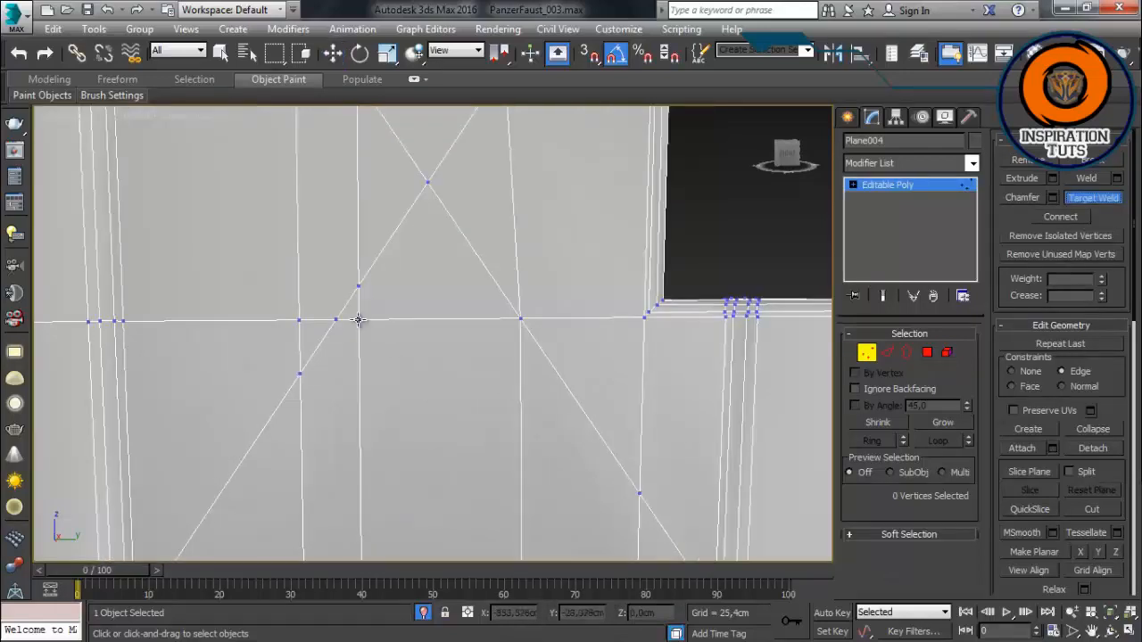
left_click(336, 320)
scroll(373, 366, "down", 4)
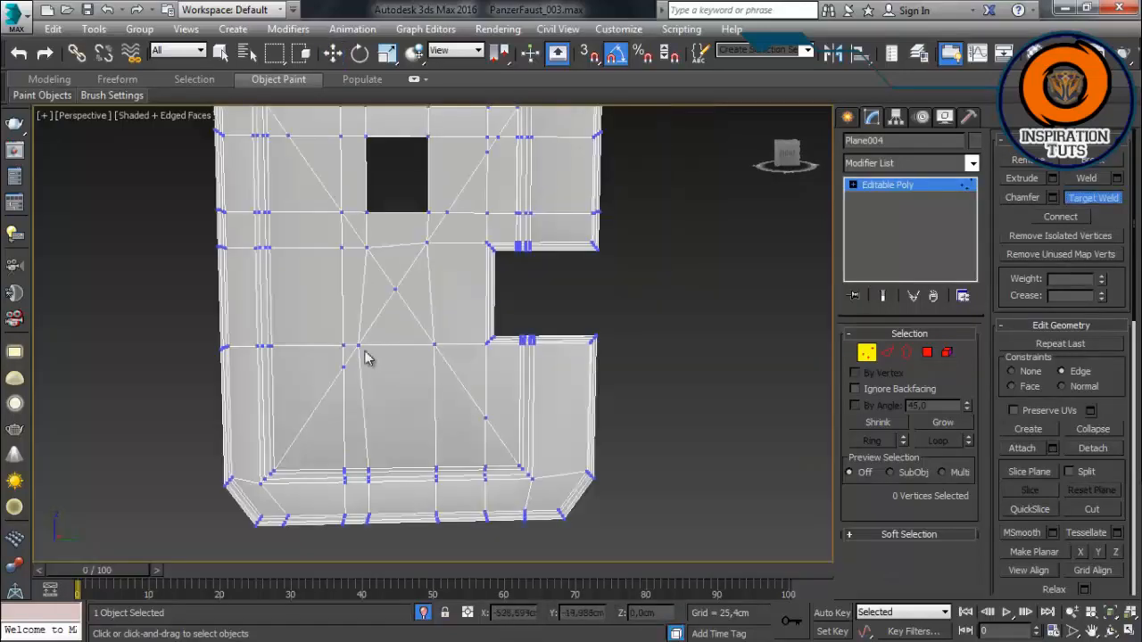
Step: Try to reposition the vertex column along the window's left edge and the welded vertices on the lower-left diagonal
left_click_drag(353, 222, 352, 223)
middle_click_drag(371, 141, 368, 198)
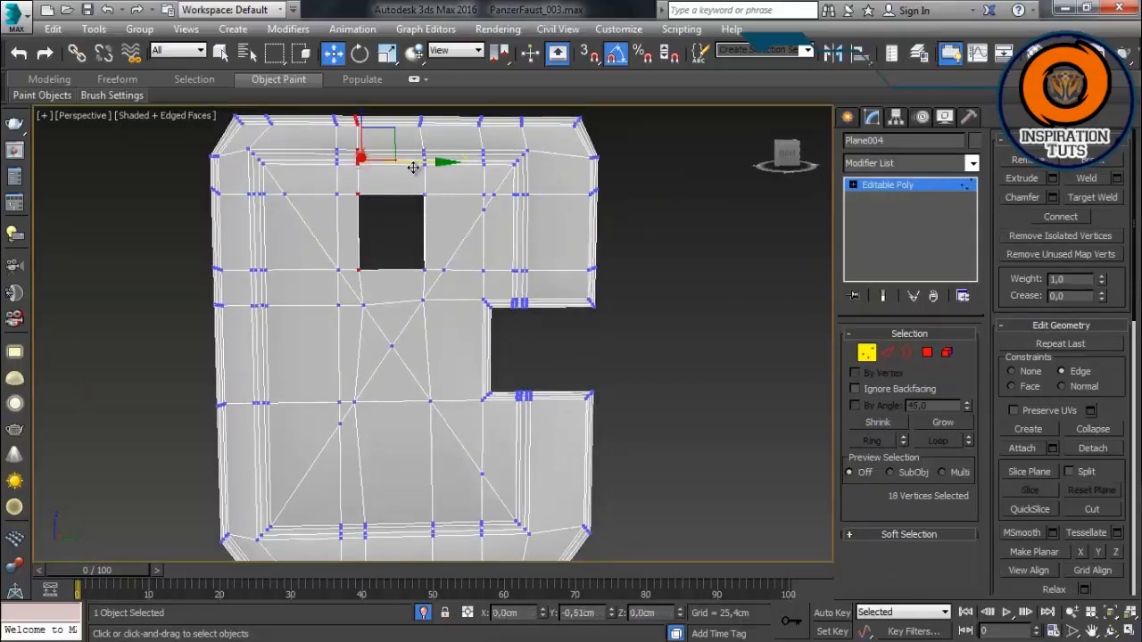
left_click_drag(414, 167, 416, 168)
middle_click_drag(372, 371, 380, 284)
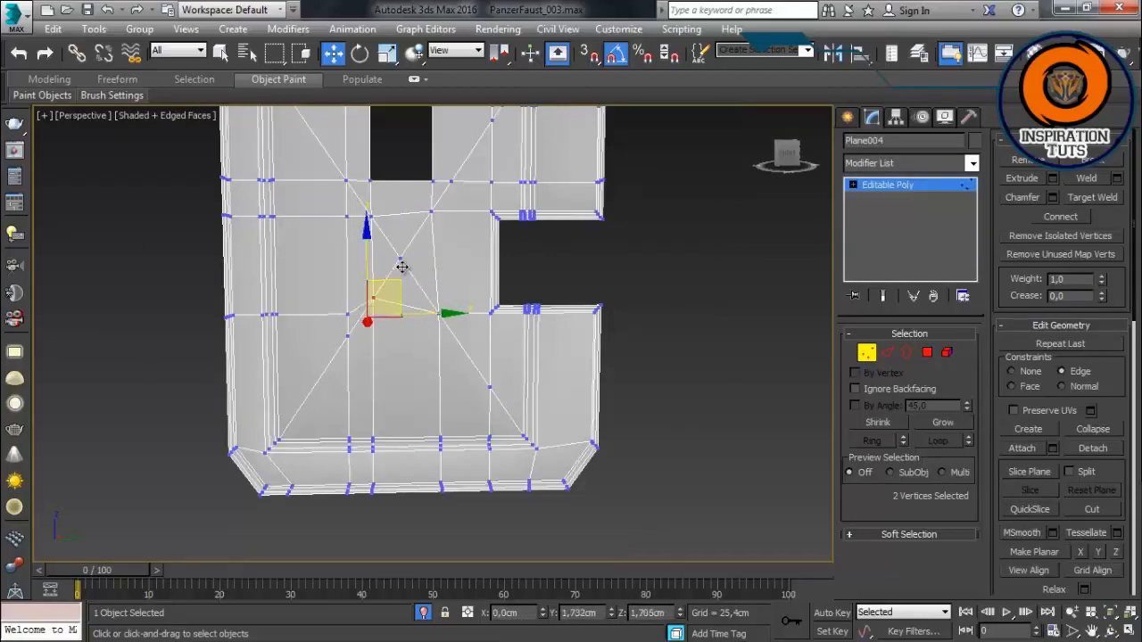
left_click_drag(387, 199, 362, 228)
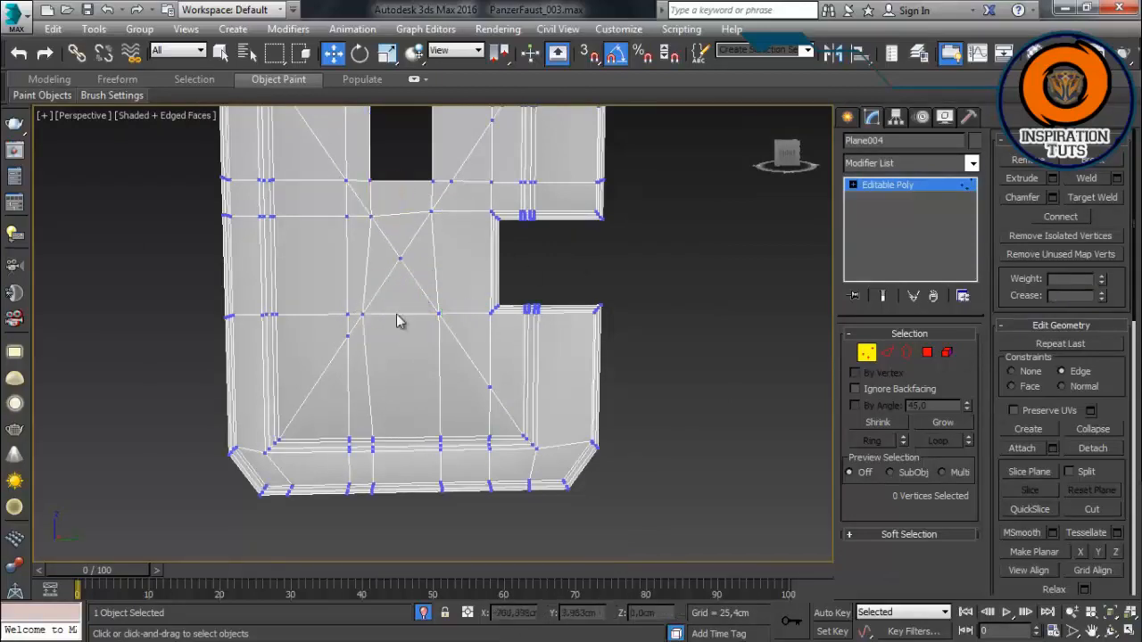
Step: Shift the upper vertex column outward to widen the window on its left side, then adjust the window's left-edge vertices
middle_click_drag(398, 318, 398, 480)
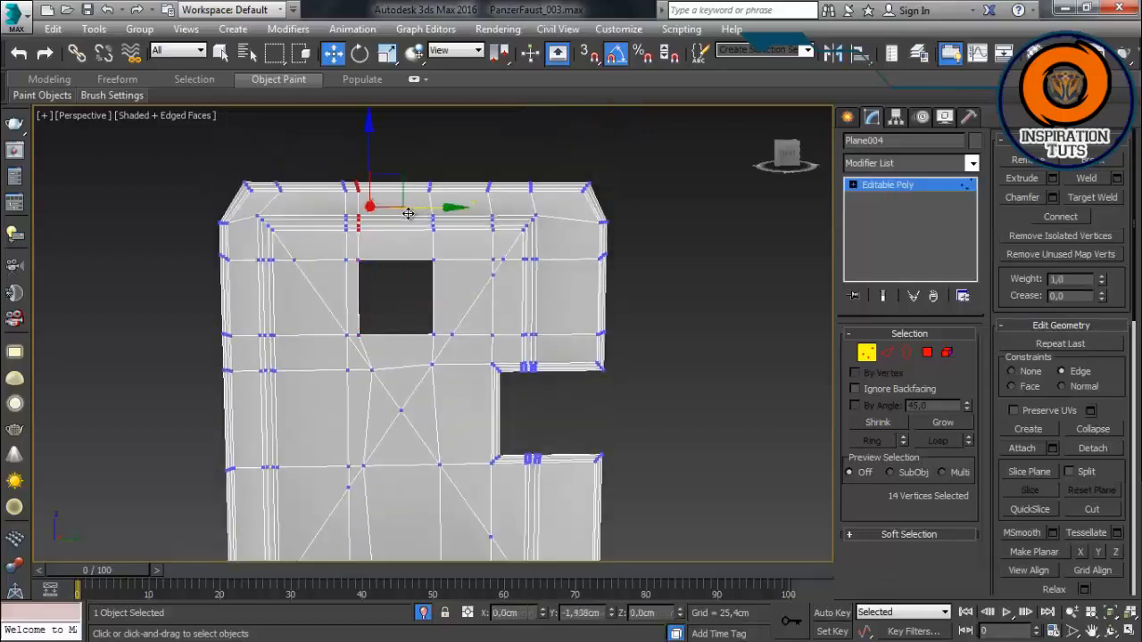
scroll(383, 301, "up", 5)
left_click_drag(327, 341, 326, 339)
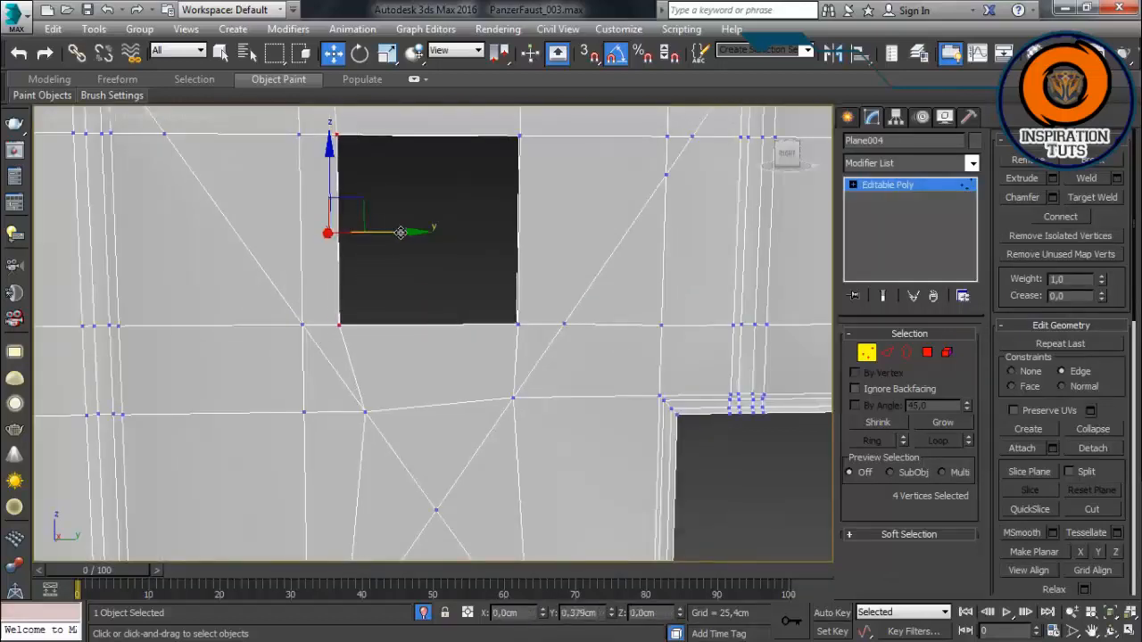
Step: Chamfer all edges of the diagonal running from the lower-left to the upper-right inner corner by 1.3 cm
scroll(419, 303, "down", 5)
key("2")
middle_click_drag(503, 321, 498, 183)
scroll(513, 334, "down", 2)
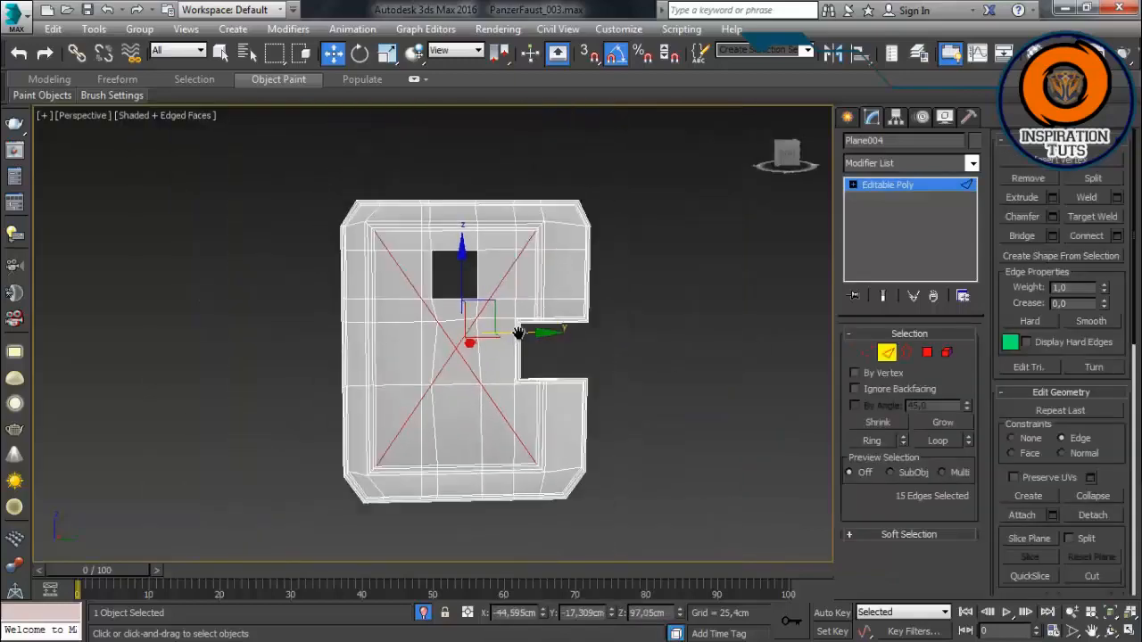
scroll(509, 339, "up", 6)
left_click(507, 345)
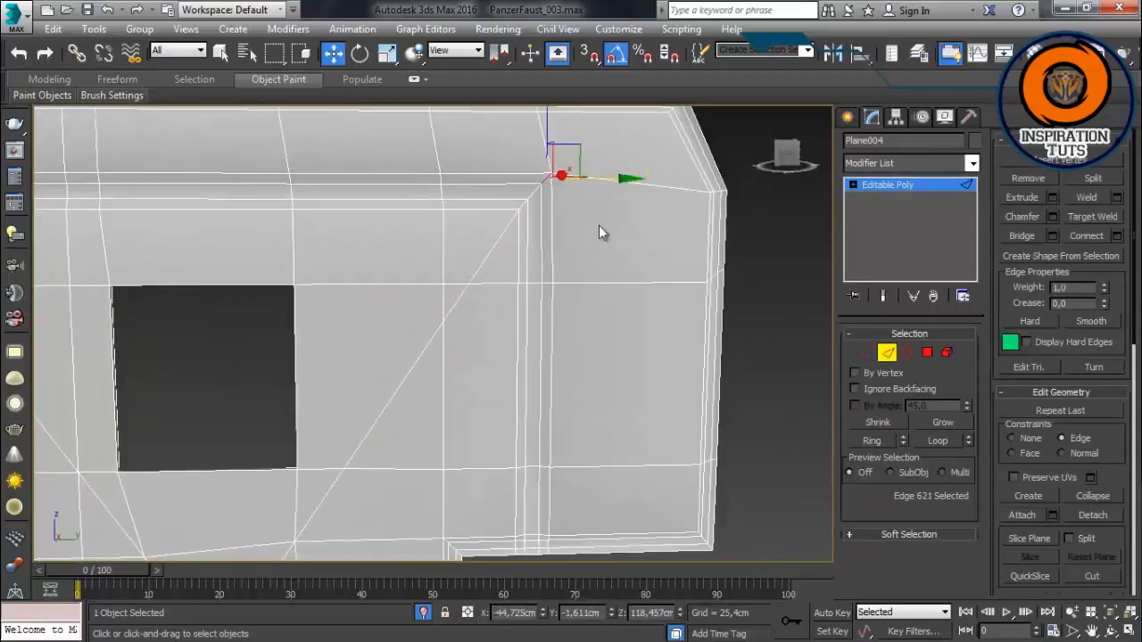
key("alt+l")
scroll(751, 311, "down", 5)
middle_click_drag(284, 518, 386, 366)
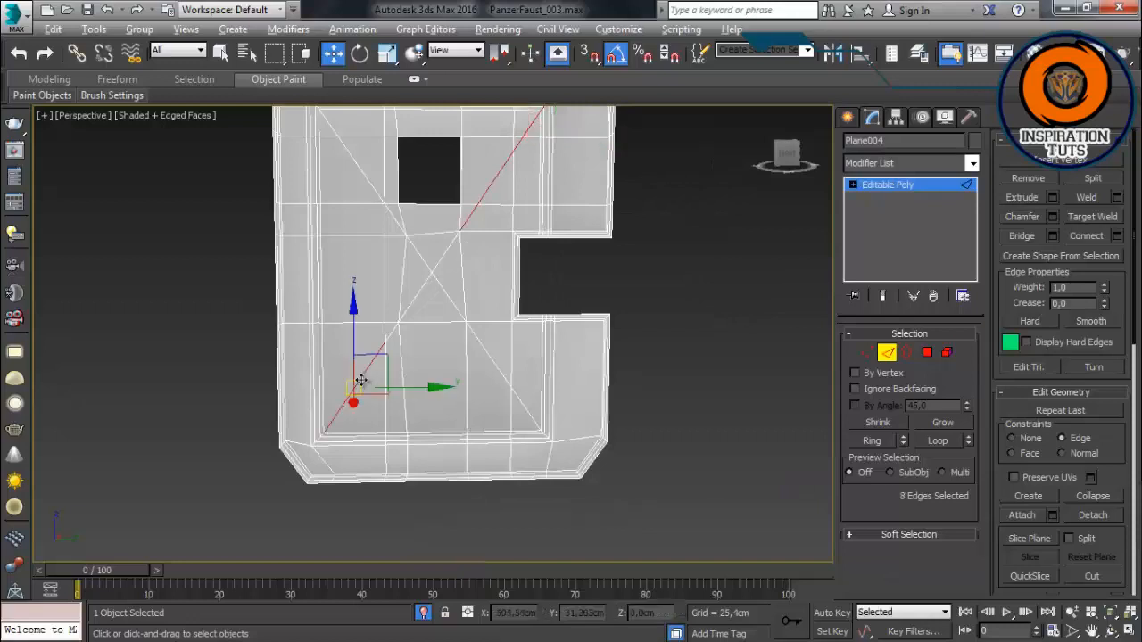
scroll(438, 260, "up", 4)
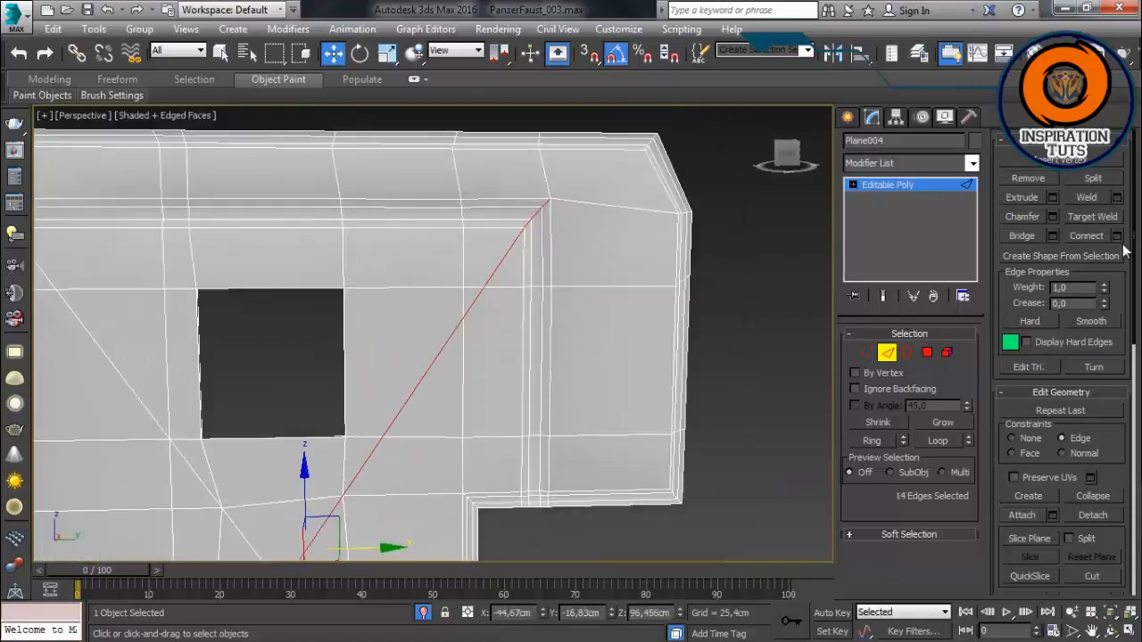
left_click(1053, 217)
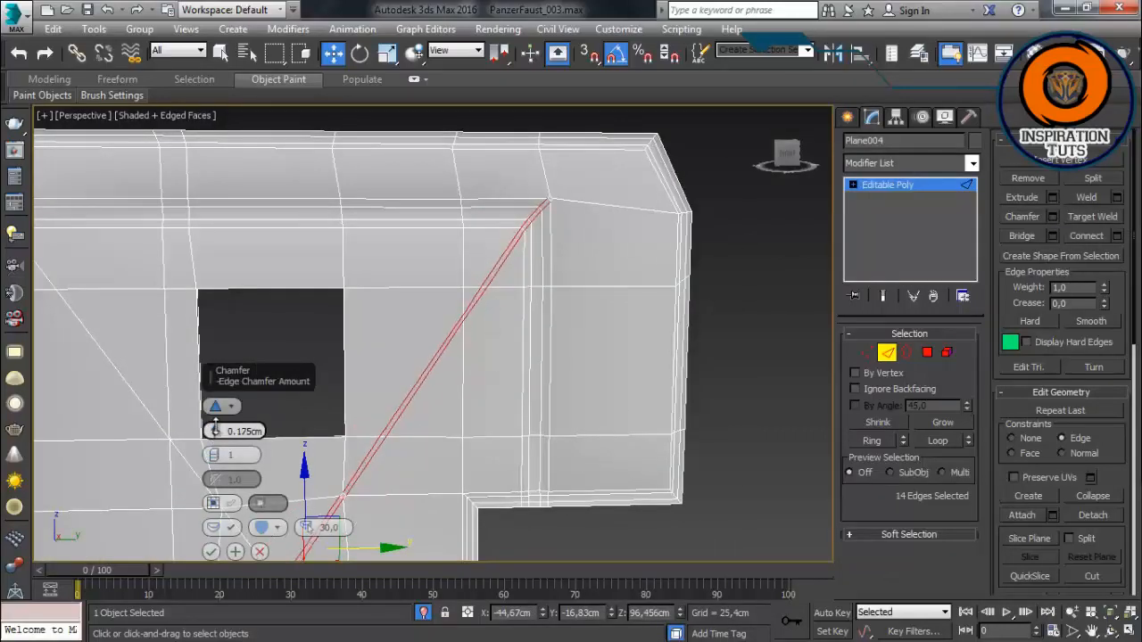
left_click_drag(215, 430, 208, 439)
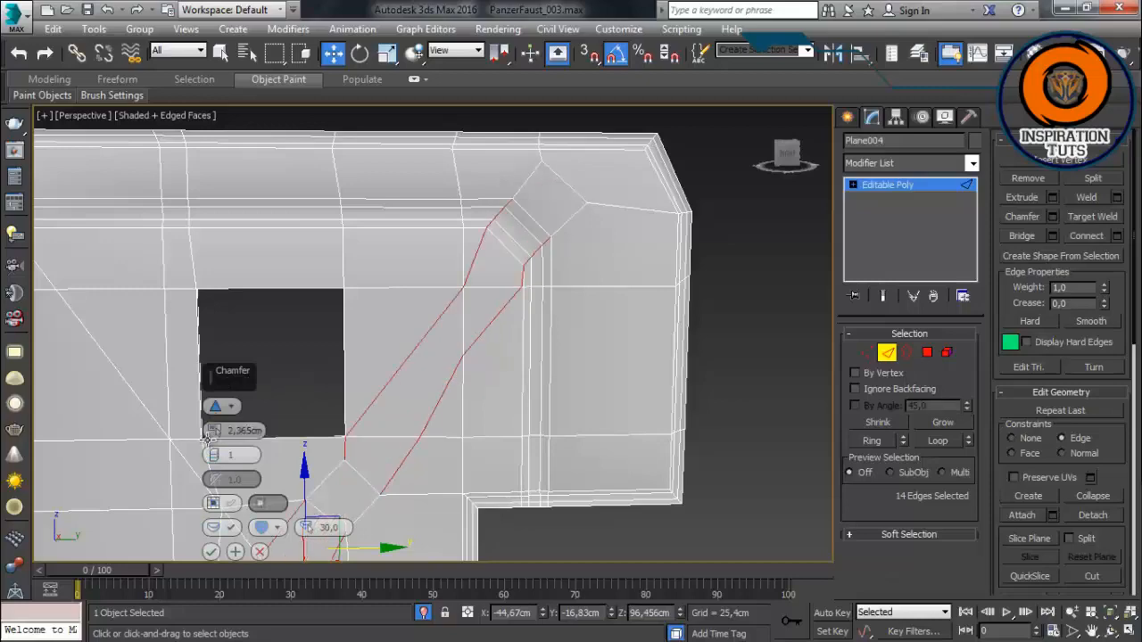
double_click(233, 431)
type("1")
key("Return")
scroll(428, 422, "down", 3)
middle_click_drag(427, 422, 388, 365)
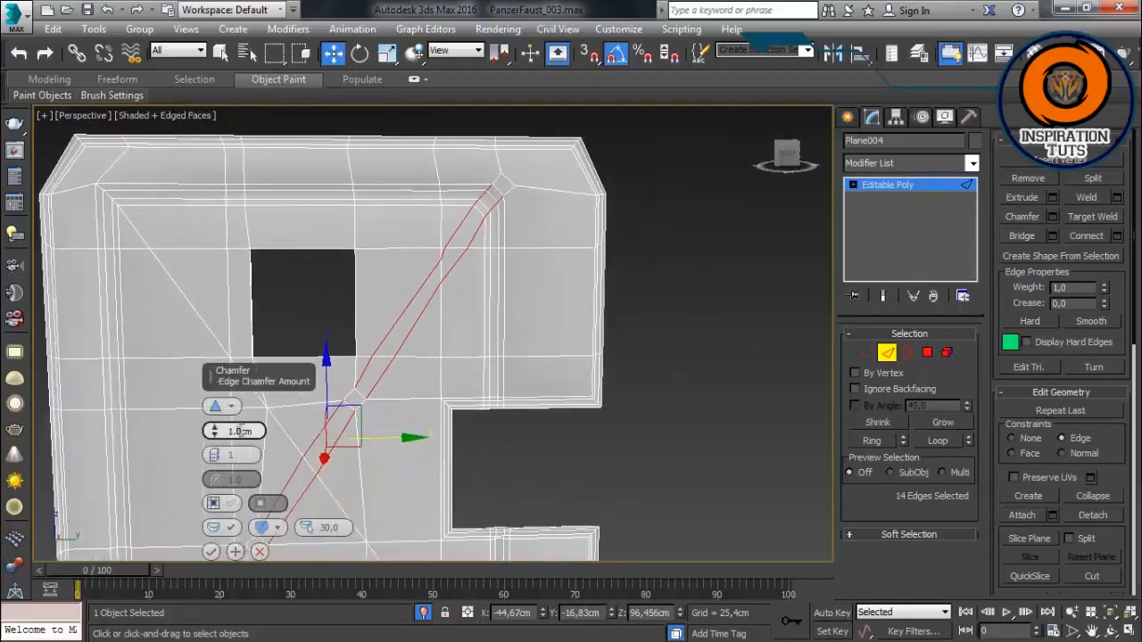
left_click_drag(241, 431, 243, 428)
left_click(214, 553)
Step: Chamfer all edges of the diagonal running from the upper-left to the lower-right inner corner by 1.3 cm
left_click(218, 347)
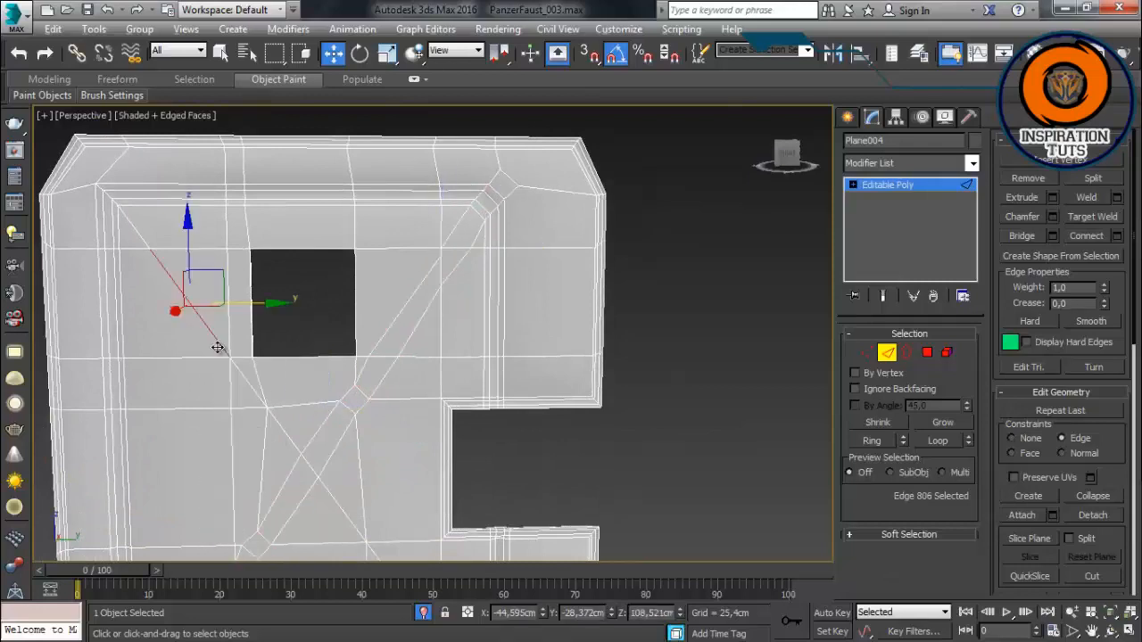
left_click(287, 431)
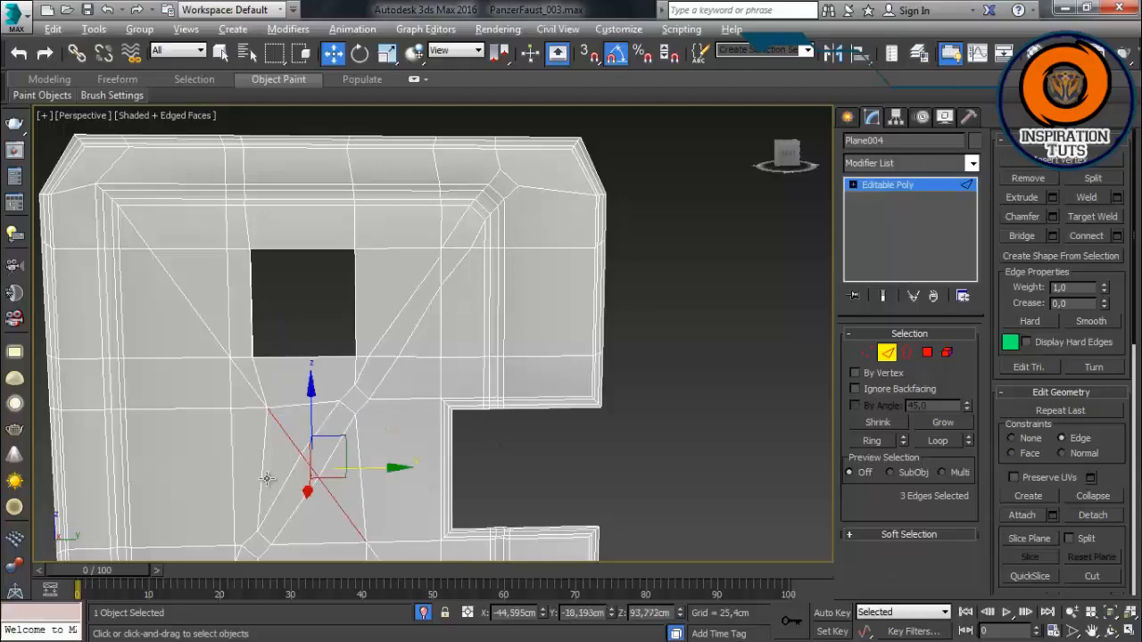
middle_click_drag(551, 286, 533, 38)
middle_click_drag(228, 215, 318, 371)
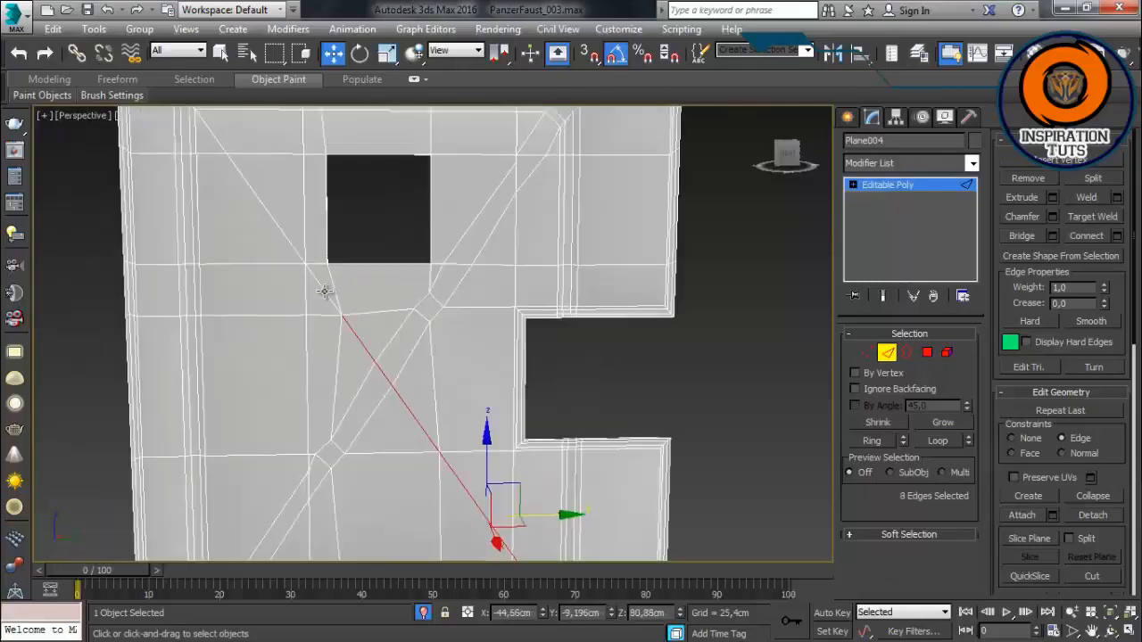
scroll(194, 158, "down", 3)
middle_click_drag(348, 234, 373, 252, "alt")
scroll(423, 324, "up", 3)
scroll(423, 324, "down", 3)
left_click(1053, 217)
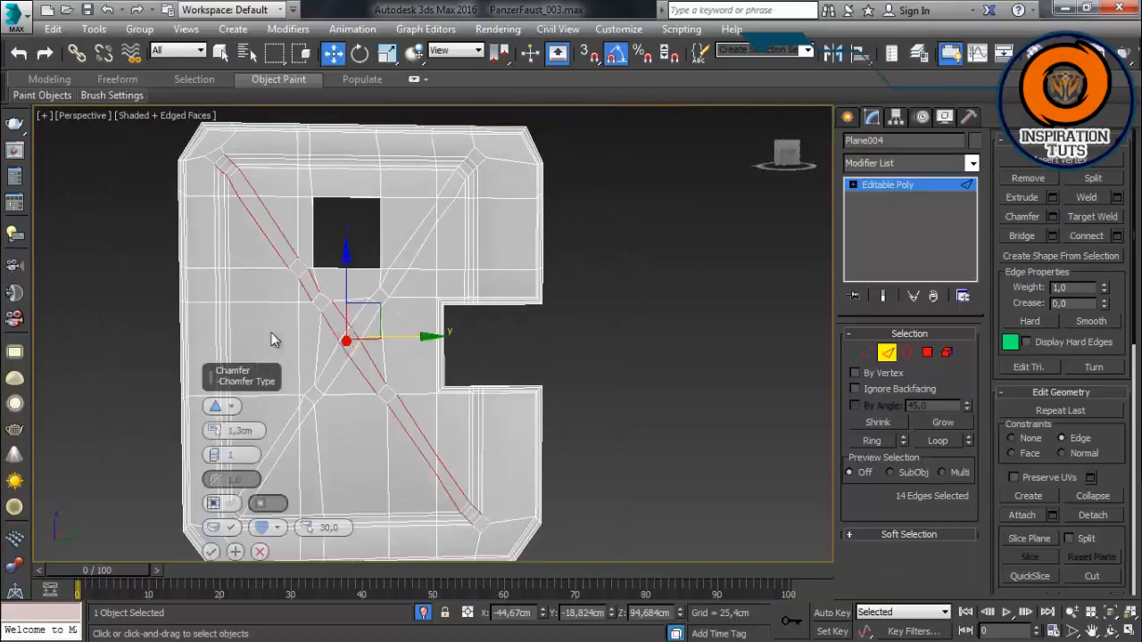
left_click(211, 551)
Step: Clean up the stray vertices beside the lower-left diagonal crossing, repositioning the vertex pair next to the chamfered junction
middle_click_drag(258, 289, 261, 434)
scroll(261, 434, "up", 2)
left_click(867, 353)
scroll(276, 311, "up", 2)
middle_click_drag(276, 310, 393, 422)
scroll(392, 422, "up", 2)
middle_click_drag(190, 266, 569, 301, "alt")
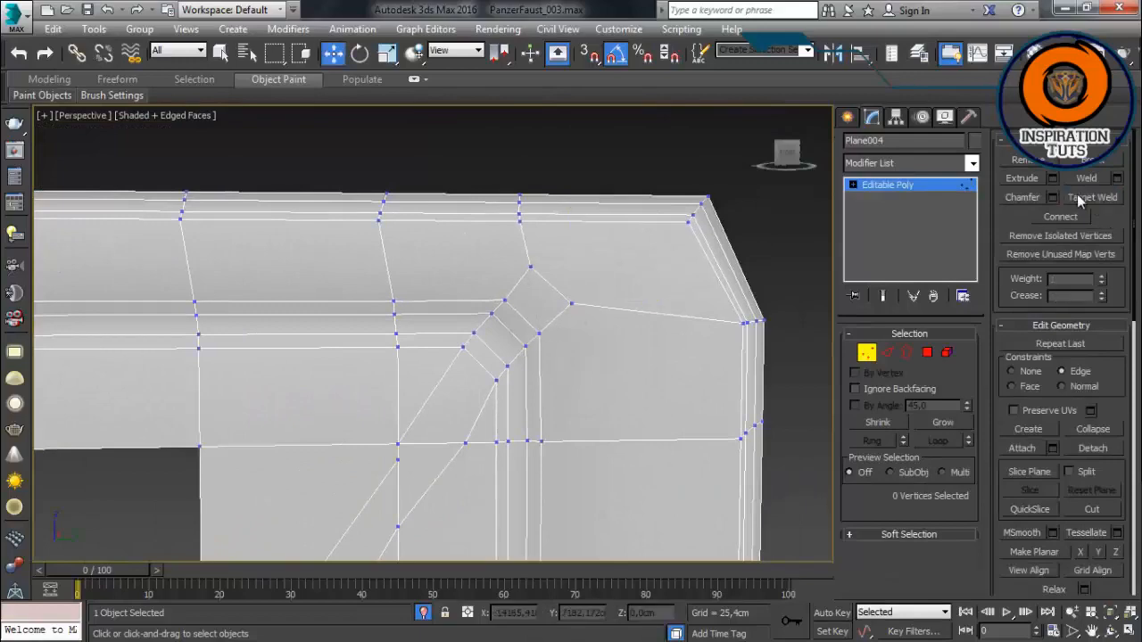
scroll(511, 332, "down", 5)
middle_click_drag(454, 513, 548, 240)
scroll(384, 402, "up", 5)
middle_click_drag(499, 176, 395, 357)
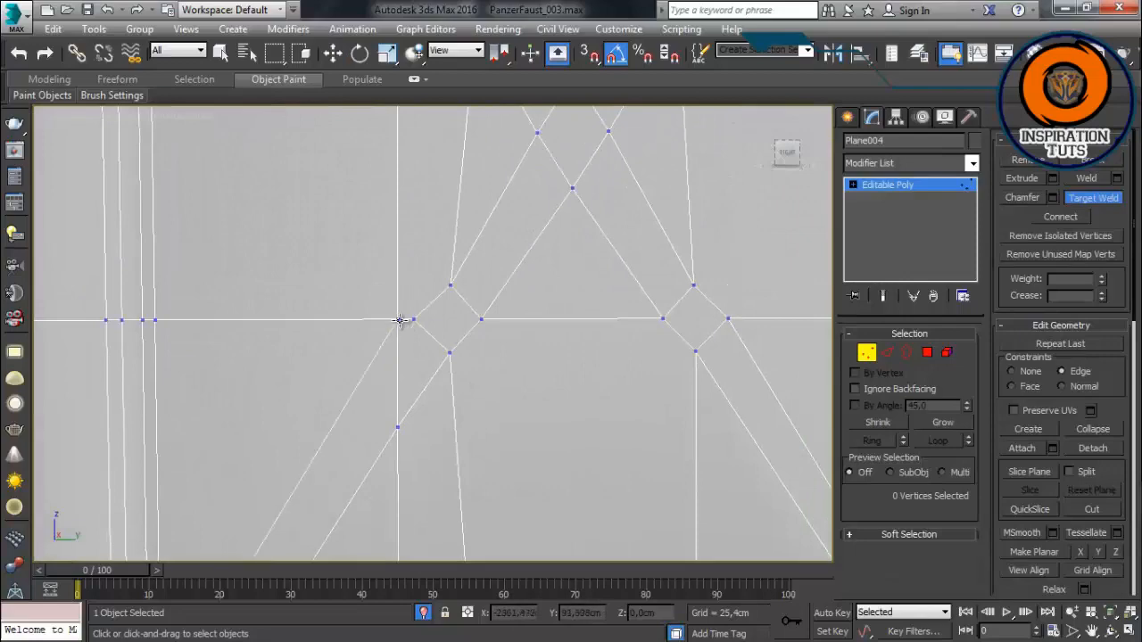
scroll(411, 321, "down", 4)
key("w")
left_click(412, 324)
scroll(422, 329, "up", 4)
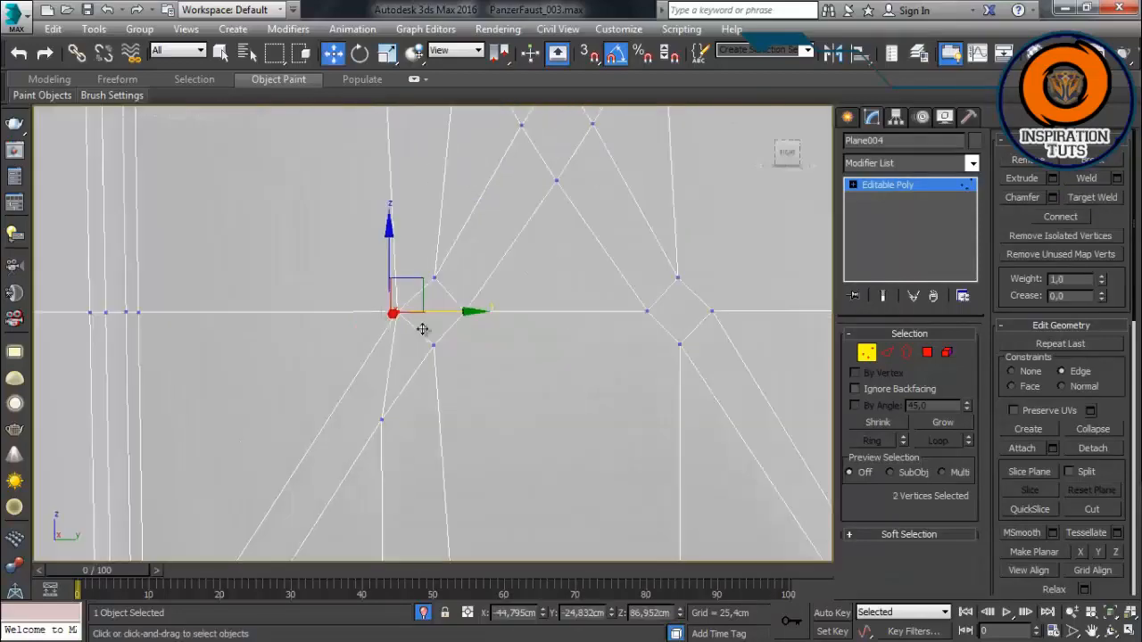
left_click_drag(413, 289, 411, 293)
scroll(509, 369, "down", 8)
left_click(866, 352)
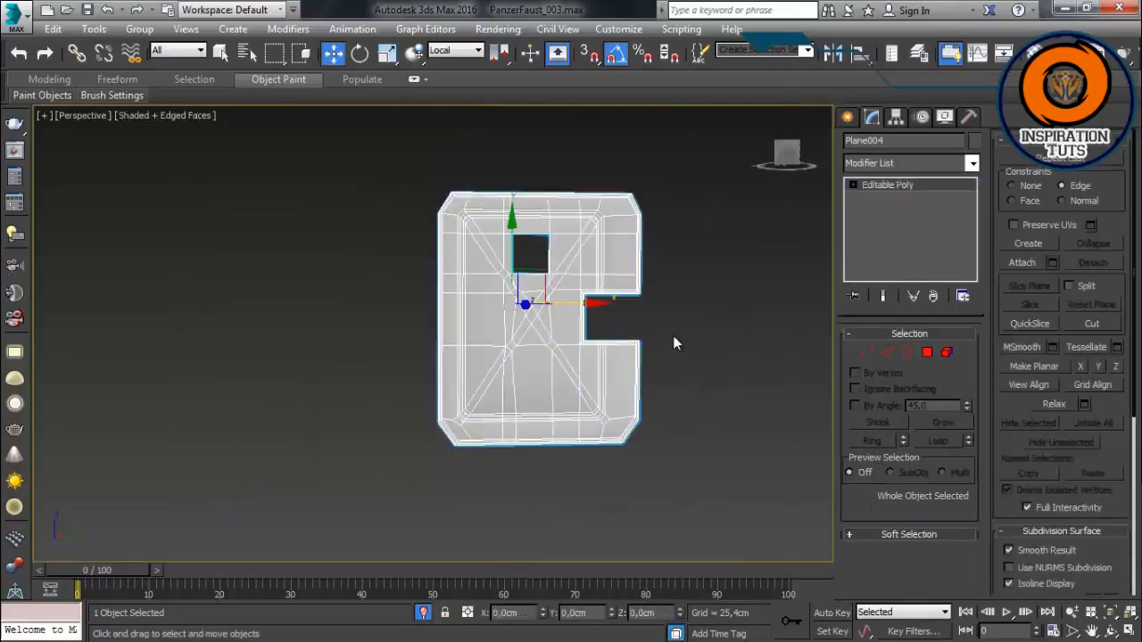
Step: Create a narrow box about 48.7 cm long beside the panel in the Left view and rotate it to the diagonal's angle
key("l")
scroll(545, 378, "down", 3)
scroll(545, 383, "down", 5)
key("F3")
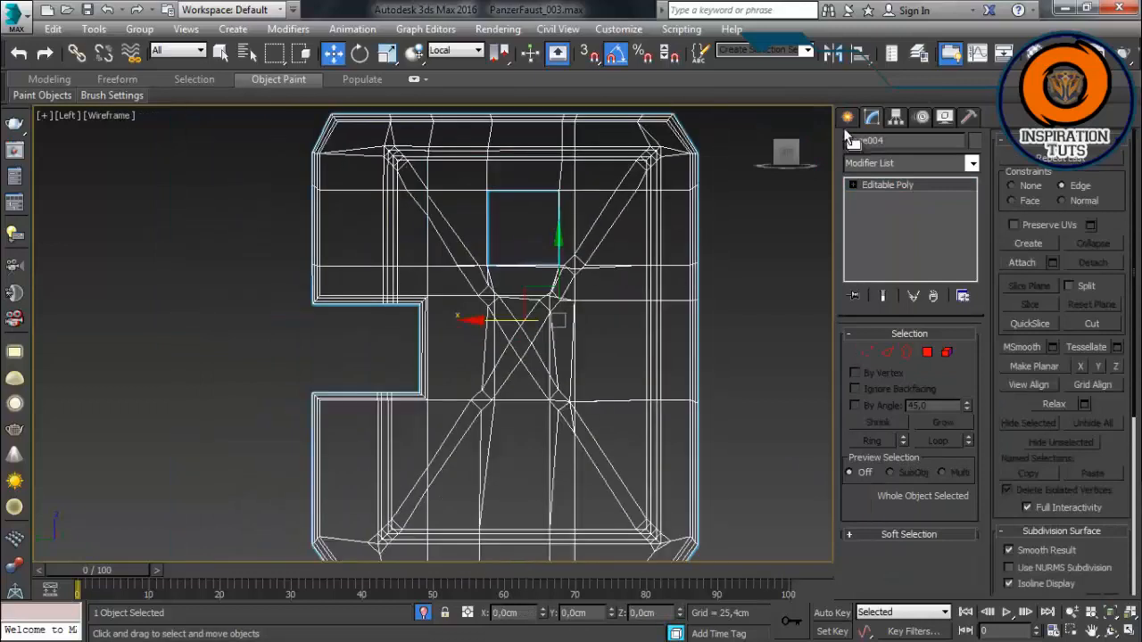
left_click(848, 117)
left_click(878, 224)
left_click_drag(732, 172, 711, 562)
left_click(333, 54)
key("e")
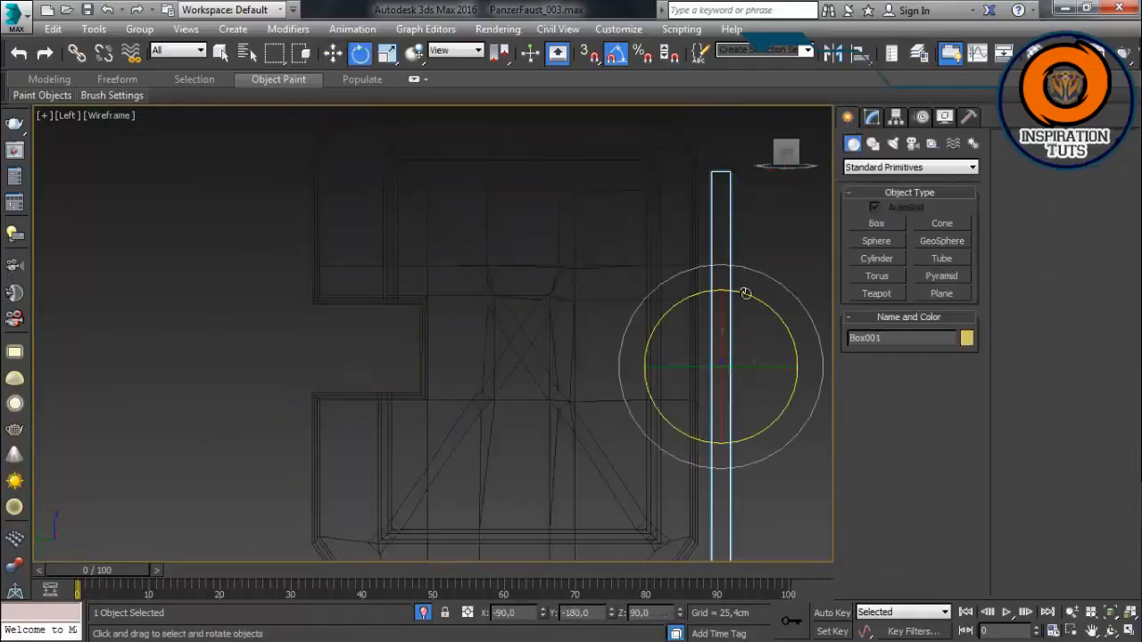
left_click_drag(752, 294, 516, 264)
Step: Set the box's width to 2.02 cm and move it over the diagonal strip using local axes
key("w")
scroll(553, 250, "up", 2)
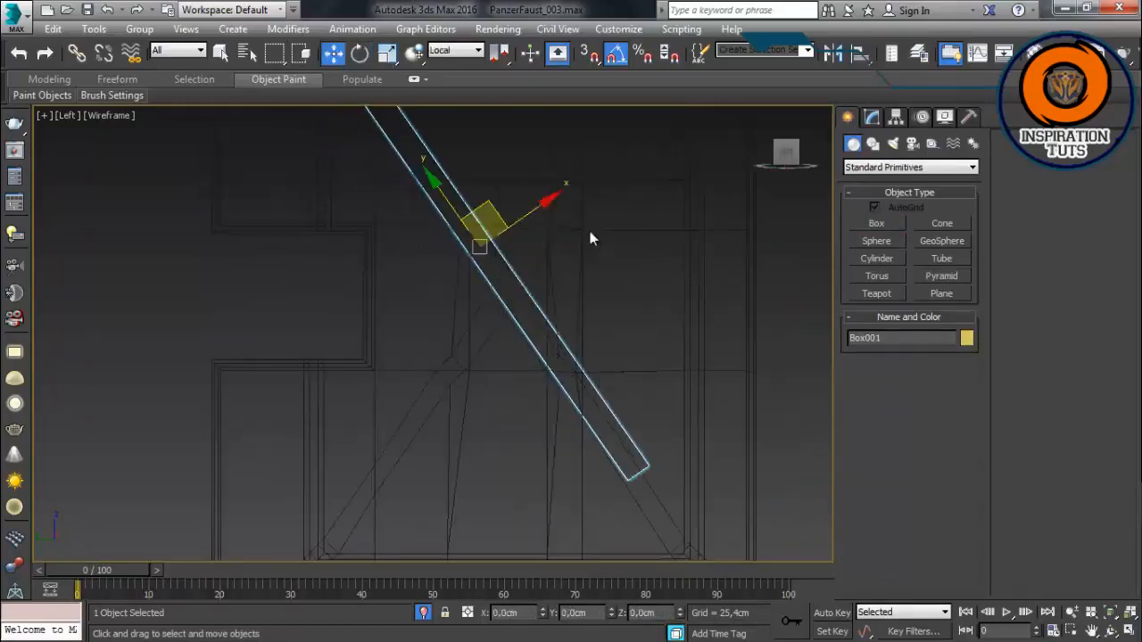
left_click(872, 117)
left_click(961, 373)
left_click_drag(489, 204, 501, 230)
scroll(501, 230, "up", 2)
middle_click_drag(502, 231, 562, 440)
left_click_drag(554, 449, 538, 415)
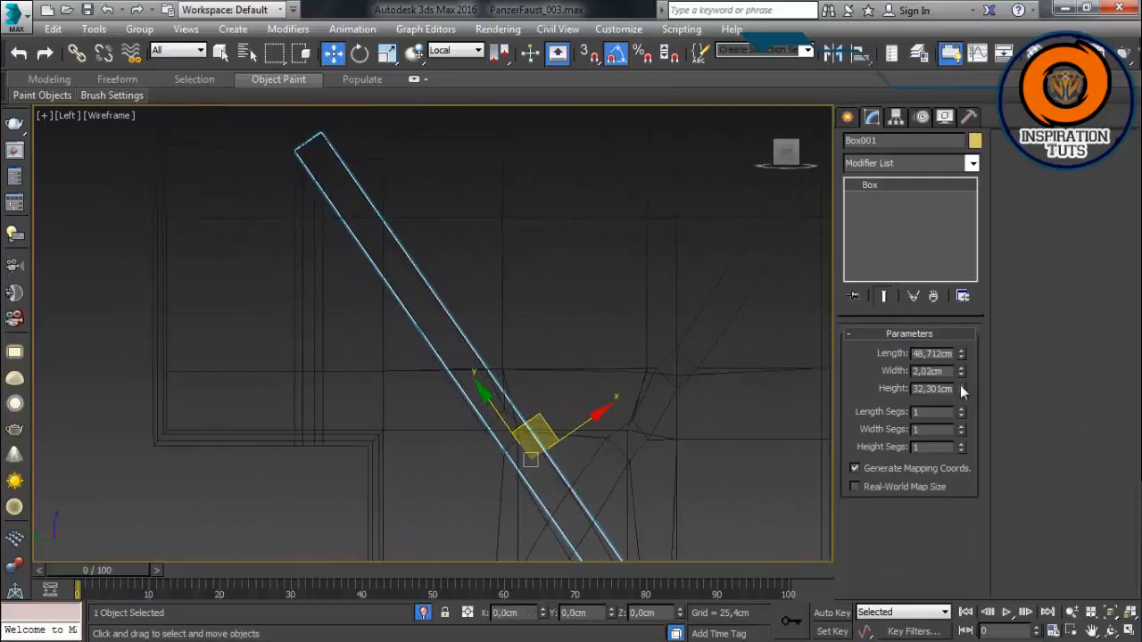
Step: Set the box's length to 71.12 cm and its height to about 3.77 cm to span the diagonal
middle_click_drag(582, 424, 511, 250)
scroll(512, 251, "down", 3)
mouse_move(959, 319)
left_mouse_down()
mouse_move(959, 387)
mouse_move(960, 313)
left_mouse_up()
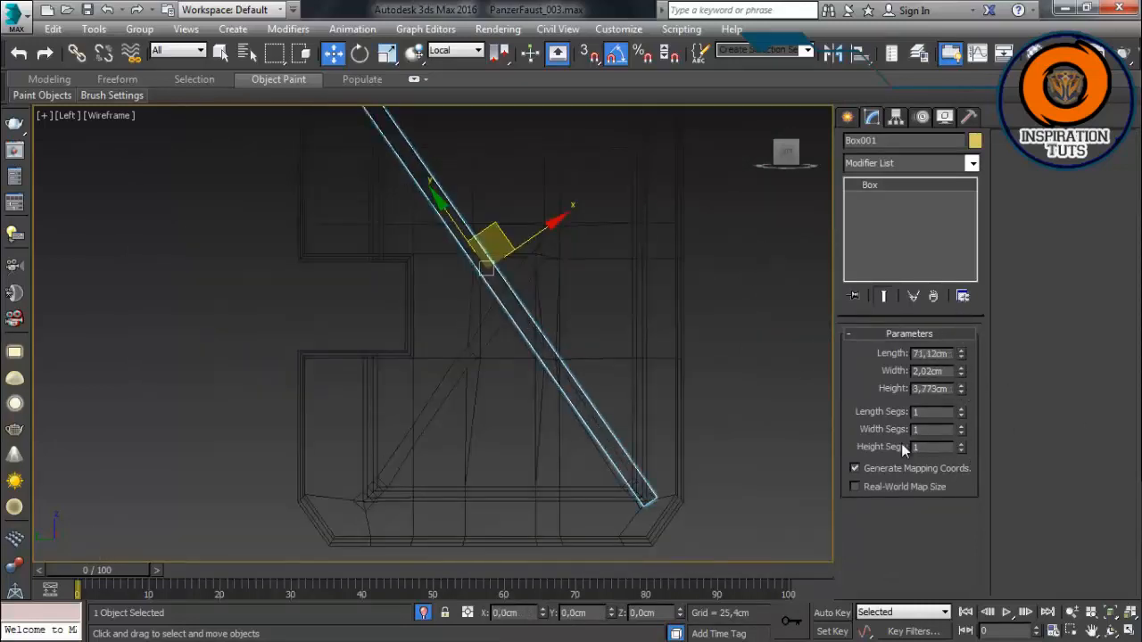
key("p")
middle_click_drag(545, 324, 512, 369)
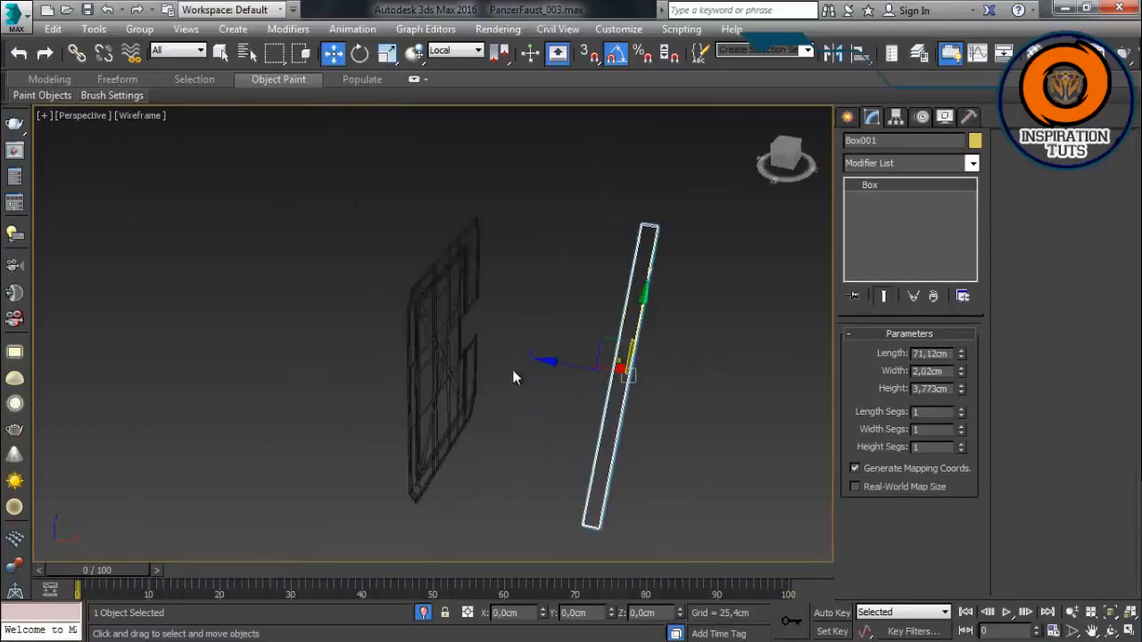
Step: Connect the ring of edges across the notched panel's outer thickness with a new edge loop around its rim
left_click(468, 356)
key("F3")
scroll(446, 303, "up", 4)
middle_click_drag(442, 306, 499, 250, "alt")
left_click(885, 352)
left_click(425, 280)
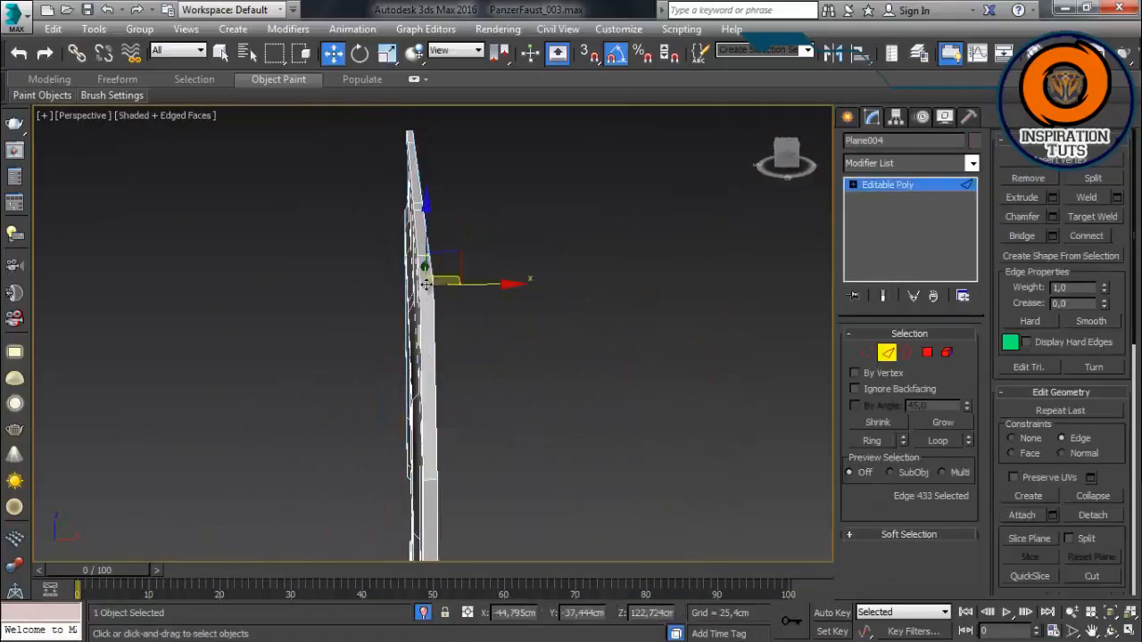
middle_click_drag(429, 284, 500, 317, "alt")
middle_click_drag(500, 316, 781, 379)
double_click(561, 354)
scroll(573, 326, "up", 6)
left_click(528, 224)
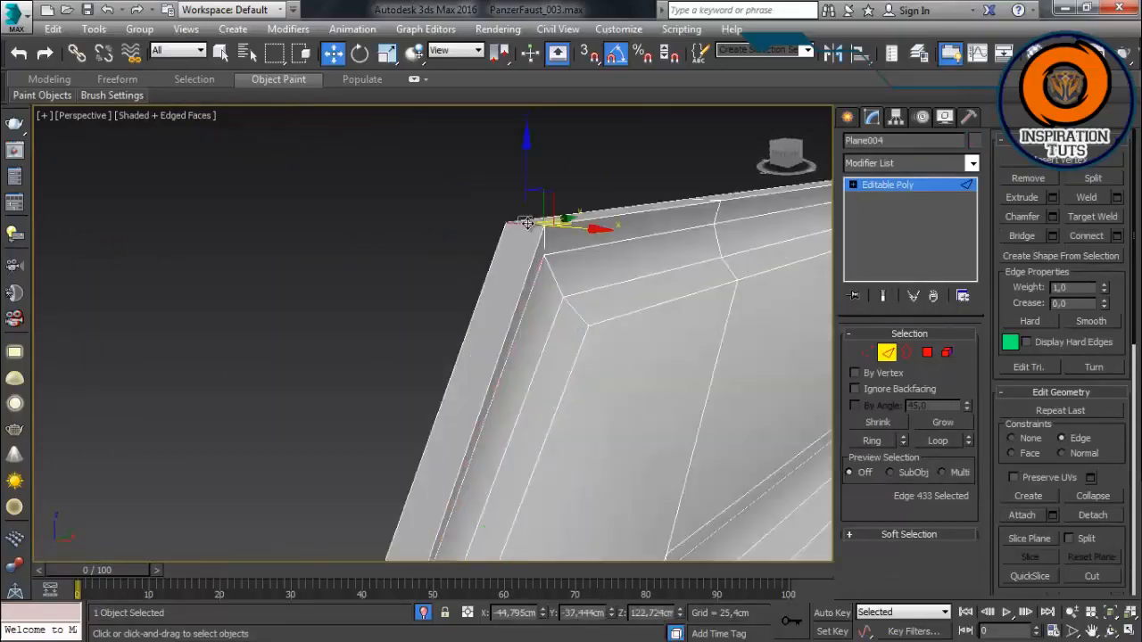
key("alt+r")
scroll(528, 224, "down", 6)
left_click(1117, 236)
middle_click_drag(589, 348, 463, 357, "alt")
left_click_drag(214, 482, 214, 450)
left_click(211, 530)
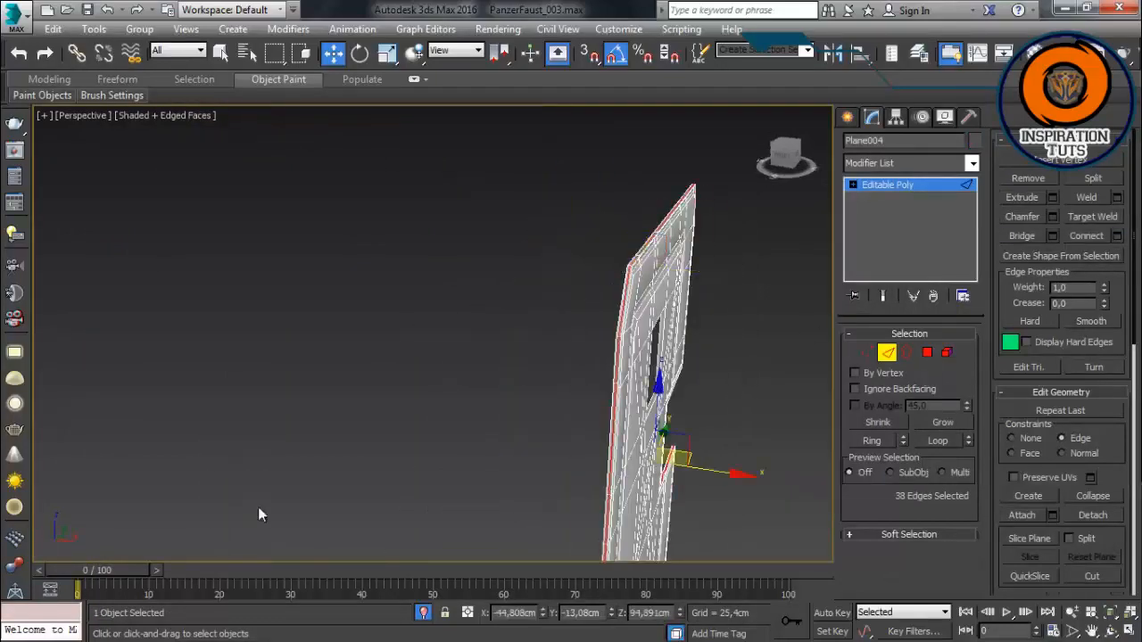
Step: Select the polygons on the panel's detailed side along its full height in the Front view
key("f")
middle_click_drag(483, 333, 400, 331)
scroll(400, 331, "down", 2)
left_click(930, 354)
scroll(453, 197, "up", 4)
middle_click_drag(453, 196, 454, 437)
left_click_drag(466, 203, 440, 256)
middle_click_drag(470, 352, 468, 332)
left_click_drag(442, 330, 438, 336, "ctrl")
middle_click_drag(481, 430, 463, 95)
left_click_drag(456, 129, 422, 213, "ctrl")
middle_click_drag(504, 307, 502, 266)
left_click_drag(466, 140, 427, 217, "ctrl")
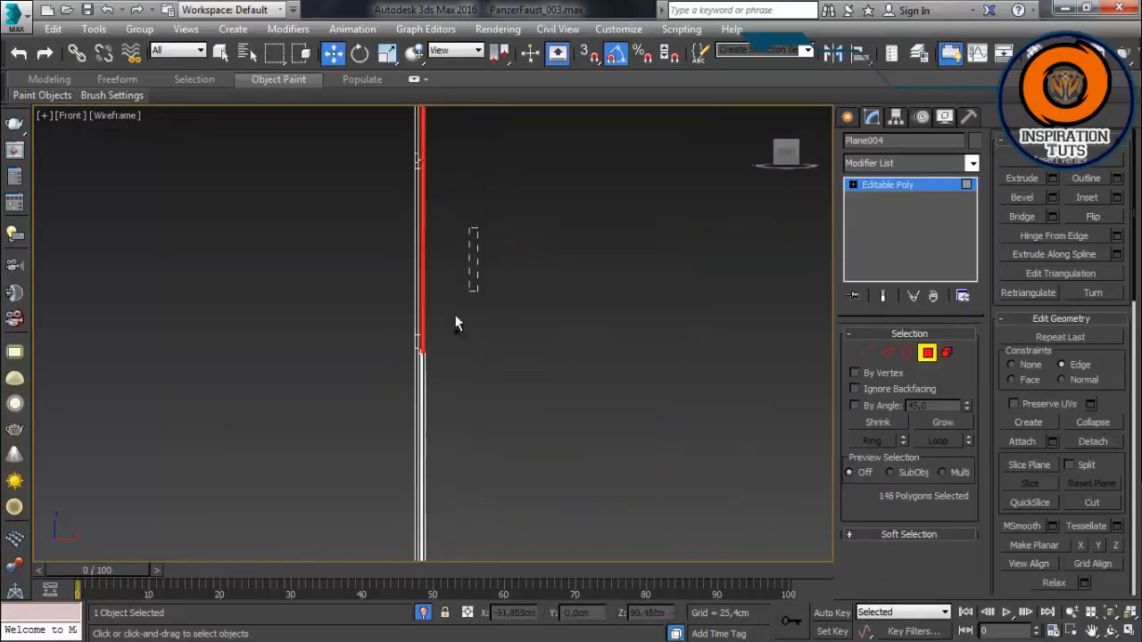
middle_click_drag(444, 435, 380, 160)
middle_click_drag(504, 450, 554, 284)
left_click_drag(513, 335, 413, 545, "ctrl")
key("p")
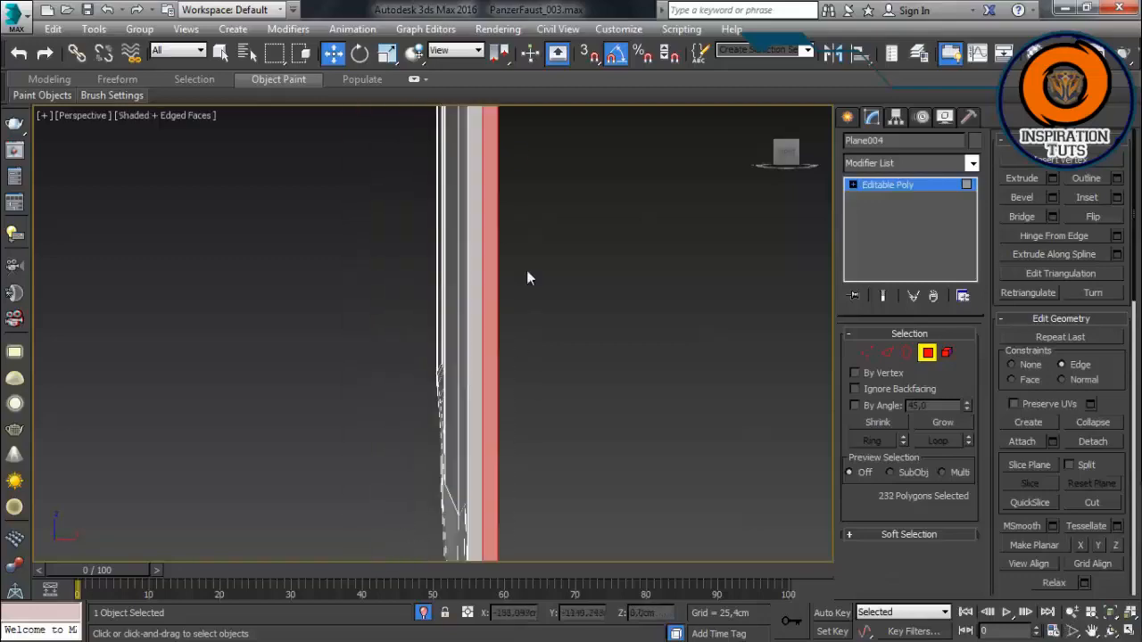
Step: Add the missed rim and inner groove polygons along the panel's top edge and upper-left corner to the selection
scroll(526, 270, "down", 5)
middle_click_drag(527, 270, 309, 290, "alt")
scroll(451, 436, "up", 3)
left_click(309, 290, "ctrl")
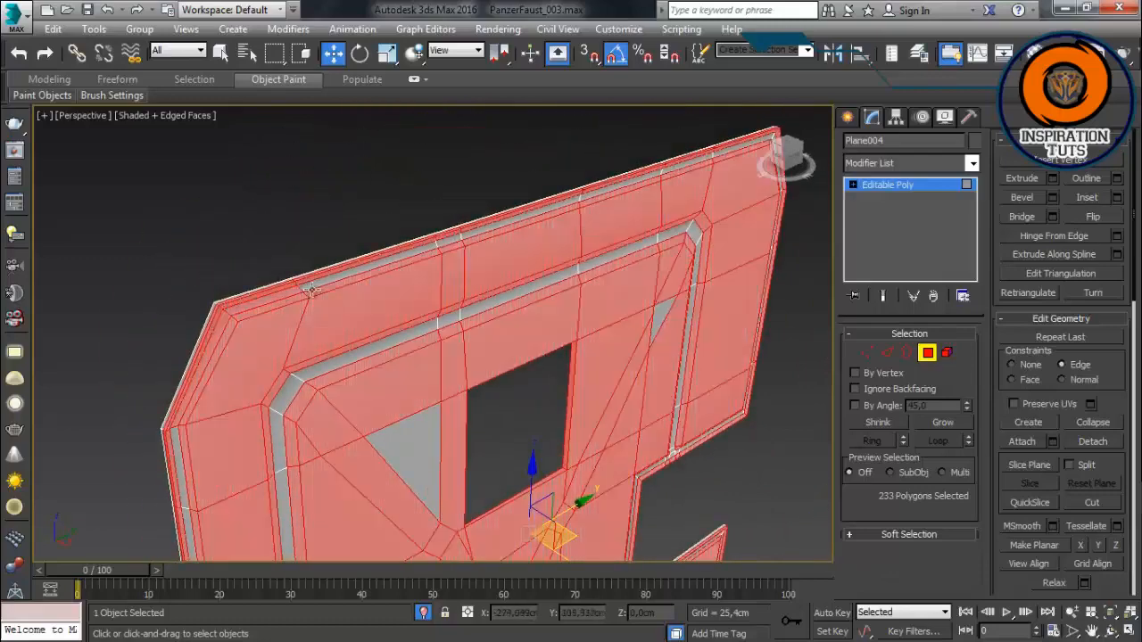
left_click(691, 163, "ctrl")
left_click(737, 149, "ctrl")
middle_click_drag(737, 151, 660, 180)
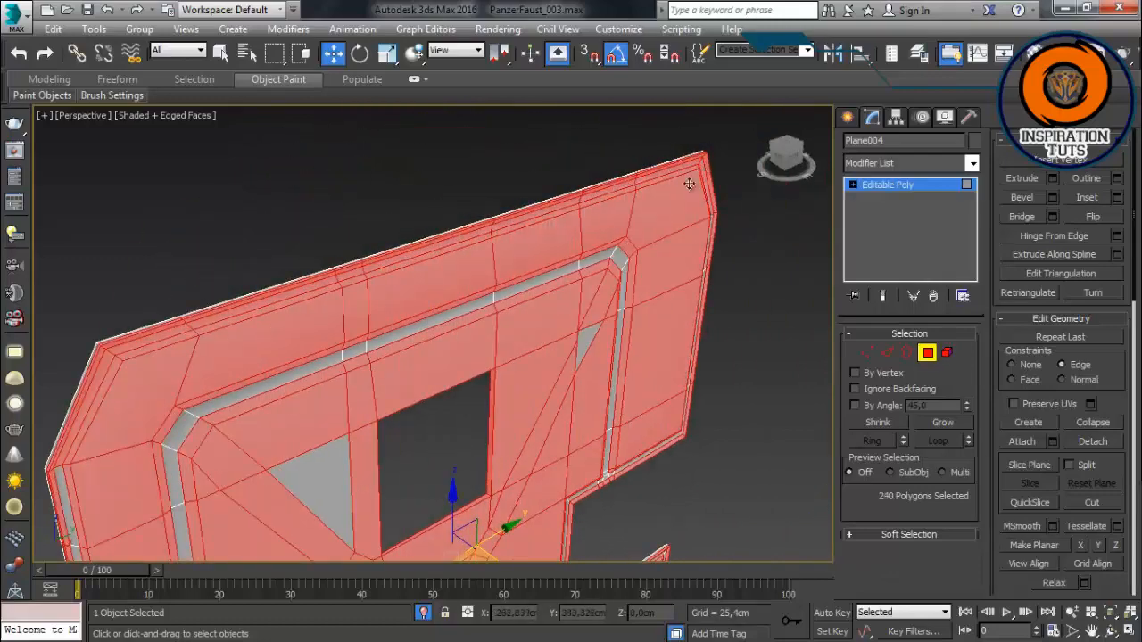
left_click(175, 430, "ctrl")
left_click(173, 471, "ctrl")
Step: Add the missed rim and groove polygons along the panel's left side and the triangle beside the window to the selection
middle_click_drag(134, 450, 231, 230)
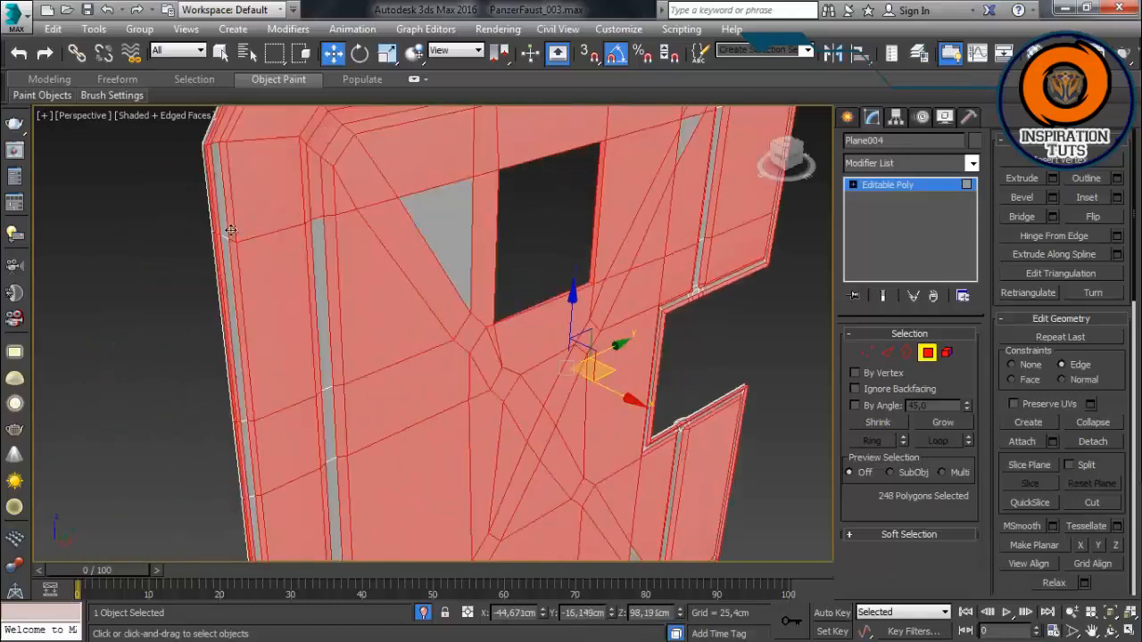
left_click(322, 253, "ctrl")
left_click(446, 217, "ctrl")
middle_click_drag(326, 400, 324, 284)
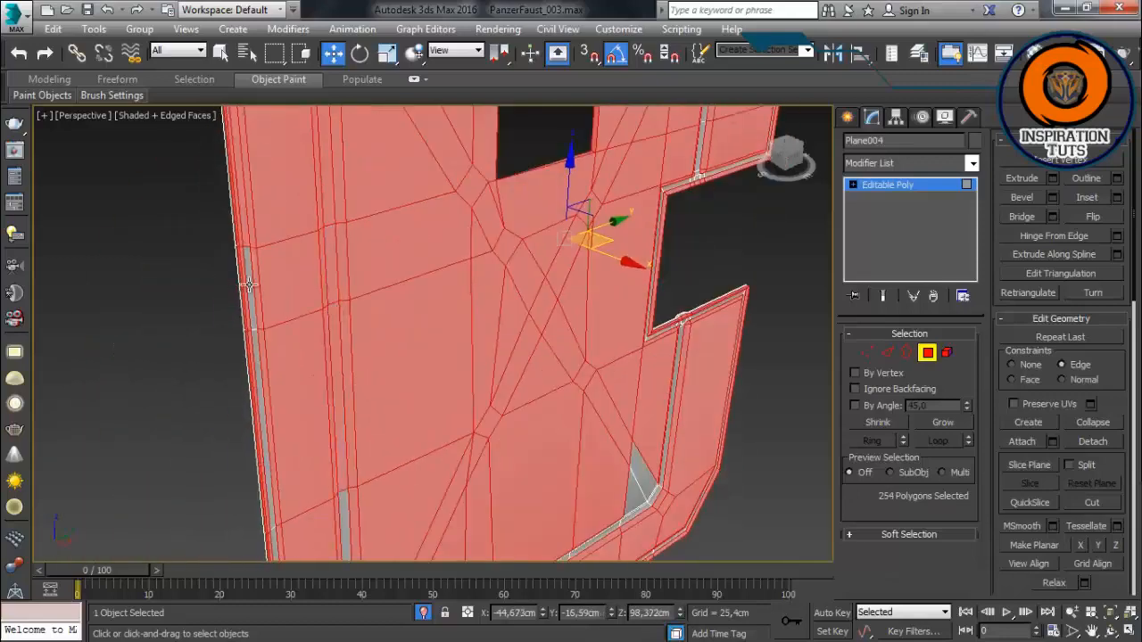
left_click(258, 353, "ctrl")
middle_click_drag(272, 545, 245, 352)
left_click(327, 537, "ctrl")
middle_click_drag(347, 511, 392, 473, "alt")
left_click(396, 482, "ctrl")
left_click(335, 286, "ctrl")
left_click(392, 343, "ctrl")
left_click(401, 335, "ctrl")
Step: Add the missed inner groove polygons along the panel's bottom and the triangle at the lower-right corner to the selection
middle_click_drag(404, 335, 457, 364, "alt")
left_click(437, 401, "ctrl")
left_click(439, 412, "ctrl")
left_click(497, 409, "ctrl")
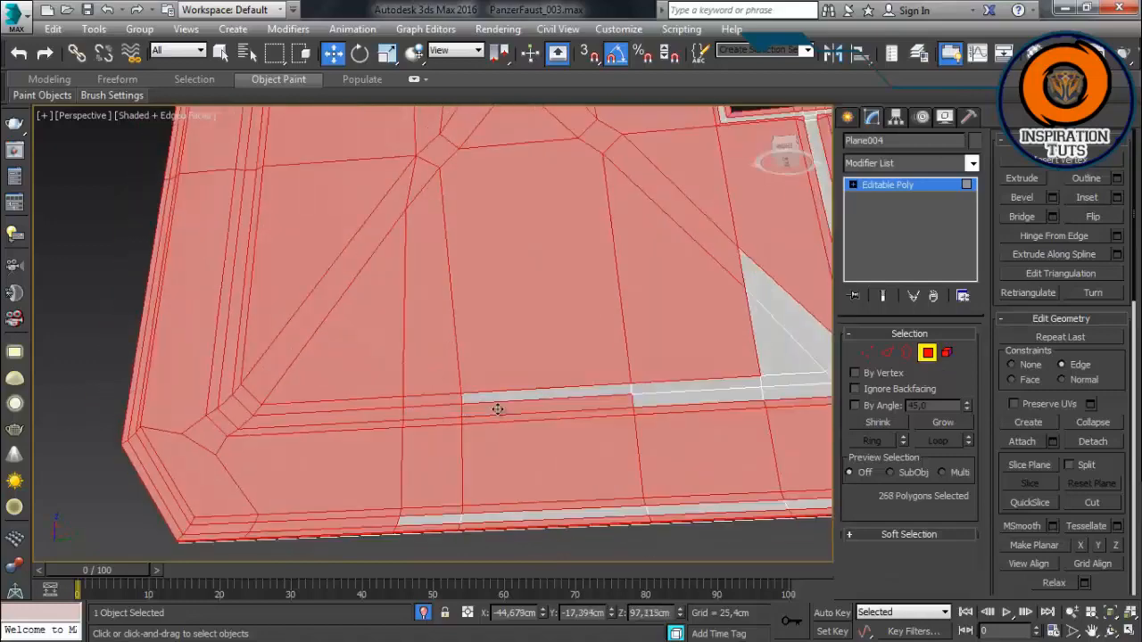
left_click(649, 384, "ctrl")
middle_click_drag(648, 384, 387, 363)
left_click(430, 370, "ctrl")
left_click(432, 359, "ctrl")
left_click(434, 323, "ctrl")
left_click(453, 310, "ctrl")
left_click(486, 345, "ctrl")
left_click(499, 354, "ctrl")
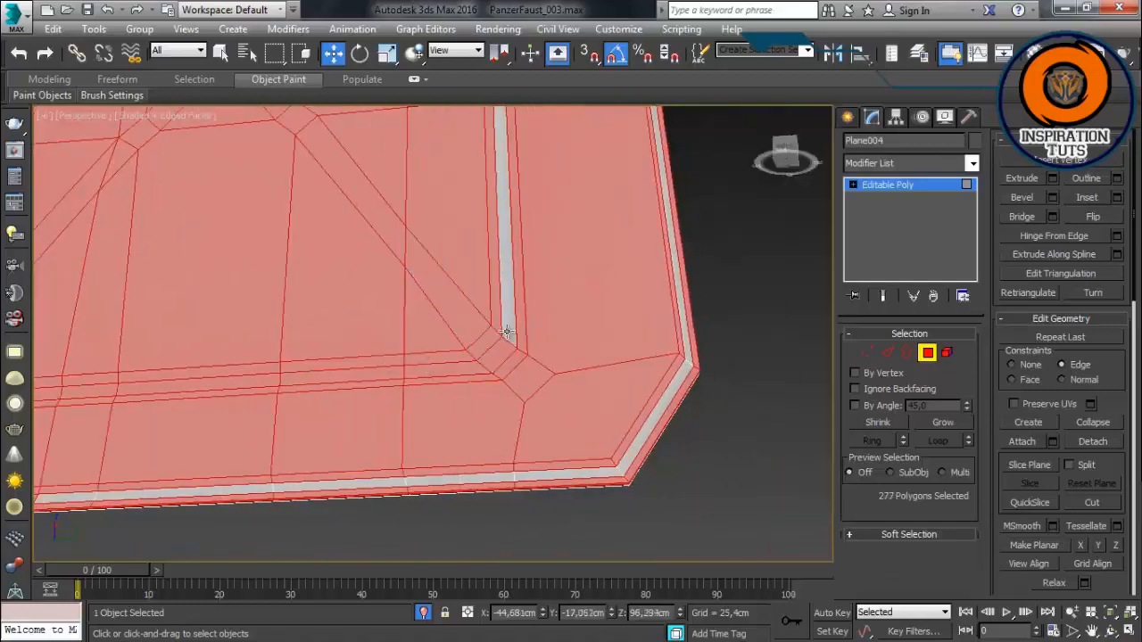
Step: Add the missed groove and rim polygons on the panel's right side and along the notch's upper edge to the selection
left_click(688, 349, "ctrl")
scroll(688, 349, "down", 5)
middle_click_drag(687, 352, 640, 566)
scroll(460, 195, "up", 5)
left_click(487, 208, "ctrl")
left_click(558, 161, "ctrl")
left_click(566, 277, "ctrl")
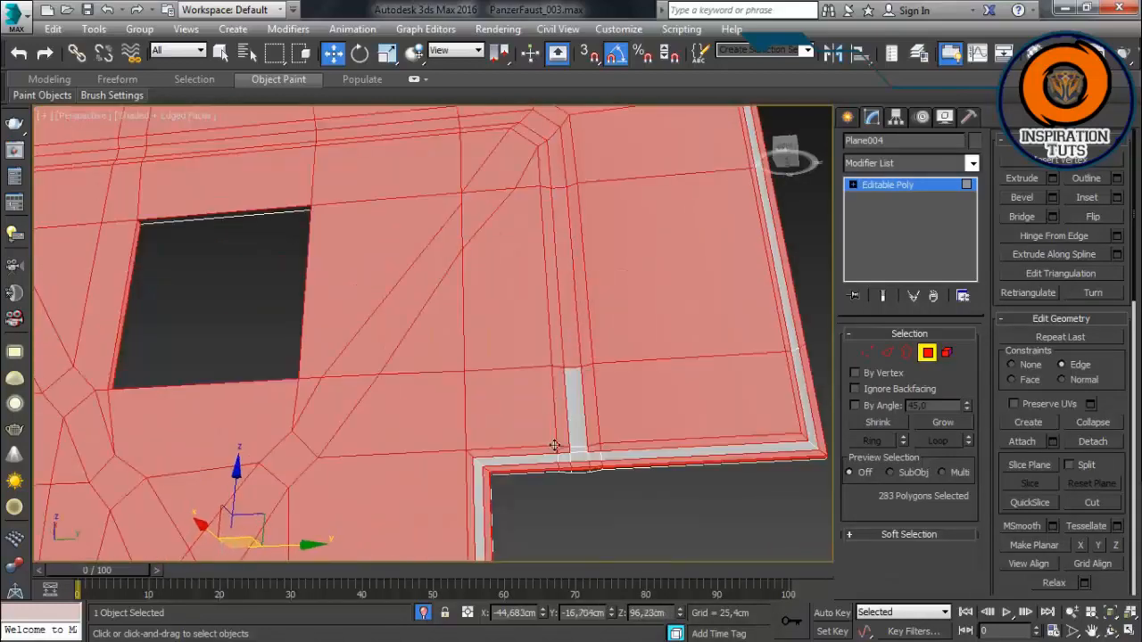
left_click(589, 456, "ctrl")
left_click(628, 454, "ctrl")
middle_click_drag(699, 291, 558, 343)
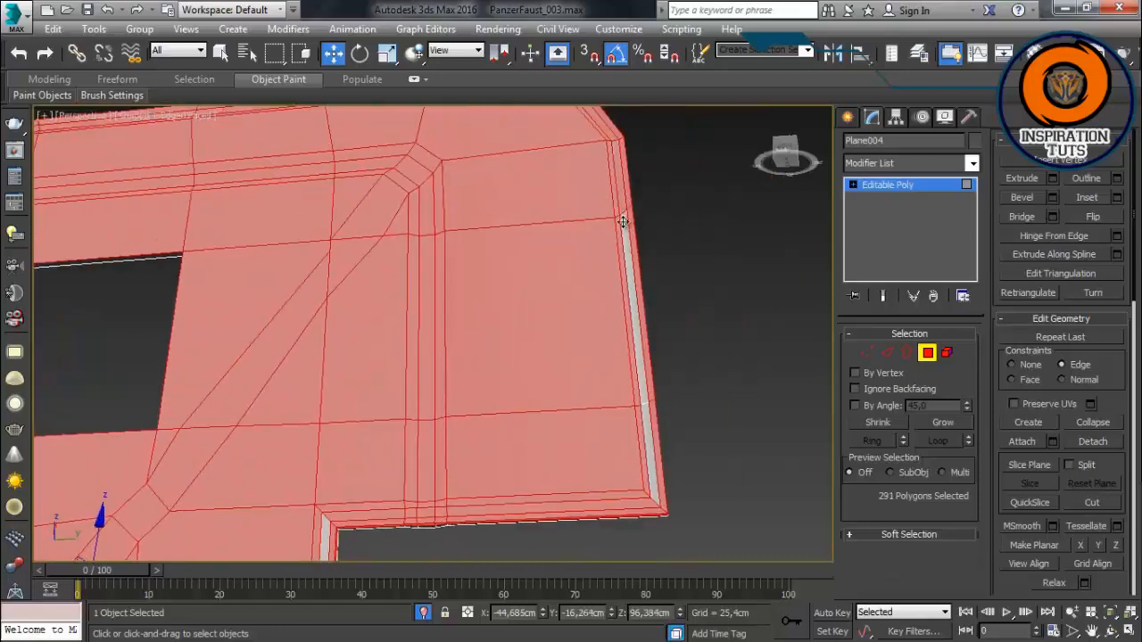
left_click(631, 276, "ctrl")
left_click(650, 448, "ctrl")
Step: Add the remaining polygons along the notch's inner and lower edges and the panel's bottom rim to the selection
middle_click_drag(292, 472, 312, 237)
left_click(359, 290, "ctrl")
middle_click_drag(362, 277, 394, 53)
left_click(428, 329, "ctrl")
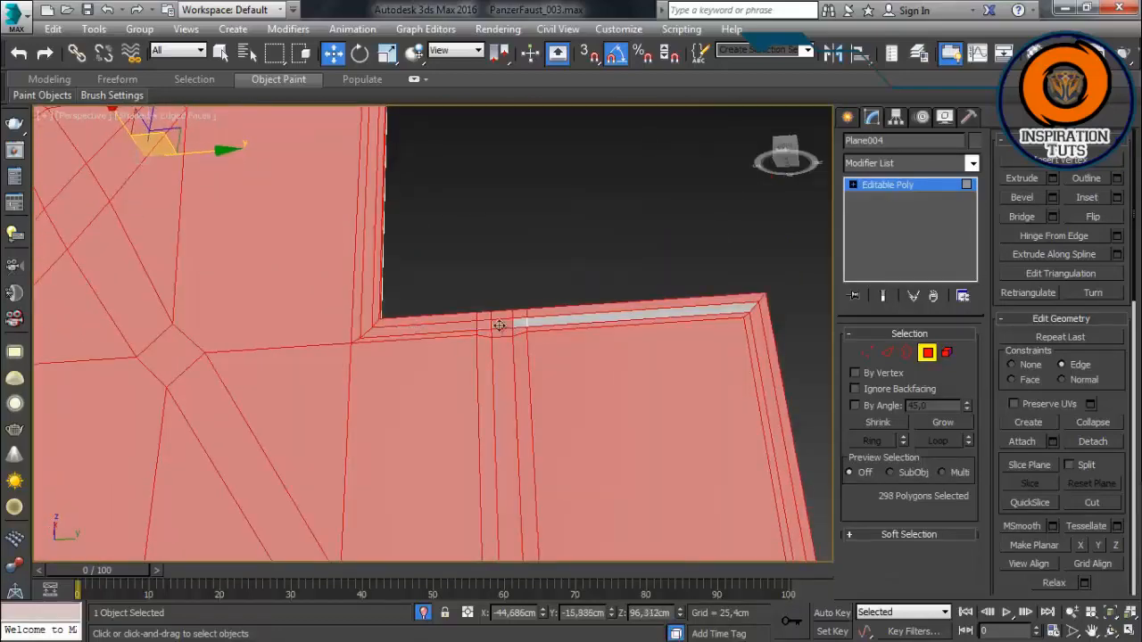
scroll(524, 284, "down", 5)
middle_click_drag(523, 284, 497, 449, "alt")
scroll(497, 449, "up", 5)
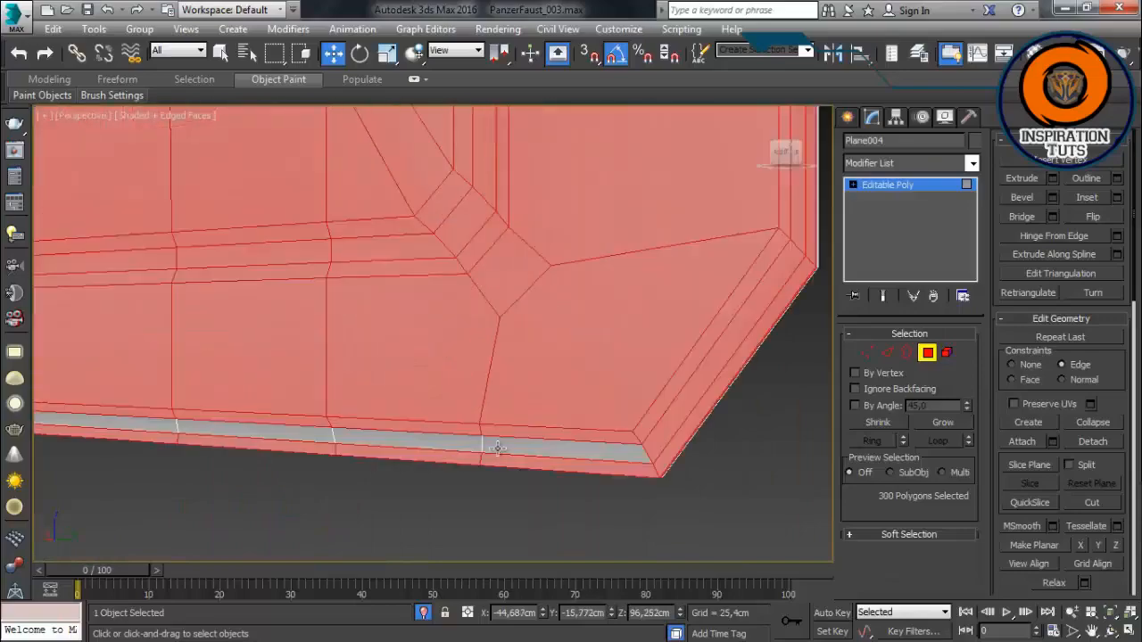
middle_click_drag(320, 444, 513, 447)
left_click(250, 423, "ctrl")
scroll(436, 387, "down", 5)
middle_click_drag(436, 387, 489, 375, "alt")
left_click(402, 260, "ctrl")
Step: Delete the selected polygons of the panel's detailed side, undoing and repeating the deletion after inspecting the panel
middle_click_drag(402, 260, 773, 385, "alt")
key("Delete")
scroll(509, 352, "down", 5)
scroll(518, 369, "up", 5)
scroll(773, 388, "down", 5)
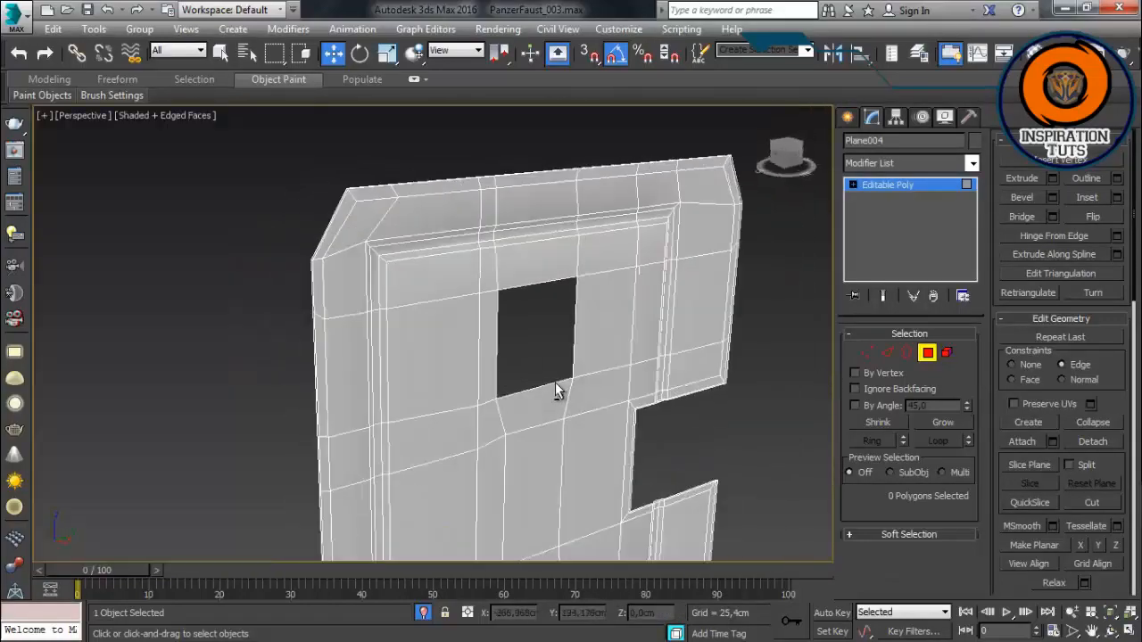
middle_click_drag(555, 381, 476, 231, "alt")
key("ctrl+z")
key("Delete")
scroll(407, 148, "up", 5)
key("f")
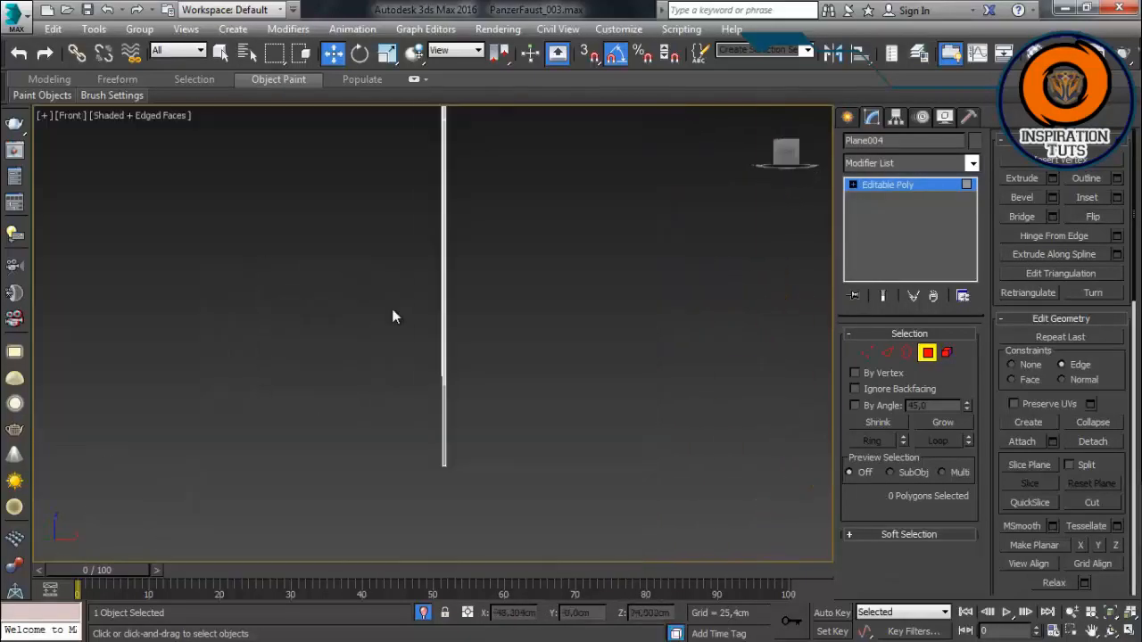
Step: Edit the panel's vertices in a left wireframe view with snapping set to Edge/Segment
key("l")
scroll(433, 298, "down", 1)
key("F3")
scroll(438, 321, "up", 1)
scroll(438, 320, "up", 1)
middle_click_drag(438, 319, 518, 467)
scroll(517, 466, "up", 2)
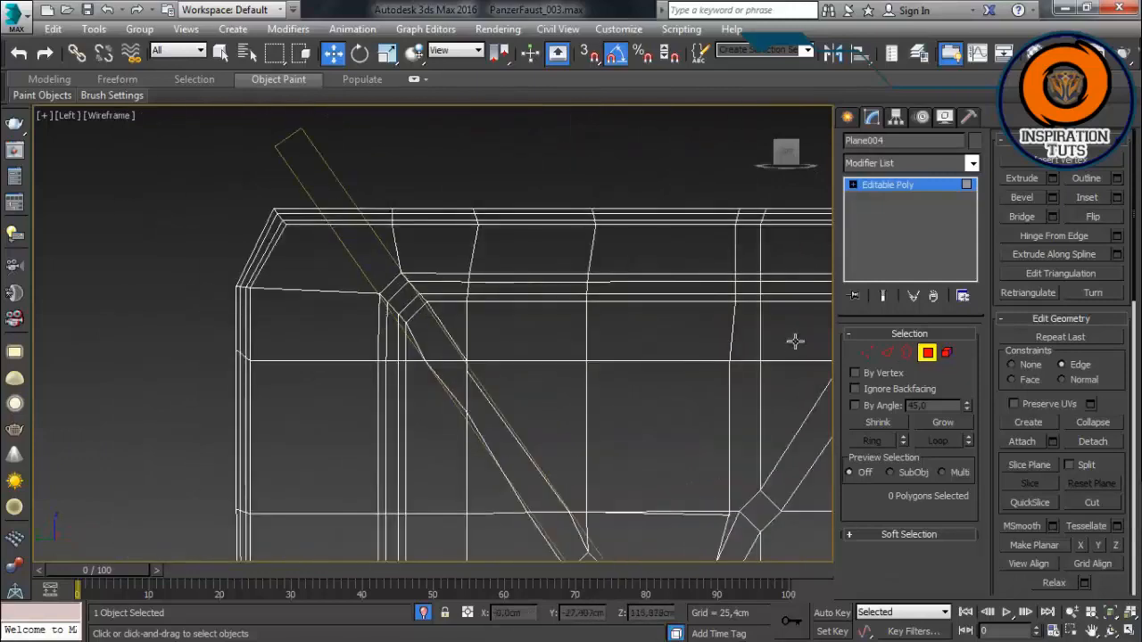
key("4")
key("1")
scroll(547, 307, "up", 3)
middle_click_drag(547, 306, 686, 308)
scroll(591, 303, "up", 2)
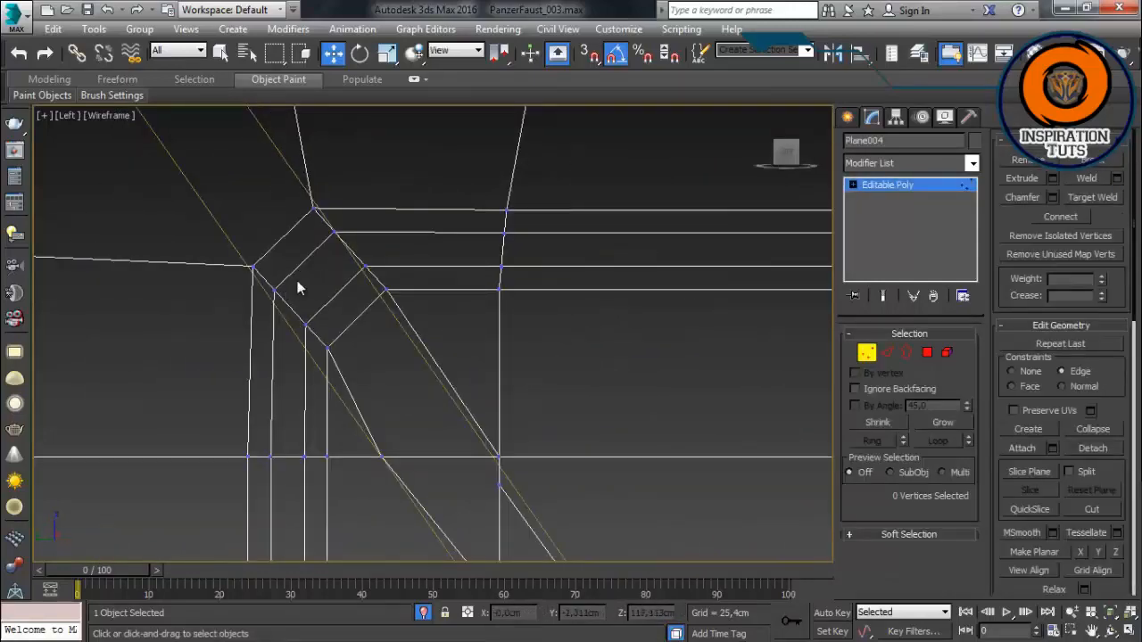
right_click(588, 55)
left_click(677, 212)
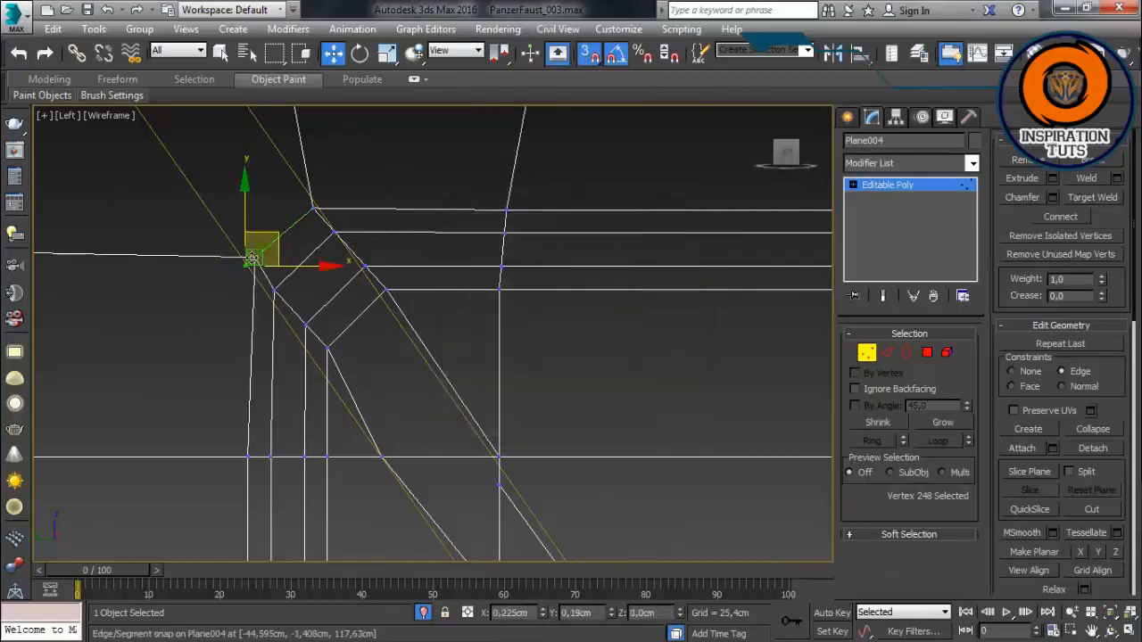
Step: Move the vertices at the diagonal strip's upper-left end onto the edges of the box outline
mouse_move(252, 258)
left_mouse_down()
mouse_move(313, 209)
mouse_move(242, 250)
left_mouse_up()
key("ctrl+z")
key("ctrl+z")
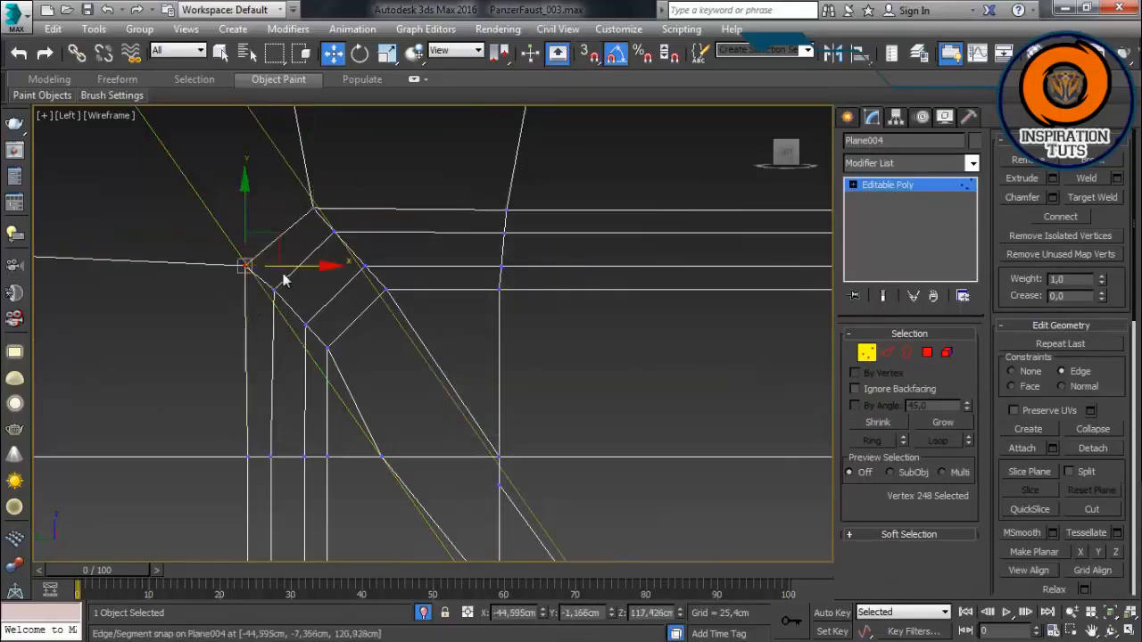
scroll(284, 309, "up", 2)
left_click(314, 331)
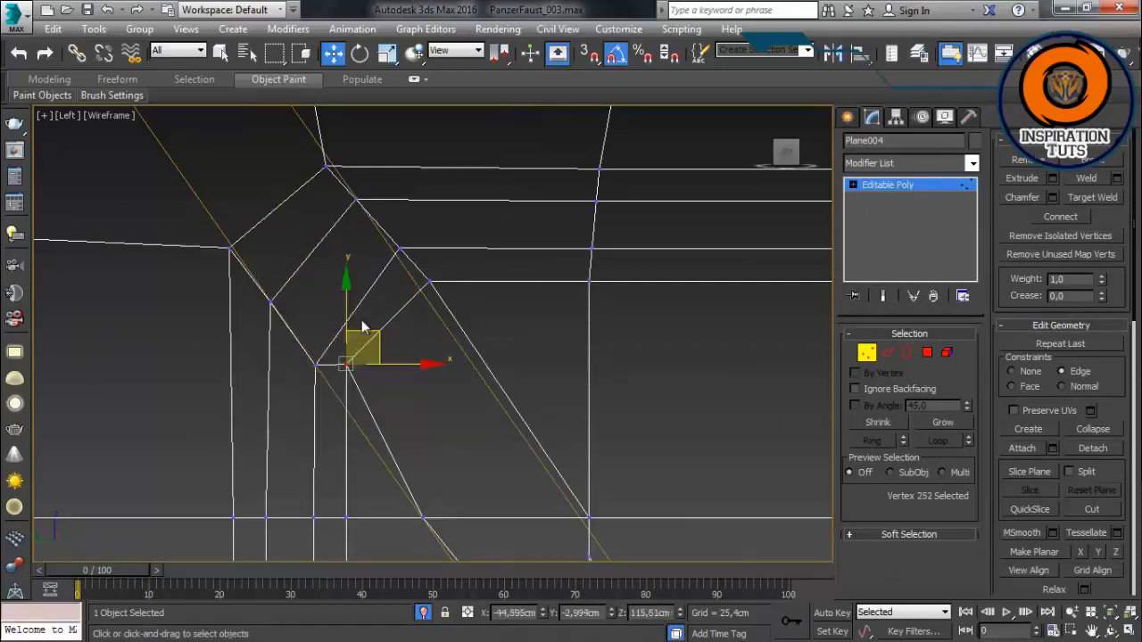
left_click_drag(472, 277, 422, 228)
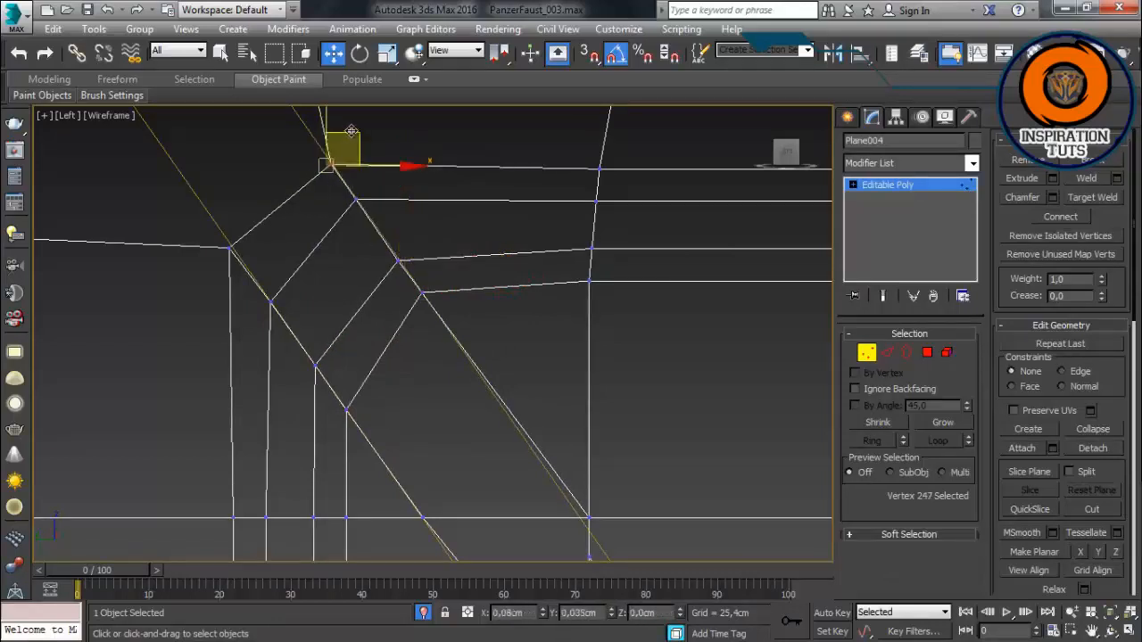
Step: Move the strip's vertices at the first horizontal and vertical lines below its upper-left end onto the box outline
middle_click_drag(350, 132, 446, 295)
left_click(458, 314)
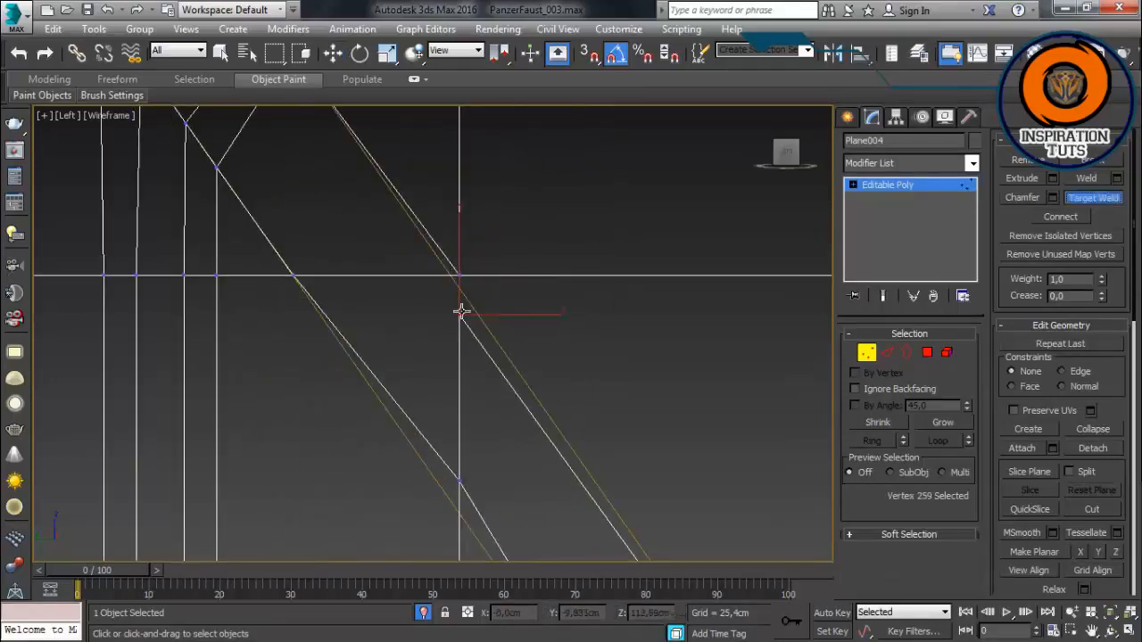
left_click_drag(456, 219, 456, 232)
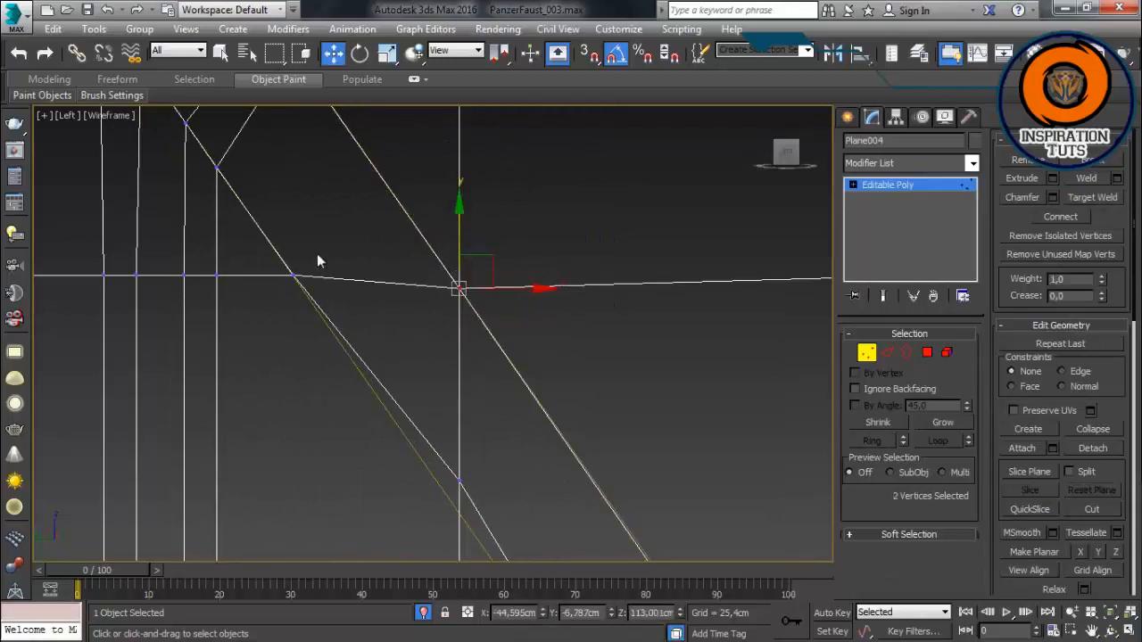
key("ctrl+z")
left_click_drag(507, 273, 500, 273)
middle_click_drag(499, 327, 473, 187)
left_click(434, 339)
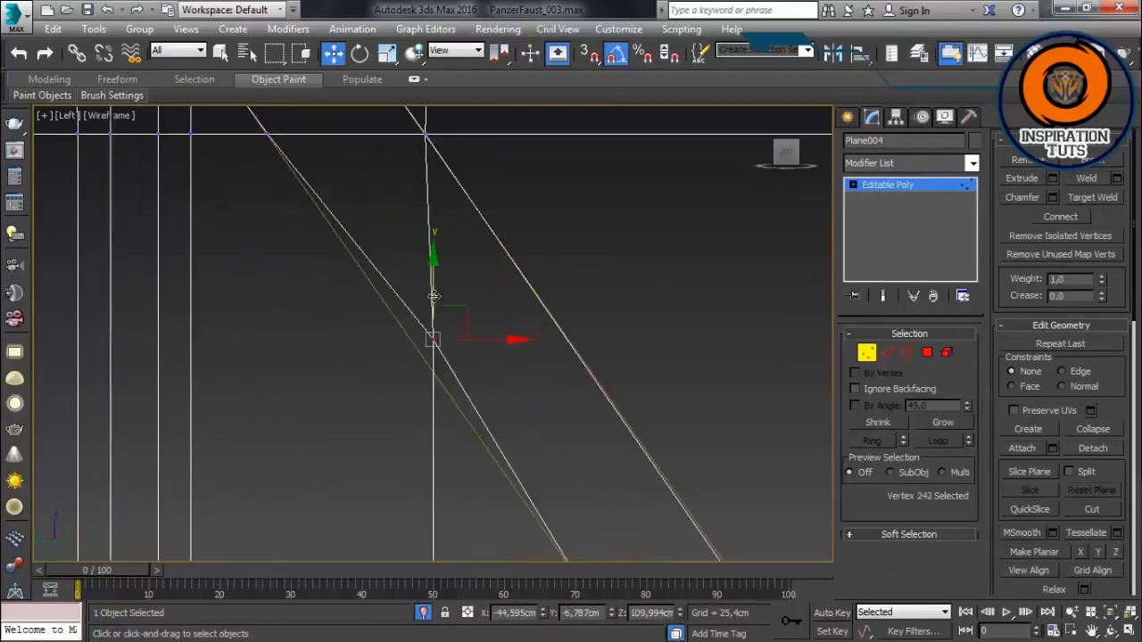
left_click_drag(433, 290, 434, 322)
Step: Move the strip's vertices just above the diagonal crossing onto the box outline
scroll(524, 429, "down", 4)
mouse_move(525, 428)
middle_mouse_down()
mouse_move(536, 331)
mouse_move(534, 419)
middle_mouse_up()
scroll(534, 419, "up", 2)
left_click(471, 266)
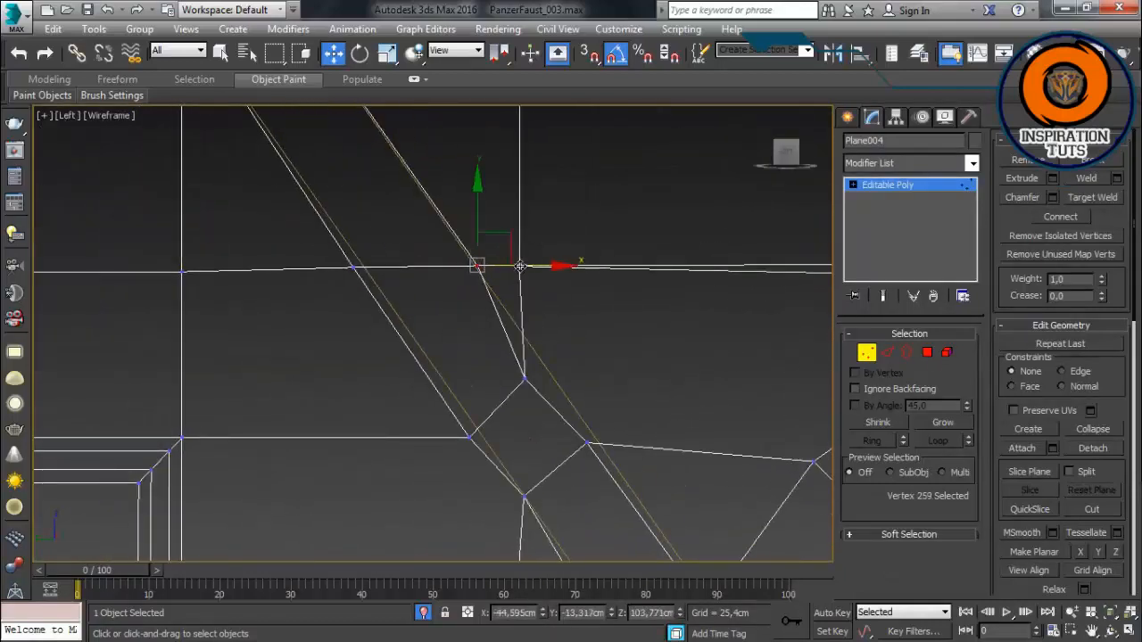
left_click_drag(420, 273, 432, 273)
middle_click_drag(528, 363, 515, 345)
scroll(517, 346, "up", 2)
left_click(507, 364)
left_click_drag(509, 298, 510, 289)
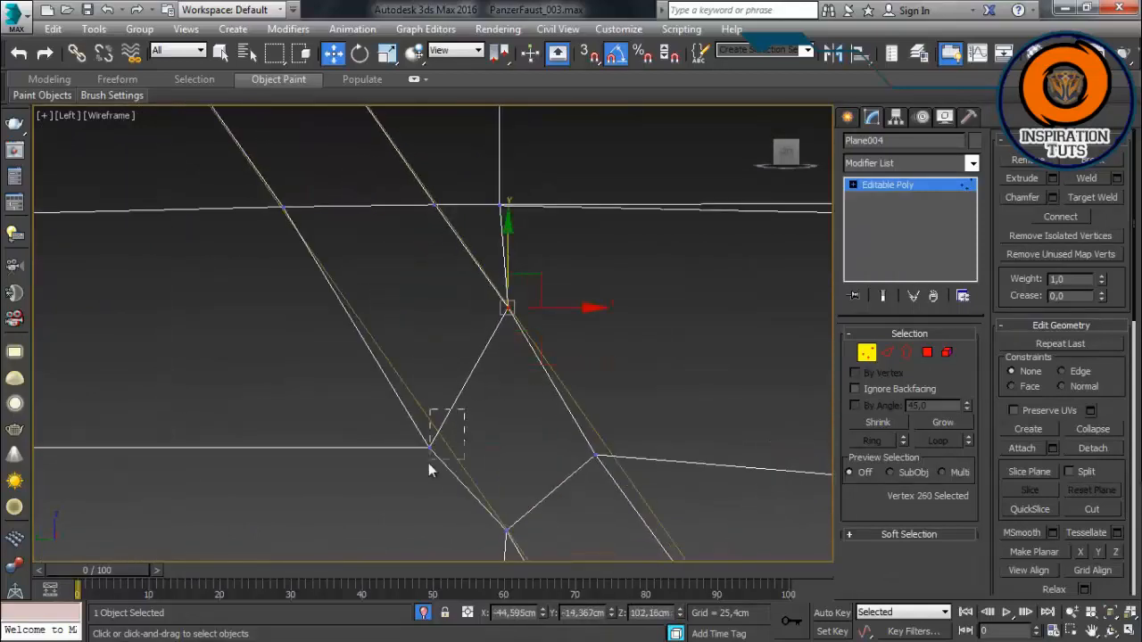
left_click_drag(508, 446, 527, 446)
middle_click_drag(598, 448, 549, 379)
middle_click_drag(616, 499, 477, 193)
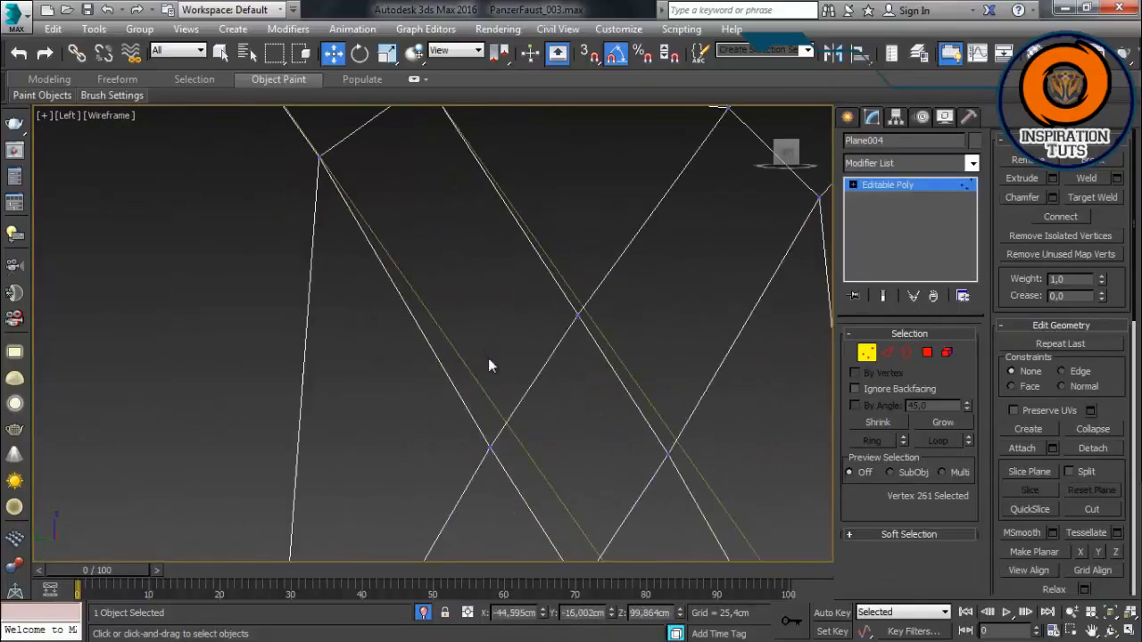
Step: Move the vertices where the two diagonal strips cross onto the edges of the box outline
left_click_drag(532, 403, 551, 385)
left_click_drag(611, 287, 620, 282)
middle_click_drag(531, 292, 381, 114)
left_click(518, 275)
left_click_drag(554, 245, 562, 234)
left_click_drag(464, 362, 391, 437)
left_click_drag(451, 376, 467, 350)
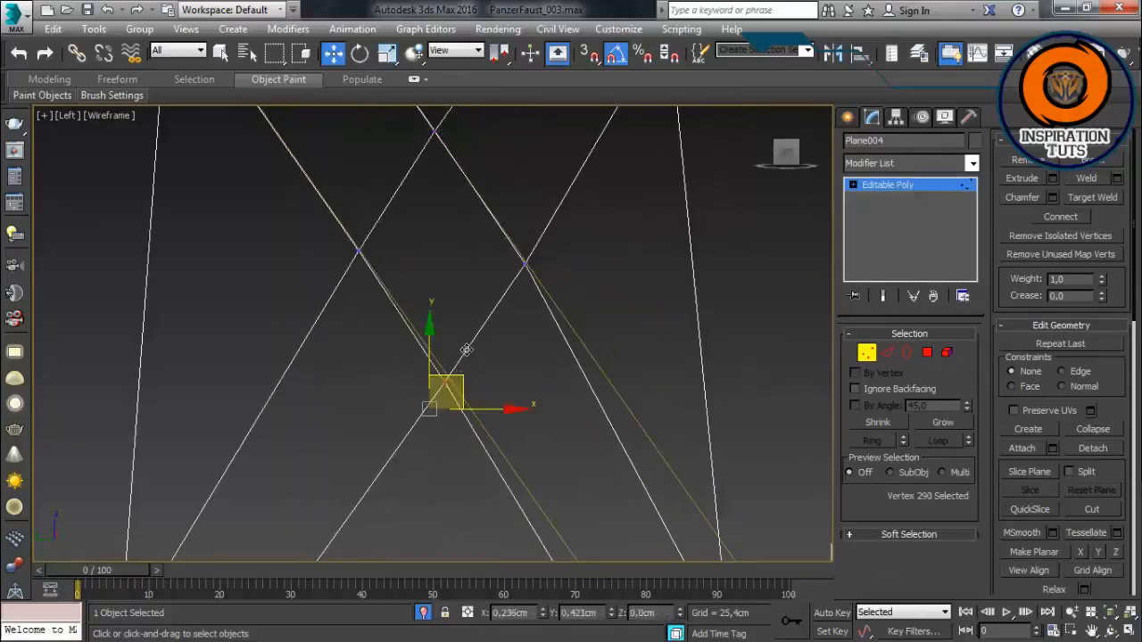
Step: Move the strip's junction vertices just below the crossing onto the box outline
scroll(448, 381, "down", 4)
middle_click_drag(448, 381, 360, 170)
left_click_drag(520, 290, 551, 220)
scroll(473, 356, "up", 2)
left_click(520, 257)
left_click_drag(592, 301, 552, 367)
left_click_drag(596, 325, 625, 324)
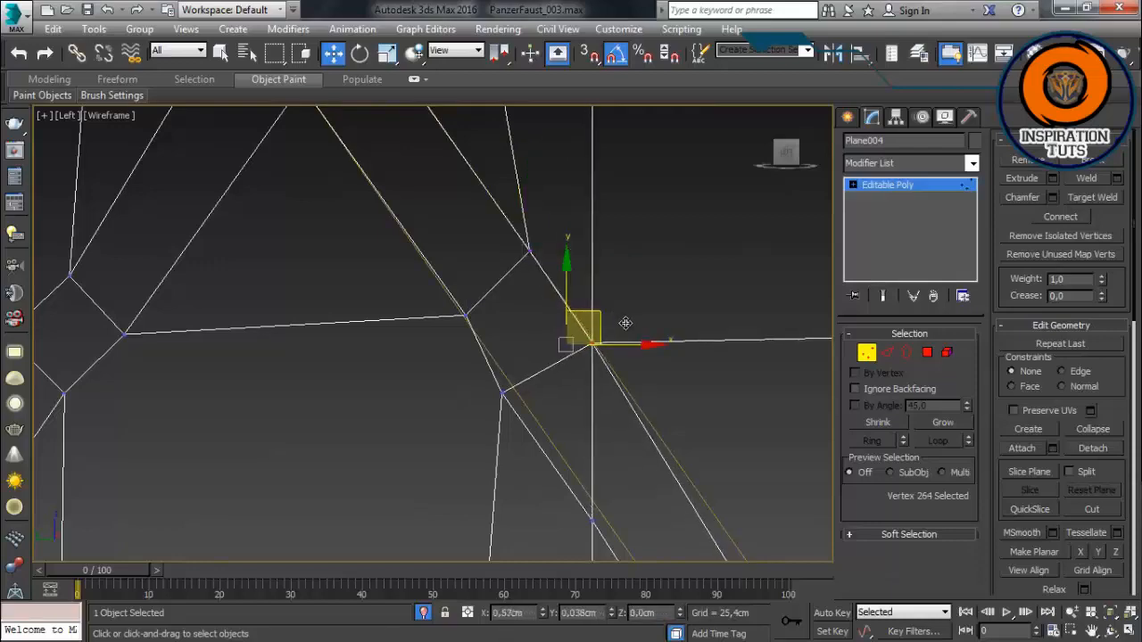
left_click_drag(527, 368, 487, 444)
scroll(487, 448, "up", 3)
left_click_drag(542, 309, 563, 290)
left_click(508, 368)
Step: Move the vertex where the strip's lower edge meets the vertical line up onto the box outline
scroll(508, 367, "down", 4)
middle_click_drag(508, 368, 424, 234)
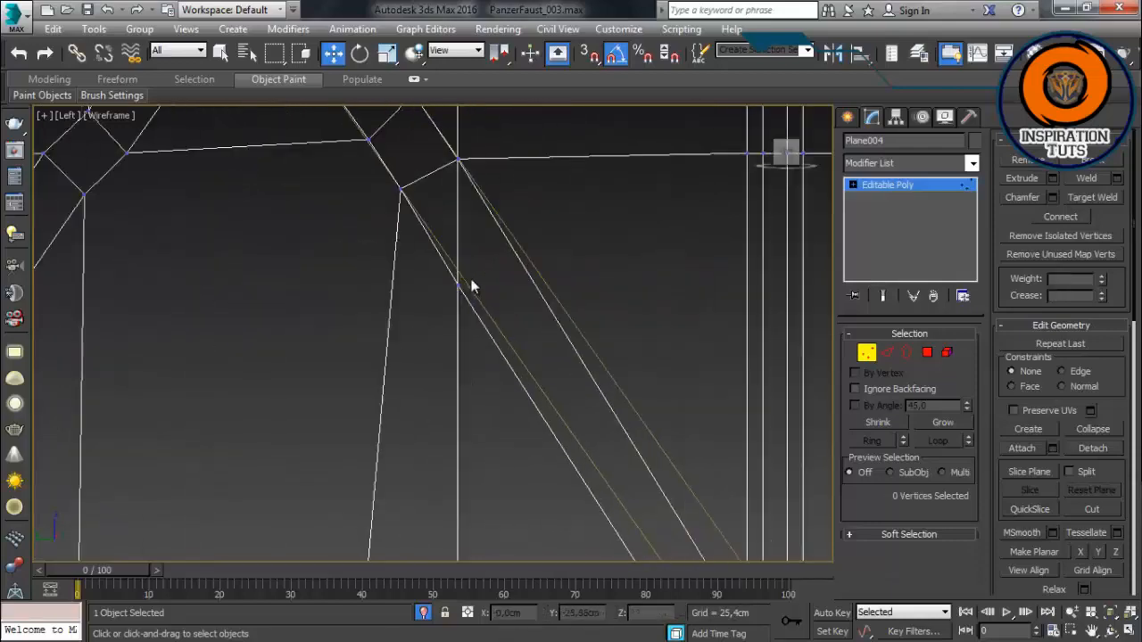
scroll(472, 285, "up", 2)
left_click_drag(435, 295, 464, 273)
left_click_drag(455, 226, 456, 203)
Step: Shift the group of vertices at the strip's lower-right end toward the box outline
scroll(480, 253, "down", 4)
middle_click_drag(598, 459, 431, 342)
scroll(431, 342, "up", 4)
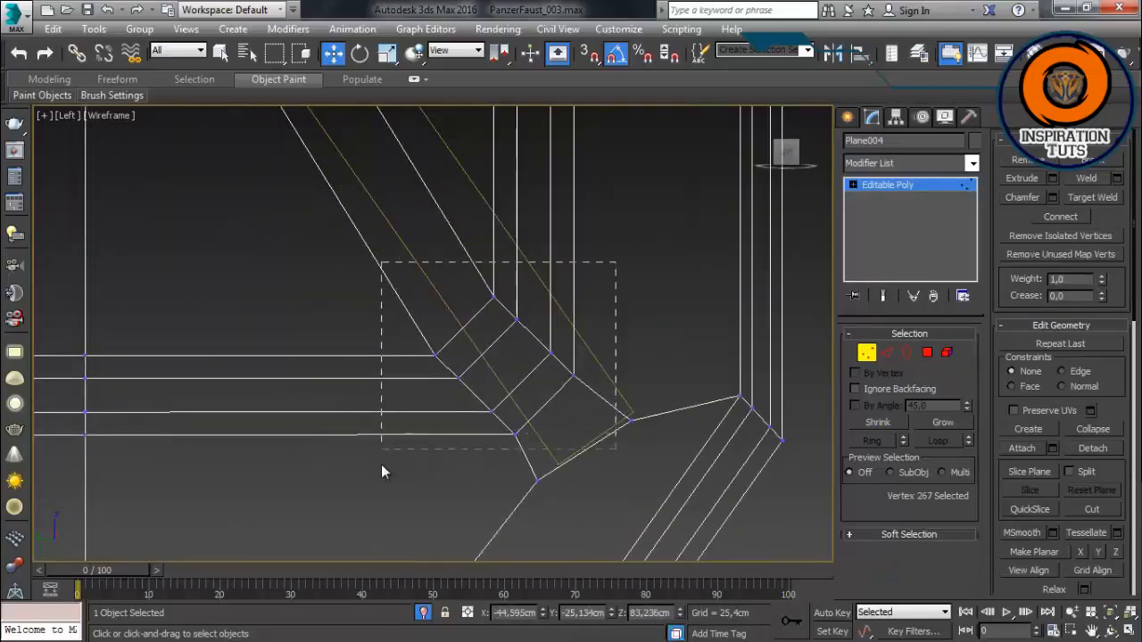
left_click_drag(382, 465, 383, 466)
left_click_drag(526, 342, 564, 329)
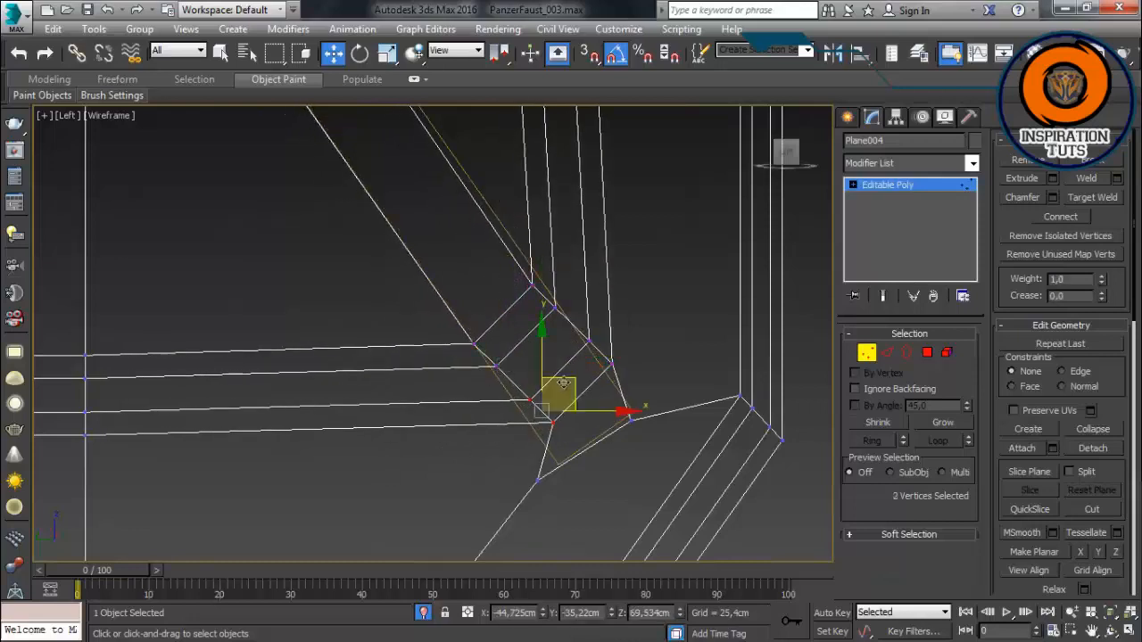
Step: Move the left-edge vertices at the strip's lower-right end individually onto the box's left edge
left_click_drag(563, 384, 514, 349)
left_click(496, 365)
scroll(557, 327, "up", 2)
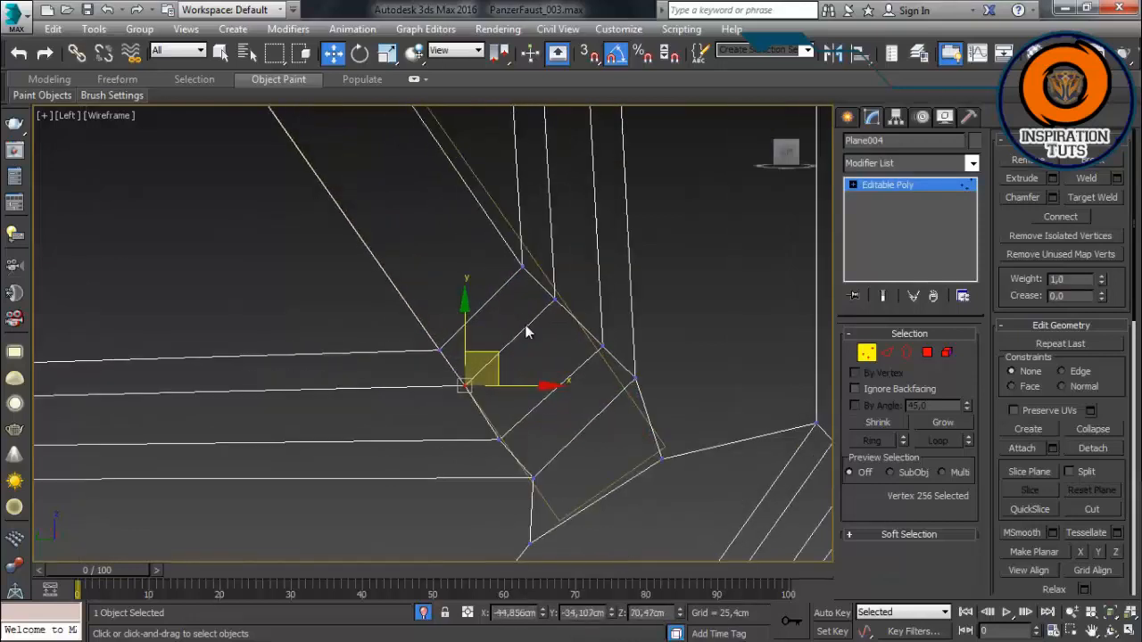
left_click(503, 452)
left_click_drag(531, 418, 524, 401)
left_click(531, 480)
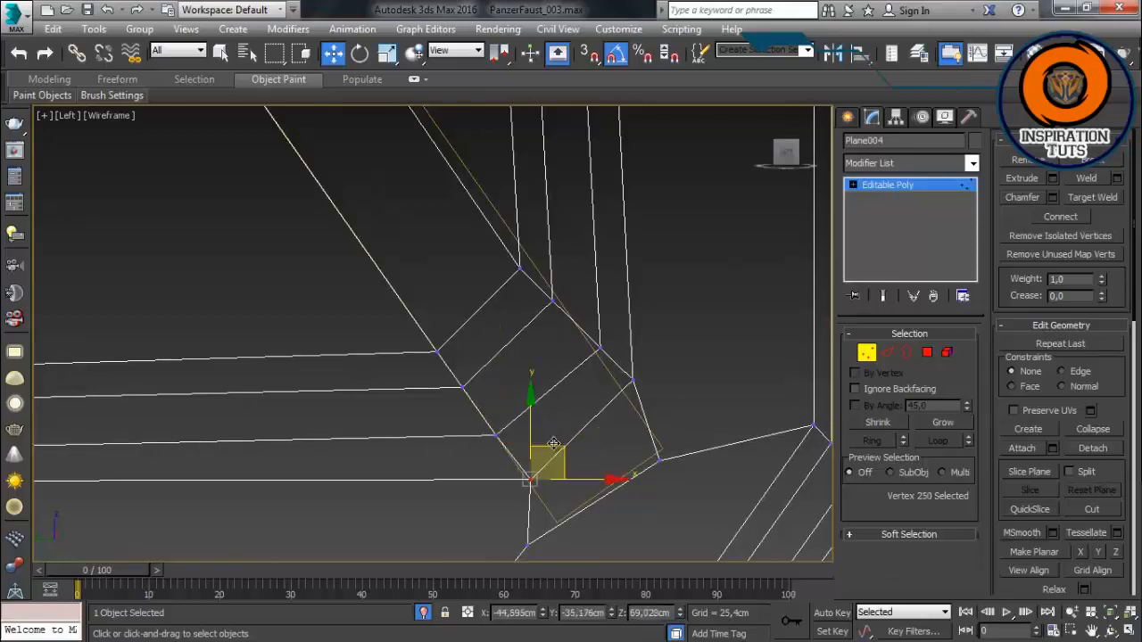
left_click_drag(553, 446, 550, 448)
Step: Align the right-edge vertices and the bottom corner vertex at the strip's lower-right end with the box outline
left_click(632, 380)
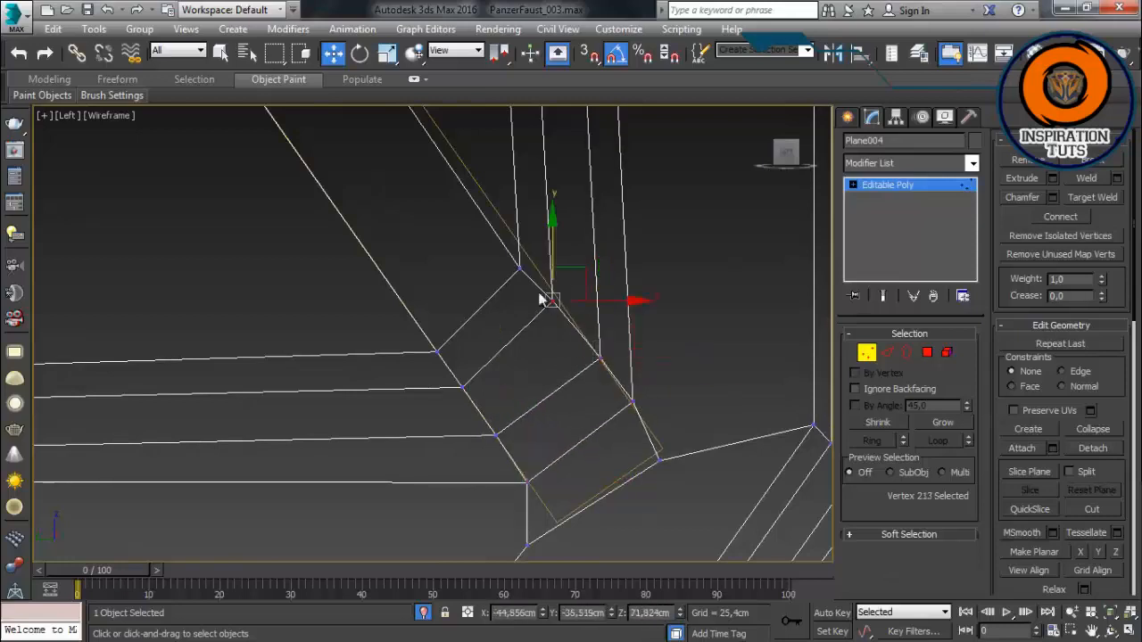
left_click(513, 328)
scroll(513, 332, "down", 6)
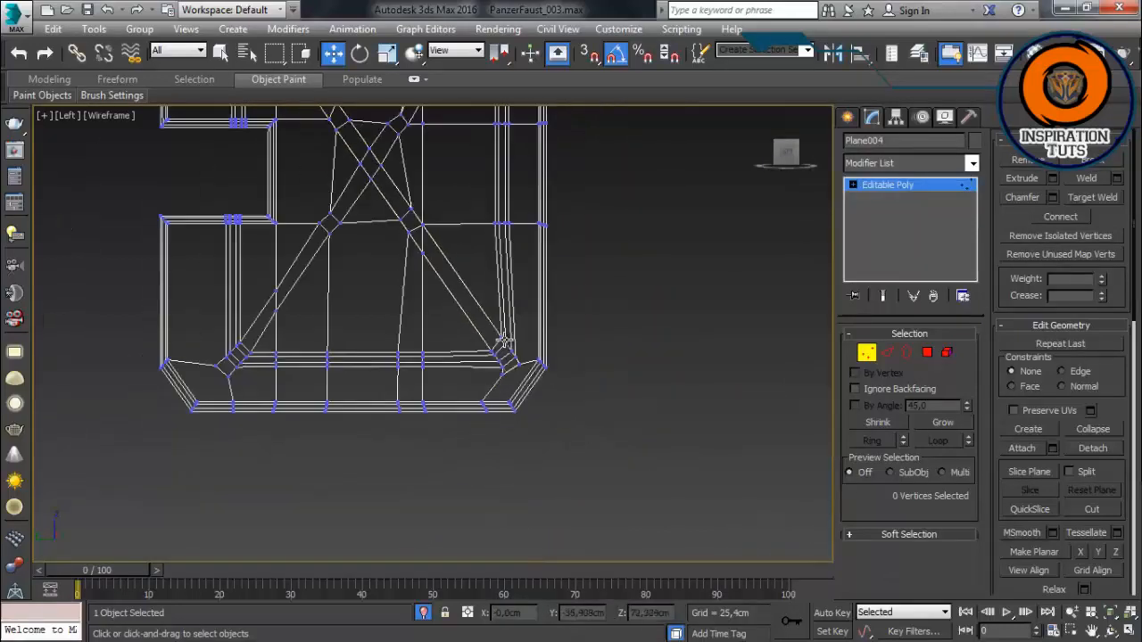
scroll(539, 347, "up", 6)
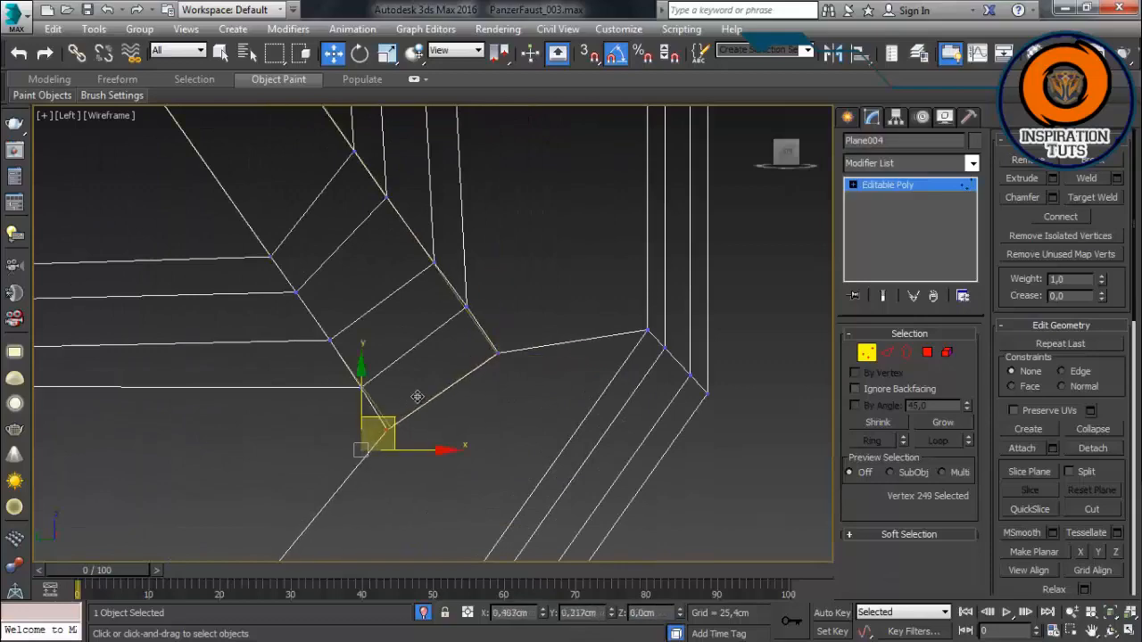
left_click_drag(418, 397, 418, 396)
left_click(398, 465)
Step: Make a rotated copy of the diagonal box that follows the panel's opposite diagonal strip
scroll(398, 465, "down", 5)
scroll(307, 357, "down", 1)
middle_click_drag(307, 357, 535, 286)
scroll(535, 285, "down", 1)
middle_click_drag(535, 223, 589, 536)
left_click(870, 354)
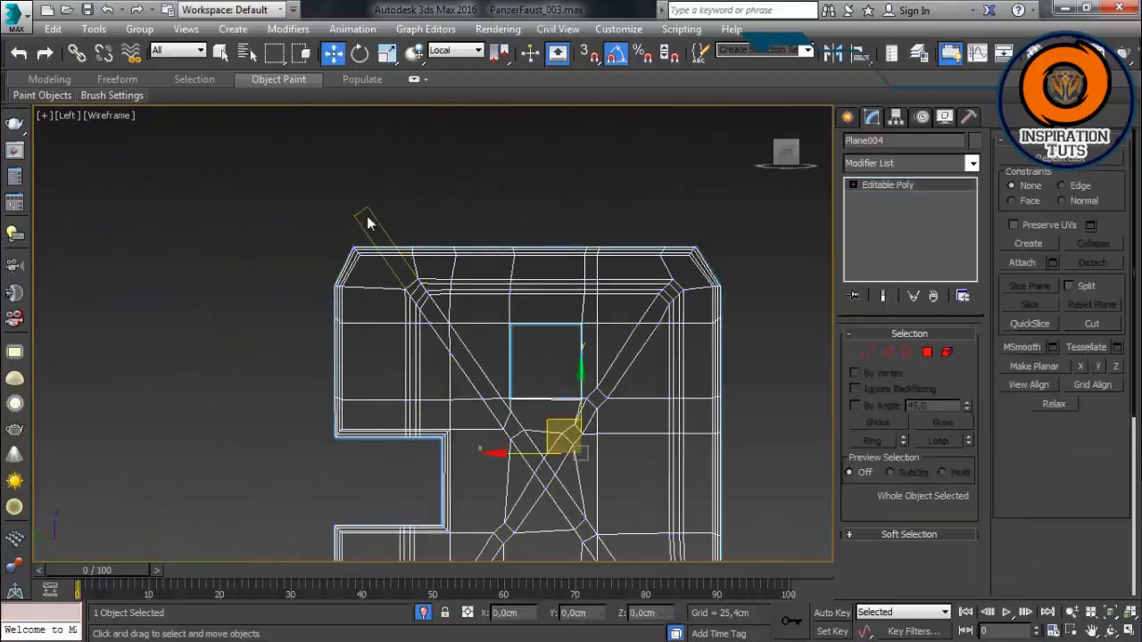
left_click(367, 223)
key("e")
mouse_move(536, 385)
left_mouse_down("shift")
mouse_move(573, 413)
mouse_move(576, 461)
left_mouse_up("shift")
left_click(572, 401)
key("w")
middle_click_drag(598, 464, 532, 333)
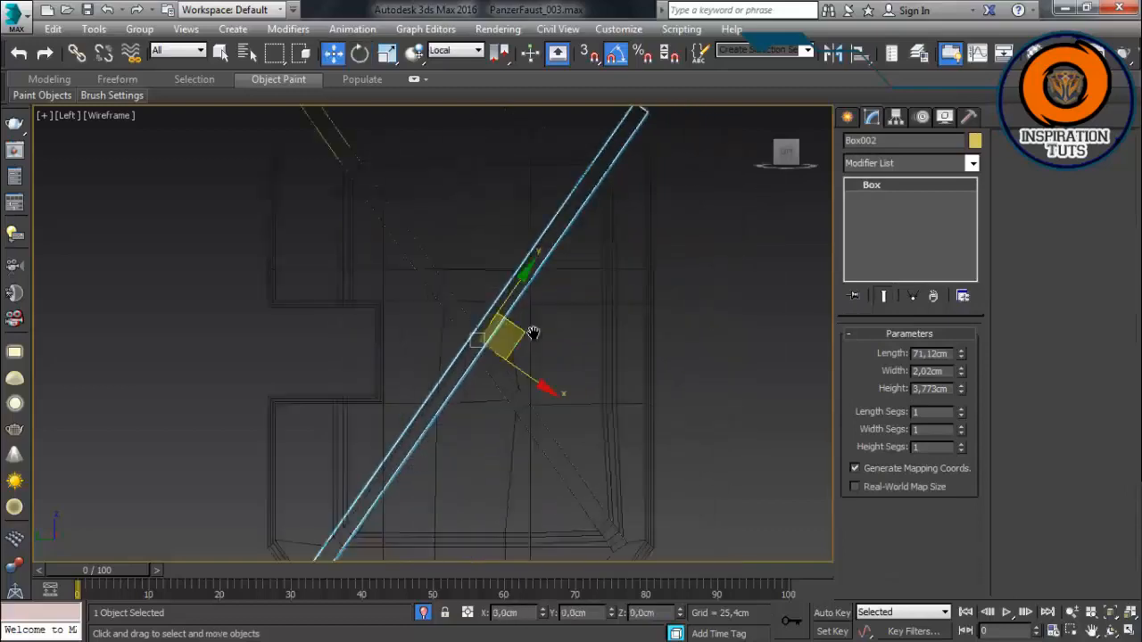
Step: Rotate the left-edge vertices at the panel's upper-right strip end to match the copied box's edge
scroll(532, 333, "up", 2)
middle_click_drag(551, 264, 428, 464)
left_click(307, 508)
scroll(428, 401, "up", 4)
left_click(866, 354)
middle_click_drag(532, 323, 564, 219)
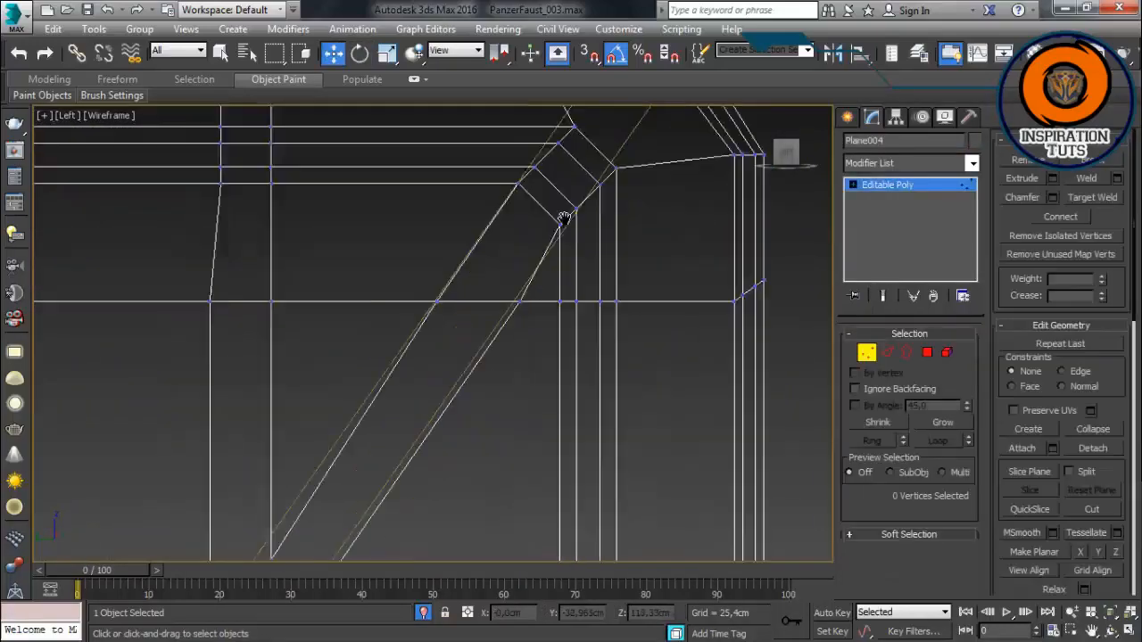
scroll(564, 218, "down", 3)
middle_click_drag(401, 535, 224, 599)
scroll(387, 120, "up", 3)
middle_click_drag(387, 121, 347, 389)
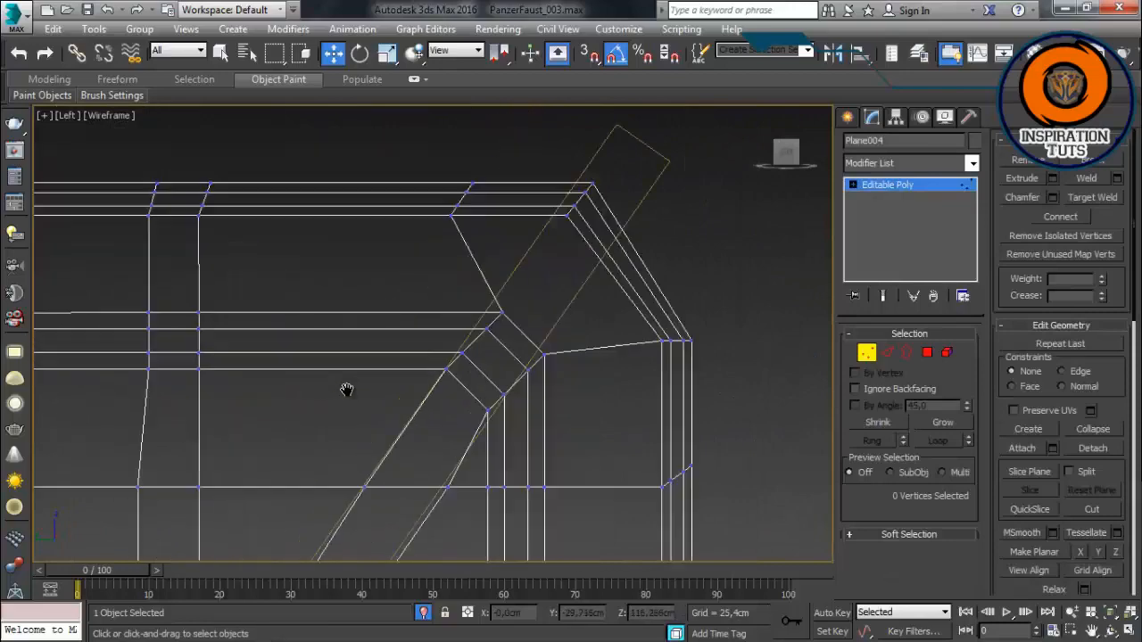
scroll(453, 426, "up", 3)
left_click_drag(576, 159, 420, 335)
key("e")
left_click_drag(541, 204, 514, 225)
key("w")
Step: Rotate the four right-edge vertices at the upper-right strip end to match the copied box
left_click_drag(656, 261, 516, 420)
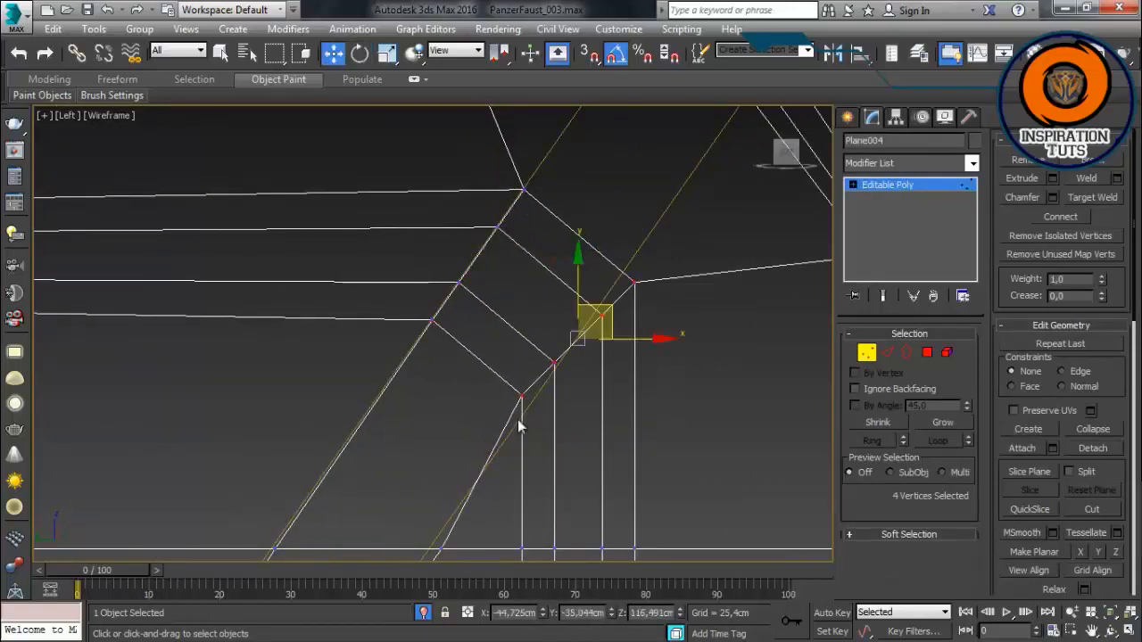
key("e")
left_click_drag(634, 286, 595, 328)
key("w")
left_click(637, 388)
Step: Move the second strip's vertex on the upper horizontal line sideways onto the copied box's edge
scroll(637, 387, "down", 4)
middle_click_drag(637, 388, 592, 236)
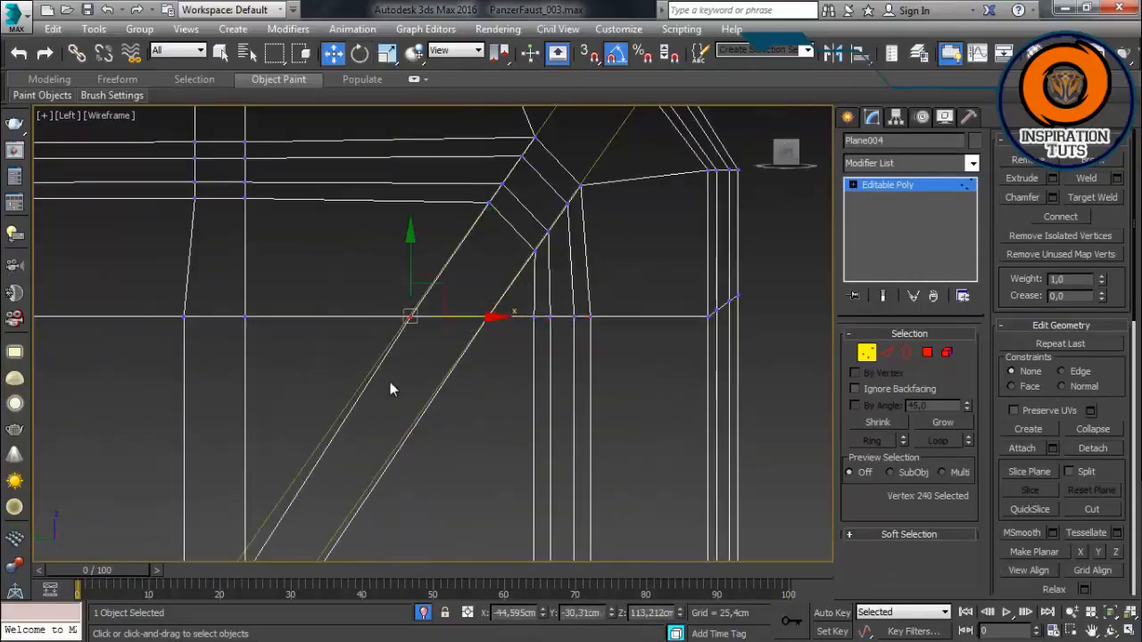
middle_click_drag(390, 382, 402, 341)
left_click_drag(474, 281, 469, 281)
Step: Move the second strip's vertices around its junction above the crossing toward the copied box's edges
middle_click_drag(380, 533, 441, 403)
scroll(276, 464, "up", 4)
left_click(365, 333)
left_click_drag(365, 287, 355, 238)
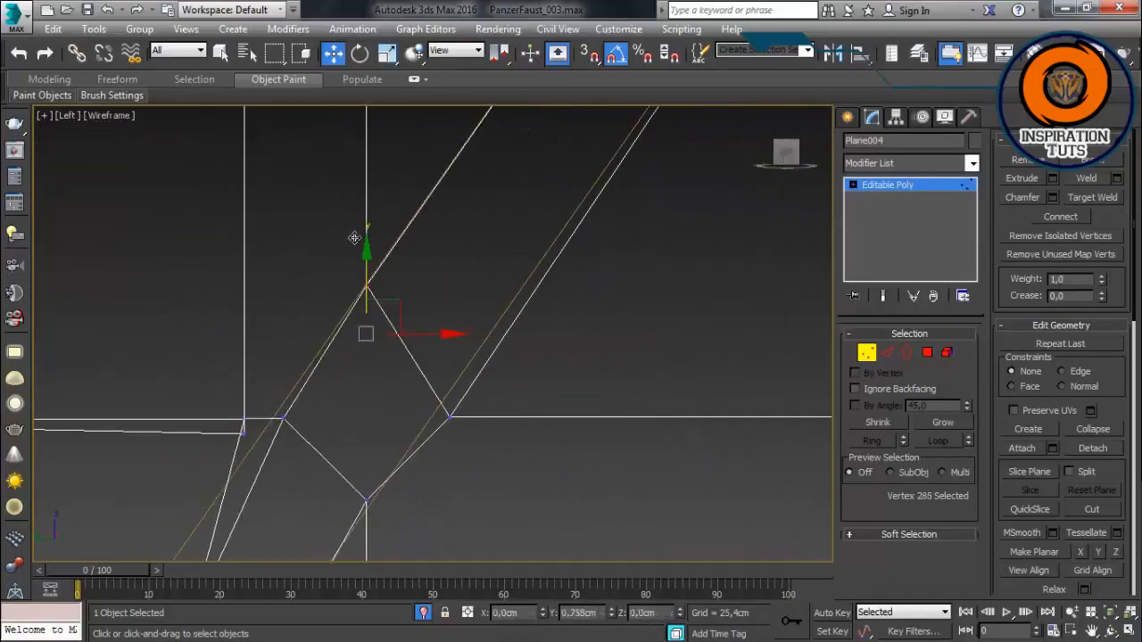
left_click_drag(489, 420, 472, 419)
middle_click_drag(329, 437, 427, 352)
left_click(380, 332)
left_click(342, 347)
left_click_drag(360, 334, 336, 298)
Step: Inspect the panel in shaded perspective and delete the square polygon in its upper middle
scroll(353, 381, "down", 4)
key("p")
scroll(261, 373, "down", 5)
middle_click_drag(365, 459, 463, 462, "alt")
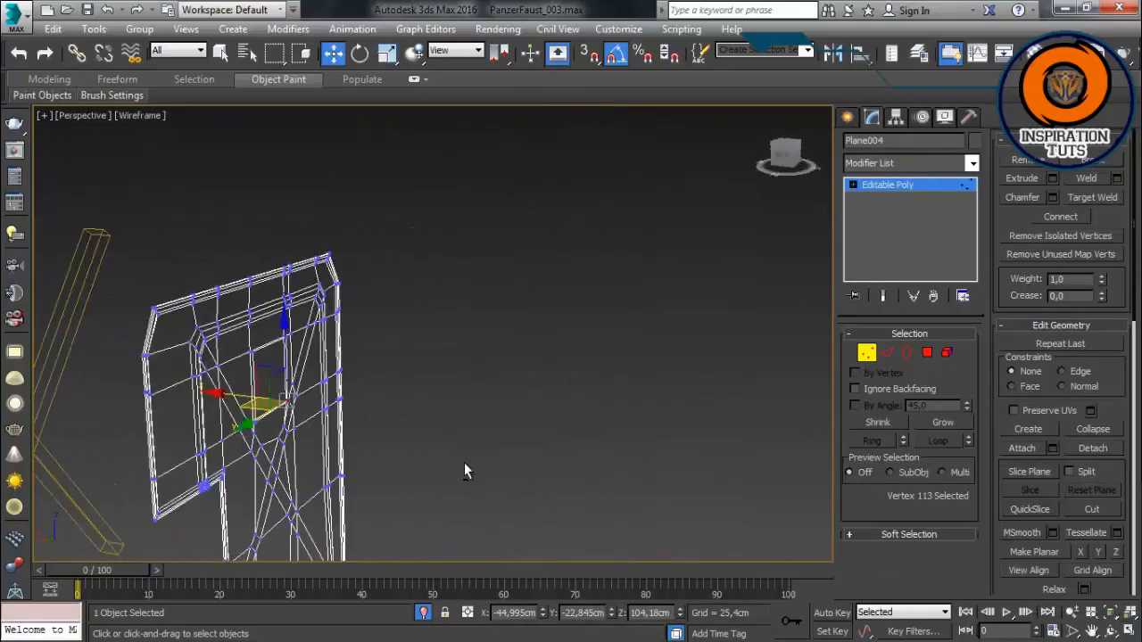
scroll(324, 397, "up", 3)
key("3")
key("3")
scroll(325, 403, "down", 5)
key("F3")
scroll(249, 410, "up", 8)
mouse_move(249, 411)
middle_mouse_down("alt")
mouse_move(434, 385)
mouse_move(439, 405)
middle_mouse_up("alt")
scroll(439, 405, "down", 6)
scroll(466, 430, "up", 5)
middle_click_drag(255, 411, 343, 386, "alt")
key("4")
left_click(247, 190)
middle_click_drag(247, 190, 446, 286, "alt")
key("Delete")
scroll(159, 272, "down", 6)
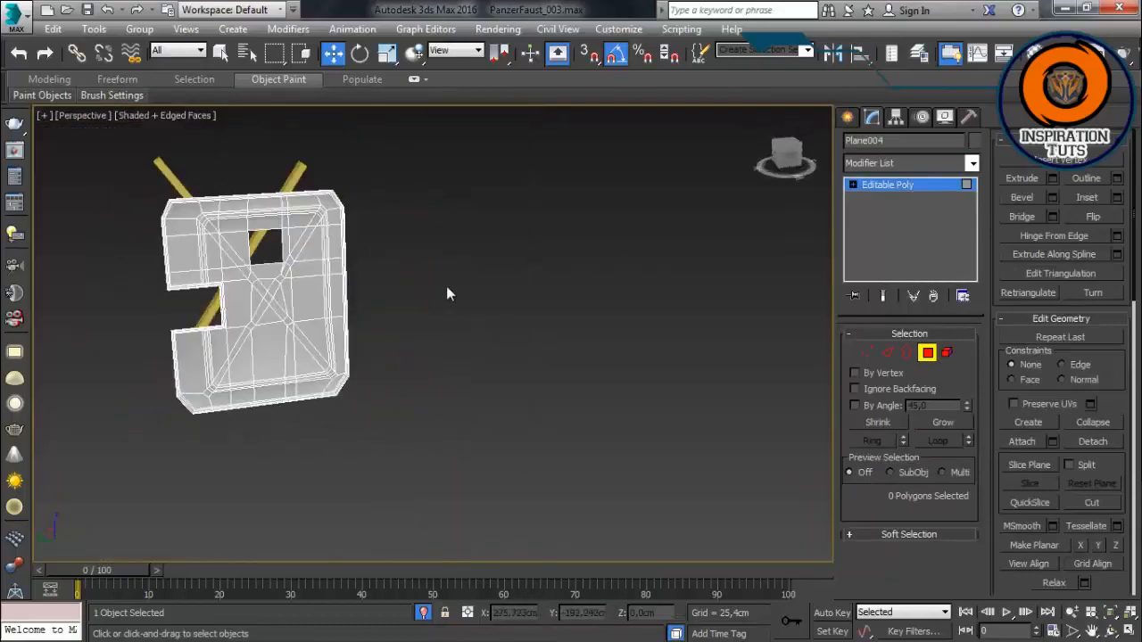
Step: In the left wireframe view, move the second strip's left-side vertices at and below the upper horizontal line onto the box guide's edge
key("f")
scroll(446, 259, "down", 3)
key("l")
key("F3")
scroll(348, 321, "down", 5)
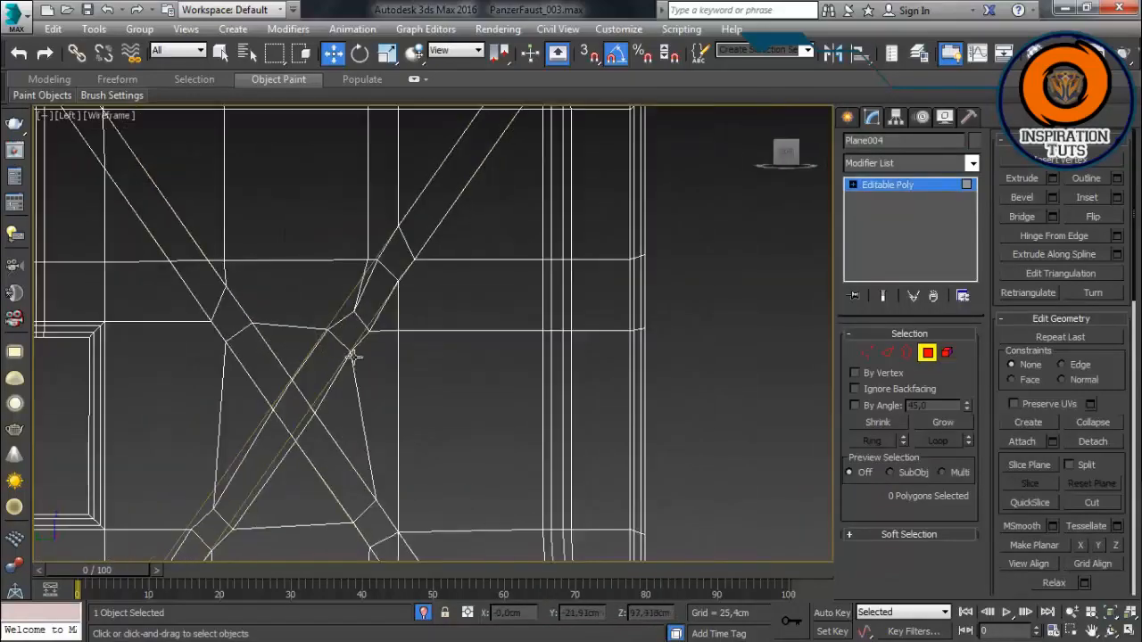
left_click(868, 352)
scroll(435, 349, "up", 1)
middle_click_drag(436, 349, 469, 405)
scroll(387, 265, "up", 2)
scroll(387, 265, "down", 1)
middle_click_drag(387, 265, 384, 346)
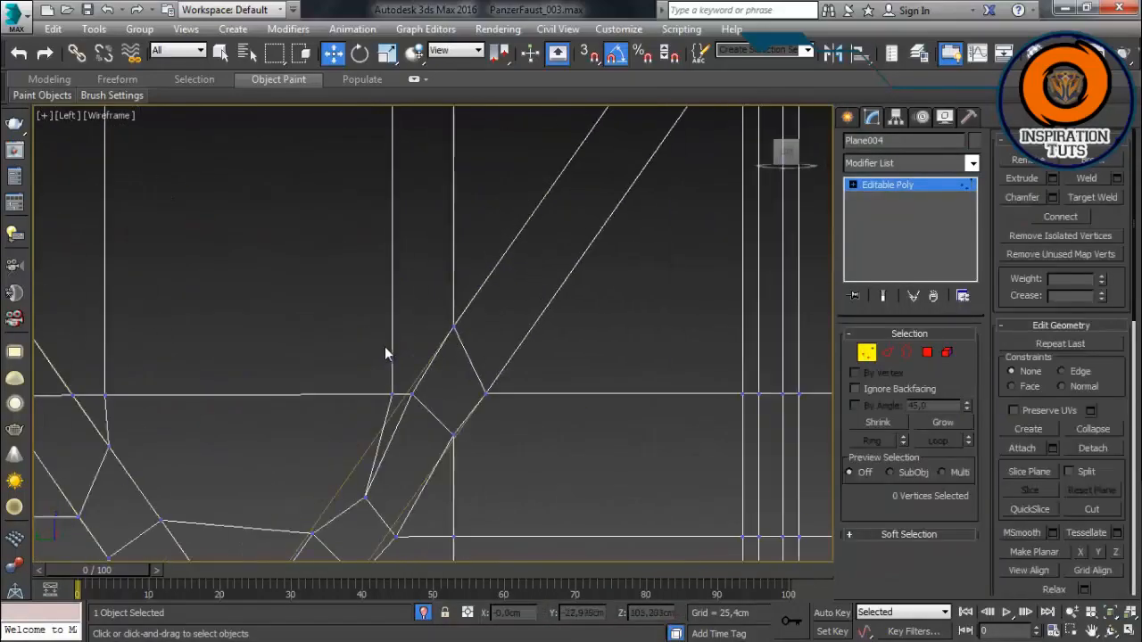
scroll(384, 346, "up", 1)
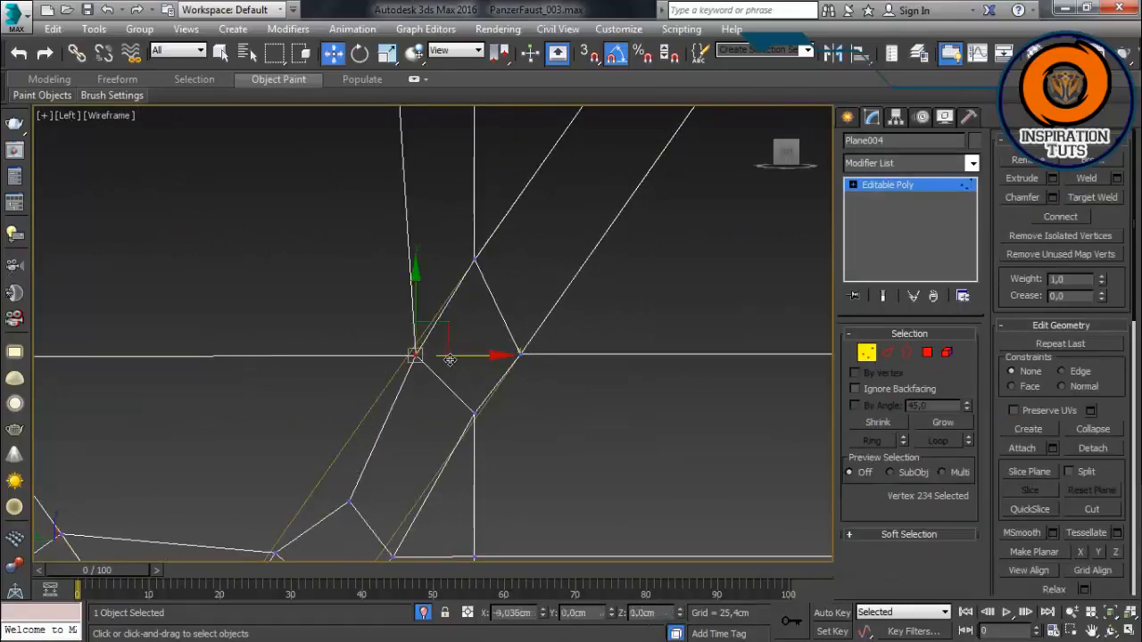
left_click(351, 500)
middle_click_drag(351, 500, 384, 390)
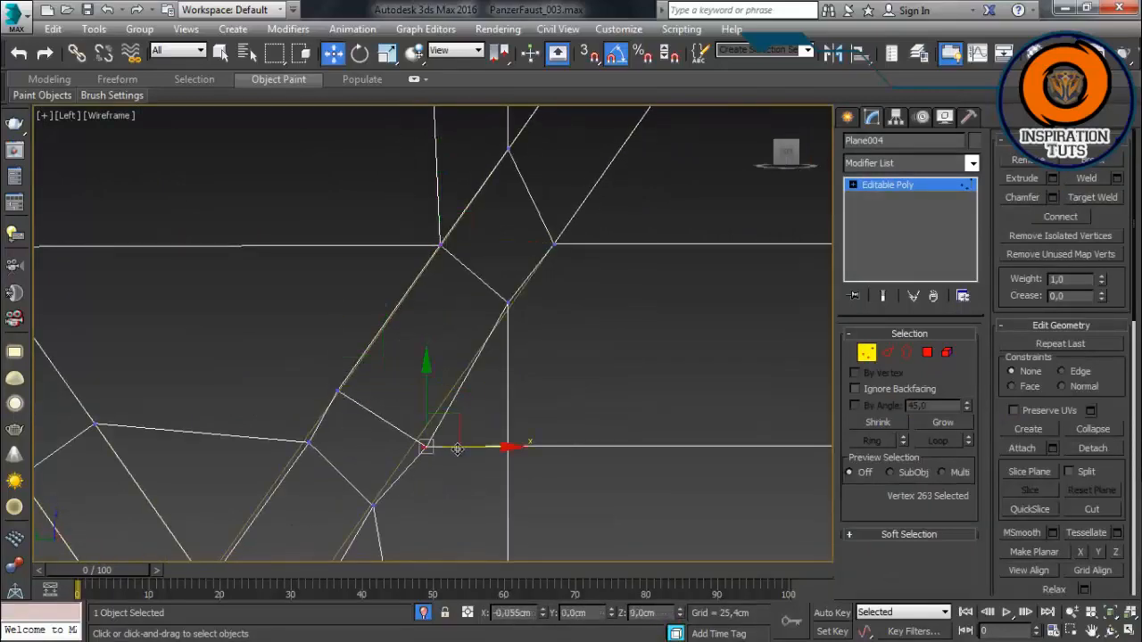
Step: Move the second strip's right-side vertex just above the crossing sideways onto the box guide's edge
middle_click_drag(457, 449, 408, 357)
scroll(285, 319, "down", 2)
scroll(405, 335, "up", 3)
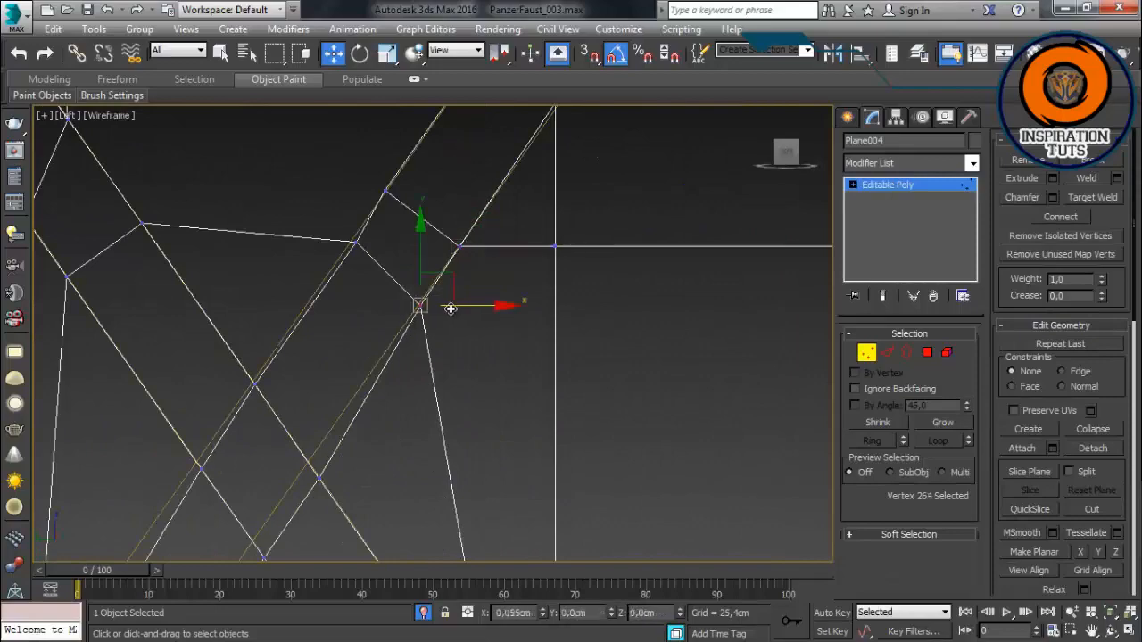
left_click_drag(406, 249, 402, 249)
left_click(382, 355)
middle_click_drag(382, 356, 378, 280)
scroll(380, 328, "down", 4)
scroll(378, 279, "up", 4)
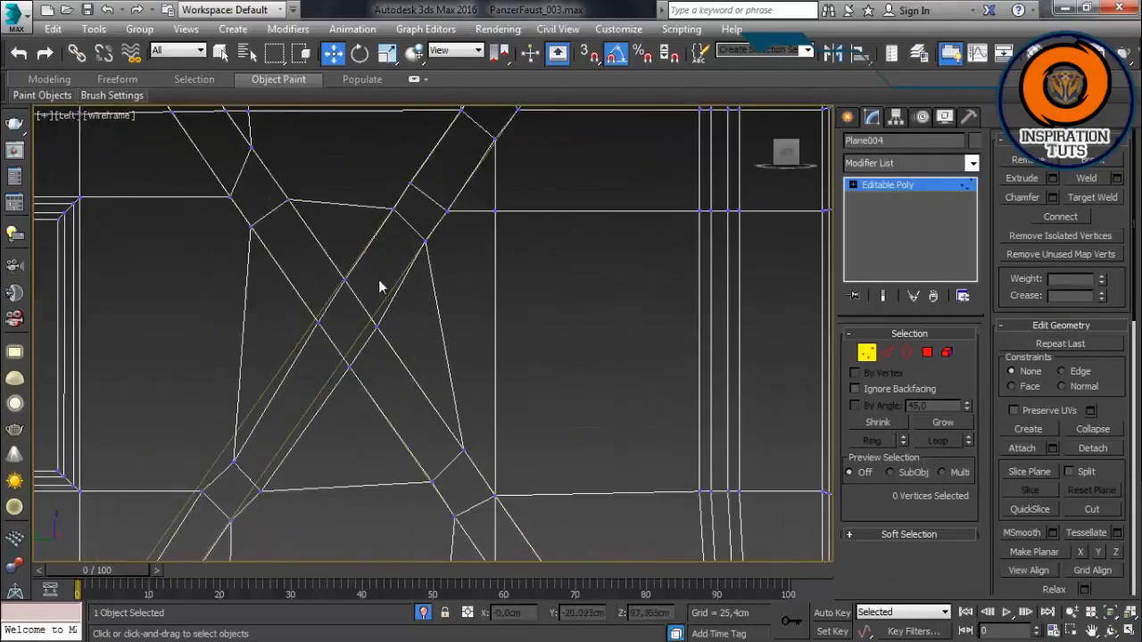
Step: Move the four corner vertices of the strips' crossing onto the intersections of the box guides' edges
middle_click_drag(310, 407, 361, 351)
left_click(361, 351)
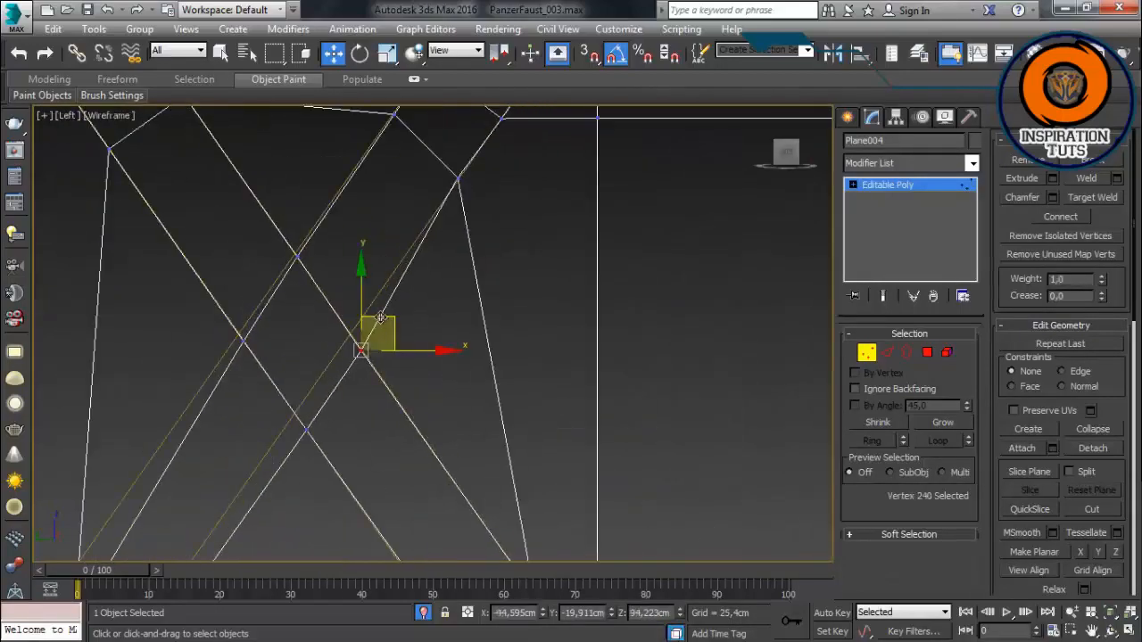
left_click(244, 338)
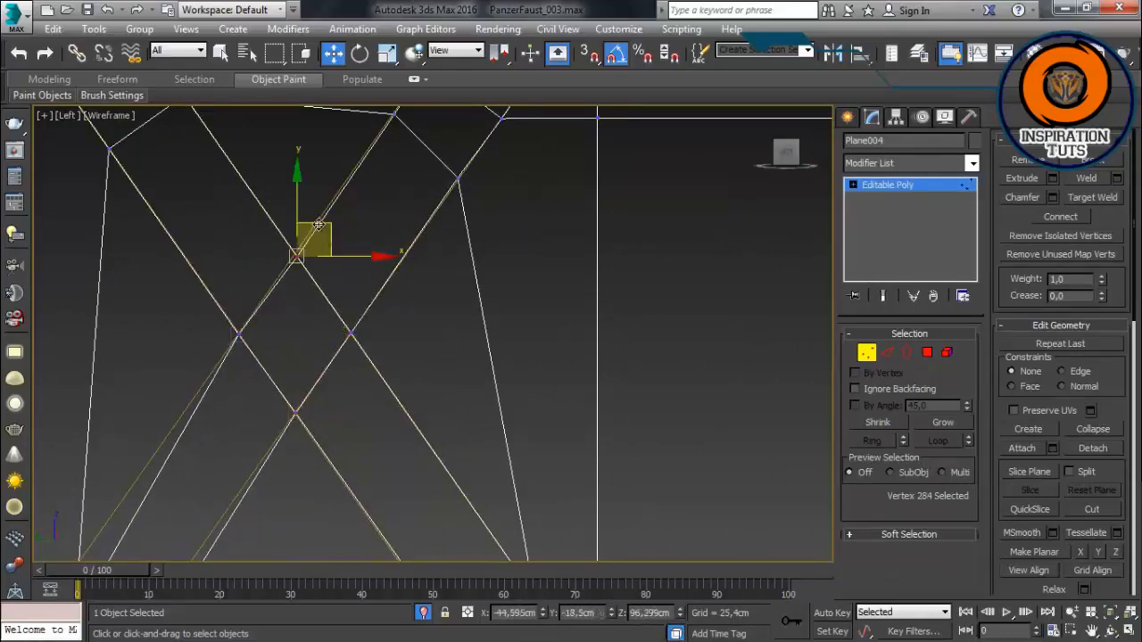
Step: Move the second strip's vertices around its junction below the crossing onto the box guide's edges
scroll(324, 222, "down", 2)
middle_click_drag(252, 434, 395, 258)
left_click(290, 326)
left_click_drag(303, 287, 299, 283)
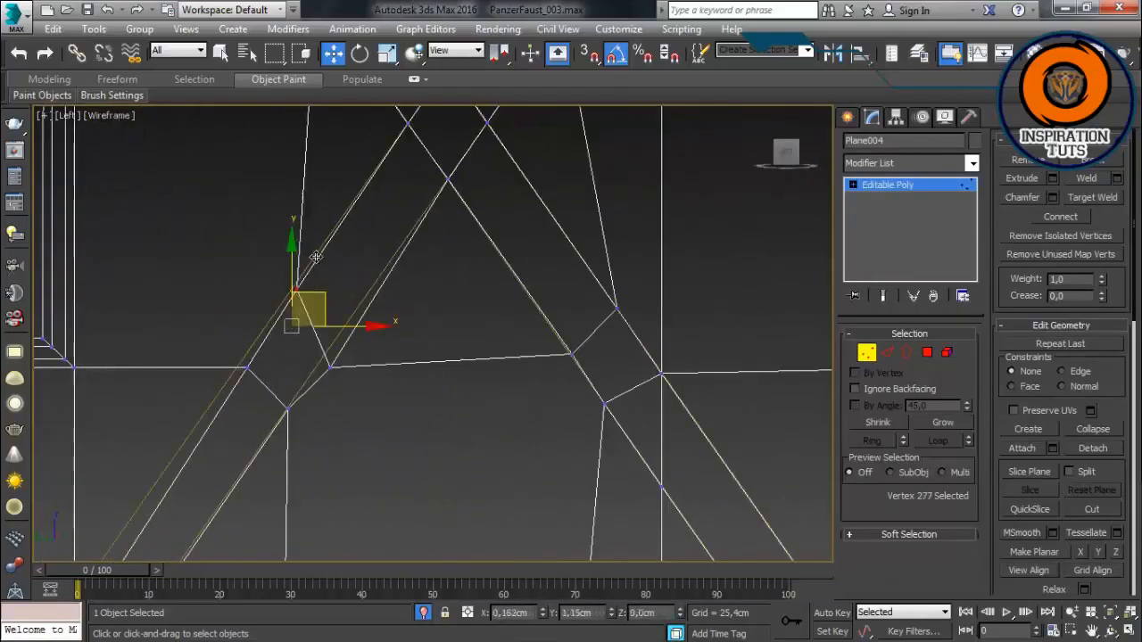
left_click(288, 409)
middle_click_drag(141, 535, 269, 317)
Step: Move the second strip's two vertices on the lower vertical line up or down onto the box guide's edges
left_click_drag(261, 340, 158, 443)
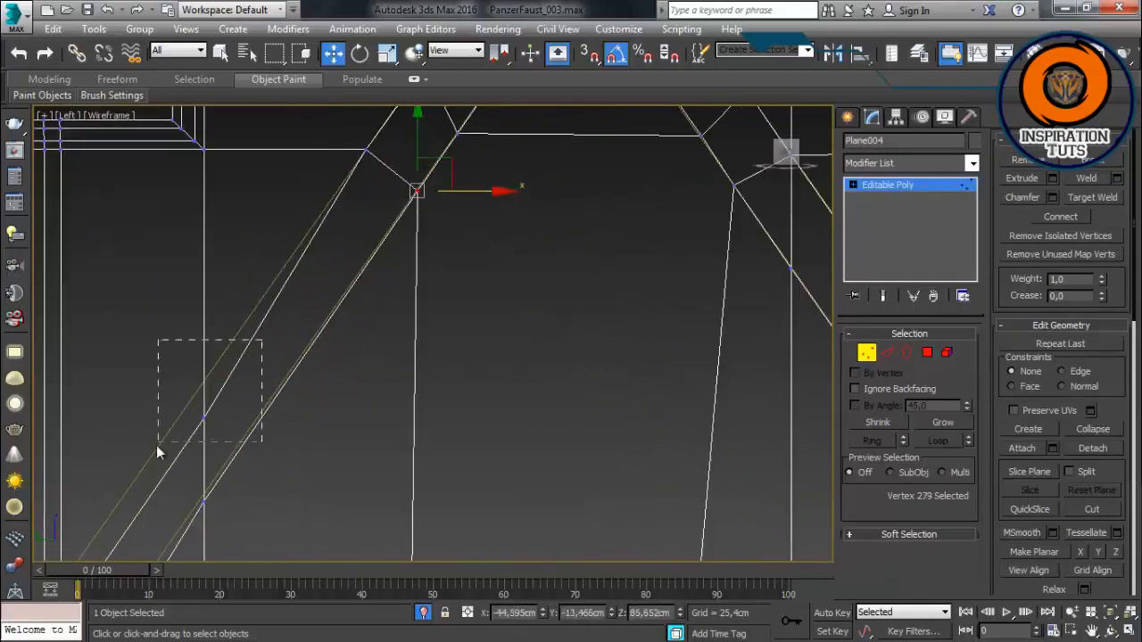
left_click_drag(206, 335, 206, 341)
middle_click_drag(189, 469, 243, 368)
left_click(257, 399)
middle_click_drag(296, 472, 456, 320)
Step: Move and rotate the left-edge vertices at the second strip's lower-left end to match the box guide
left_click_drag(299, 347, 160, 441)
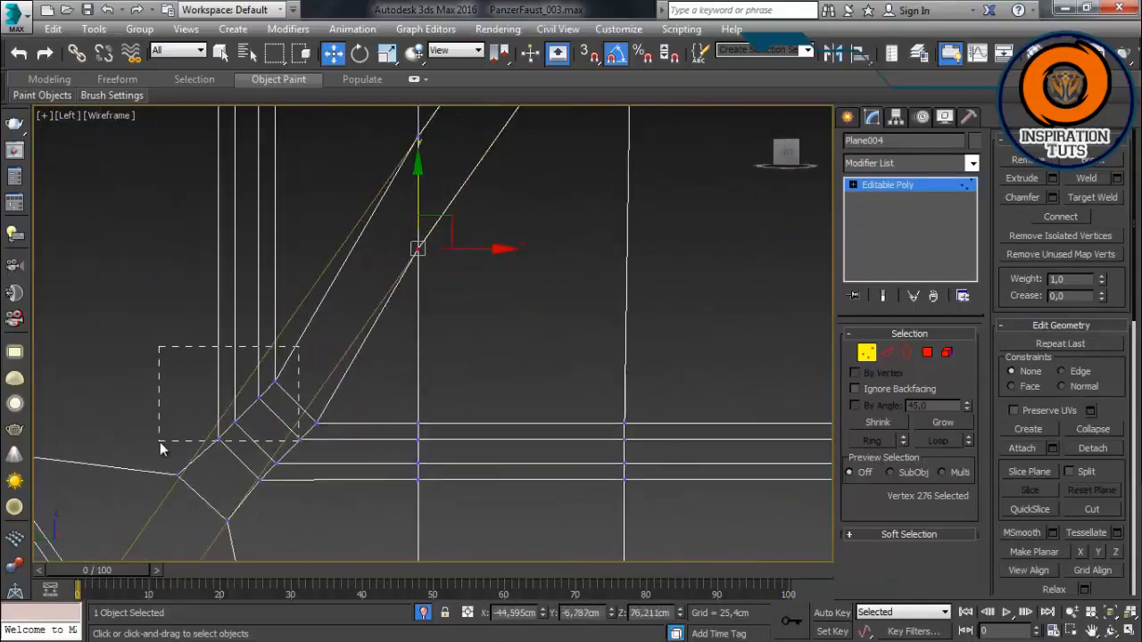
left_click_drag(265, 376, 243, 335)
key("e")
key("w")
left_click(247, 448)
Step: Move, scale and rotate the right-edge vertices at the second strip's lower-left end to match the box guide
scroll(248, 451, "down", 5)
scroll(252, 412, "up", 6)
middle_click_drag(253, 464, 312, 339)
left_click_drag(336, 337, 234, 468)
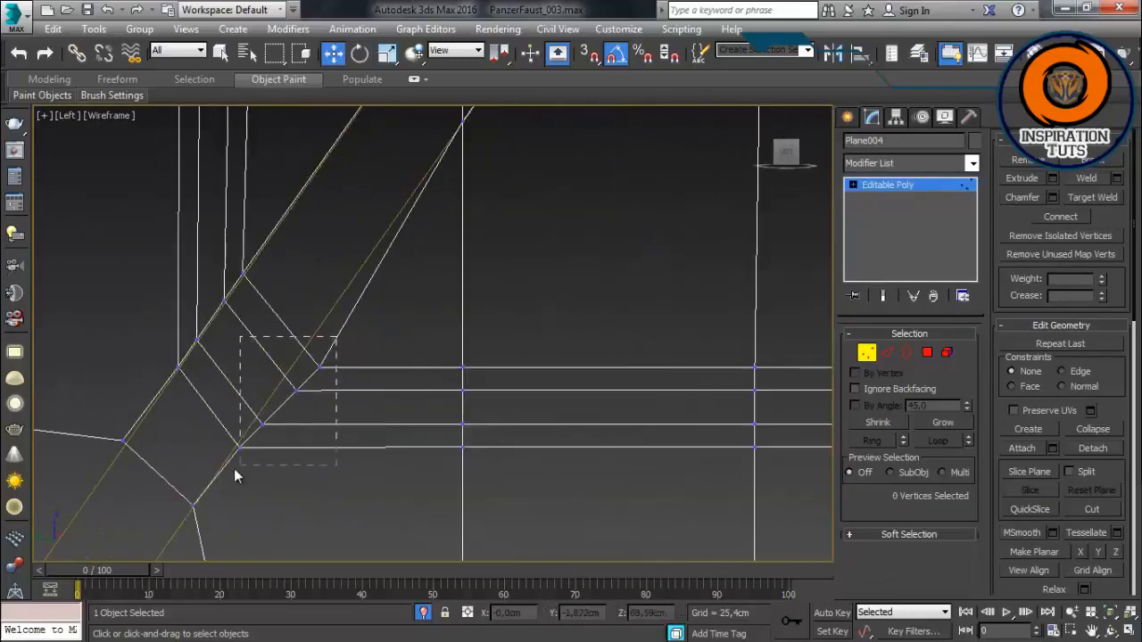
mouse_move(313, 342)
left_mouse_down()
mouse_move(298, 331)
mouse_move(318, 355)
mouse_move(279, 334)
mouse_move(309, 335)
left_mouse_up()
key("r")
key("w")
key("e")
key("w")
mouse_move(305, 379)
left_mouse_down()
mouse_move(291, 375)
mouse_move(322, 372)
mouse_move(295, 373)
left_mouse_up()
key("e")
key("w")
left_click(186, 433)
Step: Examine both diagonal strips along their full length in the left wireframe view for straightness
scroll(186, 434, "down", 6)
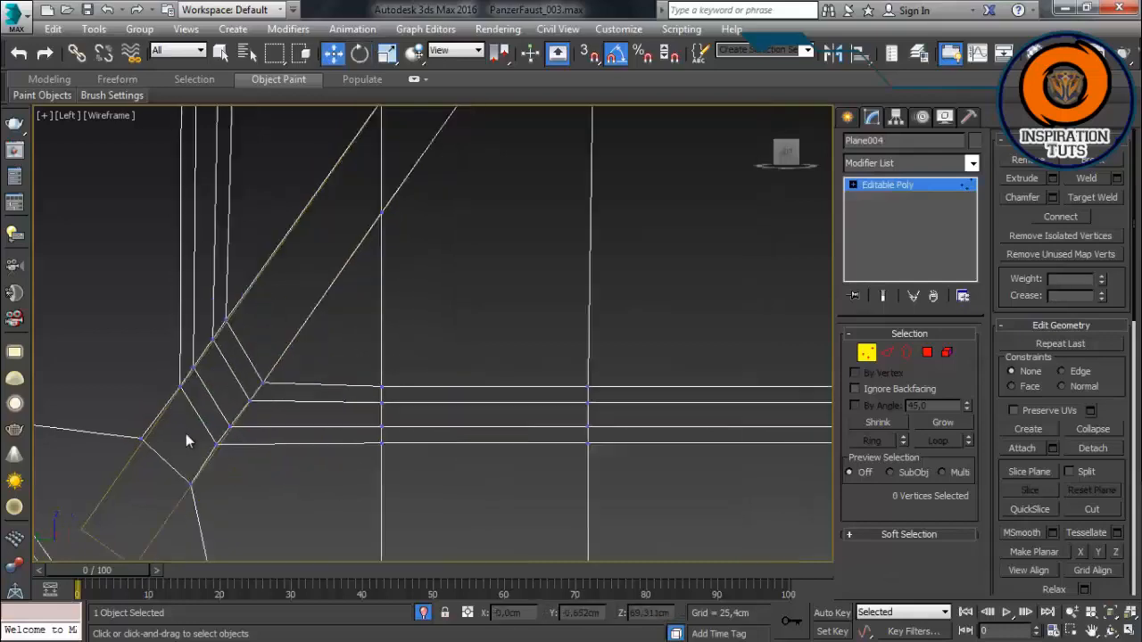
scroll(259, 420, "down", 1)
middle_click_drag(259, 421, 236, 558)
scroll(403, 343, "up", 1)
middle_click_drag(382, 235, 395, 262)
scroll(396, 263, "up", 2)
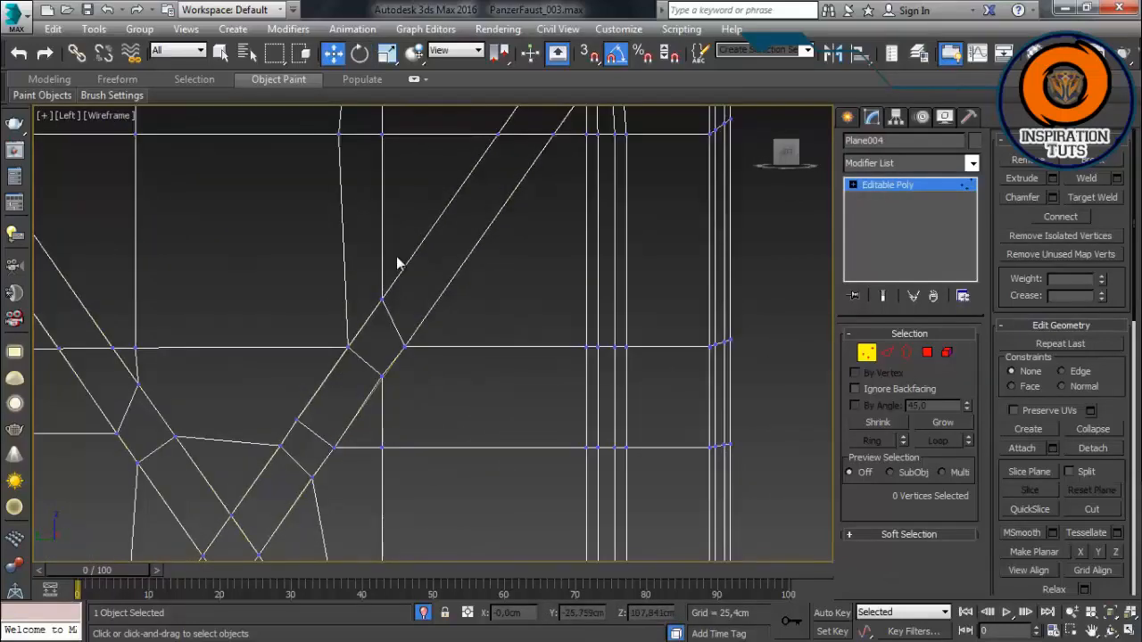
scroll(397, 266, "down", 1)
scroll(359, 299, "down", 2)
middle_click_drag(370, 468, 415, 340)
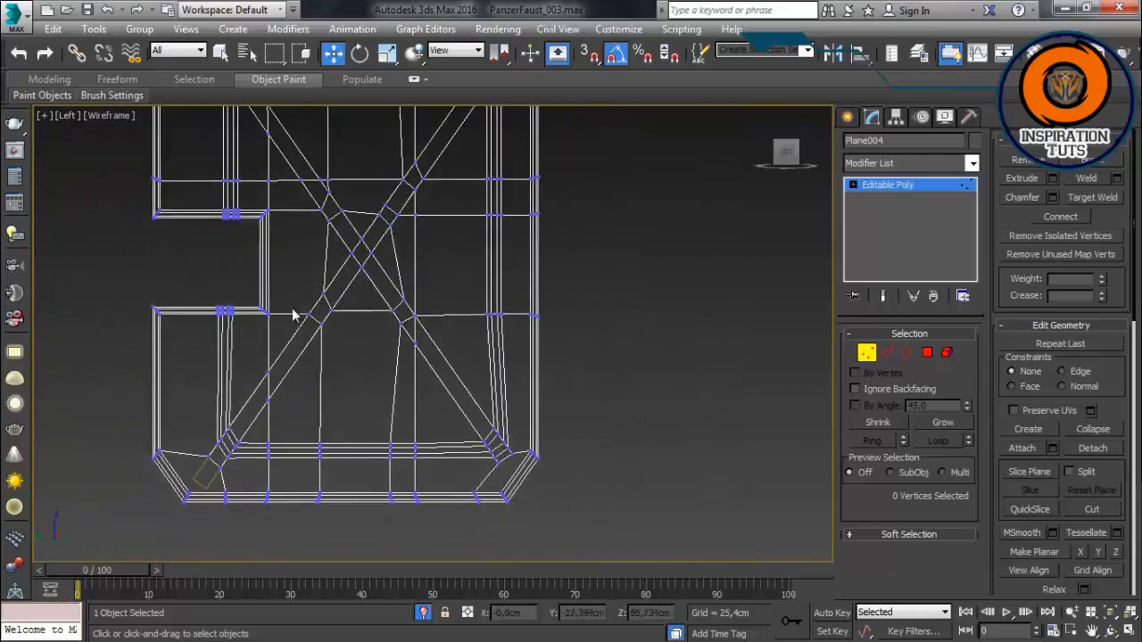
Step: Select all of the panel's vertices in the front view and scale them flat into one plane
key("f")
scroll(410, 238, "up", 3)
middle_click_drag(411, 238, 368, 418)
middle_click_drag(476, 224, 480, 150)
left_click_drag(480, 150, 366, 480)
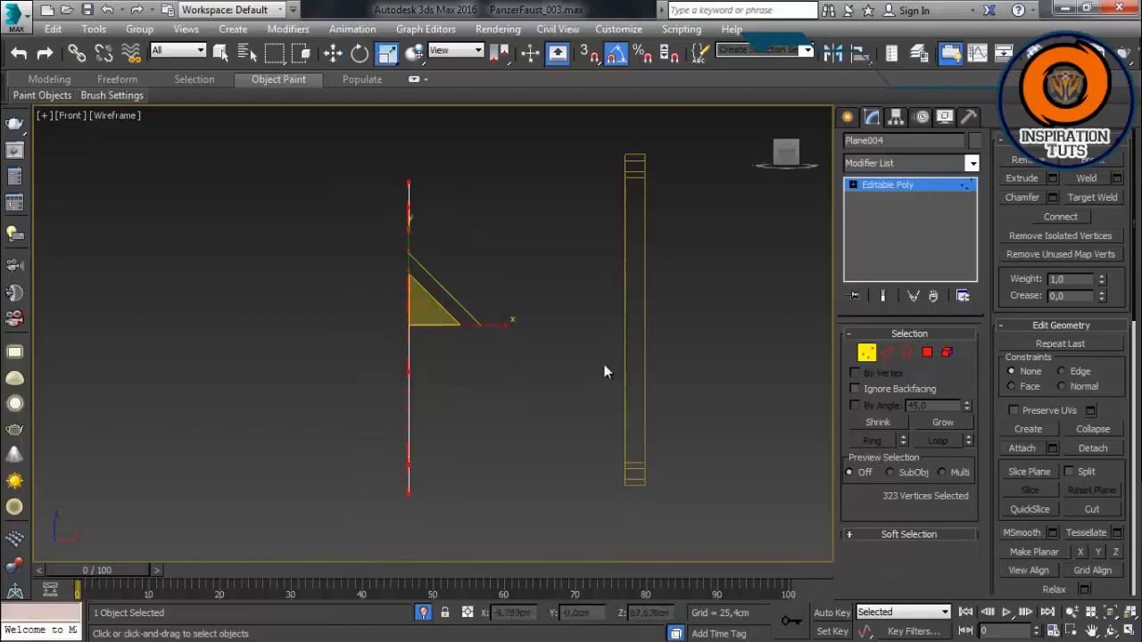
Step: In shaded perspective, move the two vertices of the square hole's side edge slightly sideways toward the second strip
key("p")
middle_click_drag(604, 364, 437, 319, "alt")
scroll(458, 339, "up", 4)
key("F3")
key("F3")
key("F3")
mouse_move(541, 251)
middle_mouse_down()
mouse_move(594, 305)
mouse_move(598, 292)
mouse_move(551, 246)
mouse_move(569, 293)
mouse_move(644, 322)
mouse_move(402, 301)
mouse_move(453, 301)
middle_mouse_up()
scroll(644, 322, "down", 3)
scroll(453, 300, "up", 3)
middle_click_drag(414, 237, 324, 306)
scroll(426, 296, "down", 3)
scroll(472, 285, "up", 3)
scroll(453, 278, "down", 3)
scroll(448, 207, "up", 3)
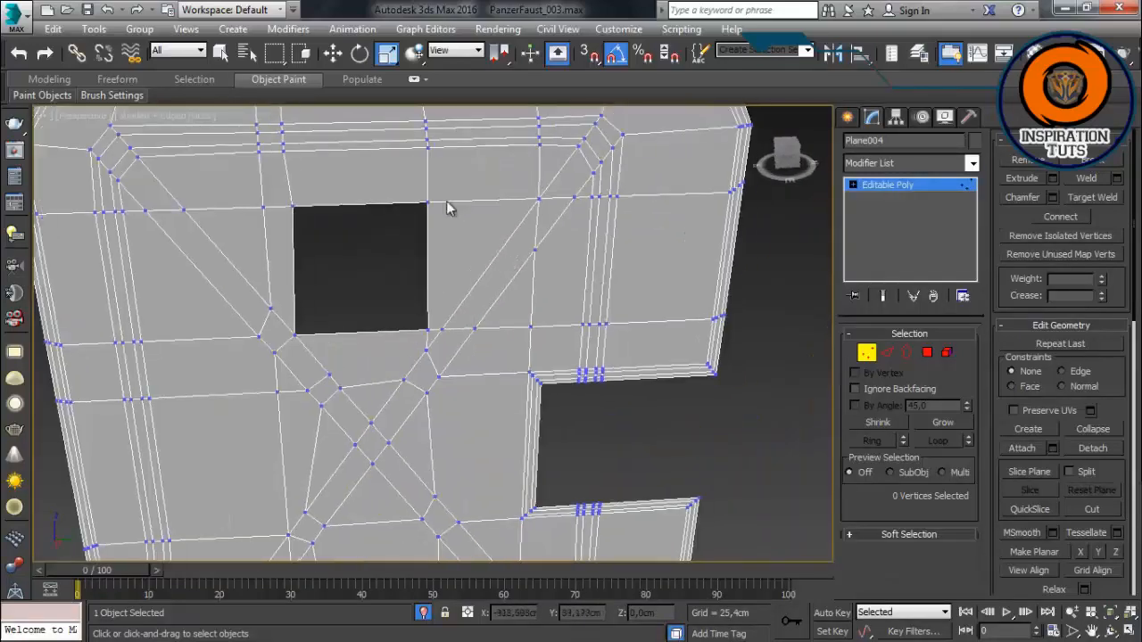
left_click_drag(433, 336, 436, 342, "ctrl")
key("w")
left_click_drag(476, 268, 479, 268)
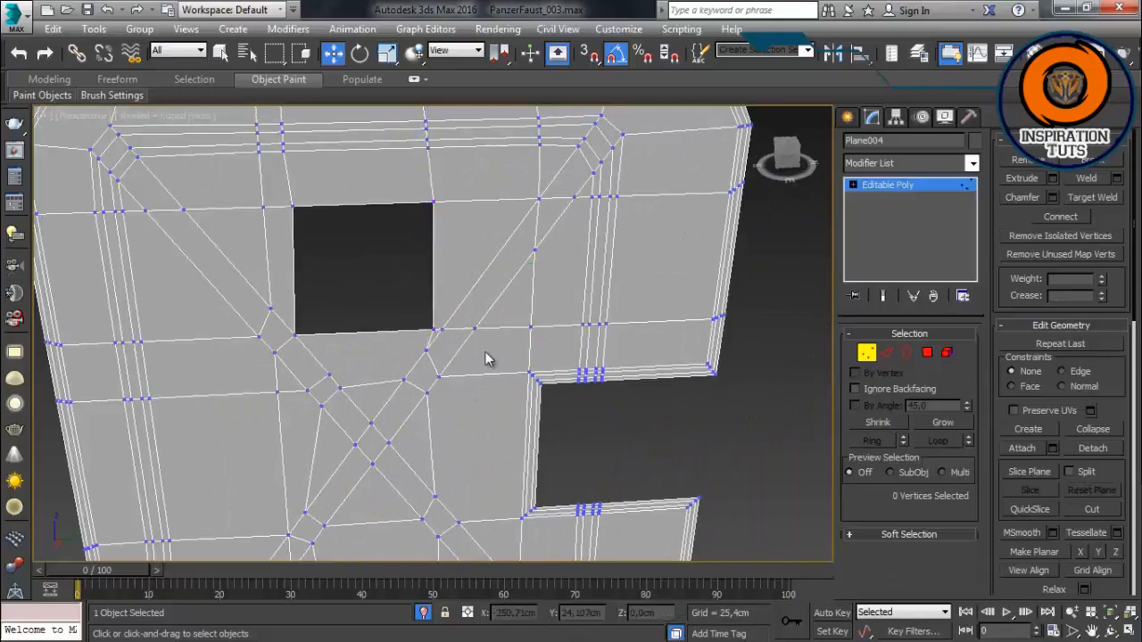
Step: Leave vertex editing and hide the two crossed box guides
scroll(508, 323, "down", 5)
middle_click_drag(508, 324, 576, 341, "alt")
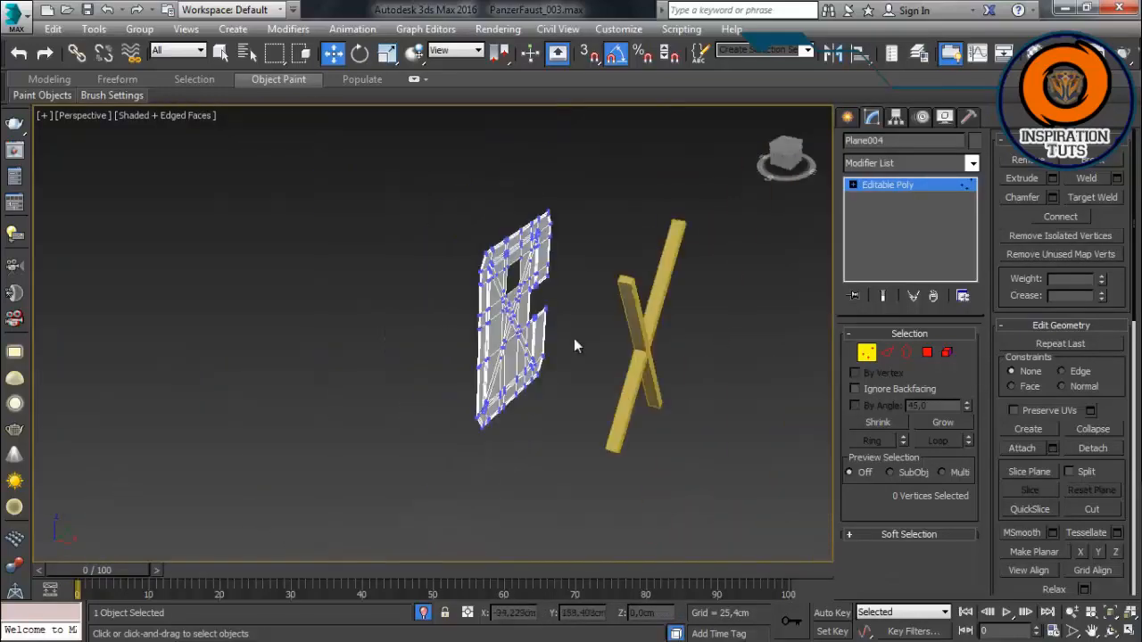
key("1")
left_click_drag(728, 291, 626, 396)
right_click(637, 366)
left_click(674, 318)
scroll(558, 301, "up", 5)
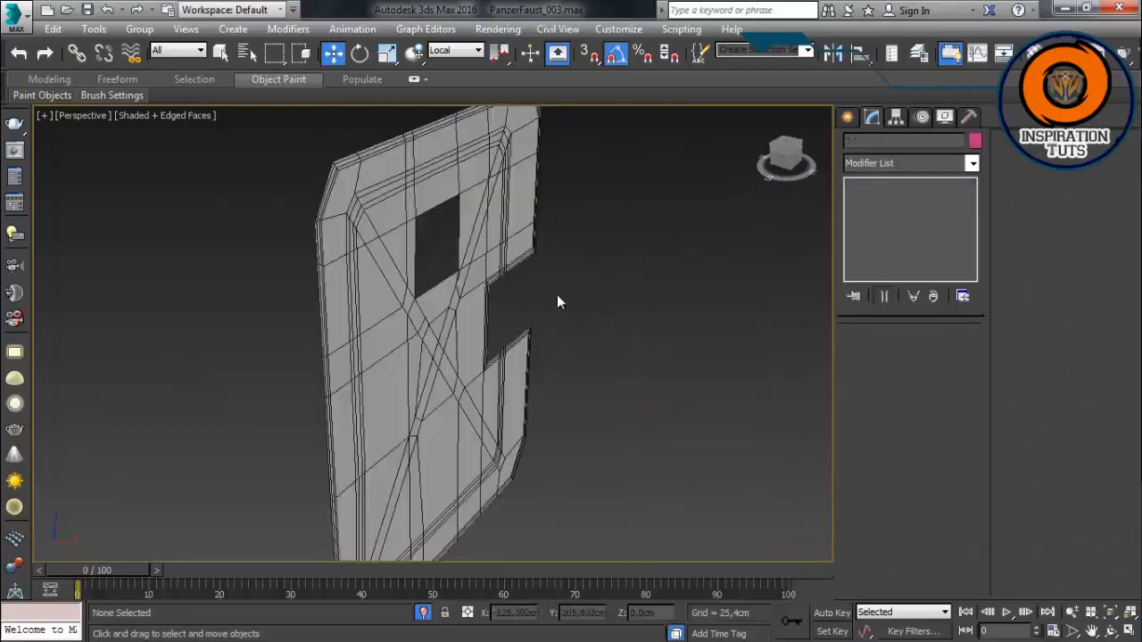
Step: Exit isolation to show the whole weapon model again and select the notched panel
middle_click_drag(558, 301, 370, 427, "alt")
left_click(298, 339)
scroll(298, 339, "down", 1)
scroll(369, 427, "up", 2)
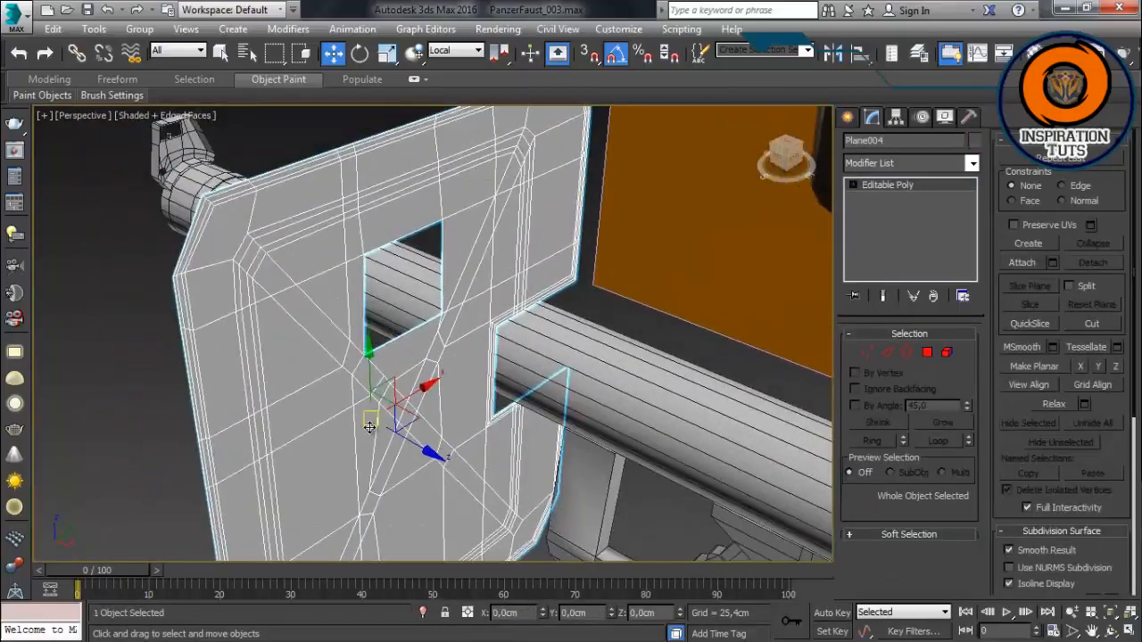
left_click(369, 428)
middle_click_drag(529, 189, 531, 179, "alt")
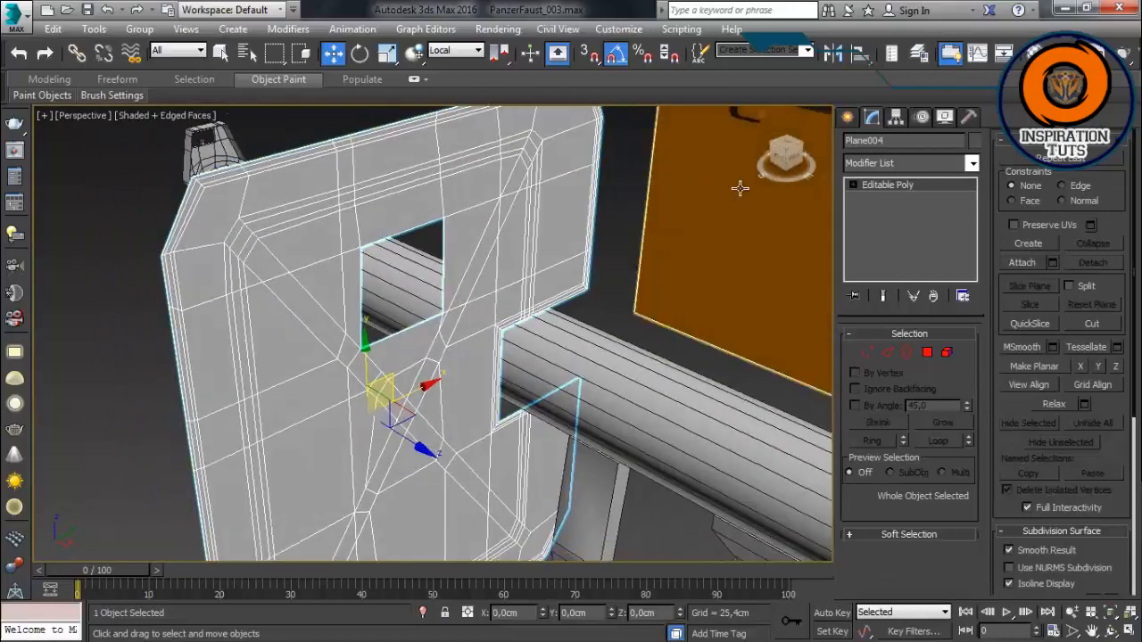
Step: Add a Shell modifier to the panel
left_click(973, 165)
scroll(973, 165, "down", 2)
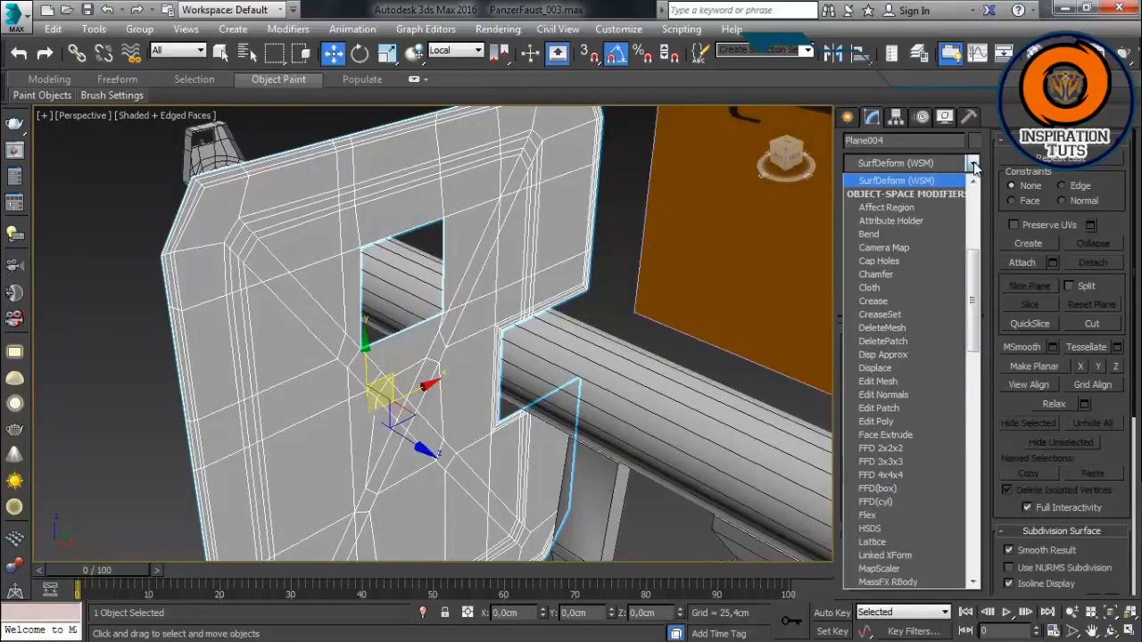
key("s")
key("s")
key("Return")
Step: Select the panel's outer border below the Shell modifier and extrude its edges a short distance along X
middle_click_drag(455, 272, 330, 236, "alt")
scroll(512, 283, "up", 2)
key("3")
left_click(652, 277)
scroll(321, 229, "up", 2)
left_click(321, 230)
scroll(321, 230, "down", 4)
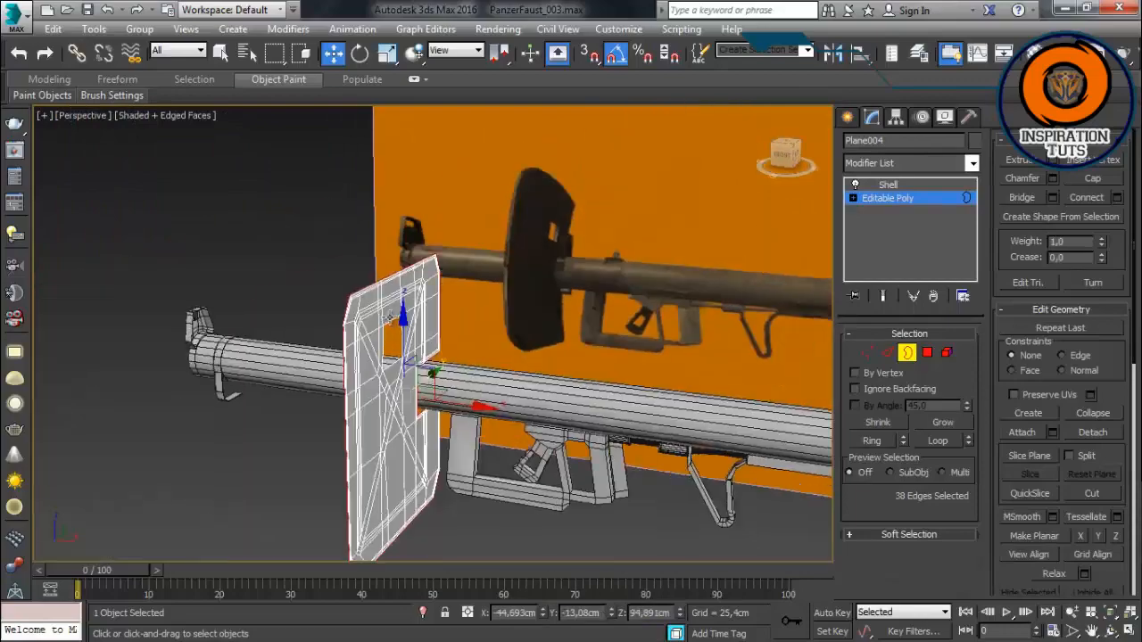
left_click_drag(457, 400, 405, 391, "shift")
middle_click_drag(405, 390, 528, 305, "alt")
left_click(928, 353)
mouse_move(446, 419)
middle_mouse_down("alt")
mouse_move(497, 433)
mouse_move(579, 502)
mouse_move(452, 410)
middle_mouse_up("alt")
left_click(148, 320)
Step: Select the edge ring of the panel's inner frame band and convert it to a polygon selection
scroll(214, 282, "up", 3)
key("2")
left_click(276, 297)
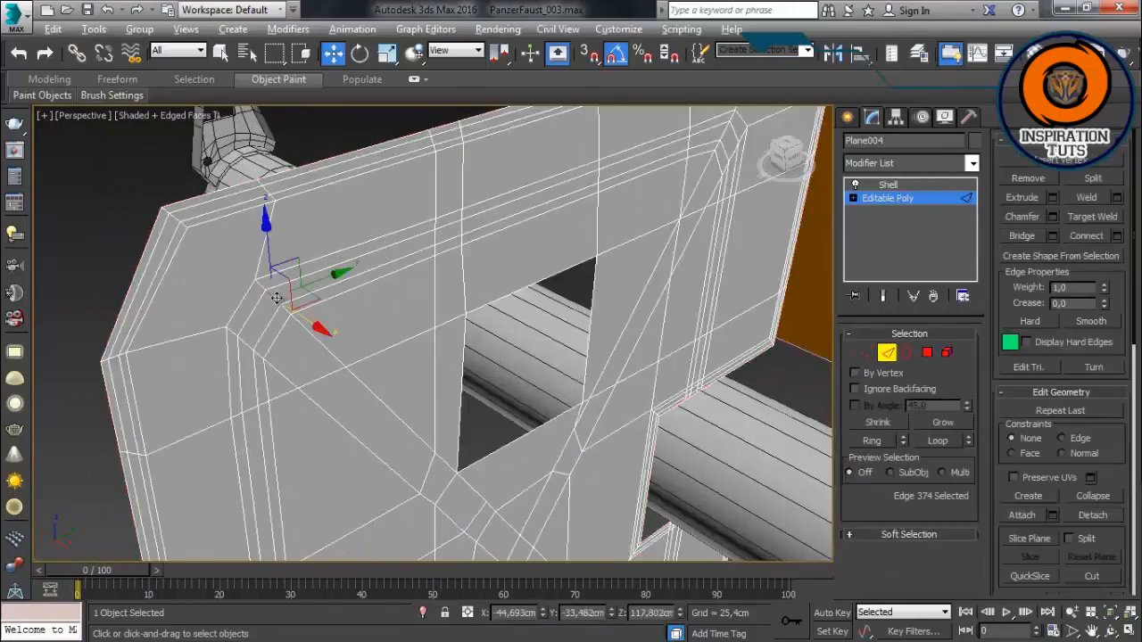
key("alt+r")
scroll(277, 298, "down", 3)
middle_click_drag(277, 298, 410, 298, "alt")
scroll(410, 298, "up", 3)
left_click(928, 353, "ctrl")
scroll(263, 327, "down", 3)
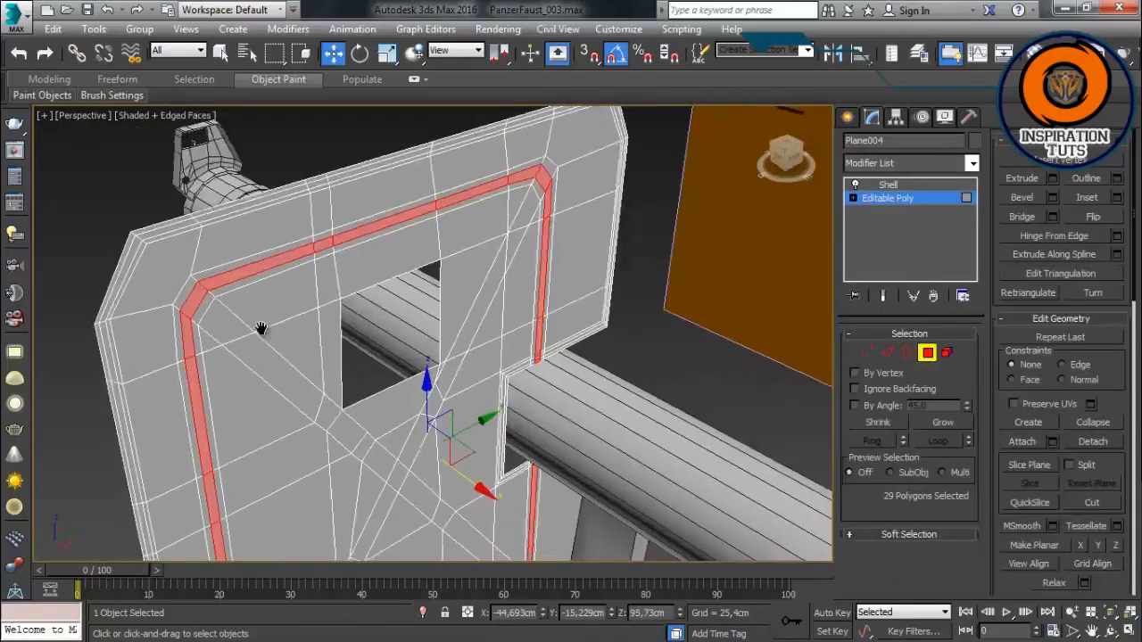
Step: Connect the first diagonal strip's edge ring with 2 segments and pinch 0
middle_click_drag(263, 326, 357, 295, "alt")
middle_click_drag(357, 294, 314, 289)
scroll(383, 280, "down", 3)
key("2")
left_click(315, 232)
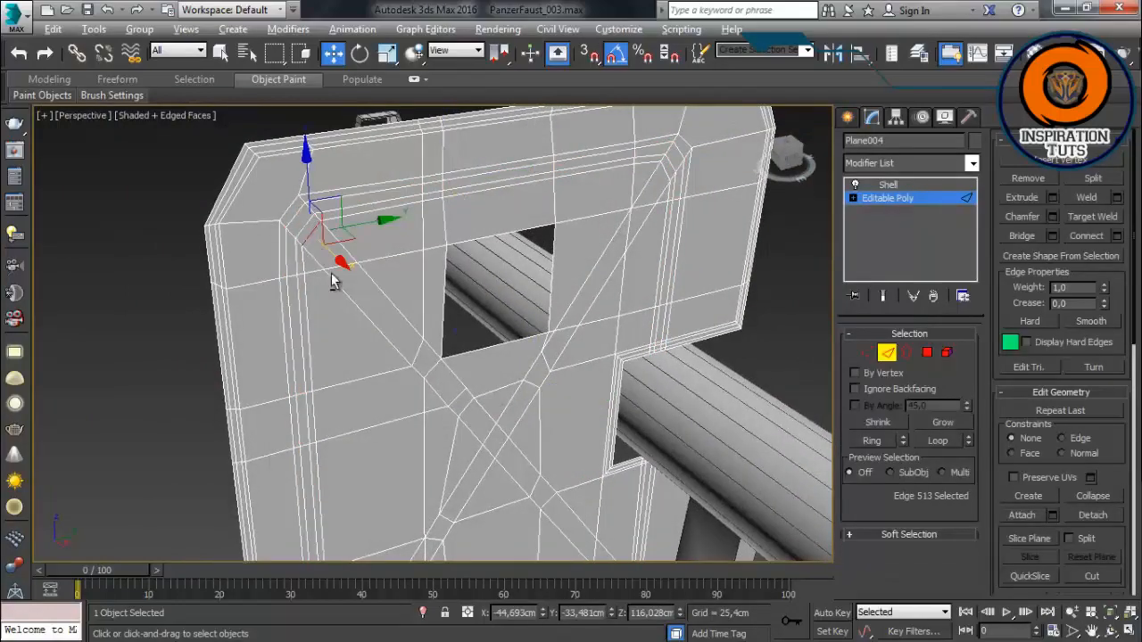
key("alt+r")
scroll(331, 272, "up", 3)
middle_click_drag(385, 420, 472, 512)
left_click(1116, 237)
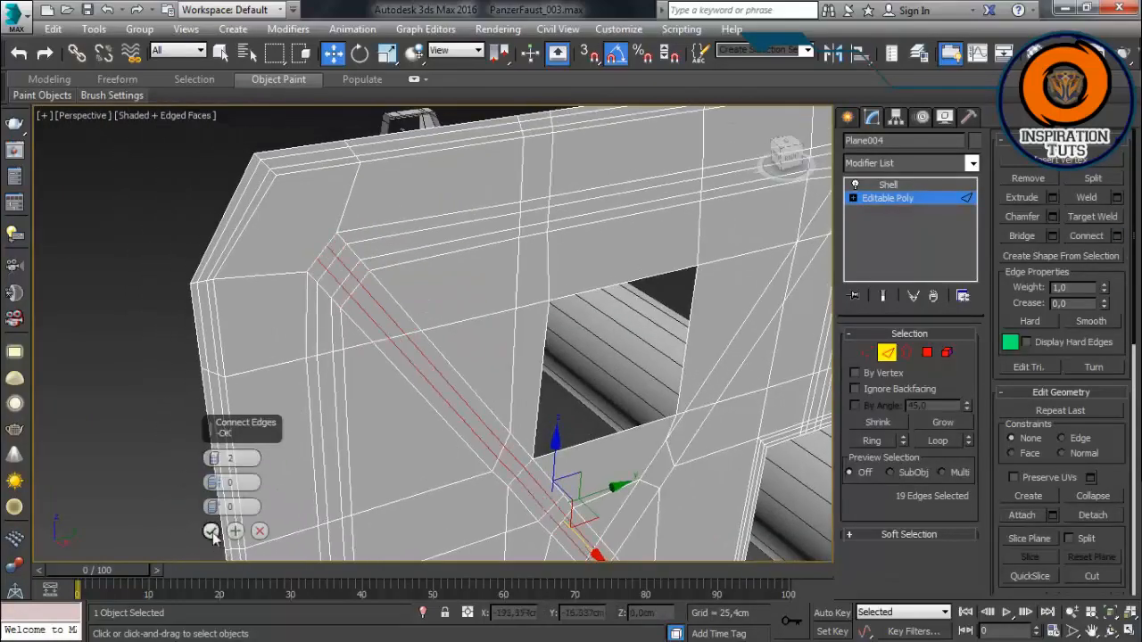
left_click(211, 533)
Step: Select the second diagonal strip's edge rings and connect them with 2 segments and pinch 16
middle_click_drag(721, 218, 529, 194)
left_click(596, 154)
key("alt+r")
middle_click_drag(553, 251, 408, 382)
scroll(559, 249, "down", 4)
scroll(365, 419, "up", 3)
left_click(360, 423, "ctrl")
key("alt+r")
scroll(359, 423, "down", 4)
middle_click_drag(360, 423, 429, 315, "alt")
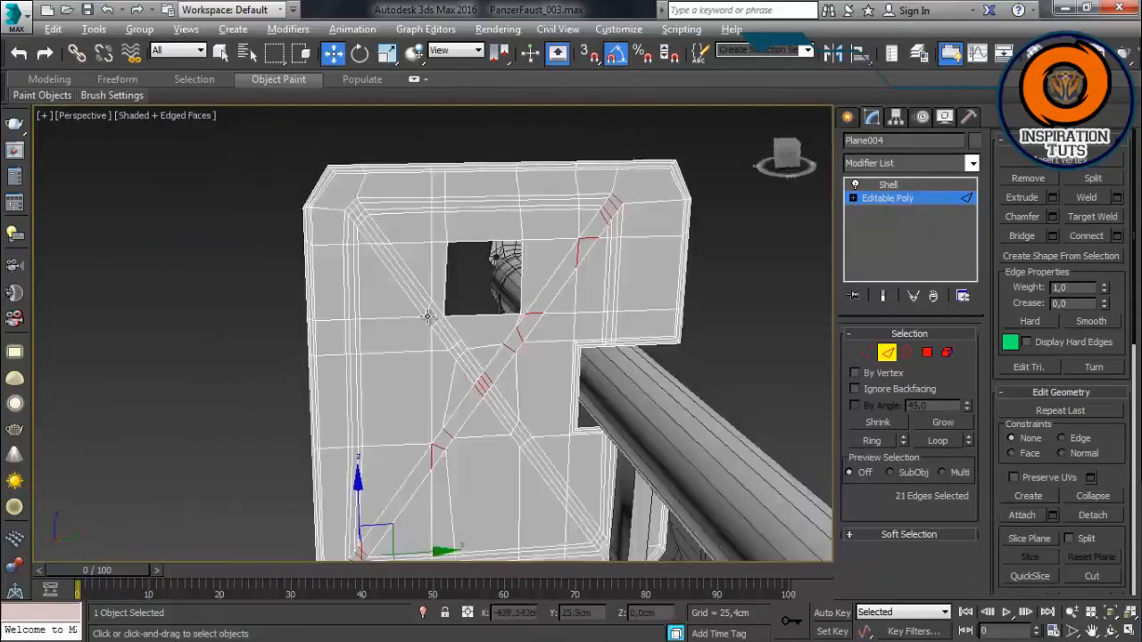
scroll(428, 316, "up", 3)
left_click(1115, 238)
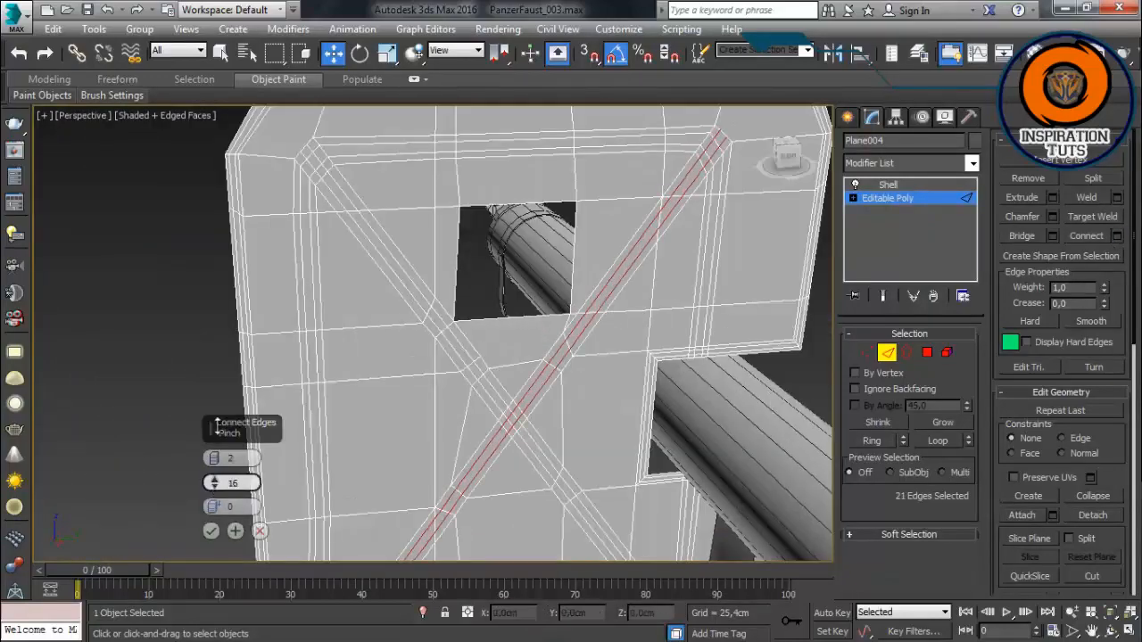
left_click(211, 532)
Step: Remove the first strip's two inner edge loops and connect its edge ring again with two wider-spaced loops
double_click(402, 266)
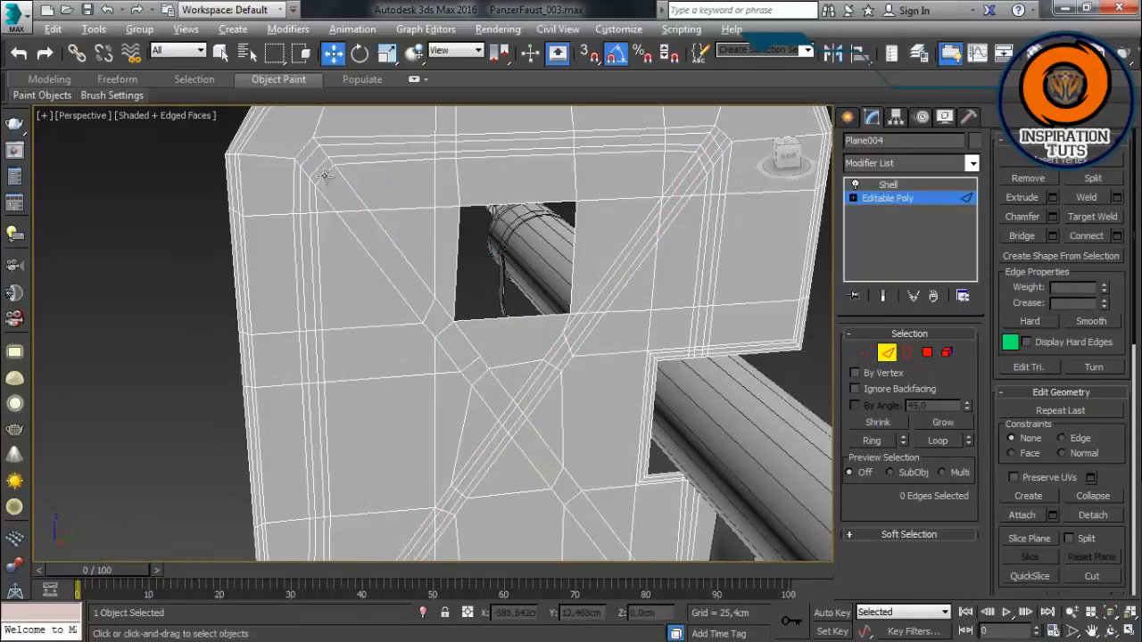
left_click(1117, 236)
left_click(211, 531)
middle_click_drag(174, 250, 187, 313, "alt")
left_click(186, 313)
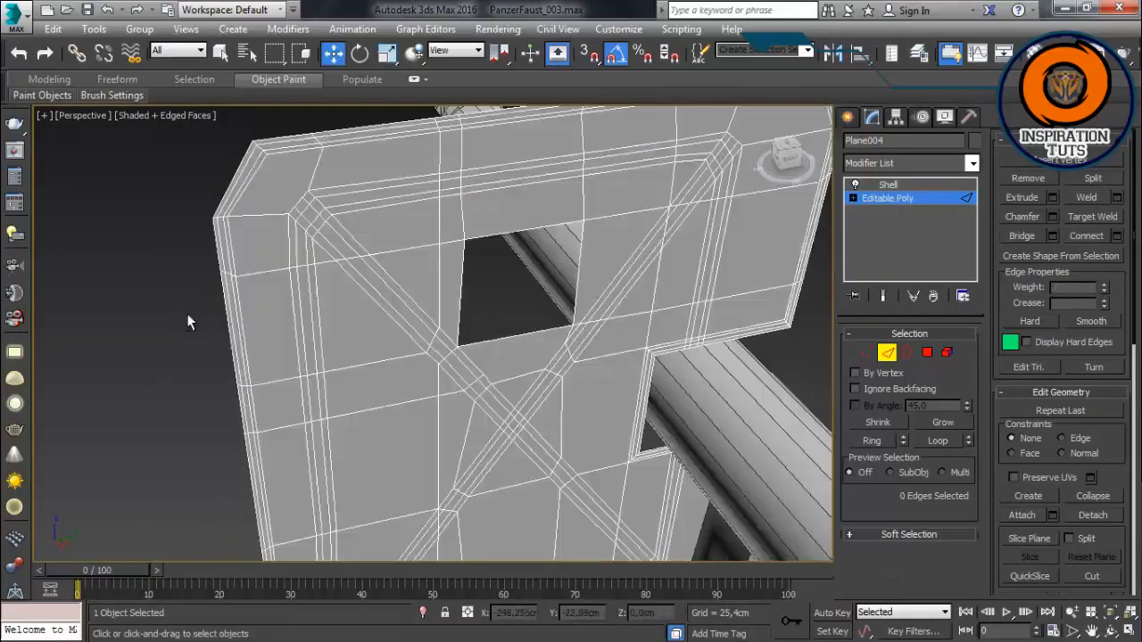
Step: Select the middle polygon loop running around the panel's inner frame band
scroll(323, 277, "up", 3)
left_click(928, 352)
left_click(279, 268)
left_click(282, 312, "shift")
middle_click_drag(290, 254, 303, 229, "alt")
key("ctrl+z")
Step: Add the middle polygons of the first diagonal strip, from its upper corner to the opposite lower corner, to the selection
left_click(331, 230, "ctrl")
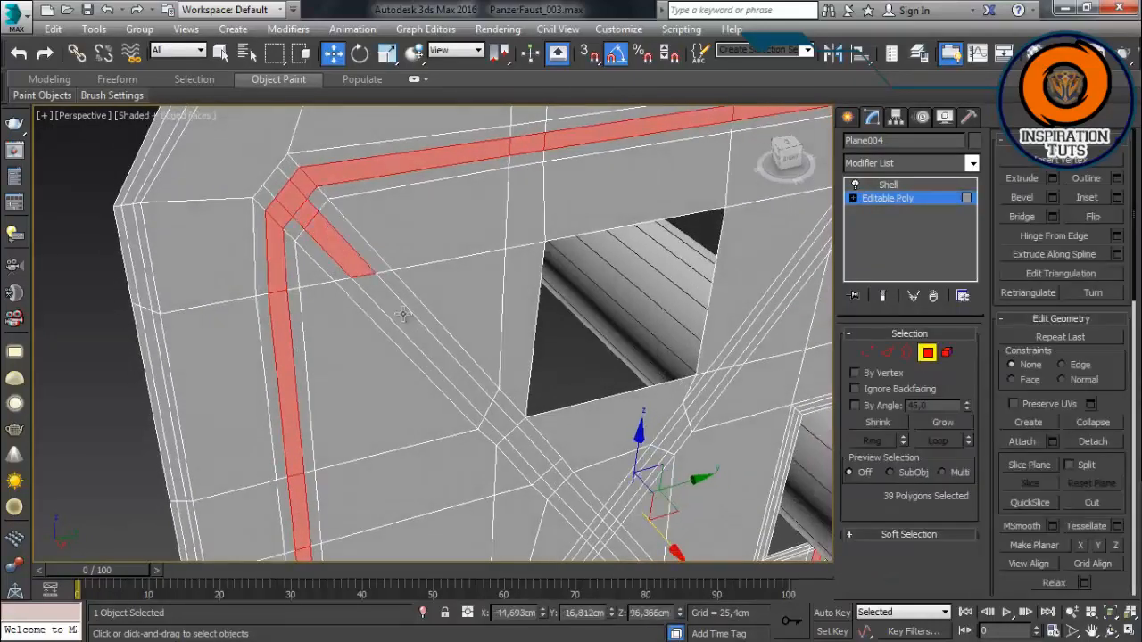
left_click(411, 316, "ctrl")
left_click(499, 420, "ctrl")
middle_click_drag(555, 447, 392, 219)
left_click(373, 227, "ctrl")
left_click(405, 269, "ctrl")
left_click(469, 338, "ctrl")
left_click(500, 378, "ctrl")
middle_click_drag(501, 396, 407, 302)
left_click(479, 378, "ctrl")
left_click(568, 439, "ctrl")
scroll(571, 441, "up", 2)
middle_click_drag(490, 326, 321, 392, "alt")
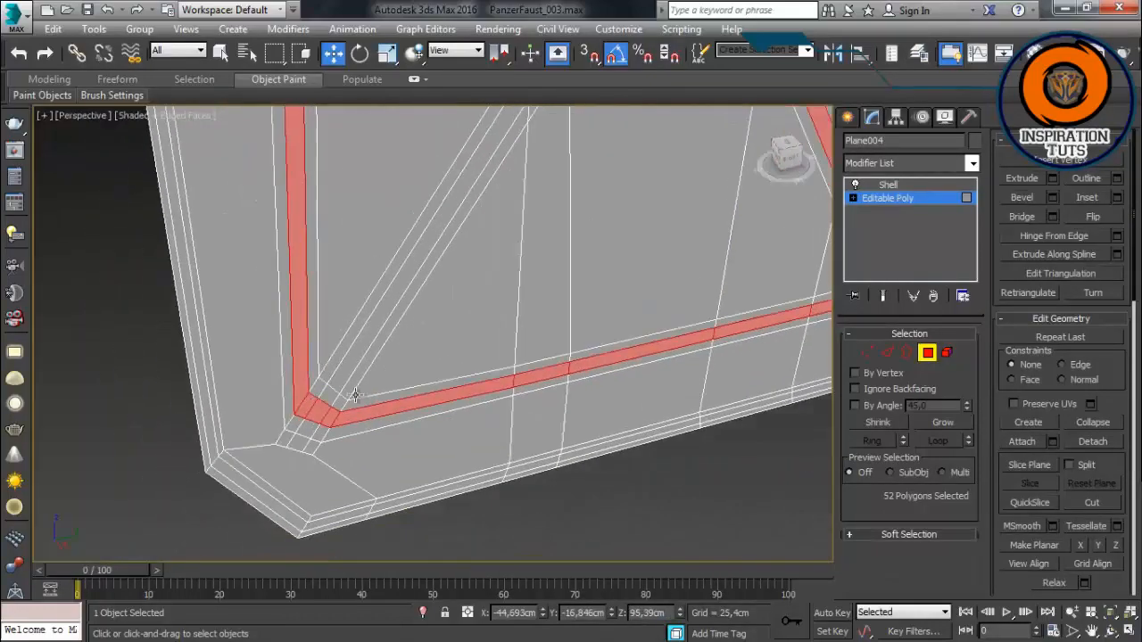
Step: Add the middle polygons of the second diagonal strip's lower half, up to the crossing, to the selection
left_click(321, 402, "ctrl")
left_click(339, 370, "ctrl")
middle_click_drag(513, 134, 441, 357)
left_click(451, 348, "ctrl")
left_click(471, 310, "ctrl")
left_click(507, 264, "ctrl")
middle_click_drag(506, 265, 344, 337, "alt")
left_click(344, 338, "ctrl")
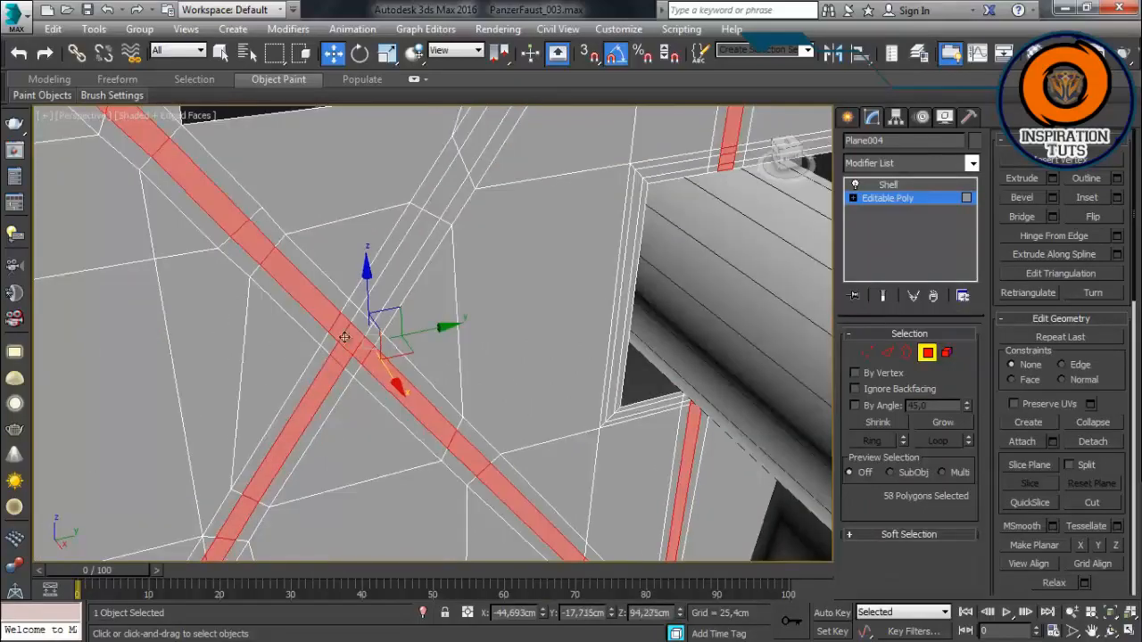
Step: Add the middle polygons of the second diagonal strip's upper half, from the crossing to the frame corner, to the selection
left_click(447, 188, "ctrl")
middle_click_drag(450, 183, 294, 398)
left_click(332, 344, "ctrl")
middle_click_drag(459, 134, 368, 277)
left_click(368, 275, "ctrl")
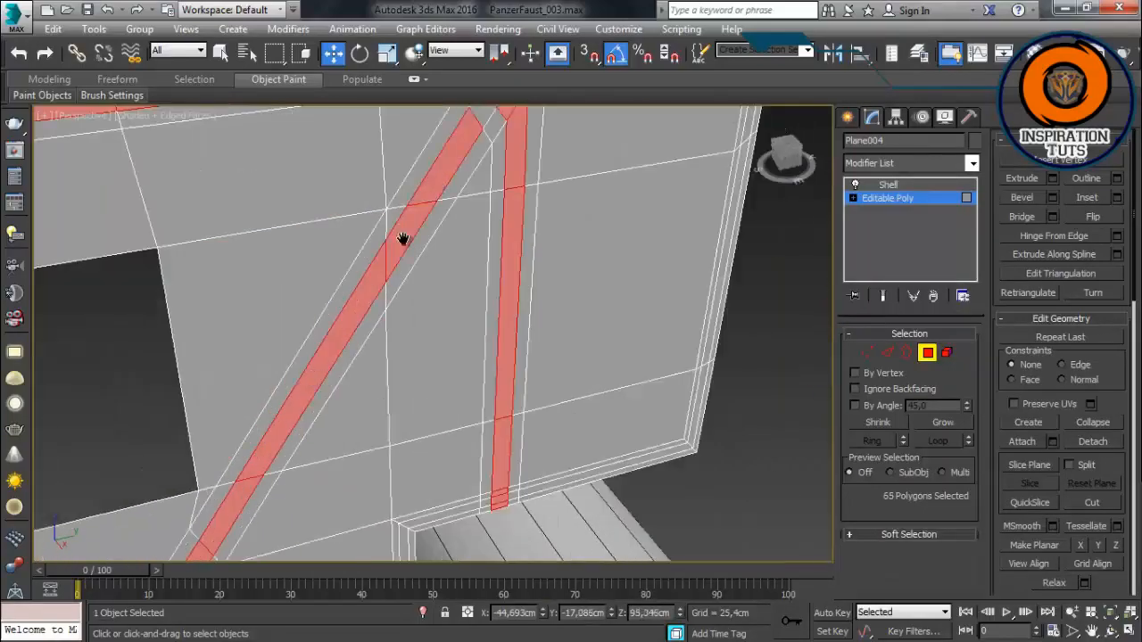
middle_click_drag(403, 239, 383, 269)
left_click(459, 158, "ctrl")
Step: Shift the selected frame and strip polygons slightly along X, to about -44.96 cm, and check the panel from the side
scroll(459, 161, "down", 5)
middle_click_drag(459, 178, 357, 205, "alt")
scroll(392, 357, "up", 4)
left_click_drag(435, 401, 429, 401)
middle_click_drag(183, 382, 516, 339, "alt")
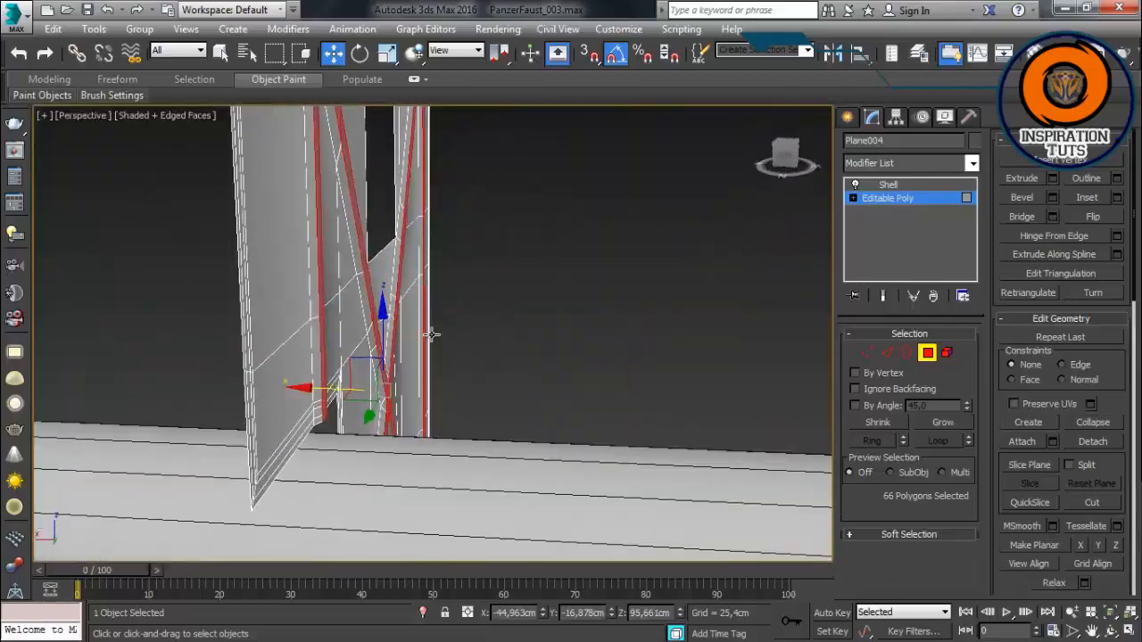
middle_click_drag(431, 334, 247, 217, "alt")
scroll(375, 269, "up", 4)
middle_click_drag(374, 270, 419, 223, "alt")
scroll(371, 393, "down", 5)
Step: Try to shift the vertex column along one side of the window about 0.53 cm in Y
left_click(865, 353)
scroll(375, 268, "up", 3)
middle_click_drag(419, 223, 428, 340)
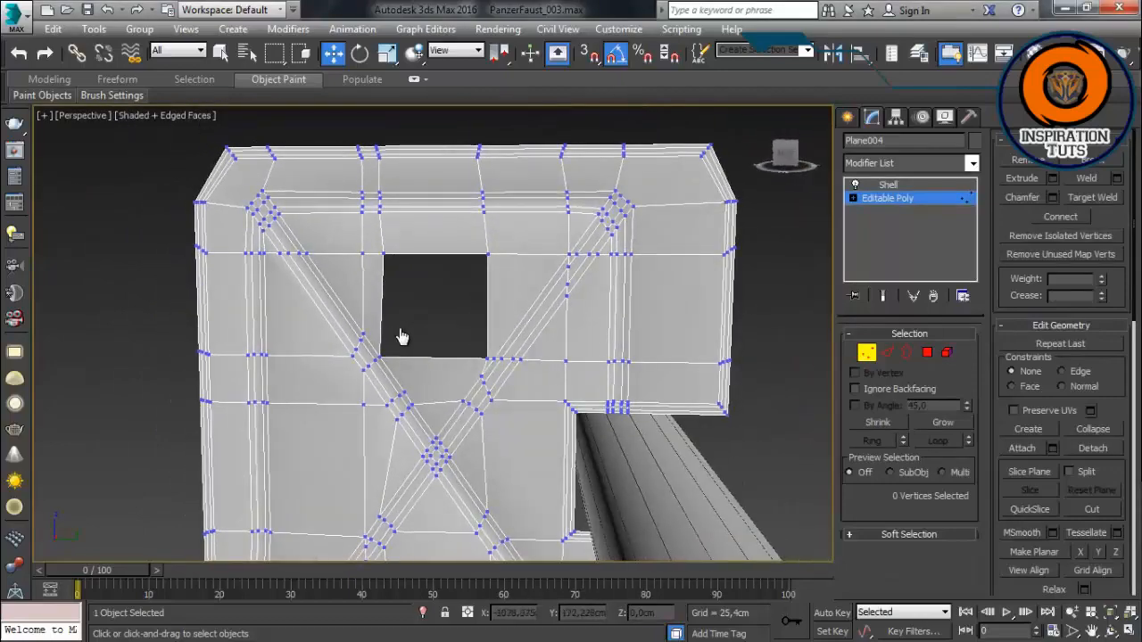
left_click(927, 352)
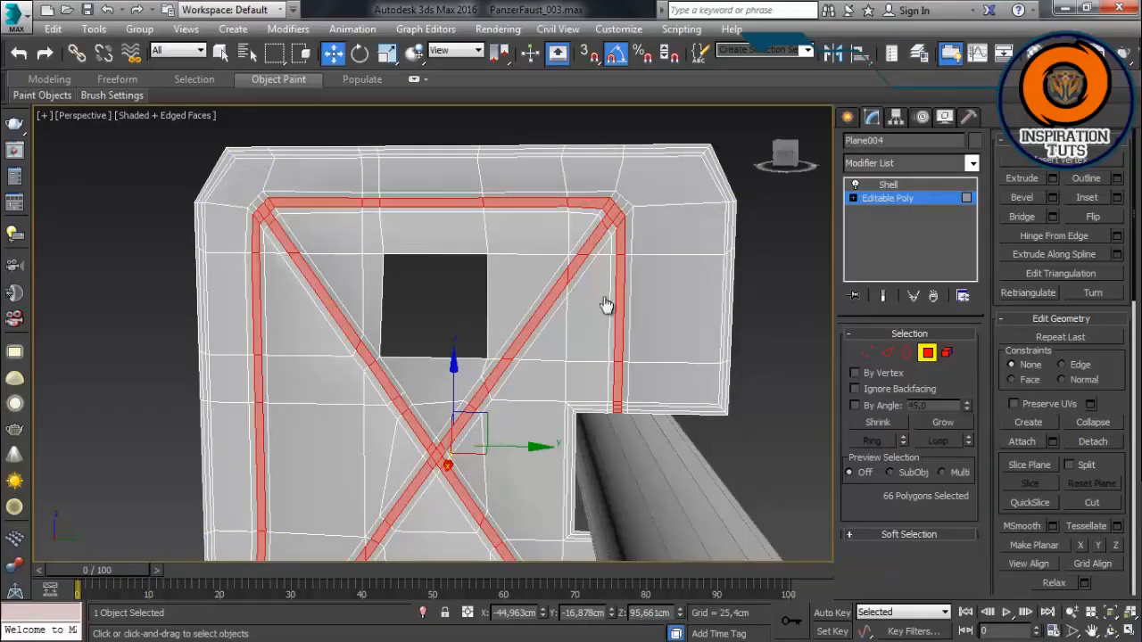
scroll(522, 402, "up", 10)
key("1")
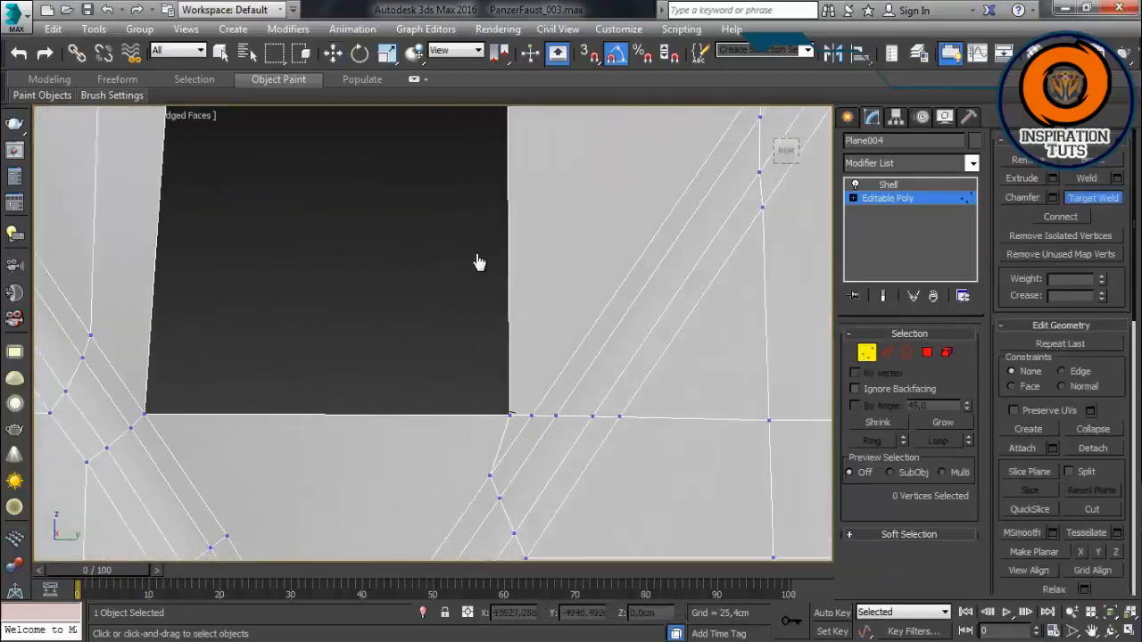
left_click(532, 416)
right_click(532, 416)
scroll(482, 363, "down", 6)
scroll(508, 277, "up", 2)
left_click(483, 275)
middle_click_drag(493, 169, 431, 265)
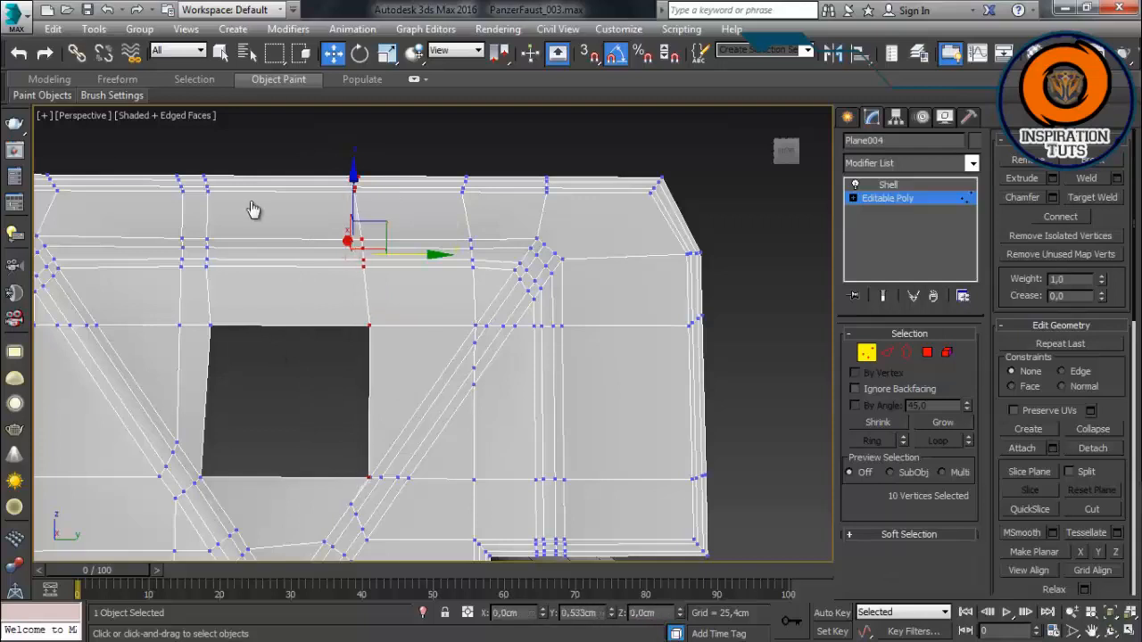
Step: Undo the vertex column shift and weld the window's lower corner vertex onto the adjacent diagonal strip vertex
scroll(368, 505, "up", 6)
key("ctrl+z")
key("ctrl+z")
key("ctrl+z")
key("ctrl+z")
key("ctrl+z")
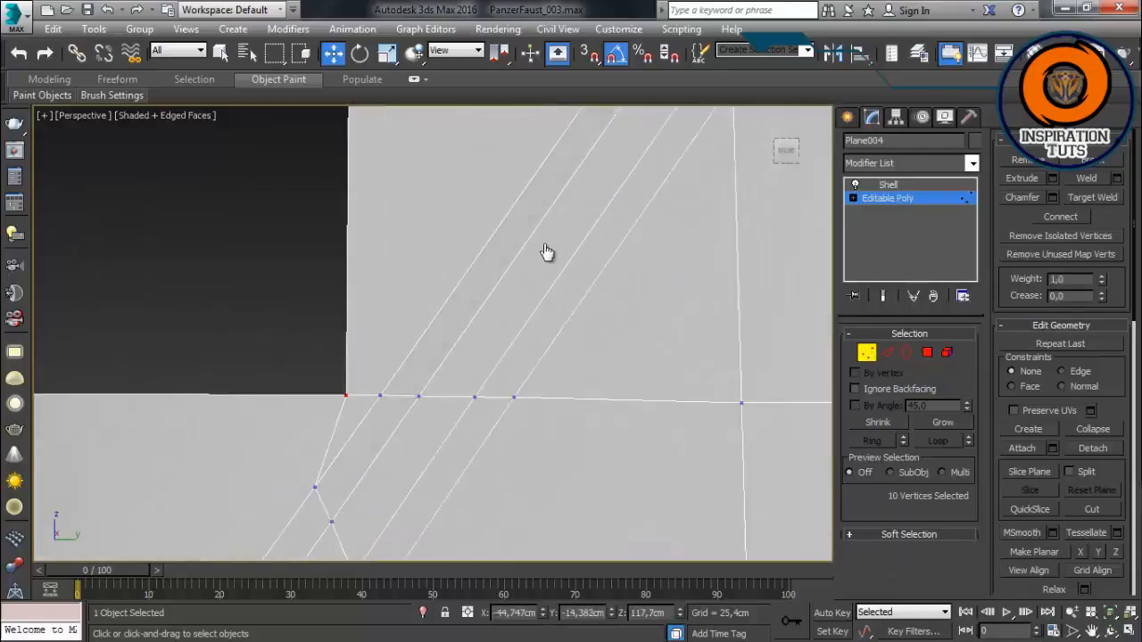
key("ctrl+z")
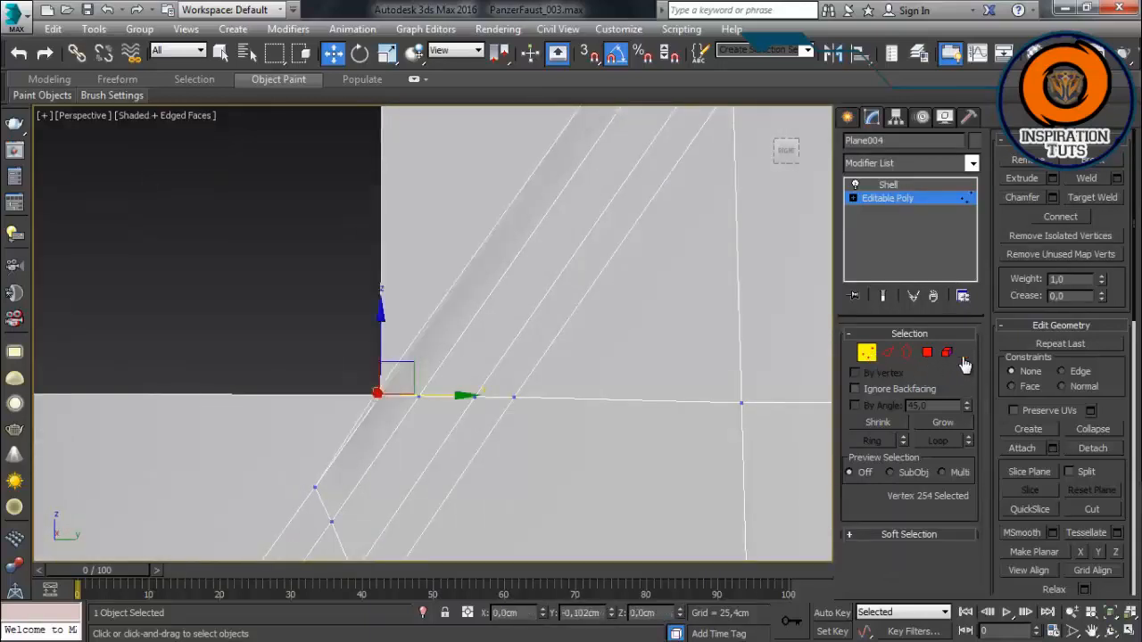
key("ctrl+z")
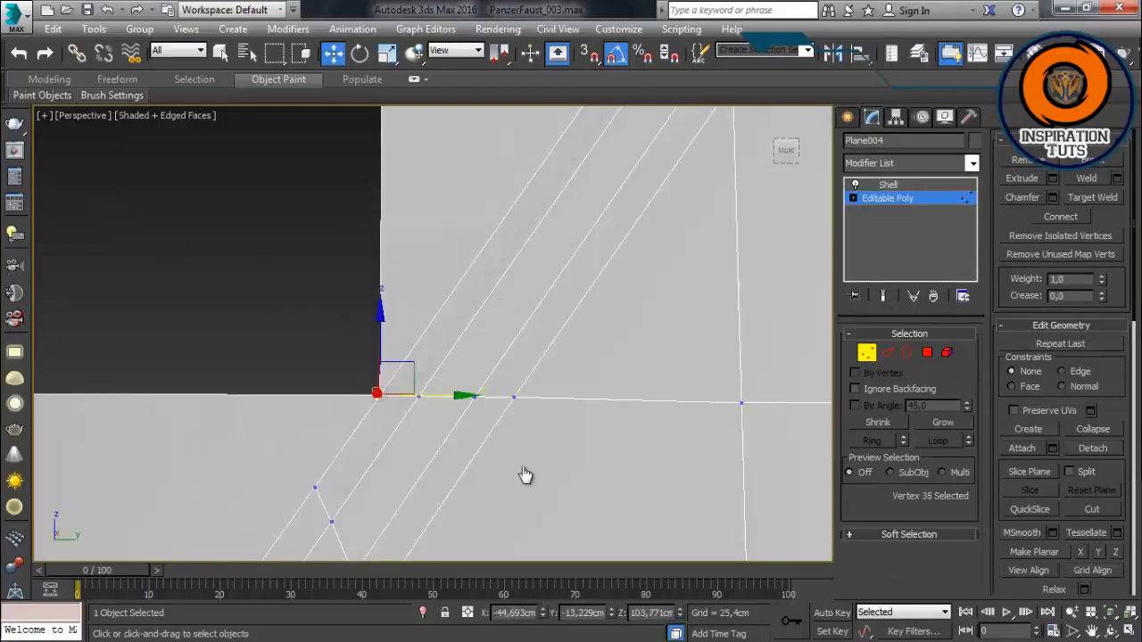
left_click(525, 477)
Step: Set the inner amount of the panel's Shell modifier to 0.5 cm
scroll(525, 476, "down", 15)
middle_click_drag(526, 477, 342, 262, "alt")
scroll(341, 262, "up", 2)
key("1")
scroll(462, 303, "up", 4)
middle_click_drag(461, 304, 460, 372, "alt")
scroll(449, 408, "up", 4)
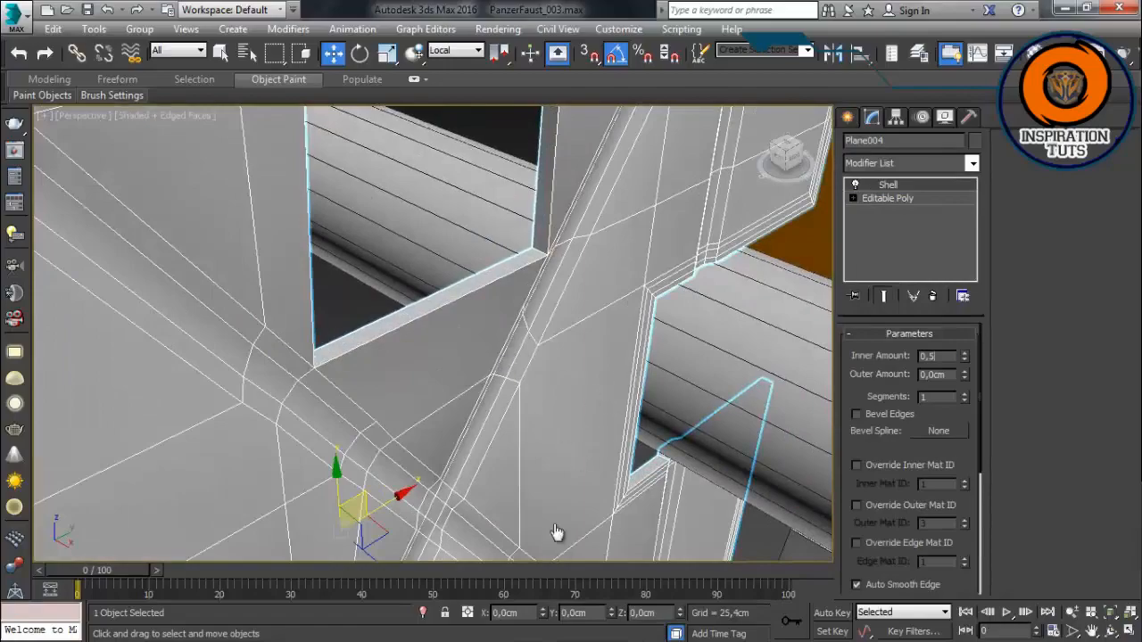
key("Return")
Step: Try an AutoGrid box about 9.4 by 11.5 by 2.7 cm on the lower part of the panel
scroll(552, 486, "down", 6)
left_click(648, 436)
middle_click_drag(547, 456, 120, 449, "alt")
scroll(727, 444, "up", 2)
left_click(334, 408)
scroll(125, 347, "up", 3)
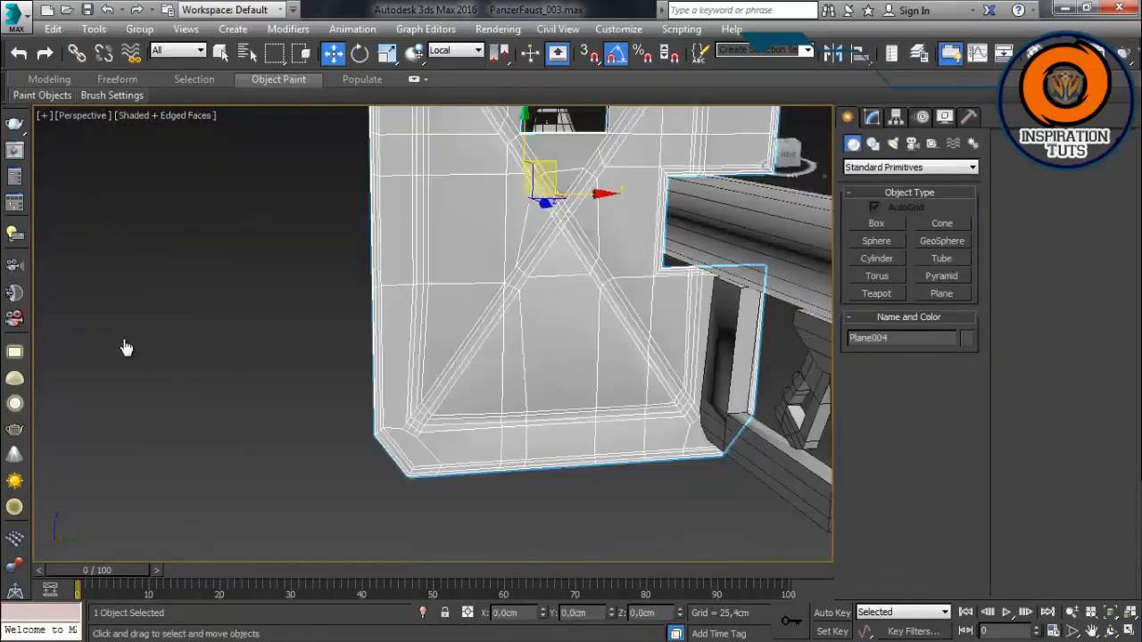
left_click(877, 223)
scroll(465, 373, "up", 3)
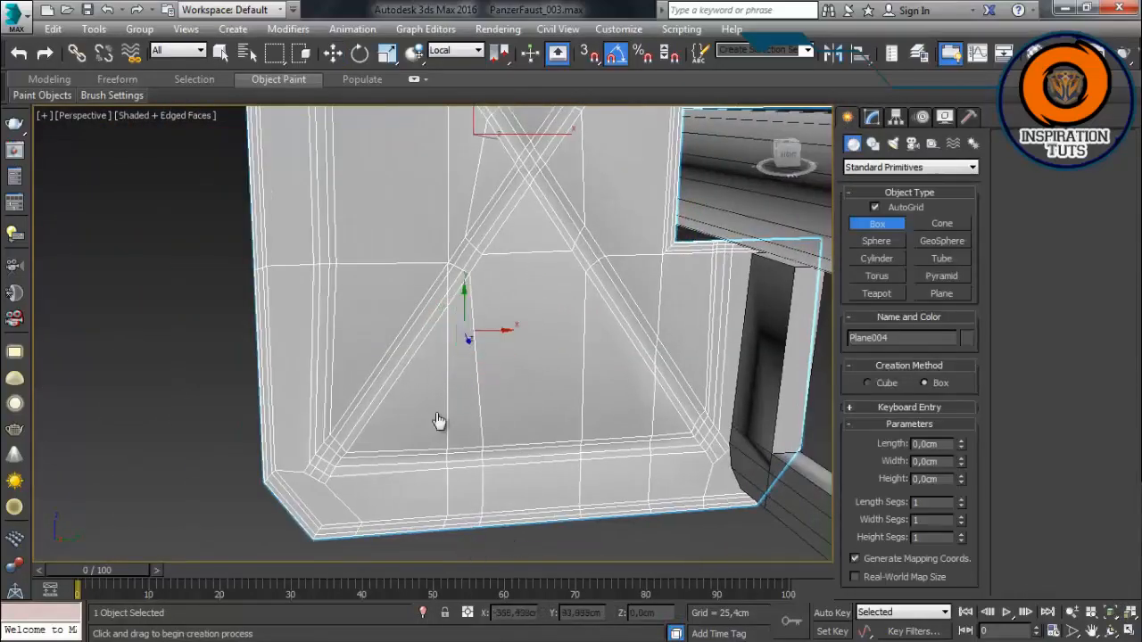
left_click_drag(459, 323, 500, 420)
middle_click_drag(366, 313, 471, 301, "alt")
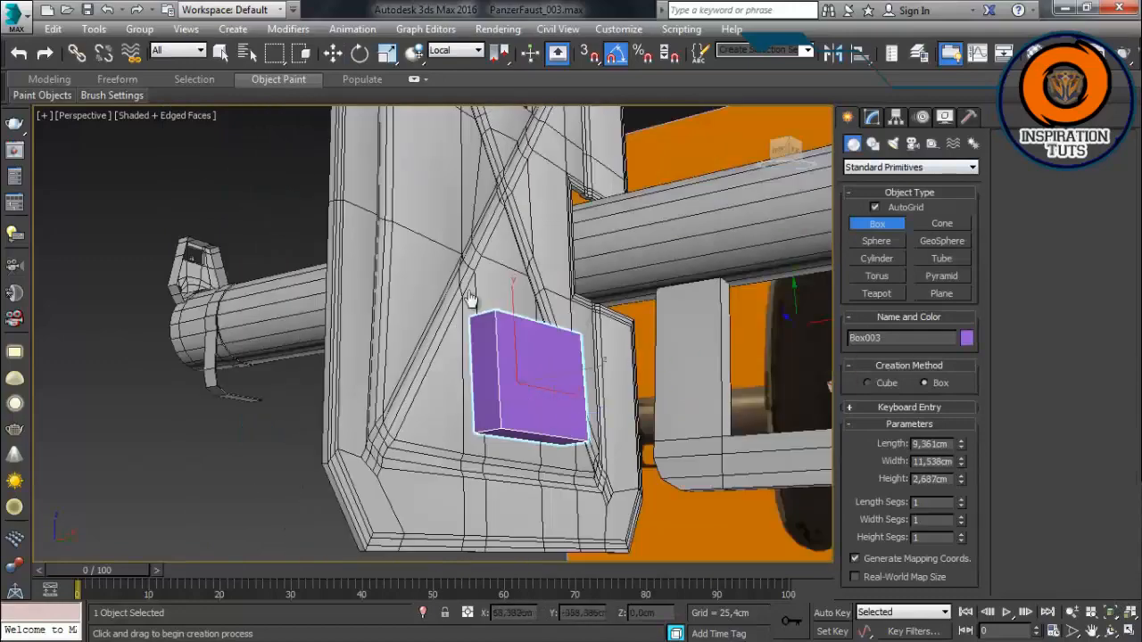
Step: Convert the box to an Editable Poly and delete it
key("w")
right_click(500, 352)
mouse_move(516, 521)
left_click(455, 535)
middle_click_drag(296, 334, 401, 459, "alt")
key("Delete")
Step: Draw a box about 7.9 by 12.9 by 4.4 cm without AutoGrid in the left view, between the lower diagonal strips
scroll(401, 414, "down", 4)
key("l")
middle_click_drag(401, 413, 866, 365)
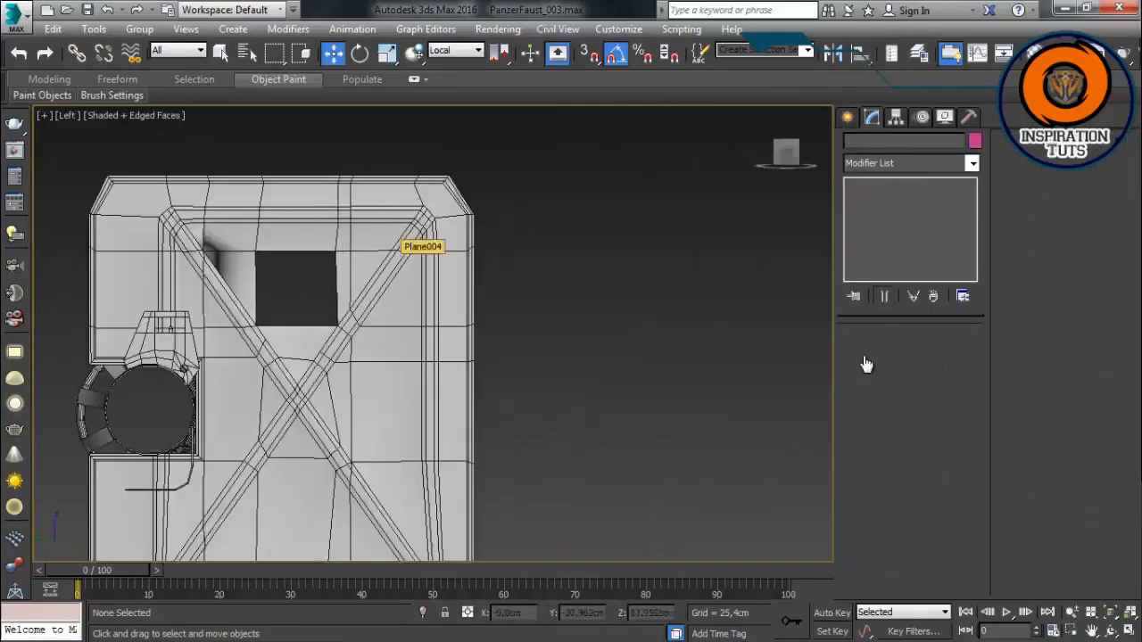
middle_click_drag(413, 479, 544, 276)
scroll(545, 276, "up", 2)
left_click(847, 117)
left_click(877, 224)
key("F3")
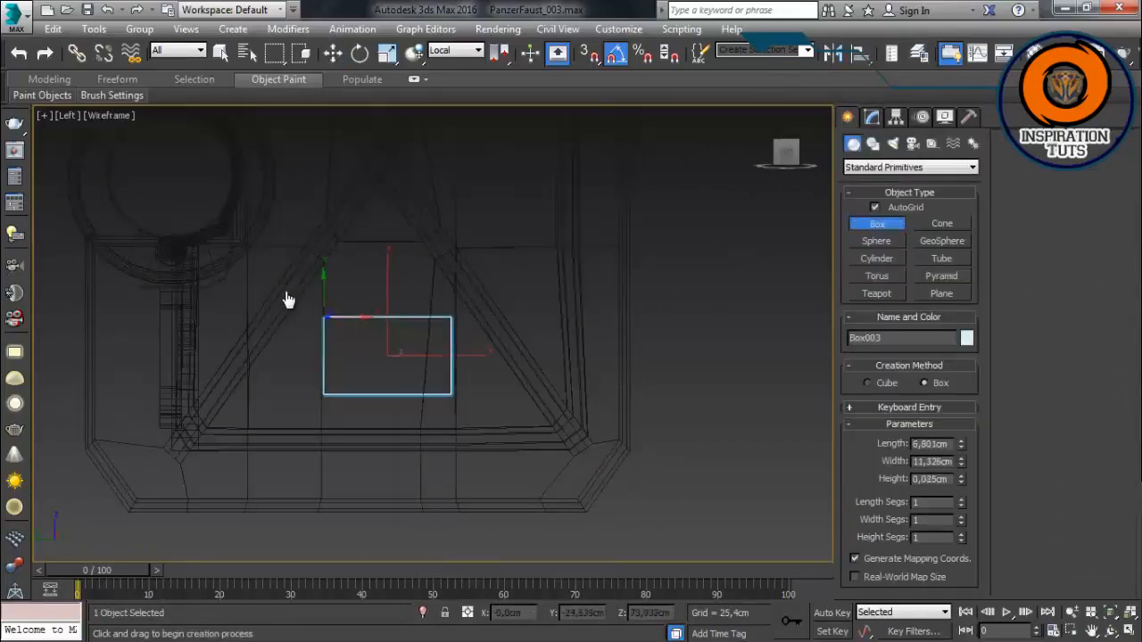
key("p")
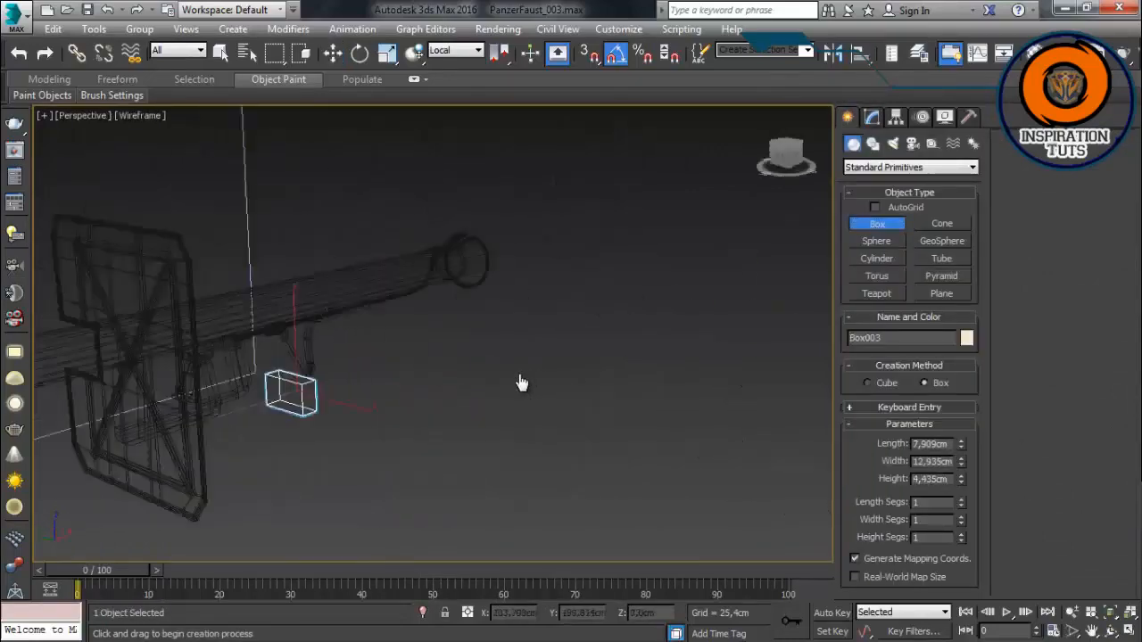
Step: Move the box onto the lower part of the panel and convert it to an Editable Poly
middle_click_drag(520, 383, 273, 404, "alt")
key("F3")
key("w")
left_click_drag(349, 391, 131, 340)
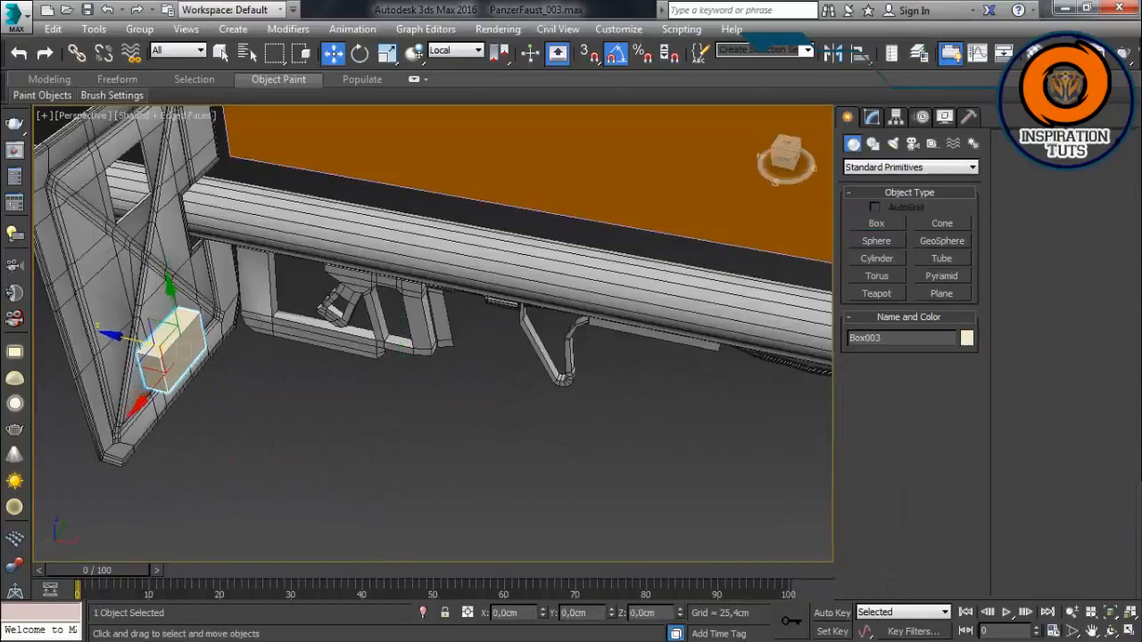
key("z")
middle_click_drag(607, 415, 489, 362, "alt")
right_click(489, 362)
mouse_move(513, 532)
left_click(424, 544)
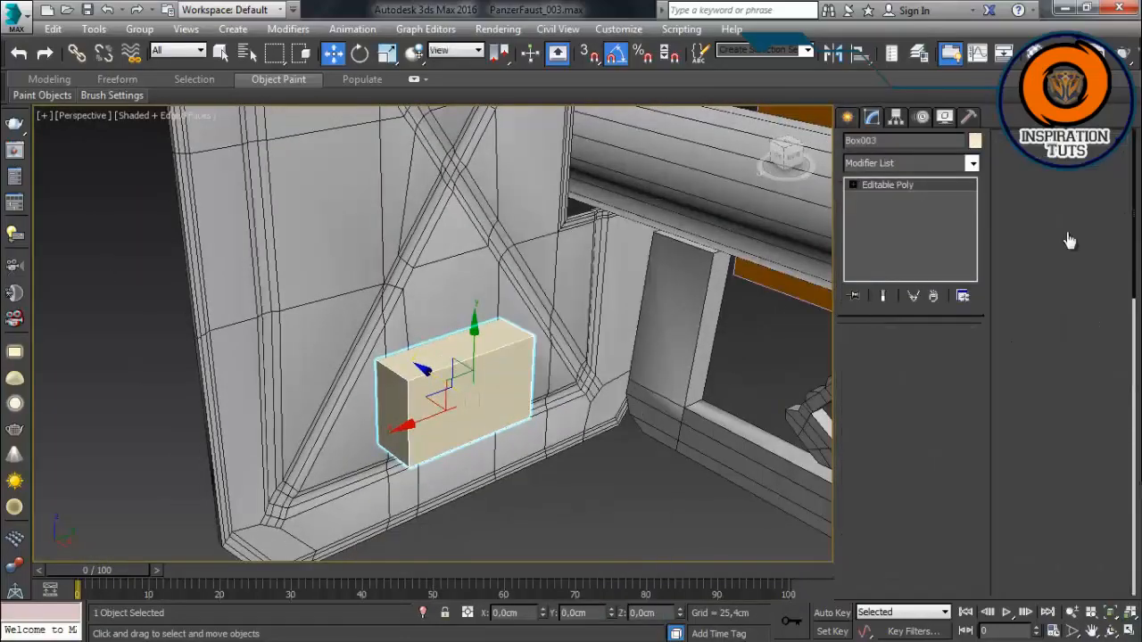
Step: Pull the box's outer face closer to the panel to make the box thinner
key("4")
left_click(487, 403)
middle_click_drag(85, 555, 214, 535, "alt")
left_click_drag(535, 405, 513, 404)
middle_click_drag(230, 530, 373, 418, "alt")
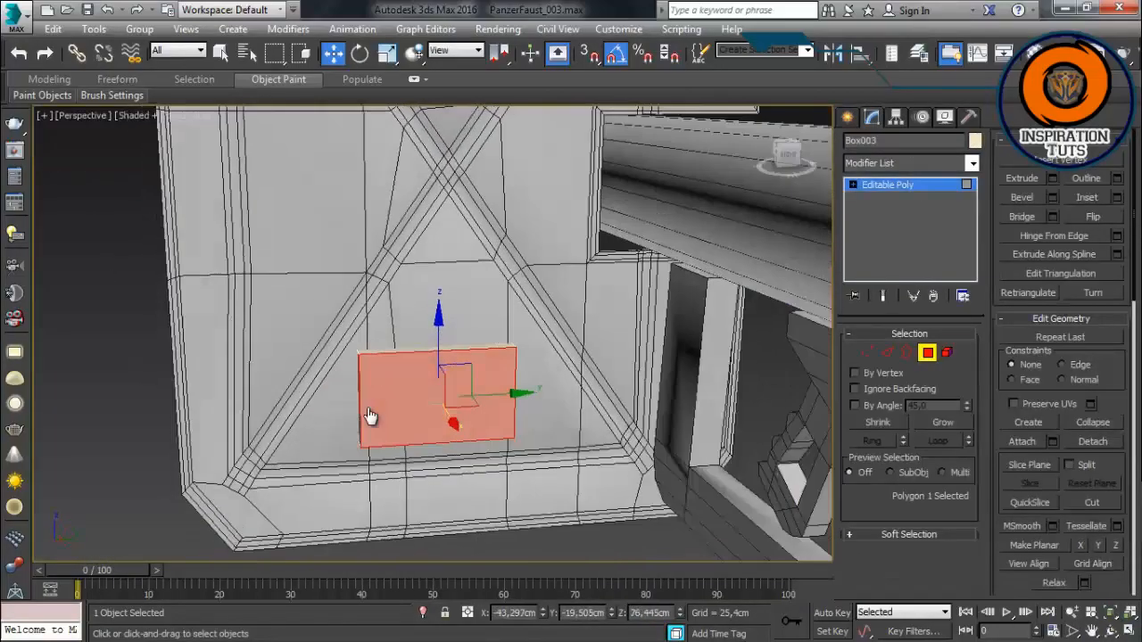
Step: Raise the box's upper vertices about 2.4 cm and select all of its vertices
key("1")
left_click_drag(575, 391, 304, 263)
key("F3")
key("F3")
left_click_drag(437, 287, 437, 253)
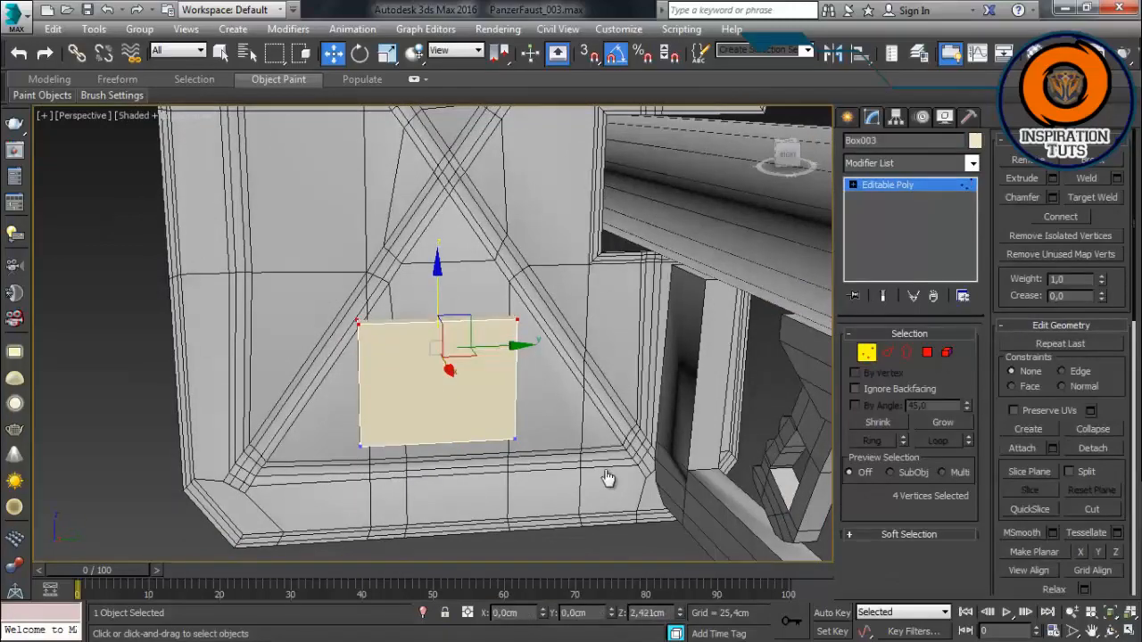
middle_click_drag(609, 479, 905, 365, "alt")
scroll(609, 479, "up", 5)
scroll(436, 384, "down", 8)
scroll(436, 385, "up", 4)
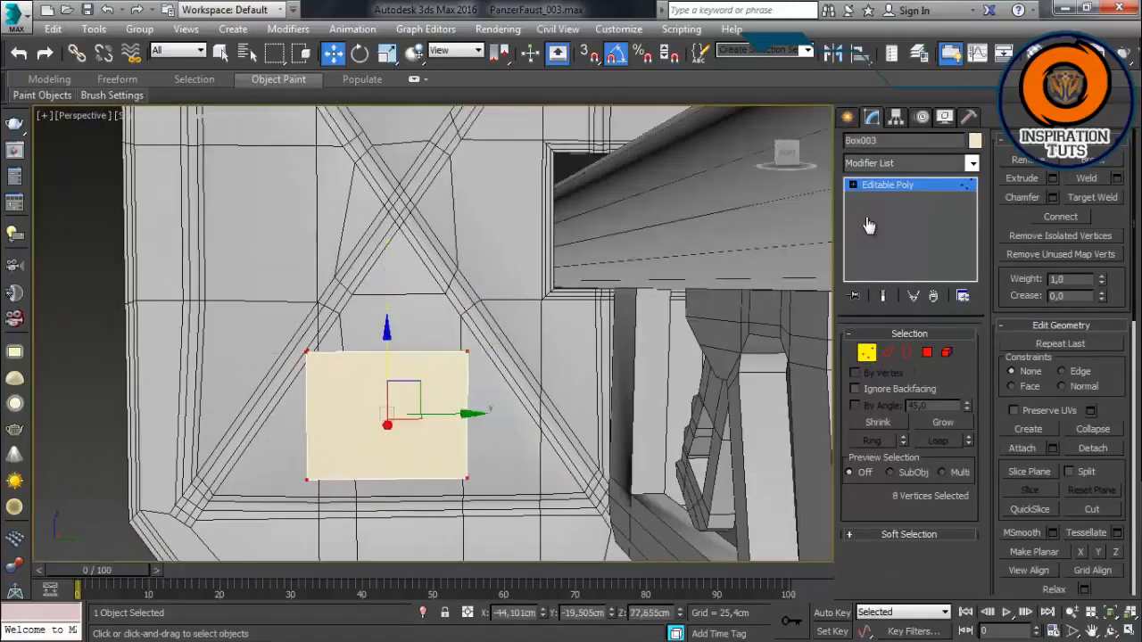
Step: Lower and centre the box over the bottom frame band, and adjust its vertices to make the front face about square
left_click(878, 186)
left_click_drag(323, 434, 336, 434)
left_click_drag(401, 351, 400, 419)
middle_click_drag(442, 279, 436, 176)
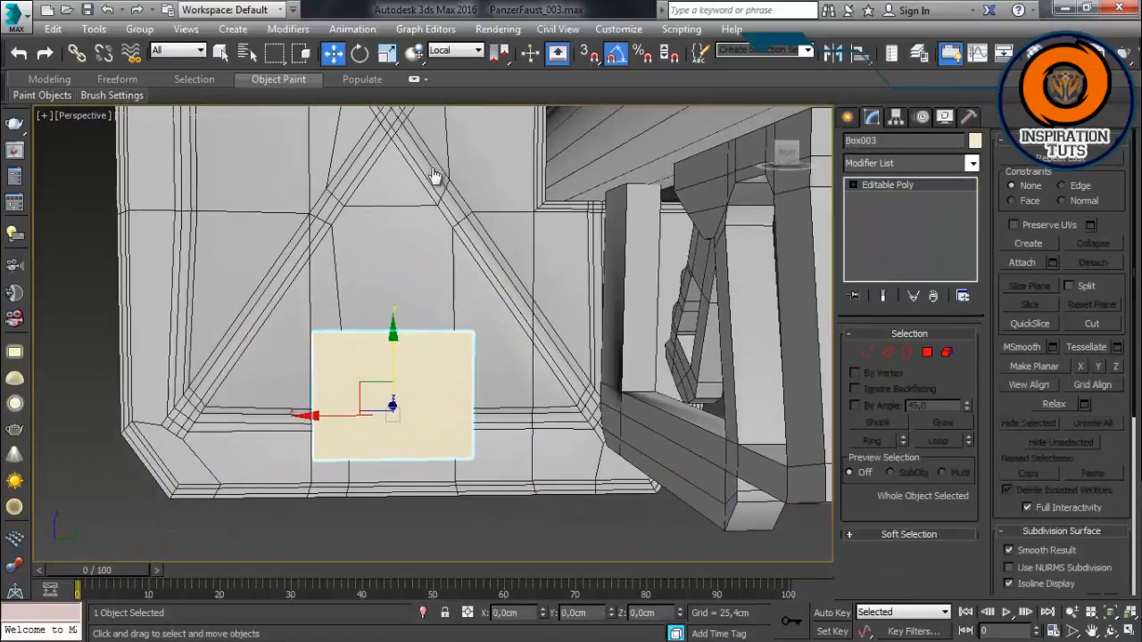
left_click_drag(392, 342, 392, 329)
left_click(866, 352)
left_click_drag(393, 283, 410, 252)
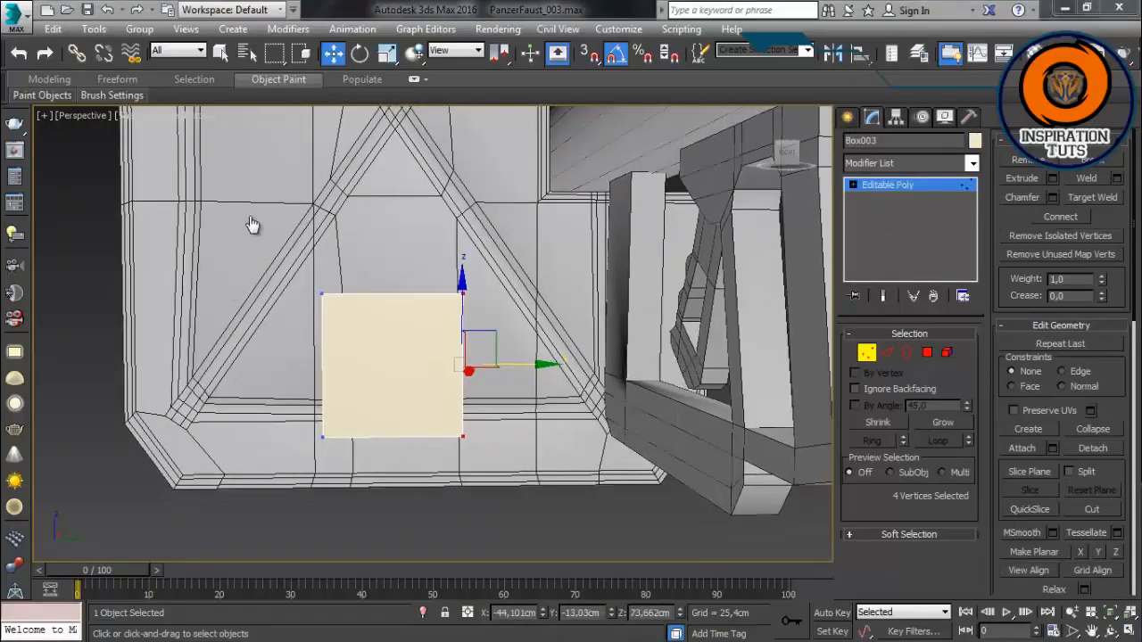
Step: Connect the box's vertical and horizontal edges with 1 segment each so the front face is split into four quarters
key("4")
key("2")
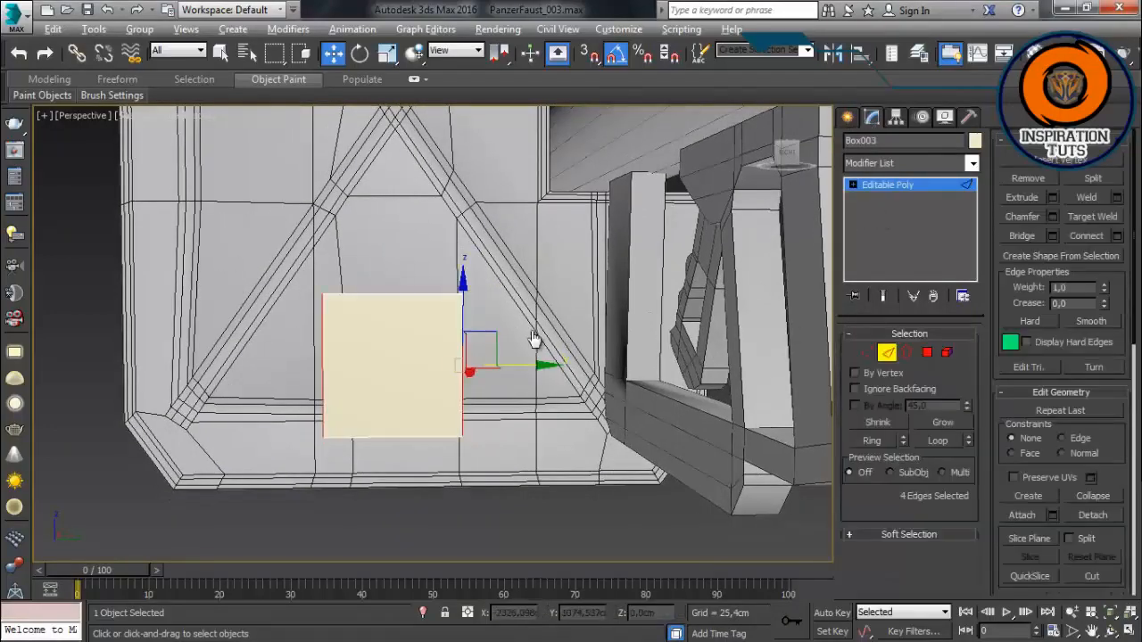
right_click(394, 287)
left_click(247, 359)
left_click(211, 530)
key("ctrl+shift+e")
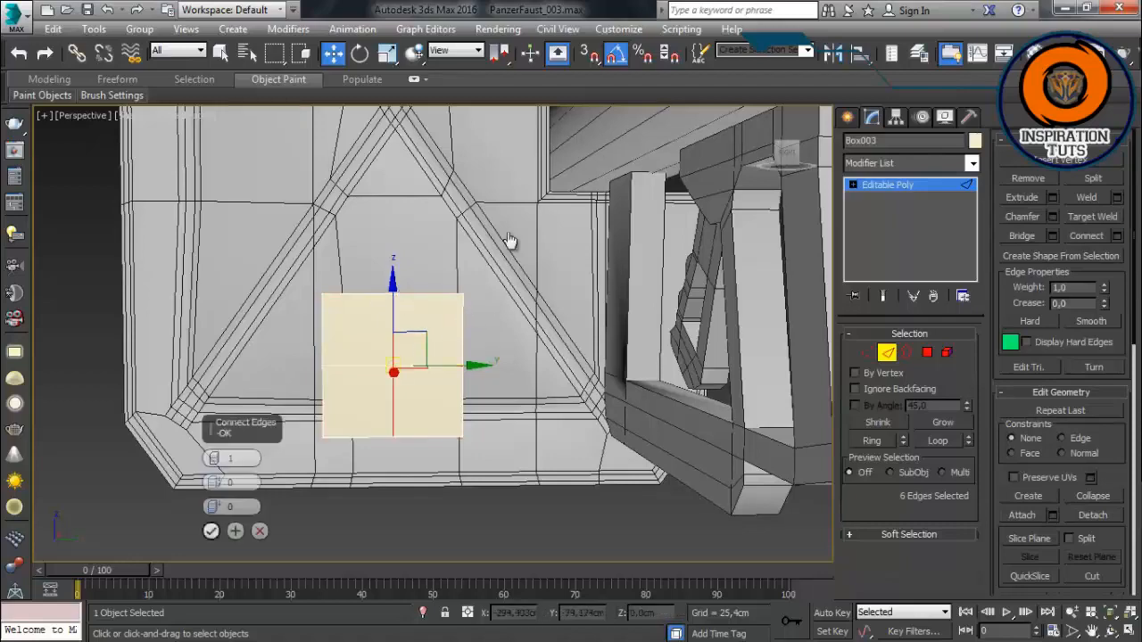
key("Return")
Step: Select the ring of side polygons around the box and delete them, leaving the front and back faces
middle_click_drag(355, 285, 500, 288, "alt")
scroll(536, 287, "up", 3)
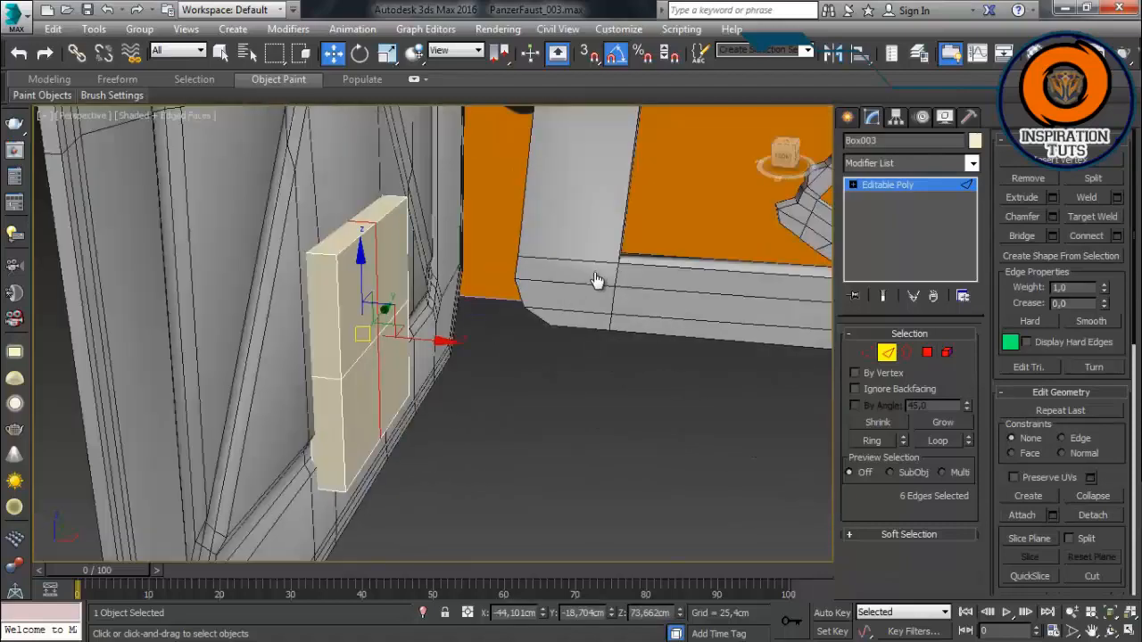
left_click(596, 283)
left_click(323, 255)
left_click(871, 441)
left_click(928, 352, "ctrl")
key("Delete")
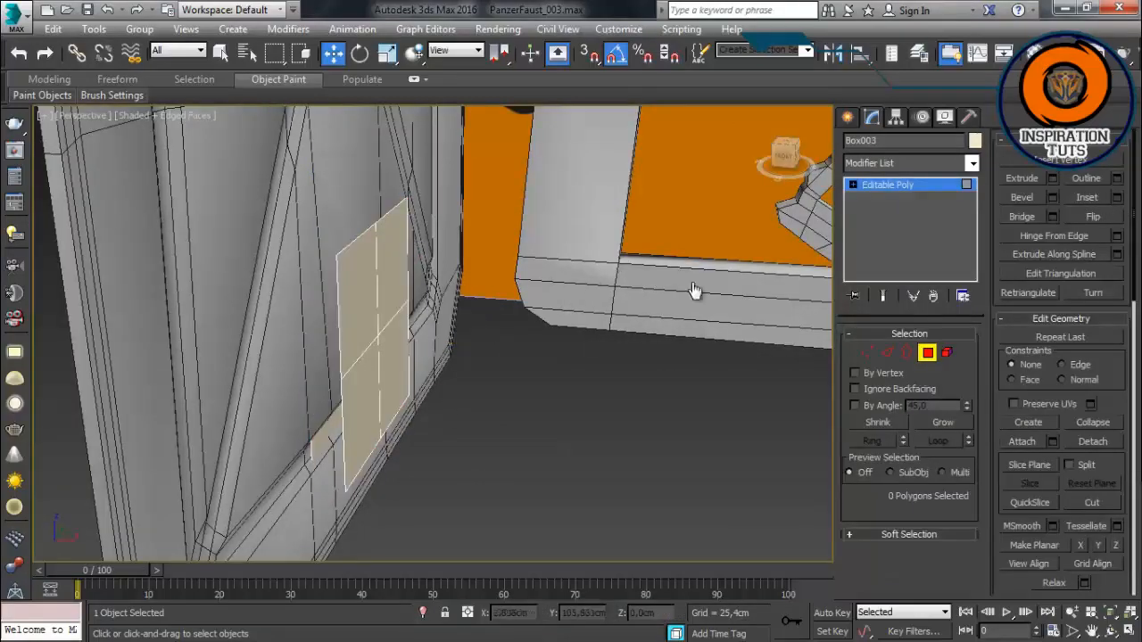
Step: Try an eight-sided cylinder centred on the crossing edges of the square faces in the left wireframe view
key("l")
middle_click_drag(209, 517, 253, 505)
scroll(438, 243, "up", 3)
key("F3")
scroll(460, 223, "up", 2)
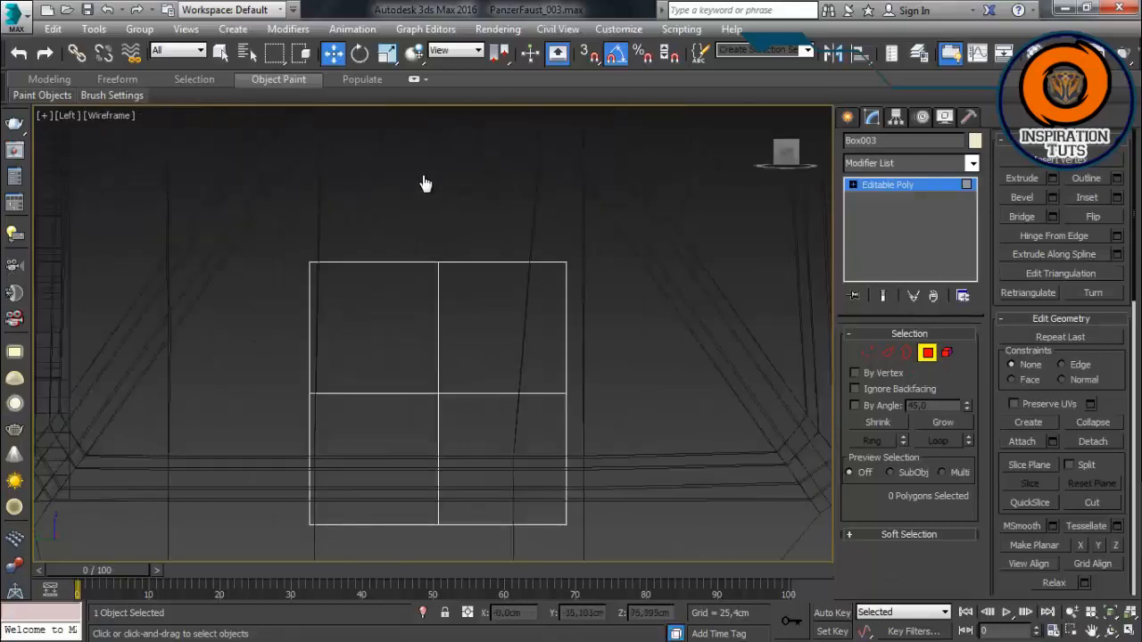
left_click(847, 117)
left_click(877, 258)
scroll(551, 357, "up", 2)
middle_click_drag(634, 309, 678, 222)
middle_click_drag(477, 248, 478, 207)
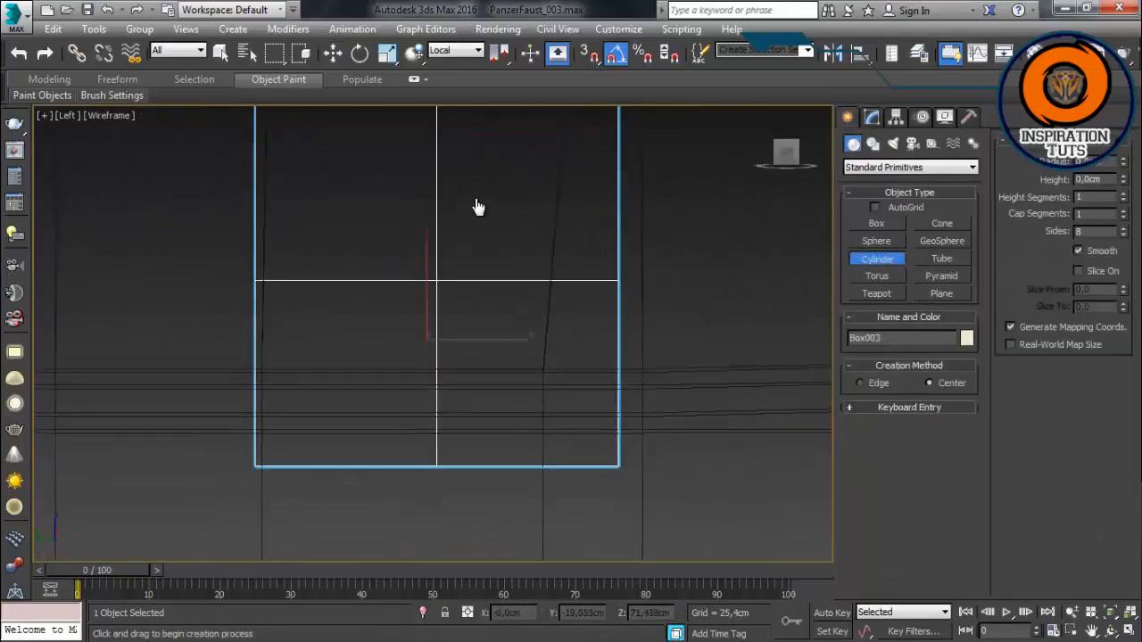
left_click_drag(437, 279, 552, 280)
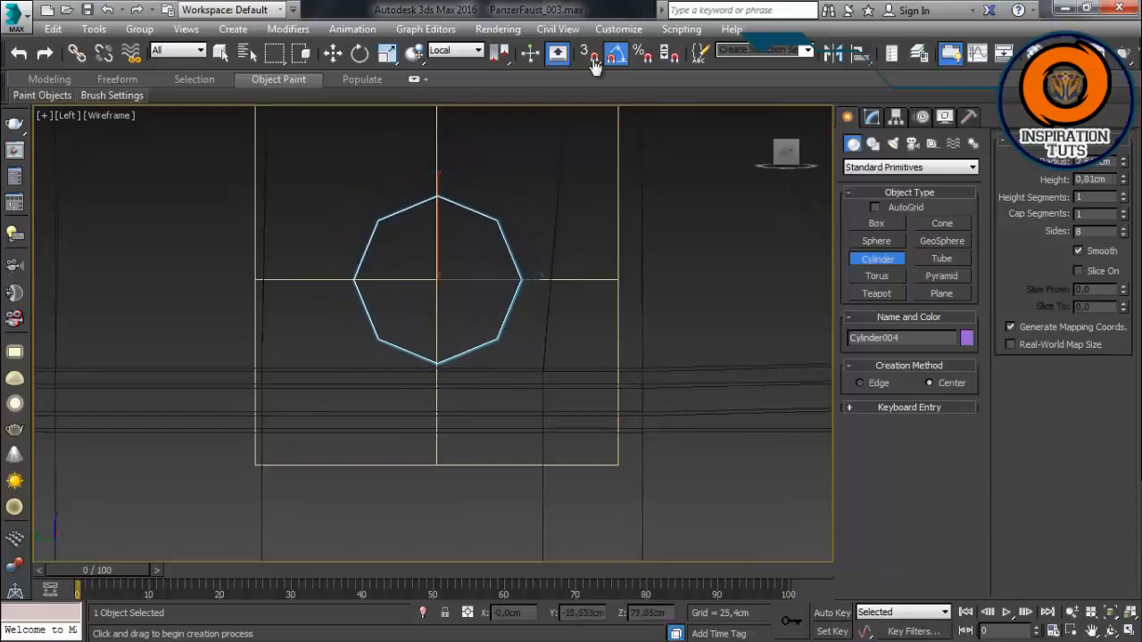
key("w")
key("ctrl+z")
Step: Delete the rear square face element of the plate, the one nearest the frame
middle_click_drag(482, 229, 544, 304, "alt")
key("5")
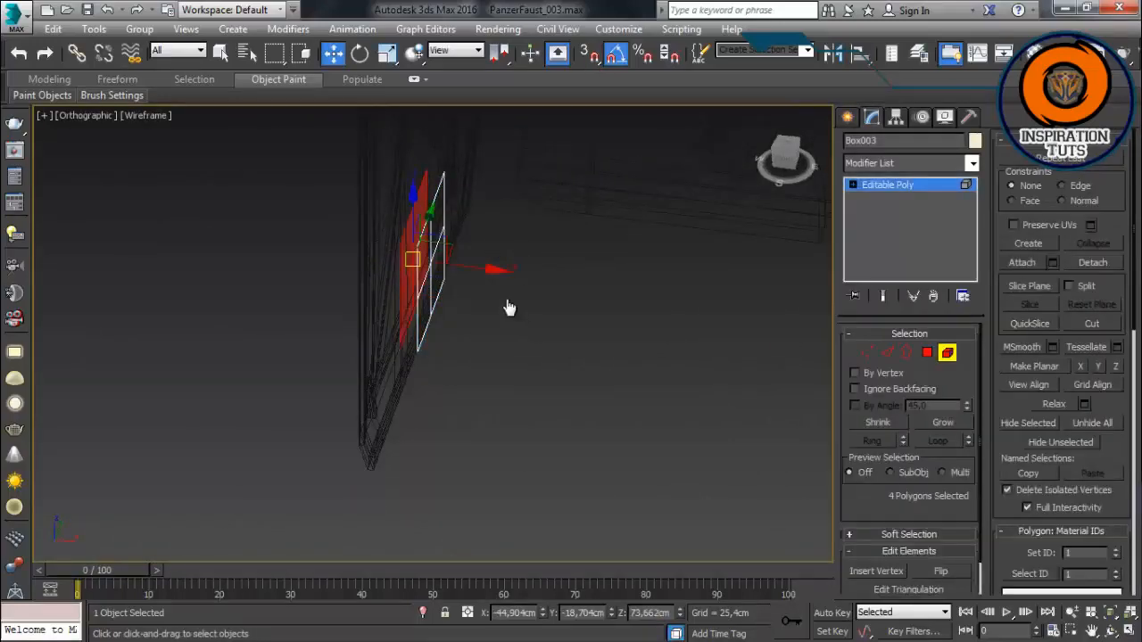
key("Delete")
scroll(501, 326, "down", 3)
key("5")
scroll(539, 357, "up", 1)
scroll(676, 353, "up", 2)
Step: Select the trial eight-sided cylinder in front of the square plate and delete it
left_click(683, 344)
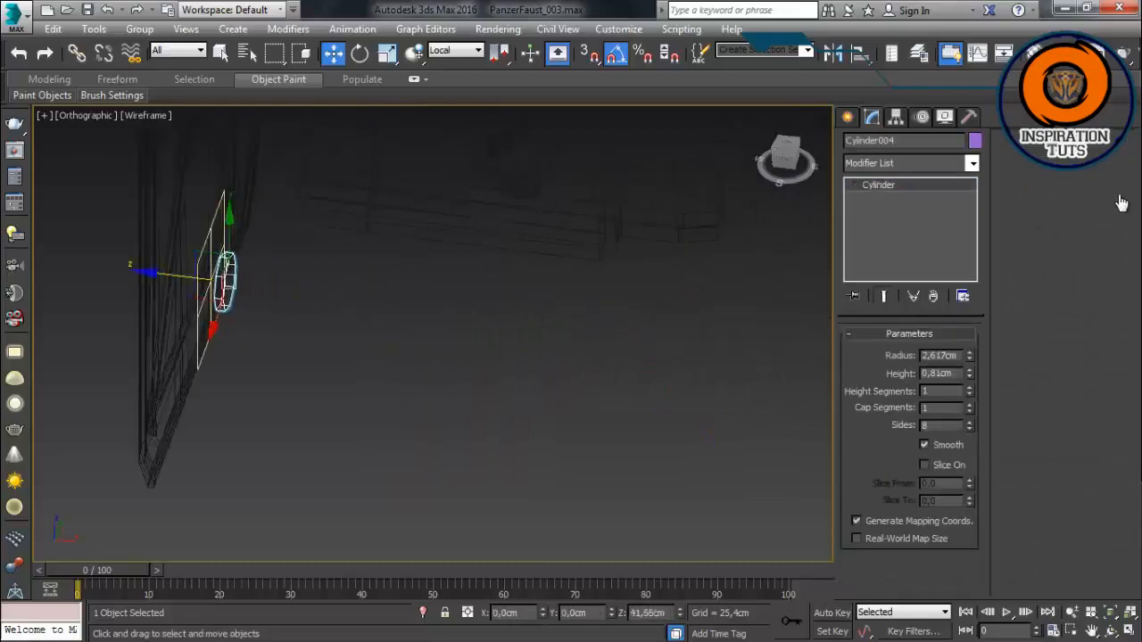
middle_click_drag(214, 482, 219, 509, "alt")
key("F3")
scroll(214, 483, "up", 3)
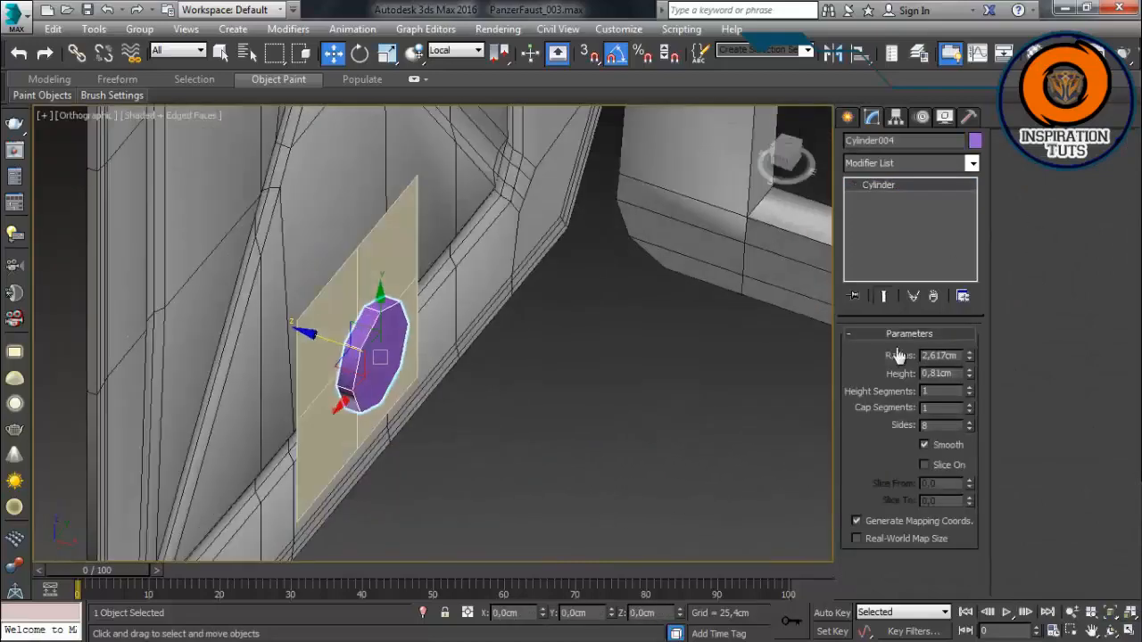
key("Delete")
Step: Create an eight-sided cylinder with AutoGrid at the plate's edge crossing, with a radius of about 2.5 cm and zero height
left_click(847, 117)
left_click(877, 259)
left_click(875, 207)
middle_click_drag(687, 401, 727, 395, "alt")
scroll(656, 424, "up", 3)
scroll(493, 469, "down", 2)
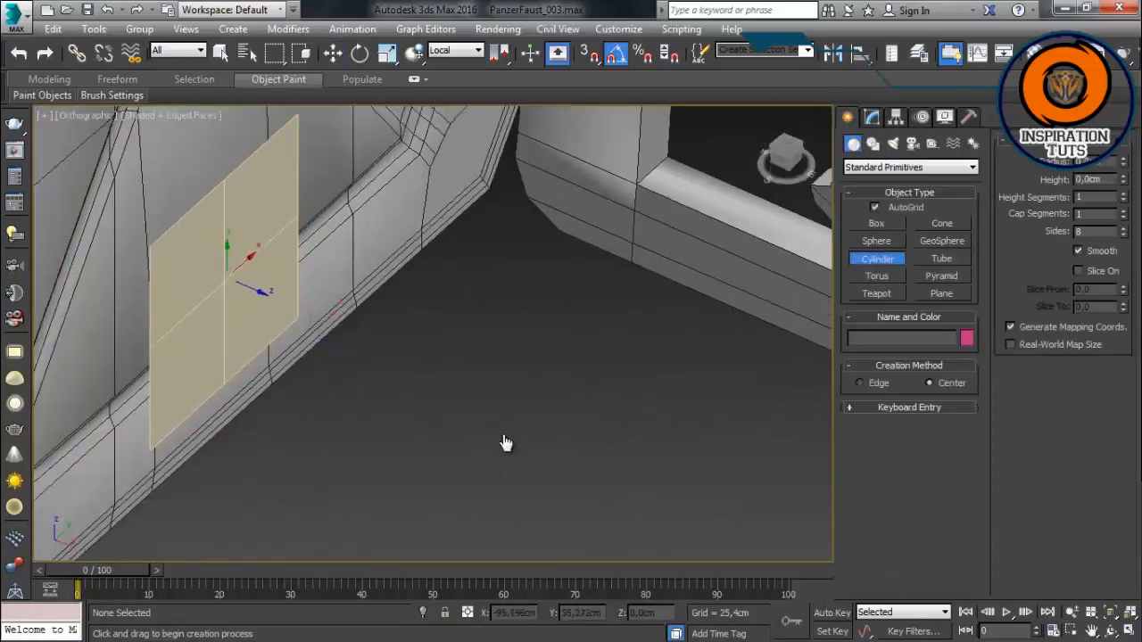
mouse_move(223, 282)
left_mouse_down()
mouse_move(248, 323)
mouse_move(232, 315)
left_mouse_up()
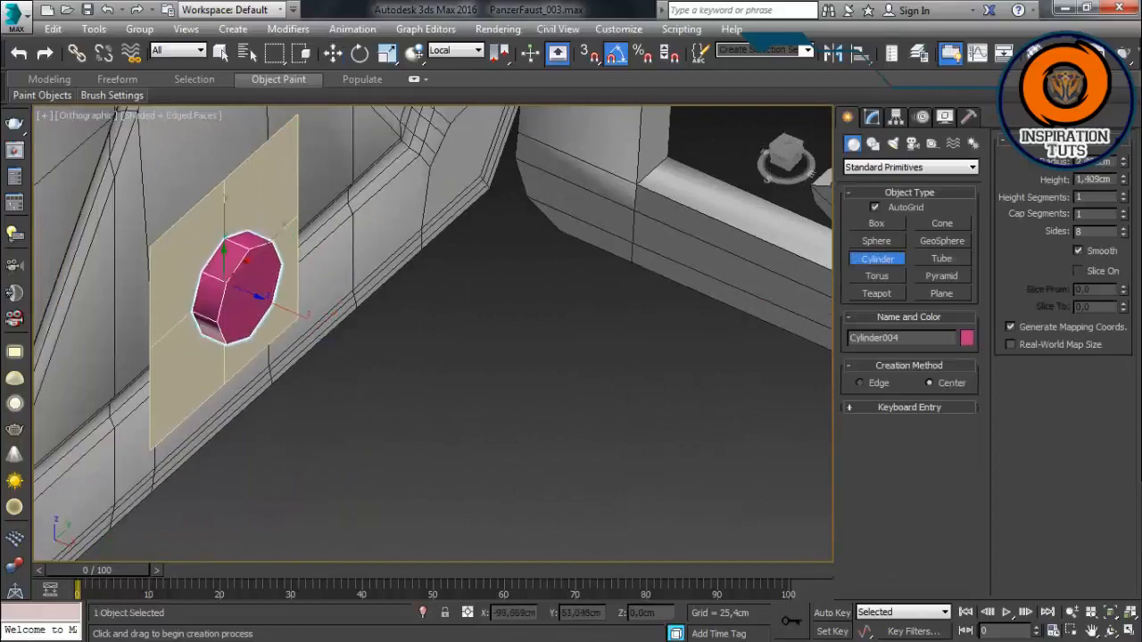
left_click(257, 326)
left_click(872, 117)
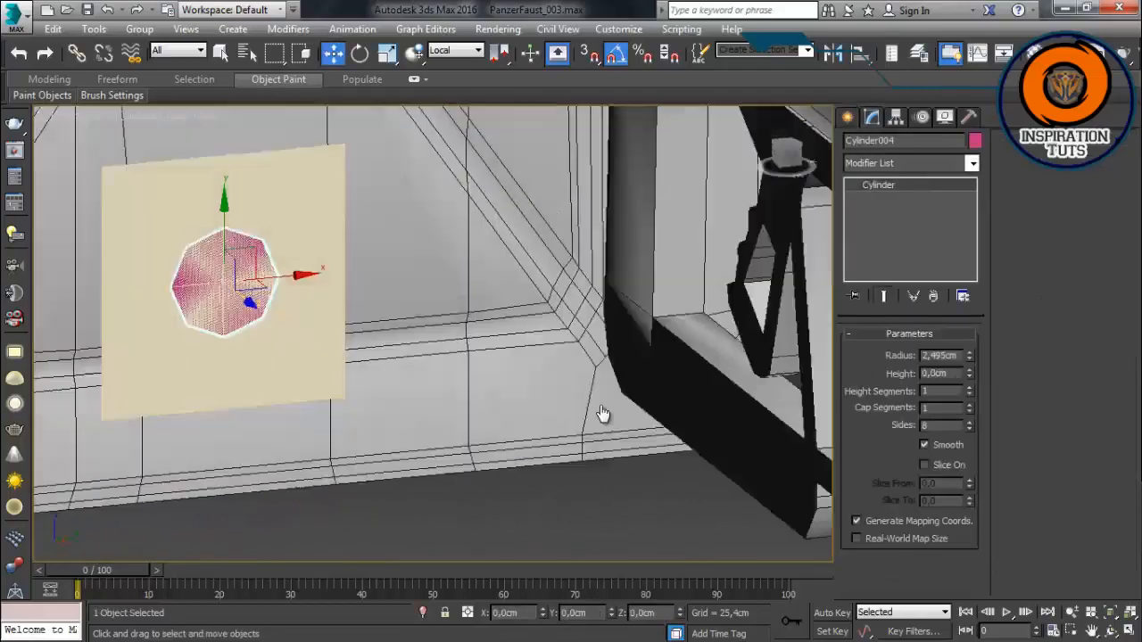
scroll(606, 419, "up", 2)
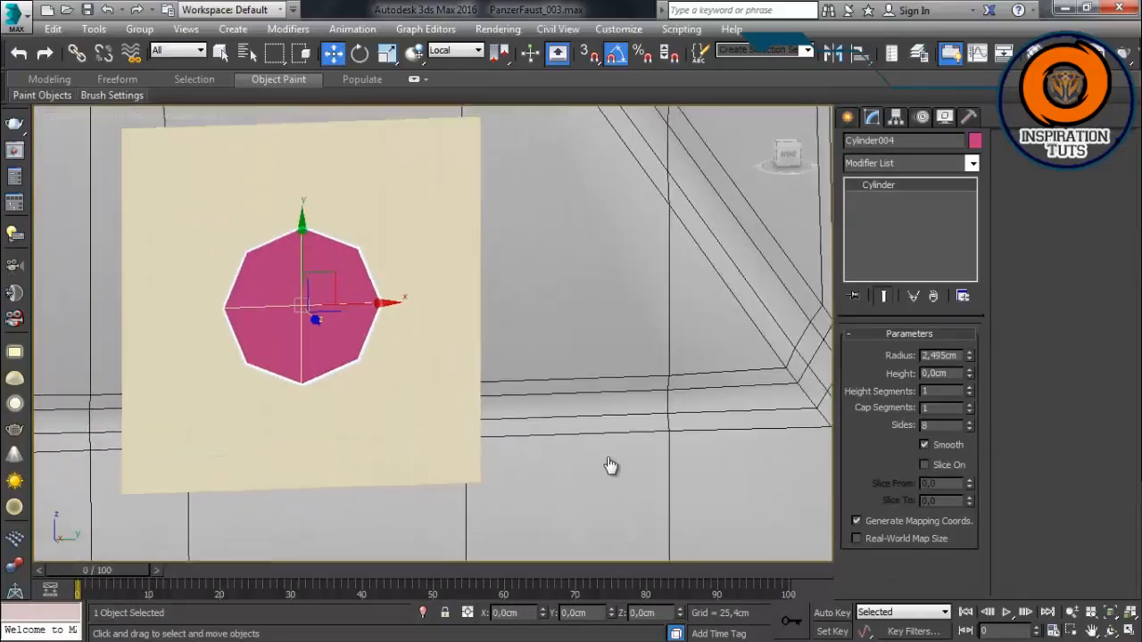
Step: Select the square plate's four polygons in the left wireframe view and inset them as a group by 2.54 cm
mouse_move(610, 466)
middle_mouse_down("alt")
mouse_move(497, 362)
mouse_move(513, 361)
mouse_move(549, 306)
middle_mouse_up("alt")
scroll(513, 361, "up", 3)
key("f")
key("l")
scroll(525, 365, "up", 5)
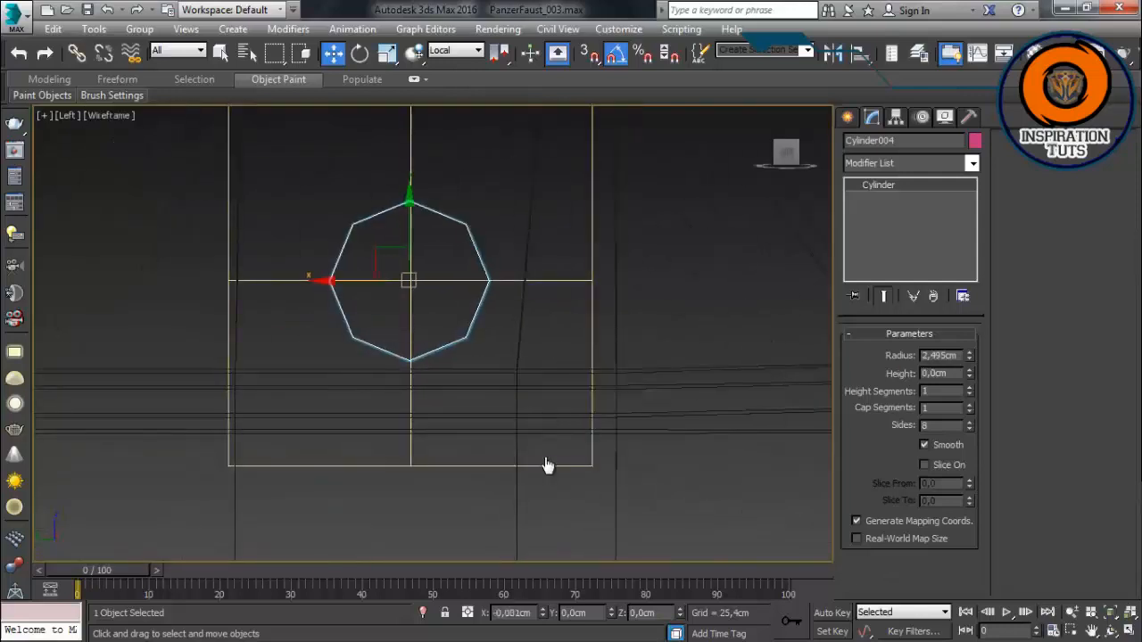
left_click(548, 465)
left_click(592, 386)
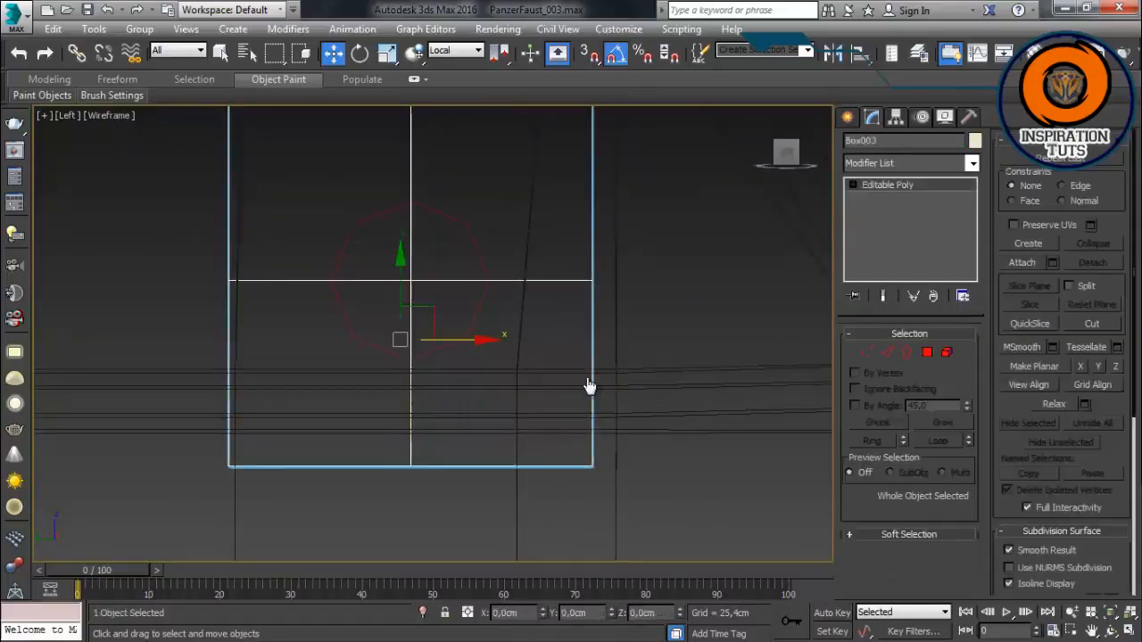
key("4")
left_click(497, 234)
left_click(334, 236, "ctrl")
left_click(330, 375, "ctrl")
left_click(501, 387, "ctrl")
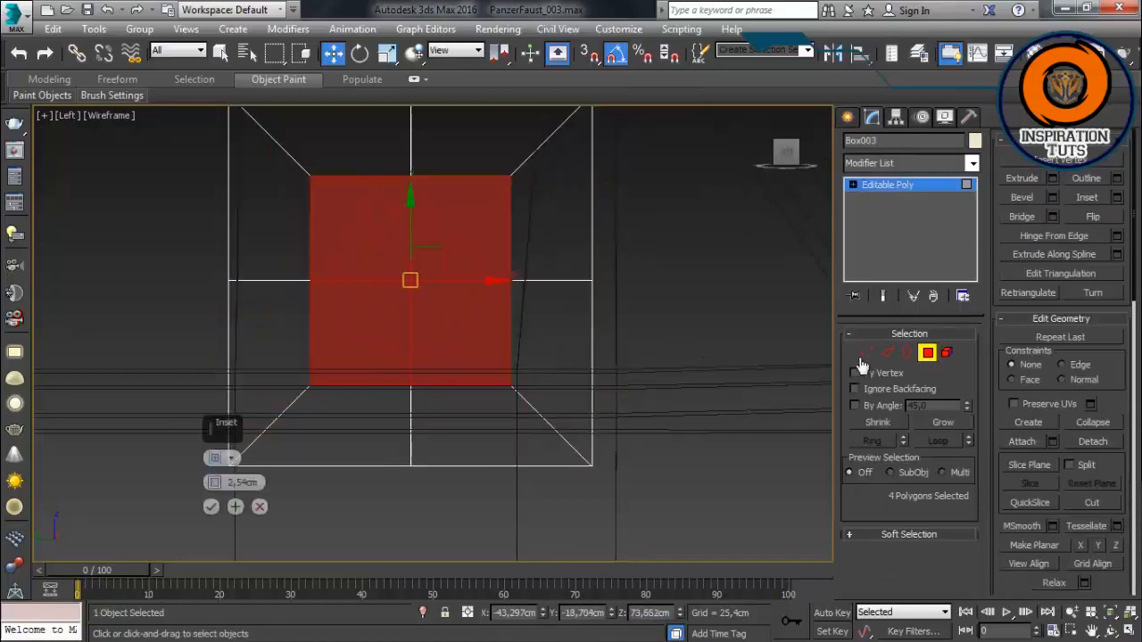
Step: Turn on 3D snapping and snap the inset's top-middle and upper-right vertices onto the octagon outline
key("1")
key("ctrl+d")
scroll(406, 219, "up", 4)
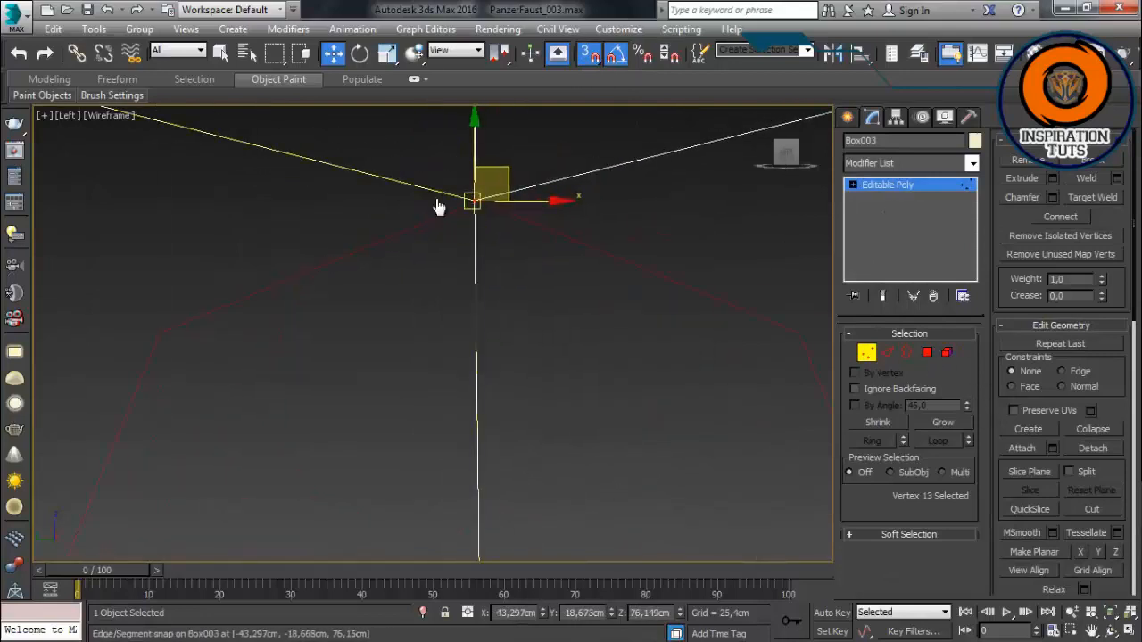
left_click_drag(439, 205, 471, 223)
scroll(474, 254, "down", 4)
left_click_drag(638, 169, 513, 307)
middle_click_drag(513, 307, 484, 217)
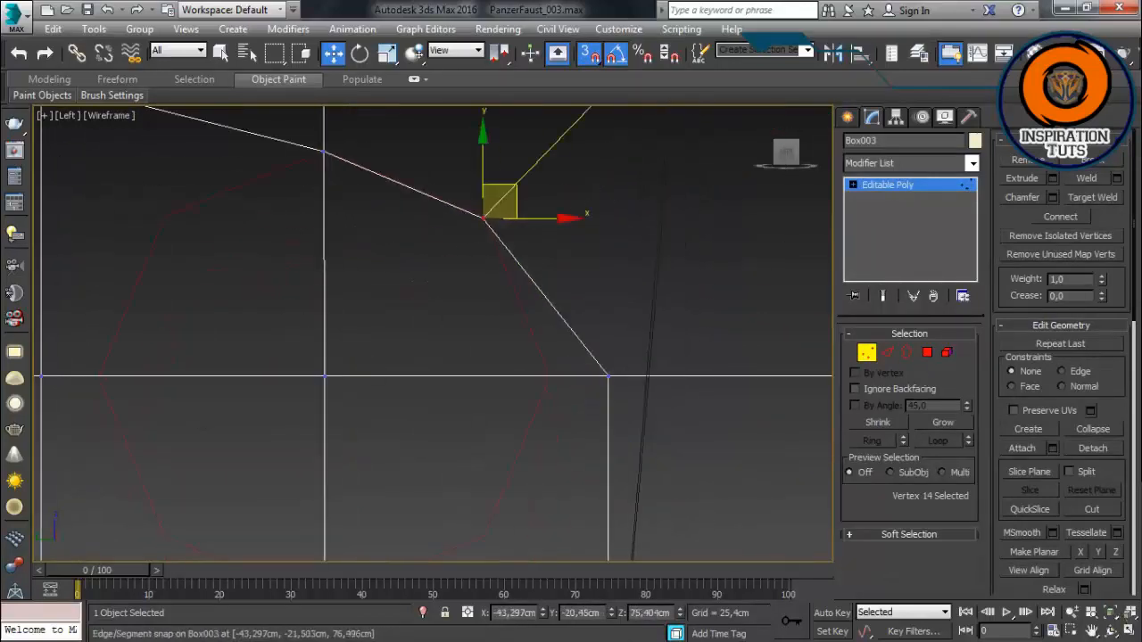
Step: Restrict snapping to vertices and snap the inset's upper-right, right-middle and lower-right vertices to the matching octagon corners
right_click(589, 53)
left_click(676, 213)
mouse_move(487, 214)
left_mouse_down()
mouse_move(515, 181)
mouse_move(485, 217)
left_mouse_up()
middle_click_drag(485, 217, 440, 92)
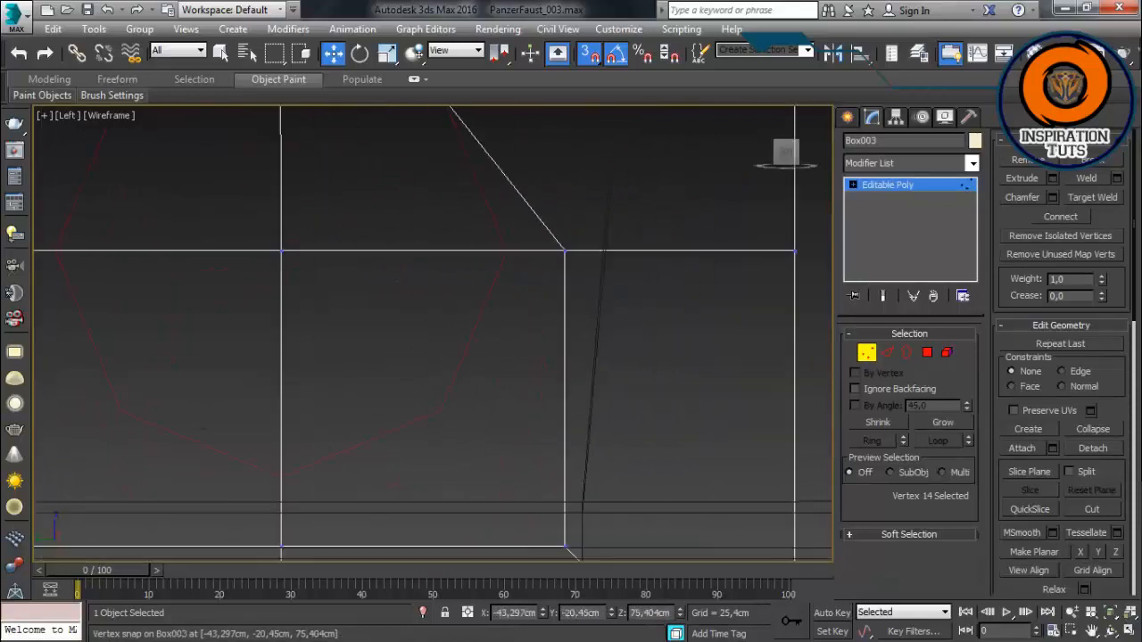
left_click_drag(506, 253, 507, 251)
middle_click_drag(507, 251, 561, 91)
left_click_drag(618, 383, 499, 250)
Step: Snap the inset's bottom-middle vertex and the remaining left-side vertices to their matching octagon corners
left_click_drag(339, 386, 339, 317)
middle_click_drag(339, 316, 717, 286)
left_click_drag(432, 355, 557, 220)
middle_click_drag(557, 219, 585, 417)
scroll(585, 413, "down", 2)
left_click_drag(495, 295, 538, 295)
middle_click_drag(538, 296, 482, 422)
scroll(529, 309, "down", 3)
Step: Inset the four octagon polygons by 0.225 cm and delete the inner ones to open a hole in the plate
key("4")
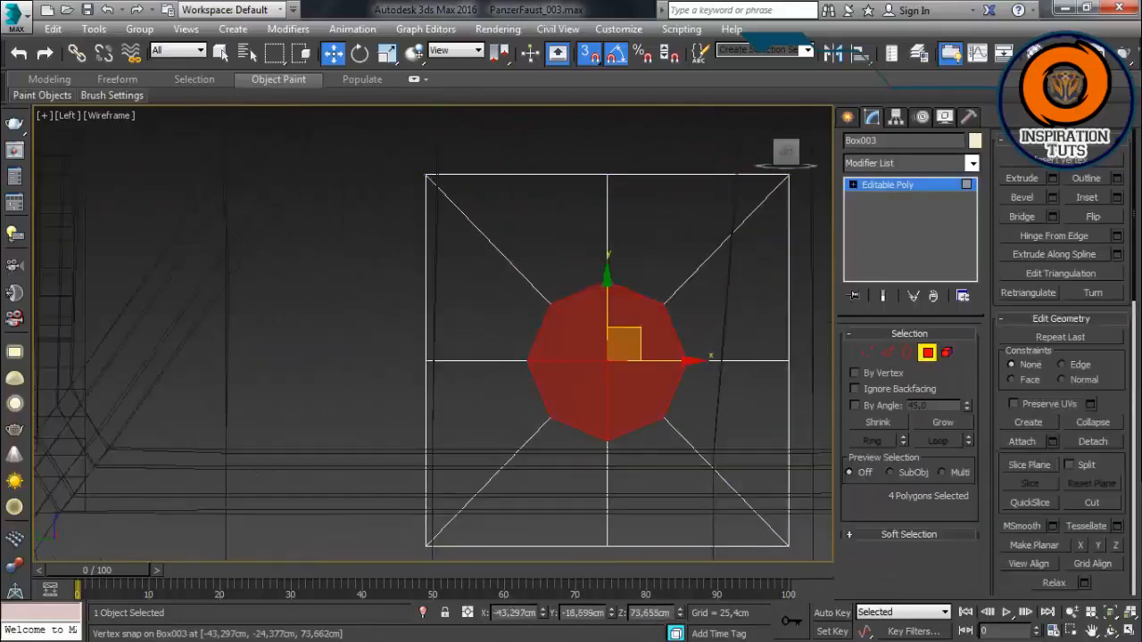
left_click(1117, 198)
right_click(214, 484)
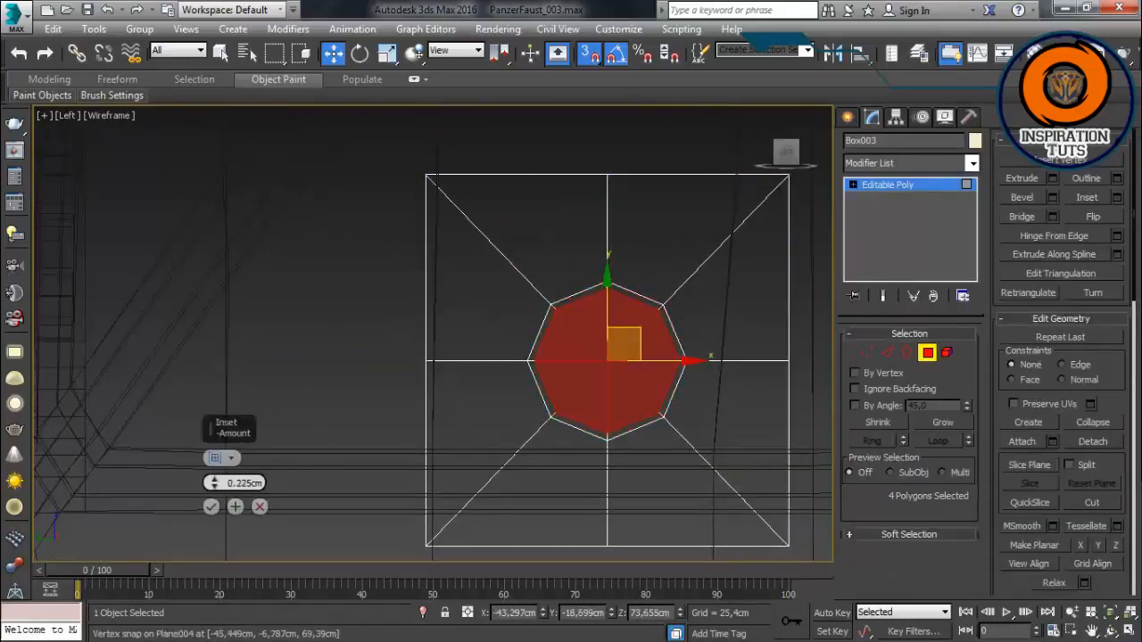
key("Delete")
key("4")
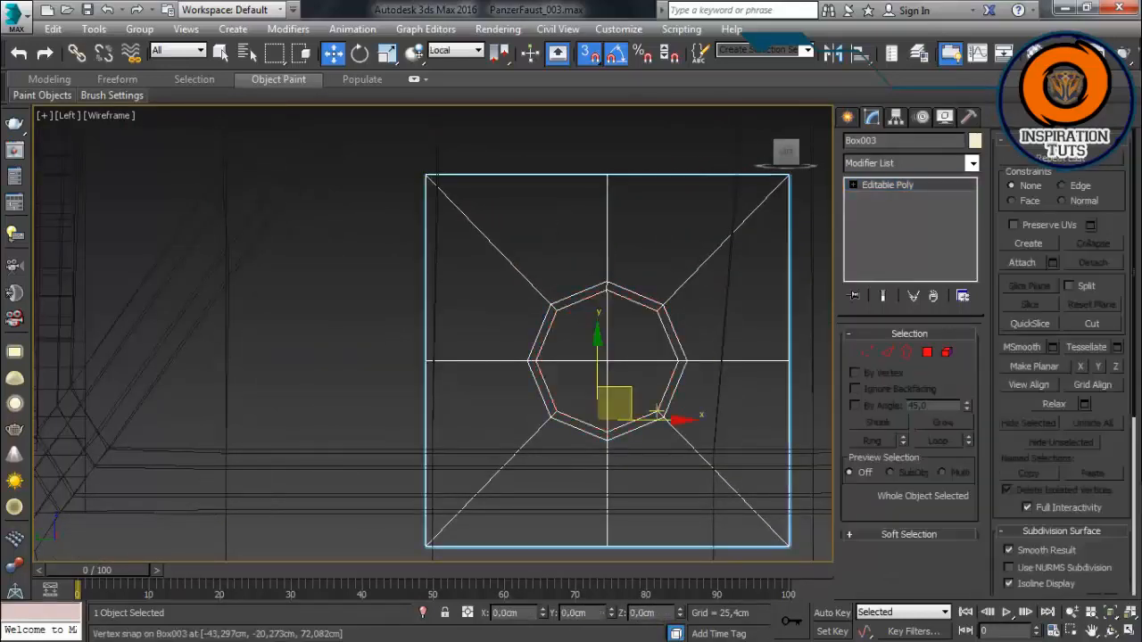
Step: Turn off snapping and move the plate outward from the panel along its local Z axis, clear of the guide cylinder
key("p")
scroll(613, 393, "down", 4)
middle_click_drag(500, 366, 714, 406, "alt")
key("F3")
scroll(571, 411, "down", 4)
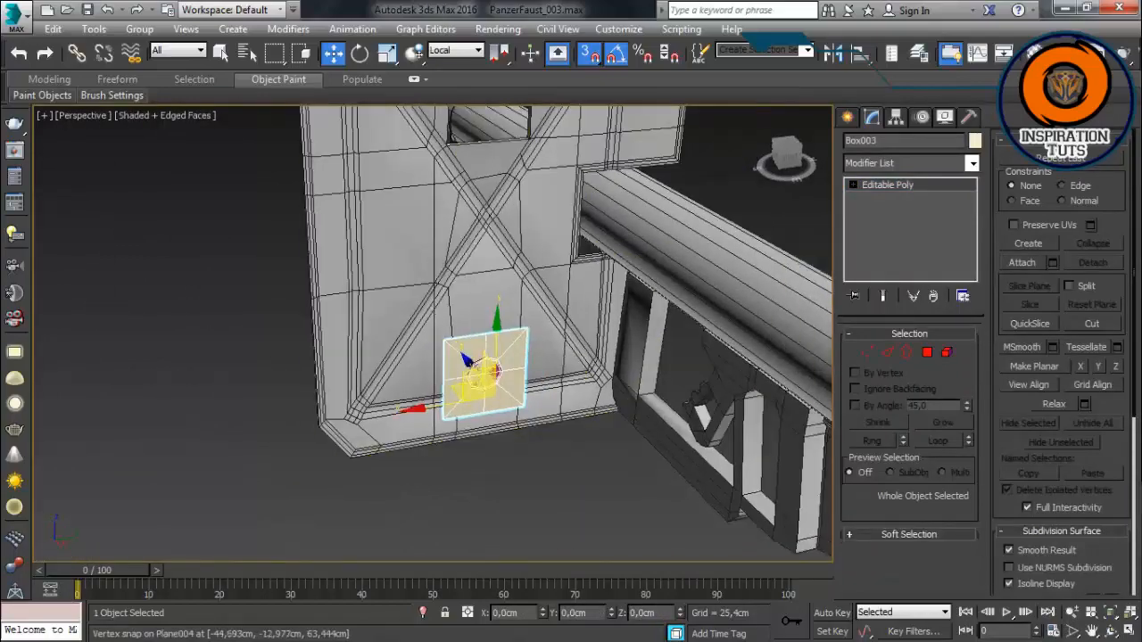
left_click(500, 486)
scroll(509, 437, "up", 4)
scroll(509, 437, "down", 4)
mouse_move(508, 437)
middle_mouse_down("alt")
mouse_move(567, 430)
mouse_move(568, 446)
mouse_move(525, 393)
middle_mouse_up("alt")
scroll(568, 437, "up", 4)
scroll(571, 437, "down", 3)
left_click(580, 473)
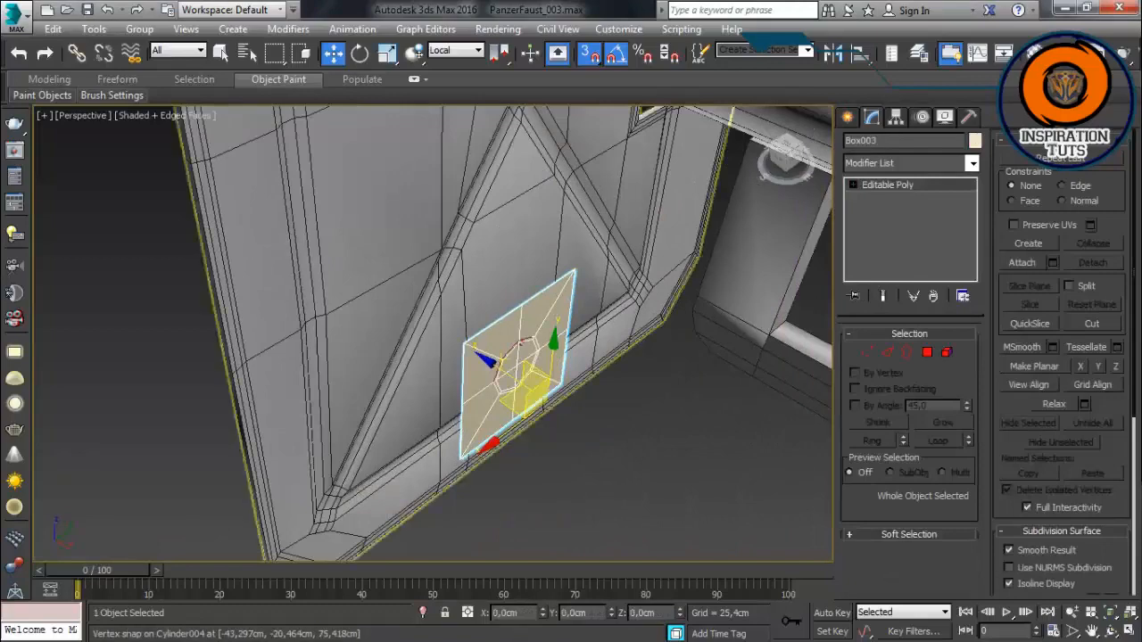
key("F3")
left_click(533, 390)
left_click(525, 378)
key("s")
left_click_drag(501, 371, 568, 417)
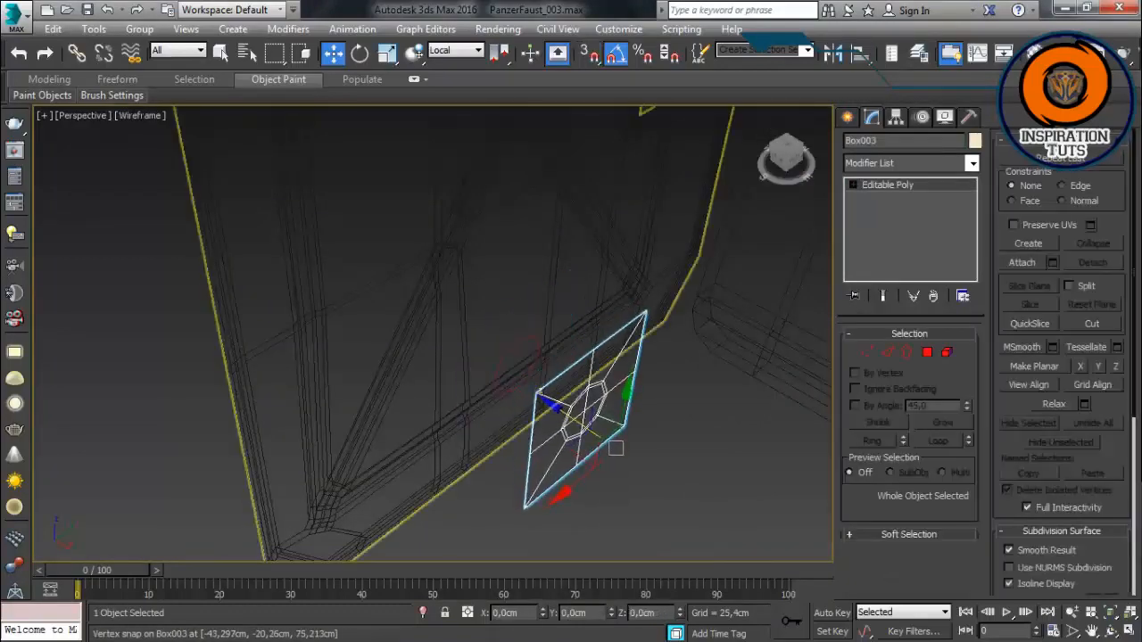
Step: Select the flat octagonal guide cylinder left behind at the panel and delete it
left_click(516, 366)
key("Delete")
key("F3")
Step: Try to extend the plate's eight outer border edges into side faces, and undo the extension
left_click(584, 419)
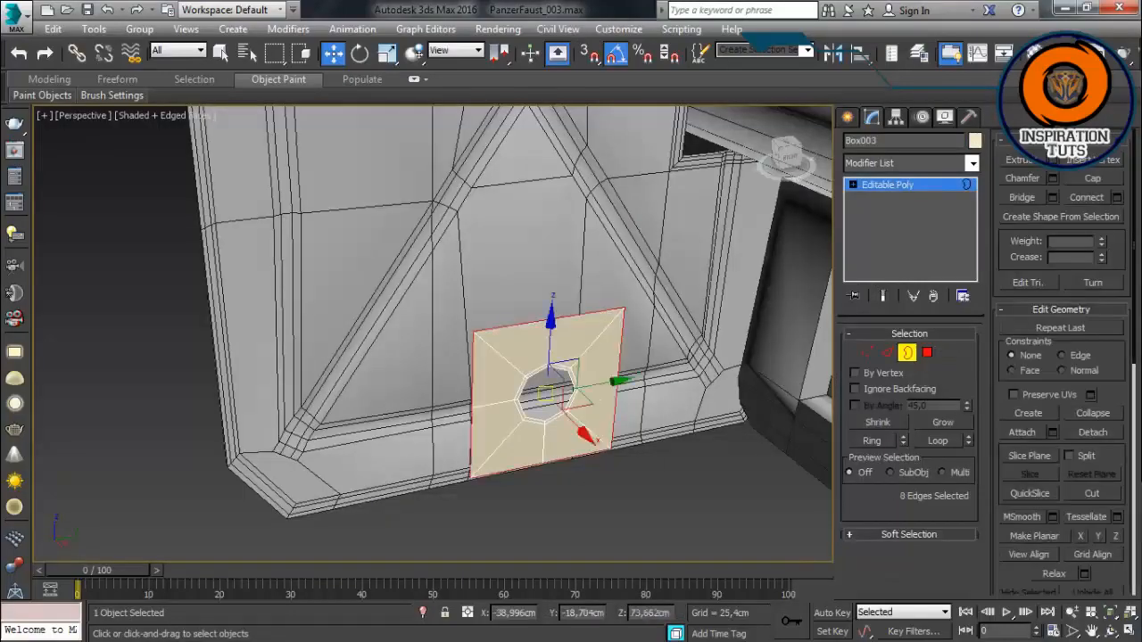
middle_click_drag(553, 393, 610, 416, "alt")
left_click_drag(610, 416, 586, 407, "shift")
middle_click_drag(586, 406, 548, 386, "alt")
key("ctrl+z")
Step: Give the plate thickness with a Shell modifier and convert it to an editable poly
left_click(973, 163)
type("sh")
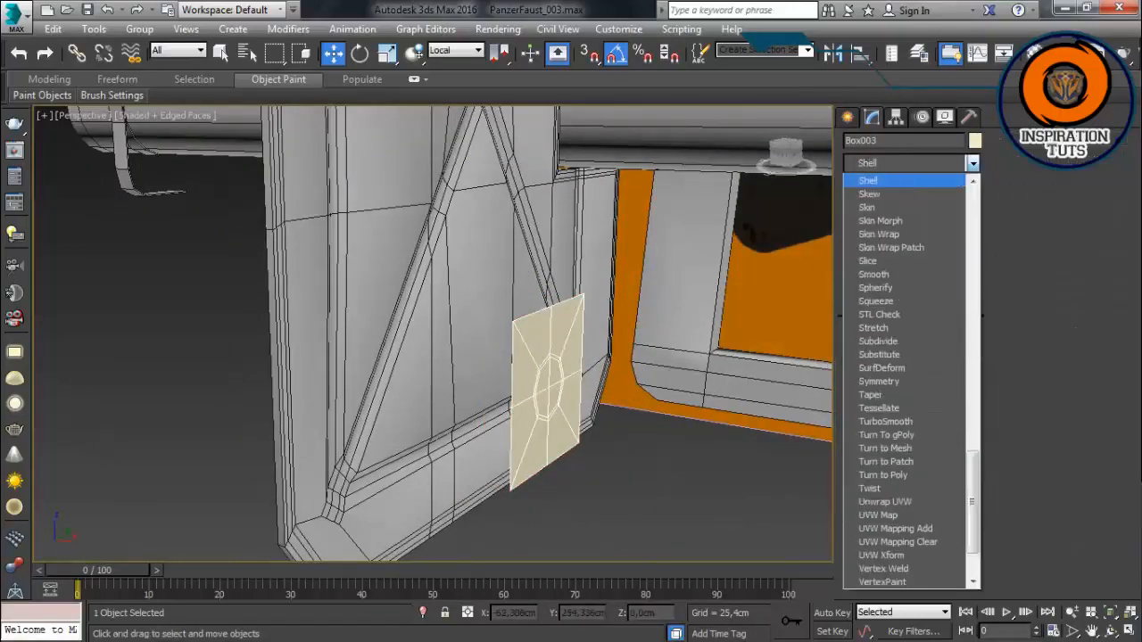
key("Return")
mouse_move(548, 386)
middle_mouse_down("alt")
mouse_move(517, 384)
mouse_move(541, 384)
middle_mouse_up("alt")
right_click(524, 324)
mouse_move(562, 492)
left_click(464, 505)
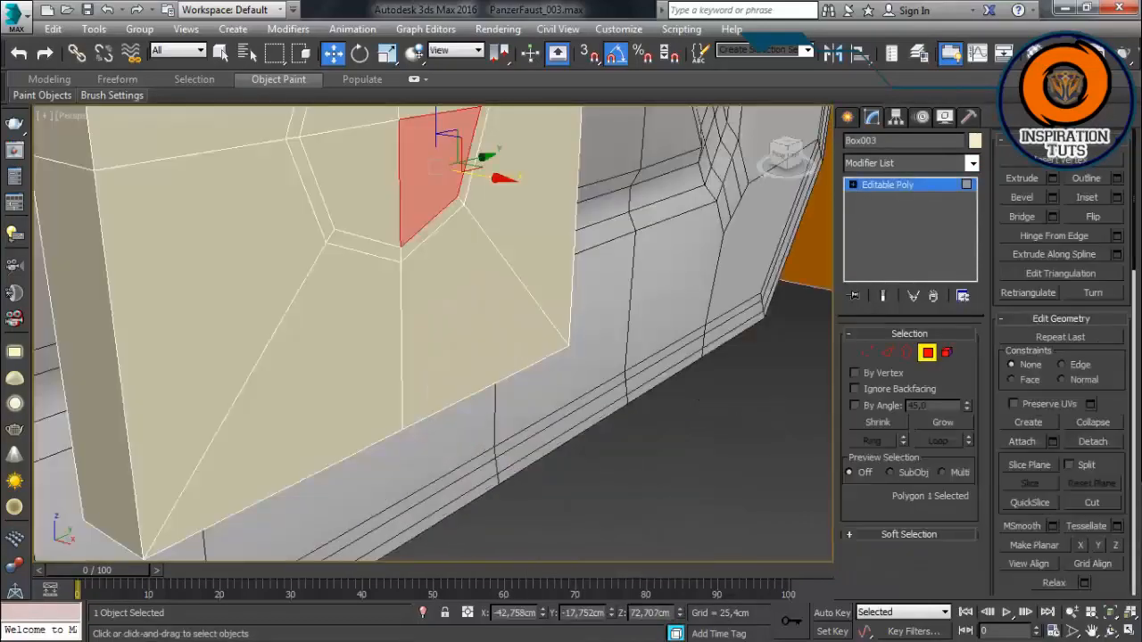
Step: Select the quarter polygons inside the plate's octagonal centre, and leave polygon editing
scroll(464, 339, "up", 3)
left_click(421, 255, "ctrl")
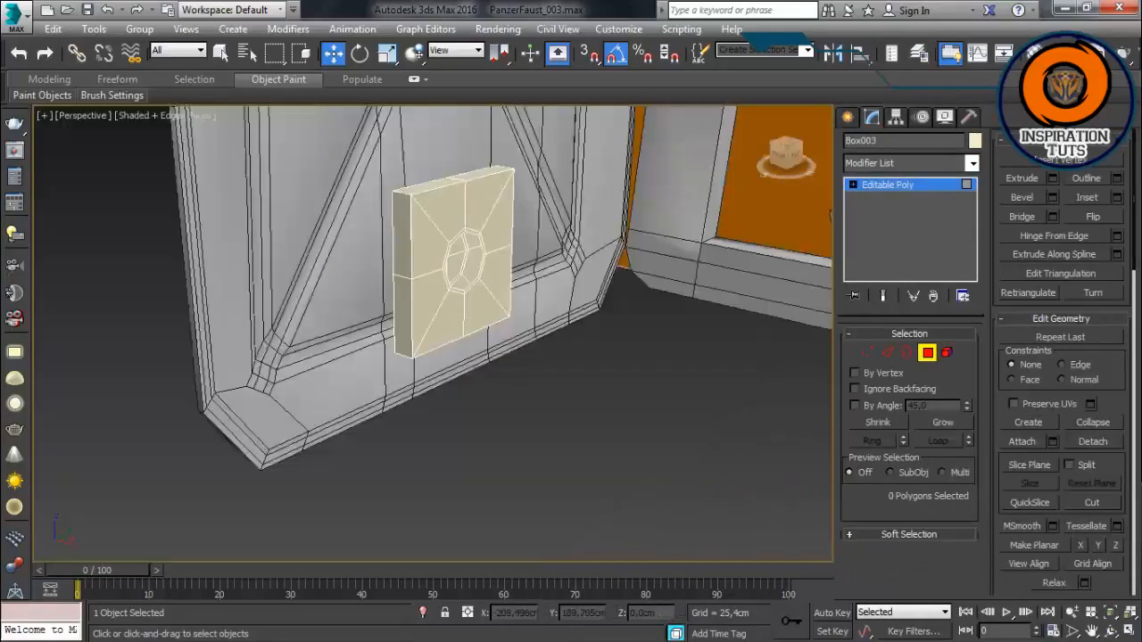
key("z")
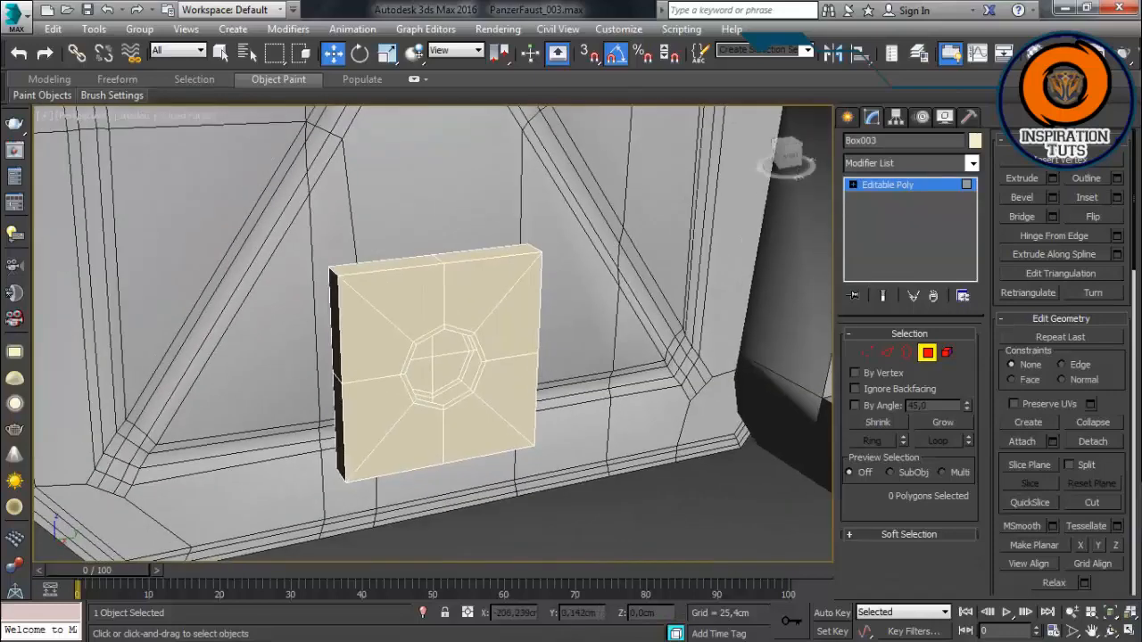
middle_click_drag(464, 357, 536, 393, "alt")
left_click(928, 353)
Step: Draw an AutoGrid plane about 2.85 cm wide on the plate's front face, above the octagonal centre
left_click(848, 117)
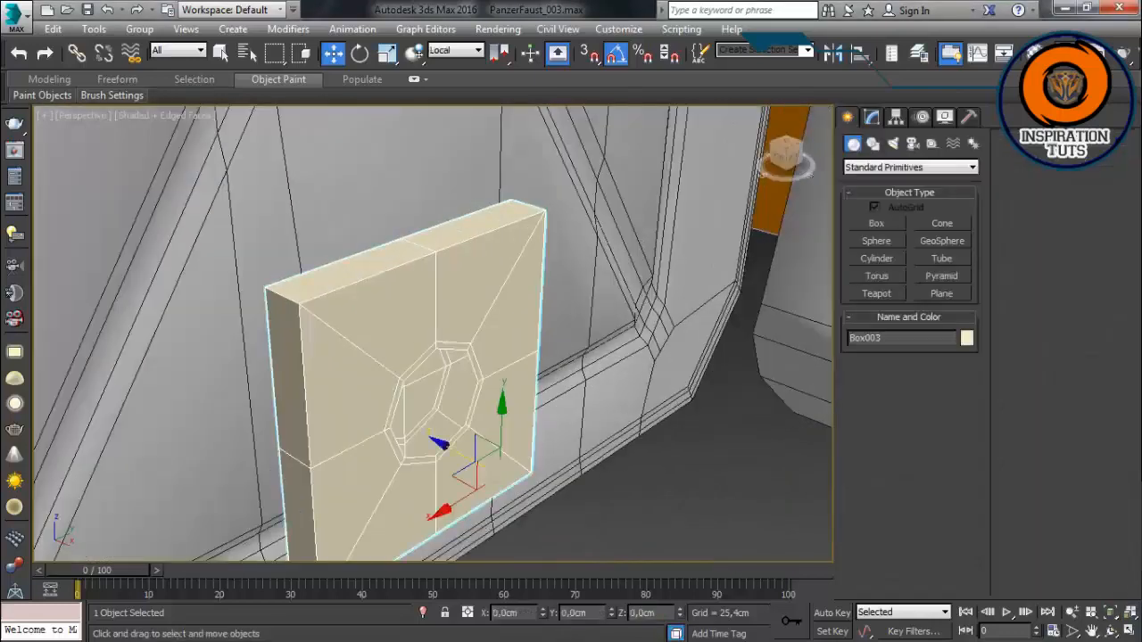
left_click(943, 294)
scroll(382, 384, "up", 3)
mouse_move(384, 234)
left_mouse_down()
mouse_move(543, 250)
mouse_move(482, 246)
mouse_move(484, 280)
left_mouse_up()
scroll(503, 318, "down", 3)
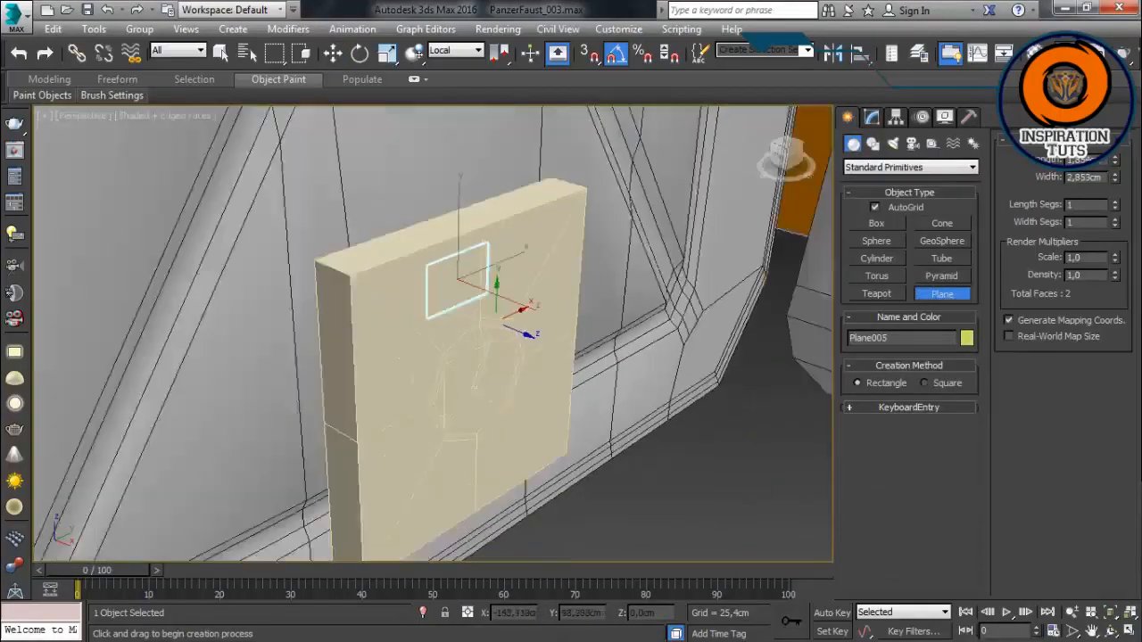
Step: Convert the small plane on the plate's front face to an editable poly
middle_click_drag(503, 319, 522, 327, "alt")
key("w")
right_click(469, 289)
mouse_move(506, 462)
left_click(408, 477)
Step: Extend the small plane's top edge upward as a new segment and slant it outward from the plate
middle_click_drag(464, 384, 433, 384, "alt")
key("2")
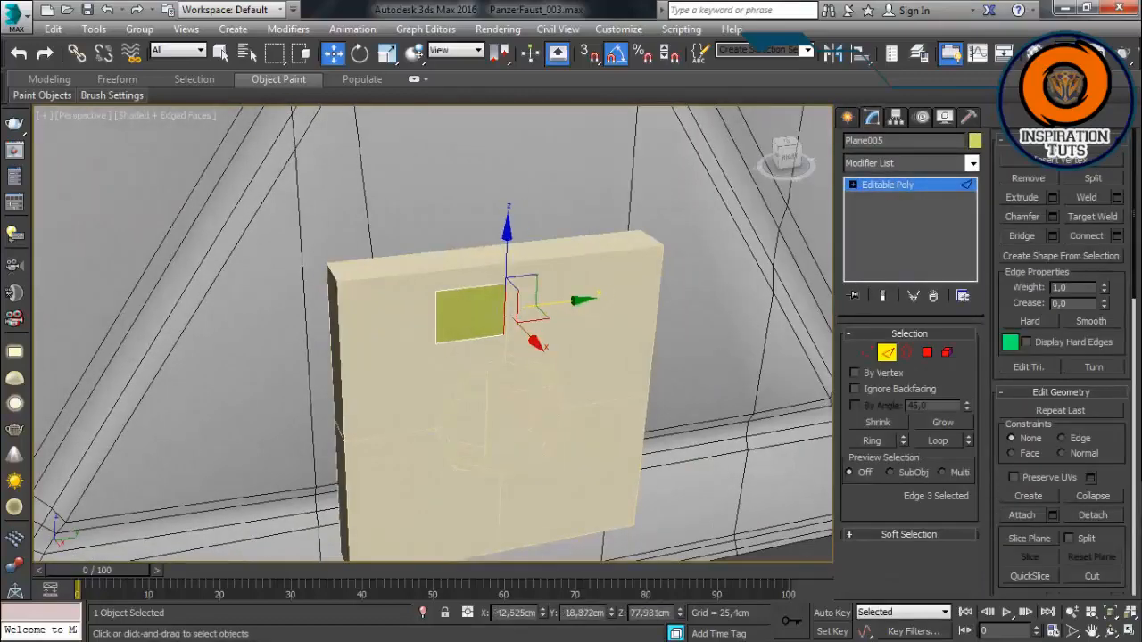
left_click(472, 288)
middle_click_drag(471, 288, 423, 304)
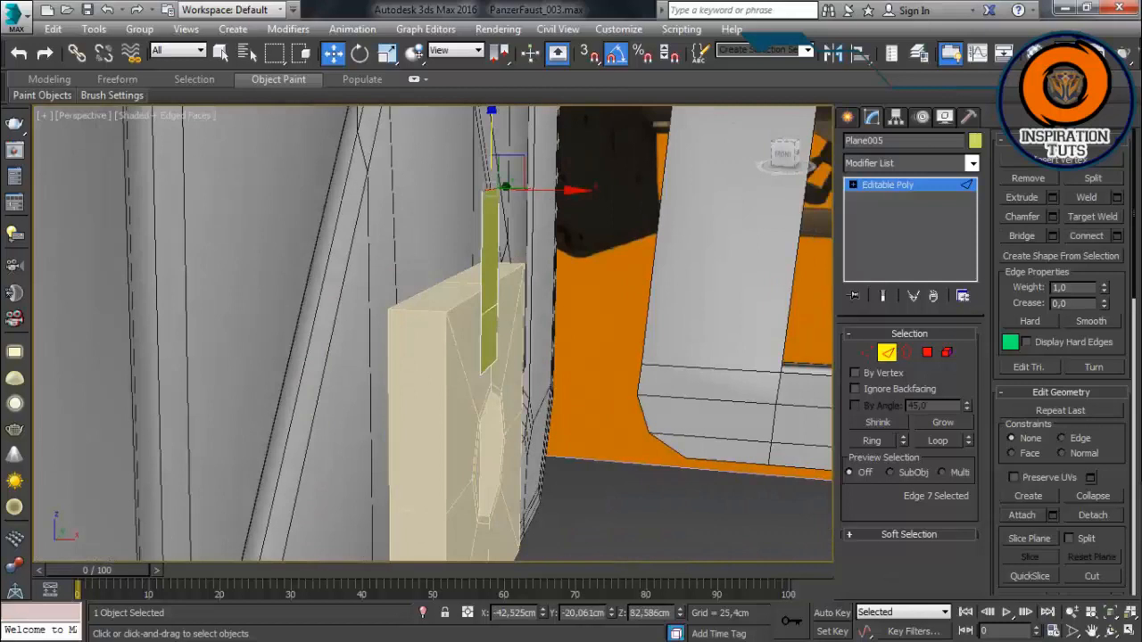
Step: Connect the slanted segment's two side edges and shift the new cross edges to bend the strip
left_click_drag(546, 234, 489, 247)
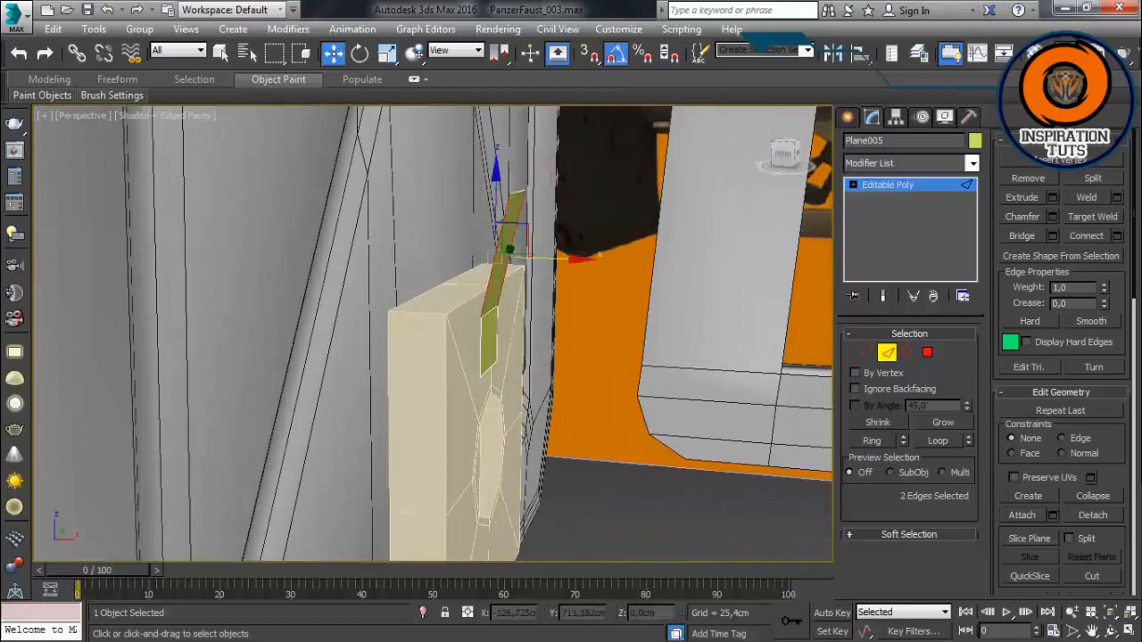
key("ctrl+shift+e")
key("Return")
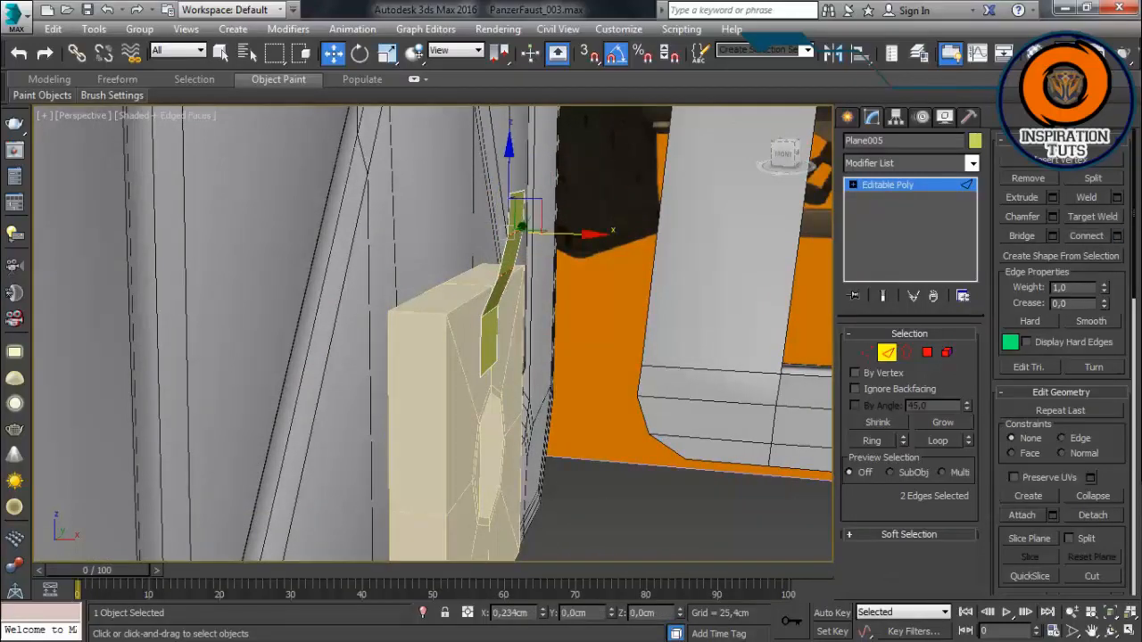
left_click_drag(519, 141, 520, 148)
middle_click_drag(519, 148, 535, 125, "alt")
scroll(536, 125, "up", 3)
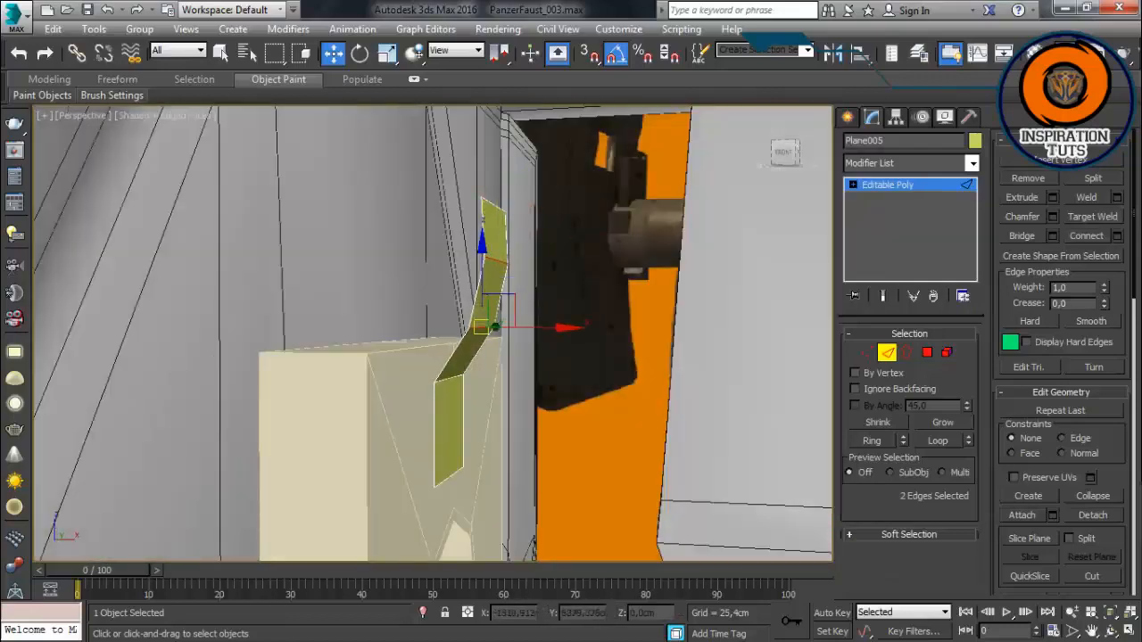
Step: Lower the strip's upper vertices by about 0.09 cm and scale the top four along X to straighten the upper segment
key("1")
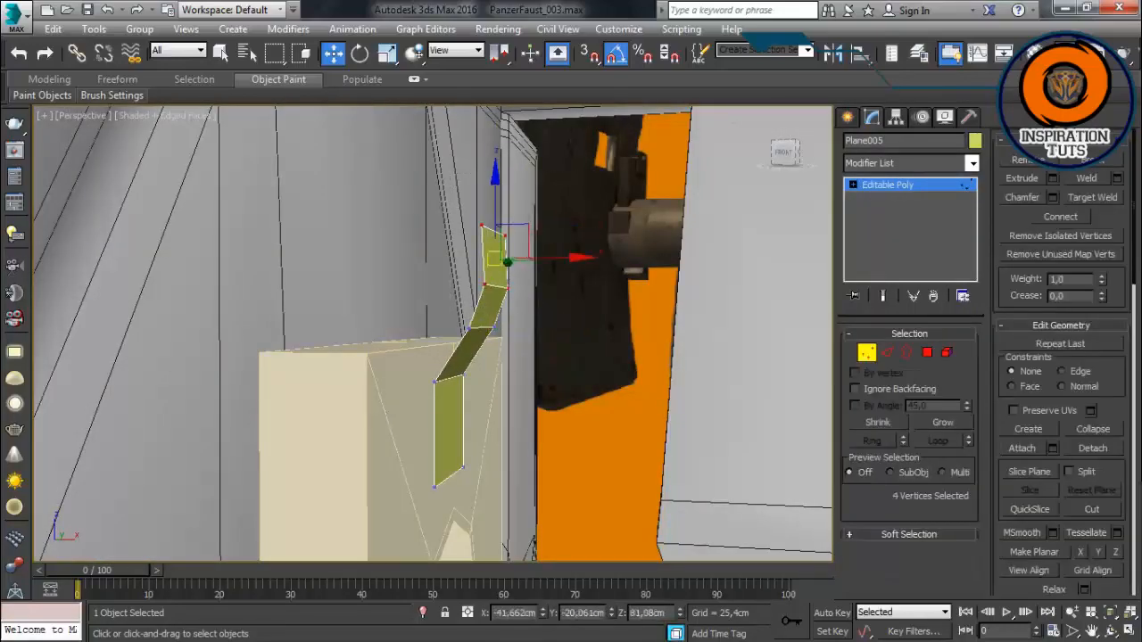
left_click_drag(491, 217, 491, 222)
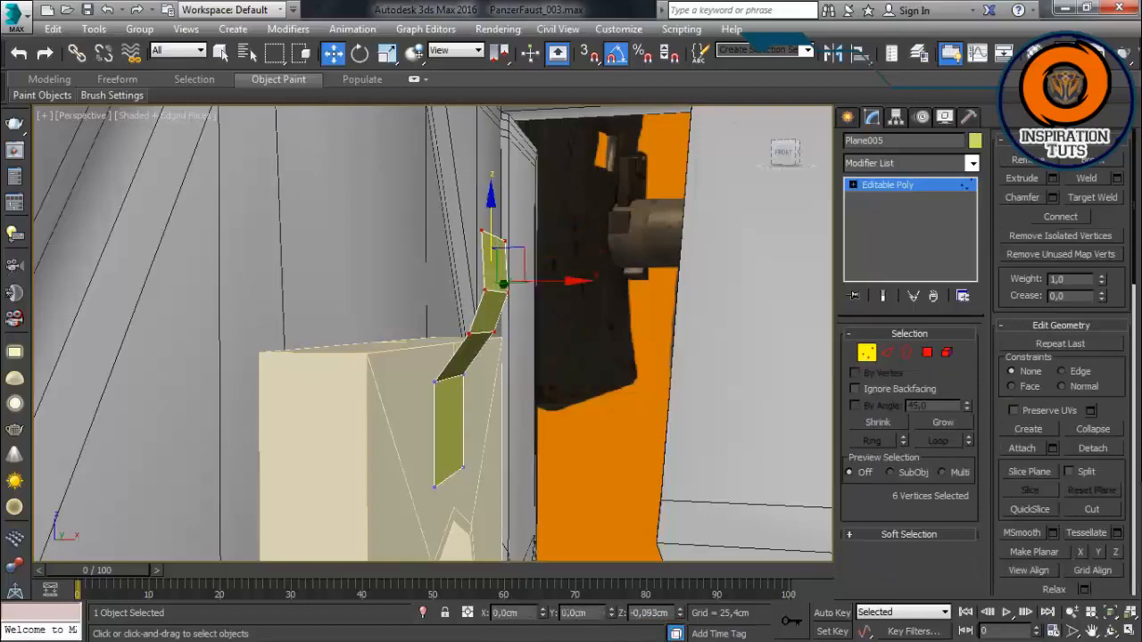
middle_click_drag(491, 222, 593, 224, "alt")
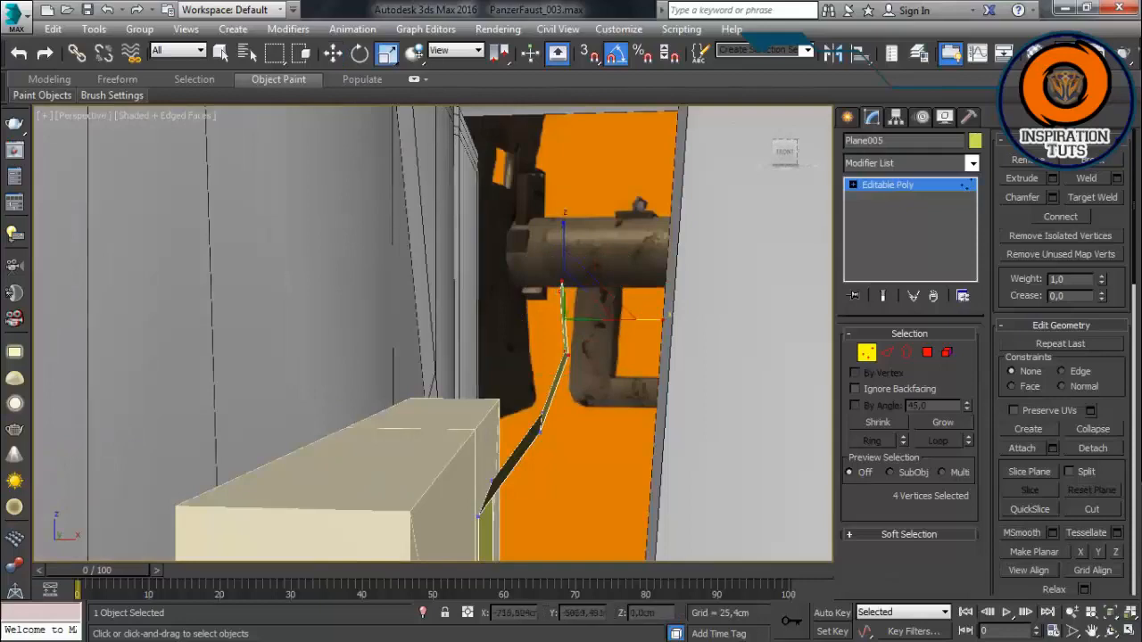
middle_click_drag(535, 295, 615, 308, "alt")
key("1")
Step: Add a Symmetry modifier to the bent strip and mirror it along the Y axis
left_click(972, 163)
key("s")
key("s")
key("s")
key("s")
key("s")
key("s")
key("s")
key("s")
key("s")
key("s")
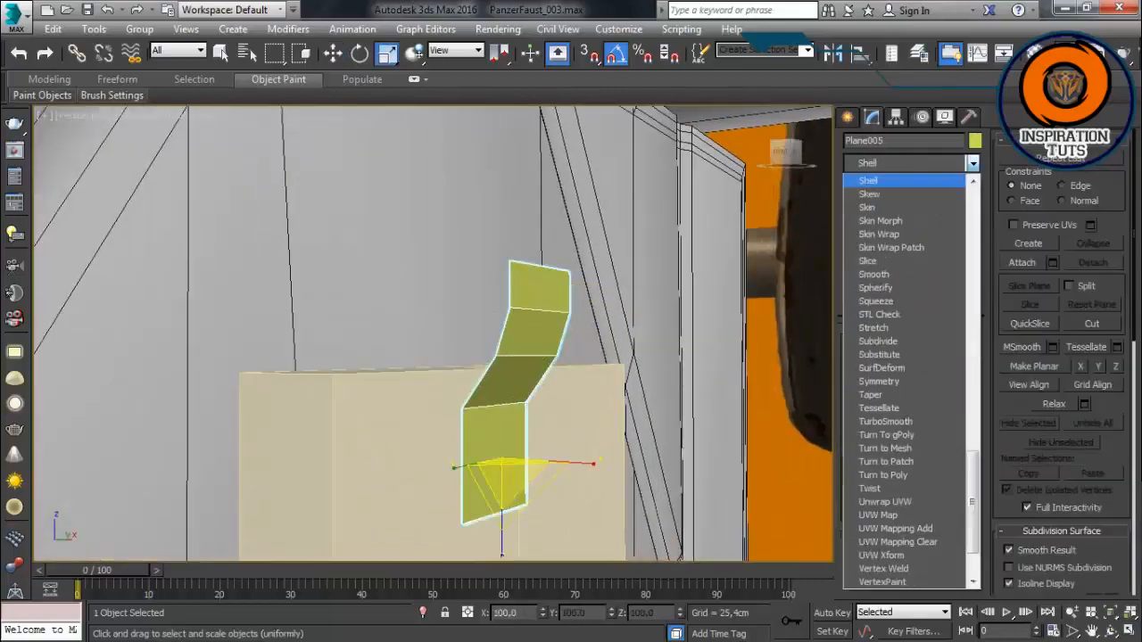
key("s")
key("s")
key("s")
key("s")
key("s")
key("s")
key("s")
key("s")
key("s")
key("s")
key("Return")
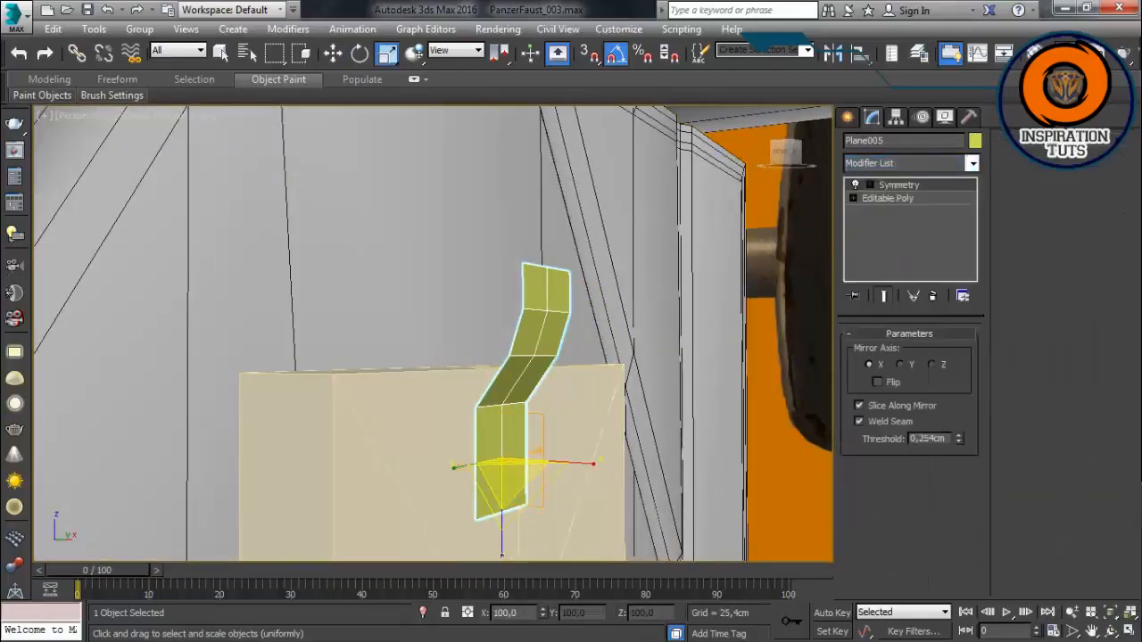
middle_click_drag(527, 357, 541, 364, "alt")
left_click(901, 364)
Step: Move the symmetry's mirror plane up to the strip's upper end and flip the mirrored side
key("1")
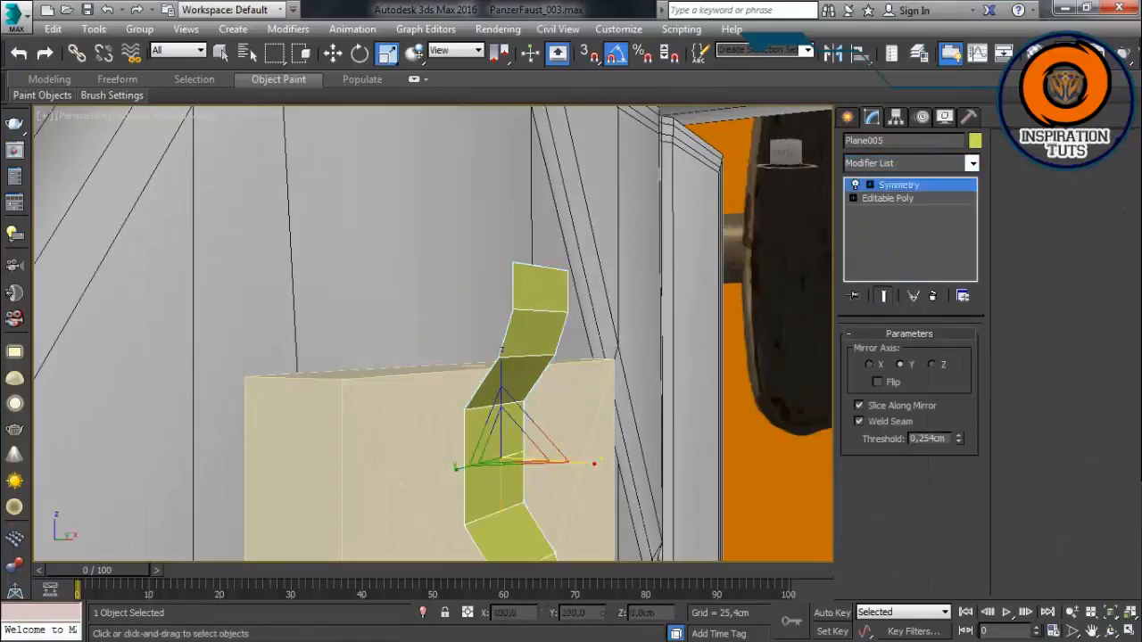
key("w")
left_click_drag(501, 385, 501, 180)
left_click(878, 382)
middle_click_drag(509, 267, 265, 266, "alt")
Step: In the strip's base editable poly, connect the cross edges with two lengthwise edge lines
key("1")
left_click(888, 198)
key("2")
middle_click_drag(571, 339, 546, 312, "alt")
left_click(1117, 236)
left_click(212, 532)
Step: Lower the strip's two inner bottom vertices by about 0.48 cm and scale the two inner vertex columns apart along Y
middle_click_drag(535, 402, 491, 401)
key("1")
left_click_drag(486, 409, 450, 435)
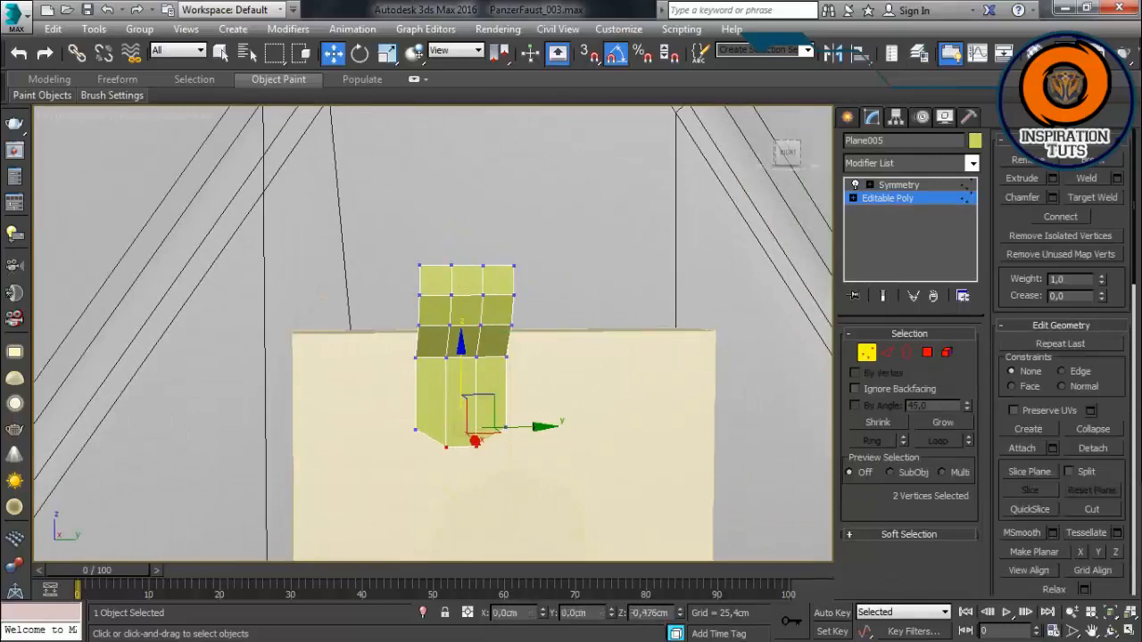
left_click(886, 353)
left_click(867, 353, "ctrl")
middle_click_drag(535, 348, 540, 348)
key("r")
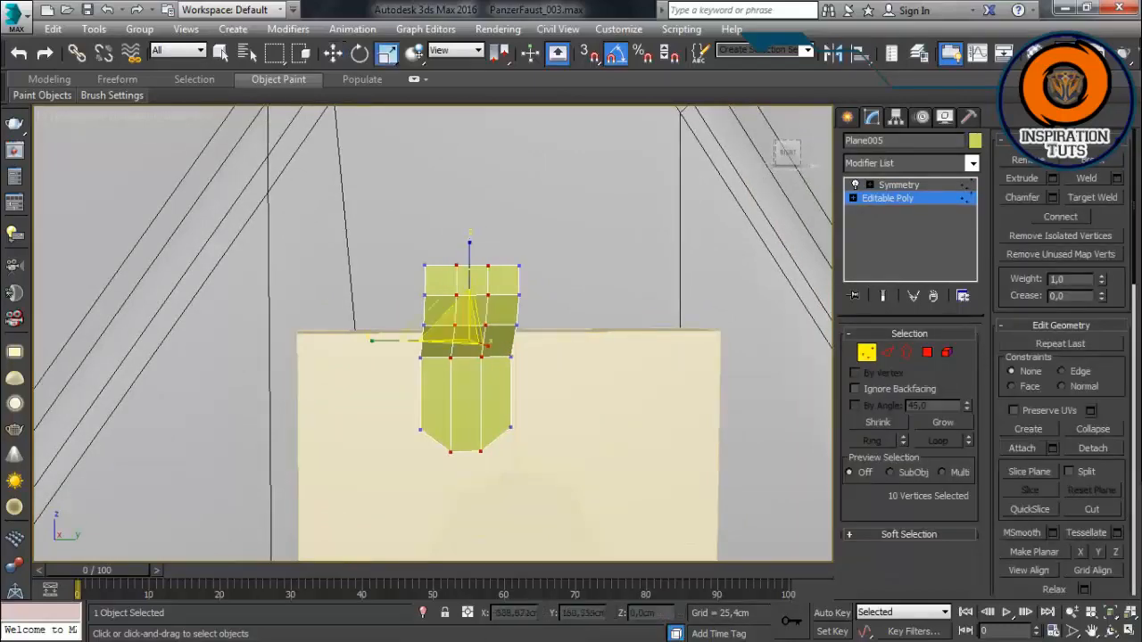
key("1")
Step: Return to the Symmetry modifier and collapse the mirrored strip into an editable poly
left_click(898, 185)
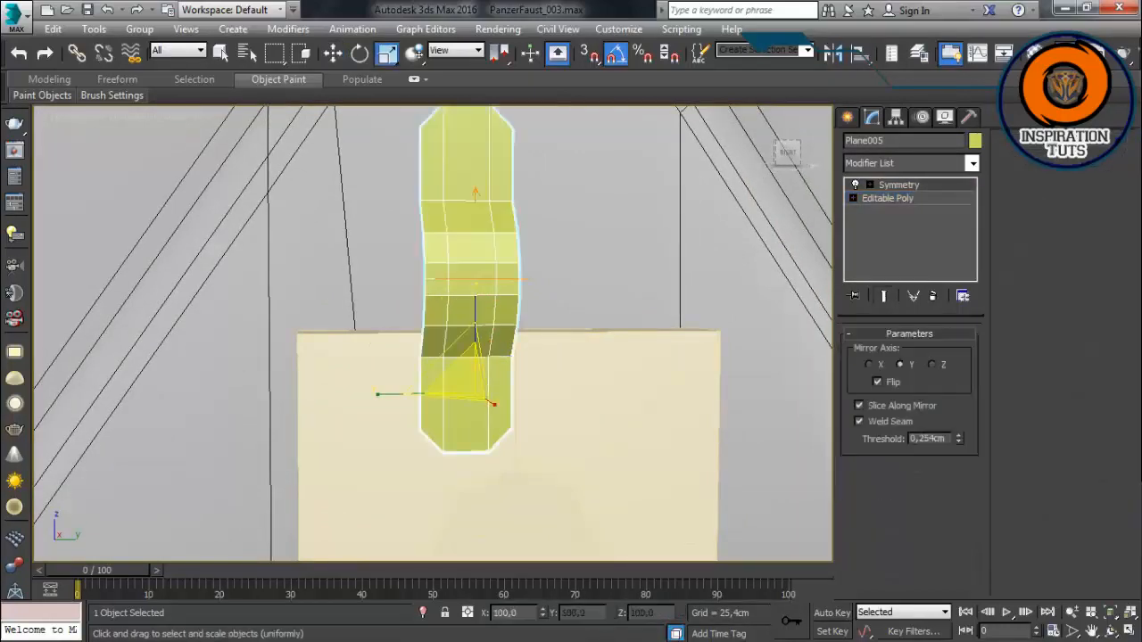
scroll(464, 357, "down", 3)
middle_click_drag(464, 357, 571, 382, "alt")
scroll(571, 382, "up", 4)
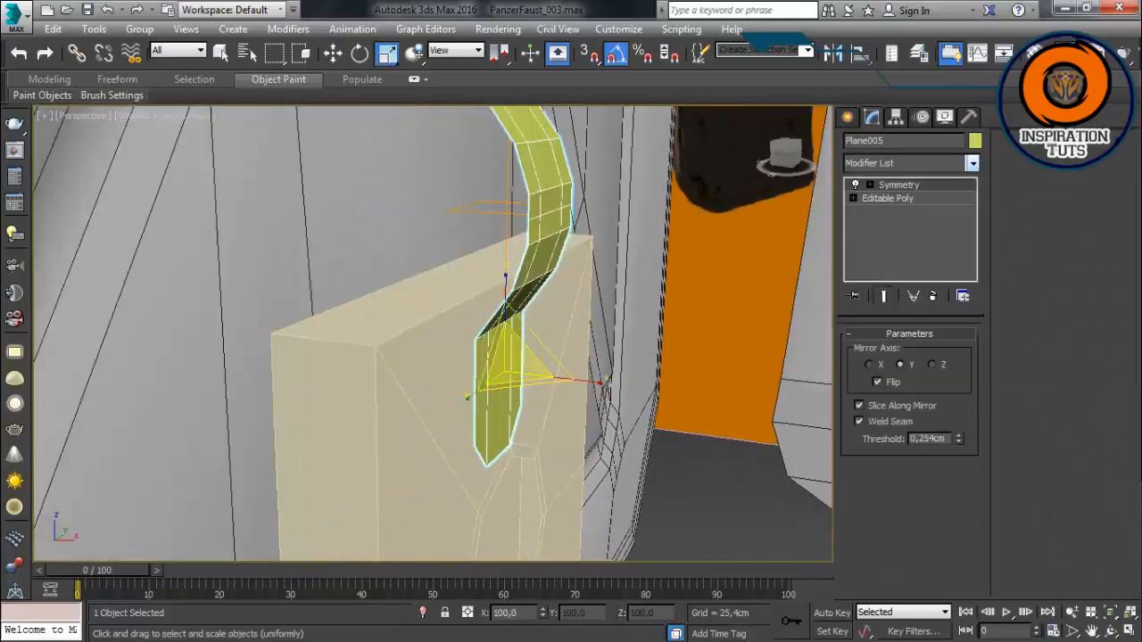
right_click(477, 178)
left_click(472, 377)
Step: Add a Shell modifier to the strip and reduce its inner amount to a thin sheet thickness
left_click(910, 162)
key("s")
key("s")
key("Return")
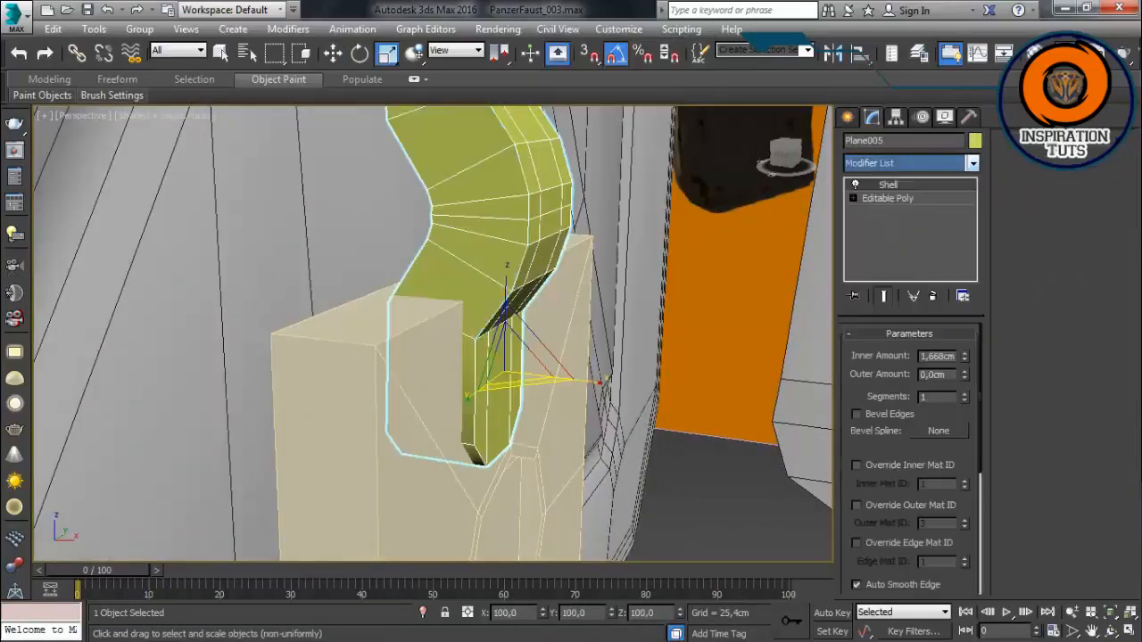
right_click(964, 375)
middle_click_drag(526, 382, 553, 383, "alt")
scroll(562, 267, "down", 4)
scroll(553, 384, "up", 2)
Step: Create a plane about 10.65 cm wide with AutoGrid along the lower part of the plate's front face
left_click(509, 312)
middle_click_drag(509, 312, 393, 272, "alt")
left_click(616, 384)
left_click(508, 330)
left_click(651, 463)
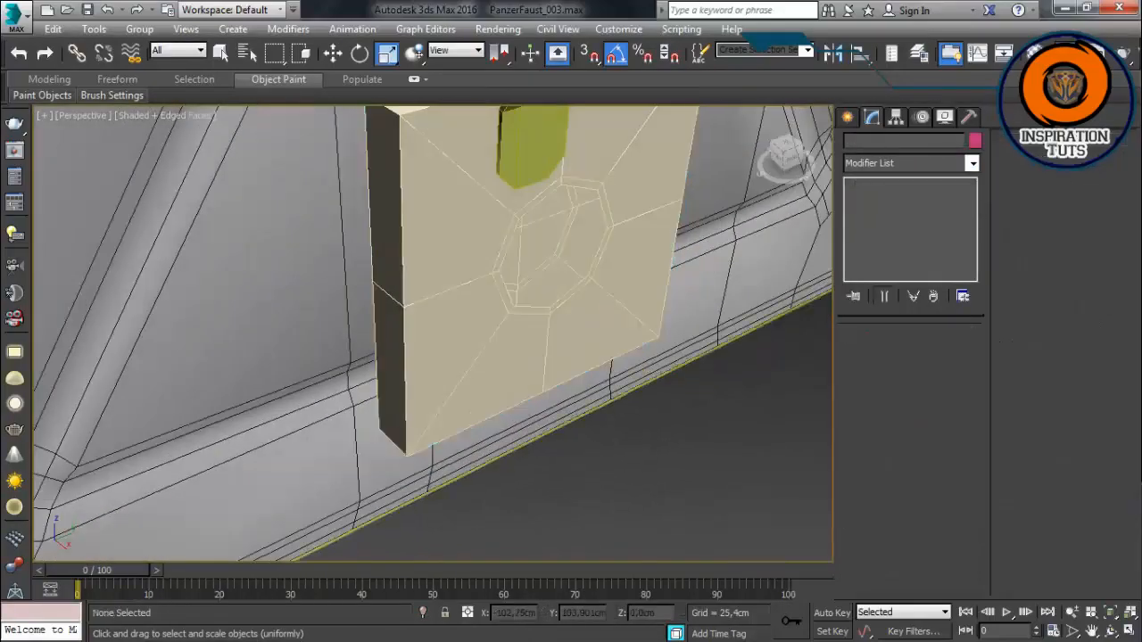
left_click(847, 117)
left_click(942, 294)
middle_click_drag(661, 384, 586, 366, "alt")
left_click_drag(401, 346, 739, 388)
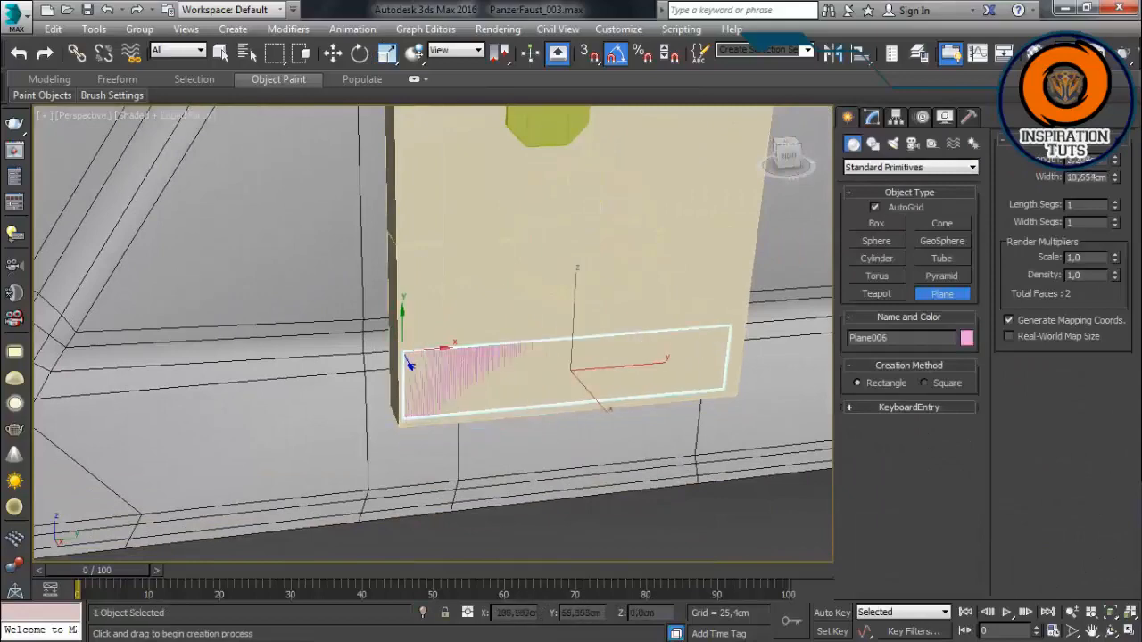
Step: Move the new plane slightly out from the plate's front face and convert it to an editable poly
right_click(567, 478)
key("w")
middle_click_drag(571, 401, 660, 411, "alt")
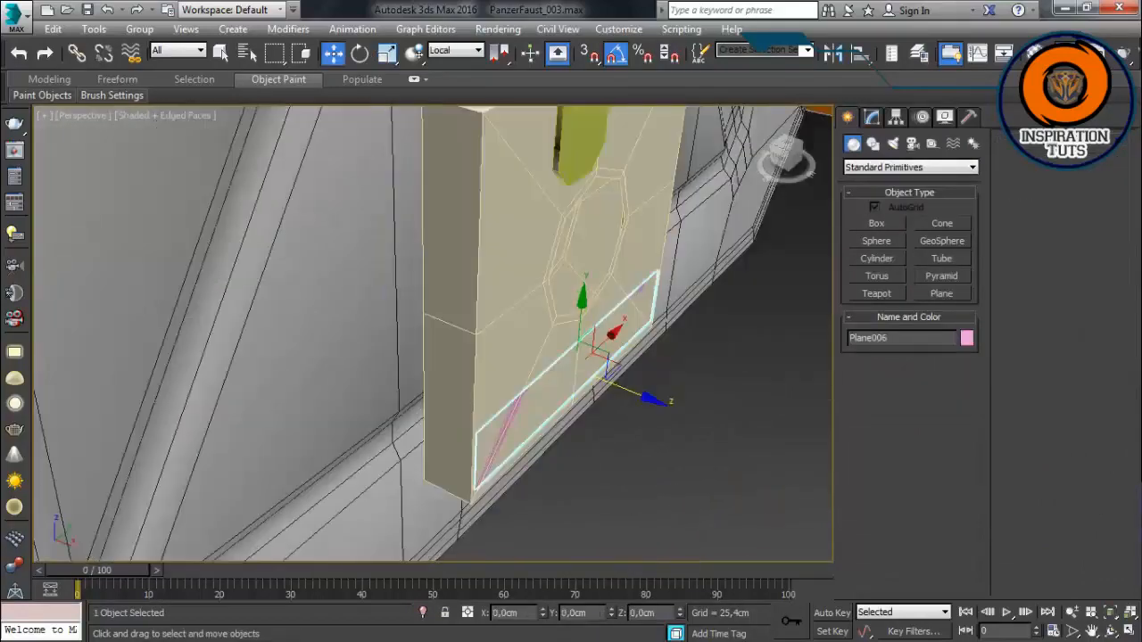
left_click_drag(639, 394, 646, 396)
scroll(674, 446, "up", 3)
middle_click_drag(674, 446, 589, 423, "alt")
right_click(623, 296)
mouse_move(657, 465)
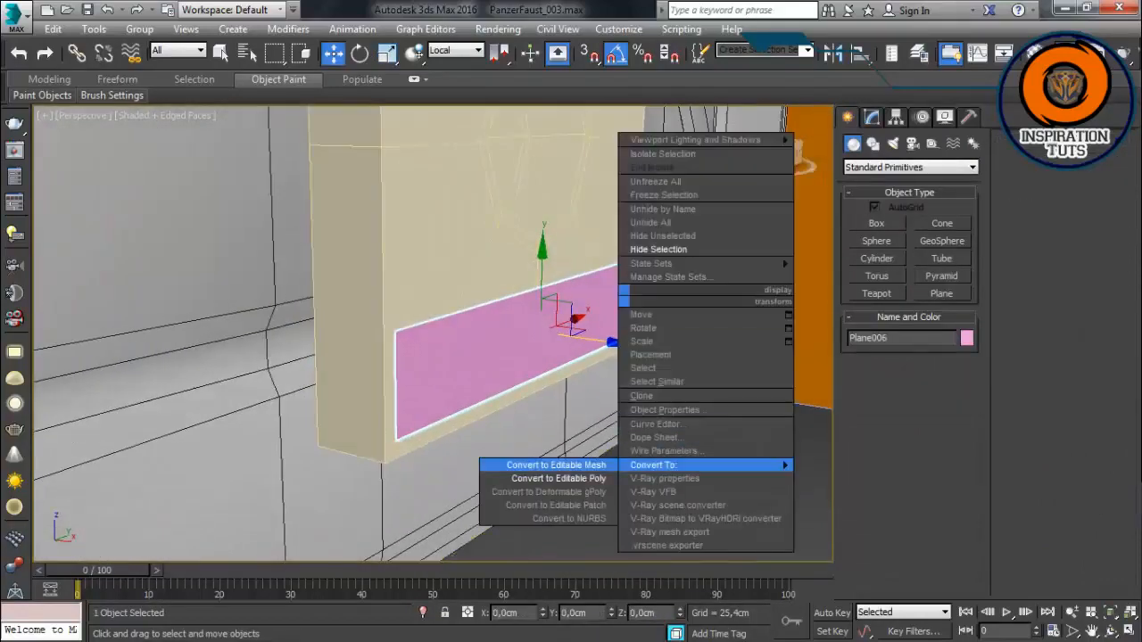
left_click(557, 479)
Step: Lower the plane's bottom edge below the plate and extend it backward as a narrow flap
key("2")
left_click(518, 386)
left_click_drag(543, 234, 543, 255)
middle_click_drag(446, 277, 474, 306, "alt")
scroll(439, 481, "up", 2)
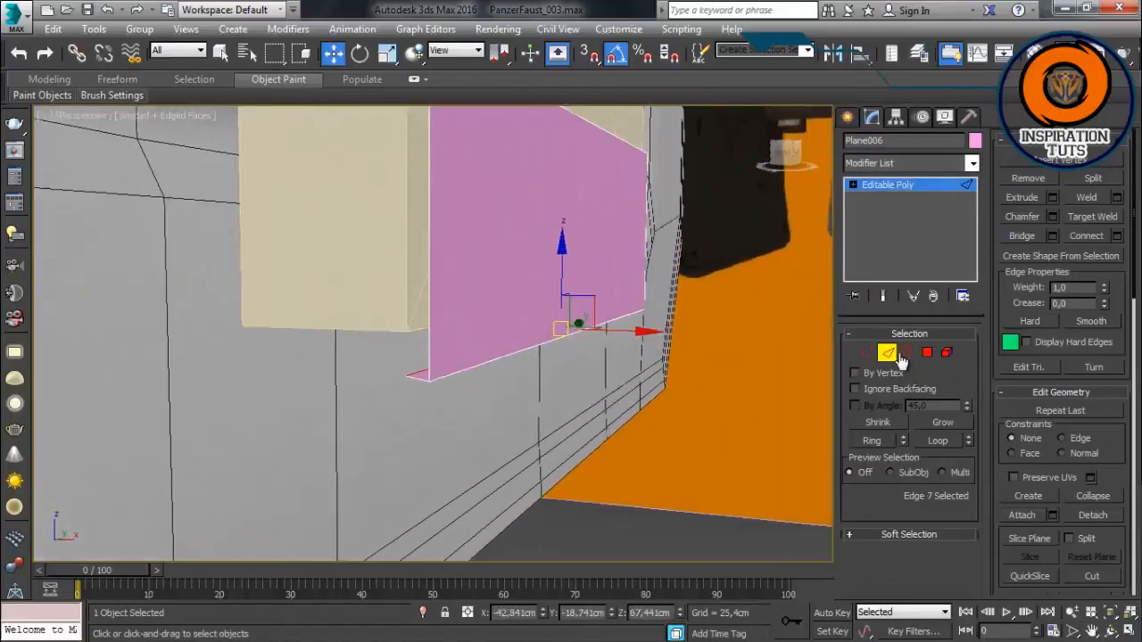
Step: Extend the flap's rear edge upward toward the plate's underside to form a lip
middle_click_drag(428, 366, 487, 352, "alt")
left_click_drag(569, 312, 561, 300, "shift")
middle_click_drag(523, 332, 508, 263, "alt")
left_click_drag(574, 291, 575, 291, "shift")
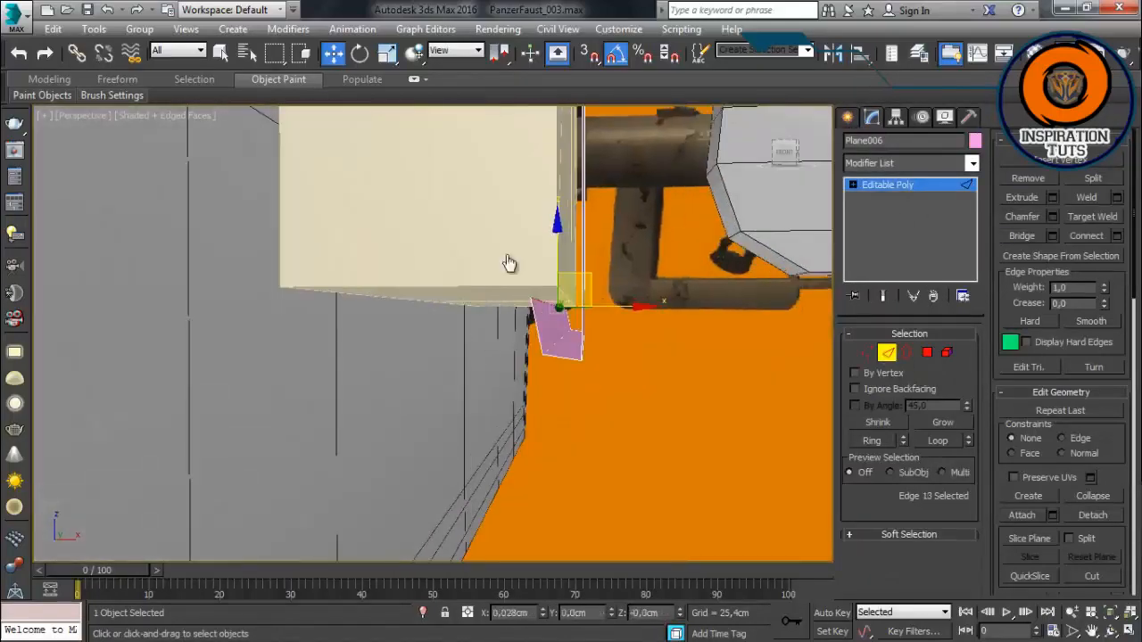
Step: Lower the plane's top edge to reduce the height of the front panel
middle_click_drag(566, 193, 589, 203, "alt")
left_click(587, 183)
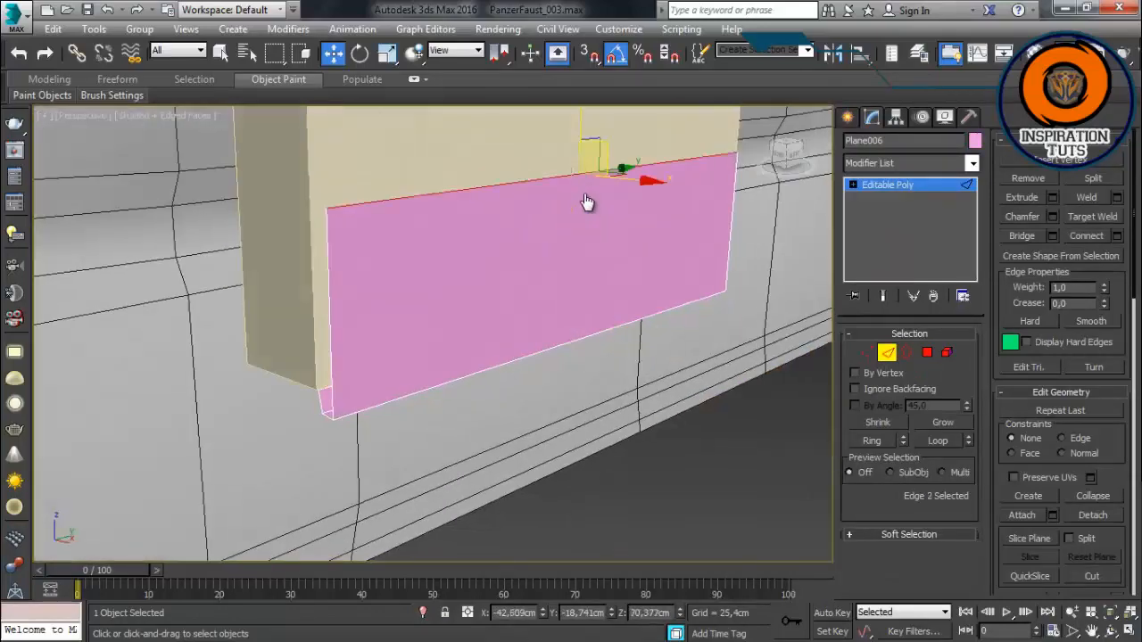
left_click_drag(581, 141, 216, 461)
middle_click_drag(568, 240, 515, 143, "alt")
left_click_drag(578, 177, 578, 169)
middle_click_drag(527, 214, 461, 389, "alt")
left_click_drag(541, 234, 541, 227)
middle_click_drag(500, 285, 494, 220, "alt")
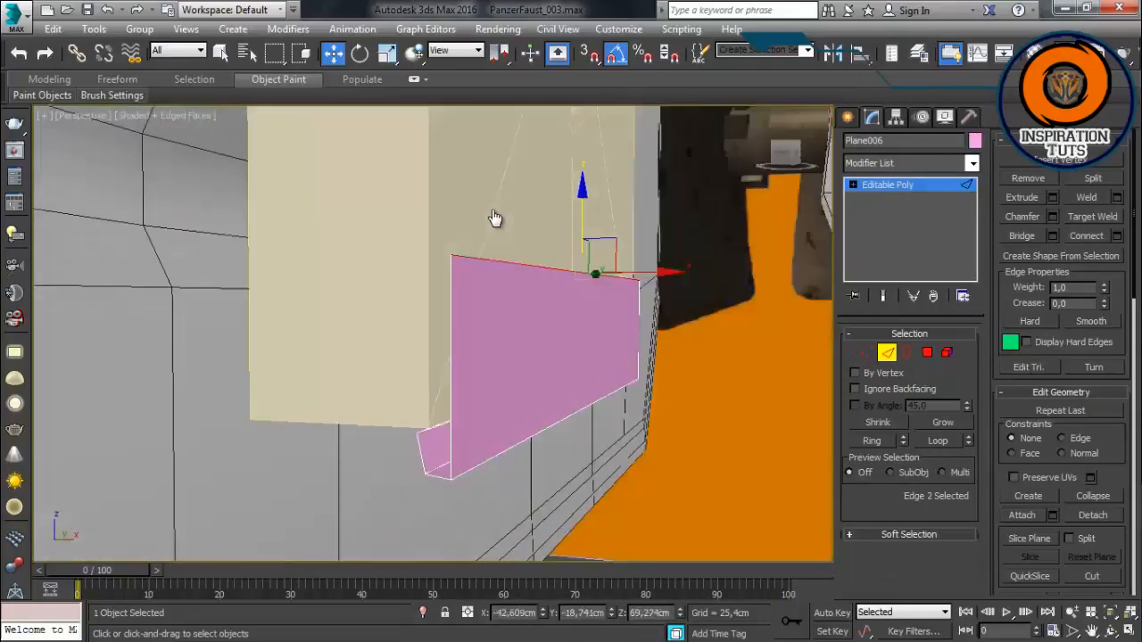
Step: Add a Shell modifier to the lower panel with an inner amount of 0.127 cm
scroll(500, 216, "up", 2)
key("2")
key("ctrl+m")
type("sh")
key("Return")
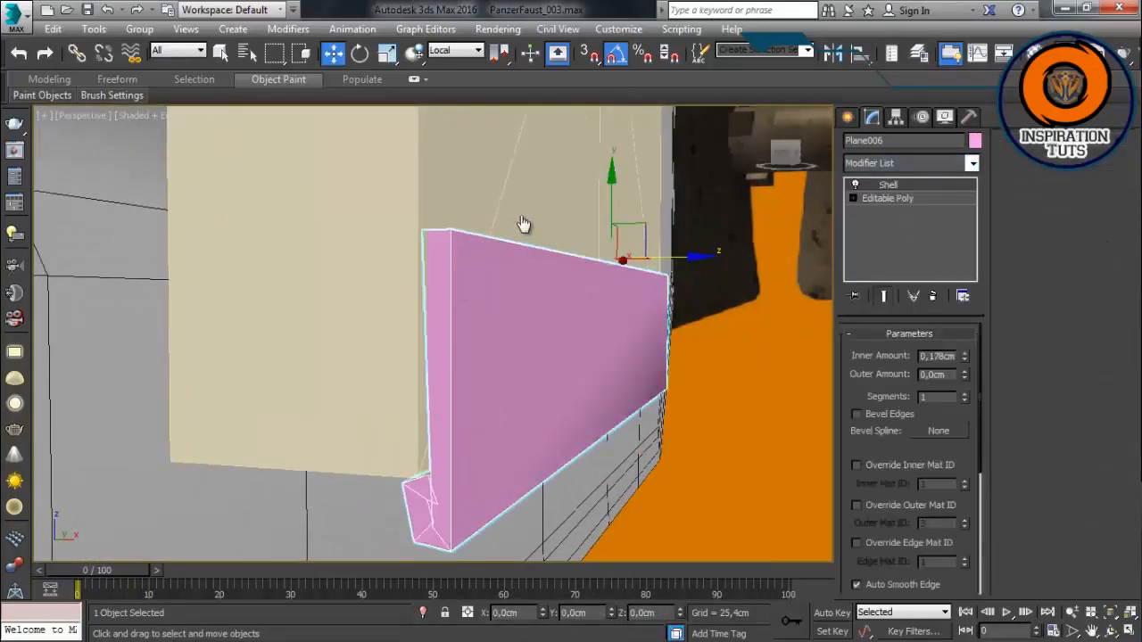
key("Down")
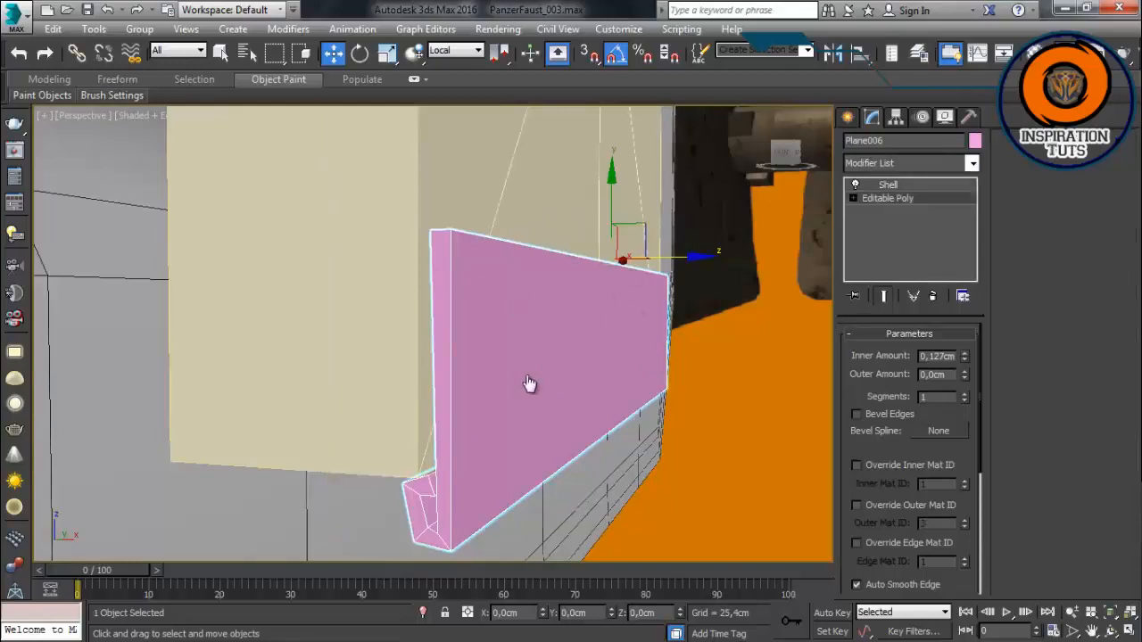
Step: Connect the panel's long edges with 2 segments at pinch 14, and add one lengthwise edge line near the bottom
middle_click_drag(530, 384, 402, 388, "alt")
key("2")
left_click(692, 423)
left_click(1117, 235)
middle_click_drag(571, 375, 464, 375, "alt")
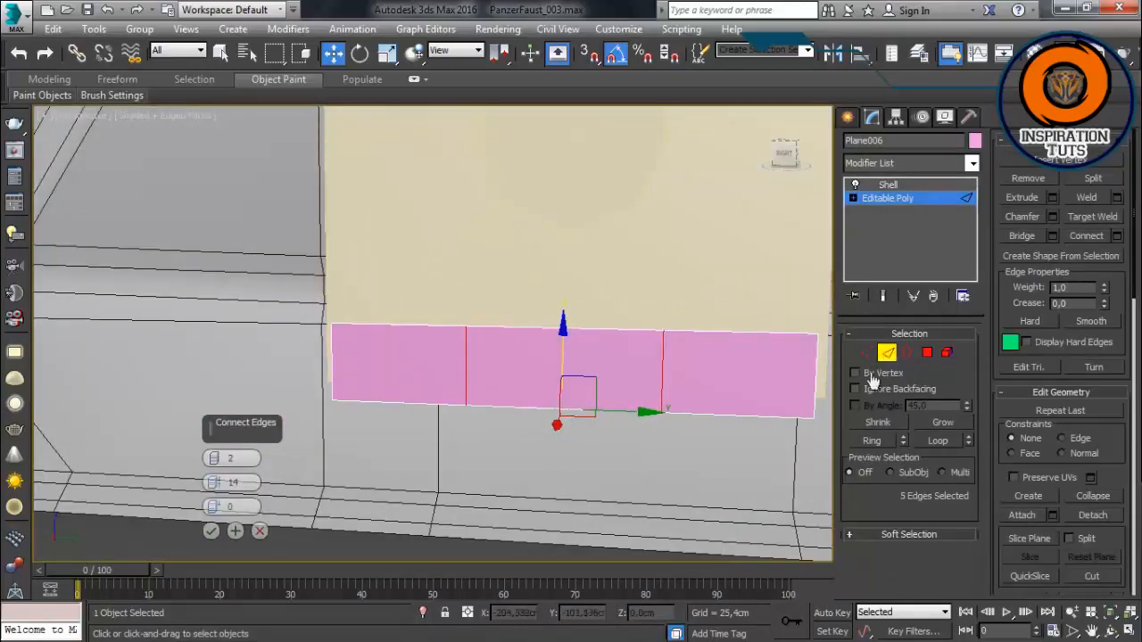
key("Return")
key("ctrl+shift+e")
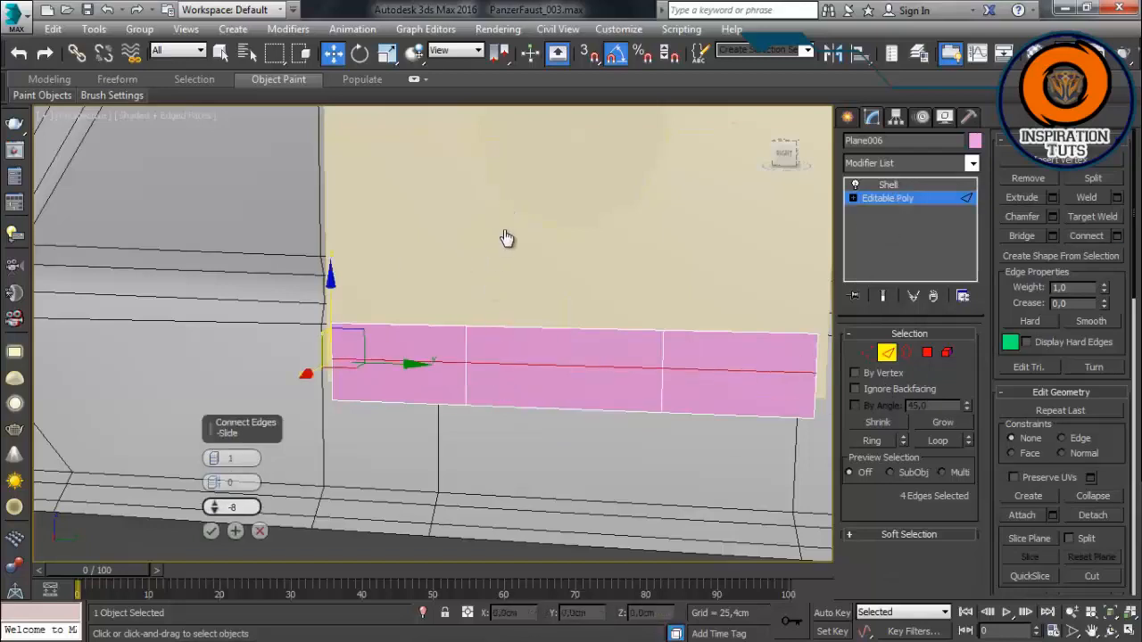
key("Return")
Step: Chamfer the panel's two vertical edge loops by 0.1 cm
scroll(560, 259, "up", 4)
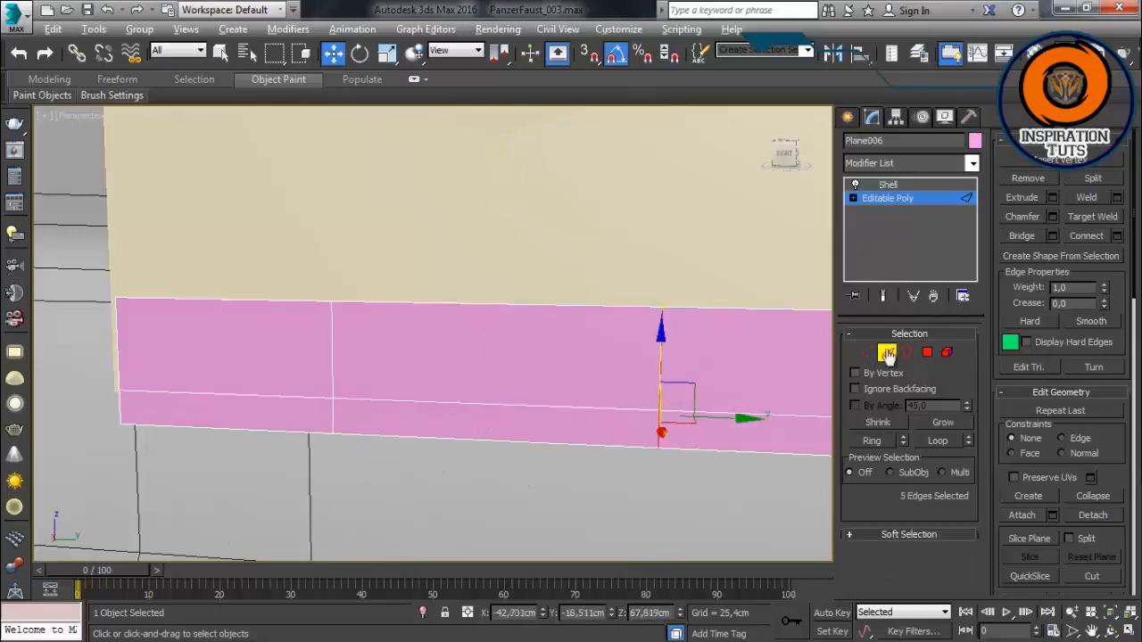
key("ctrl+shift+c")
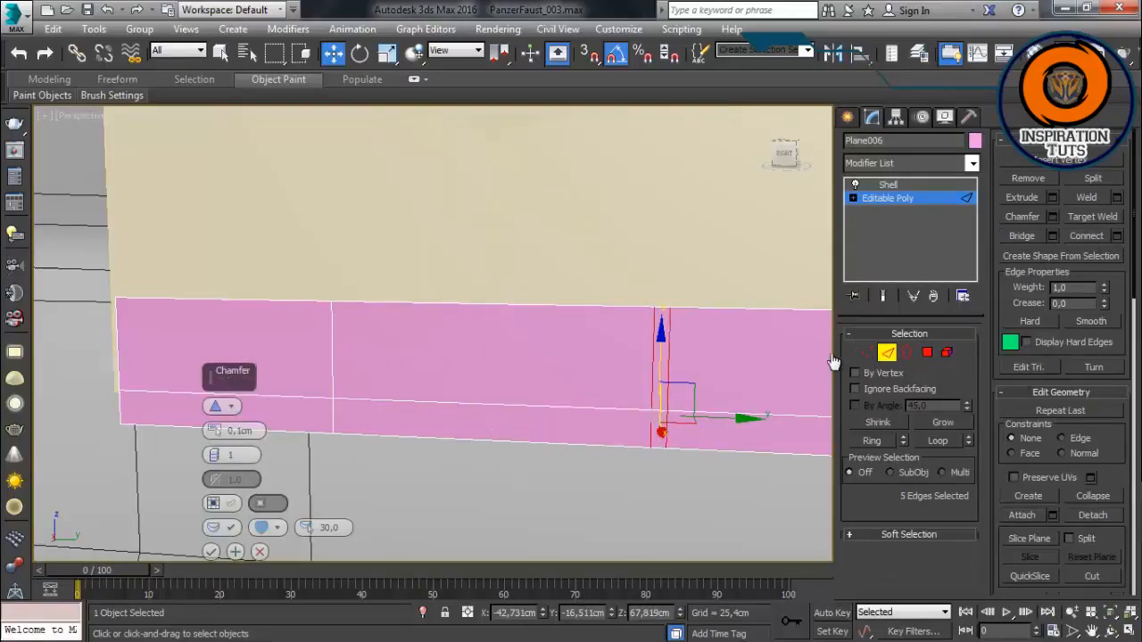
key("Return")
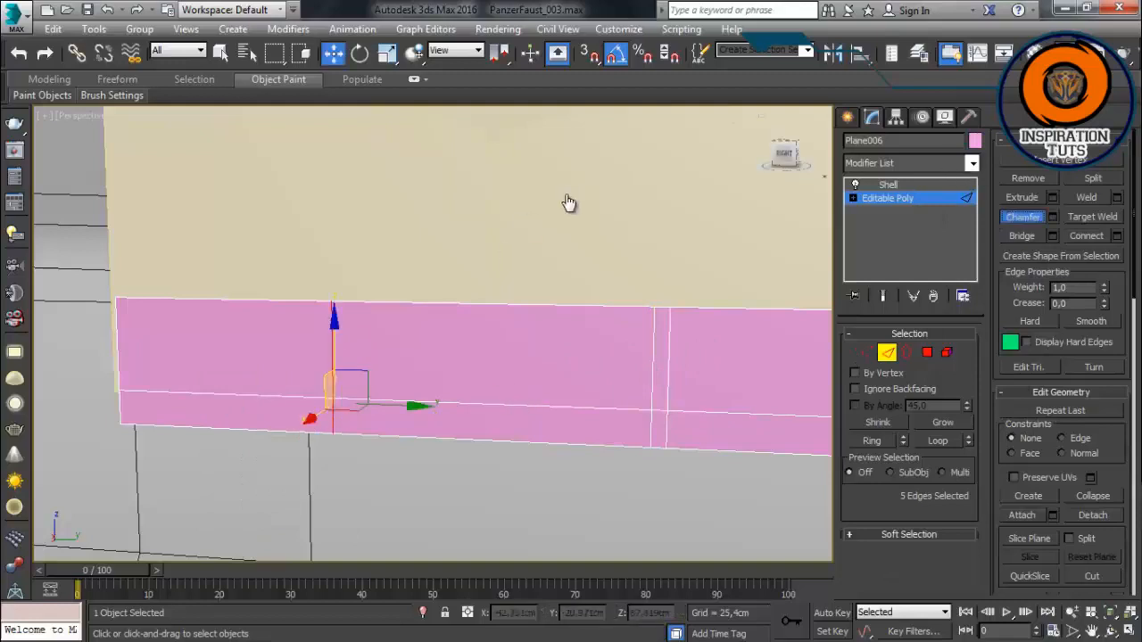
left_click(1053, 216)
left_click(211, 549)
Step: Raise the middle segment of the panel's lengthwise edge by about 0.16 cm
left_click(535, 406)
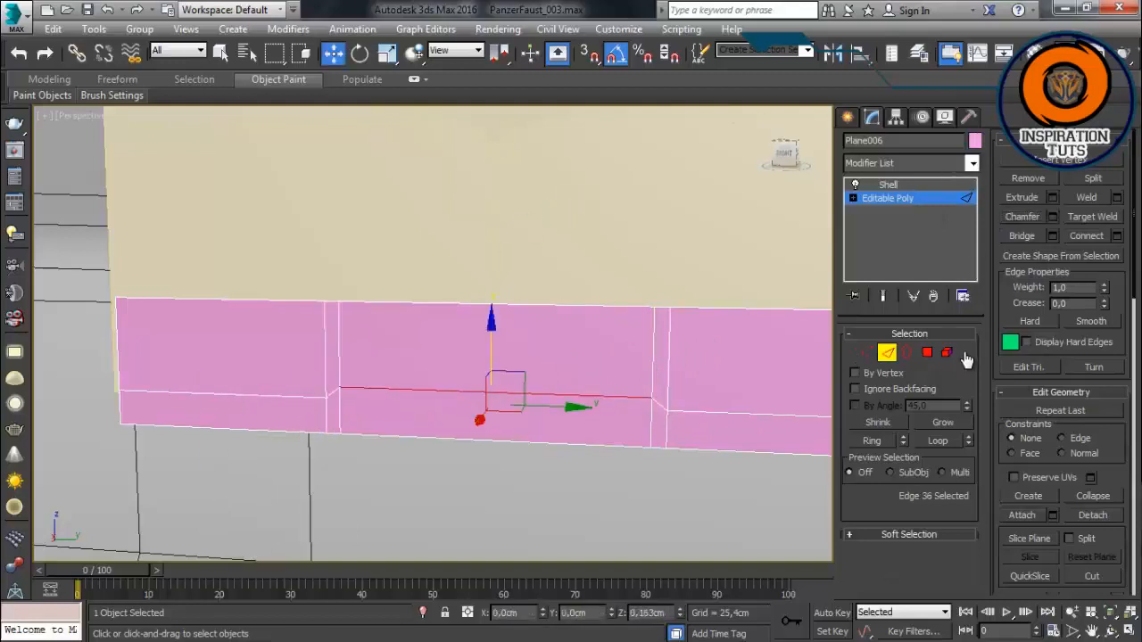
scroll(334, 289, "up", 2)
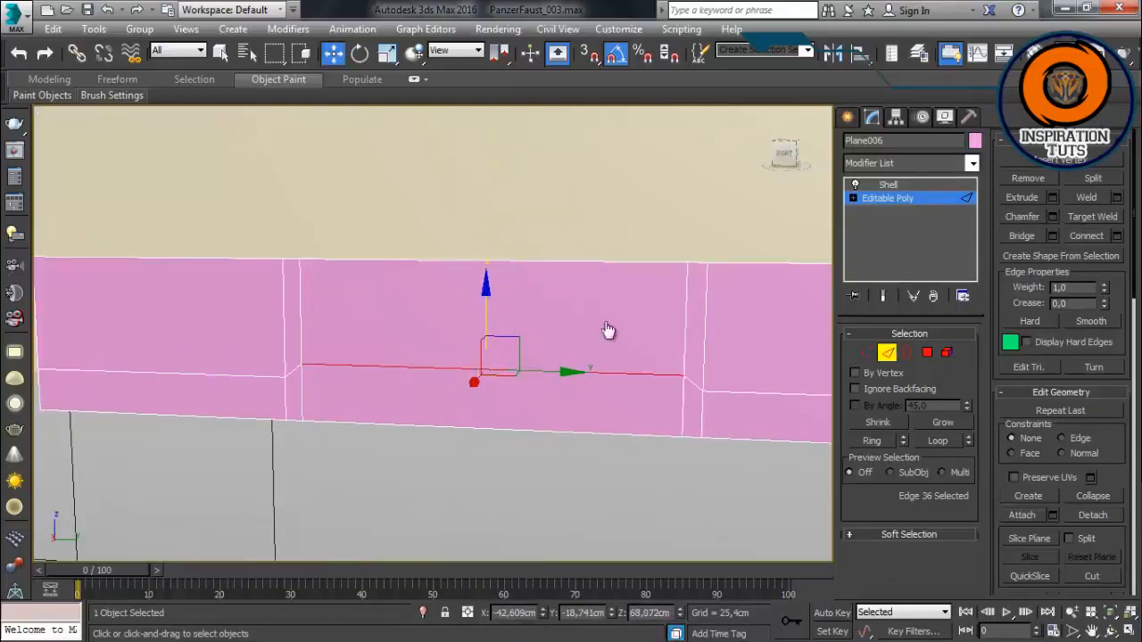
scroll(559, 349, "down", 3)
middle_click_drag(558, 349, 855, 131, "alt")
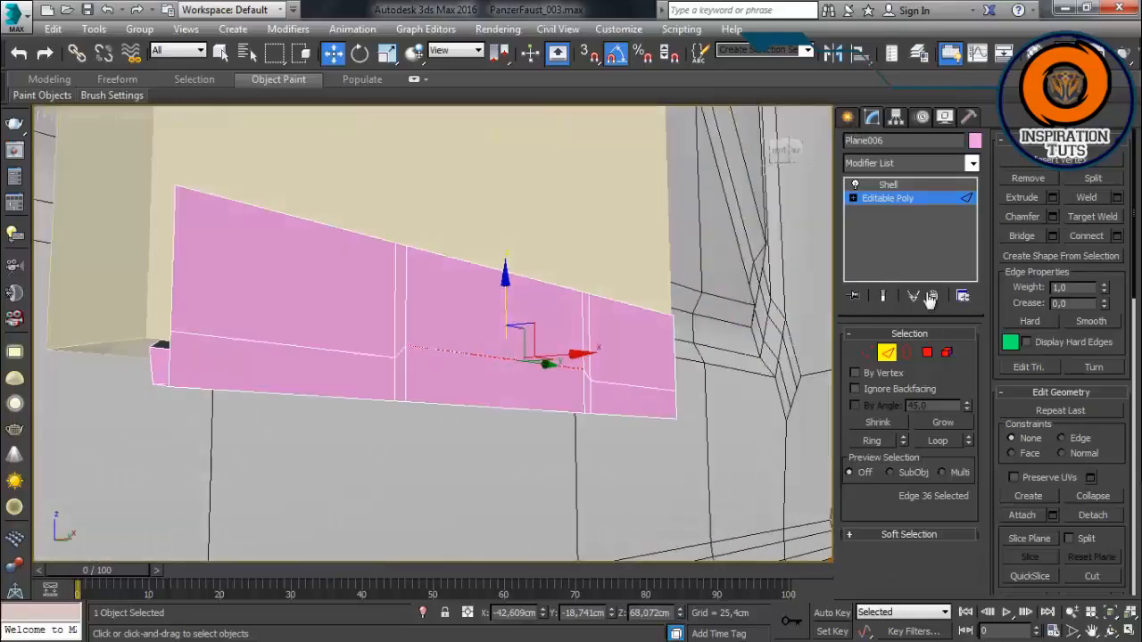
Step: Collapse the shelled lower panel into an editable poly
left_click(887, 185)
middle_click_drag(726, 398, 666, 491, "alt")
right_click(588, 335)
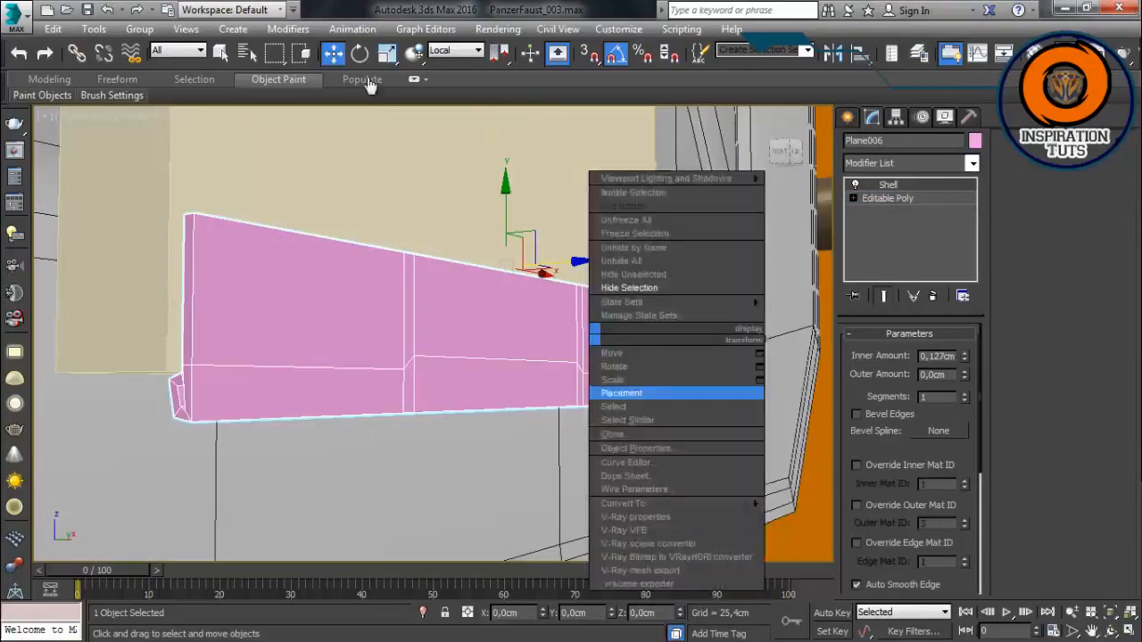
mouse_move(627, 502)
left_click(526, 516)
Step: Select the three polygons of the panel's lower middle section and extrude them inward to form a recess
key("4")
middle_click_drag(625, 395, 626, 310, "alt")
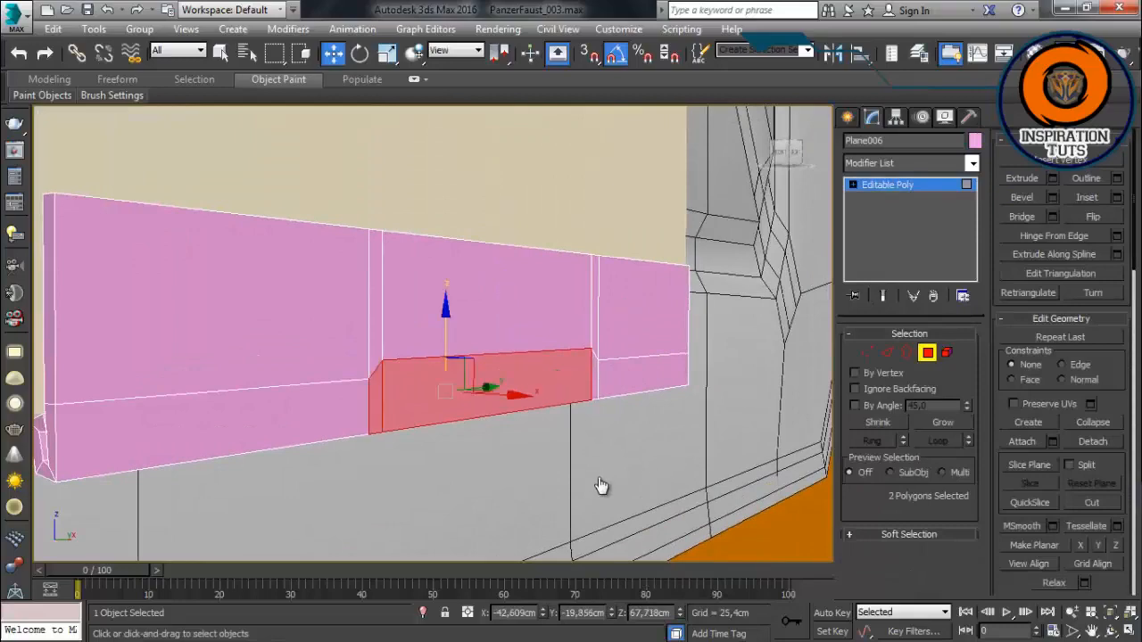
left_click(595, 382, "ctrl")
right_click(595, 361)
left_click(520, 389)
right_click(214, 483)
left_click(211, 506)
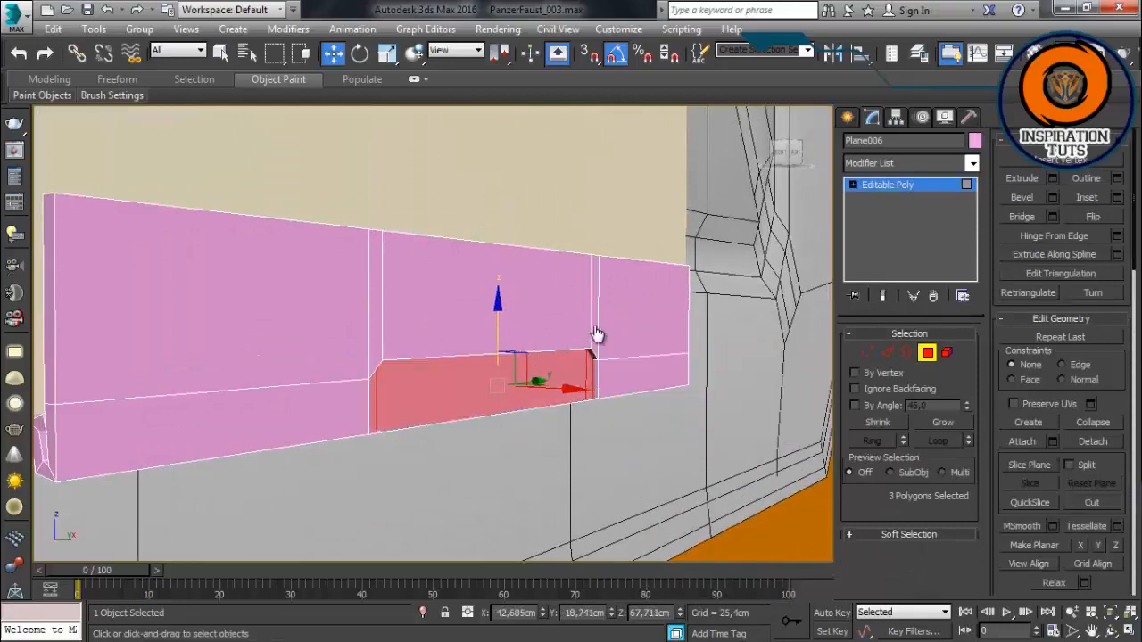
Step: Select the thick square plate and add a Shell modifier to it
scroll(598, 337, "down", 5)
left_click(586, 332)
middle_click_drag(586, 332, 566, 345, "alt")
key("4")
left_click(571, 175)
key("q")
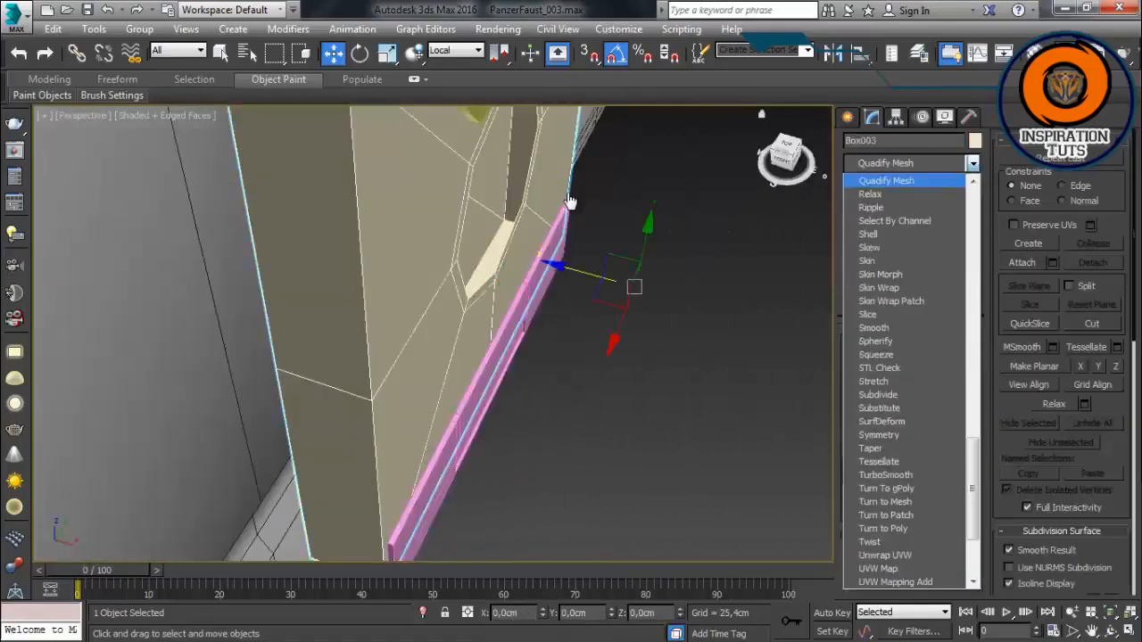
key("s")
scroll(336, 251, "down", 18)
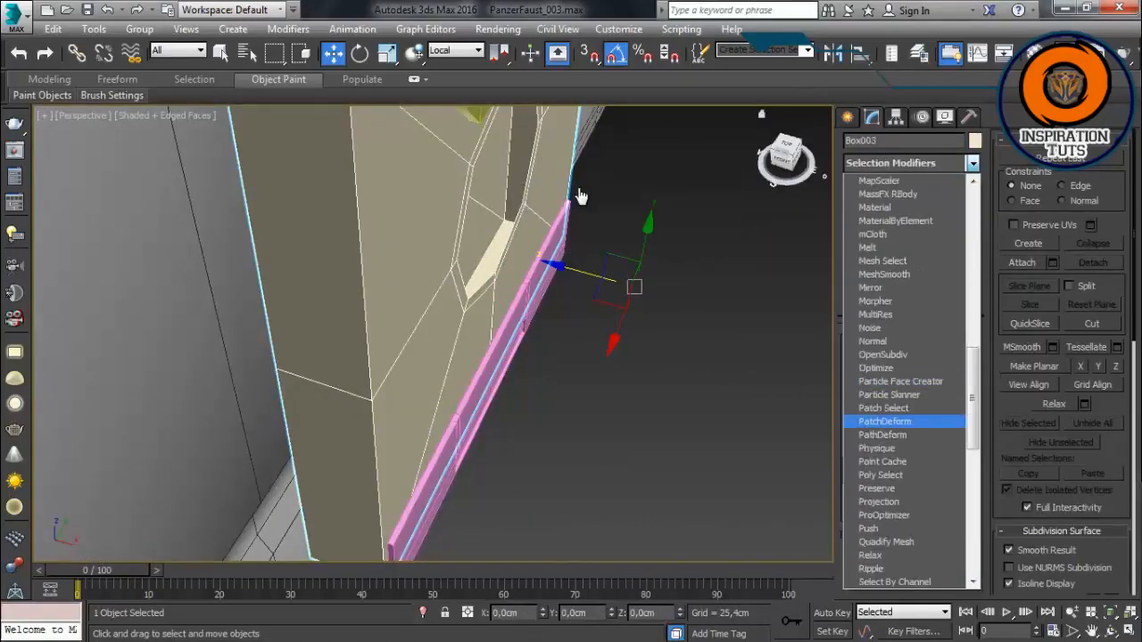
key("s")
key("Return")
middle_click_drag(565, 261, 497, 295, "alt")
scroll(497, 296, "down", 5)
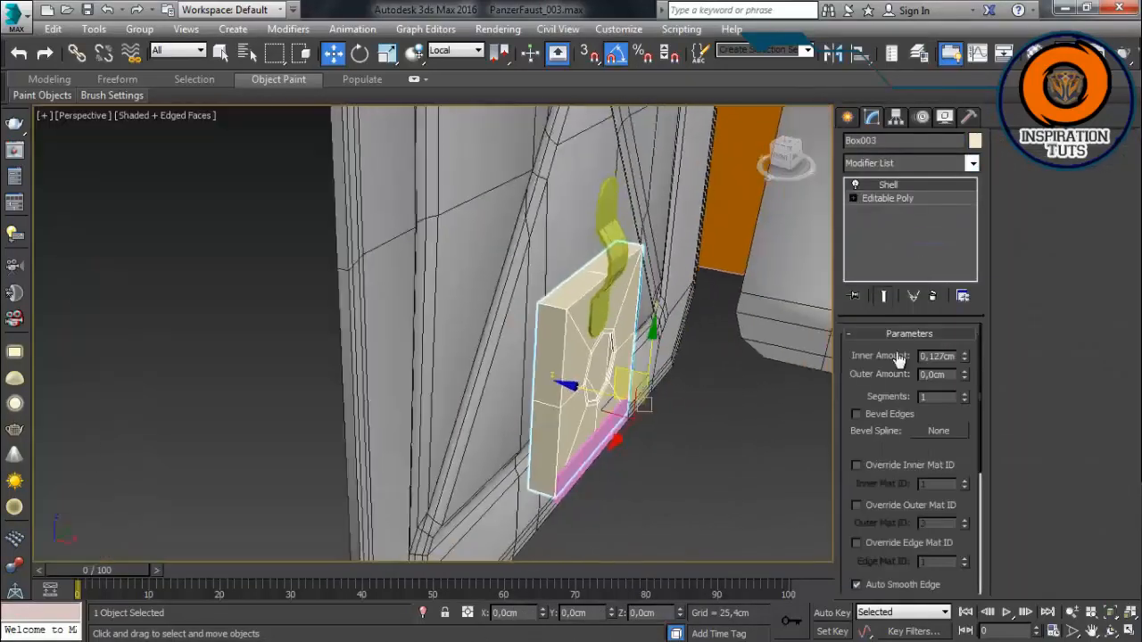
Step: Select all objects, assign them the 19 - Default material and set their wire colour to black
key("ctrl+d")
key("ctrl+a")
key("m")
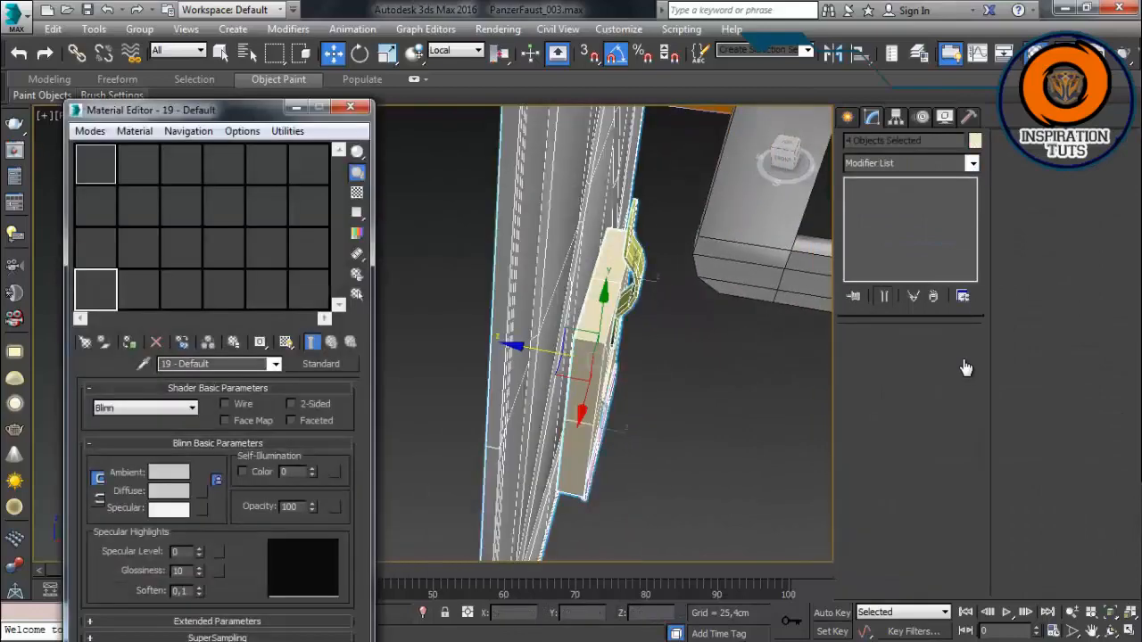
left_click(975, 140)
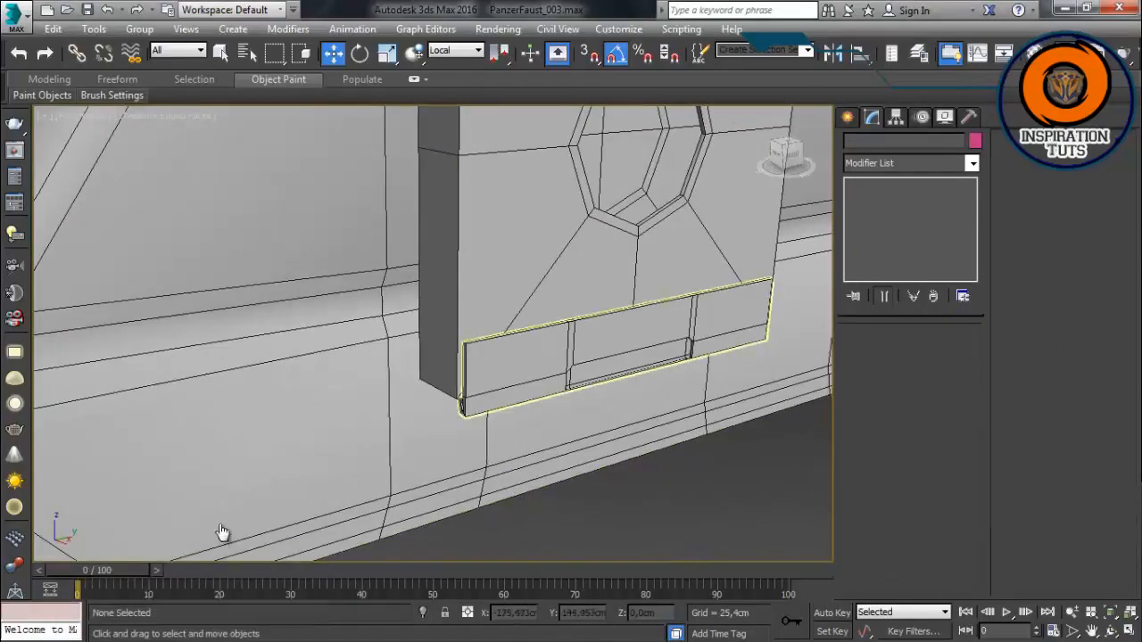
Step: Delete the two narrow polygons along the bottom edge of the lower panel's middle recess to leave an opening
left_click(510, 345)
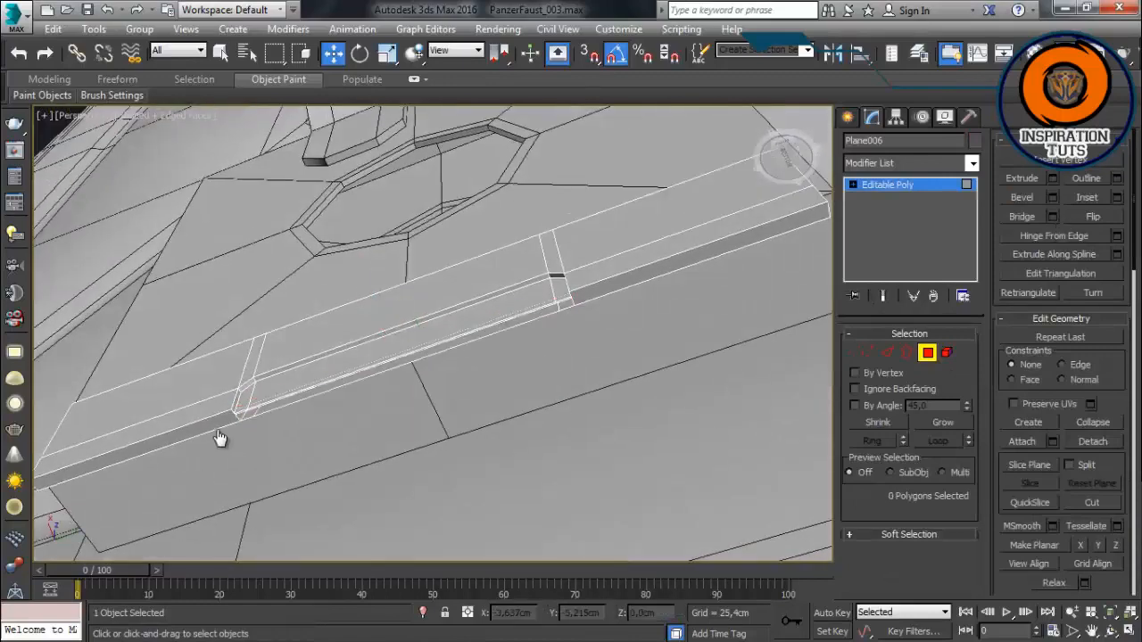
key("2")
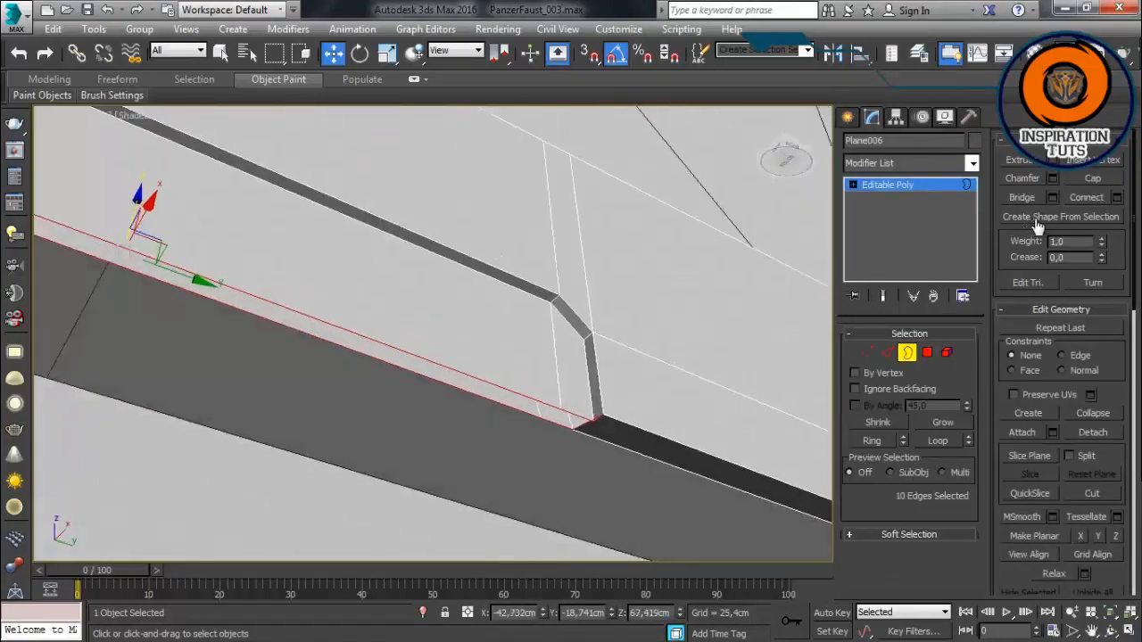
middle_click_drag(268, 500, 207, 556, "alt")
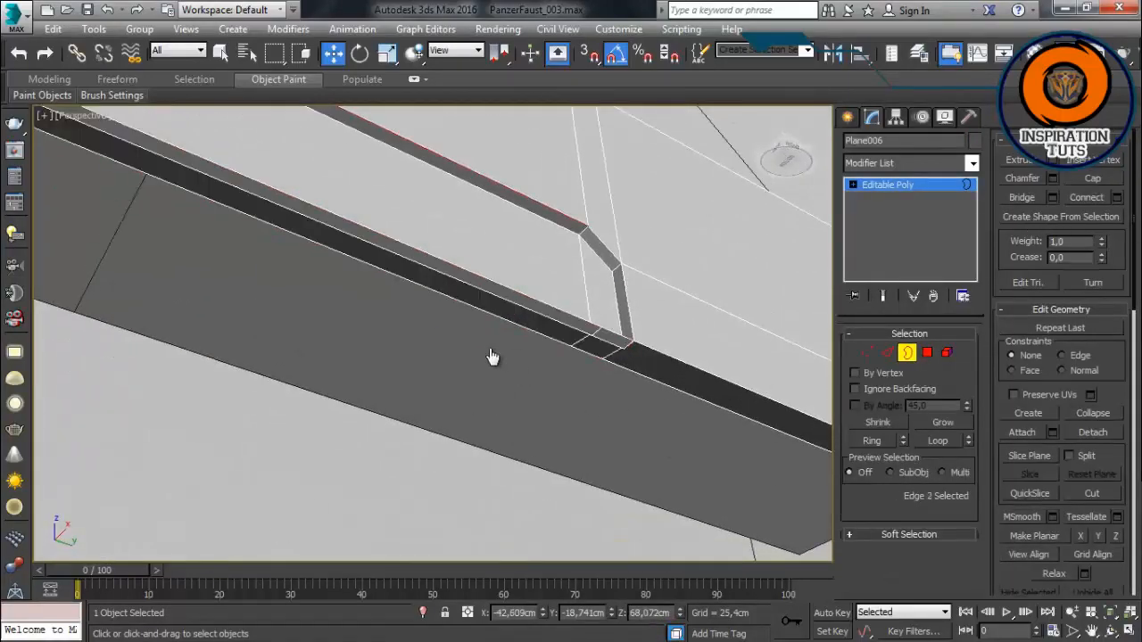
key("4")
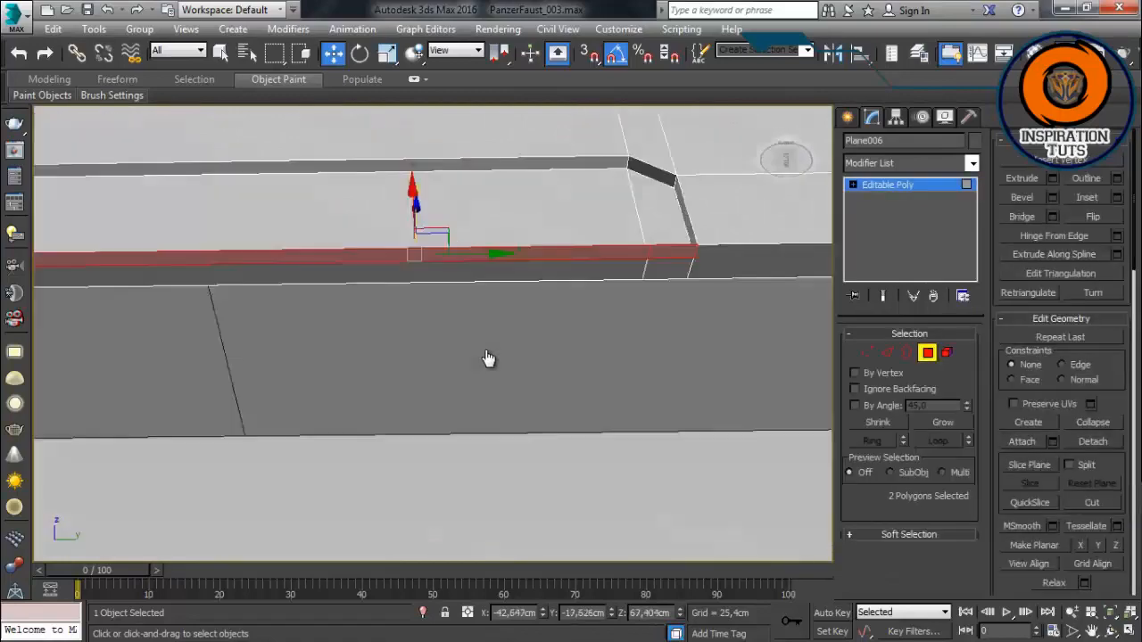
middle_click_drag(488, 357, 581, 347, "alt")
left_click(564, 363)
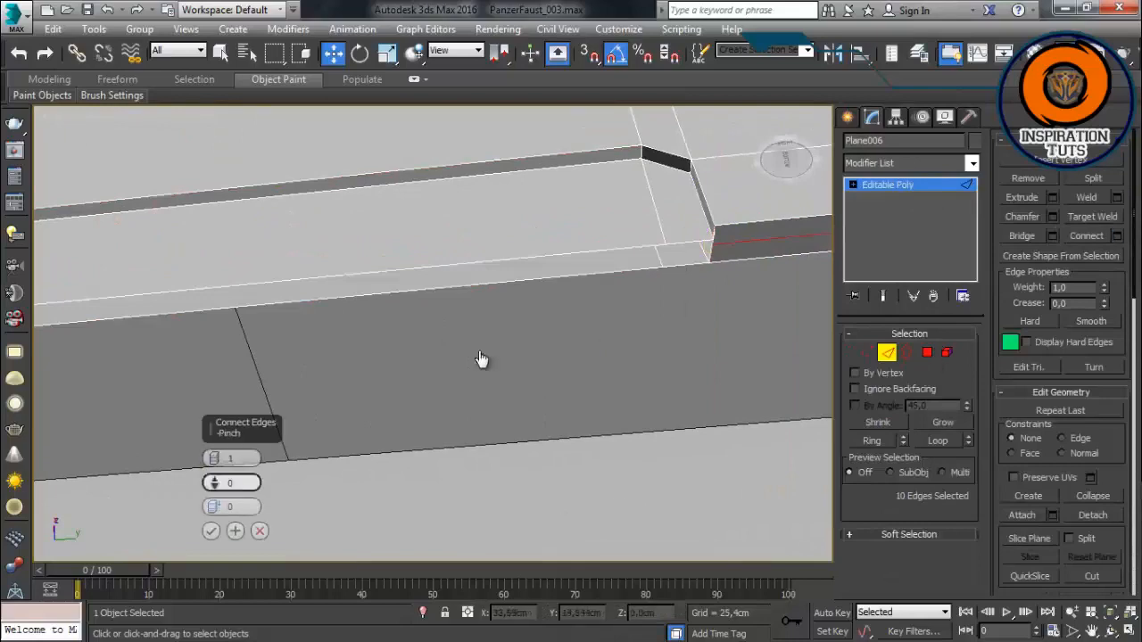
Step: Connect the lower panel's underside edges with one segment and weld the coincident vertices at one recess corner, threshold 0,254cm
left_click(211, 531)
middle_click_drag(221, 493, 221, 511, "alt")
key("F3")
middle_click_drag(551, 471, 571, 379, "alt")
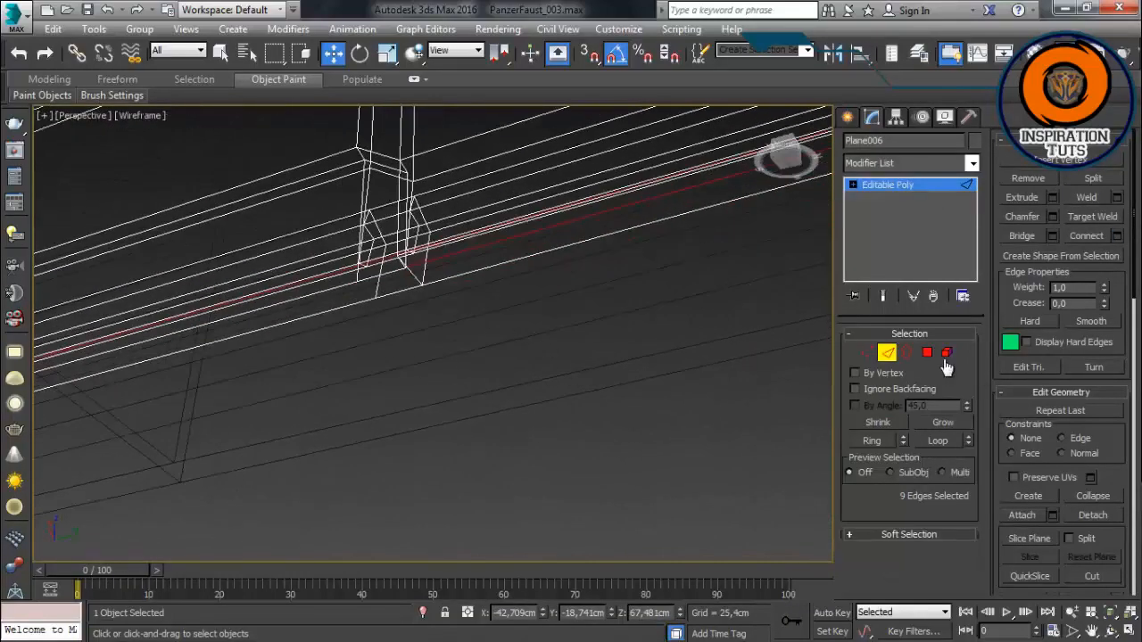
left_click(867, 353)
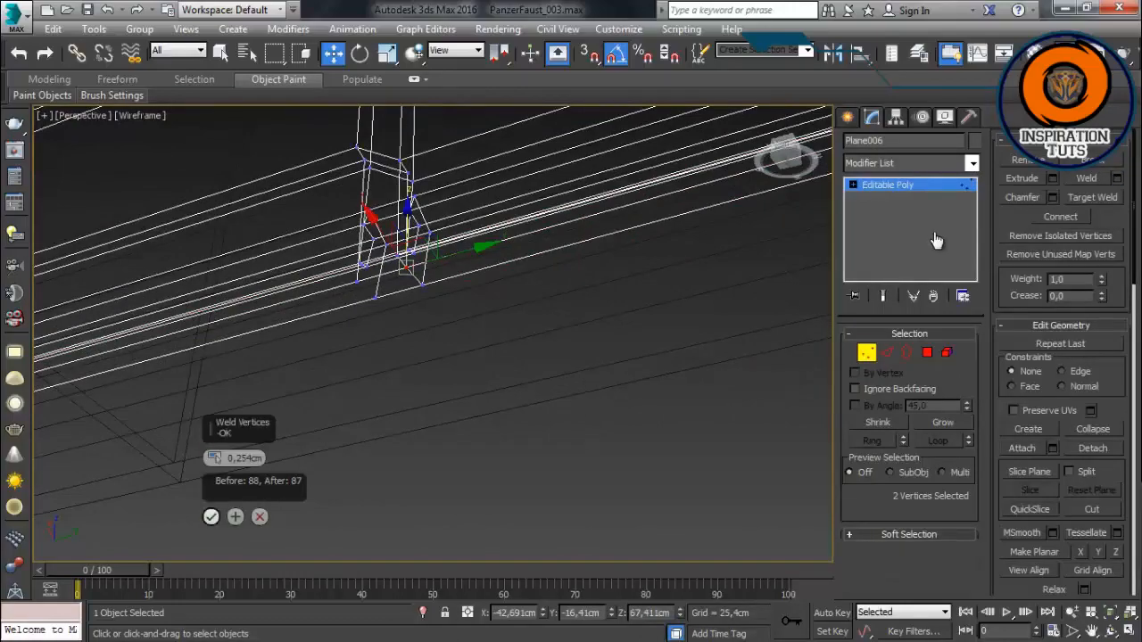
left_click(211, 515)
Step: Weld the pair of coincident vertices at the opposite bottom corner of the lower panel's recess
middle_click_drag(268, 482, 605, 454, "alt")
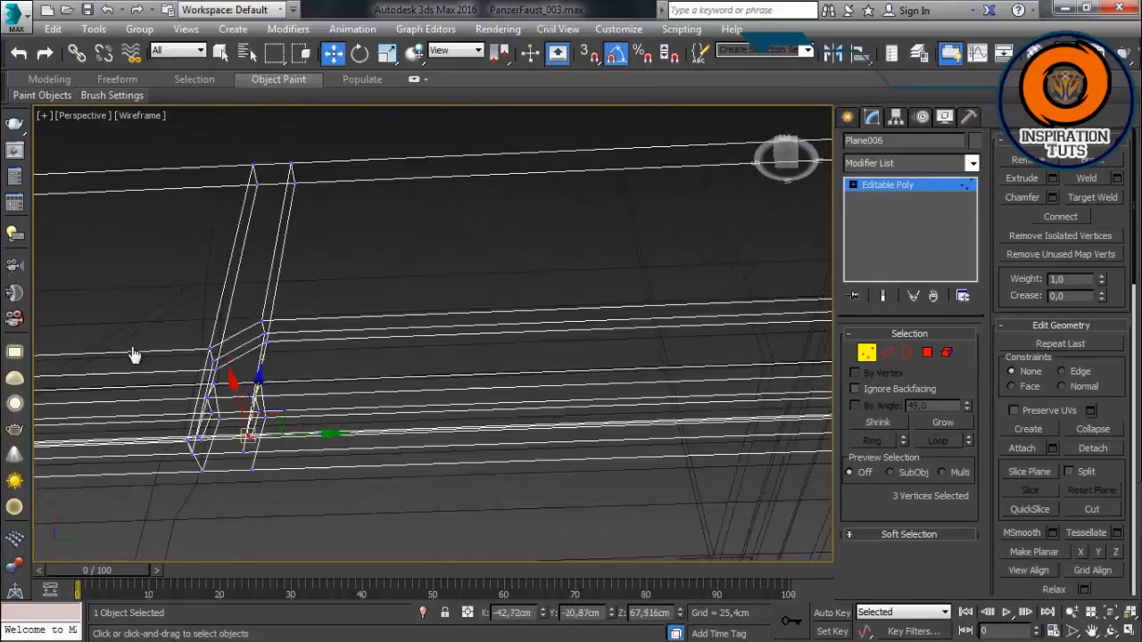
mouse_move(134, 355)
middle_mouse_down("alt")
mouse_move(955, 141)
mouse_move(676, 384)
middle_mouse_up("alt")
key("F3")
left_click(579, 365)
mouse_move(579, 364)
middle_mouse_down("alt")
mouse_move(594, 444)
mouse_move(479, 349)
middle_mouse_up("alt")
right_click(324, 387)
key("F3")
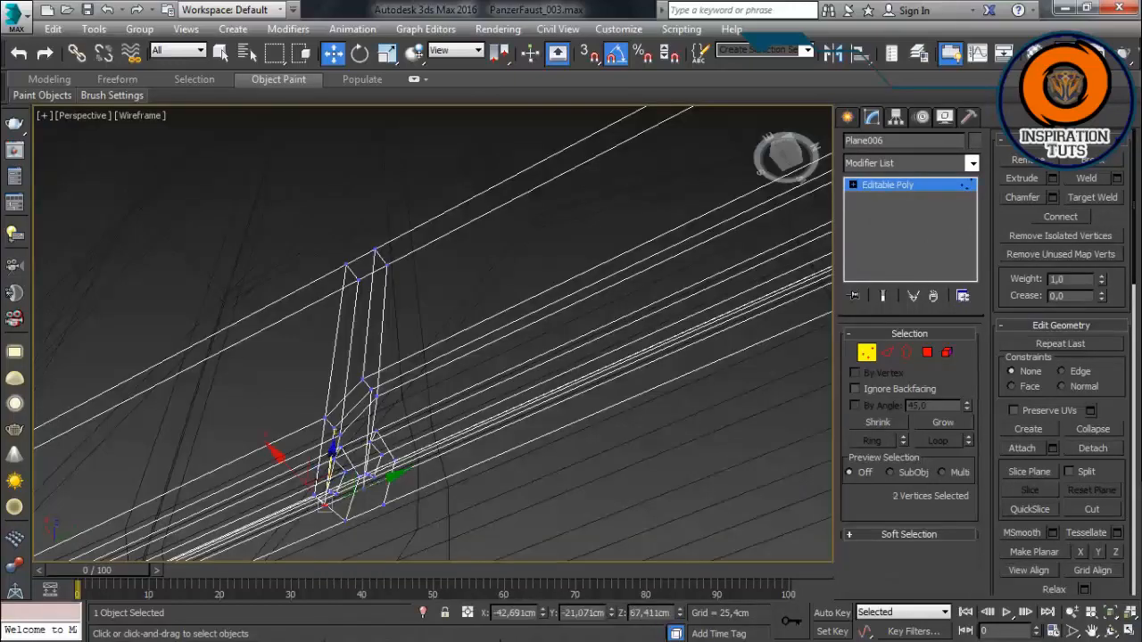
left_click(1117, 179)
left_click(212, 516)
Step: Select the open border under the lower panel's recess and extrude it downward and slightly inward
key("F3")
middle_click_drag(419, 401, 500, 446, "alt")
key("3")
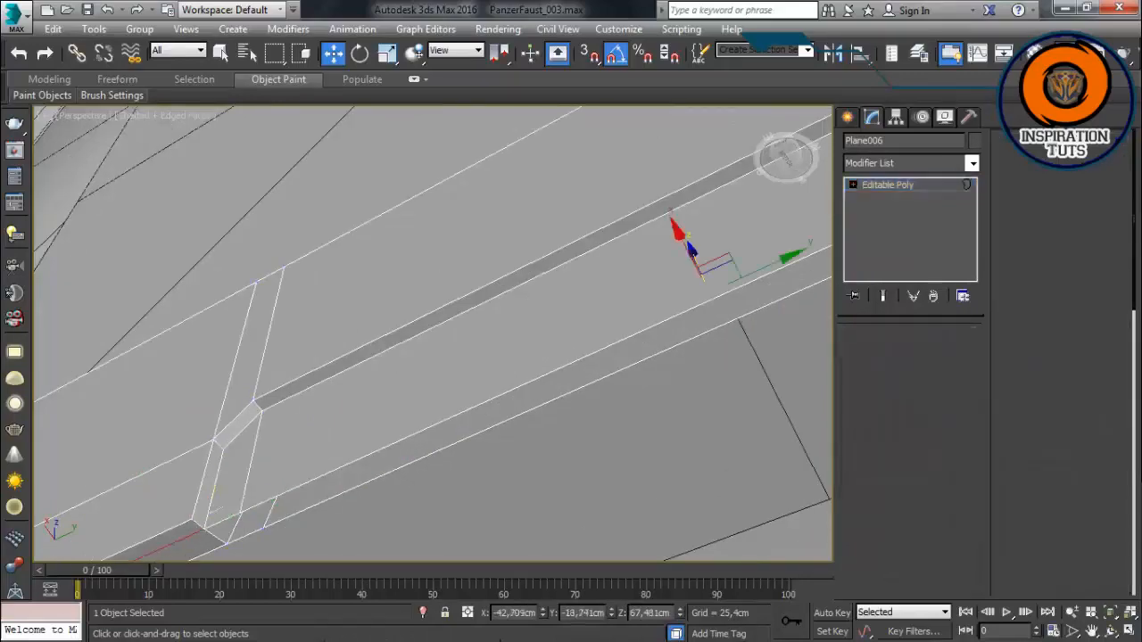
scroll(771, 284, "down", 5)
key("z")
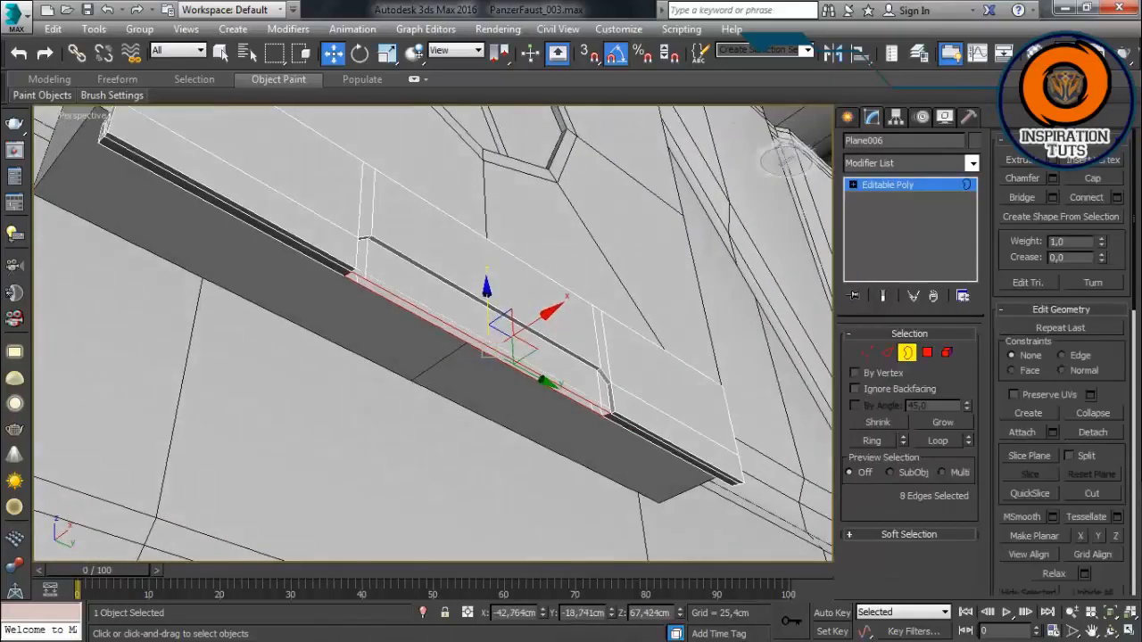
middle_click_drag(488, 312, 652, 408, "alt")
middle_click_drag(502, 214, 252, 355, "alt")
key("w")
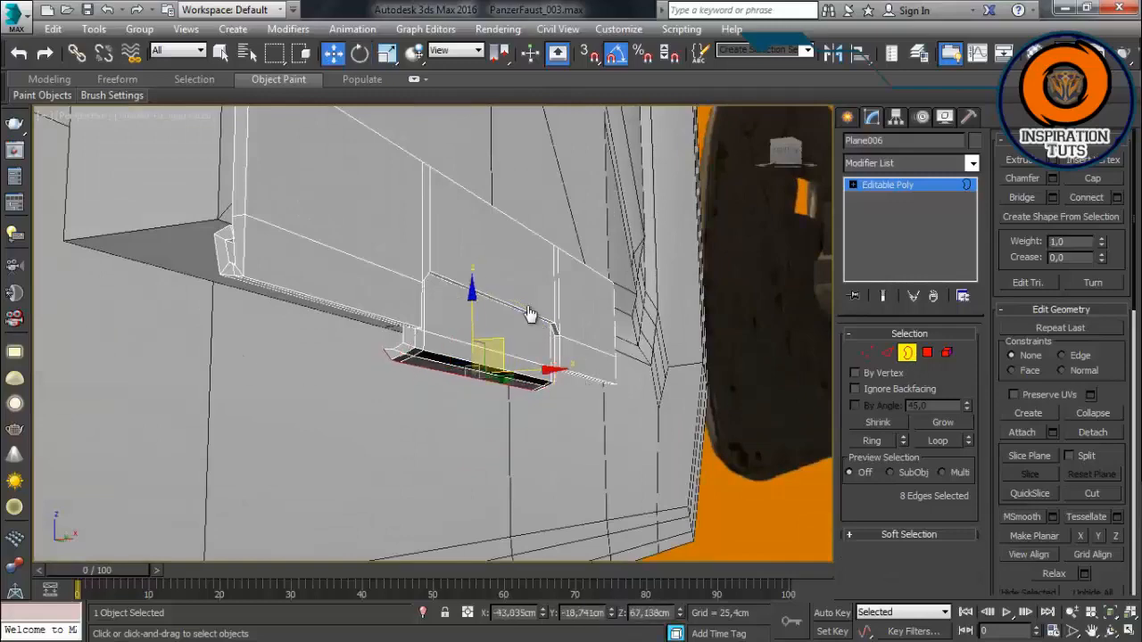
Step: Rotate the open border toward vertical and extrude it inward under the thick square plate as a flat flap
middle_click_drag(530, 314, 548, 395, "alt")
key("e")
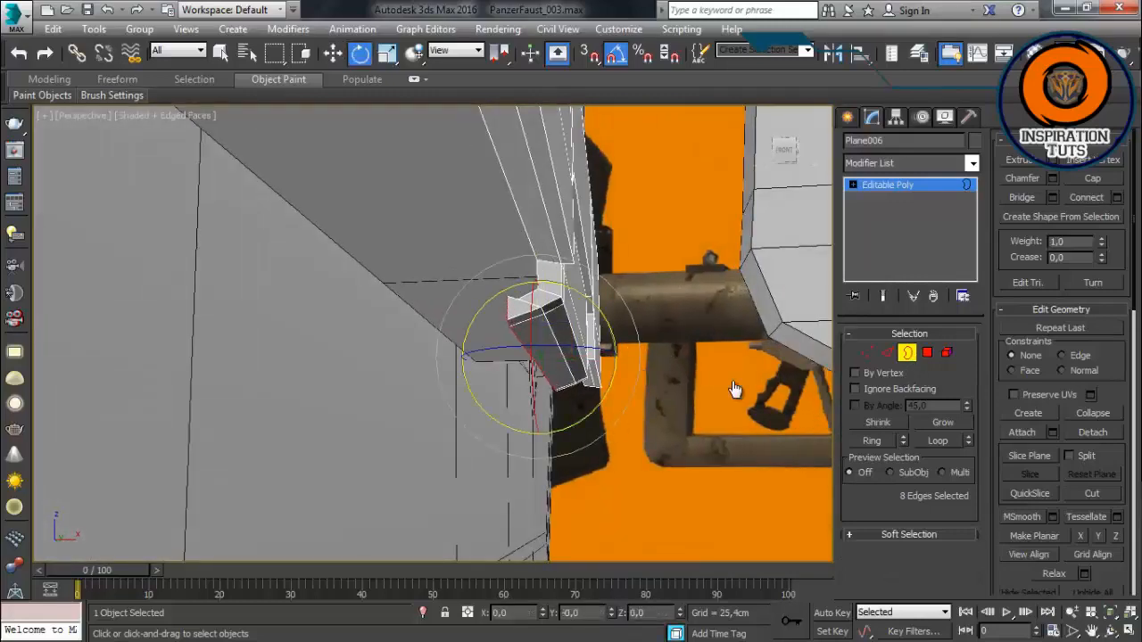
key("r")
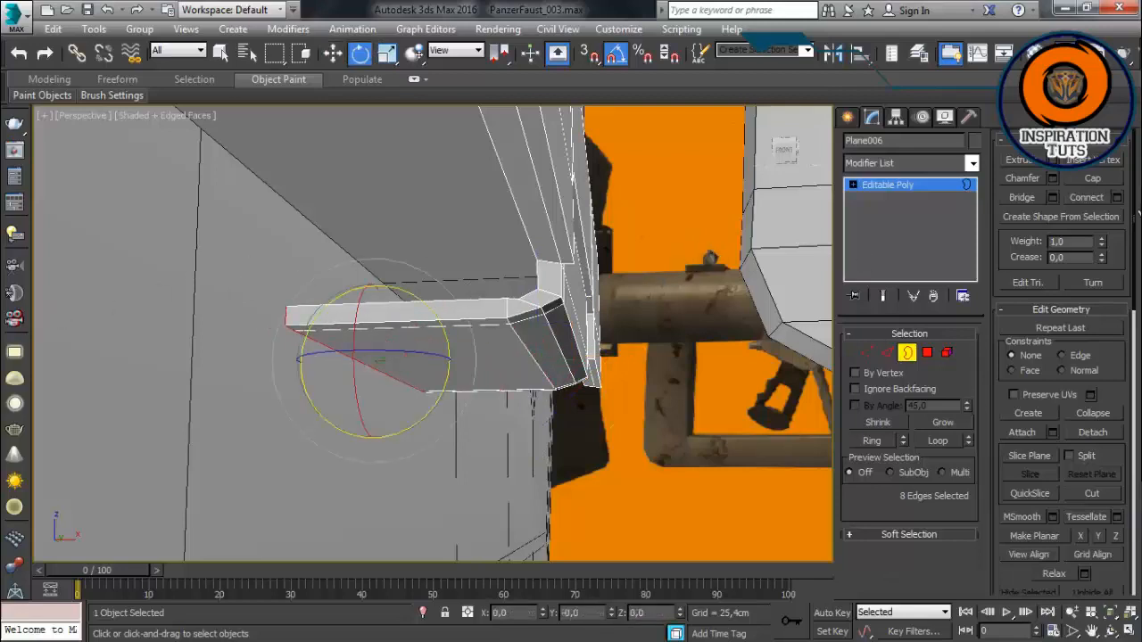
key("e")
middle_click_drag(216, 548, 679, 258, "alt")
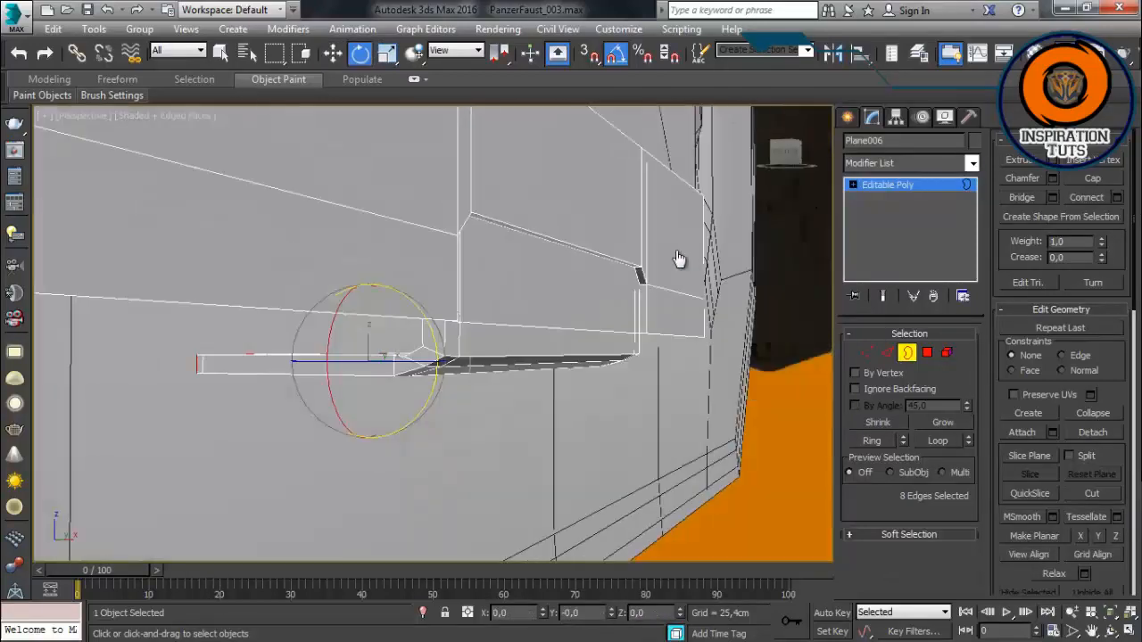
key("w")
middle_click_drag(487, 284, 1089, 415, "alt")
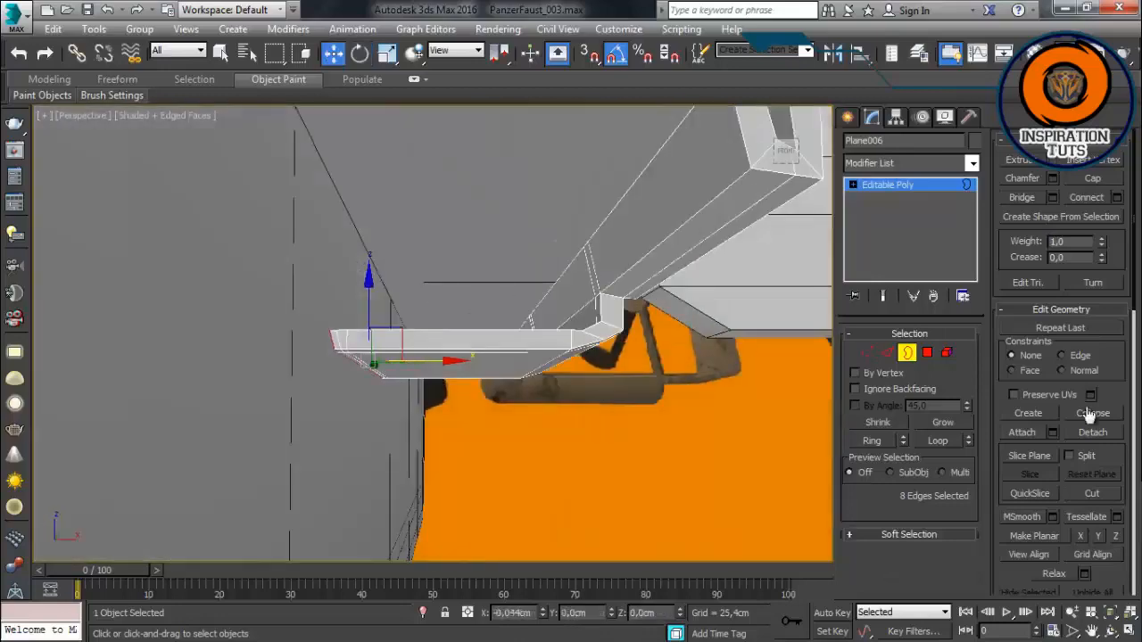
Step: Bend the far end of the flap by rotating its border and extrude it downward into a lip
middle_click_drag(286, 395, 255, 333, "alt")
key("e")
middle_click_drag(464, 384, 383, 416, "alt")
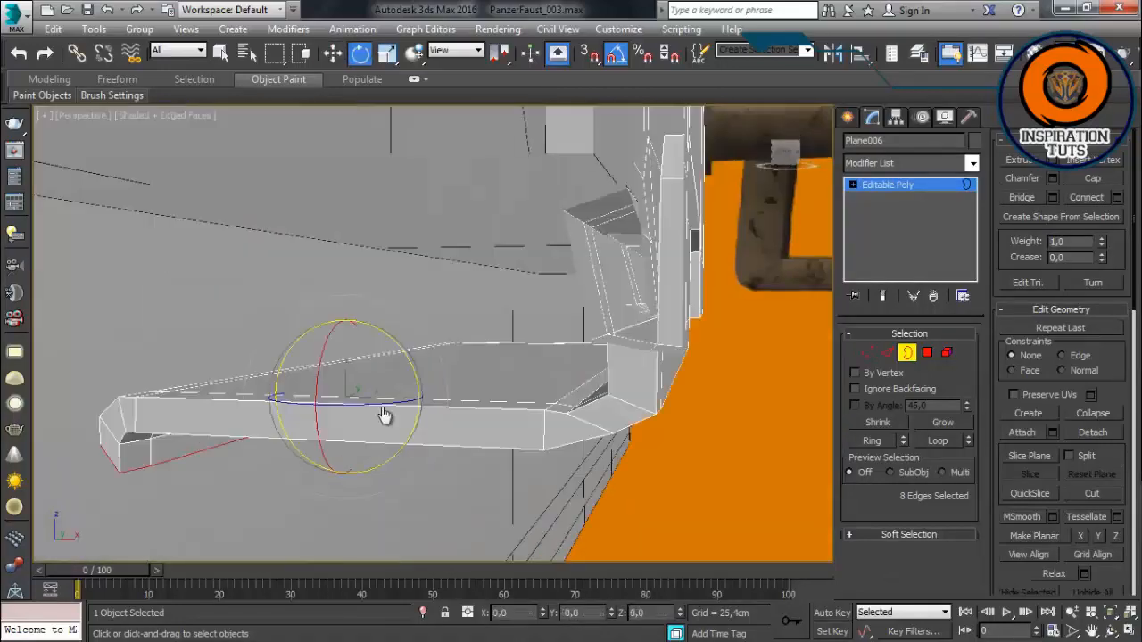
middle_click_drag(340, 456, 507, 470, "alt")
key("w")
middle_click_drag(584, 420, 517, 360, "alt")
key("w")
middle_click_drag(595, 377, 532, 357, "alt")
scroll(492, 321, "down", 4)
scroll(546, 317, "up", 3)
scroll(520, 339, "down", 4)
scroll(538, 327, "up", 5)
scroll(532, 357, "up", 2)
Step: Adjust the corner vertices at the lower end of the flap's lip and finish editing the lower panel
key("1")
middle_click_drag(593, 317, 541, 318, "alt")
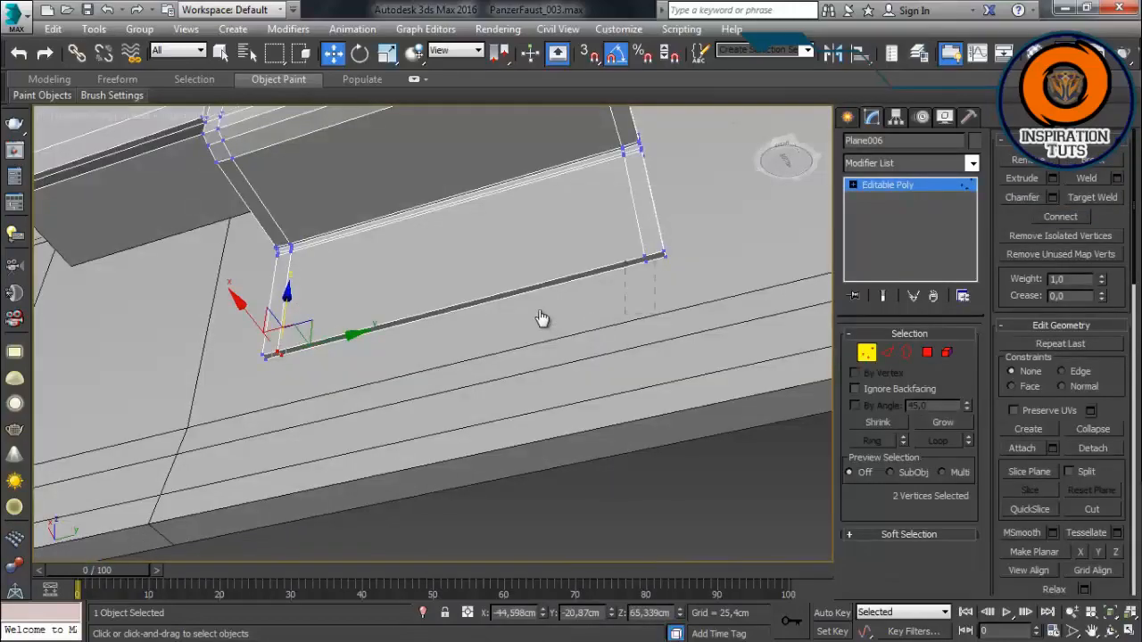
left_click(564, 366)
scroll(564, 367, "down", 5)
mouse_move(564, 366)
middle_mouse_down("alt")
mouse_move(398, 382)
mouse_move(403, 321)
mouse_move(428, 373)
mouse_move(433, 334)
mouse_move(420, 369)
middle_mouse_up("alt")
scroll(398, 383, "up", 2)
key("1")
left_click(434, 345)
scroll(433, 344, "down", 3)
left_click(420, 370)
Step: Clone the bent metal strip and place the copy behind the notched panel
left_click(553, 252)
left_click_drag(580, 262, 349, 325, "shift")
key("Return")
left_click(375, 342)
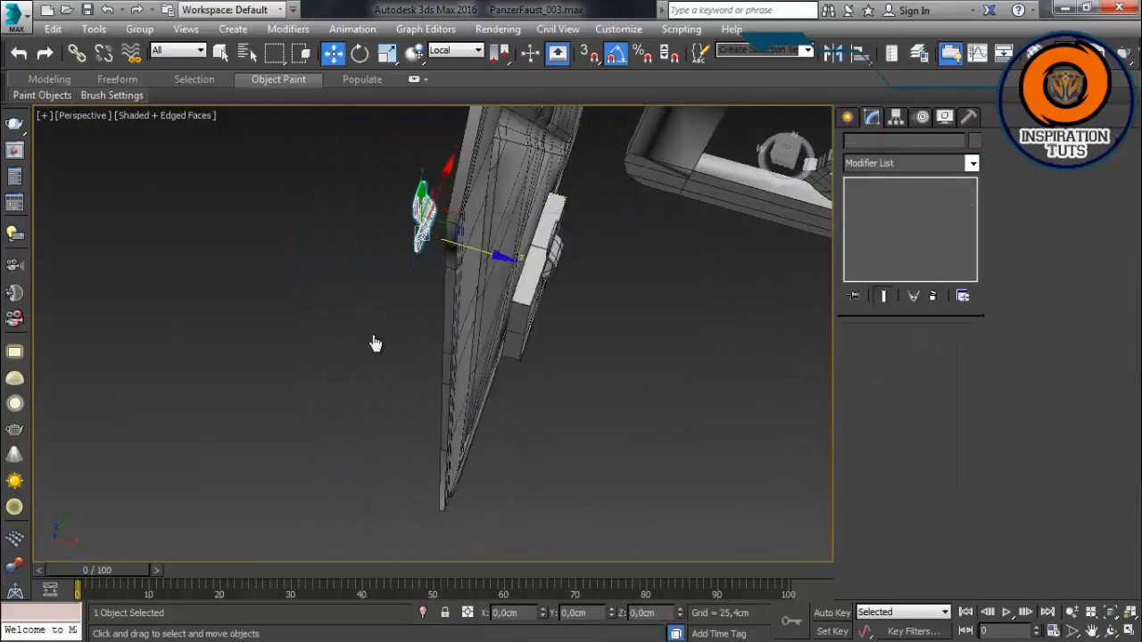
Step: Select the thick square plate together with the bent strip and rotate them -5 degrees about the Y axis
scroll(375, 342, "up", 3)
mouse_move(374, 342)
middle_mouse_down("alt")
mouse_move(401, 362)
mouse_move(377, 329)
mouse_move(304, 350)
mouse_move(410, 448)
middle_mouse_up("alt")
left_click(502, 350)
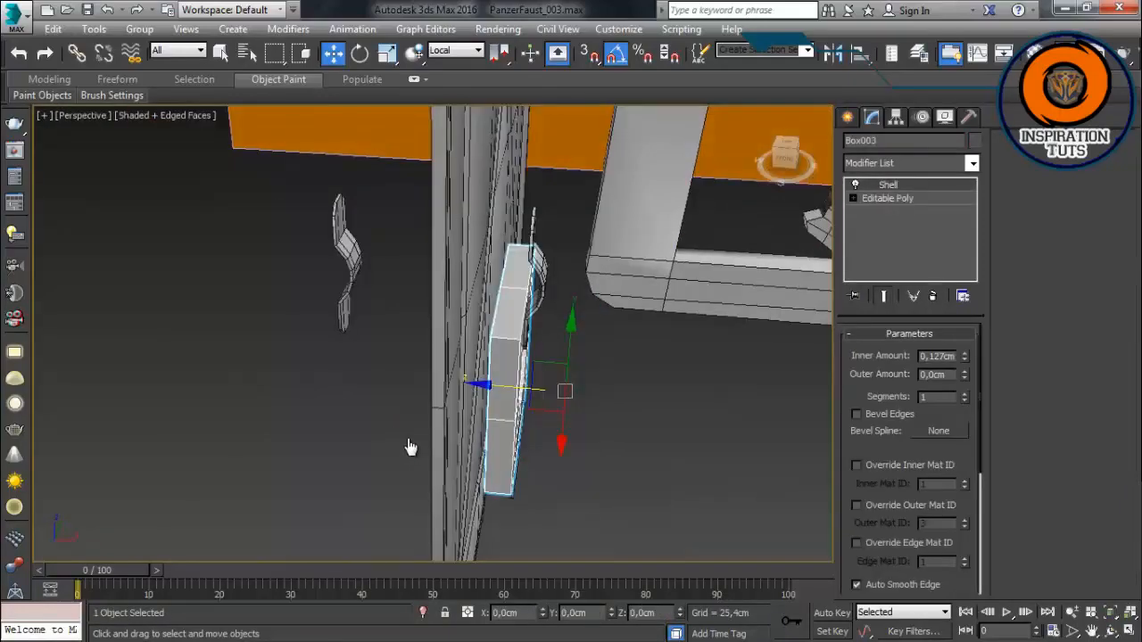
left_click(540, 264, "ctrl")
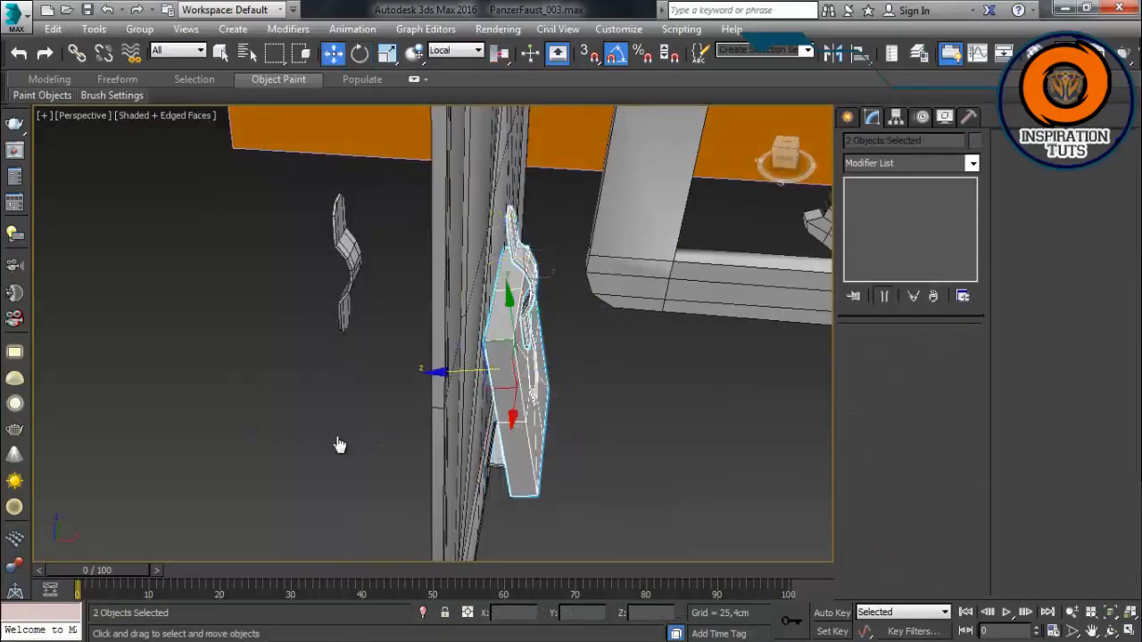
middle_click_drag(295, 399, 361, 419, "alt")
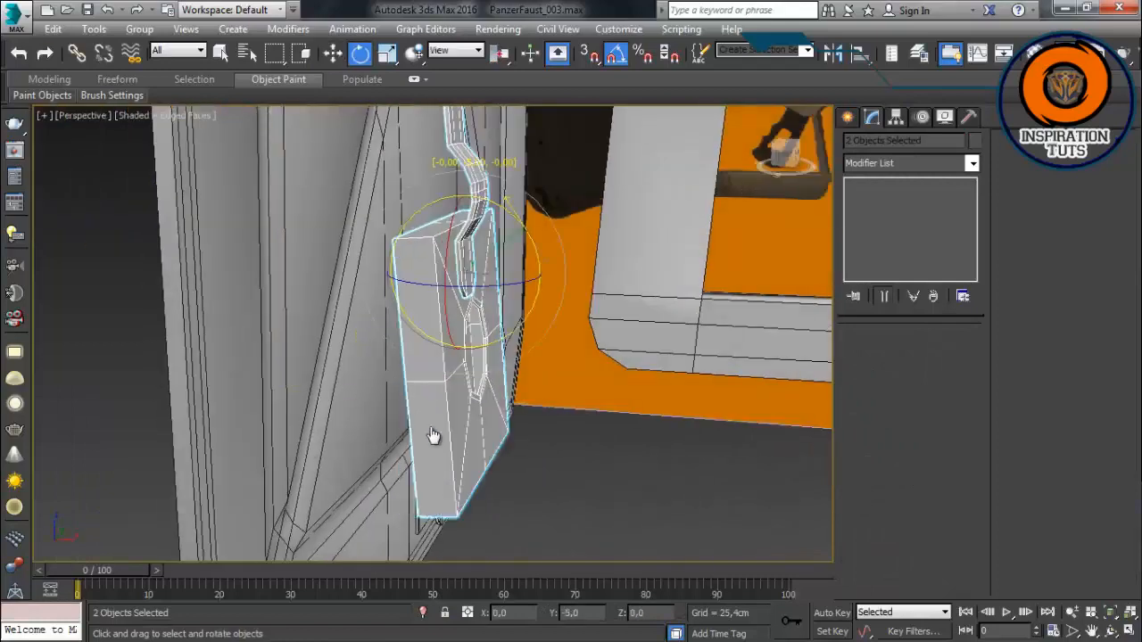
middle_click_drag(502, 368, 404, 306, "alt")
left_click(405, 306)
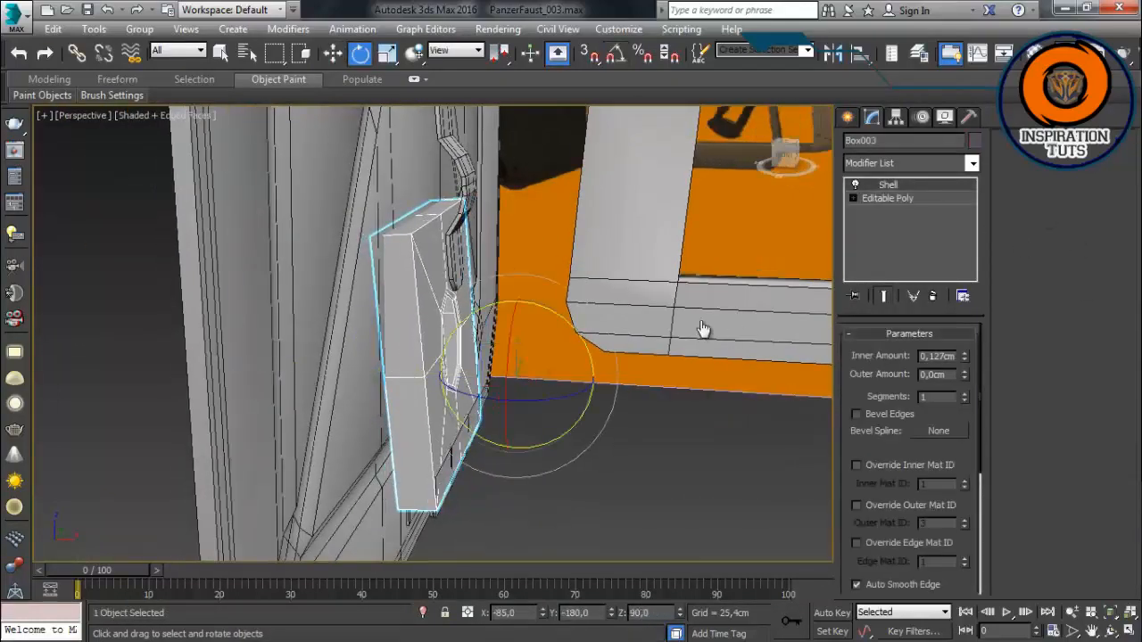
scroll(410, 379, "down", 4)
middle_click_drag(467, 419, 569, 428, "alt")
scroll(568, 428, "down", 4)
left_click(616, 453)
Step: Add a Bend modifier to the notched panel with the X bend axis and an angle of -45
scroll(793, 372, "up", 4)
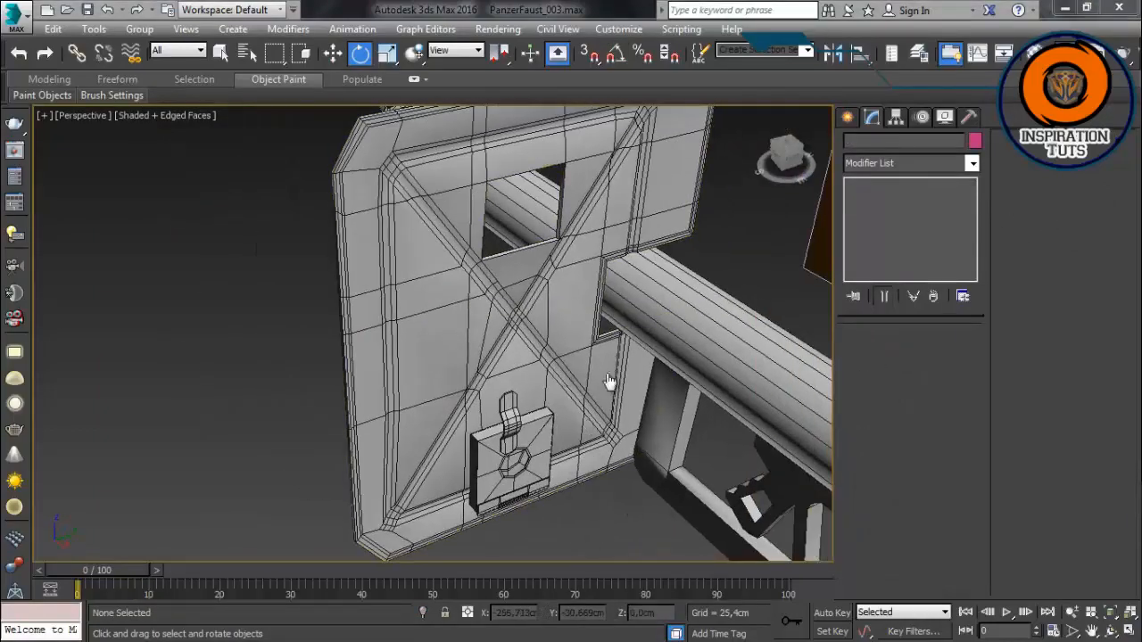
left_click(526, 318)
left_click(972, 164)
key("b")
key("Return")
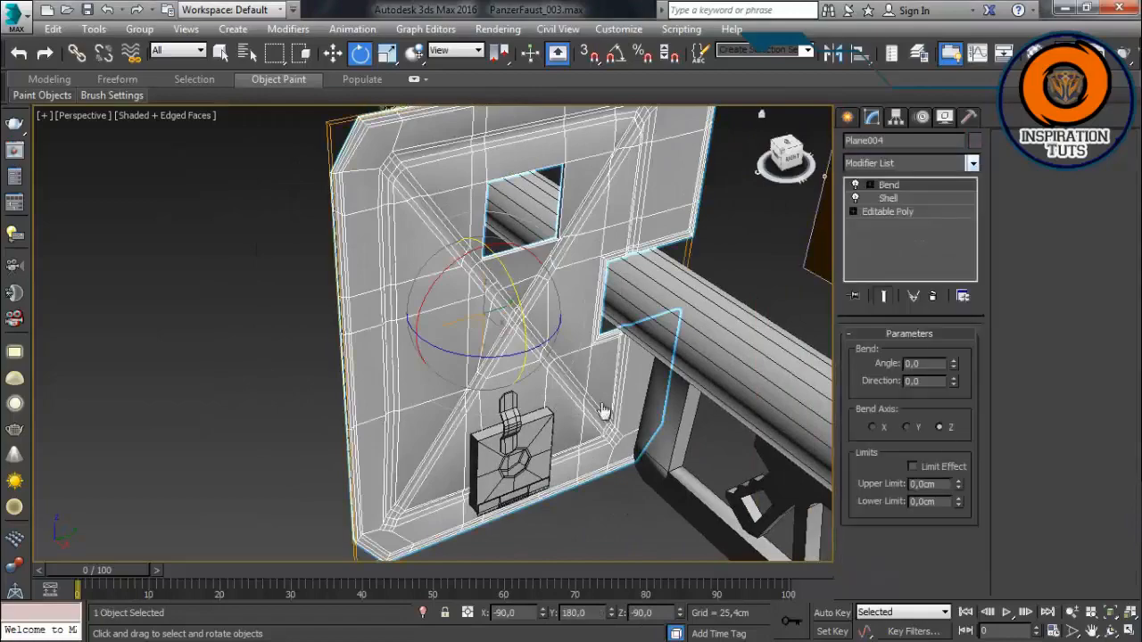
left_click_drag(954, 364, 954, 323)
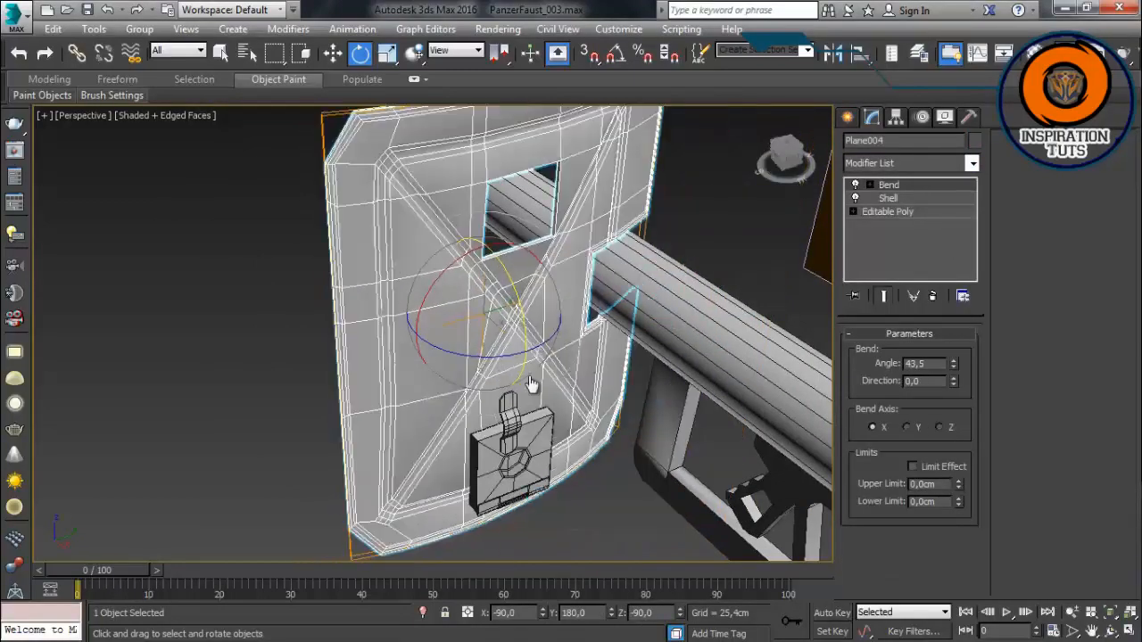
middle_click_drag(532, 384, 538, 265, "alt")
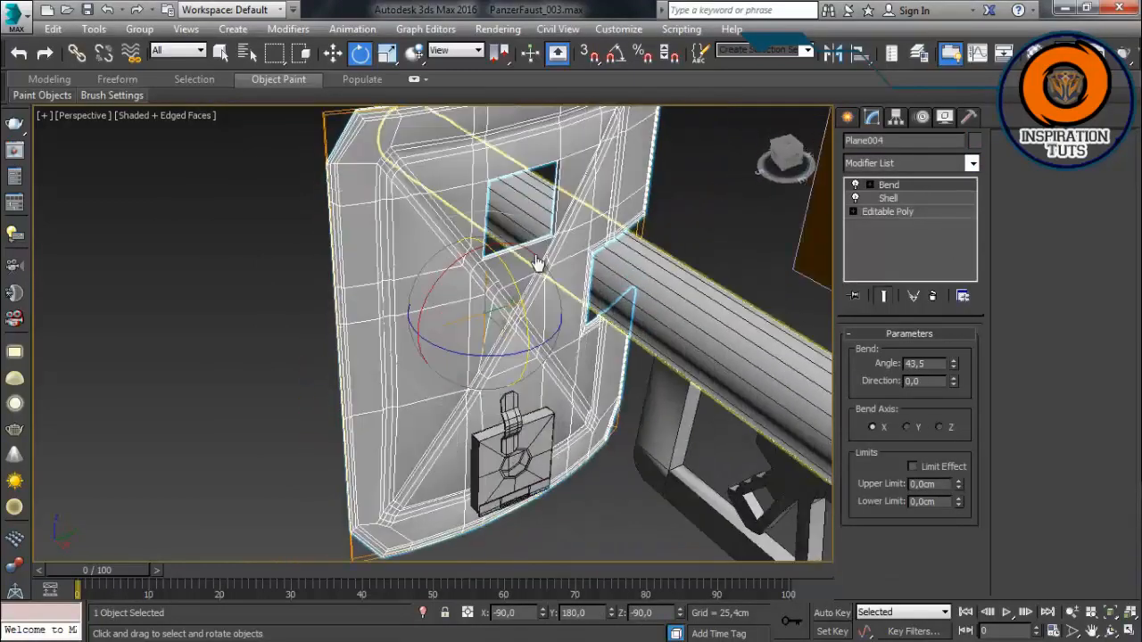
left_click_drag(954, 364, 954, 493)
middle_click_drag(413, 361, 440, 388, "alt")
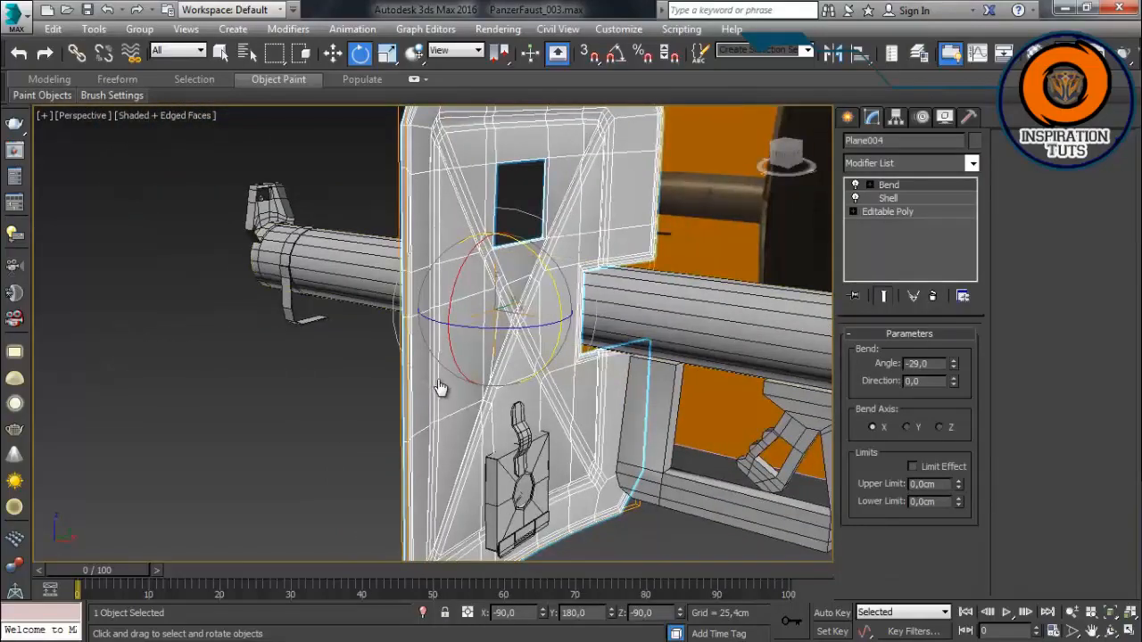
middle_click_drag(519, 363, 489, 371, "alt")
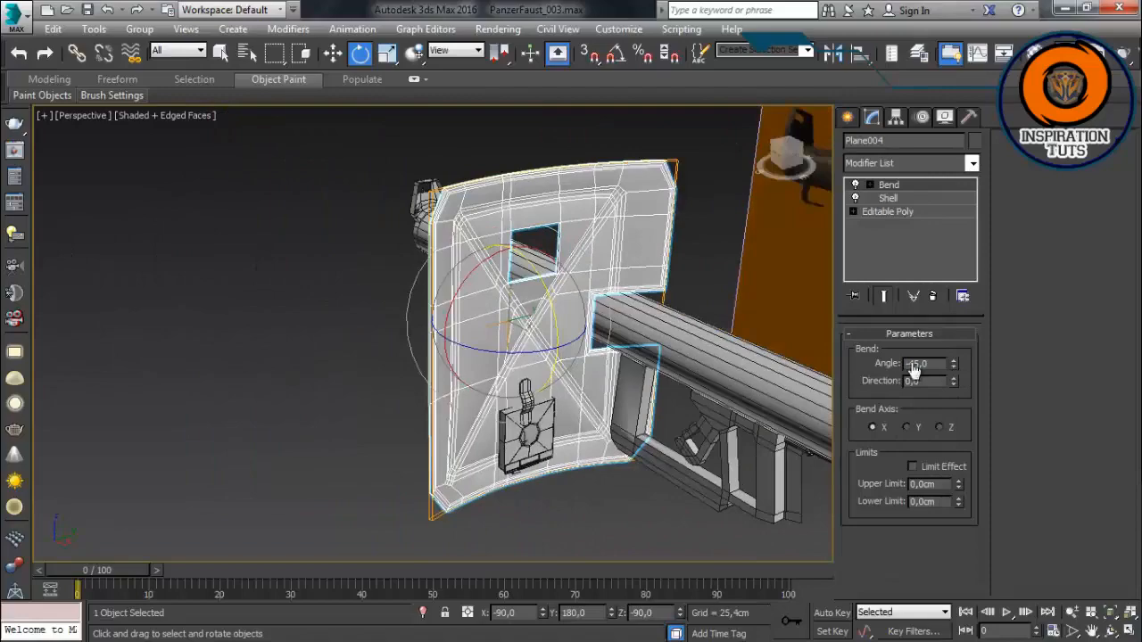
right_click(883, 183)
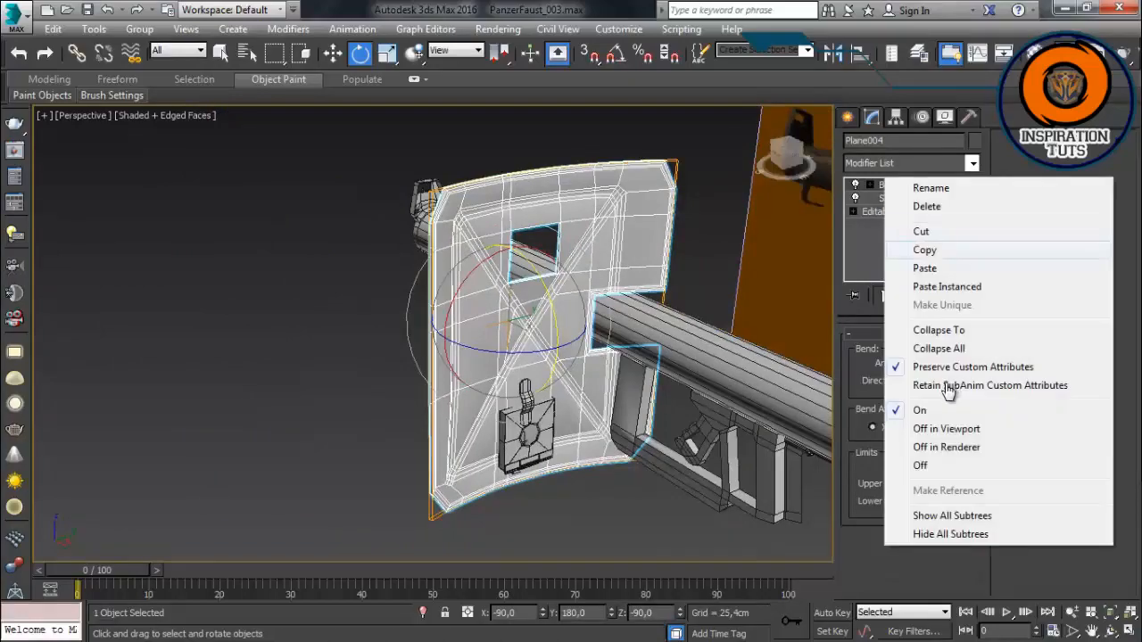
key("Escape")
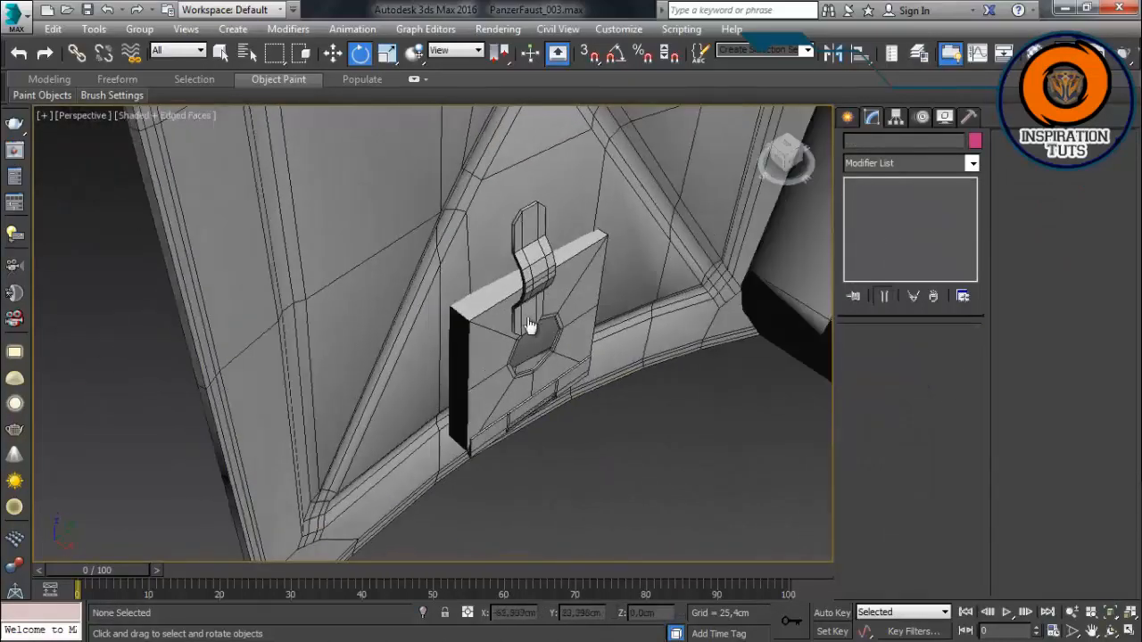
Step: Select the square plate, lower panel and bent strip and move them together to fit against the curved panel
left_click(530, 324)
left_click(624, 245, "ctrl")
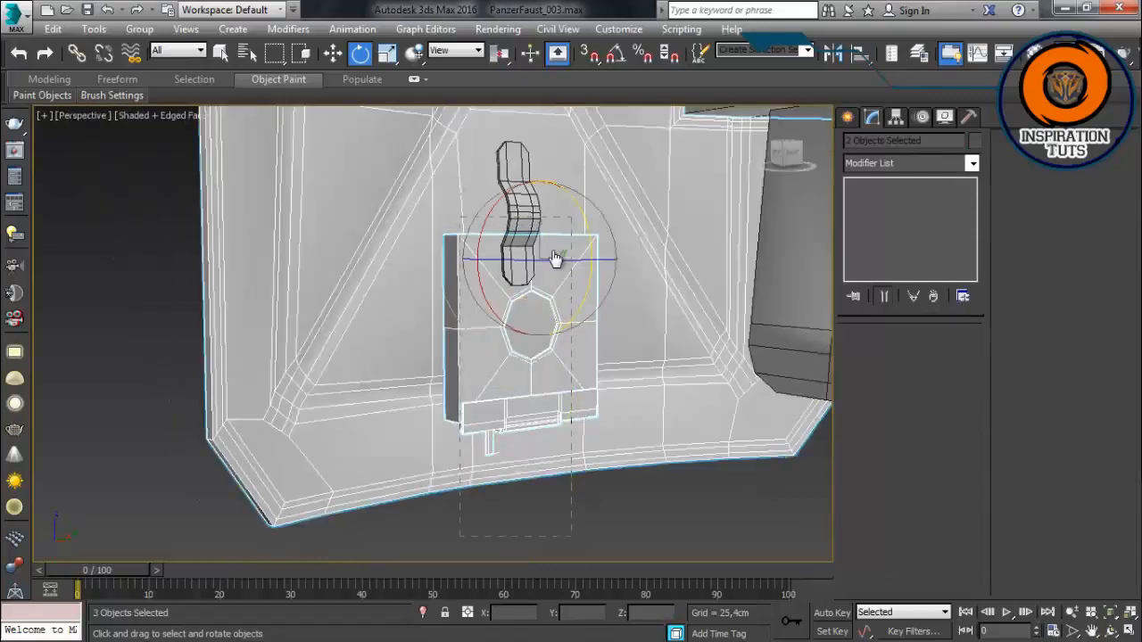
left_click(519, 205, "ctrl")
middle_click_drag(890, 199, 531, 306, "alt")
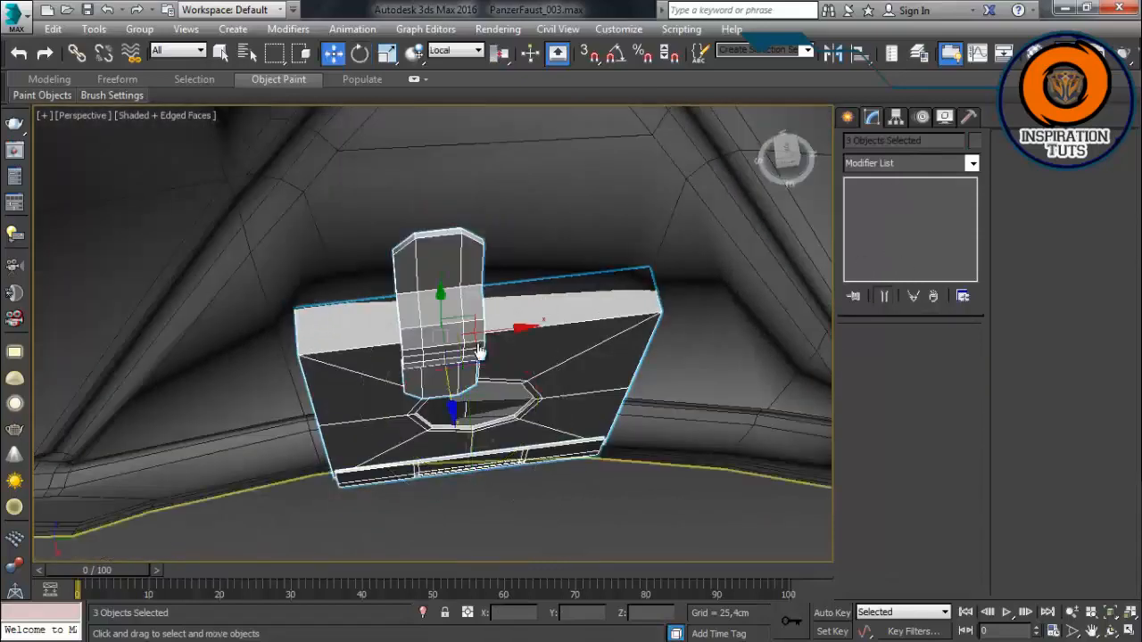
left_click_drag(519, 348, 506, 405)
right_click(506, 405)
Step: Group the plate, lower panel and strip and rotate the group about -5.2 degrees around Z
key("alt+g")
key("g")
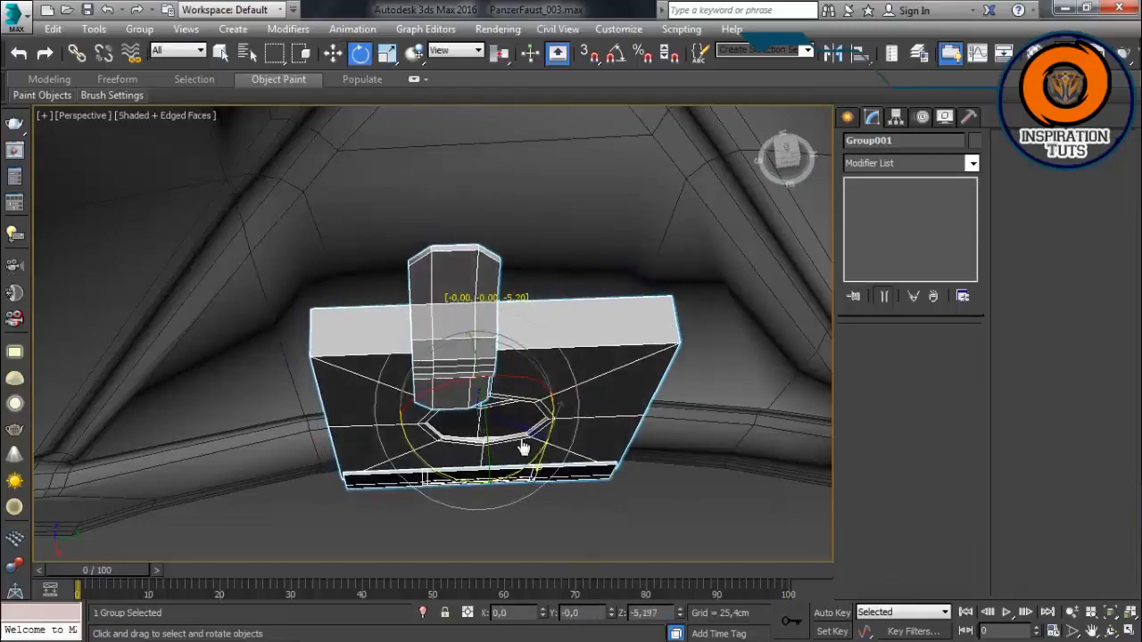
middle_click_drag(476, 368, 170, 73, "alt")
scroll(586, 364, "down", 5)
middle_click_drag(586, 364, 538, 368, "alt")
scroll(552, 319, "up", 3)
left_click(541, 326)
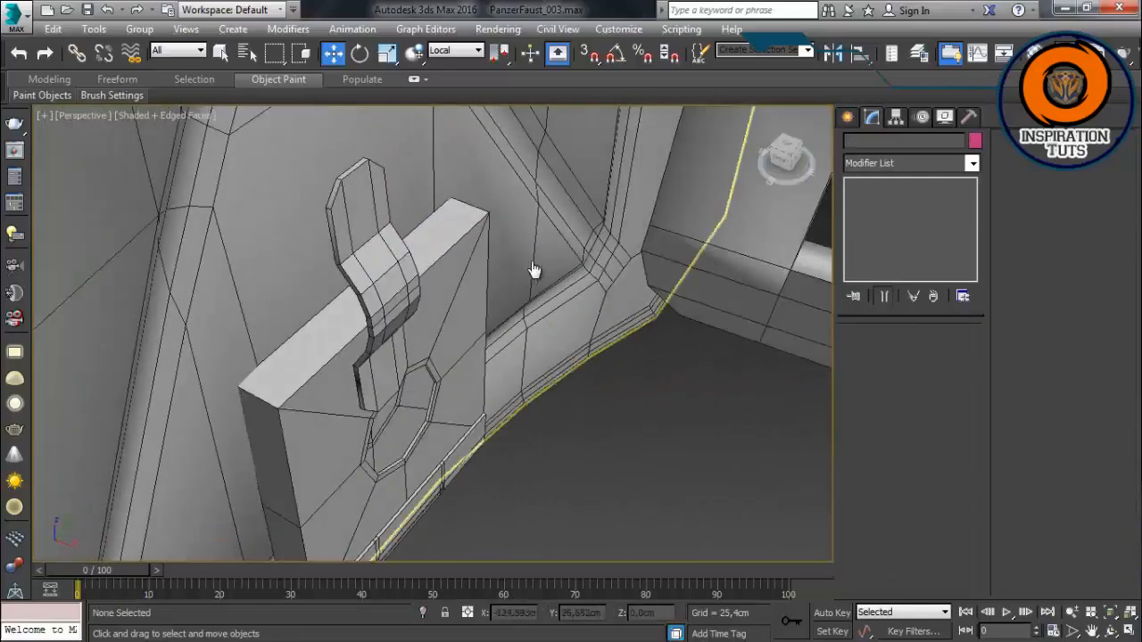
Step: Convert the curved notched panel to an editable poly
scroll(514, 222, "down", 4)
middle_click_drag(515, 223, 467, 512, "alt")
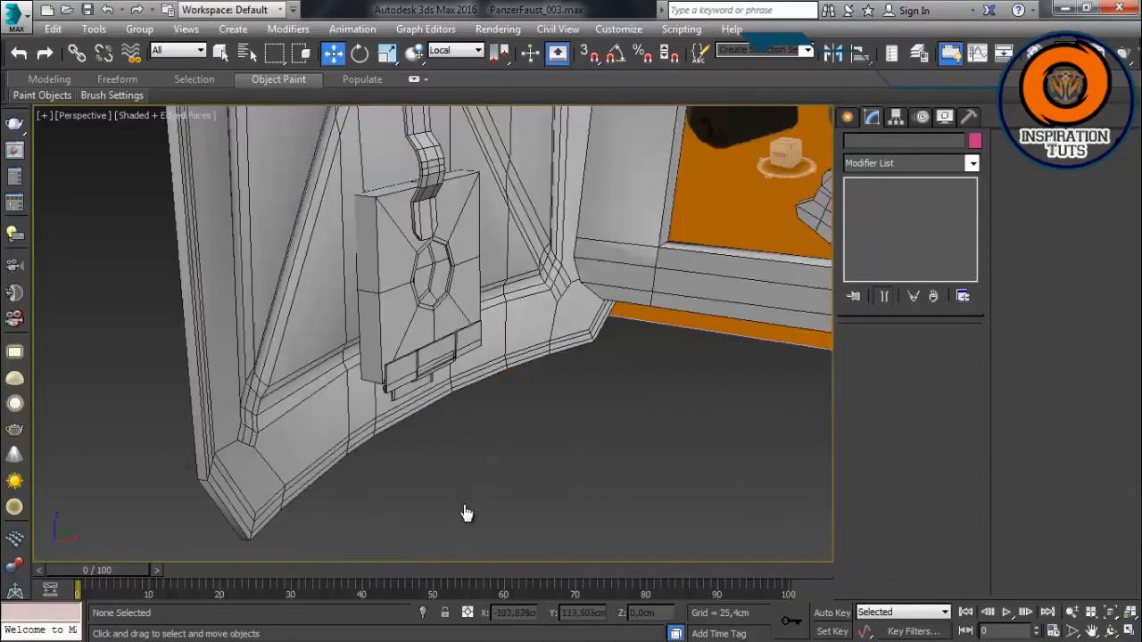
scroll(467, 512, "down", 4)
left_click(469, 344)
middle_click_drag(469, 344, 395, 272, "alt")
right_click(394, 272)
left_click(366, 462)
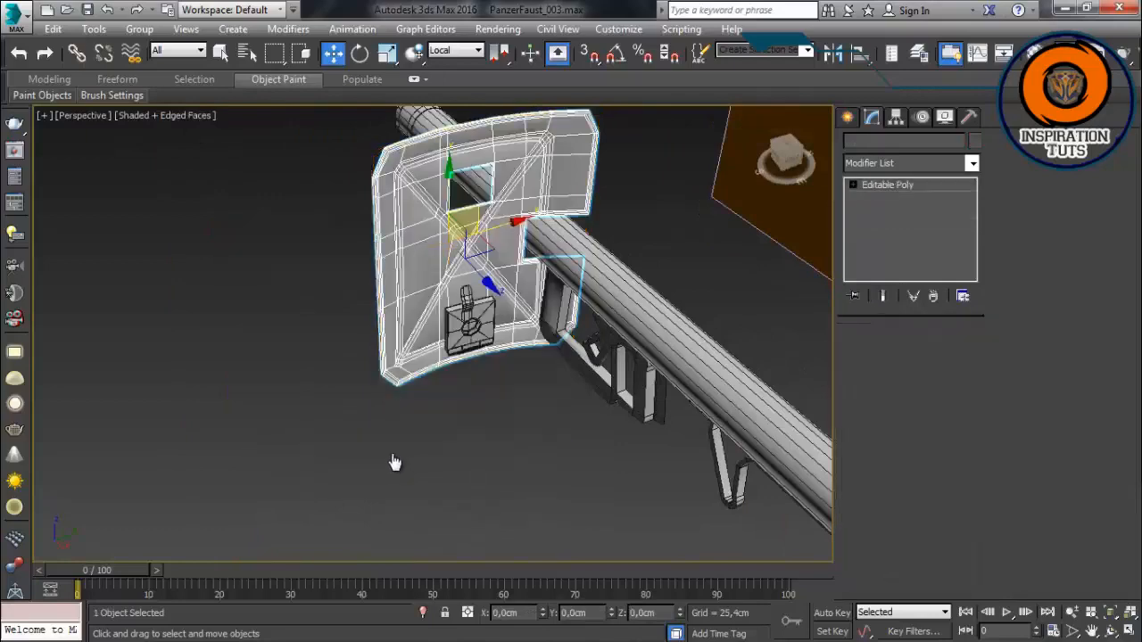
Step: Add a Bend modifier to the converted panel with the X bend axis and adjust its bend angle
middle_click_drag(395, 462, 428, 446, "alt")
scroll(428, 446, "up", 3)
left_click(971, 164)
key("b")
key("Return")
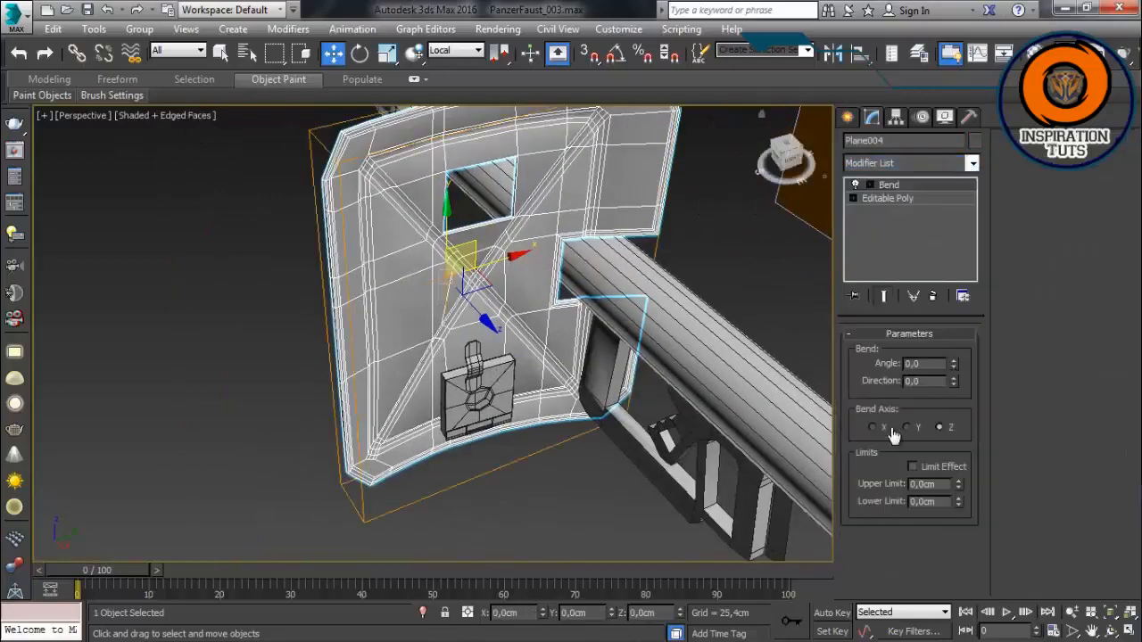
left_click_drag(954, 364, 952, 368)
right_click(952, 368)
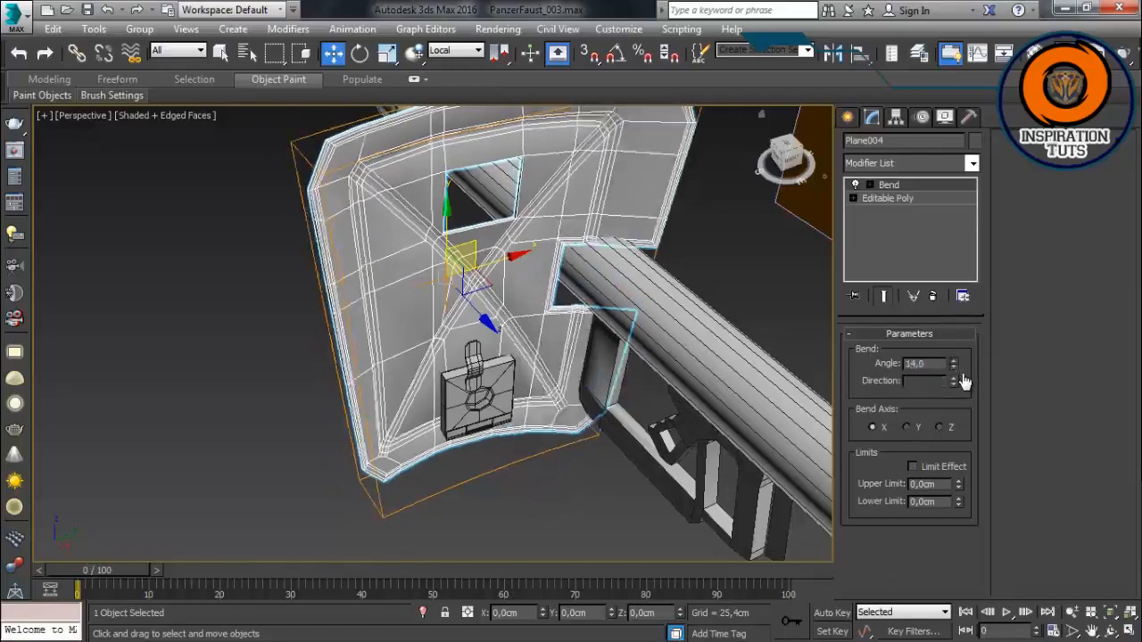
middle_click_drag(499, 419, 461, 404, "alt")
left_click_drag(954, 364, 954, 366)
middle_click_drag(393, 464, 245, 414, "alt")
scroll(245, 414, "down", 3)
scroll(444, 374, "up", 2)
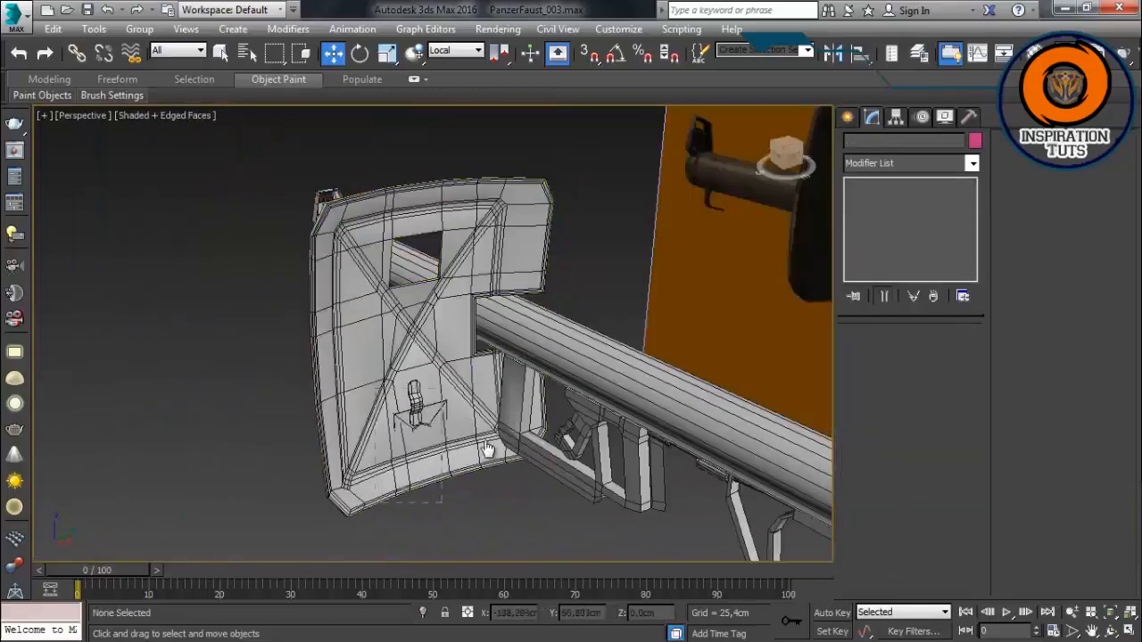
Step: Select the group of plate, lower panel and strip and move it to sit against the newly bent panel
scroll(551, 319, "up", 3)
middle_click_drag(552, 319, 505, 341, "alt")
left_click(405, 437)
left_click_drag(509, 414, 515, 416)
middle_click_drag(538, 370, 500, 331, "alt")
left_click_drag(499, 331, 514, 340)
middle_click_drag(514, 339, 326, 223, "alt")
left_click_drag(500, 301, 500, 307)
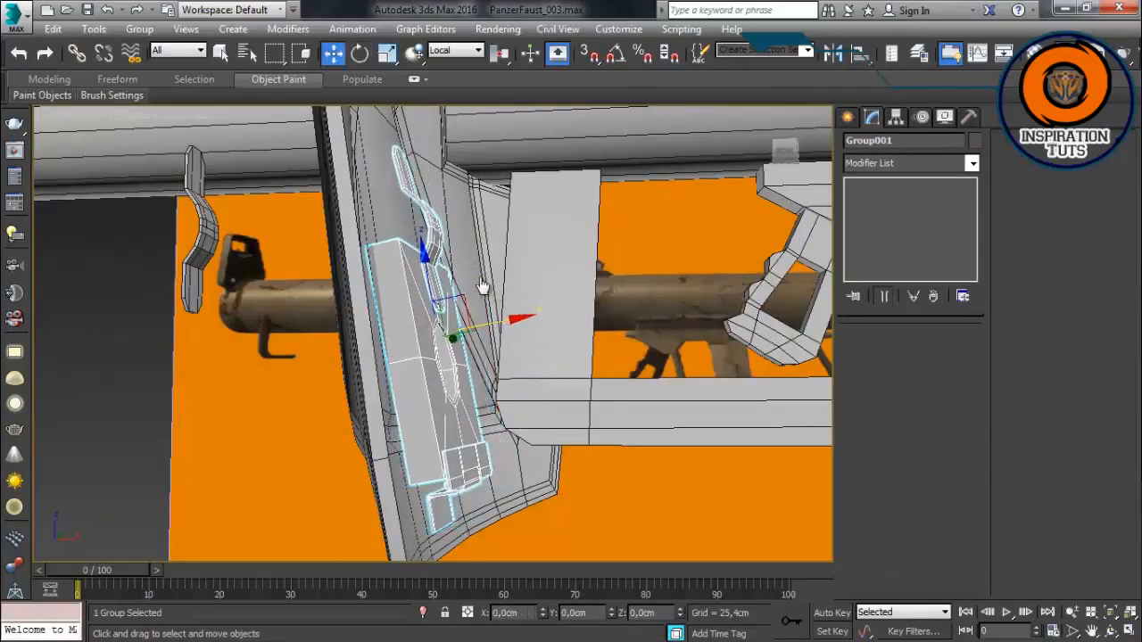
Step: Rotate the plate group about 2.3 degrees around the Y axis to match the panel's slope
middle_click_drag(390, 153, 458, 282, "alt")
key("w")
mouse_move(485, 370)
middle_mouse_down("alt")
mouse_move(515, 390)
mouse_move(561, 273)
mouse_move(500, 356)
middle_mouse_up("alt")
key("e")
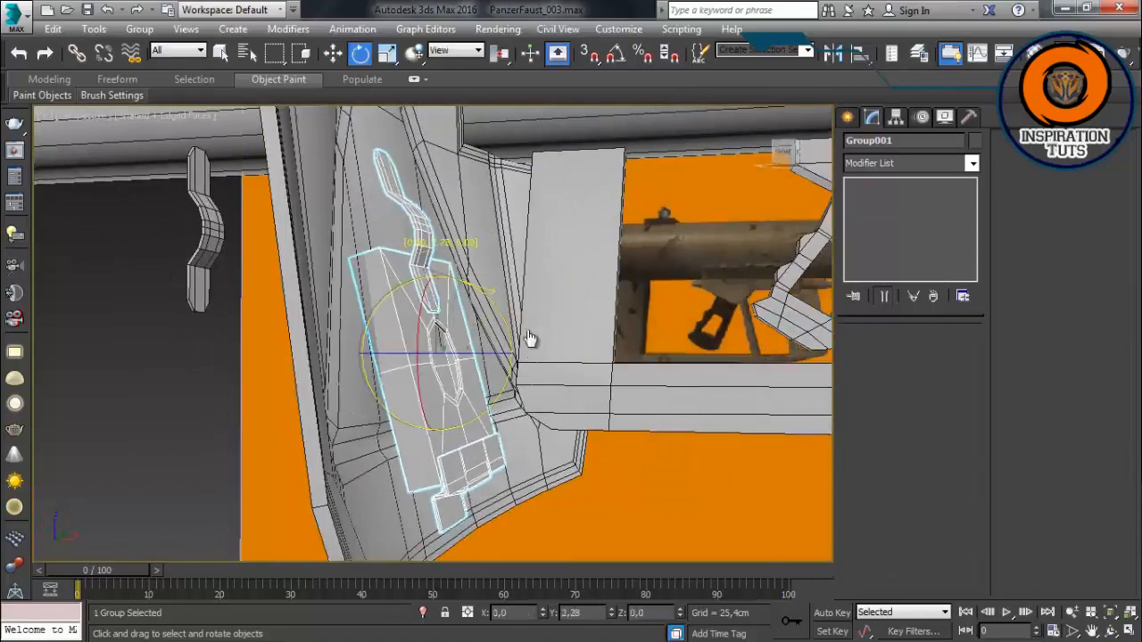
middle_click_drag(376, 365, 886, 214, "alt")
left_click(796, 288)
Step: Open the group of plate, lower panel and strip for editing its individual parts
left_click(579, 351)
middle_click_drag(581, 351, 383, 368, "alt")
key("F3")
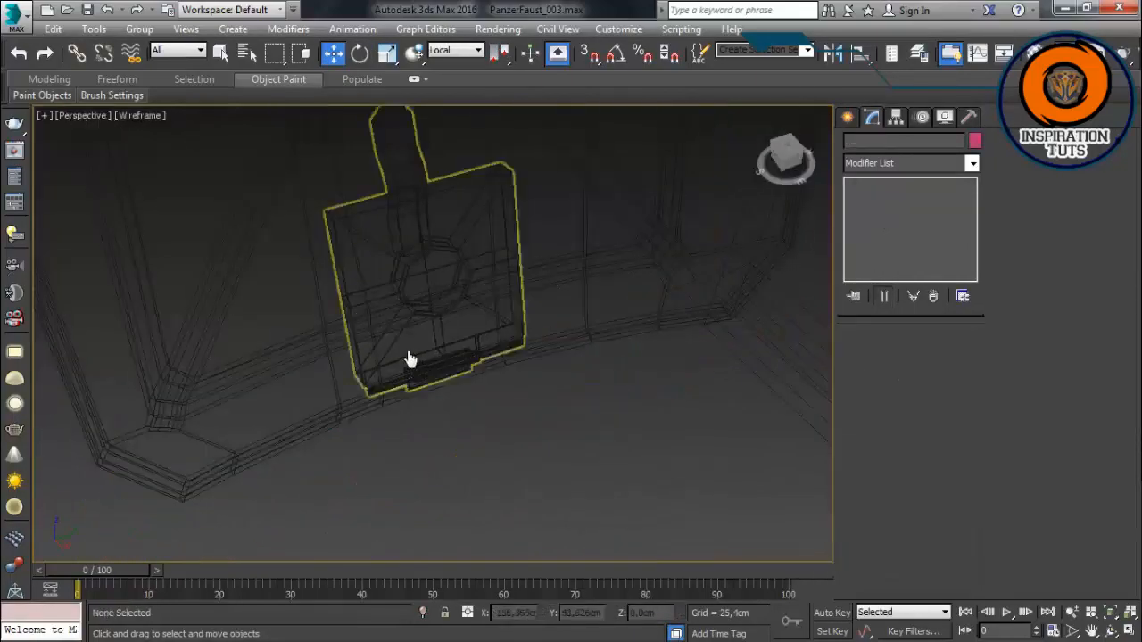
left_click(398, 359)
key("alt+g")
key("o")
left_click(421, 248)
mouse_move(447, 299)
middle_mouse_down("alt")
mouse_move(459, 321)
mouse_move(449, 354)
mouse_move(395, 321)
mouse_move(440, 330)
mouse_move(380, 316)
mouse_move(403, 316)
mouse_move(453, 271)
middle_mouse_up("alt")
key("e")
key("F3")
left_click(259, 349)
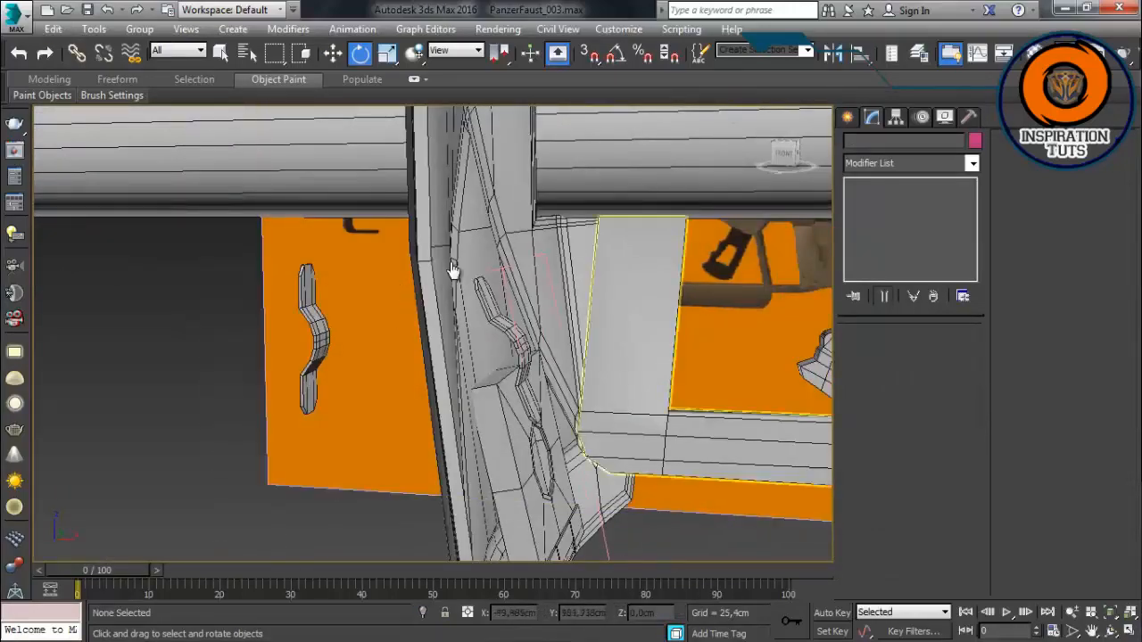
Step: Move the four vertices at the bent strip's upper bend about -0.6 cm along X toward the panel
scroll(453, 270, "up", 4)
key("F3")
left_click(390, 361)
key("Down")
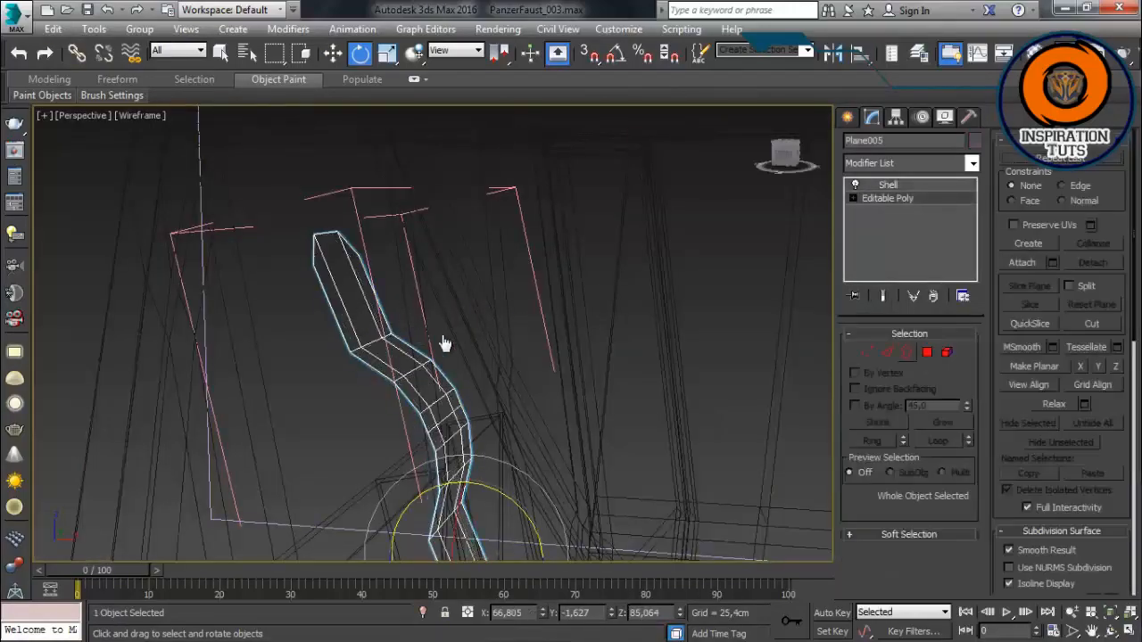
key("2")
key("1")
left_click_drag(326, 311, 400, 357)
key("F3")
key("w")
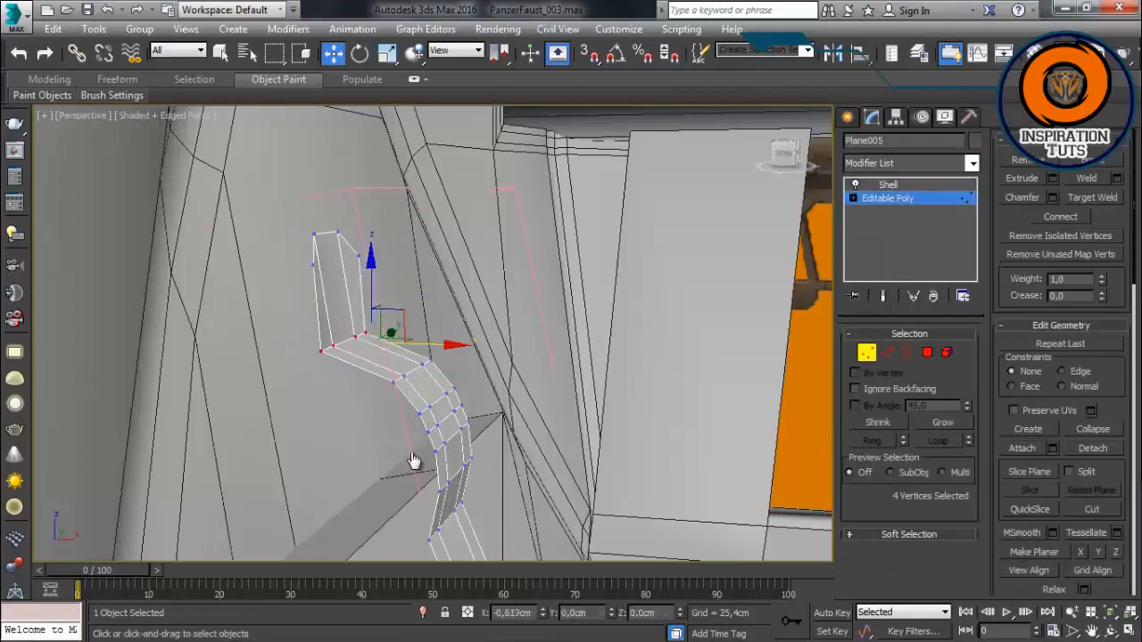
Step: Adjust the lower-end vertices of the bent strip to fit against the square plate
middle_click_drag(393, 382, 189, 430, "alt")
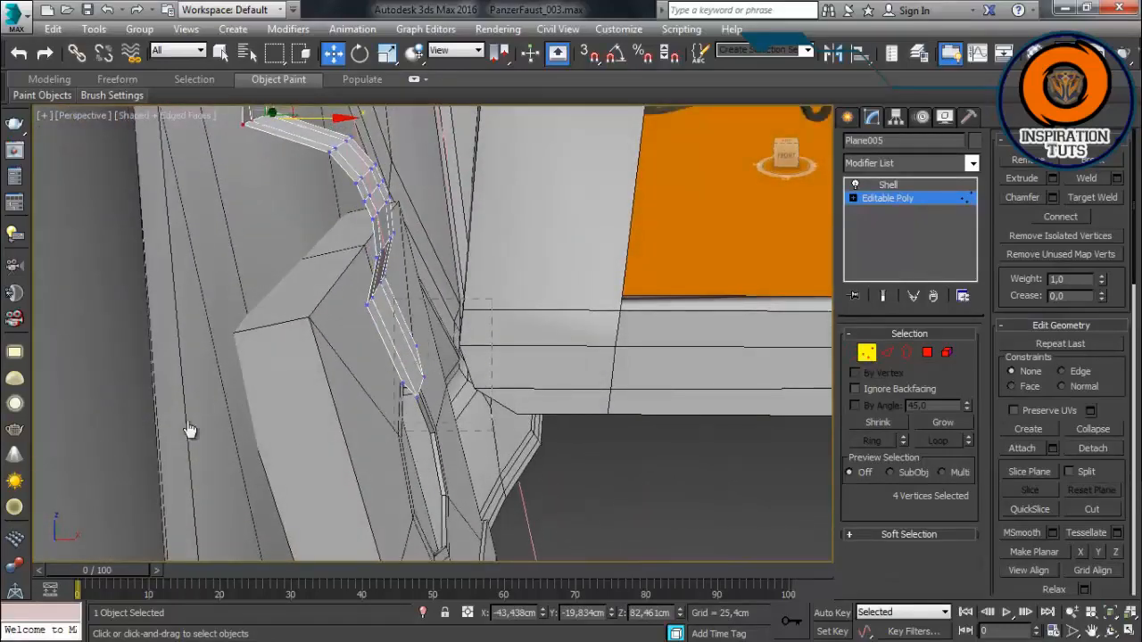
middle_click_drag(254, 393, 419, 348, "alt")
scroll(401, 307, "down", 3)
scroll(402, 308, "up", 3)
left_click_drag(390, 261, 449, 309)
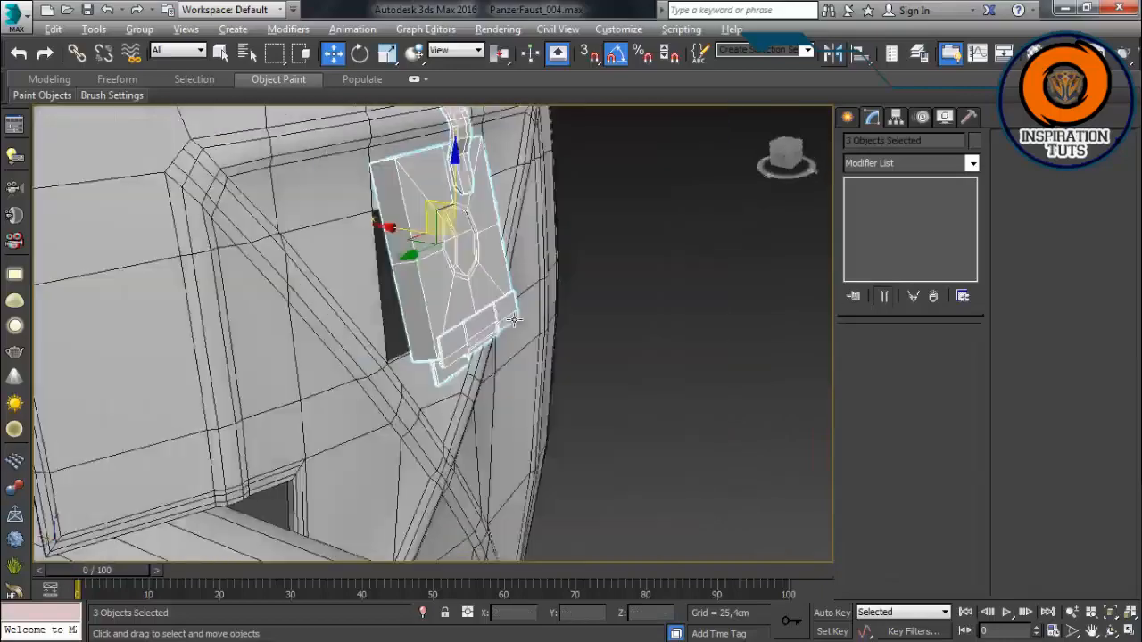
Step: Extrude the outer border of the square plate with the octagonal hole along its local Z axis to form a rim
key("e")
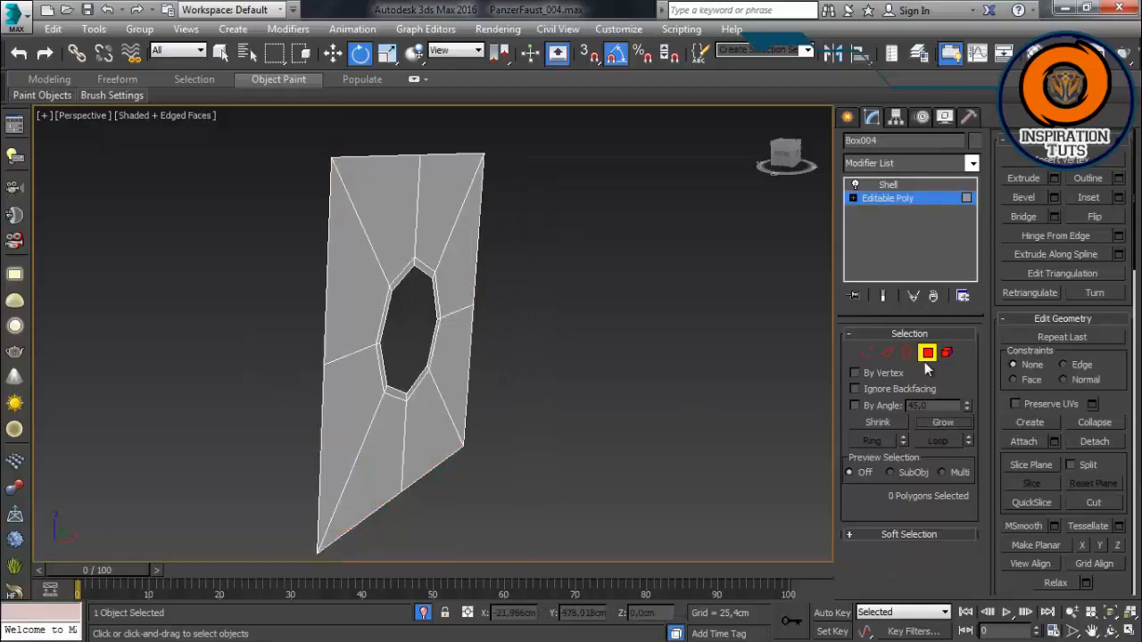
left_click(906, 353)
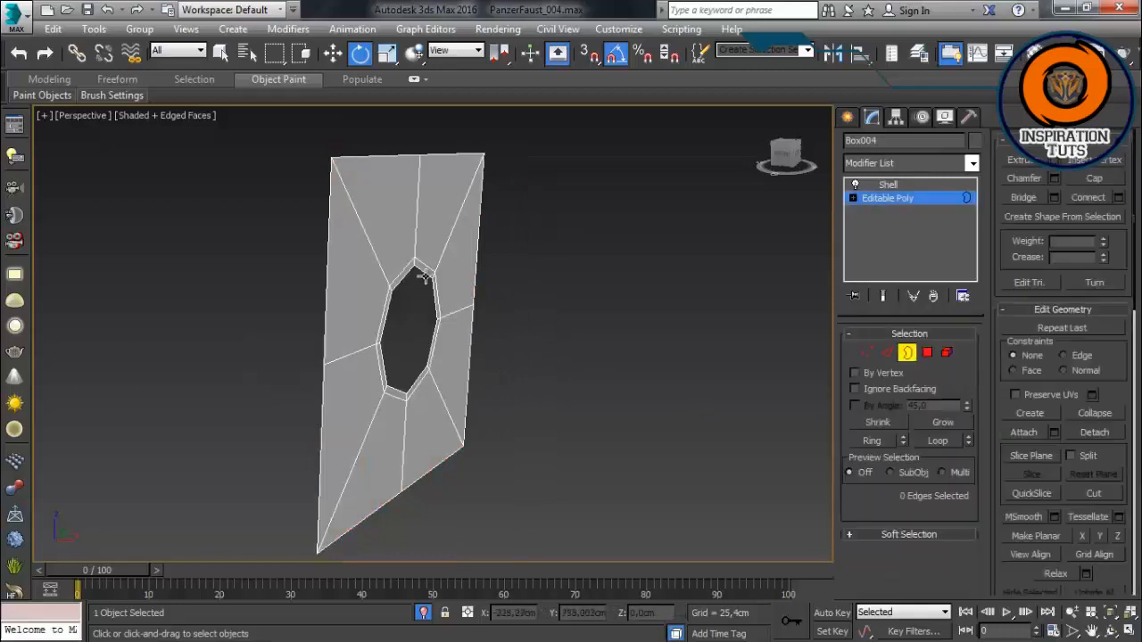
left_click(928, 353)
key("ctrl+a")
left_click(503, 335)
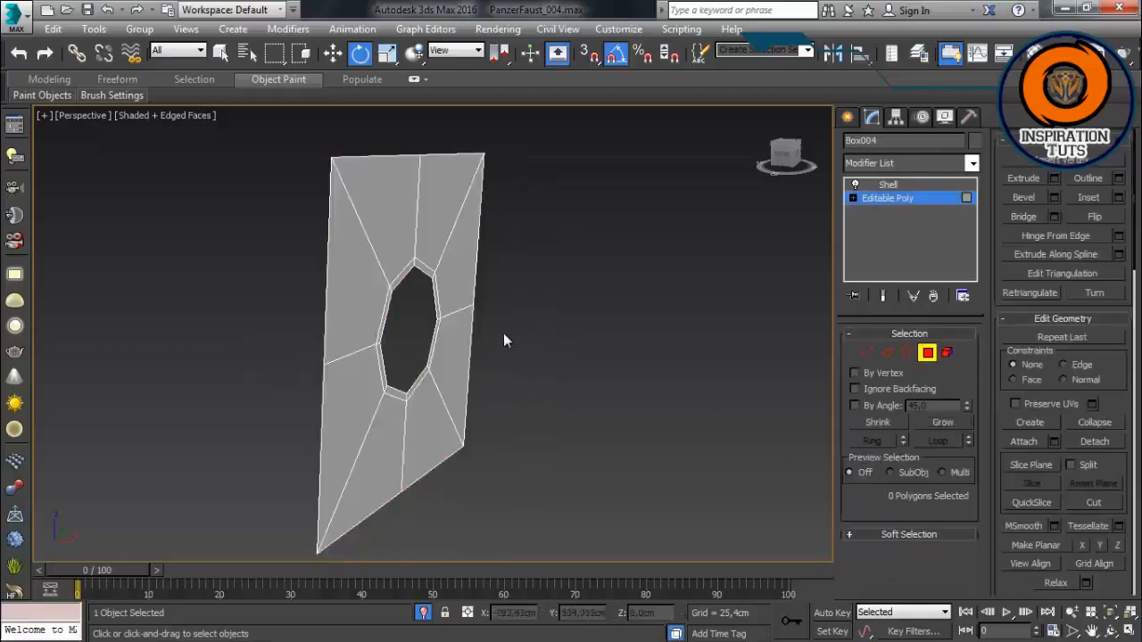
key("ctrl+a")
left_click(906, 352)
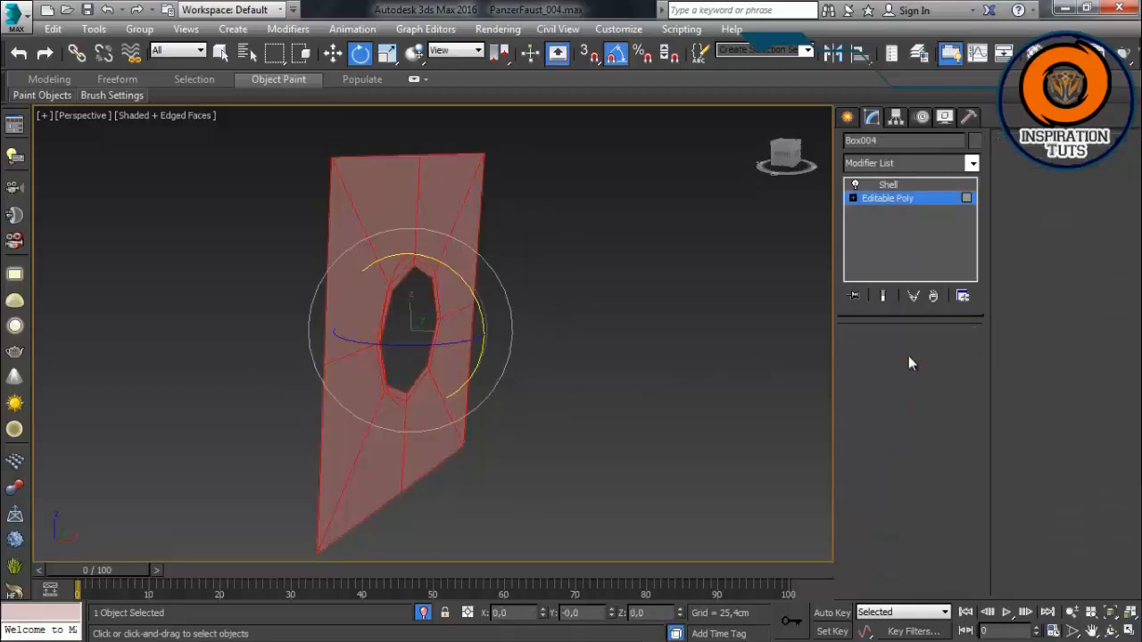
left_click(455, 156)
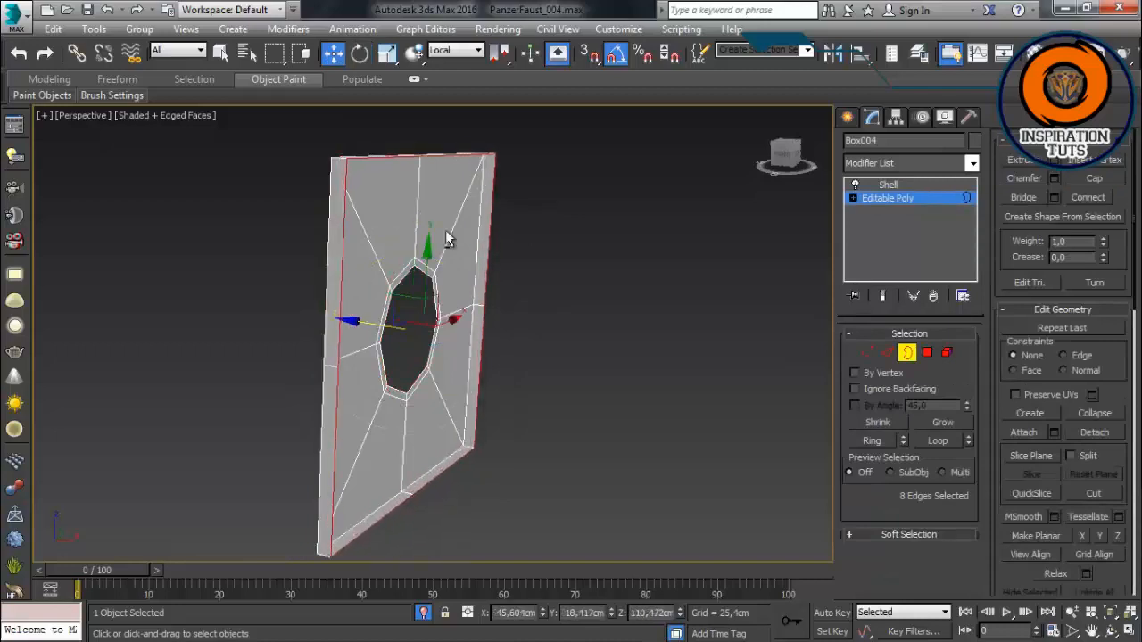
Step: Cap the extruded border of the square plate and delete the old faces around the octagonal hole
middle_click_drag(447, 239, 950, 373, "alt")
middle_click_drag(444, 379, 749, 357, "alt")
left_click(928, 353)
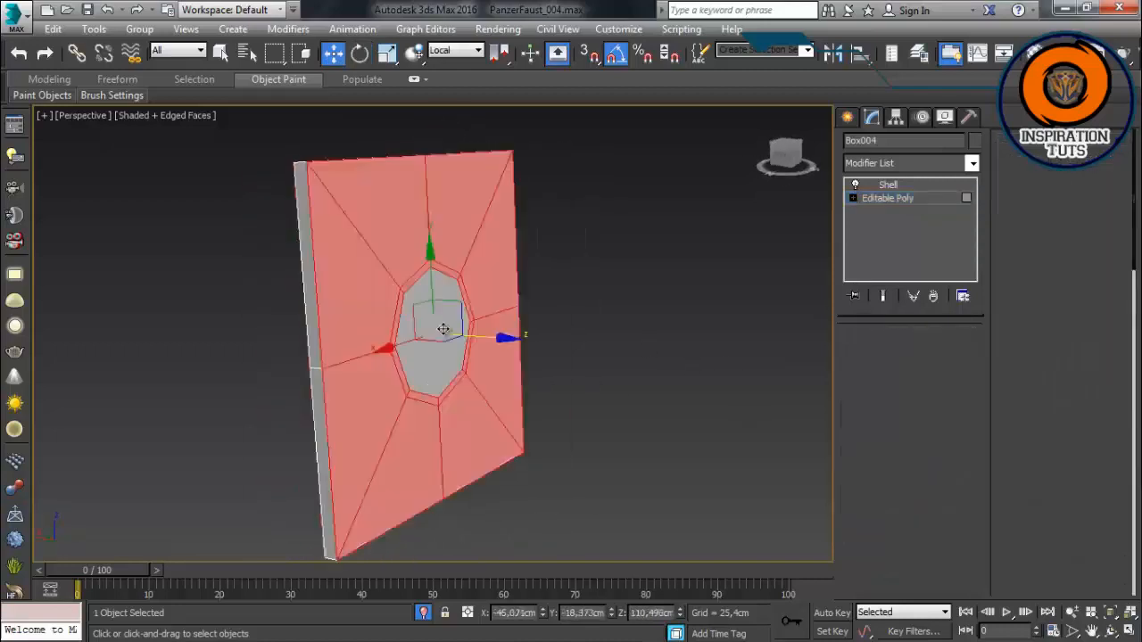
left_click(443, 329)
left_click(566, 399)
middle_click_drag(565, 400, 589, 344, "alt")
left_click(911, 357)
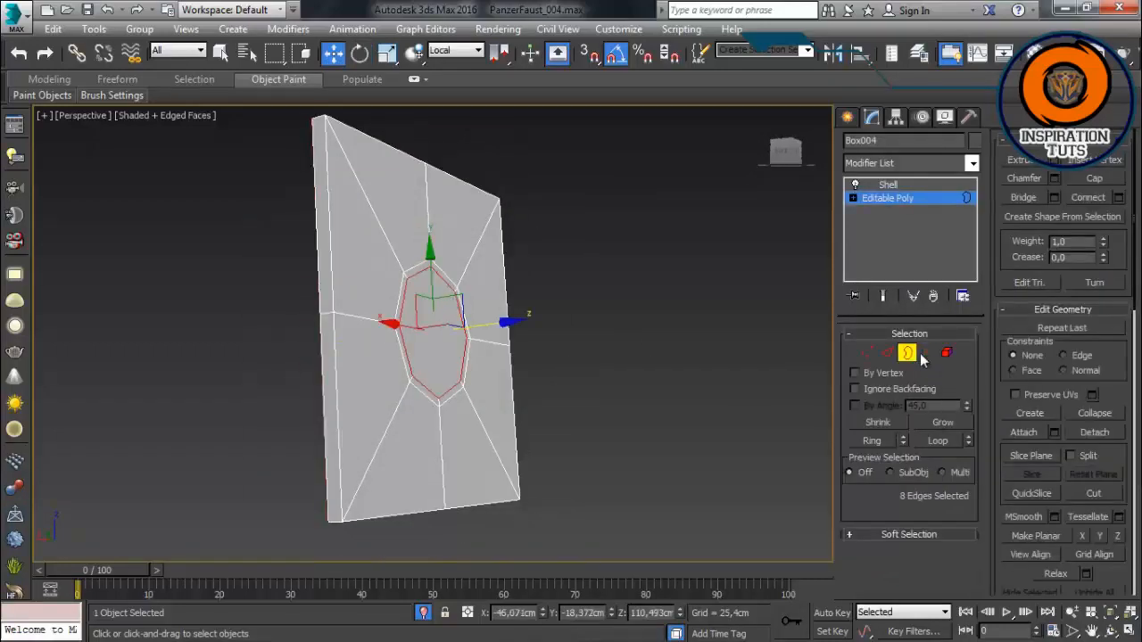
left_click(926, 354)
middle_click_drag(437, 429, 589, 365, "alt")
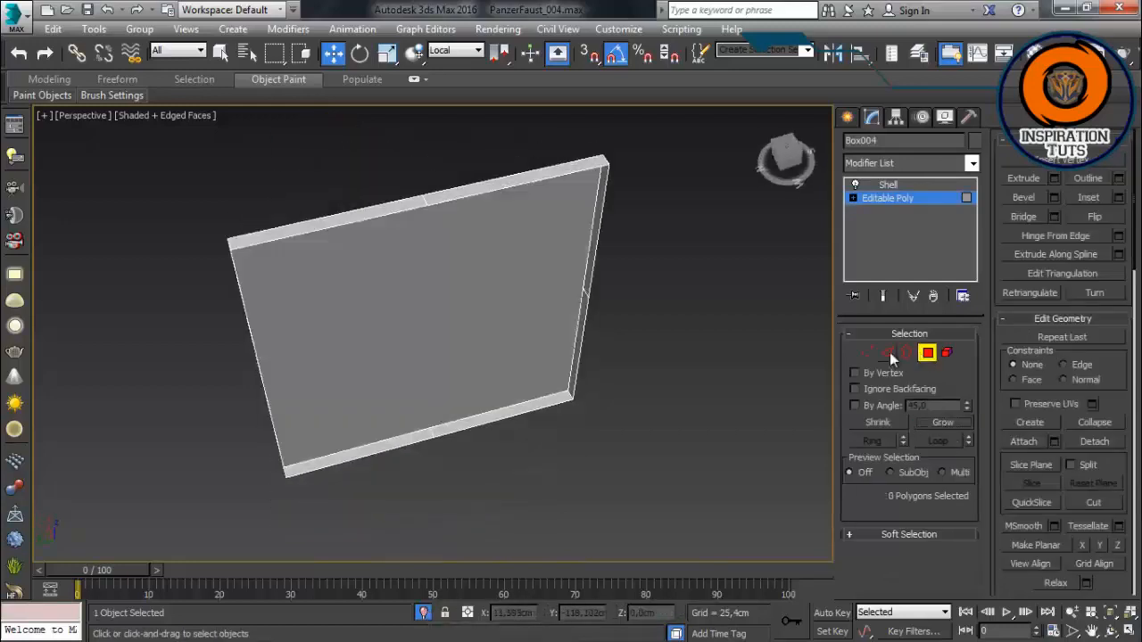
Step: Remove the leftover middle edges on the plate's four thin sides together with their vertices
left_click(889, 353)
middle_click_drag(625, 268, 420, 294, "alt")
left_click(417, 169)
scroll(518, 276, "up", 3)
middle_click_drag(571, 295, 484, 262)
left_click(512, 389, "ctrl")
middle_click_drag(513, 389, 446, 161, "alt")
left_click(108, 255, "ctrl")
middle_click_drag(109, 255, 501, 305, "alt")
left_click(378, 288, "ctrl")
key("ctrl+BackSpace")
Step: Examine the plate's open border edges in isolation and its fit beside the curved panel
key("alt+q")
scroll(433, 349, "up", 4)
scroll(479, 365, "down", 4)
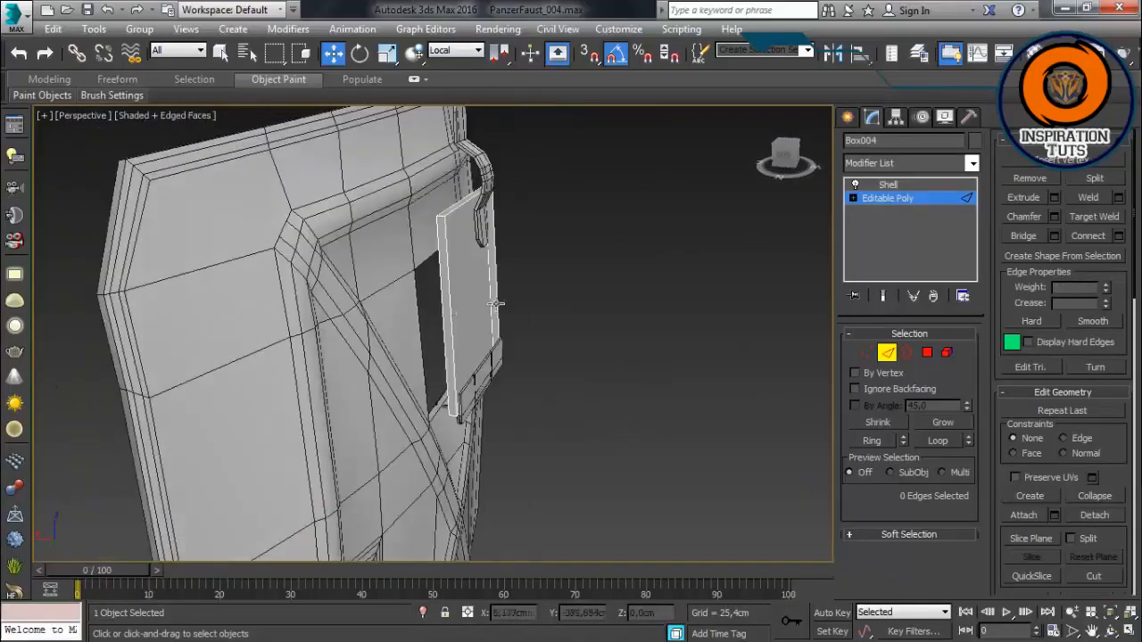
key("alt+q")
middle_click_drag(512, 381, 628, 379, "alt")
left_click(906, 353)
key("ctrl+a")
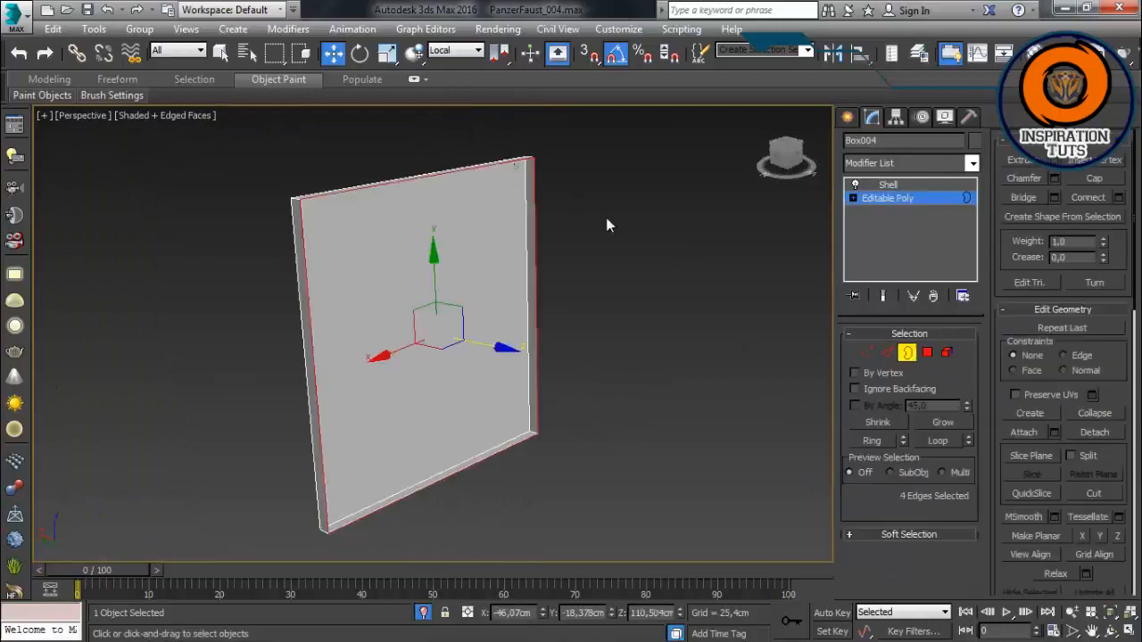
key("alt+q")
middle_click_drag(350, 370, 464, 344, "alt")
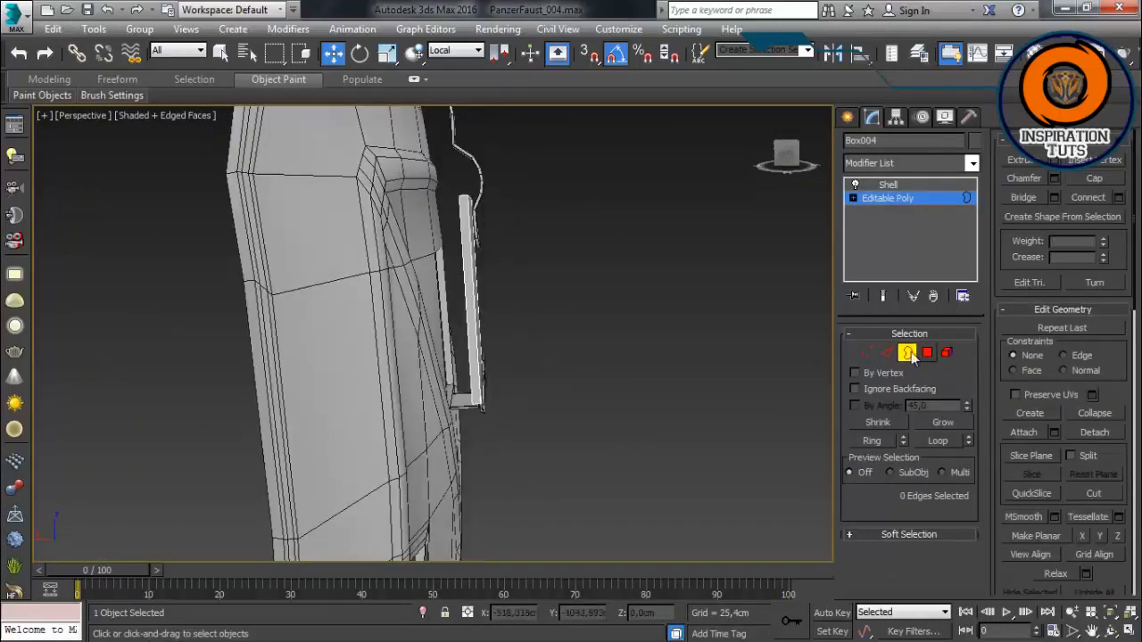
Step: Select the plate, lower panel and strip together and tilt them to follow the slope of the curved panel
left_click(910, 352)
left_click(456, 51)
left_click(454, 114)
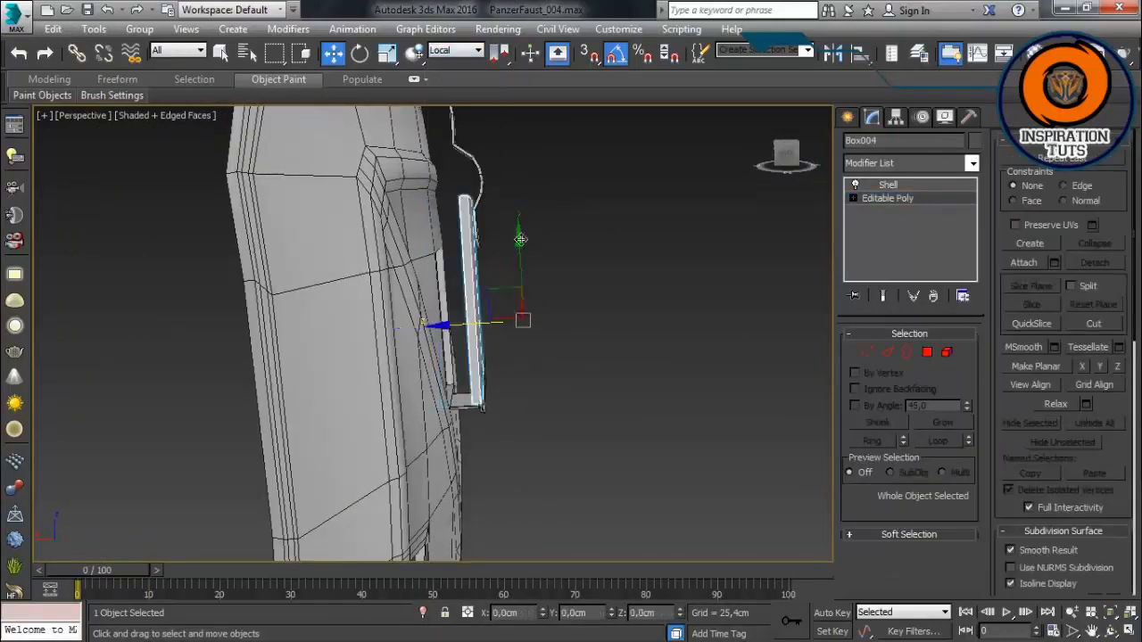
left_click_drag(470, 462, 467, 462)
left_click_drag(502, 226, 500, 223)
key("w")
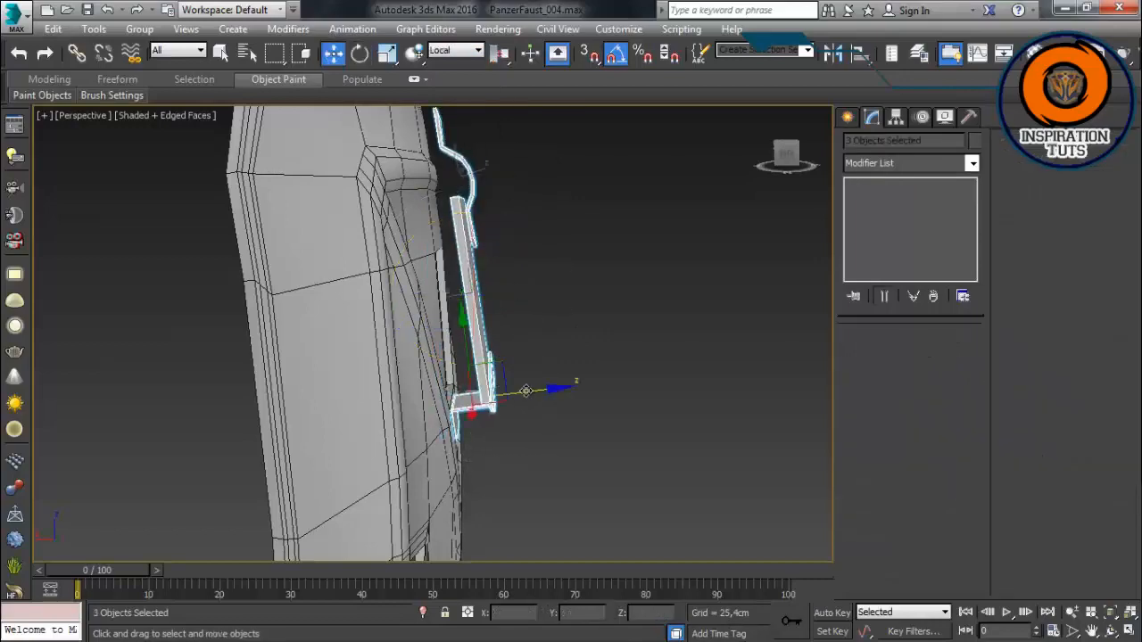
Step: Move the three parts together about 1.45 cm along X in the View coordinate system against the panel
left_click_drag(444, 255, 419, 256)
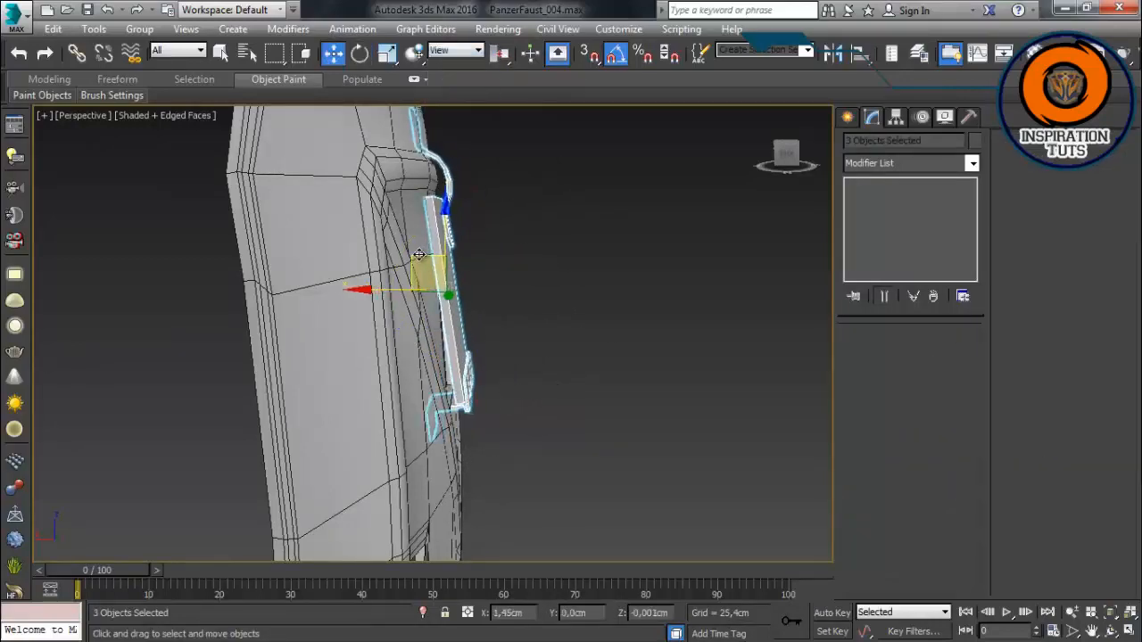
middle_click_drag(486, 254, 629, 114, "alt")
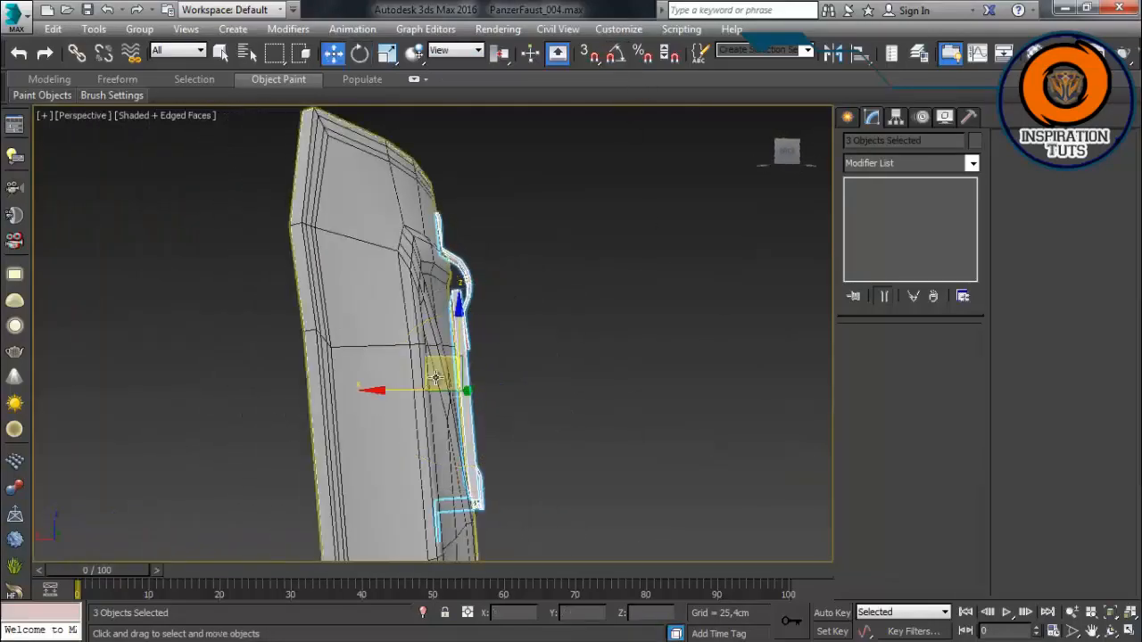
mouse_move(489, 321)
middle_mouse_down("alt")
mouse_move(383, 326)
mouse_move(446, 464)
mouse_move(597, 459)
mouse_move(584, 357)
middle_mouse_up("alt")
Step: Move the hook vertices of the lower panel about -1.27 cm in X and 0.14 cm in Y in the Front view
key("F3")
left_click(464, 533)
left_click(866, 353)
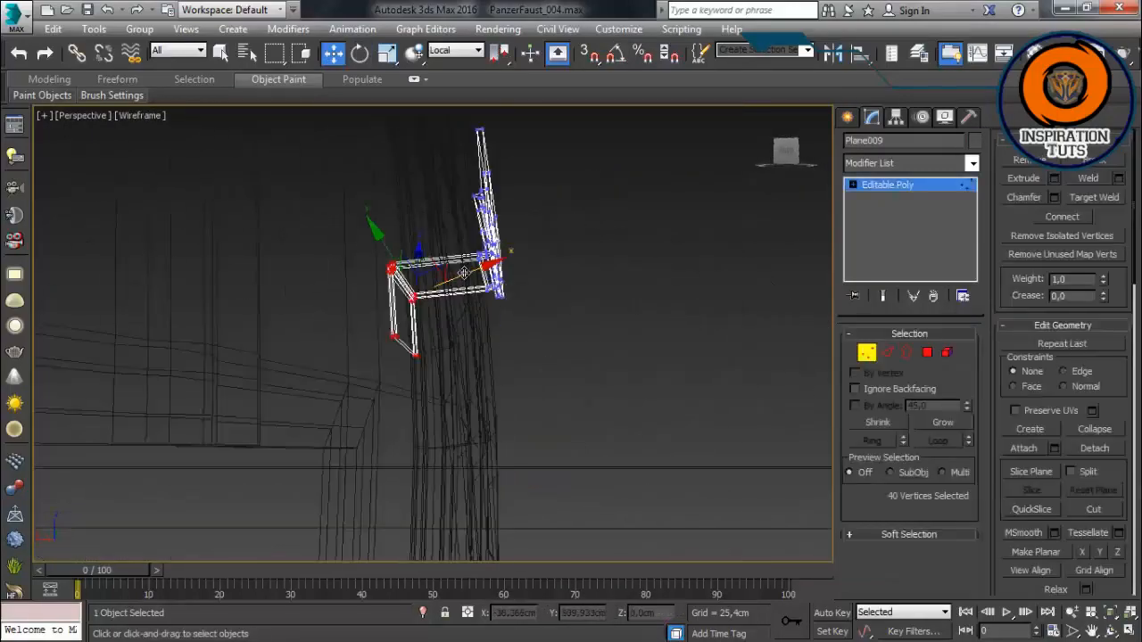
middle_click_drag(486, 265, 542, 328, "alt")
scroll(542, 328, "down", 5)
key("f")
key("z")
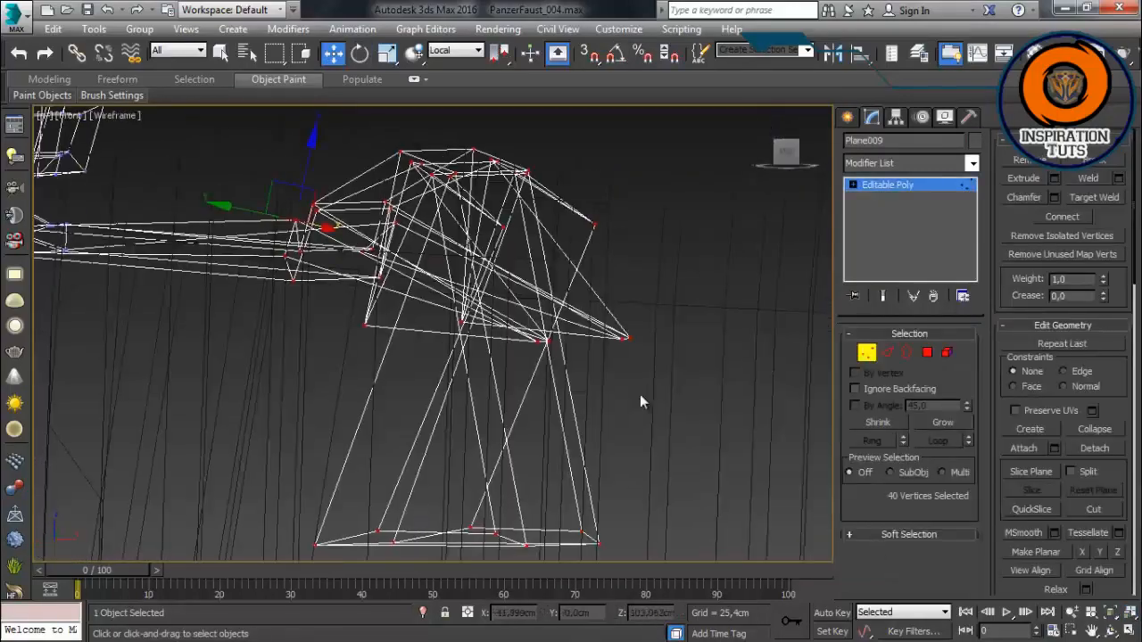
middle_click_drag(639, 398, 631, 383, "alt")
scroll(631, 382, "down", 4)
scroll(631, 376, "up", 4)
left_click_drag(581, 356, 451, 342)
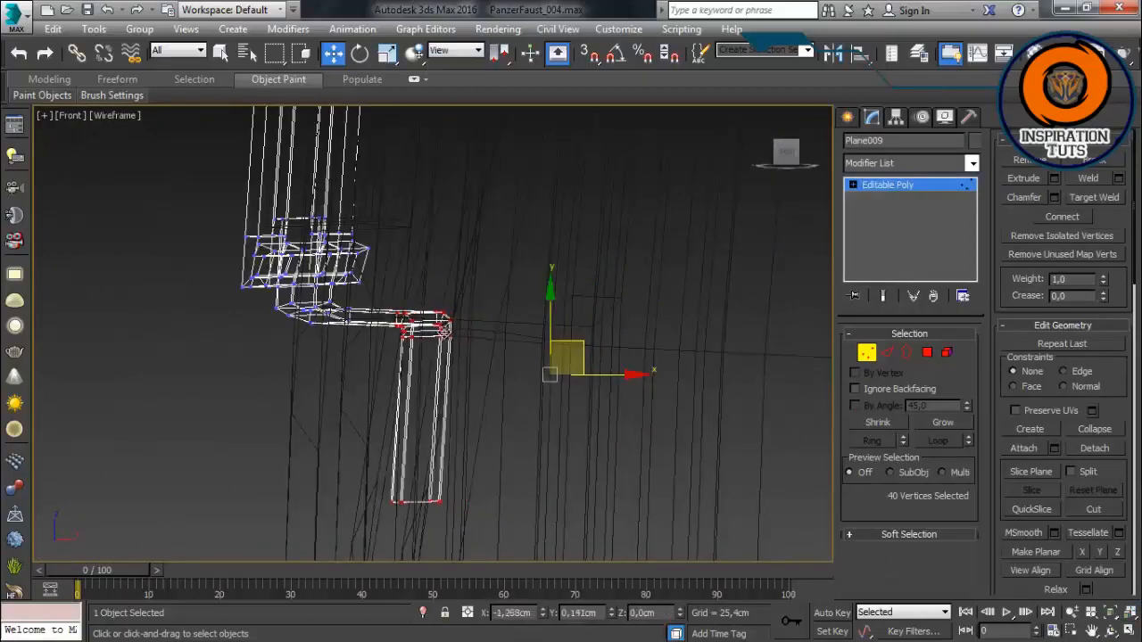
Step: Fine-tune the lower panel's hook vertices in the shaded Perspective view and finish vertex editing
key("p")
mouse_move(447, 381)
middle_mouse_down("alt")
mouse_move(408, 372)
mouse_move(474, 385)
mouse_move(473, 330)
middle_mouse_up("alt")
scroll(474, 385, "down", 4)
key("F3")
scroll(503, 362, "up", 5)
left_click_drag(370, 272, 422, 267)
middle_click_drag(422, 267, 479, 364, "alt")
left_click(866, 354)
left_click(579, 380)
Step: Select the square plate, lower panel and bent strip and move them slightly down along Z on the panel
middle_click_drag(579, 380, 492, 461, "alt")
scroll(369, 336, "down", 4)
scroll(486, 411, "down", 3)
left_click(486, 410)
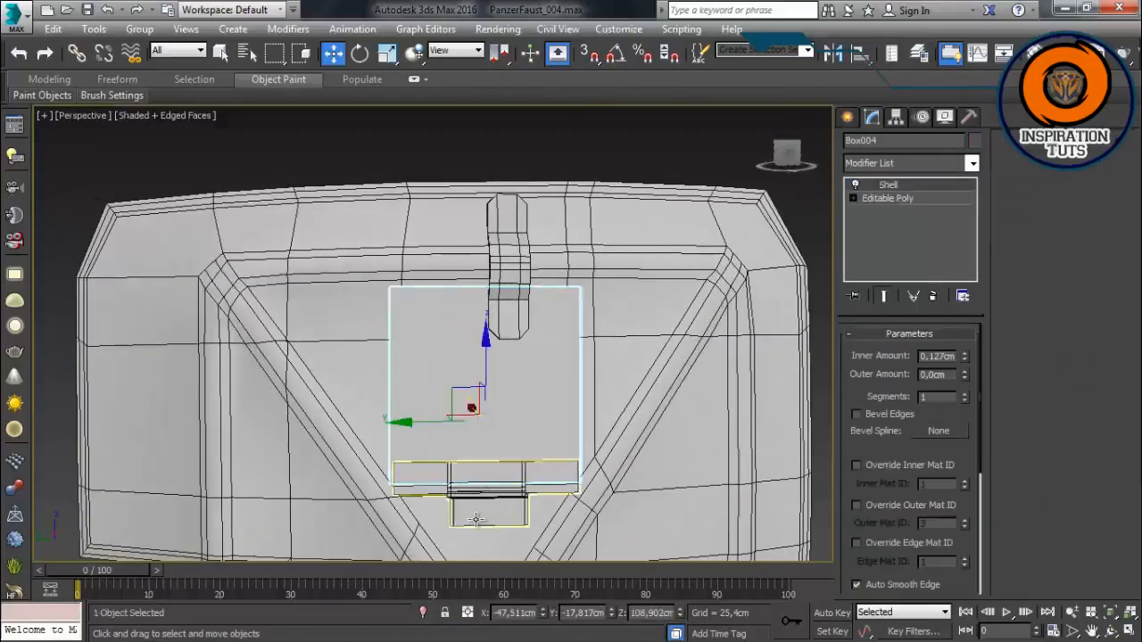
left_click(502, 219, "ctrl")
left_click_drag(491, 322, 491, 338)
scroll(561, 311, "up", 3)
mouse_move(536, 312)
middle_mouse_down("alt")
mouse_move(559, 312)
mouse_move(610, 268)
mouse_move(557, 337)
mouse_move(535, 294)
middle_mouse_up("alt")
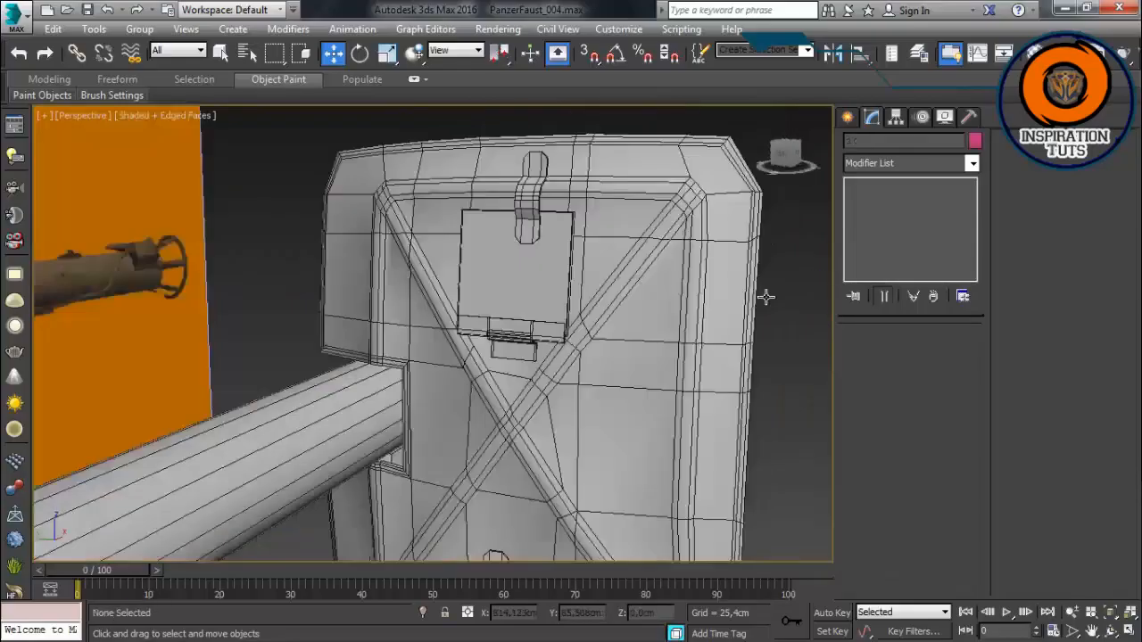
Step: Move the lower bent strip about 8 cm along X toward the notched panel
middle_click_drag(759, 294, 393, 359, "alt")
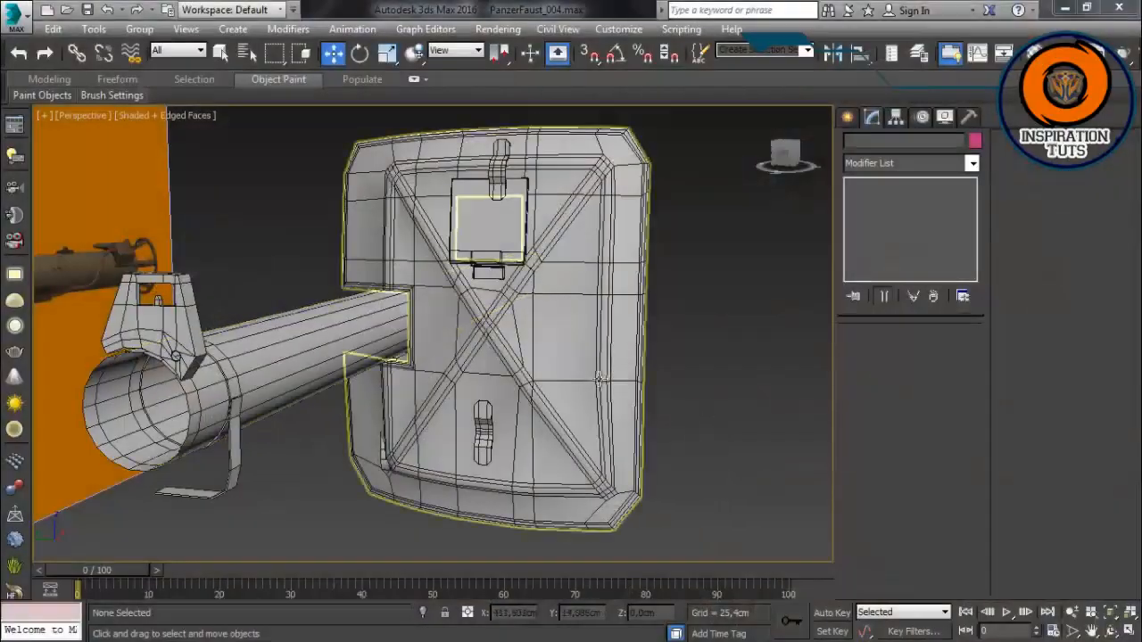
scroll(601, 380, "up", 3)
middle_click_drag(601, 380, 445, 374)
middle_click_drag(329, 442, 383, 352)
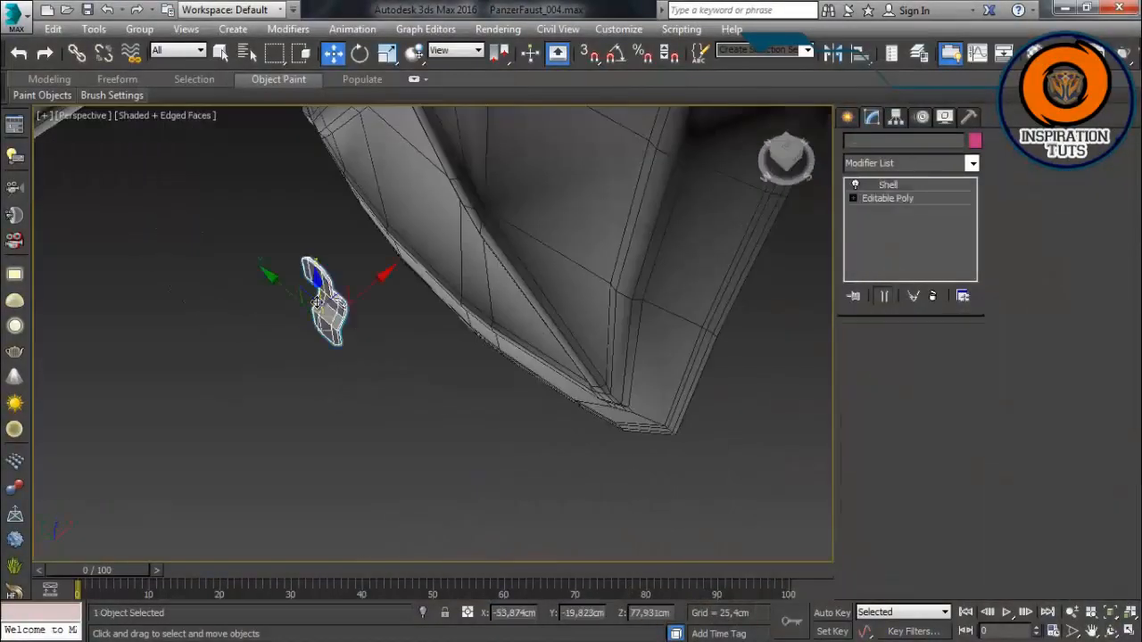
left_click_drag(361, 278, 477, 183)
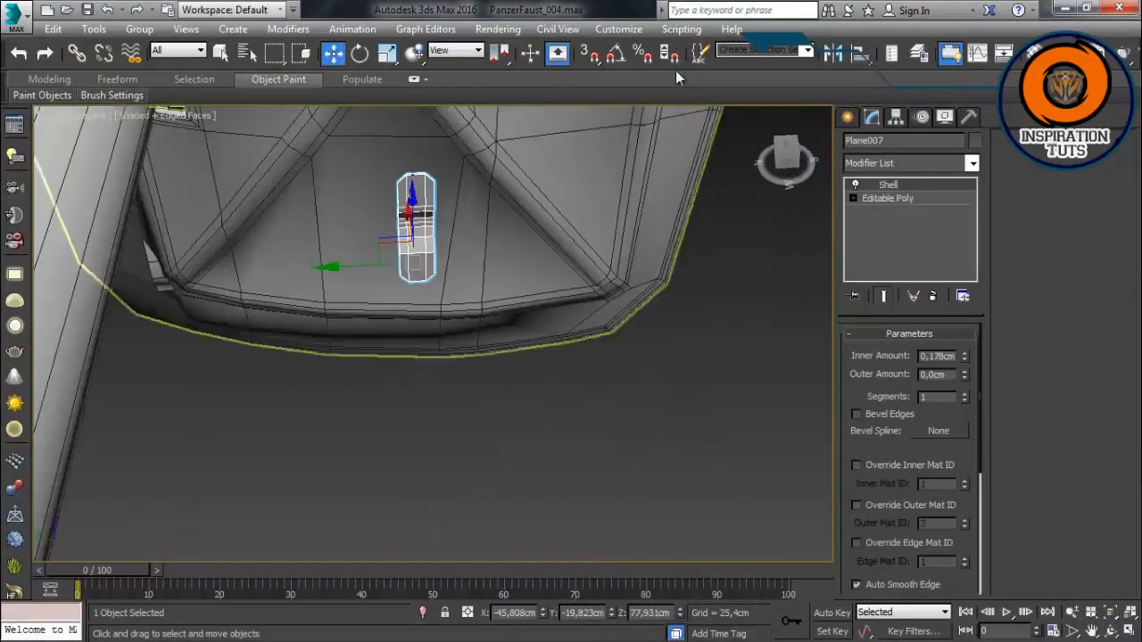
Step: Mirror the lower bent strip and rotate it with angle snap so it lies horizontally across the panel
left_click(844, 56)
left_click(538, 455)
key("e")
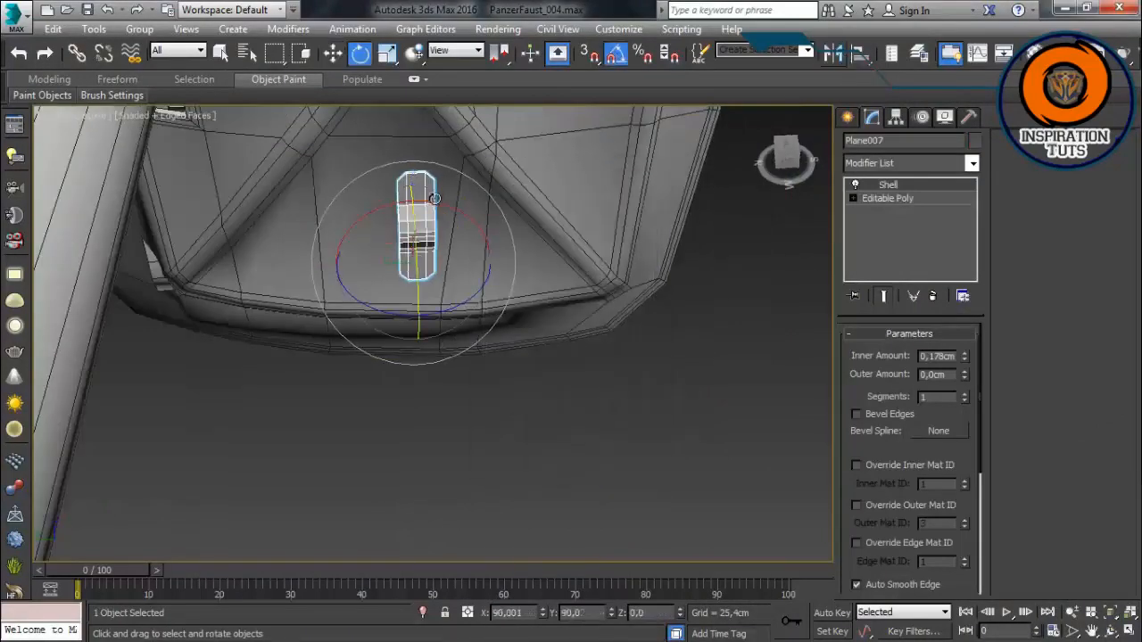
left_click_drag(505, 205, 505, 210)
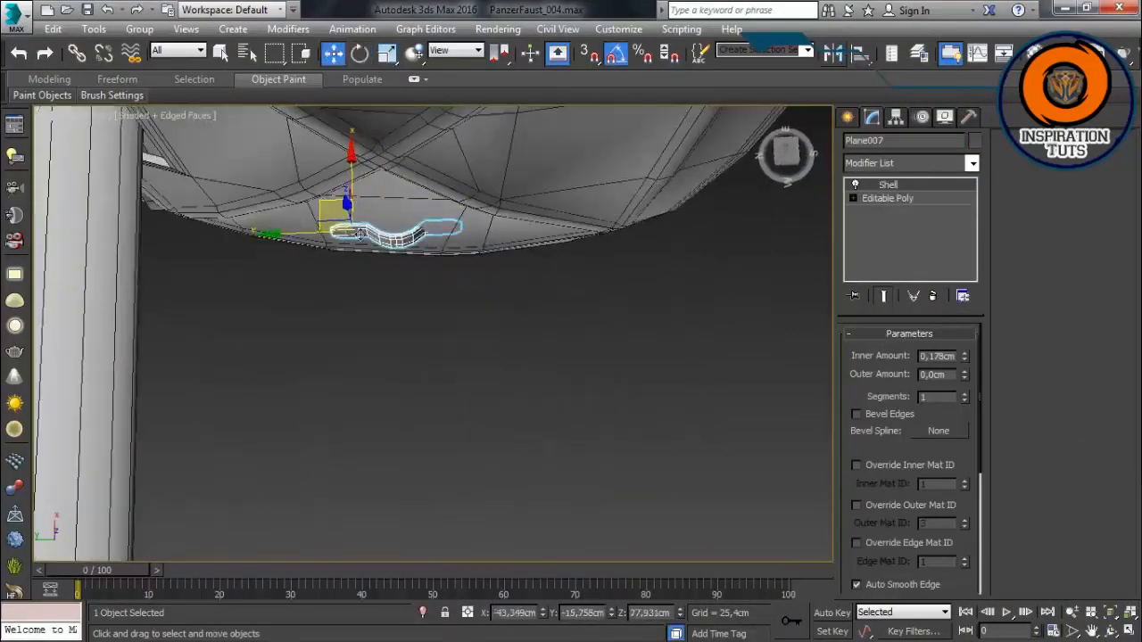
Step: Move the horizontal strip about 2.5 cm in X and 4 cm in Y to sit against the panel's surface
middle_click_drag(361, 234, 369, 7, "alt")
middle_click_drag(535, 420, 541, 278, "alt")
key("e")
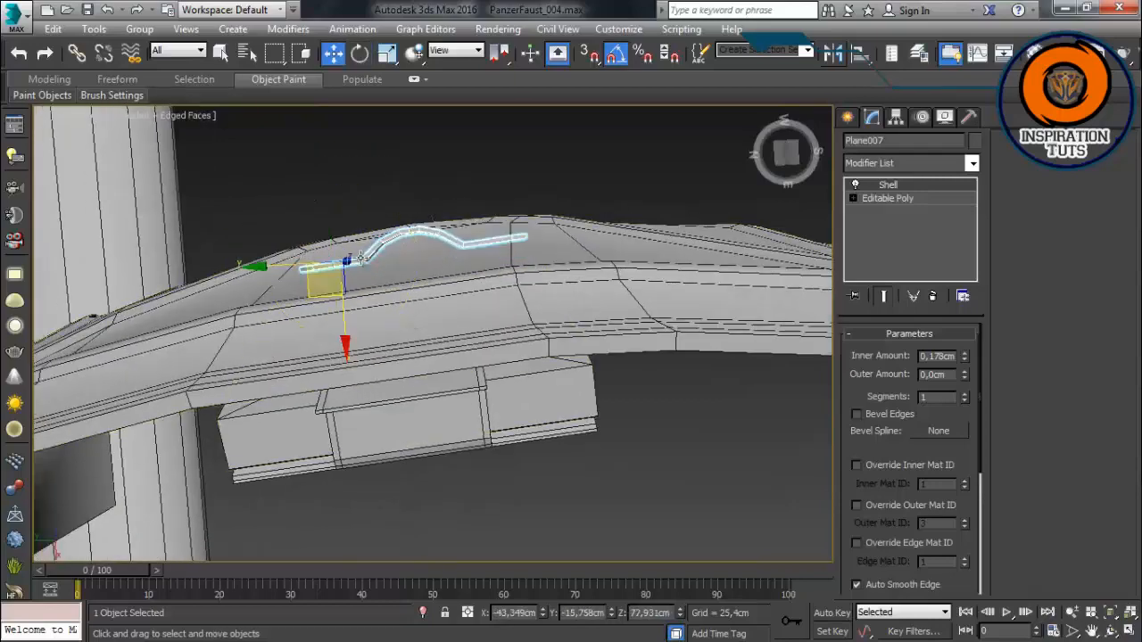
left_click_drag(343, 329, 343, 327)
scroll(416, 262, "up", 3)
Step: Scale the horizontal strip's middle vertices to about 138% along local X
left_click(894, 198)
middle_click_drag(689, 303, 717, 329)
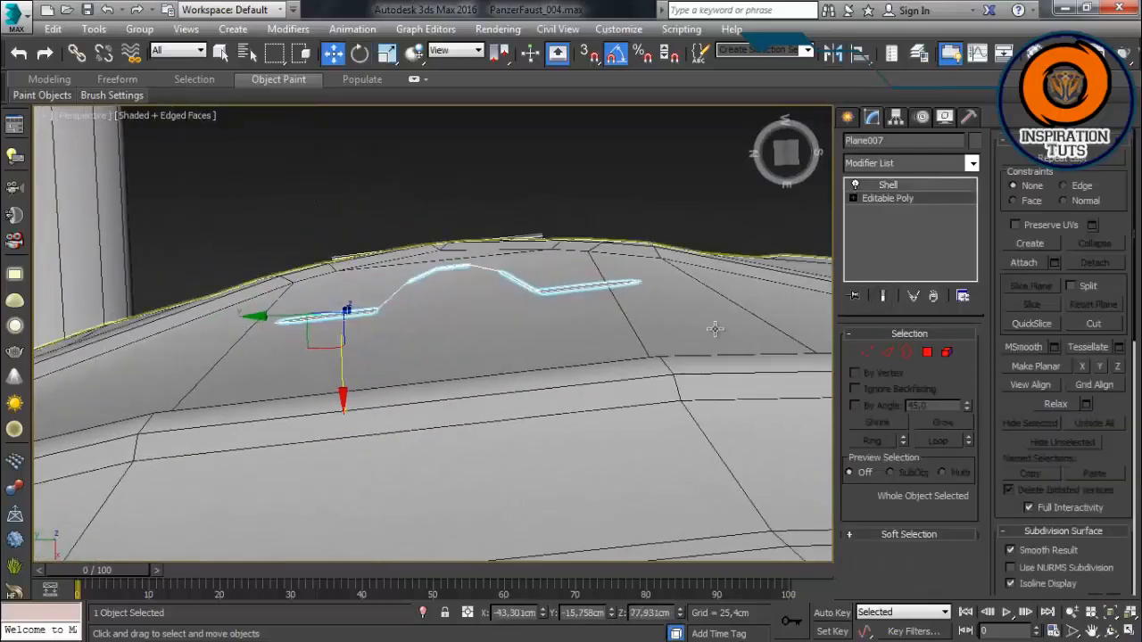
key("1")
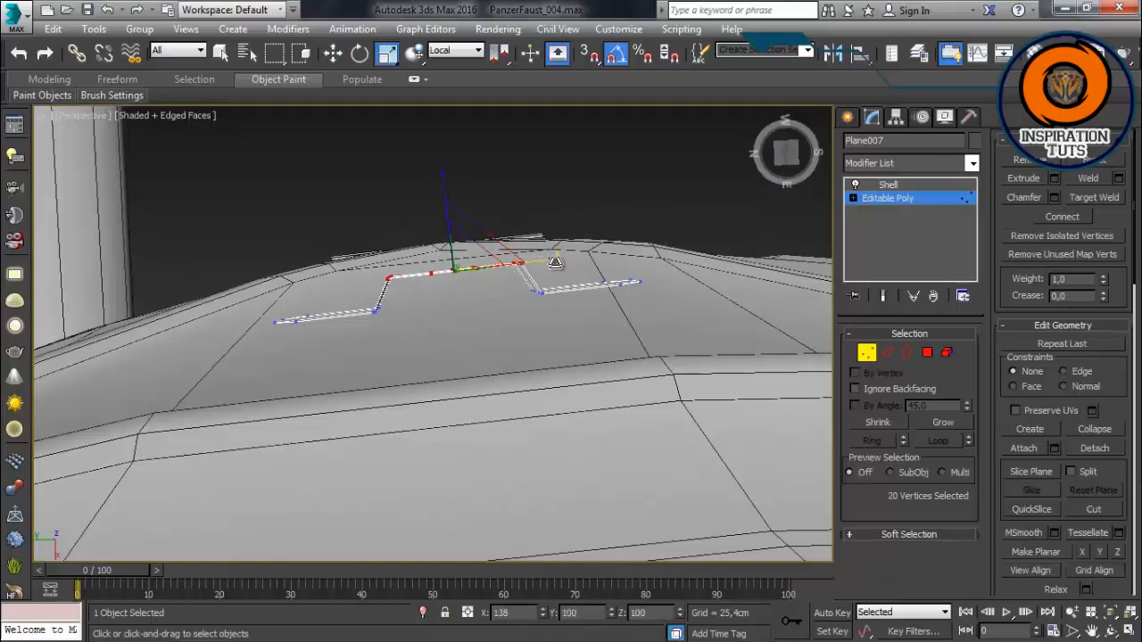
left_click(868, 354)
Step: Scale the horizontal strip's end vertices slightly along its length in local coordinates and finish vertex editing
left_click_drag(696, 234, 300, 386)
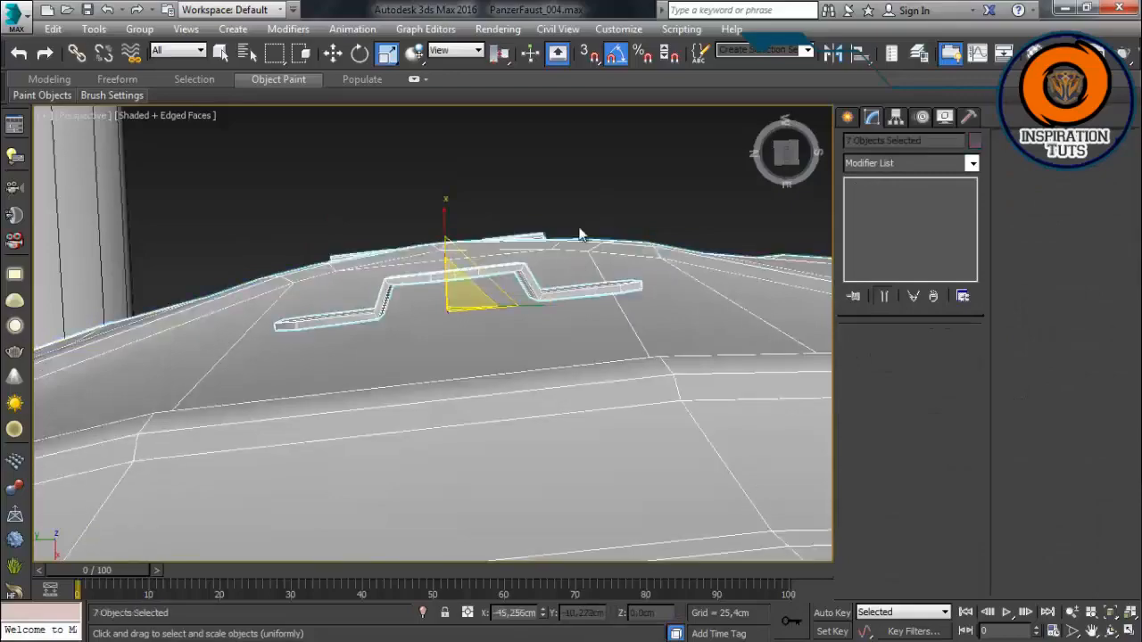
left_click(596, 287)
left_click(888, 198)
key("1")
key("z")
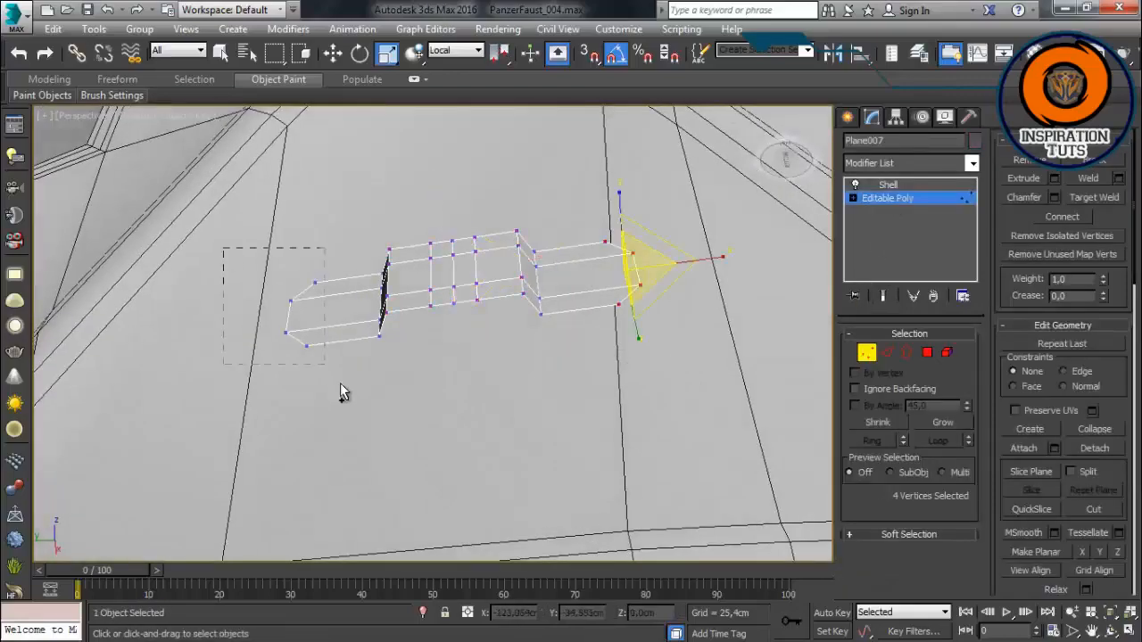
left_click_drag(533, 273, 549, 270)
scroll(458, 375, "down", 5)
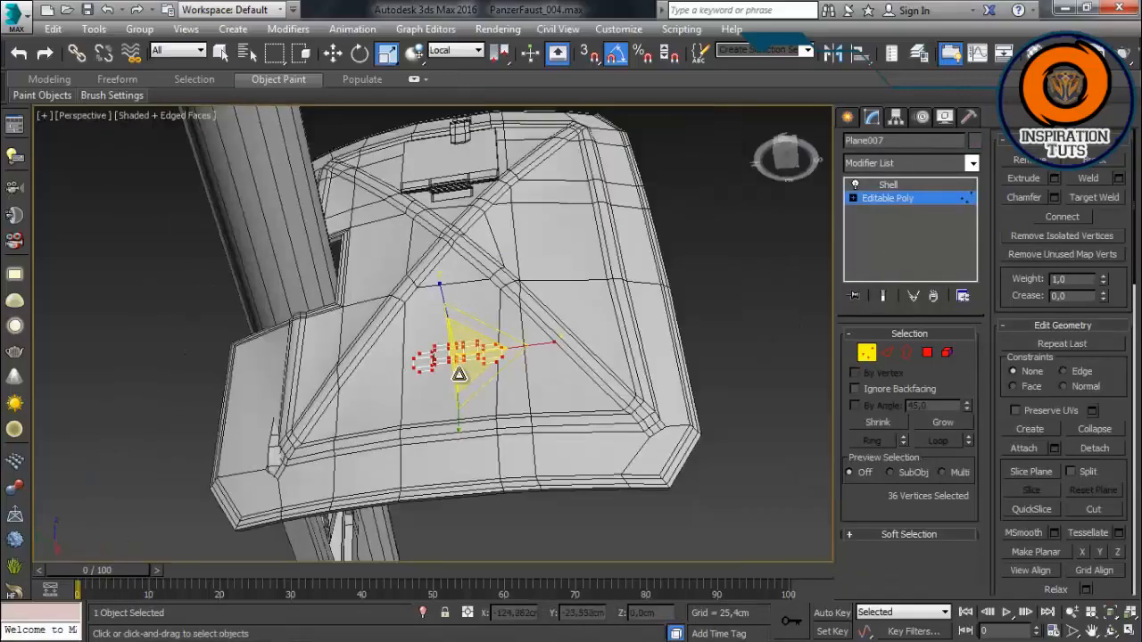
middle_click_drag(458, 374, 384, 393, "alt")
left_click(887, 198)
left_click(888, 184)
Step: Nudge the horizontal strip along X onto the panel and rotate it slightly to follow the curvature
middle_click_drag(402, 285, 436, 256, "alt")
key("w")
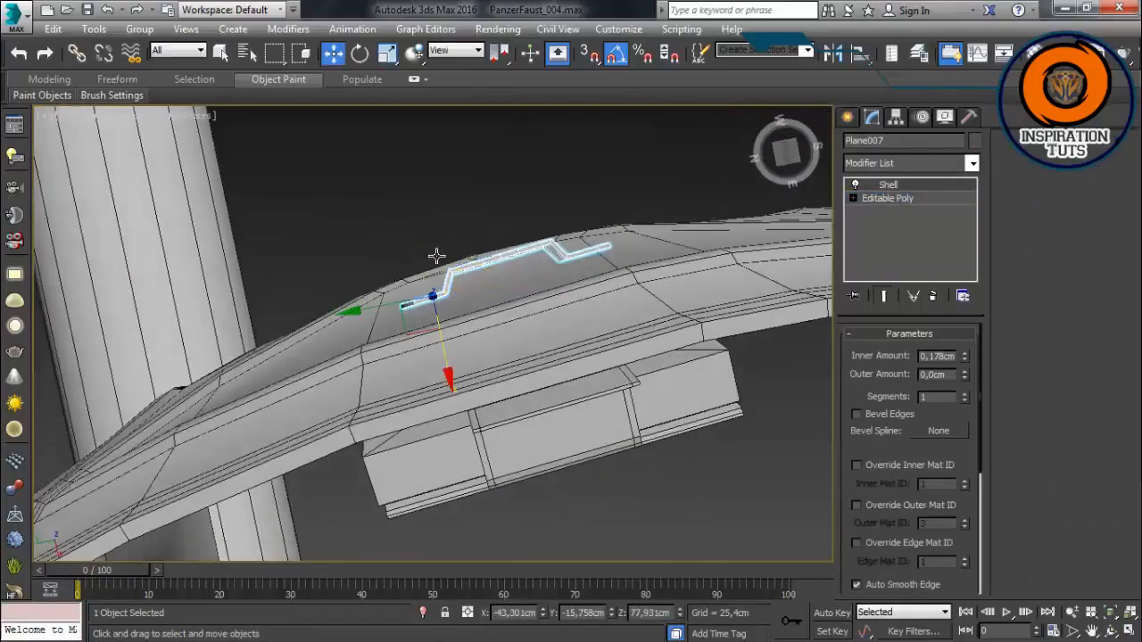
left_click_drag(446, 357, 445, 354)
middle_click_drag(446, 354, 431, 268, "alt")
key("e")
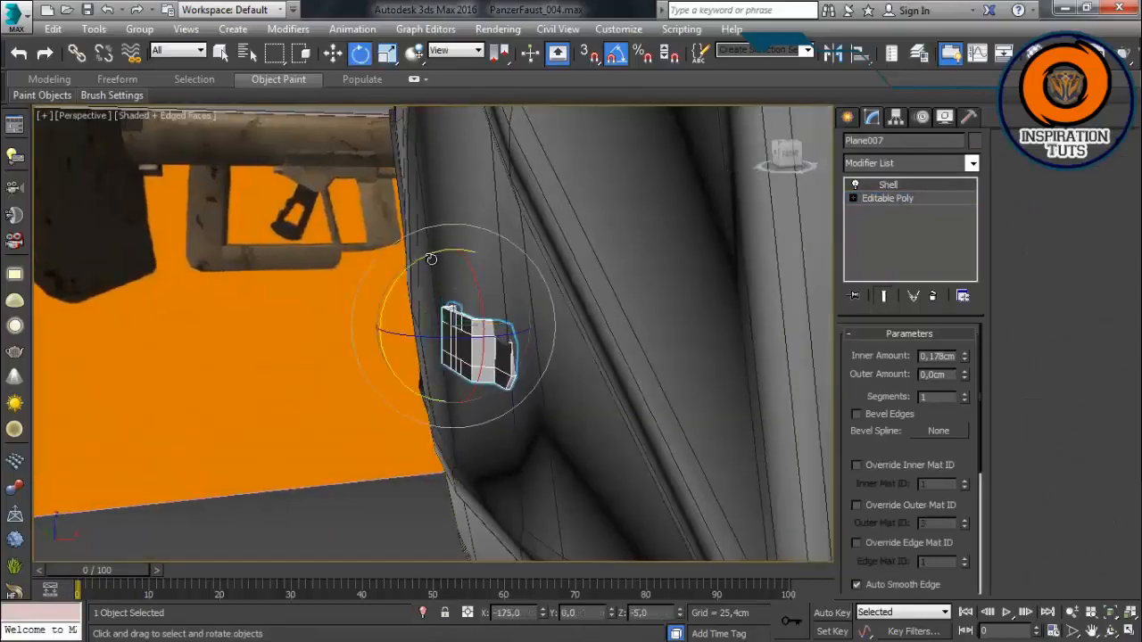
left_click_drag(507, 324, 509, 324)
middle_click_drag(510, 324, 571, 383, "alt")
scroll(581, 262, "down", 6)
left_click(571, 384)
Step: Select the horizontal bent strip near the panel's lower edge, using the wireframe display to reach it
scroll(553, 331, "up", 5)
middle_click_drag(554, 331, 569, 486, "alt")
left_click(555, 535)
left_click(574, 526)
left_click(573, 528)
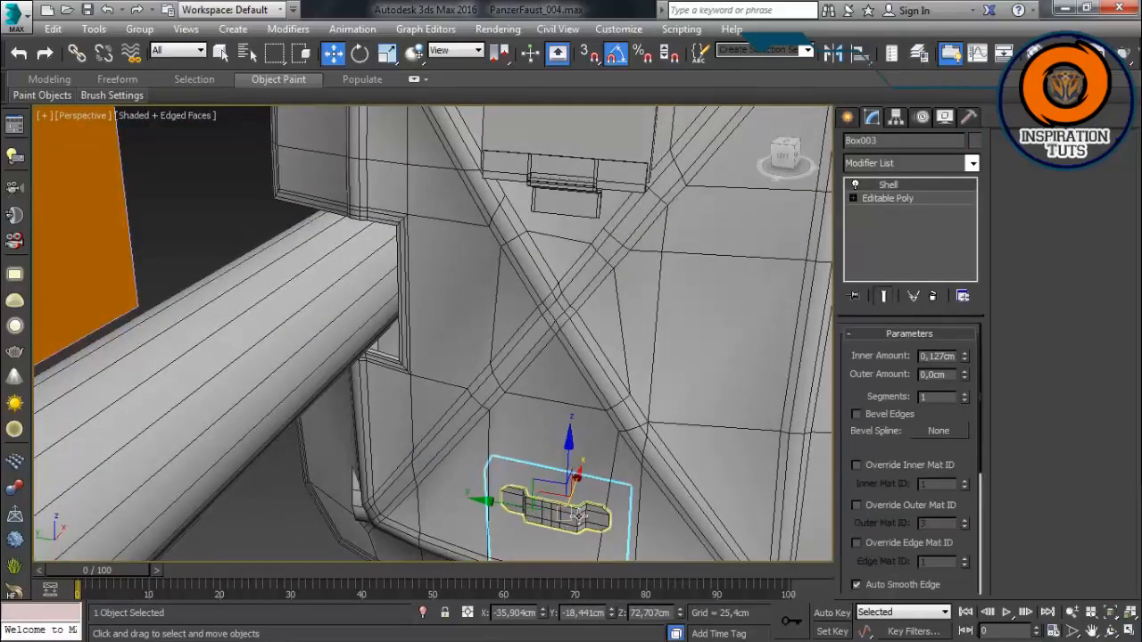
key("F3")
left_click(580, 526)
left_click(596, 520)
key("F3")
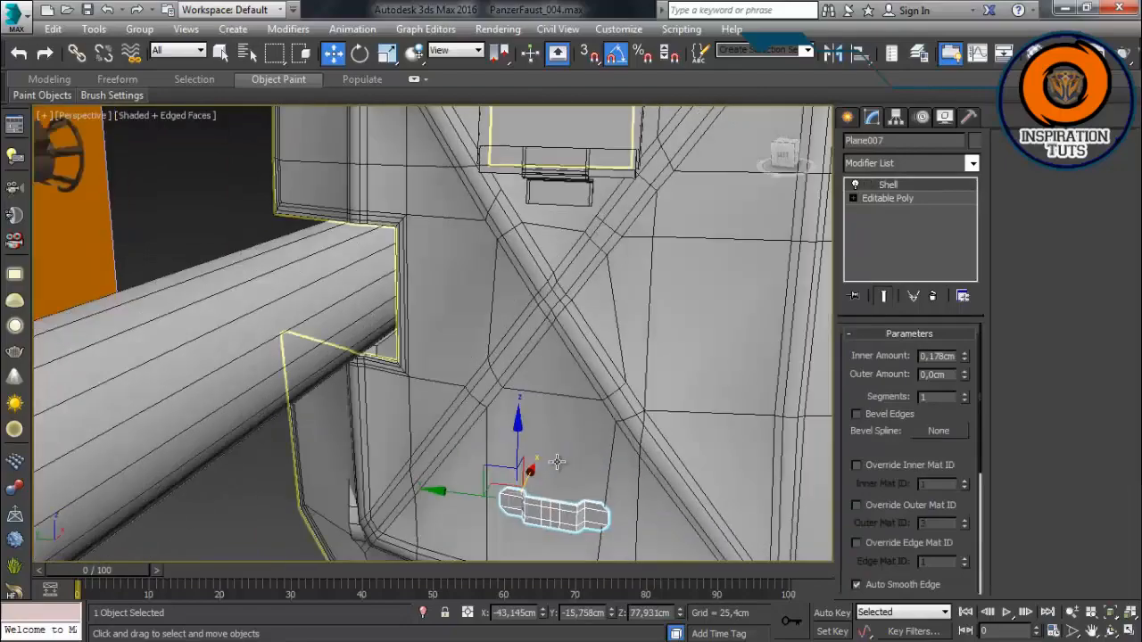
mouse_move(596, 520)
left_mouse_down("shift")
mouse_move(462, 262)
mouse_move(395, 168)
left_mouse_up("shift")
left_click(555, 398)
mouse_move(423, 284)
middle_mouse_down()
mouse_move(467, 370)
mouse_move(412, 194)
middle_mouse_up()
key("ctrl+z")
Step: Clone the horizontal strip as an instance above the tube and move the clone toward the panel along X
left_click_drag(444, 399, 301, 155, "shift")
left_click(485, 295)
left_click(572, 403)
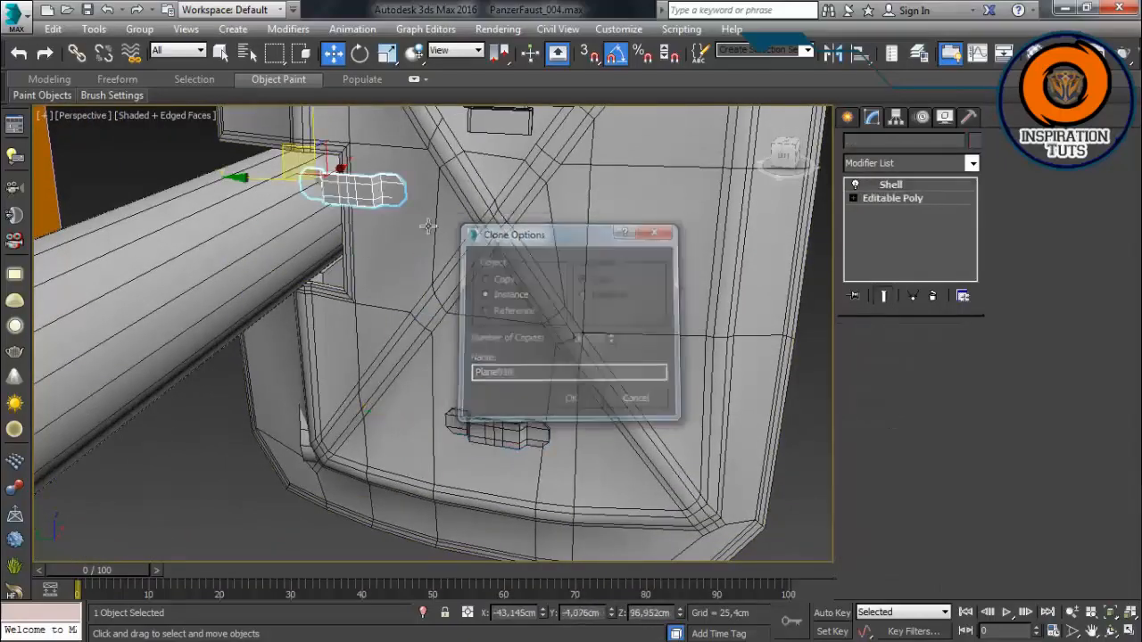
middle_click_drag(428, 224, 535, 406)
left_click_drag(379, 344, 324, 237)
mouse_move(332, 243)
middle_mouse_down("alt")
mouse_move(503, 286)
mouse_move(555, 285)
middle_mouse_up("alt")
left_click_drag(315, 283, 300, 282)
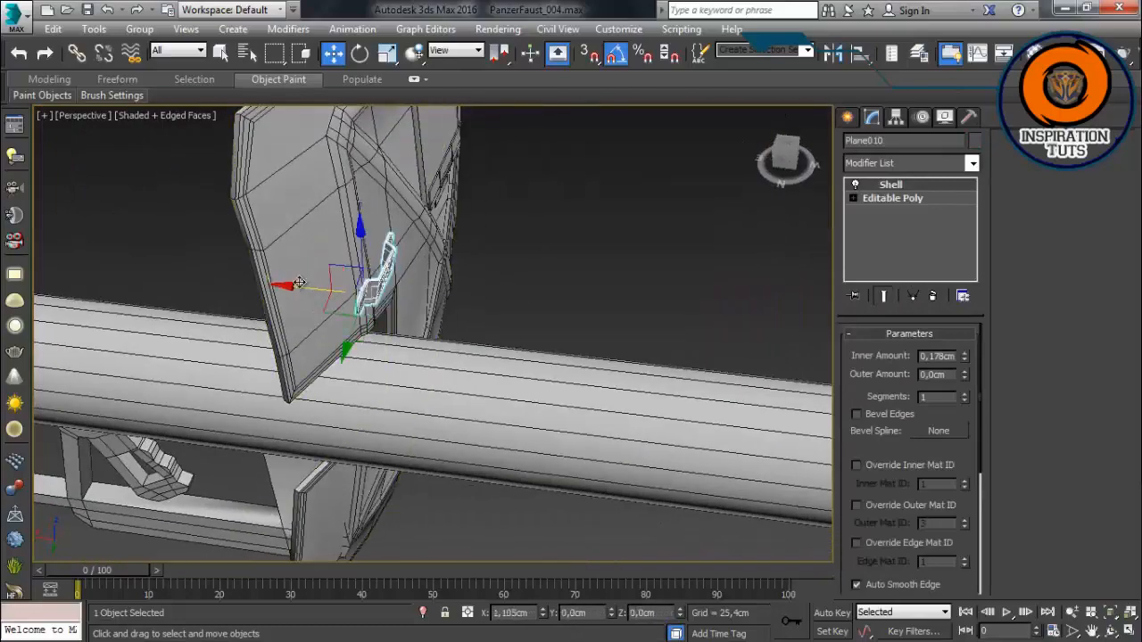
Step: Rotate the strip clone above the tube to follow the panel and move it about 0.58 cm in X and -0.06 cm in Y
middle_click_drag(293, 280, 434, 335, "alt")
key("e")
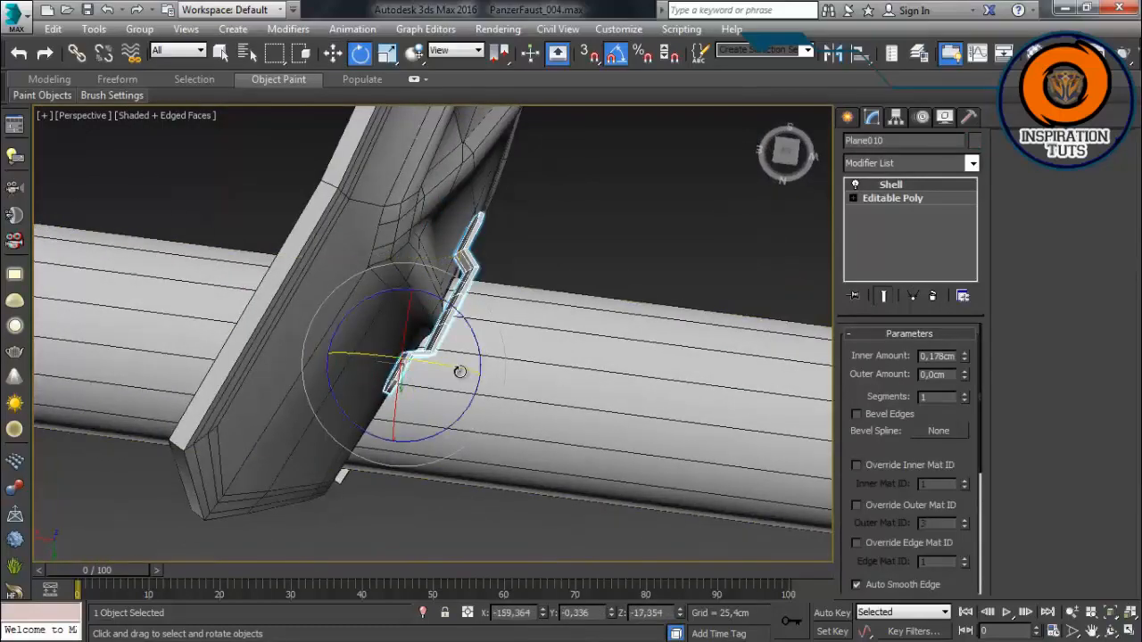
middle_click_drag(519, 357, 357, 264, "alt")
key("w")
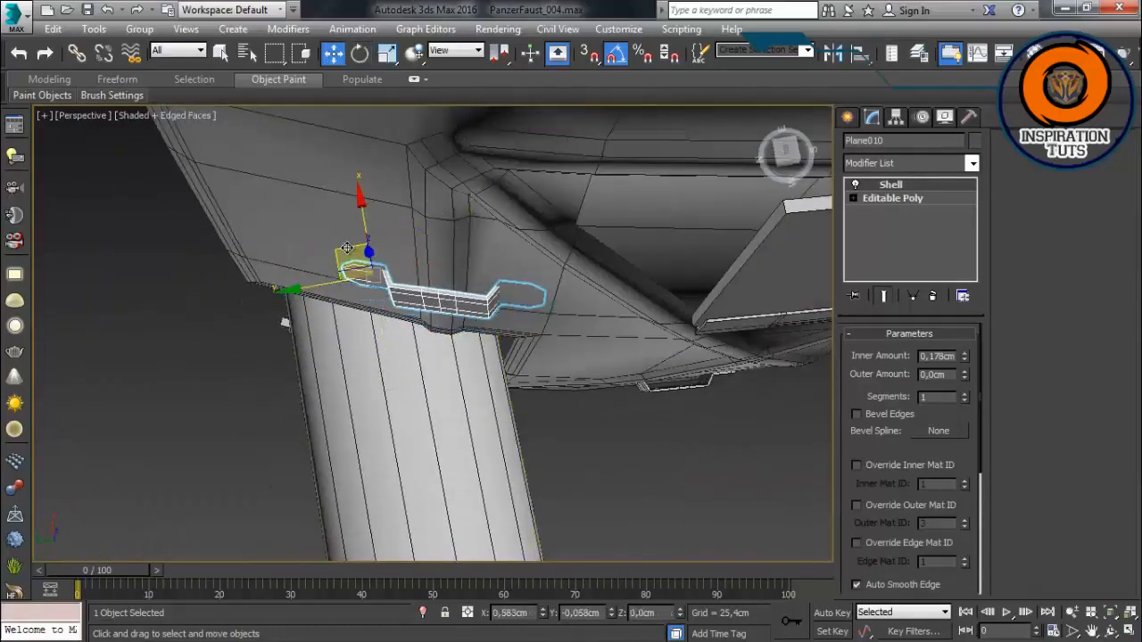
scroll(347, 252, "down", 5)
left_click(284, 330)
middle_click_drag(284, 330, 482, 428, "alt")
scroll(526, 437, "down", 3)
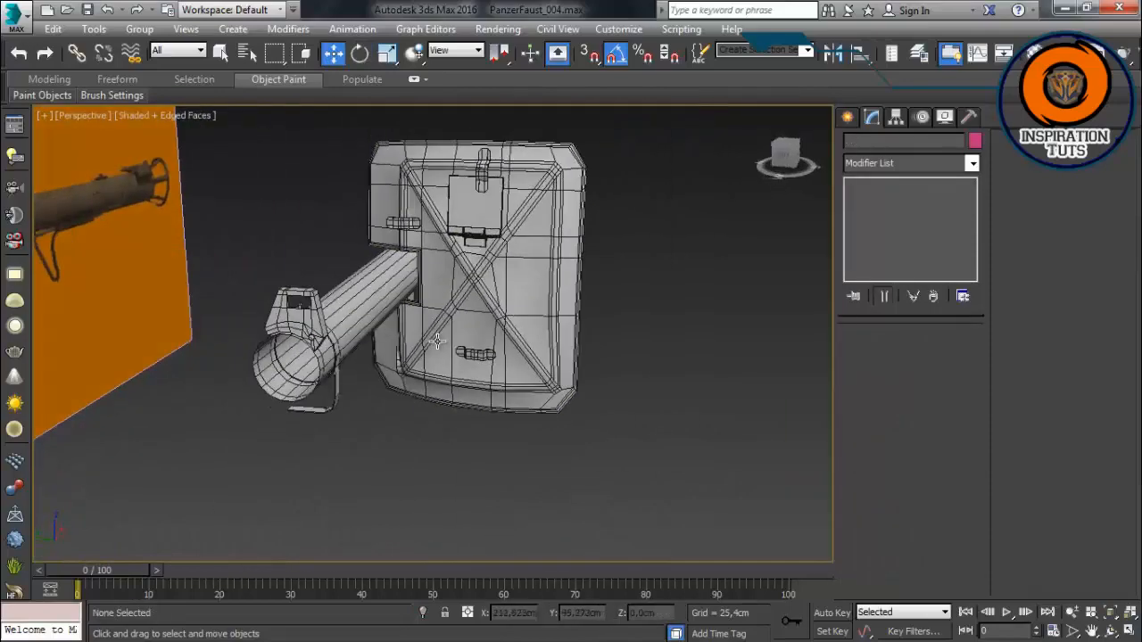
Step: Clone the strip above the tube as one instance toward the panel's outer side, away from the tube
scroll(571, 468, "up", 3)
mouse_move(584, 482)
middle_mouse_down()
mouse_move(555, 465)
mouse_move(593, 558)
middle_mouse_up()
left_click(365, 198)
left_click_drag(328, 178, 548, 278, "shift")
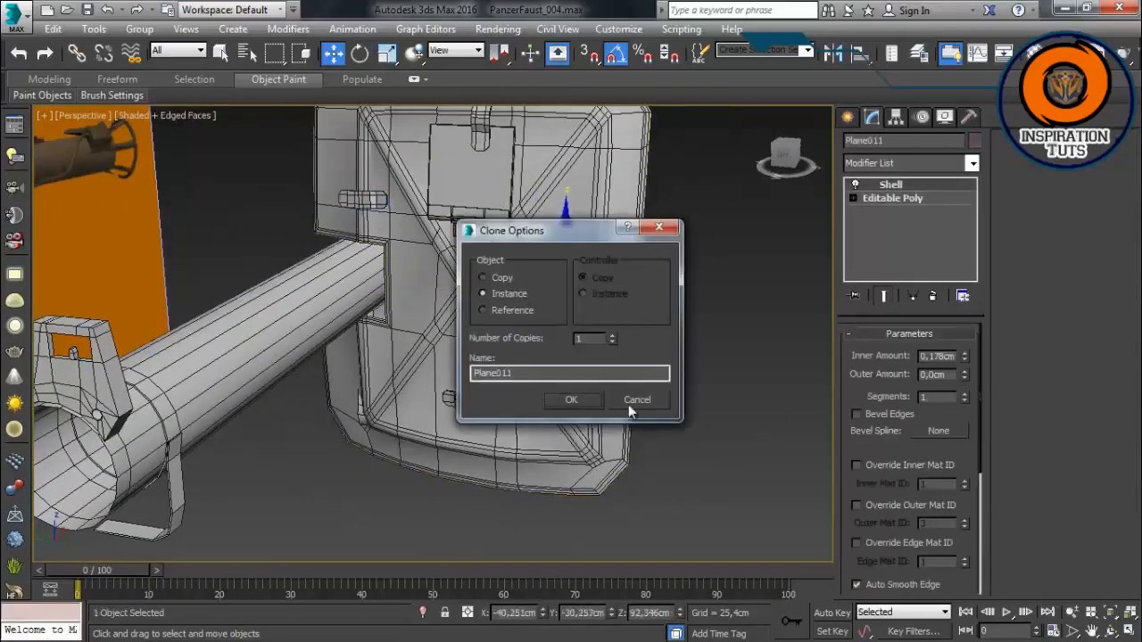
left_click(571, 400)
Step: Rotate the new strip clone about 25 degrees around Z and move it against the panel near the lower outer corner
mouse_move(604, 339)
middle_mouse_down()
mouse_move(580, 314)
mouse_move(470, 334)
mouse_move(502, 273)
mouse_move(530, 267)
mouse_move(518, 324)
mouse_move(447, 361)
middle_mouse_up()
key("e")
scroll(517, 324, "up", 3)
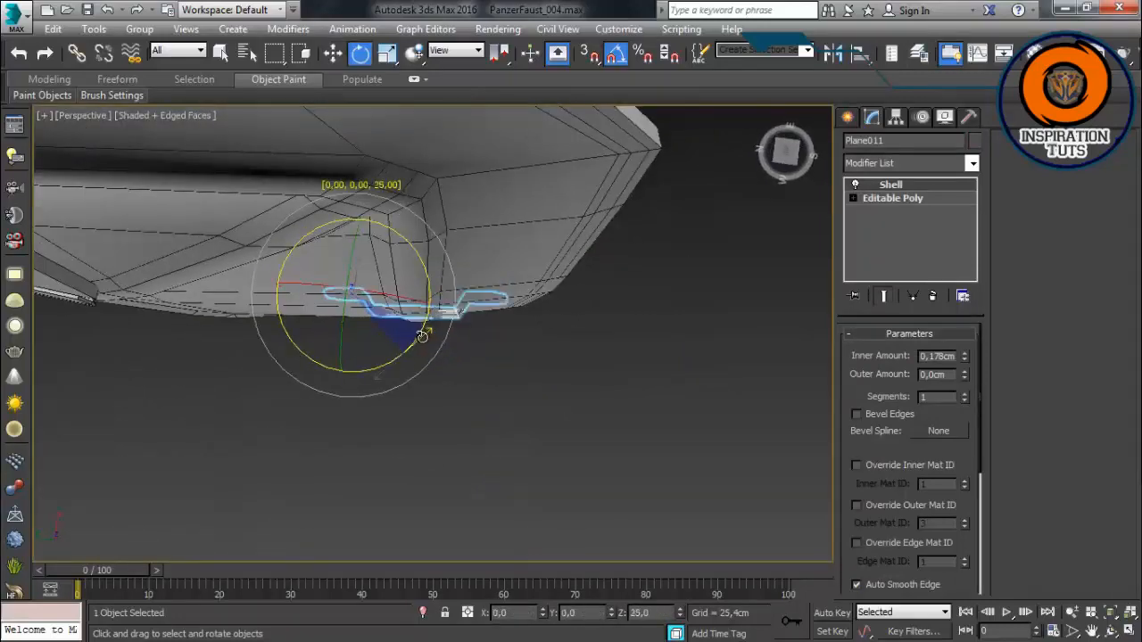
left_click_drag(331, 264, 332, 288)
key("e")
left_click_drag(419, 362, 425, 353)
key("w")
middle_click_drag(424, 353, 375, 308, "alt")
left_click_drag(366, 295, 360, 287)
scroll(393, 312, "down", 4)
scroll(398, 321, "up", 3)
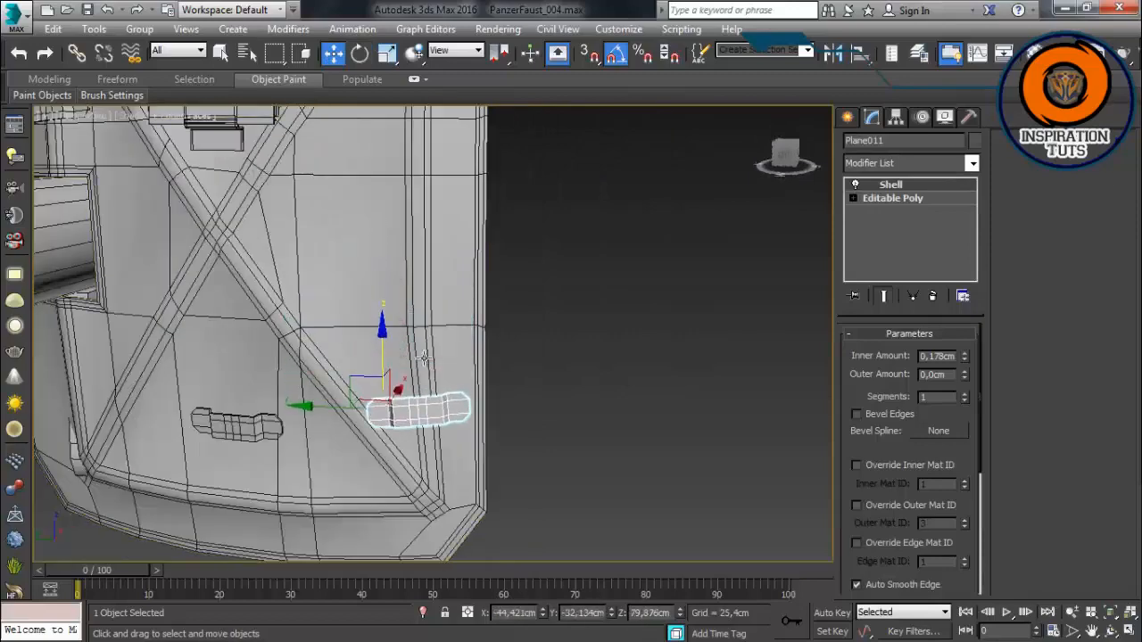
Step: Move the corner strip closer to the panel surface and tilt it diagonally across the raised border
middle_click_drag(424, 359, 374, 366, "alt")
scroll(374, 366, "up", 3)
middle_click_drag(357, 277, 305, 360, "alt")
left_click_drag(273, 384, 275, 345)
middle_click_drag(312, 334, 341, 233, "alt")
key("e")
left_click_drag(336, 319, 310, 300)
Step: Slide the diagonal strip toward the panel's outer edge and rotate it to follow the surface
key("w")
middle_click_drag(311, 300, 290, 349, "alt")
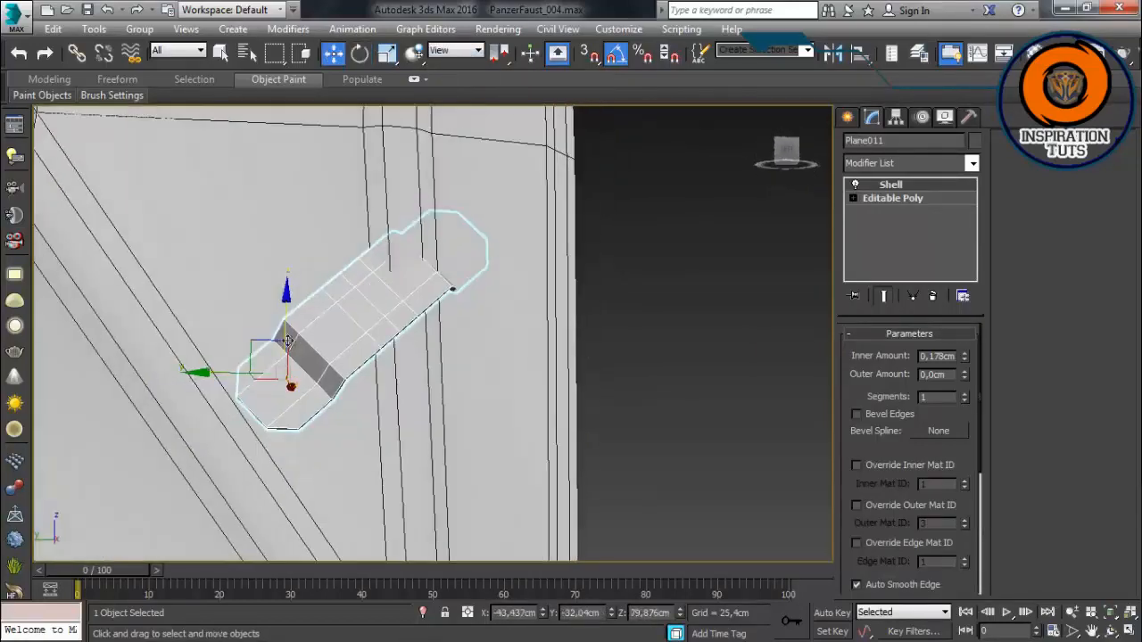
left_click_drag(265, 348, 321, 345)
middle_click_drag(321, 345, 489, 419, "alt")
key("e")
left_click_drag(441, 364, 434, 351)
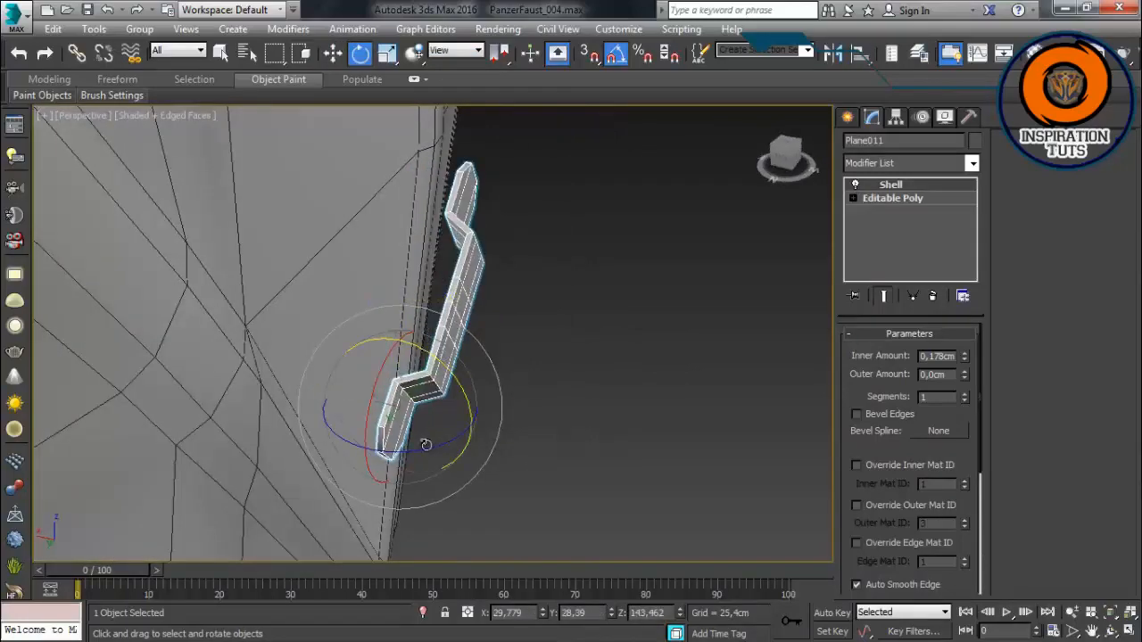
Step: Nudge the diagonal strip into its final place on the panel's raised border and deselect it
middle_click_drag(426, 444, 494, 412, "alt")
left_click_drag(362, 418, 360, 417)
middle_click_drag(360, 417, 217, 376, "alt")
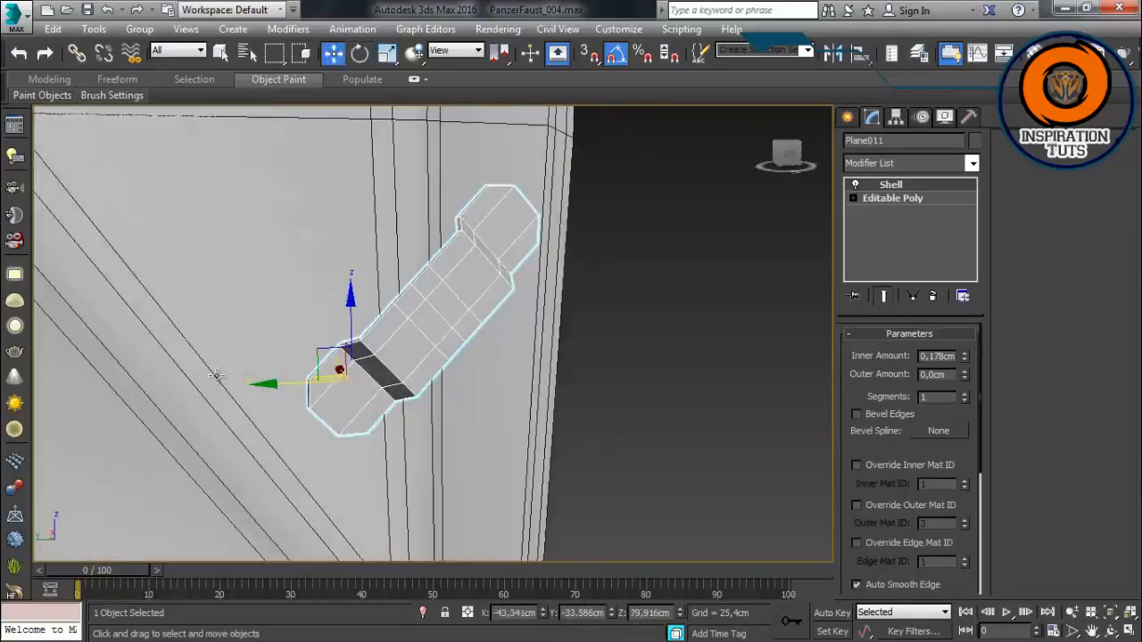
scroll(509, 307, "down", 4)
left_click(561, 276)
scroll(561, 275, "down", 4)
middle_click_drag(561, 276, 525, 335, "alt")
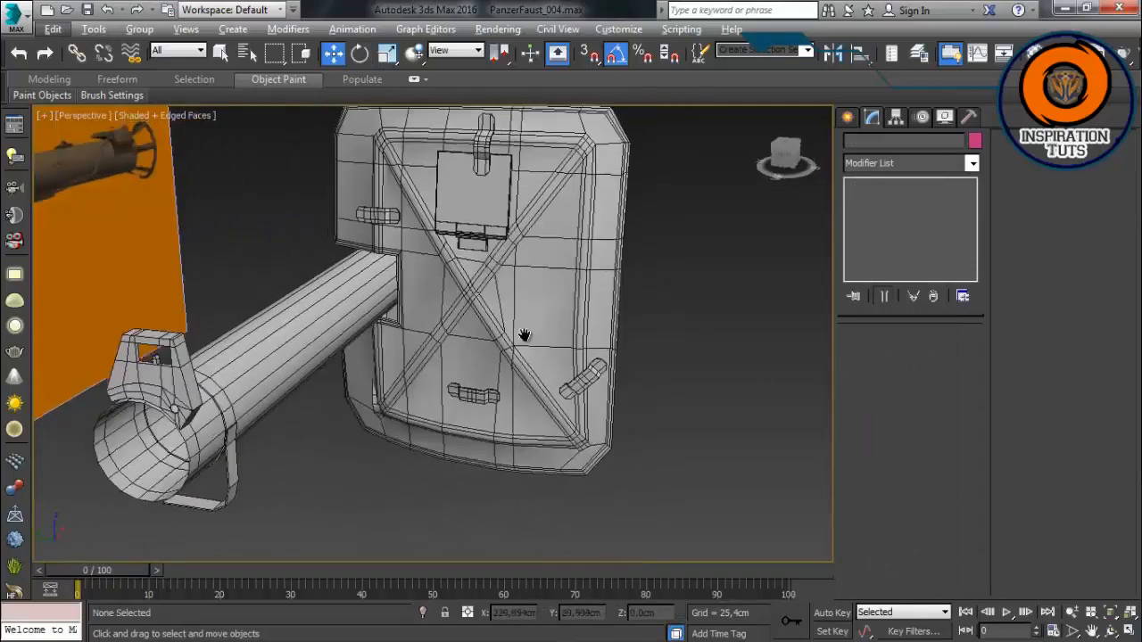
Step: Connect the square plate's edges with two new edge loops in each direction, outlining an inner square
scroll(510, 268, "up", 3)
middle_click_drag(509, 257, 506, 319)
left_click(480, 254)
left_click(889, 198)
left_click(887, 353)
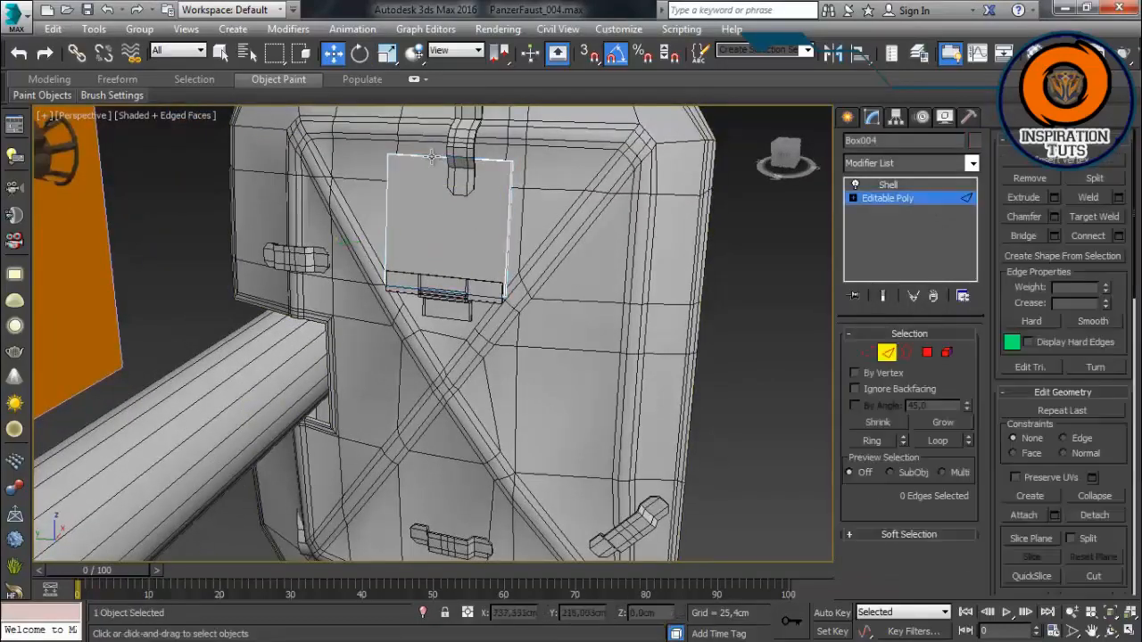
left_click(1120, 236)
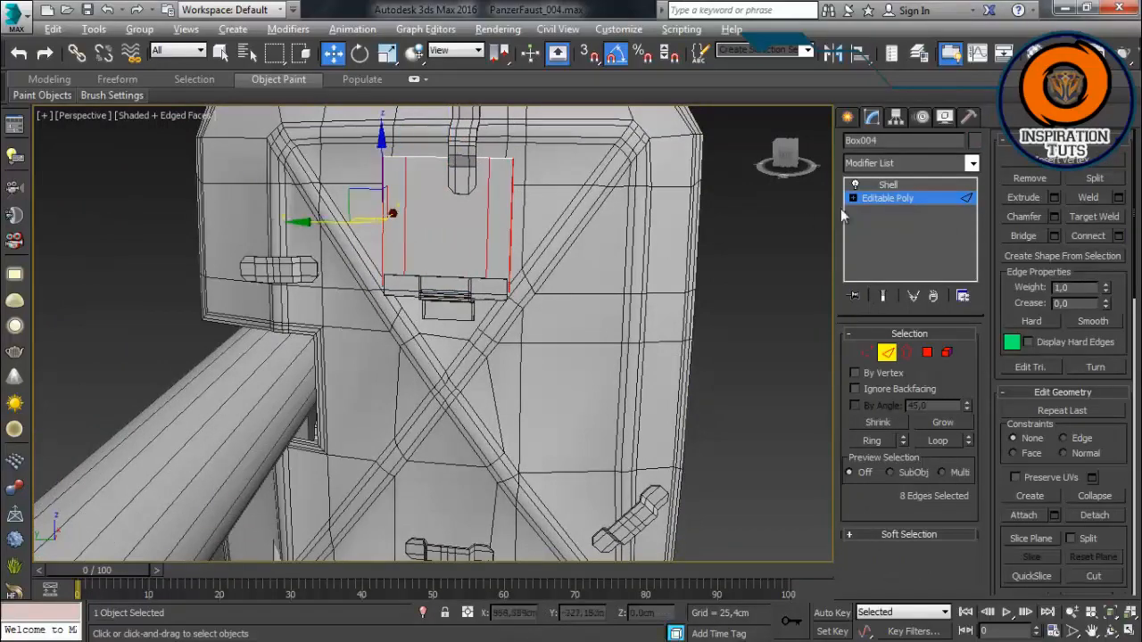
left_click(212, 531)
Step: Select the square plate's opposite centre polygons and open a square hole through the plate
left_click(928, 352)
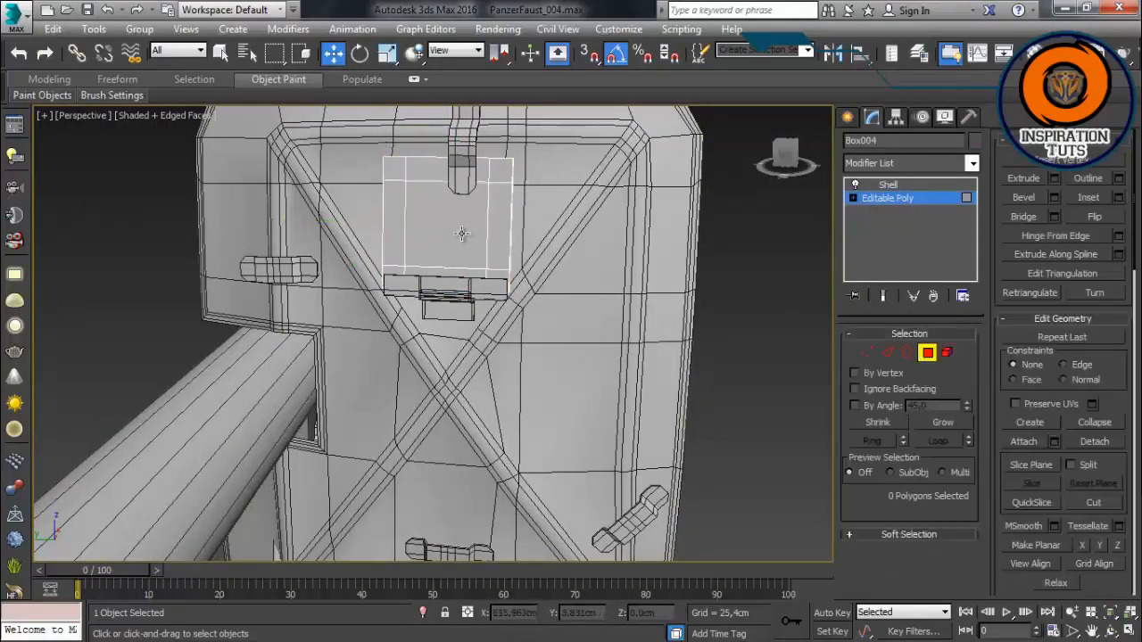
left_click(462, 235)
middle_click_drag(462, 234, 518, 324, "alt")
left_click(449, 248, "ctrl")
scroll(603, 335, "up", 2)
middle_click_drag(604, 336, 466, 318, "alt")
key("2")
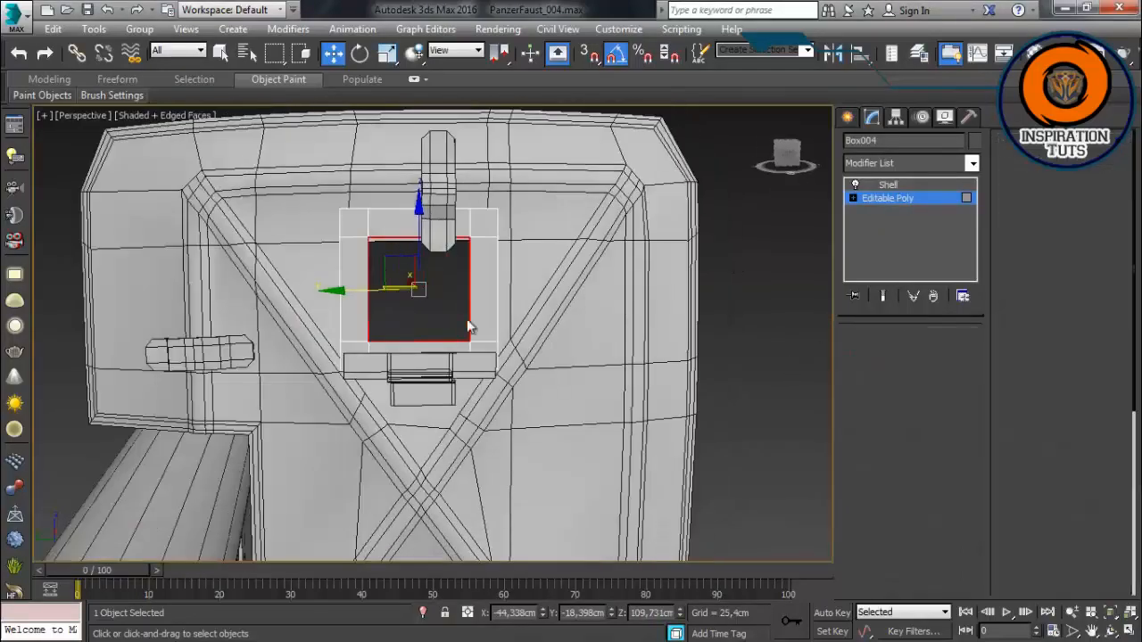
Step: Constrain vertex movement to edges and move the hole's upper row of vertices about 0.6 cm down along Z
key("1")
left_click_drag(537, 225, 306, 274)
middle_click_drag(402, 228, 523, 204, "alt")
scroll(523, 205, "up", 3)
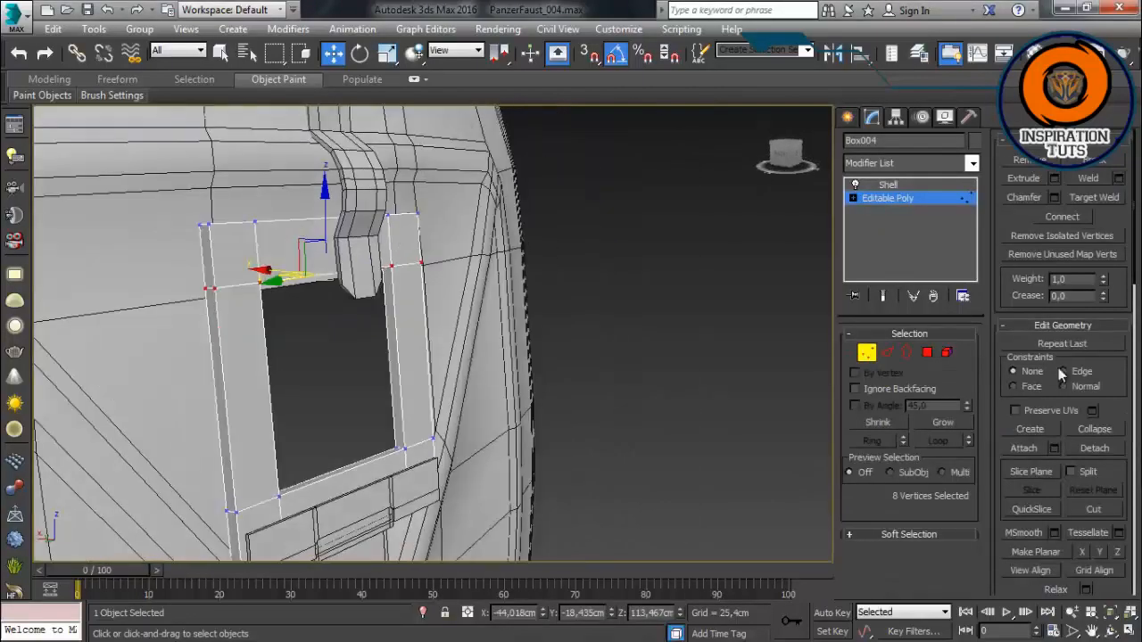
left_click_drag(329, 216, 330, 243)
middle_click_drag(329, 243, 500, 304, "alt")
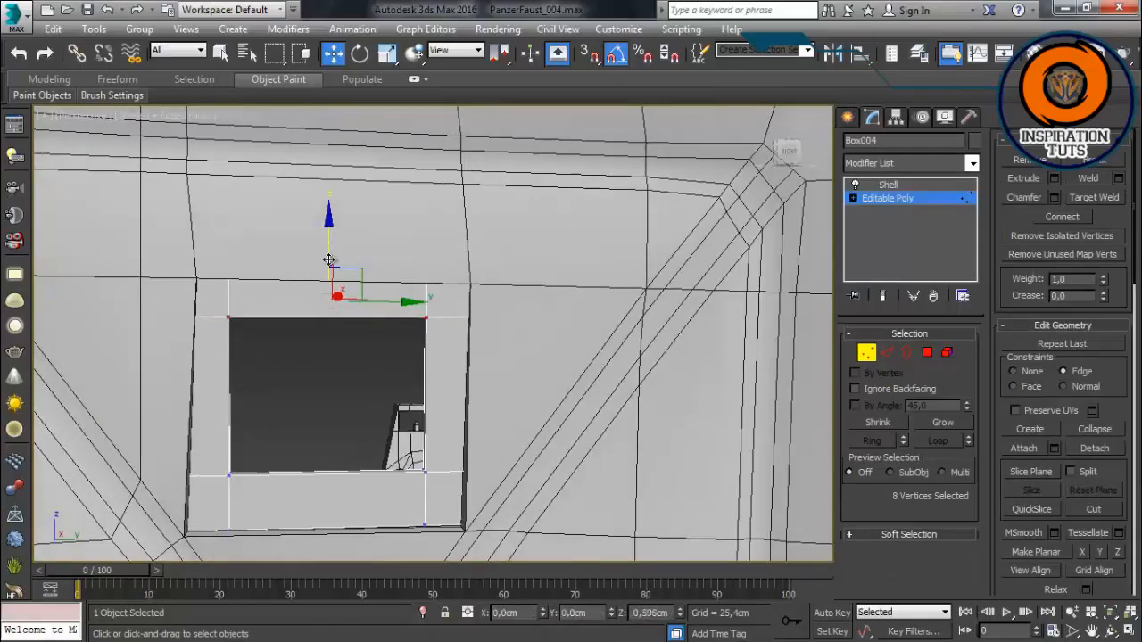
Step: Select the hole's lower row of vertices through the plate and move them slightly down along Z
left_click_drag(564, 429, 111, 499)
middle_click_drag(268, 460, 267, 438, "alt")
key("F3")
key("3")
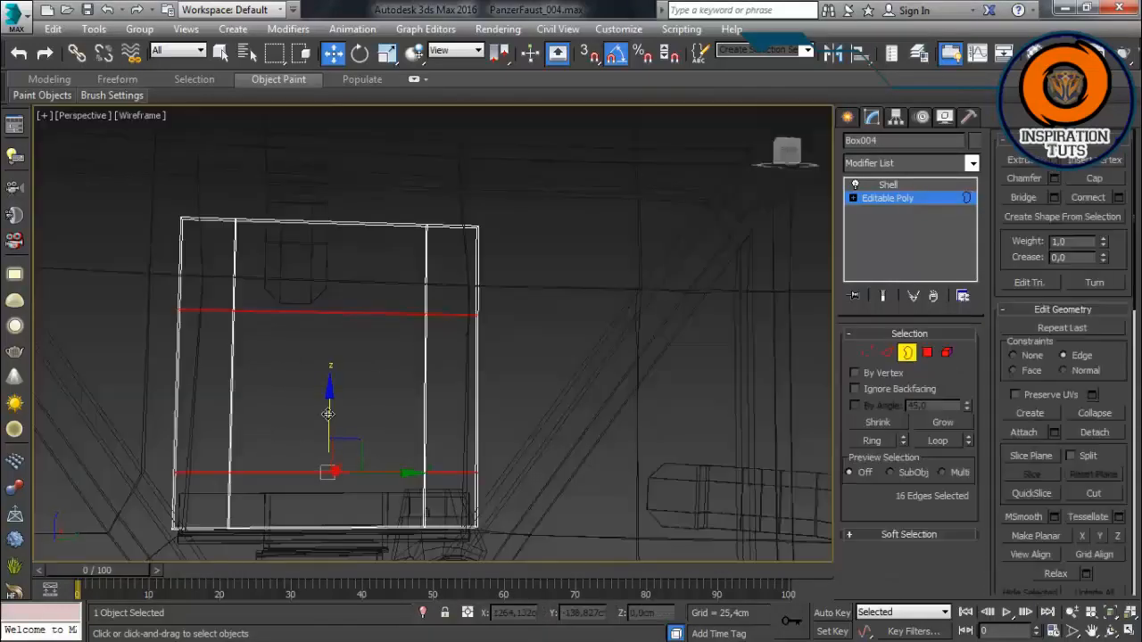
key("1")
left_click_drag(327, 435, 326, 436)
key("F3")
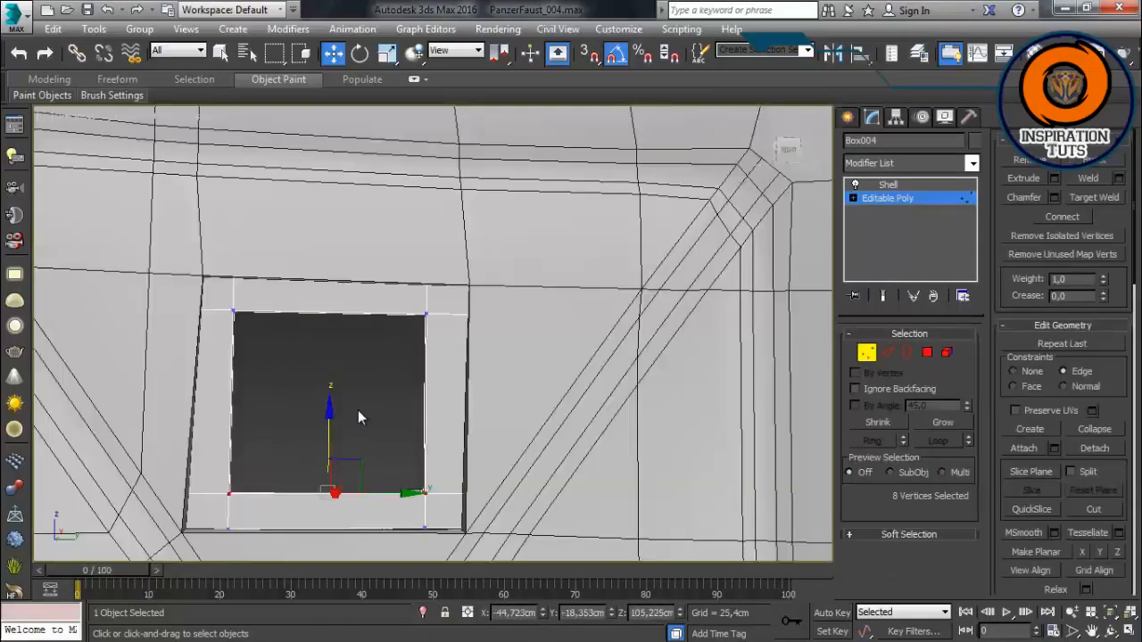
Step: Select the two vertices at the upper-right corner of the curved panel's opening and move them slightly outward along X
scroll(360, 414, "down", 4)
left_click(862, 359)
left_click(888, 185)
left_click(288, 306)
left_click(888, 198)
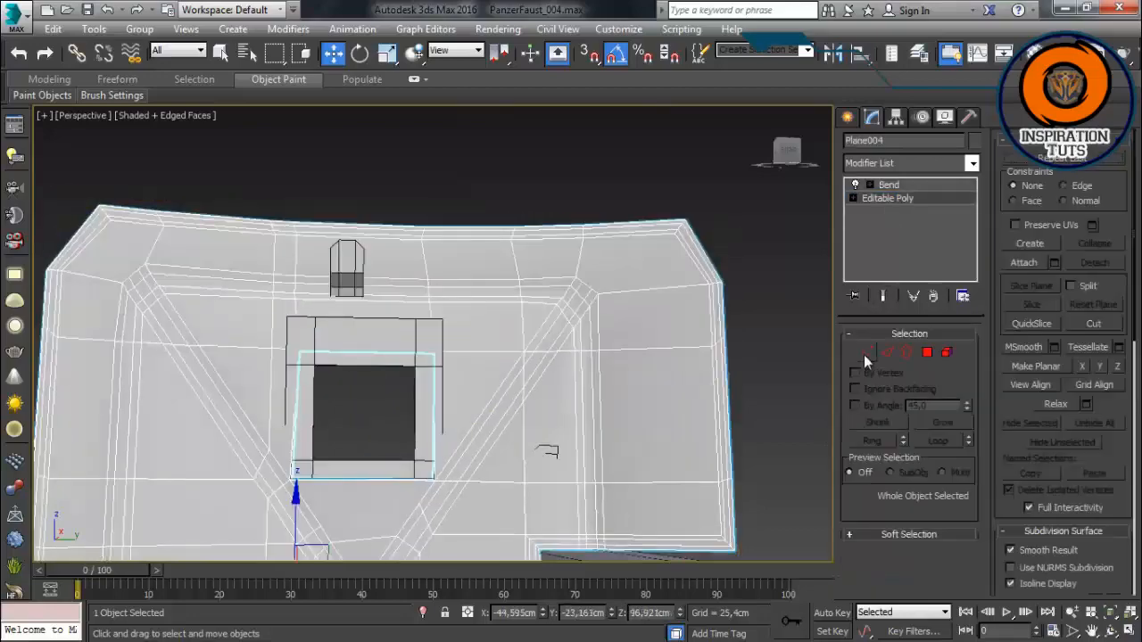
left_click(866, 353)
scroll(386, 400, "up", 3)
key("l")
left_click(1130, 612)
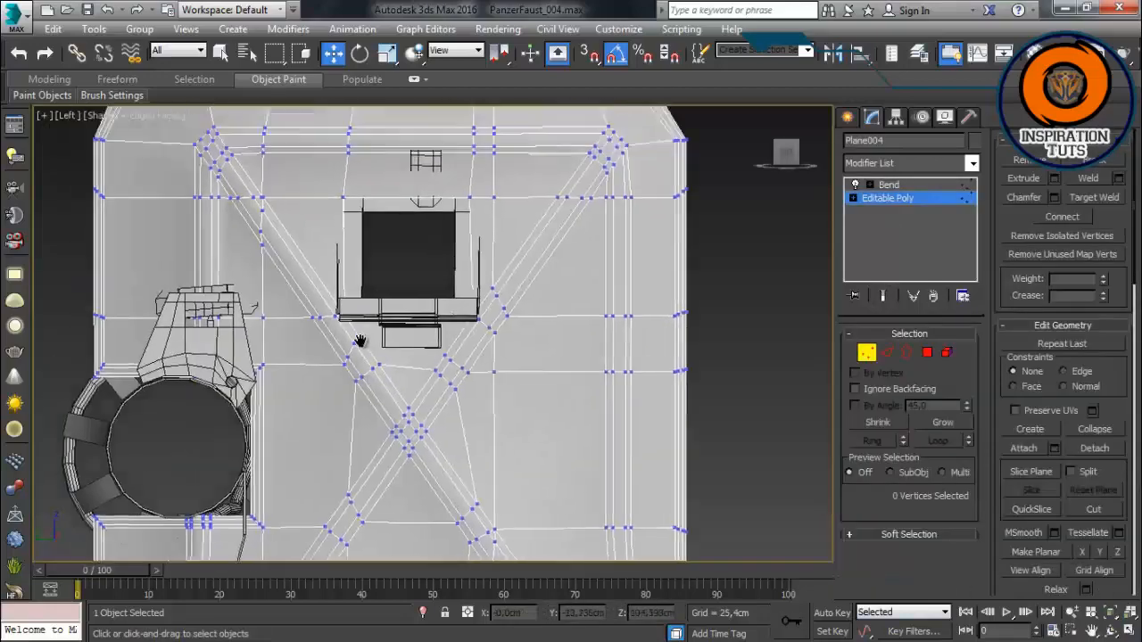
key("F3")
scroll(497, 326, "down", 1)
left_click_drag(477, 387, 477, 386)
scroll(499, 371, "up", 3)
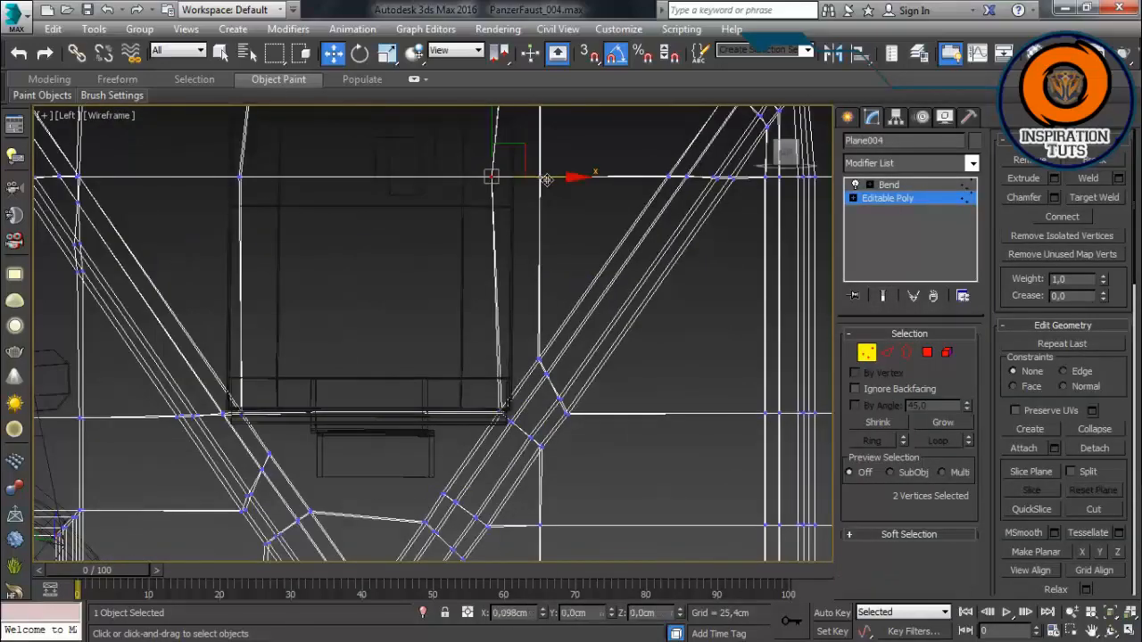
Step: Move the two vertices at the upper-left corner of the panel's opening slightly along X and finish vertex editing
middle_click_drag(201, 257, 211, 289)
left_click_drag(210, 158, 262, 253)
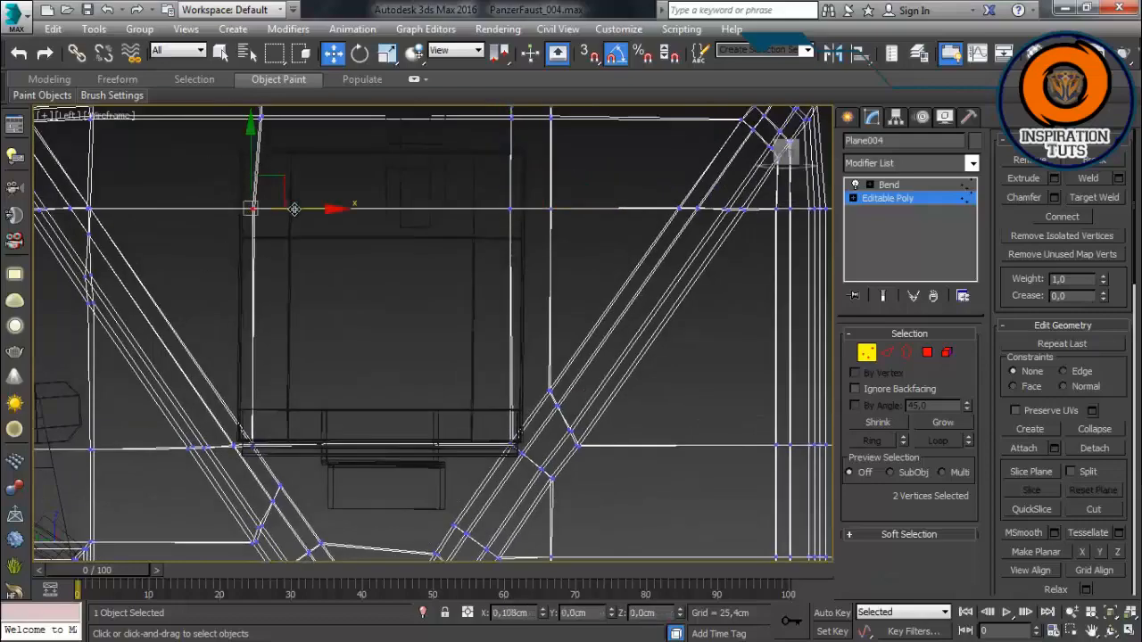
left_click(865, 356)
key("p")
scroll(438, 334, "down", 6)
left_click(581, 410)
mouse_move(438, 334)
middle_mouse_down("alt")
mouse_move(571, 392)
mouse_move(607, 359)
middle_mouse_up("alt")
key("F3")
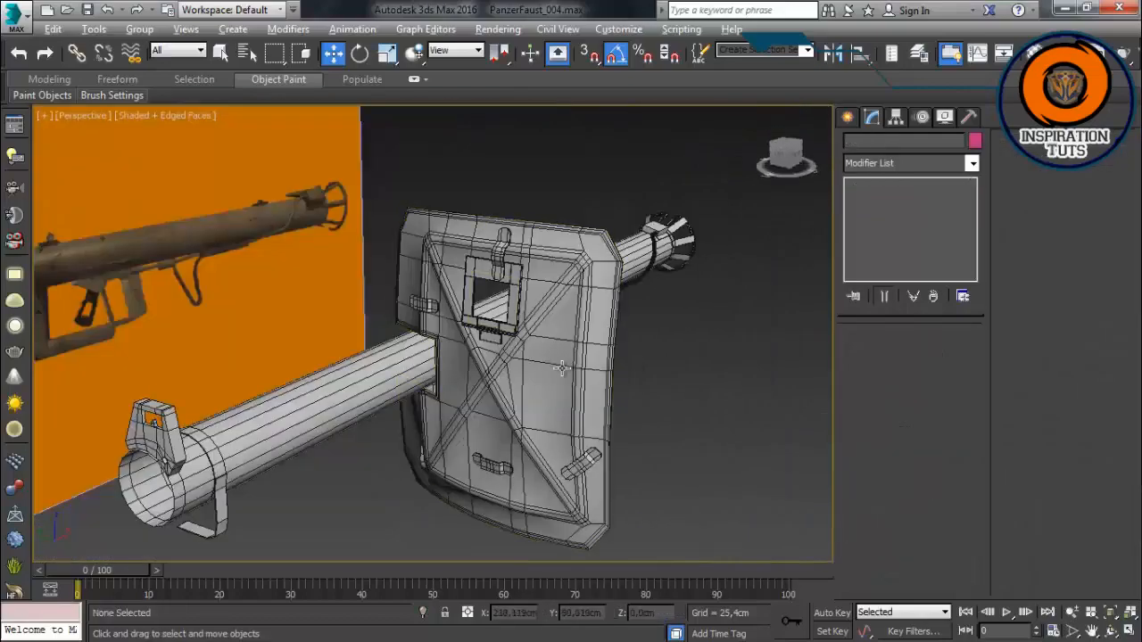
Step: Examine the curved panel and the tube passing through its notch from several angles
scroll(553, 359, "up", 4)
middle_click_drag(399, 341, 259, 366, "alt")
scroll(438, 339, "down", 4)
scroll(405, 393, "up", 4)
scroll(294, 321, "up", 5)
scroll(294, 321, "down", 5)
scroll(630, 309, "down", 4)
middle_click_drag(259, 366, 210, 370)
scroll(446, 357, "up", 8)
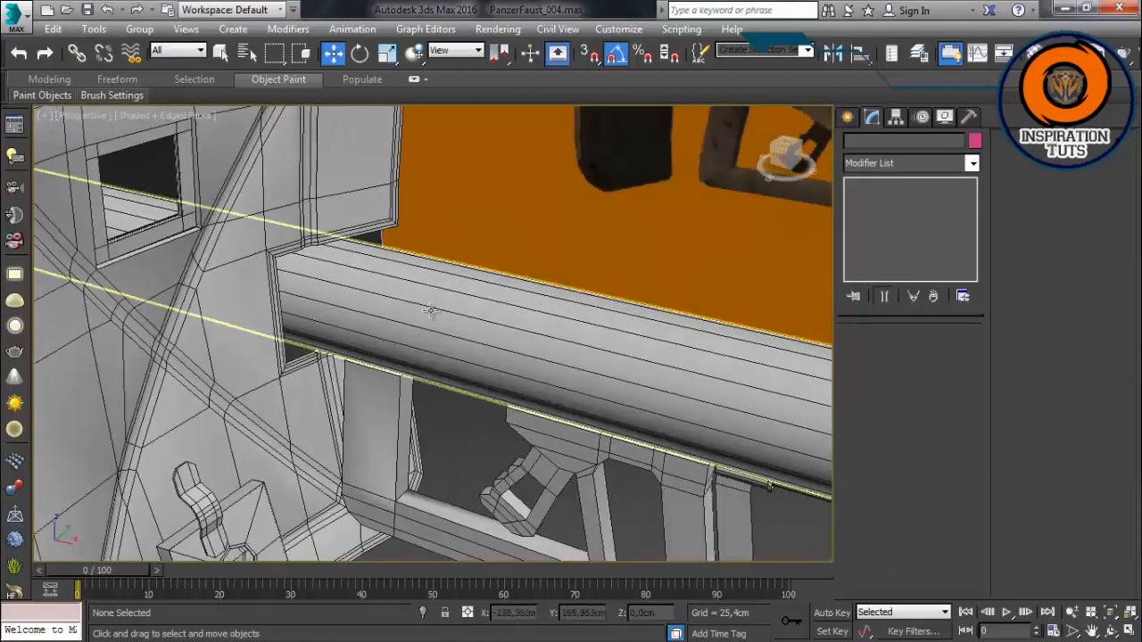
Step: Select the ring of lengthwise edges on the tube and connect them with one edge loop slid close to the panel
left_click(496, 324)
key("2")
left_click(473, 319)
key("alt+r")
middle_click_drag(455, 317, 486, 319, "alt")
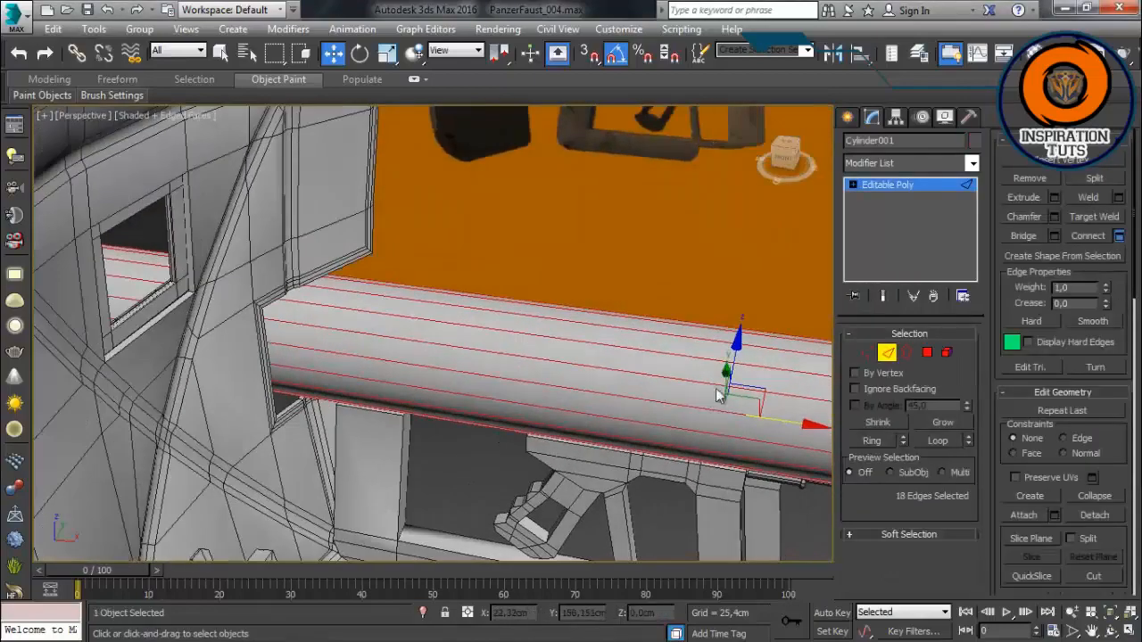
middle_click_drag(719, 395, 749, 392, "alt")
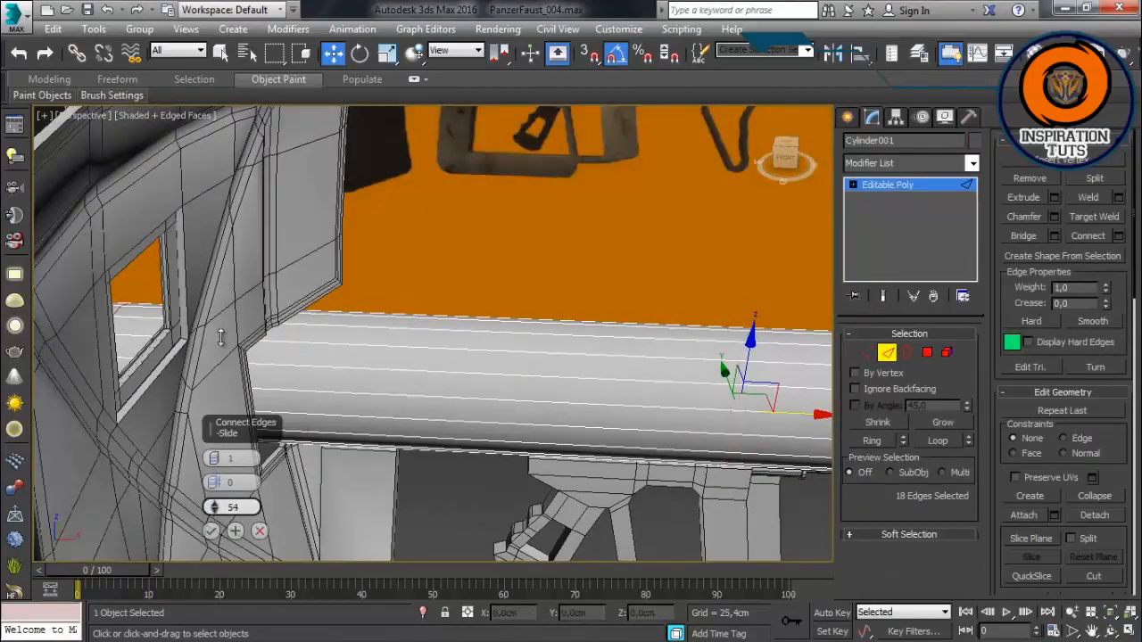
left_click(211, 530)
Step: Chamfer the tube's new edge loop by about 0.75 cm to form a narrow band around the tube
scroll(431, 408, "up", 3)
middle_click_drag(378, 403, 459, 406)
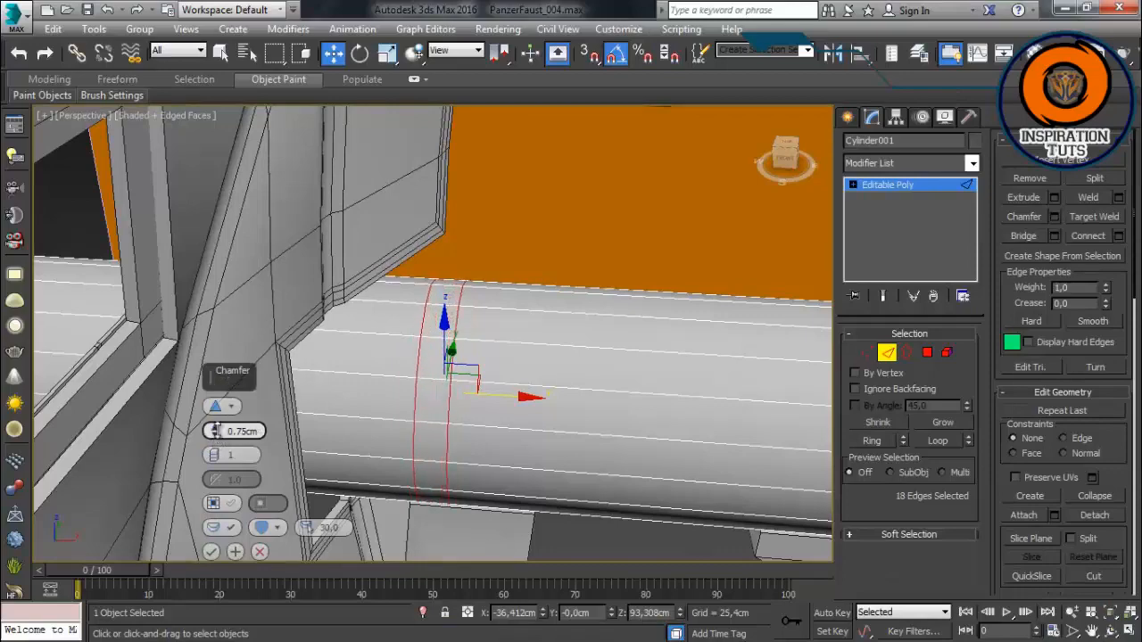
left_click(211, 551)
Step: Select five adjoining polygons of the narrow band on the tube's side facing the panel's notch
left_click(927, 353)
left_click(439, 327)
middle_click_drag(439, 327, 387, 345, "alt")
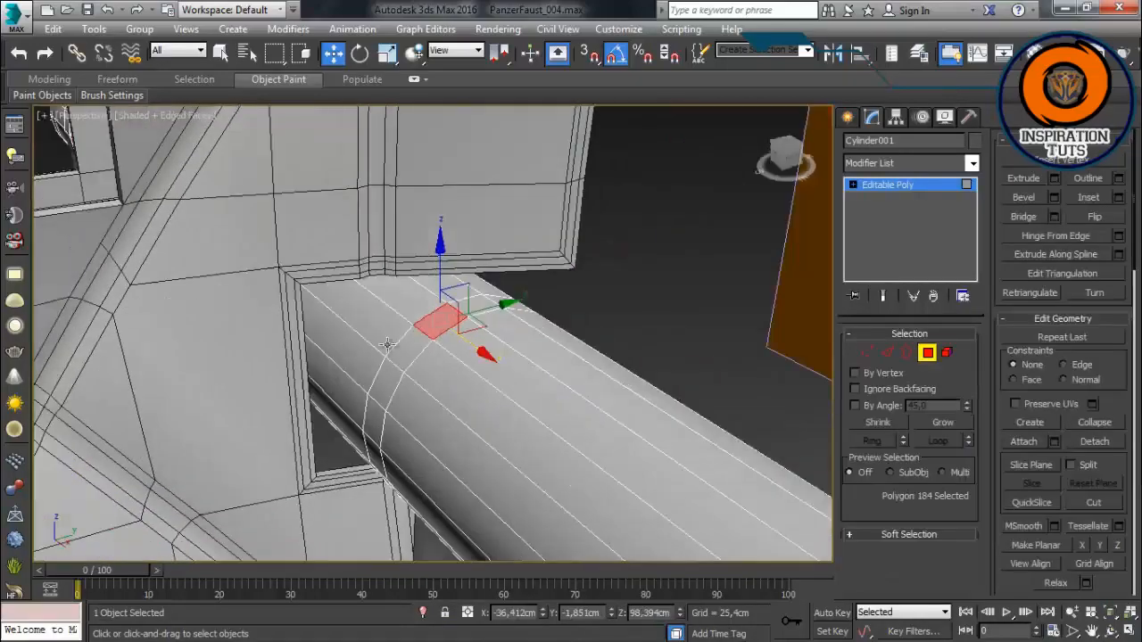
key("ctrl+z")
left_click(387, 394, "ctrl")
left_click(375, 423, "ctrl")
middle_click_drag(375, 422, 358, 464, "alt")
left_click(381, 454, "ctrl")
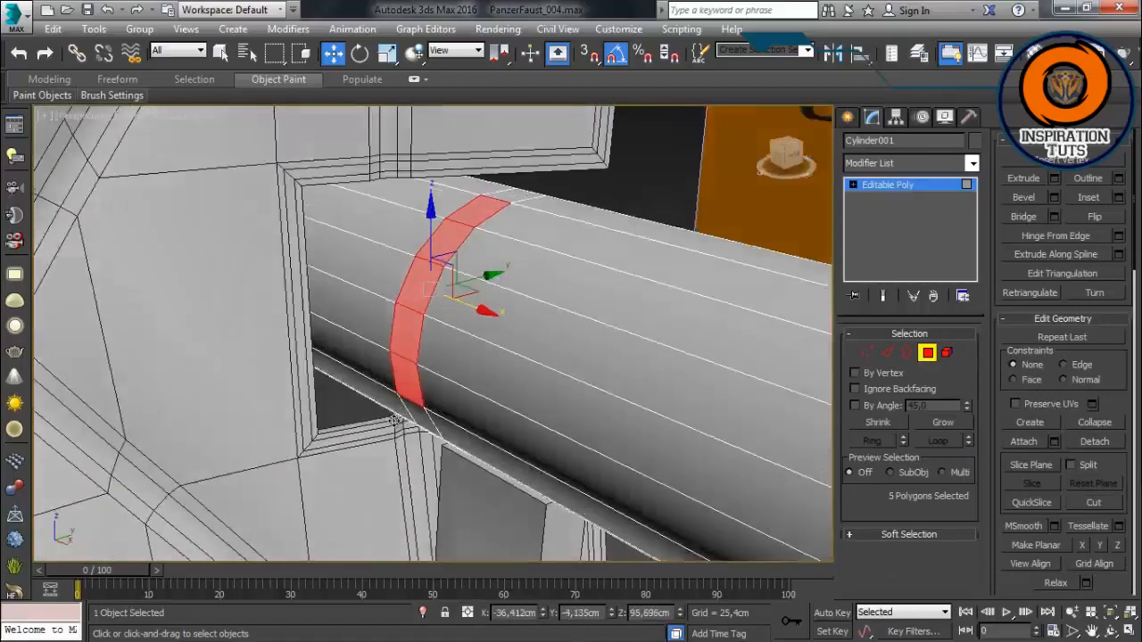
Step: Clone the five selected polygons slightly outward along Y and detach the copy from the tube as a separate object
scroll(374, 425, "up", 3)
left_click_drag(525, 188, 536, 184, "shift")
left_click(609, 345)
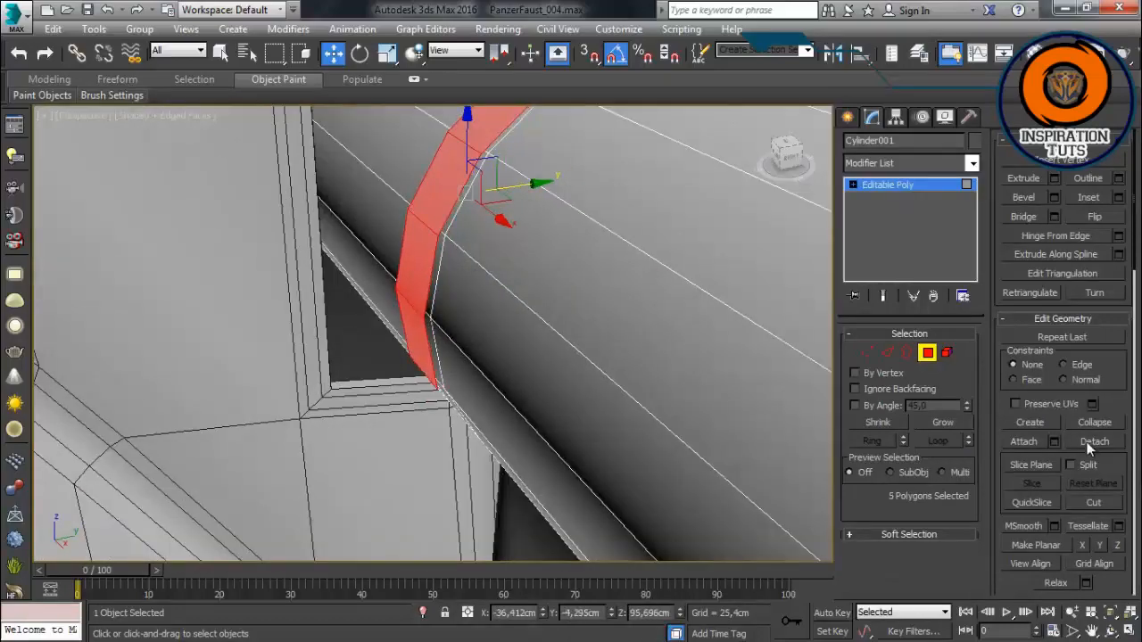
left_click(1094, 442)
left_click(605, 423)
Step: Select the edge loop along one side of the detached curved strip and offset it outward from the tube along Y and Z
left_click(403, 325)
middle_click_drag(453, 339, 590, 270, "alt")
left_click(429, 323)
left_click(886, 352)
scroll(553, 331, "down", 2)
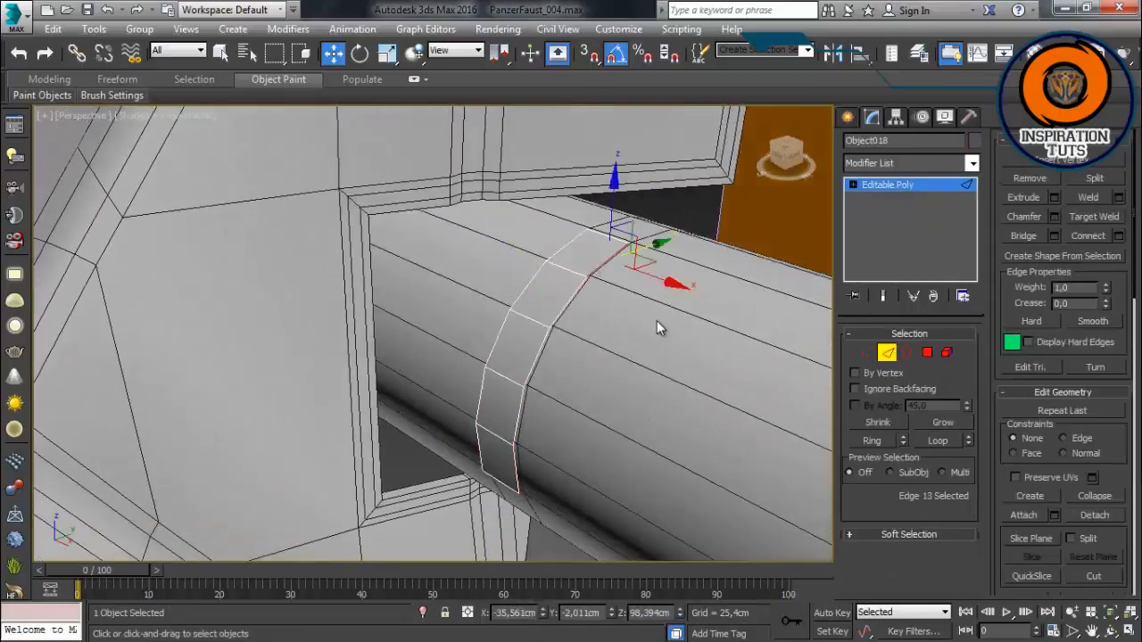
key("alt+l")
middle_click_drag(656, 321, 580, 307, "alt")
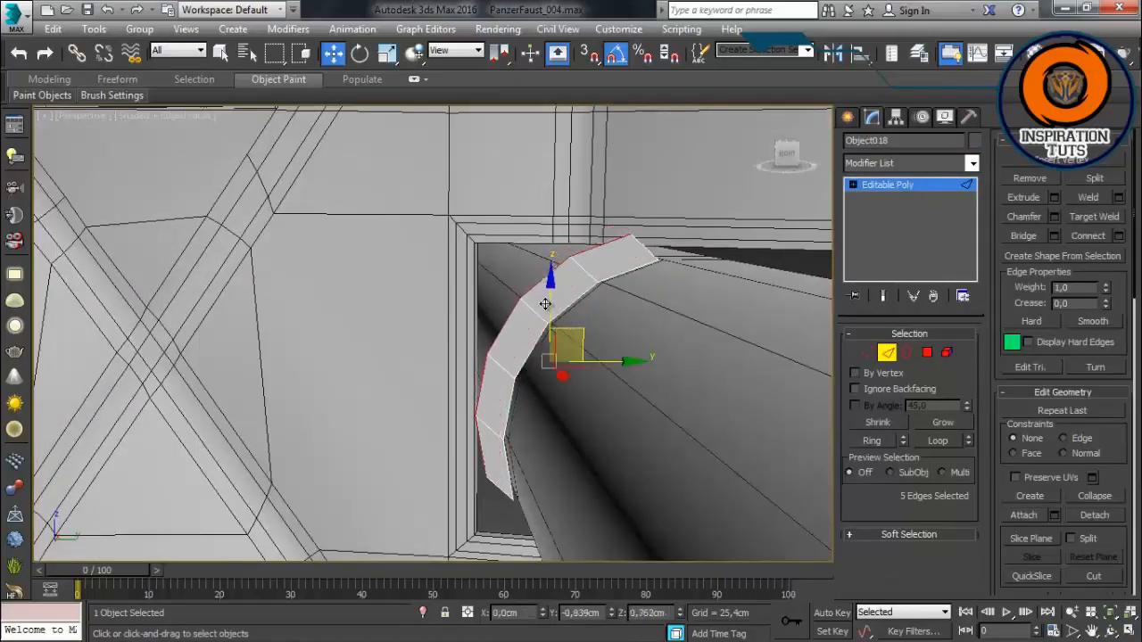
key("ctrl+z")
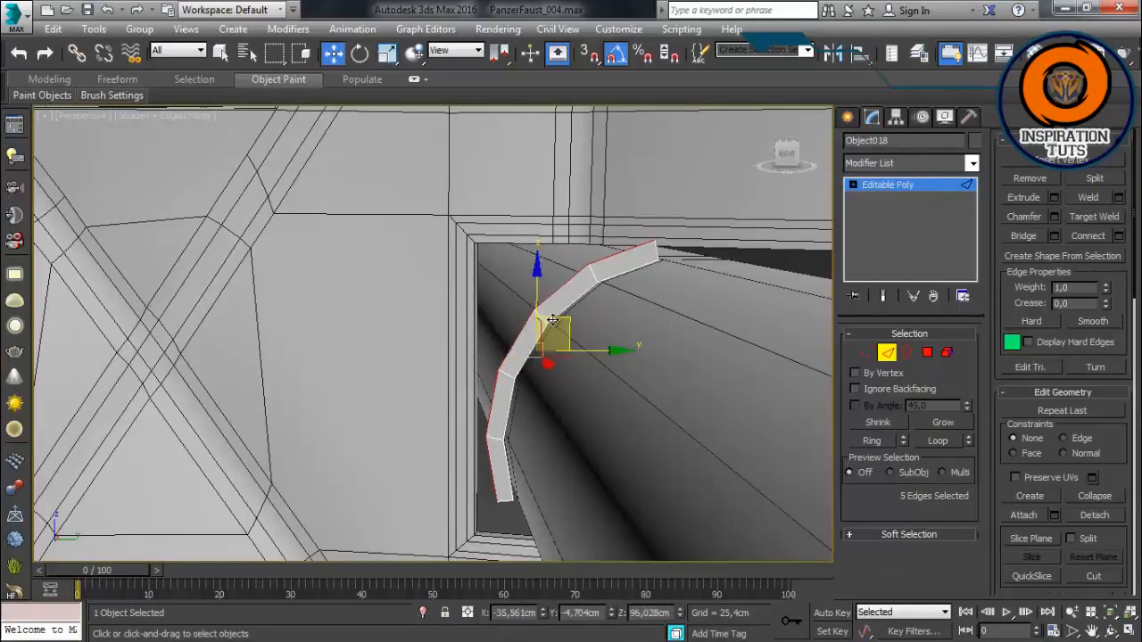
Step: Try to nudge individual end vertices of the curved strip along the Y and Z axes
key("1")
middle_click_drag(791, 326, 665, 248, "alt")
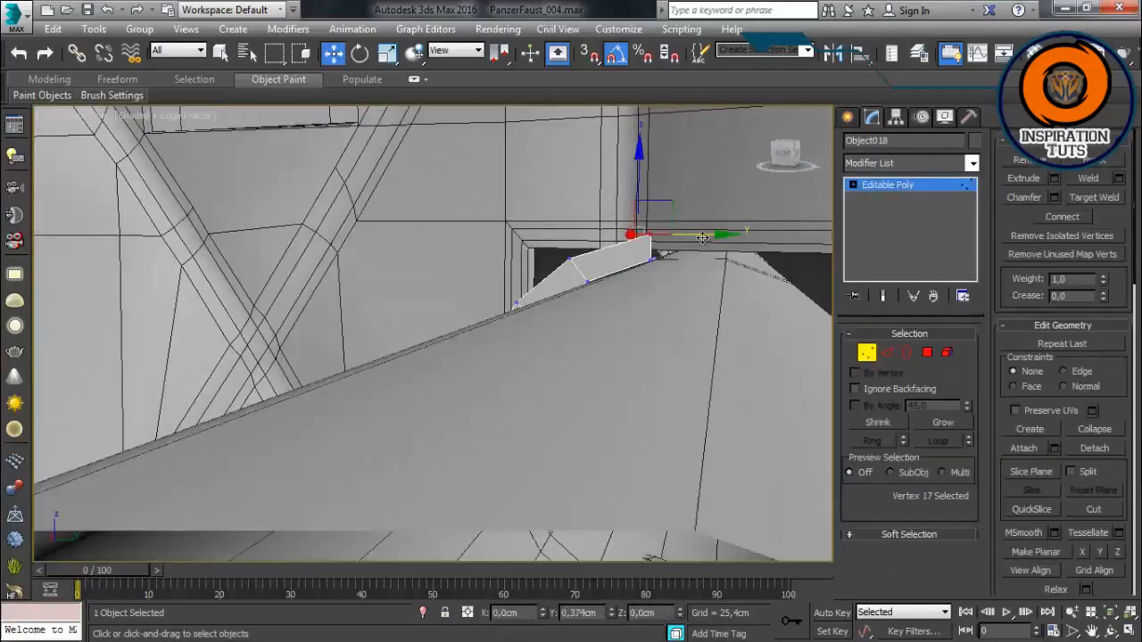
left_click_drag(702, 239, 707, 238)
middle_click_drag(708, 238, 450, 348, "alt")
left_click(469, 390)
middle_click_drag(468, 390, 489, 364, "alt")
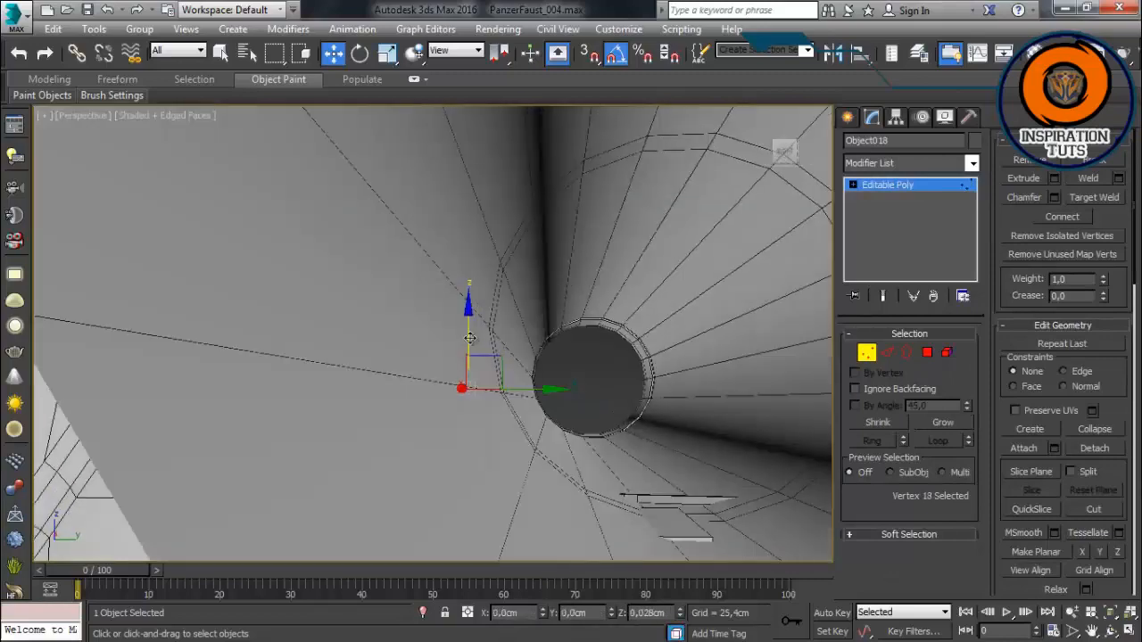
left_click_drag(469, 338, 470, 336)
middle_click_drag(470, 338, 470, 438, "alt")
key("ctrl+z")
key("ctrl+z")
key("ctrl+z")
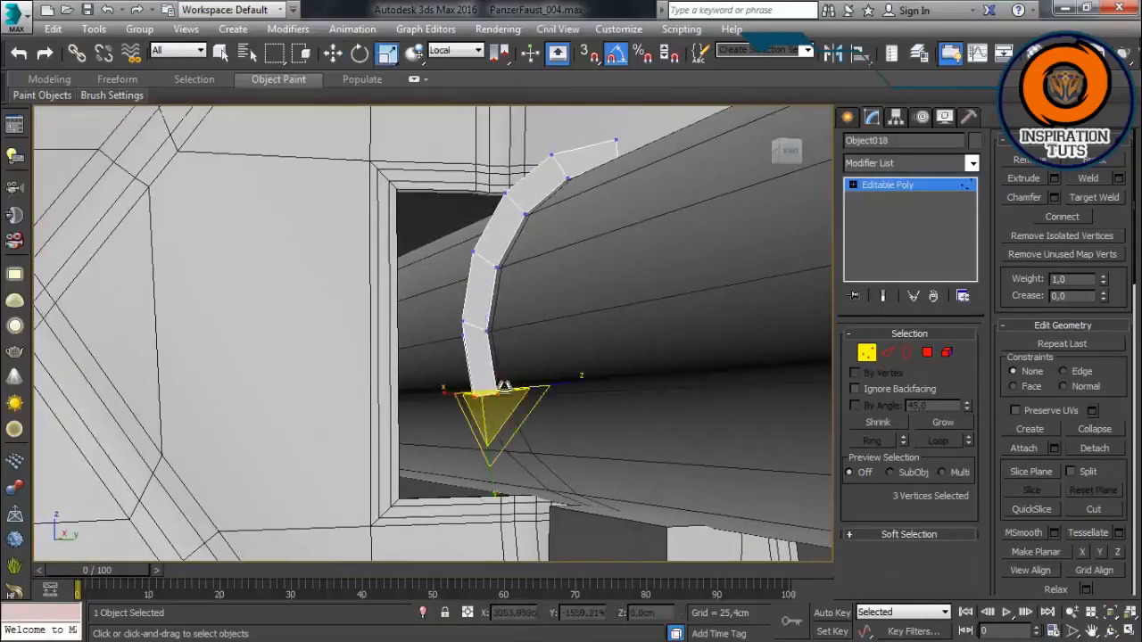
Step: Set the reference coordinate system to View for transforming the strip's vertices
middle_click_drag(504, 385, 451, 130, "alt")
left_click(455, 50)
left_click(446, 63)
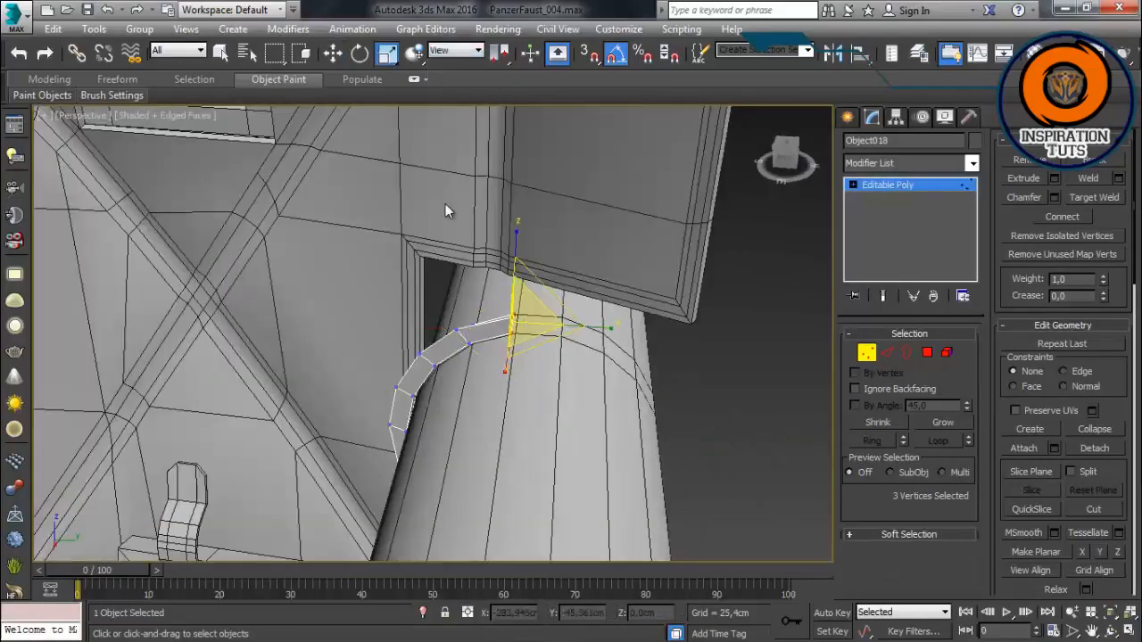
scroll(453, 272, "up", 2)
Step: Extend the outer edges at the curved strip's upper and lower ends into new faces over the frame
middle_click_drag(455, 273, 517, 257, "alt")
left_click(887, 353)
left_click(523, 314)
key("w")
middle_click_drag(525, 316, 545, 258, "alt")
middle_click_drag(514, 215, 525, 339, "alt")
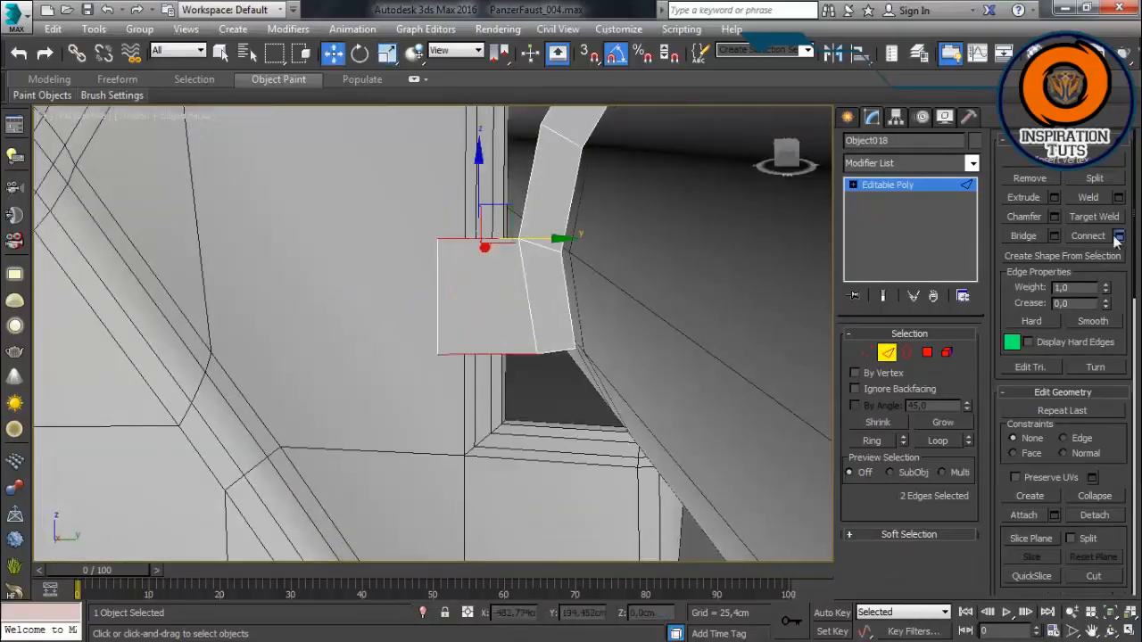
Step: Connect the new lower face's top and bottom edges down the middle and straighten the added vertices vertically
right_click(217, 507)
left_click(210, 531)
left_click(865, 352, "ctrl")
key("r")
middle_click_drag(504, 360, 512, 371, "alt")
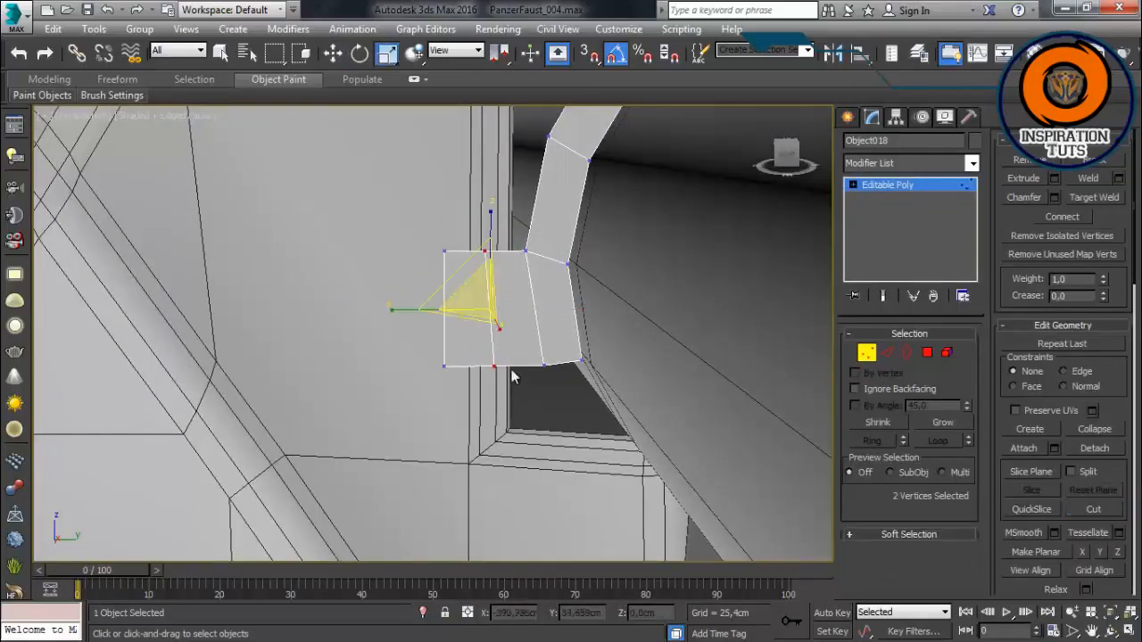
middle_click_drag(511, 329, 558, 344, "alt")
left_click_drag(563, 348, 447, 390)
mouse_move(447, 390)
middle_mouse_down("alt")
mouse_move(517, 382)
mouse_move(451, 278)
mouse_move(428, 390)
middle_mouse_up("alt")
Step: Extend the top edge of the lower end's outermost face upward into a long vertical strip beside the opening
left_click(886, 356)
left_click(413, 364)
key("w")
left_click_drag(407, 314, 419, 43, "shift")
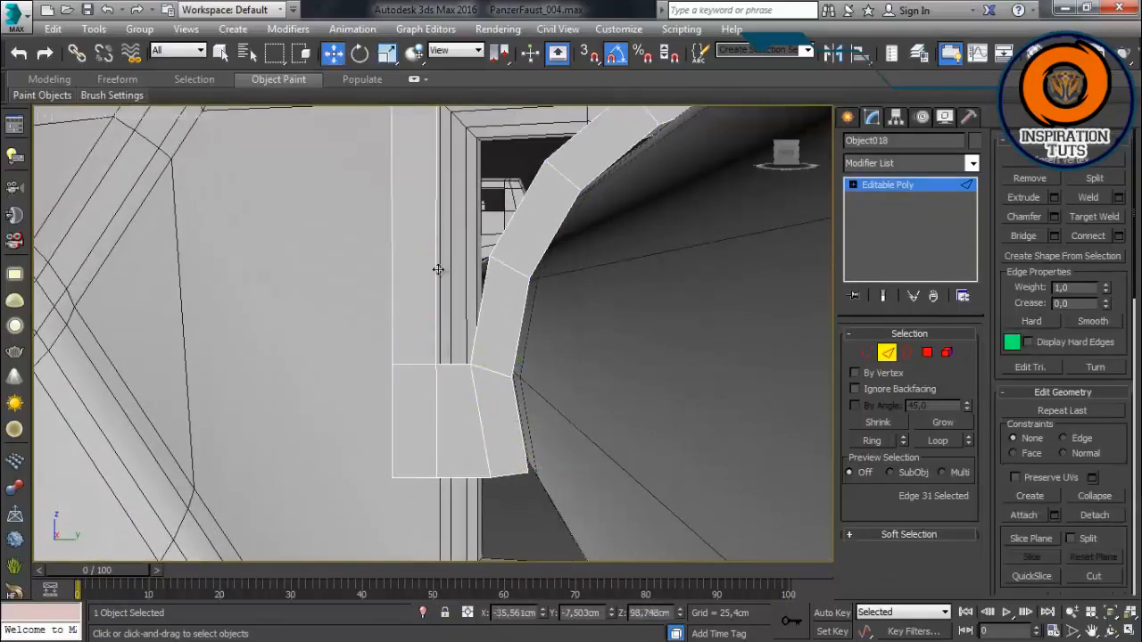
scroll(435, 258, "down", 3)
middle_click_drag(424, 215, 423, 367)
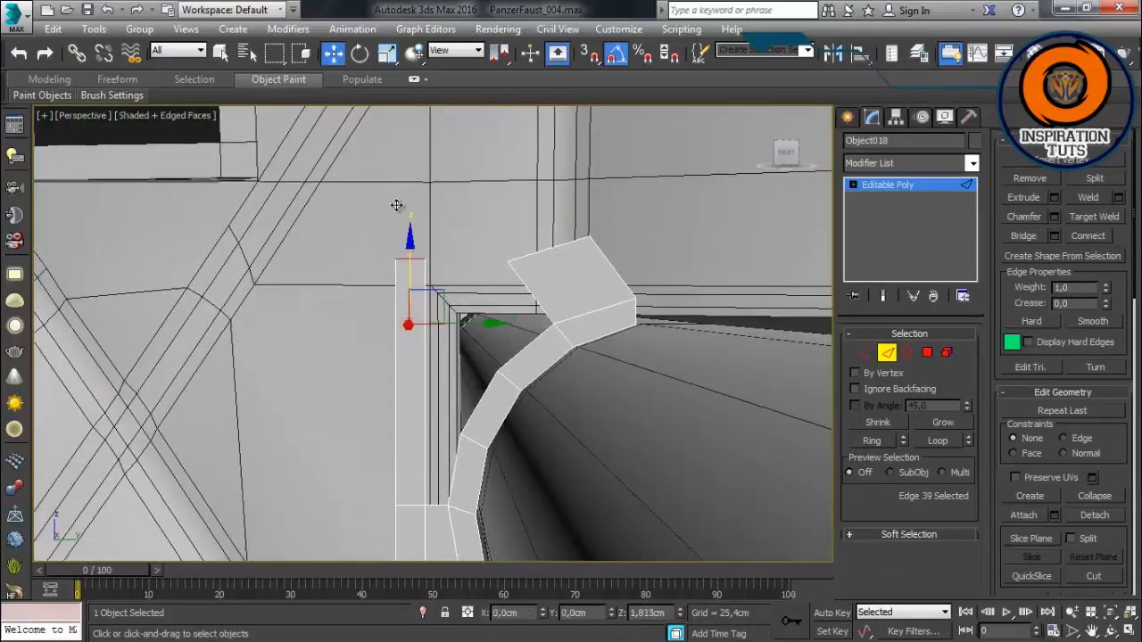
scroll(402, 214, "up", 2)
Step: Reposition the upper face's corner vertices and extend both it and the vertical strip upward with new faces
key("1")
left_click(555, 269)
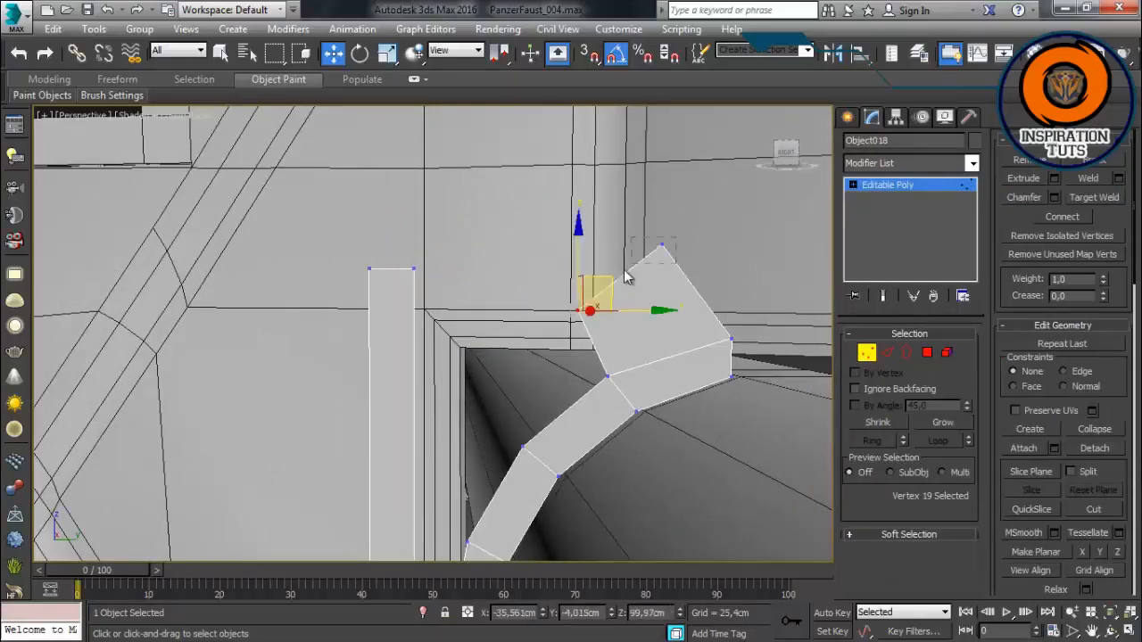
left_click(661, 246)
middle_click_drag(661, 246, 692, 250, "alt")
left_click_drag(346, 243, 439, 293)
key("2")
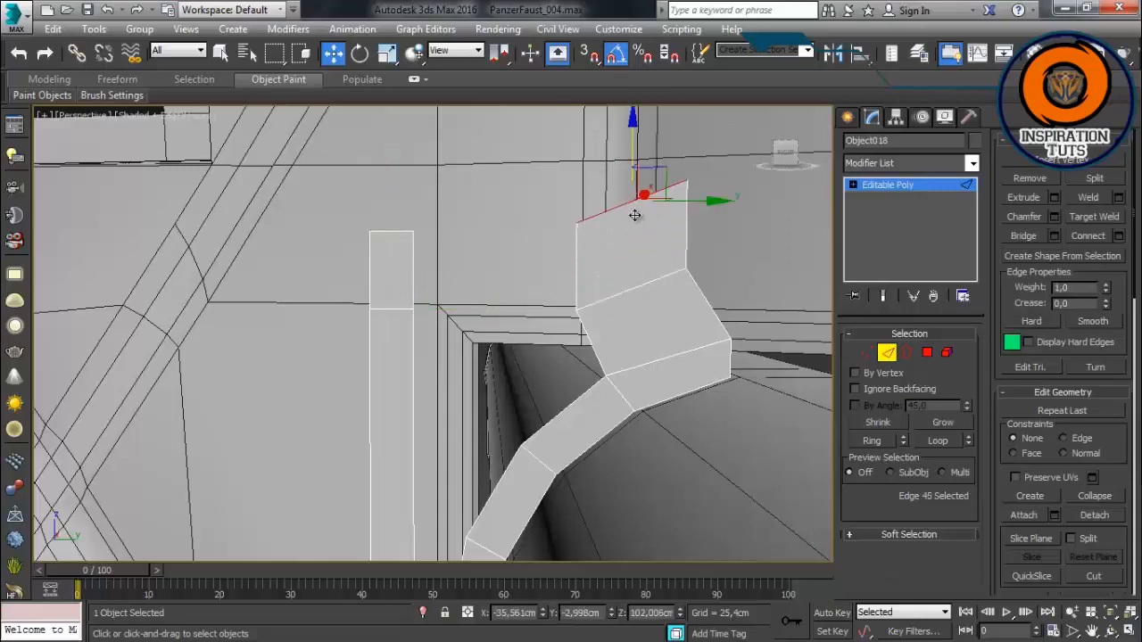
key("1")
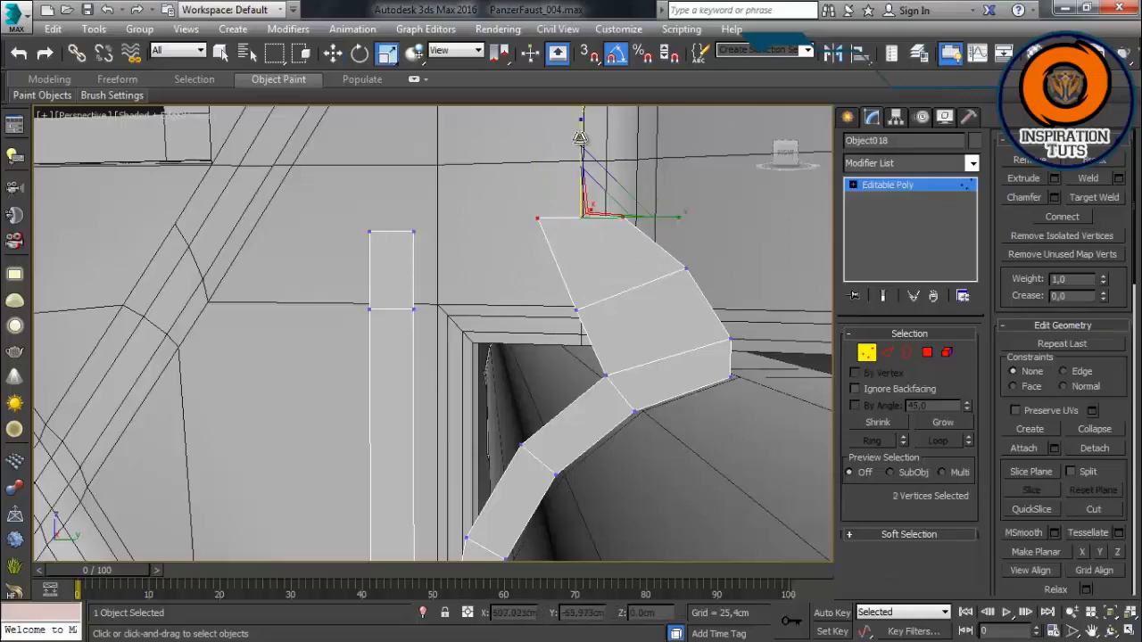
Step: Bridge the facing side edges of the vertical strip and the upper face across the top of the opening
key("2")
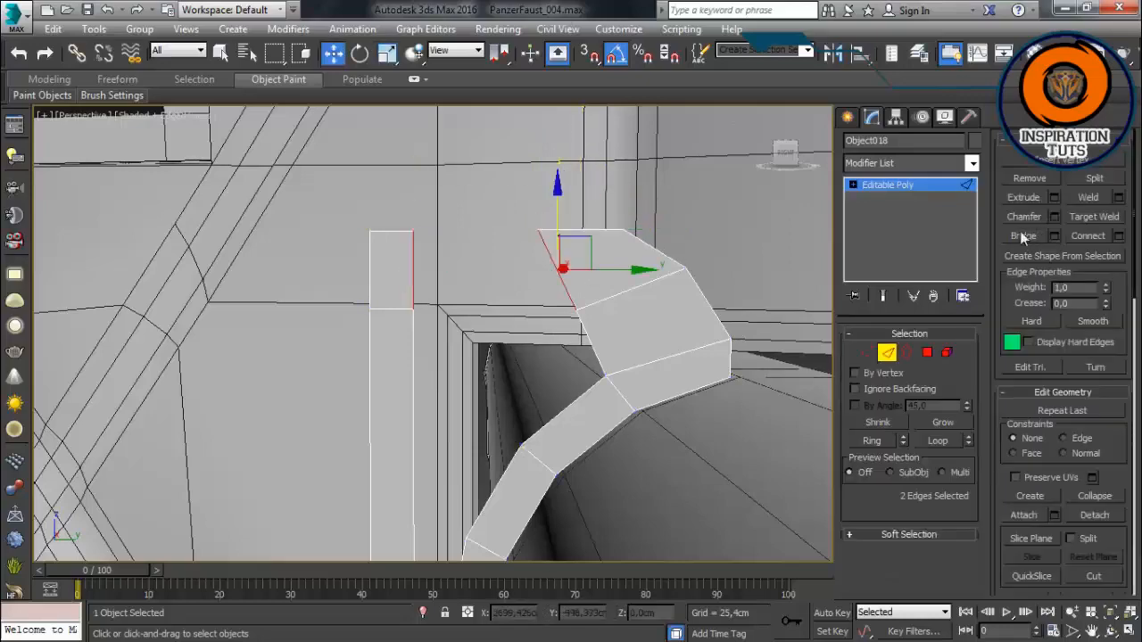
left_click(1021, 238)
scroll(547, 369, "down", 5)
middle_click_drag(551, 375, 563, 268, "alt")
scroll(563, 252, "up", 3)
scroll(500, 308, "up", 3)
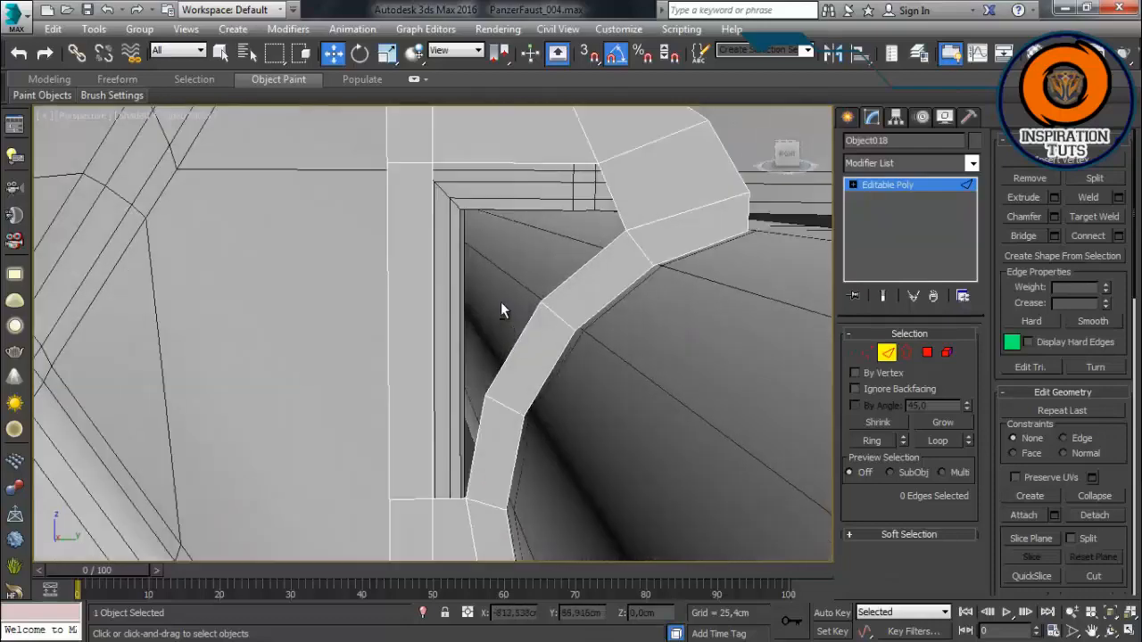
Step: Raise the bracket's lower outer vertices to taper its bottom corner
middle_click_drag(500, 308, 466, 257, "alt")
key("1")
left_click(446, 339)
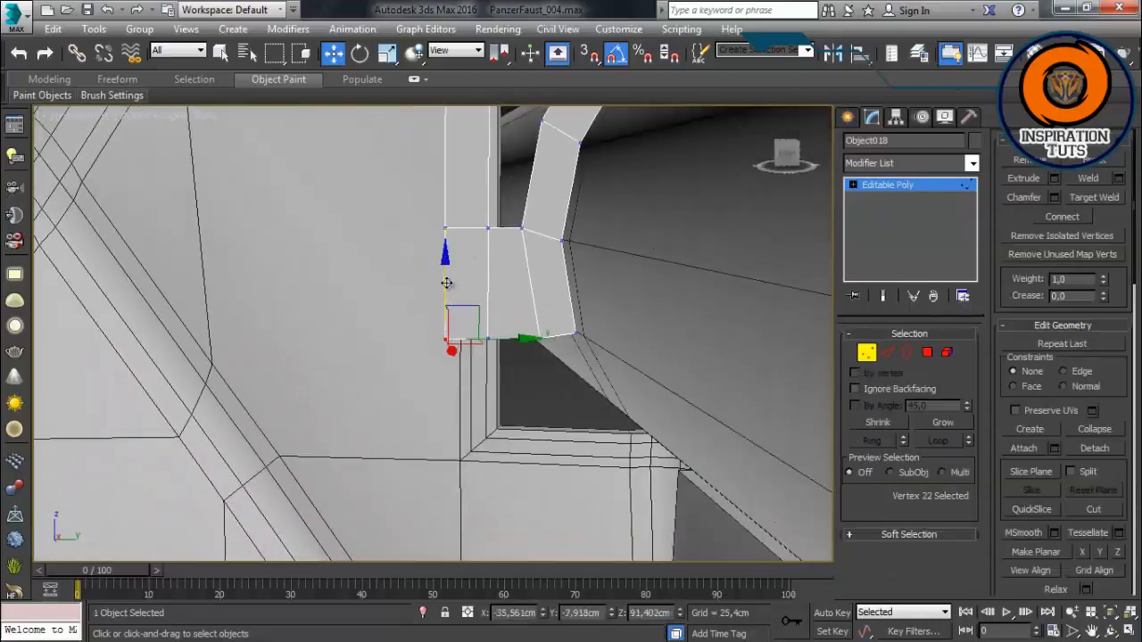
left_click_drag(490, 355, 473, 367)
middle_click_drag(475, 364, 513, 333, "alt")
left_click_drag(487, 283, 487, 275)
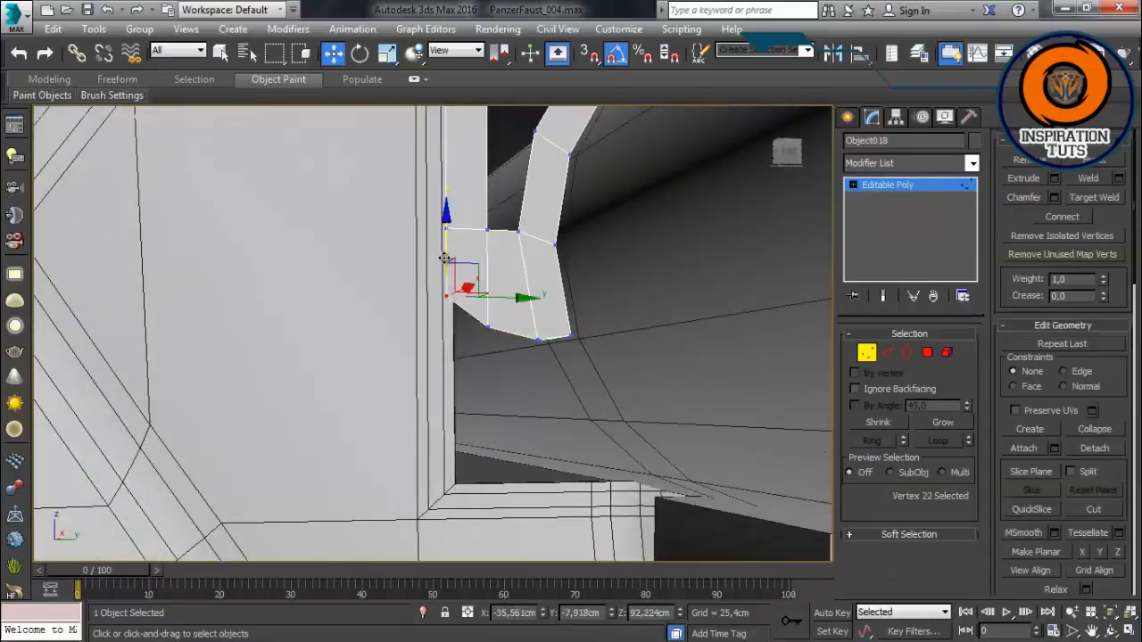
Step: Shift one of the bracket's upper vertices sideways along Y to refine its outline
scroll(465, 271, "down", 3)
middle_click_drag(465, 271, 462, 329, "alt")
scroll(577, 331, "up", 4)
middle_click_drag(576, 331, 507, 284)
left_click(501, 172)
left_click_drag(551, 172, 535, 184)
Step: Select the bracket's outer boundary edges and extrude them along X to give the bracket depth
middle_click_drag(535, 183, 584, 230, "alt")
key("2")
left_click(615, 274)
left_click(545, 448, "ctrl")
middle_click_drag(545, 448, 483, 383)
middle_click_drag(456, 278, 532, 295, "alt")
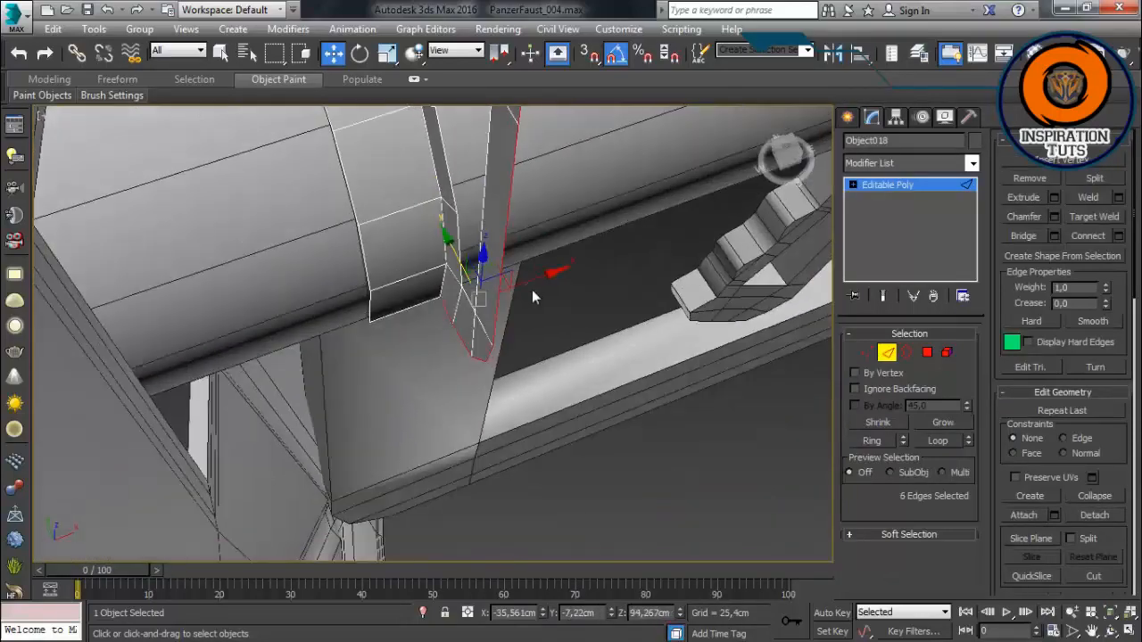
left_click_drag(533, 283, 463, 310, "shift")
middle_click_drag(451, 317, 399, 315, "alt")
key("1")
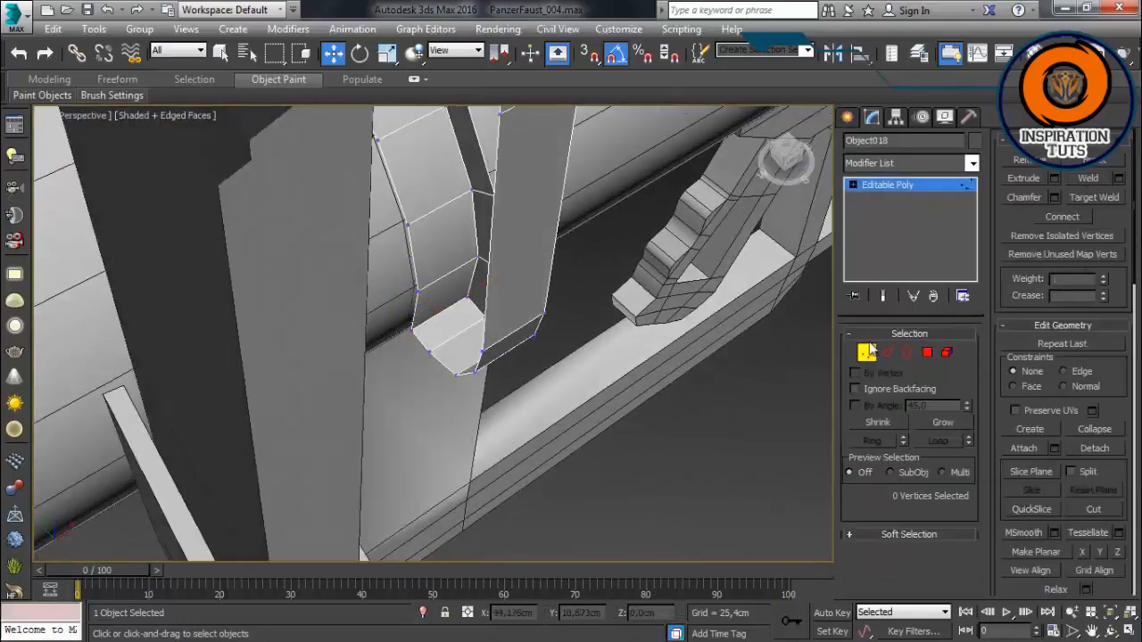
left_click(870, 349)
middle_click_drag(535, 234, 415, 304, "alt")
Step: Connect the edges around the bracket's lower end with 1 segment
key("2")
scroll(472, 367, "up", 2)
left_click(432, 450)
scroll(433, 448, "down", 5)
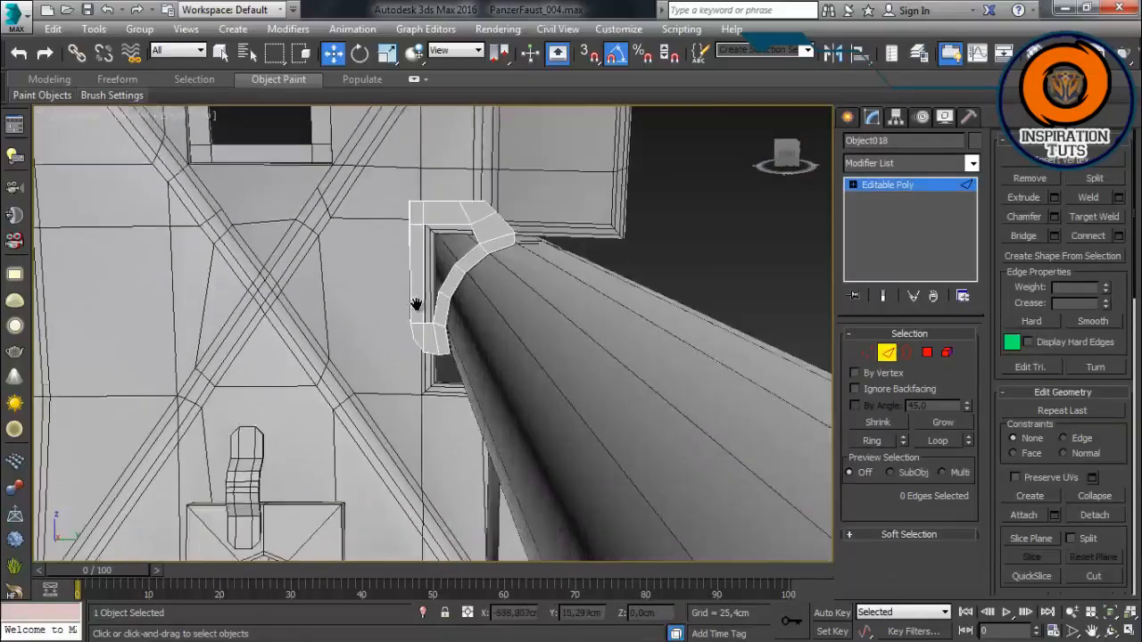
scroll(416, 304, "up", 4)
left_click(1118, 236)
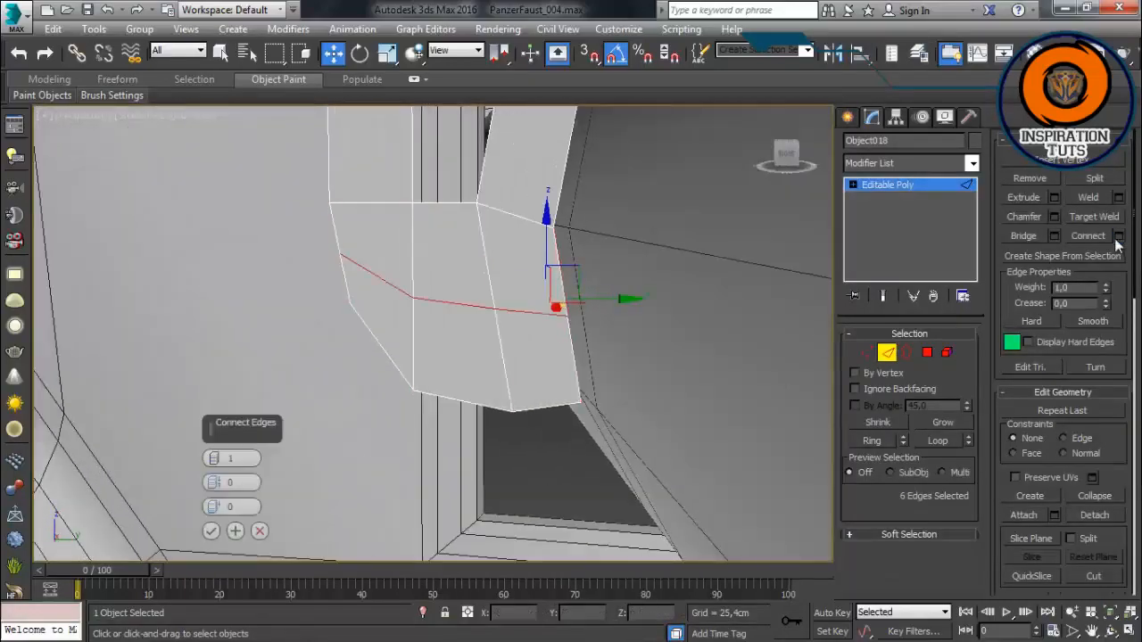
left_click(212, 531)
Step: Inset the four polygons at the bracket's lower end as one group
key("4")
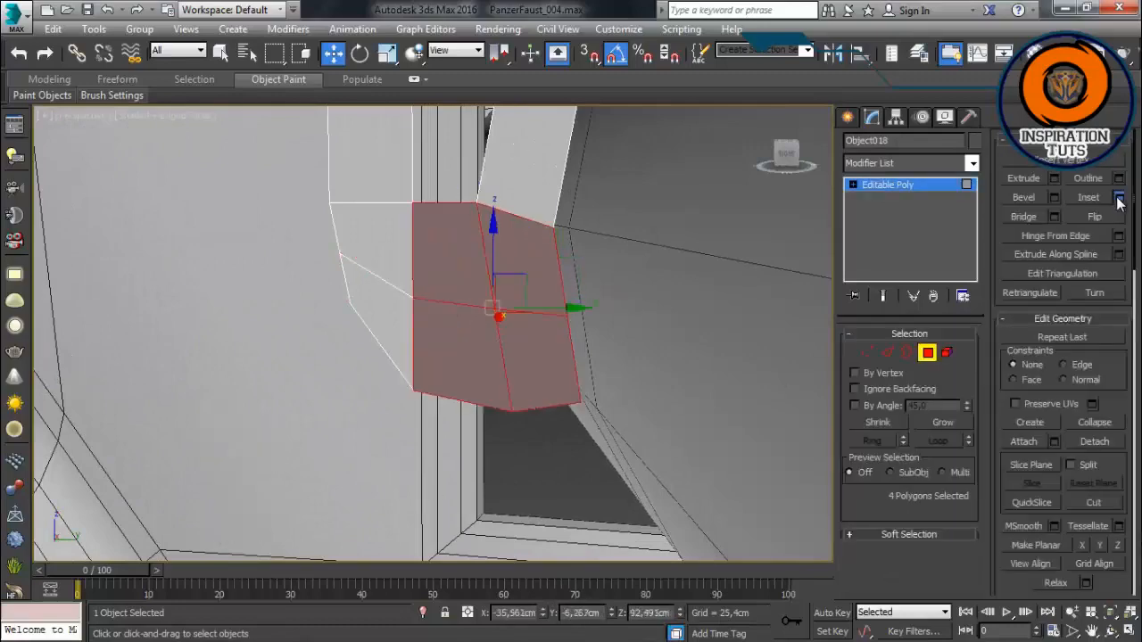
left_click(1119, 199)
left_click_drag(214, 483, 214, 494)
left_click(212, 507)
scroll(376, 407, "down", 5)
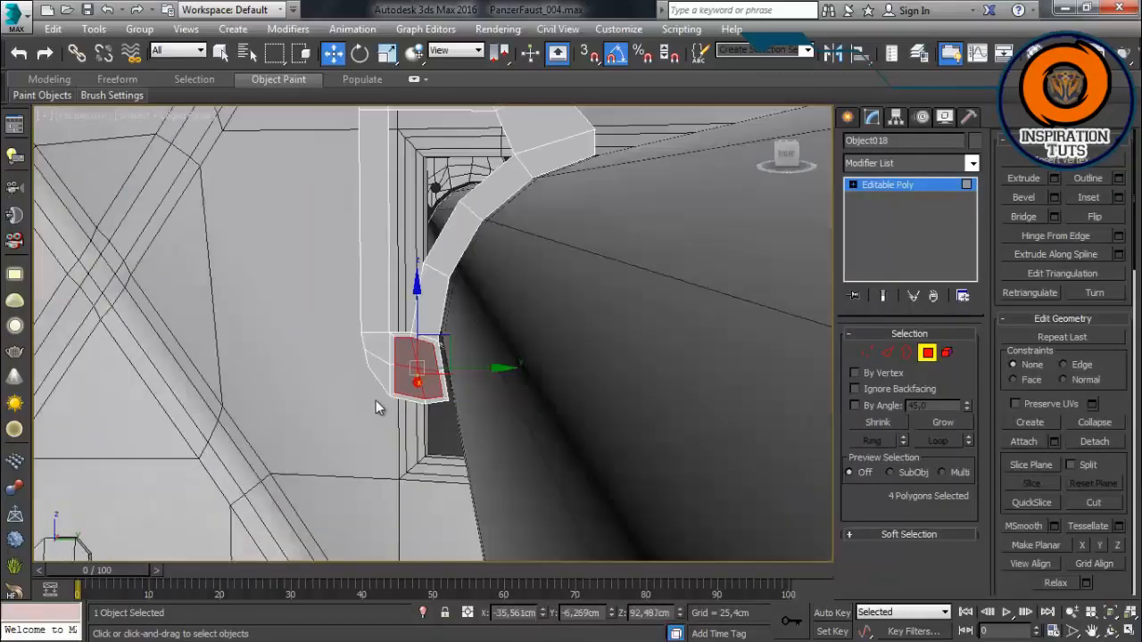
Step: Isolate the bracket in the Left view and frame its inset polygons
key("l")
key("z")
key("alt+q")
middle_click_drag(557, 418, 568, 387)
Step: Draw a flat eight-sided cylinder about 0,486 cm in radius, centred on the inset's middle vertex with AutoGrid
left_click(847, 117)
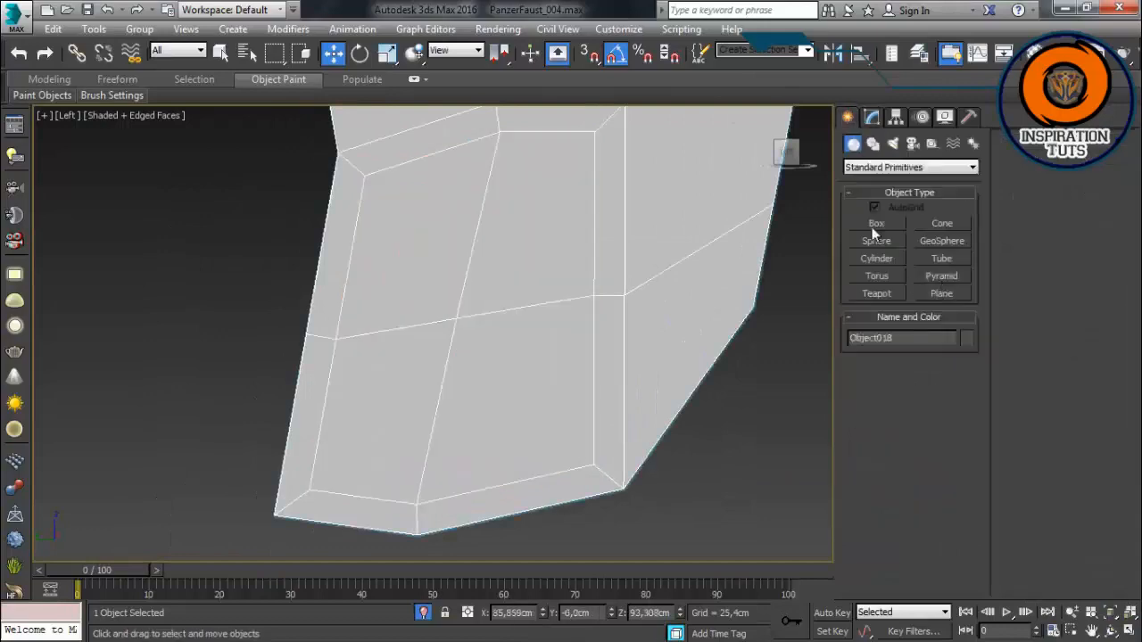
left_click(877, 258)
left_click_drag(458, 318, 478, 232)
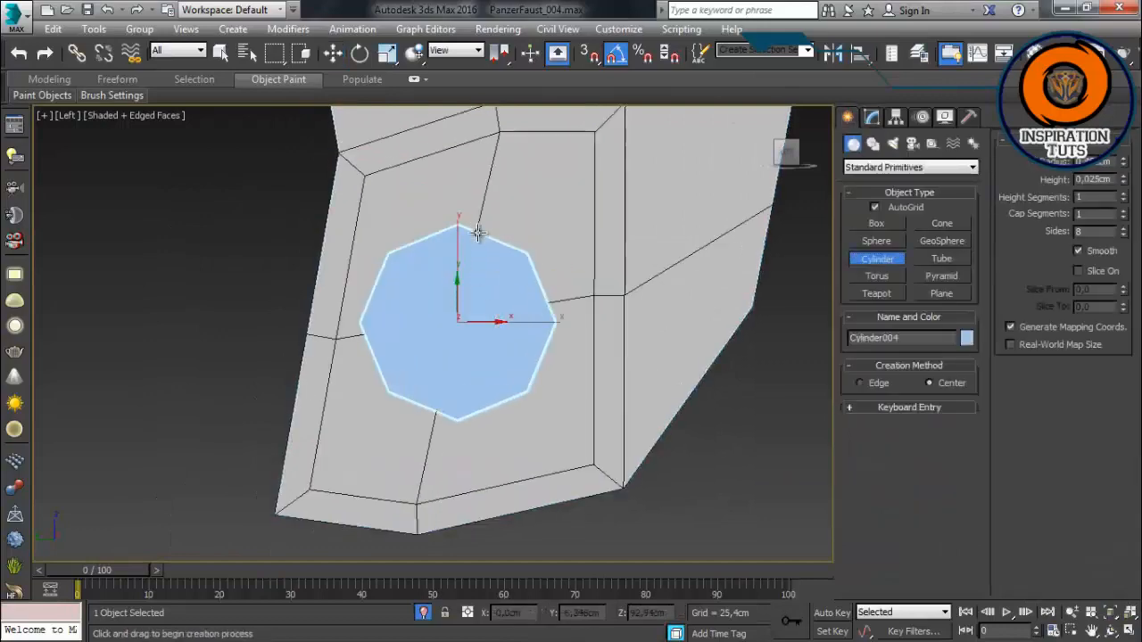
left_click(333, 53)
left_click(872, 116)
middle_click_drag(498, 373, 719, 367, "alt")
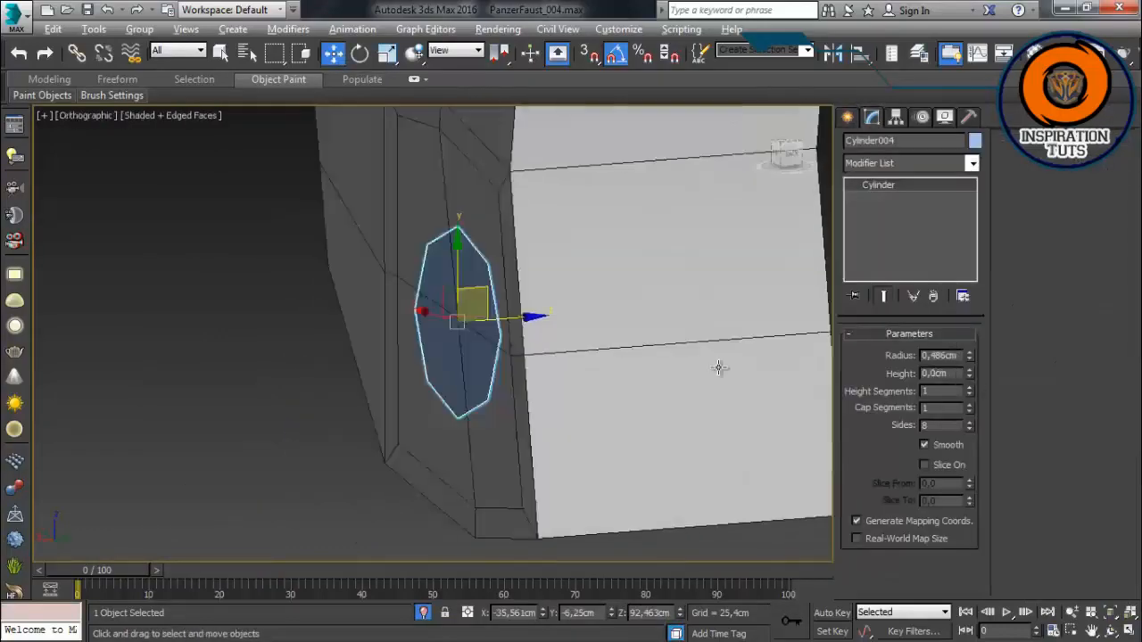
Step: Snap the bracket's lower inset vertices onto the cylinder's lower corners in wireframe display
key("l")
scroll(545, 330, "up", 2)
left_click(627, 311)
left_click(869, 358)
key("F3")
scroll(607, 343, "down", 2)
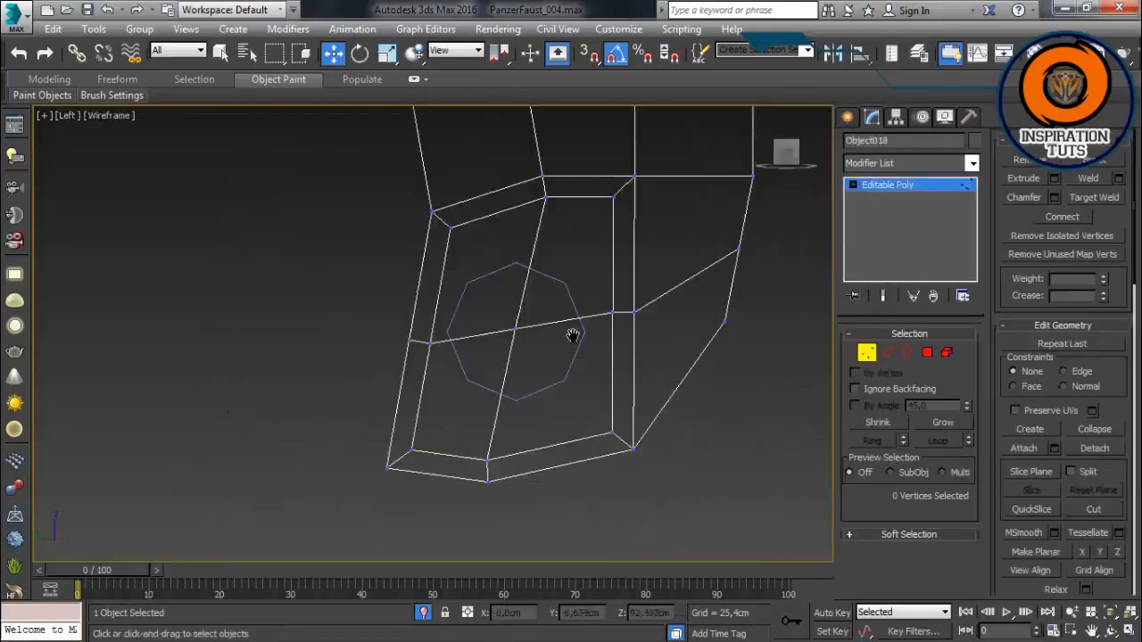
scroll(578, 338, "up", 2)
key("s")
scroll(576, 338, "down", 1)
middle_click_drag(501, 367, 501, 319)
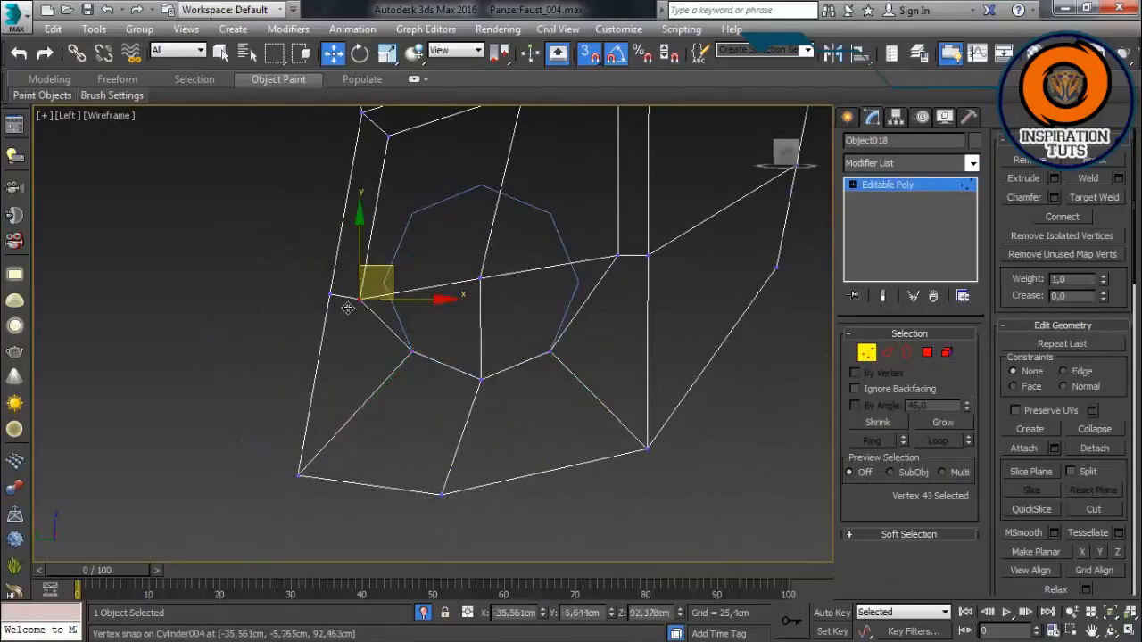
Step: Snap the inset's left-hand vertices onto the matching left corners of the octagonal cylinder
left_click_drag(361, 298, 385, 282)
middle_click_drag(435, 239, 420, 306)
scroll(421, 306, "up", 2)
left_click_drag(352, 169, 387, 276)
middle_click_drag(584, 233, 530, 382)
Step: Snap the inset's top and right-hand vertices onto the remaining octagon corners and turn snapping off in shaded display
left_click_drag(490, 253, 469, 323)
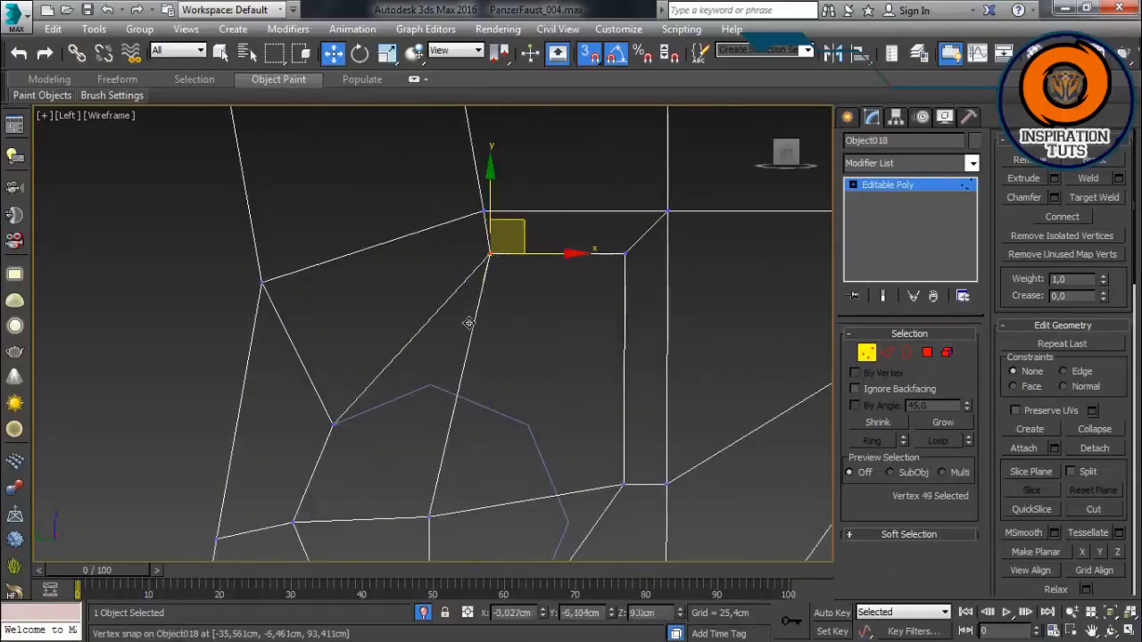
left_click_drag(577, 289, 576, 292)
middle_click_drag(577, 291, 586, 208)
left_click_drag(632, 172, 557, 318)
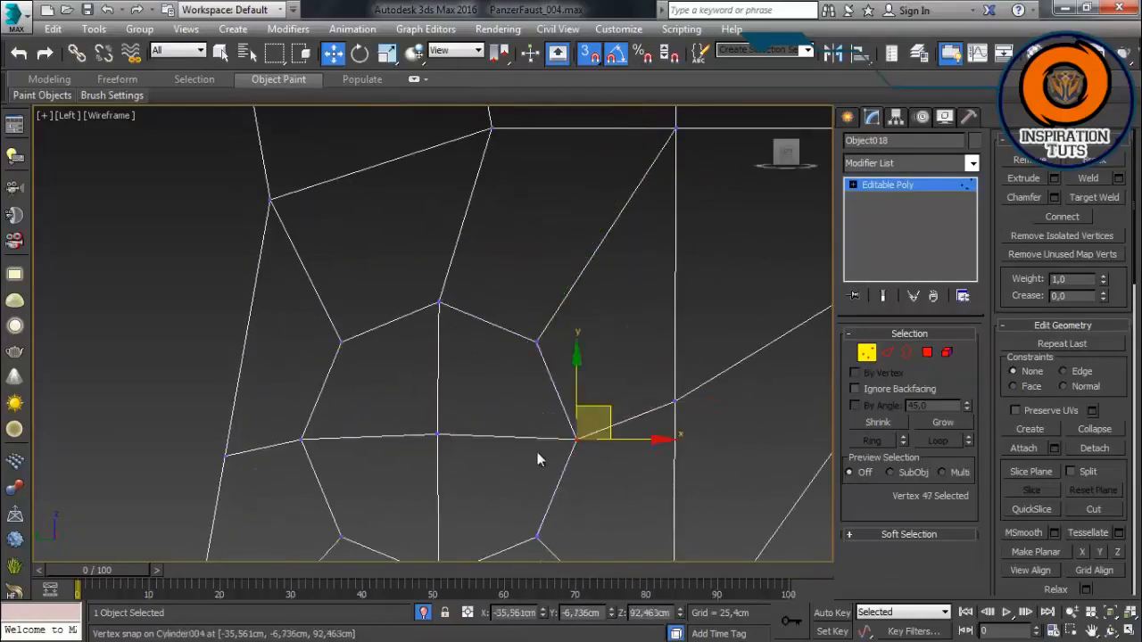
key("1")
left_click(592, 473)
scroll(594, 476, "down", 2)
right_click(528, 404)
left_click(515, 432)
scroll(517, 432, "up", 1)
key("s")
key("F3")
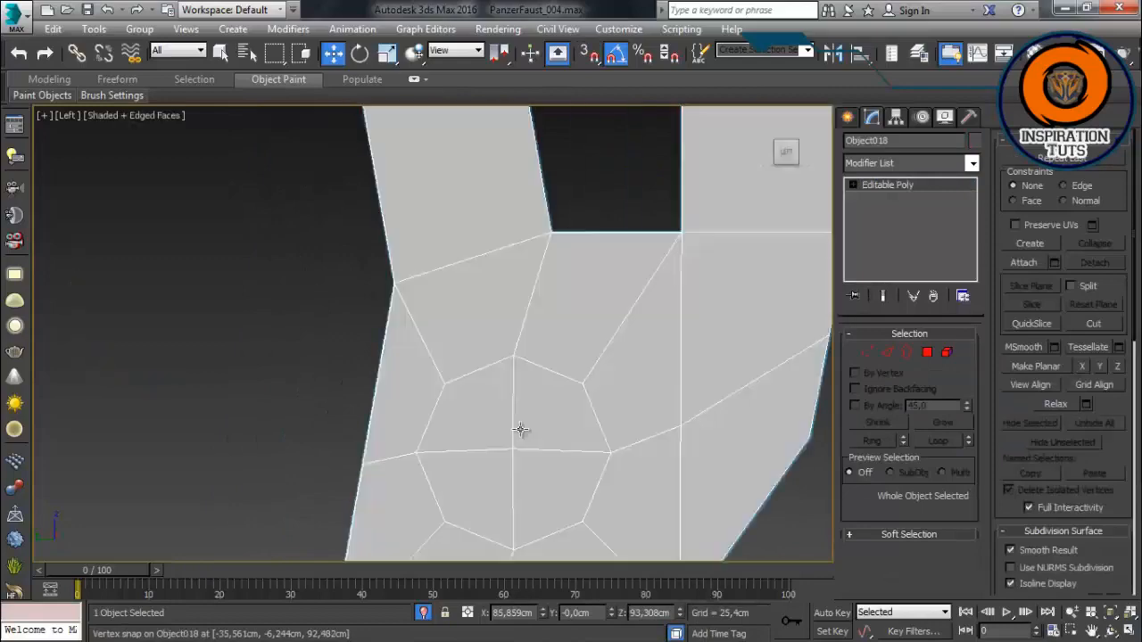
Step: Select the guide cylinder and move it up onto the bracket's wide upper face
scroll(521, 430, "up", 1)
key("4")
left_click(531, 397)
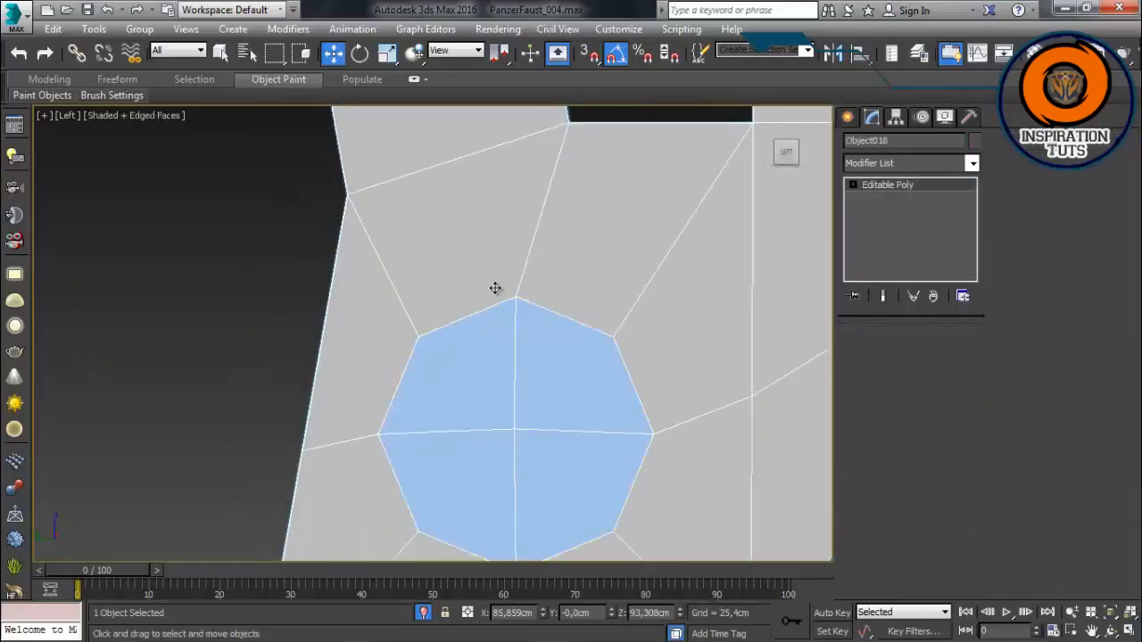
mouse_move(495, 289)
middle_mouse_down("alt")
mouse_move(446, 349)
mouse_move(402, 352)
middle_mouse_up("alt")
scroll(484, 415, "up", 3)
key("F3")
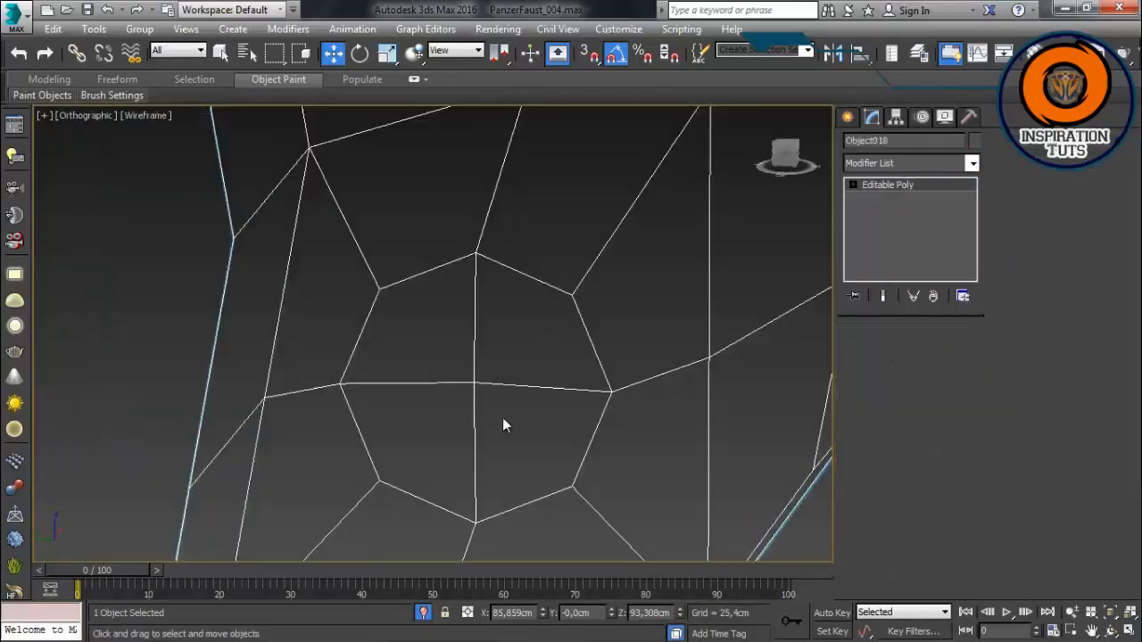
scroll(504, 382, "down", 4)
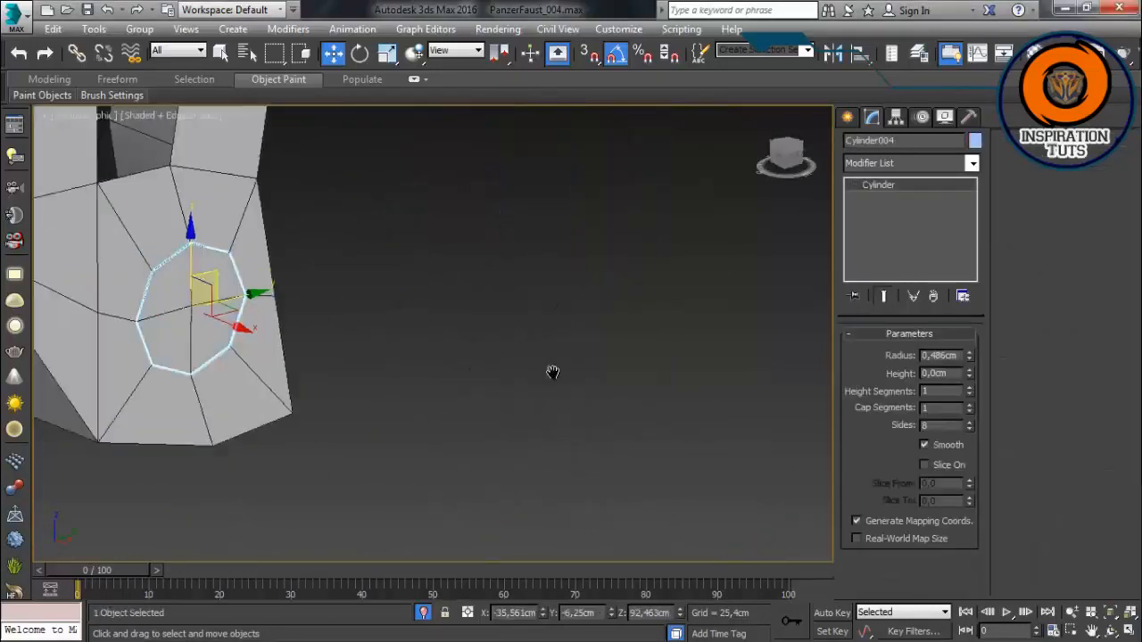
scroll(461, 347, "down", 3)
scroll(460, 344, "up", 2)
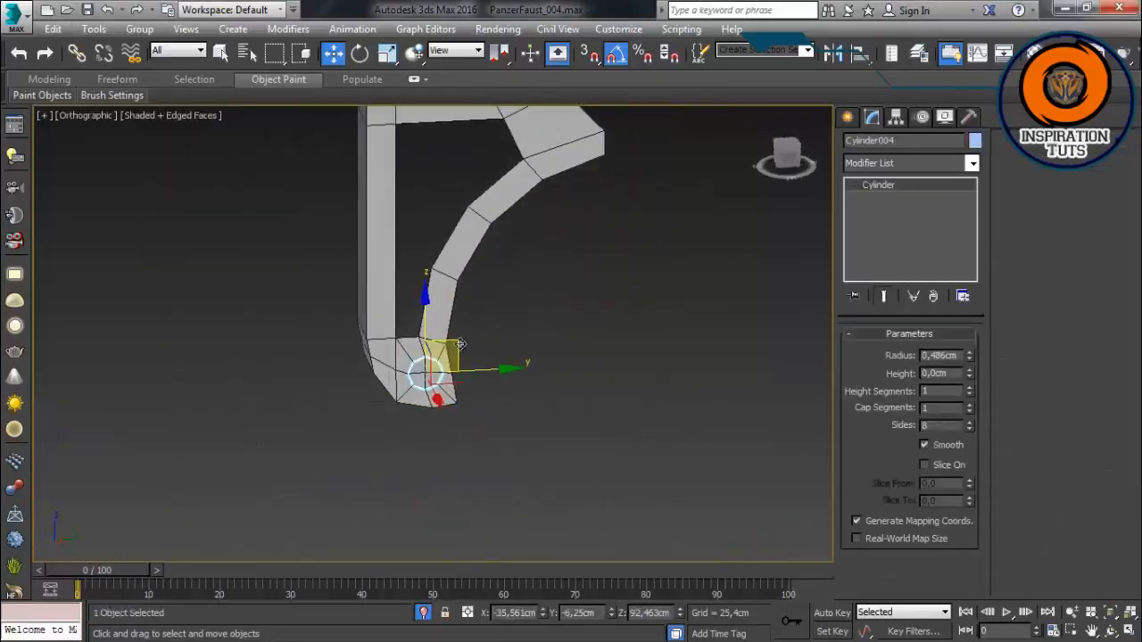
middle_click_drag(584, 235, 548, 384)
scroll(565, 258, "up", 3)
left_click_drag(493, 280, 491, 250)
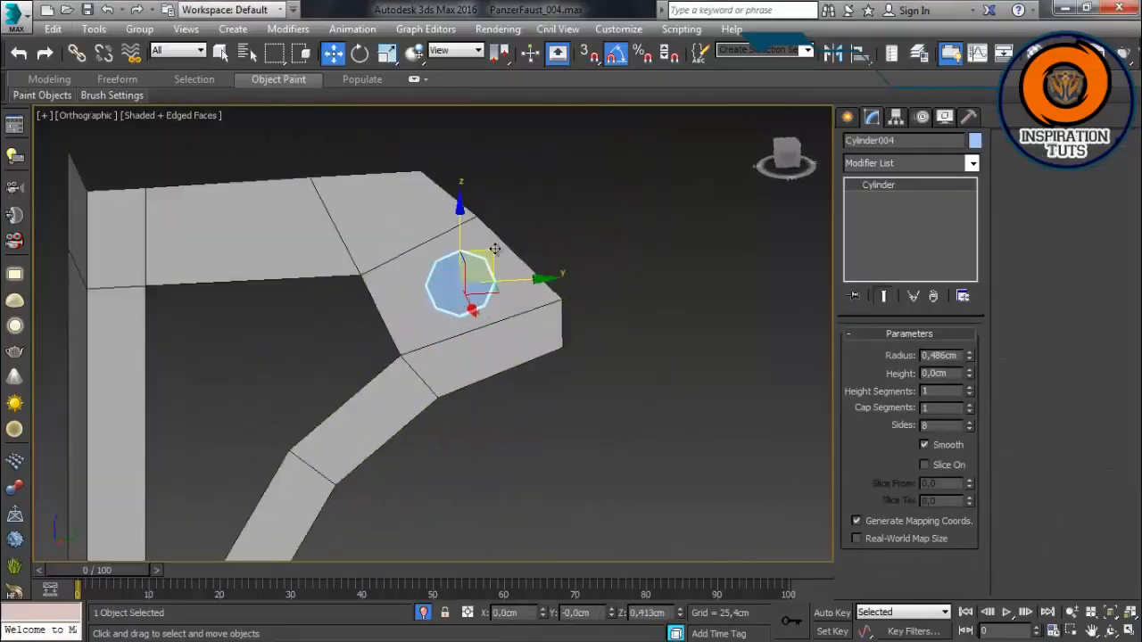
scroll(493, 254, "up", 1)
Step: Select the bracket and add one connecting edge line in each direction across its wide upper face
middle_click_drag(526, 277, 533, 254, "alt")
left_click(534, 250)
key("2")
left_click(542, 253)
left_click(340, 319, "ctrl")
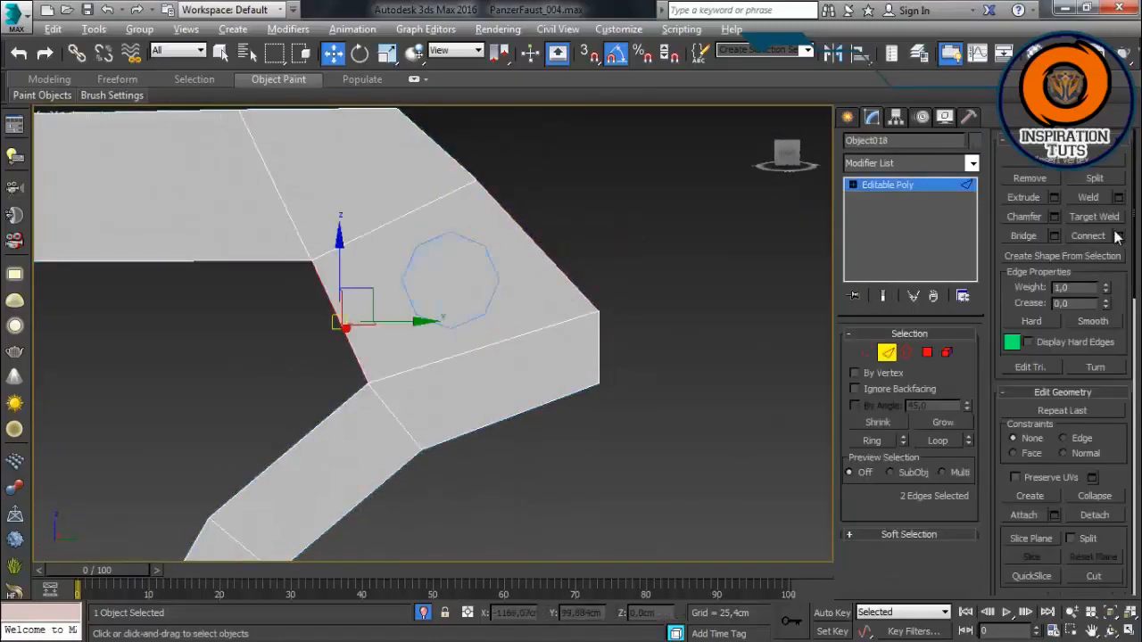
left_click(1119, 236)
left_click(219, 531)
key("alt+r")
left_click(1119, 238)
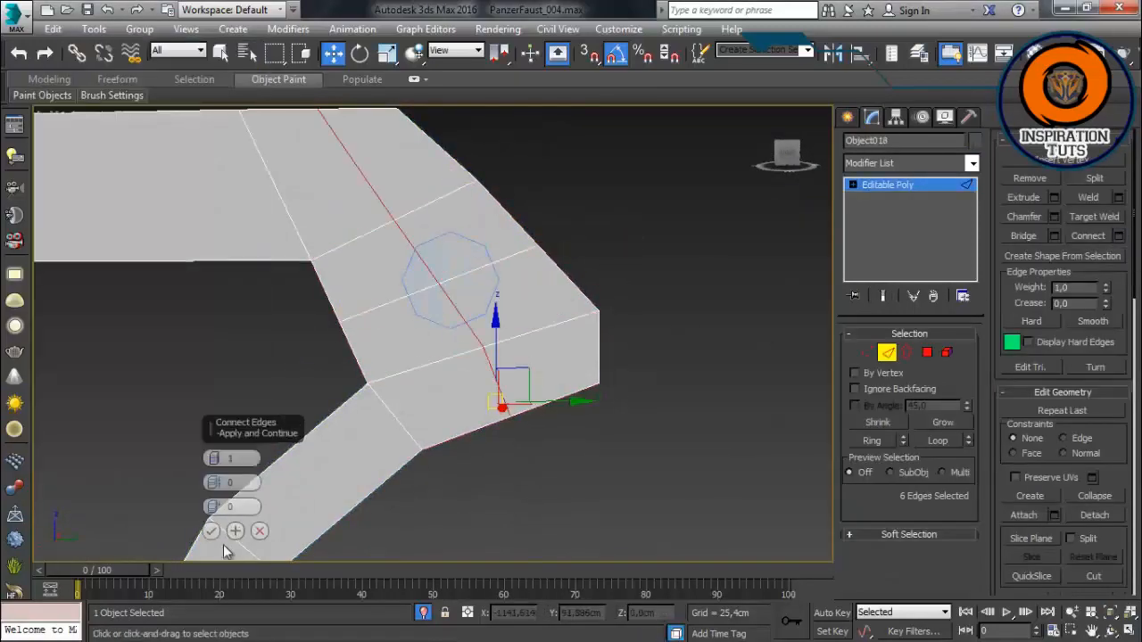
Step: Inset the wide face's four polygons by 0.15 cm and frame them in the Left view
left_click(928, 354, "ctrl")
left_click(1119, 197)
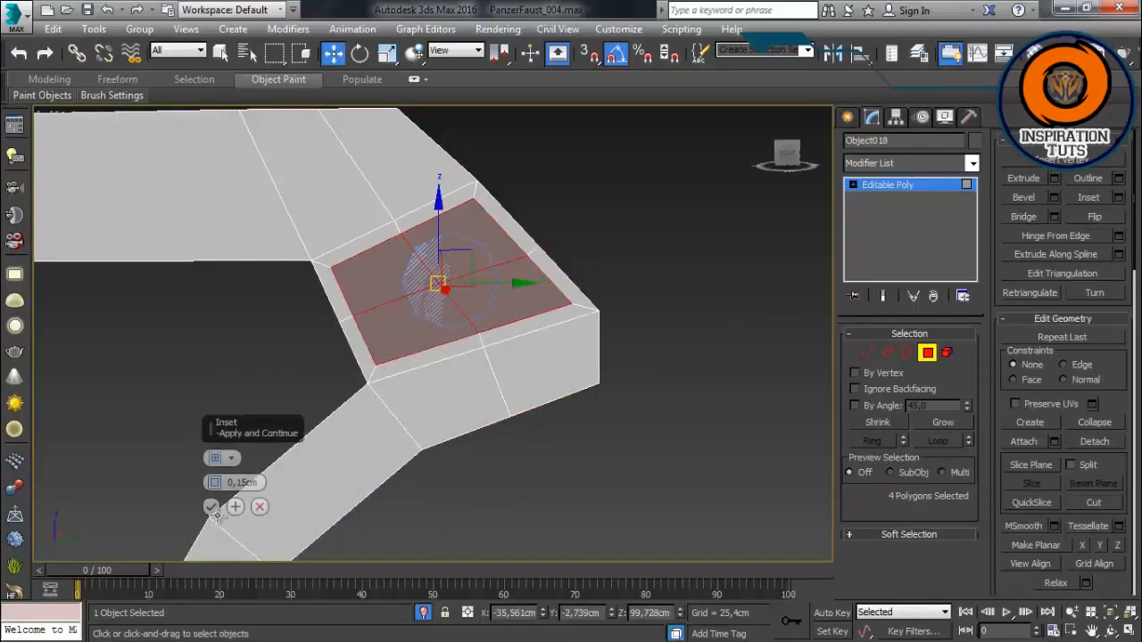
key("l")
left_click(1127, 610)
middle_click_drag(619, 400, 632, 358)
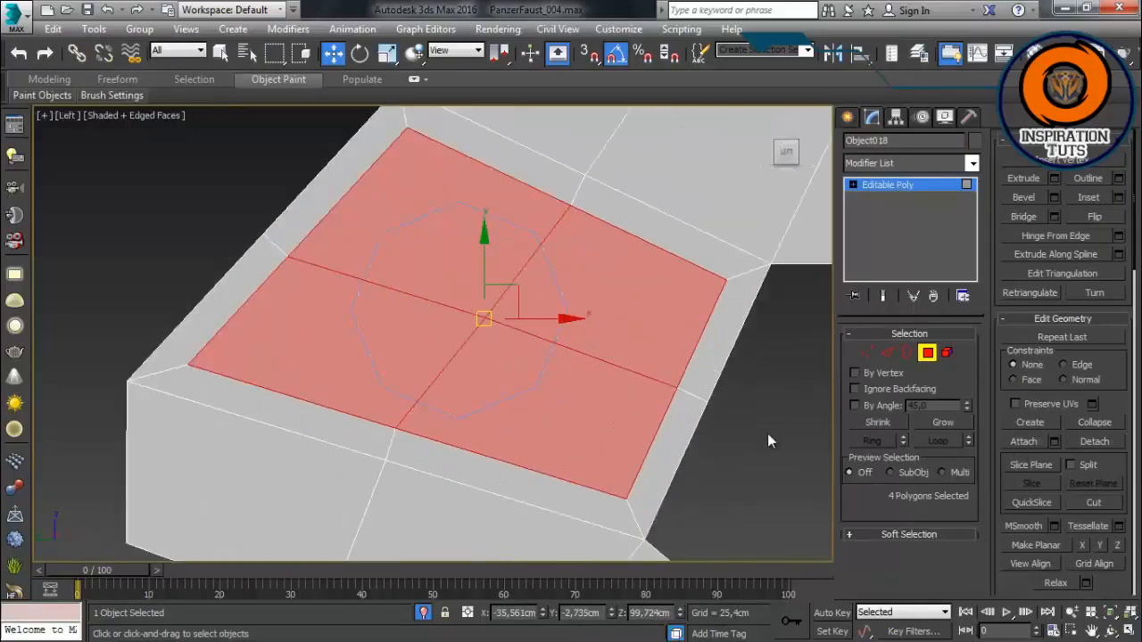
Step: Move the inset's centre vertex onto the middle of the octagonal guide cylinder in wireframe display
left_click(767, 434)
key("1")
scroll(489, 378, "up", 2)
key("F3")
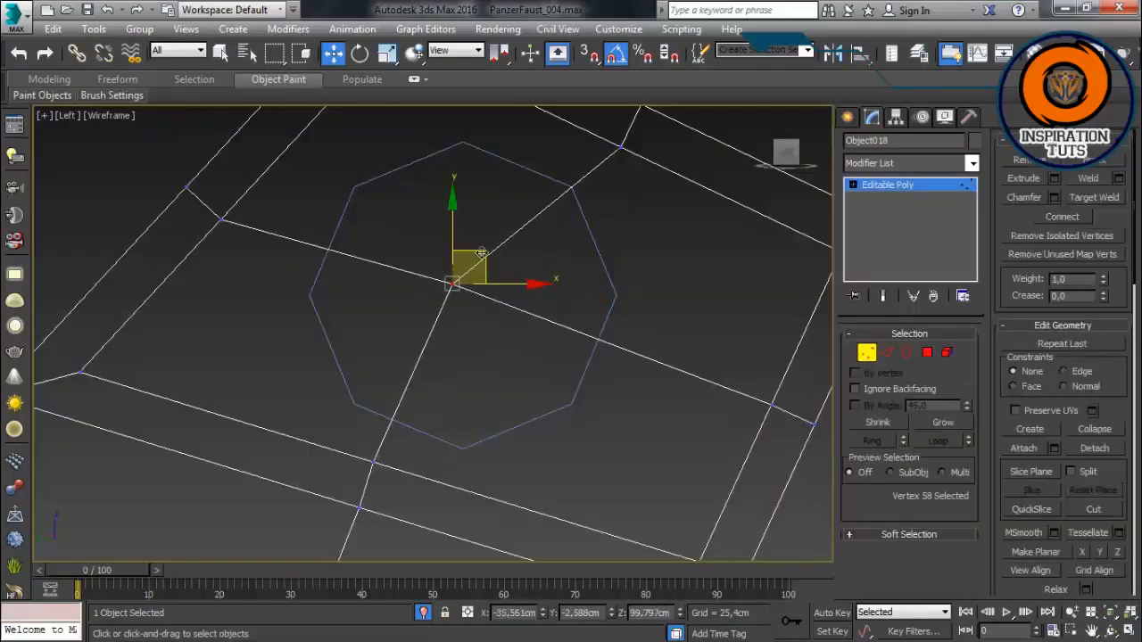
left_click_drag(482, 253, 491, 265)
Step: Snap the inset's surrounding vertices onto the corners of the octagonal guide cylinder
middle_click_drag(542, 453, 443, 377)
scroll(443, 376, "down", 2)
key("s")
left_click_drag(322, 375, 301, 336)
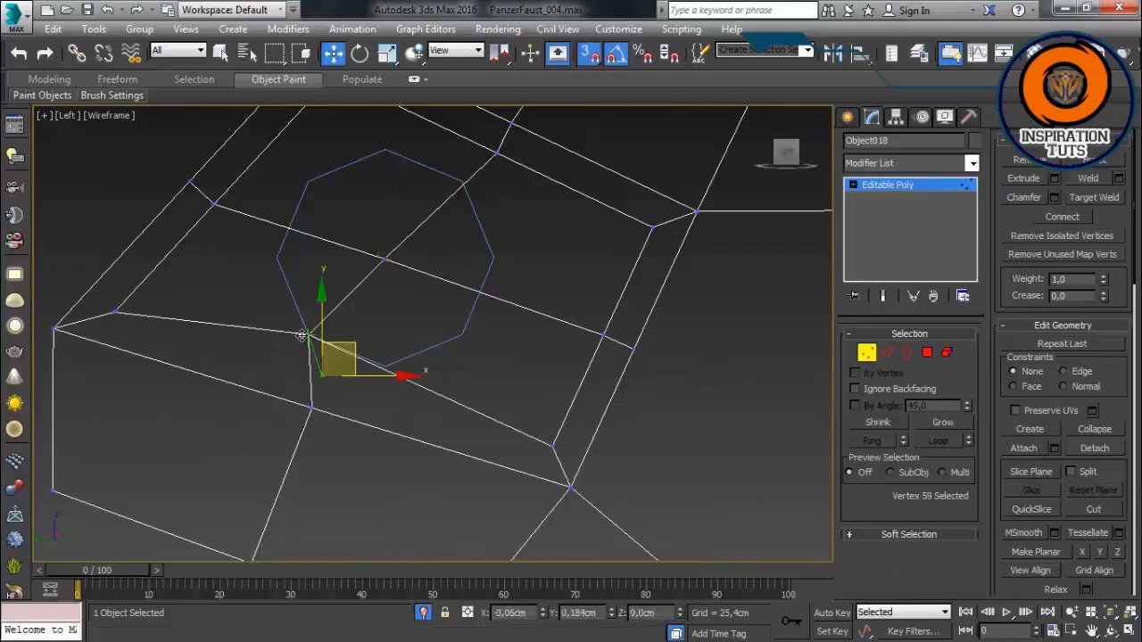
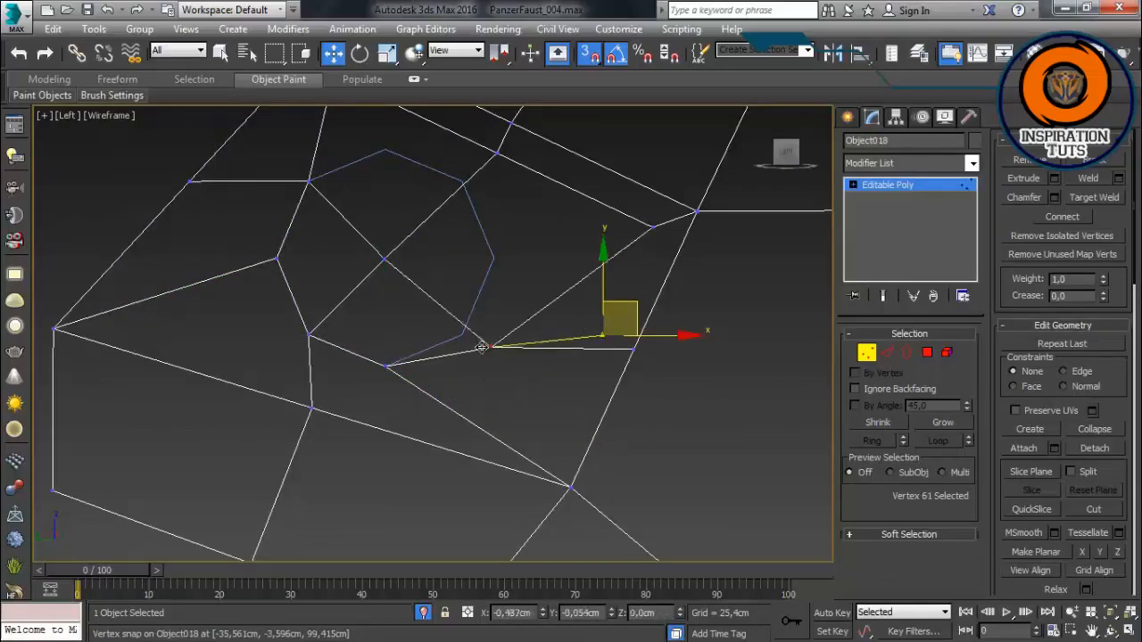
left_click_drag(481, 347, 463, 337)
left_click_drag(524, 250, 493, 259)
middle_click_drag(487, 173, 487, 257)
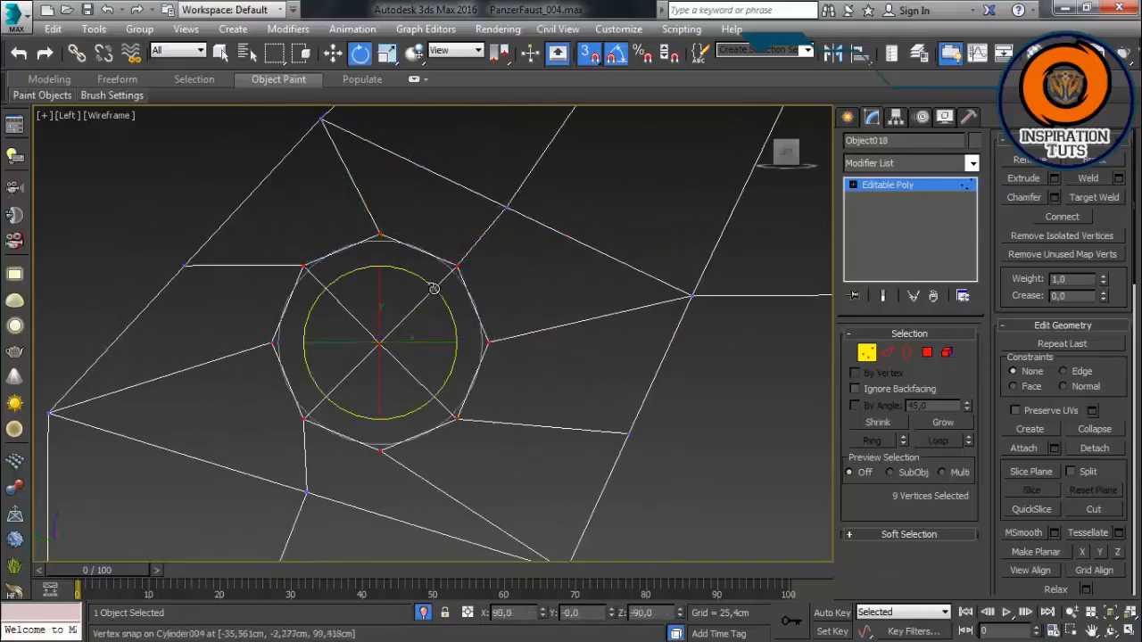
Step: Rotate the octagon's nine vertices to even out the surrounding edges, and delete the guide cylinder
left_click_drag(434, 288, 422, 279)
key("1")
left_click(646, 504)
left_click(472, 312)
key("Delete")
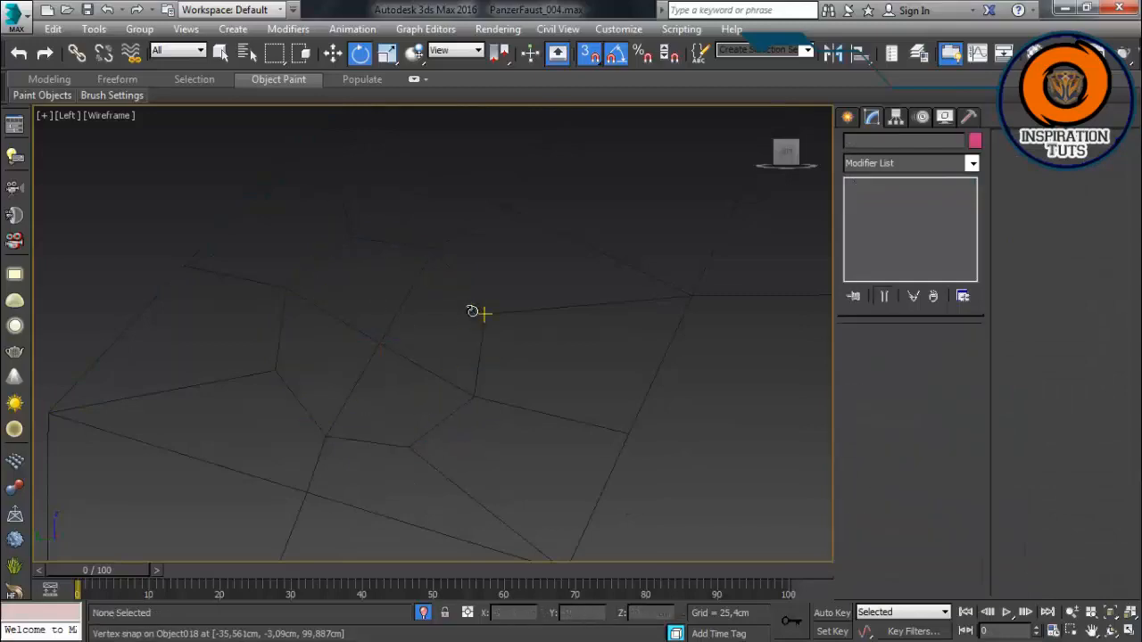
Step: Return to the shaded Perspective view with all objects shown and turn snapping off
scroll(536, 356, "down", 2)
key("p")
middle_click_drag(461, 347, 366, 384, "alt")
left_click(423, 613)
key("F3")
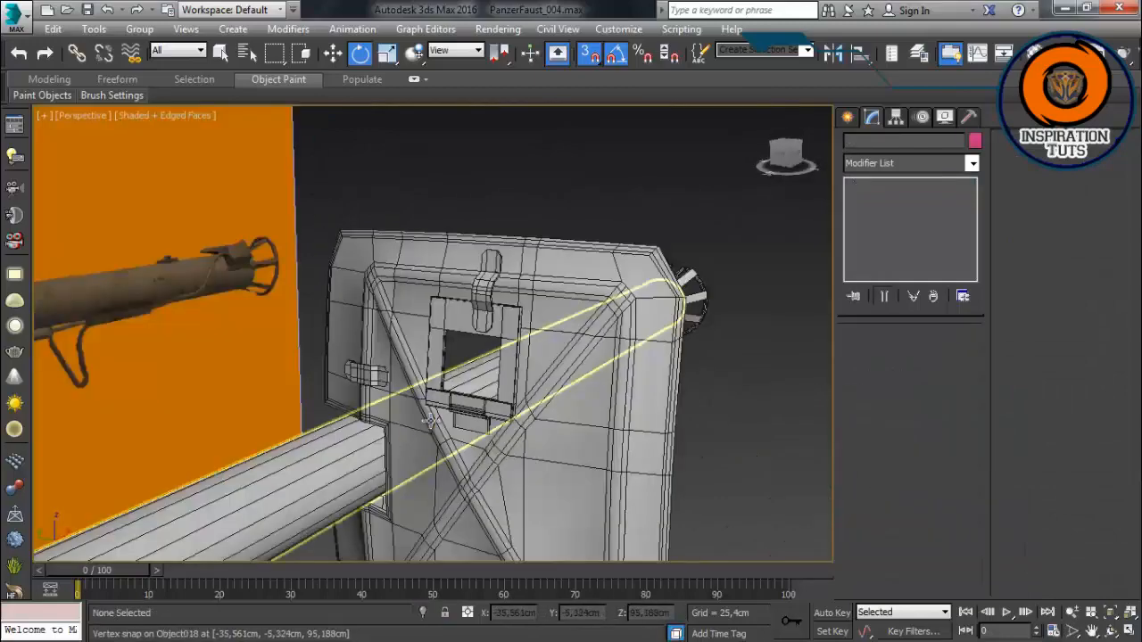
middle_click_drag(89, 393, 251, 412, "alt")
scroll(312, 311, "up", 4)
middle_click_drag(277, 313, 553, 219, "alt")
left_click(322, 279)
key("s")
left_click(328, 265)
Step: Delete the polygons inside the bracket's upper and lower octagons to open two round holes
scroll(158, 490, "down", 3)
left_click(158, 490)
left_click(478, 330)
left_click(573, 215)
left_click(1130, 613)
middle_click_drag(401, 357, 606, 374, "alt")
left_click(928, 352)
scroll(508, 251, "up", 3)
left_click(519, 208, "ctrl")
key("w")
scroll(520, 209, "down", 4)
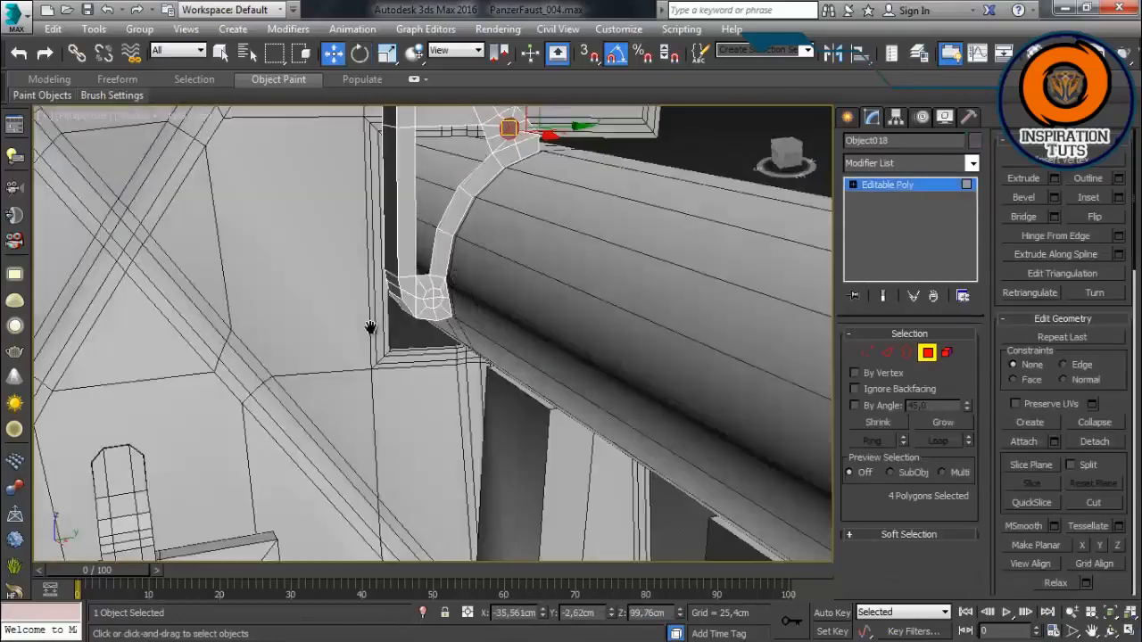
scroll(428, 298, "up", 5)
left_click(569, 235, "ctrl")
middle_click_drag(605, 238, 571, 275, "alt")
left_click(571, 274, "ctrl")
key("Delete")
Step: Give the bracket thickness with a Shell modifier, using an inner amount of 0.13 cm and an outer amount of 0
middle_click_drag(416, 333, 705, 356, "alt")
left_click(929, 353)
left_click(973, 166)
type("sh")
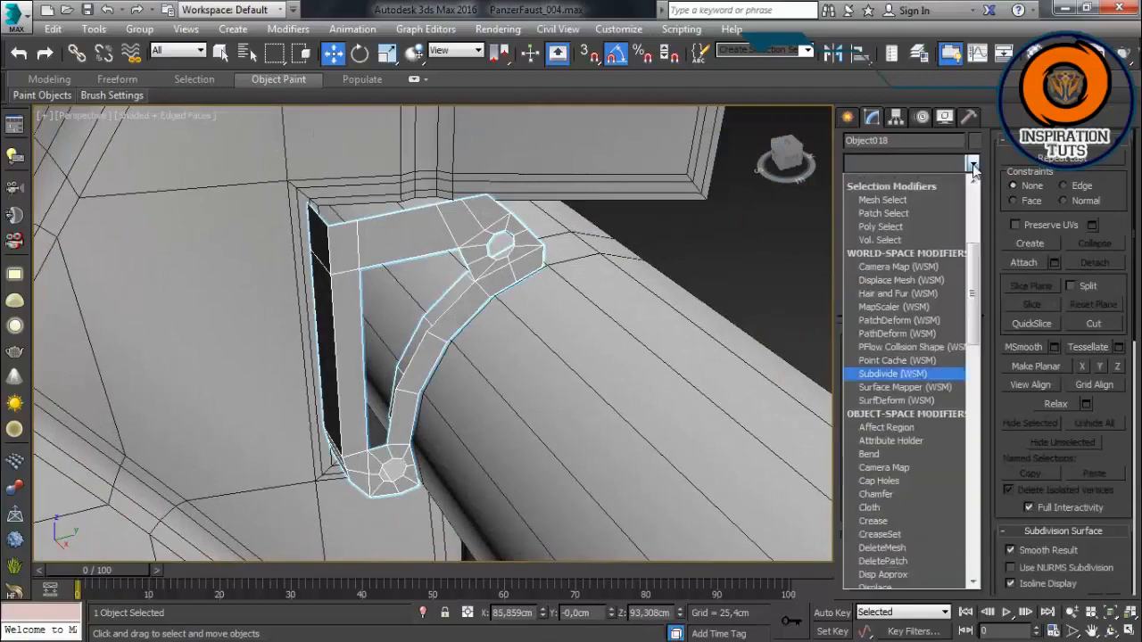
left_click(894, 183)
mouse_move(435, 350)
middle_mouse_down("alt")
mouse_move(527, 357)
mouse_move(444, 335)
middle_mouse_up("alt")
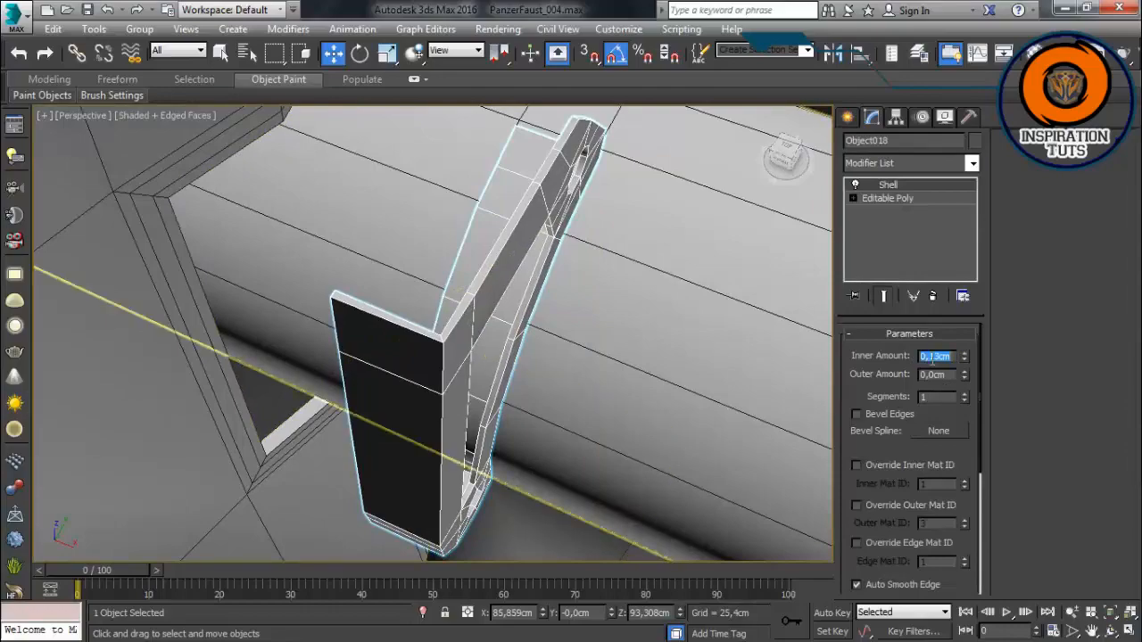
scroll(575, 288, "down", 6)
left_click(575, 288)
middle_click_drag(575, 288, 486, 192, "alt")
scroll(468, 223, "down", 3)
scroll(334, 331, "up", 6)
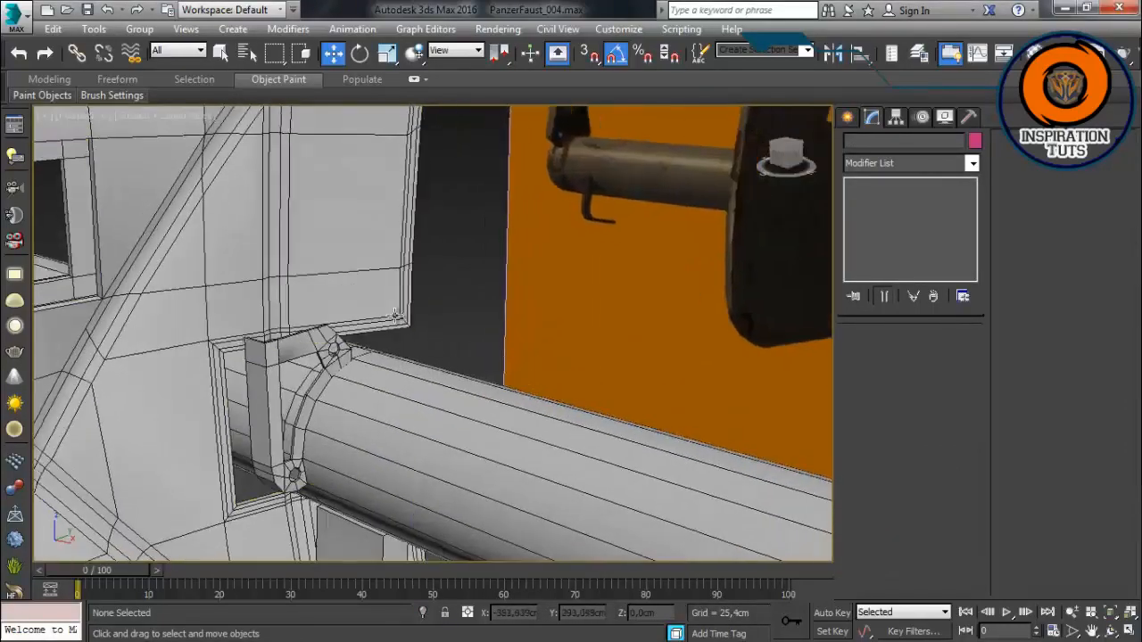
Step: Detach the narrow ring of polygons around the tube beside the bracket as a separate object
middle_click_drag(346, 346, 660, 187, "alt")
left_click(414, 367)
key("4")
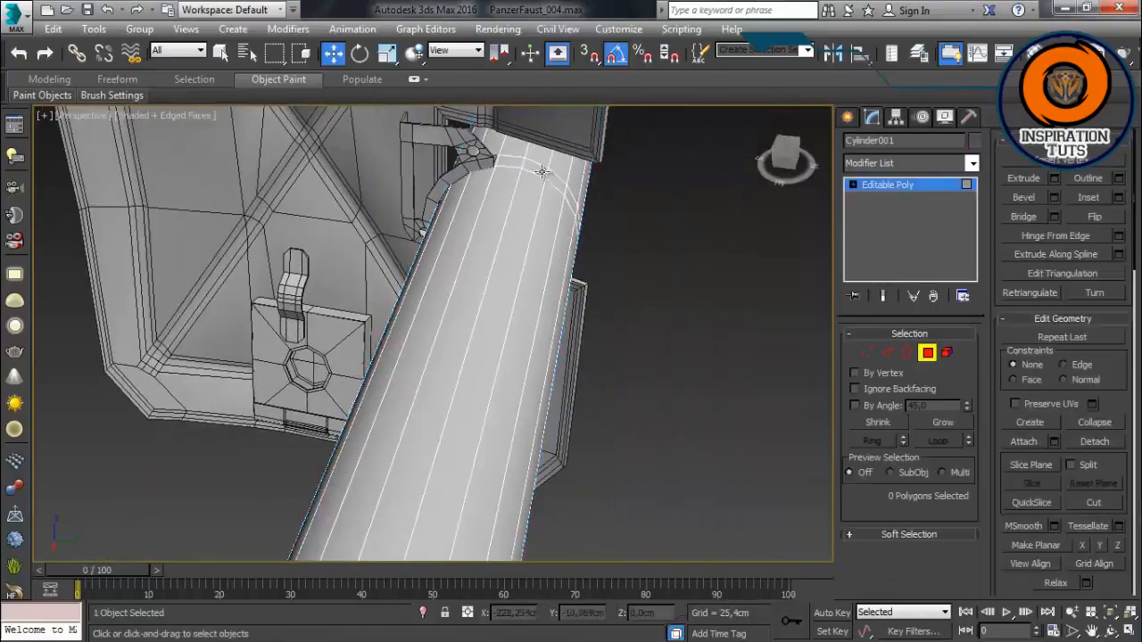
left_click(543, 167)
key("z")
scroll(544, 318, "down", 3)
middle_click_drag(721, 431, 455, 307, "alt")
scroll(544, 318, "down", 3)
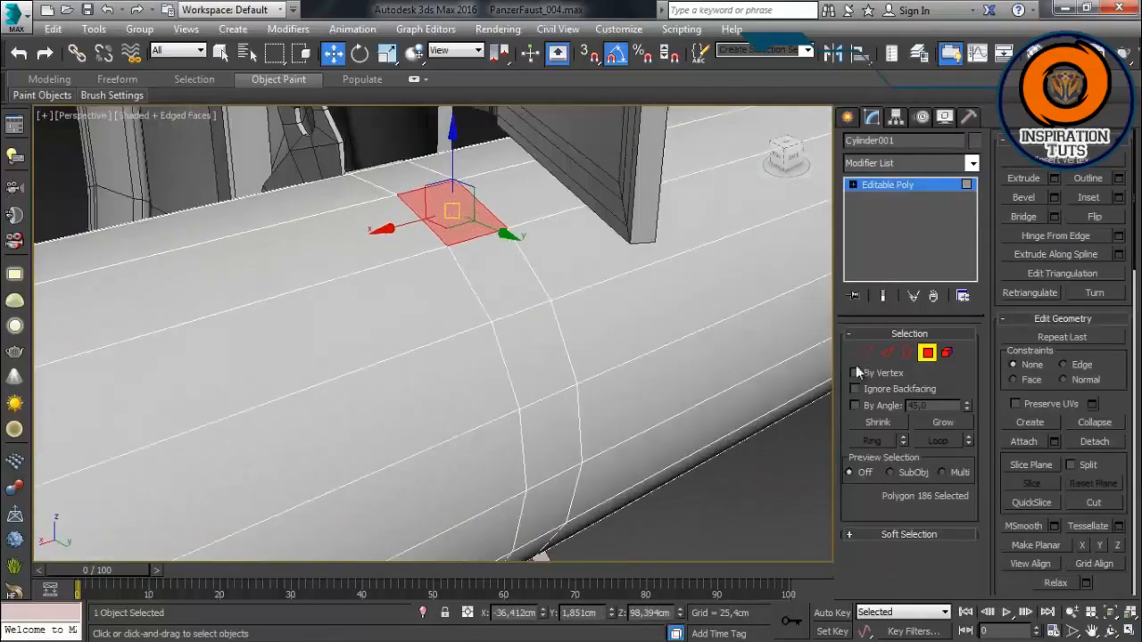
left_click(886, 353)
left_click(927, 353, "ctrl")
key("r")
middle_click_drag(553, 267, 553, 339, "alt")
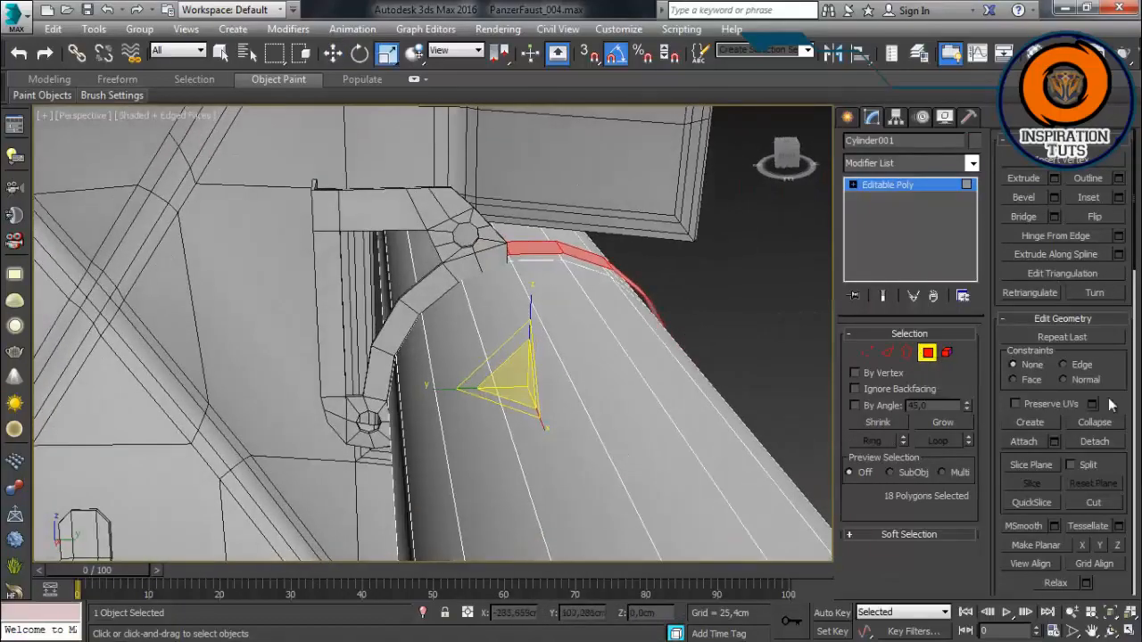
left_click(1094, 441)
left_click(611, 349)
left_click(644, 267)
Step: Select all vertices of the detached band for scaling around the tube
middle_click_drag(644, 267, 656, 310, "alt")
left_click(863, 358)
middle_click_drag(580, 359, 631, 355, "alt")
left_click_drag(642, 195, 365, 567)
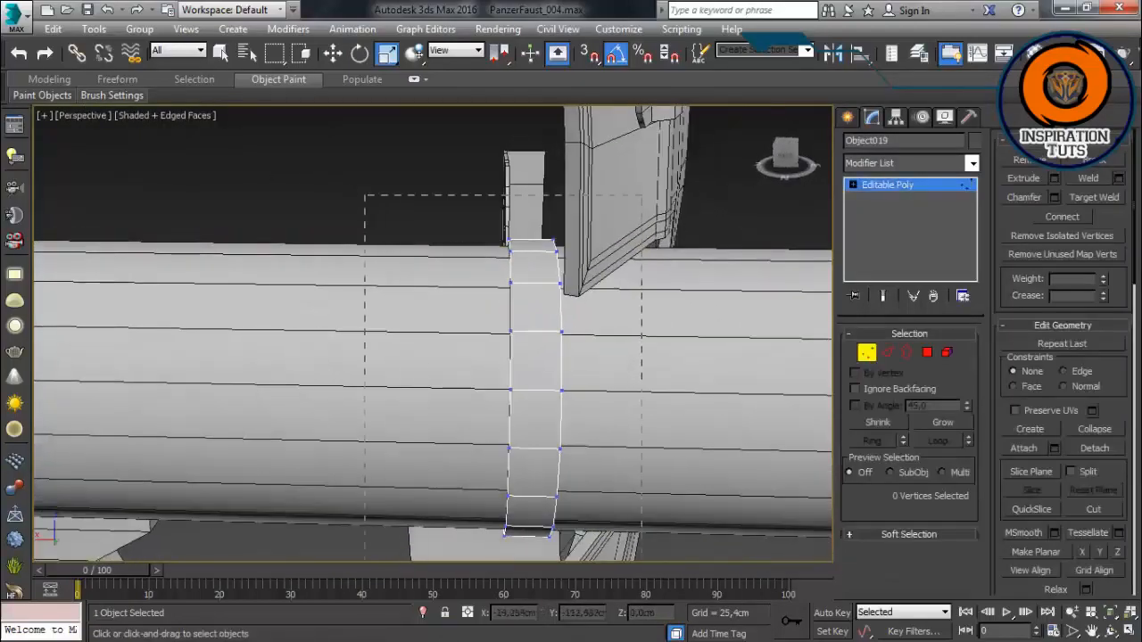
Step: Isolate the band, select ten consecutive edges along one rim and extrude them outward along X
middle_click_drag(472, 389, 540, 242, "alt")
left_click(887, 353)
left_click(562, 285)
left_click(540, 242, "ctrl")
key("alt+q")
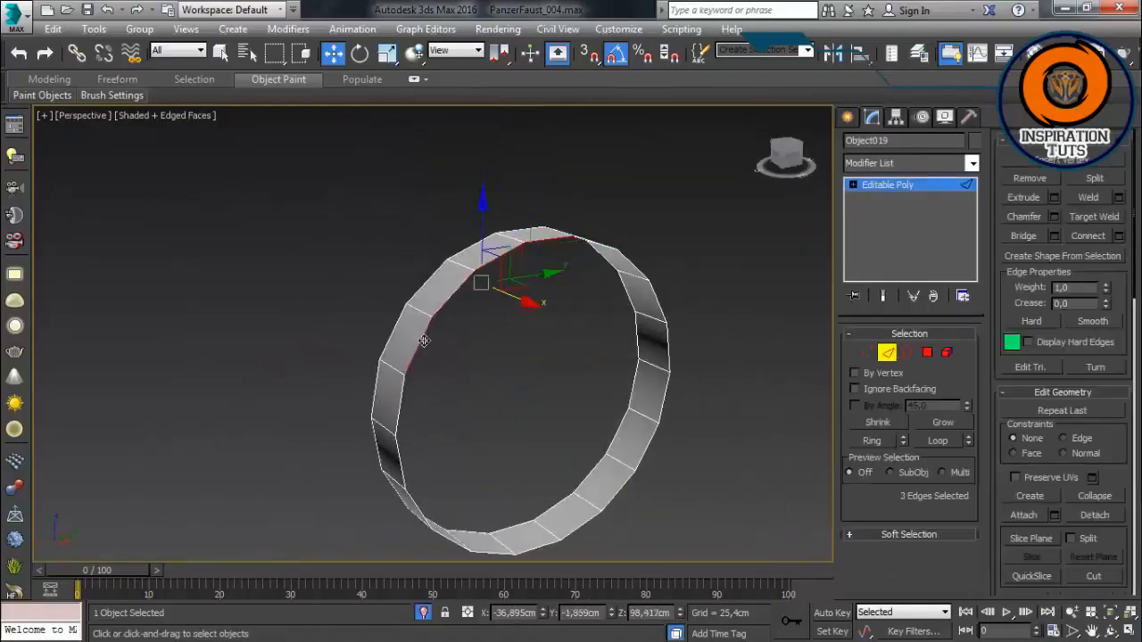
left_click(404, 391, "ctrl")
middle_click_drag(452, 382, 479, 461, "alt")
left_click(425, 406, "ctrl")
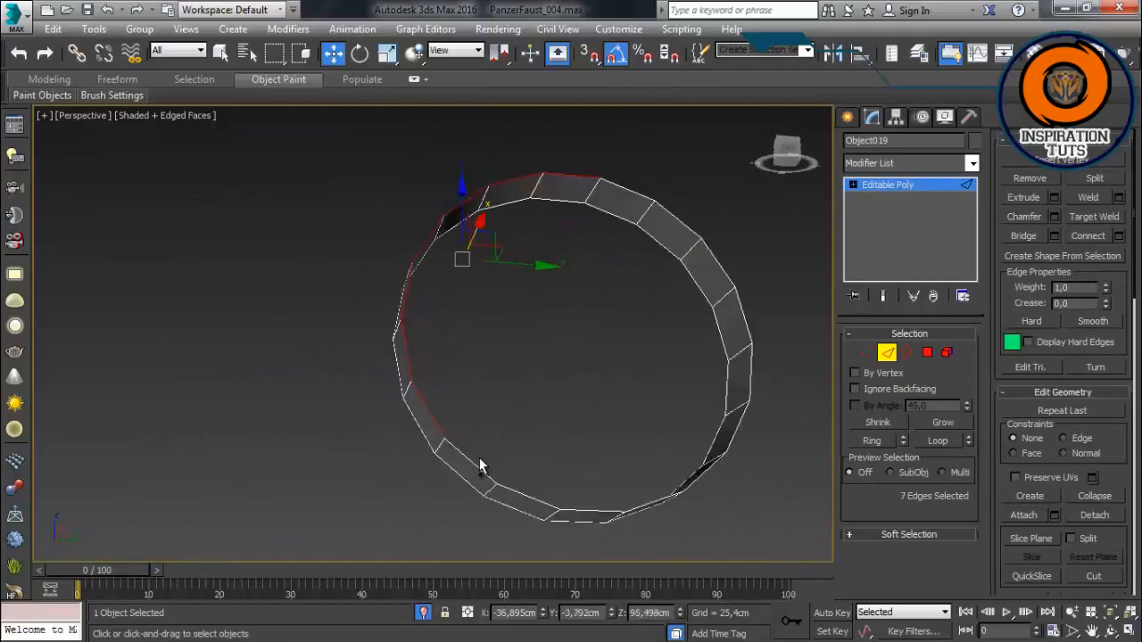
middle_click_drag(607, 426, 540, 361, "alt")
left_click_drag(538, 357, 553, 365)
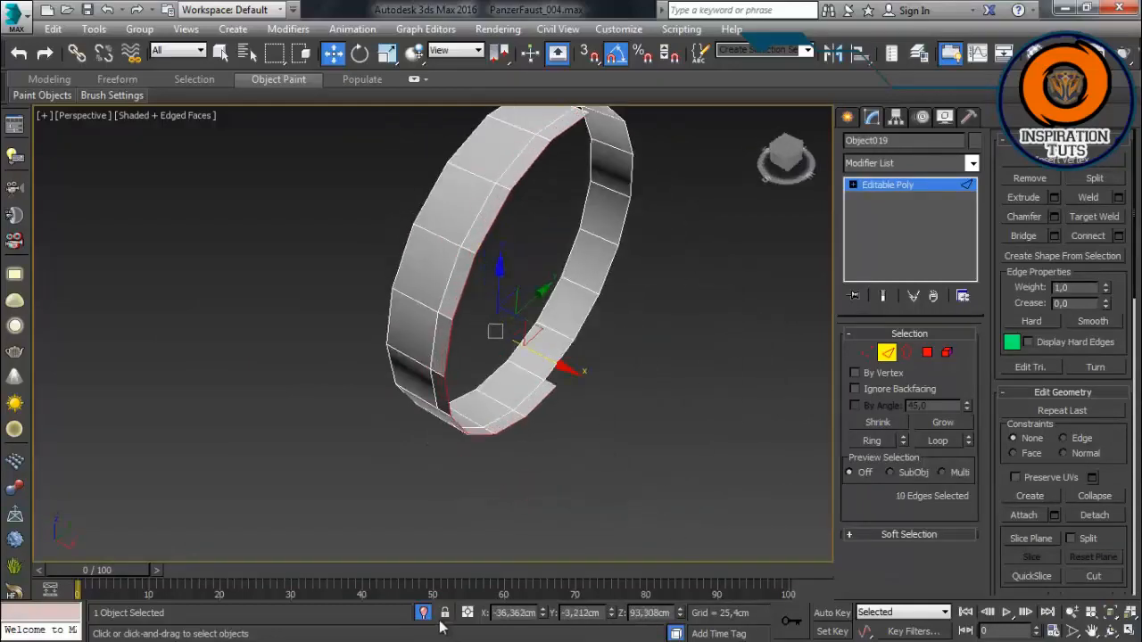
Step: End the isolation and fine-tune the extruded rim edges along X against the tube and bracket
left_click(427, 614)
middle_click_drag(441, 500, 486, 363, "alt")
left_click_drag(442, 263, 445, 263)
middle_click_drag(445, 264, 505, 254, "alt")
scroll(519, 235, "up", 3)
Step: Isolate the band again, select nine consecutive edges of the extended rim and extrude them further along X
left_click(531, 223)
key("alt+q")
scroll(456, 364, "down", 4)
left_click(426, 249, "ctrl")
left_click(370, 299, "ctrl")
middle_click_drag(397, 366, 490, 272)
left_click(375, 290, "ctrl")
left_click(370, 365, "ctrl")
middle_click_drag(437, 348, 576, 290, "alt")
left_click(378, 308, "ctrl")
left_click(436, 412, "ctrl")
middle_click_drag(446, 410, 526, 379, "alt")
scroll(637, 382, "down", 5)
middle_click_drag(637, 382, 470, 515, "alt")
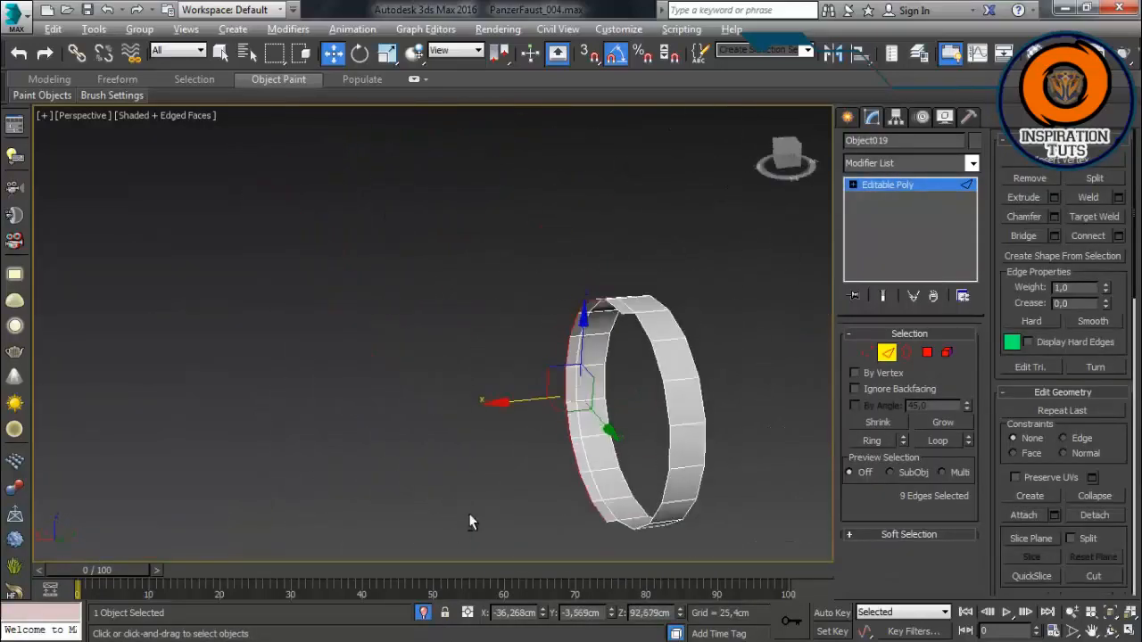
middle_click_drag(580, 368, 604, 402, "alt")
scroll(604, 401, "up", 3)
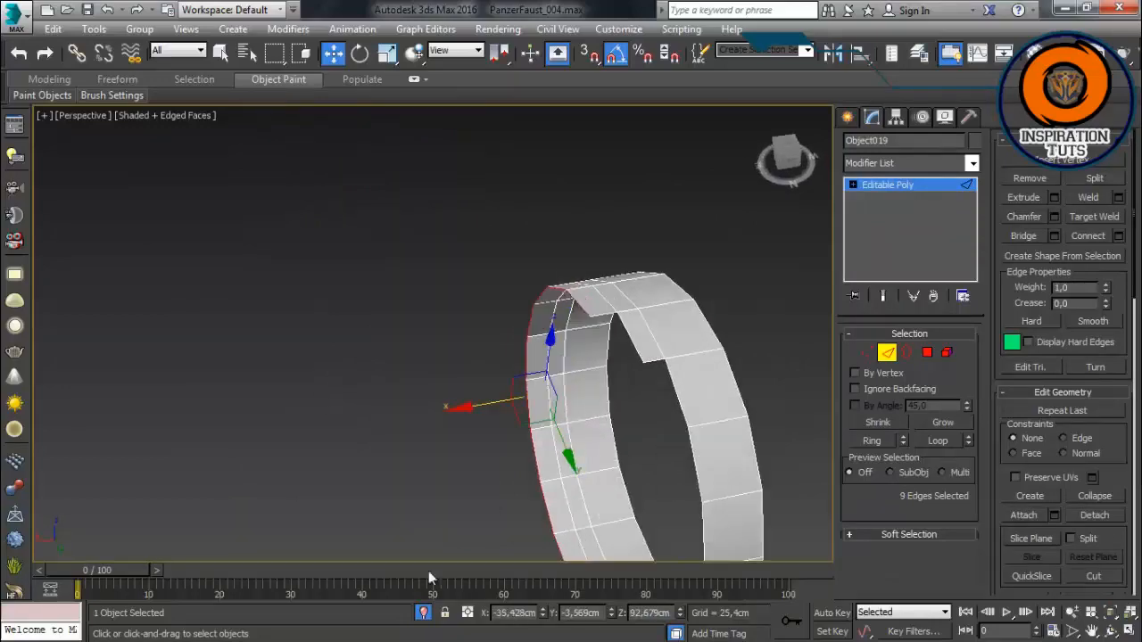
Step: Show the other objects again and adjust the nine extruded edges along X beside the bracket
left_click(423, 613)
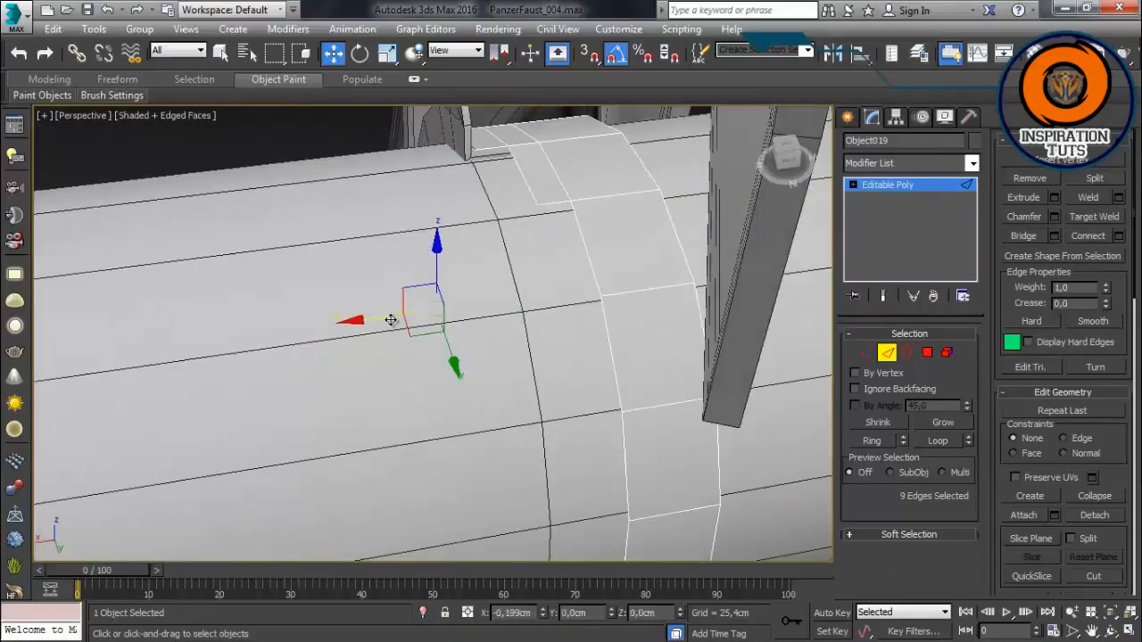
mouse_move(442, 288)
middle_mouse_down("alt")
mouse_move(476, 466)
mouse_move(434, 282)
middle_mouse_up("alt")
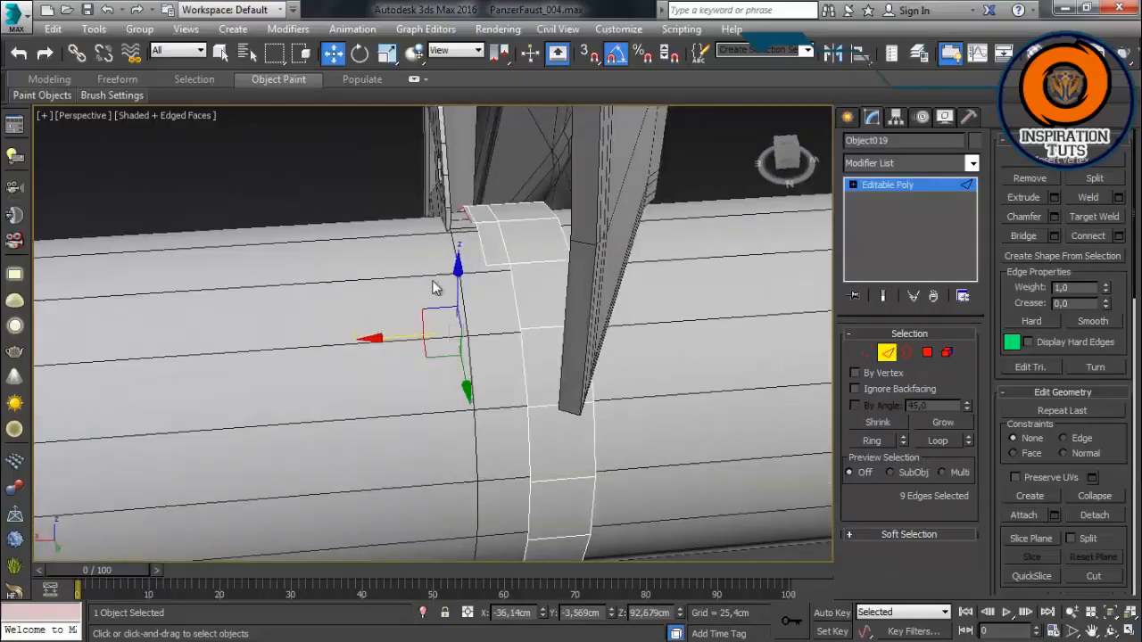
left_click_drag(398, 341, 386, 343)
middle_click_drag(459, 299, 648, 309, "alt")
Step: Detach six consecutive polygons of the band, on the tube's side away from the bracket, as a new object
left_click(927, 352)
left_click(616, 235)
left_click(664, 300)
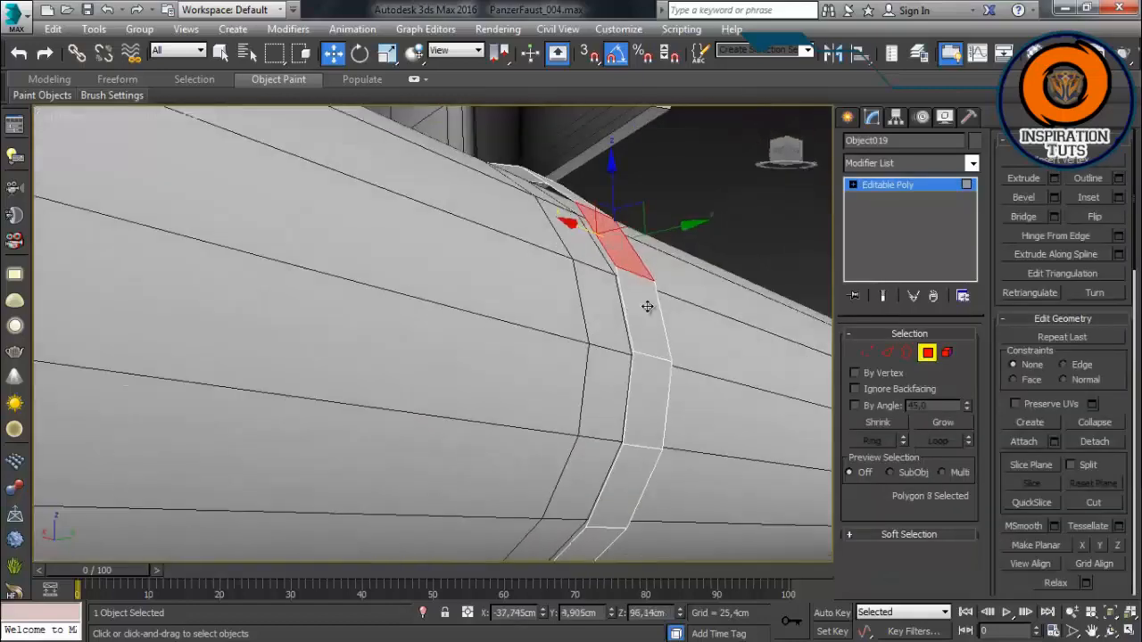
left_click(649, 310, "ctrl")
left_click(651, 392, "ctrl")
middle_click_drag(651, 448, 656, 356, "alt")
left_click(656, 357, "ctrl")
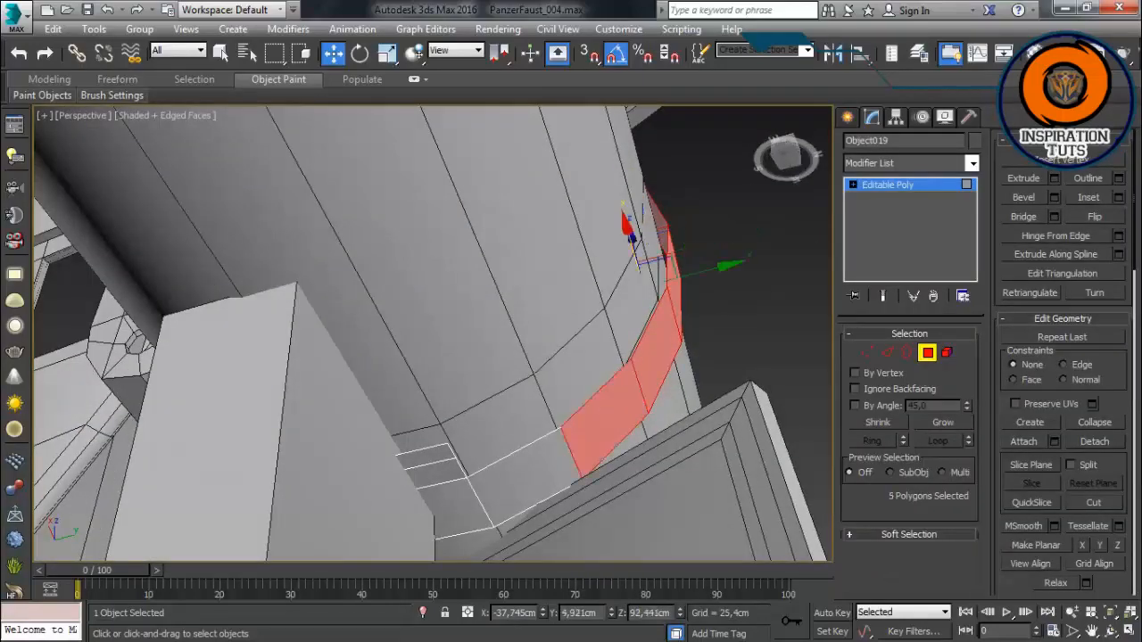
middle_click_drag(578, 286, 615, 379, "alt")
left_click(548, 496, "ctrl")
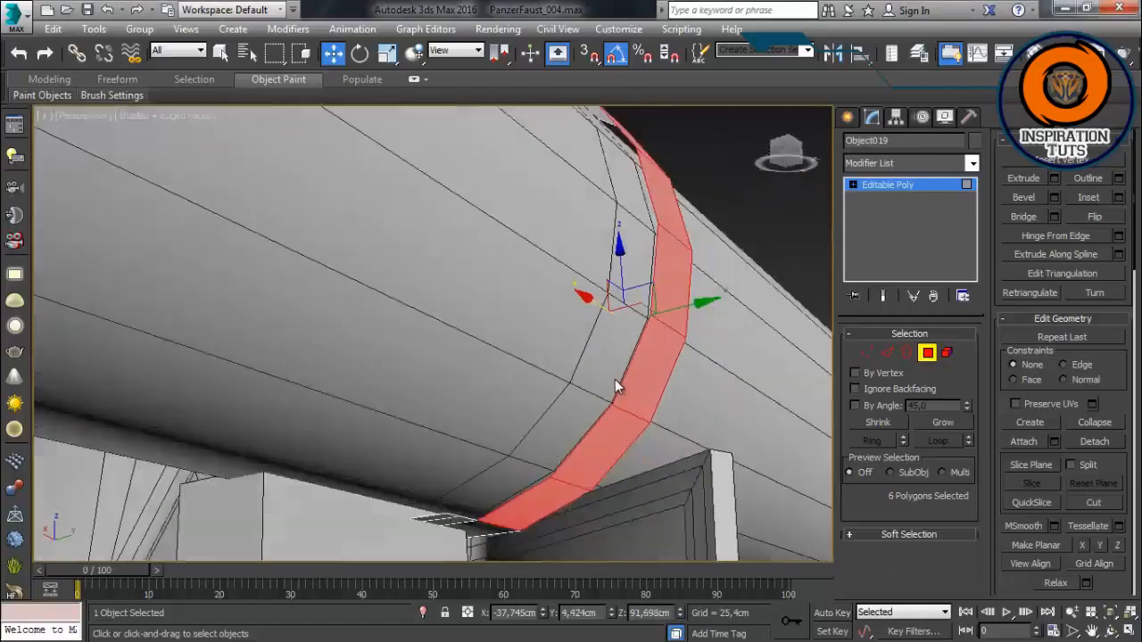
left_click(1089, 443)
left_click(629, 352)
Step: Select the newly detached strip and delete its three lower polygons
left_click(927, 353)
left_click(745, 192)
middle_click_drag(745, 192, 593, 285, "alt")
left_click(496, 402)
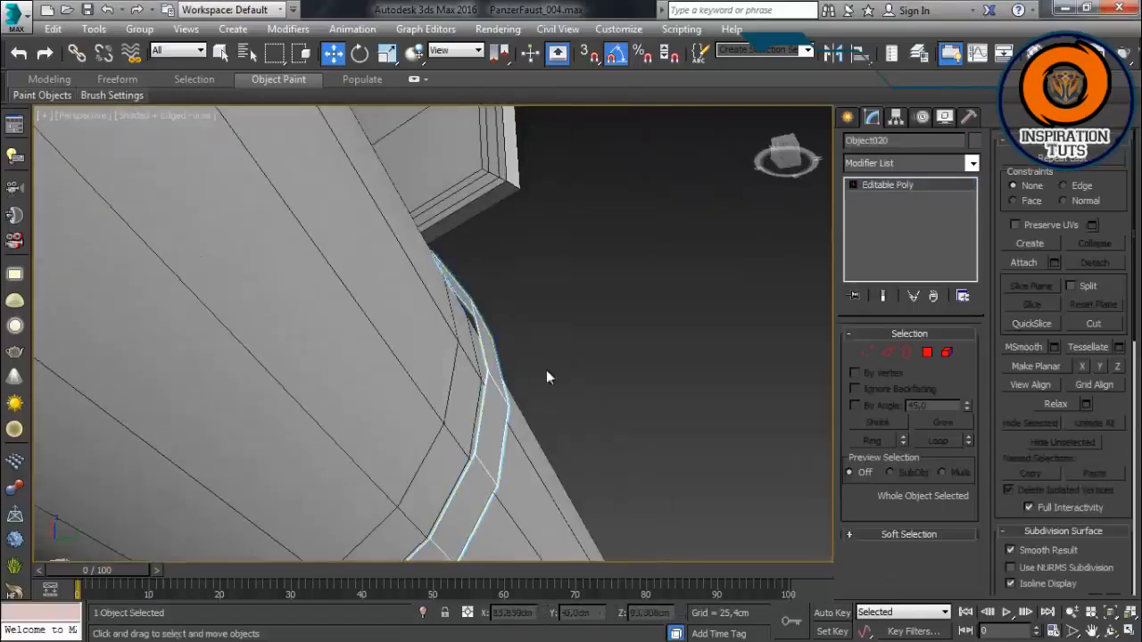
middle_click_drag(546, 370, 502, 408, "alt")
left_click(927, 353)
middle_click_drag(506, 354, 543, 299)
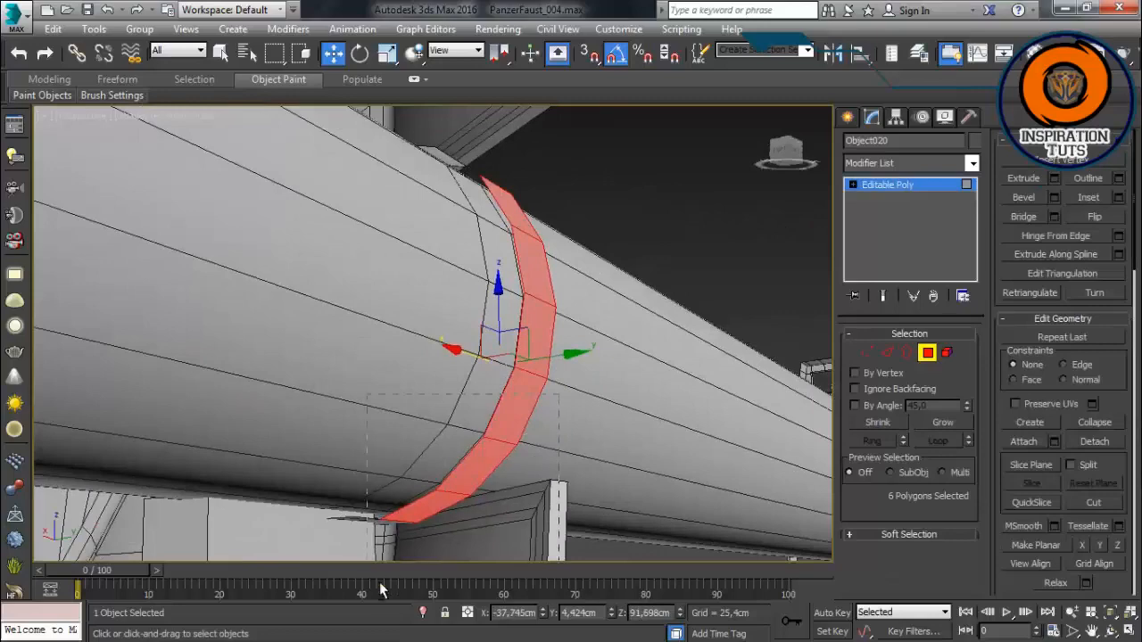
left_click_drag(571, 406, 341, 598)
key("Delete")
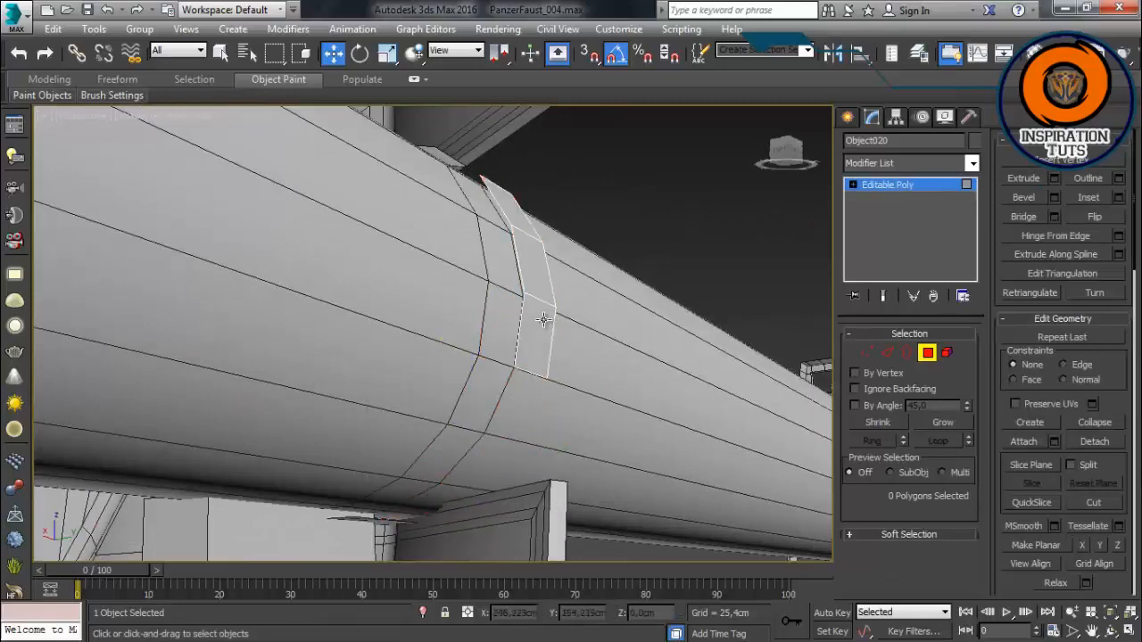
Step: Extrude a side edge of the strip's upper polygon about 0.8 cm along X and adjust two edges at its upper end
middle_click_drag(543, 318, 631, 339, "alt")
left_click(887, 352)
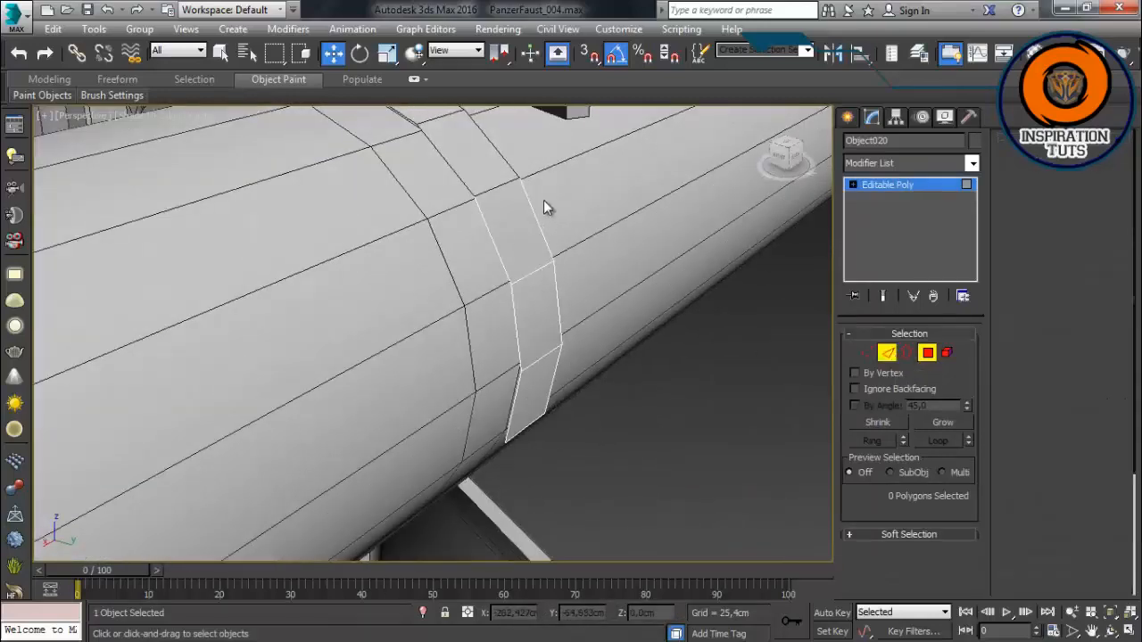
middle_click_drag(543, 200, 430, 257, "alt")
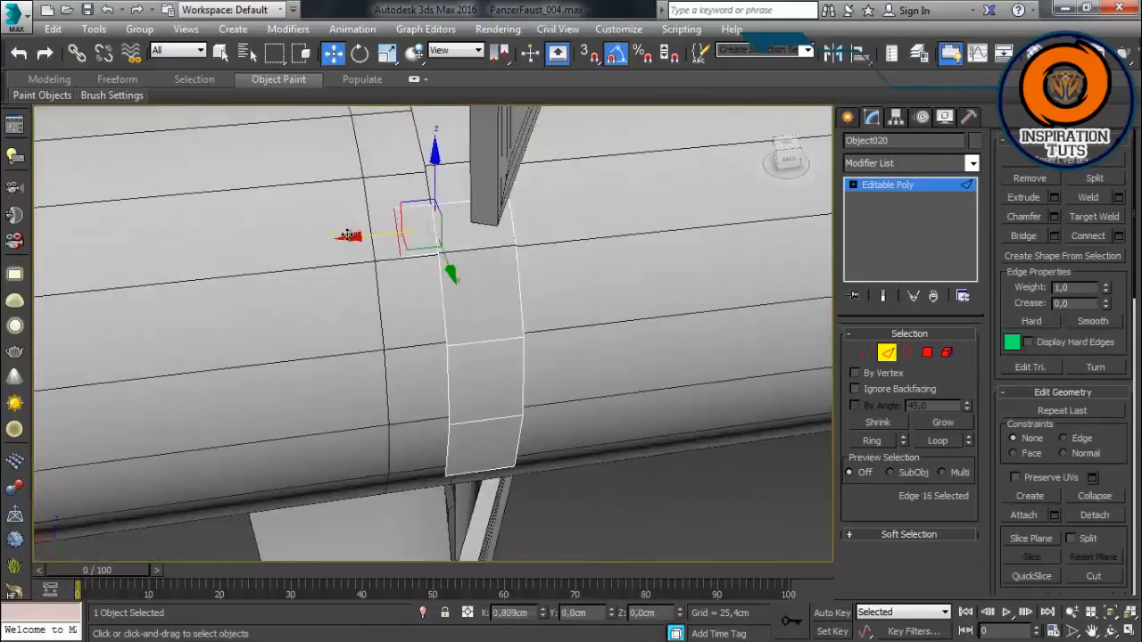
left_click_drag(347, 235, 345, 236, "shift")
middle_click_drag(357, 235, 449, 204, "alt")
left_click(449, 205, "ctrl")
middle_click_drag(401, 239, 446, 198, "alt")
left_click_drag(447, 158, 450, 162)
middle_click_drag(561, 196, 543, 235, "alt")
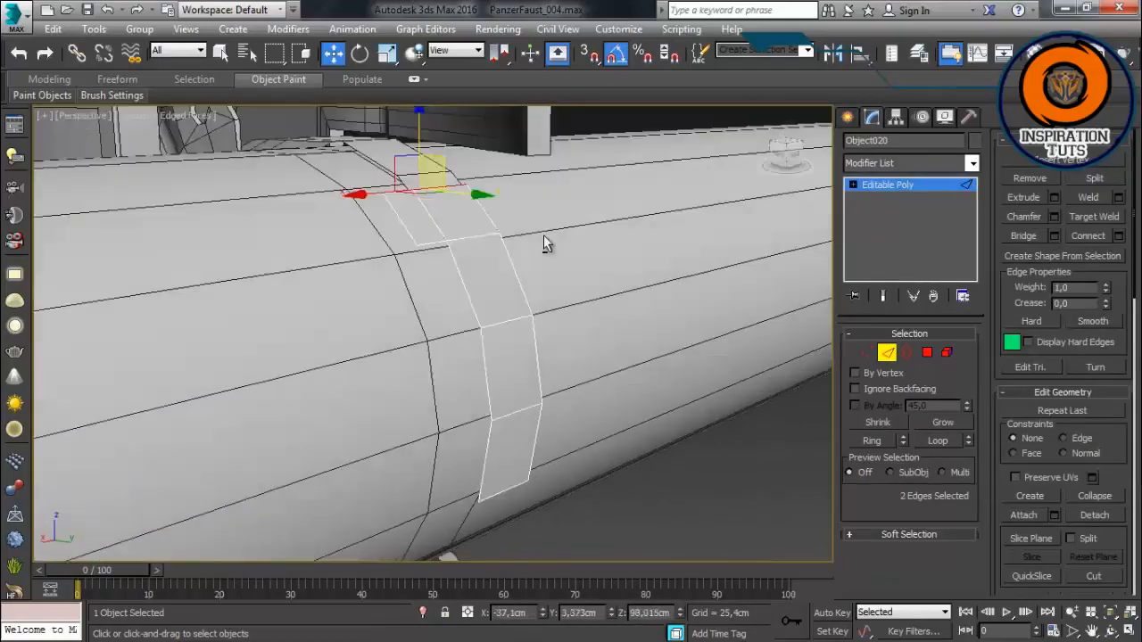
Step: Connect the three crosswise edges of the strip's upper polygons with two segments and pull the tab's two outer middle vertices outward along X
left_click(438, 225)
key("alt+r")
middle_click_drag(438, 227, 339, 348, "alt")
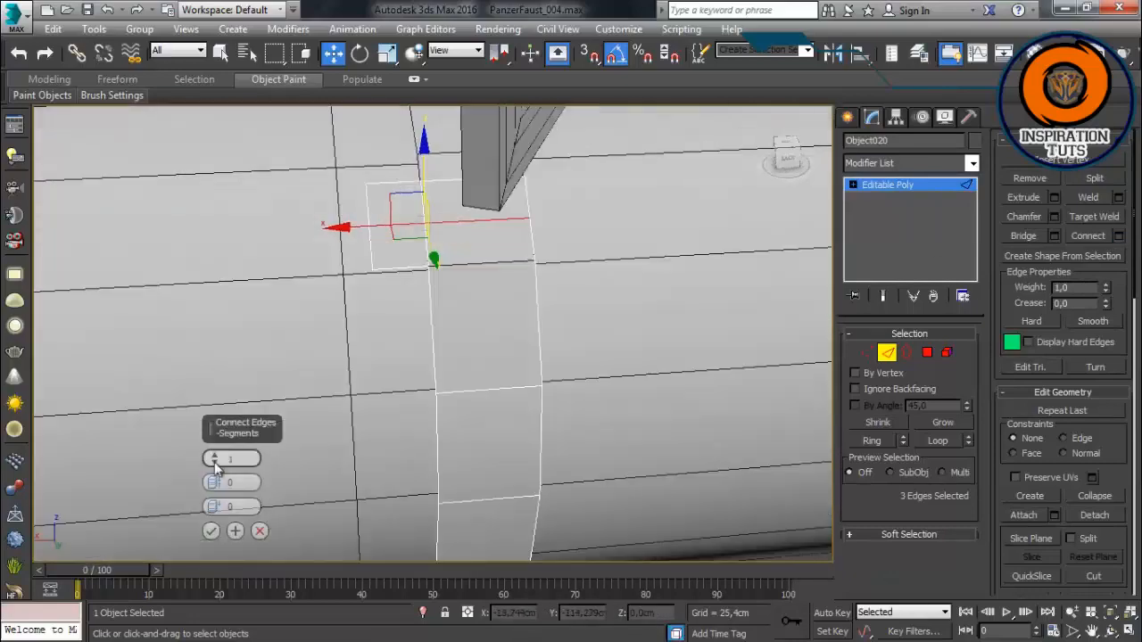
left_click(210, 532)
key("1")
left_click_drag(346, 199, 388, 250)
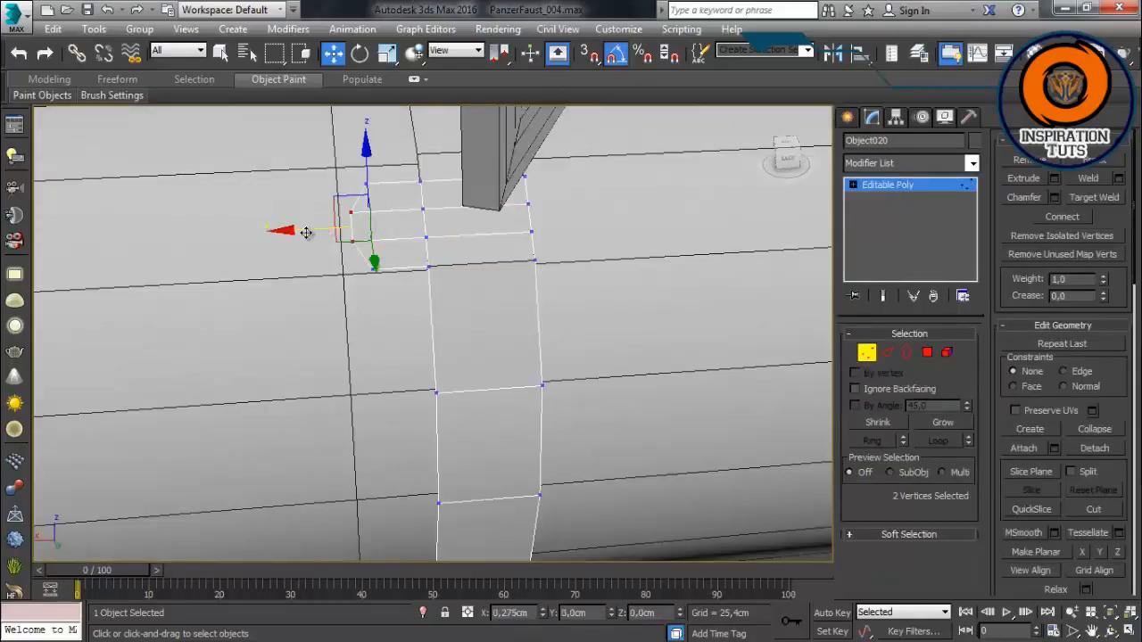
left_click_drag(306, 233, 305, 233)
Step: Connect the four lengthwise edges of the side tab to add a crosswise loop close to the strip
scroll(393, 201, "up", 1)
middle_click_drag(429, 241, 404, 284, "alt")
key("2")
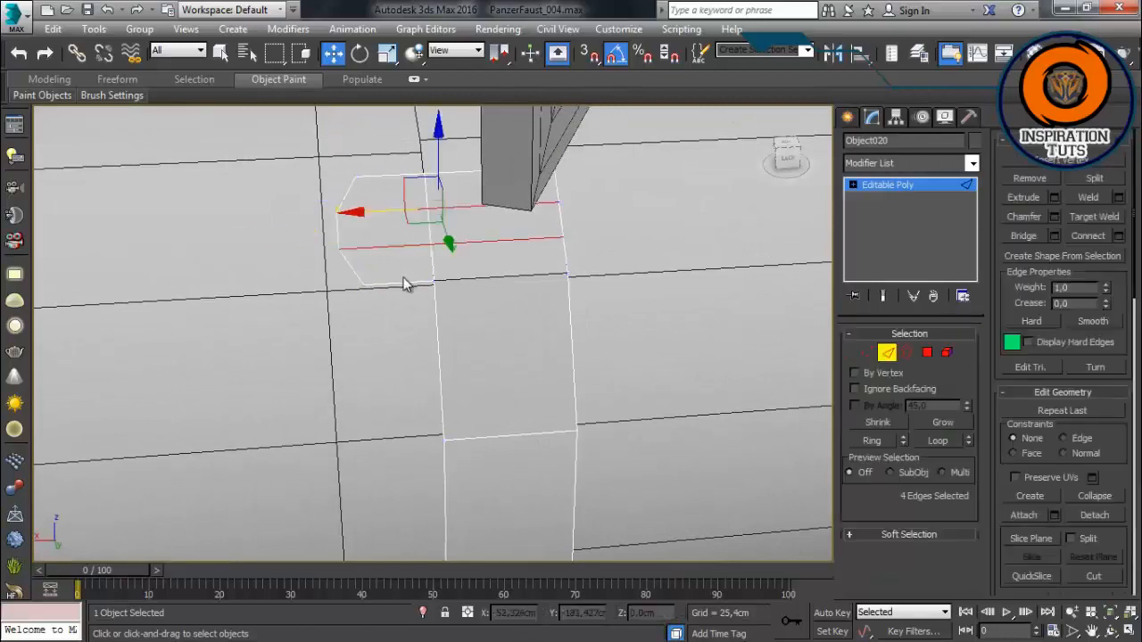
left_click(1118, 235)
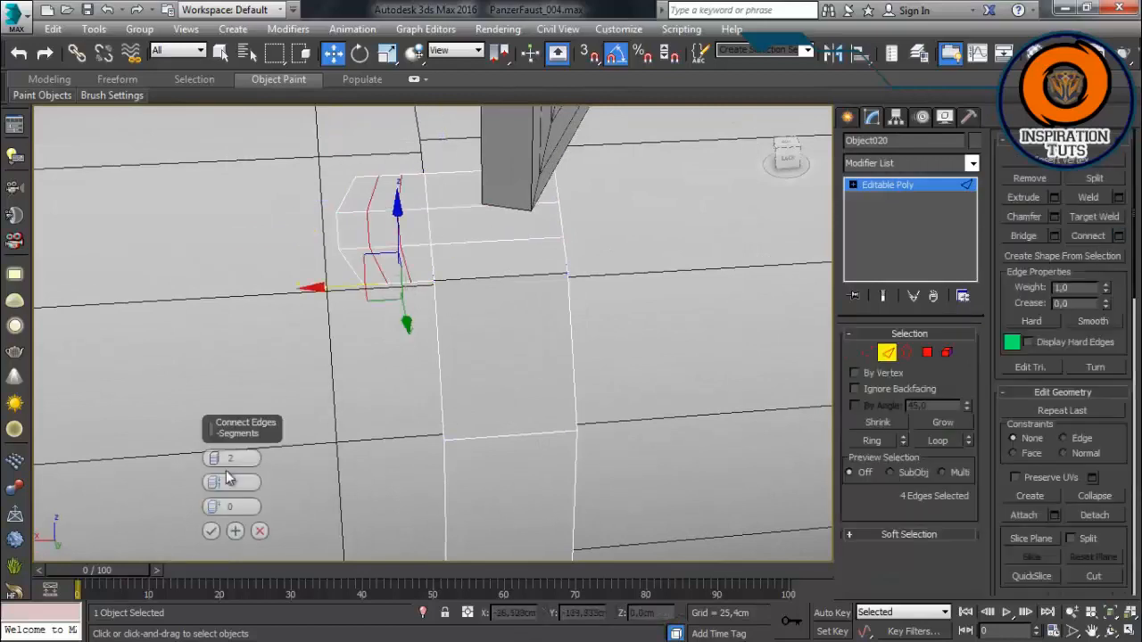
left_click(211, 531)
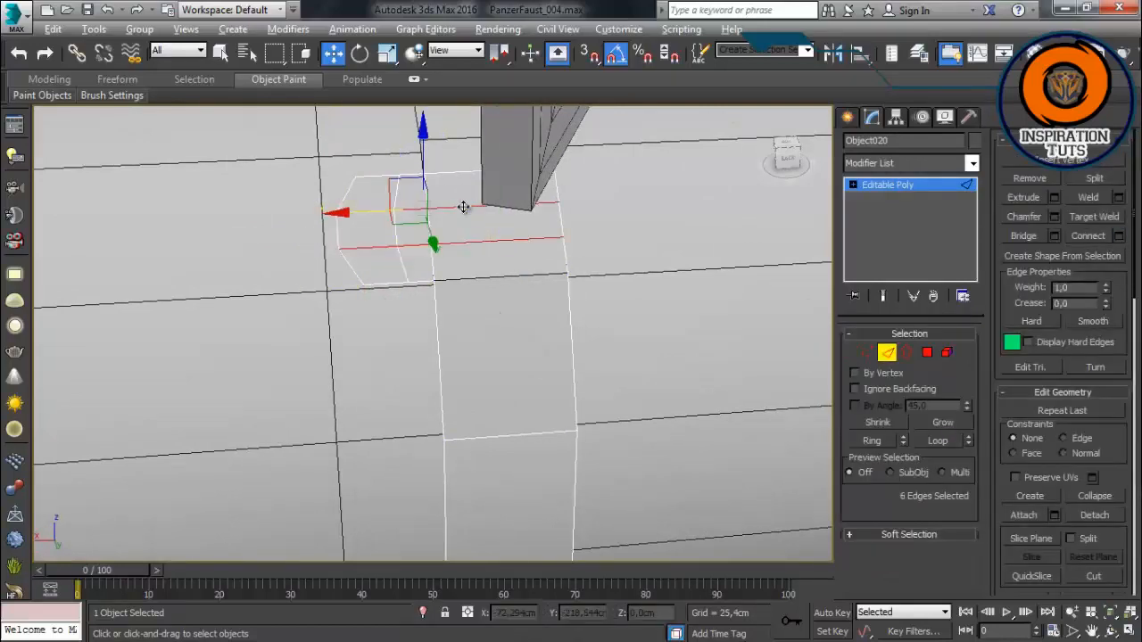
Step: Scale the tab's eight inner vertices to about 118% along Z with the Edge constraint and delete the middle polygons to open a slot
middle_click_drag(463, 207, 564, 169, "alt")
left_click(866, 353, "ctrl")
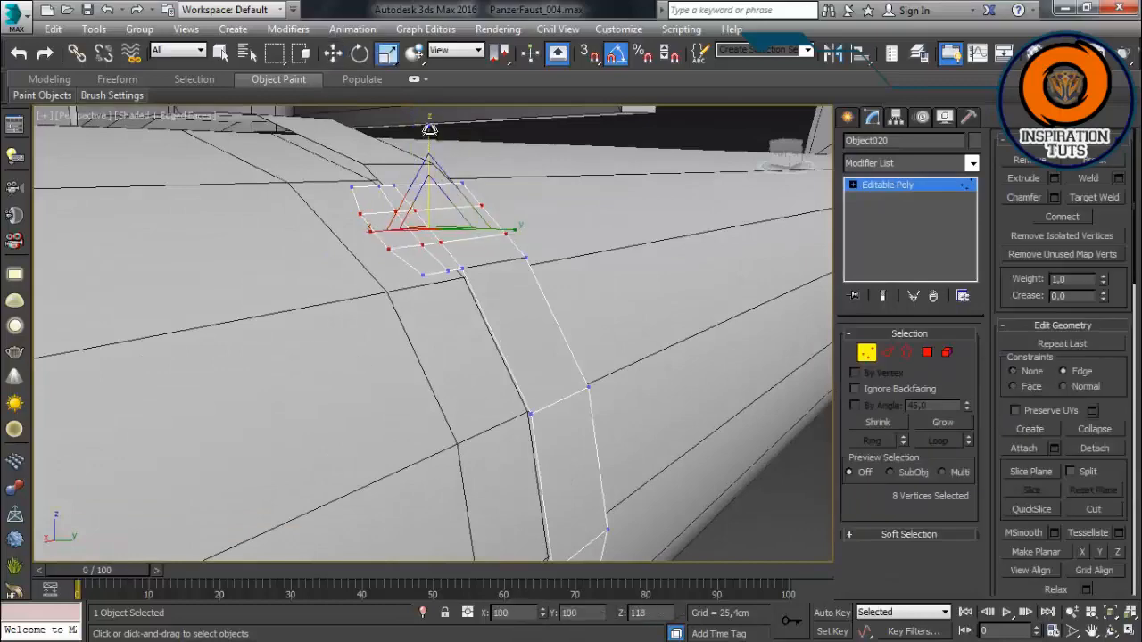
middle_click_drag(616, 291, 469, 285, "alt")
left_click(927, 353, "ctrl")
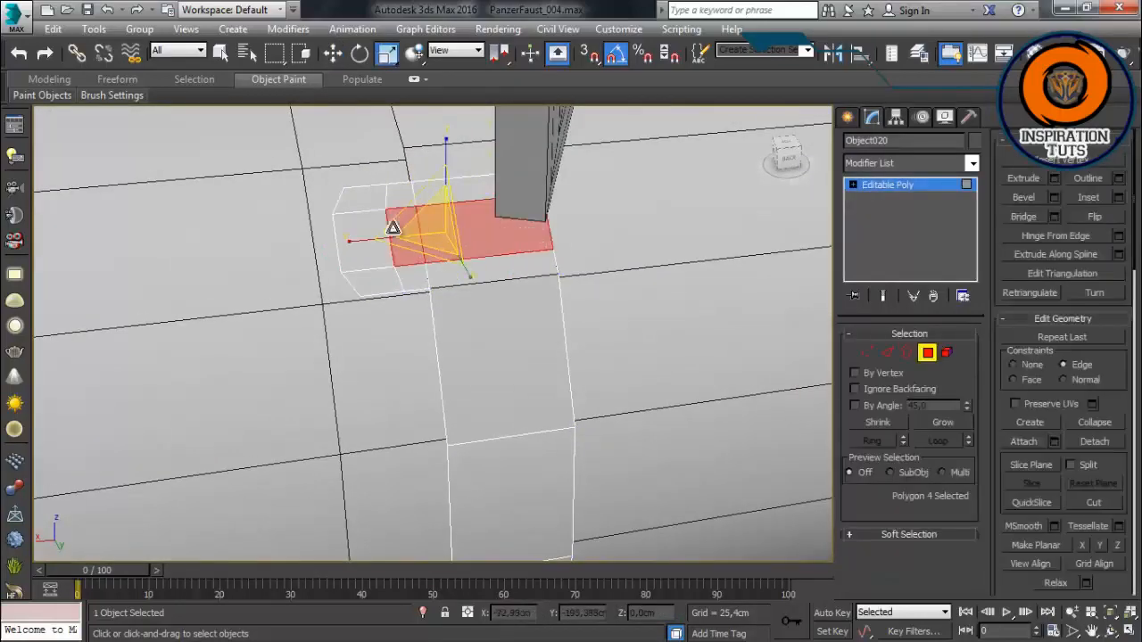
key("Delete")
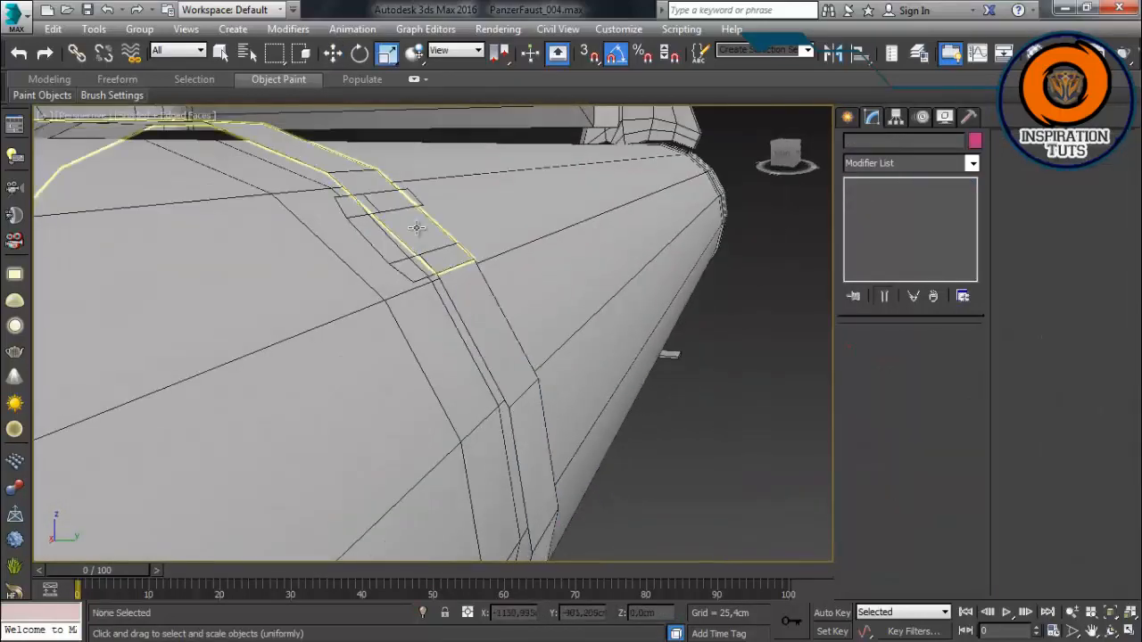
Step: Pull back the end edge of the upper band segment and extrude it into a small raised lip
left_click(420, 230)
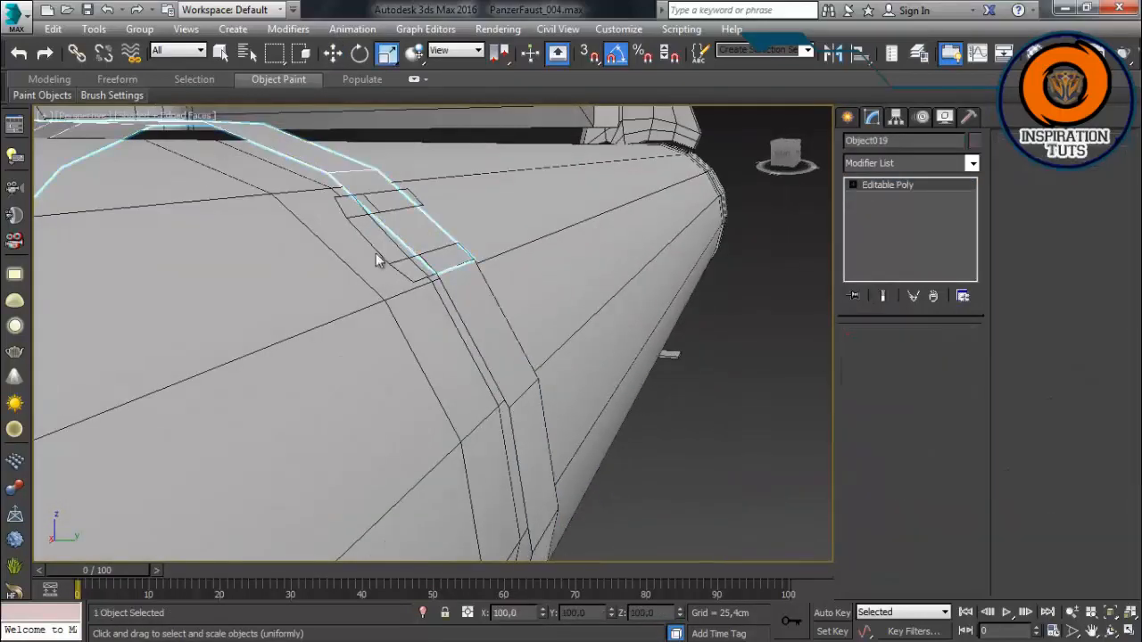
key("2")
left_click(463, 256)
key("w")
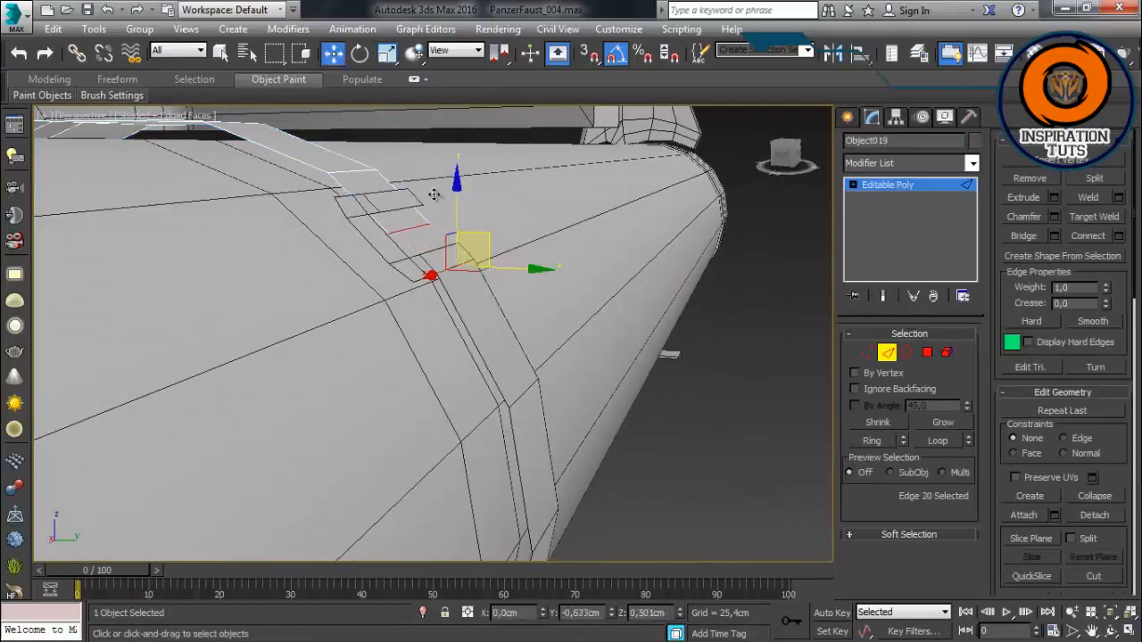
middle_click_drag(434, 194, 479, 307, "alt")
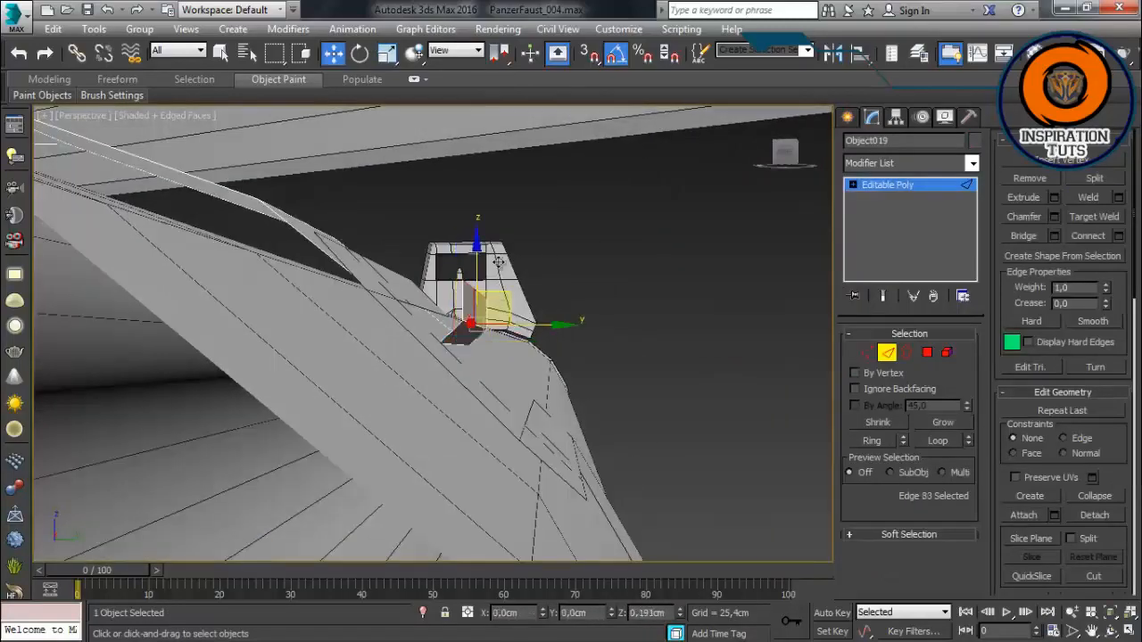
middle_click_drag(506, 267, 544, 268, "alt")
scroll(518, 224, "down", 5)
left_click(651, 436)
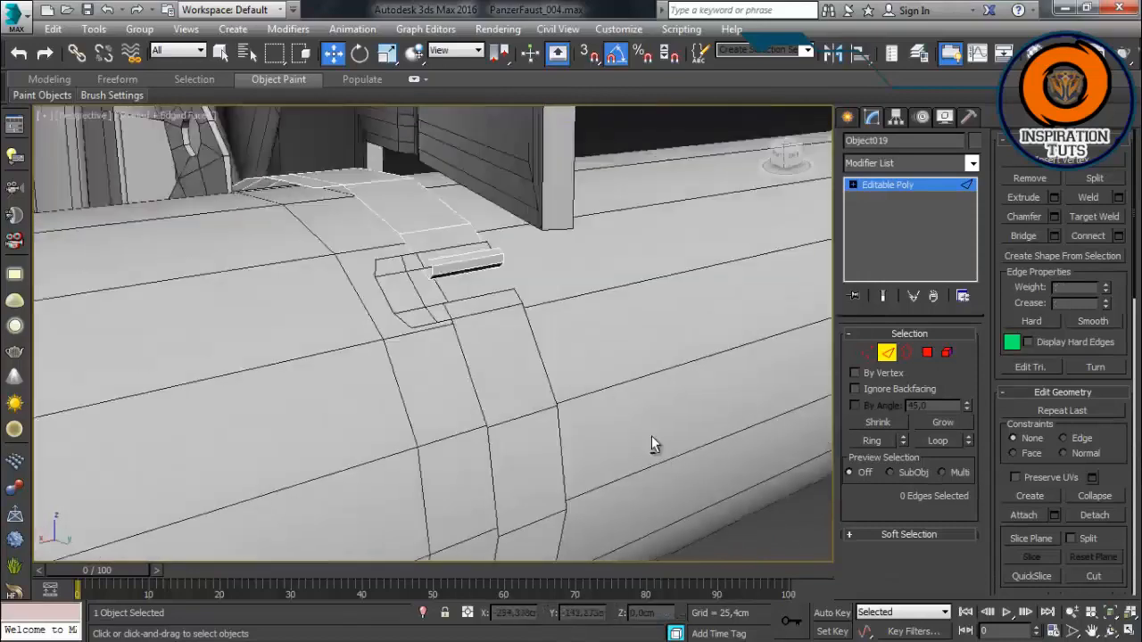
Step: Select the seven vertices along the slotted strip's plain side and move them along X to the middle of the strip
middle_click_drag(652, 435, 758, 428, "alt")
left_click(887, 356)
left_click(538, 542)
left_click(867, 353)
middle_click_drag(660, 401, 573, 351, "alt")
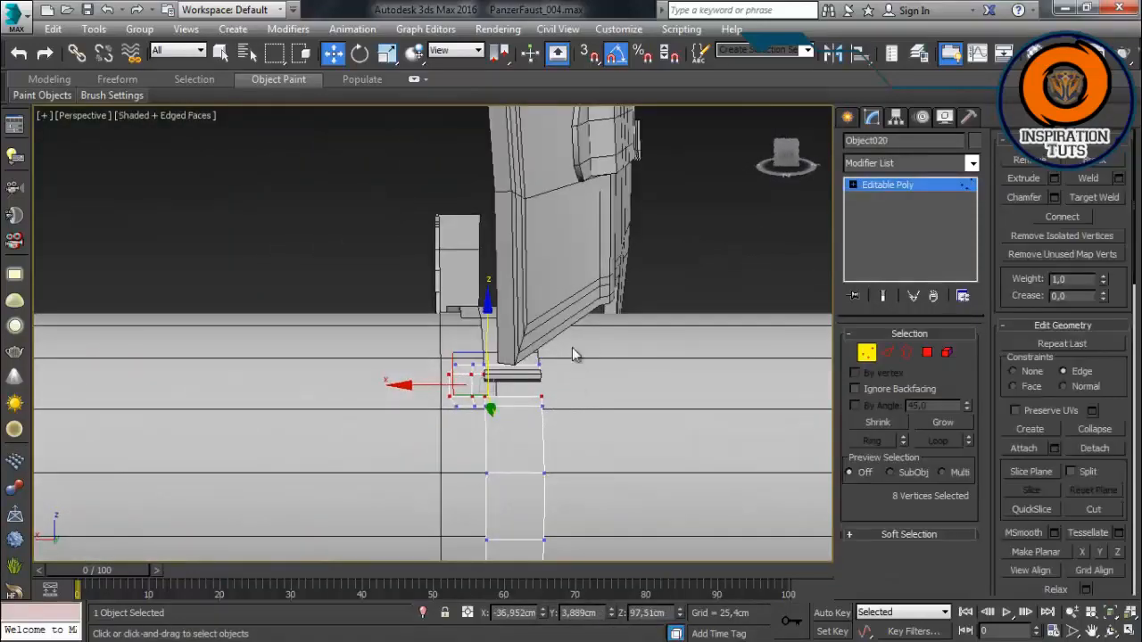
left_click_drag(572, 348, 526, 398)
scroll(541, 453, "down", 3)
middle_click_drag(541, 453, 570, 234, "alt")
left_click_drag(569, 233, 487, 346, "ctrl")
middle_click_drag(467, 209, 451, 336)
scroll(450, 337, "up", 3)
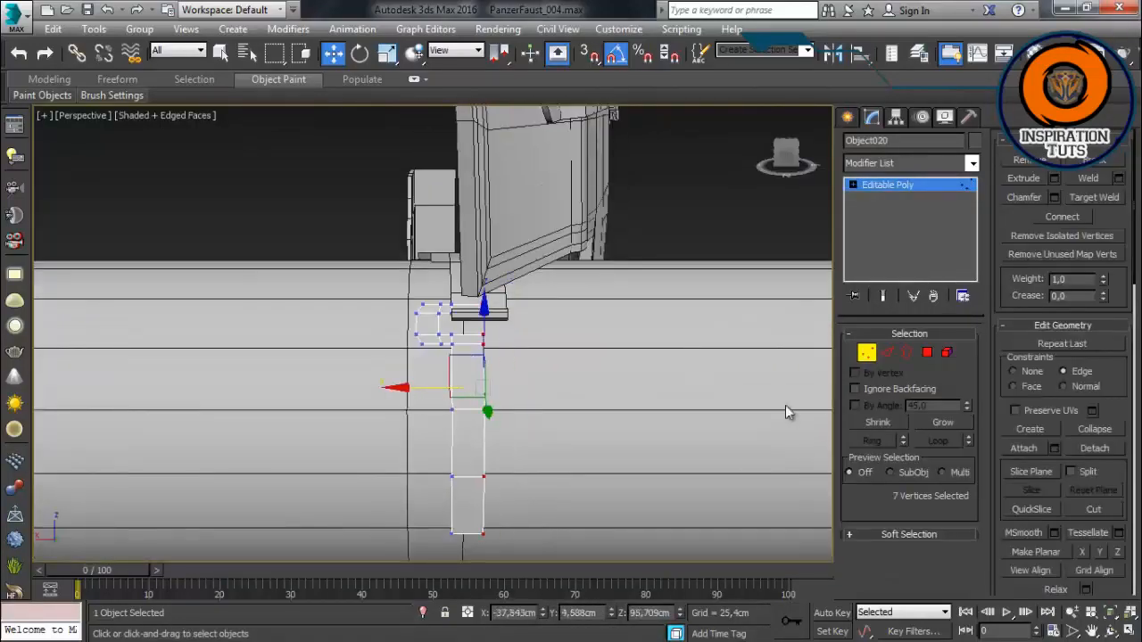
Step: Add a Symmetry modifier to the half strip and try the Y, Z and X mirror axes
left_click(867, 354)
left_click(972, 164)
key("t")
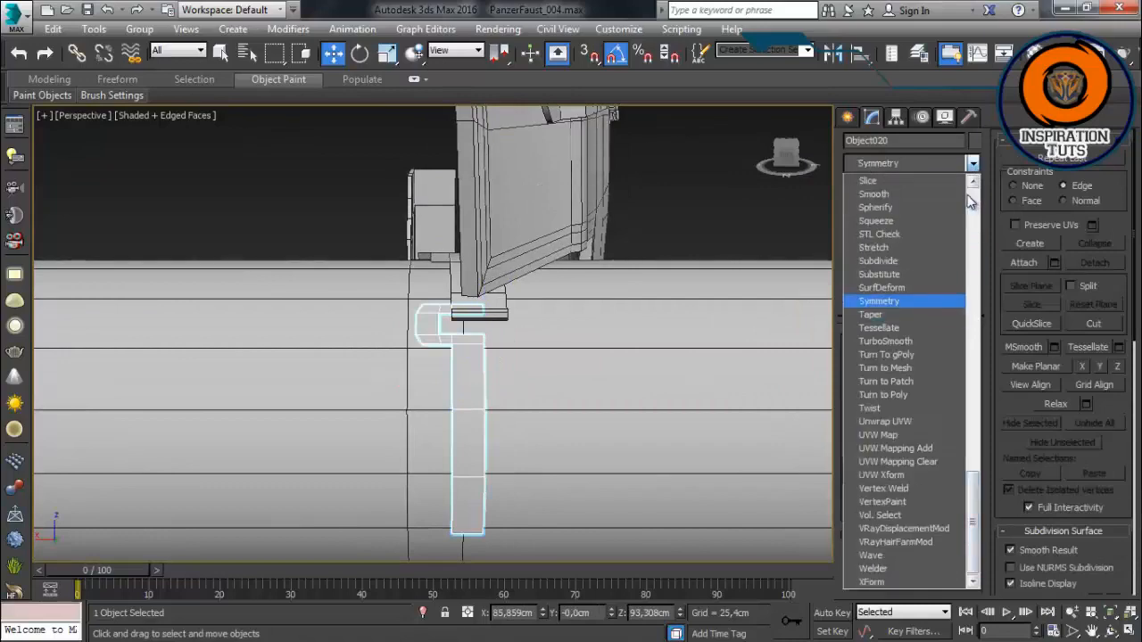
key("Return")
scroll(446, 357, "down", 5)
middle_click_drag(518, 348, 405, 377, "alt")
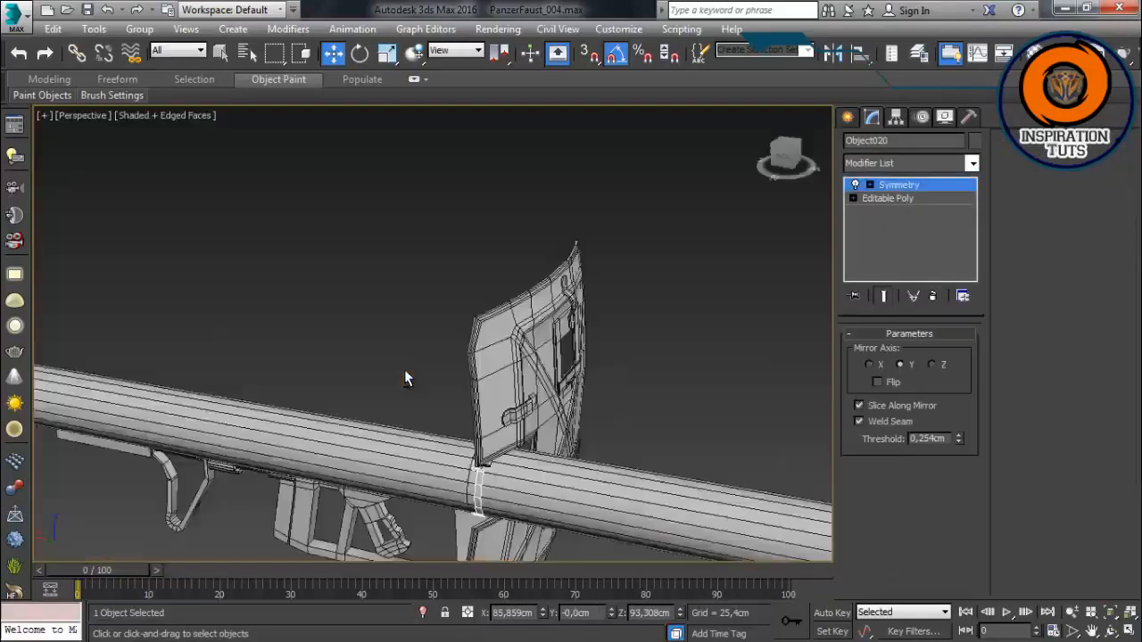
scroll(473, 446, "up", 4)
scroll(537, 305, "down", 4)
middle_click_drag(527, 500, 538, 190, "alt")
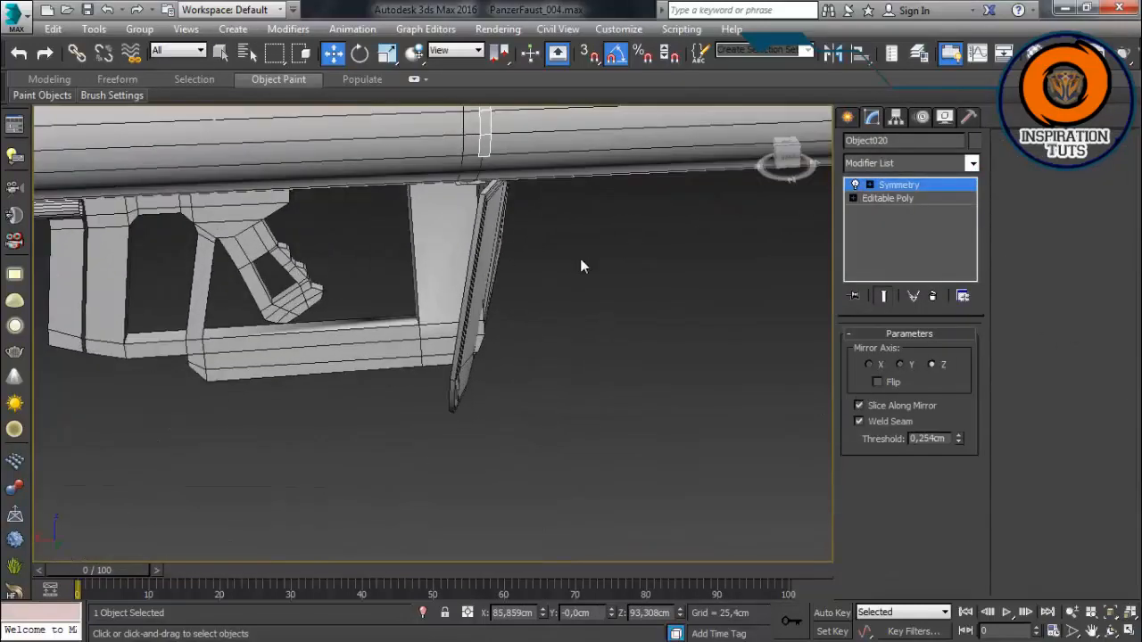
middle_click_drag(580, 266, 429, 387, "alt")
left_click(1130, 615)
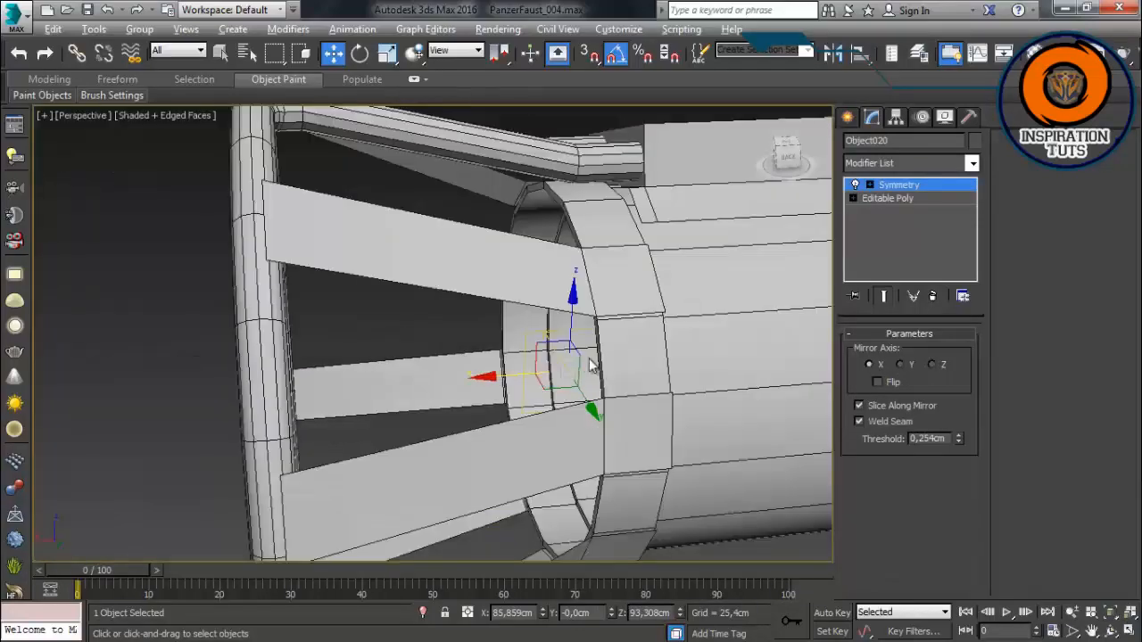
middle_click_drag(591, 362, 516, 375, "alt")
Step: Try pivot-only adjustment on the strip from its Symmetry and Editable Poly levels
left_click(896, 117)
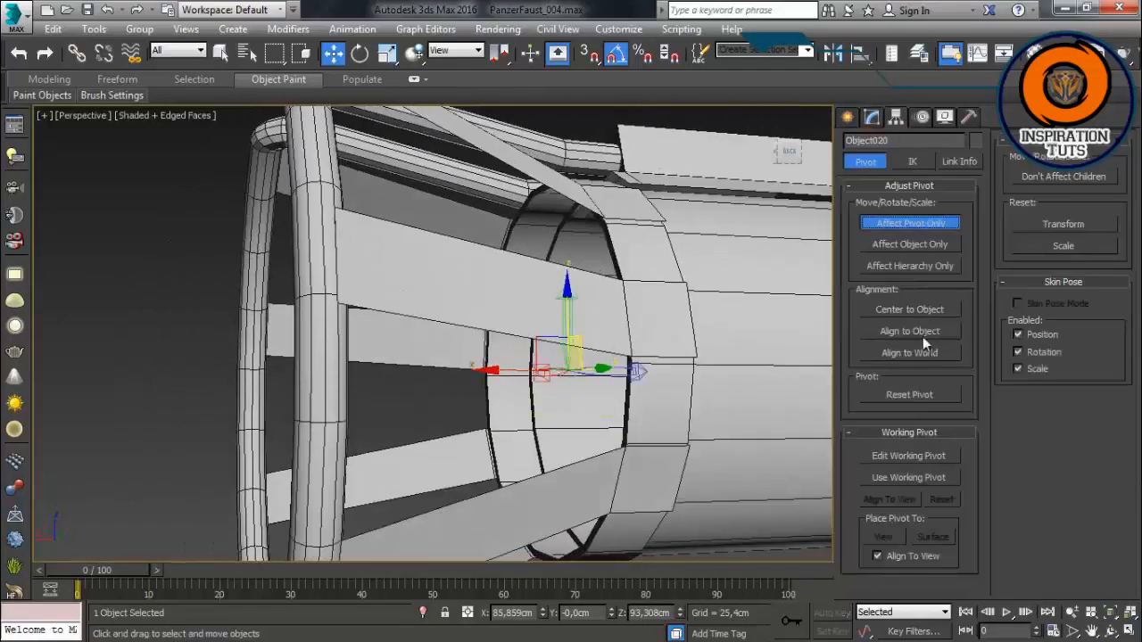
left_click(851, 119)
left_click(872, 117)
left_click(886, 186)
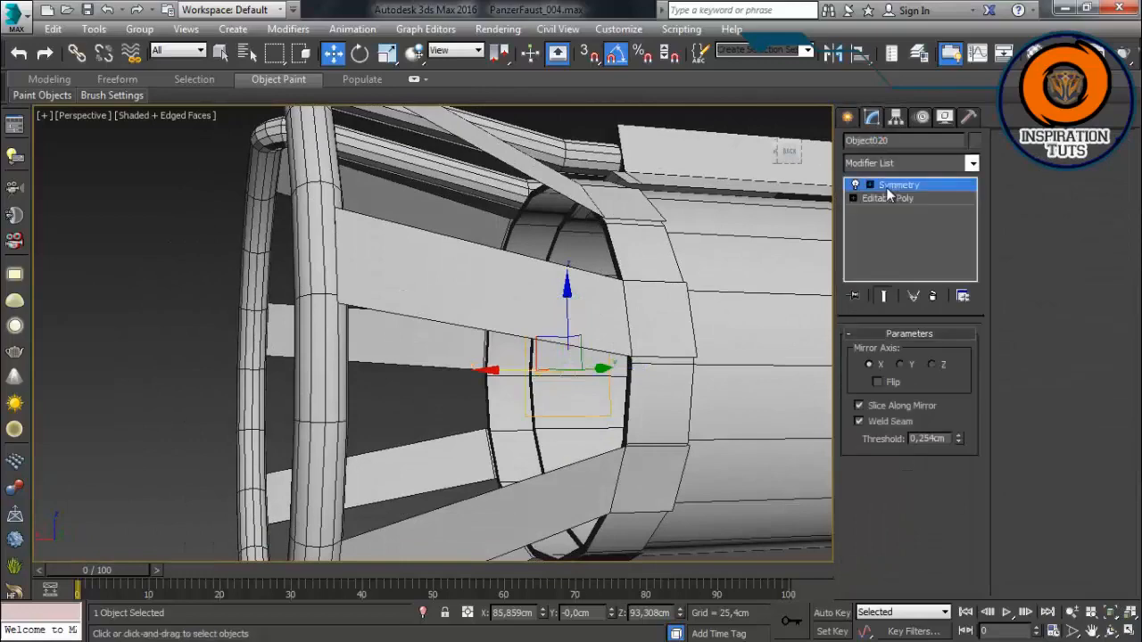
left_click(877, 199)
left_click(896, 117)
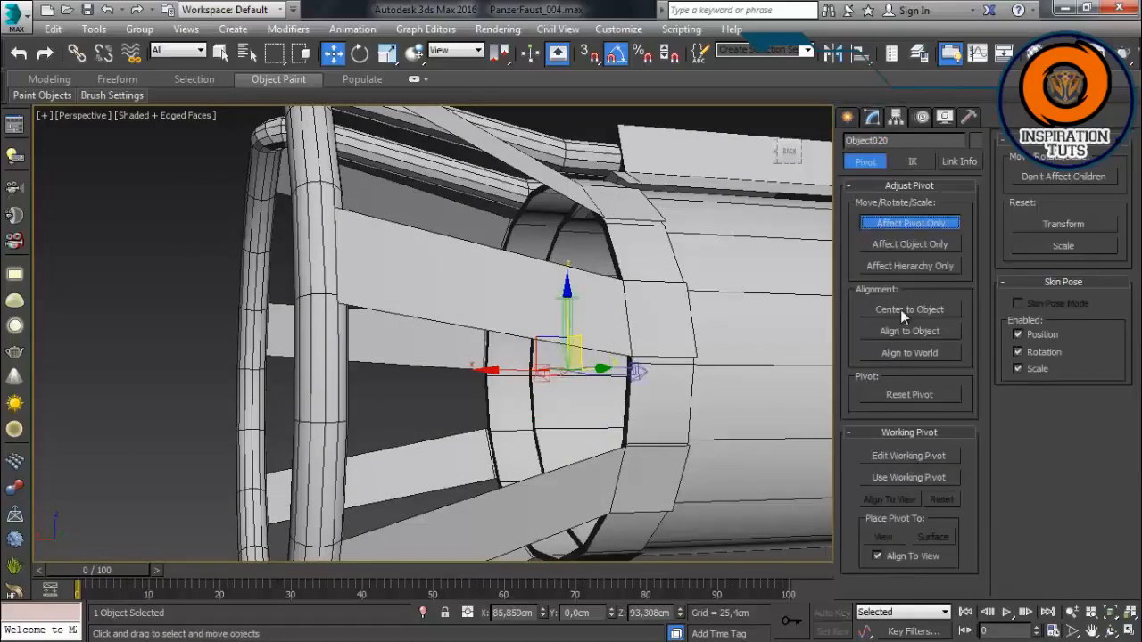
left_click(1130, 613)
scroll(407, 189, "down", 6)
middle_click_drag(598, 280, 375, 219, "alt")
scroll(279, 176, "up", 5)
left_click(374, 218)
middle_click_drag(499, 295, 616, 357, "alt")
left_click(870, 120)
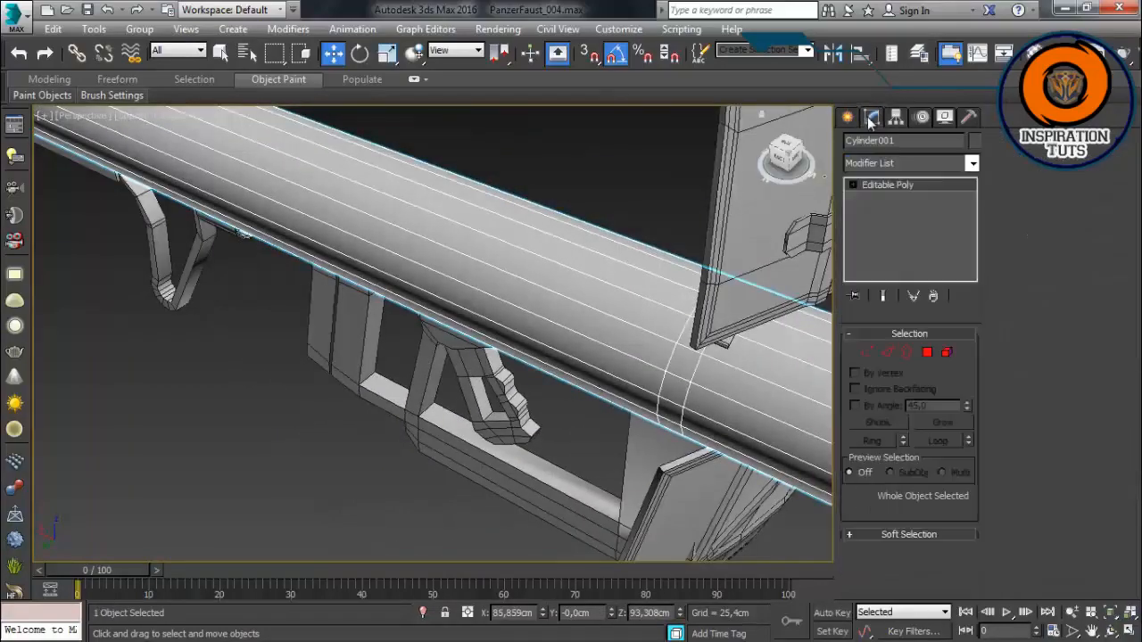
left_click(580, 169)
scroll(451, 242, "down", 2)
middle_click_drag(452, 242, 313, 209, "alt")
middle_click_drag(390, 282, 437, 277, "alt")
scroll(437, 276, "up", 4)
left_click(544, 307)
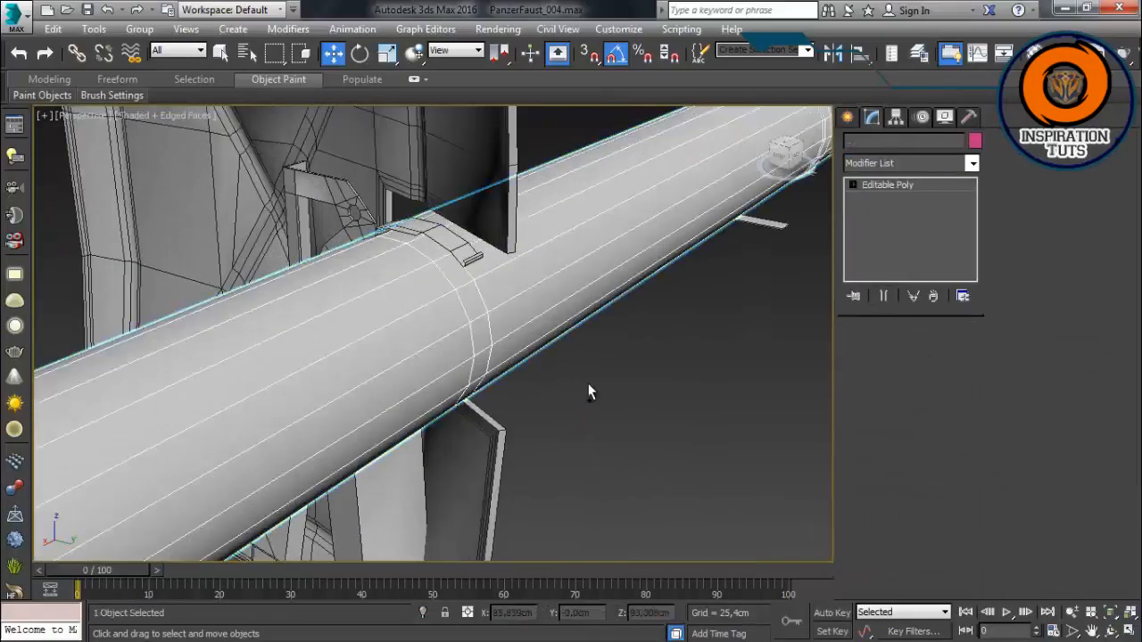
key("ctrl+z")
Step: Center the strip's pivot to the object while the Symmetry modifier is still applied
left_click(896, 117)
left_click(901, 311)
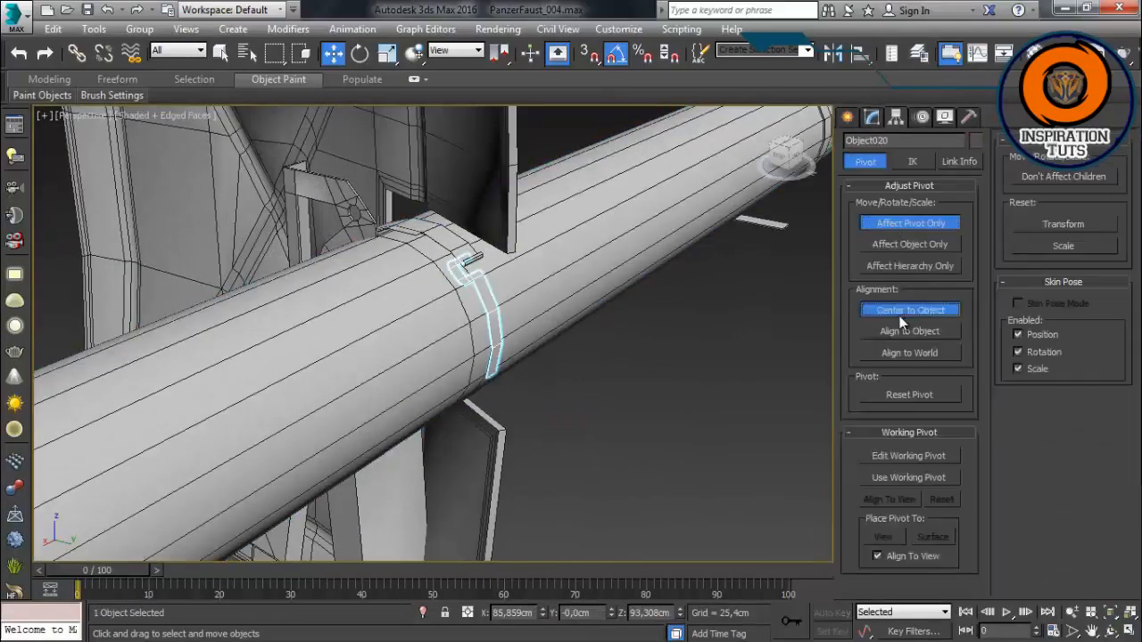
left_click(908, 226)
left_click(607, 393)
left_click(497, 325)
middle_click_drag(548, 288, 470, 320, "alt")
scroll(470, 320, "down", 4)
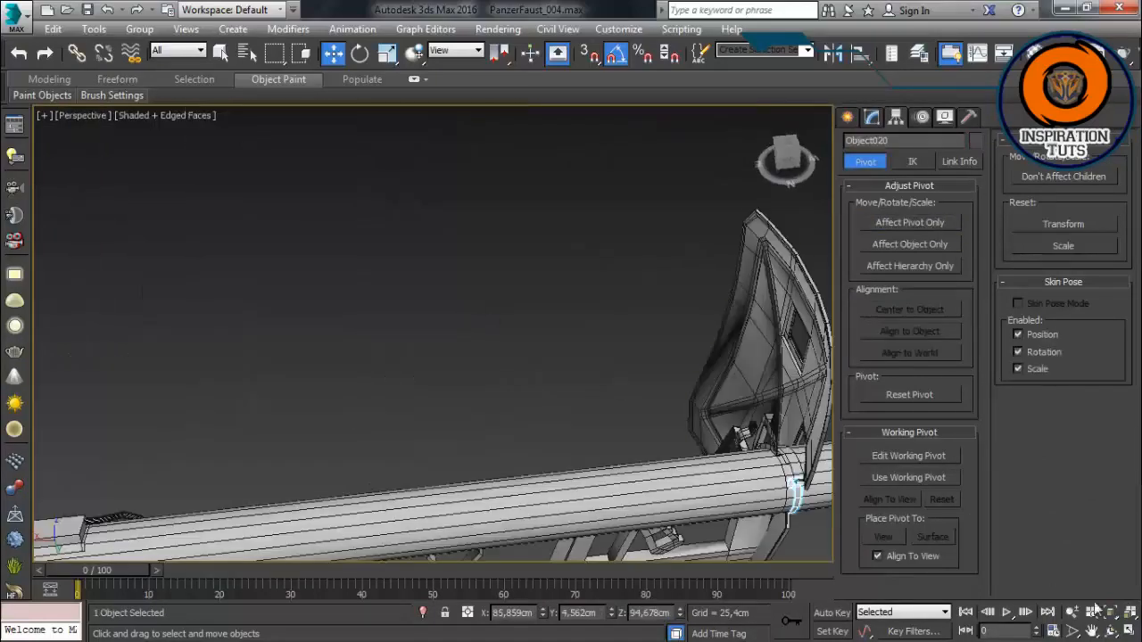
middle_click_drag(535, 491, 528, 273)
Step: Delete the strip's Symmetry modifier and center its pivot to the object
left_click(872, 117)
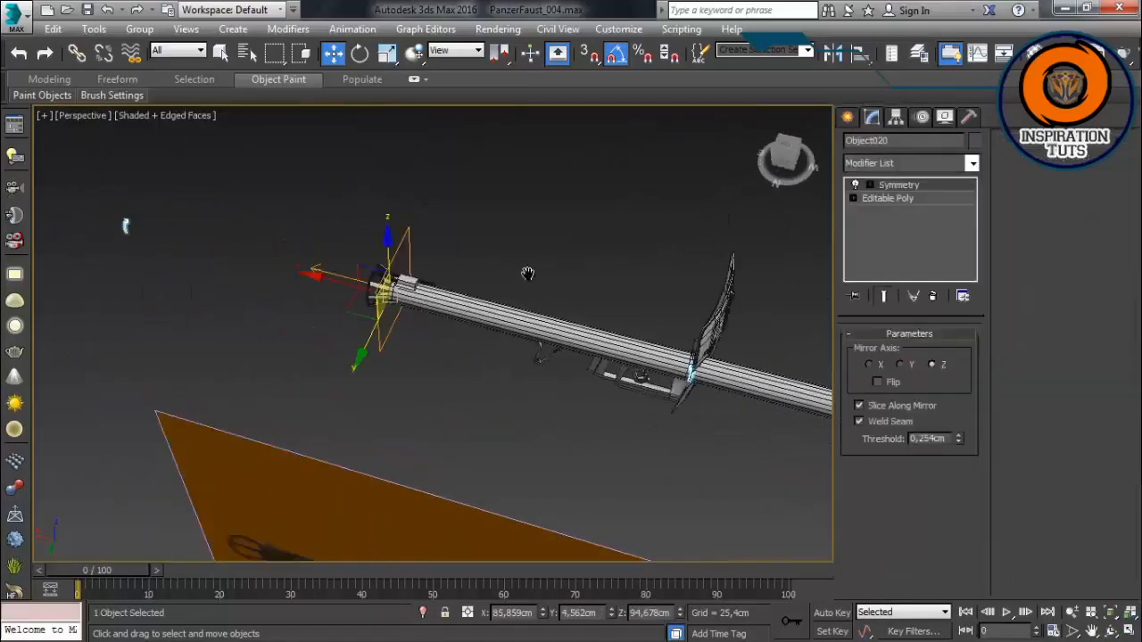
right_click(882, 186)
left_click(901, 213)
left_click(896, 117)
left_click(896, 223)
left_click(908, 310)
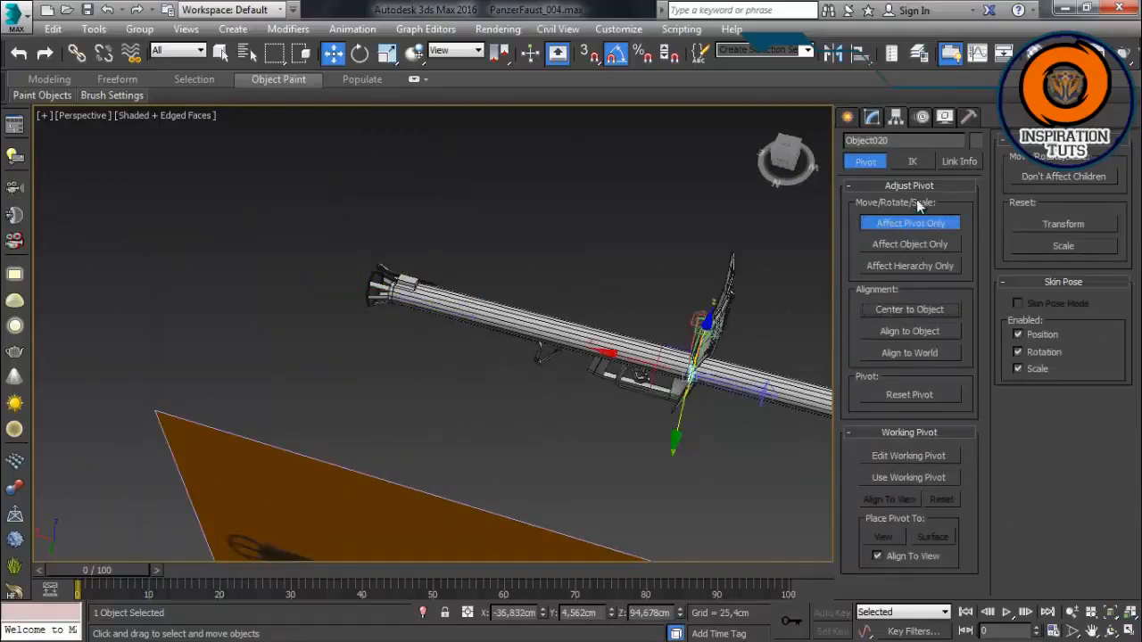
left_click(917, 222)
Step: Apply a new Symmetry modifier to the strip and set its mirror axis to Z
left_click(872, 117)
left_click(911, 163)
scroll(877, 355, "down", 5)
left_click(877, 355)
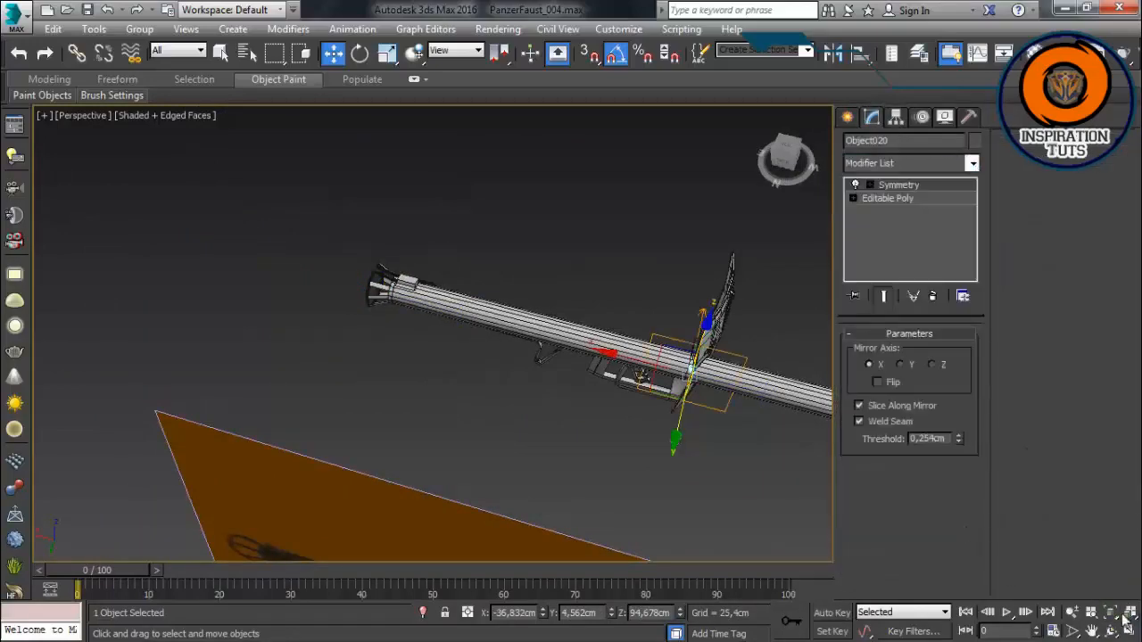
key("z")
scroll(587, 195, "down", 3)
left_click(899, 186)
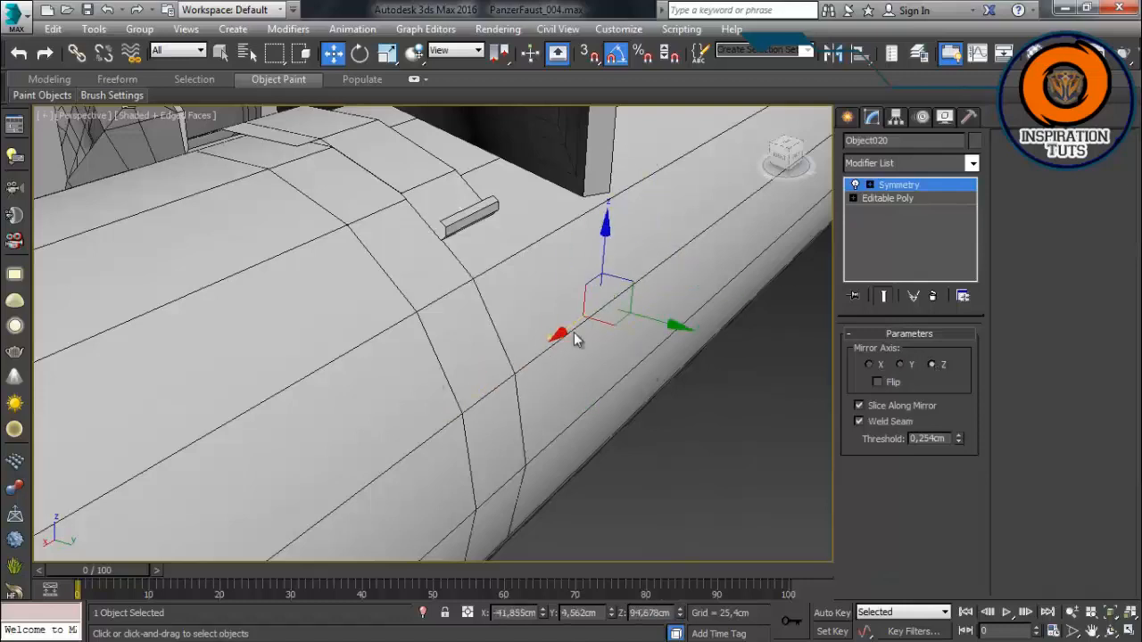
Step: Move the symmetry mirror plane along X to the half strip's inner side and enable Flip
left_click_drag(575, 335, 475, 406)
left_click(896, 383)
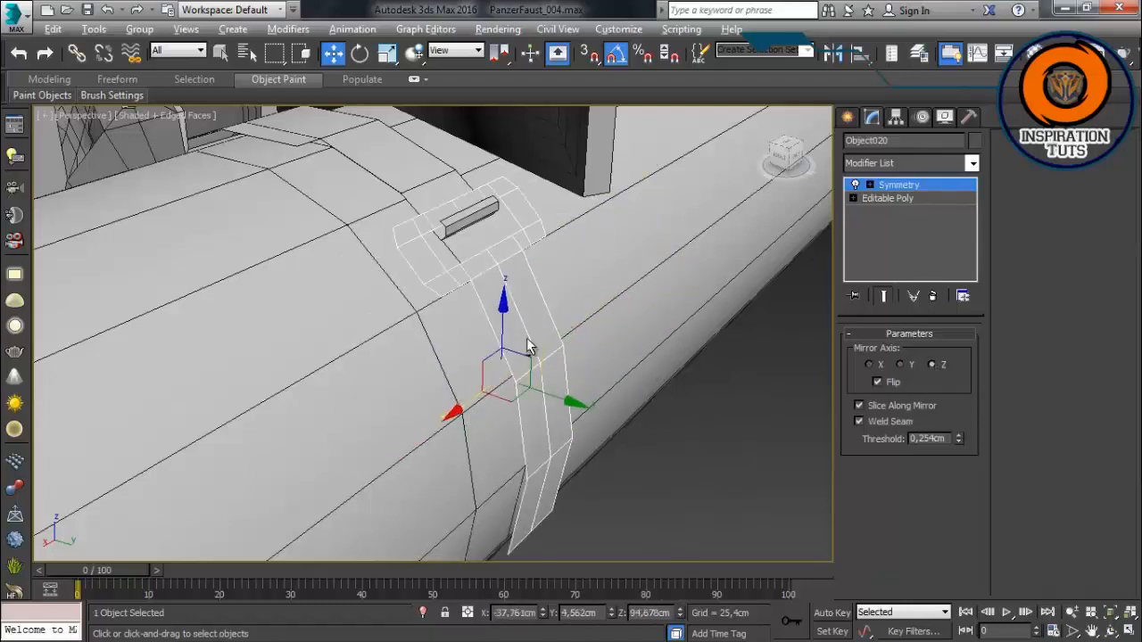
middle_click_drag(527, 339, 468, 337, "alt")
left_click_drag(443, 385, 443, 385)
middle_click_drag(584, 319, 556, 312, "alt")
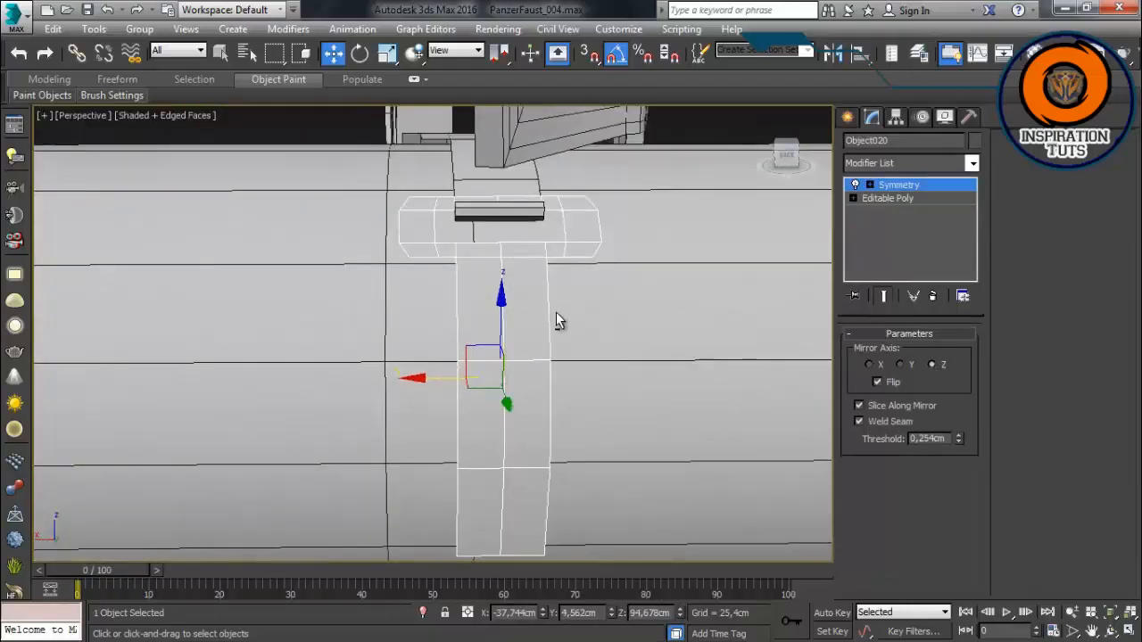
Step: Adjust the outer vertices at the end of the tab in the base Editable Poly and return to the Symmetry level
left_click(888, 198)
left_click(867, 353)
left_click_drag(359, 166, 431, 275)
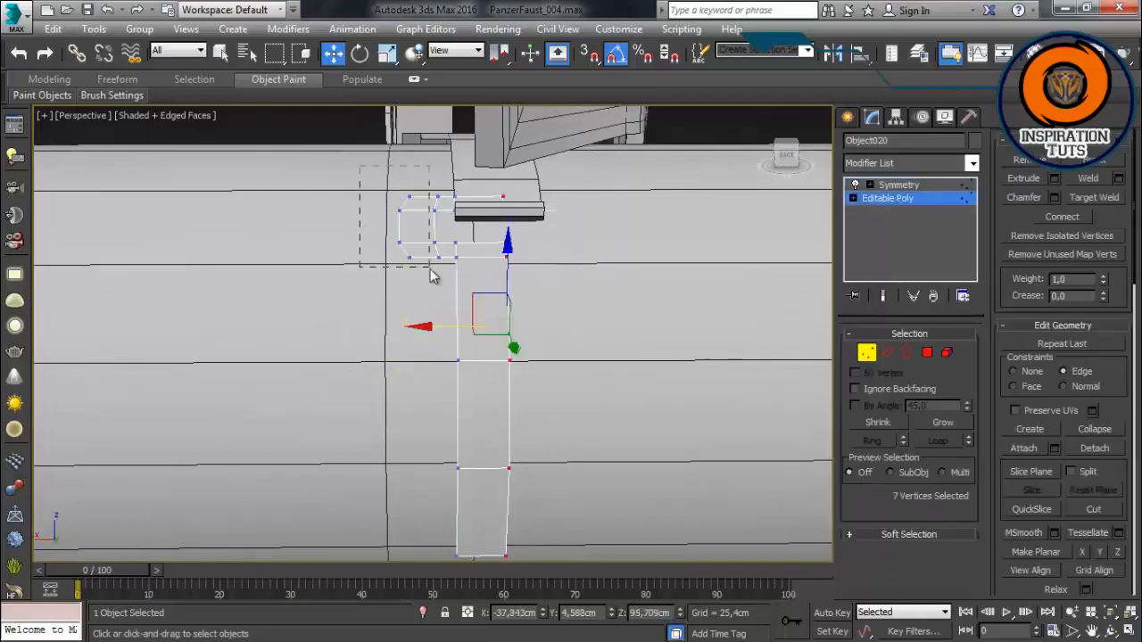
left_click(867, 353)
left_click(898, 185)
Step: Convert the mirrored strip to an Editable Poly and select an edge on its center seam
scroll(500, 277, "down", 5)
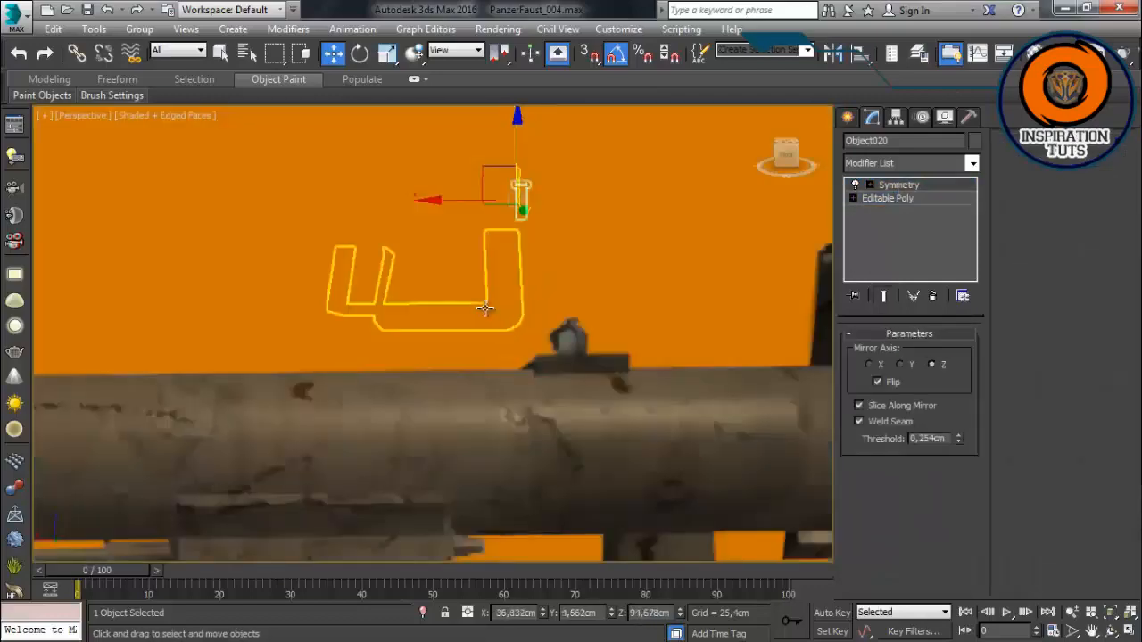
middle_click_drag(487, 309, 538, 378, "alt")
scroll(538, 378, "up", 3)
left_click(1131, 614)
middle_click_drag(364, 265, 443, 309, "alt")
scroll(444, 309, "up", 2)
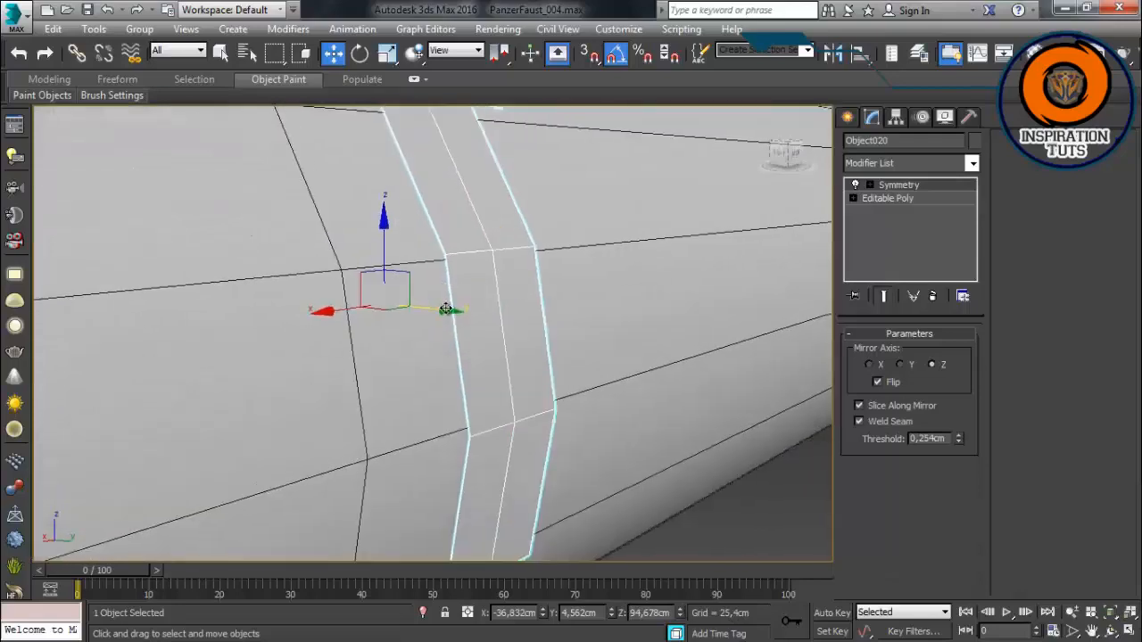
scroll(444, 309, "down", 2)
right_click(463, 255)
mouse_move(479, 430)
left_click(403, 437)
key("2")
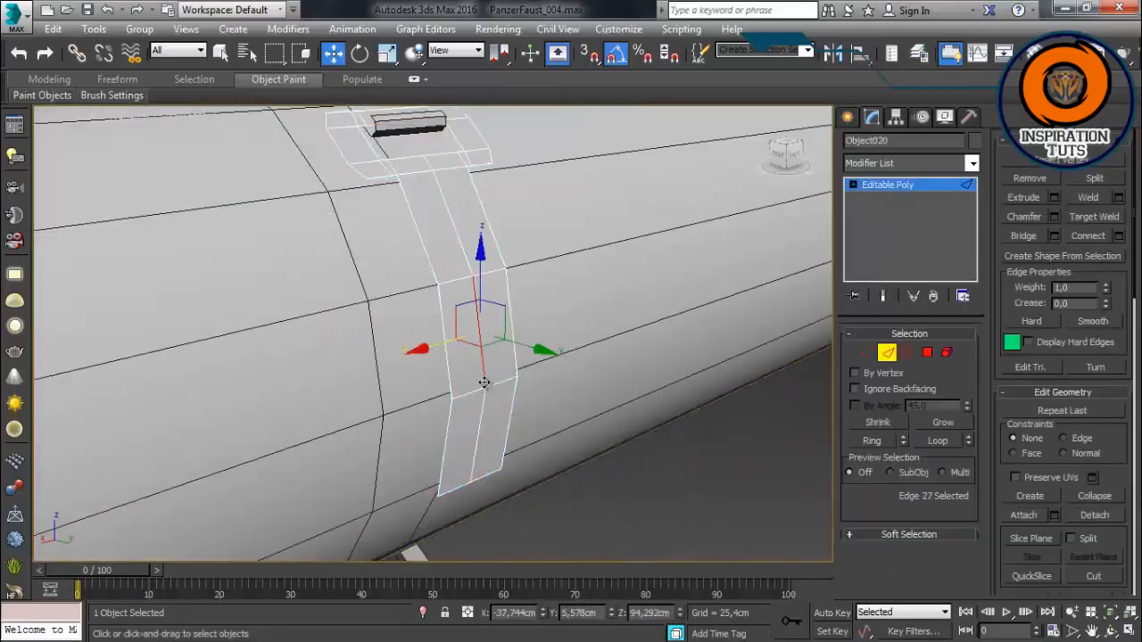
Step: Remove the edges of the strip's center seam and delete the strip's lowest polygon
middle_click_drag(496, 435, 477, 478, "alt")
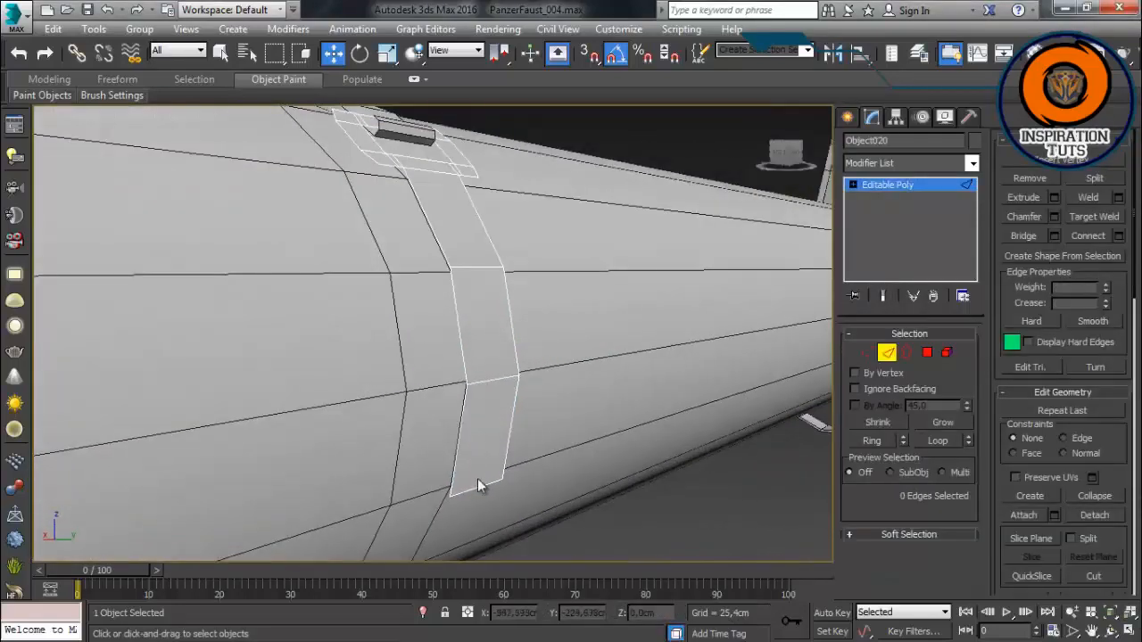
left_click(927, 353)
left_click(482, 442)
left_click(371, 517)
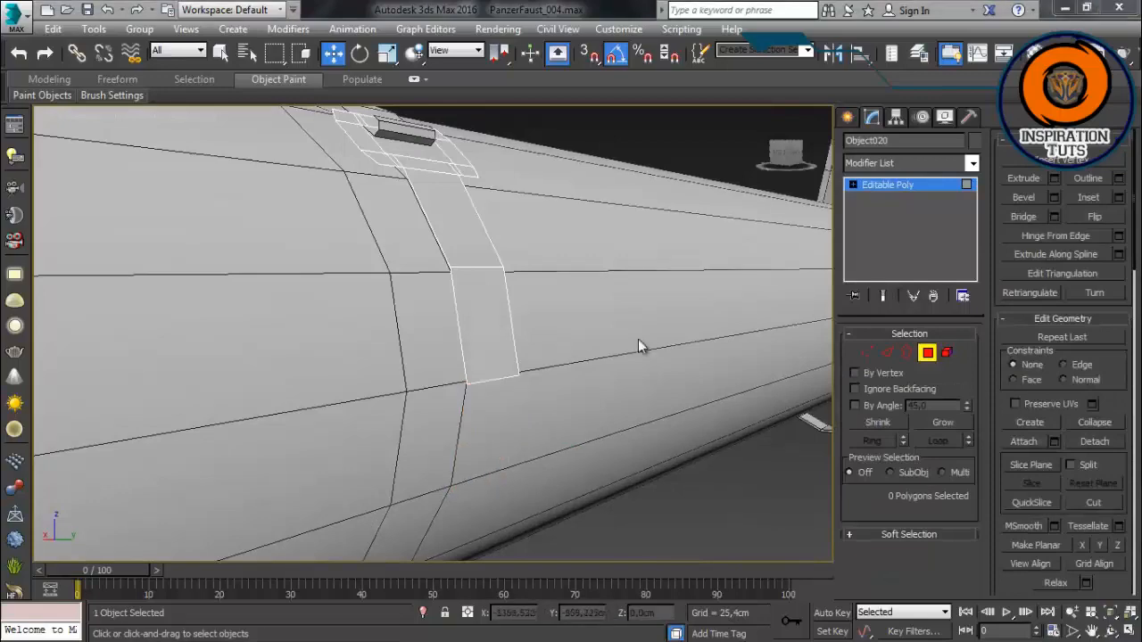
Step: Extrude the strip's bottom edge repeatedly outward and around to form a faceted rolled end
left_click(491, 353)
middle_click_drag(522, 427, 606, 380, "alt")
left_click(887, 353)
left_click(478, 257)
middle_click_drag(478, 257, 506, 218, "alt")
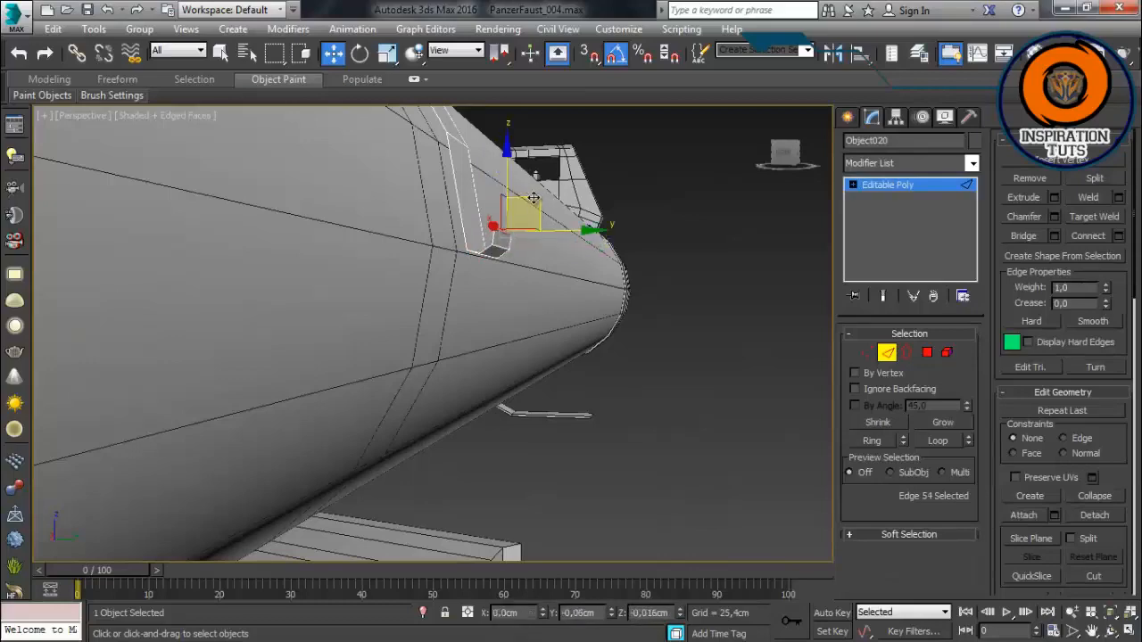
middle_click_drag(527, 202, 497, 285, "alt")
scroll(497, 286, "up", 3)
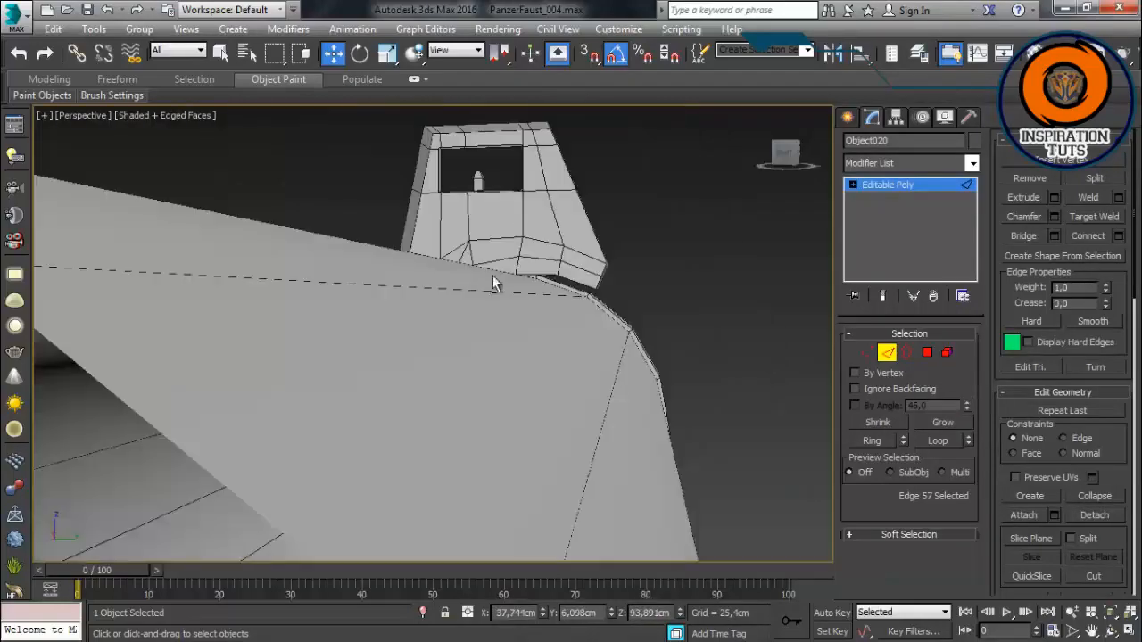
scroll(485, 390, "down", 2)
middle_click_drag(484, 390, 464, 379, "alt")
left_click(487, 388)
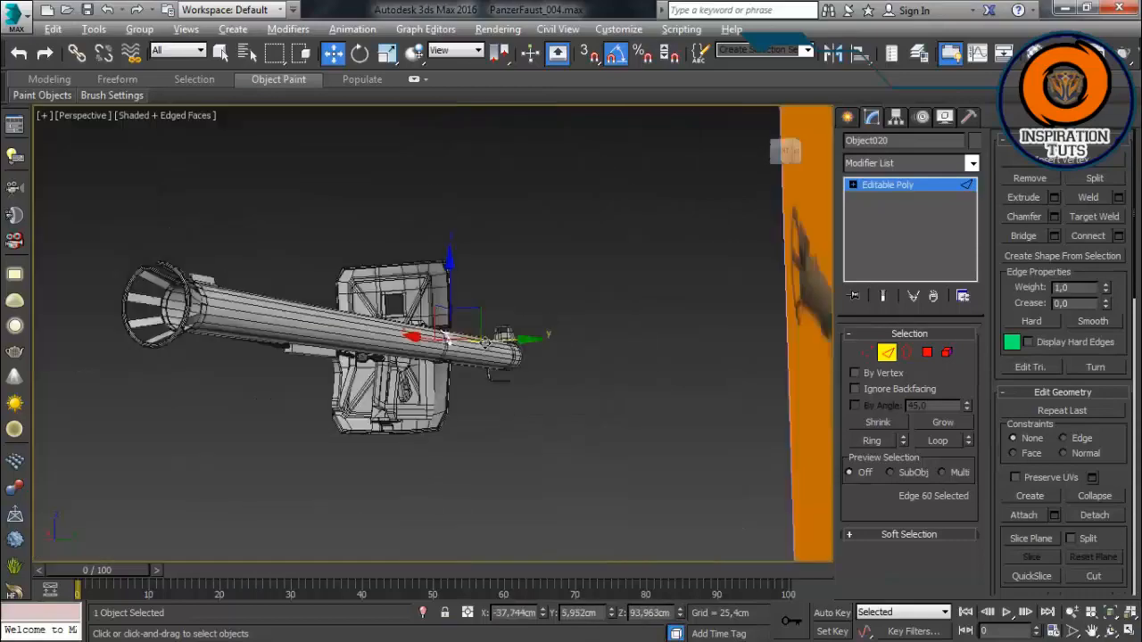
scroll(419, 308, "up", 4)
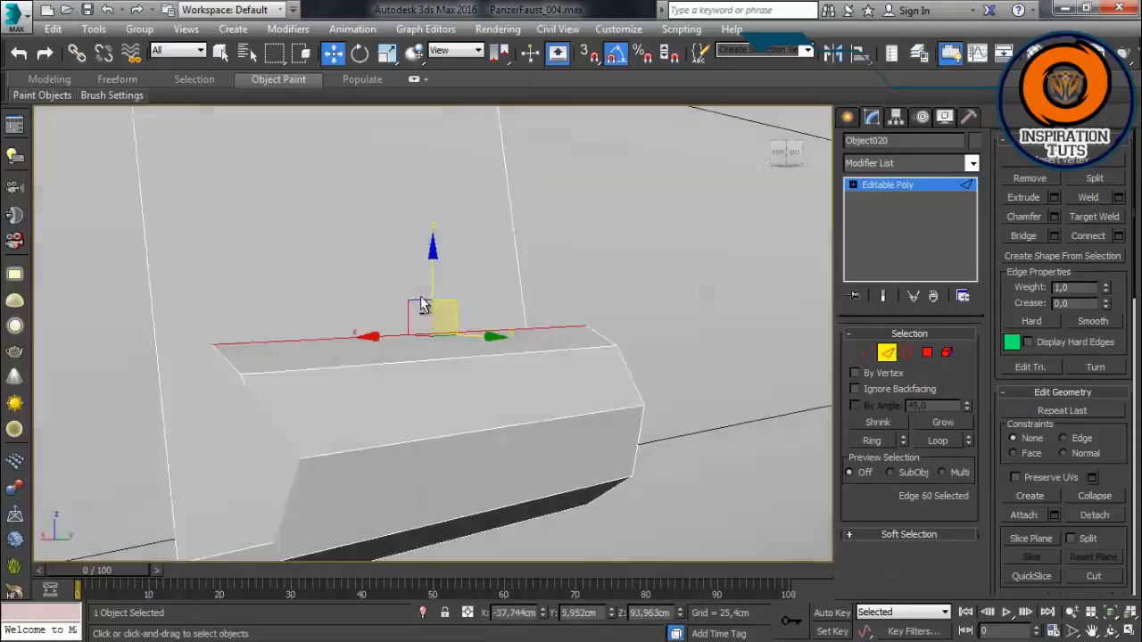
scroll(421, 302, "down", 1)
middle_click_drag(421, 301, 354, 309, "alt")
Step: Clone the polygon above the rolled end sideways as an element and delete the copy
left_click(928, 355)
scroll(387, 308, "down", 3)
left_click_drag(351, 309, 197, 338, "shift")
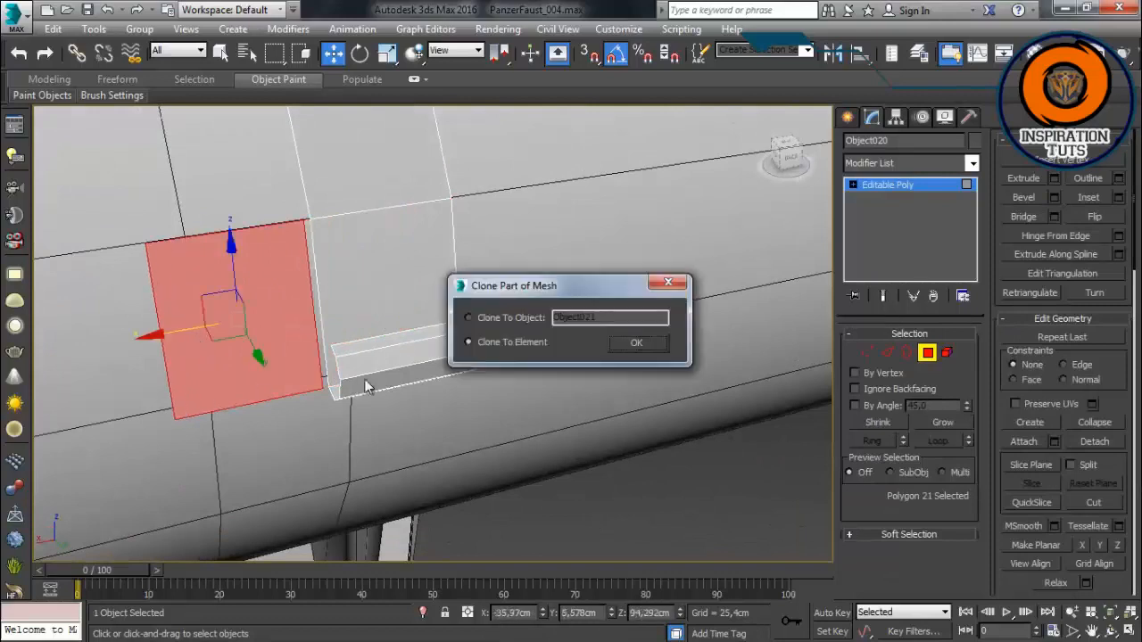
key("Return")
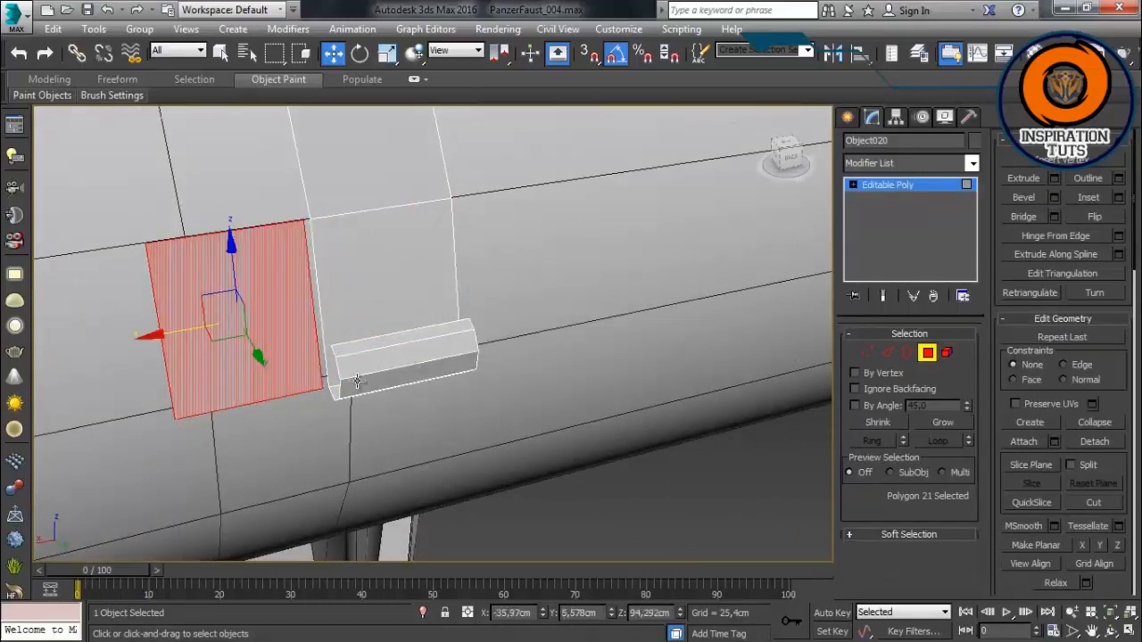
middle_click_drag(357, 382, 368, 333)
key("Delete")
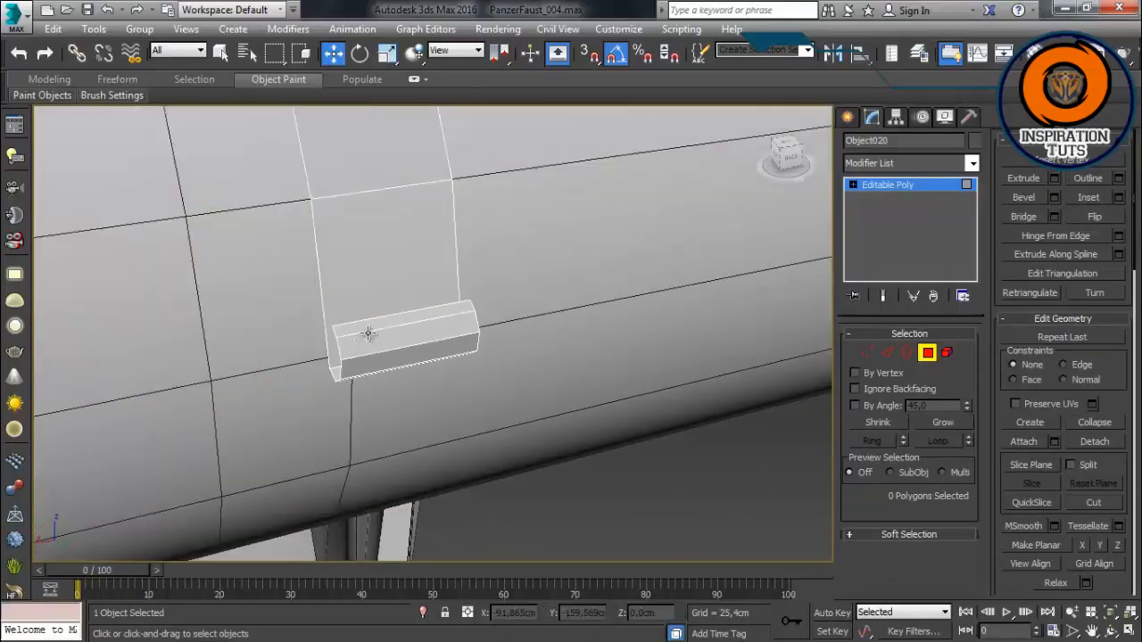
Step: Clone the strip polygon above the rolled end to the side of the strip, using Clone To Element
scroll(433, 357, "down", 5)
middle_click_drag(433, 356, 438, 339, "alt")
scroll(433, 359, "up", 4)
left_click(434, 358)
left_click_drag(408, 396, 298, 417, "shift")
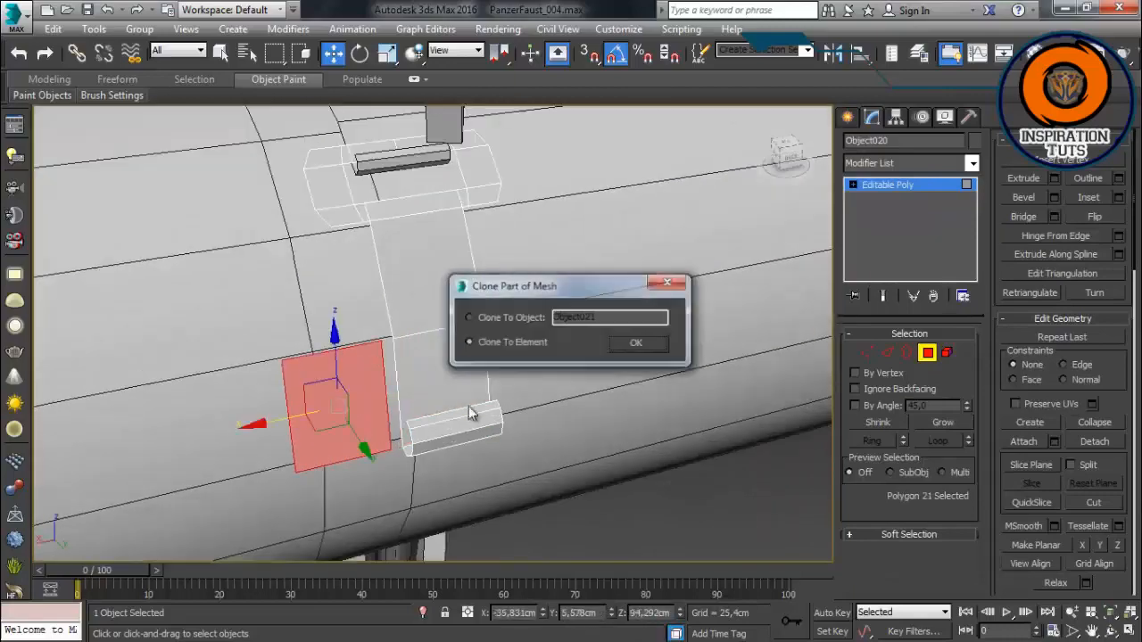
key("Return")
Step: Rotate the cloned polygon about Z until it stands perpendicular to the strip, flatten it, and move it beside the rolled end
key("e")
left_click_drag(353, 451, 321, 458)
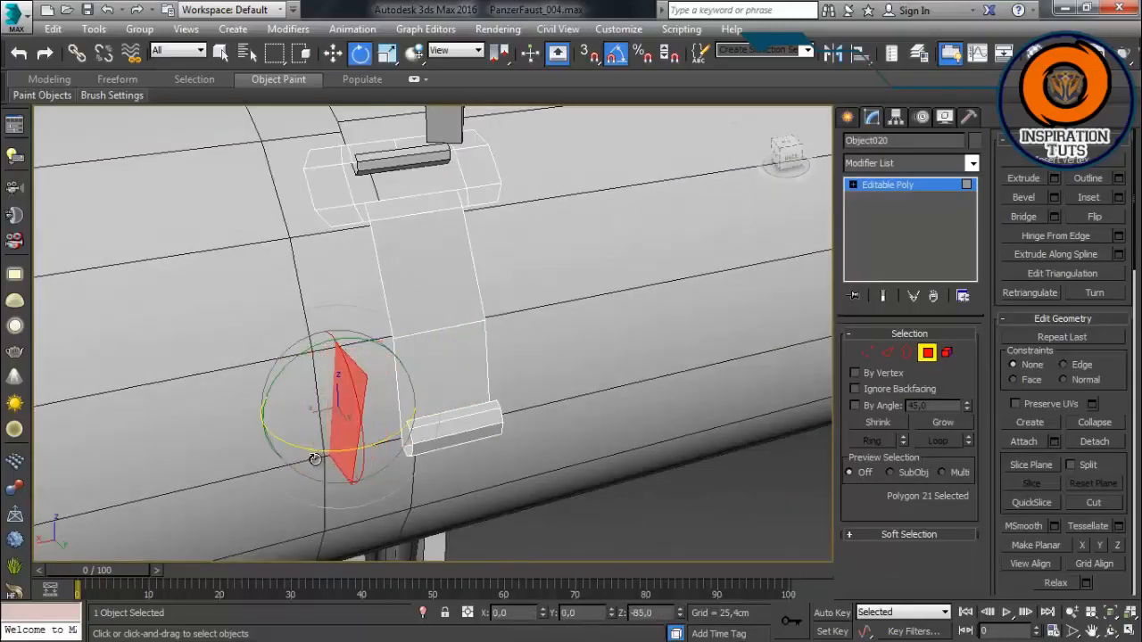
key("w")
key("r")
left_click_drag(287, 418, 866, 395)
key("w")
left_click_drag(337, 419, 411, 469)
Step: Narrow the cloned side plate by moving its edges and side vertices, aligning it with the end of the roll
middle_click_drag(379, 419, 428, 312, "alt")
key("4")
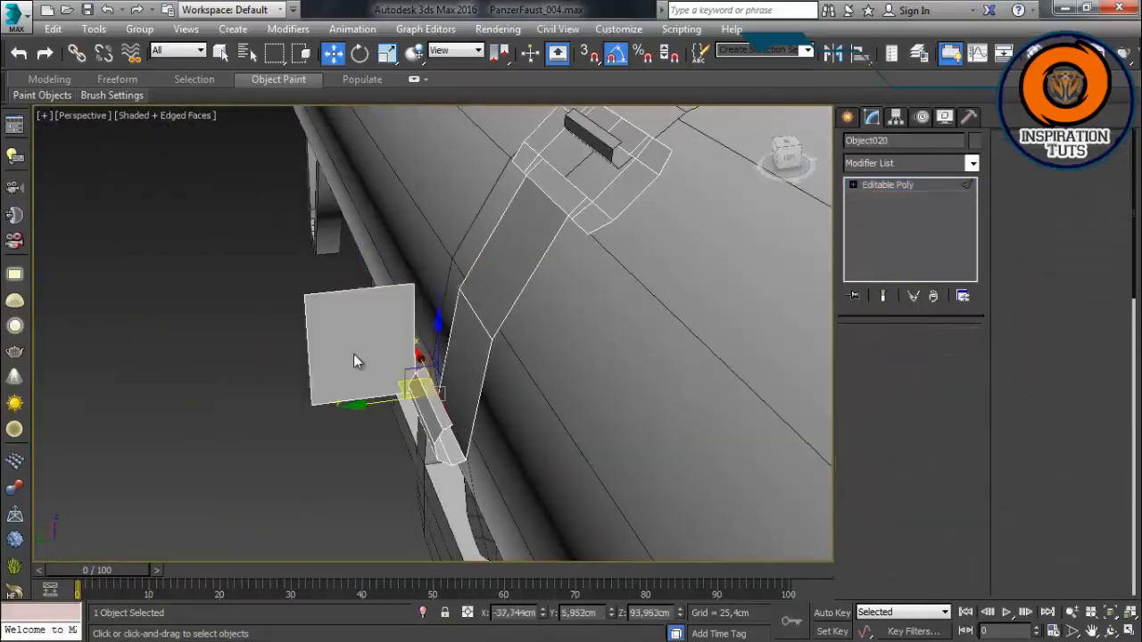
key("2")
left_click_drag(308, 355, 373, 348)
key("1")
left_click_drag(324, 244, 431, 396)
left_click(372, 286)
middle_click_drag(384, 307, 455, 402, "alt")
scroll(350, 324, "up", 2)
left_click_drag(322, 181, 475, 398)
left_click_drag(372, 292, 409, 293)
Step: Extrude the side plate's bottom edge straight down below the rolled end
middle_click_drag(410, 293, 478, 298, "alt")
scroll(463, 341, "up", 2)
middle_click_drag(477, 299, 464, 383)
scroll(469, 319, "down", 3)
key("2")
left_click(430, 393)
left_click_drag(435, 337, 435, 407)
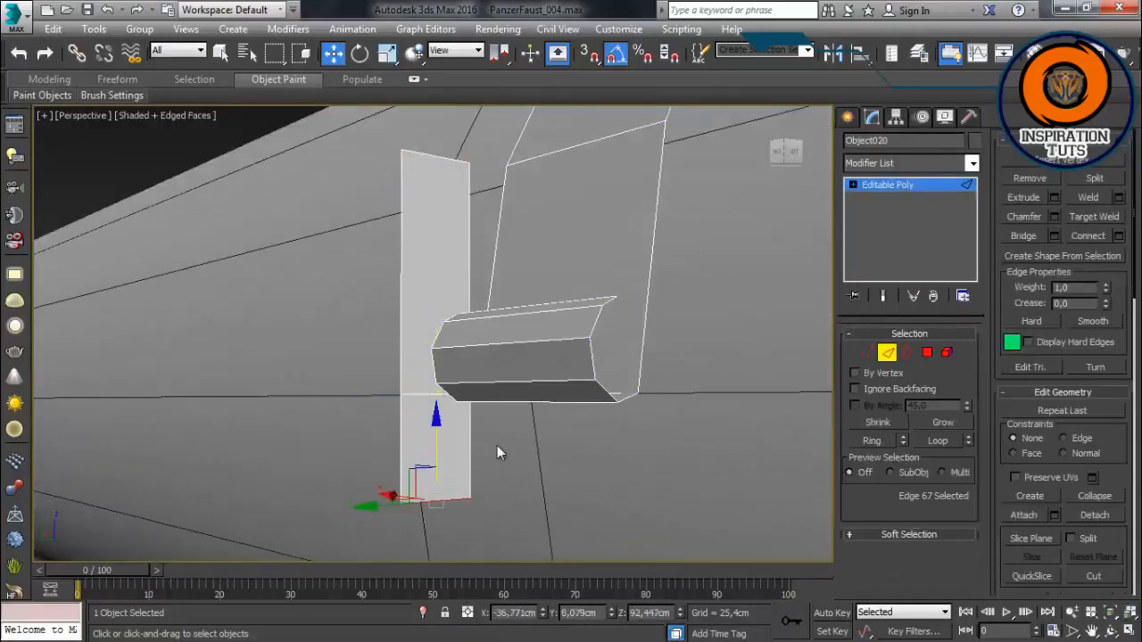
Step: Extrude the side plate's bottom edge down by another segment and bend it slightly inward, adjusting the vertices around the bend
middle_click_drag(497, 445, 571, 446, "alt")
scroll(571, 446, "down", 2)
left_click_drag(456, 401, 456, 465, "shift")
middle_click_drag(464, 500, 475, 398)
left_click_drag(439, 404, 452, 409)
middle_click_drag(531, 406, 586, 320, "alt")
key("1")
left_click_drag(482, 346, 481, 348)
key("2")
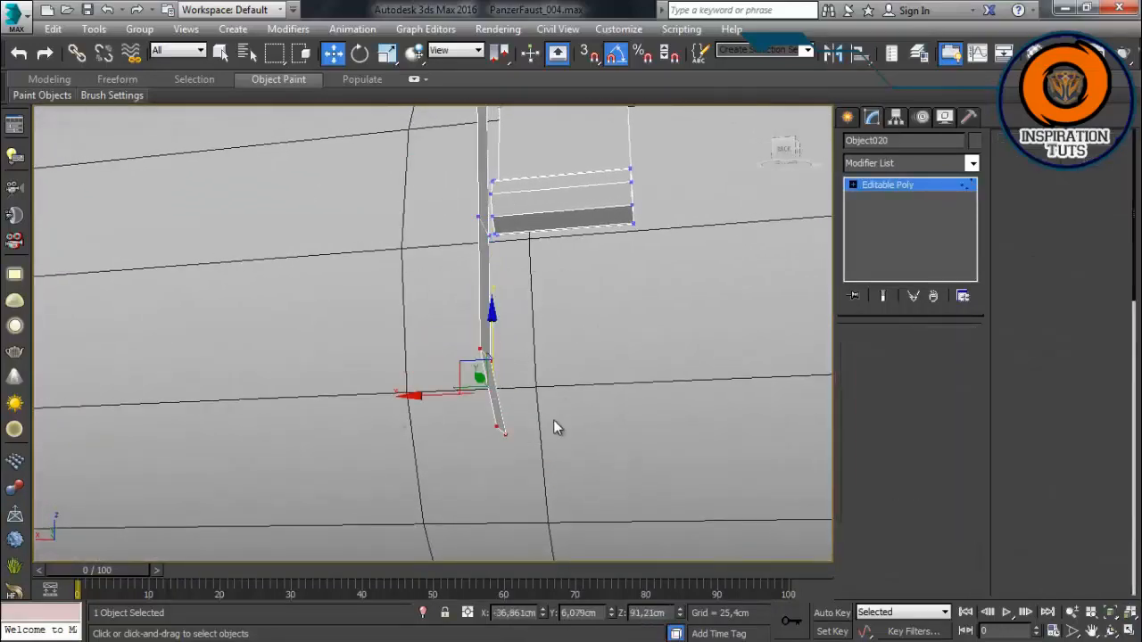
Step: Extrude the side plate's lower edge inward and down toward the middle of the strip
middle_click_drag(553, 420, 571, 419, "alt")
left_click_drag(470, 400, 523, 432, "shift")
middle_click_drag(569, 434, 589, 435, "alt")
left_click_drag(530, 435, 533, 435)
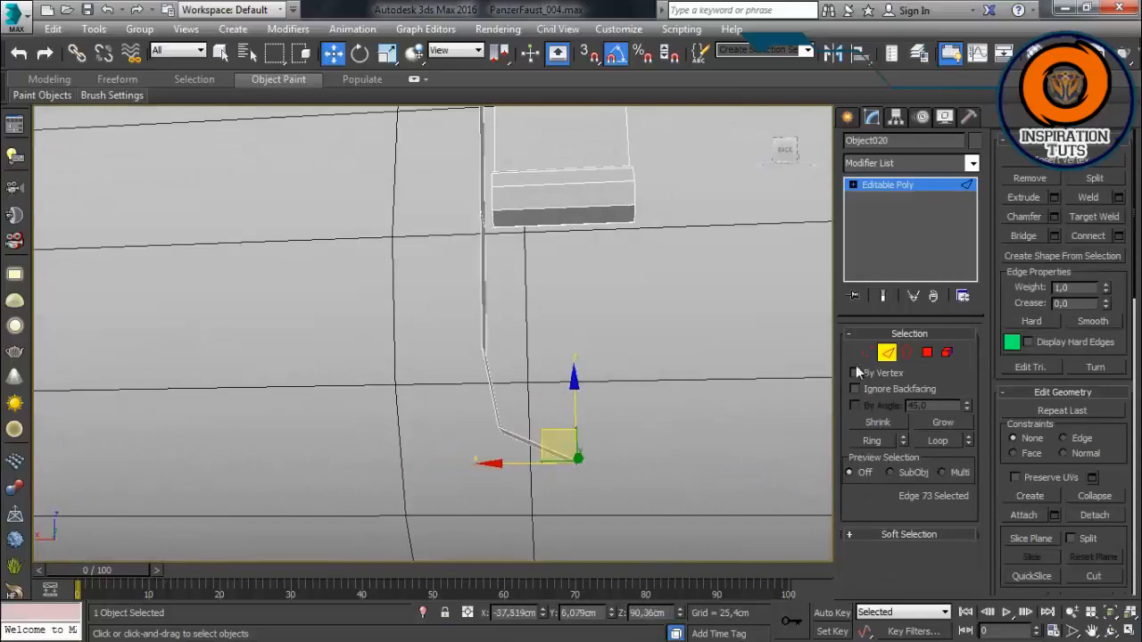
Step: Try a Symmetry modifier on the whole strip object, testing mirror axes Z and Y
left_click(887, 353)
left_click(972, 164)
key("s")
key("s")
key("s")
key("s")
key("s")
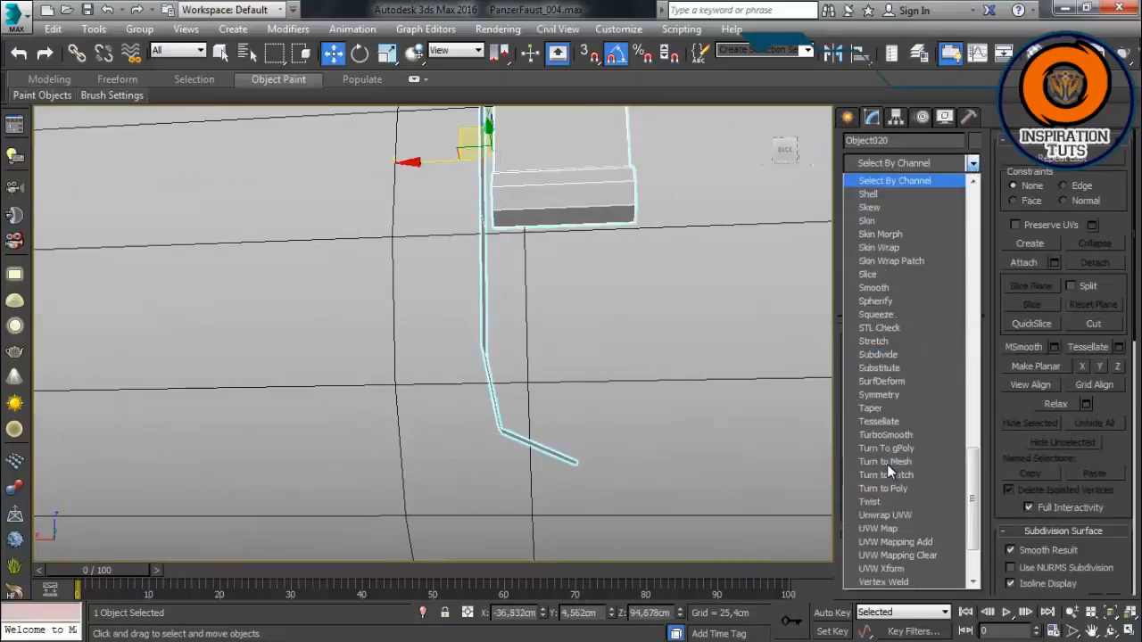
left_click(886, 382)
scroll(581, 314, "down", 5)
key("z")
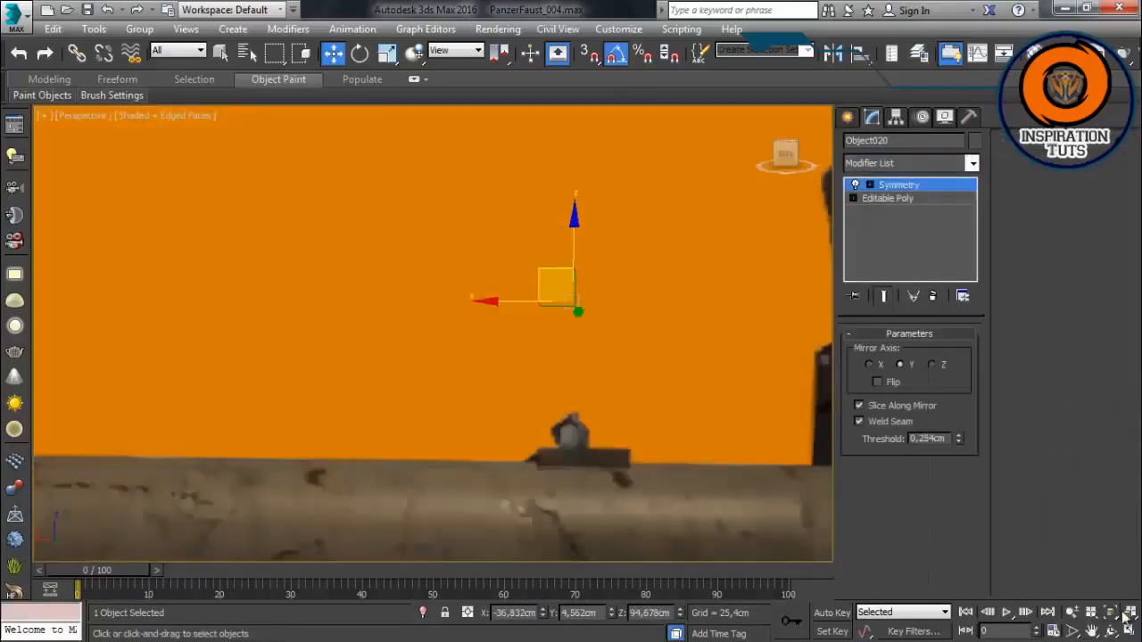
scroll(384, 341, "up", 2)
middle_click_drag(656, 335, 676, 359, "alt")
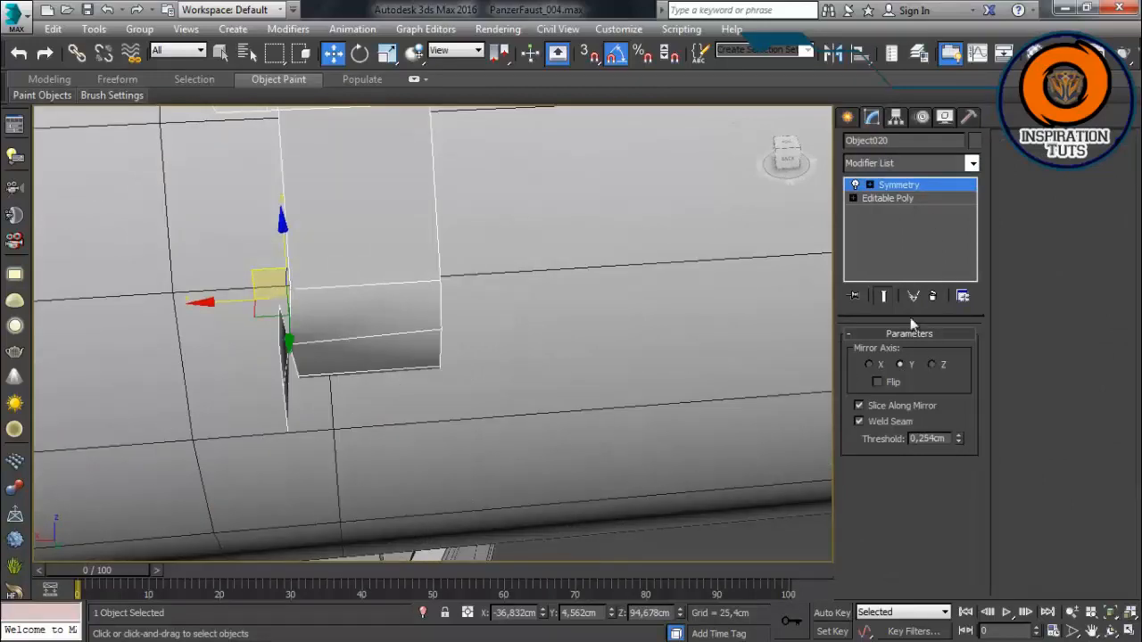
left_click(932, 364)
scroll(414, 344, "down", 3)
middle_click_drag(414, 344, 517, 299, "alt")
left_click(900, 364)
Step: Detach the side plate element from the strip's base Editable Poly as a separate object and select it
left_click(887, 198)
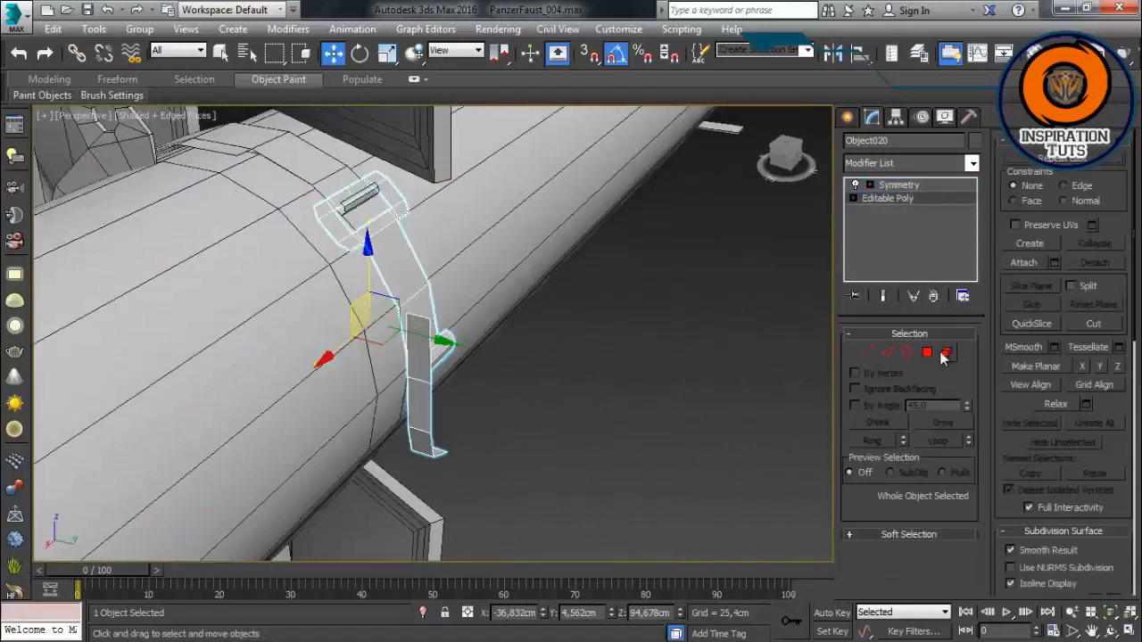
left_click(947, 352)
left_click(420, 434)
left_click(1094, 262)
left_click(612, 346)
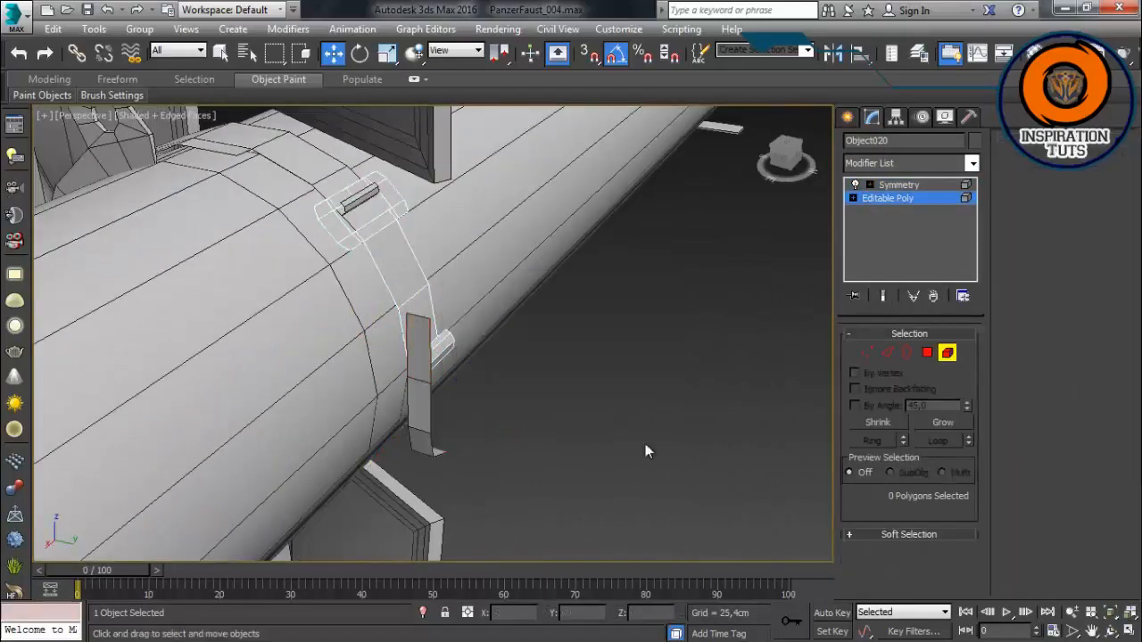
key("5")
left_click(424, 406)
Step: Apply a Symmetry modifier to the side plate with mirror axis Z and Flip enabled
left_click(974, 164)
key("s")
key("s")
key("s")
key("s")
key("s")
key("s")
key("s")
key("s")
key("s")
key("s")
key("s")
key("s")
key("s")
key("s")
key("s")
key("s")
key("s")
key("s")
key("s")
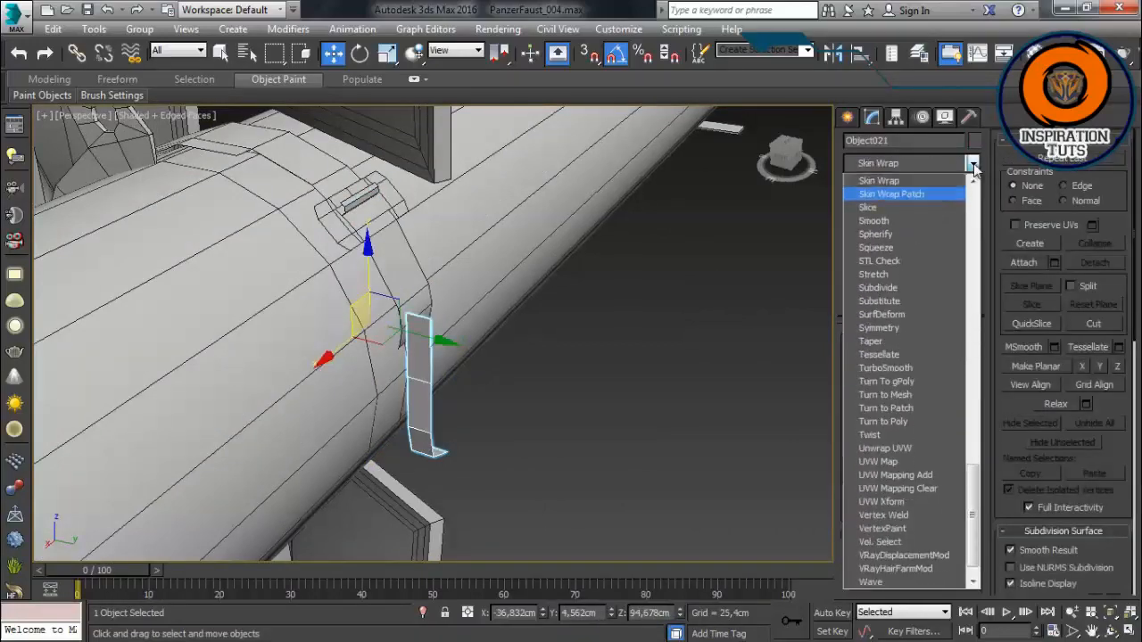
key("Return")
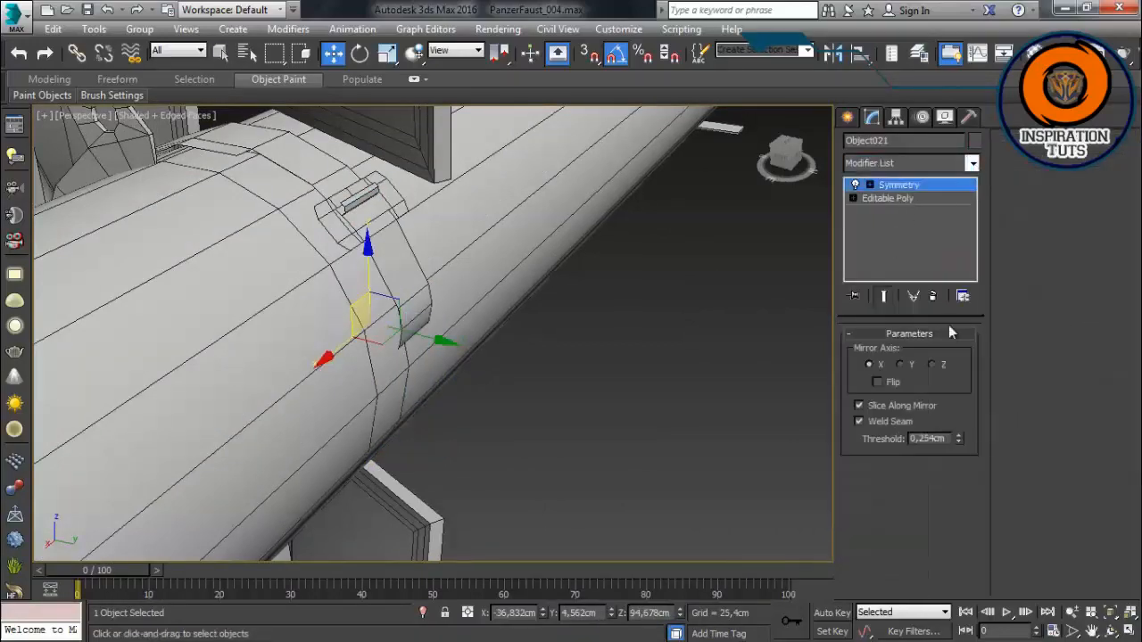
middle_click_drag(761, 391, 331, 340, "alt")
left_click(877, 382)
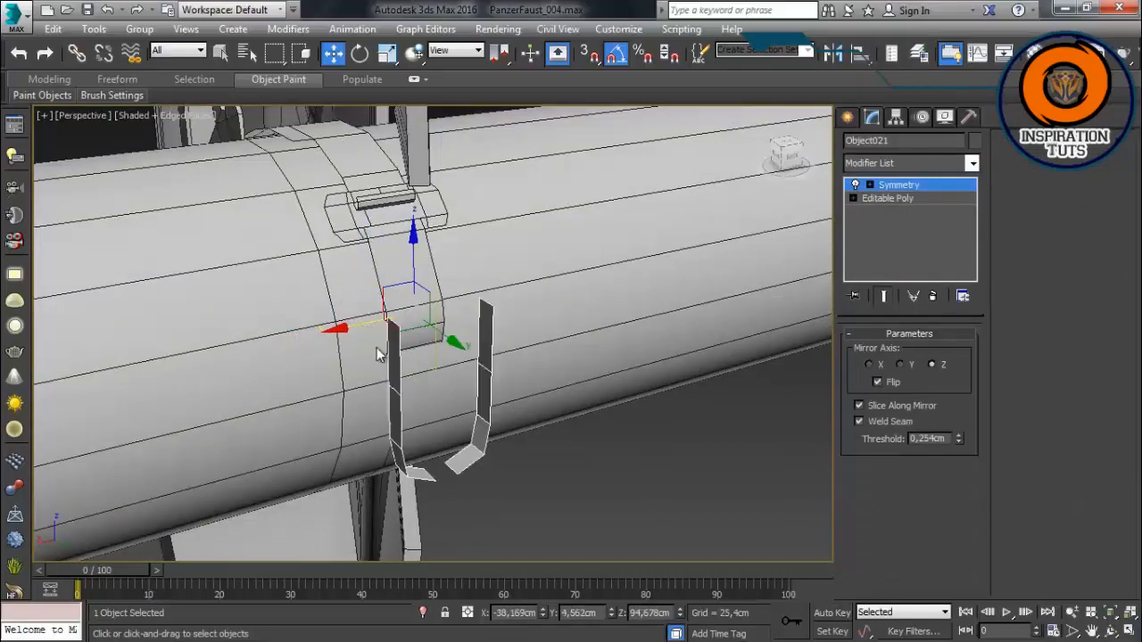
Step: Move the symmetry mirror plane along X until the two side plates flank the roll and their lower ends join
left_click_drag(366, 324, 352, 327)
middle_click_drag(353, 327, 268, 329, "alt")
scroll(355, 323, "up", 3)
left_click_drag(368, 308, 364, 306)
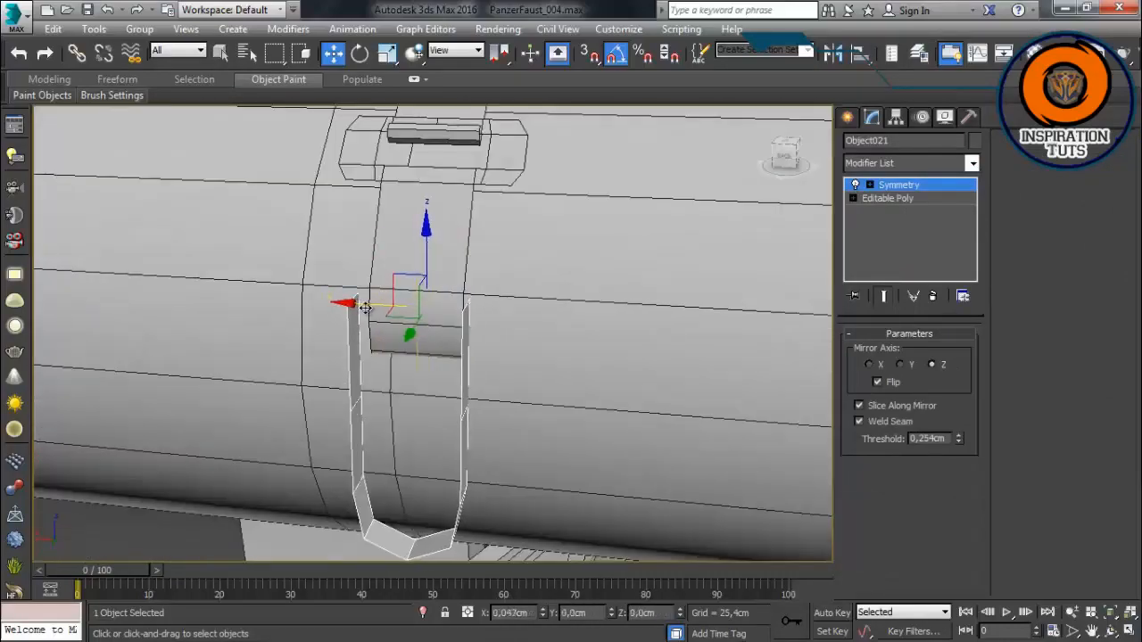
middle_click_drag(365, 307, 574, 363, "alt")
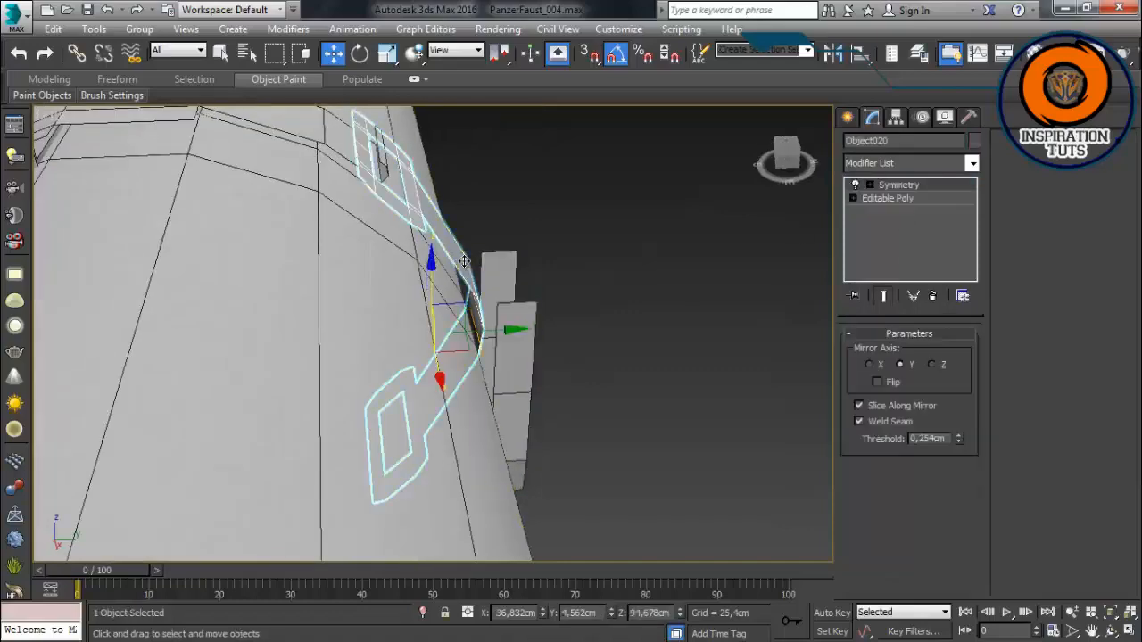
Step: Delete the Symmetry modifier from the original strip object
left_click(892, 198)
right_click(895, 198)
left_click(933, 213)
Step: Adjust the height of the top vertices in the mirrored side plate's base Editable Poly
mouse_move(554, 339)
middle_mouse_down("alt")
mouse_move(524, 312)
mouse_move(576, 353)
middle_mouse_up("alt")
left_click(524, 314)
left_click(893, 199)
left_click(867, 352)
left_click_drag(533, 220, 420, 286)
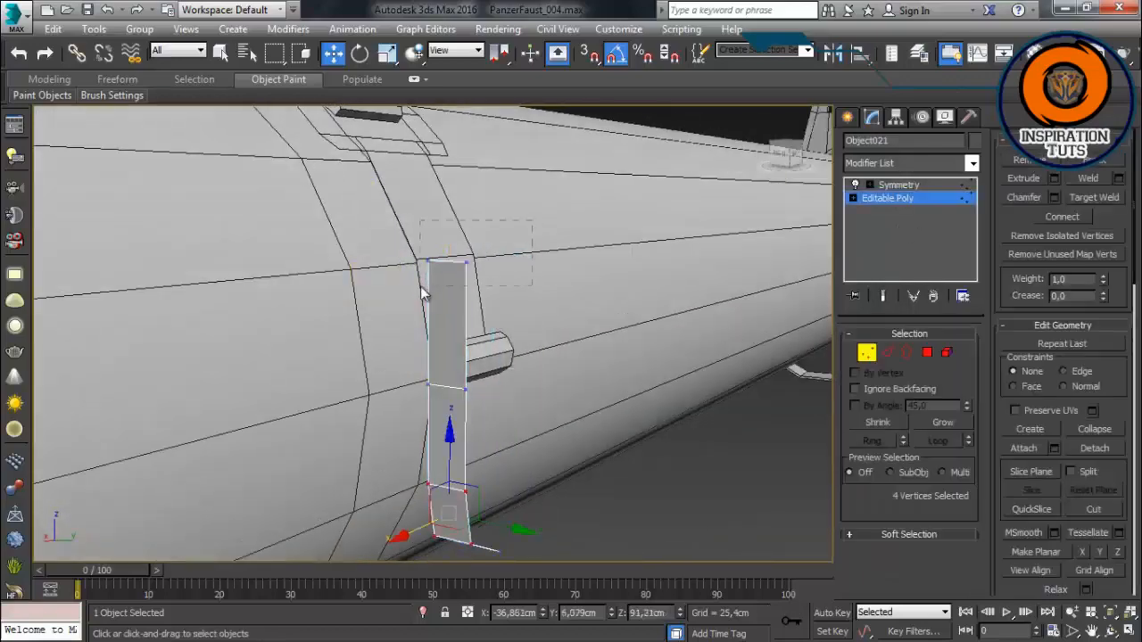
left_click_drag(446, 222, 447, 227)
Step: Ring-select the side plate's horizontal edges and connect them with two segments along its length
middle_click_drag(464, 267, 402, 331, "alt")
left_click(888, 198)
left_click(887, 352)
left_click(409, 448)
left_click(872, 441)
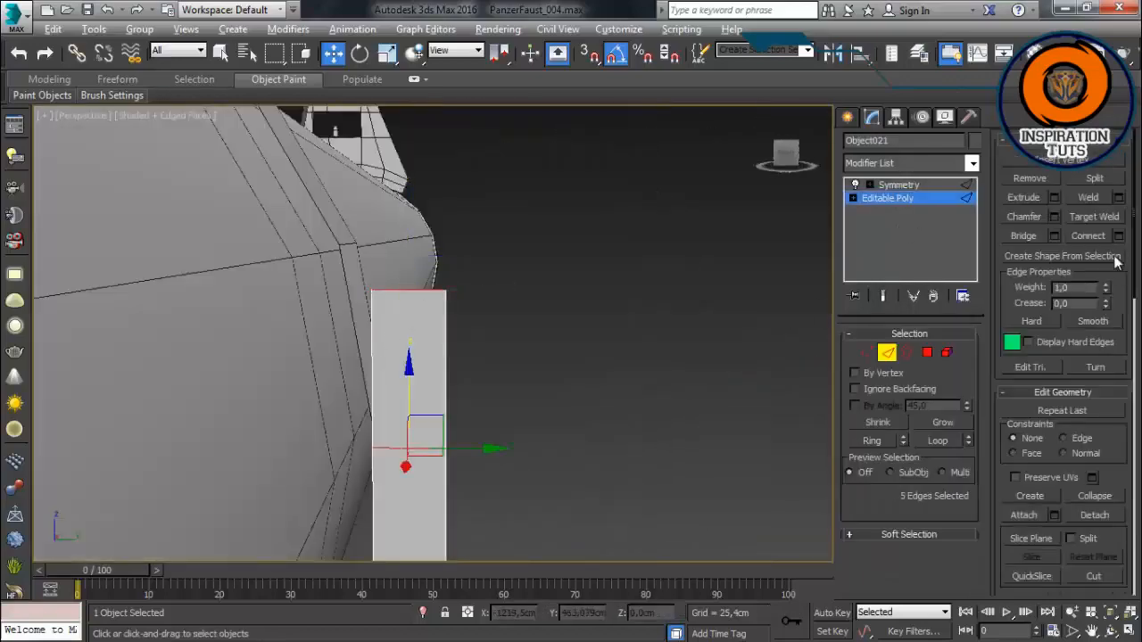
left_click(1119, 237)
left_click(212, 457)
left_click(211, 531)
Step: Raise the two middle top vertices about 0.15 cm and shift the four vertices beside the roll about 0.15 cm inward
key("1")
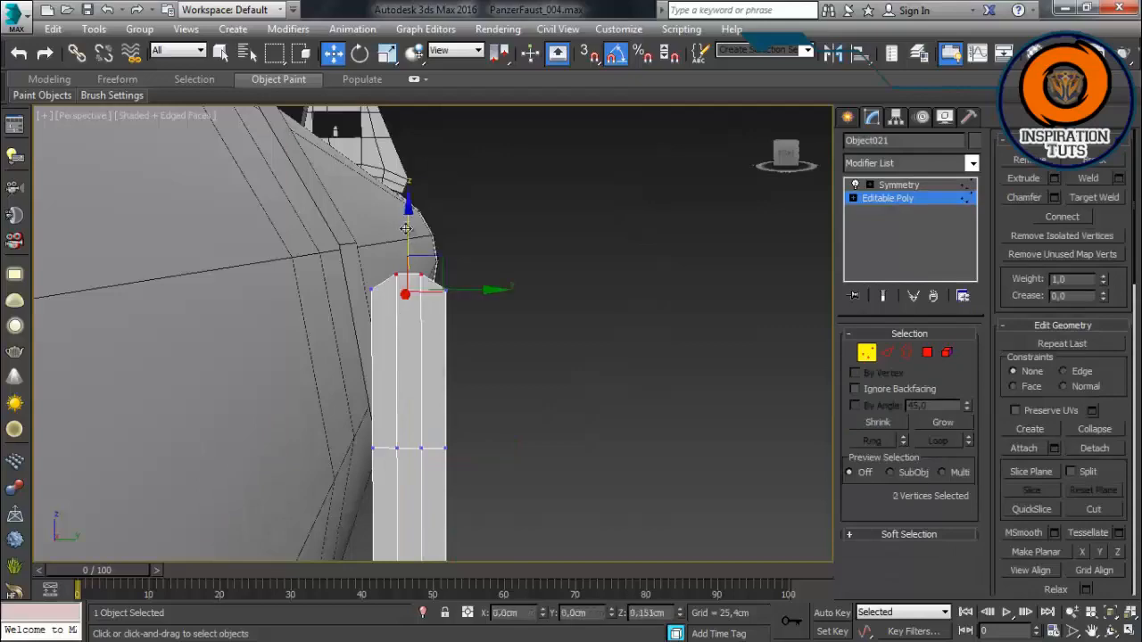
middle_click_drag(405, 229, 360, 385, "alt")
left_click_drag(296, 315, 340, 377)
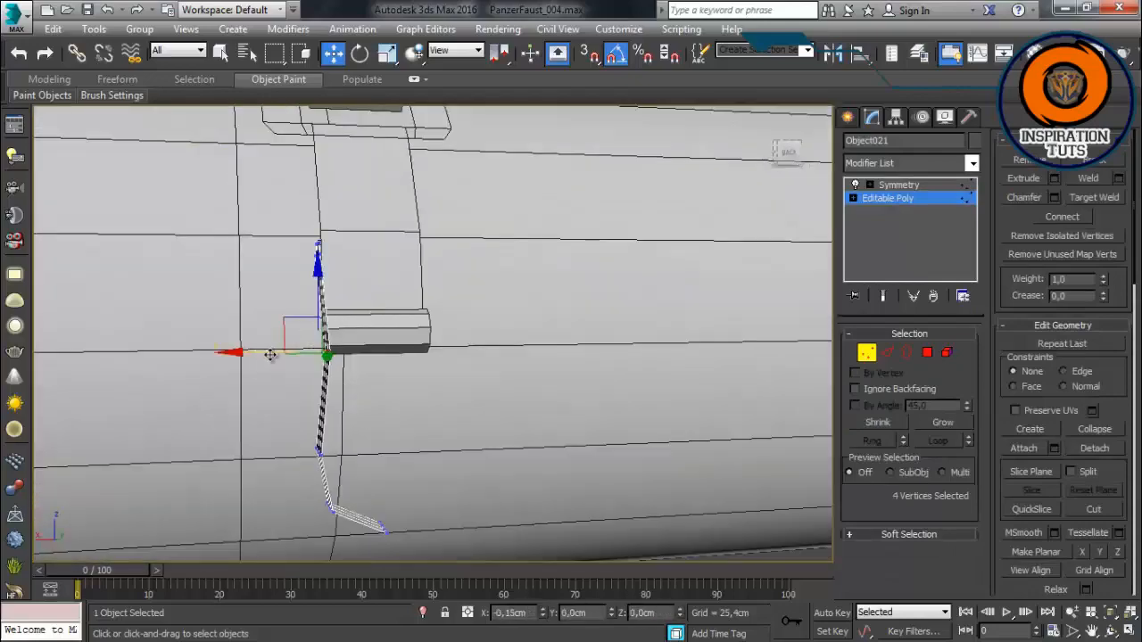
middle_click_drag(270, 354, 398, 327, "alt")
Step: Clone an upper polygon of the side plate outward as an element, detach the copy as a separate object, and select it
key("4")
left_click(289, 253)
middle_click_drag(290, 253, 223, 268, "alt")
left_click_drag(219, 270, 202, 273)
left_click(625, 351)
left_click(1095, 442)
left_click(609, 347)
key("4")
left_click(742, 428)
middle_click_drag(571, 429, 652, 432, "alt")
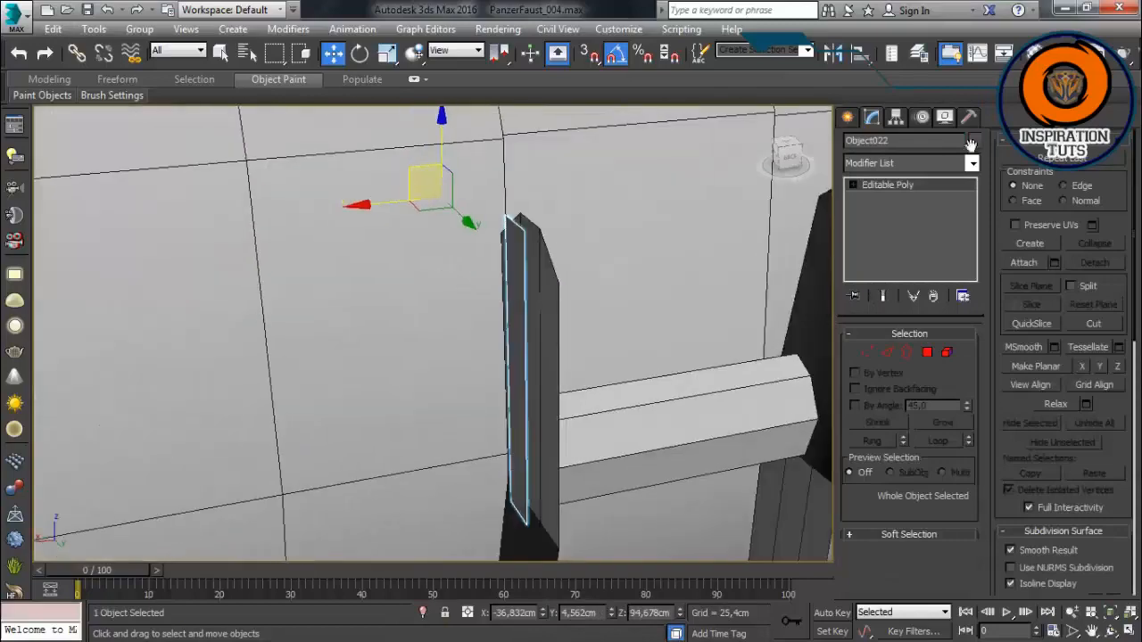
Step: Adjust the detached piece's pivot and extend its edges into a U-shaped bracket beside the side plate's upper end
left_click(896, 117)
left_click(910, 222)
scroll(536, 339, "up", 3)
middle_click_drag(536, 339, 552, 341, "alt")
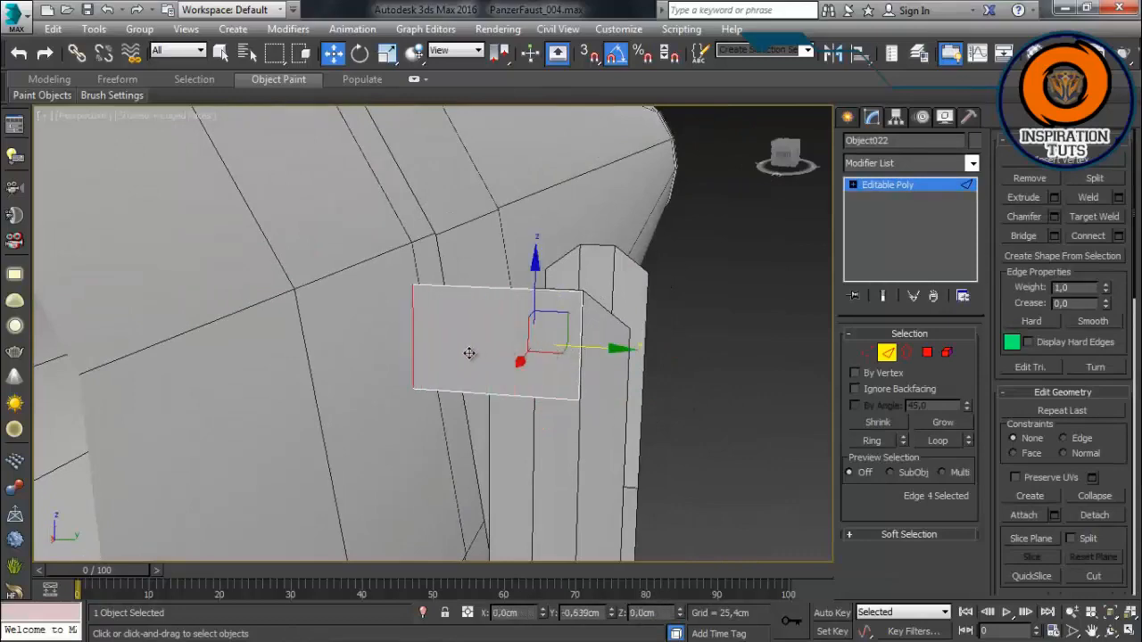
middle_click_drag(469, 354, 423, 334, "alt")
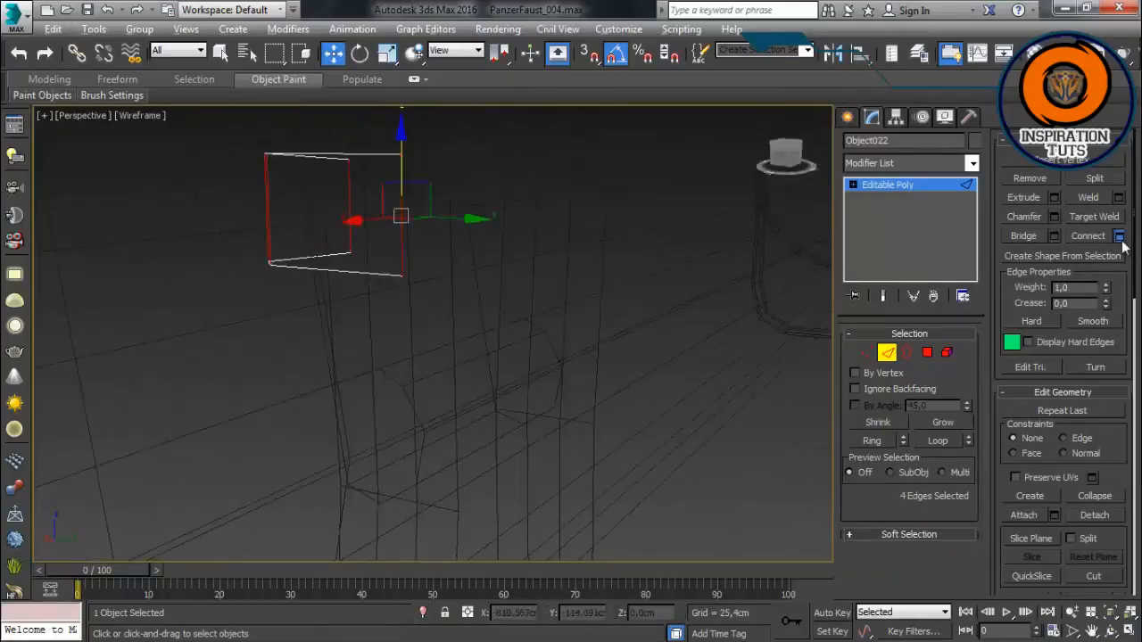
Step: Connect the U-shaped bracket's four vertical edges with two segments and switch to vertex editing in shaded view
left_click(1120, 236)
left_click(210, 531)
key("F3")
key("1")
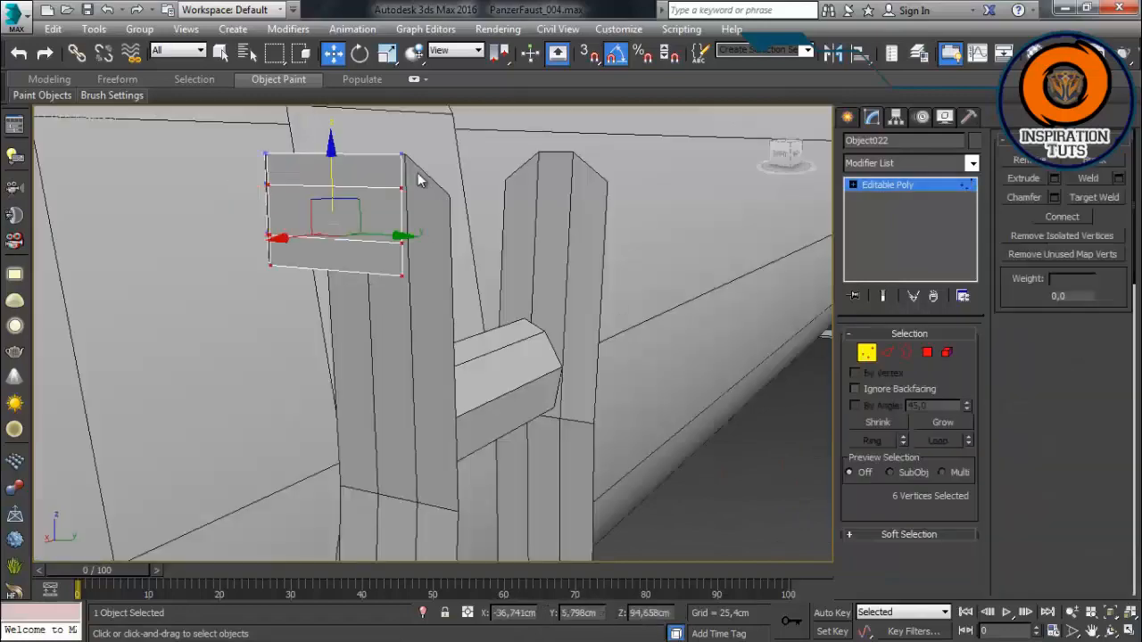
Step: Move the end vertices of the U-shaped bracket to angle the corners of its free end
left_click_drag(417, 174, 387, 255)
left_click_drag(474, 215, 471, 218)
middle_click_drag(471, 218, 526, 277, "alt")
scroll(448, 329, "down", 3)
scroll(475, 280, "up", 3)
Step: Rotate the 12 vertices around the bracket's bend, leave vertex editing and deselect the bracket
left_click_drag(526, 276, 401, 556)
key("F3")
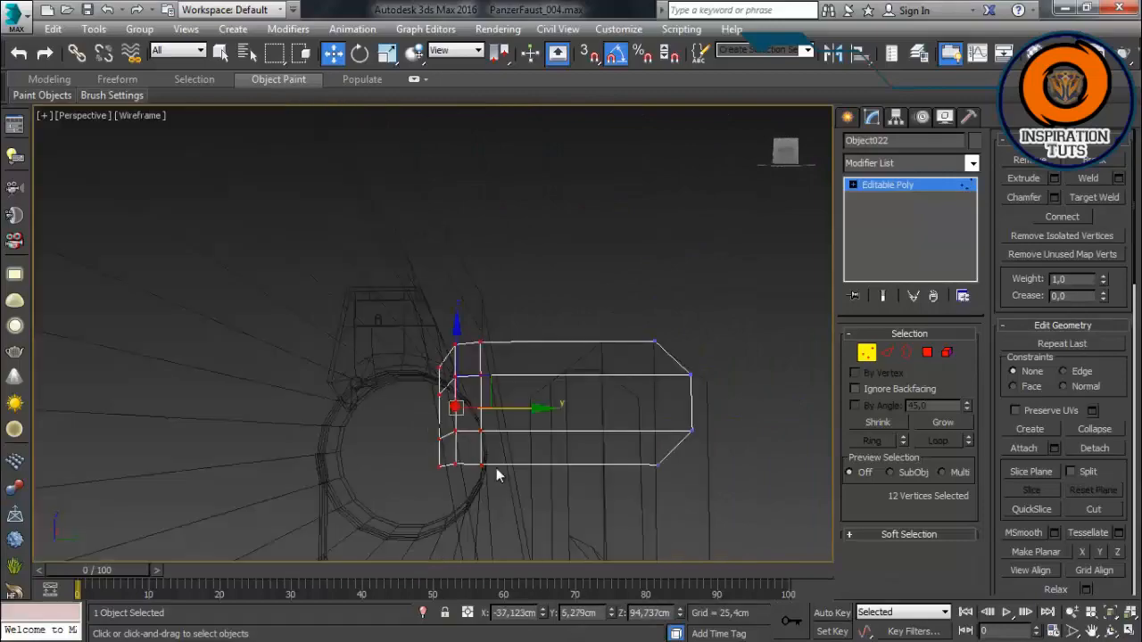
key("e")
mouse_move(507, 354)
left_mouse_down()
mouse_move(493, 352)
mouse_move(495, 382)
left_mouse_up()
key("w")
mouse_move(495, 382)
middle_mouse_down("alt")
mouse_move(577, 335)
mouse_move(608, 353)
mouse_move(455, 320)
middle_mouse_up("alt")
key("F3")
left_click(608, 353)
scroll(455, 319, "down", 4)
left_click(865, 353)
left_click(678, 500)
middle_click_drag(679, 500, 530, 345, "alt")
scroll(589, 387, "up", 3)
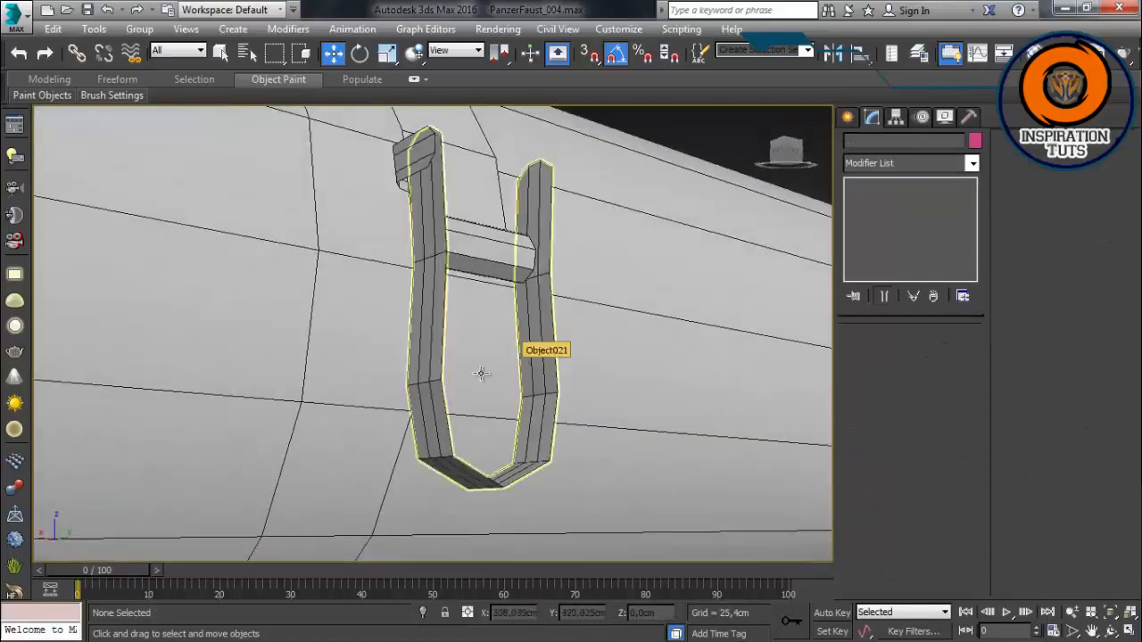
Step: Connect the side plate's four vertical edges beside the rolled strap end with 1 segment and a slide of -58
middle_click_drag(515, 422, 486, 295, "alt")
left_click(492, 306)
scroll(491, 306, "up", 4)
left_click(888, 198)
left_click(887, 355)
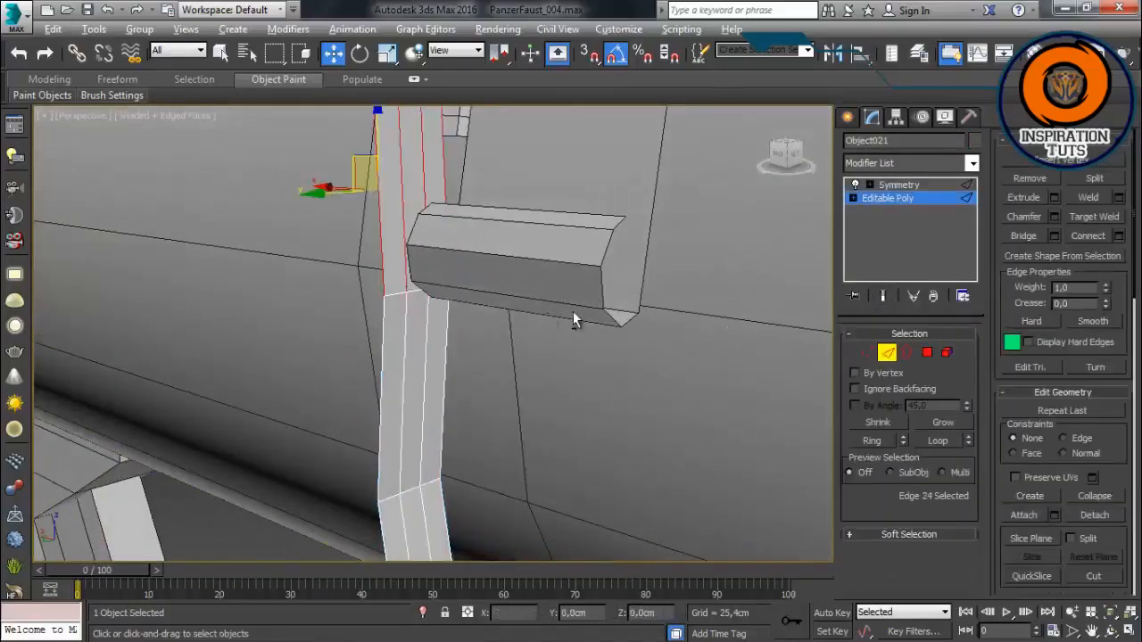
middle_click_drag(678, 261, 665, 265, "alt")
left_click_drag(214, 459, 211, 466)
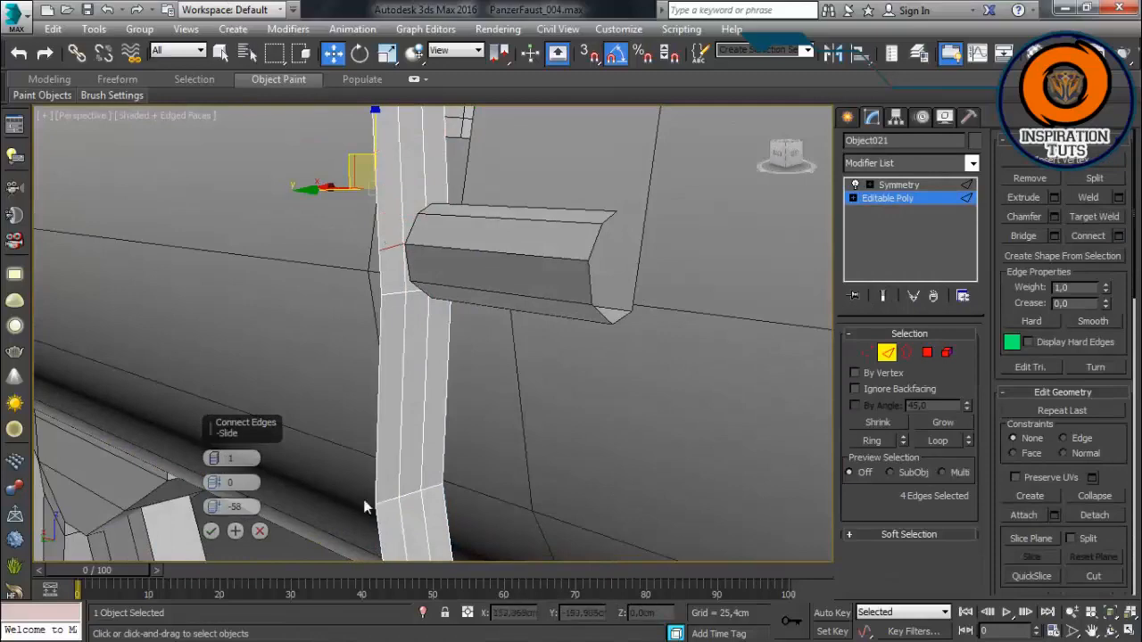
left_click(211, 531)
middle_click_drag(375, 401, 510, 298, "alt")
key("4")
left_click(451, 268)
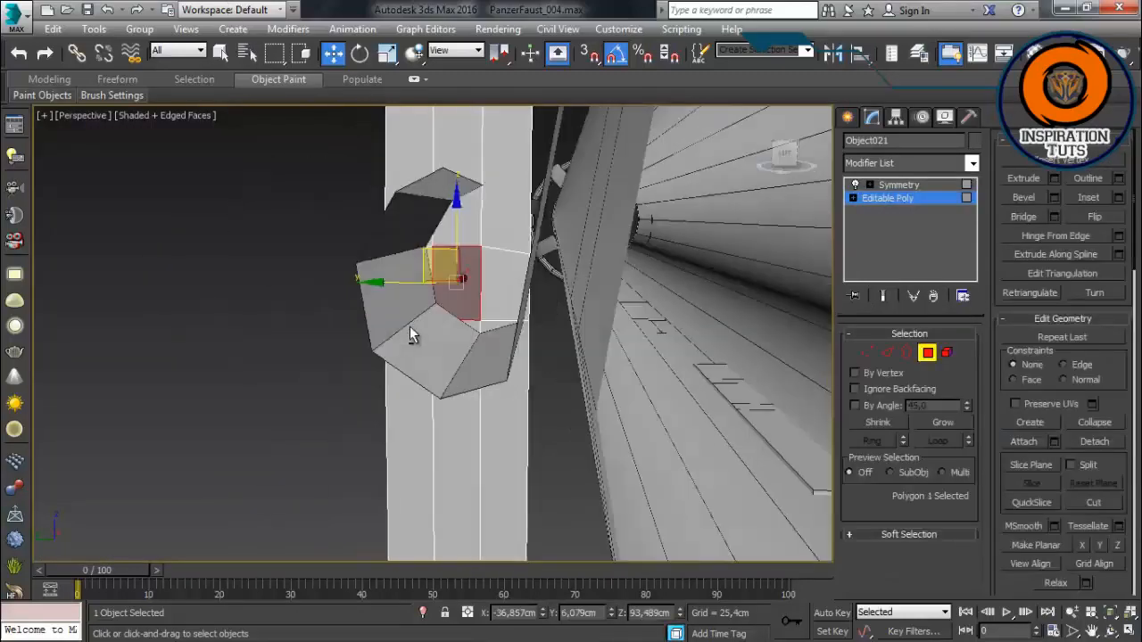
left_click(1054, 179)
middle_click_drag(375, 356, 307, 421, "alt")
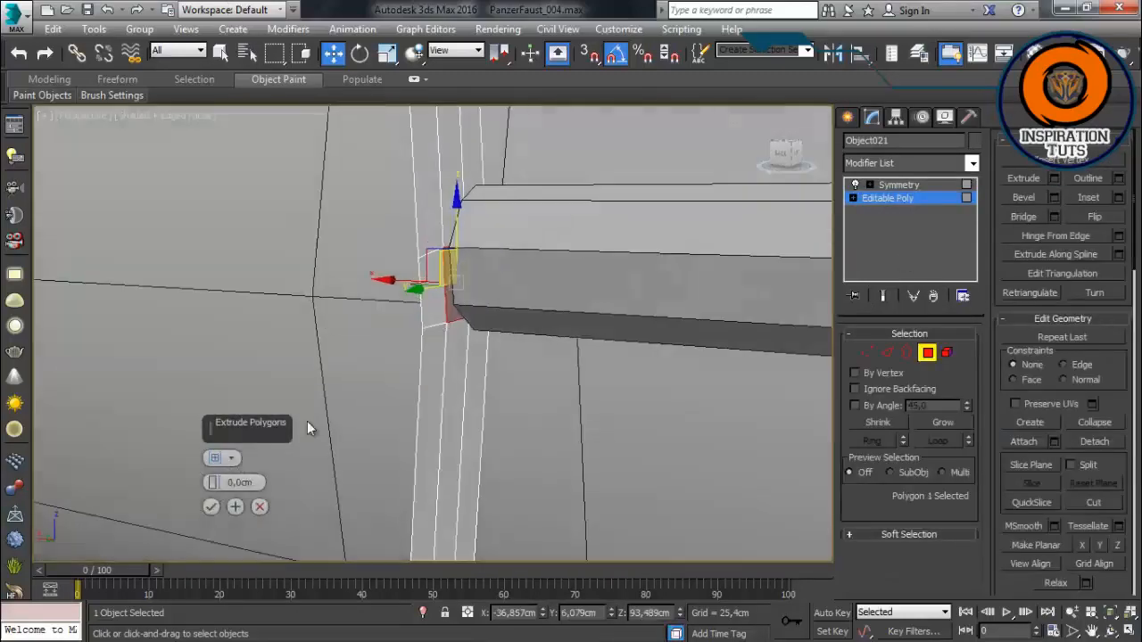
left_click(929, 359)
Step: Add a Shell modifier with a 0,15 cm inner amount above the side plates' Symmetry and collapse them to an editable poly
left_click(898, 185)
scroll(434, 280, "down", 5)
middle_click_drag(434, 281, 638, 308, "alt")
left_click(973, 165)
left_click(974, 167)
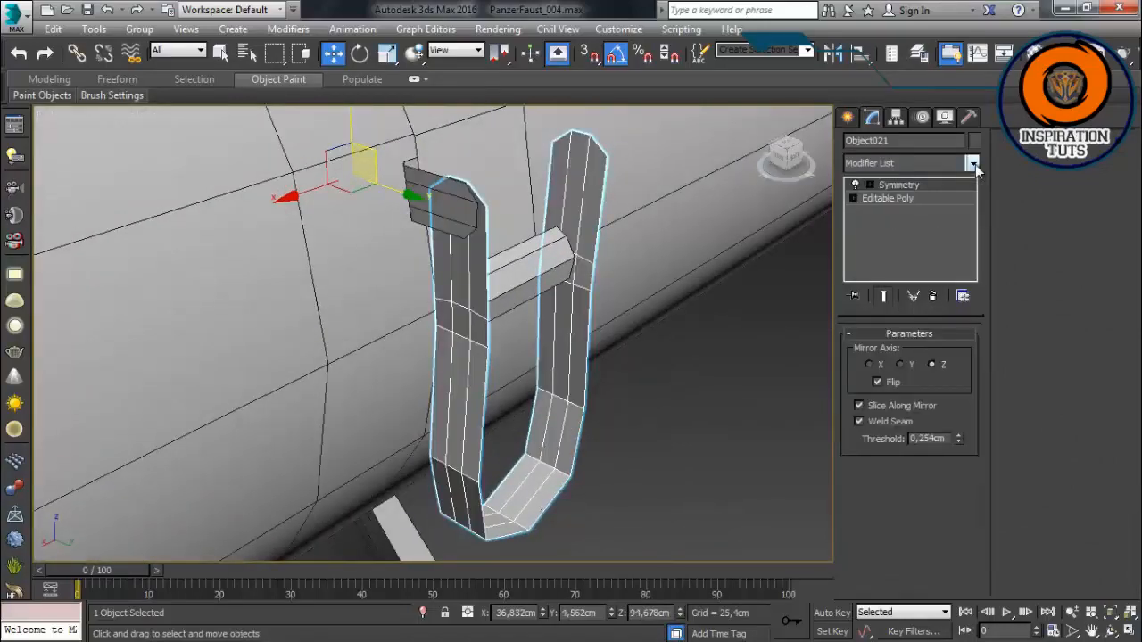
left_click(973, 166)
scroll(887, 190, "down", 10)
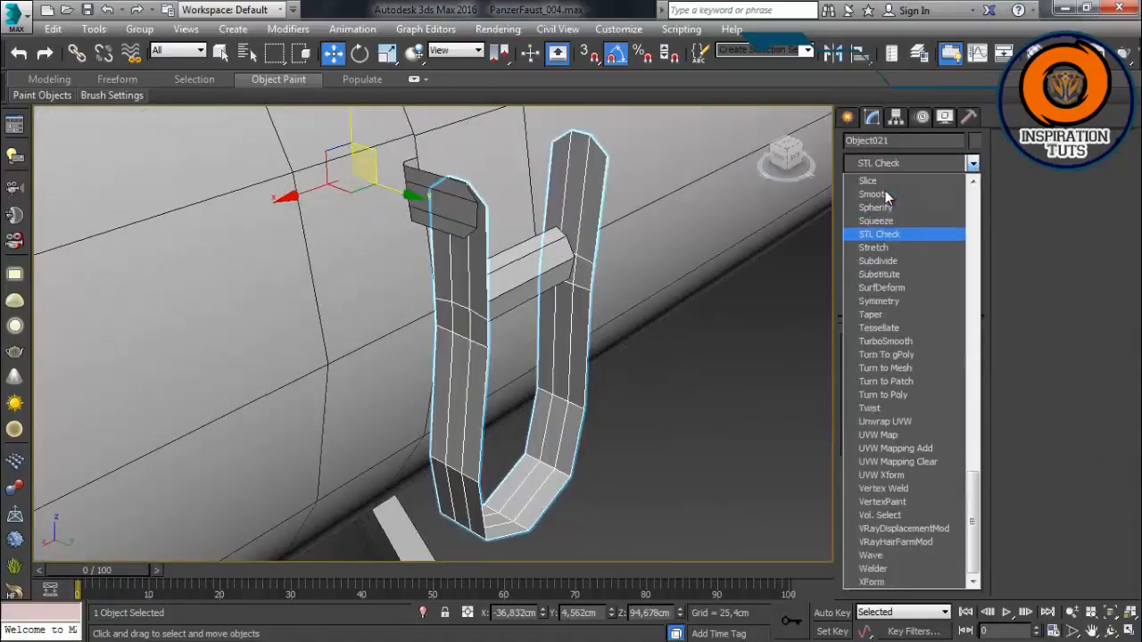
scroll(885, 190, "up", 10)
scroll(885, 190, "down", 5)
left_click(885, 190)
middle_click_drag(536, 356, 559, 417, "alt")
right_click(559, 417)
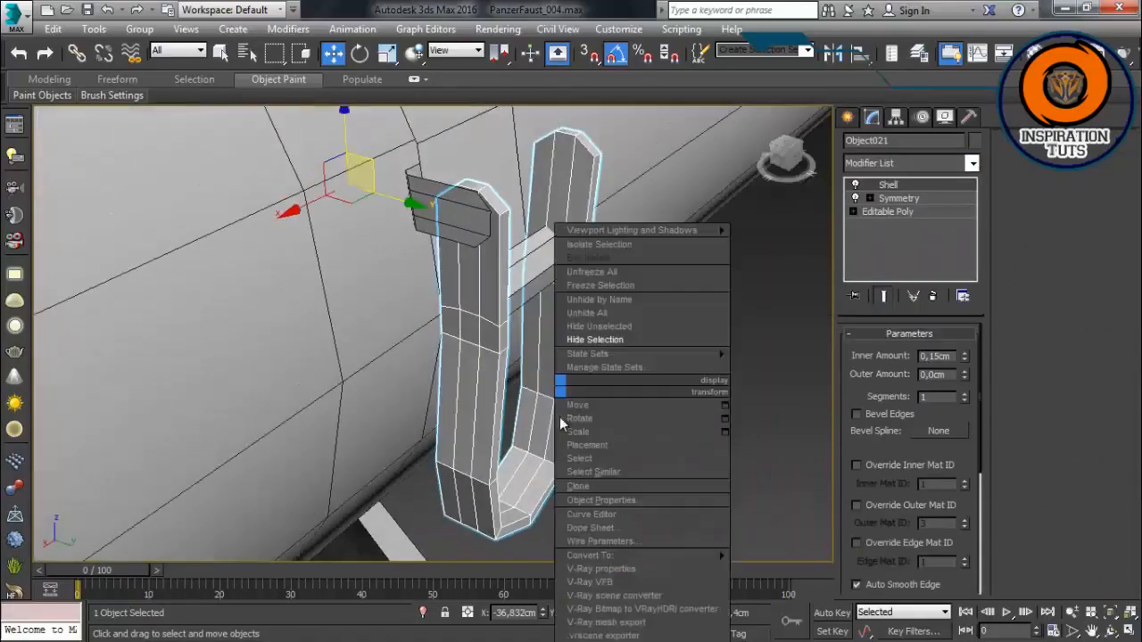
mouse_move(575, 556)
left_click(496, 567)
Step: Bridge the facing inner polygons of the two side plates at the strap's roll, then deselect the plates
scroll(535, 357, "up", 3)
left_click(928, 354)
middle_click_drag(553, 312, 656, 230, "alt")
left_click(585, 250)
left_click(614, 126, "ctrl")
middle_click_drag(285, 261, 327, 145, "alt")
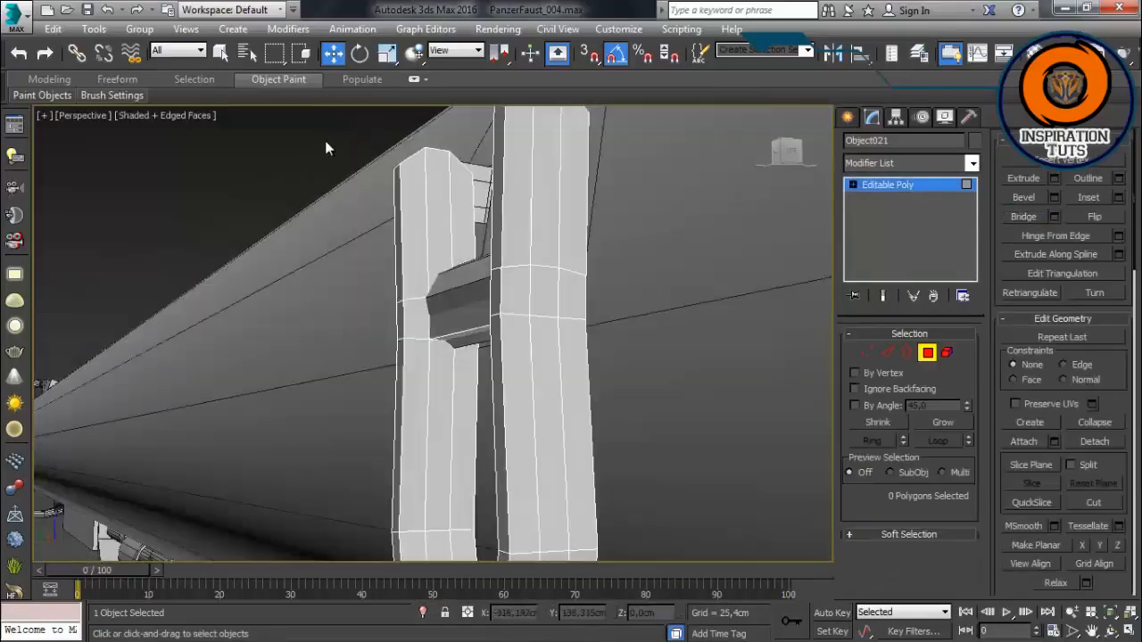
left_click(933, 350)
left_click(310, 191)
key("F3")
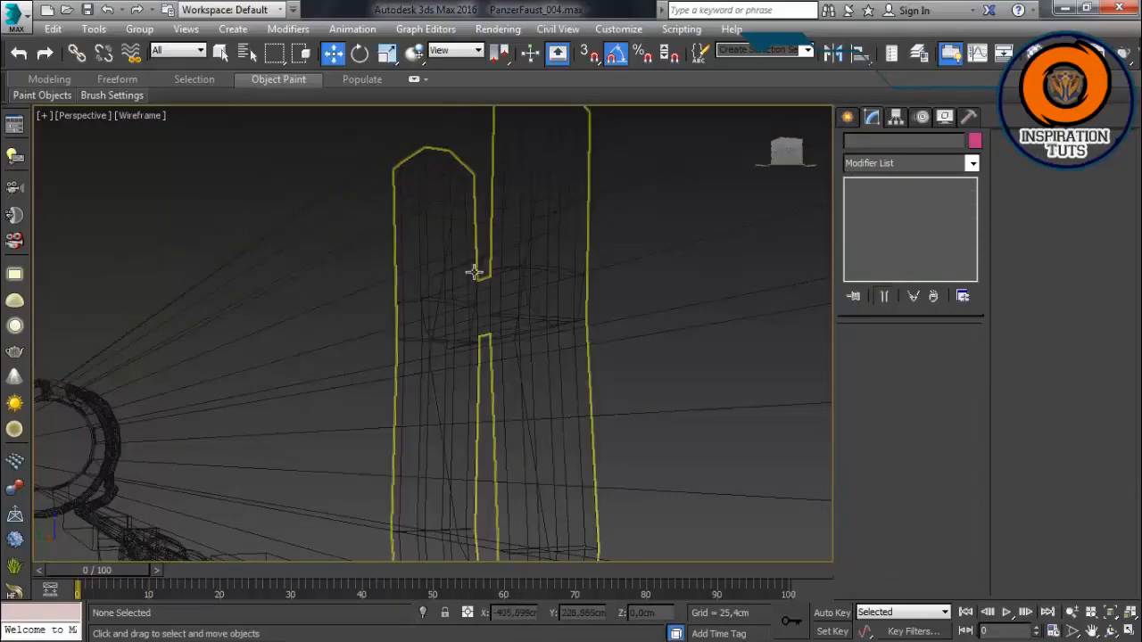
Step: Reshape the strap's rolled end by repositioning its six outer curl vertices in the wireframe side view
left_click(522, 258)
middle_click_drag(474, 272, 687, 299, "alt")
left_click(870, 353)
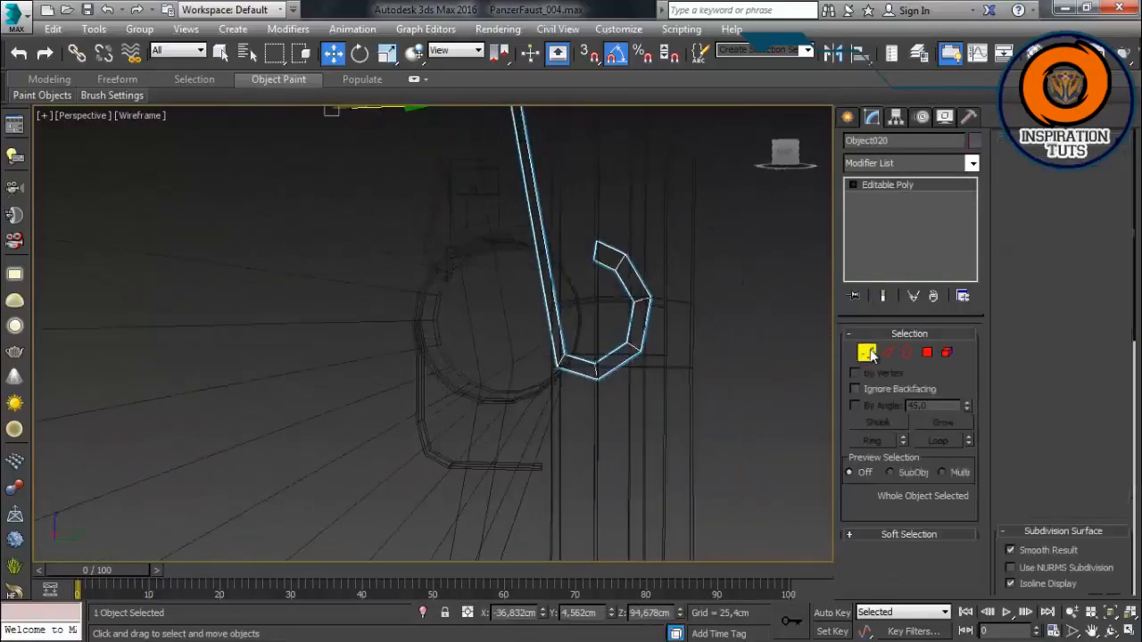
left_click_drag(687, 194, 585, 339)
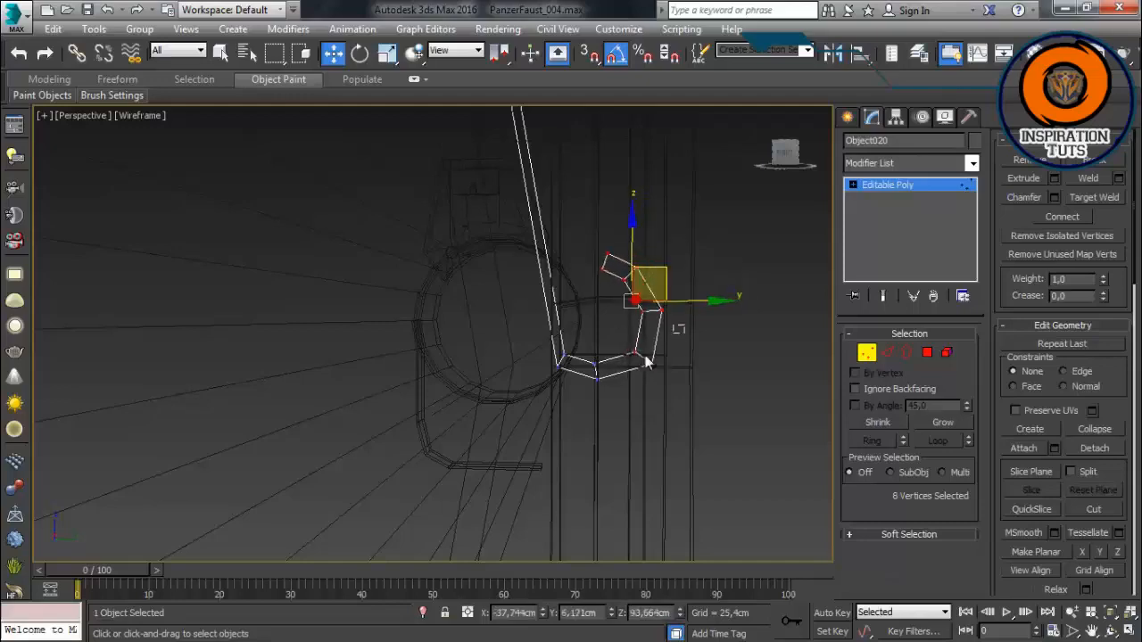
mouse_move(635, 346)
middle_mouse_down("alt")
mouse_move(624, 359)
mouse_move(591, 354)
mouse_move(458, 308)
mouse_move(572, 383)
middle_mouse_up("alt")
key("F3")
left_click(591, 353)
key("1")
left_click(572, 390)
middle_click_drag(792, 265, 721, 324, "alt")
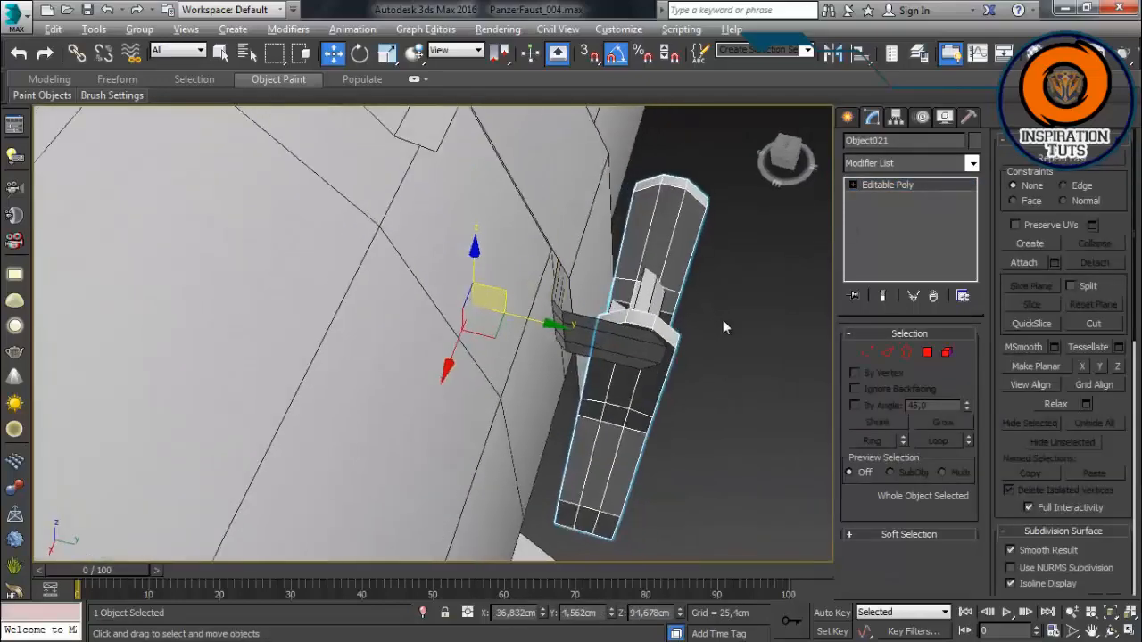
Step: Select the U-shaped bracket and add a Symmetry modifier to it
left_click(582, 344)
middle_click_drag(582, 344, 537, 350, "alt")
left_click(969, 167)
key("s")
key("s")
key("s")
key("s")
key("s")
key("s")
key("s")
key("s")
key("s")
key("s")
key("s")
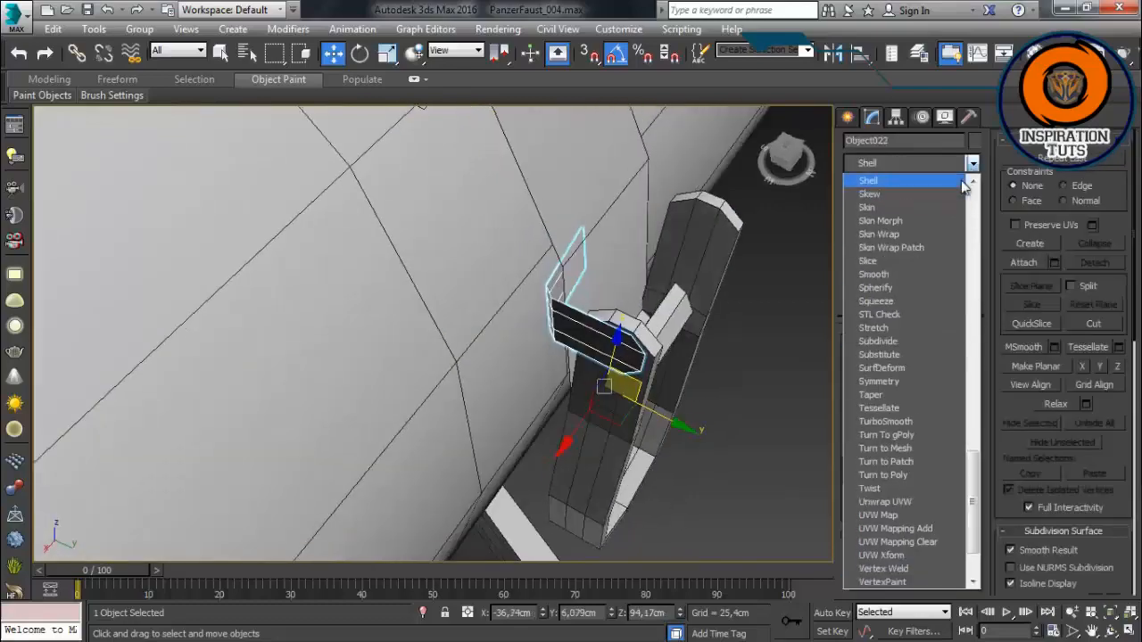
key("s")
key("s")
key("s")
key("Return")
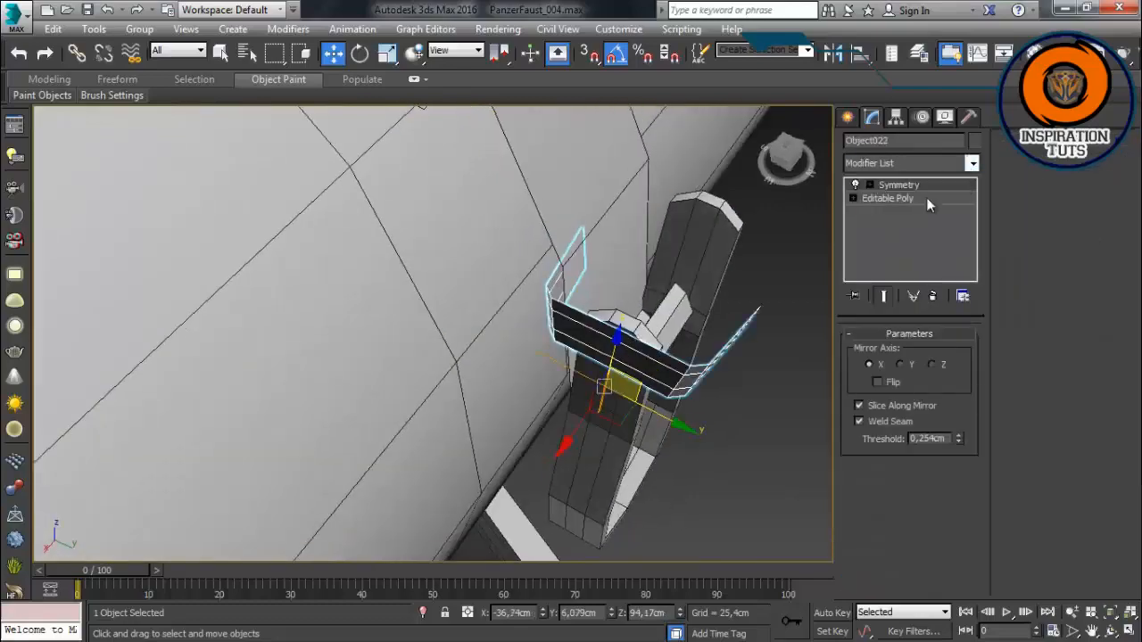
Step: Mirror the bracket on the Z axis with Flip, center the mirror plane between the side plates and collapse to an editable poly
left_click(899, 366)
left_click(931, 367)
middle_click_drag(722, 384, 683, 354, "alt")
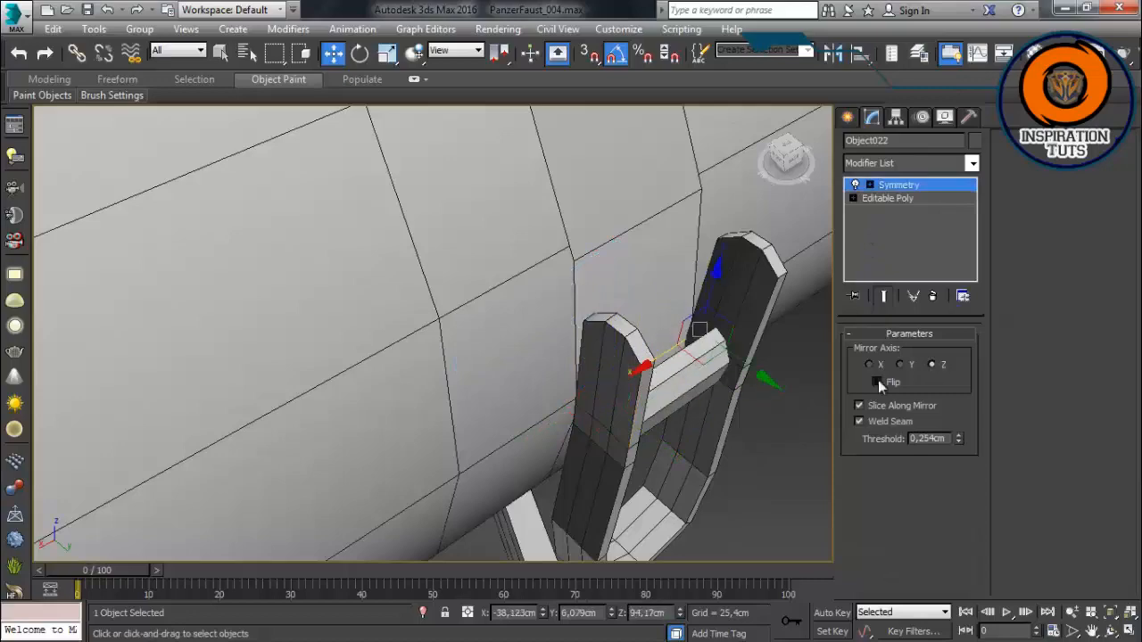
left_click(878, 382)
key("F3")
left_click_drag(611, 337, 596, 337)
key("1")
key("F3")
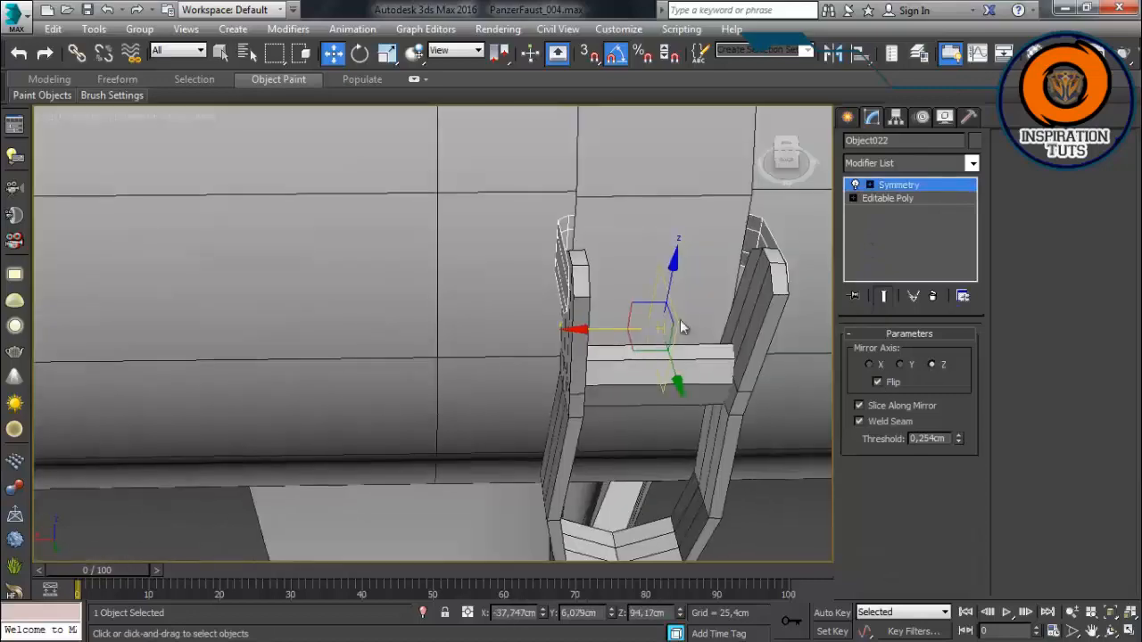
mouse_move(681, 326)
middle_mouse_down("alt")
mouse_move(782, 312)
mouse_move(803, 338)
middle_mouse_up("alt")
right_click(650, 207)
mouse_move(683, 374)
left_click(584, 386)
Step: Try to thicken the mirrored bracket with a Shell modifier using 0,0 cm inner and 0,483 cm outer amount
left_click(973, 163)
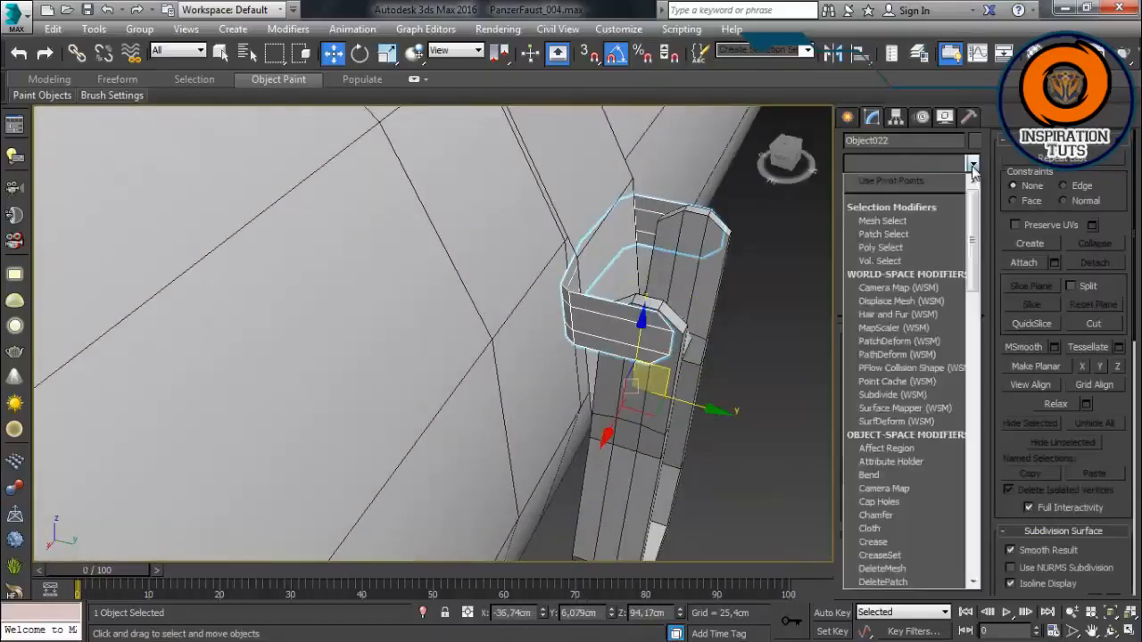
scroll(883, 357, "down", 15)
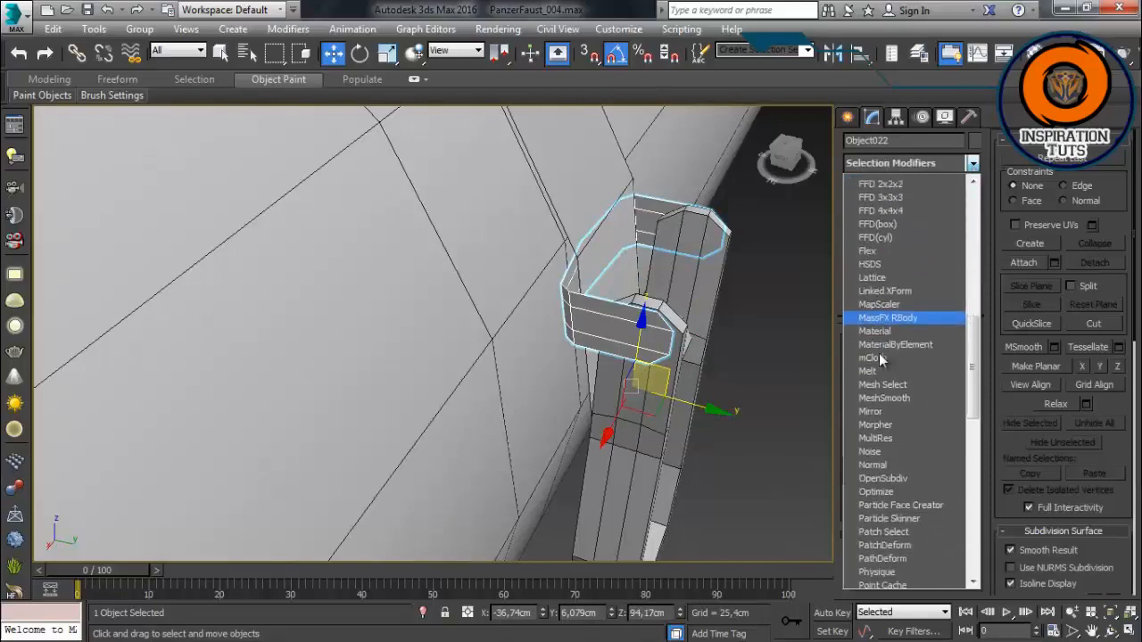
left_click(883, 466)
middle_click_drag(745, 404, 734, 340, "alt")
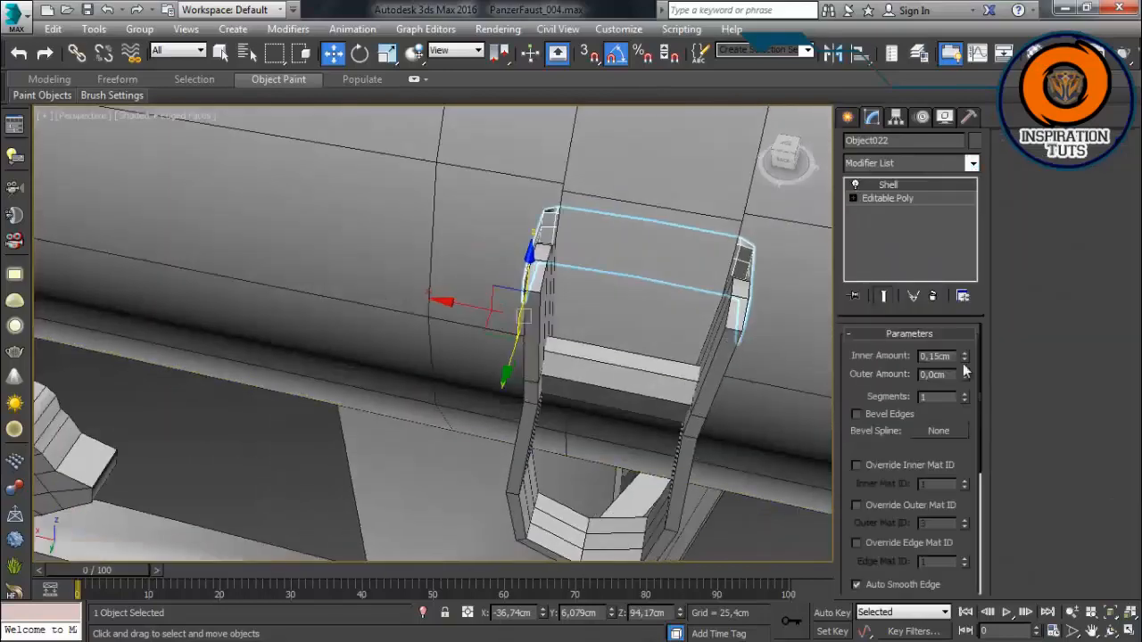
left_click_drag(967, 357, 966, 346)
middle_click_drag(660, 384, 764, 353, "alt")
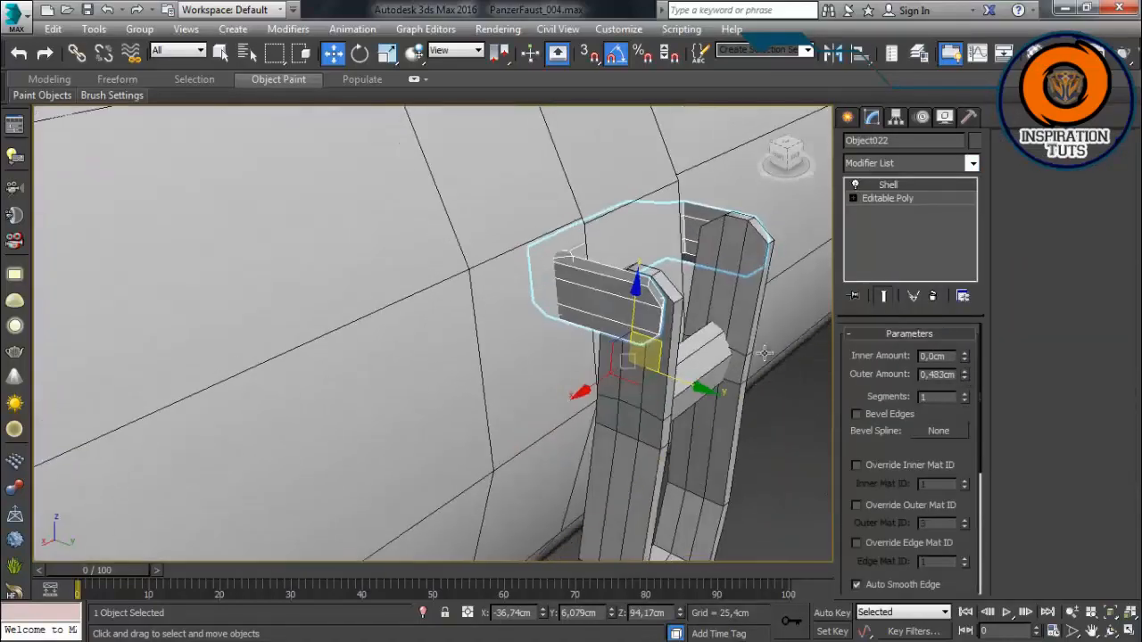
left_click(875, 198)
middle_click_drag(687, 392, 658, 360, "alt")
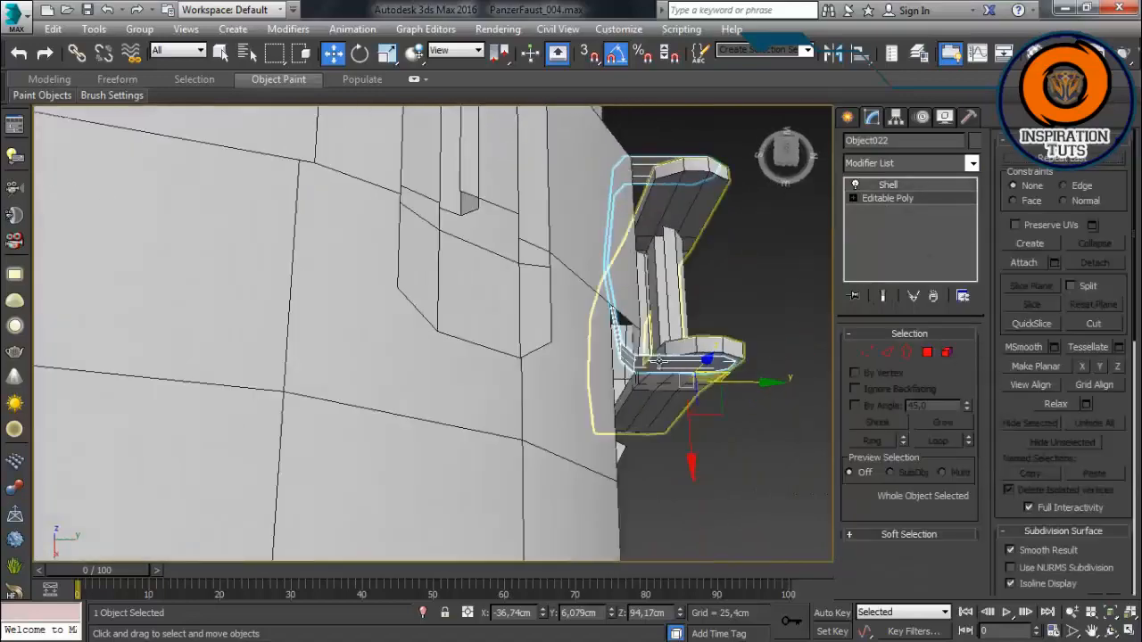
right_click(639, 157)
mouse_move(673, 362)
left_click(577, 377)
Step: Try a fresh Shell modifier on the bracket with a 0,025 cm inner amount, then remove it
left_click(972, 164)
type("sh")
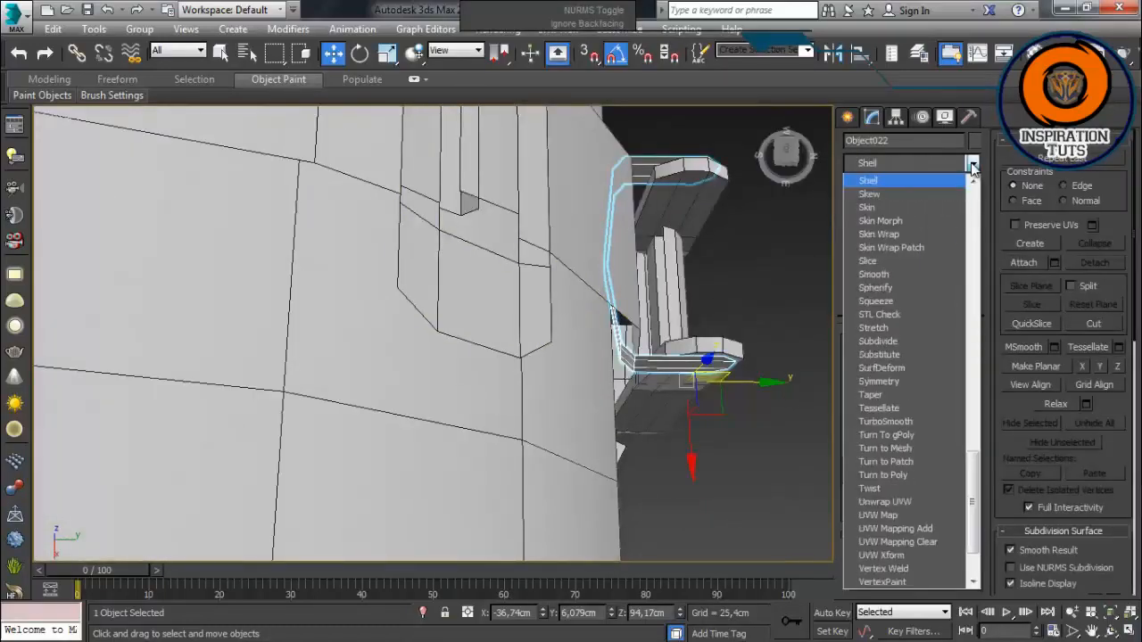
key("Return")
mouse_move(965, 359)
left_mouse_down()
mouse_move(969, 328)
mouse_move(965, 356)
mouse_move(962, 339)
left_mouse_up()
right_click(962, 339)
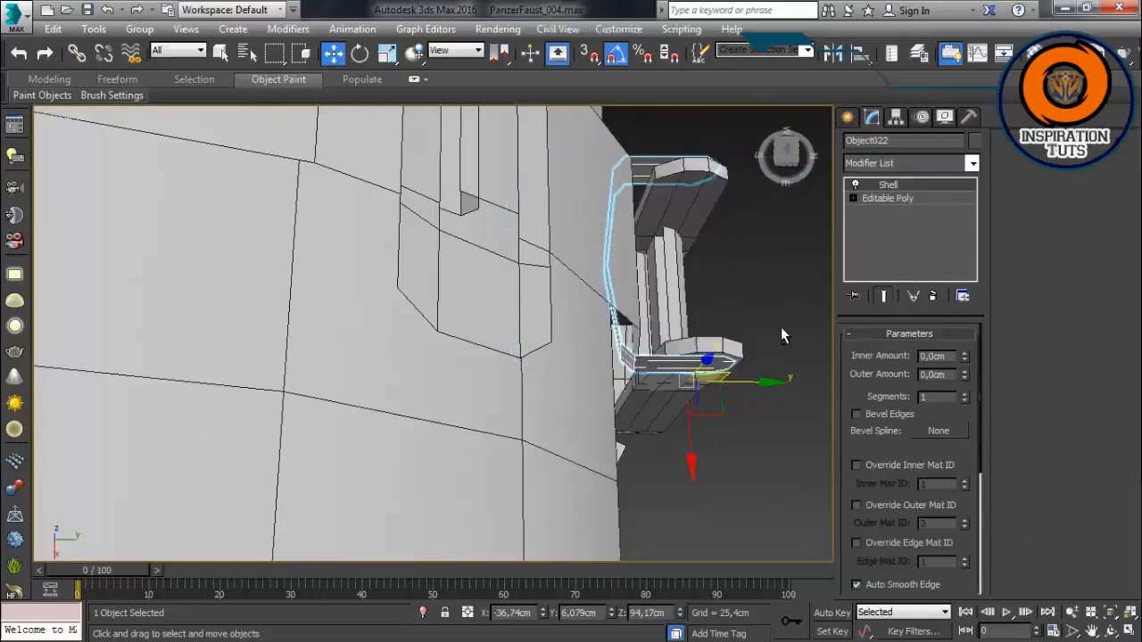
middle_click_drag(782, 329, 778, 241, "alt")
left_click(893, 199)
middle_click_drag(769, 422, 830, 357, "alt")
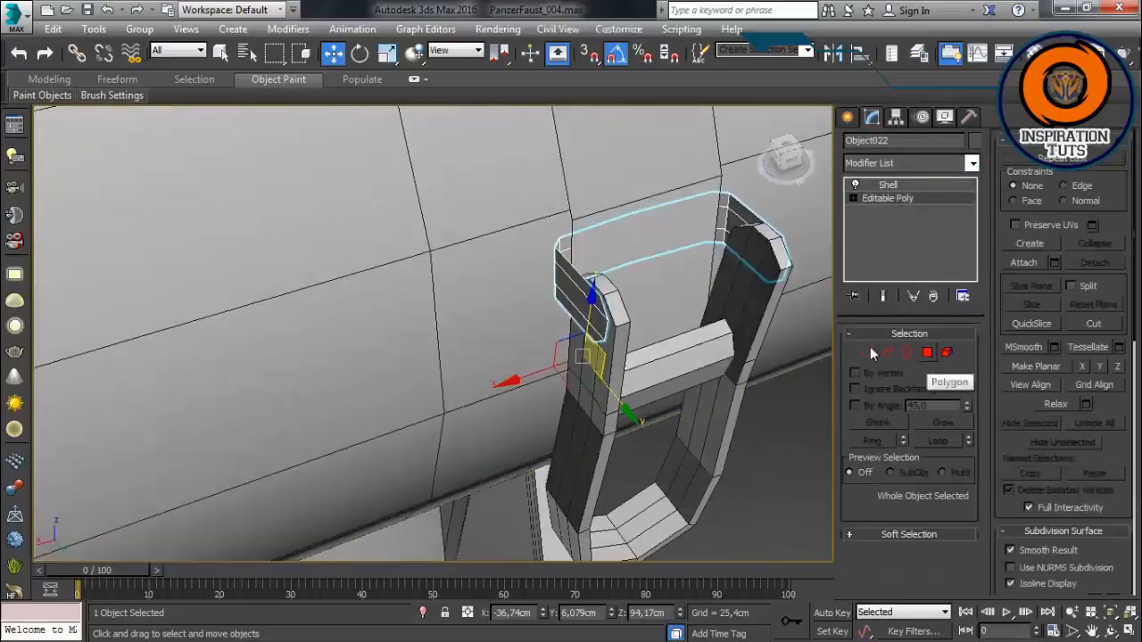
left_click(906, 187)
left_click_drag(964, 357, 969, 357)
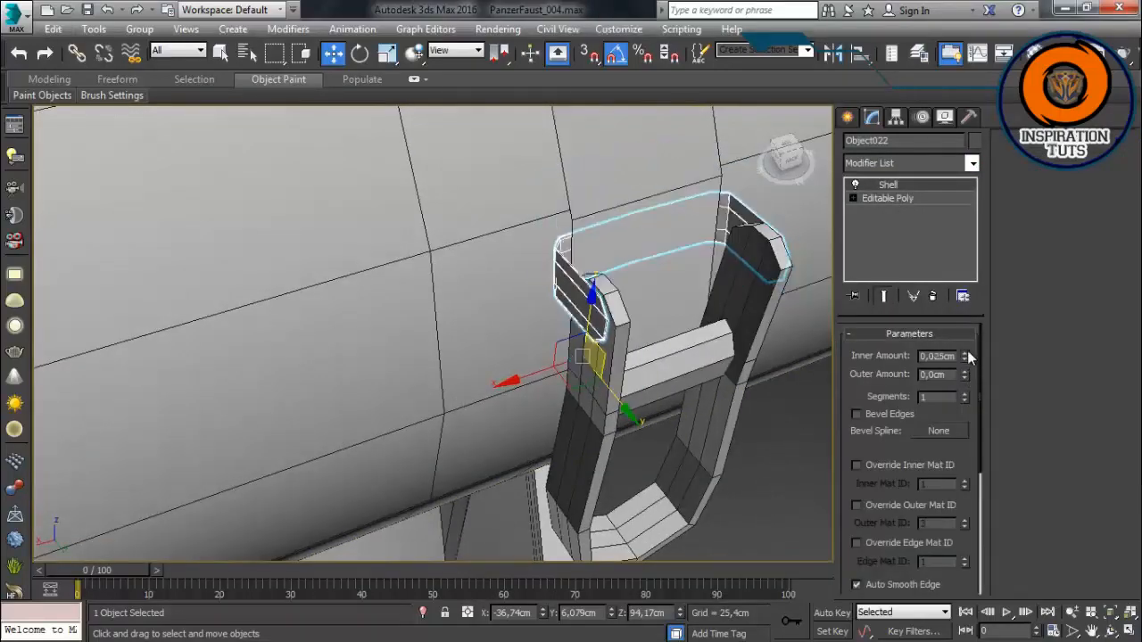
middle_click_drag(678, 333, 642, 321, "alt")
right_click(883, 185)
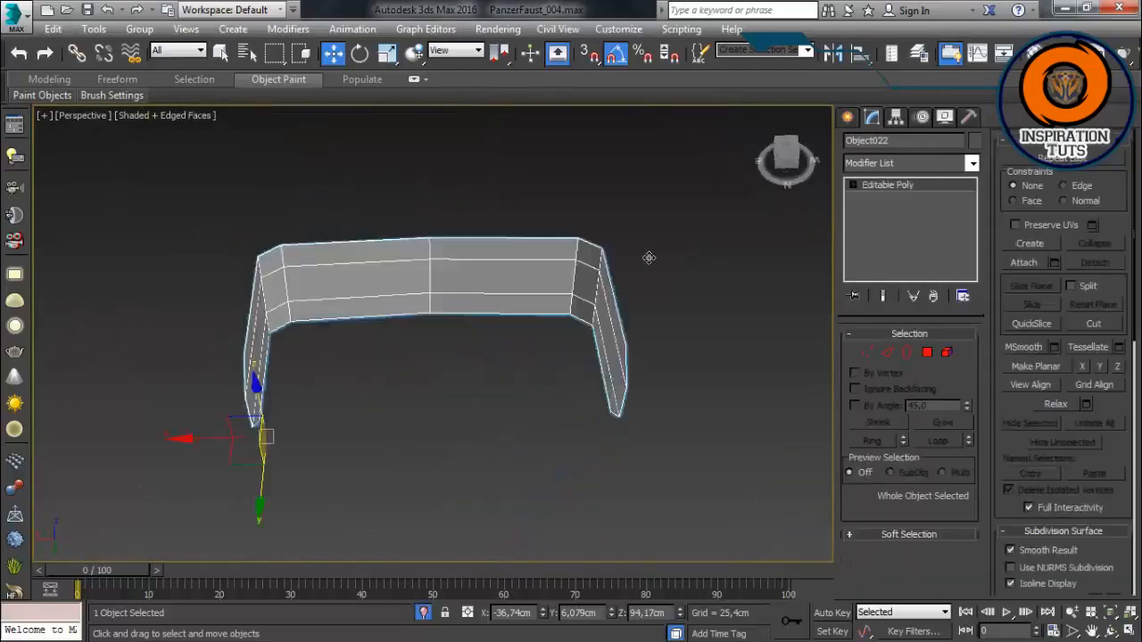
Step: Reconvert the isolated bracket to editable geometry and apply a Shell modifier to it
middle_click_drag(538, 344, 554, 377, "alt")
right_click(554, 377)
mouse_move(573, 545)
left_click(533, 559)
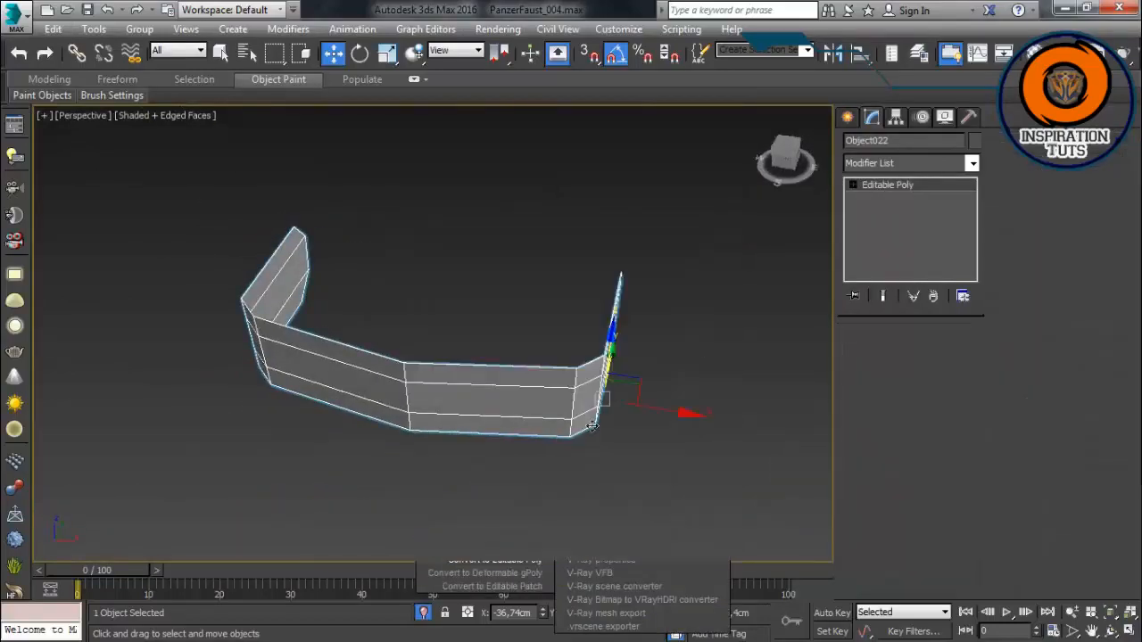
left_click(973, 163)
key("s")
key("s")
key("s")
key("s")
key("s")
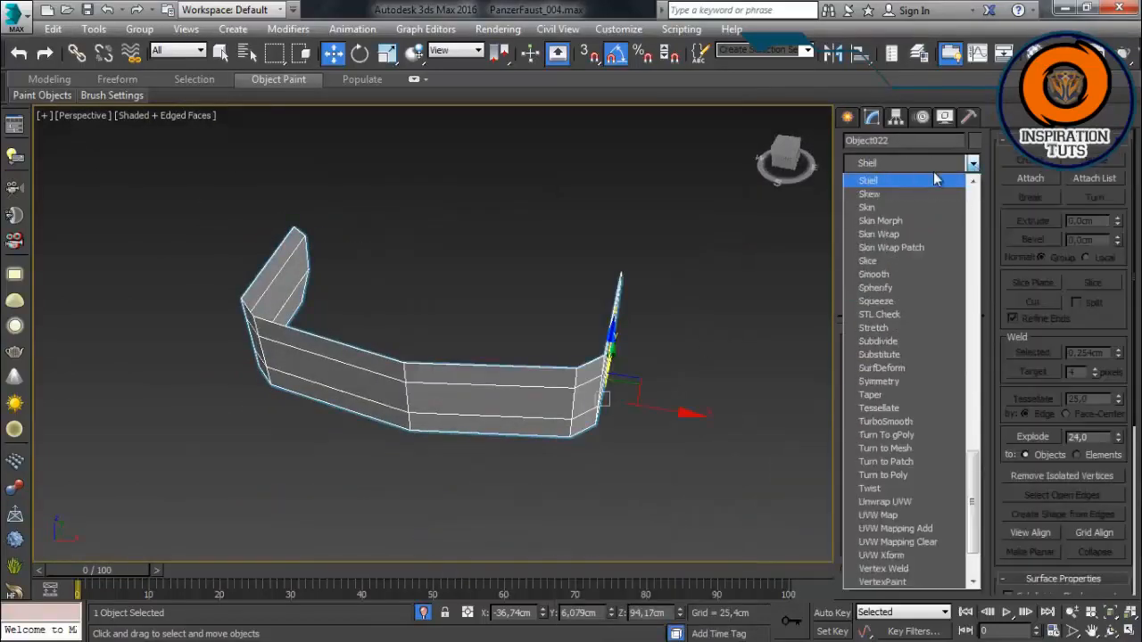
left_click(938, 181)
middle_click_drag(627, 336, 724, 312, "alt")
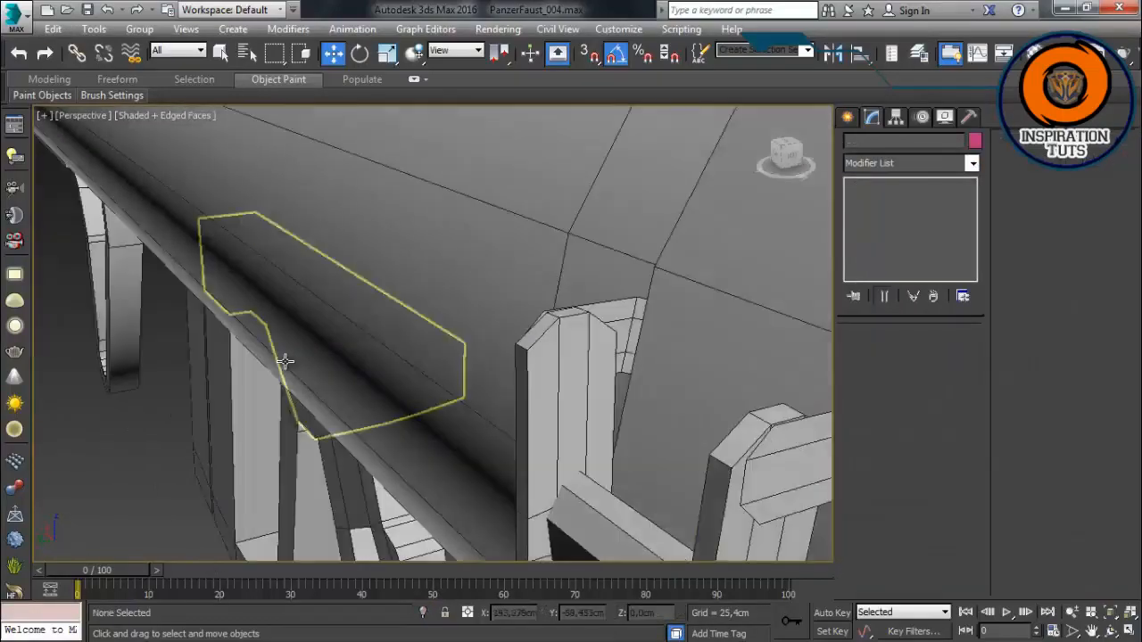
Step: Select the clamp band and isolate it for polygon editing
middle_click_drag(284, 361, 562, 526, "alt")
left_click(439, 324)
left_click(928, 353)
key("alt+q")
middle_click_drag(532, 300, 533, 350, "alt")
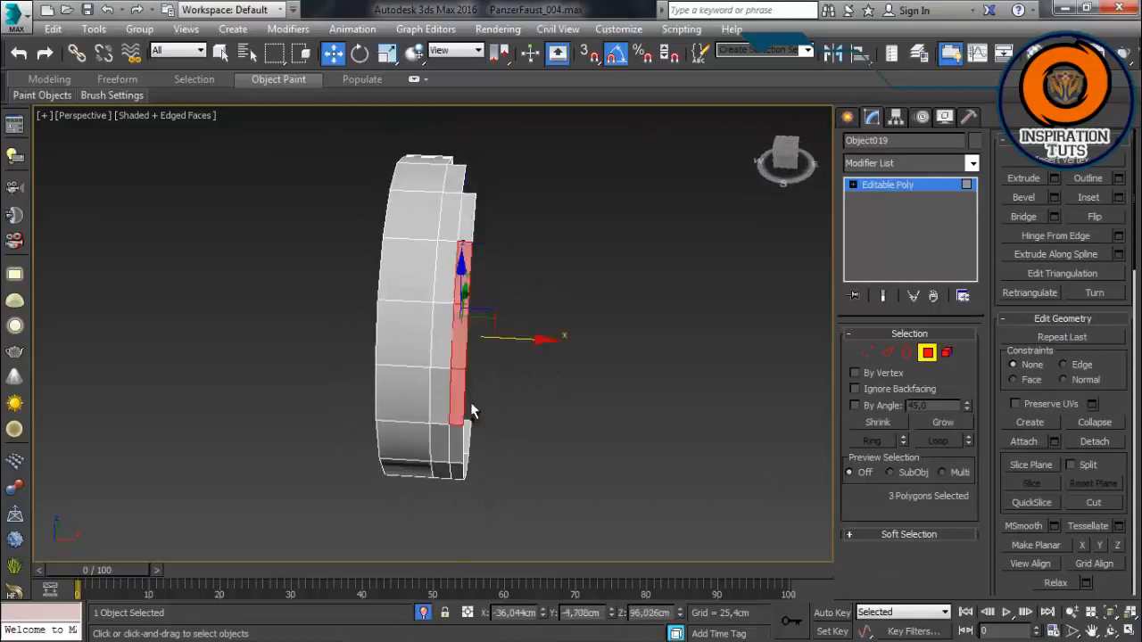
Step: Delete the polygons of the narrow strip along the clamp band's side, including the adjoining wider ones
middle_click_drag(473, 412, 463, 464, "alt")
left_click(460, 471, "ctrl")
middle_click_drag(545, 471, 472, 258)
left_click(456, 223, "ctrl")
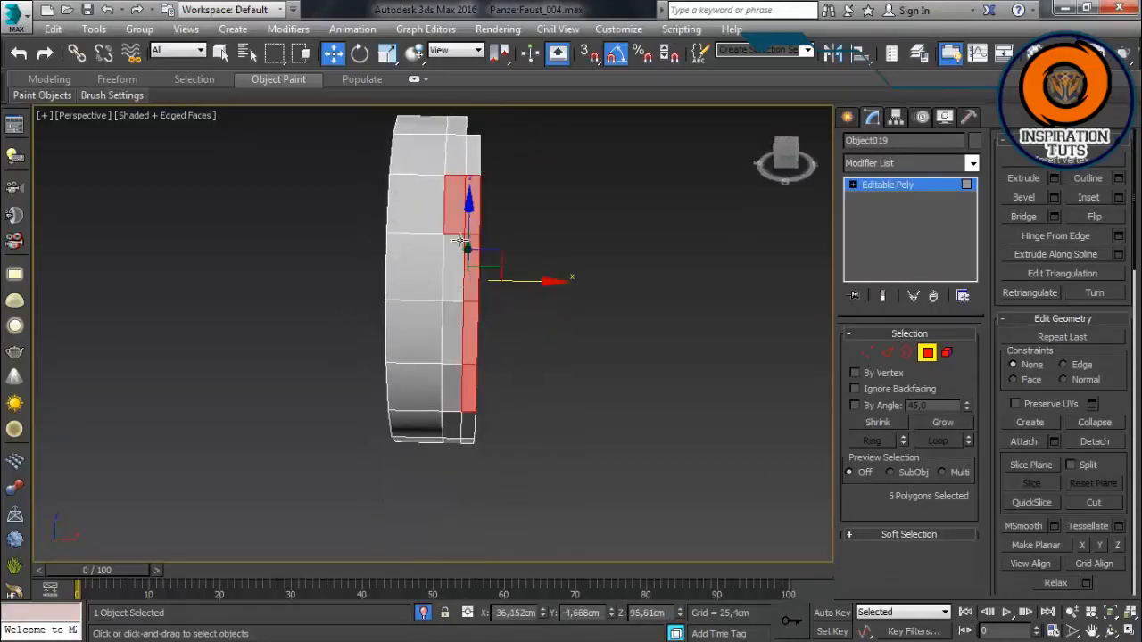
middle_click_drag(471, 417, 478, 355, "alt")
left_click(454, 418, "ctrl")
left_click(474, 417, "ctrl")
middle_click_drag(527, 479, 518, 317)
left_click(487, 313, "ctrl")
left_click(468, 316, "ctrl")
key("Delete")
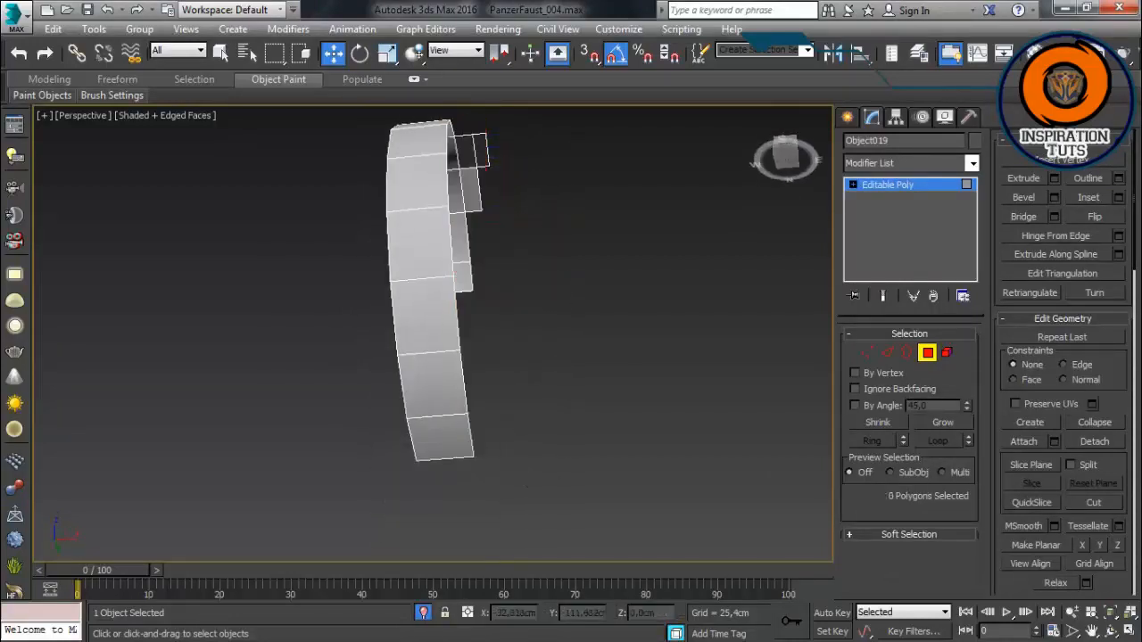
Step: Exit isolation and delete two more polygons at the clamp band's lower end
left_click(931, 356)
left_click(928, 355)
left_click(423, 613)
middle_click_drag(436, 374, 680, 359, "alt")
left_click(518, 420)
middle_click_drag(522, 424, 482, 383, "alt")
left_click(472, 364, "ctrl")
key("Delete")
Step: Extend the clamp band's open lower edge with successive short edge copies, curling it into a hook beneath the tube
left_click(888, 354)
left_click(500, 315)
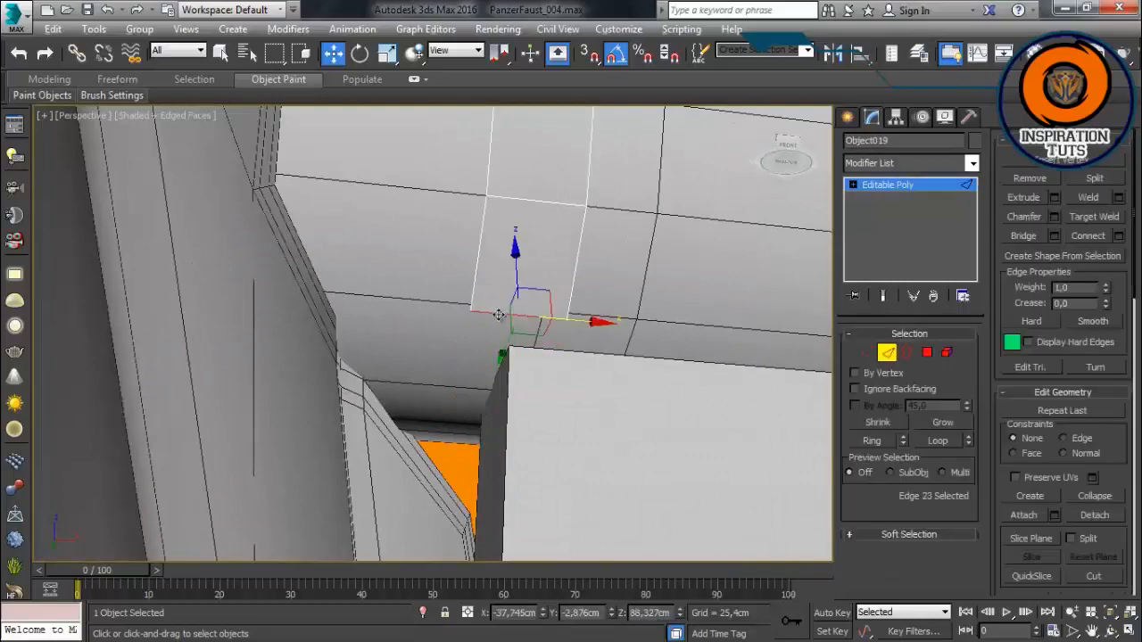
middle_click_drag(499, 333, 490, 290, "alt")
left_click_drag(490, 290, 500, 299, "shift")
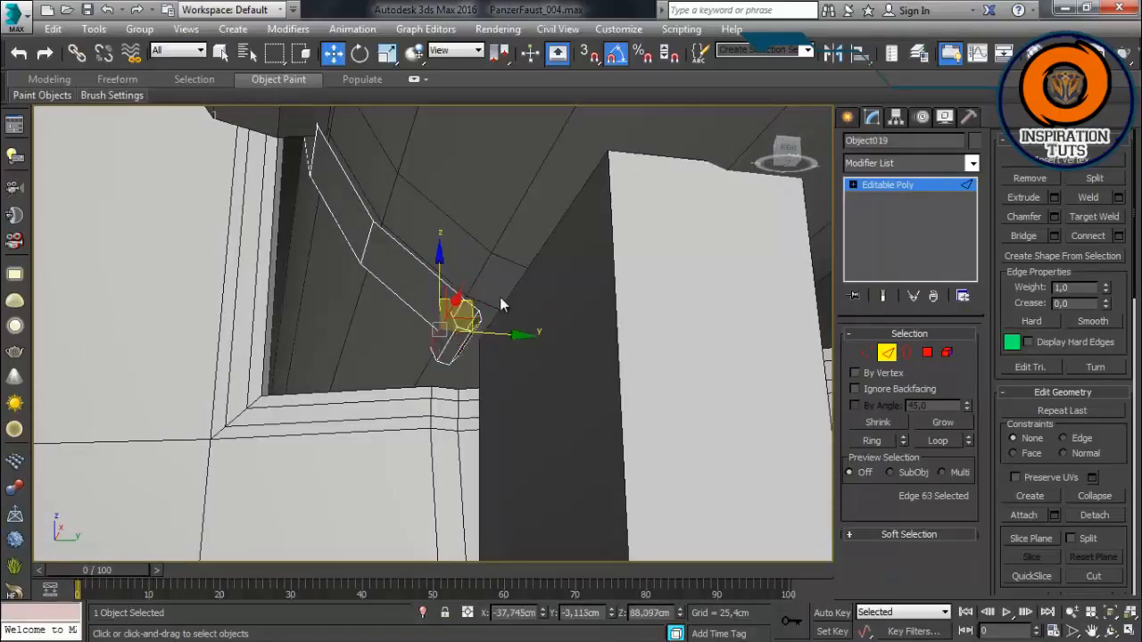
mouse_move(500, 302)
middle_mouse_down("alt")
mouse_move(488, 332)
mouse_move(508, 297)
middle_mouse_up("alt")
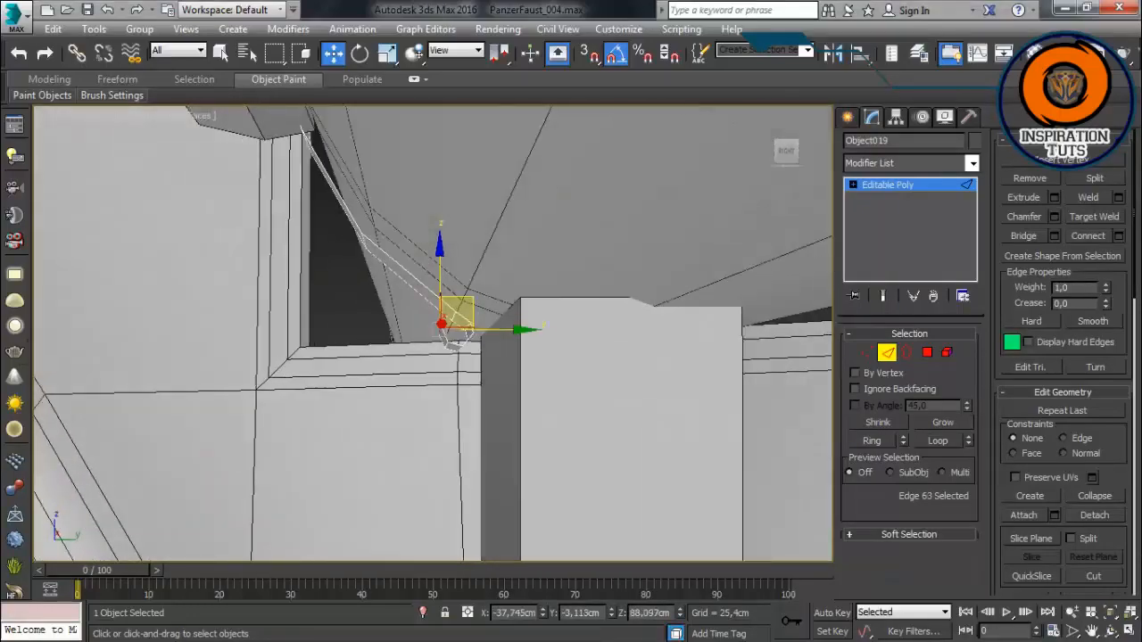
scroll(589, 298, "down", 3)
middle_click_drag(607, 302, 795, 269, "alt")
scroll(620, 373, "down", 5)
scroll(609, 388, "up", 5)
middle_click_drag(609, 388, 567, 418, "alt")
scroll(615, 436, "down", 4)
scroll(584, 375, "up", 4)
left_click(891, 354)
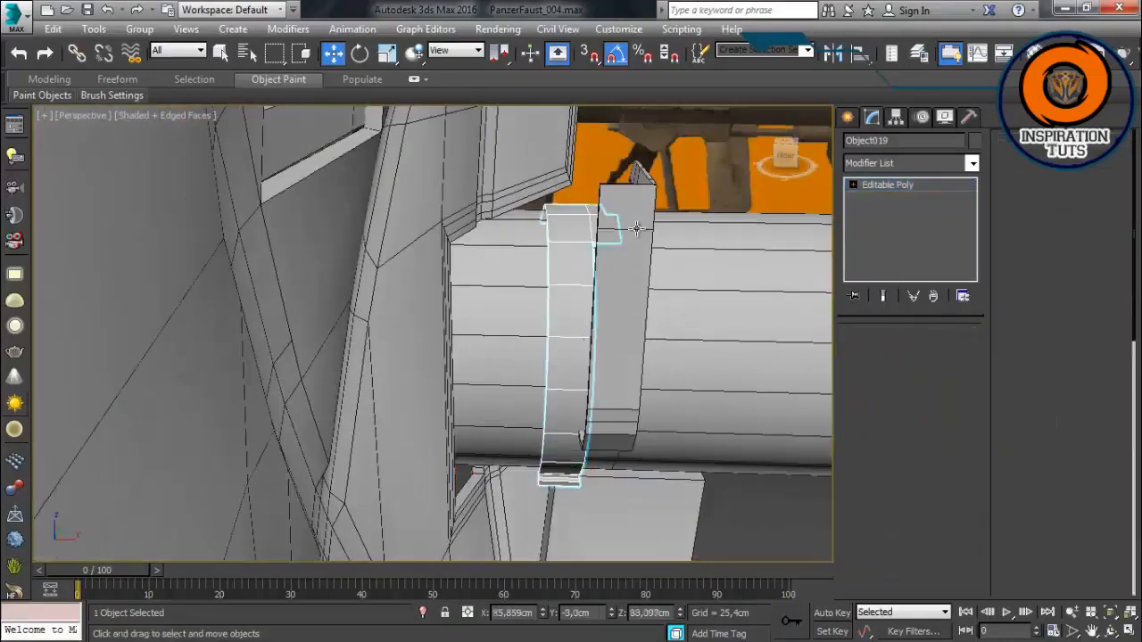
Step: Select the five clamp pieces and move them together along the tube's length
middle_click_drag(662, 331, 813, 332, "alt")
left_click(756, 355, "ctrl")
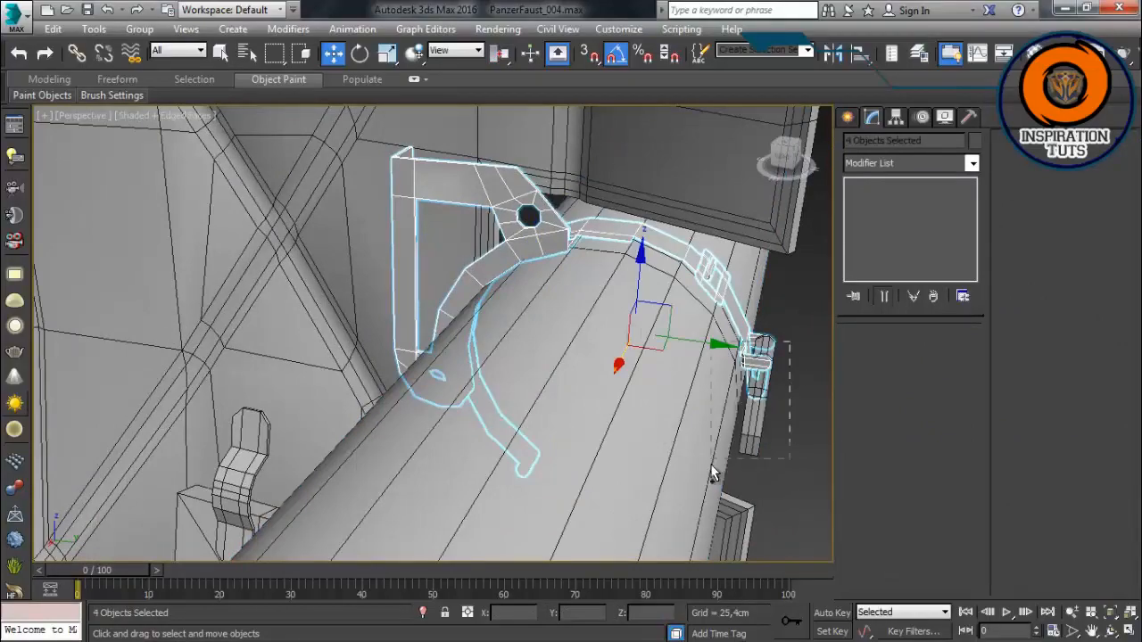
left_click_drag(711, 466, 714, 473, "ctrl")
middle_click_drag(750, 476, 653, 374, "alt")
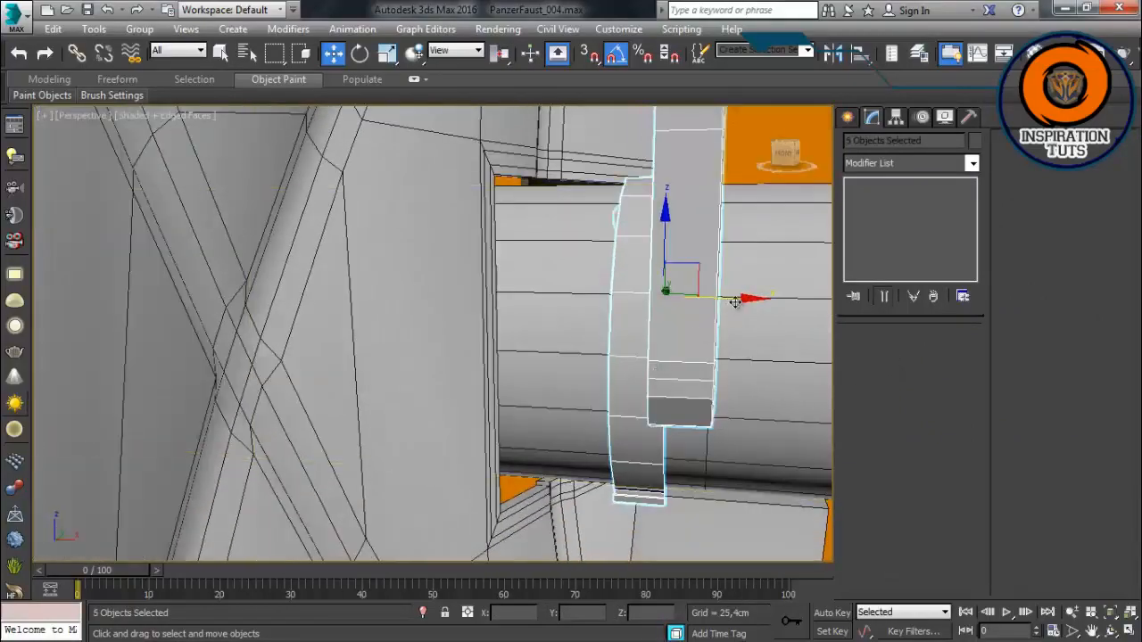
middle_click_drag(734, 302, 720, 319, "alt")
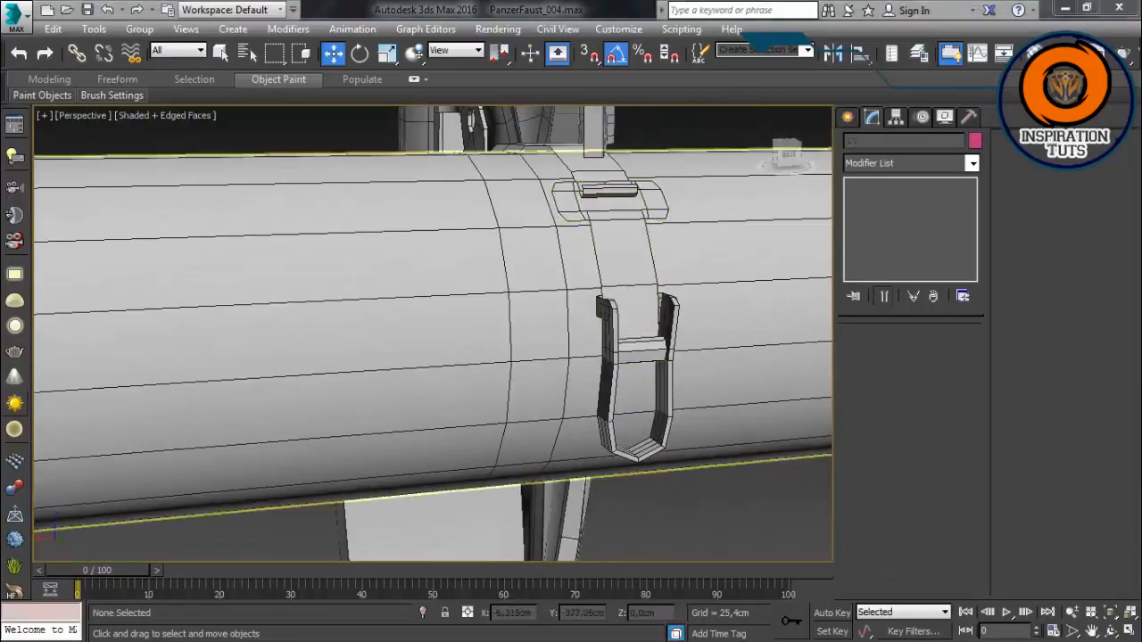
Step: Clone the seven polygons at the hooked lower end of the buckle-side strap downward within the same object
middle_click_drag(554, 355, 532, 266, "alt")
left_click(531, 267)
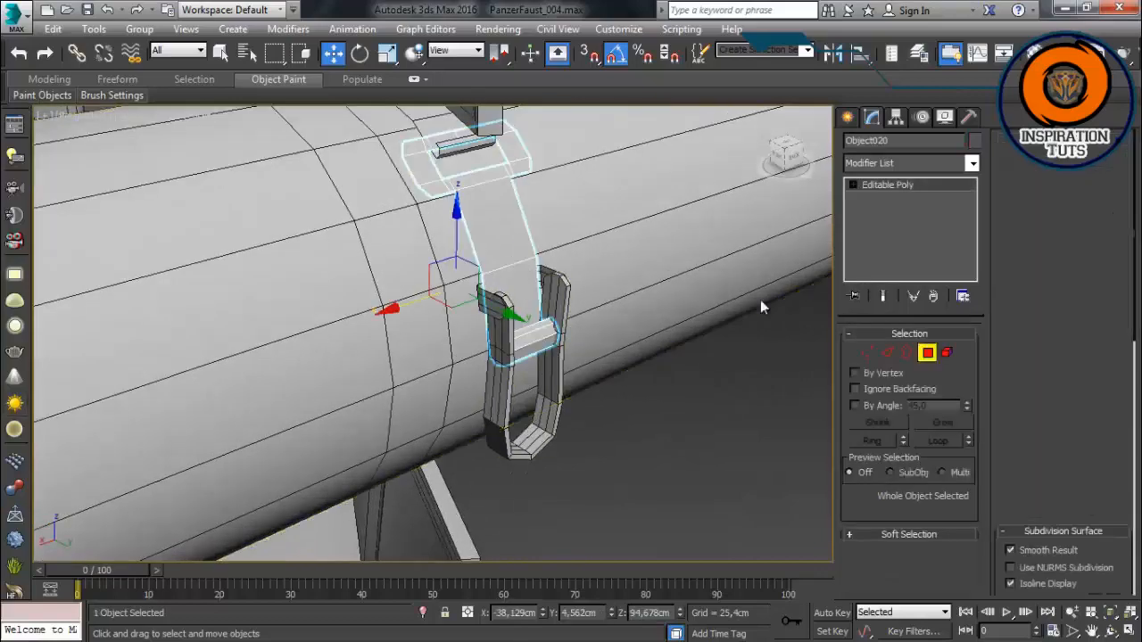
scroll(491, 265, "up", 1)
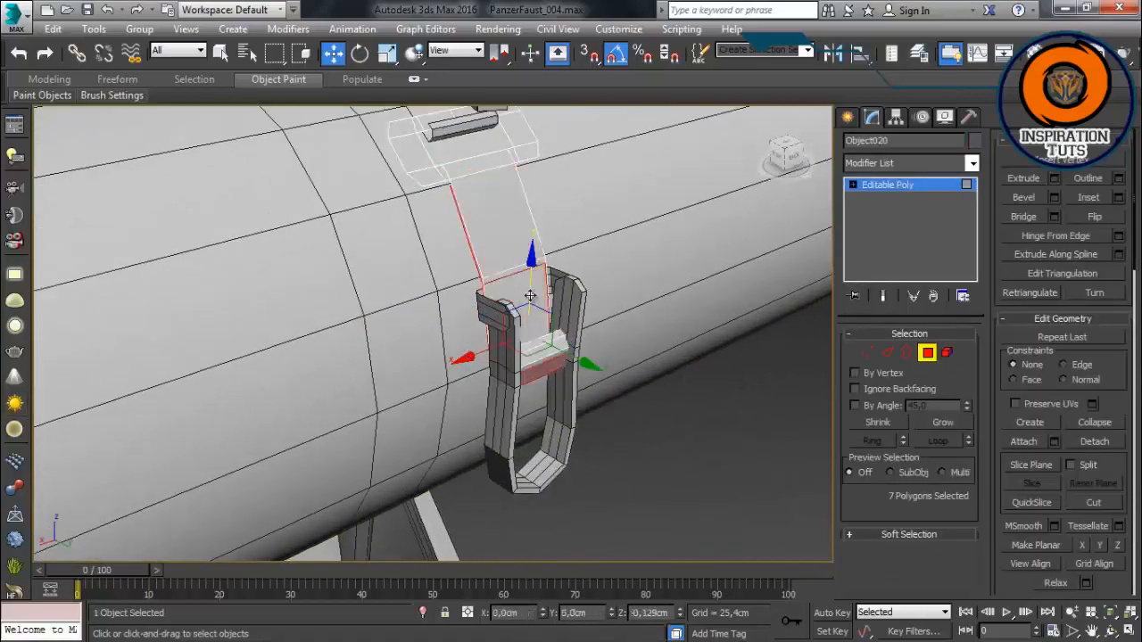
left_click_drag(530, 295, 530, 395, "shift")
left_click(637, 348)
Step: Rotate the copied hook and move it against the tube's underside
middle_click_drag(472, 398, 539, 369, "alt")
key("e")
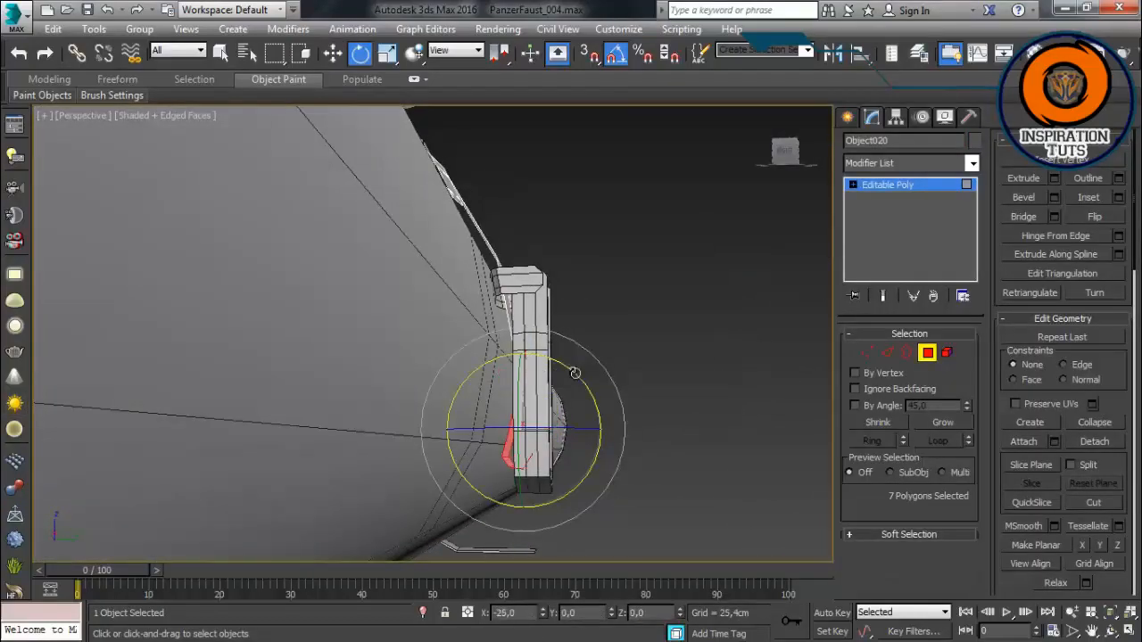
middle_click_drag(505, 472, 502, 356, "alt")
key("w")
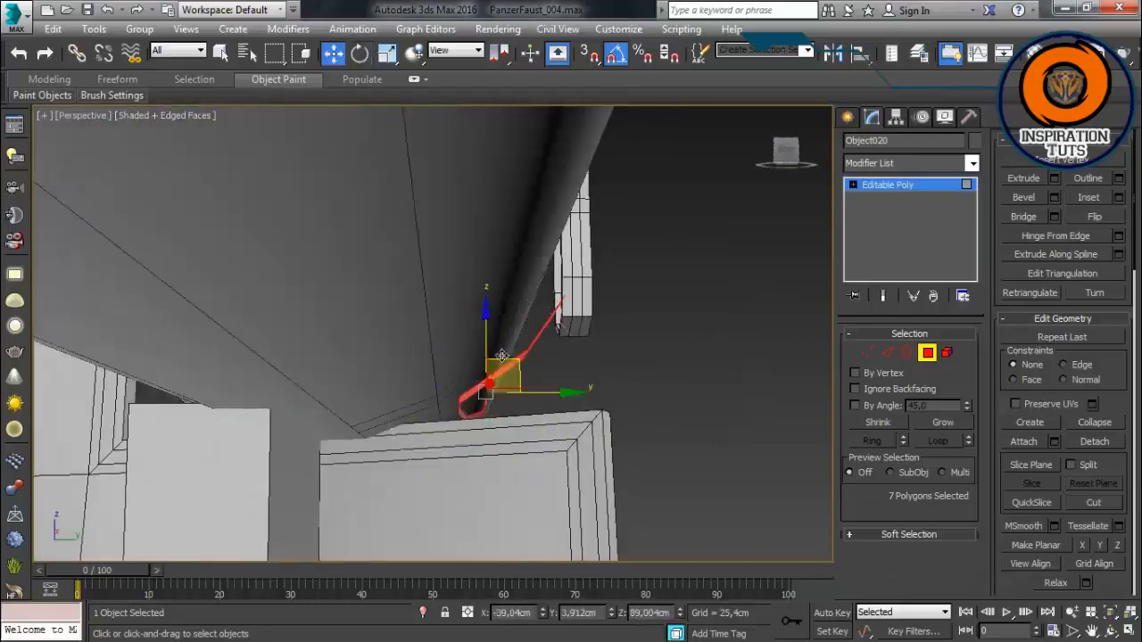
middle_click_drag(454, 398, 434, 362, "alt")
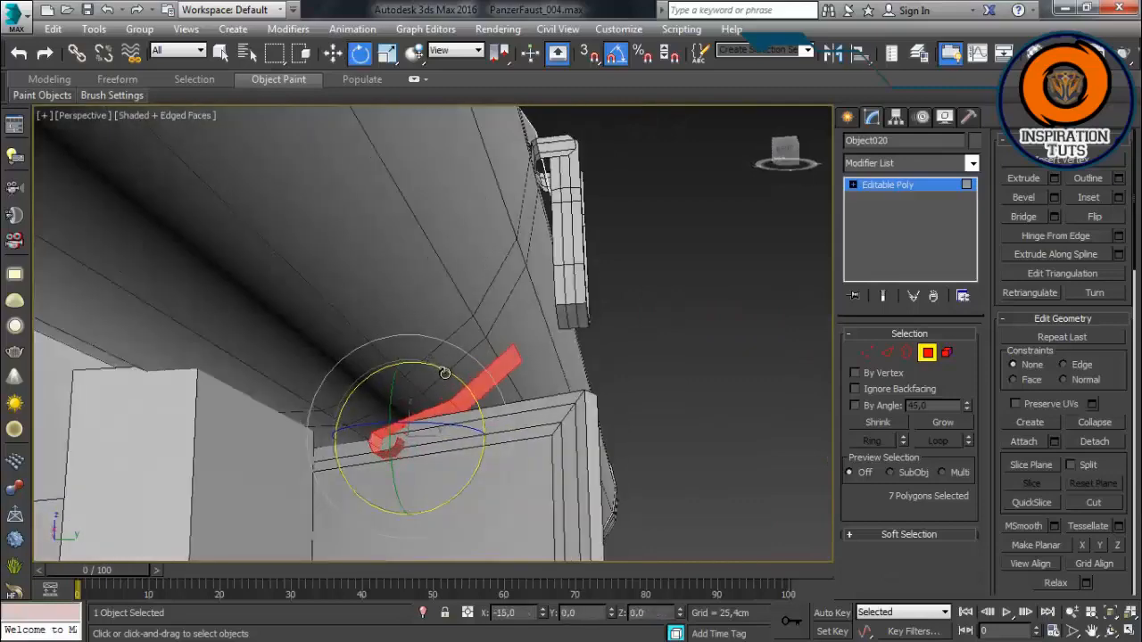
left_click_drag(444, 373, 437, 368)
middle_click_drag(437, 368, 507, 361, "alt")
Step: Isolate the tube with the two clamp straps, and reselect the strap containing the copied hook
key("4")
left_click(645, 336, "ctrl")
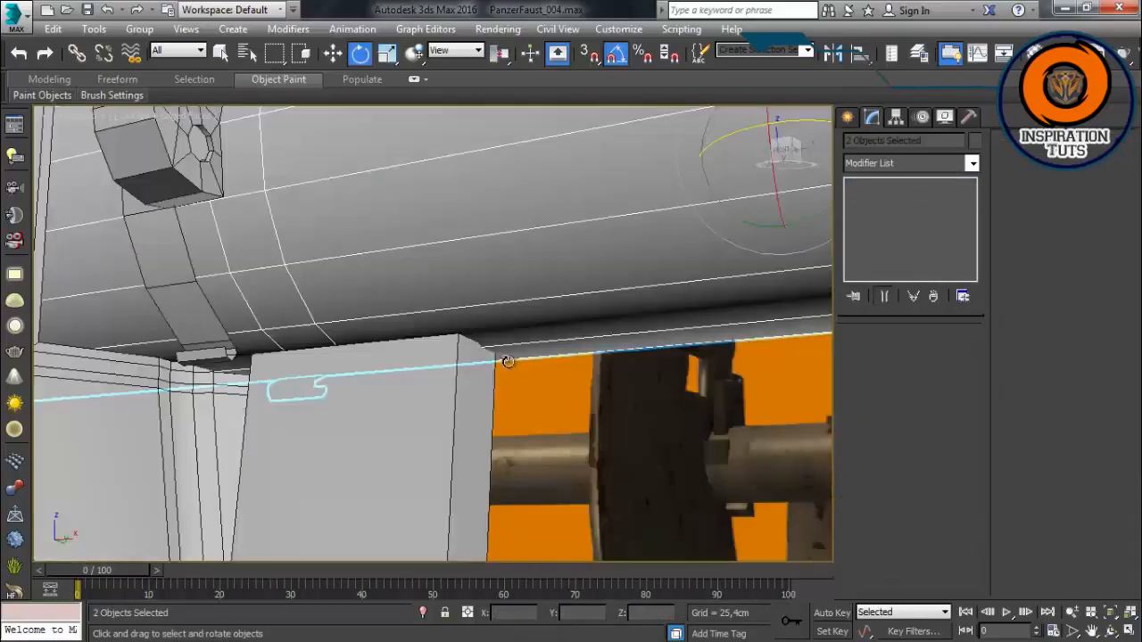
key("F3")
left_click(215, 301, "ctrl")
scroll(214, 301, "down", 3)
key("alt+q")
middle_click_drag(442, 402, 385, 410, "alt")
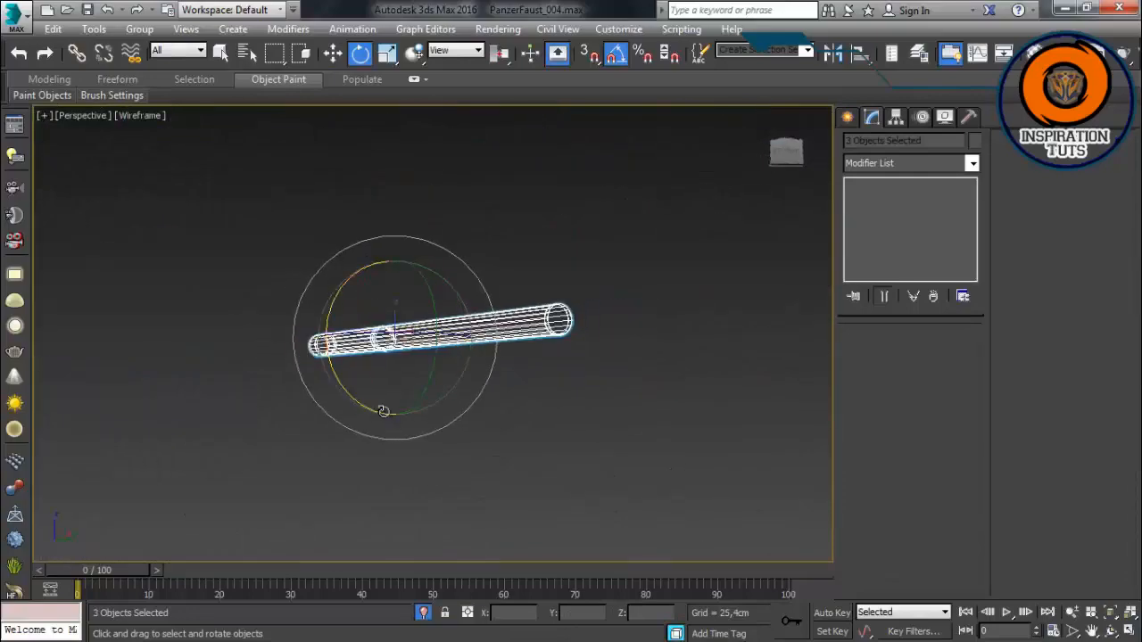
scroll(384, 410, "up", 5)
left_click(783, 479)
middle_click_drag(401, 194, 398, 312)
scroll(398, 312, "up", 2)
key("F3")
left_click(475, 338)
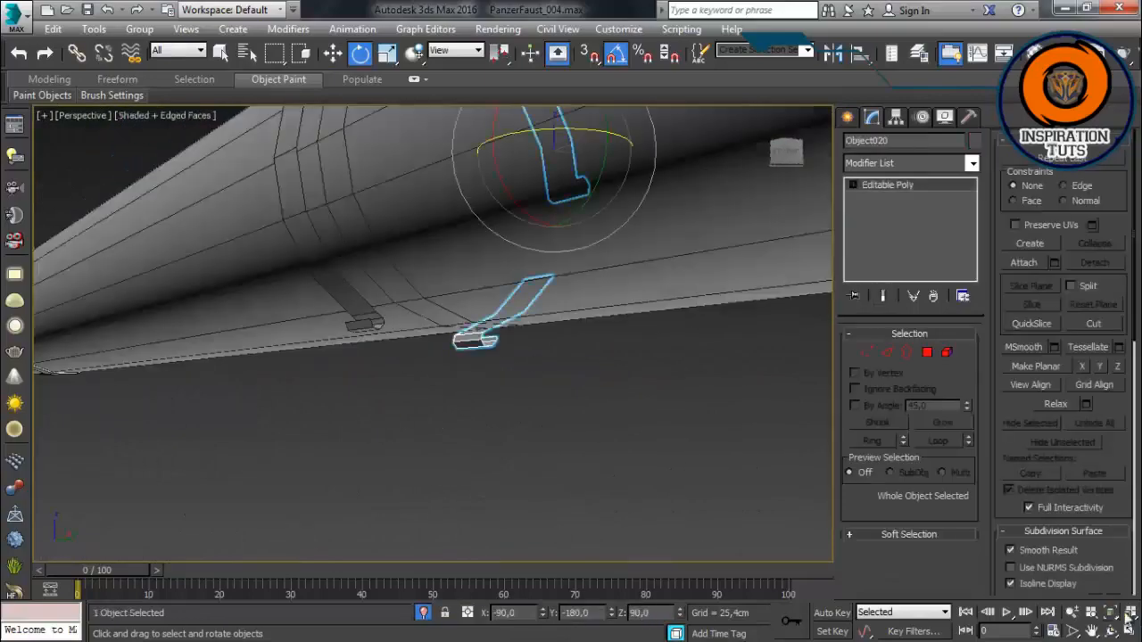
Step: Move the copied hook along the tube's underside and rotate it another 10 degrees to follow the curve
mouse_move(474, 339)
middle_mouse_down("alt")
mouse_move(397, 417)
mouse_move(455, 433)
mouse_move(420, 408)
mouse_move(614, 442)
mouse_move(453, 456)
mouse_move(514, 447)
middle_mouse_up("alt")
key("4")
key("w")
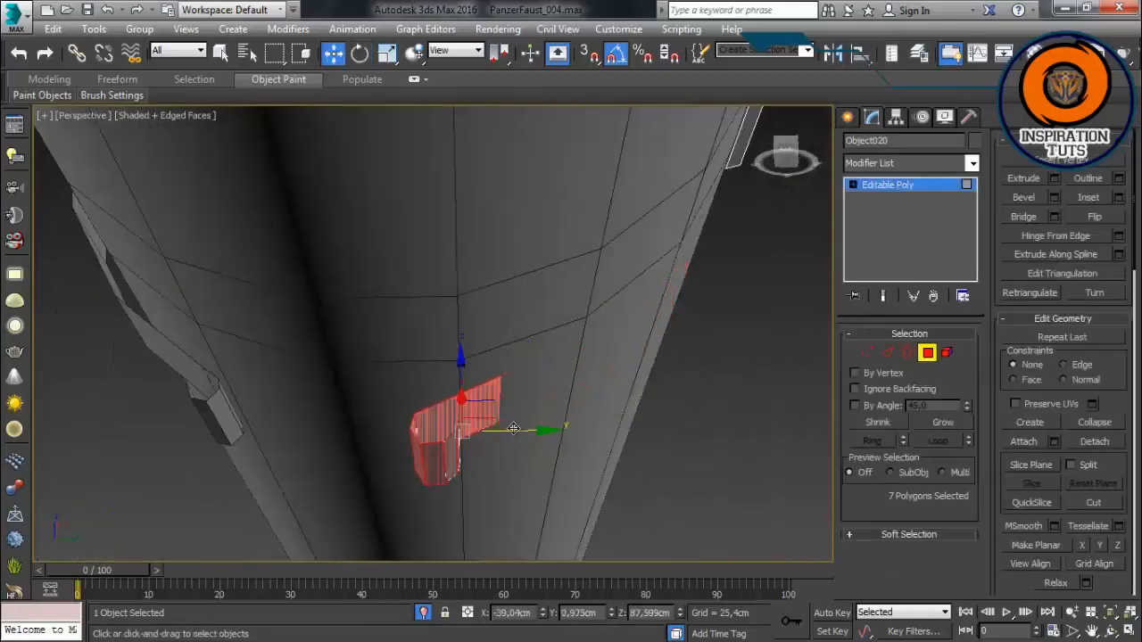
key("e")
left_click_drag(535, 461, 531, 470)
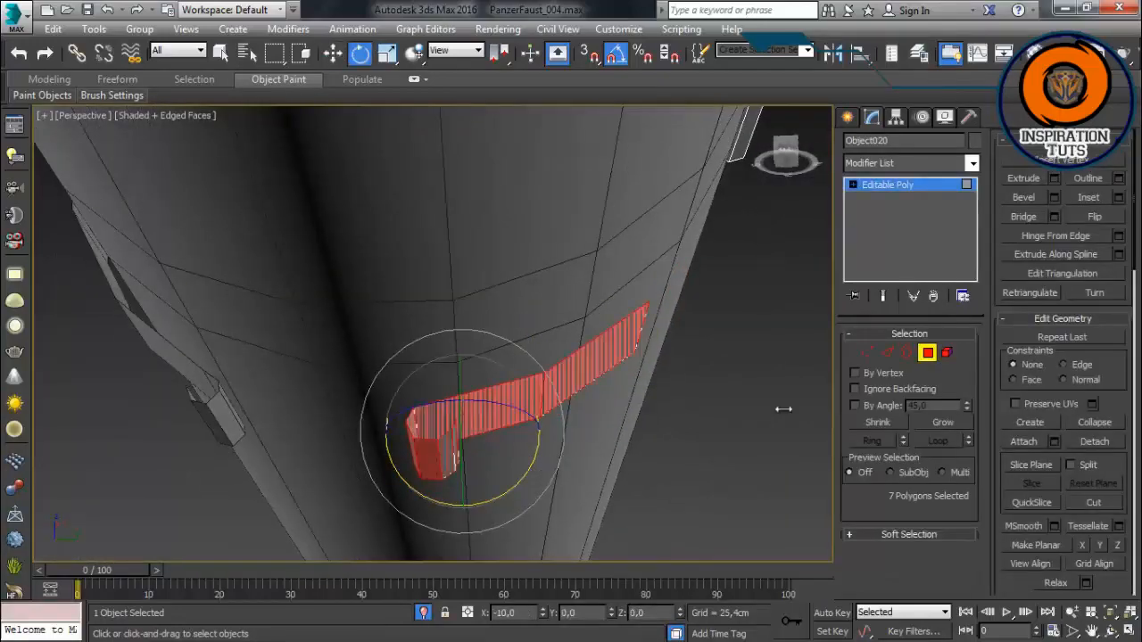
Step: Extend the copied hook's open upper edge in segments up around the tube toward the buckle
left_click(887, 353)
middle_click_drag(696, 417, 607, 380, "alt")
left_click(623, 351)
middle_click_drag(684, 281, 644, 334, "alt")
middle_click_drag(669, 232, 589, 410, "alt")
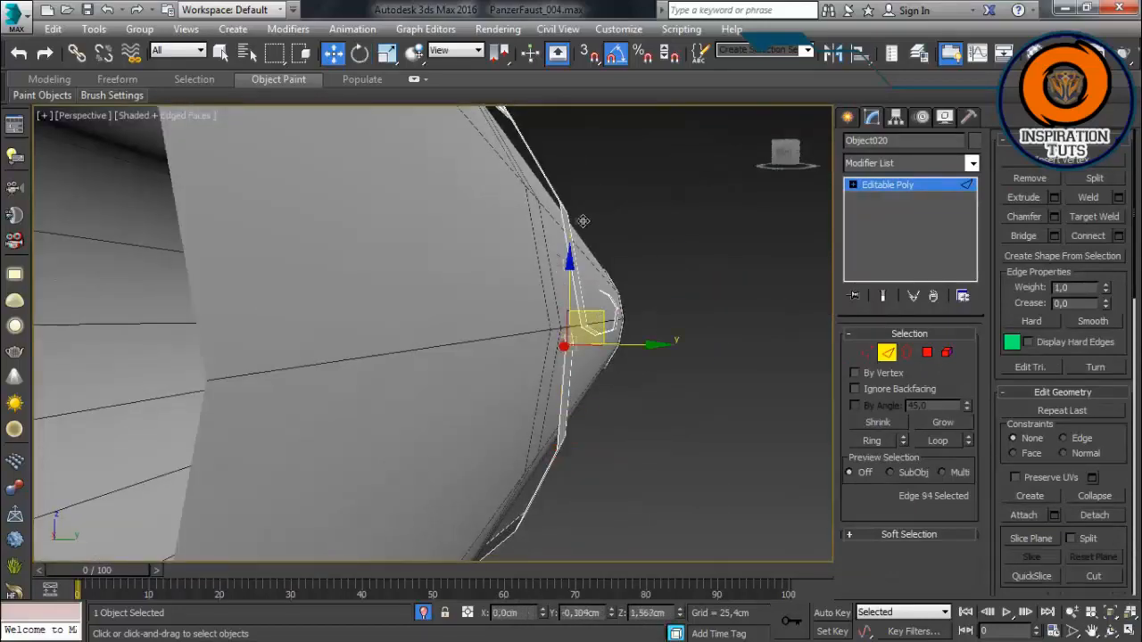
middle_click_drag(582, 220, 569, 263, "alt")
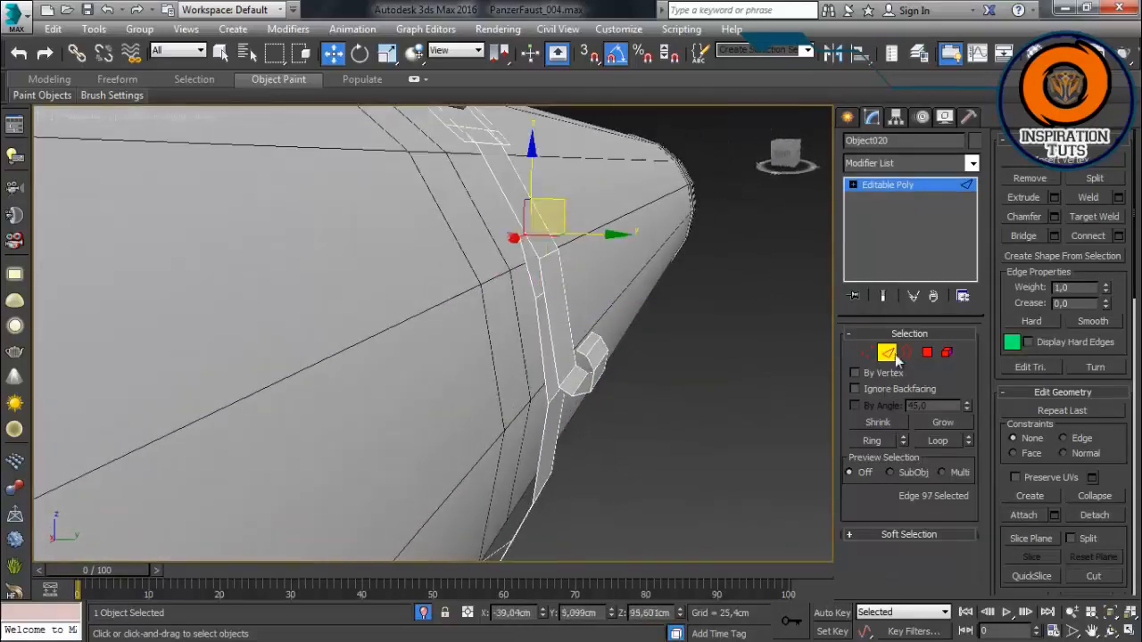
left_click(895, 357)
left_click(714, 357)
scroll(602, 333, "down", 3)
middle_click_drag(601, 334, 544, 334, "alt")
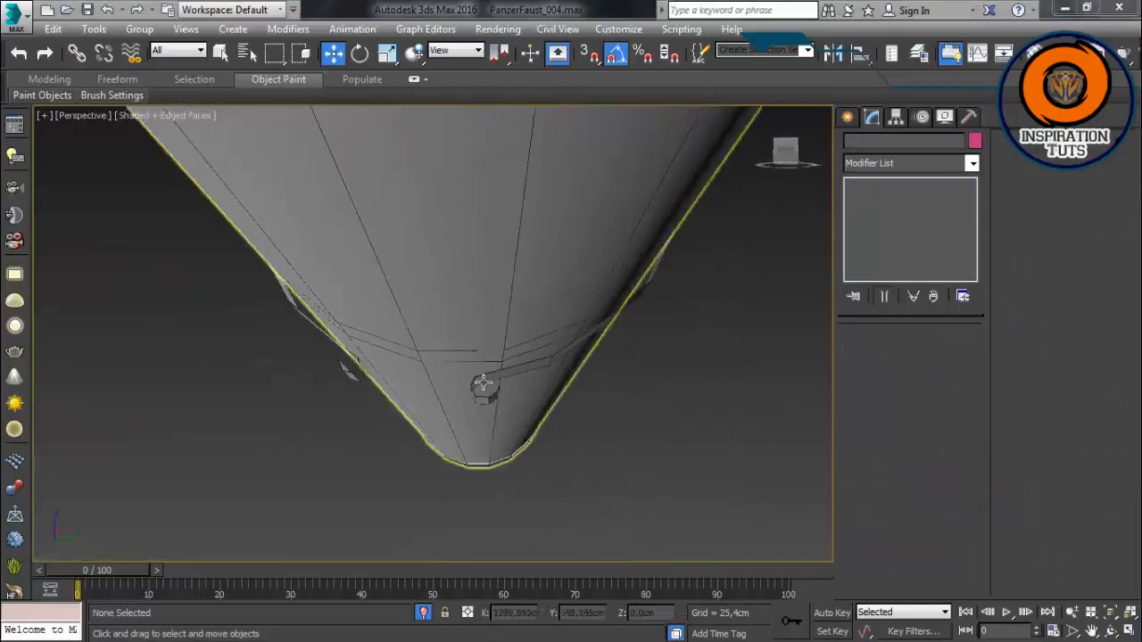
Step: Clone the flat strap polygon beside the hook into the gap between the two strap hooks
mouse_move(482, 384)
middle_mouse_down("alt")
mouse_move(808, 348)
mouse_move(533, 370)
mouse_move(592, 375)
mouse_move(486, 345)
middle_mouse_up("alt")
left_click(573, 377)
scroll(485, 345, "up", 4)
key("4")
left_click(447, 312)
middle_click_drag(446, 312, 375, 250, "alt")
left_click_drag(395, 304, 561, 318, "shift")
left_click(637, 343)
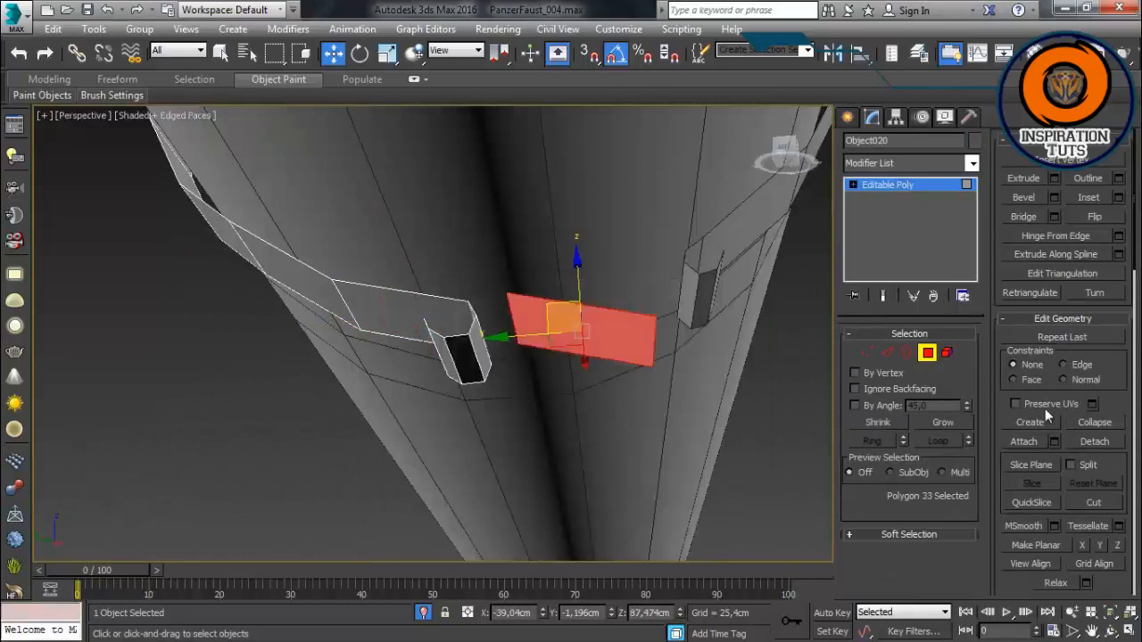
Step: Detach the cloned polygon as a separate plate object and select it
left_click(1094, 440)
left_click(630, 351)
left_click(592, 316)
Step: Center the detached plate's pivot on the object and rotate the plate to line up with the two hooks
left_click(895, 117)
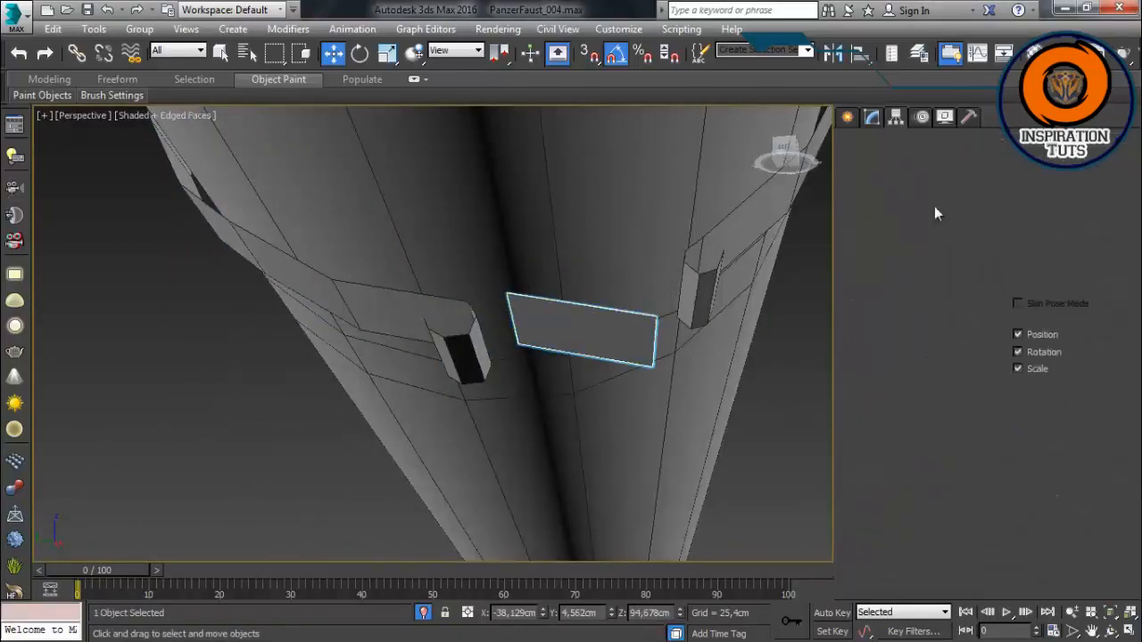
left_click(910, 224)
left_click(910, 310)
key("e")
middle_click_drag(641, 330, 614, 314, "alt")
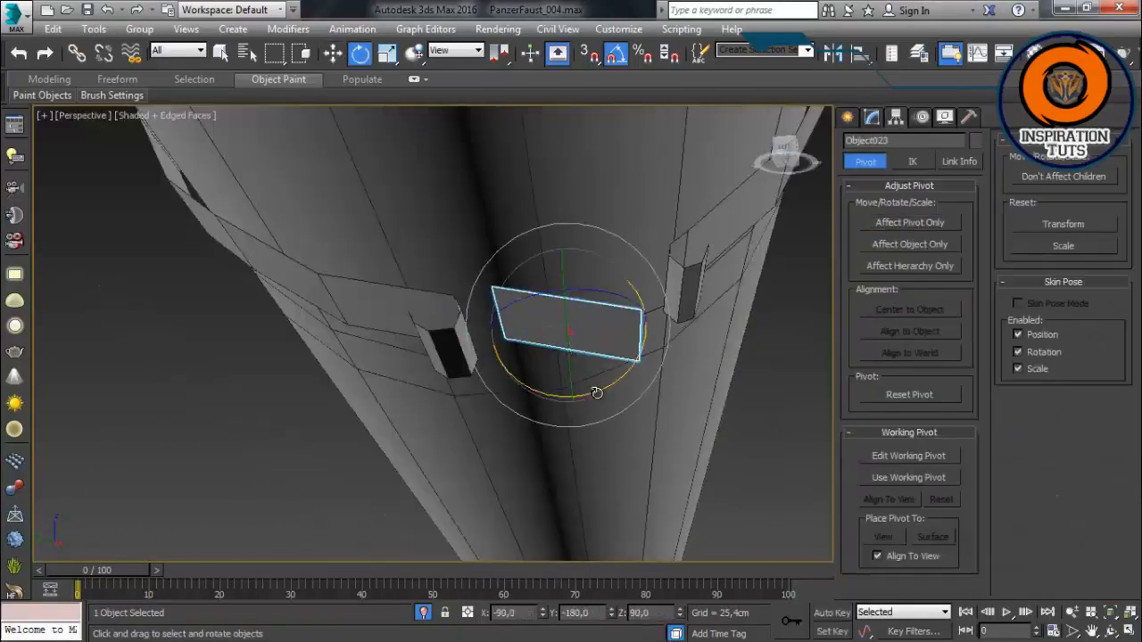
left_click_drag(596, 393, 619, 376)
Step: Stretch the plate's end edge to the neighbouring hook, and scale its four vertices to about 137% across the strap's width
key("w")
key("2")
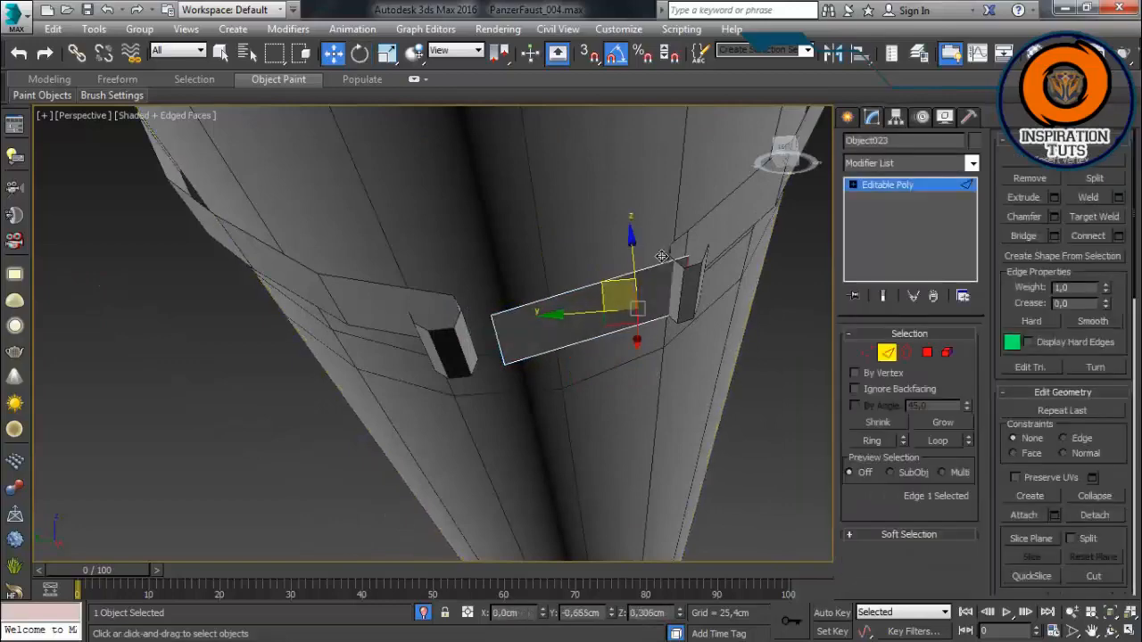
middle_click_drag(560, 319, 488, 232, "alt")
scroll(571, 194, "up", 4)
left_click(570, 267)
left_click(359, 302, "ctrl")
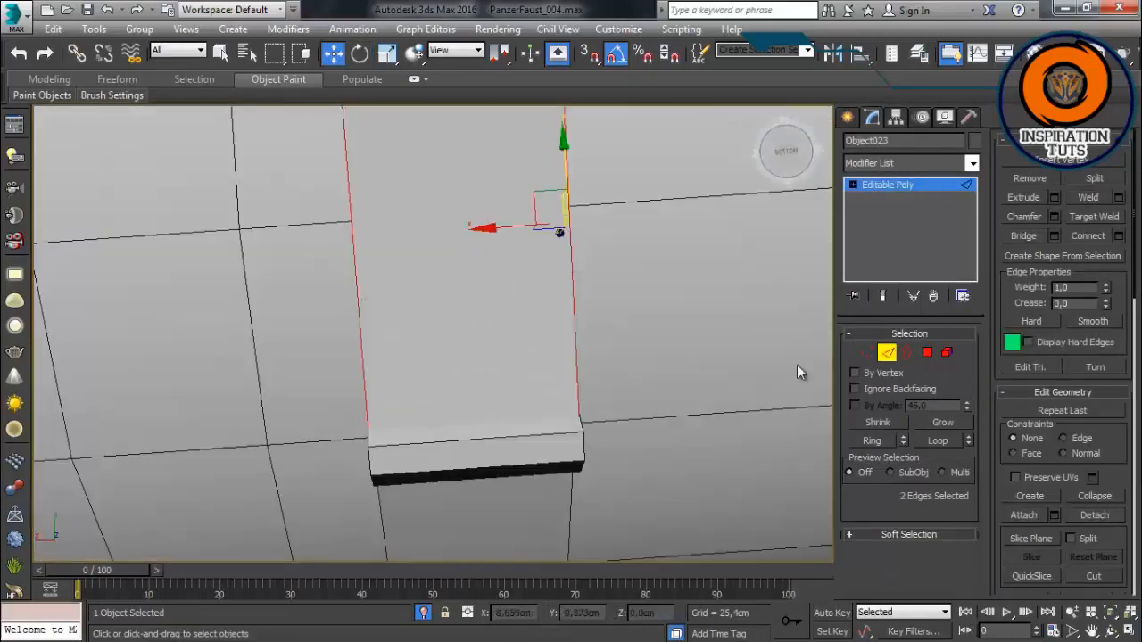
left_click(867, 353, "ctrl")
scroll(566, 330, "down", 4)
key("r")
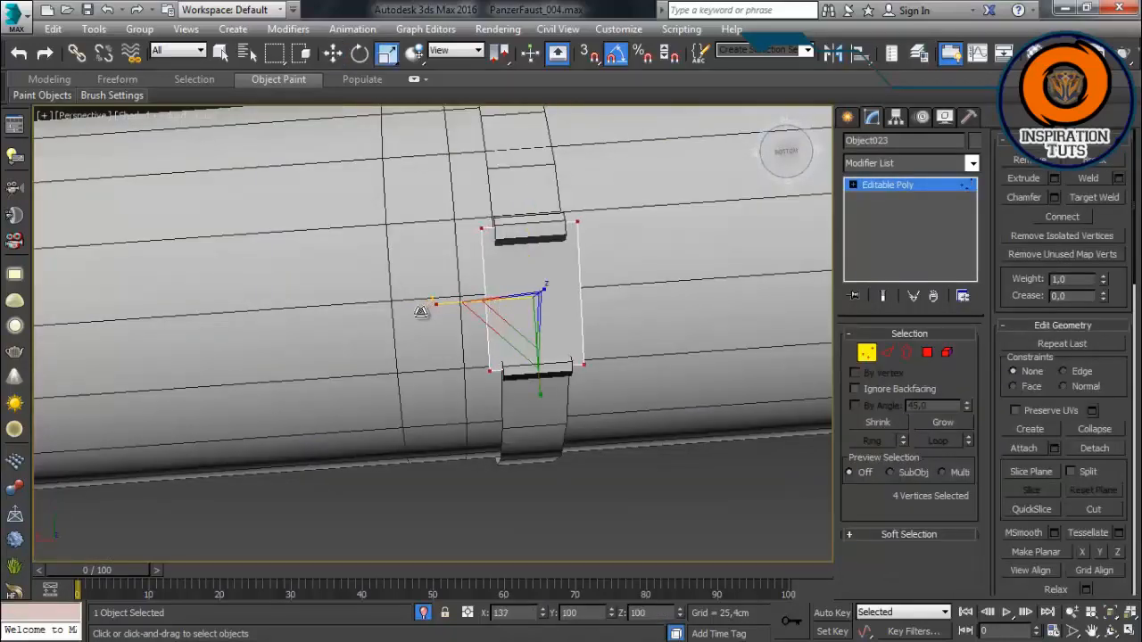
Step: Connect the plate's two end edges with a pair of lengthwise segments spread close to the long sides
scroll(420, 311, "up", 4)
key("2")
left_click(434, 501)
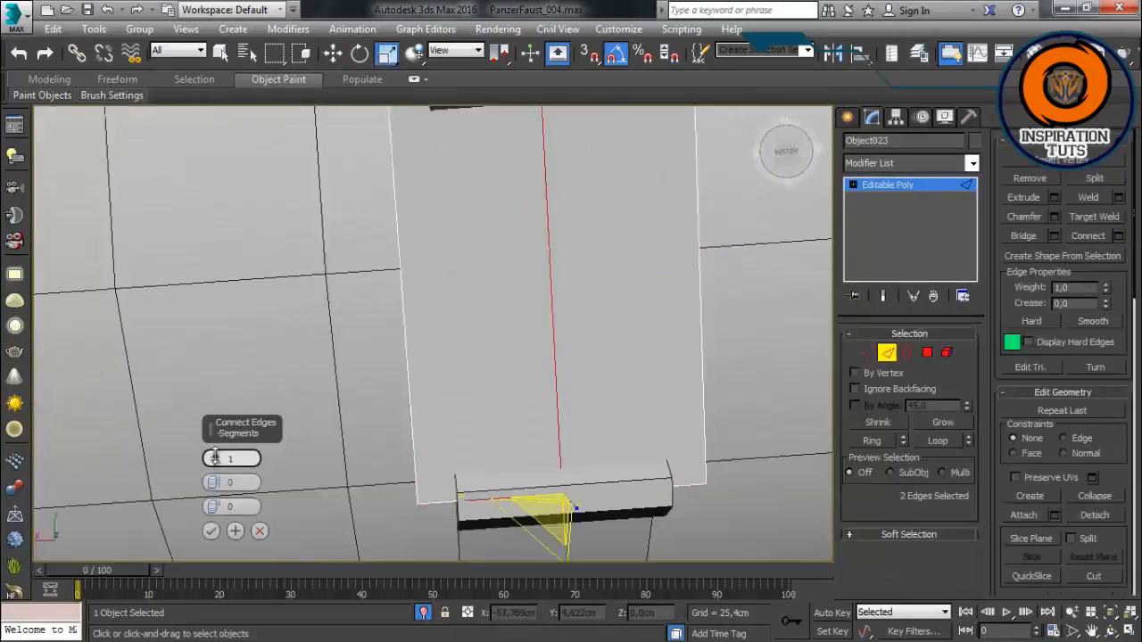
left_click(211, 532)
Step: Select the ring of lengthwise edges, and move the four vertices at each plate end outward beyond the hooks
left_click(448, 446)
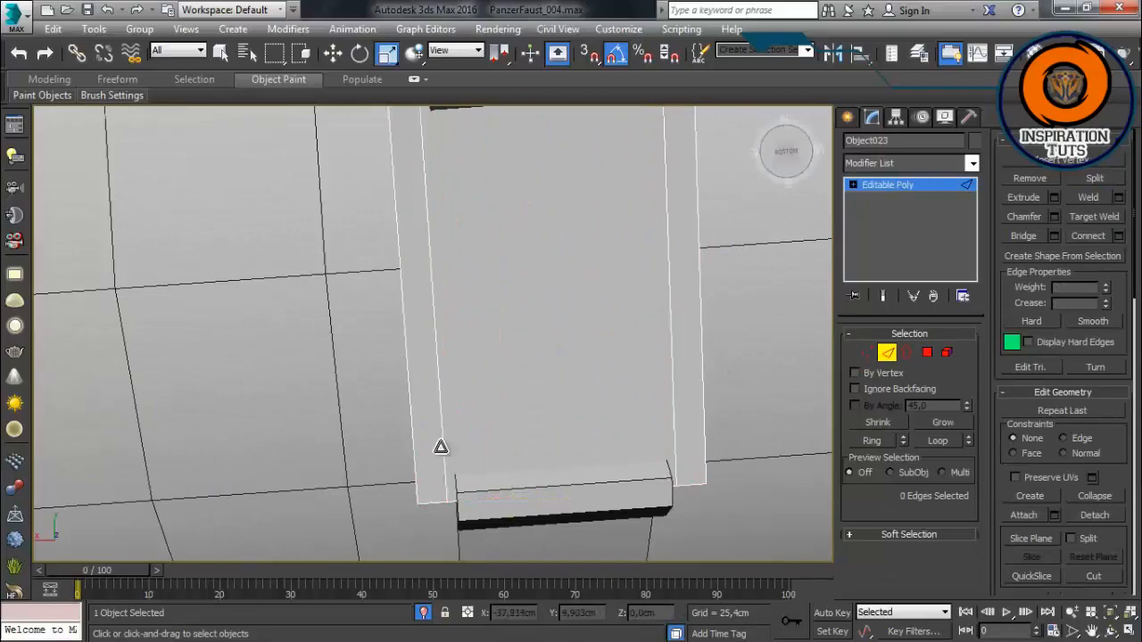
left_click(441, 449)
key("alt+r")
middle_click_drag(441, 449, 758, 499, "alt")
key("1")
key("w")
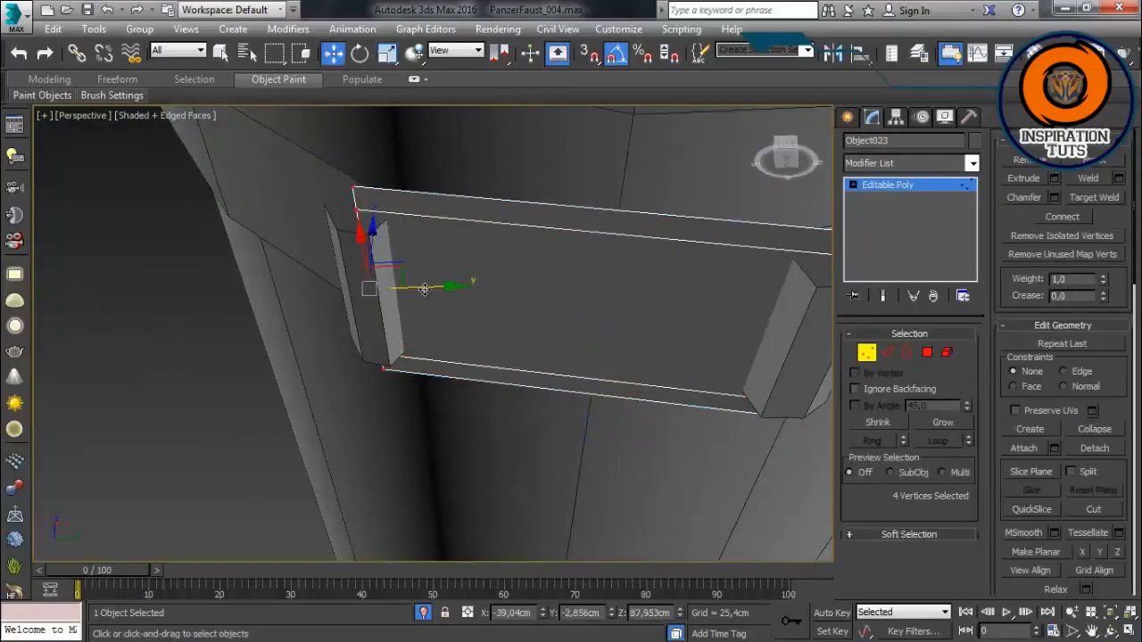
middle_click_drag(431, 316, 513, 387, "alt")
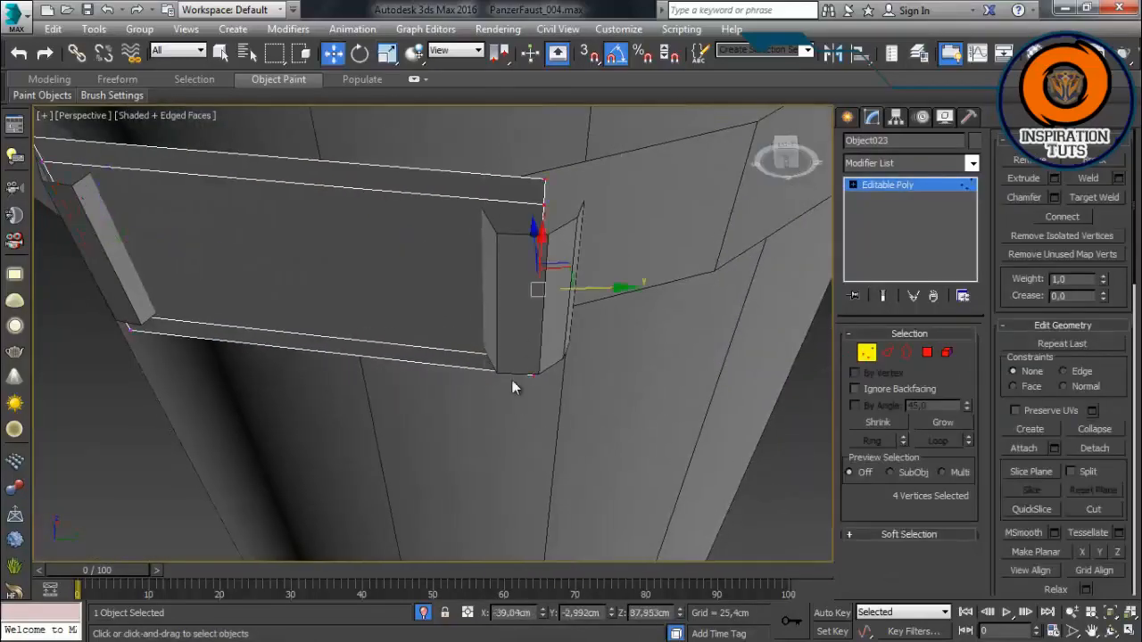
Step: Connect the plate's four lengthwise edges with 2 segments and a pinch of 82
key("2")
left_click(1121, 237)
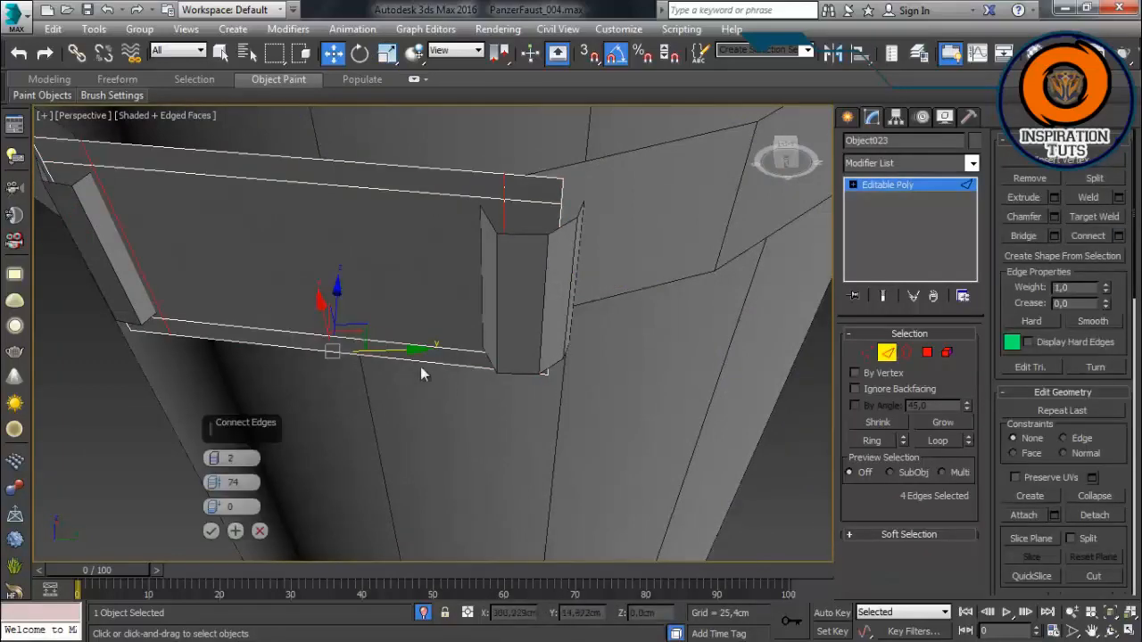
middle_click_drag(420, 367, 504, 364)
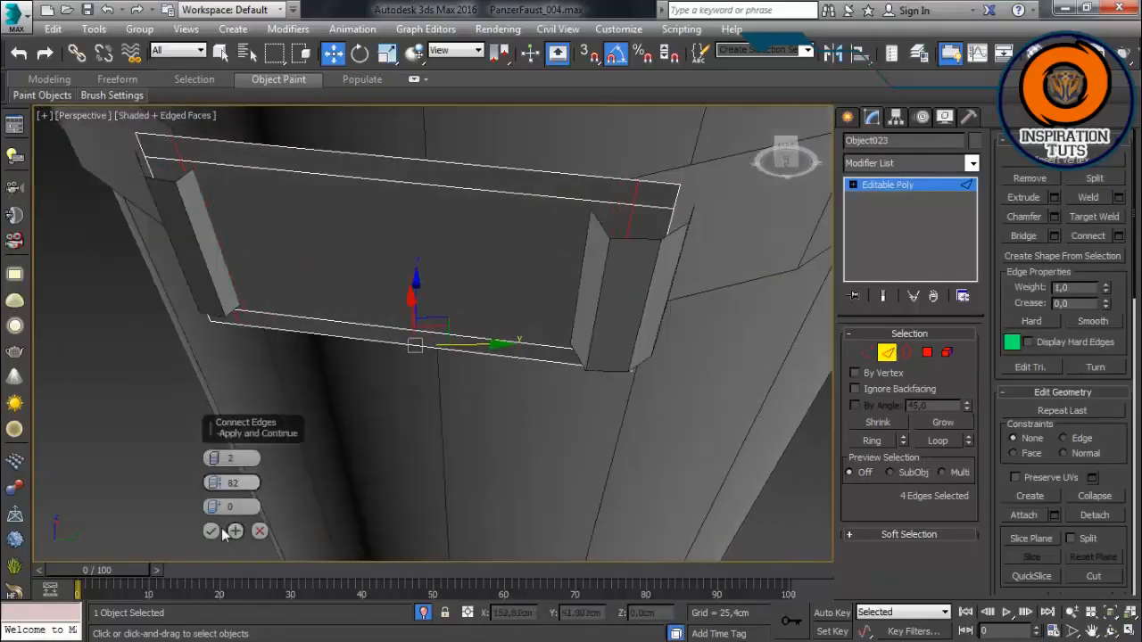
left_click(887, 352)
Step: Shift the seven vertices of the strap's hooked end by about -0.026 cm in Y and -0.077 cm in Z
left_click(96, 168)
left_click(864, 352)
middle_click_drag(228, 209, 242, 337, "alt")
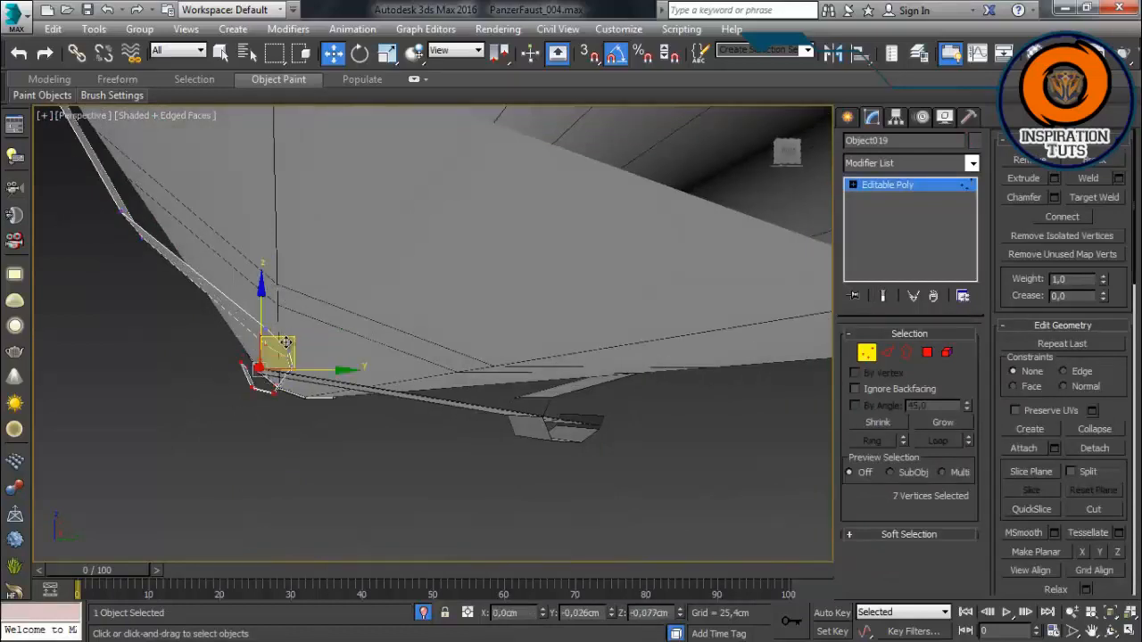
middle_click_drag(234, 389, 268, 339, "alt")
key("2")
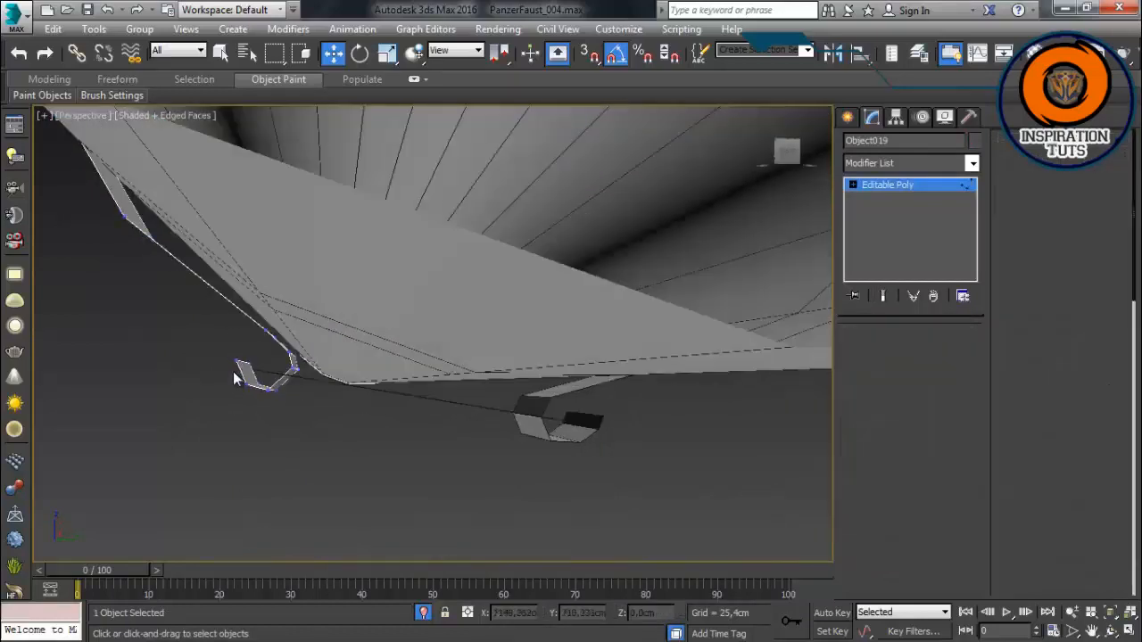
left_click(275, 330)
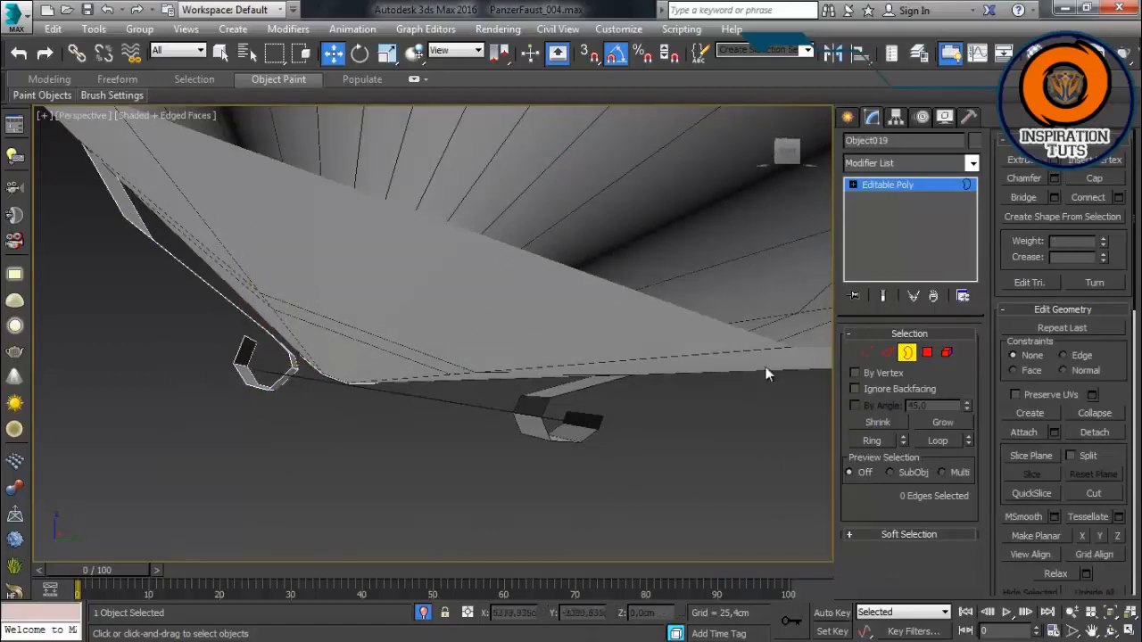
left_click(907, 352)
Step: Delete the central polygon of the connecting buckle plate to leave an open frame
left_click(314, 383)
left_click(318, 380)
middle_click_drag(317, 380, 357, 380, "alt")
left_click(927, 353)
left_click(411, 382)
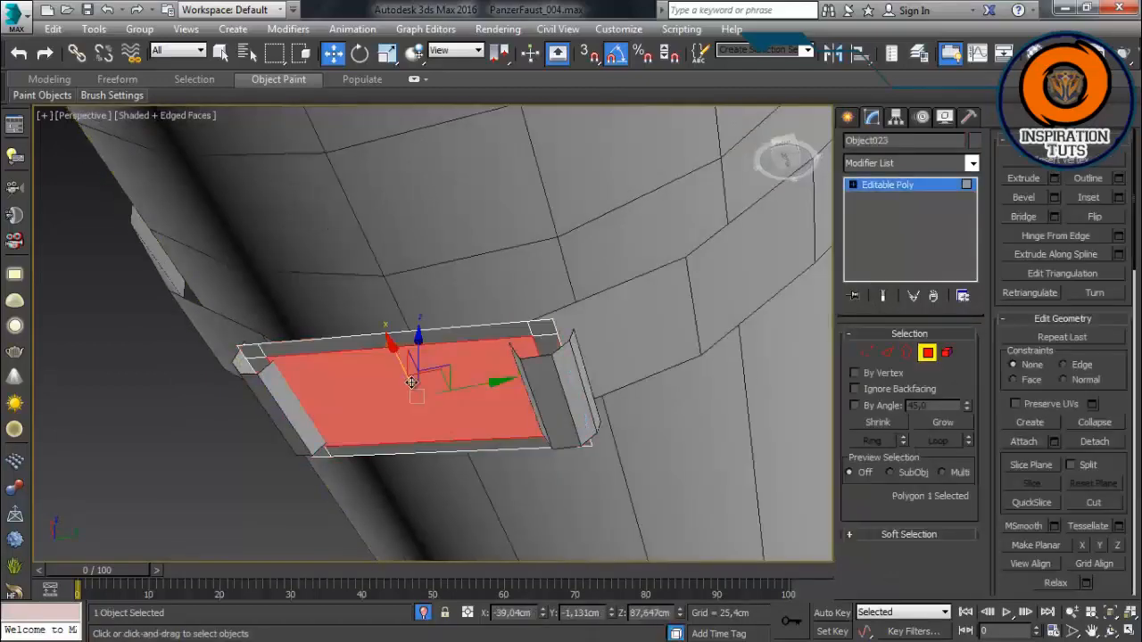
key("Delete")
Step: Scale the two outer corner vertices at one end of the buckle frame toward each other, using the Local coordinate system
scroll(411, 382, "up", 3)
middle_click_drag(473, 352, 486, 343, "alt")
scroll(486, 347, "down", 2)
left_click(888, 353)
left_click(866, 352)
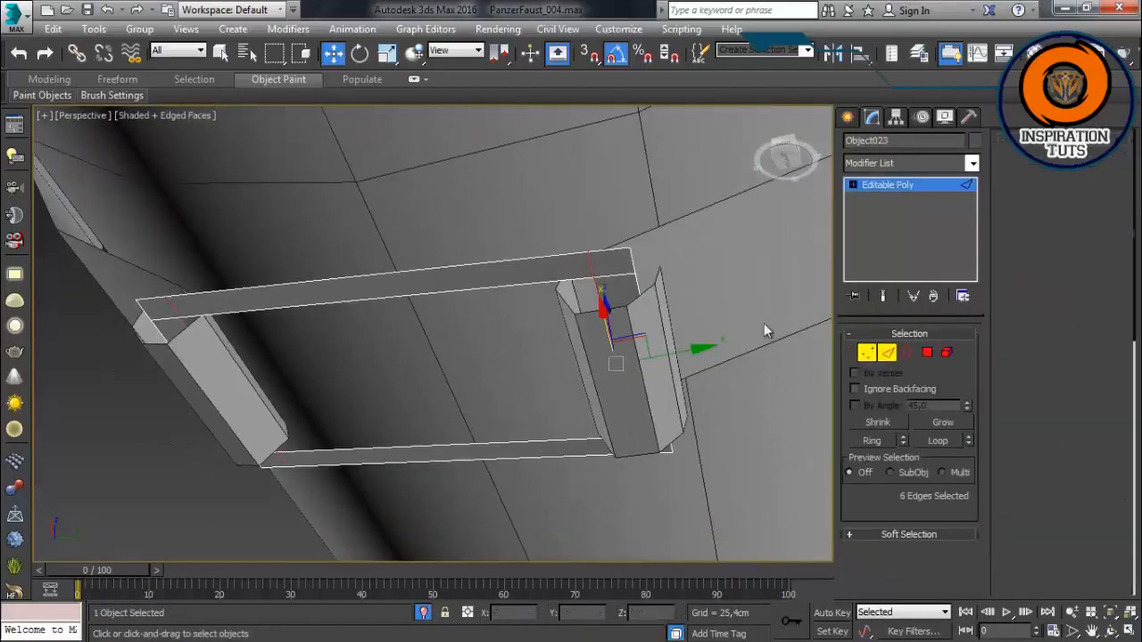
left_click(630, 248)
middle_click_drag(646, 260, 667, 290, "alt")
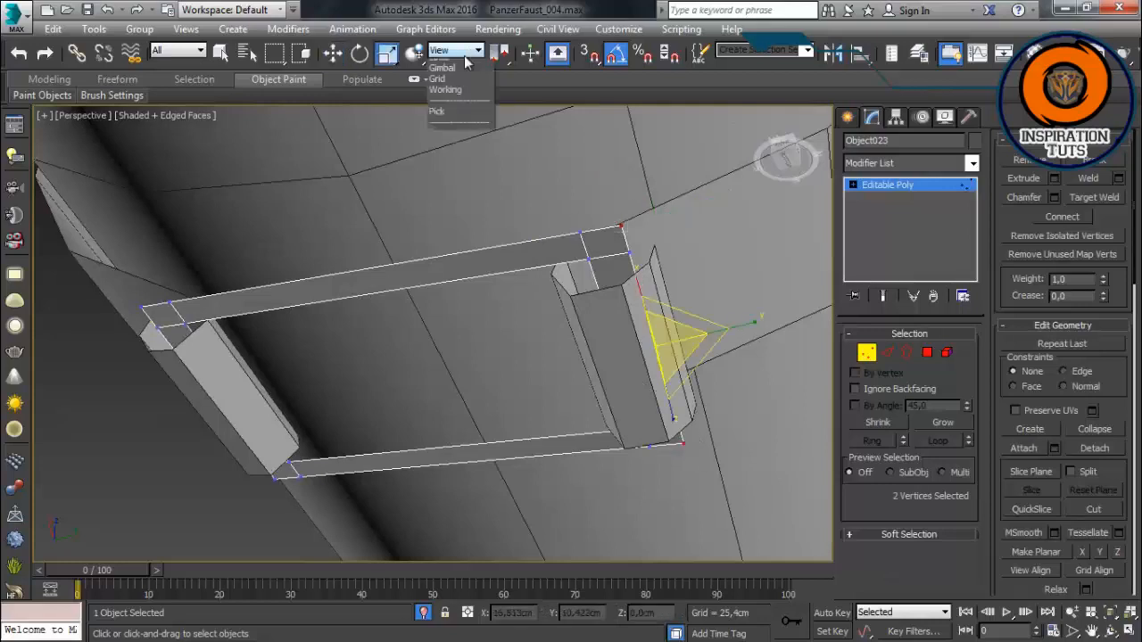
left_click(455, 59)
middle_click_drag(699, 377, 700, 337, "alt")
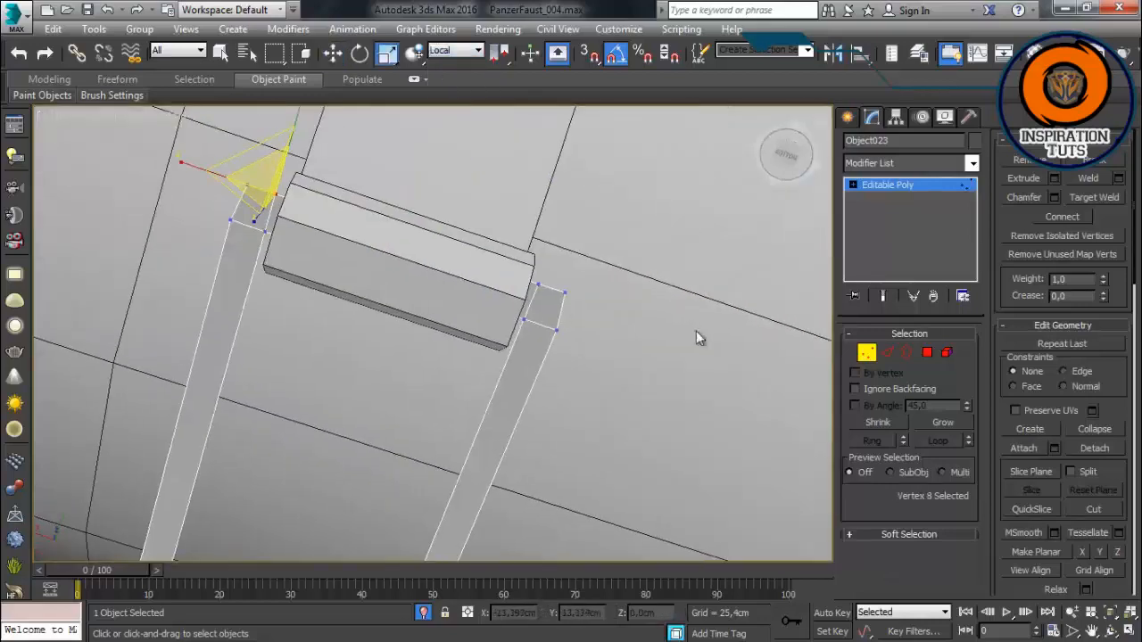
Step: Draw the end vertices inward at the buckle frame's remaining outer corners so that its corners are cut diagonally
left_click_drag(335, 223, 335, 224)
mouse_move(324, 478)
middle_mouse_down()
mouse_move(312, 318)
mouse_move(349, 265)
middle_mouse_up()
scroll(312, 318, "down", 2)
scroll(348, 265, "up", 3)
left_click(307, 207)
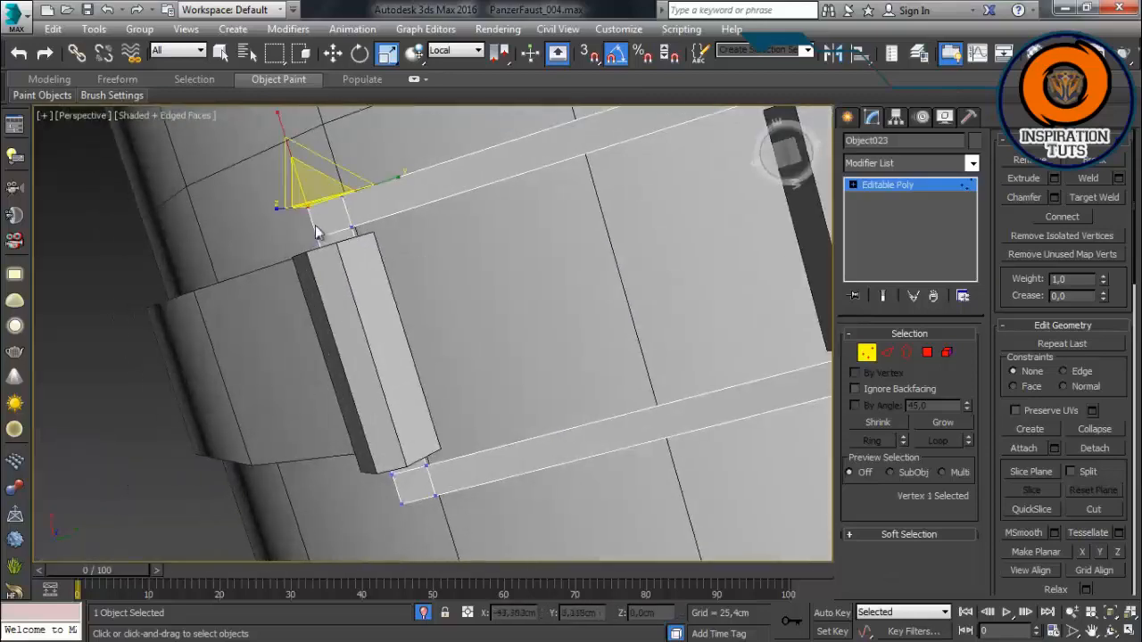
left_click(317, 237)
key("F3")
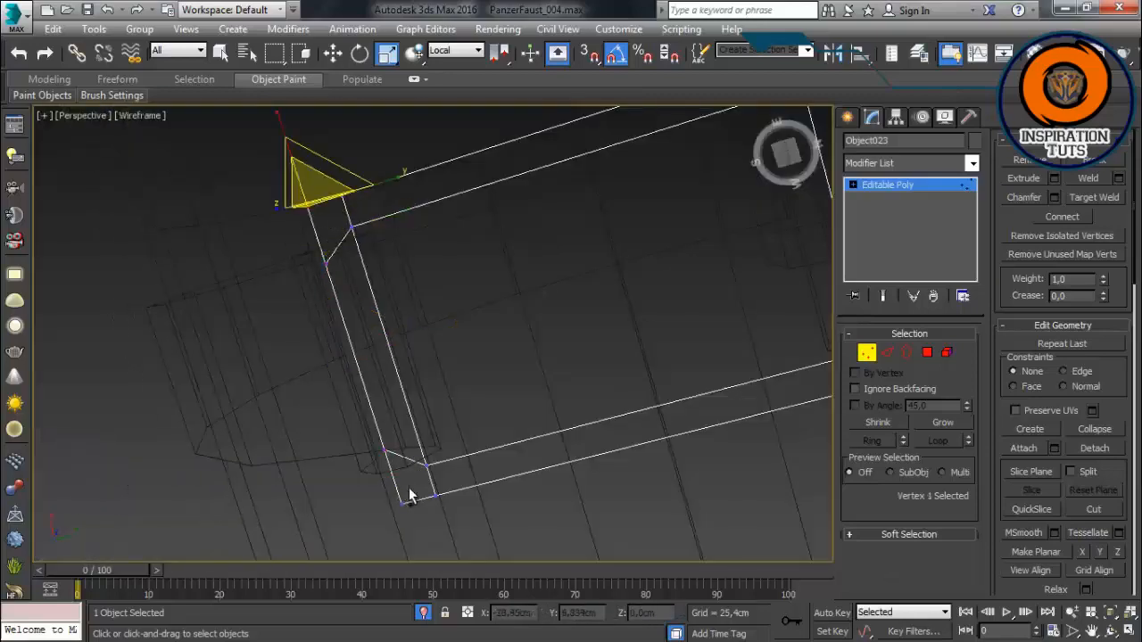
left_click(924, 356)
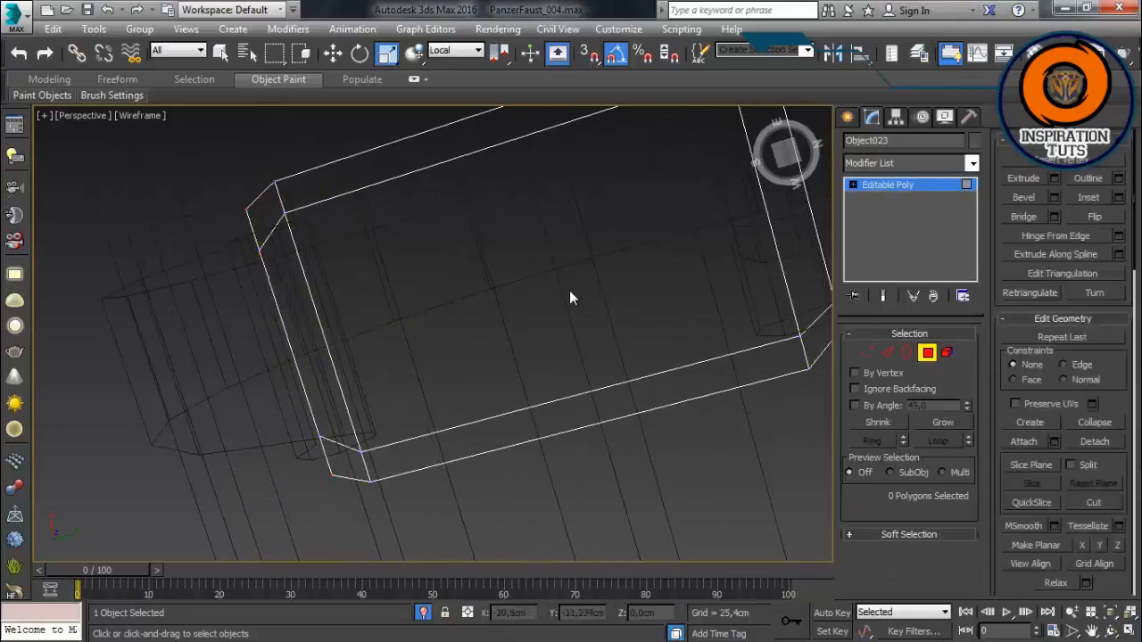
Step: Apply a Shell modifier to the buckle frame
scroll(570, 298, "down", 3)
left_click(926, 353)
left_click(971, 166)
key("s")
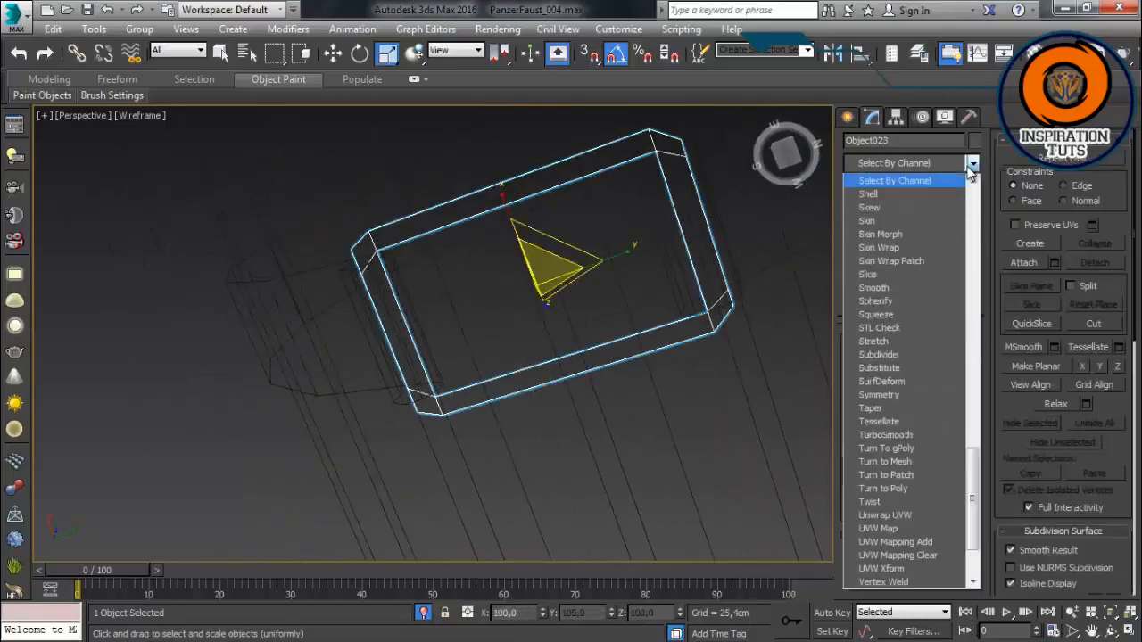
left_click(903, 196)
key("F3")
middle_click_drag(591, 273, 644, 337, "alt")
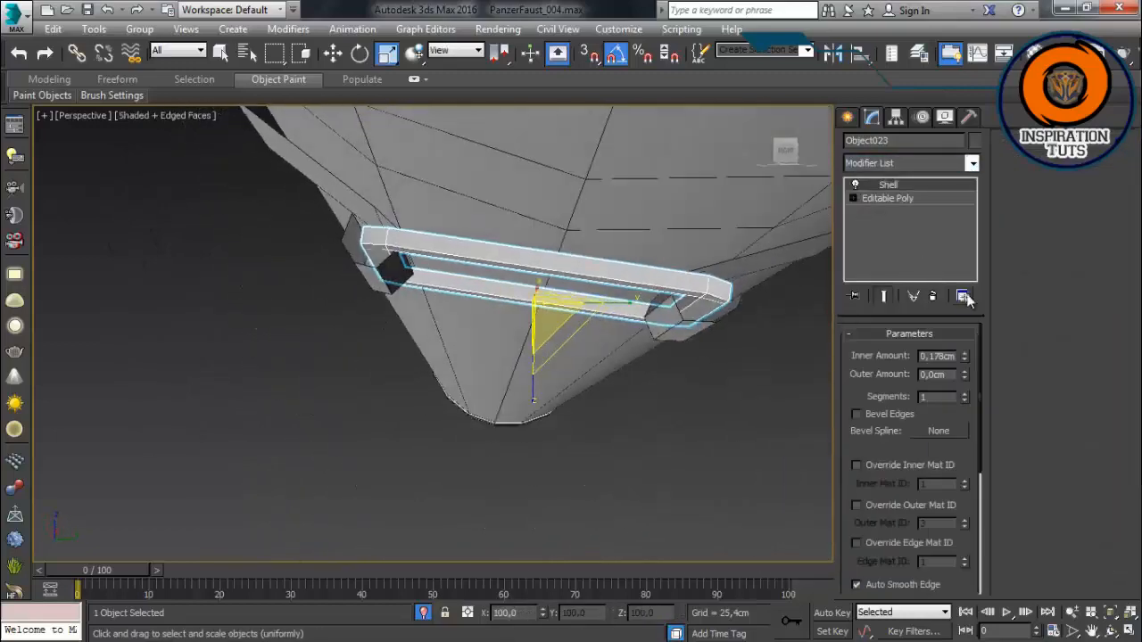
Step: Lower the buckle frame slightly, reset the Shell's outer amount to 0, and thicken the frame with the inner amount
right_click(964, 355)
left_click_drag(964, 375, 960, 374)
left_click_drag(530, 257, 530, 265)
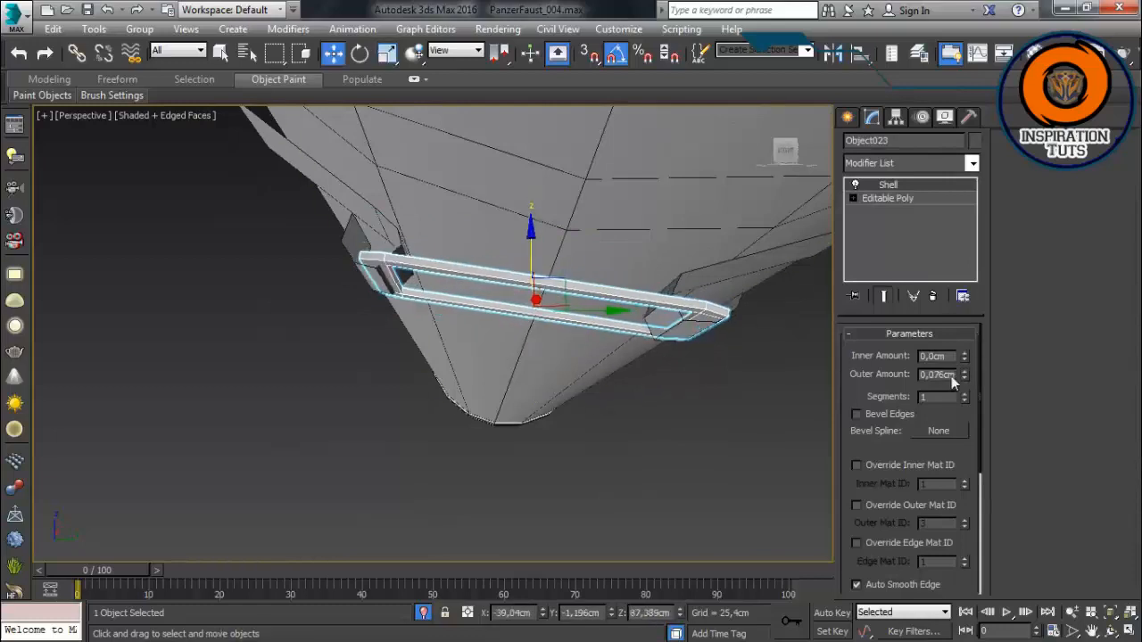
right_click(957, 375)
right_click(965, 374)
left_click(966, 354)
Step: Move the eight vertices at one end of the buckle frame by about -0.026 cm in Y and 0.03 cm in Z to fit its hook
middle_click_drag(573, 332, 624, 361, "alt")
left_click(903, 199)
left_click(866, 353)
middle_click_drag(450, 302, 490, 304, "alt")
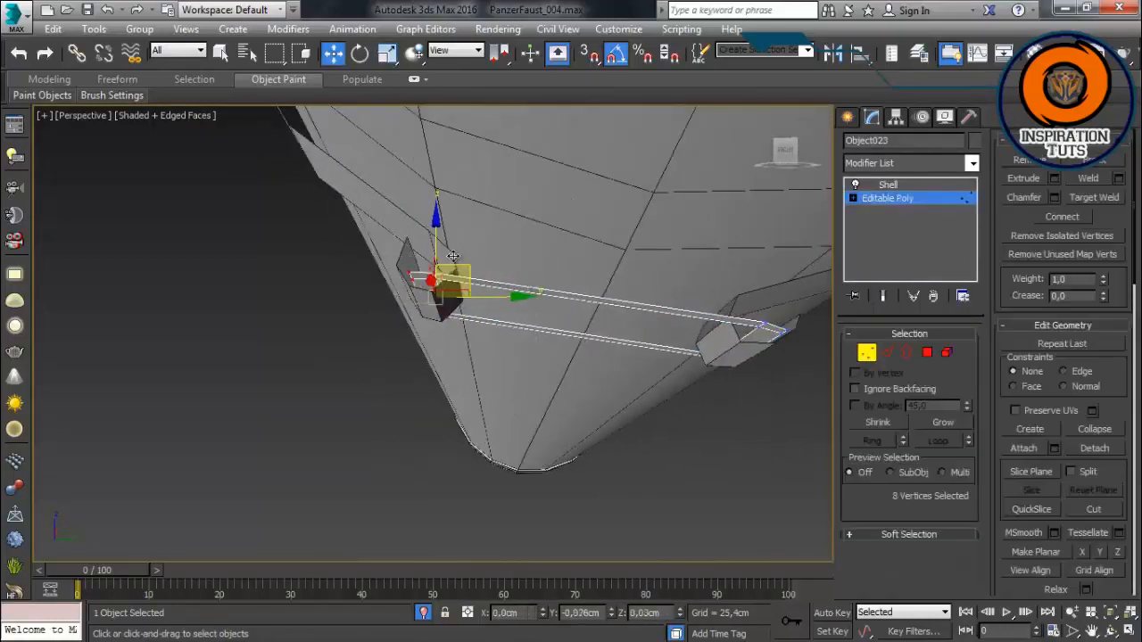
left_click(866, 353)
left_click(888, 184)
middle_click_drag(796, 363, 436, 283, "alt")
left_click(649, 411)
scroll(649, 411, "down", 3)
scroll(395, 349, "down", 4)
scroll(436, 284, "up", 4)
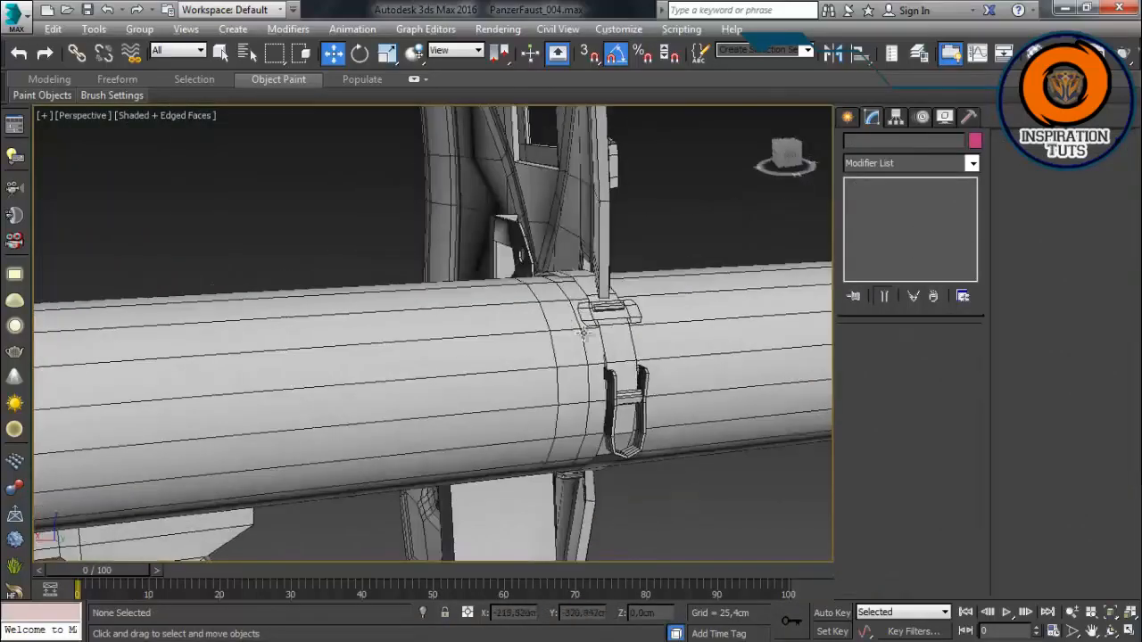
Step: Apply a Shell modifier to the hooked strap around the tube
mouse_move(509, 246)
middle_mouse_down("alt")
mouse_move(487, 150)
mouse_move(420, 337)
mouse_move(176, 293)
middle_mouse_up("alt")
left_click(177, 297)
key("F3")
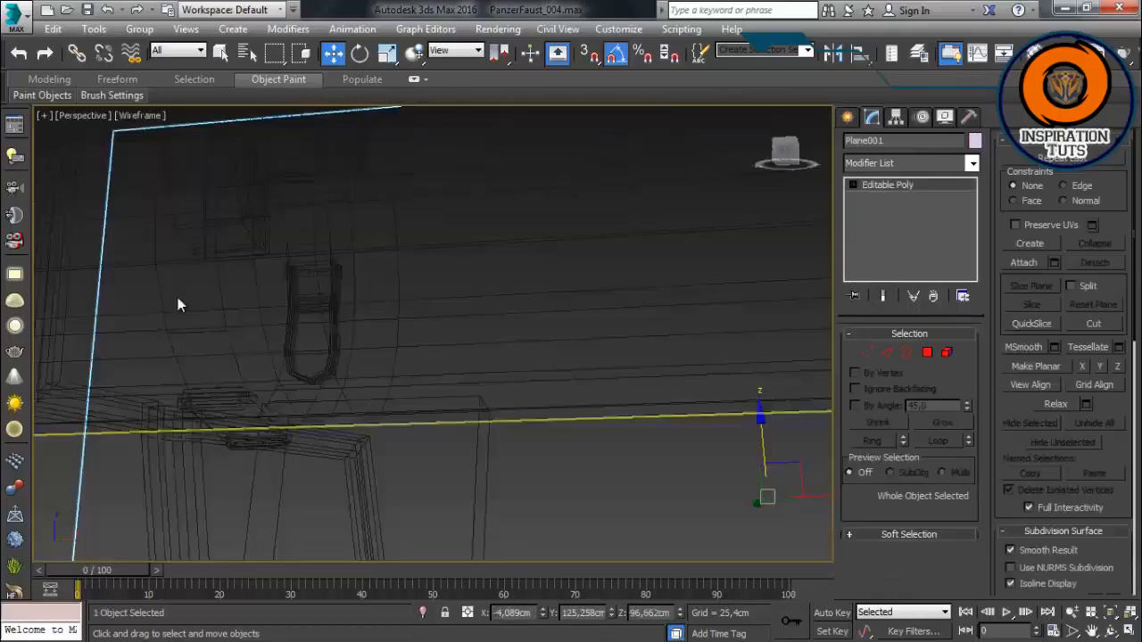
left_click(214, 260)
key("F3")
scroll(248, 192, "down", 3)
middle_click_drag(248, 191, 426, 288, "alt")
scroll(425, 288, "up", 4)
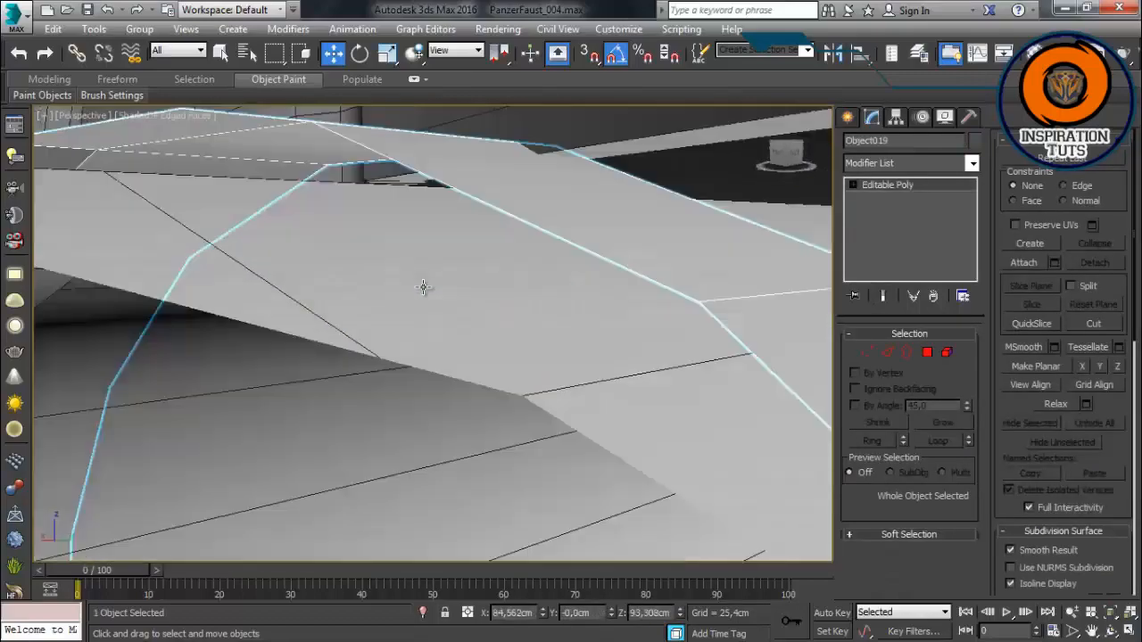
scroll(425, 288, "down", 2)
left_click(971, 168)
key("s")
key("s")
key("s")
key("s")
key("s")
key("Return")
middle_click_drag(713, 299, 638, 303, "alt")
middle_click_drag(492, 303, 241, 301, "alt")
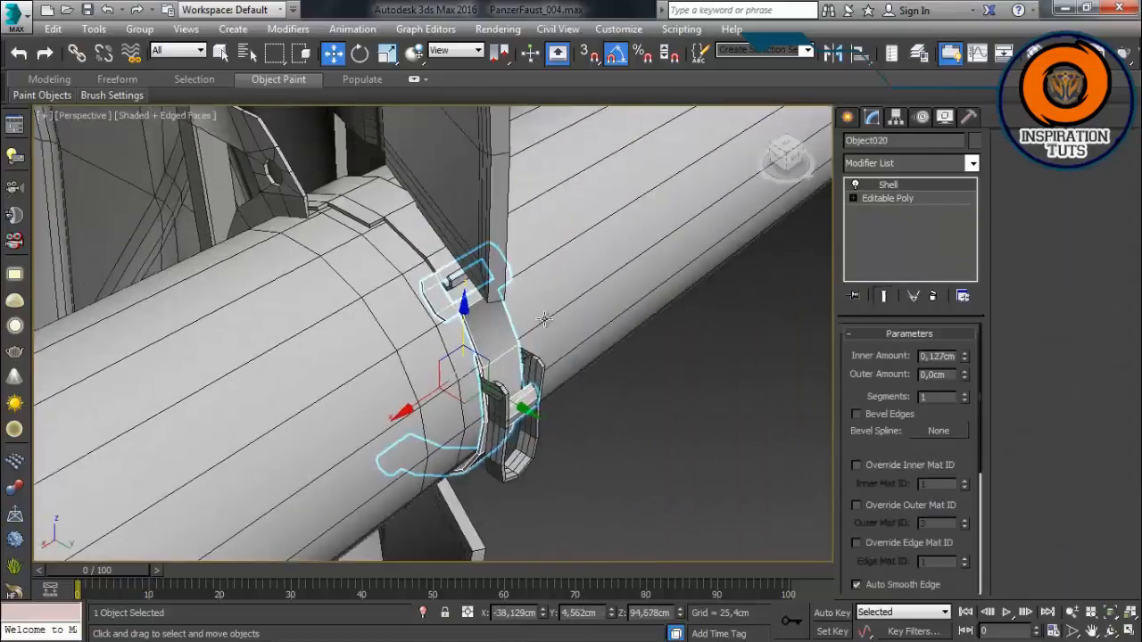
scroll(510, 261, "up", 5)
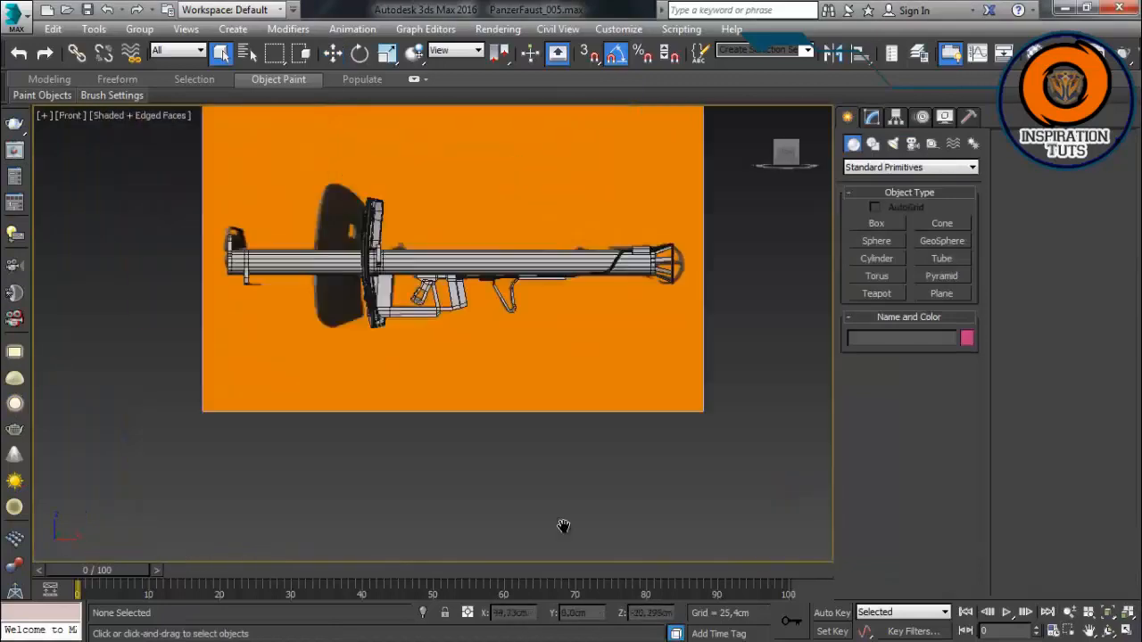
Step: Draw a cylinder about 0.63 cm in radius and 0.965 cm high near the trigger housing's rear end in the front view
scroll(473, 281, "up", 8)
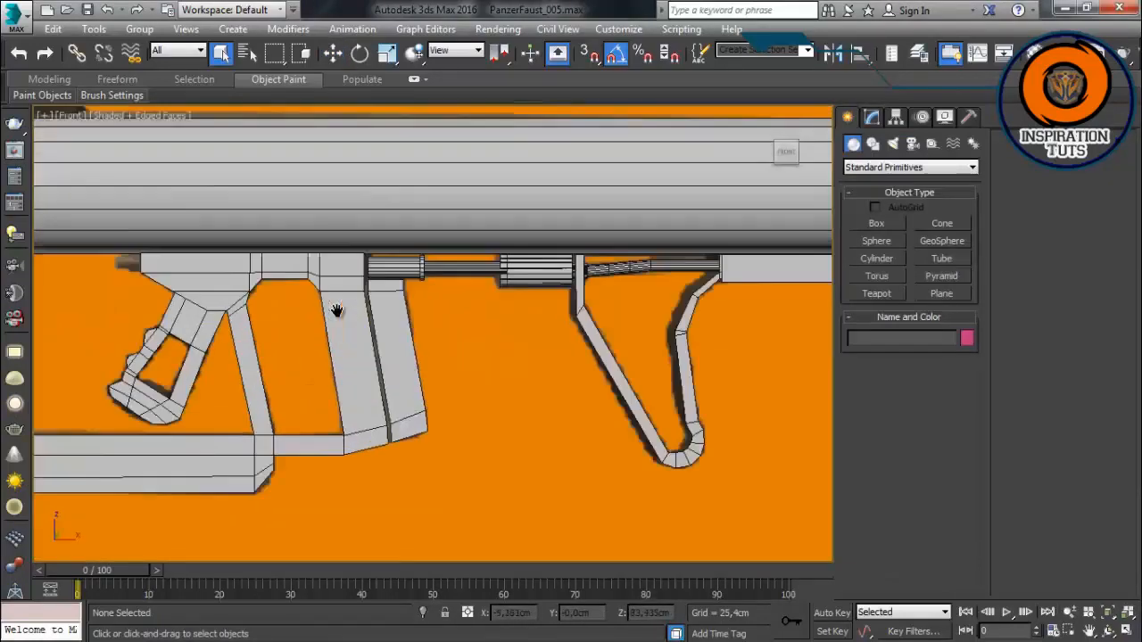
middle_click_drag(337, 311, 438, 301)
scroll(253, 262, "up", 2)
middle_click_drag(252, 262, 361, 259)
scroll(361, 258, "up", 2)
left_click(873, 259)
left_click_drag(313, 279, 319, 263)
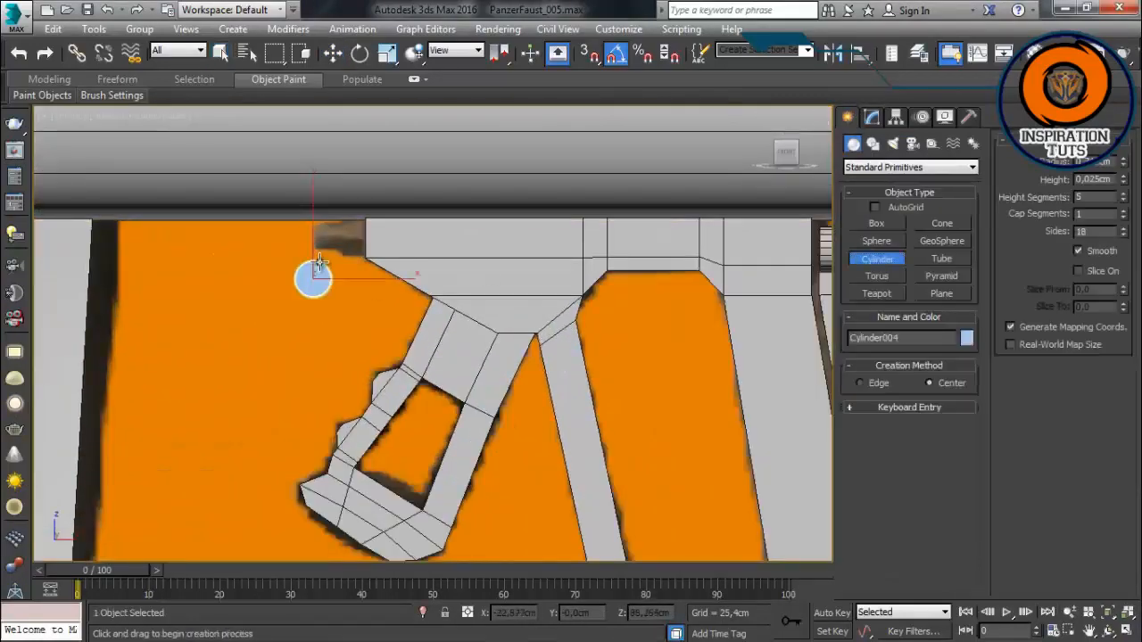
Step: Set the cylinder's sides to 6 and radius to 0.733 cm, and place it over the reference bolt behind the trigger housing
key("w")
left_click(871, 117)
left_click_drag(936, 426, 875, 413)
type("6")
key("Return")
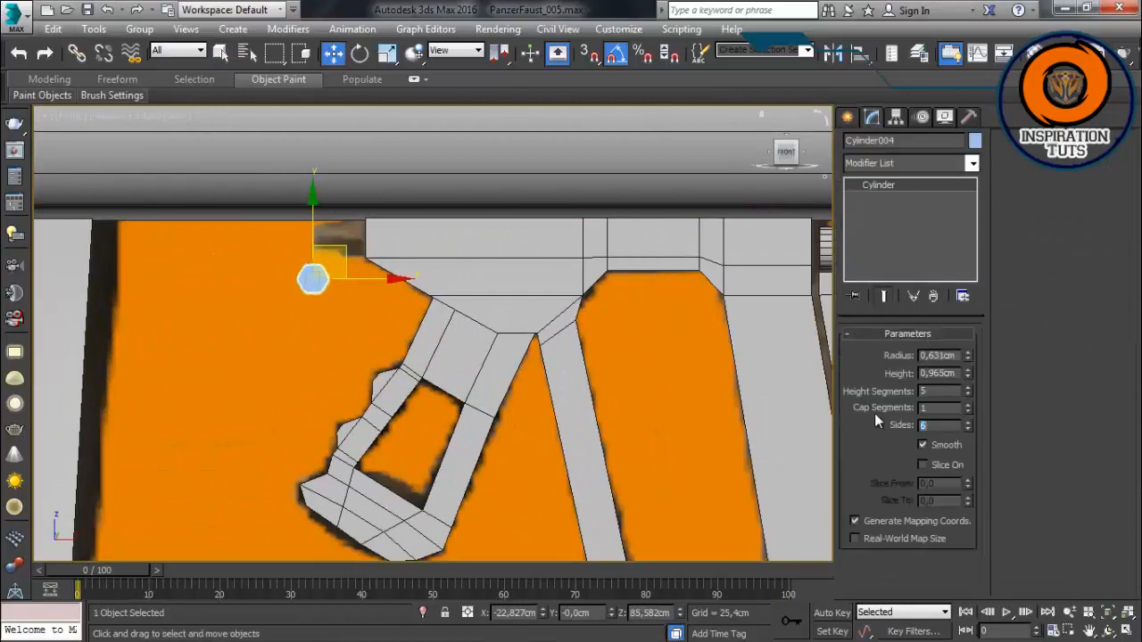
scroll(348, 306, "up", 2)
scroll(401, 243, "up", 3)
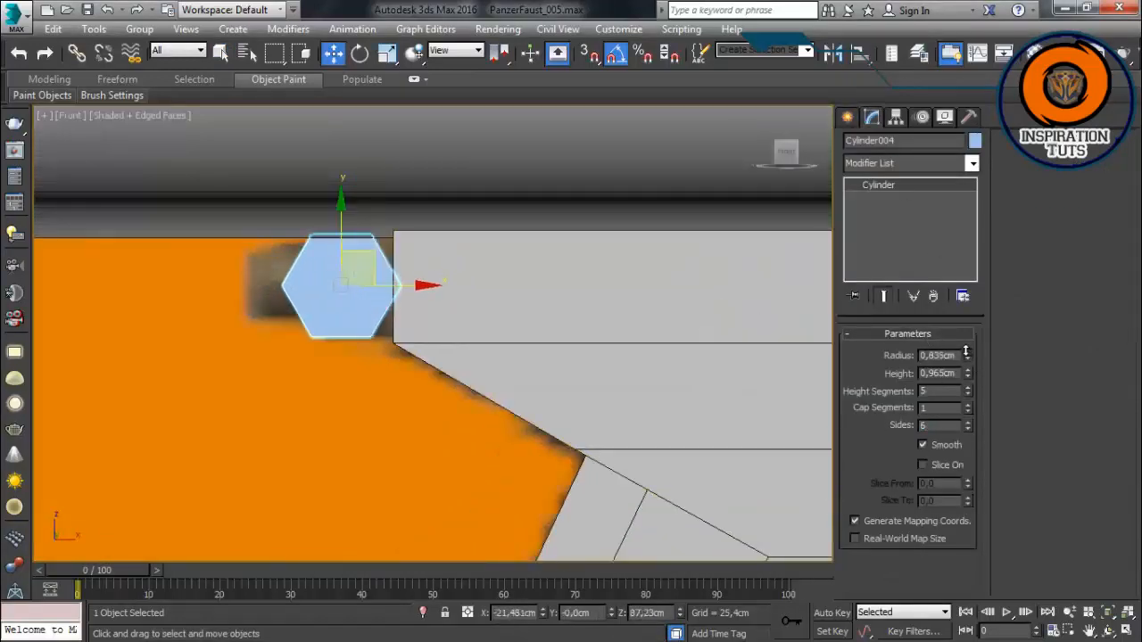
Step: Rotate the hexagonal cylinder 90° to lie along the tube, reduce it to 1 height segment, and move it against the trigger housing
key("e")
middle_click_drag(488, 212, 488, 230)
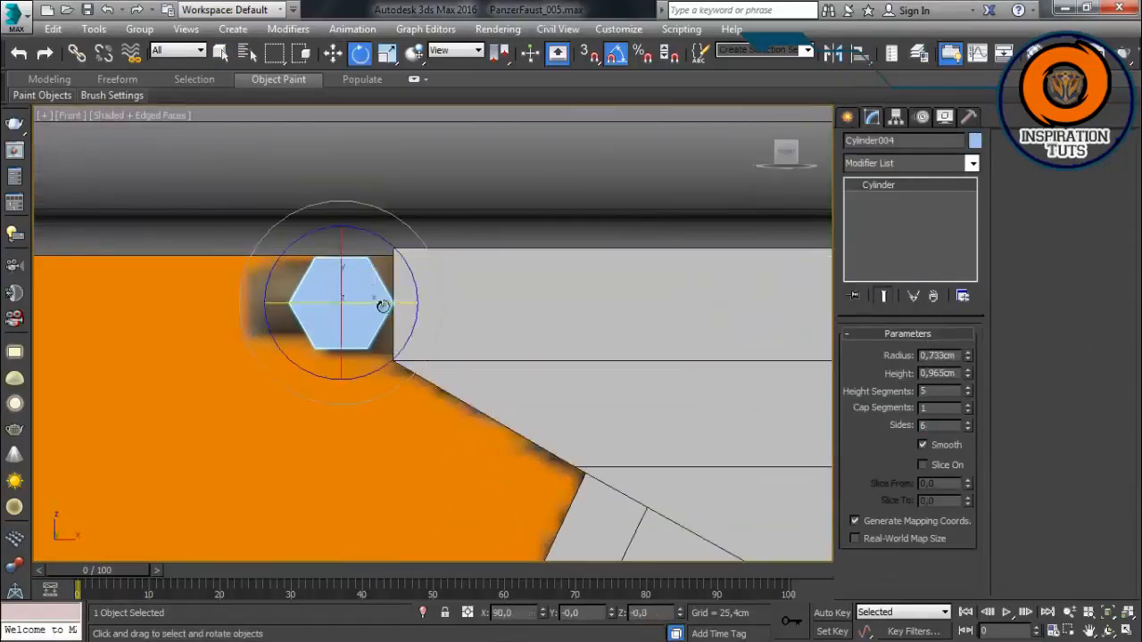
left_click_drag(382, 306, 302, 315)
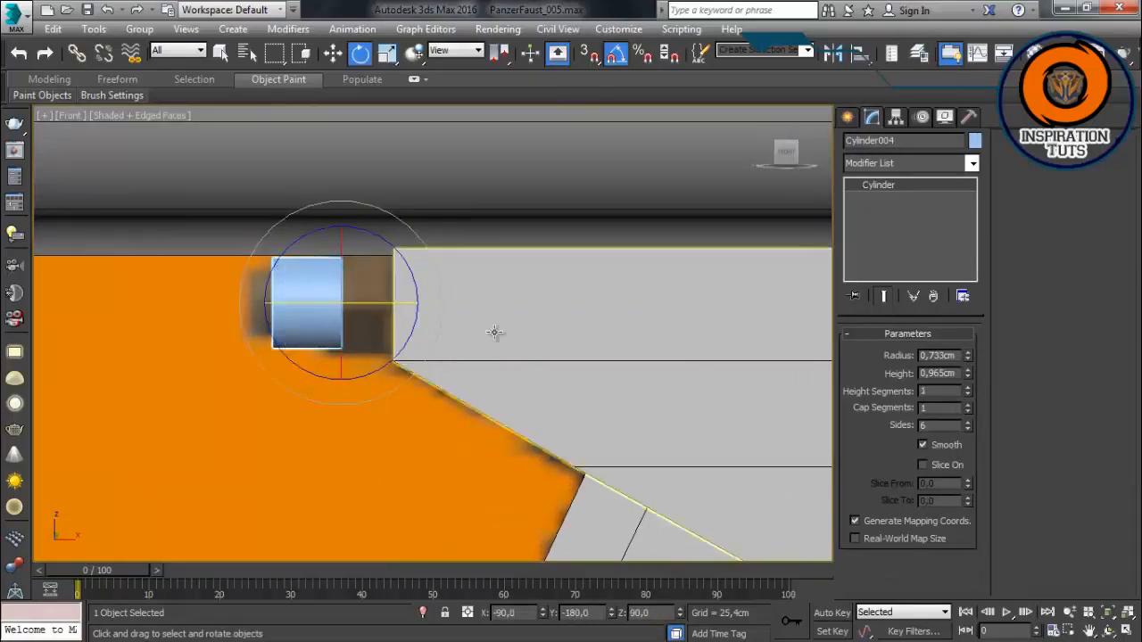
key("w")
left_click_drag(399, 305, 445, 306)
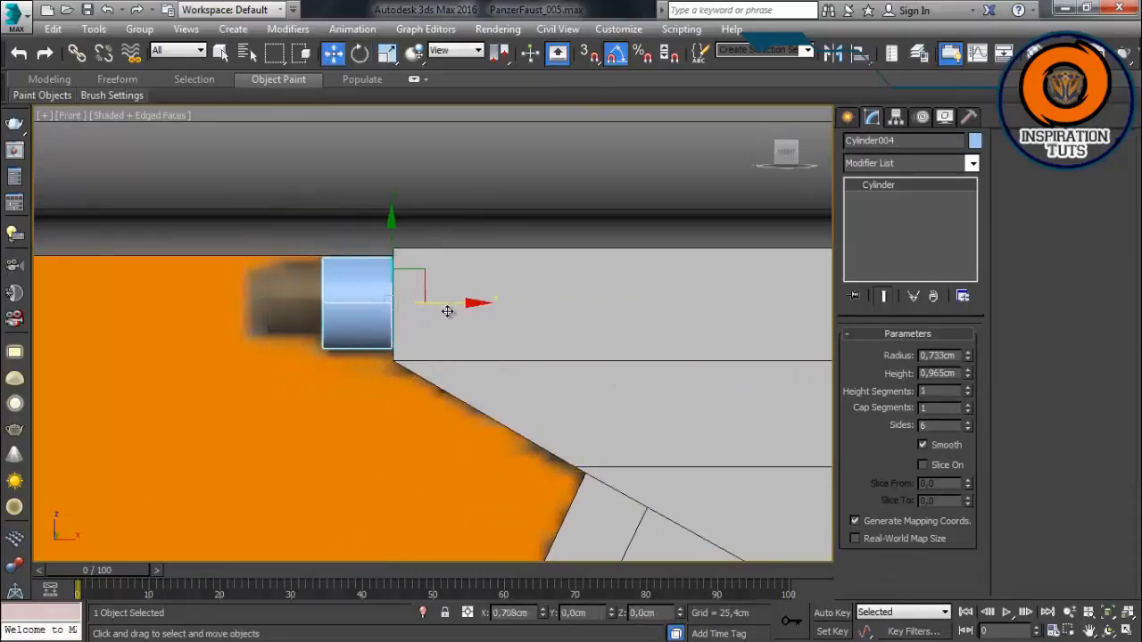
Step: Convert the hexagonal cylinder to Editable Poly and shorten it by moving its end vertices along its length
right_click(448, 311)
left_click(414, 473)
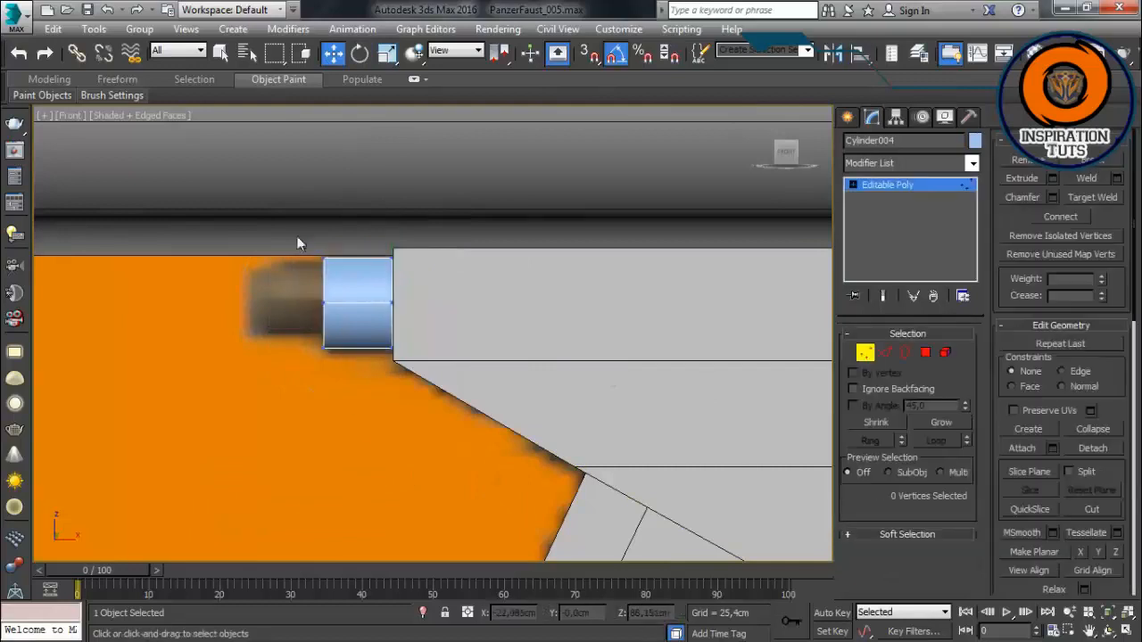
left_click(858, 355)
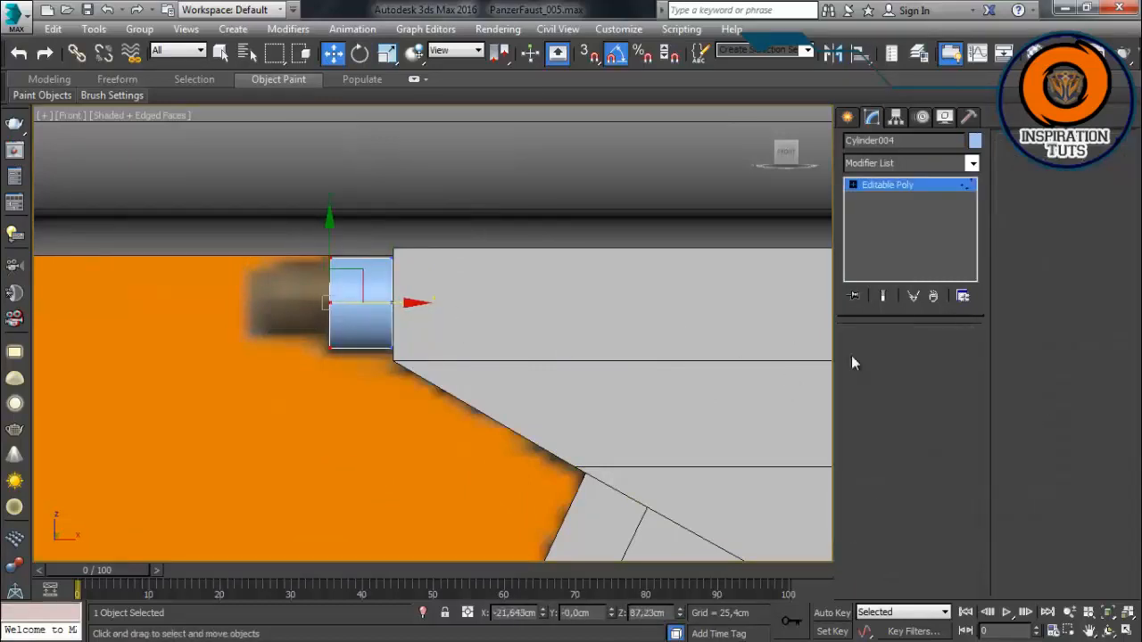
left_click(864, 353)
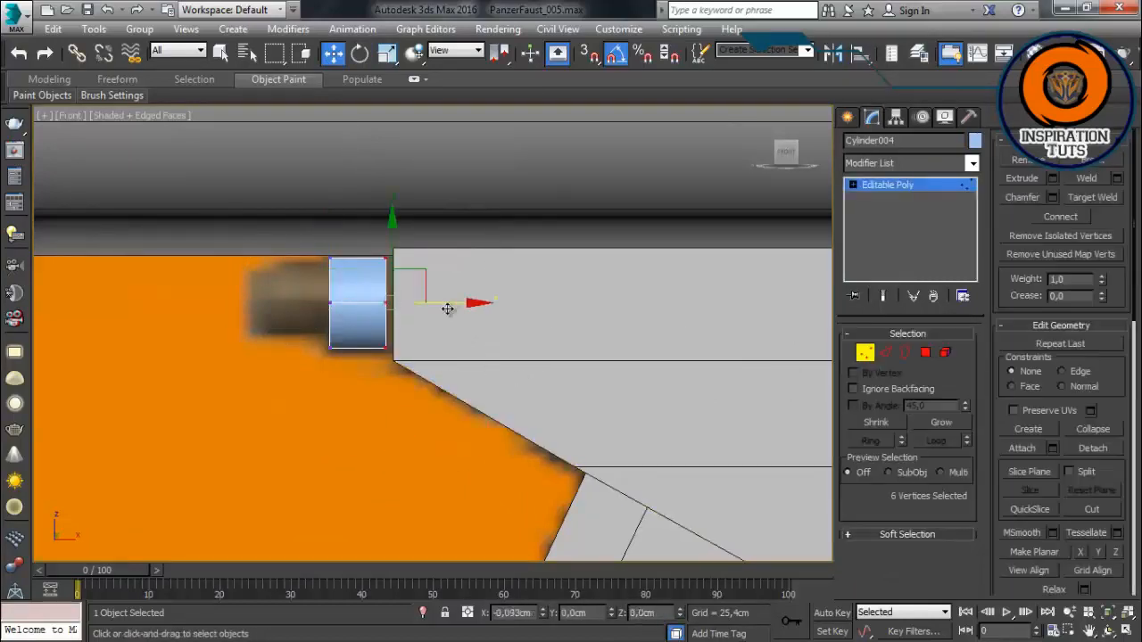
left_click(864, 352)
Step: Extend the 18 end vertices of the thin rod rearward through the trigger housing and the hexagonal nut
scroll(568, 284, "down", 4)
key("1")
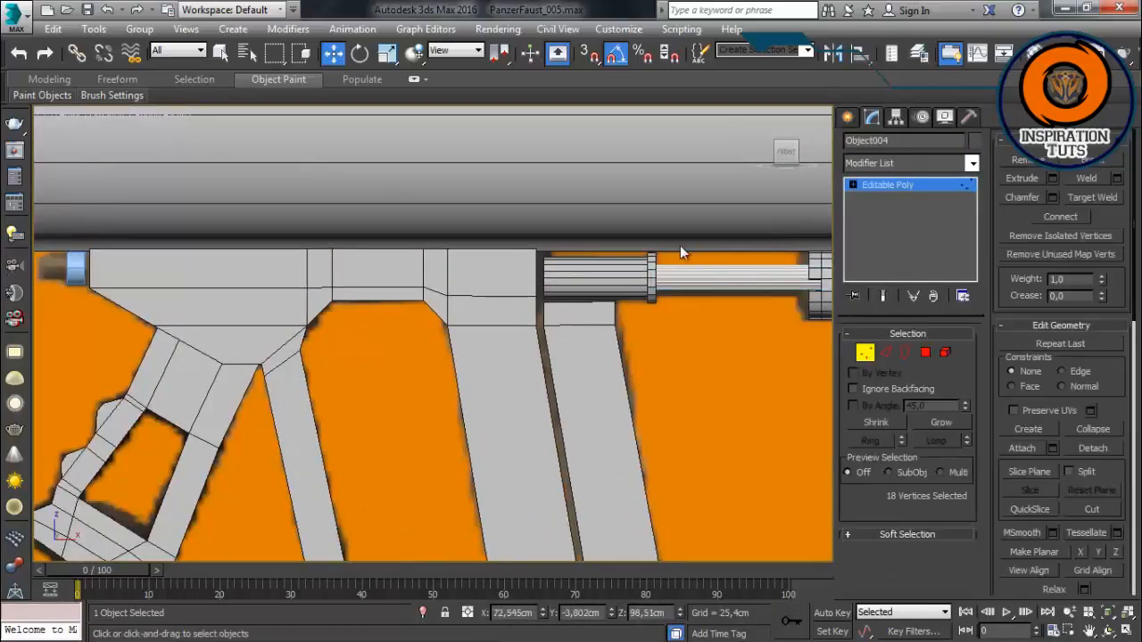
middle_click_drag(93, 294, 184, 261)
scroll(713, 295, "up", 4)
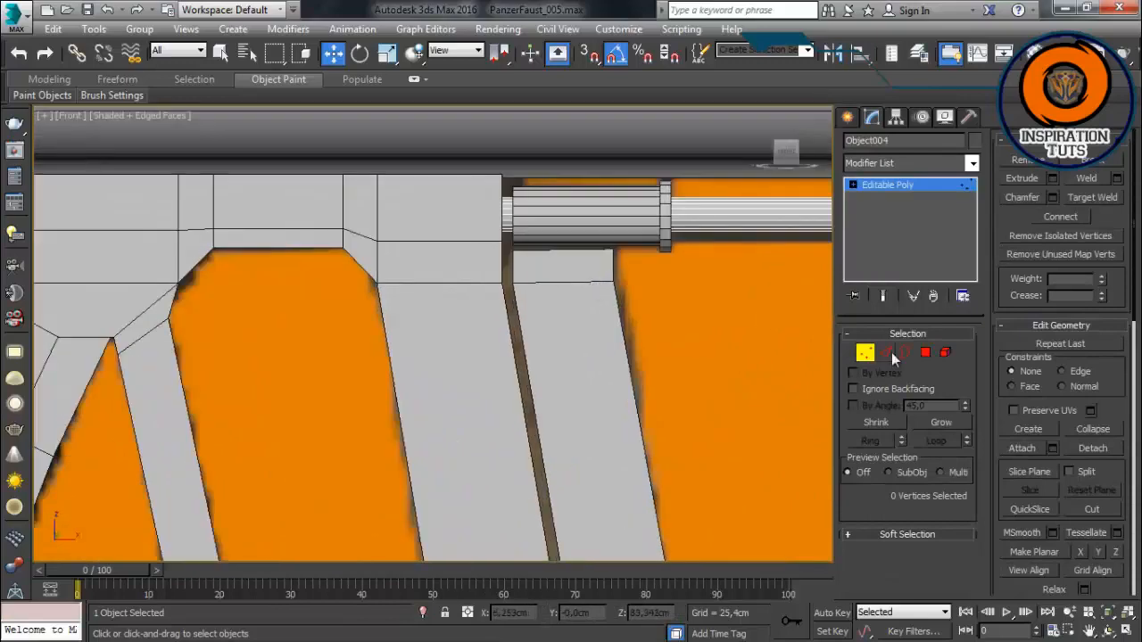
Step: Connect the rod's 18 lengthwise edges with 1 segment and a slide of -25, near the housing's front end
left_click(884, 352)
left_click_drag(515, 190, 473, 286)
key("F3")
middle_click_drag(521, 275, 593, 325)
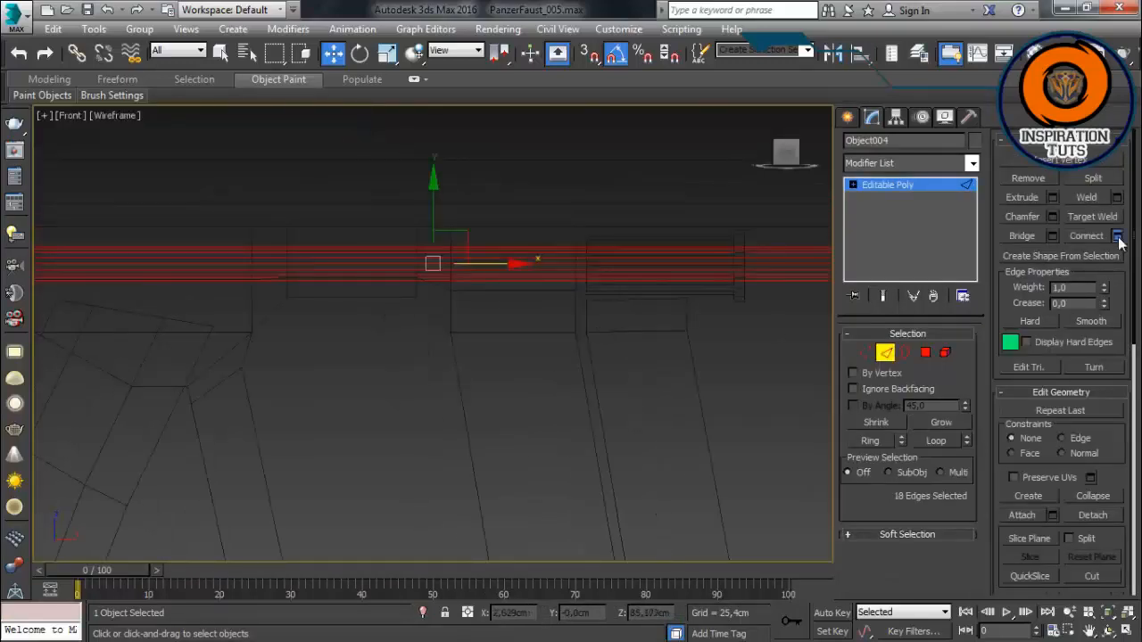
left_click(1117, 236)
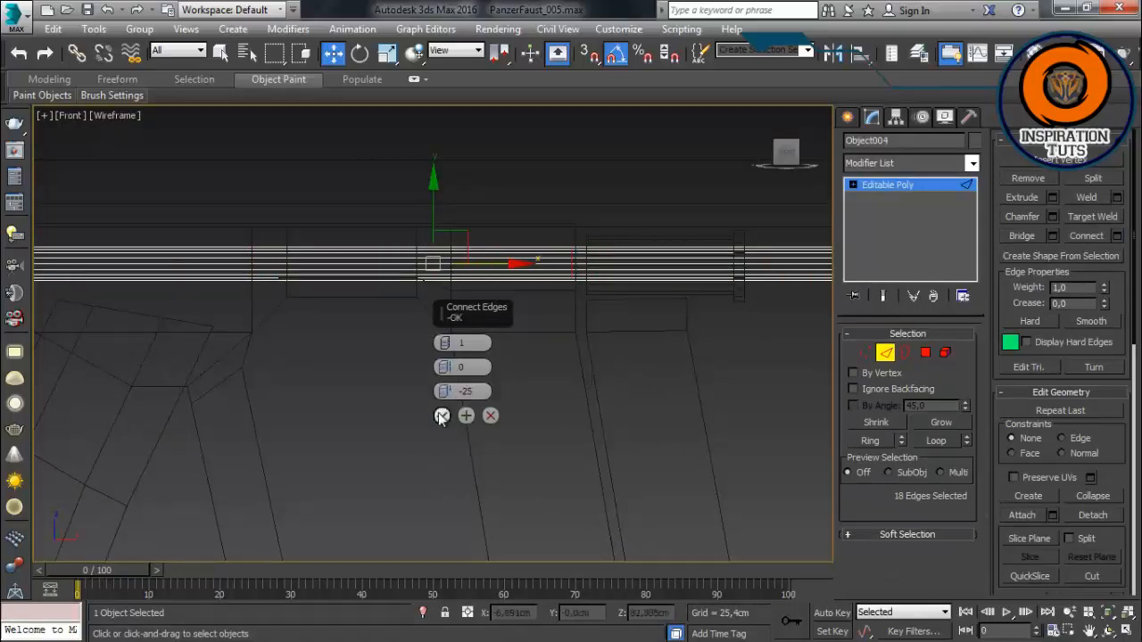
left_click(441, 416)
Step: Connect the rod's 18 edges ahead of the new loop with 1 segment and a slide of 89
left_click(865, 352)
left_click(883, 353)
left_click_drag(738, 241, 688, 389)
left_click(1117, 236)
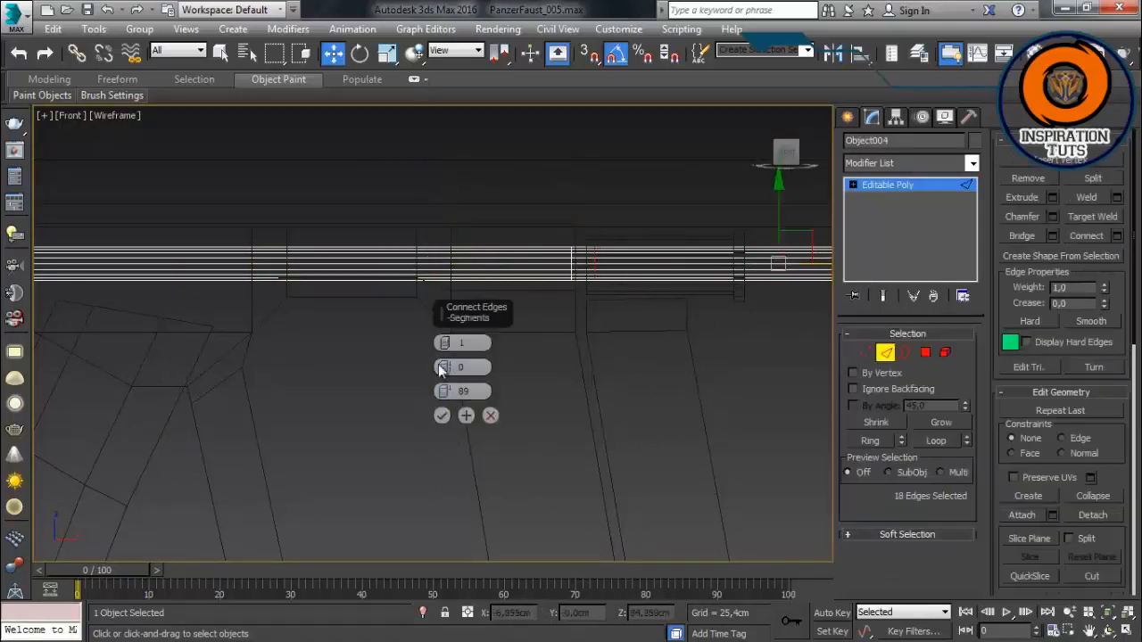
Step: Raise the rod's vertices behind the new edge loops to give the rod an upward offset through the trigger housing
left_click(873, 354)
left_click_drag(581, 218, 474, 402)
middle_click_drag(473, 402, 670, 411)
left_click_drag(103, 223, 58, 308, "ctrl")
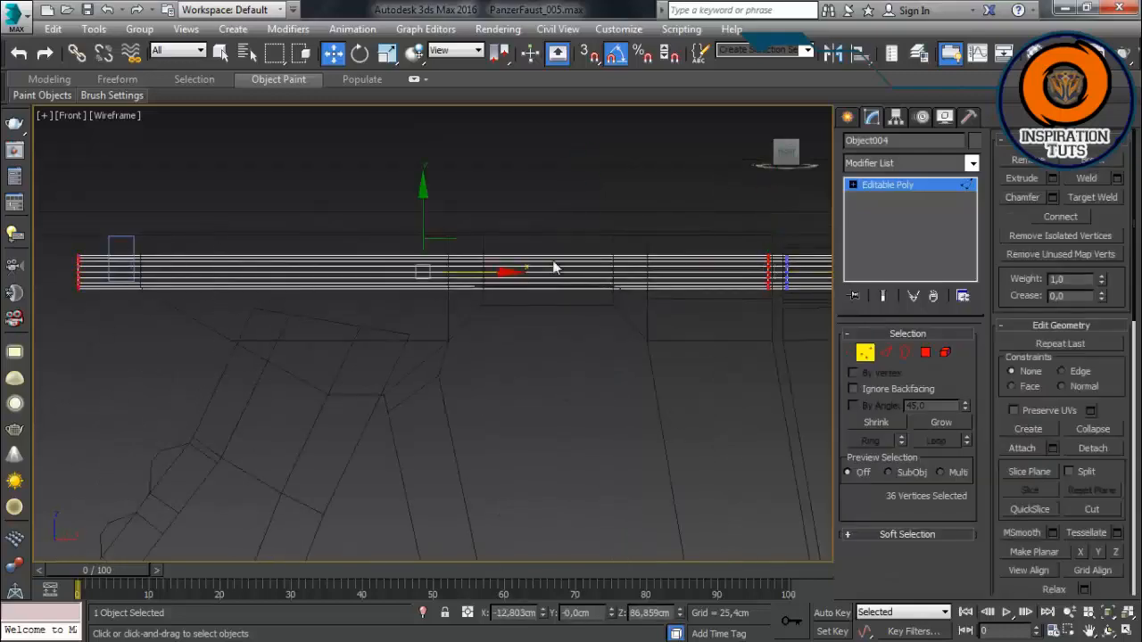
left_click_drag(421, 208, 421, 196)
left_click(866, 350)
Step: Examine the offset rod against the trigger housing and hexagonal nut in shaded view
scroll(393, 308, "down", 4)
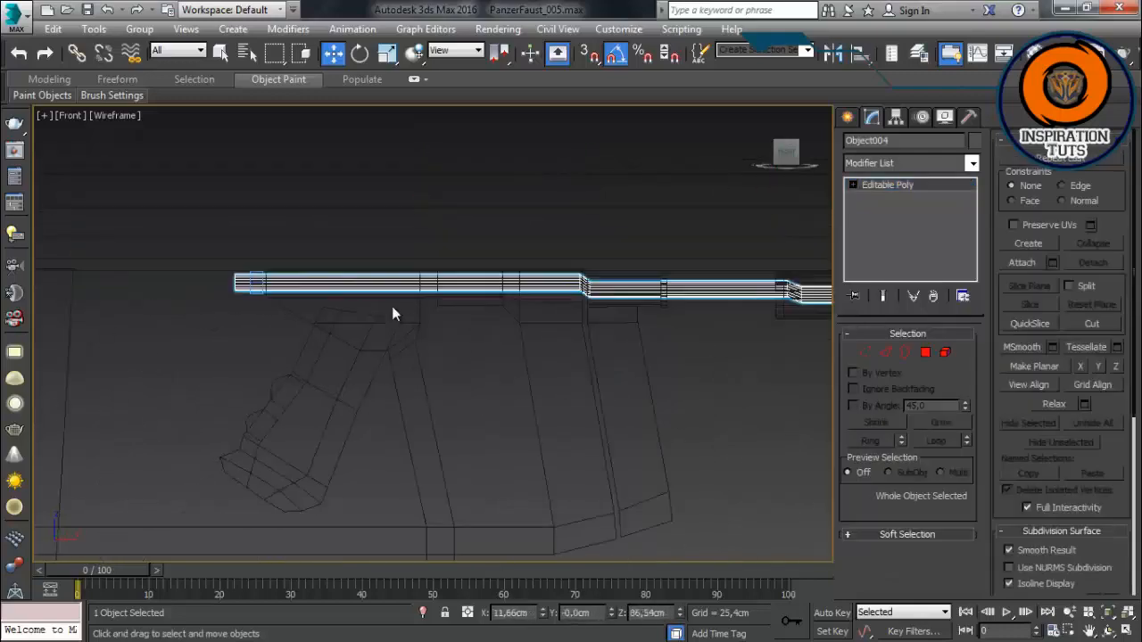
key("F3")
left_click(474, 385)
scroll(474, 384, "down", 6)
scroll(474, 384, "up", 3)
mouse_move(474, 385)
middle_mouse_down()
mouse_move(216, 296)
mouse_move(520, 326)
middle_mouse_up()
scroll(365, 314, "up", 3)
scroll(437, 310, "up", 3)
middle_click_drag(437, 310, 464, 333)
scroll(472, 321, "down", 3)
middle_click_drag(492, 296, 189, 285)
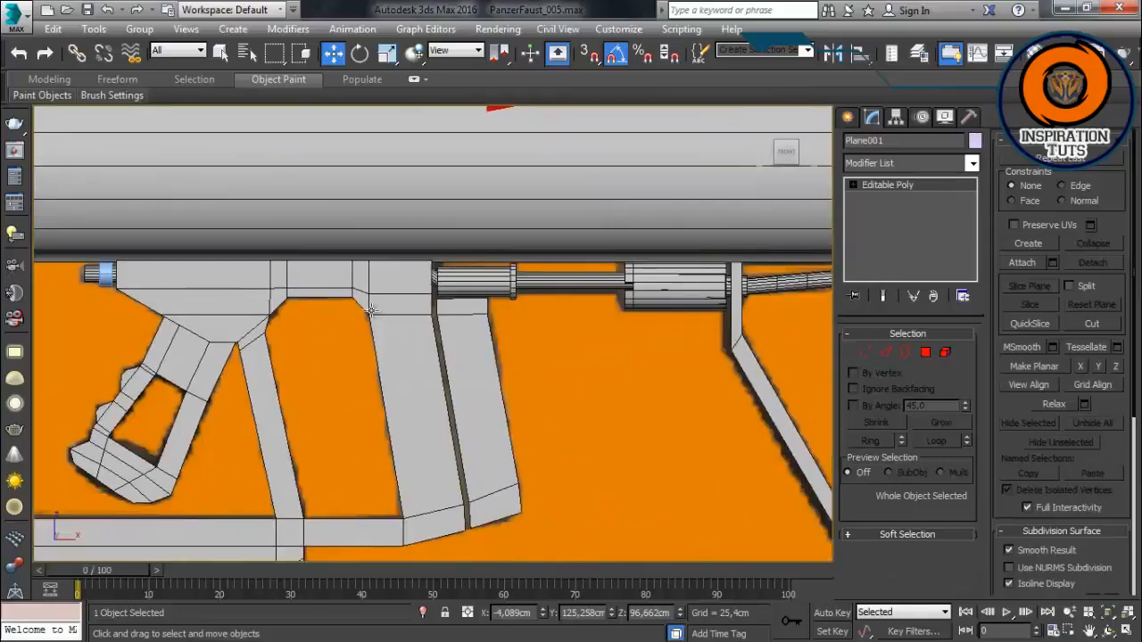
Step: Extend the rod's rear tip farther out of the hexagonal nut by moving its 18 end vertices
left_click(571, 282)
left_click(925, 355)
left_click(928, 354)
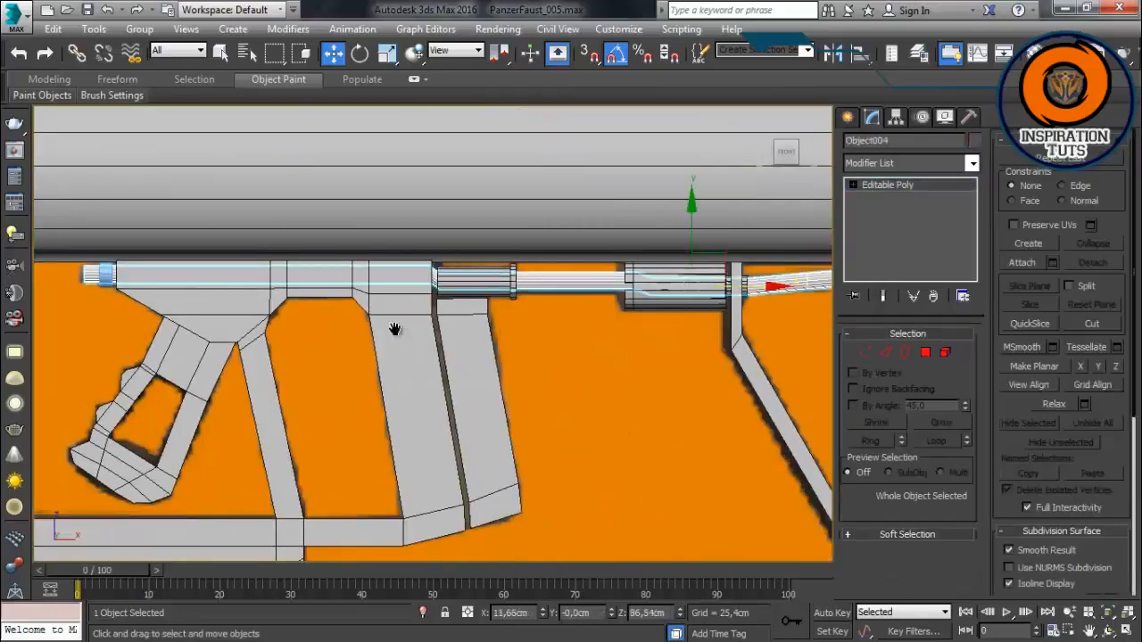
middle_click_drag(396, 331, 631, 312)
left_click(867, 353)
scroll(214, 326, "up", 2)
middle_click_drag(206, 317, 227, 363)
scroll(227, 363, "up", 2)
left_click(357, 357)
left_click_drag(367, 247, 459, 347)
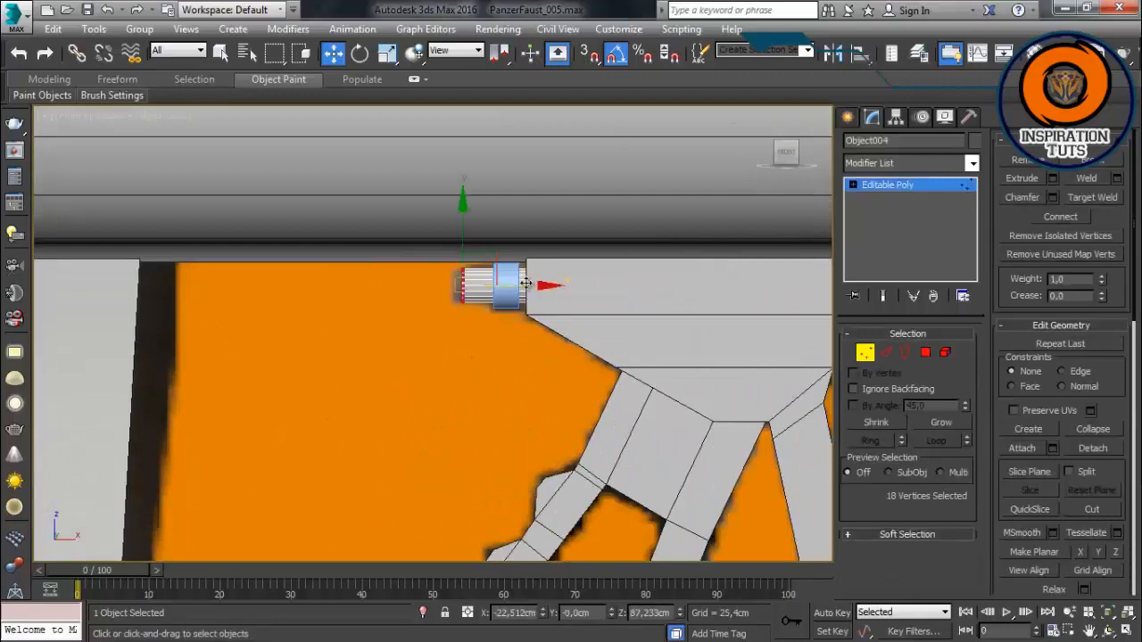
left_click(865, 354)
Step: Assign the 19 - Default material to the hexagonal nut and change its object color
left_click(510, 303)
key("m")
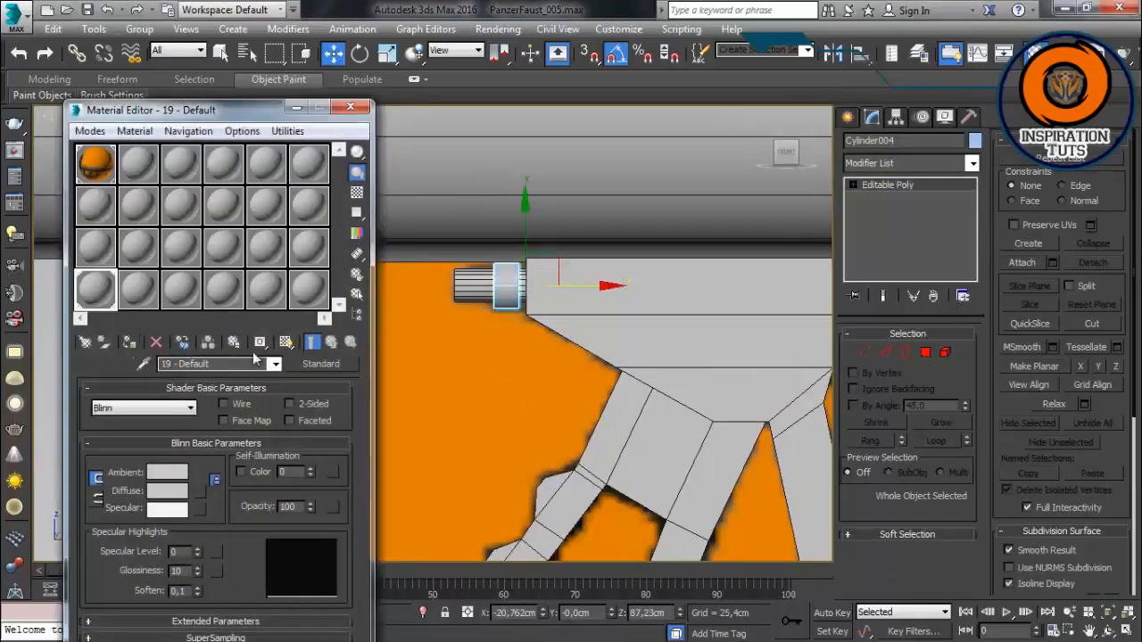
left_click(350, 107)
left_click(976, 140)
left_click(609, 418)
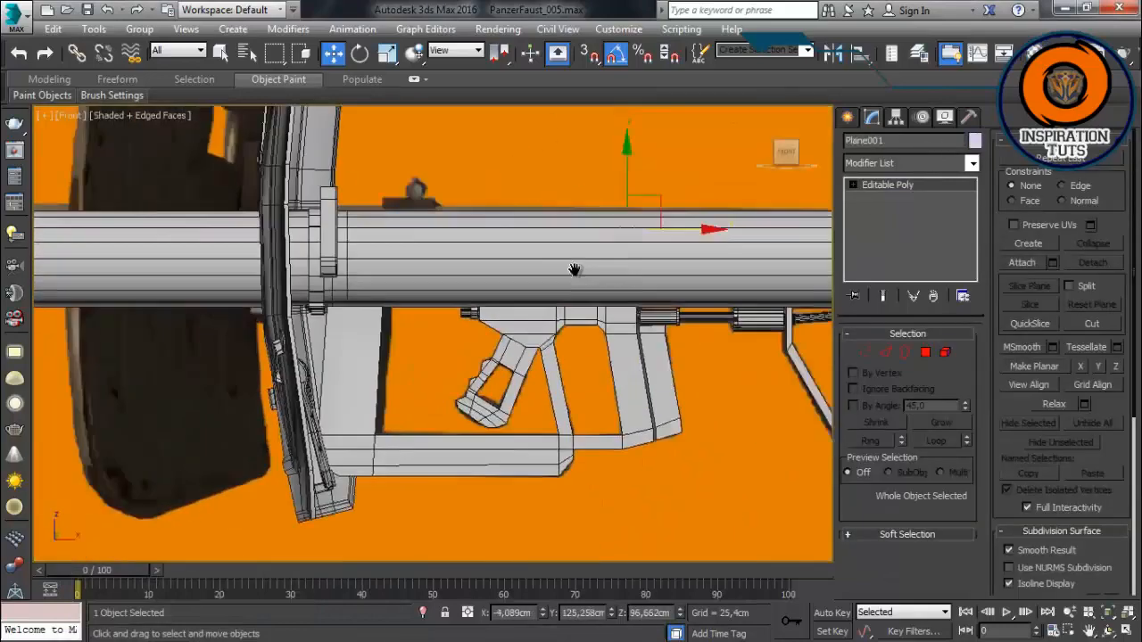
Step: Create a plane about 3.48 cm wide and 1.69 cm long beside the tube in Top view, with 1 length and 1 width segment
scroll(573, 270, "up", 3)
left_click(848, 117)
left_click(942, 294)
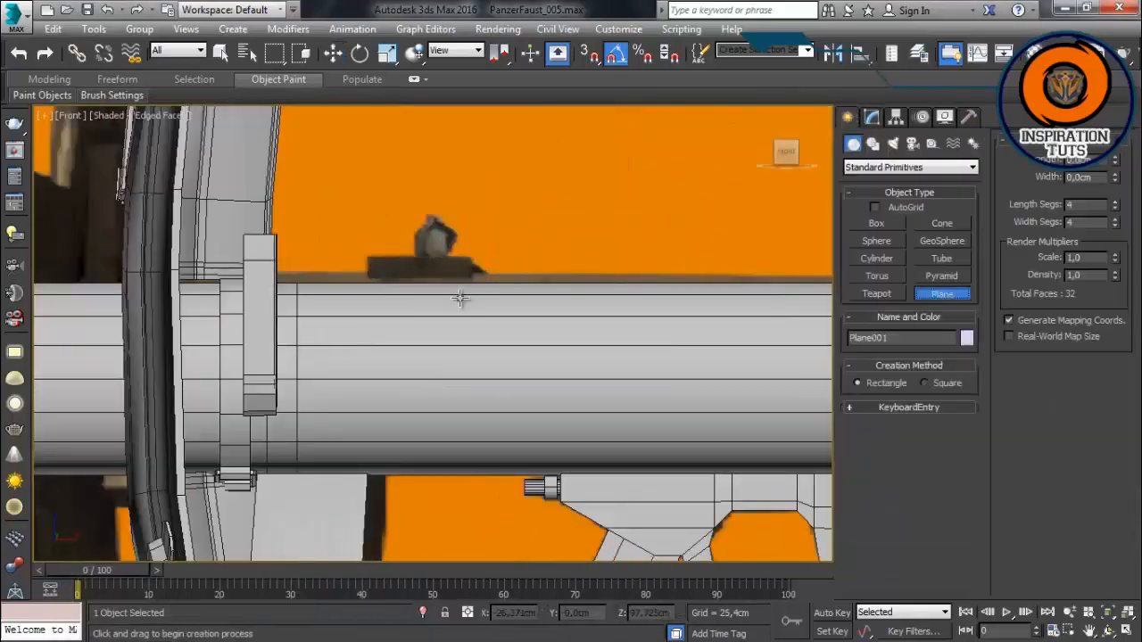
scroll(468, 308, "up", 4)
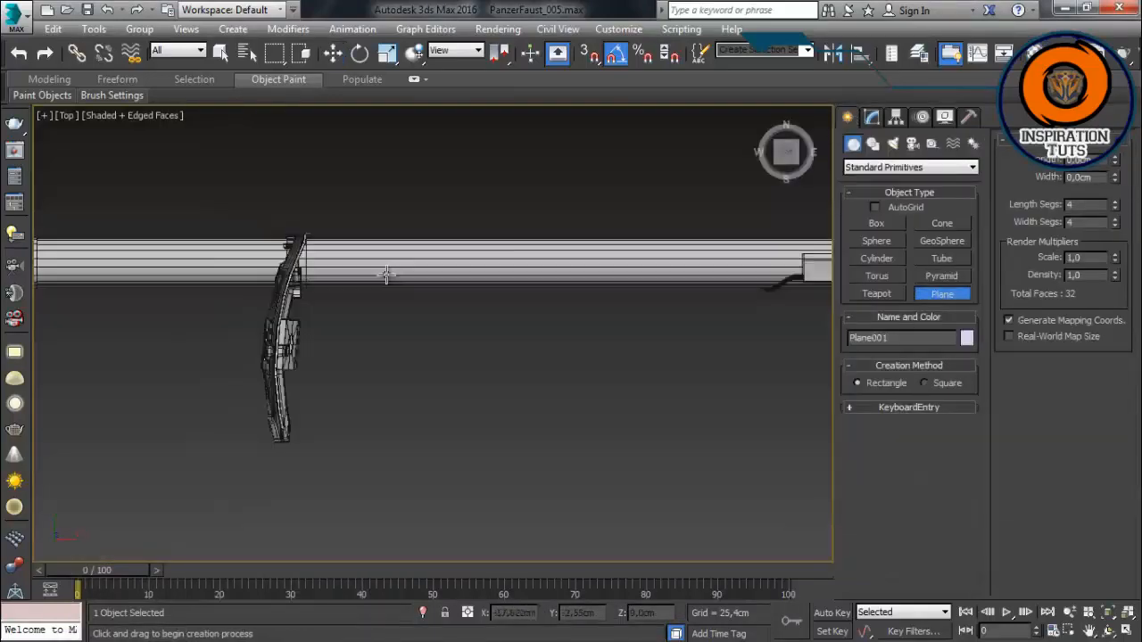
scroll(467, 274, "up", 2)
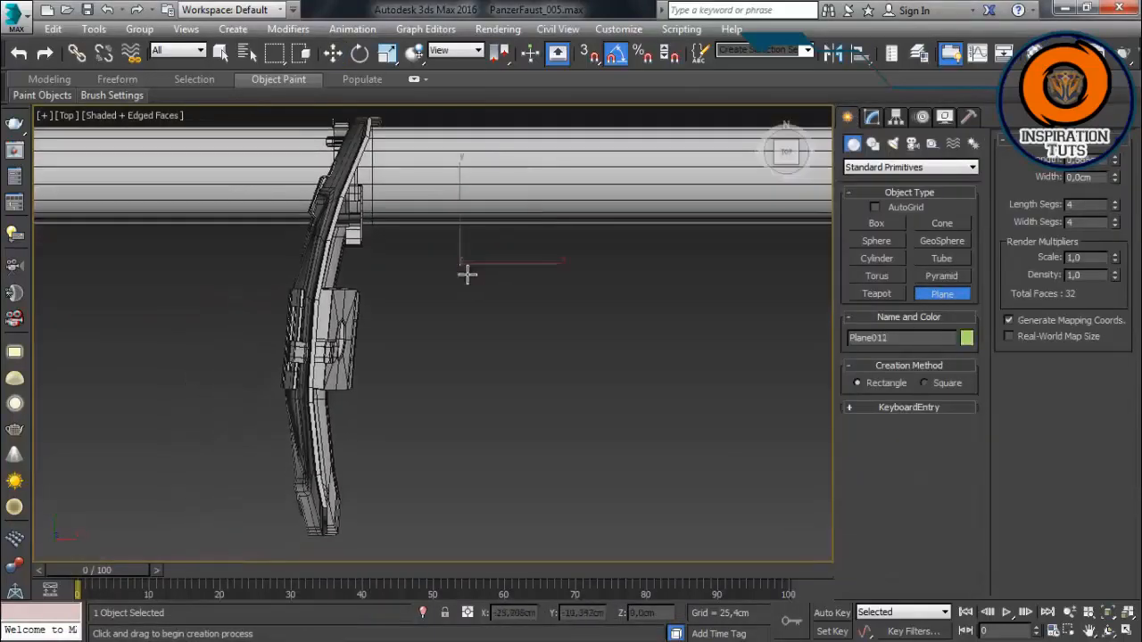
left_click(871, 117)
scroll(372, 331, "up", 2)
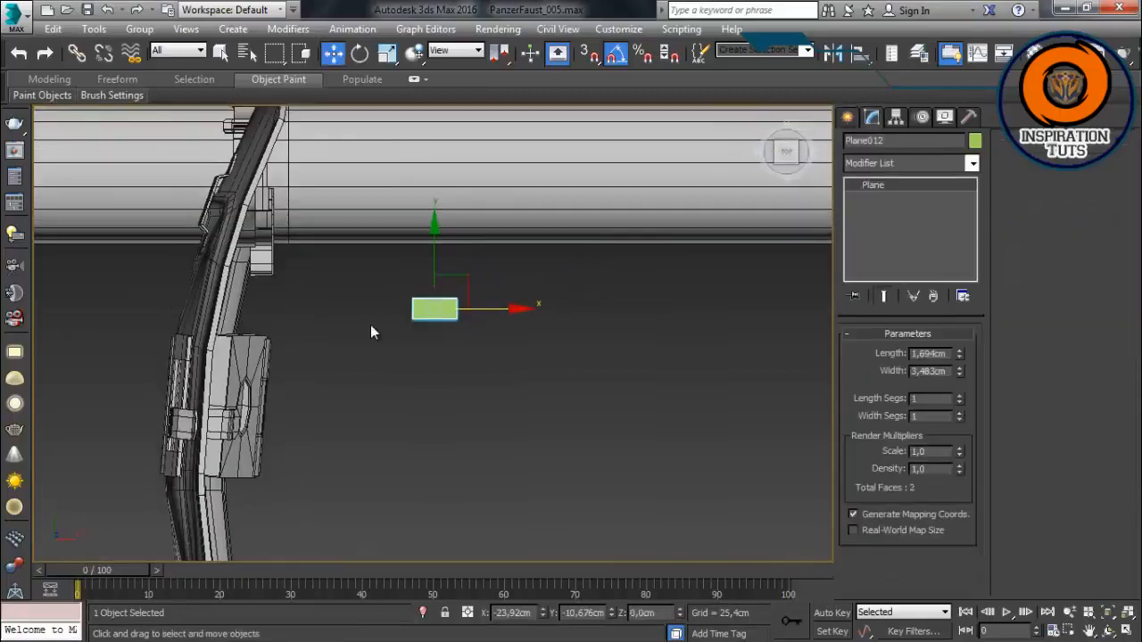
Step: Move the plane over the tube's top, to about Y -1.16 cm and Z 101.02 cm
key("F3")
left_click_drag(403, 128, 403, 131)
key("z")
key("p")
scroll(458, 286, "down", 8)
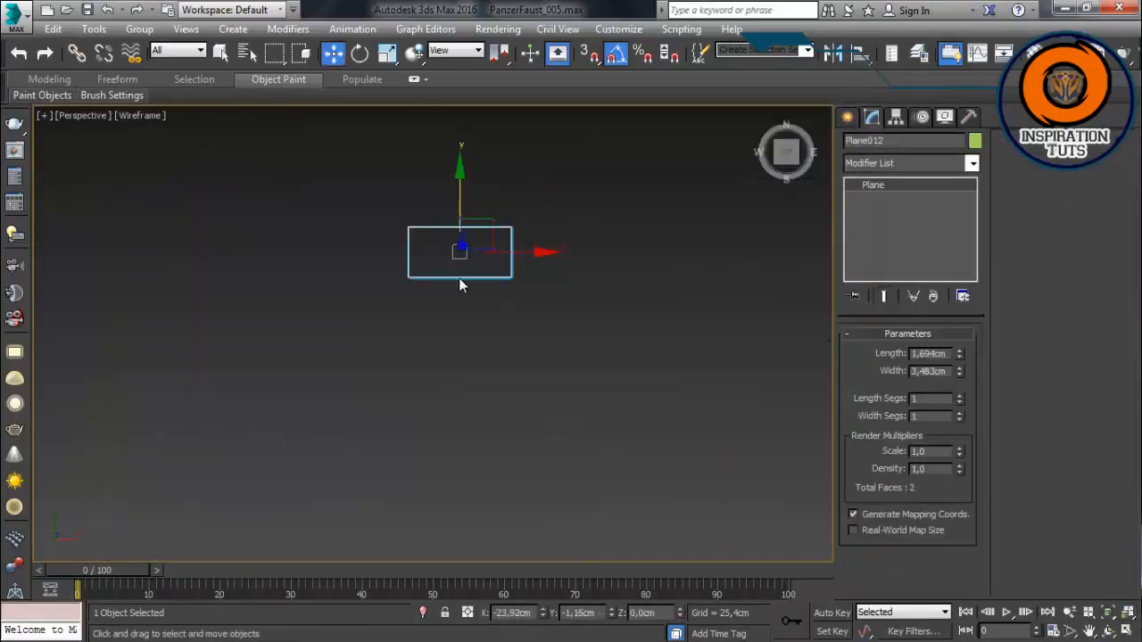
middle_click_drag(458, 285, 456, 216, "alt")
key("f")
scroll(412, 420, "down", 4)
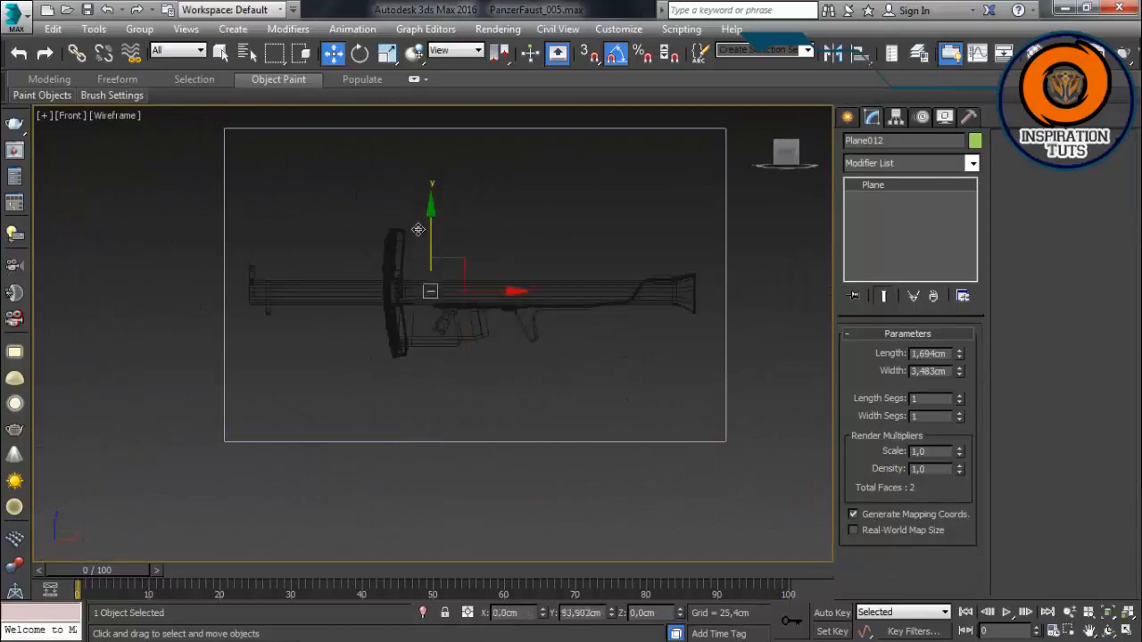
scroll(431, 269, "up", 15)
middle_click_drag(401, 393, 625, 229)
scroll(534, 230, "down", 6)
left_click_drag(540, 176, 540, 215)
scroll(562, 294, "up", 3)
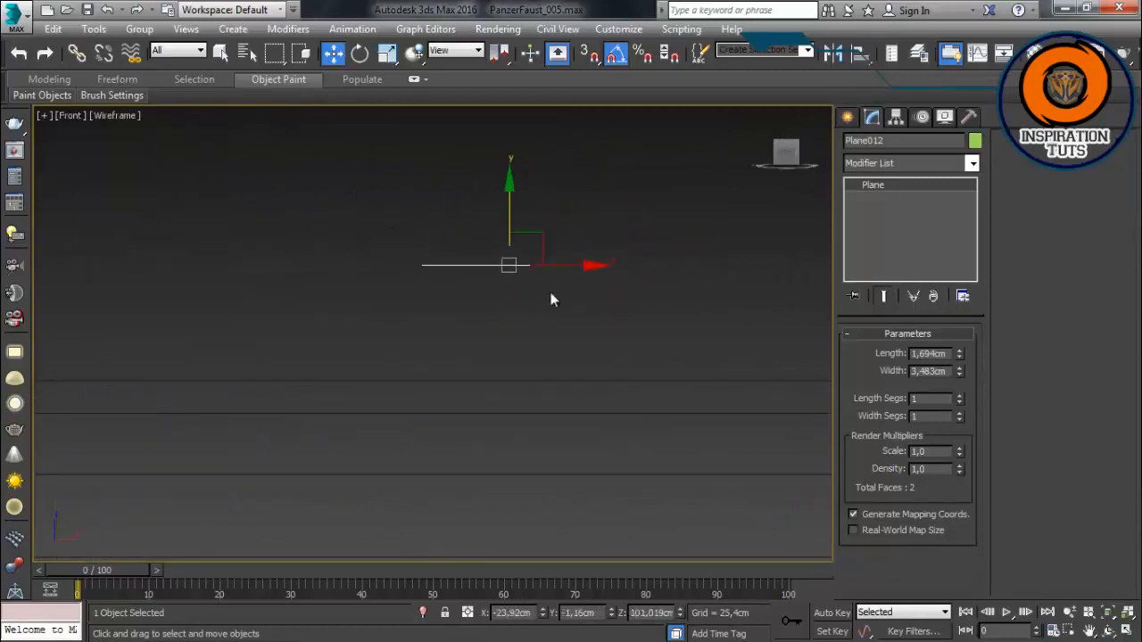
Step: Convert the plane to Editable Poly and connect its two long edges with 2 segments
right_click(502, 262)
left_click(428, 441)
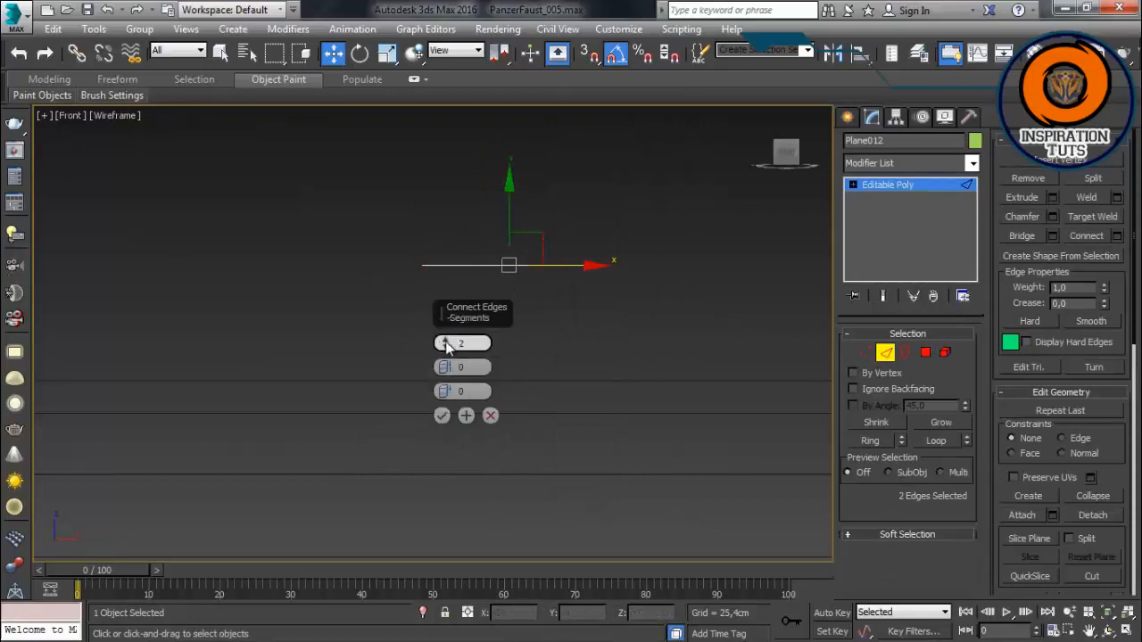
left_click(441, 416)
Step: Raise the plane's four middle vertices and chamfer the two crosswise edges between them
key("1")
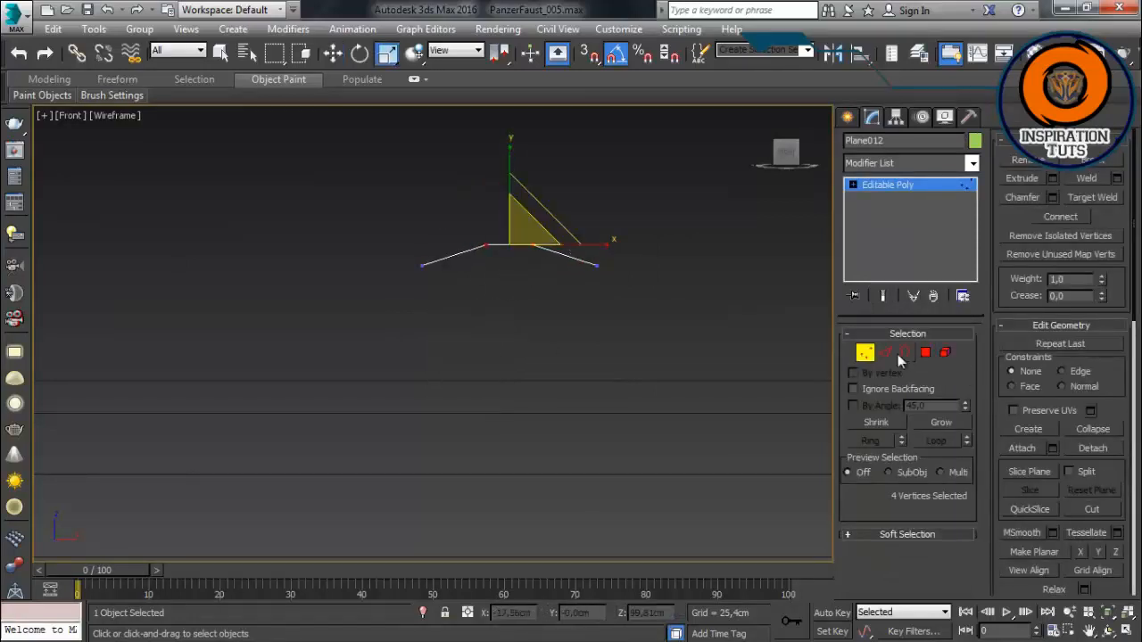
left_click(896, 353)
middle_click_drag(643, 348, 588, 353, "alt")
left_click(1053, 218)
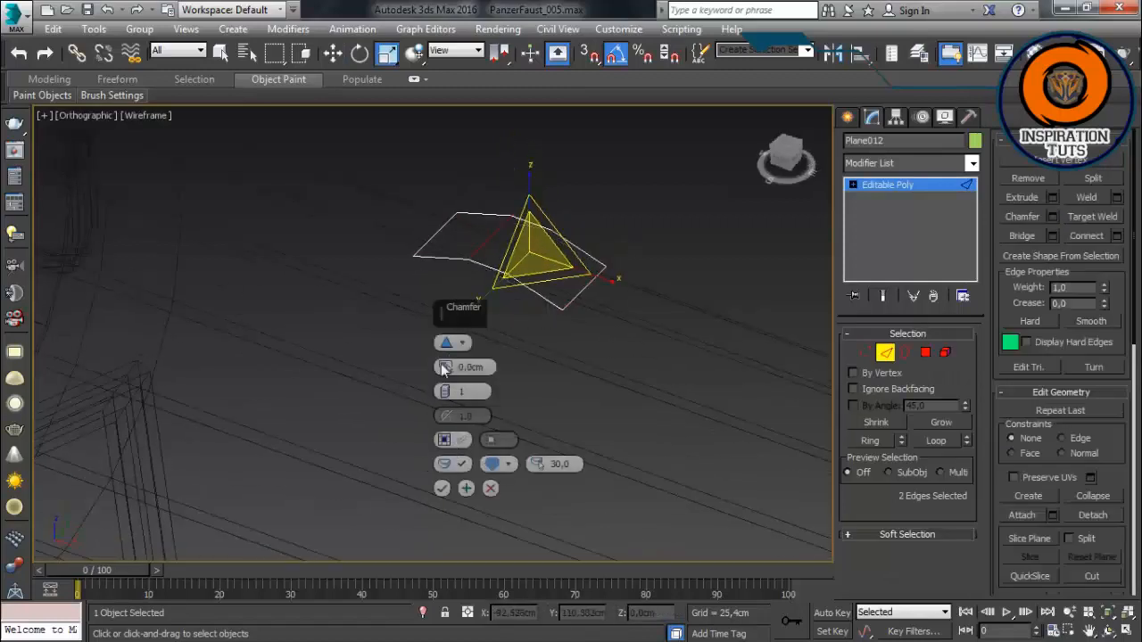
left_click(444, 489)
Step: Lower the four outer chamfer vertices to form a raised hump and narrow the hump by scaling its eight vertices inward
key("f")
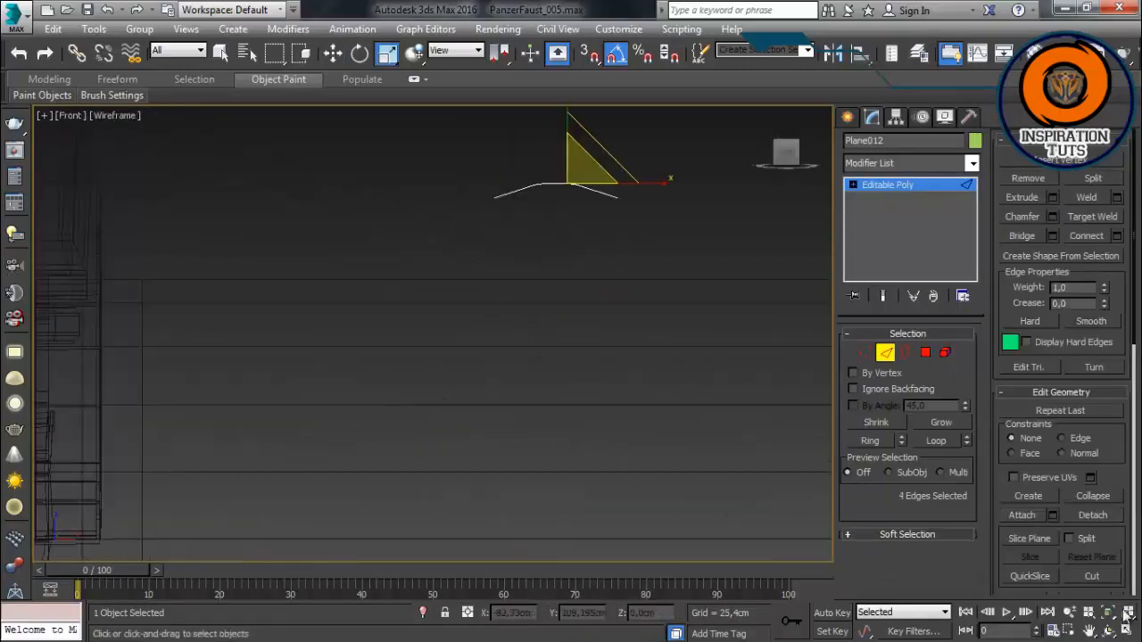
scroll(563, 170, "up", 5)
left_click(865, 354)
scroll(580, 468, "down", 3)
middle_click_drag(580, 469, 550, 435)
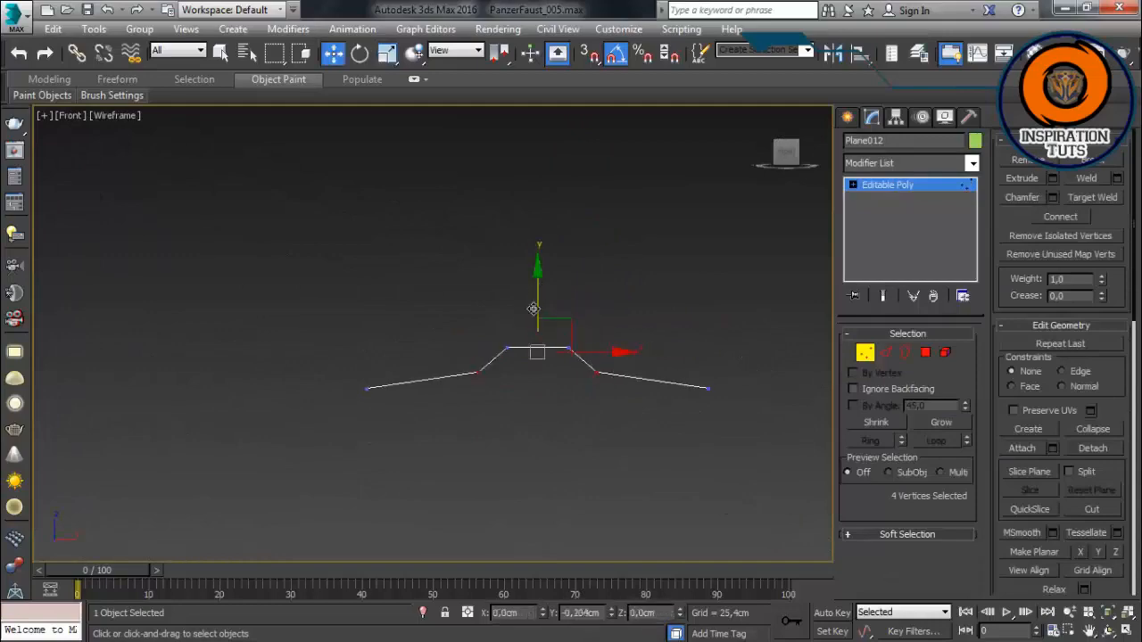
left_click_drag(617, 314, 444, 435)
key("r")
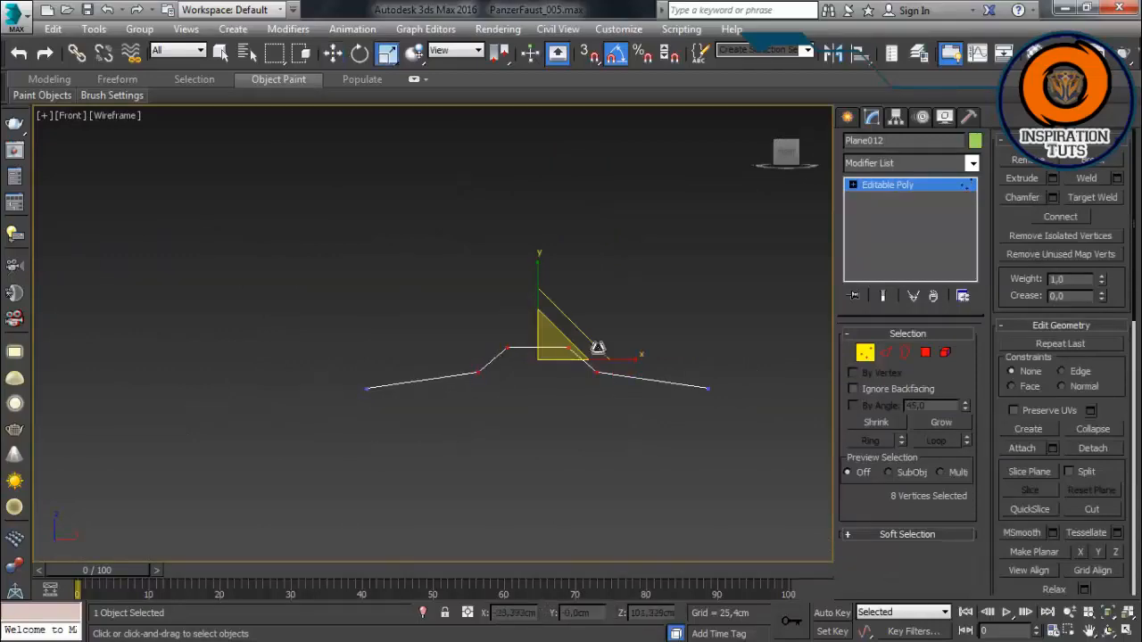
left_click_drag(628, 361, 602, 368)
key("1")
Step: Lower the humped bracket onto the top of the tube, to about Z 98.78 cm
scroll(582, 447, "down", 6)
key("p")
middle_click_drag(527, 419, 526, 416, "alt")
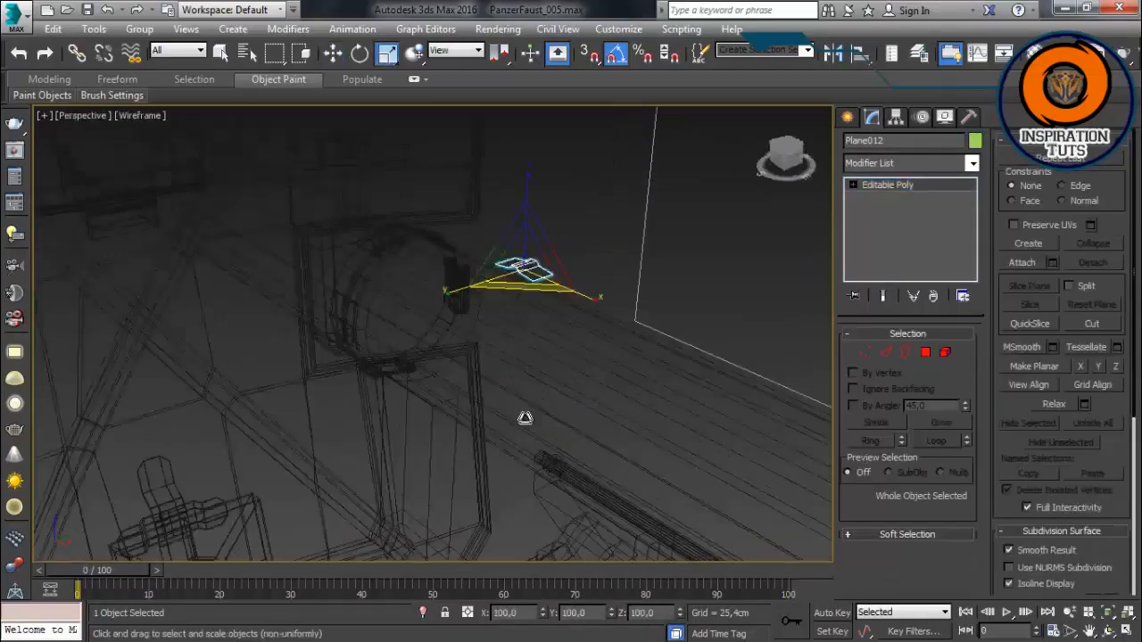
scroll(525, 416, "up", 3)
key("F3")
middle_click_drag(545, 374, 509, 312, "alt")
key("w")
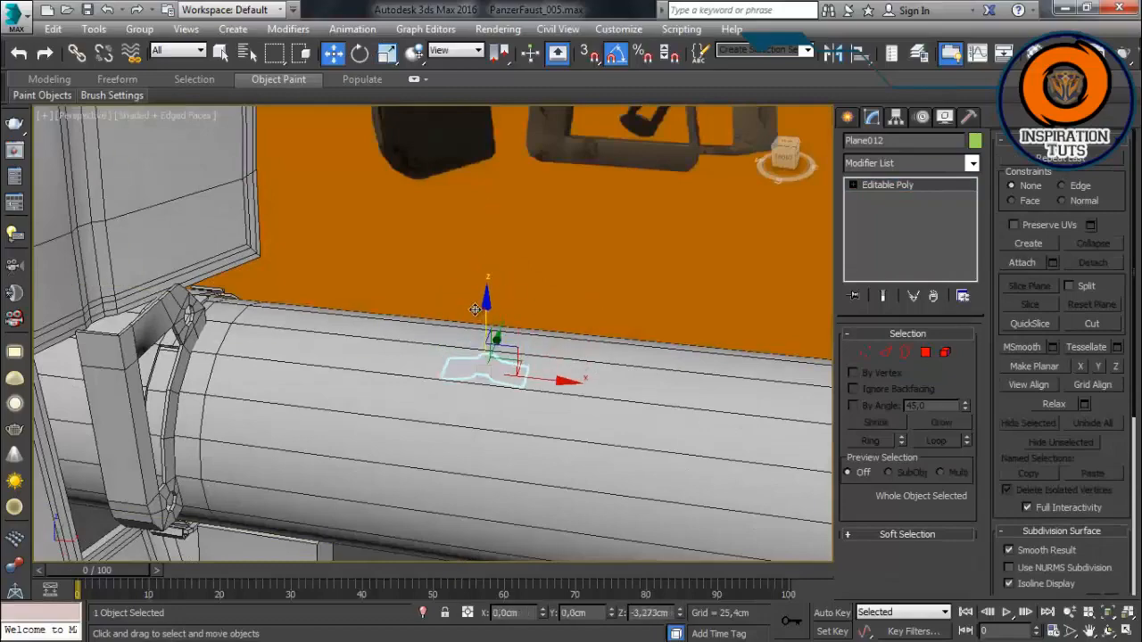
left_click_drag(477, 293, 478, 296)
middle_click_drag(478, 297, 344, 366, "alt")
left_click(1129, 615)
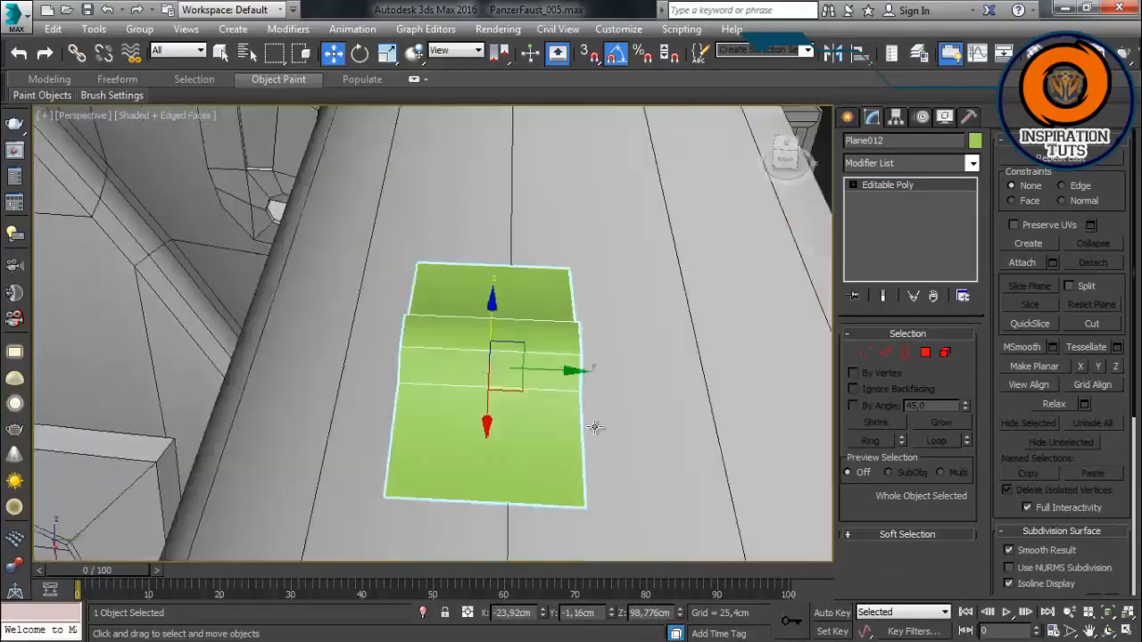
Step: Center the bracket across the tube's width by moving it to about Y -0.03 cm
scroll(596, 429, "down", 2)
left_click_drag(578, 385, 647, 386)
scroll(647, 386, "down", 6)
middle_click_drag(647, 387, 688, 401, "alt")
scroll(688, 400, "up", 4)
middle_click_drag(619, 365, 670, 420, "alt")
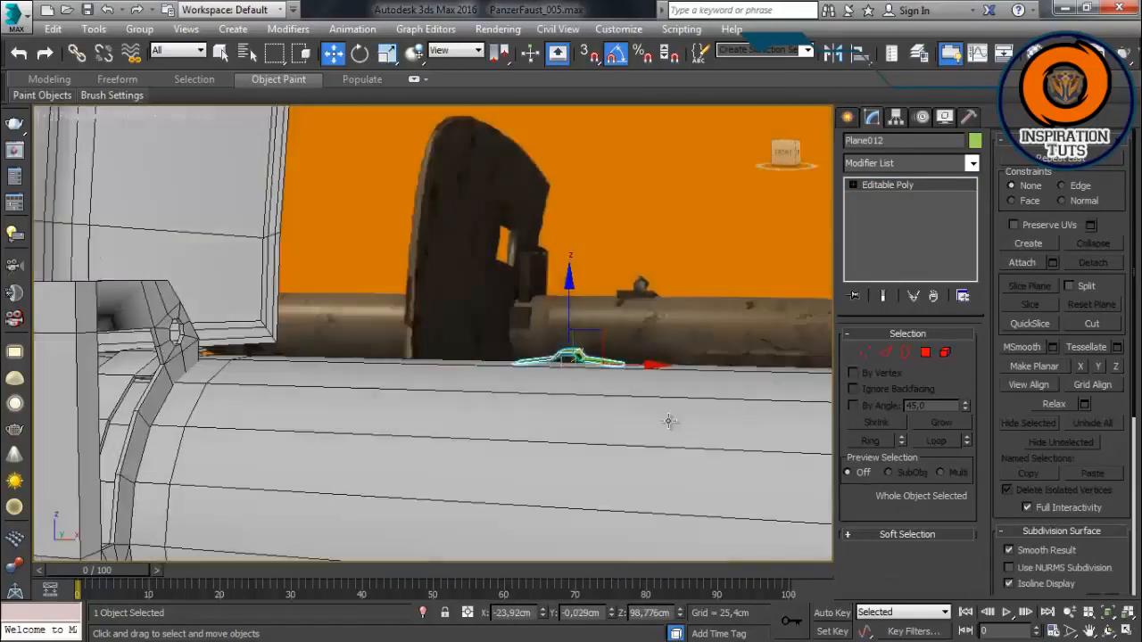
Step: Raise the bracket's four outer end vertices to level its flanges, and lower the bracket to about Z 98.59 cm
scroll(670, 420, "up", 2)
key("1")
middle_click_drag(746, 378, 552, 391, "alt")
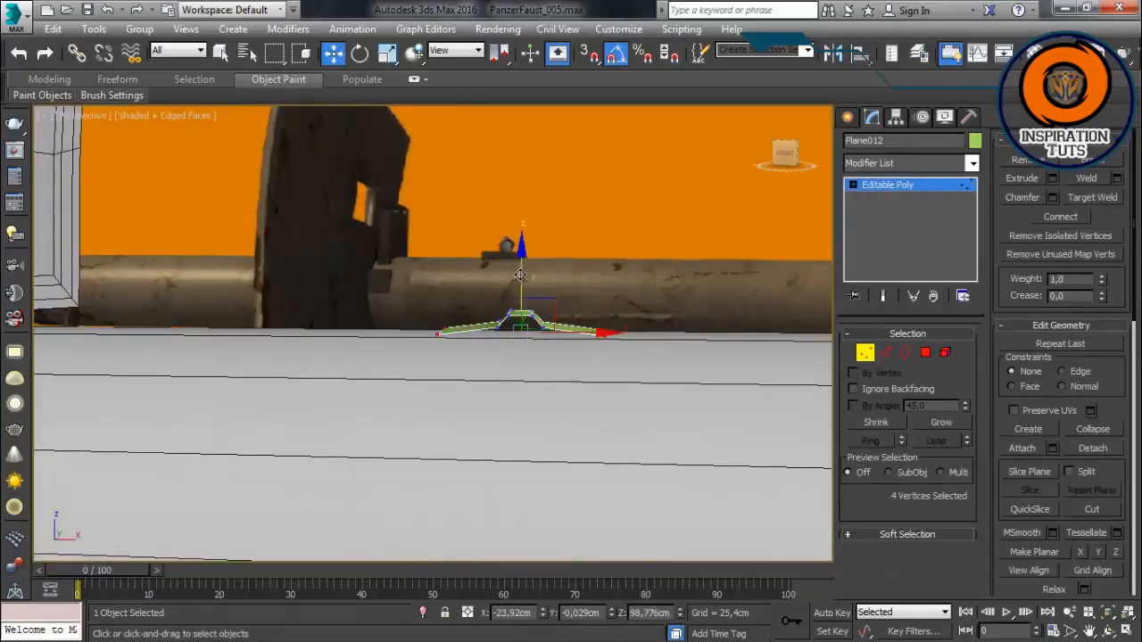
left_click_drag(519, 268, 520, 267)
middle_click_drag(519, 329, 537, 308, "alt")
left_click_drag(522, 263, 522, 266)
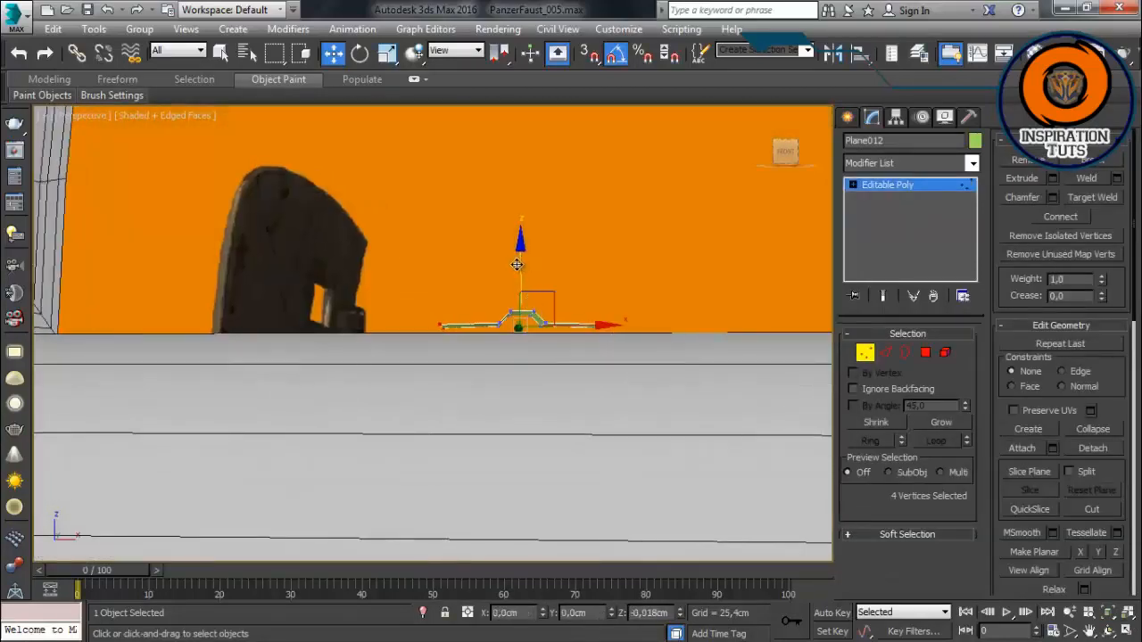
key("1")
middle_click_drag(516, 265, 555, 323, "alt")
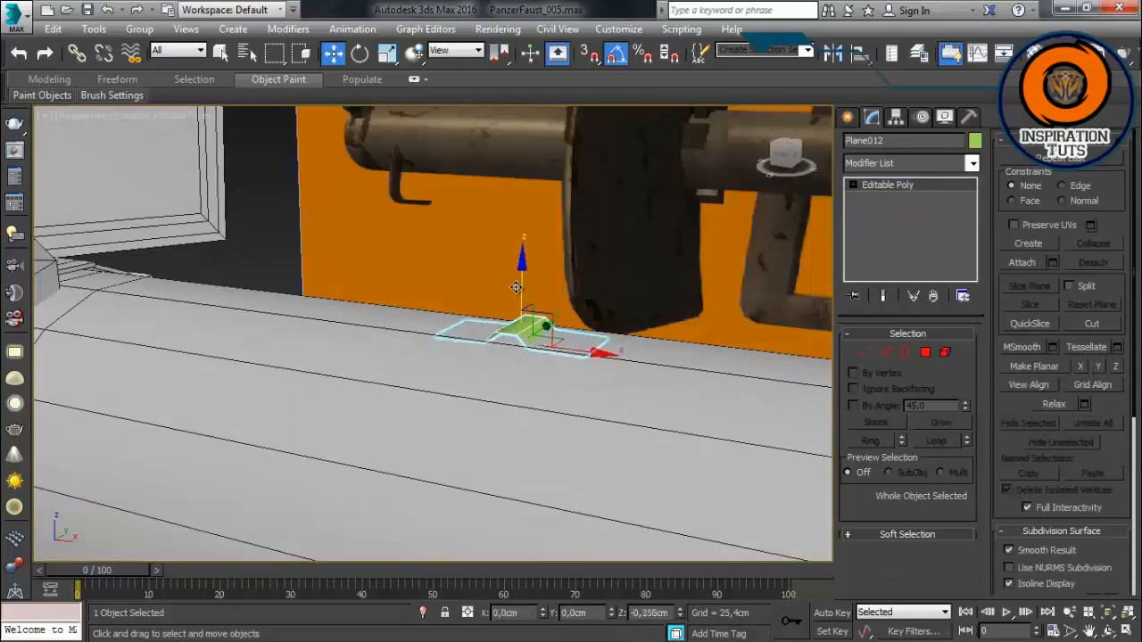
left_click_drag(514, 286, 515, 283)
Step: Shorten the bracket's two flanges by scaling the four end vertices inward along X
middle_click_drag(514, 282, 484, 375, "alt")
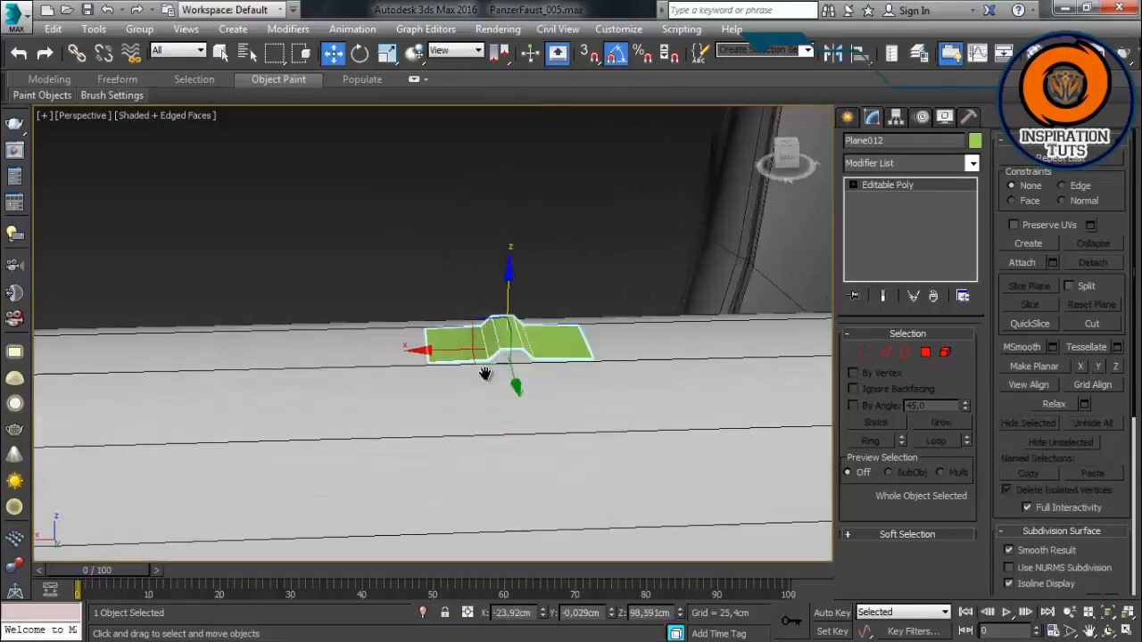
scroll(485, 374, "up", 3)
middle_click_drag(413, 366, 880, 357, "alt")
key("1")
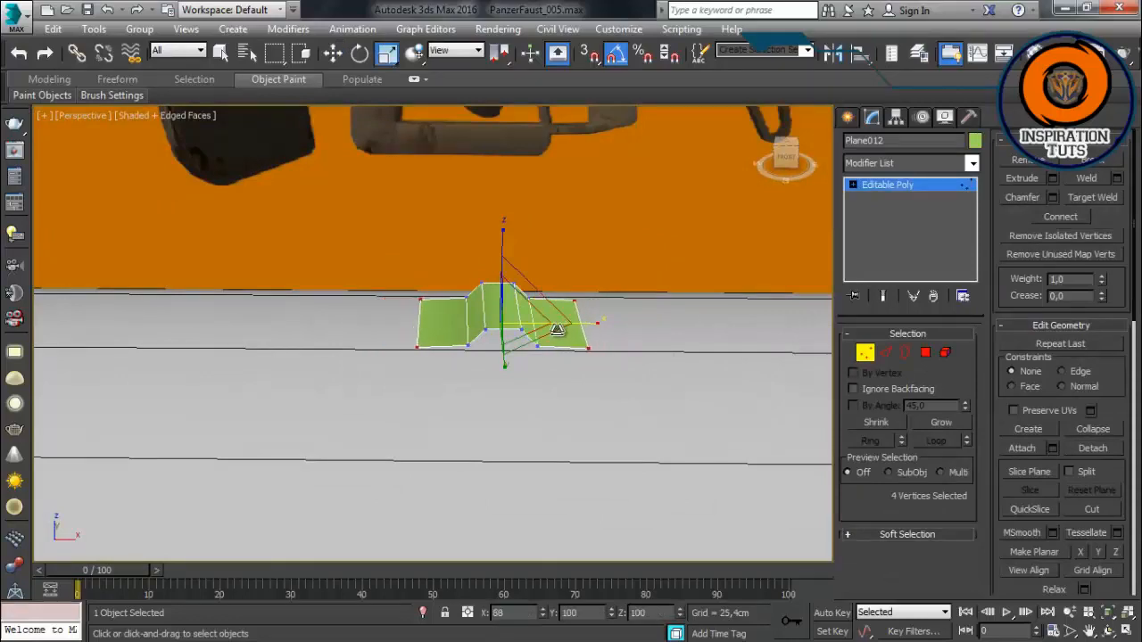
middle_click_drag(687, 330, 562, 348, "alt")
key("1")
Step: Add a Shell modifier to the bracket
left_click(973, 164)
key("s")
key("s")
key("s")
key("s")
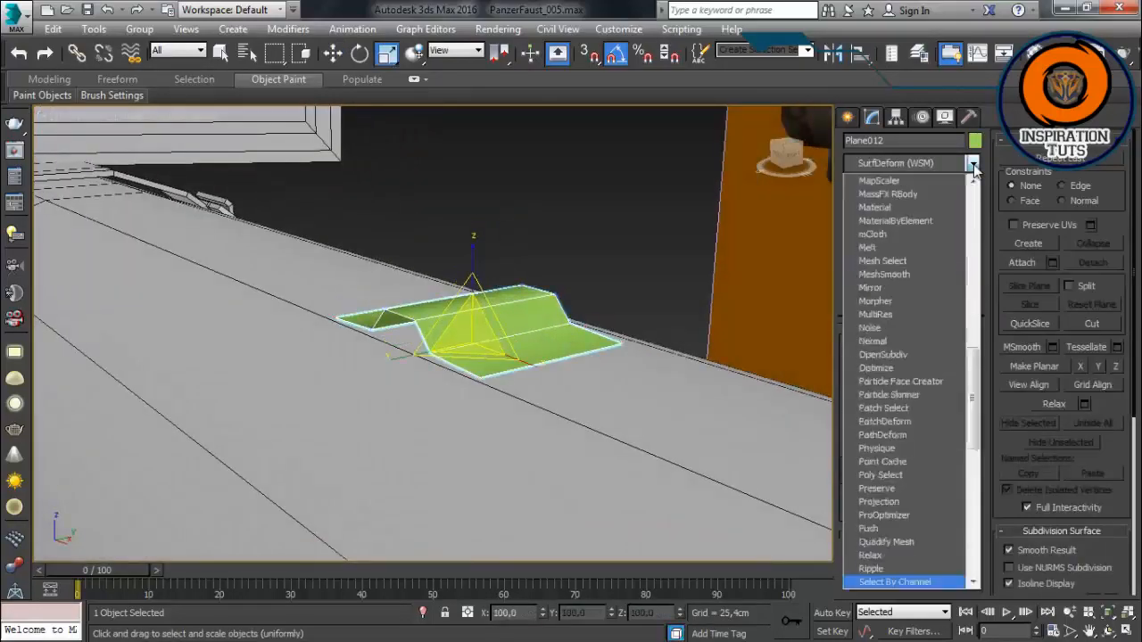
key("s")
key("Return")
Step: Set the bracket's Shell inner amount to 0.076 cm
left_click(965, 353)
left_click(964, 353)
left_click(965, 354)
left_click(964, 353)
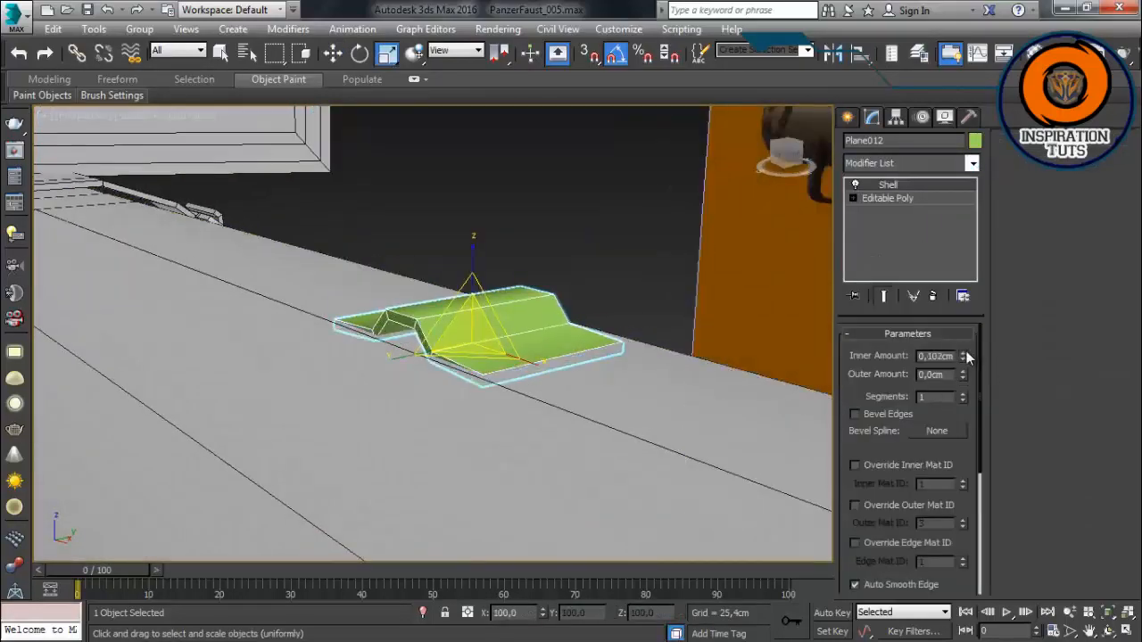
left_click(965, 353)
middle_click_drag(513, 418, 635, 393, "alt")
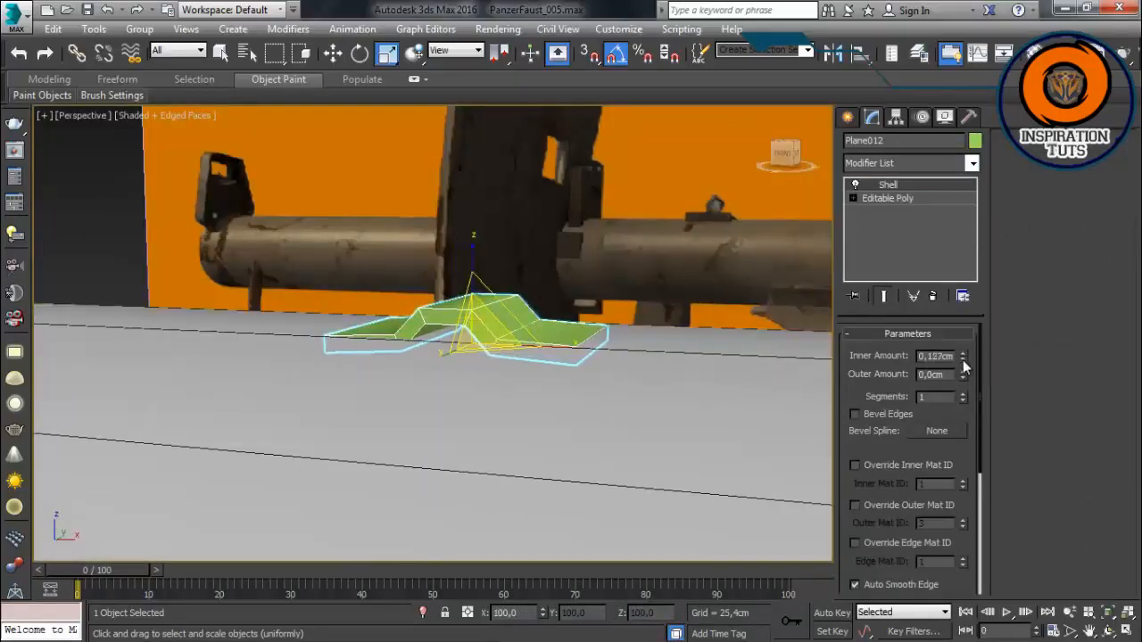
middle_click_drag(528, 323, 496, 321, "alt")
Step: Convert the shelled bracket to Editable Poly and raise it slightly to about Z 98.67 cm
right_click(496, 321)
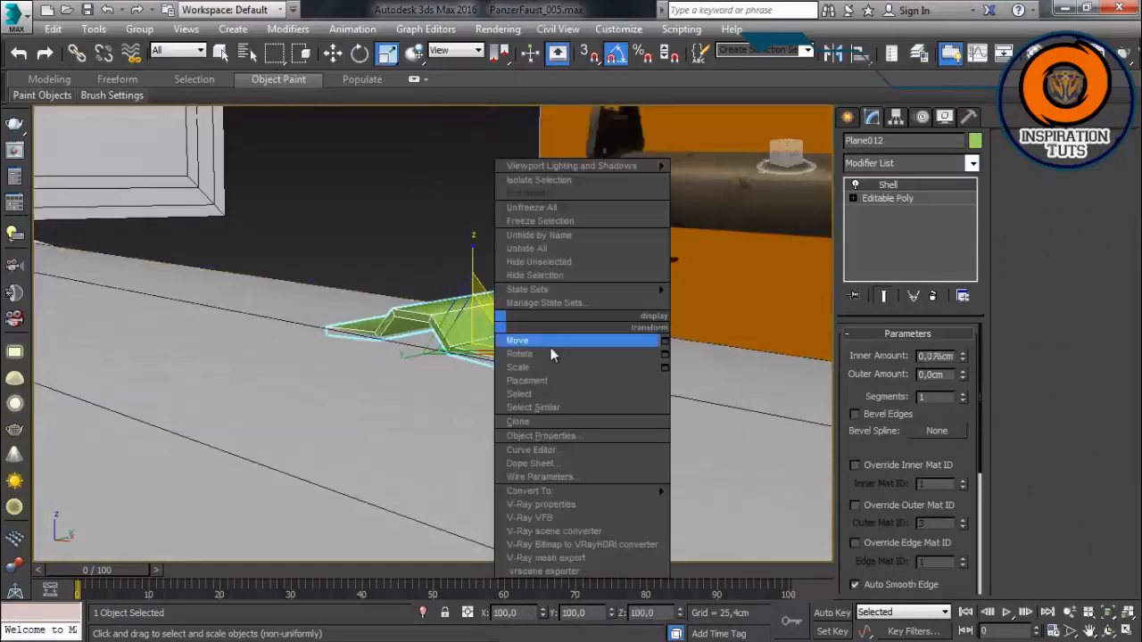
left_click(432, 505)
key("w")
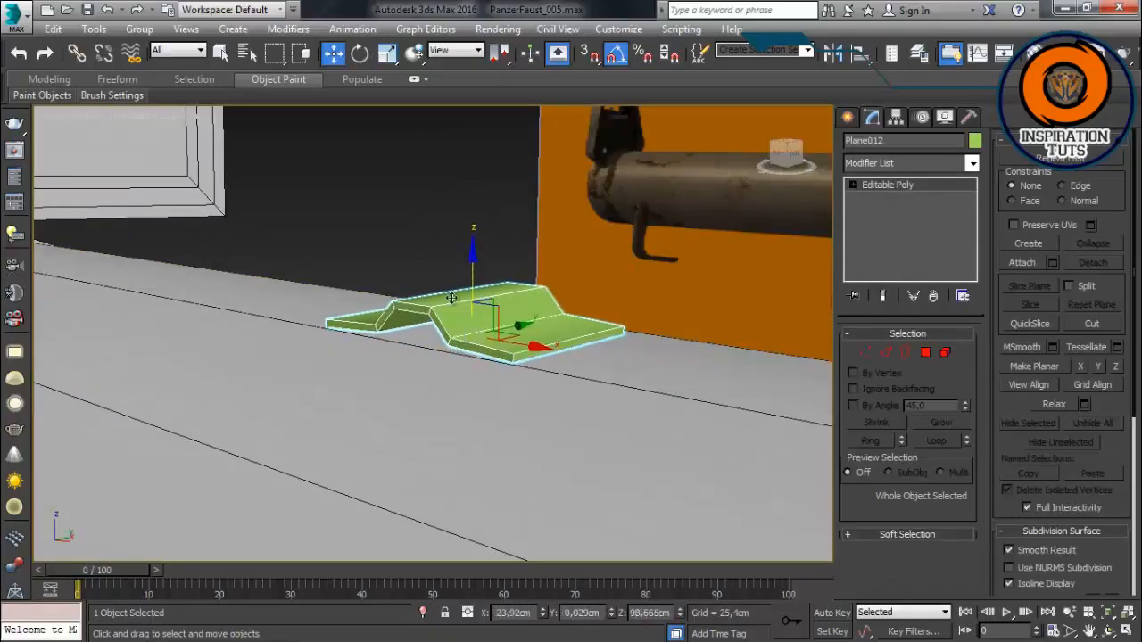
scroll(451, 298, "down", 10)
scroll(366, 301, "up", 8)
left_click(387, 223)
key("z")
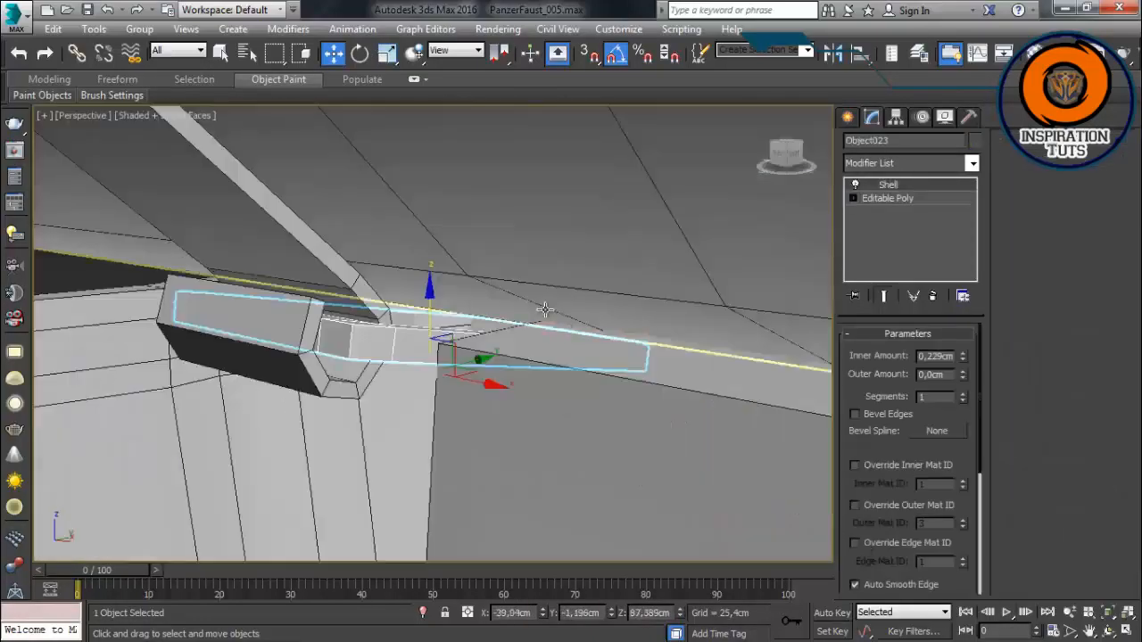
middle_click_drag(545, 309, 546, 381, "alt")
scroll(384, 312, "down", 6)
Step: Clear the selection and show the bracket in a wireframe top view, ready for creating a new primitive
left_click(547, 384)
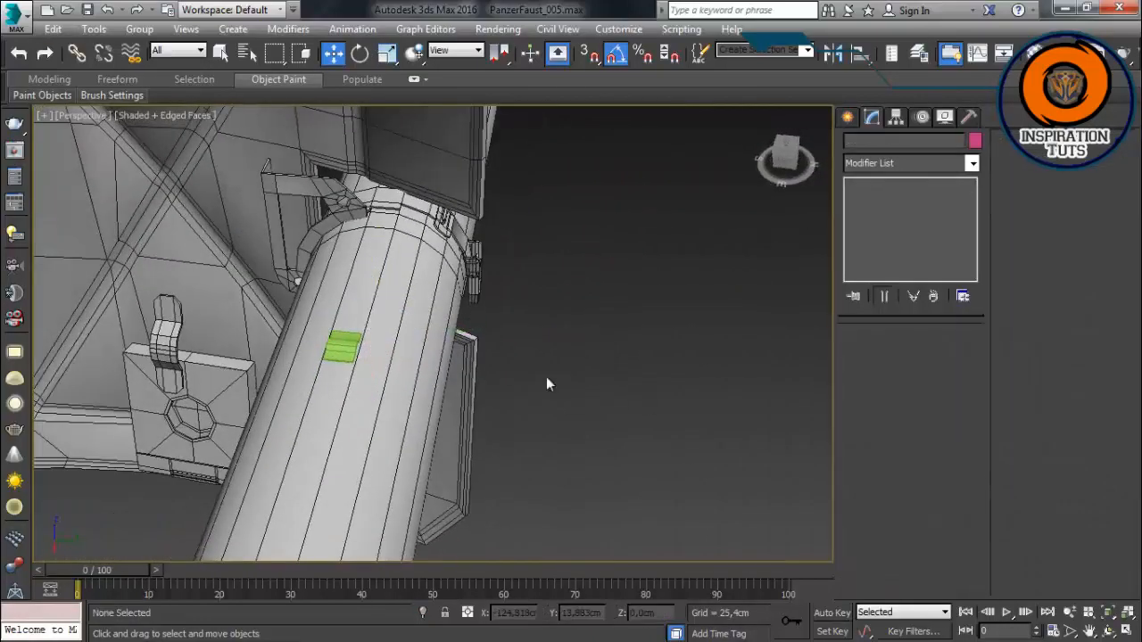
key("t")
left_click(847, 117)
key("F3")
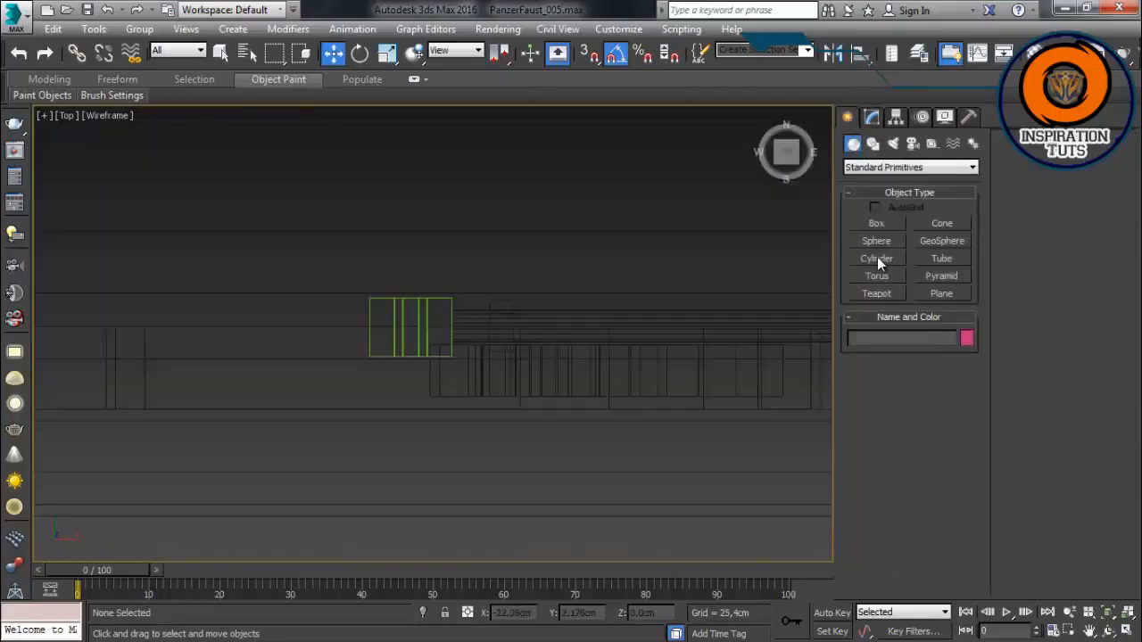
left_click(877, 259)
left_click(877, 241)
left_click(910, 166)
left_click(893, 179)
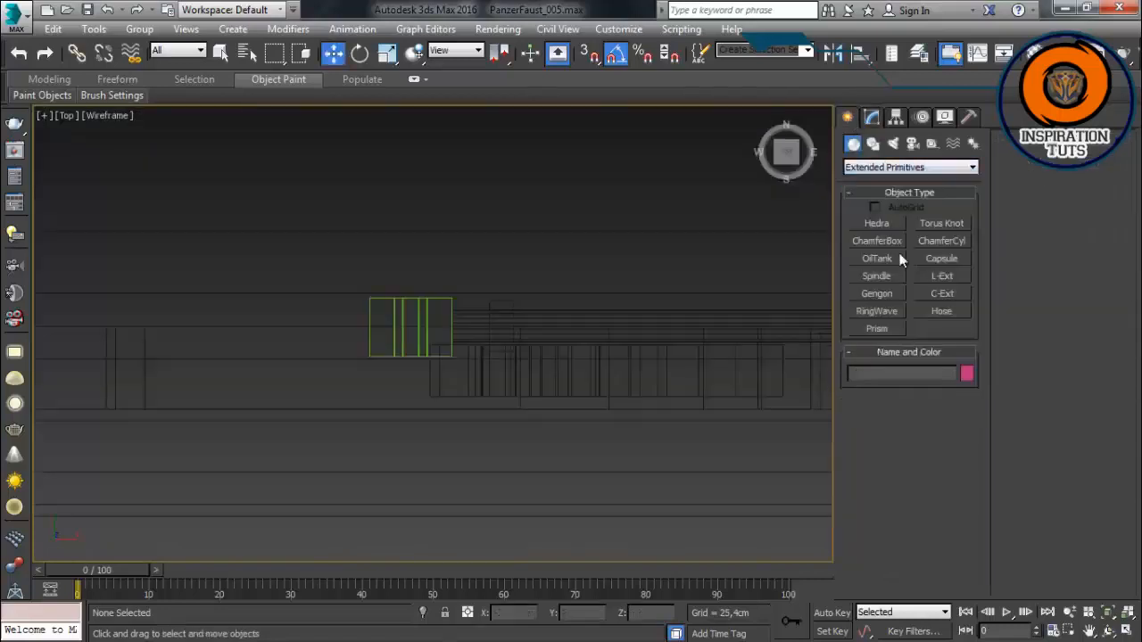
left_click(873, 144)
left_click(853, 144)
Step: Draw a small torus primitive over the bracket's flange in the top view and select it for parameter editing
left_click(877, 277)
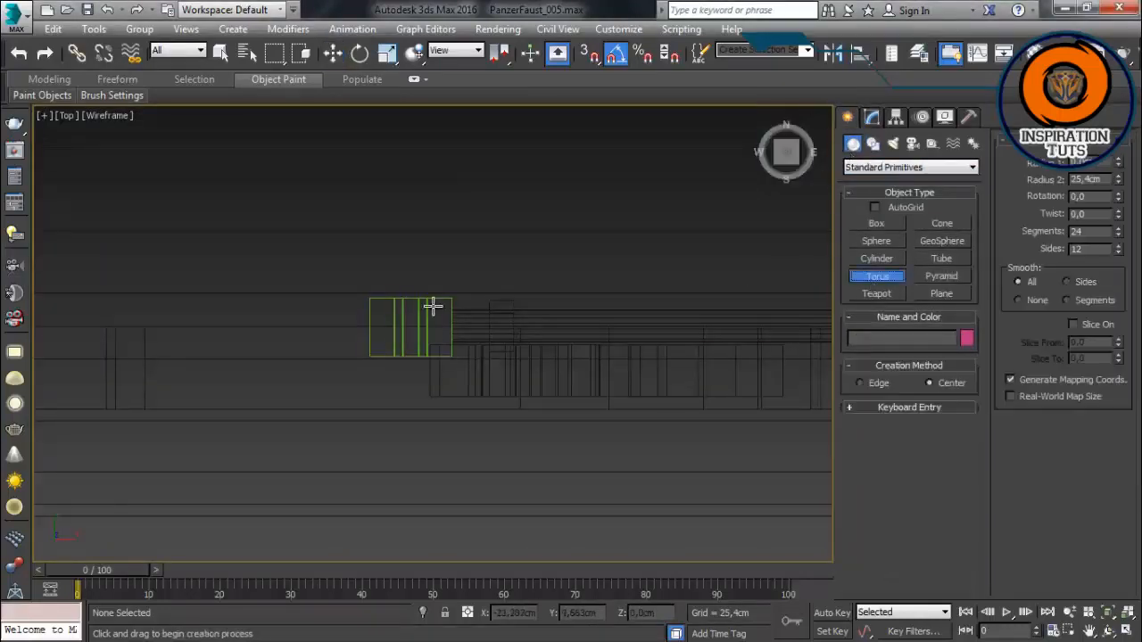
left_click_drag(481, 278, 442, 313)
key("w")
left_click(500, 293)
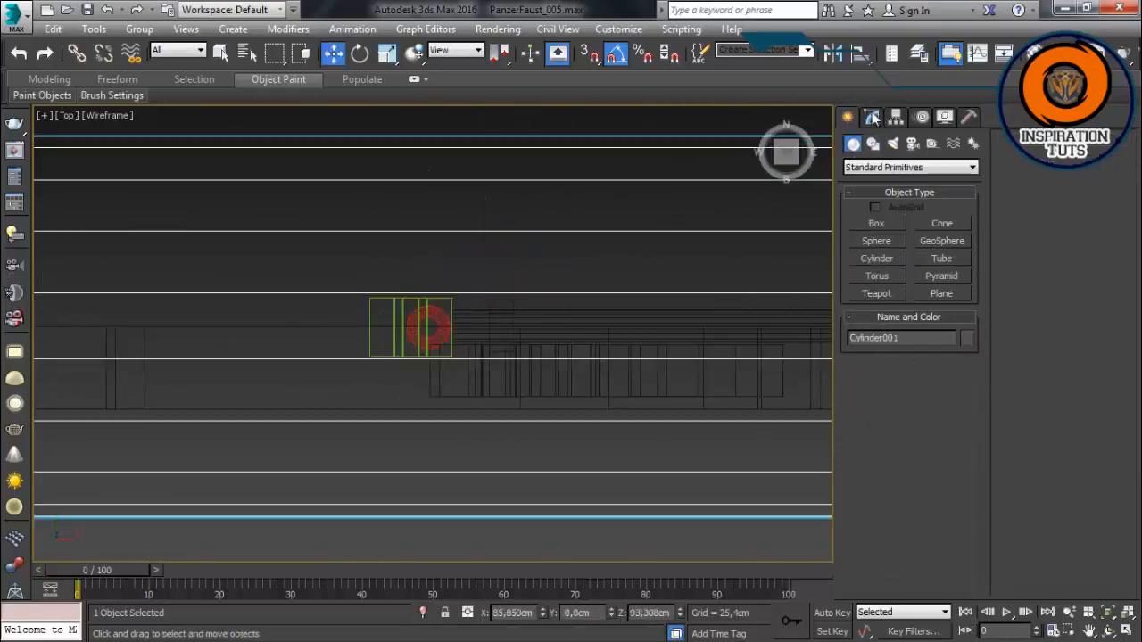
left_click(871, 118)
left_click(441, 323)
Step: Set the torus to Radius 1 1.357 cm and Radius 2 0.137 cm and move it beside the bracket to about X -20.96 cm
mouse_move(963, 358)
left_mouse_down()
mouse_move(964, 373)
mouse_move(964, 347)
left_mouse_up()
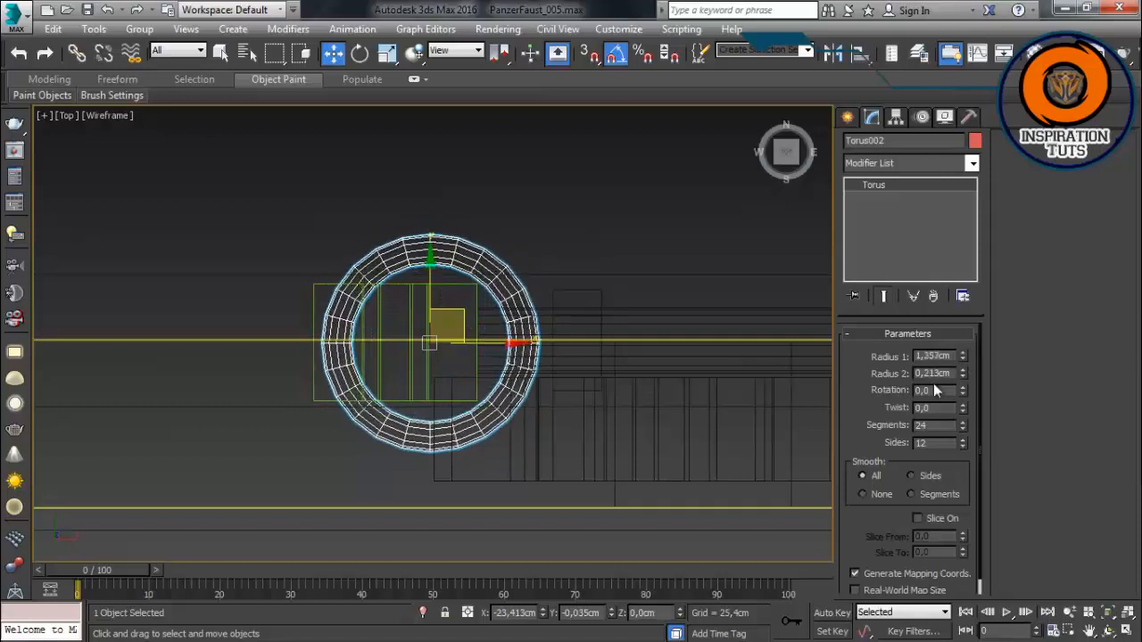
left_click_drag(498, 343, 666, 341)
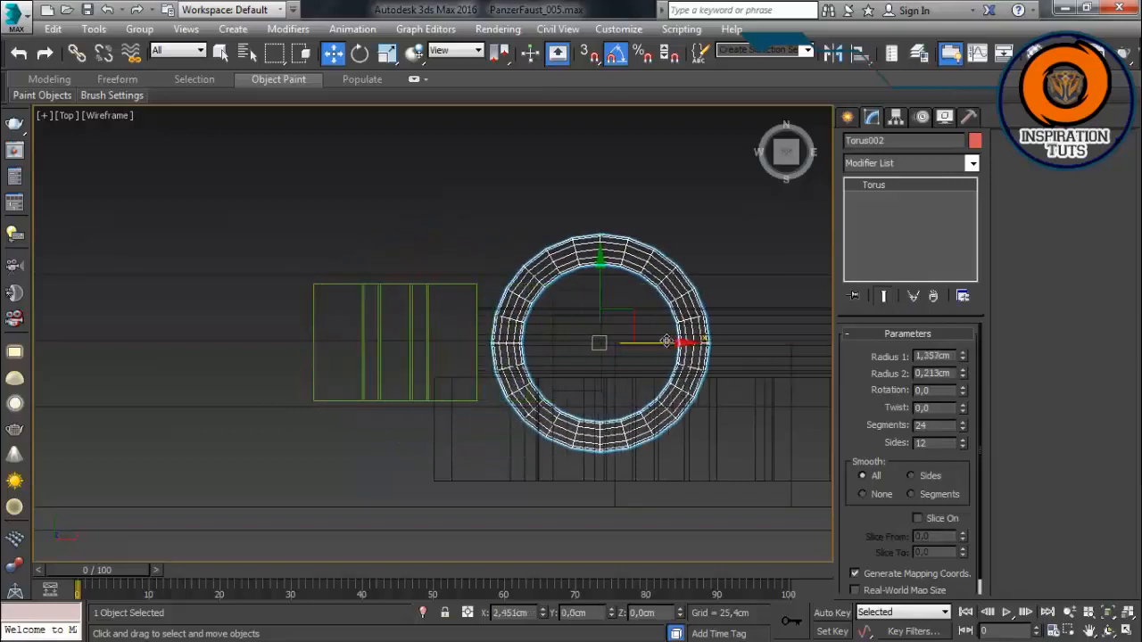
left_click_drag(959, 378, 962, 379)
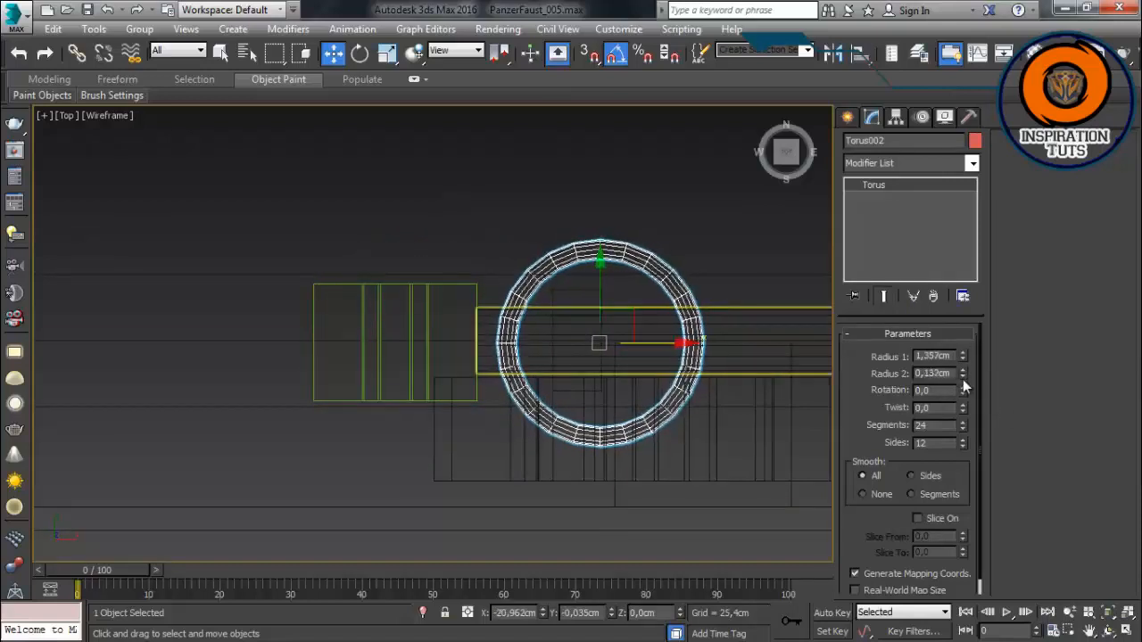
Step: Convert the torus to Editable Poly and stretch its upper vertices along Y to form an elongated ring
right_click(657, 267)
left_click(553, 449)
key("1")
left_click_drag(734, 204, 486, 280)
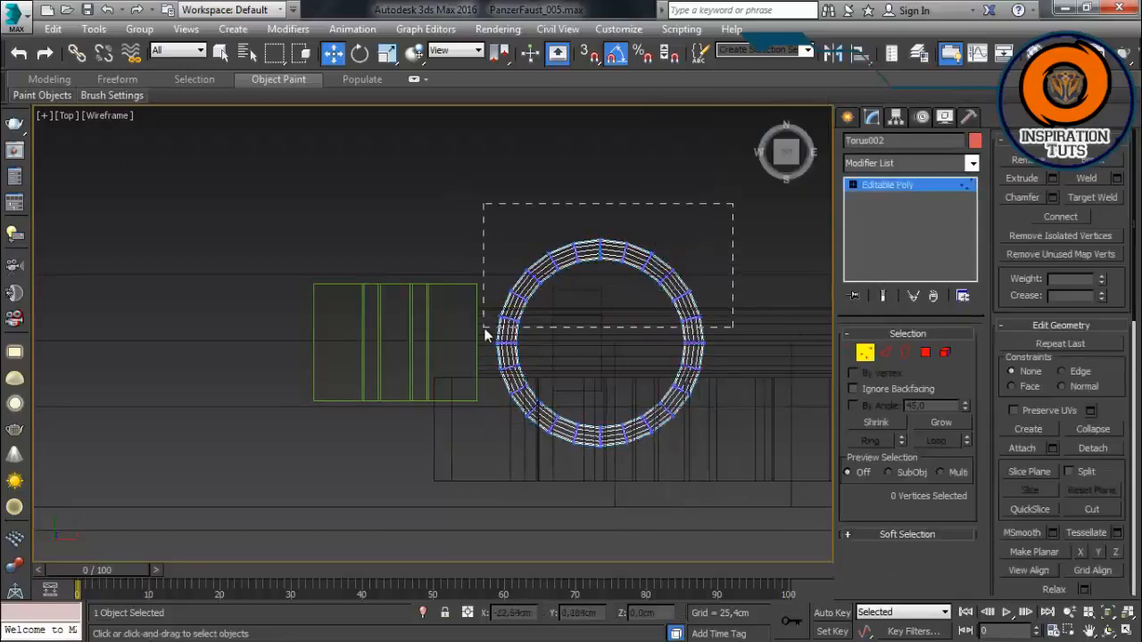
left_click_drag(485, 328, 484, 328)
left_click_drag(600, 231, 598, 111)
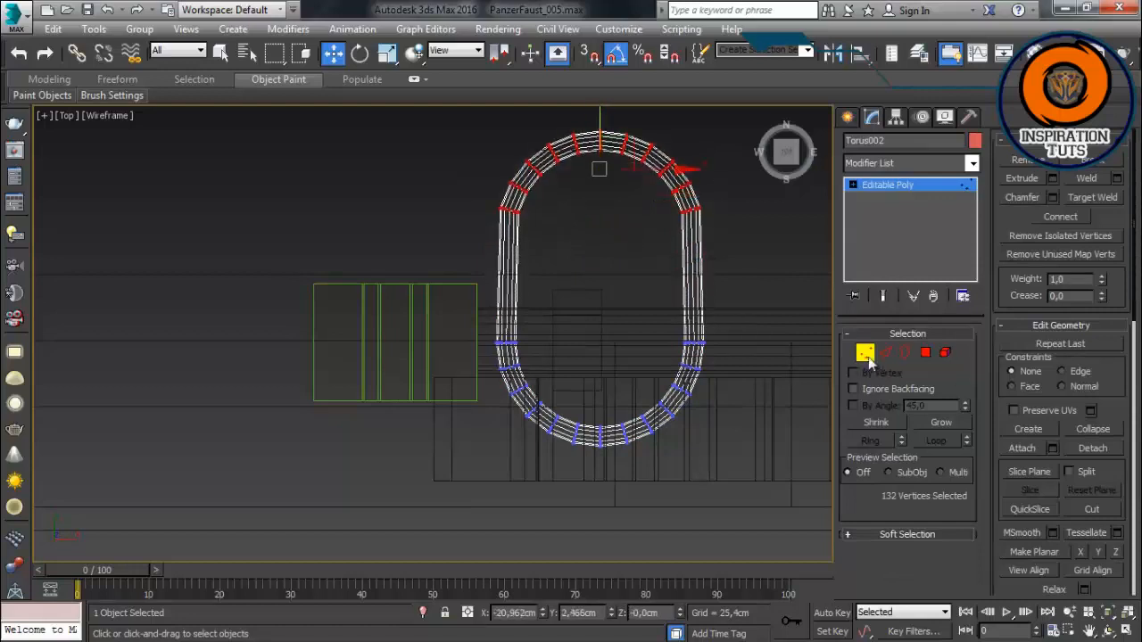
Step: Scale the whole elongated ring down and move it over the bracket to about X -23.04, Y -0.52 cm
left_click(864, 353)
key("r")
left_click_drag(602, 345, 607, 366)
key("w")
left_click_drag(628, 316, 487, 341)
key("p")
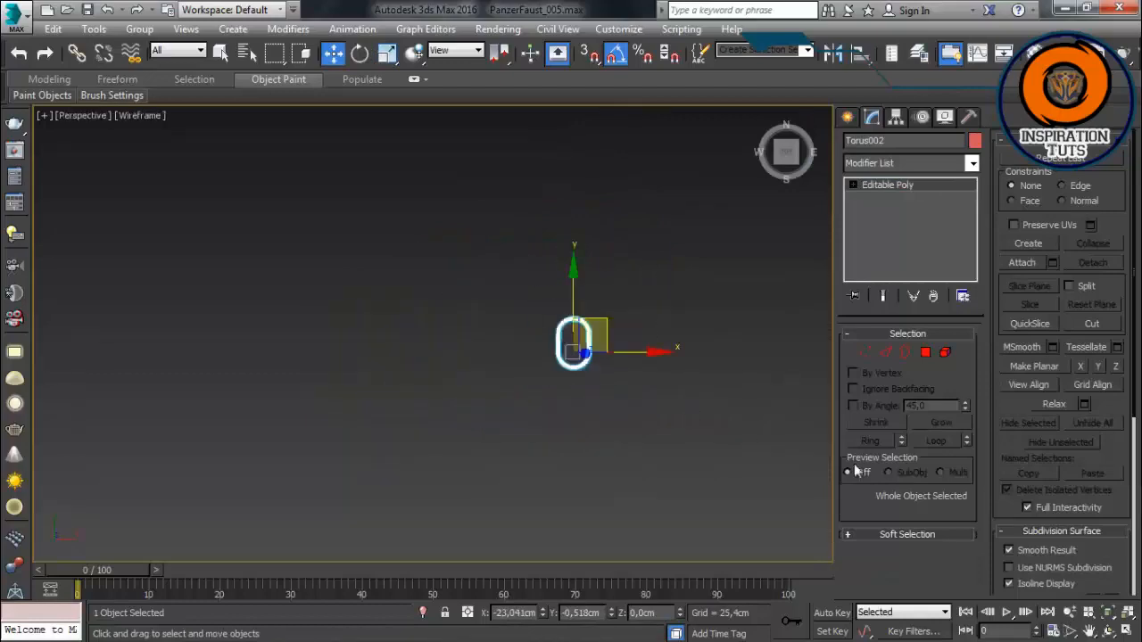
Step: Raise the ring onto the top of the tube in the front view, to about Z 98.89 cm
key("f")
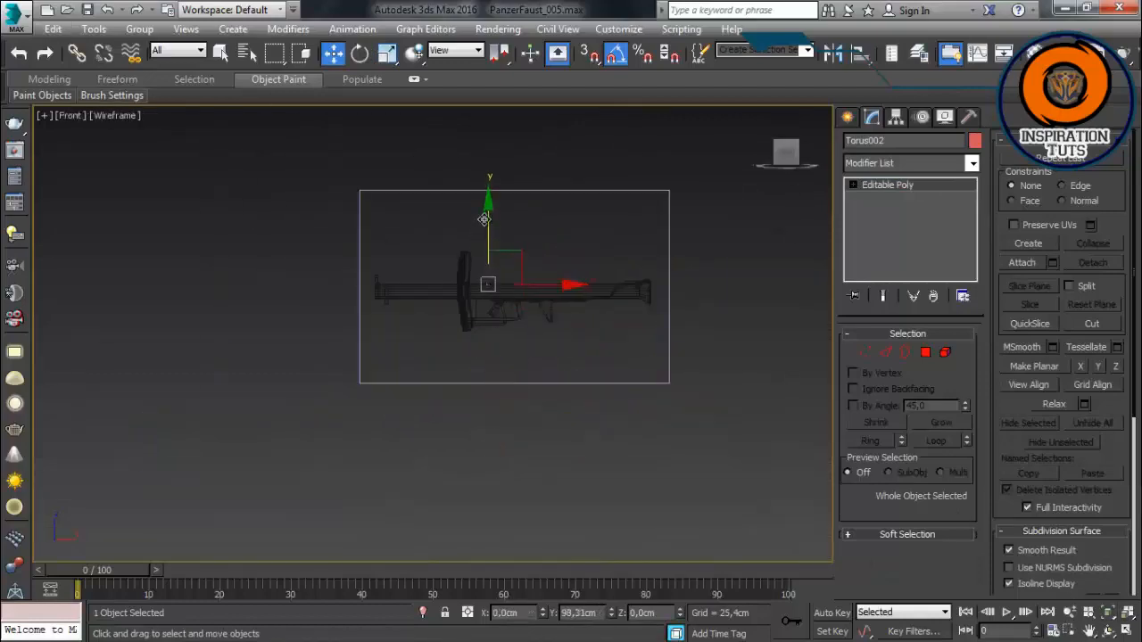
left_click(1129, 620)
scroll(538, 268, "down", 5)
mouse_move(528, 214)
left_mouse_down()
mouse_move(526, 303)
mouse_move(526, 293)
left_mouse_up()
key("p")
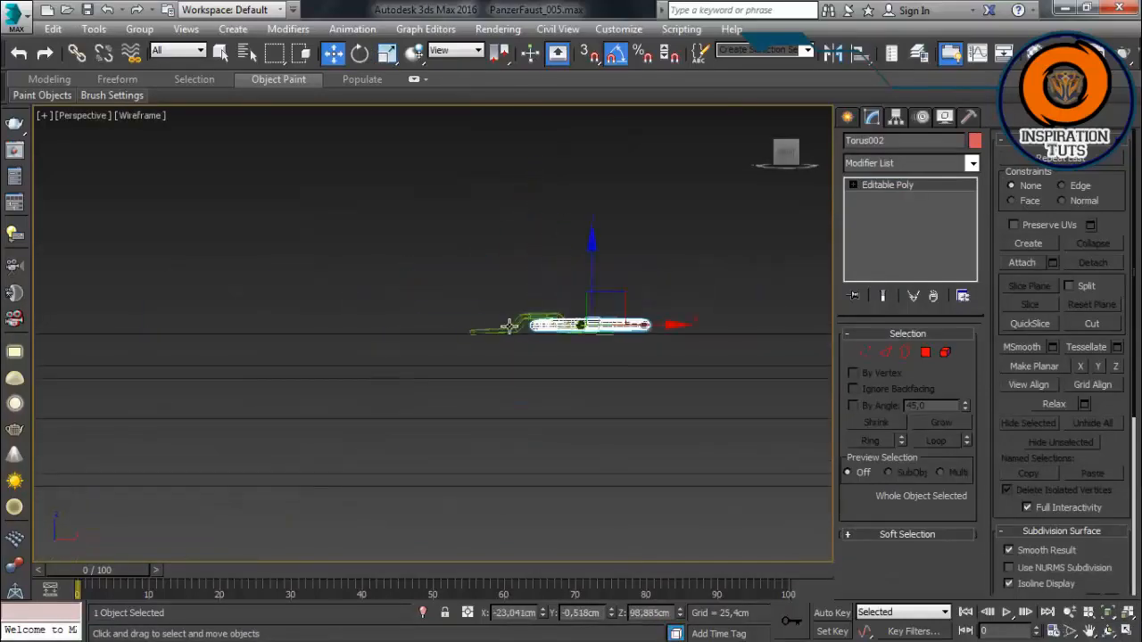
key("F3")
mouse_move(508, 327)
middle_mouse_down("alt")
mouse_move(531, 405)
mouse_move(607, 396)
mouse_move(582, 345)
middle_mouse_up("alt")
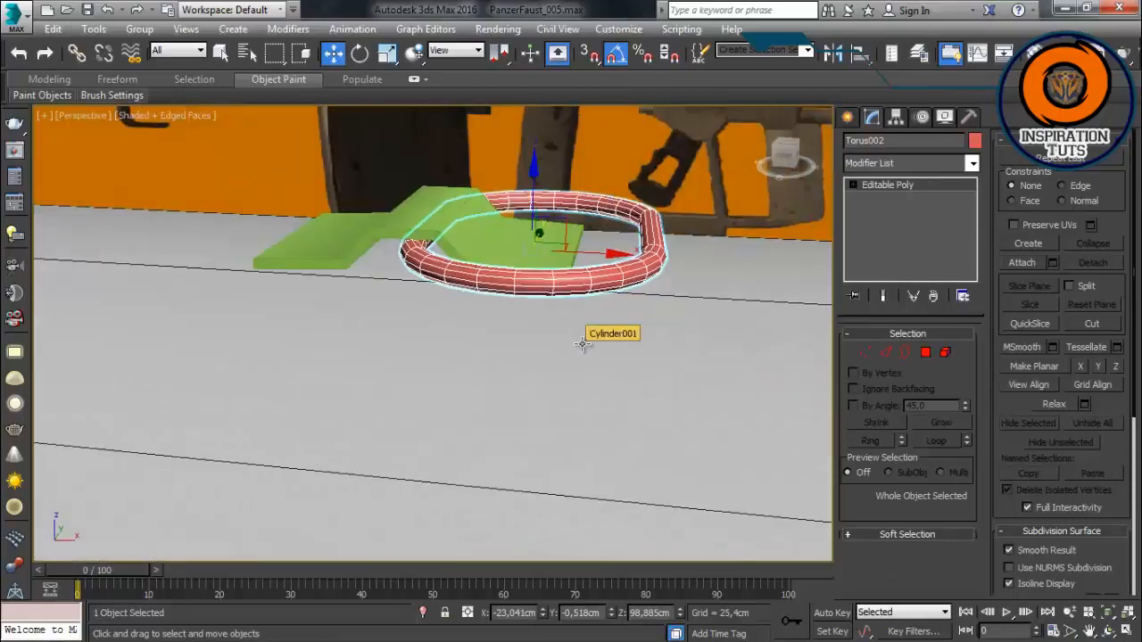
Step: Undo the ring's placement, scaling, stretching and poly conversion back to the parametric torus
key("Delete")
key("t")
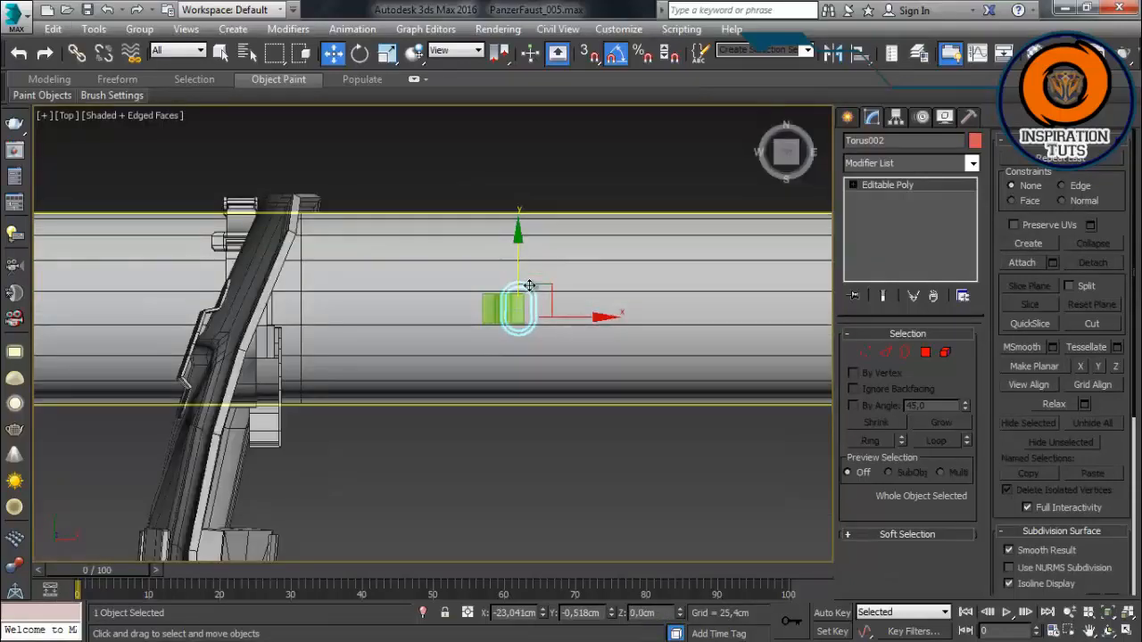
key("ctrl+z")
key("F3")
left_click(578, 290)
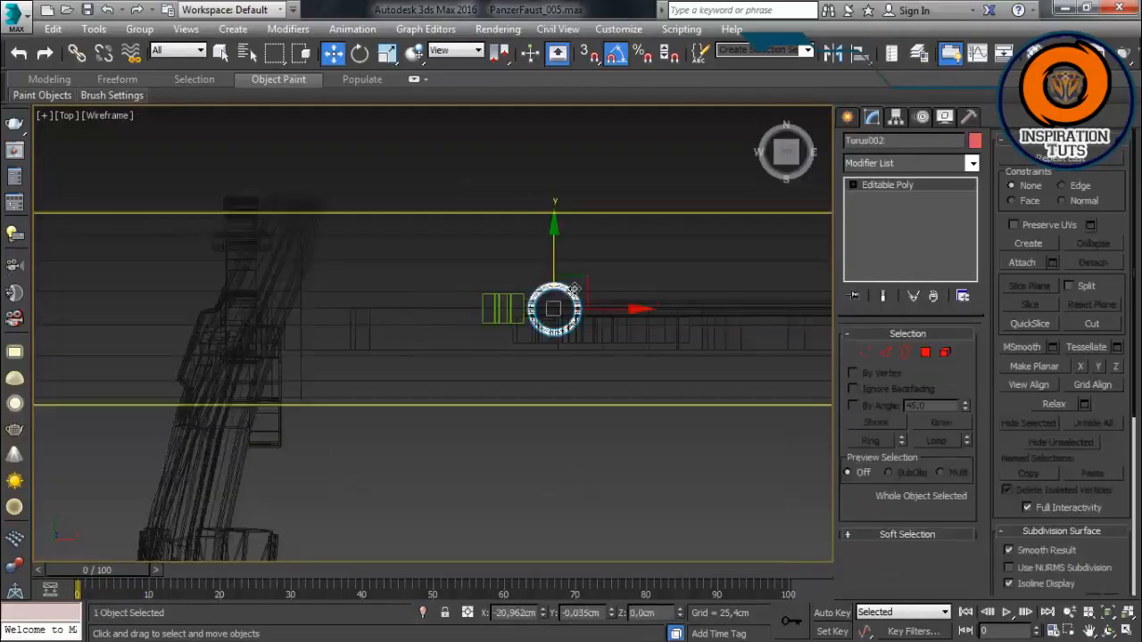
scroll(577, 291, "up", 5)
key("ctrl+z")
Step: Set the torus to Radius 1 1.585 cm and Radius 2 0.188 cm and place it at about X -22.24, Z 98.85 cm
left_click_drag(962, 357, 956, 365)
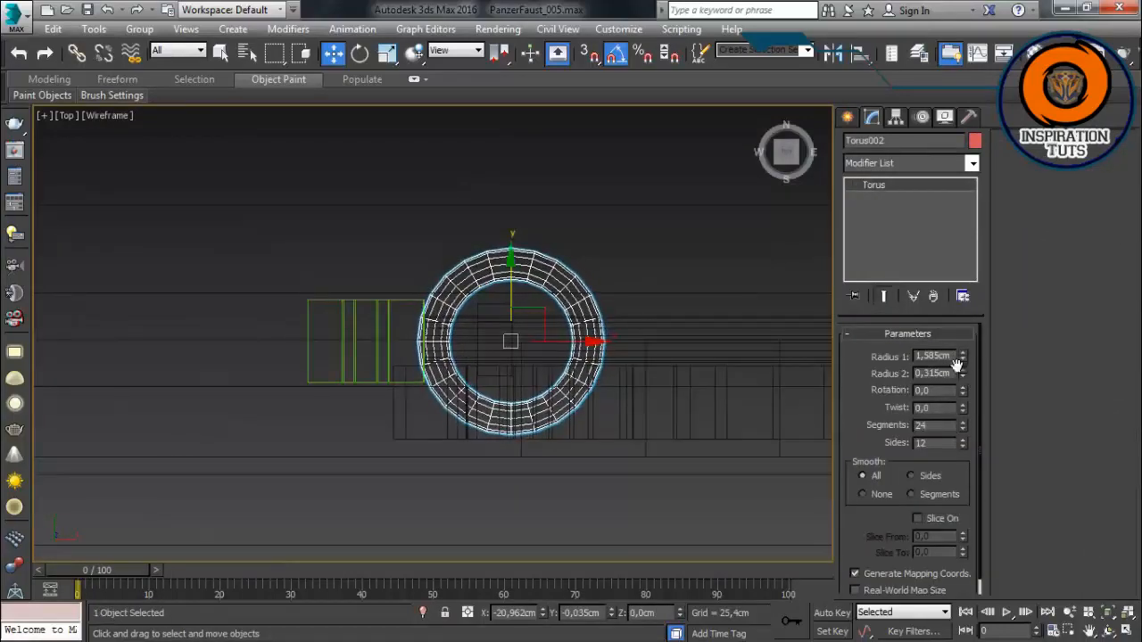
key("f")
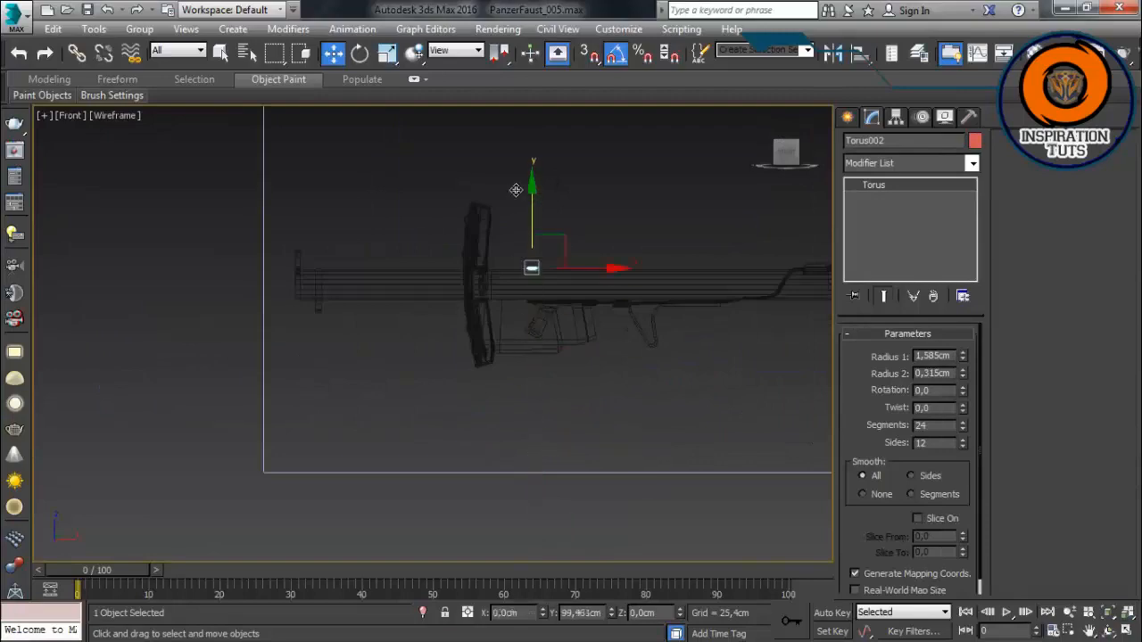
left_click_drag(962, 374, 963, 379)
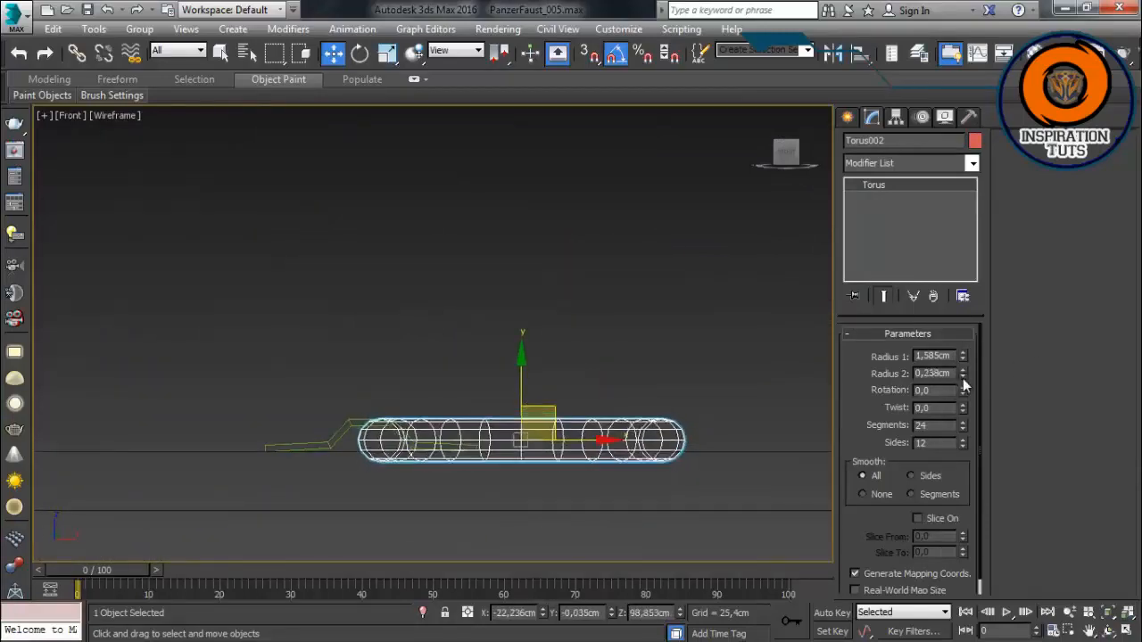
left_click(962, 379)
left_click(962, 378)
Step: Set the torus to Radius 1 1.179 cm and Radius 2 0.213 cm and shift it to about X -22.85 cm
mouse_move(620, 319)
middle_mouse_down("alt")
mouse_move(592, 357)
mouse_move(463, 404)
middle_mouse_up("alt")
key("F3")
scroll(590, 369, "down", 2)
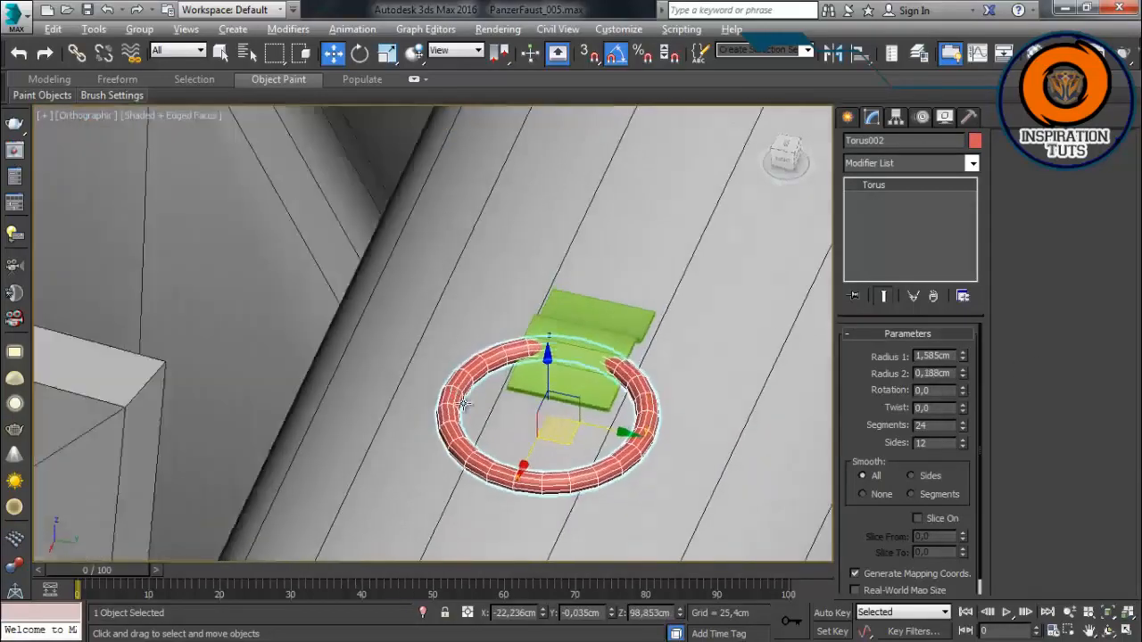
key("p")
middle_click_drag(576, 432, 458, 342)
middle_click_drag(458, 343, 674, 338, "alt")
middle_click_drag(686, 275, 533, 274, "alt")
right_click(961, 376)
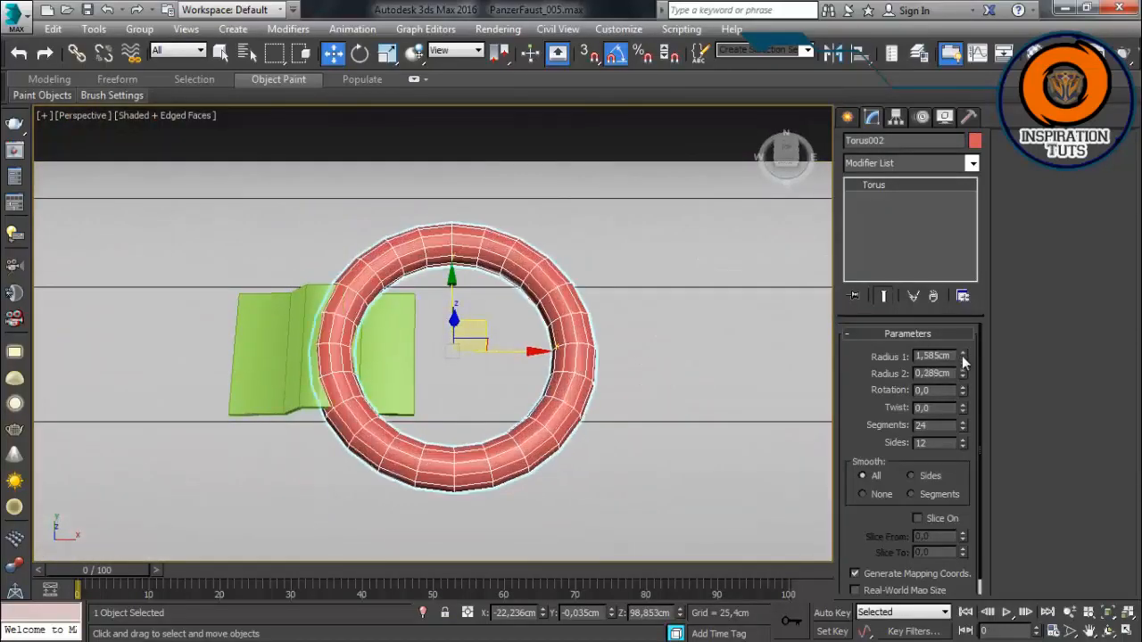
left_click_drag(963, 361, 1027, 370)
middle_click_drag(564, 428, 548, 320, "alt")
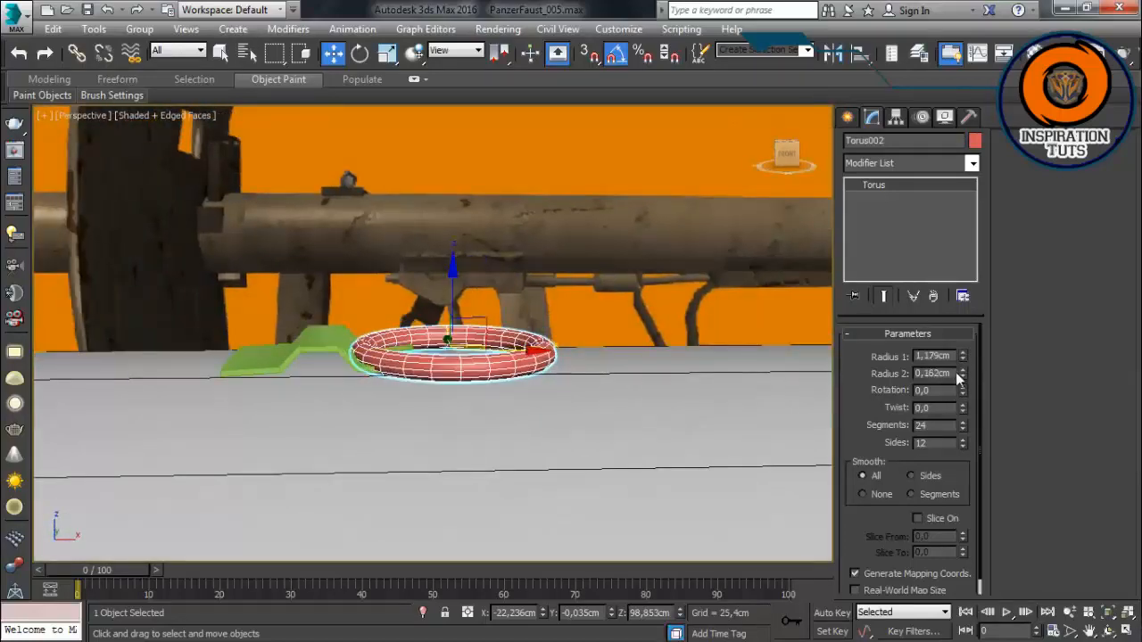
middle_click_drag(417, 373, 419, 432, "alt")
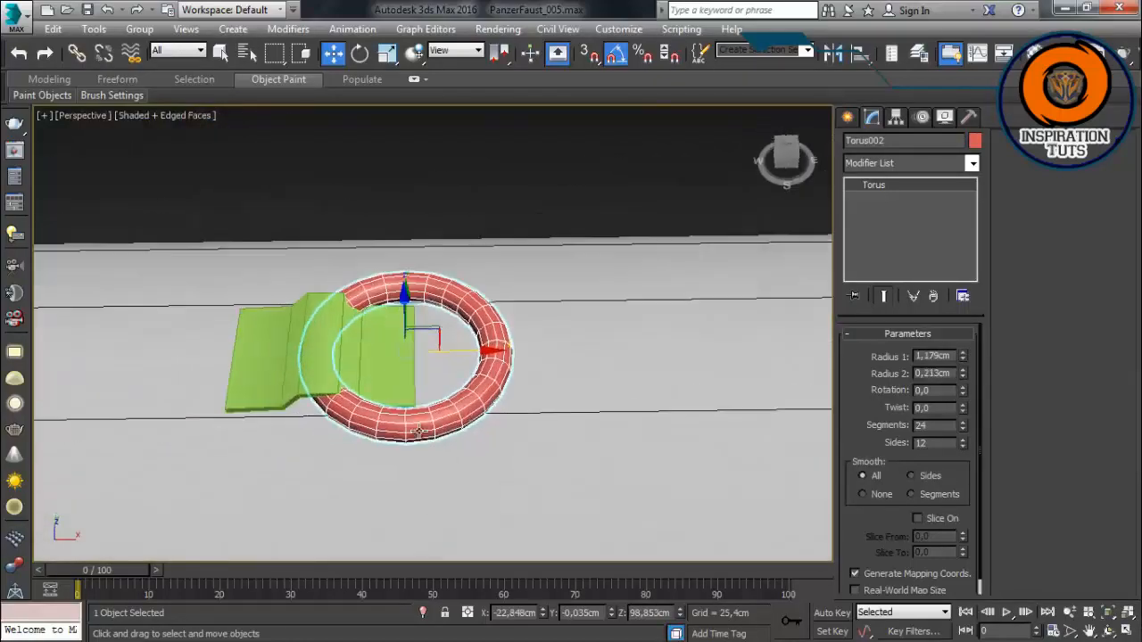
Step: Set the torus to Radius 1 1.001 cm and Radius 2 0.162 cm and nudge it to about X -22.89 cm
left_click(961, 376)
left_click(962, 376)
middle_click_drag(566, 391, 560, 461, "alt")
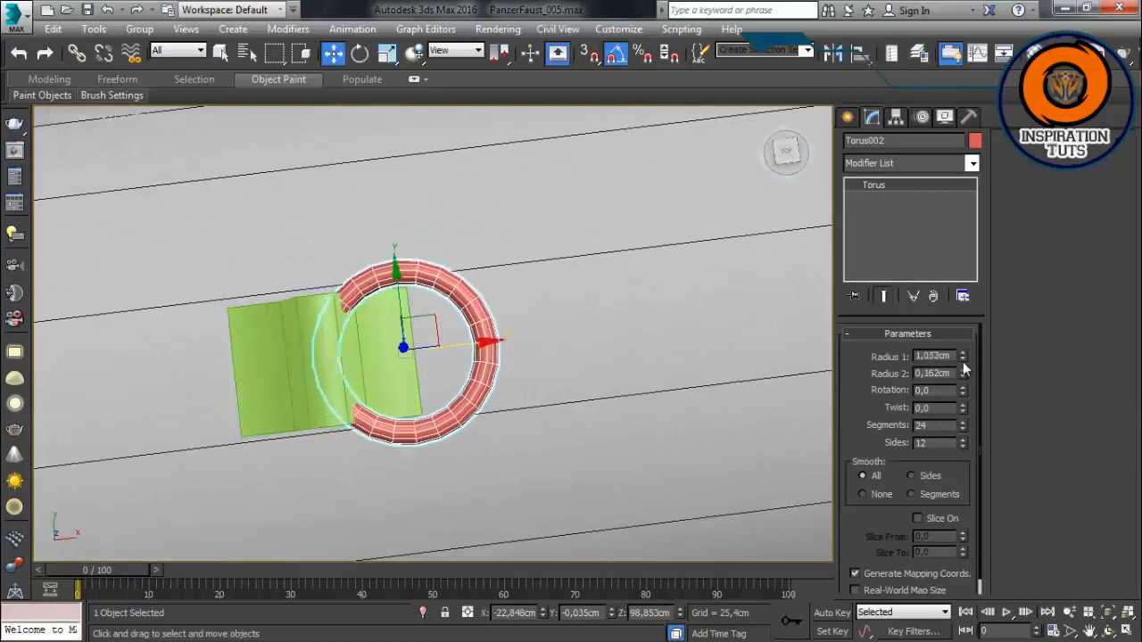
left_click_drag(461, 344, 457, 343)
middle_click_drag(464, 263, 465, 174, "alt")
Step: Convert the torus to Editable Poly and start vertex editing
right_click(460, 319)
mouse_move(491, 493)
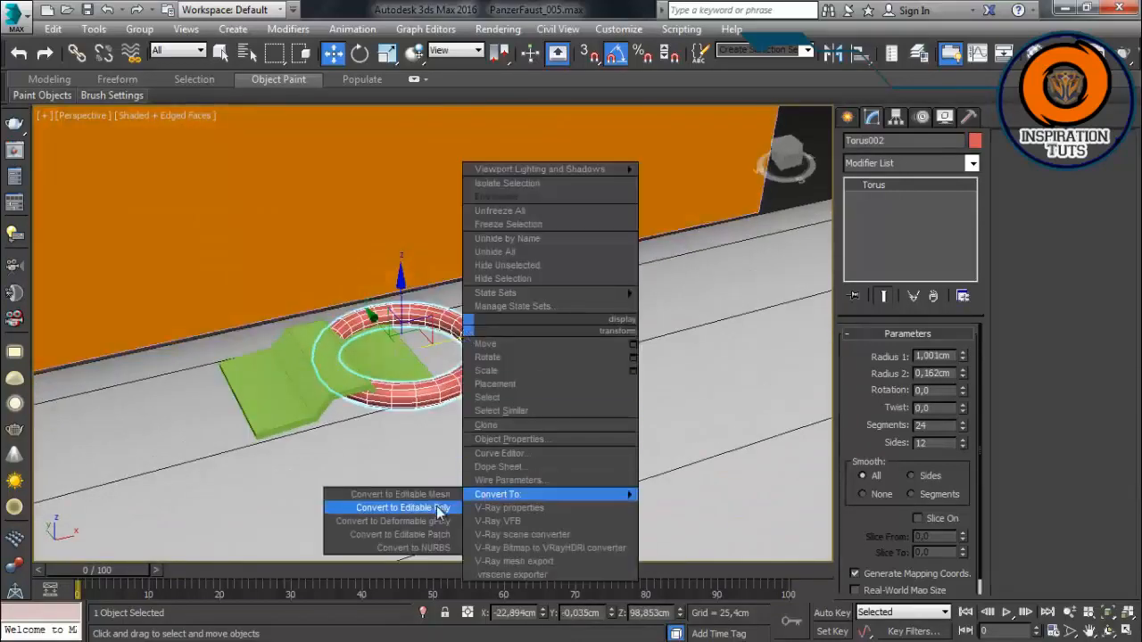
left_click(438, 508)
key("1")
Step: Stretch the ring's upper vertices along Y into an elongated loop and center the whole ring on the bracket at about Y -0.58 cm
key("t")
scroll(495, 328, "down", 2)
key("z")
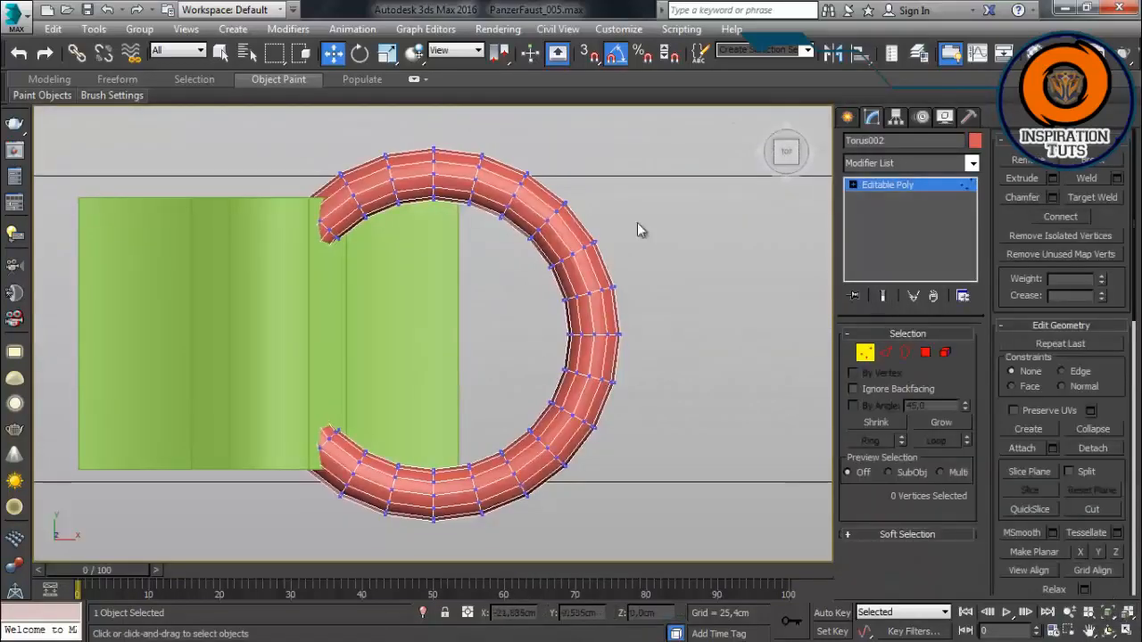
key("F3")
left_click_drag(216, 358, 217, 357)
scroll(416, 362, "down", 3)
left_click_drag(428, 229, 427, 124)
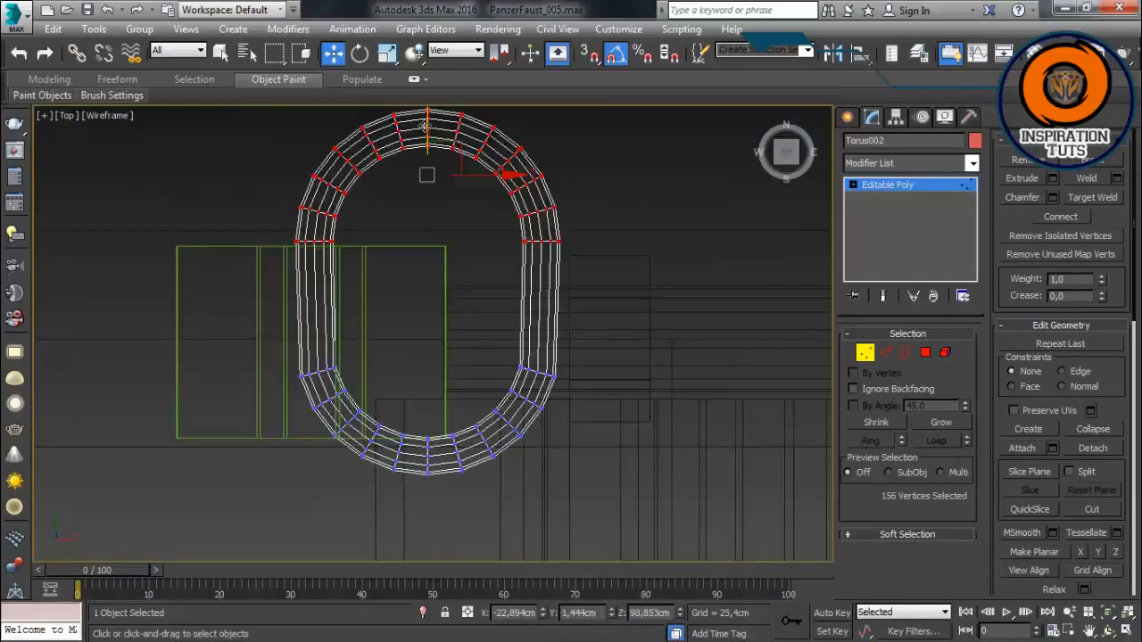
middle_click_drag(446, 142, 435, 207)
left_click_drag(415, 170, 415, 154)
left_click(866, 354)
left_click_drag(414, 353, 414, 416)
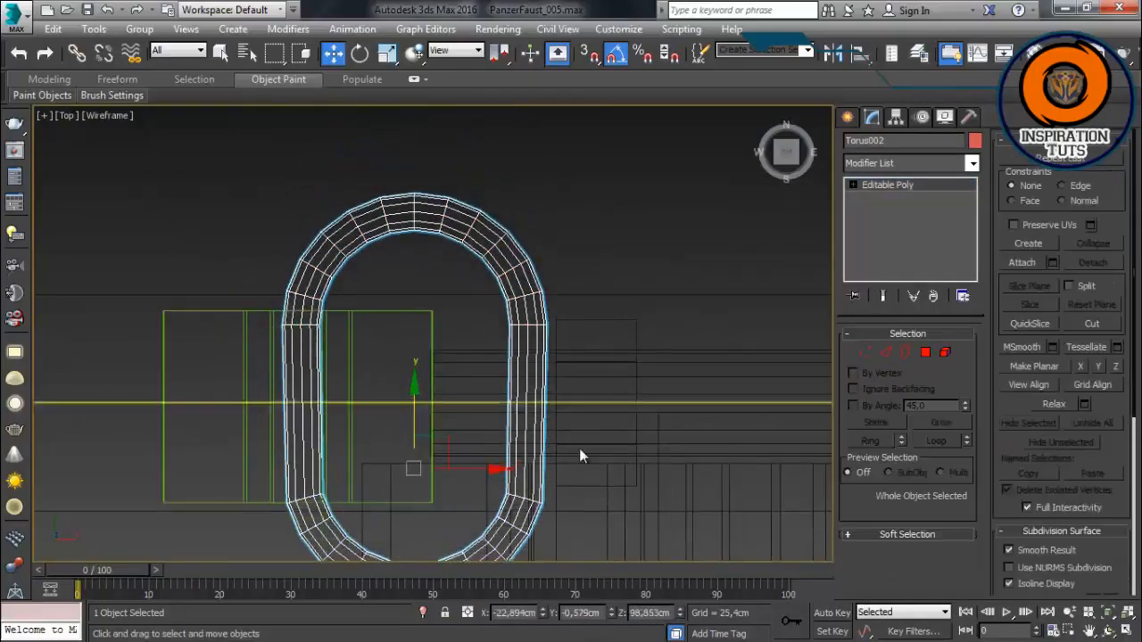
Step: Examine the elongated ring's fit through the bracket from several angles in the shaded perspective view
key("p")
left_click(1131, 613)
mouse_move(615, 410)
middle_mouse_down("alt")
mouse_move(594, 300)
mouse_move(564, 395)
mouse_move(490, 377)
mouse_move(464, 455)
middle_mouse_up("alt")
key("F3")
scroll(595, 301, "down", 5)
scroll(563, 395, "up", 2)
scroll(492, 378, "up", 4)
middle_click_drag(687, 295, 431, 275, "alt")
scroll(430, 275, "up", 2)
middle_click_drag(595, 455, 588, 428, "alt")
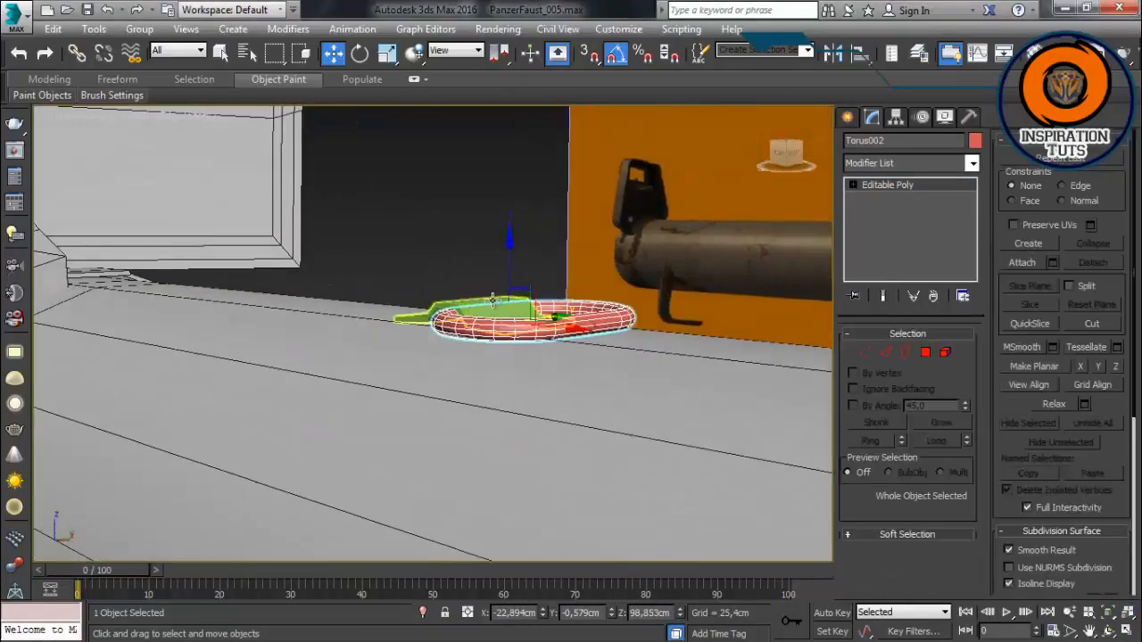
Step: Apply the 19 - Default material and a dark grey object color to both the bracket and the ring
left_click(412, 314, "ctrl")
key("m")
left_click(974, 140)
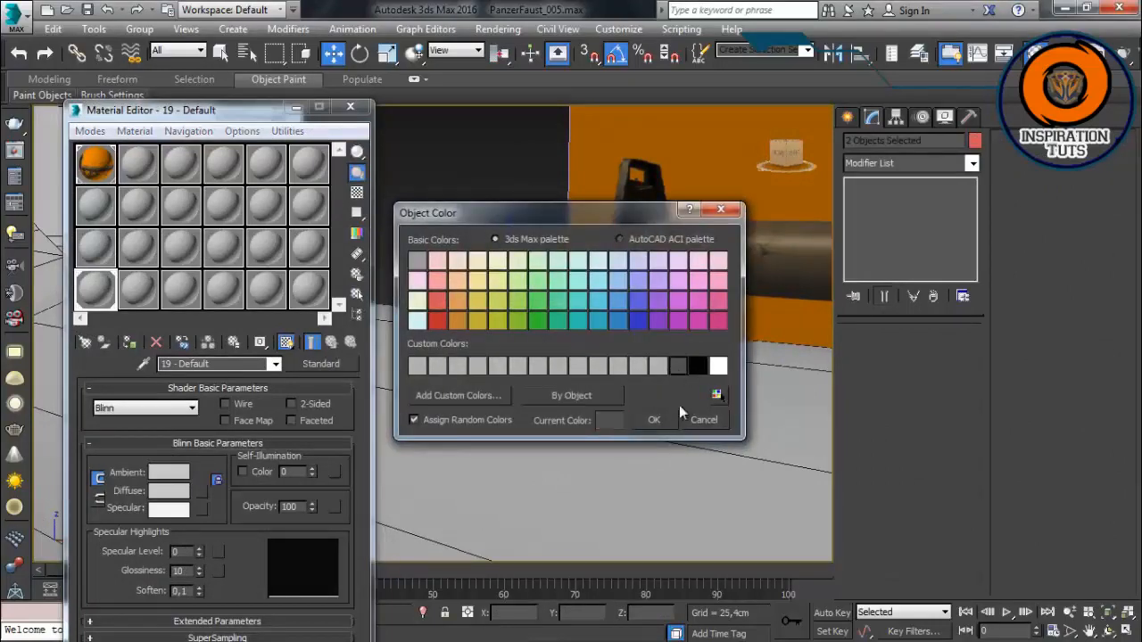
left_click(679, 413)
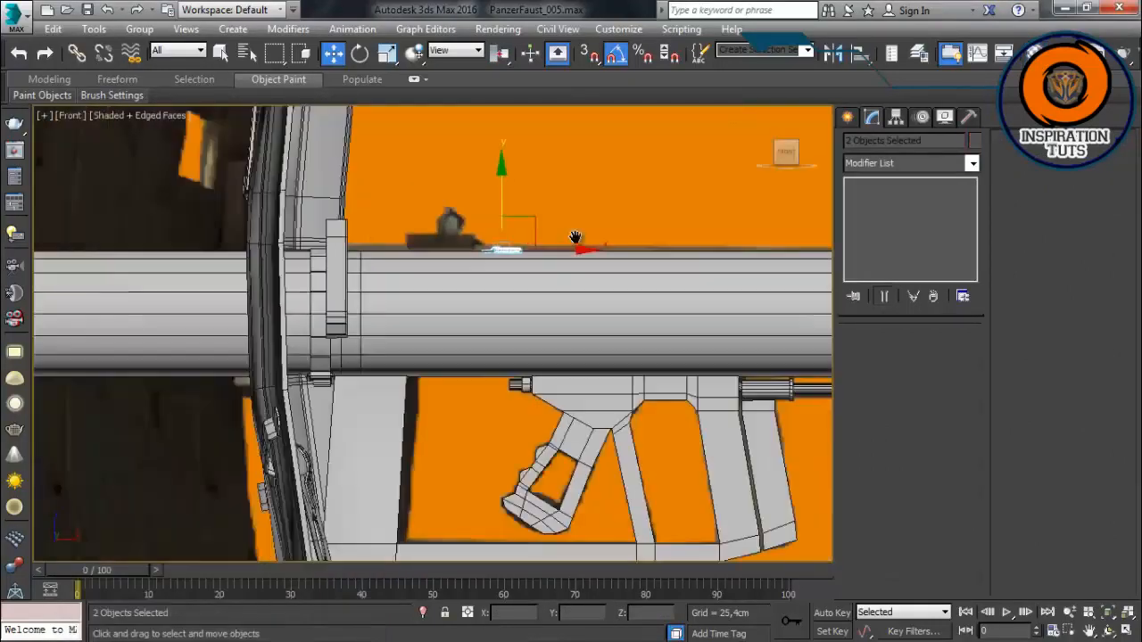
Step: Compare the bracket and ring with the reference image and enlarge both uniformly
middle_click_drag(575, 238, 321, 231)
scroll(290, 232, "down", 2)
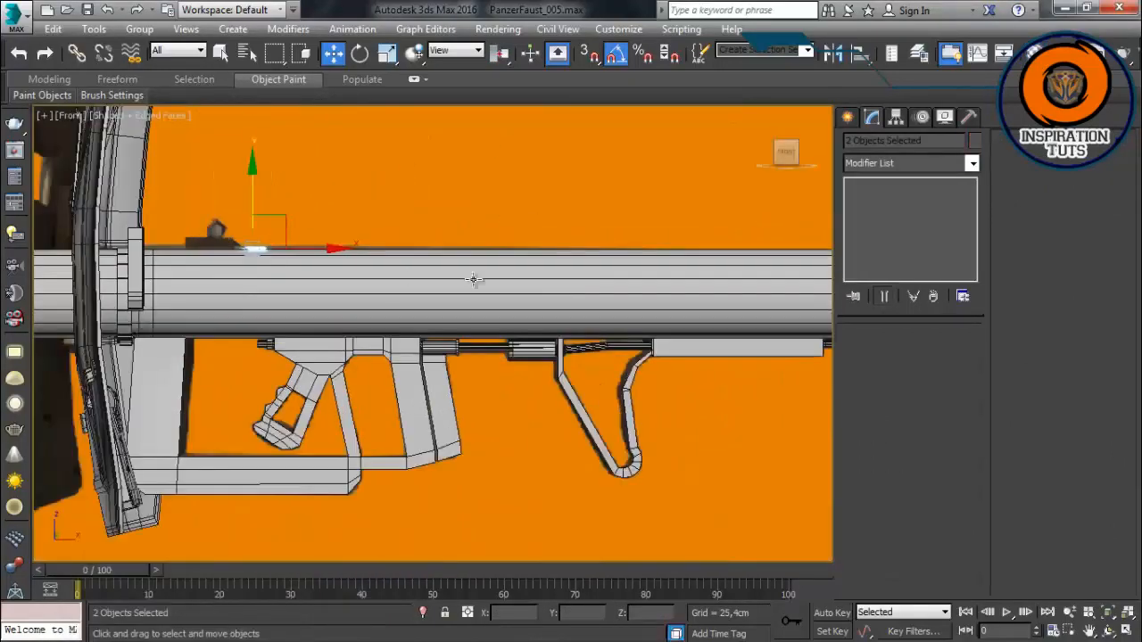
middle_click_drag(473, 279, 471, 294)
key("p")
middle_click_drag(426, 227, 380, 313, "alt")
scroll(410, 344, "up", 5)
key("r")
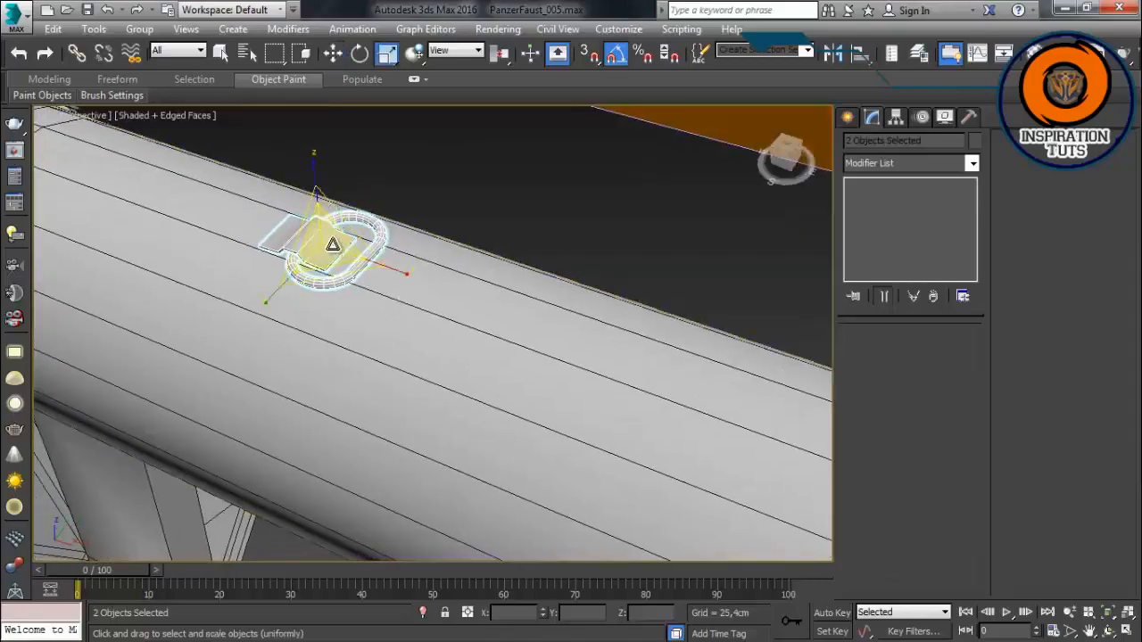
left_click_drag(333, 245, 352, 219)
Step: Scale the bracket and ring uniformly to 120 percent and compare them with the reference in the front view
middle_click_drag(380, 251, 428, 191, "alt")
key("f")
middle_click_drag(214, 232, 258, 296)
key("w")
key("r")
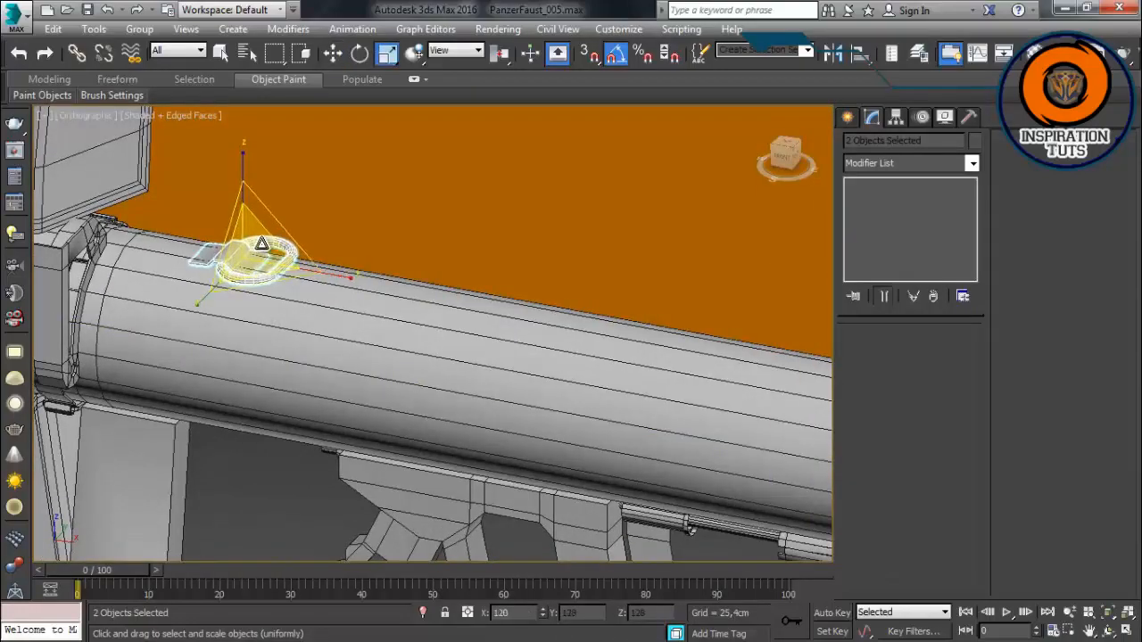
key("f")
key("w")
scroll(232, 232, "down", 3)
scroll(353, 286, "up", 5)
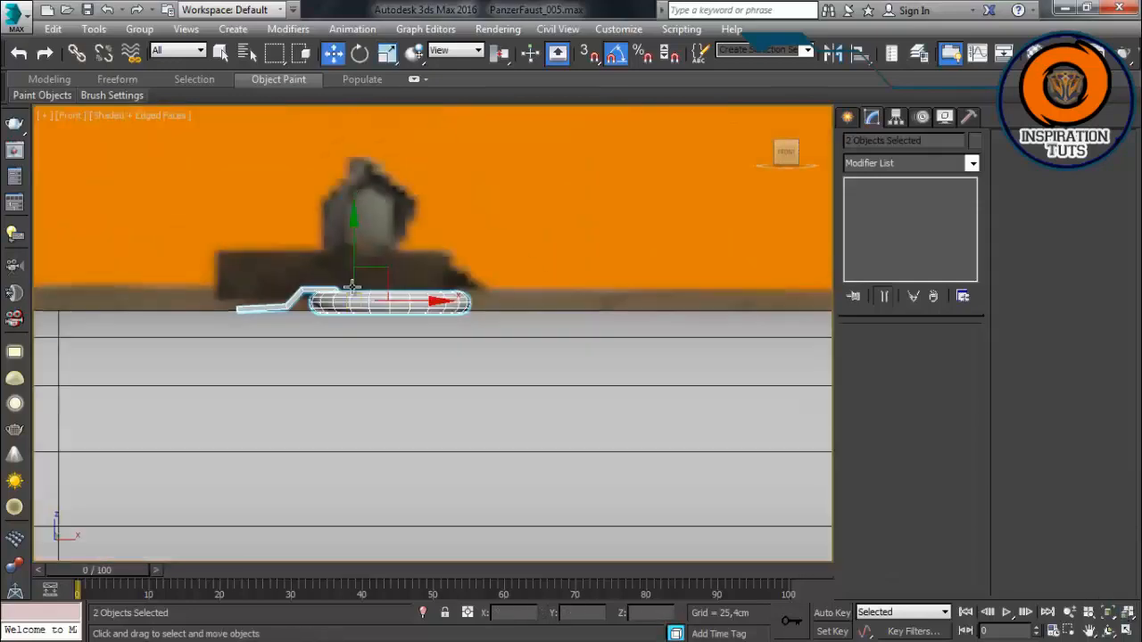
scroll(393, 268, "down", 4)
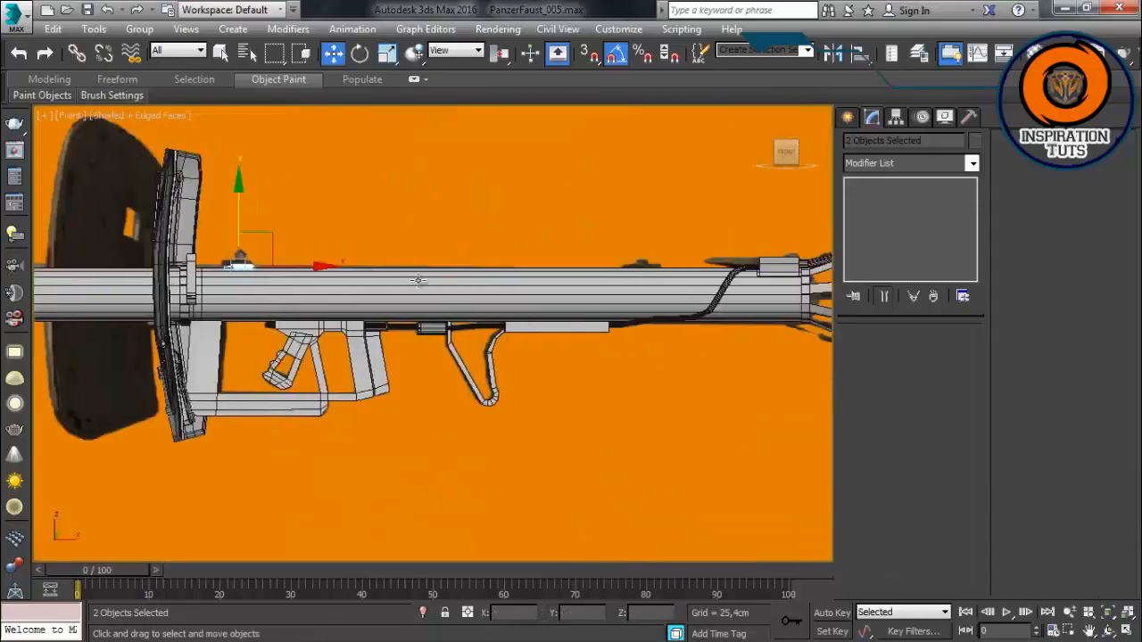
Step: Copy the bracket and ring about 73.7 cm along X to the second mount position in the reference
left_click_drag(643, 265, 301, 267, "shift")
key("Return")
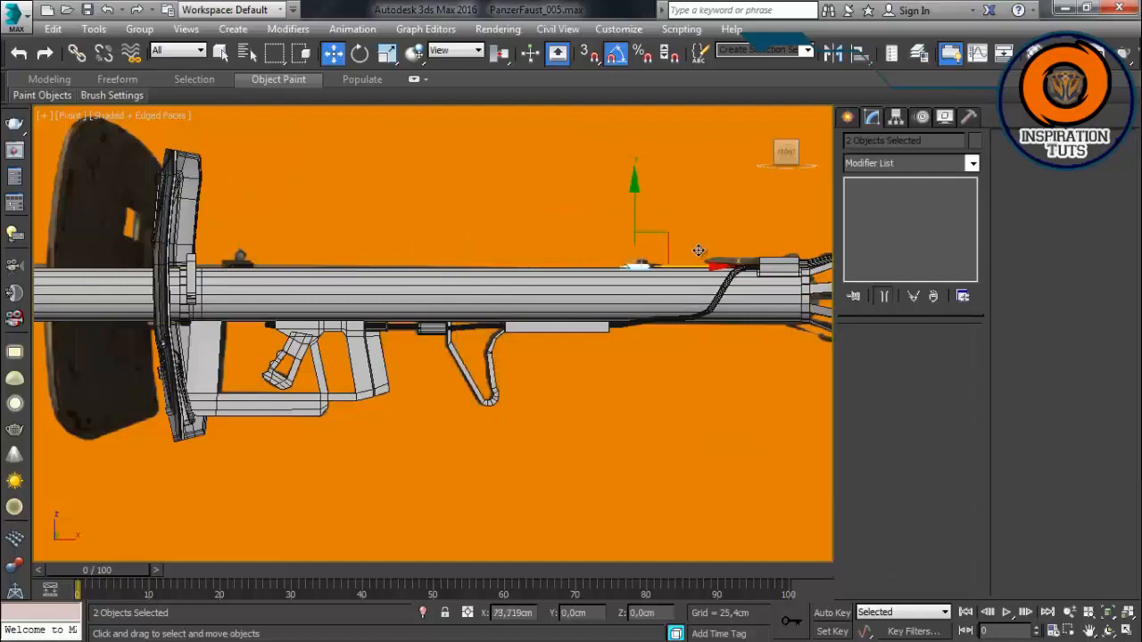
left_click_drag(699, 251, 504, 296, "shift")
key("Return")
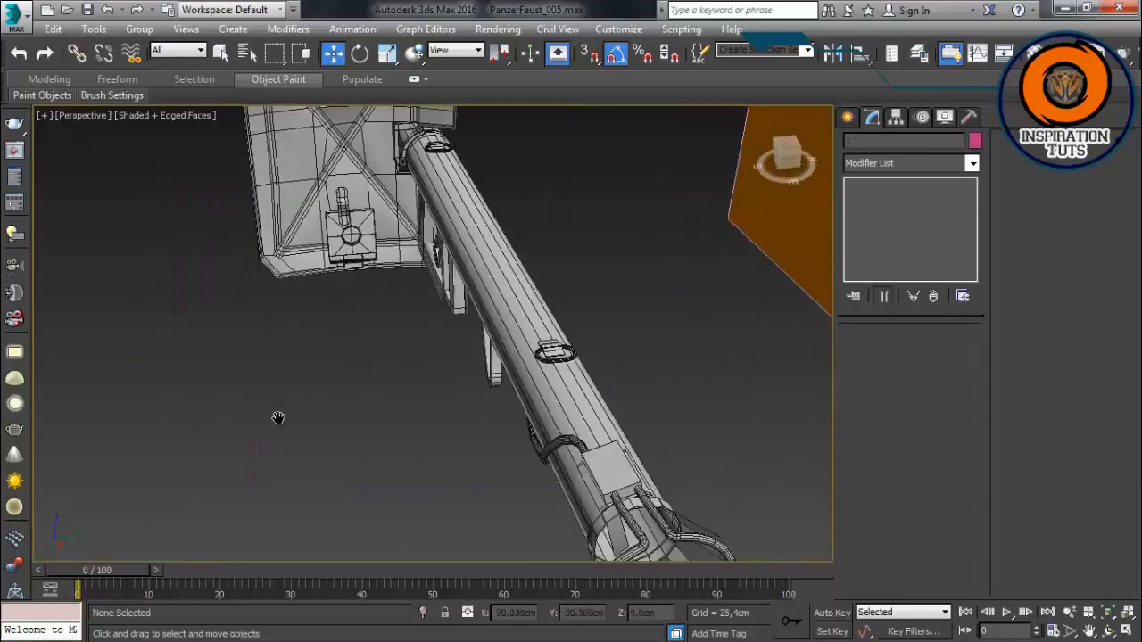
Step: Scale the vertices of the copied ring's +Y end to about 53 percent along Y
scroll(208, 379, "up", 5)
middle_click_drag(278, 417, 286, 384)
left_click(536, 349)
middle_click_drag(535, 348, 580, 411, "alt")
left_click(867, 351)
middle_click_drag(602, 331, 585, 364, "alt")
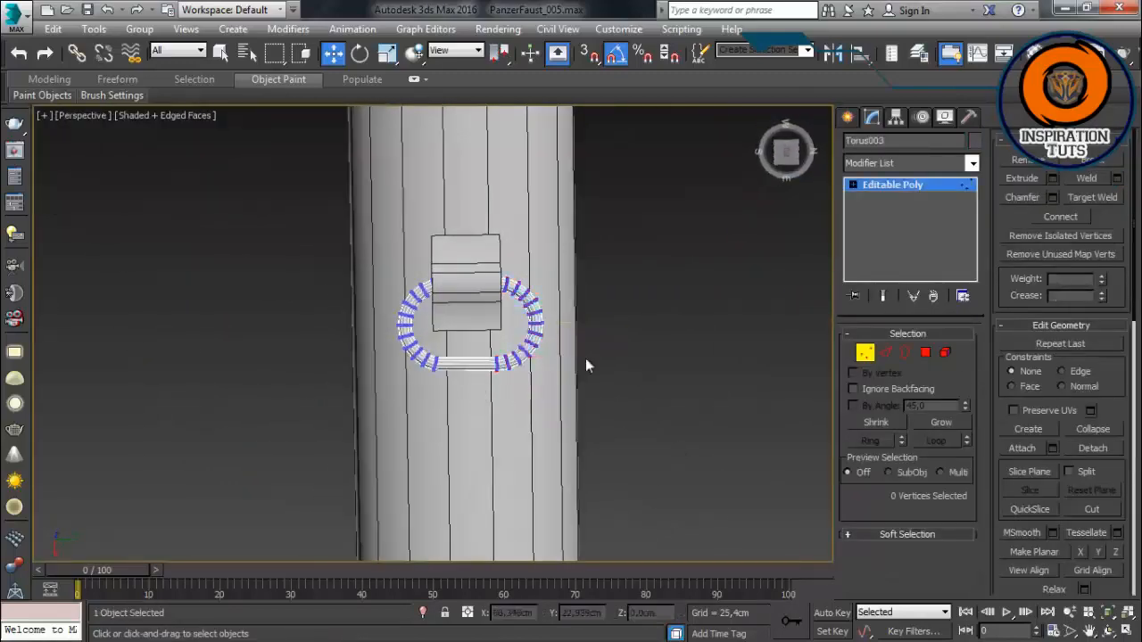
scroll(586, 365, "up", 3)
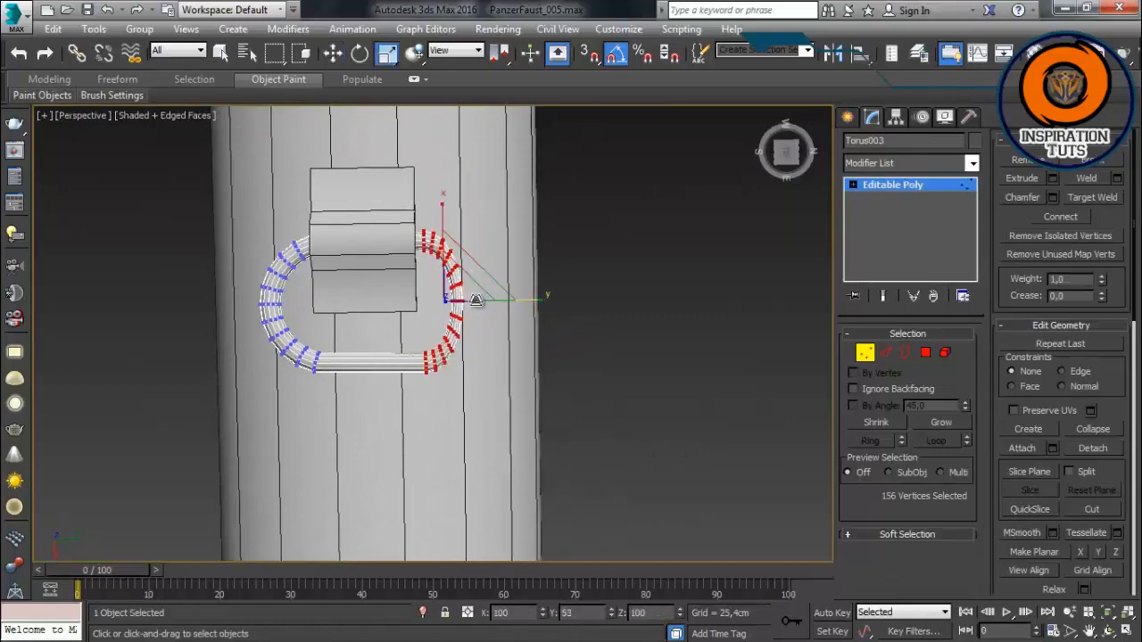
left_click_drag(487, 299, 492, 299)
scroll(493, 313, "up", 5)
middle_click_drag(571, 351, 638, 382)
scroll(638, 382, "down", 3)
Step: Narrow the vertices of the copied ring's opposite end along Y in wireframe, then leave vertex editing
left_click_drag(225, 479, 386, 194)
key("F3")
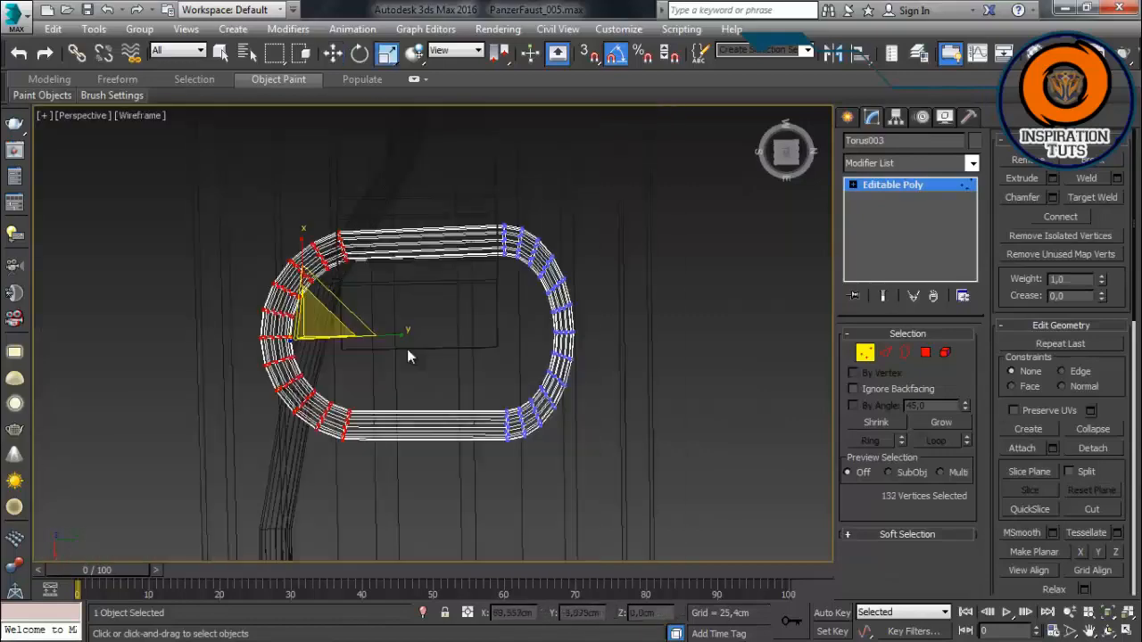
left_click(864, 353)
key("F3")
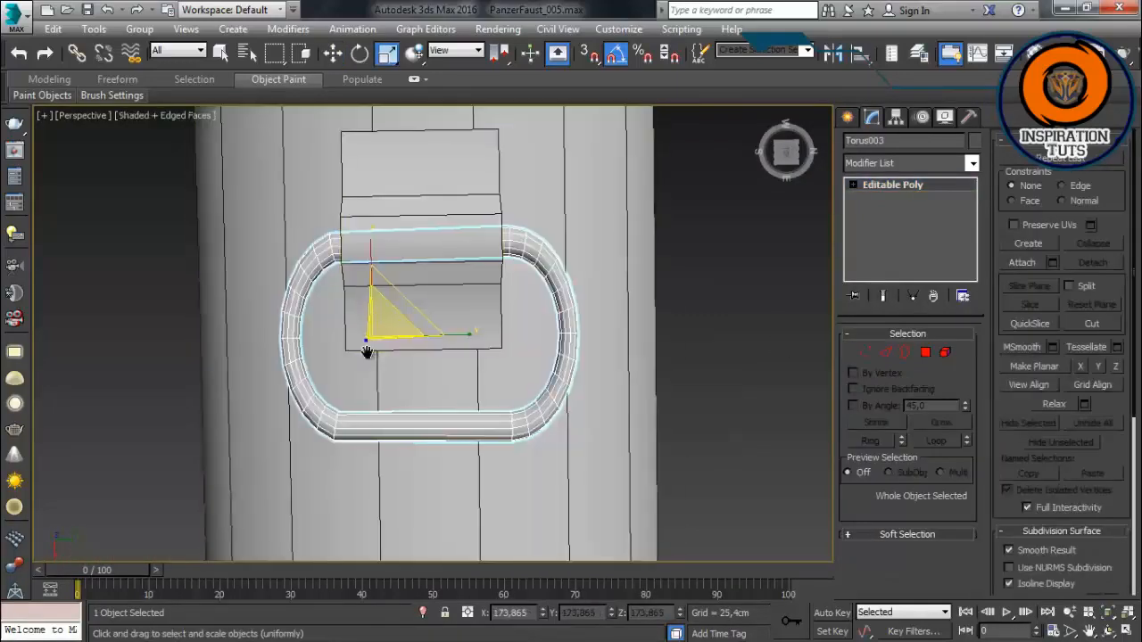
Step: Refine the curvature of the copied ring's +Y end by adjusting its vertices along Y
scroll(367, 352, "down", 3)
mouse_move(366, 351)
middle_mouse_down("alt")
mouse_move(472, 316)
mouse_move(449, 364)
middle_mouse_up("alt")
scroll(449, 366, "up", 5)
middle_click_drag(361, 287, 388, 300, "alt")
left_click(865, 352)
middle_click_drag(580, 332, 547, 360, "alt")
left_click_drag(557, 285, 549, 287)
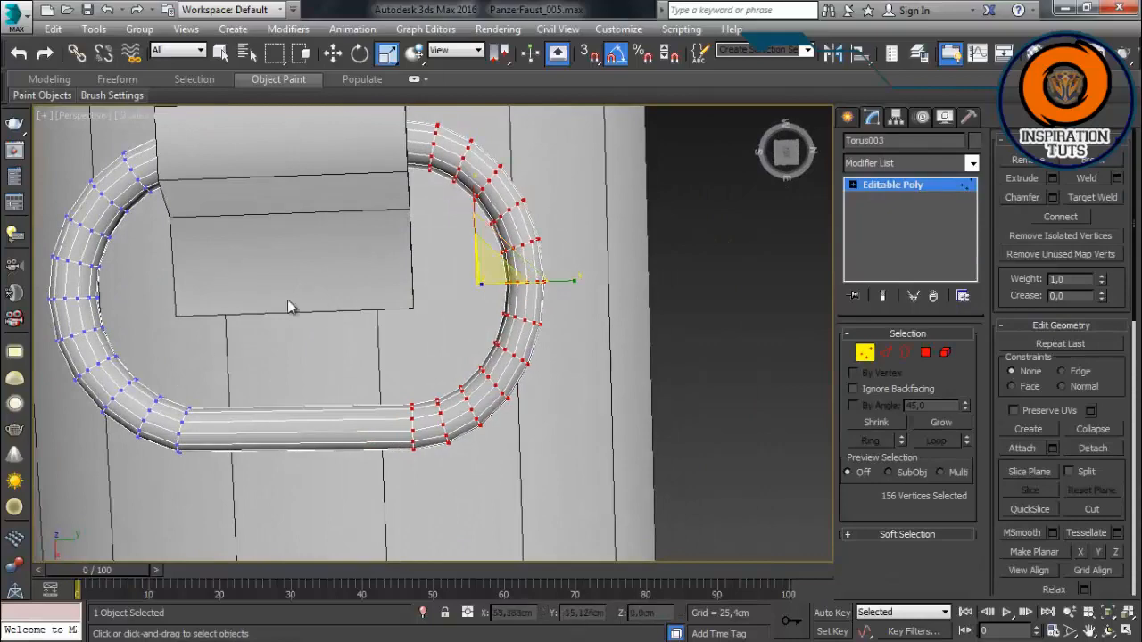
Step: Move the vertices of the ring's -Y end about 0.07 cm along Y and deselect the ring
scroll(288, 300, "down", 3)
middle_click_drag(288, 300, 343, 298)
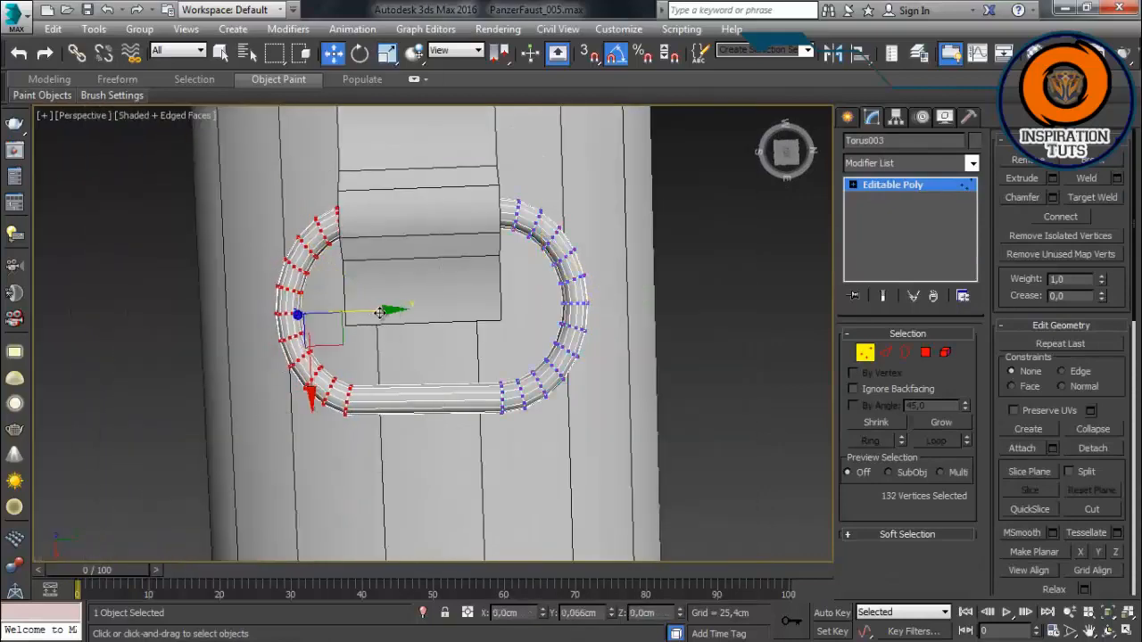
left_click(569, 408)
scroll(568, 408, "down", 3)
scroll(569, 408, "down", 8)
middle_click_drag(568, 408, 588, 355, "alt")
key("1")
left_click(505, 227)
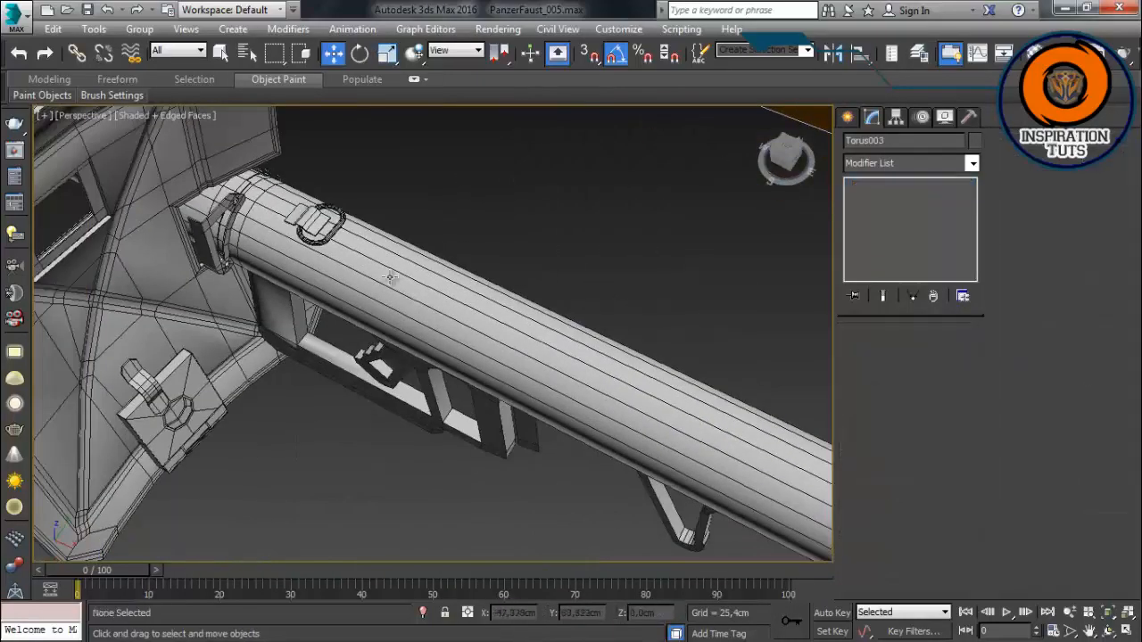
Step: Create a thin six-sided cylinder between the grip and trigger guard and rotate it -90 degrees to lie along the tube
scroll(389, 275, "up", 4)
middle_click_drag(390, 275, 349, 280, "alt")
scroll(355, 328, "down", 5)
scroll(487, 315, "up", 3)
key("f")
scroll(361, 363, "up", 5)
scroll(603, 345, "up", 2)
middle_click_drag(603, 345, 366, 336)
scroll(535, 367, "down", 4)
scroll(433, 338, "up", 8)
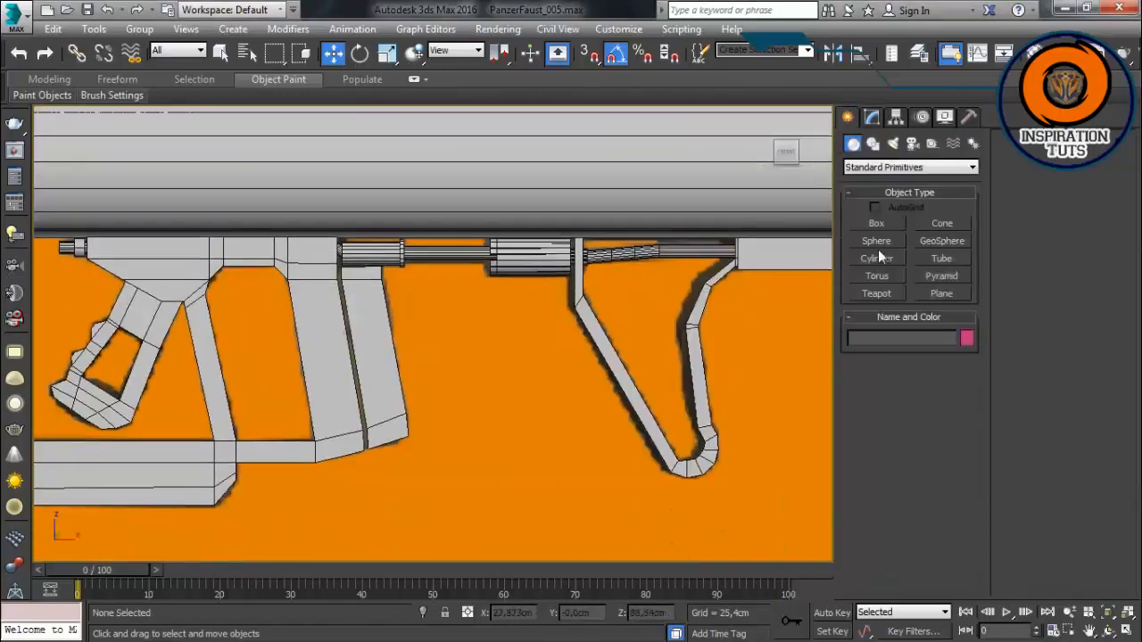
left_click(877, 258)
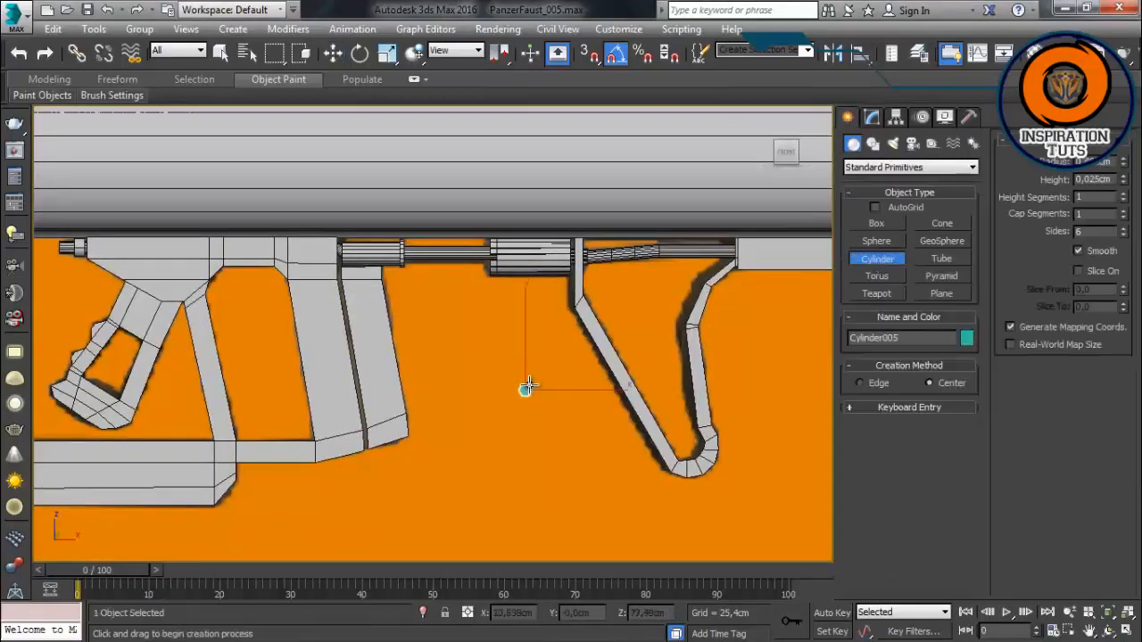
key("w")
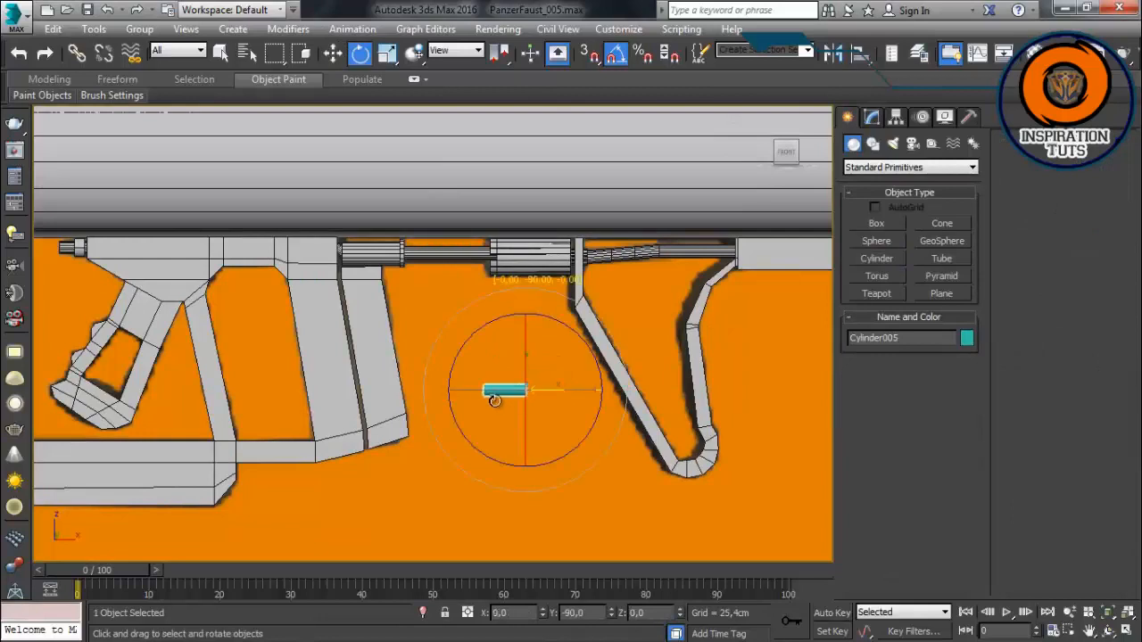
left_click(872, 118)
left_click(537, 390)
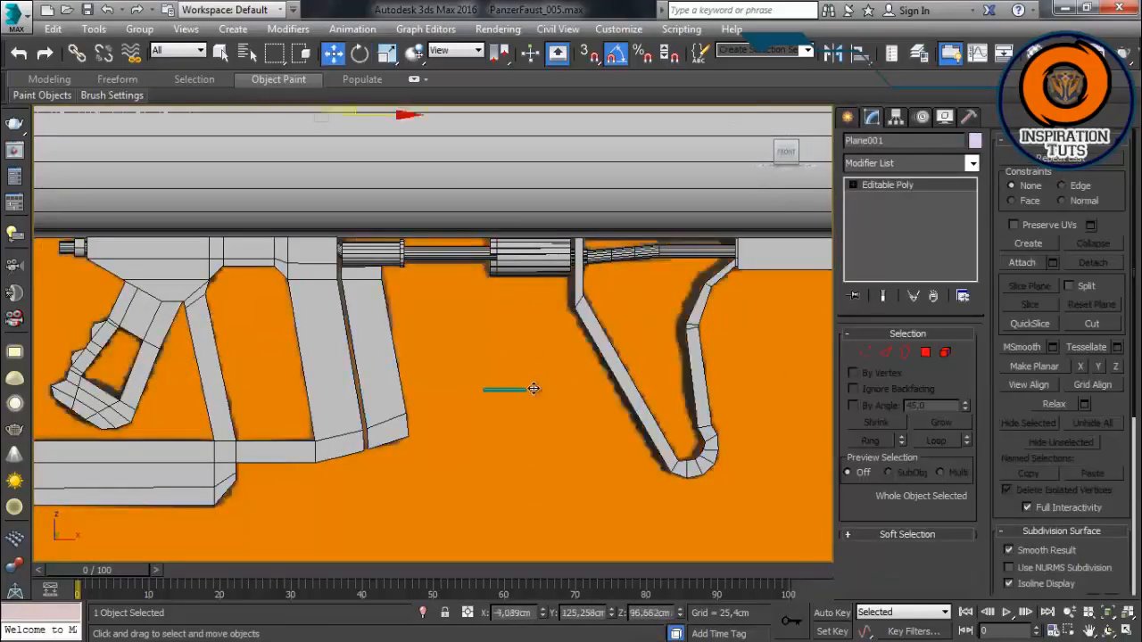
Step: Place the cylinder above the thin rod and set its radius to 0.109 cm and height to about 14.5 cm
left_click_drag(525, 390, 475, 240)
scroll(488, 249, "up", 5)
middle_click_drag(488, 249, 571, 343)
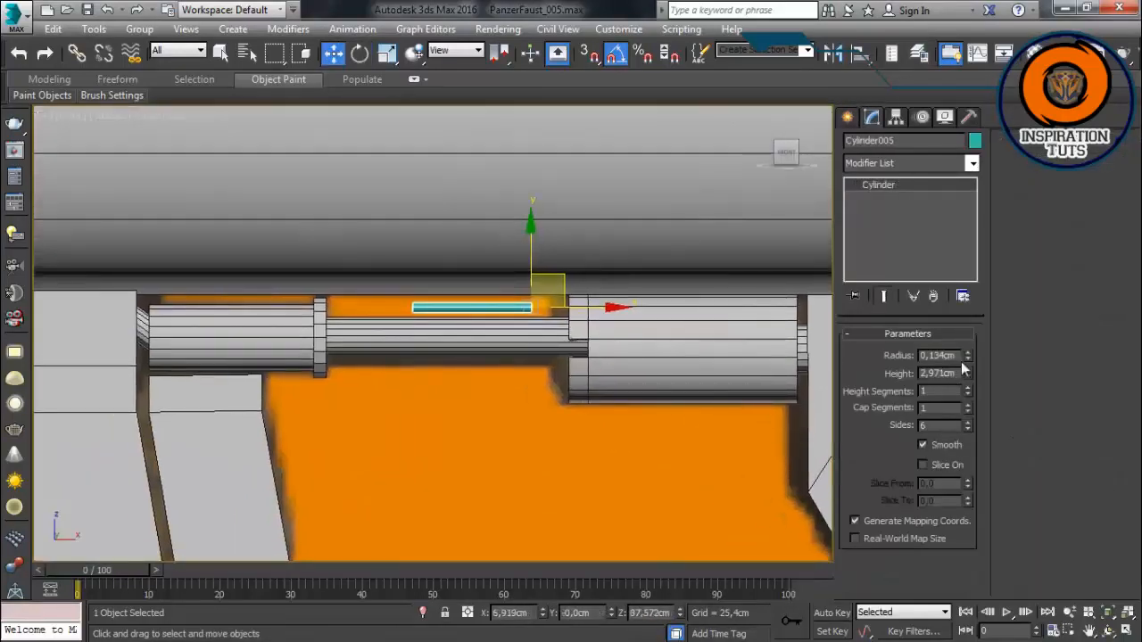
left_click_drag(965, 228, 964, 173)
scroll(497, 370, "down", 5)
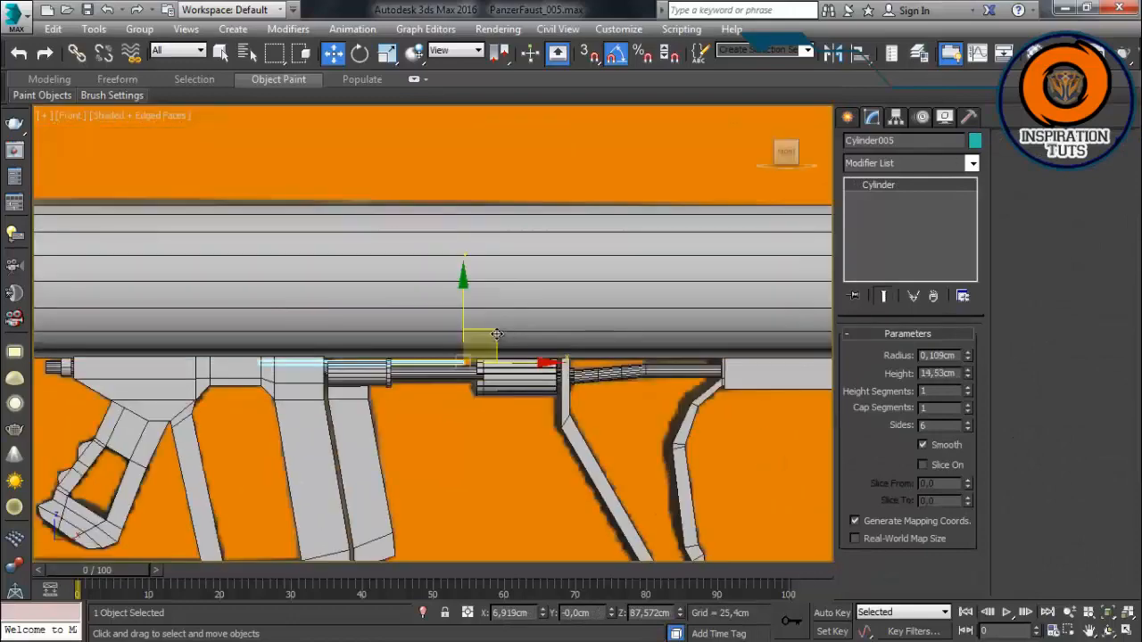
Step: Move the cylinder below the rod and lengthen it to about 20.8 cm in wireframe
left_click_drag(497, 335, 537, 395)
key("F3")
scroll(537, 395, "up", 3)
middle_click_drag(537, 396, 571, 296)
left_click_drag(967, 354, 967, 346)
middle_click_drag(531, 380, 554, 364)
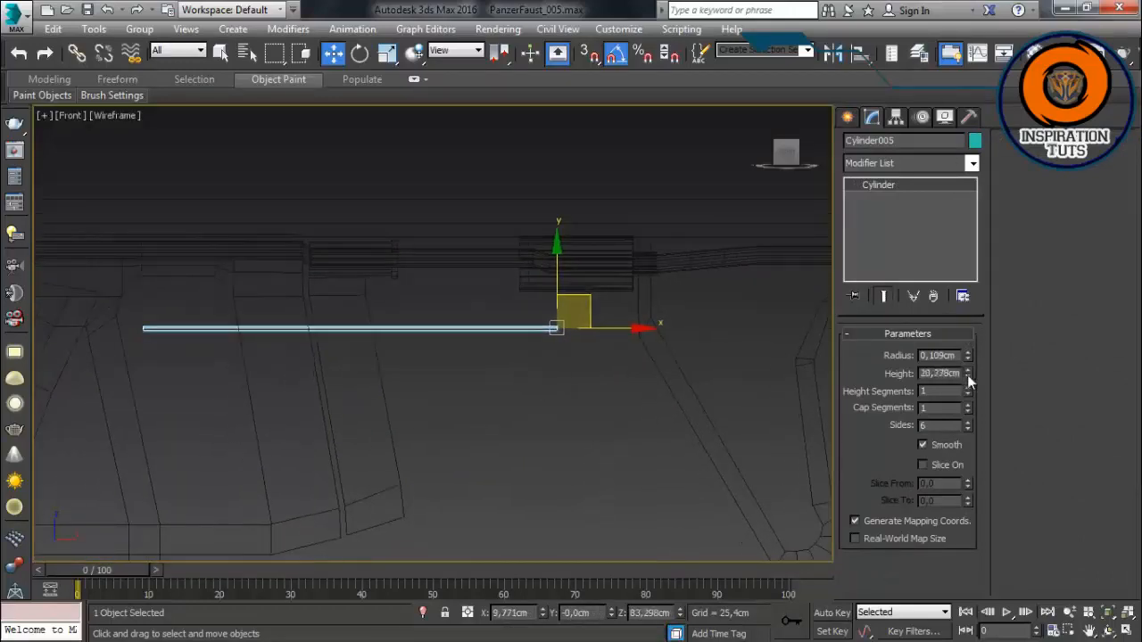
Step: Convert the cylinder to Editable Poly and connect its six lengthwise edges with 100 segments
right_click(524, 326)
left_click(638, 493)
key("2")
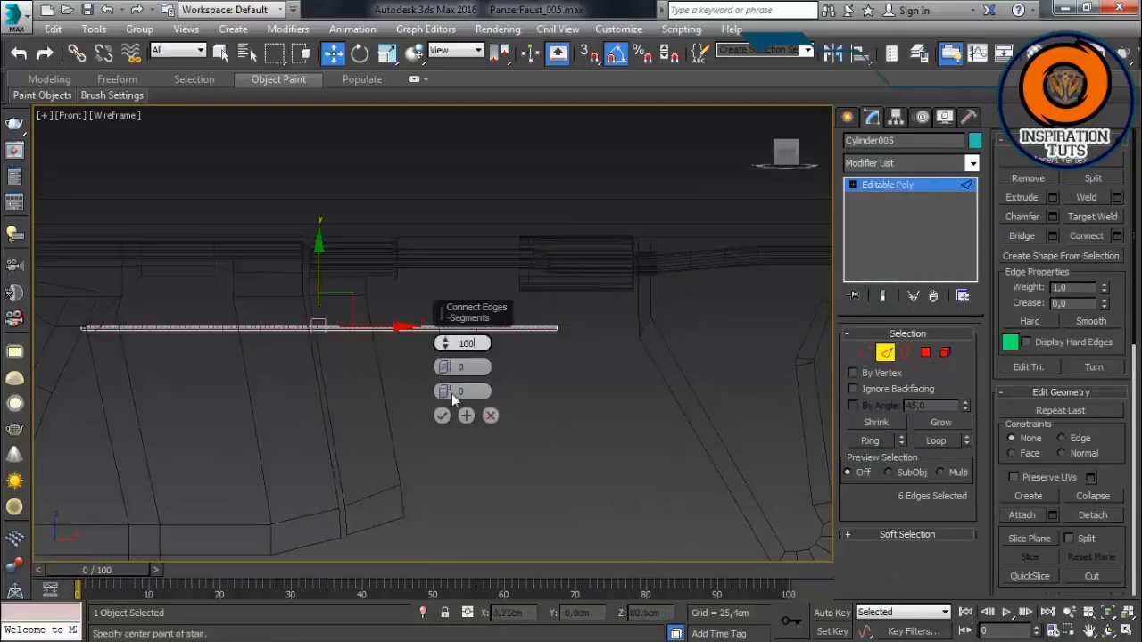
scroll(463, 399, "up", 1)
left_click(886, 353)
scroll(566, 379, "down", 2)
scroll(566, 378, "up", 1)
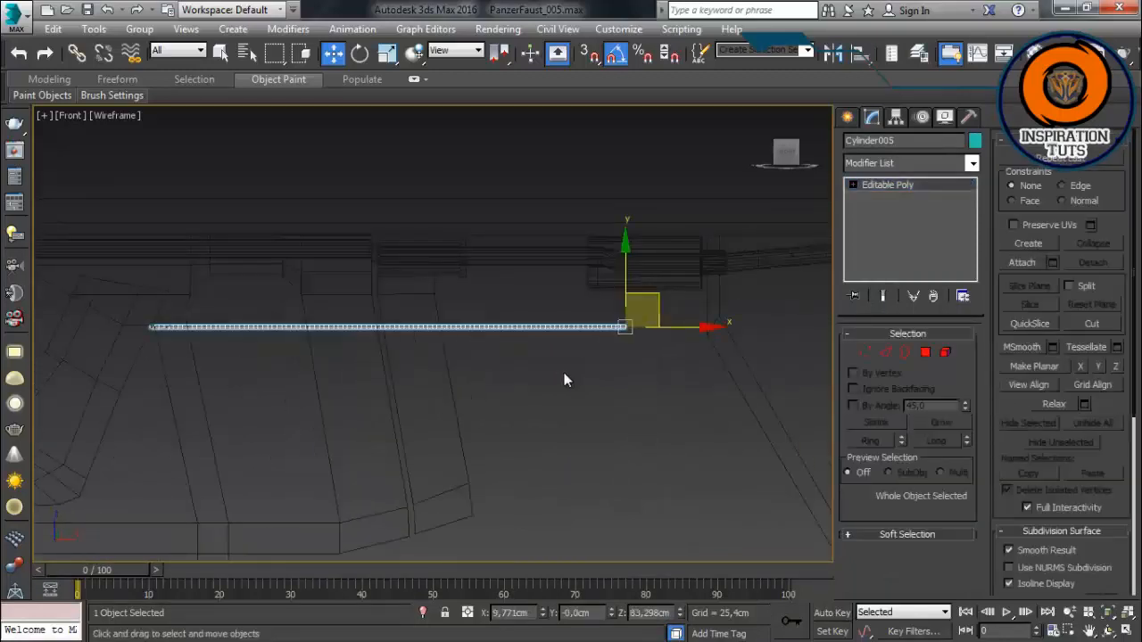
Step: Raise the cylinder with its pivot to the rod's upper edge at about Z 87.5 cm
left_click(895, 116)
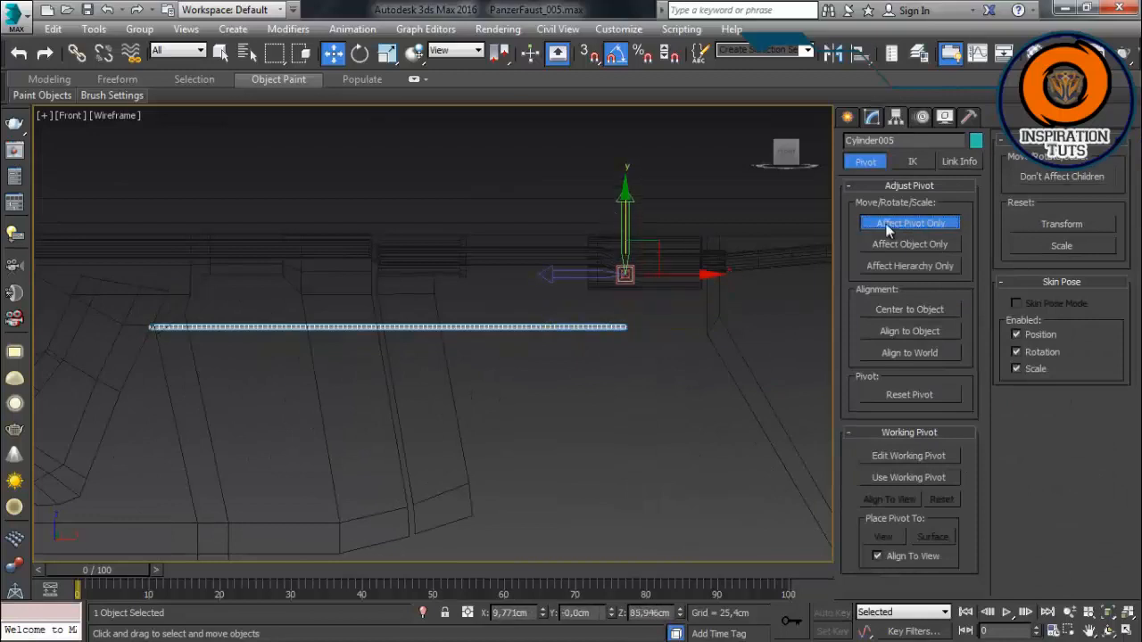
left_click_drag(629, 282, 623, 198)
left_click(502, 257, "ctrl")
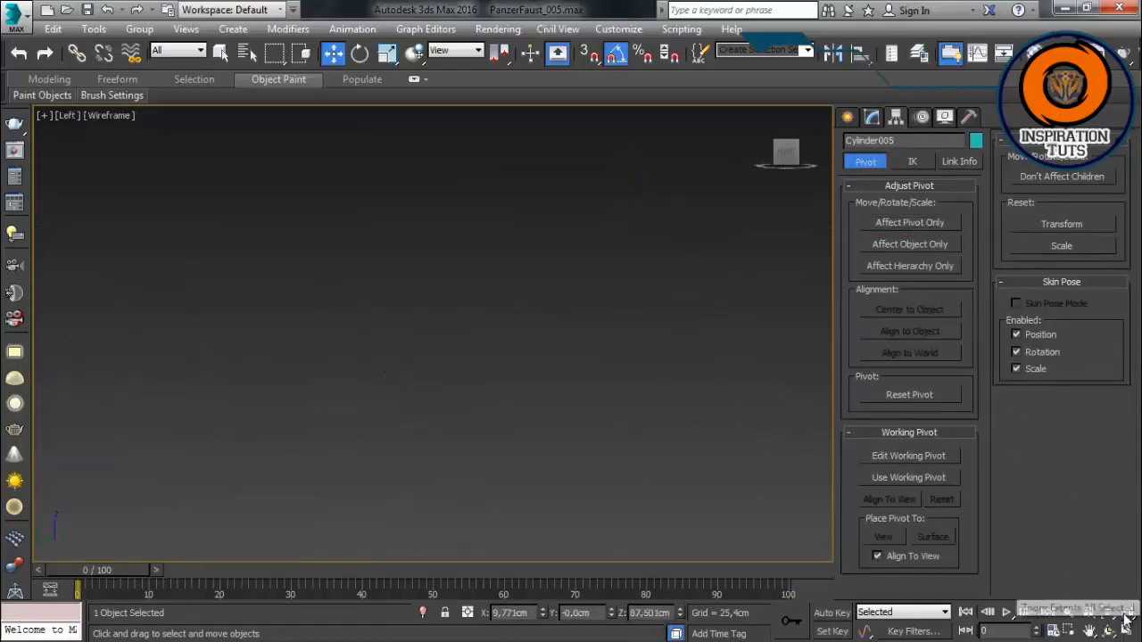
left_click(538, 244)
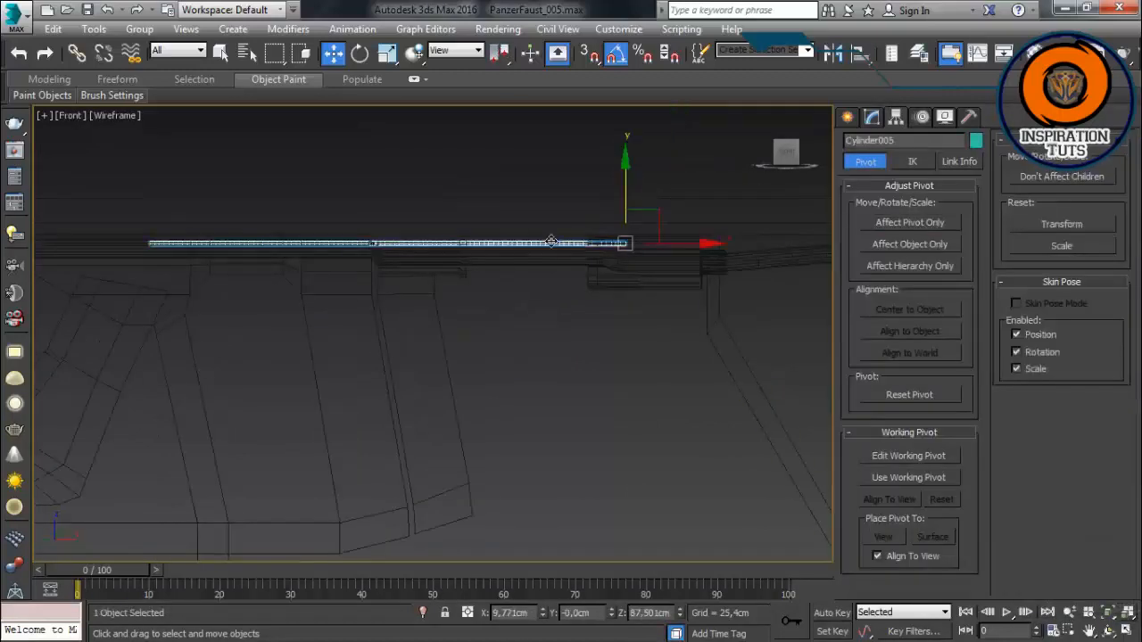
Step: Lower only the cylinder's pivot to the rod's center at about Z 86.56 cm, checking from the left view
key("l")
key("z")
middle_click_drag(470, 293, 484, 273)
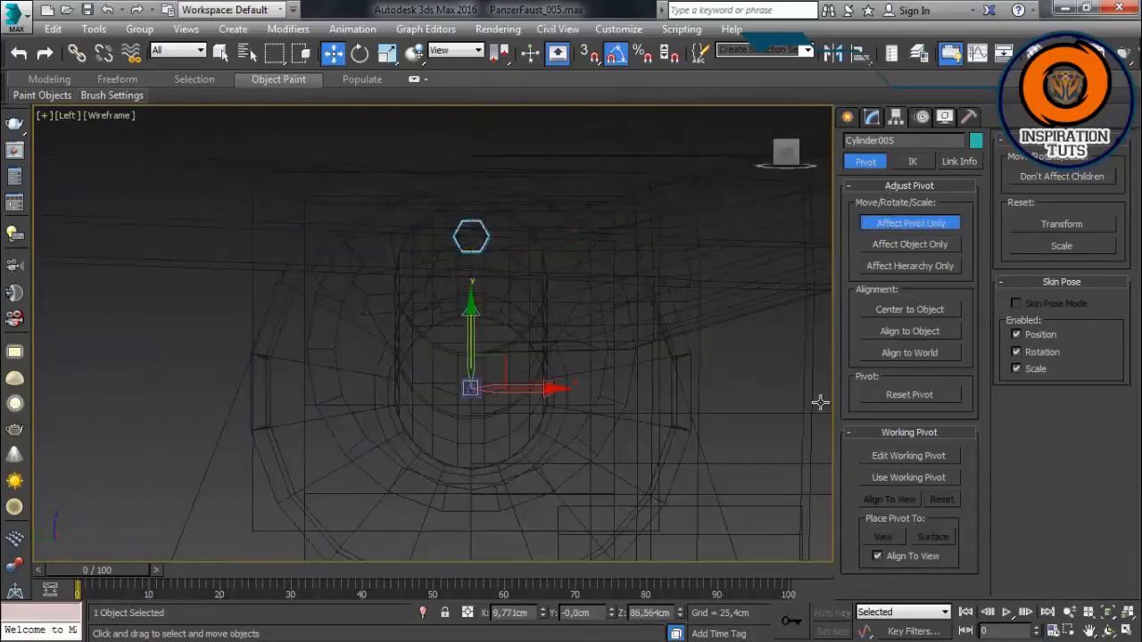
key("p")
middle_click_drag(594, 373, 525, 380, "alt")
scroll(542, 382, "down", 3)
key("f")
scroll(510, 332, "down", 2)
scroll(509, 330, "up", 2)
Step: Add a Twist modifier to the cylinder and raise its Z-axis angle to about 2292.5 to form a spring
left_click(872, 118)
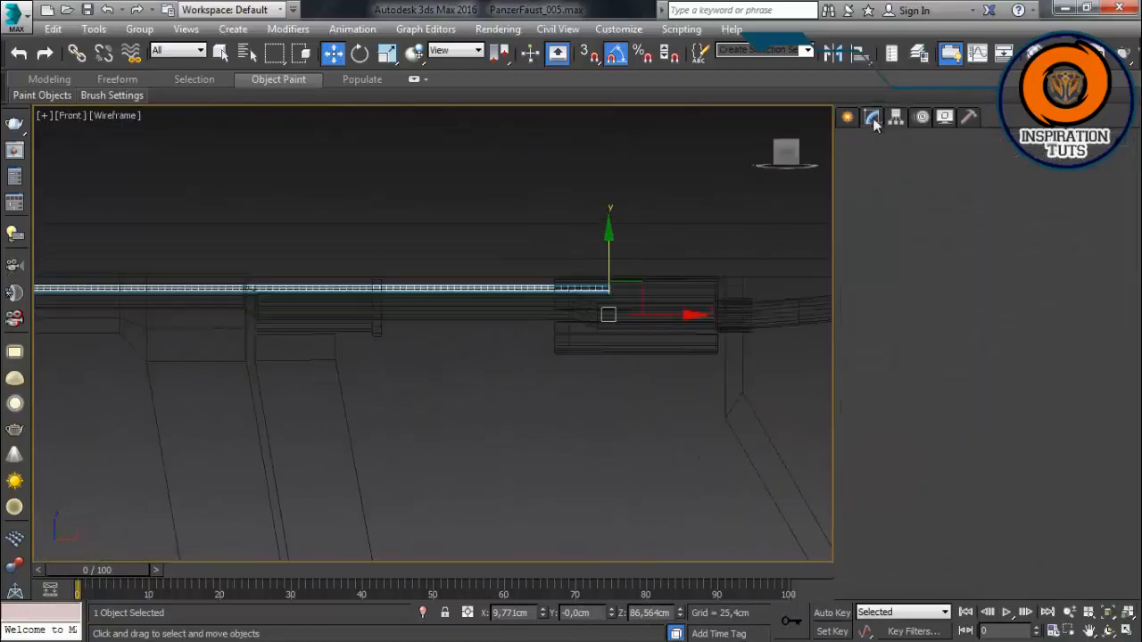
left_click(972, 167)
key("t")
key("t")
key("Return")
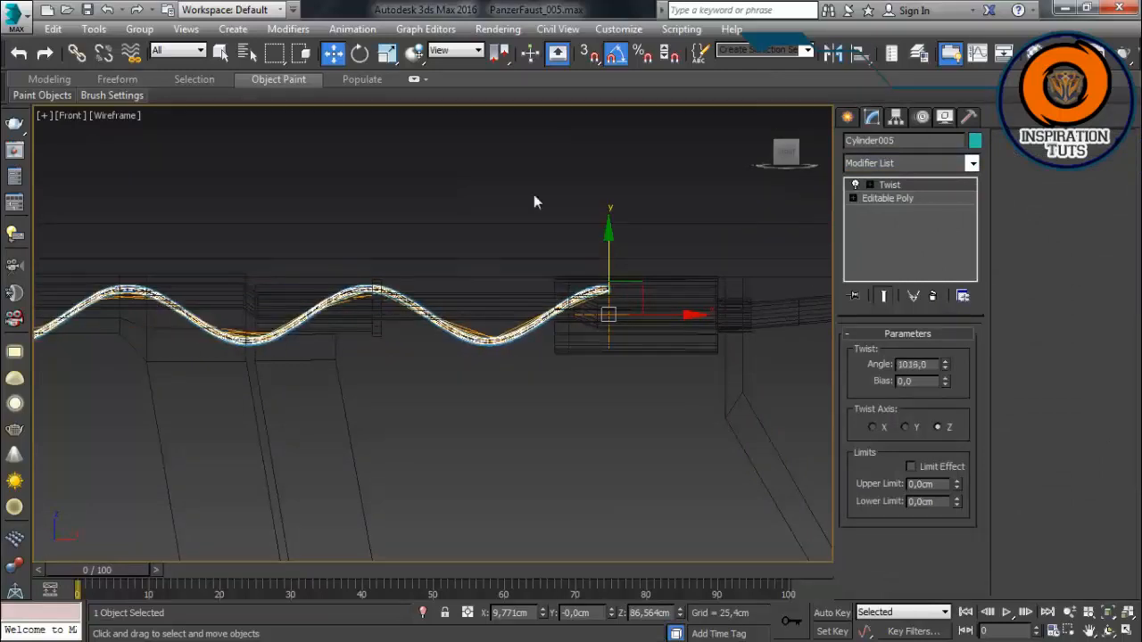
scroll(440, 291, "down", 2)
middle_click_drag(440, 291, 523, 258)
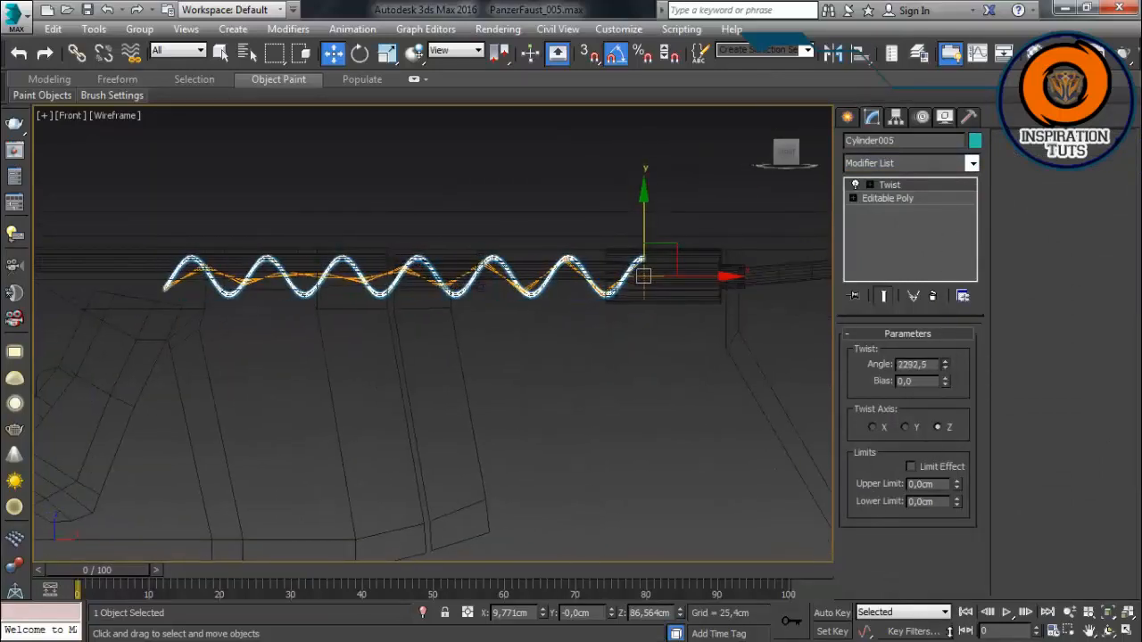
Step: Examine the spring's coils around the rod in the shaded perspective view
key("p")
scroll(430, 309, "down", 2)
mouse_move(431, 309)
middle_mouse_down("alt")
mouse_move(496, 303)
mouse_move(495, 323)
mouse_move(466, 334)
mouse_move(526, 374)
middle_mouse_up("alt")
key("F3")
scroll(497, 304, "up", 2)
scroll(474, 339, "up", 3)
scroll(467, 334, "down", 2)
scroll(477, 354, "down", 2)
Step: Try scaling the spring along its length and undo it
key("r")
left_click_drag(593, 343, 546, 345)
scroll(464, 331, "up", 5)
middle_click_drag(464, 331, 500, 336, "alt")
scroll(500, 337, "down", 3)
scroll(500, 336, "up", 3)
key("ctrl+z")
Step: Raise the Twist angle to 2684.5 and scale the spring to about 41 percent along its length
middle_click_drag(668, 353, 662, 401, "alt")
scroll(612, 351, "up", 1)
scroll(662, 401, "down", 4)
left_click(967, 200)
scroll(660, 384, "down", 3)
middle_click_drag(643, 357, 547, 386, "alt")
scroll(705, 383, "up", 4)
left_click_drag(449, 385, 454, 385)
left_click(890, 185)
scroll(357, 429, "up", 5)
middle_click_drag(366, 473, 378, 459, "alt")
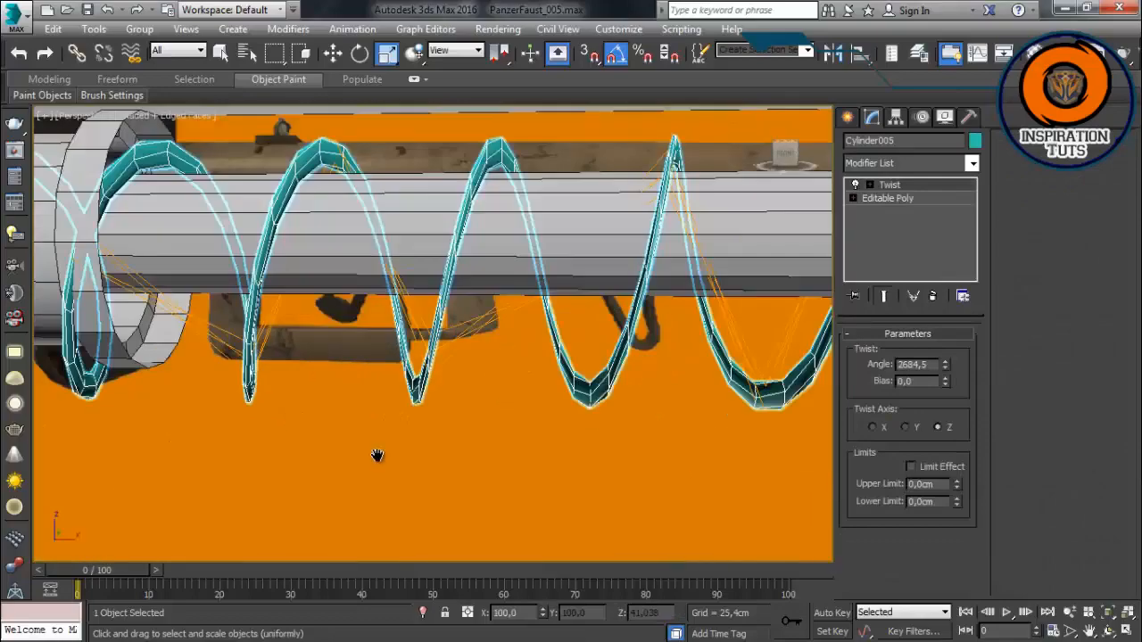
Step: Try a Twist angle of 2261 on the spring and check the untwisted poly beneath the modifier
scroll(378, 459, "down", 2)
left_click_drag(943, 401, 940, 226)
right_click(945, 381)
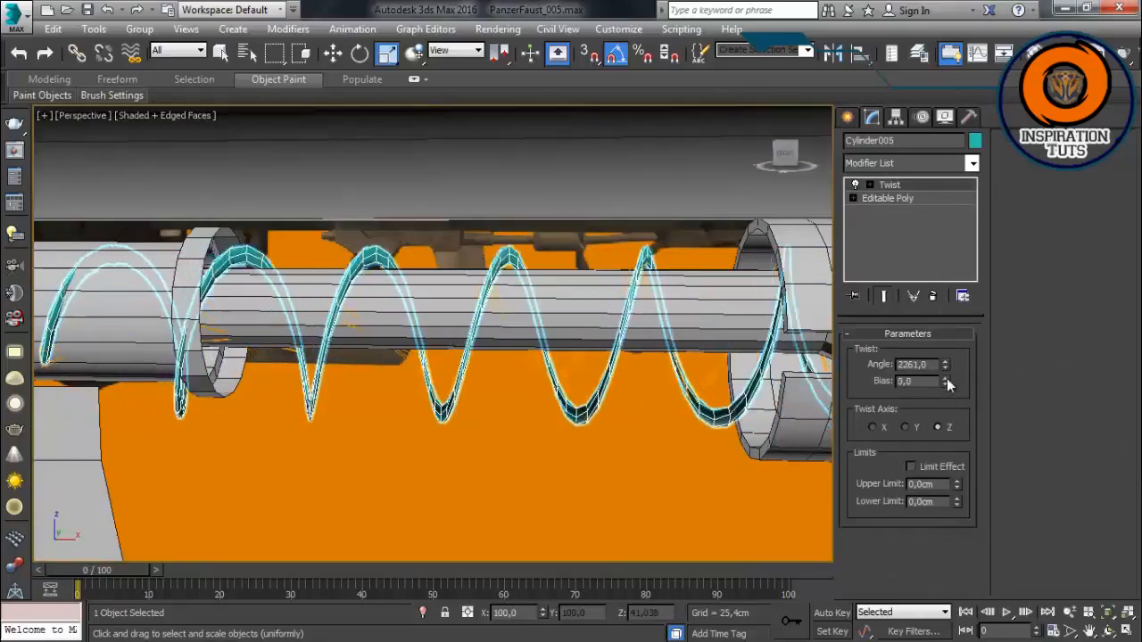
left_click(896, 198)
scroll(606, 368, "down", 3)
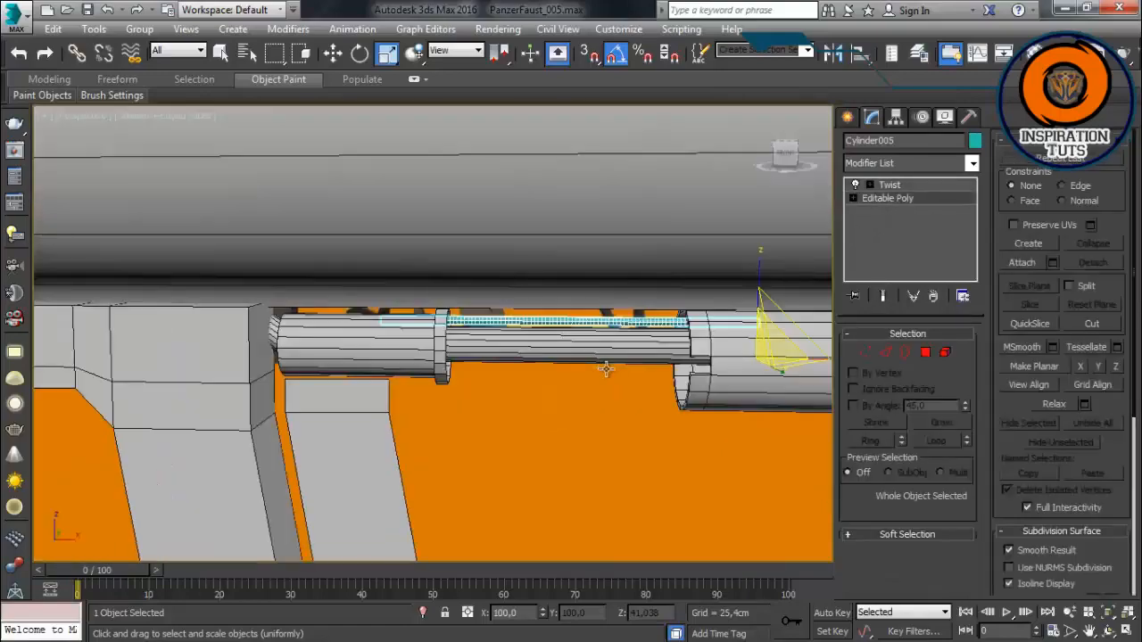
left_click(902, 186)
Step: Move the spring about -2.1 cm along X so it sits between the rod's two collars
middle_click_drag(616, 312, 604, 275, "alt")
scroll(512, 257, "up", 5)
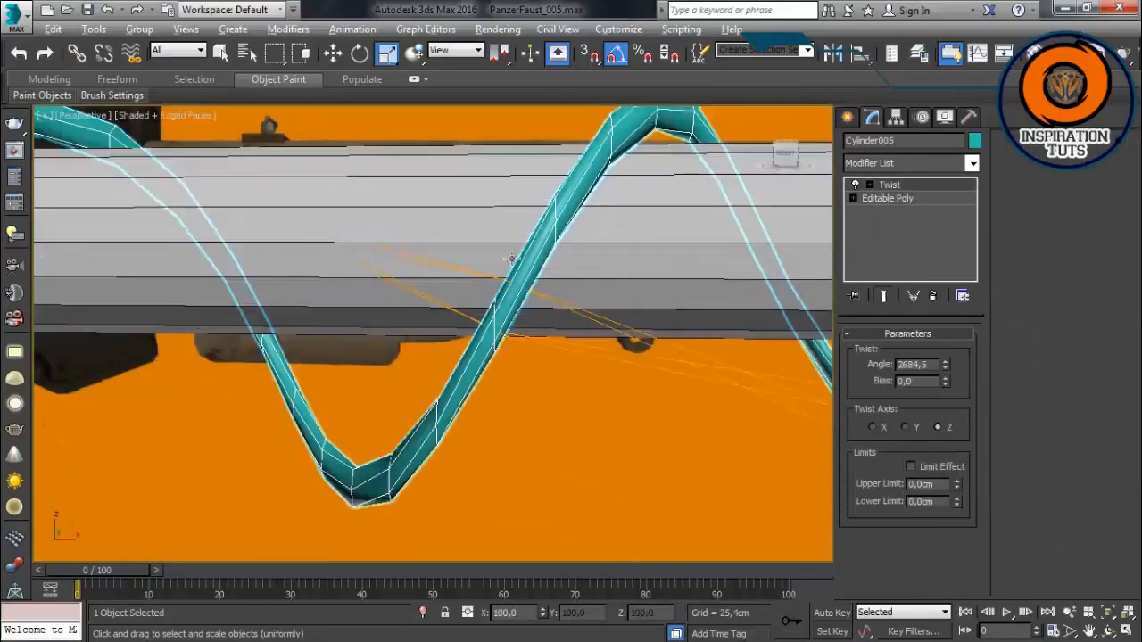
middle_click_drag(512, 258, 684, 292, "alt")
scroll(493, 292, "down", 5)
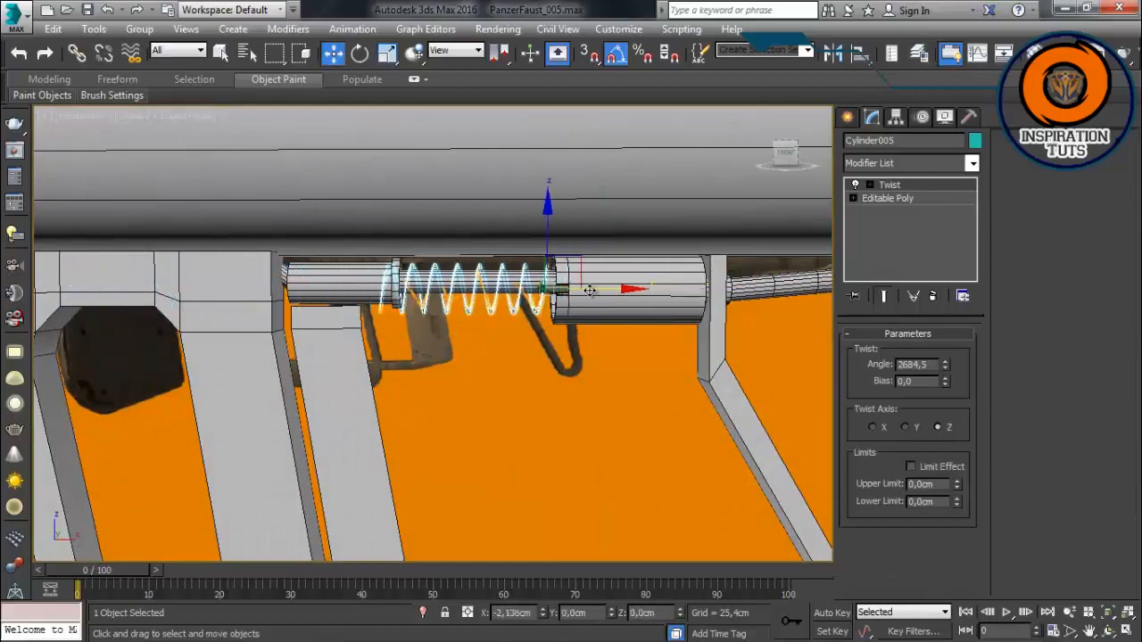
Step: Raise the spring about 0.2 cm in Z and narrow its coils around the rod to about 85 percent of their diameter
scroll(590, 290, "up", 5)
middle_click_drag(616, 295, 780, 295)
scroll(808, 305, "down", 3)
left_click_drag(713, 247, 714, 239)
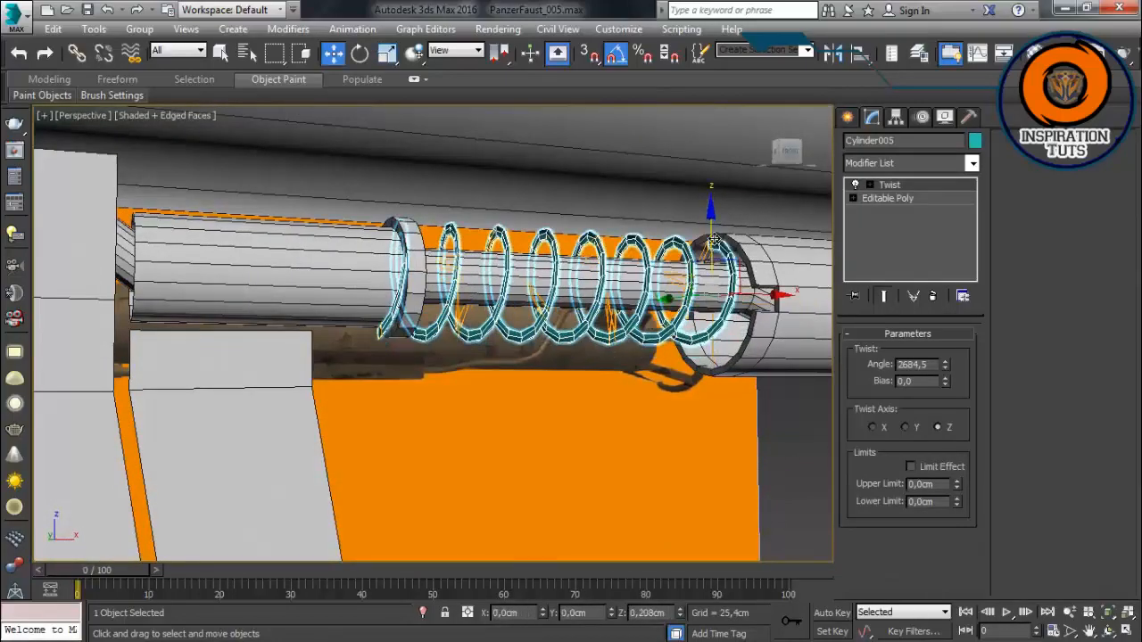
middle_click_drag(713, 239, 760, 267, "alt")
middle_click_drag(623, 278, 597, 295, "alt")
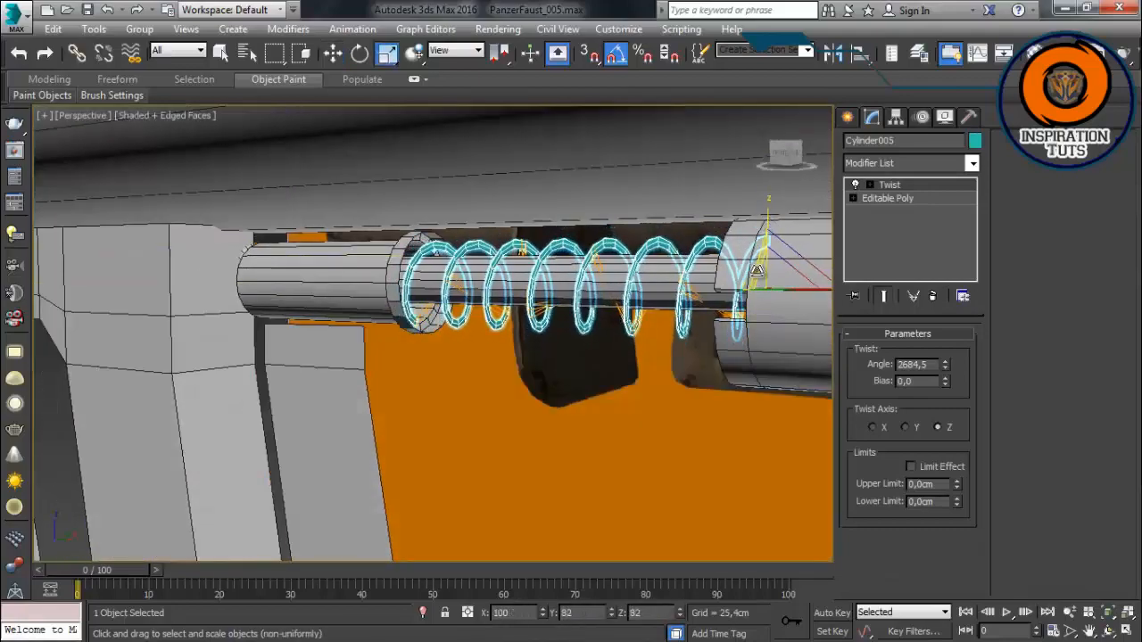
Step: Assign the model's grey material to the spring and give it a different object color
left_click(538, 426)
scroll(538, 446, "down", 5)
left_click(538, 479)
middle_click_drag(538, 479, 384, 428, "alt")
scroll(370, 375, "up", 5)
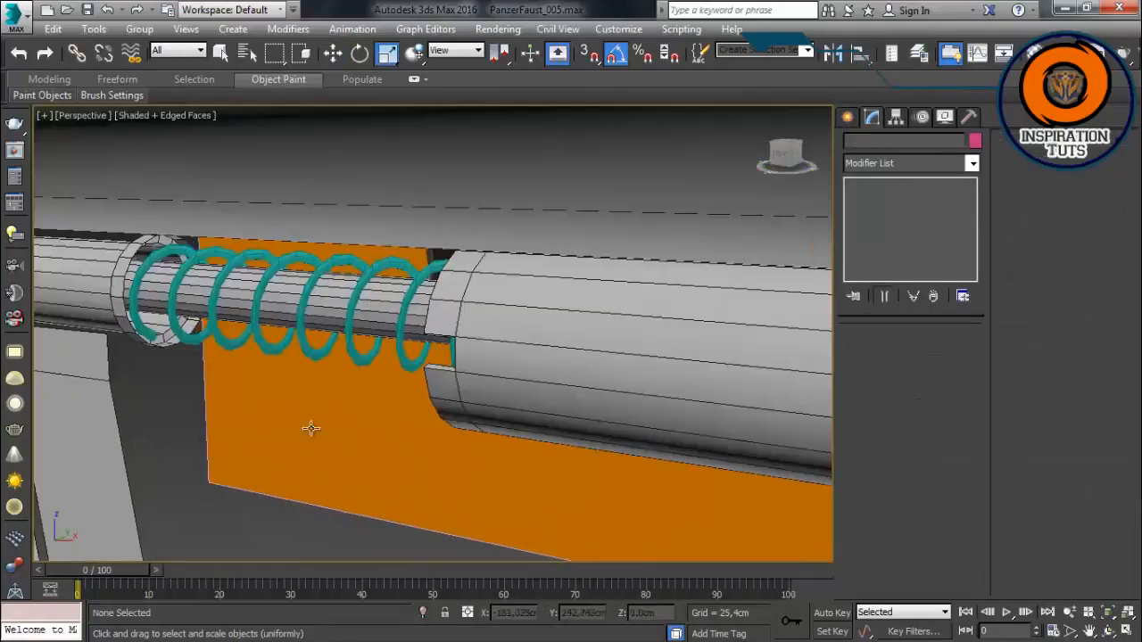
left_click(203, 337)
key("m")
left_click(350, 107)
left_click(974, 140)
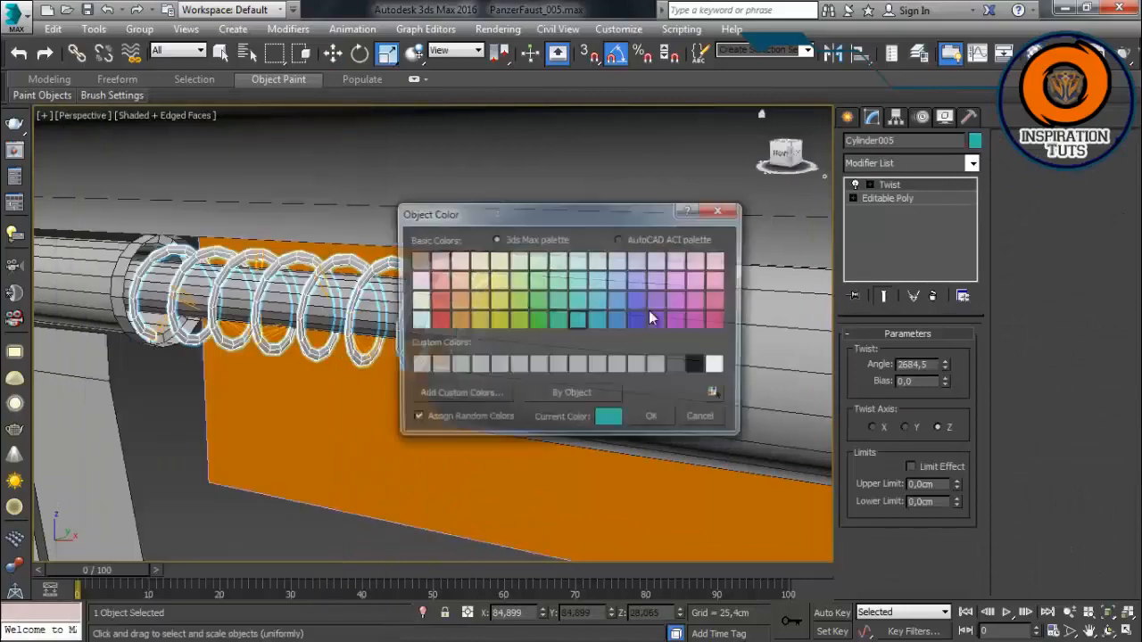
left_click(648, 310)
left_click(649, 419)
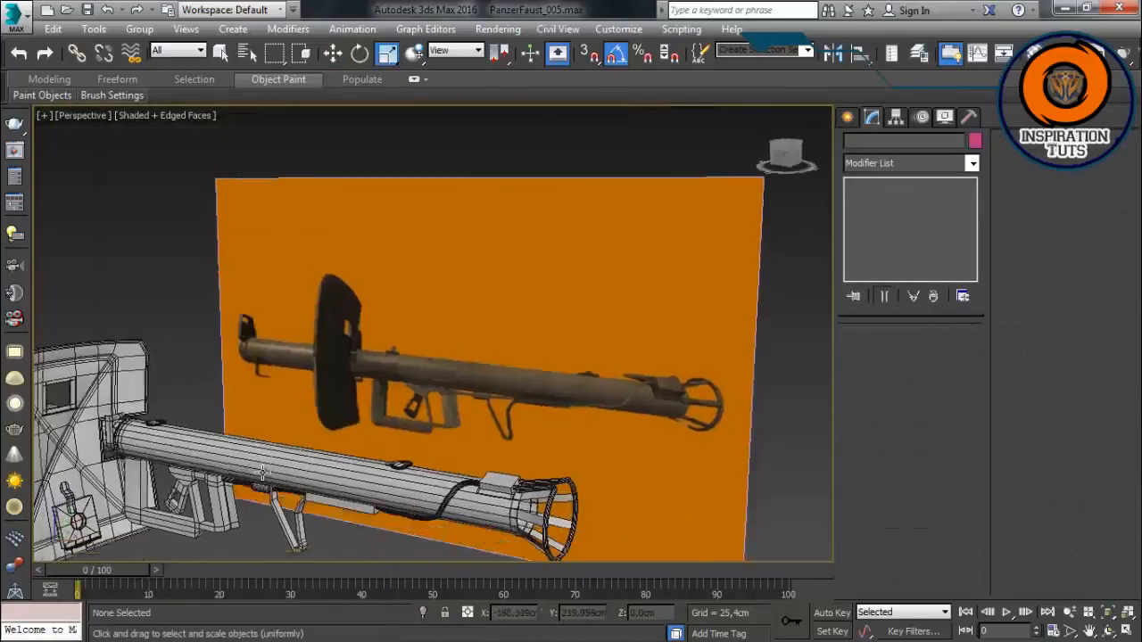
Step: Examine the weapon's open tube end, rear sight and shoulder shield from both sides
scroll(277, 461, "up", 5)
middle_click_drag(276, 461, 527, 361, "alt")
scroll(277, 438, "down", 5)
scroll(277, 438, "up", 5)
left_click(301, 468)
scroll(446, 361, "up", 4)
scroll(527, 362, "up", 5)
scroll(527, 362, "down", 5)
middle_click_drag(660, 451, 654, 496, "alt")
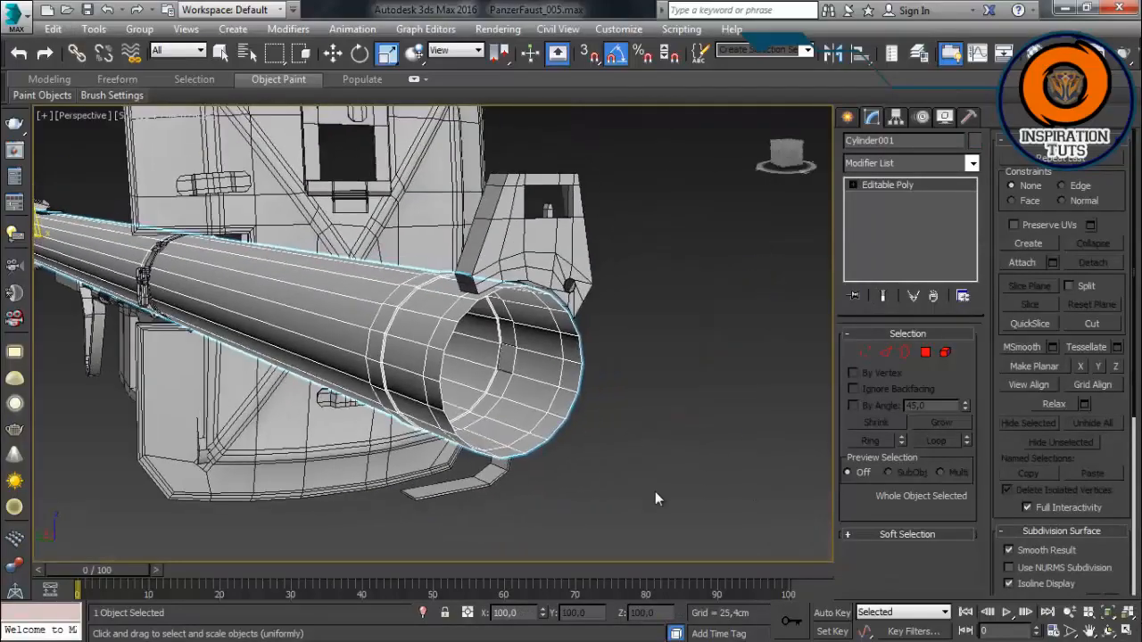
middle_click_drag(571, 363, 134, 332, "alt")
scroll(421, 316, "up", 5)
scroll(418, 316, "down", 4)
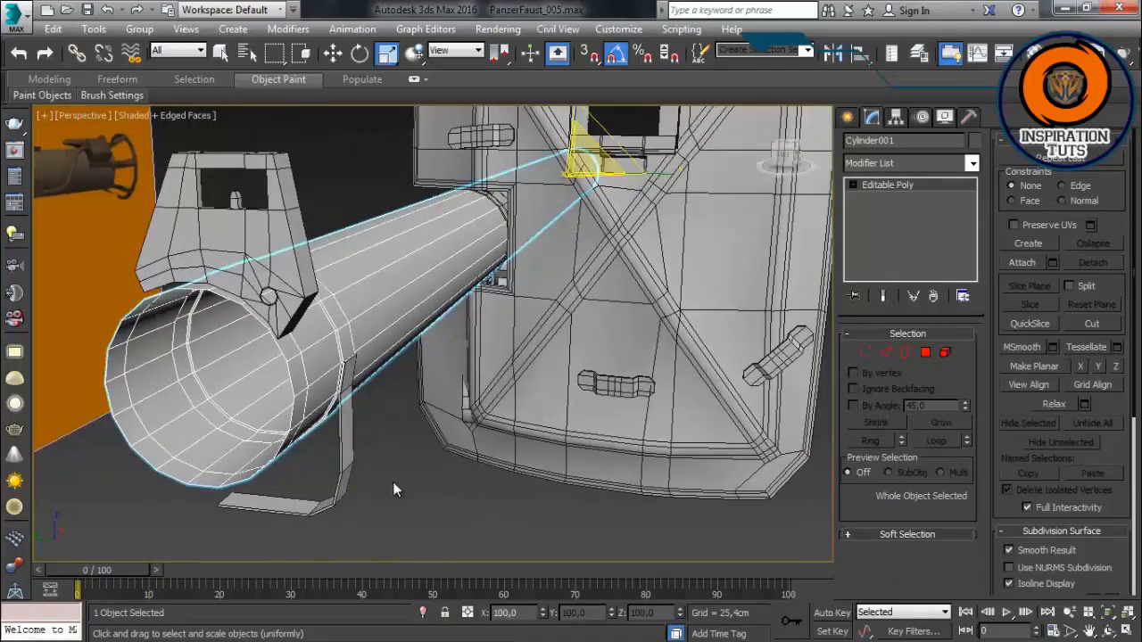
Step: Delete the orange reference image plane behind the weapon
left_click(393, 482)
scroll(392, 482, "down", 5)
middle_click_drag(392, 482, 189, 398, "alt")
scroll(267, 322, "down", 2)
left_click(344, 239)
key("Delete")
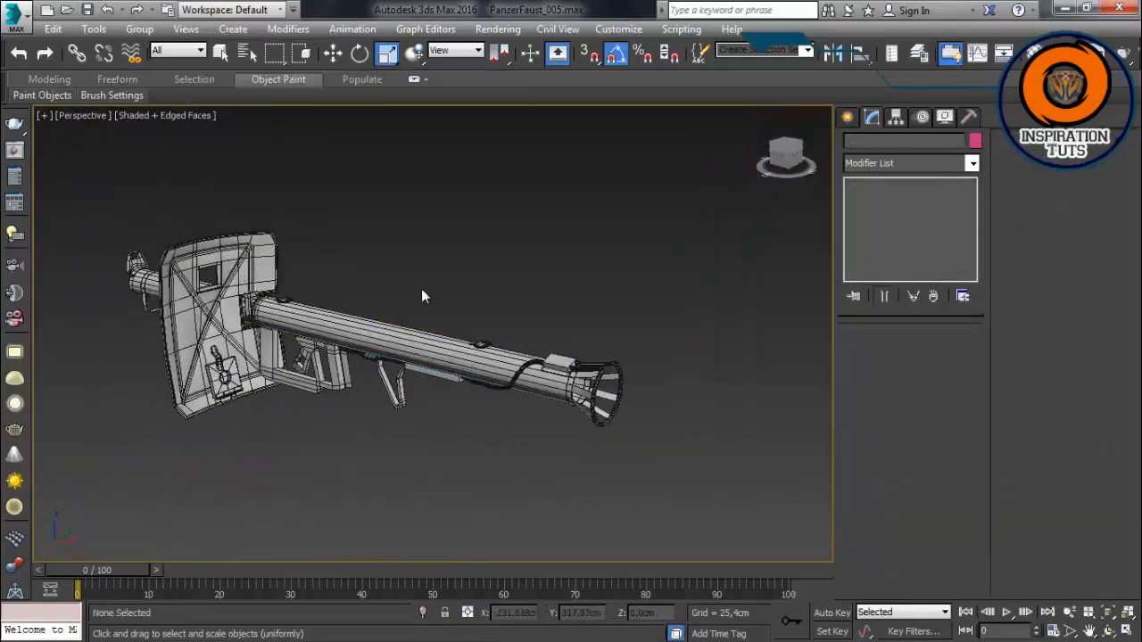